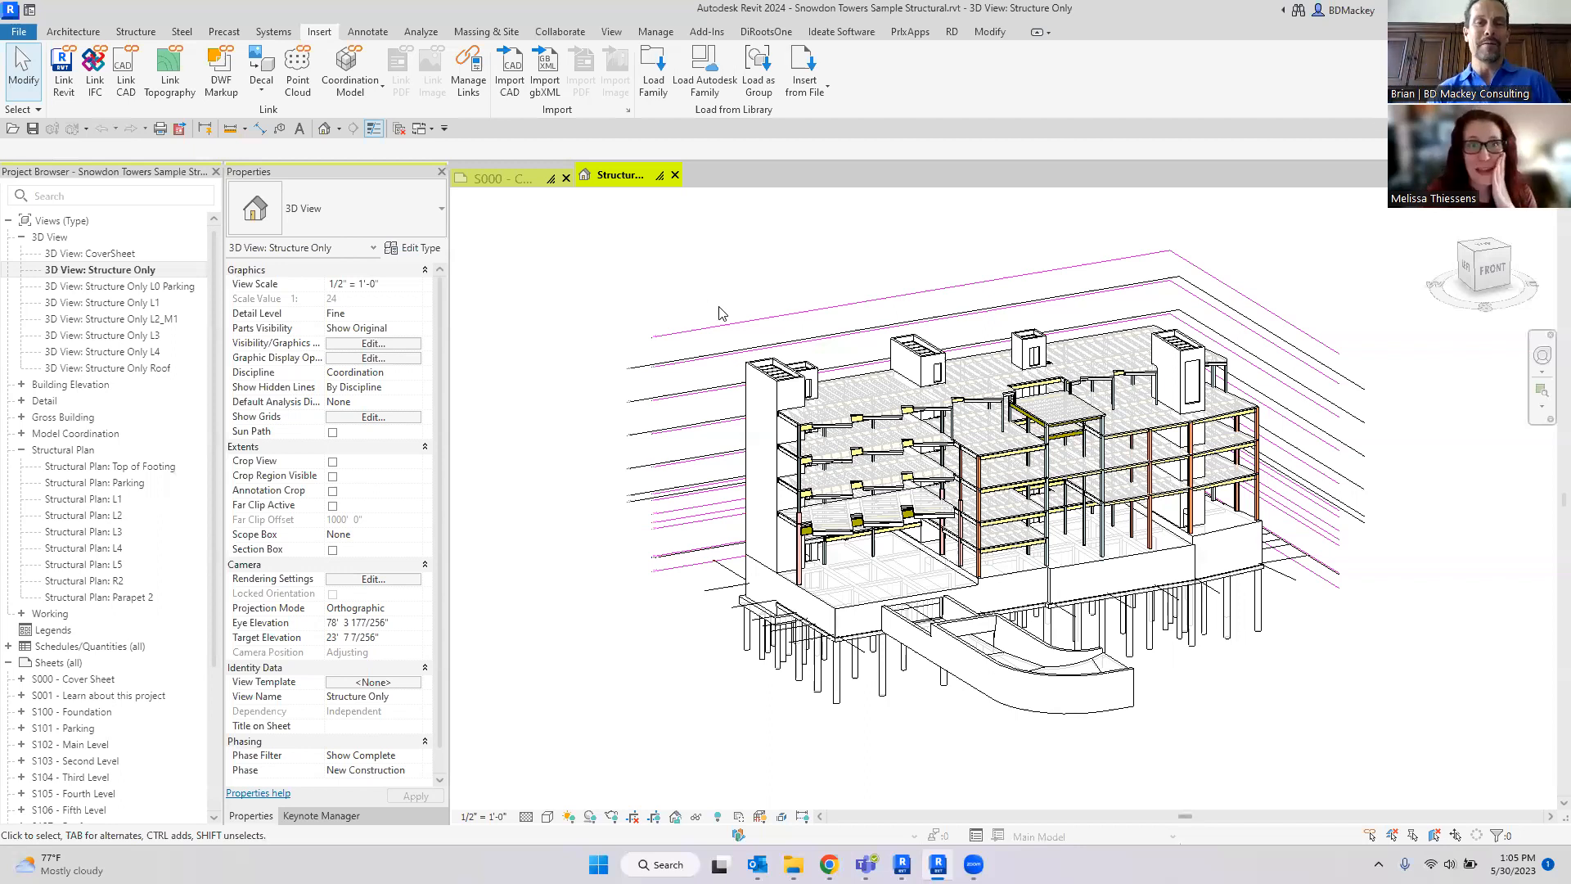
Step: Examine the level lines beside the building and check the properties of levels L1_43_High and M1 TOS
{"action": "scroll", "coordinate": [577, 604], "scroll_direction": "up", "scroll_amount": 3}
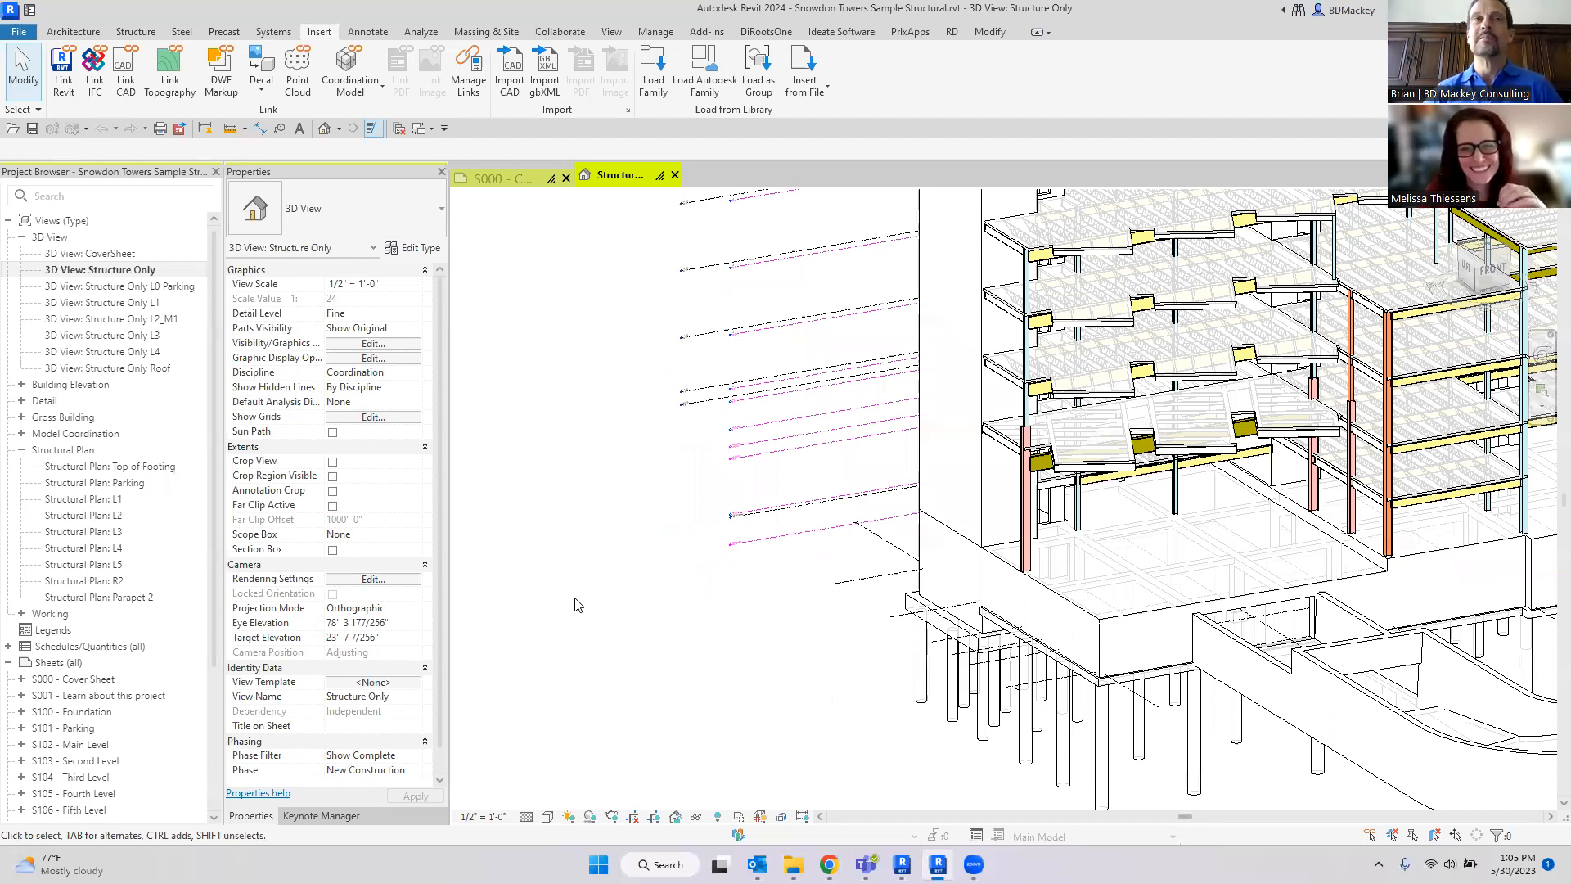
{"action": "scroll", "coordinate": [577, 604], "scroll_direction": "up", "scroll_amount": 1}
{"action": "middle_click_drag", "start_coordinate": [949, 330], "coordinate": [895, 407]}
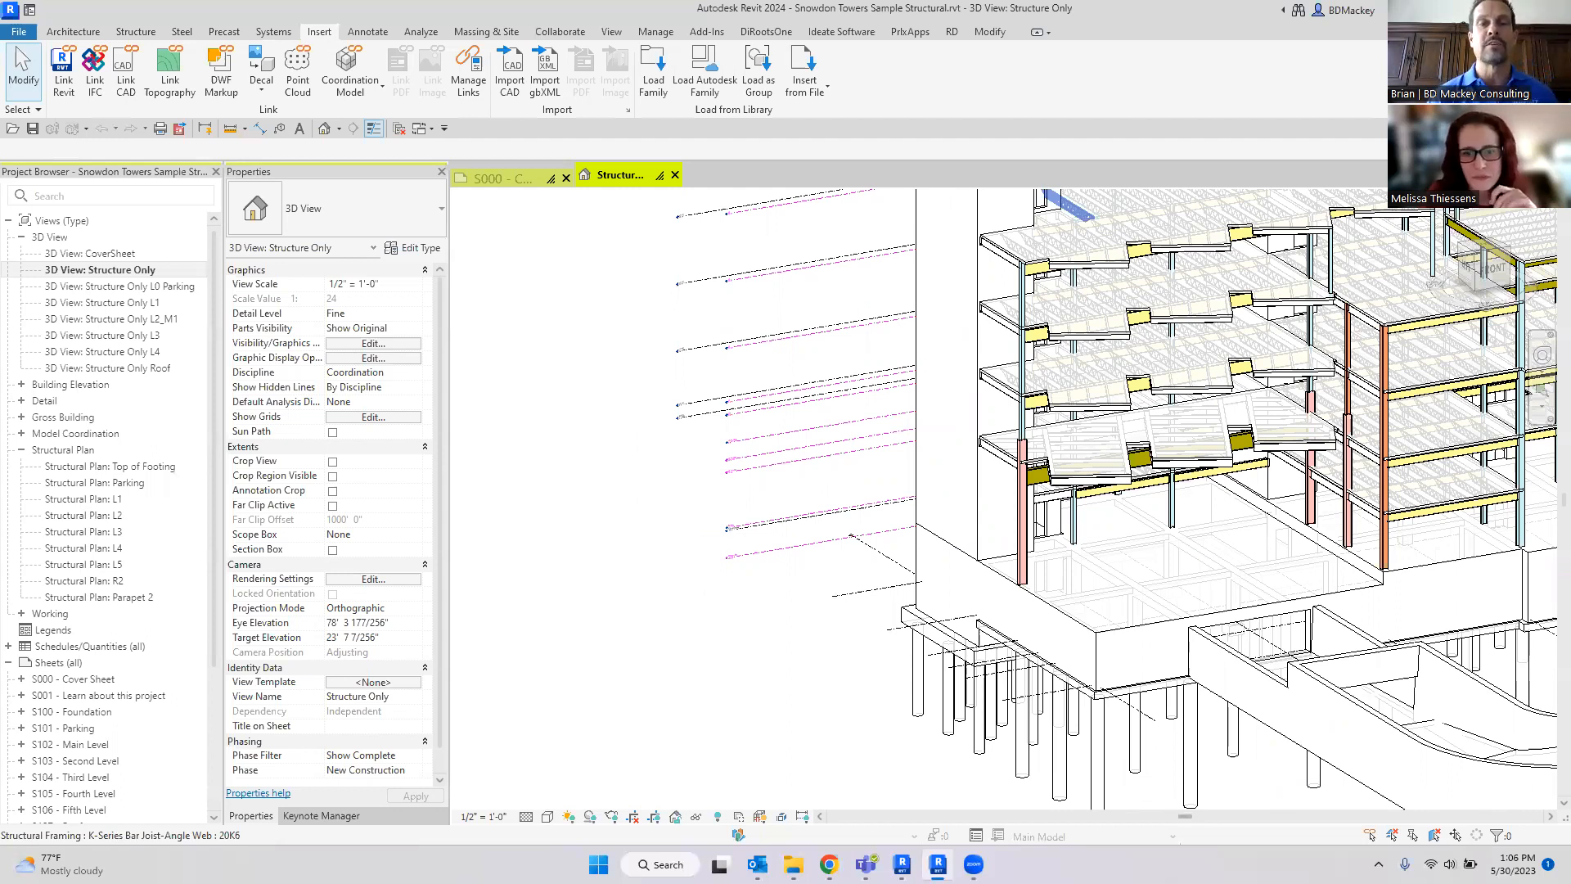
{"action": "scroll", "coordinate": [744, 444], "scroll_direction": "up", "scroll_amount": 5}
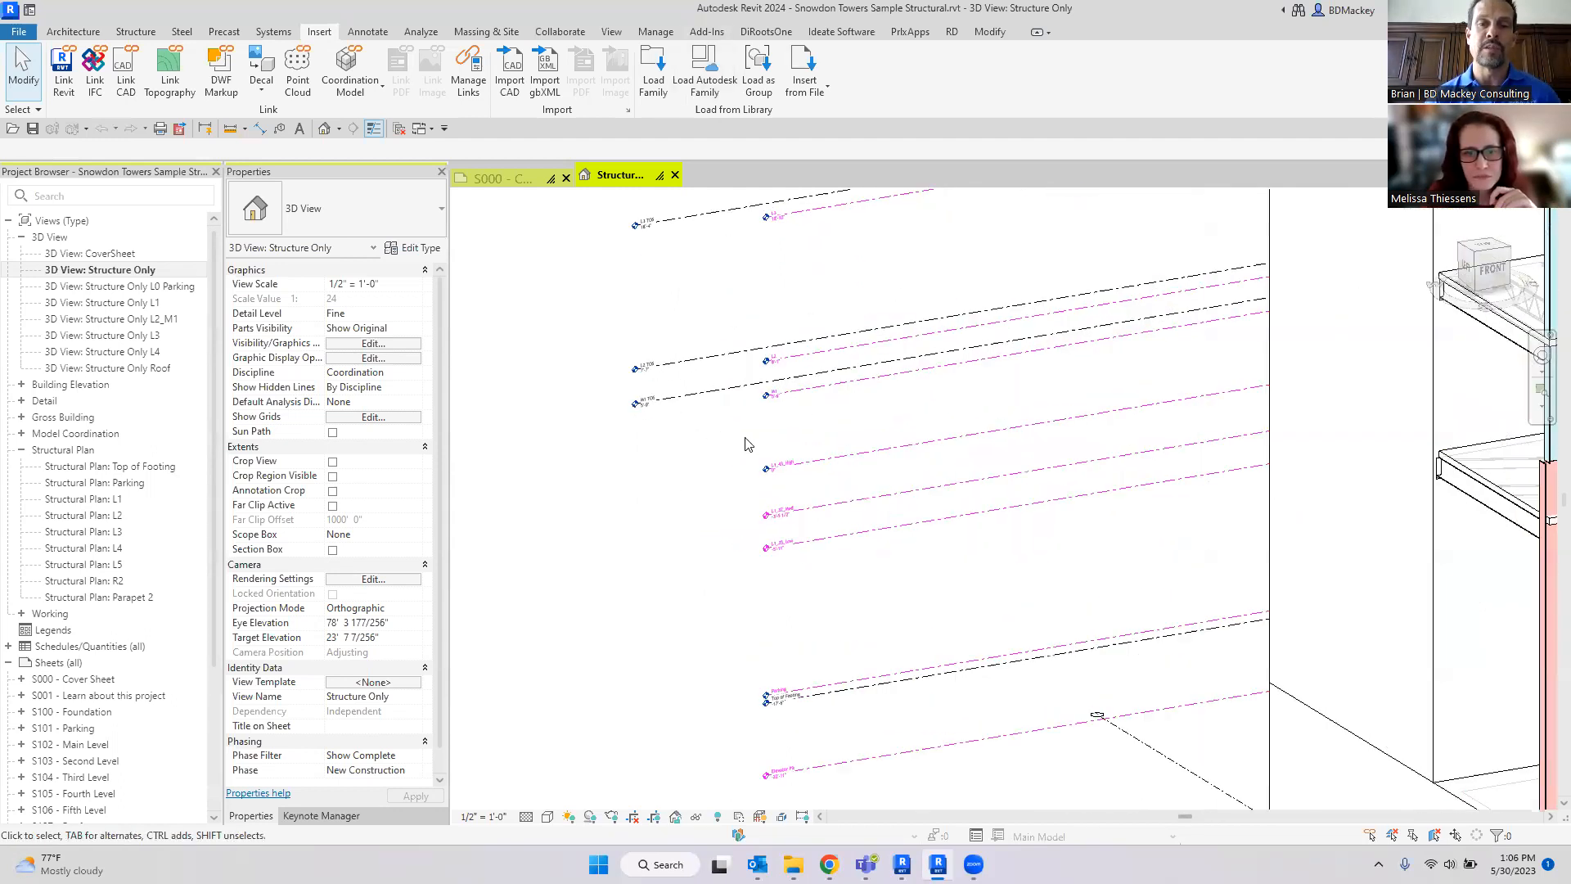
{"action": "scroll", "coordinate": [778, 458], "scroll_direction": "up", "scroll_amount": 5}
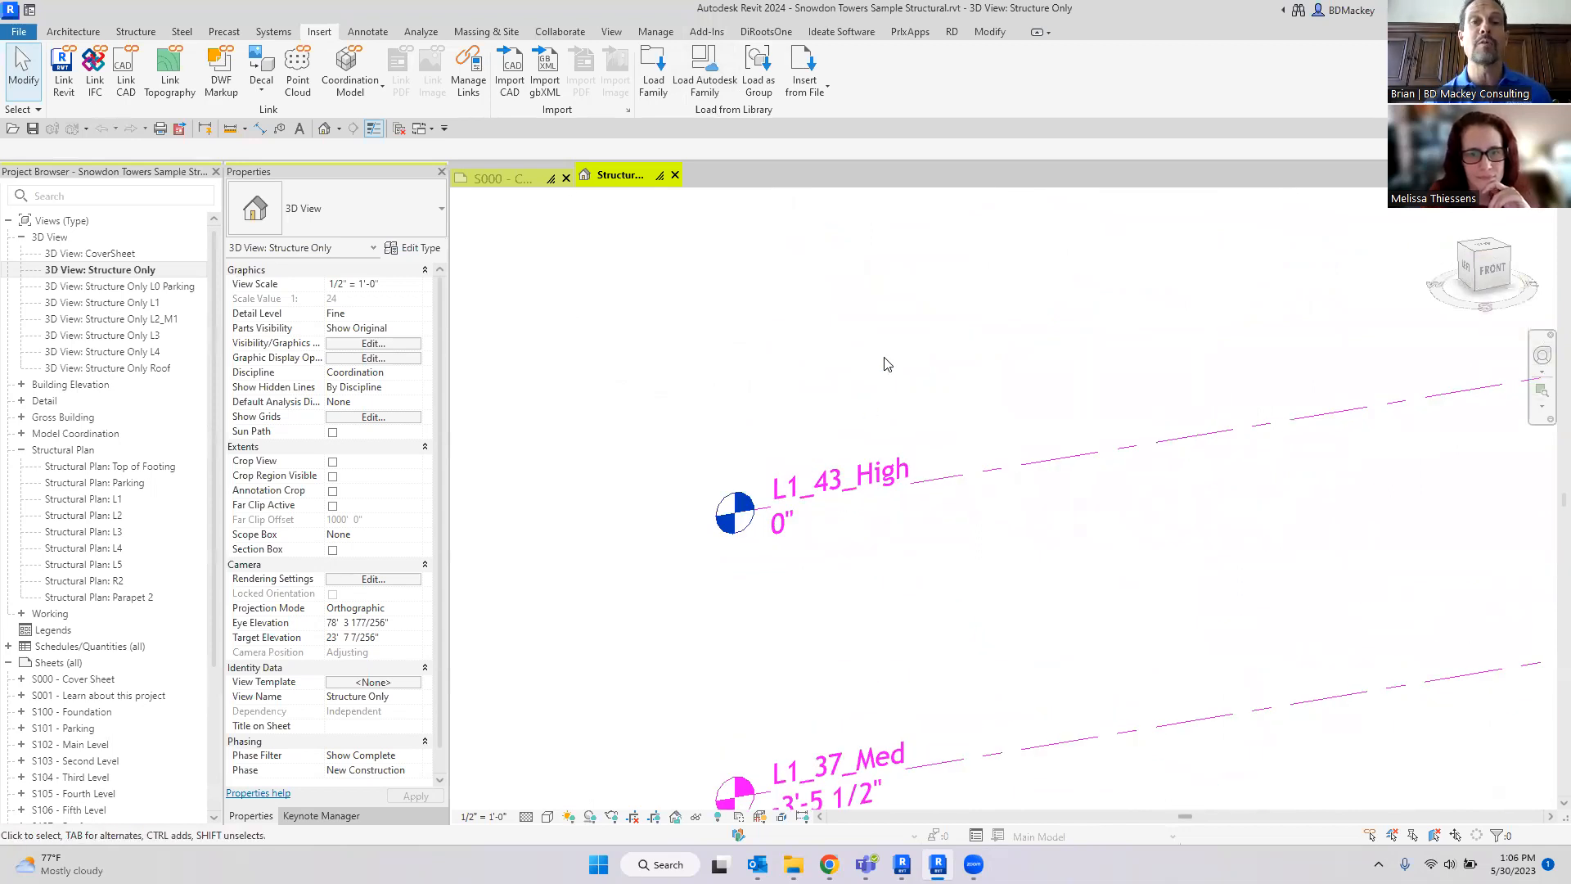
{"action": "scroll", "coordinate": [887, 365], "scroll_direction": "down", "scroll_amount": 2}
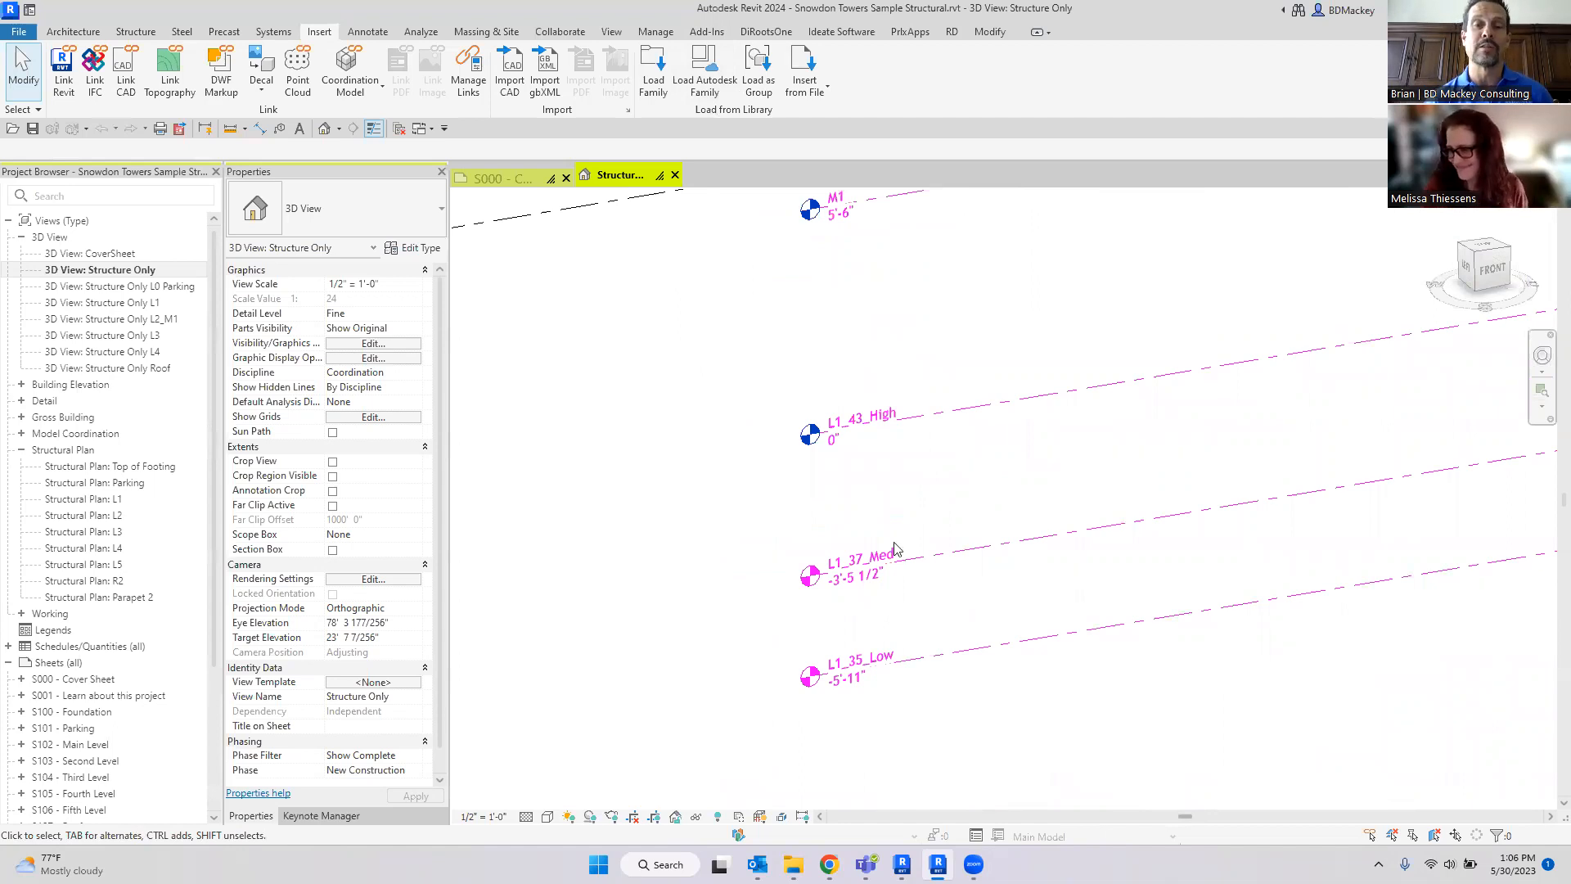
{"action": "scroll", "coordinate": [859, 475], "scroll_direction": "down", "scroll_amount": 2}
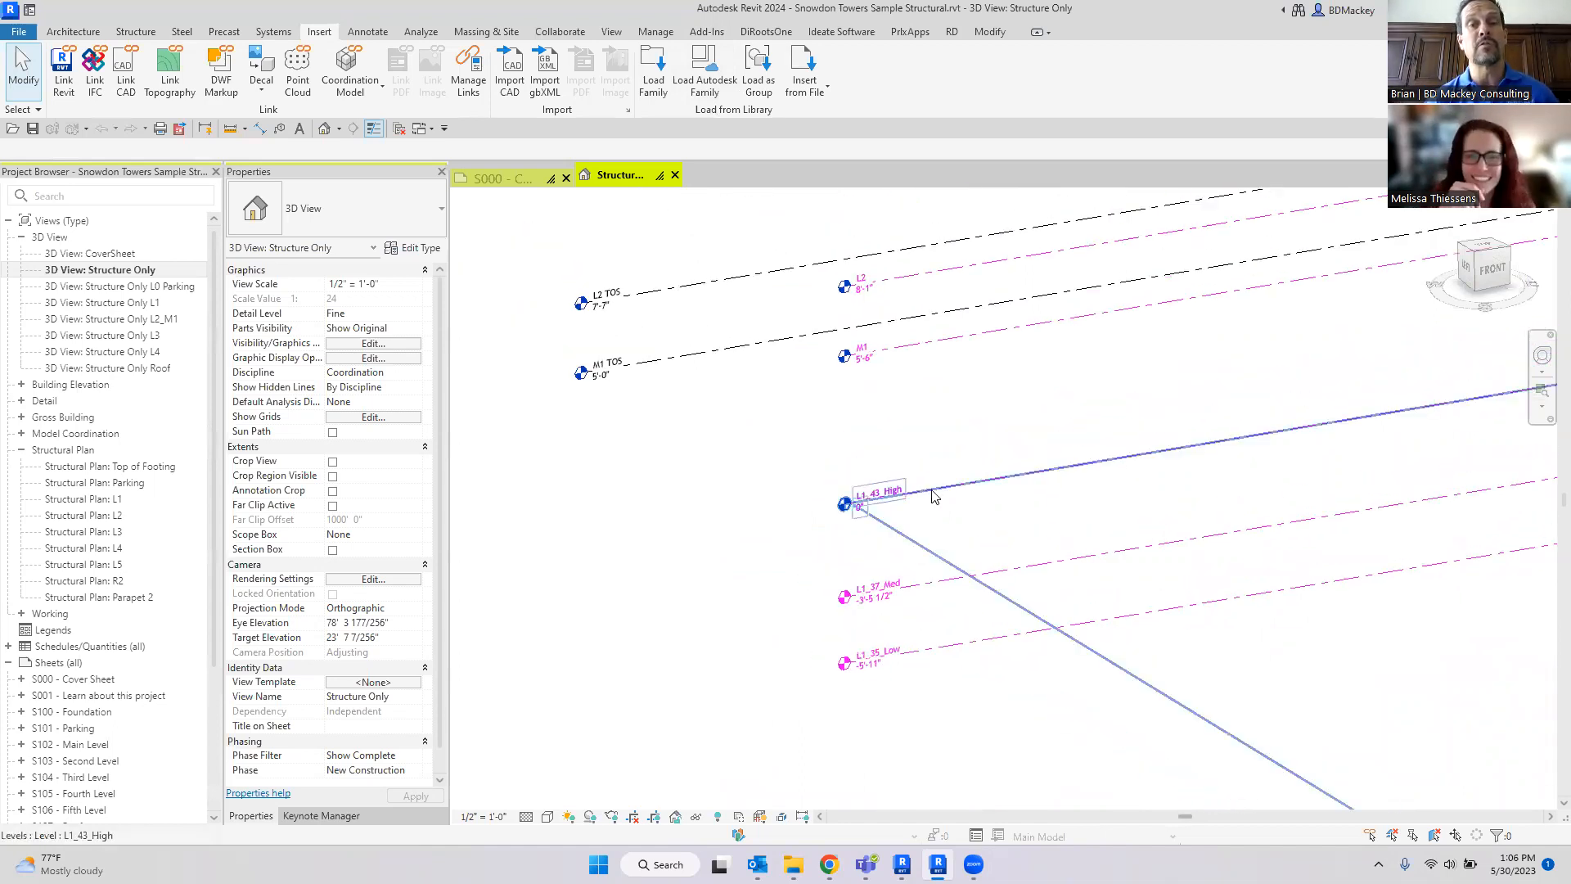
{"action": "left_click", "coordinate": [932, 491]}
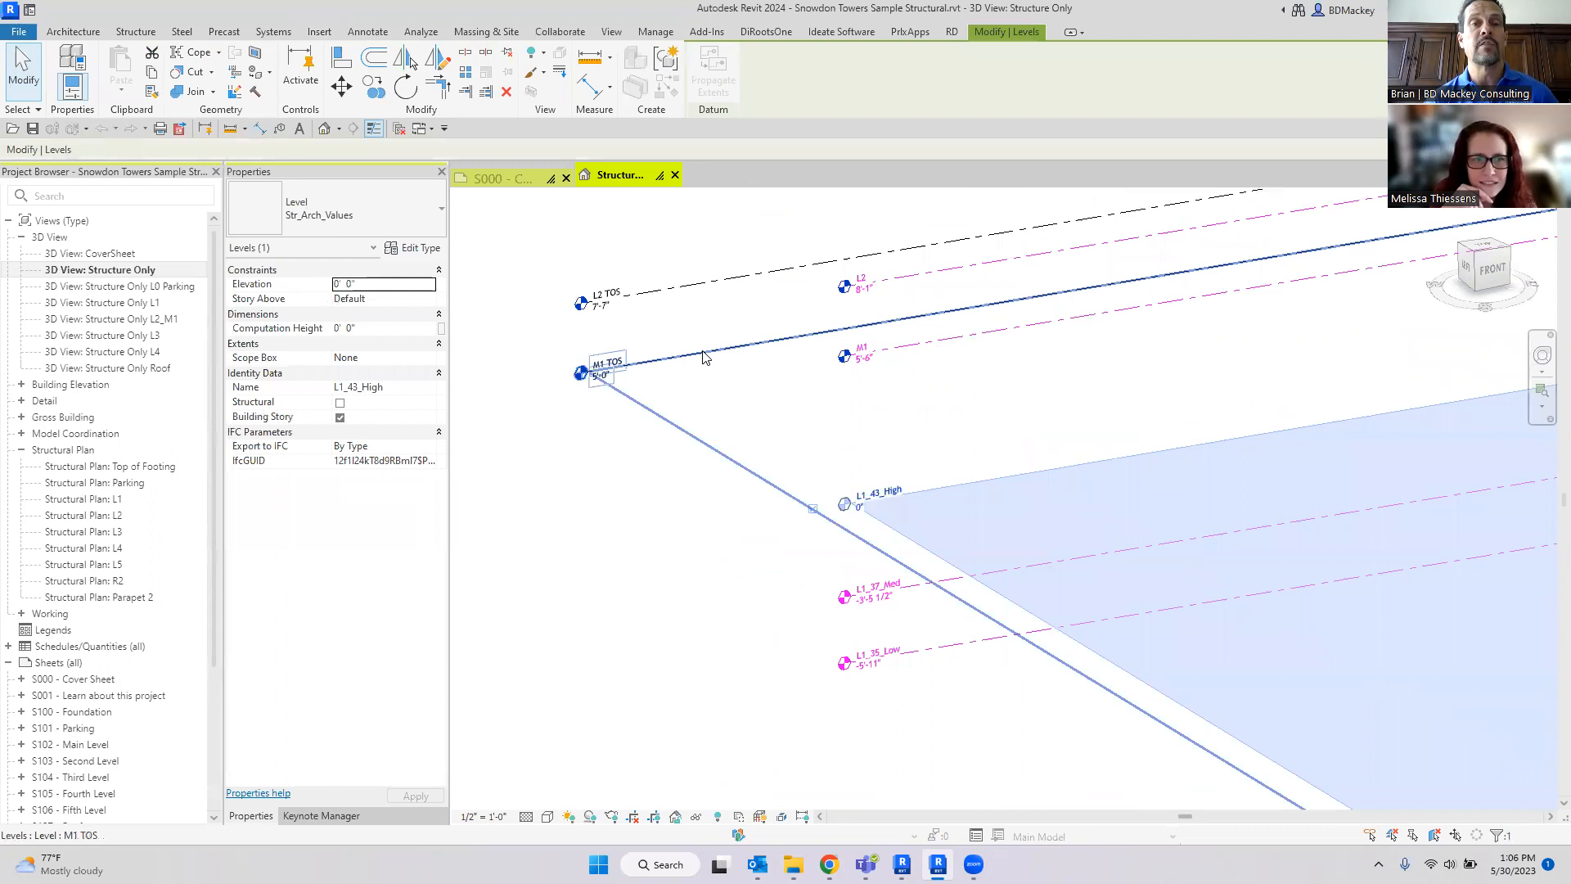
{"action": "left_click", "coordinate": [704, 353]}
{"action": "left_click", "coordinate": [719, 608]}
{"action": "scroll", "coordinate": [720, 610], "scroll_direction": "down", "scroll_amount": 1}
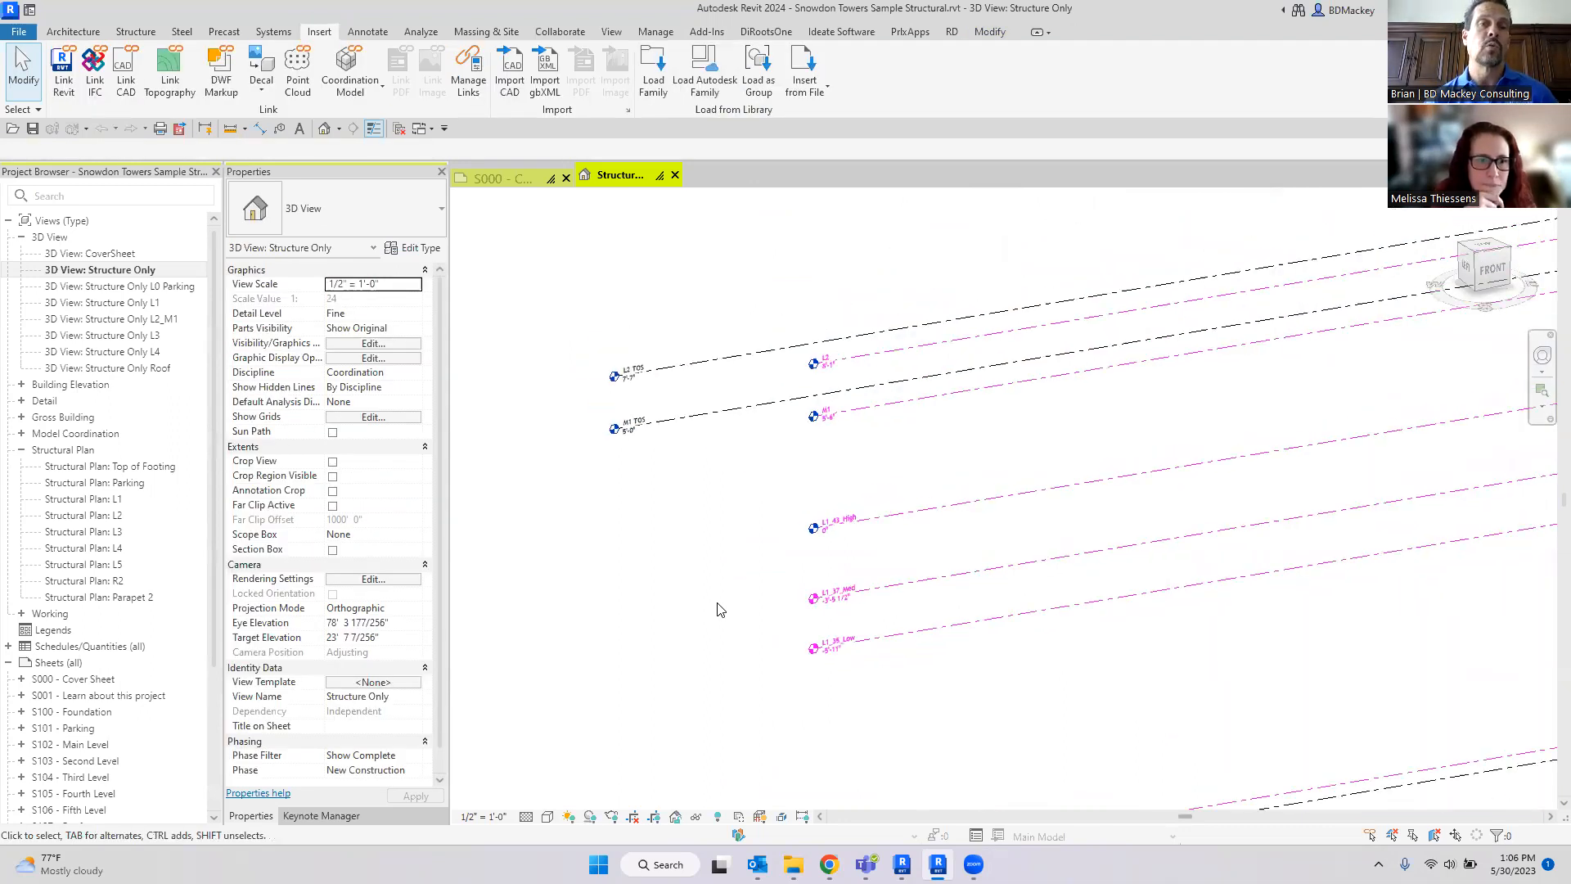
Step: Override the projection line color of the Levels - Structural filter to green in the 3D view's visibility/graphic overrides
{"action": "key", "text": "v"}
{"action": "key", "text": "g"}
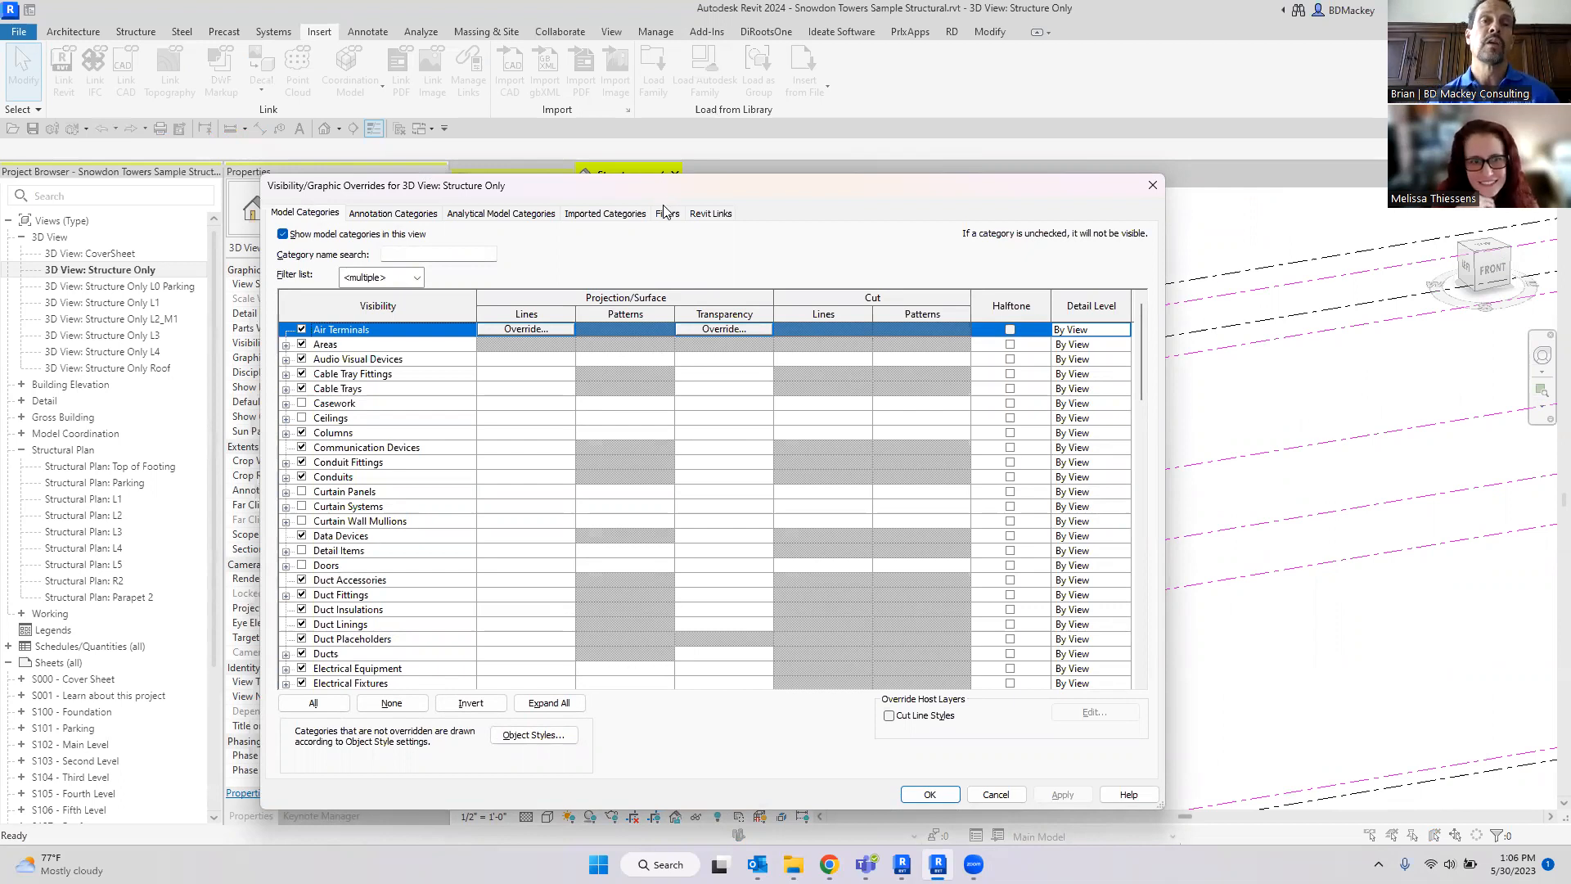
{"action": "left_click", "coordinate": [667, 214]}
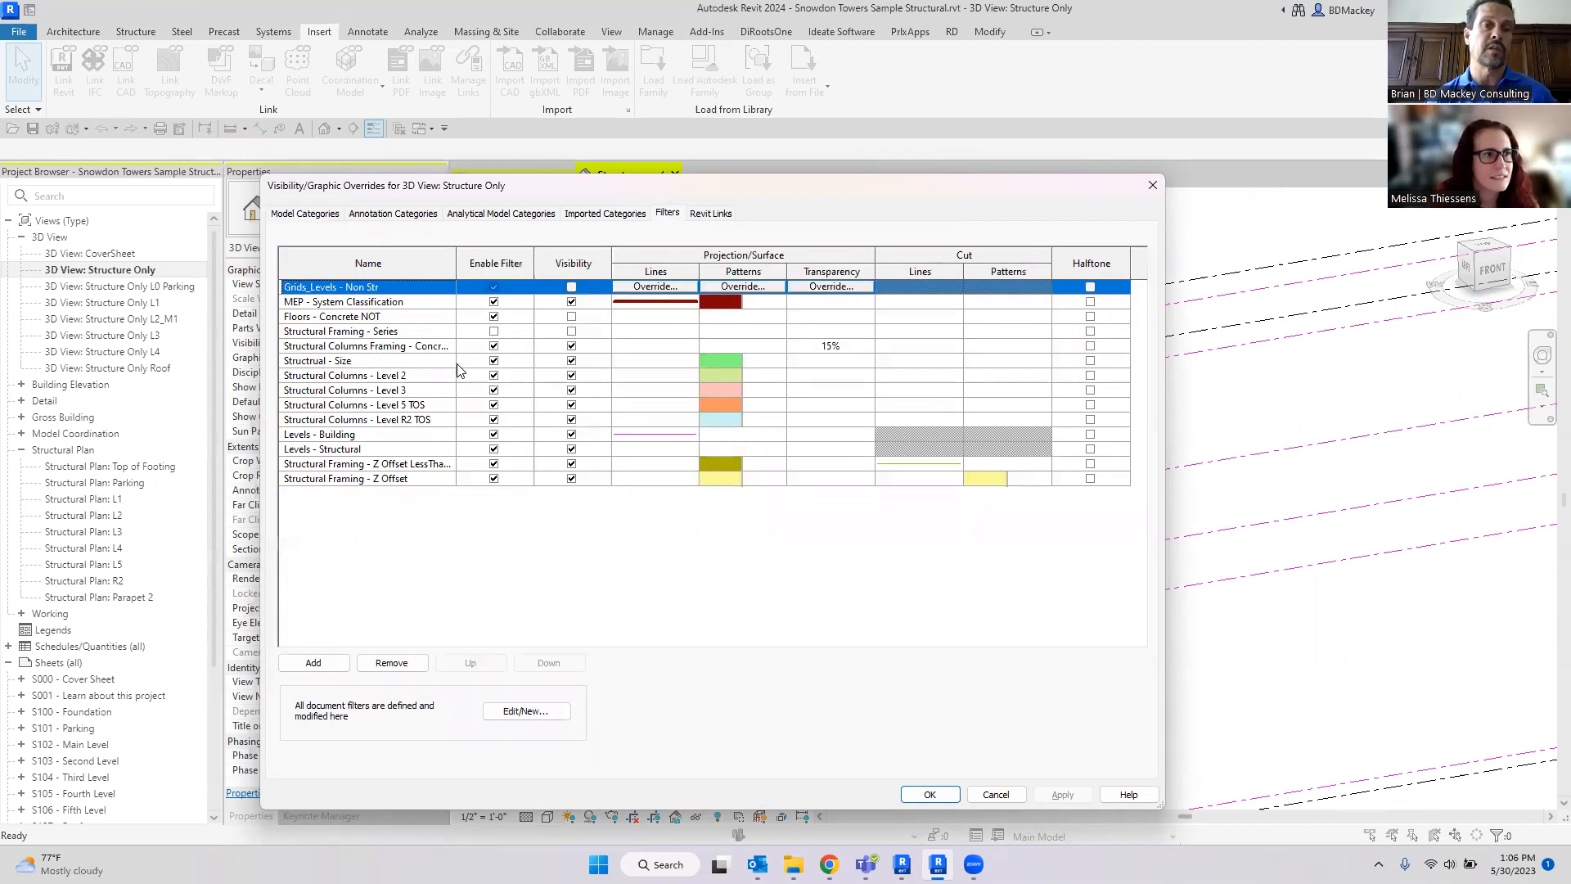
{"action": "left_click", "coordinate": [376, 440]}
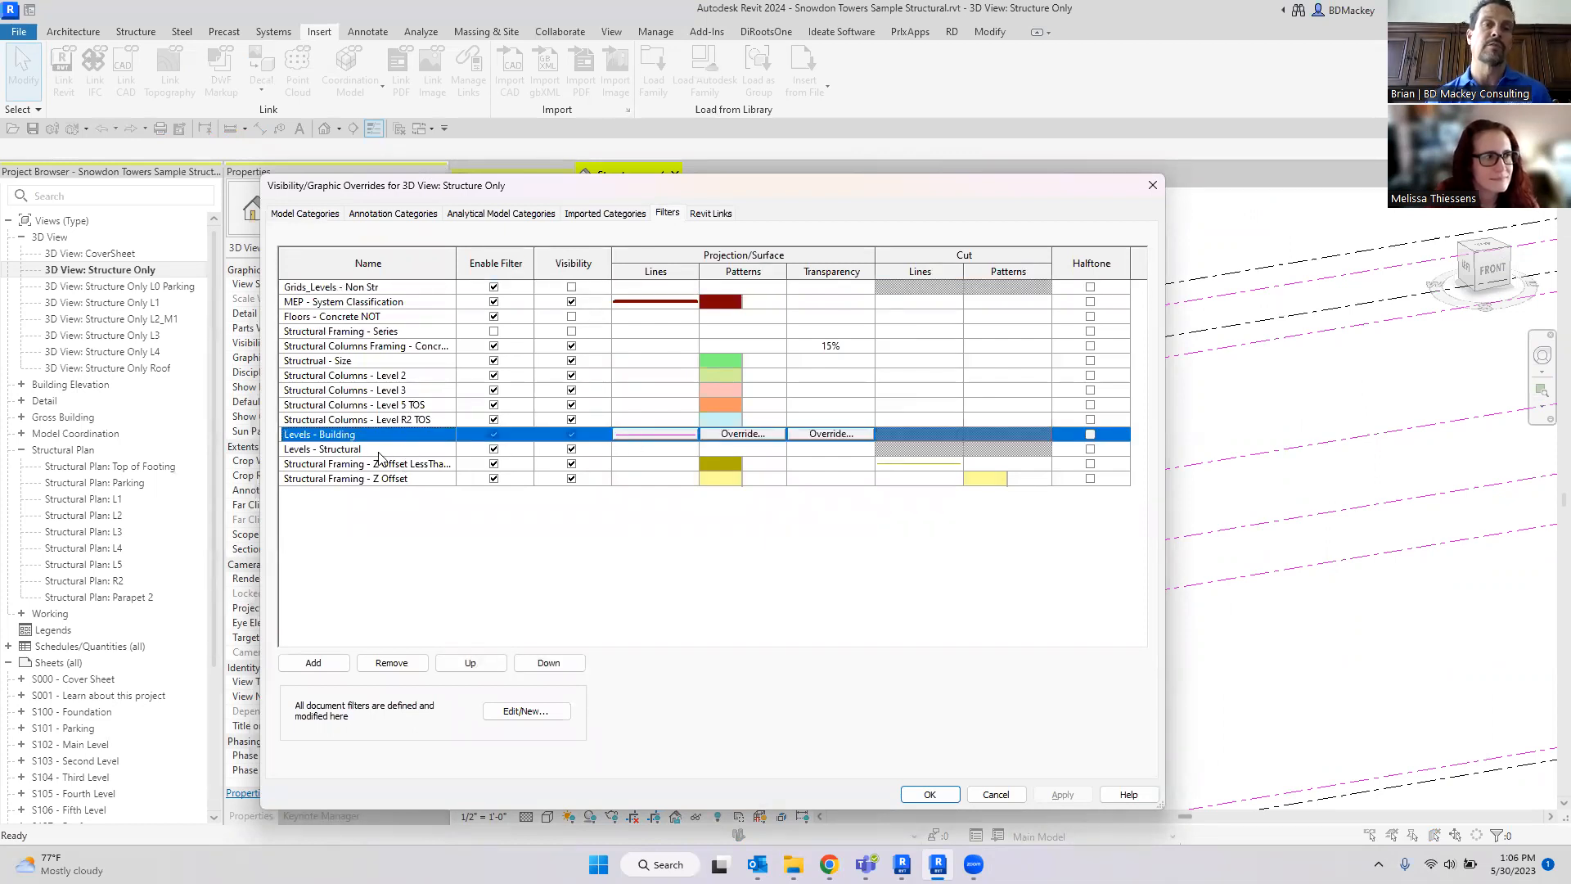
{"action": "left_click", "coordinate": [656, 455]}
{"action": "left_click", "coordinate": [656, 448]}
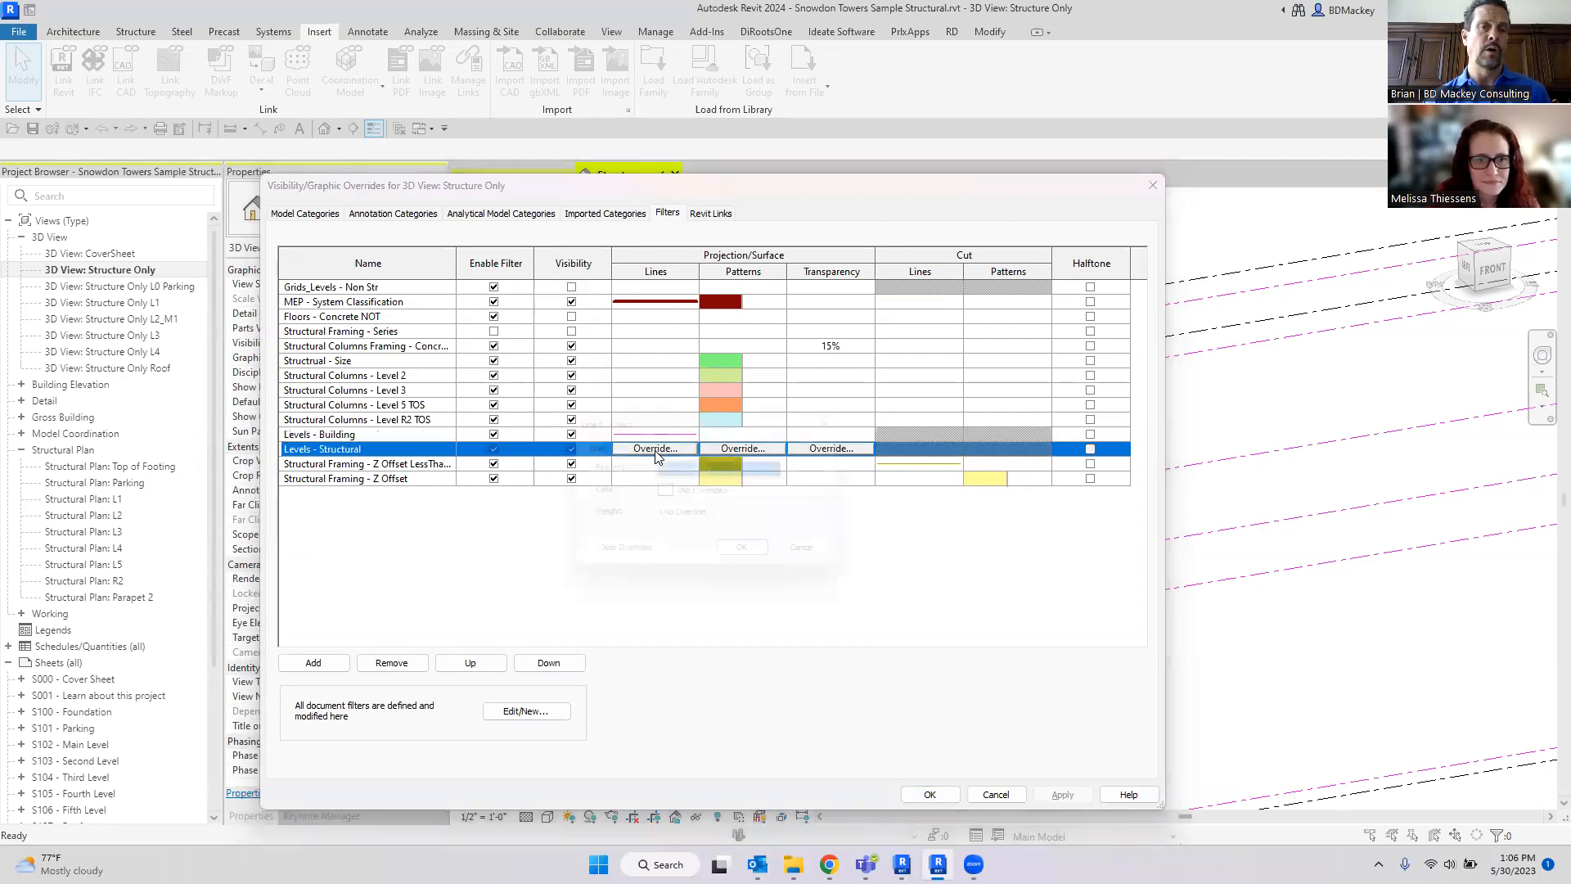
{"action": "left_click", "coordinate": [687, 494]}
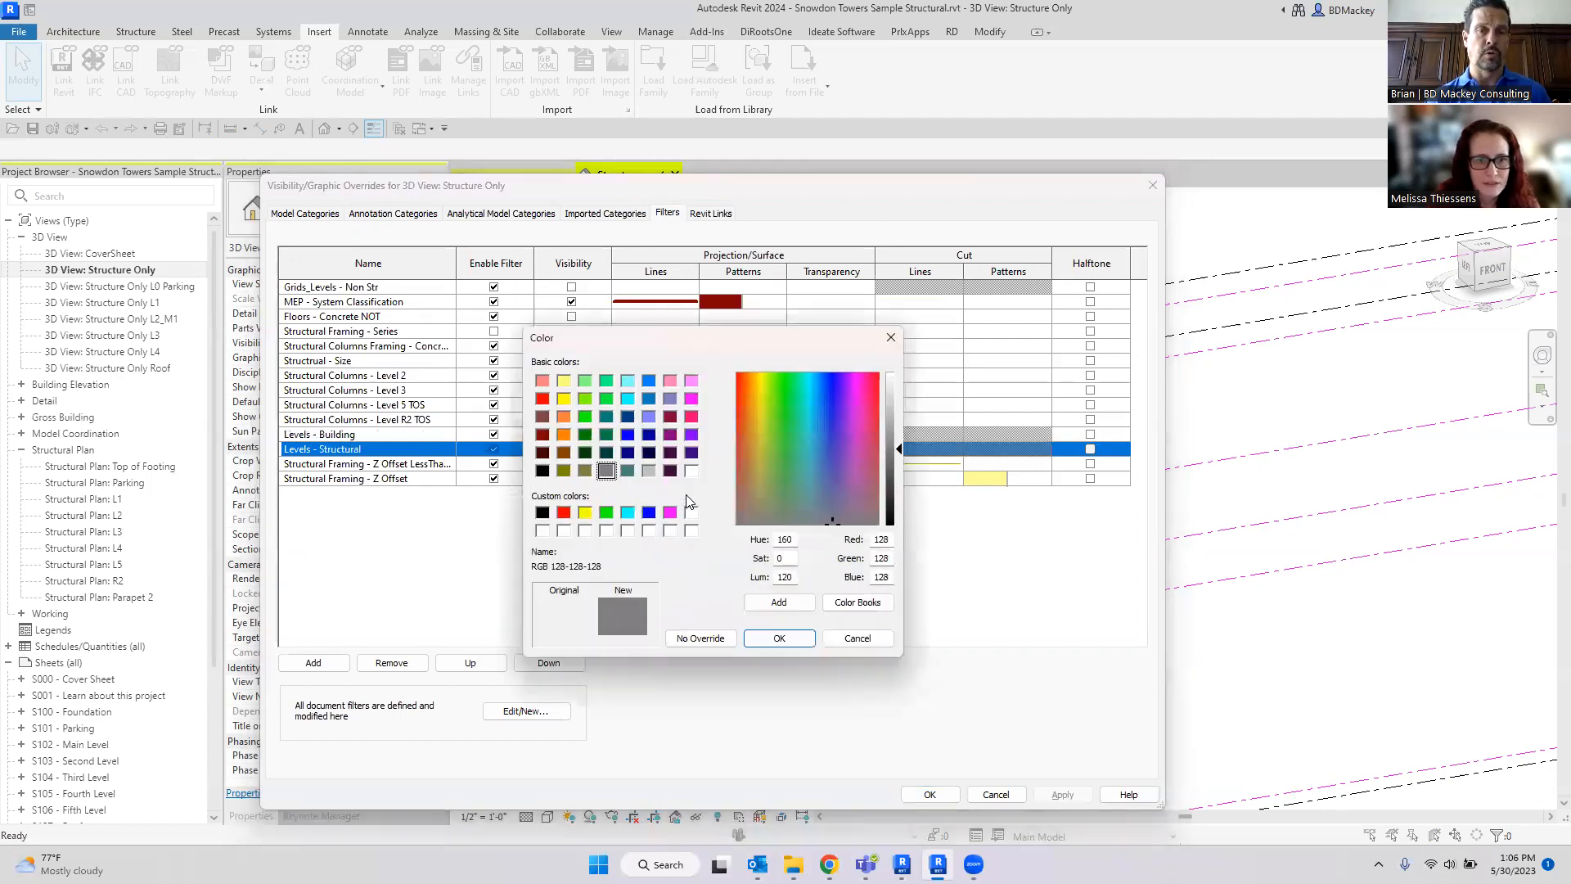
{"action": "left_click", "coordinate": [605, 512]}
{"action": "left_click", "coordinate": [778, 638]}
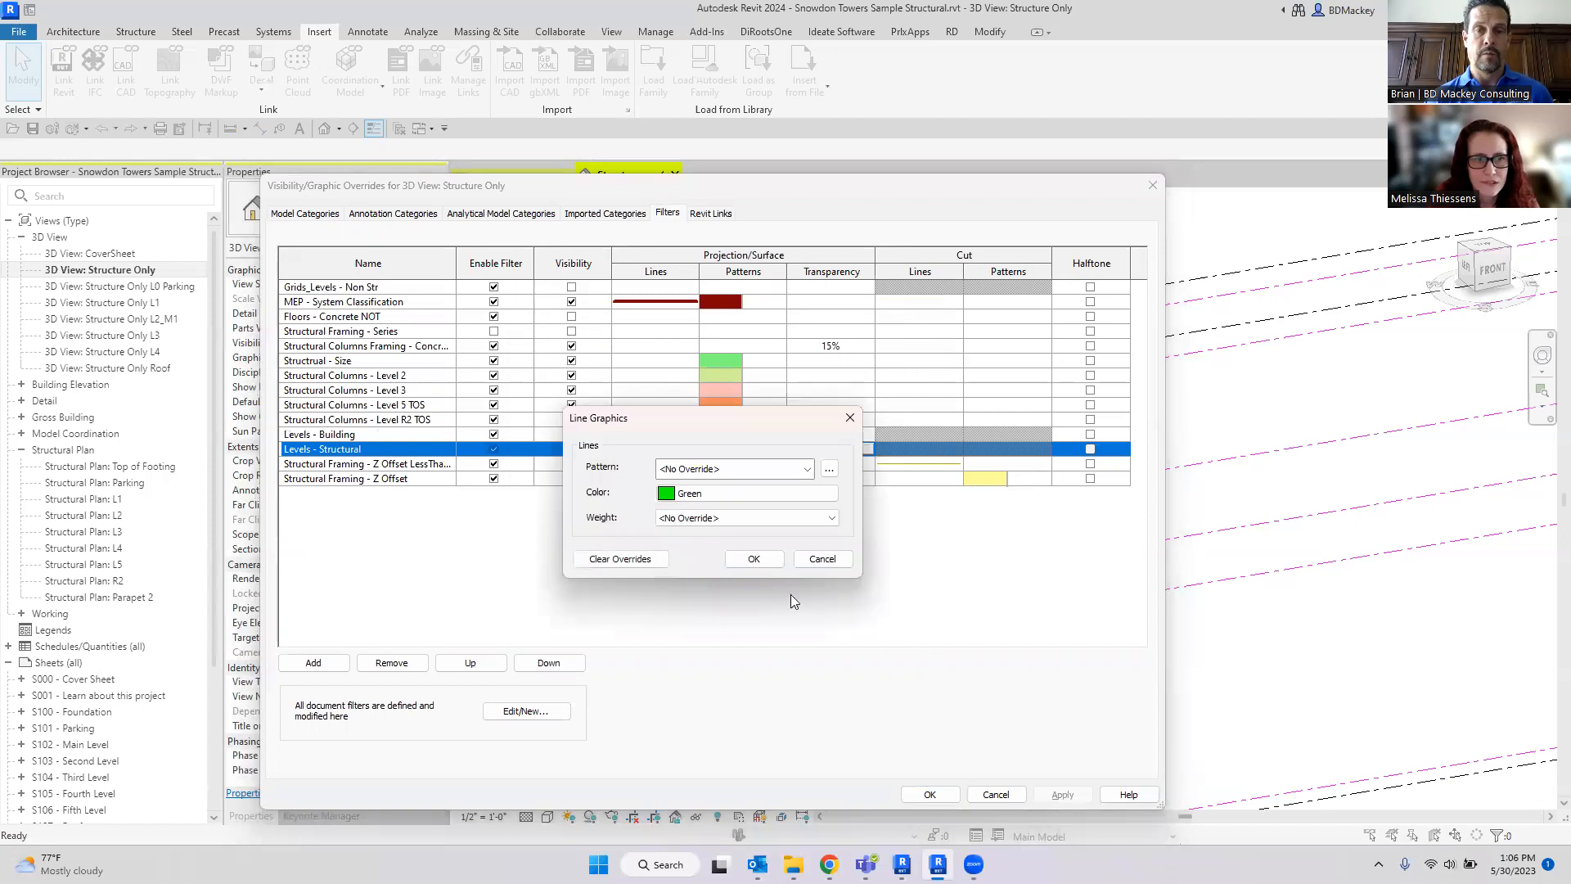
{"action": "left_click", "coordinate": [754, 558]}
{"action": "left_click", "coordinate": [930, 794]}
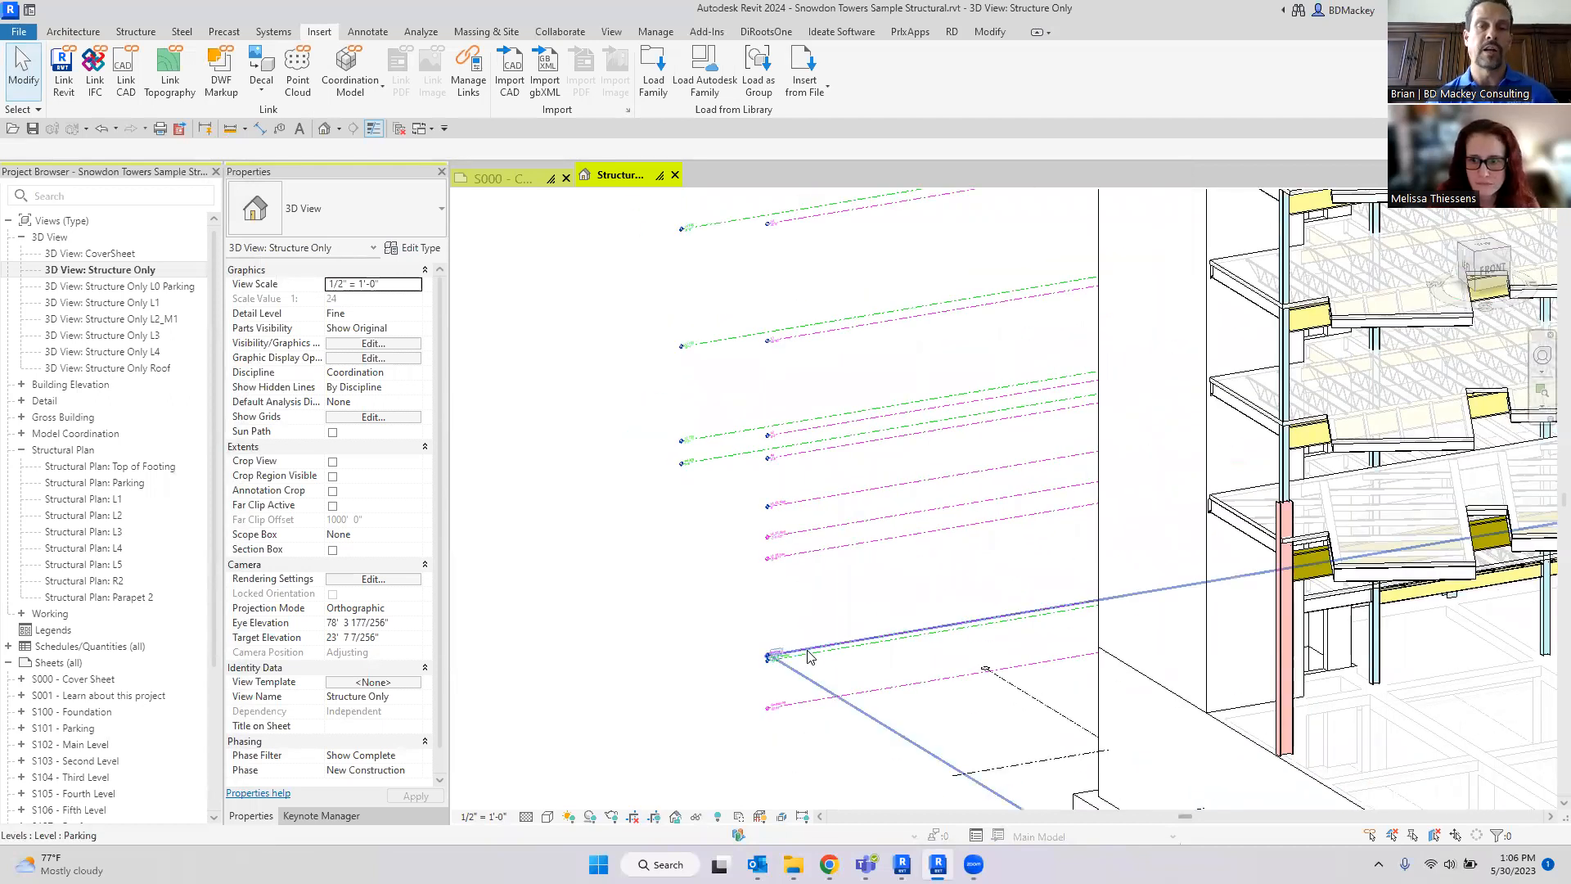
Step: Examine the Parking and Top of Footing levels, and check the Structural and Building Story settings of level L1_35_Low
{"action": "scroll", "coordinate": [794, 667], "scroll_direction": "up", "scroll_amount": 3}
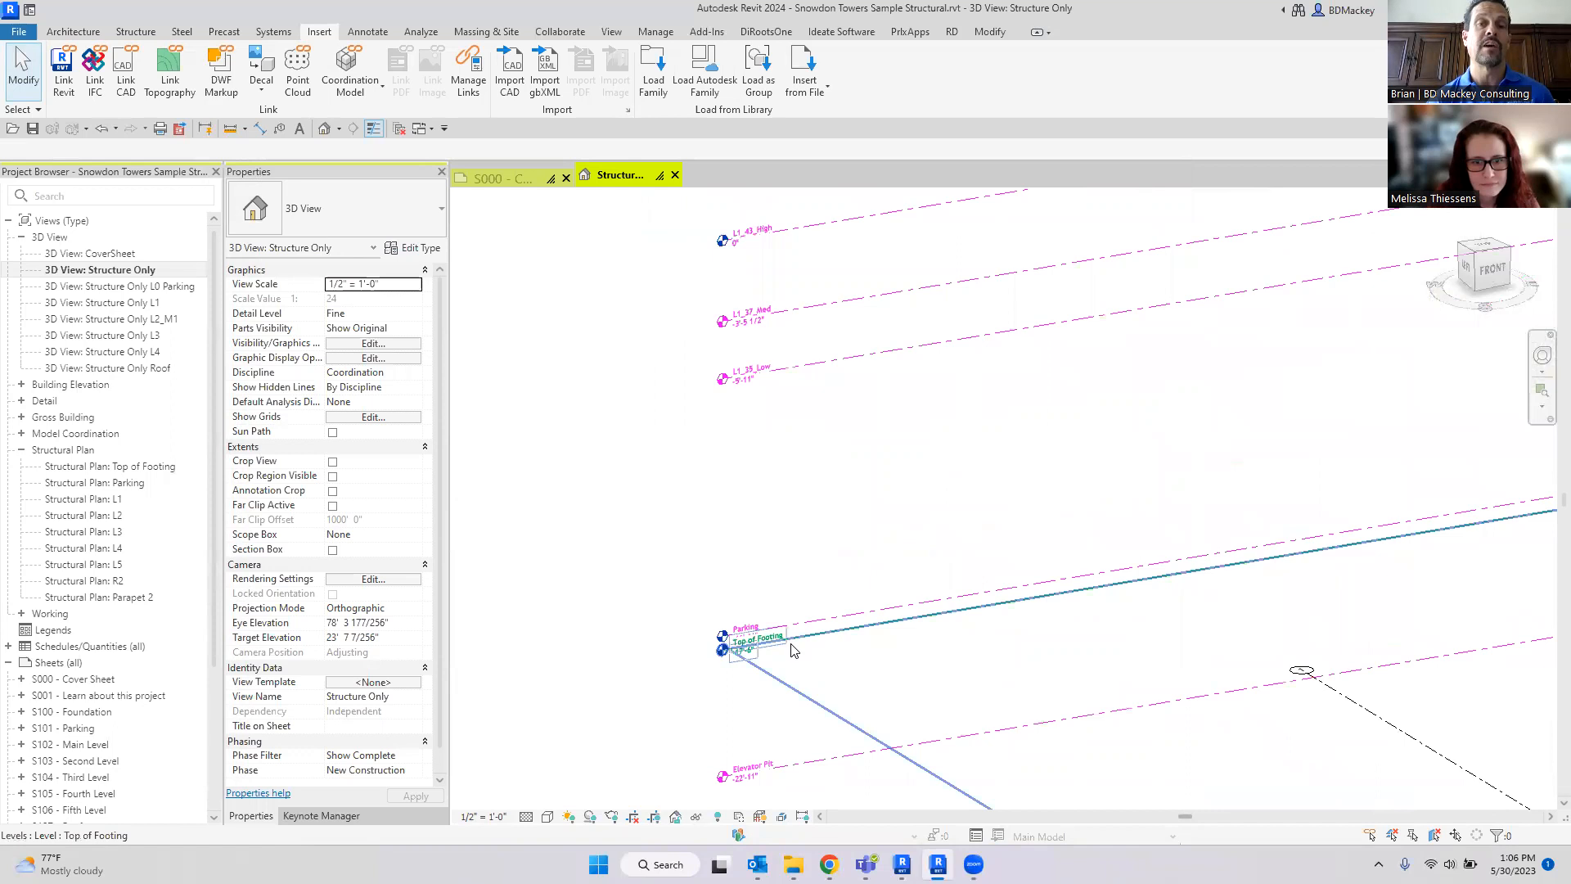
{"action": "scroll", "coordinate": [802, 565], "scroll_direction": "down", "scroll_amount": 3}
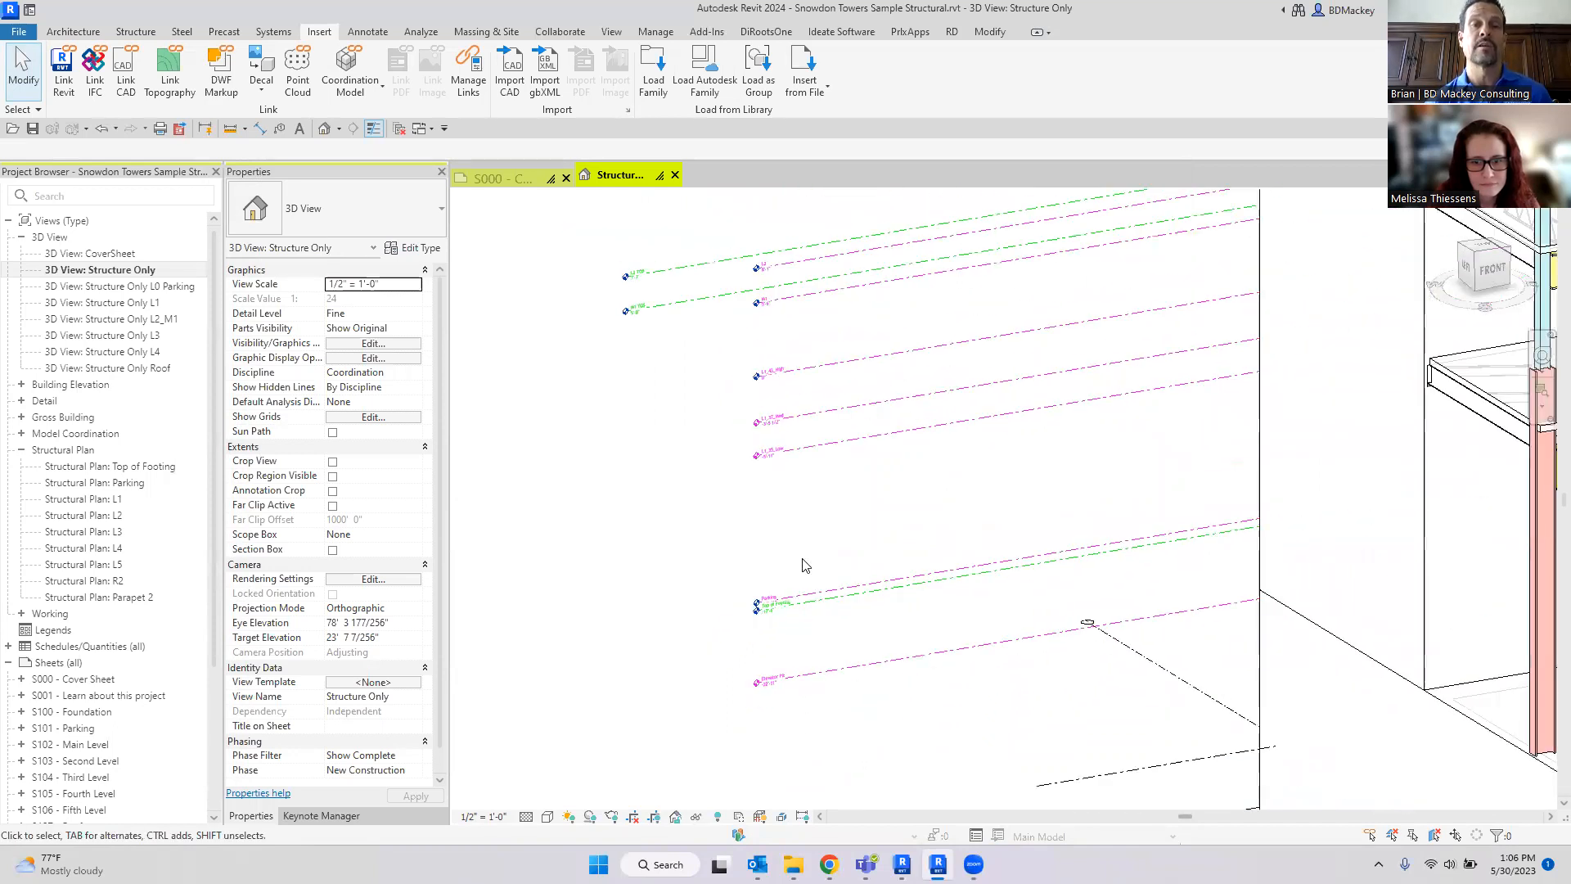
{"action": "scroll", "coordinate": [806, 550], "scroll_direction": "down", "scroll_amount": 1}
{"action": "left_click", "coordinate": [826, 465]}
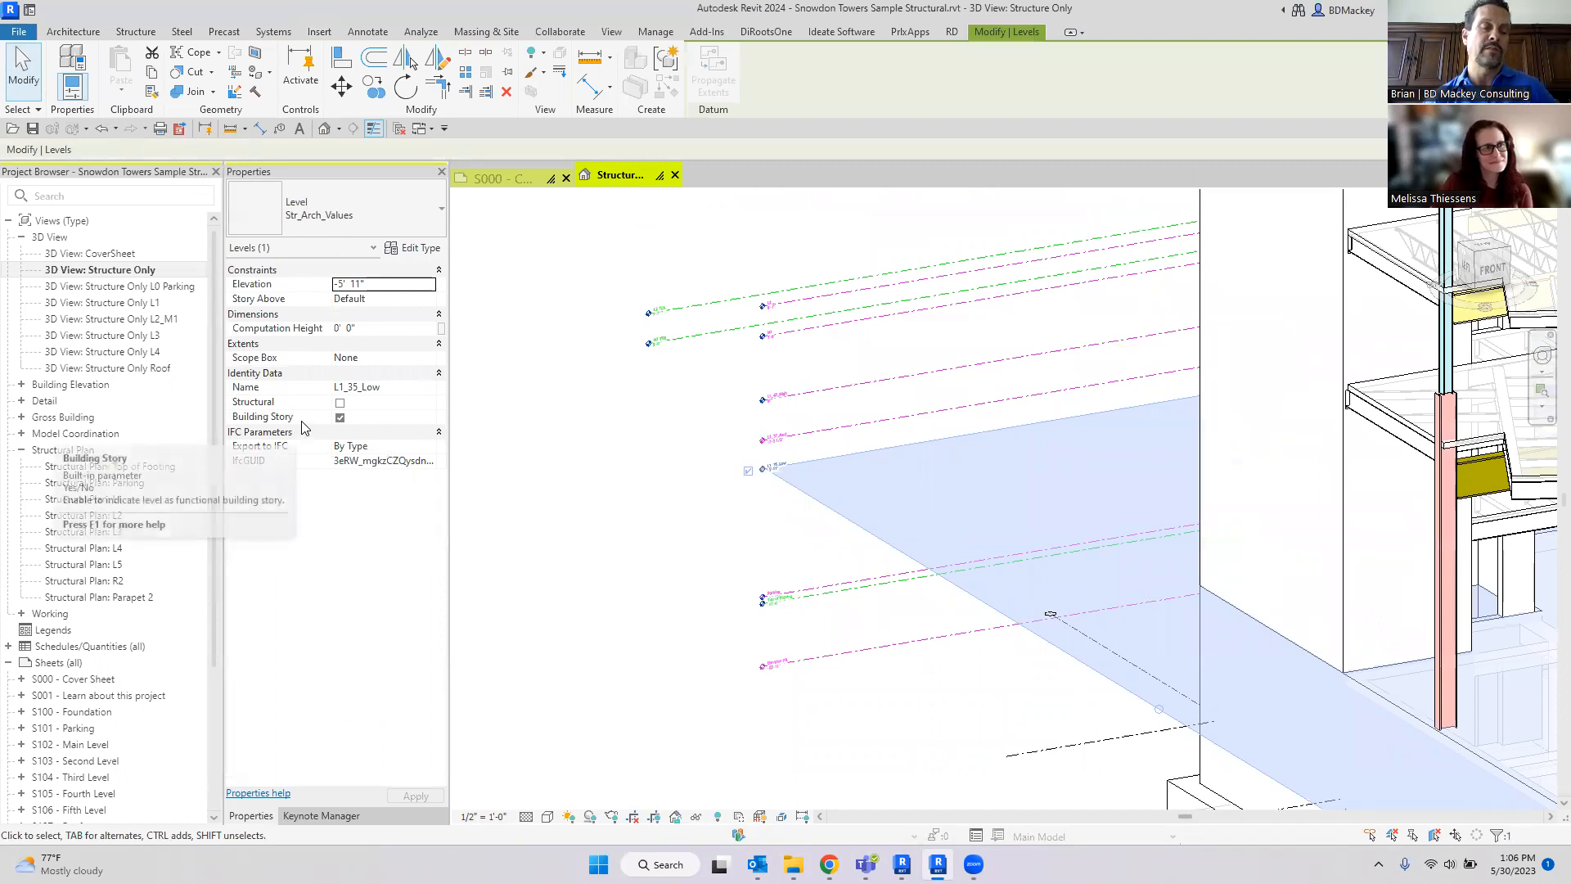
{"action": "key", "text": "ctrl"}
{"action": "key", "text": "ctrl"}
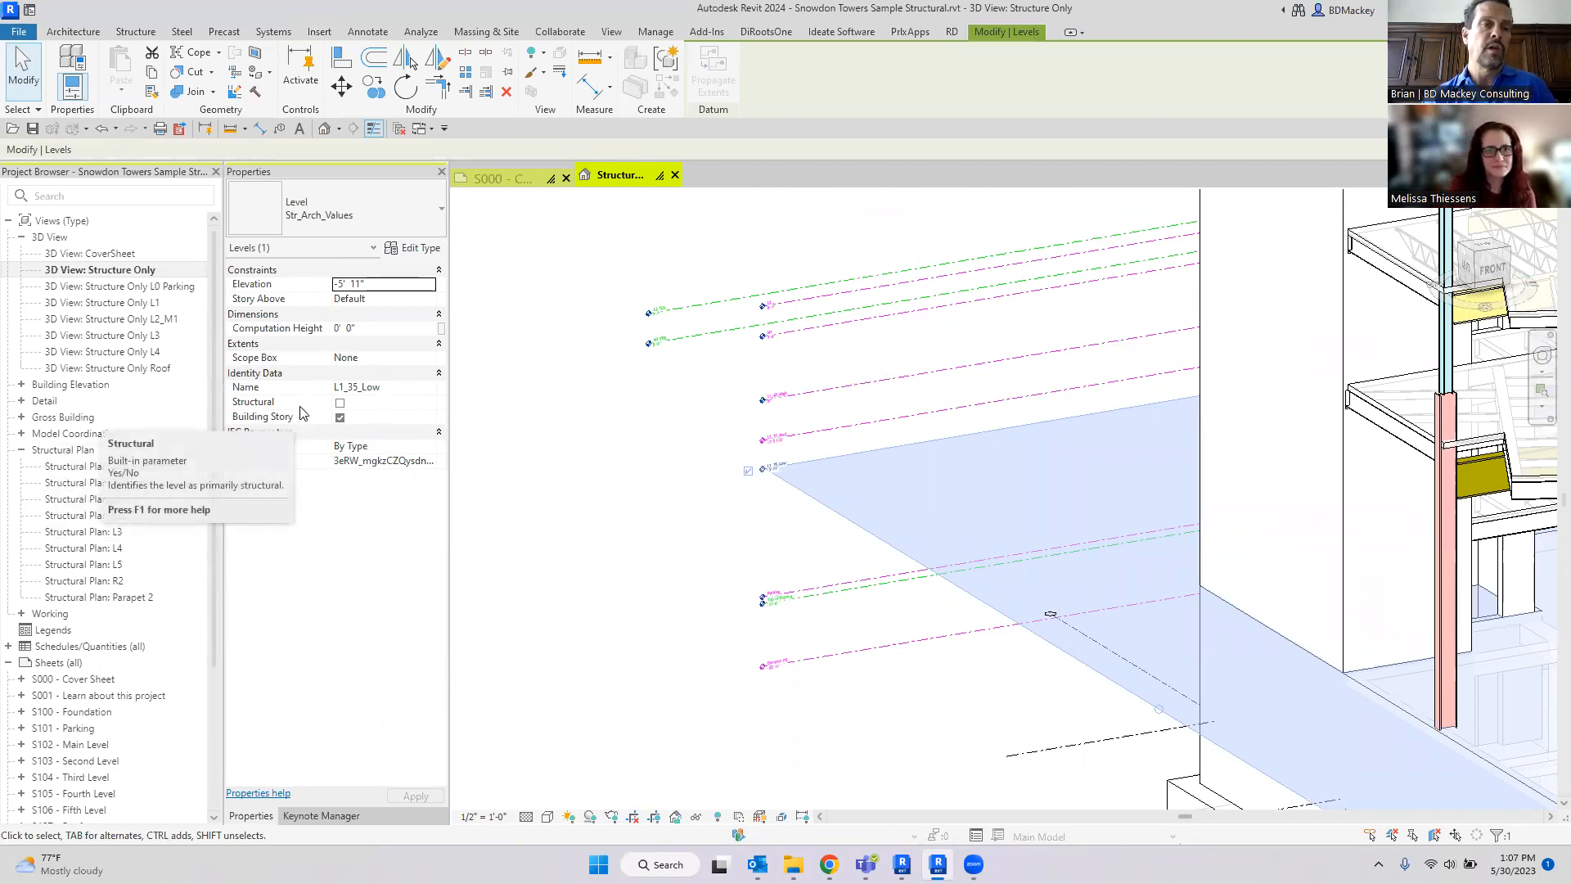
{"action": "left_click", "coordinate": [643, 484]}
Step: Compare the L2 and M1 building levels with their matching TOS levels up close
{"action": "scroll", "coordinate": [840, 465], "scroll_direction": "up", "scroll_amount": 3}
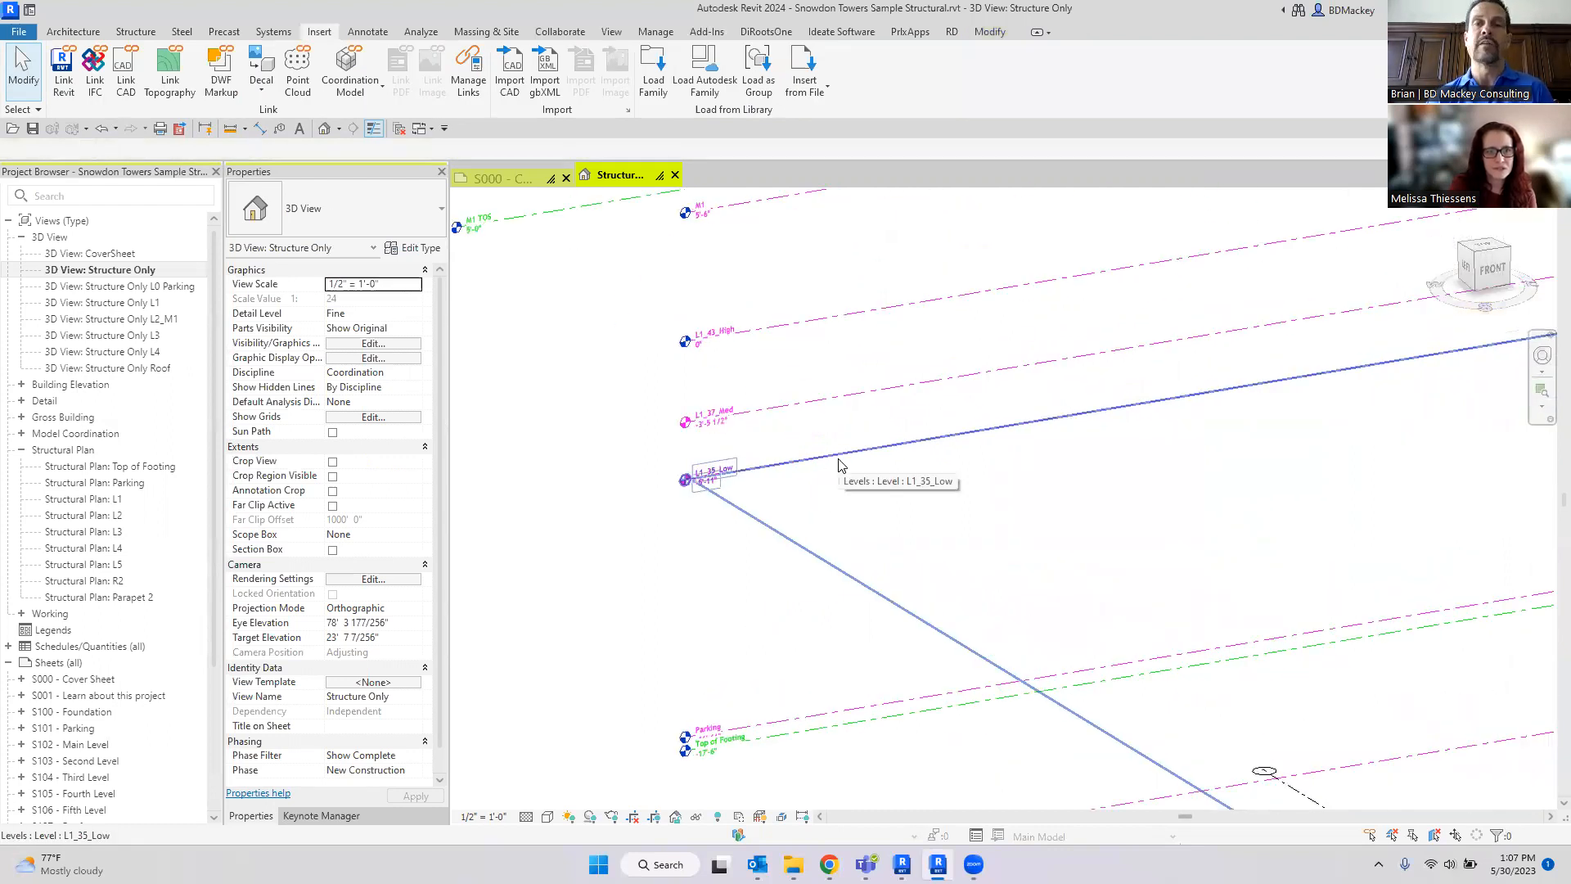
{"action": "scroll", "coordinate": [839, 465], "scroll_direction": "down", "scroll_amount": 3}
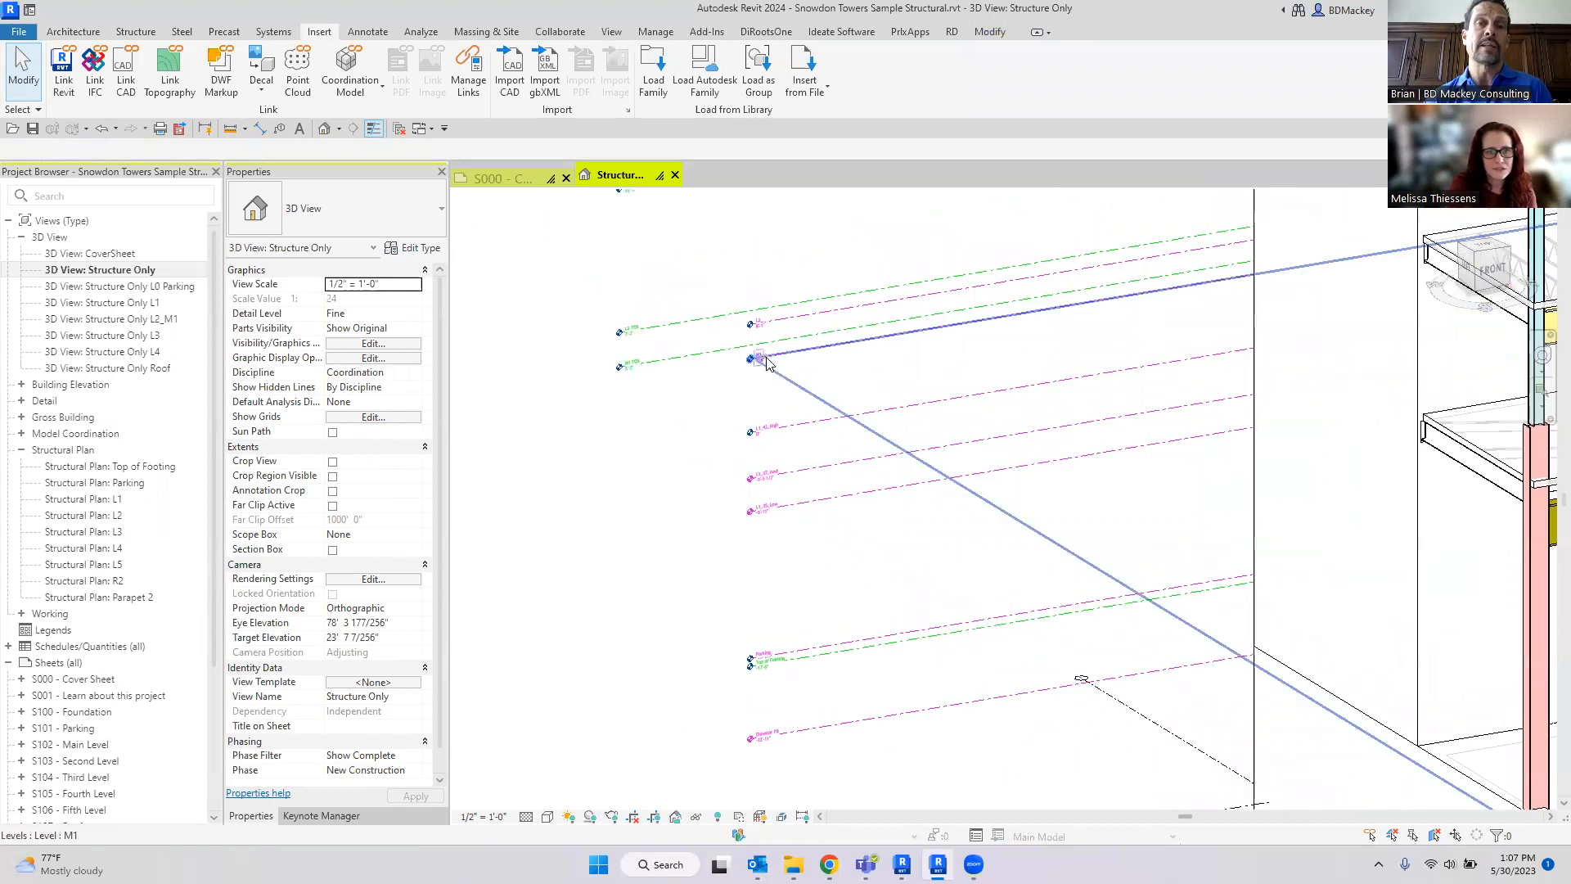
{"action": "scroll", "coordinate": [769, 368], "scroll_direction": "up", "scroll_amount": 5}
{"action": "middle_click_drag", "start_coordinate": [774, 374], "coordinate": [1073, 455]}
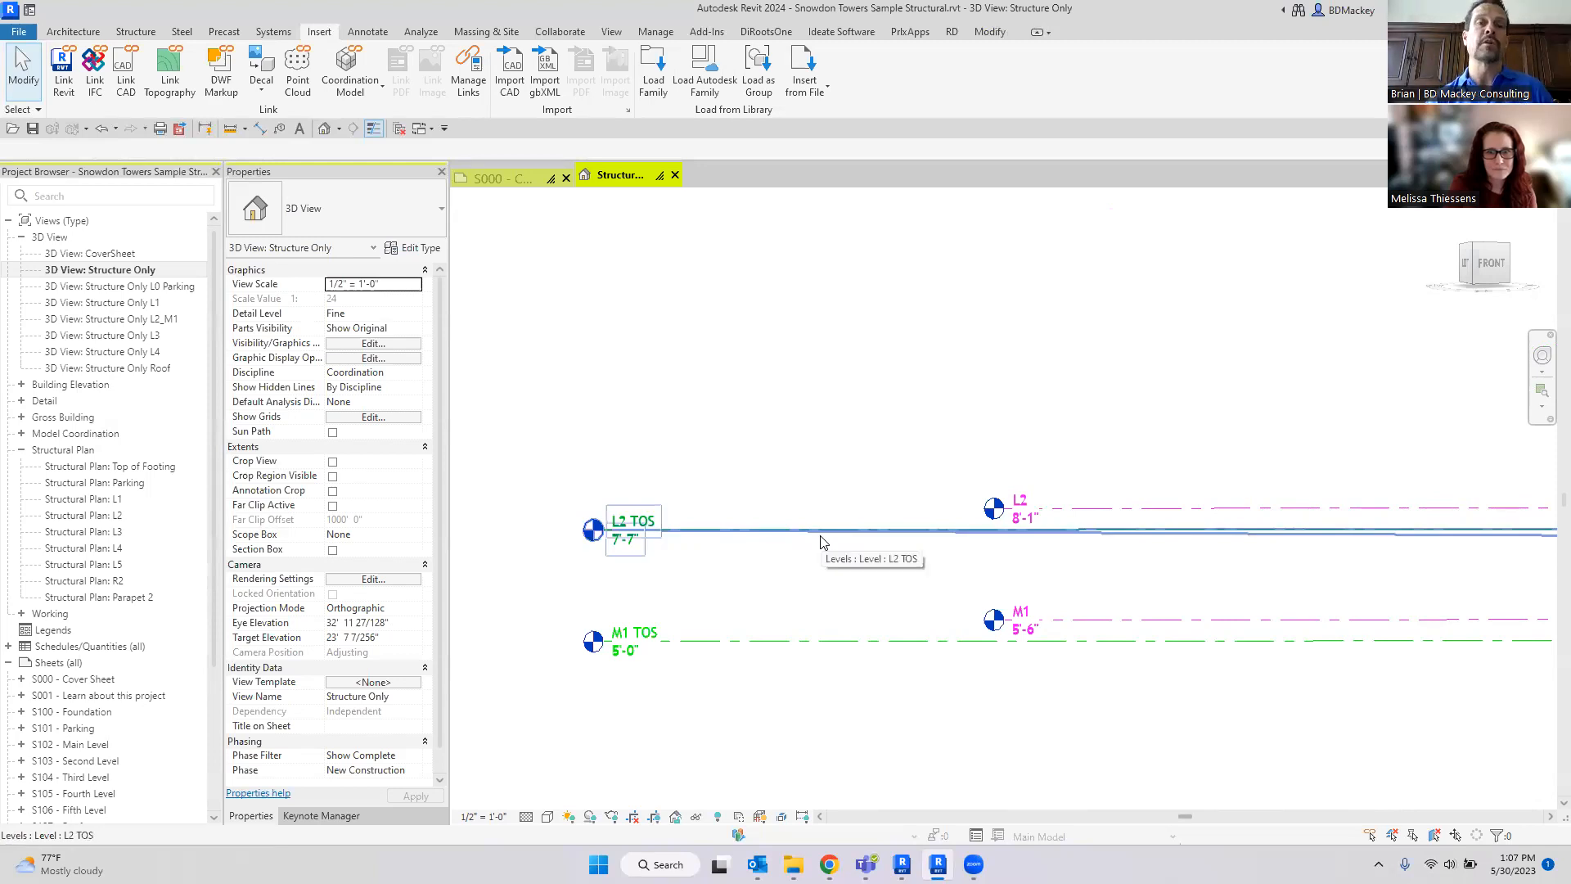
Step: Select the L2 TOS level and examine its plane against the steel beams, joists and columns
{"action": "scroll", "coordinate": [810, 450], "scroll_direction": "down", "scroll_amount": 3}
{"action": "left_click", "coordinate": [819, 491]}
{"action": "middle_click_drag", "start_coordinate": [819, 497], "coordinate": [624, 501], "text": "shift"}
{"action": "scroll", "coordinate": [655, 512], "scroll_direction": "down", "scroll_amount": 2}
{"action": "scroll", "coordinate": [1230, 553], "scroll_direction": "up", "scroll_amount": 5}
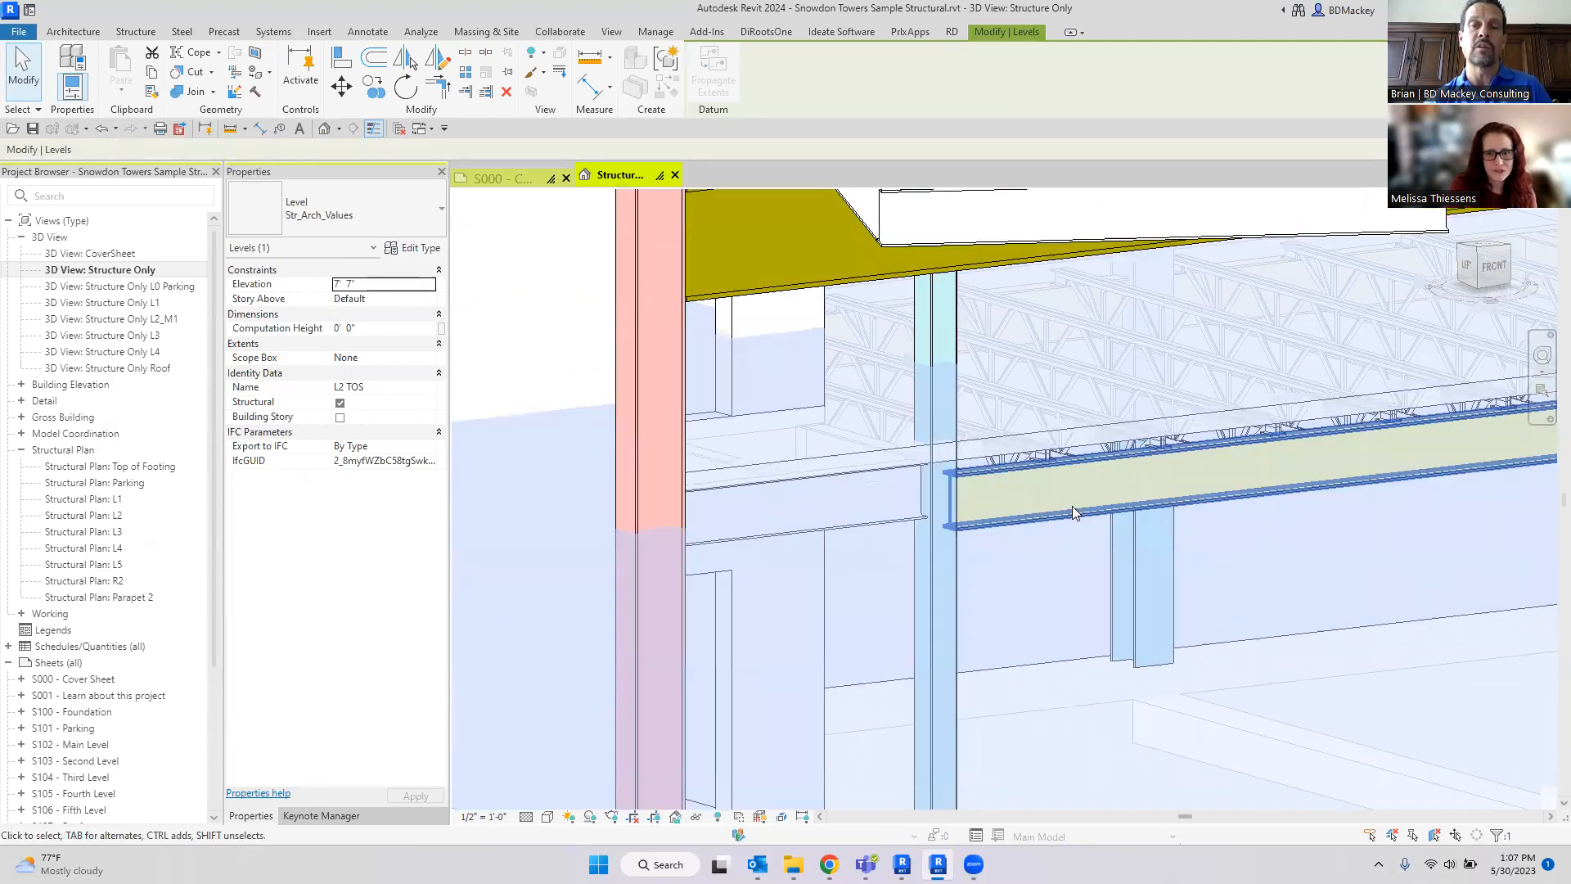
{"action": "scroll", "coordinate": [1015, 491], "scroll_direction": "up", "scroll_amount": 3}
{"action": "key", "text": "Escape"}
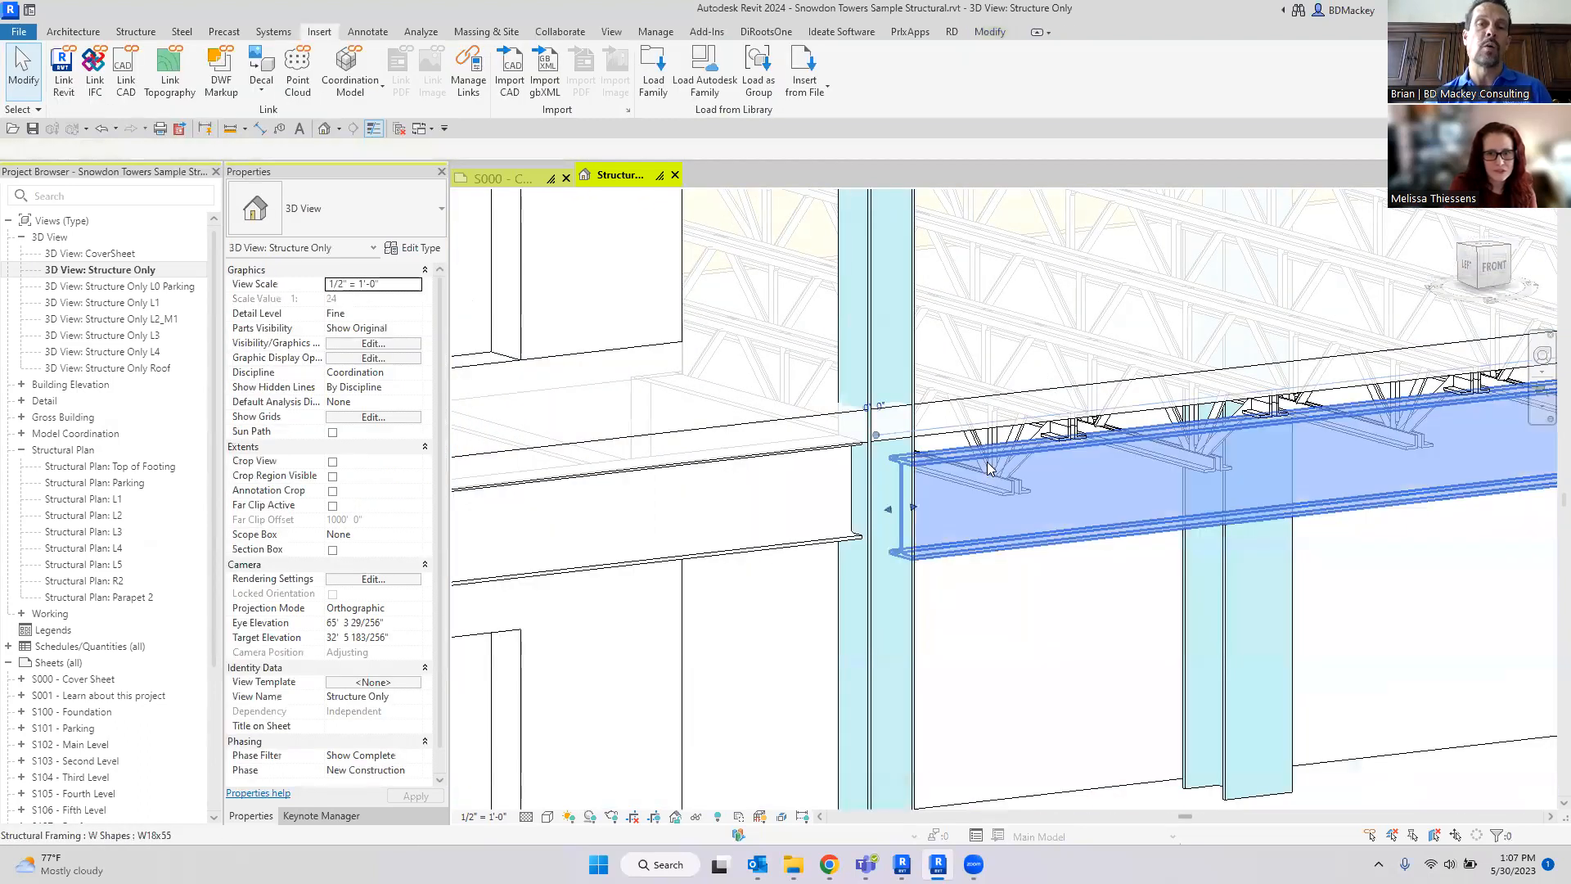
Step: Check the level and offset properties of the W18x55 girder under the joists, the concrete deck floor and the adjacent girder
{"action": "left_click", "coordinate": [986, 468]}
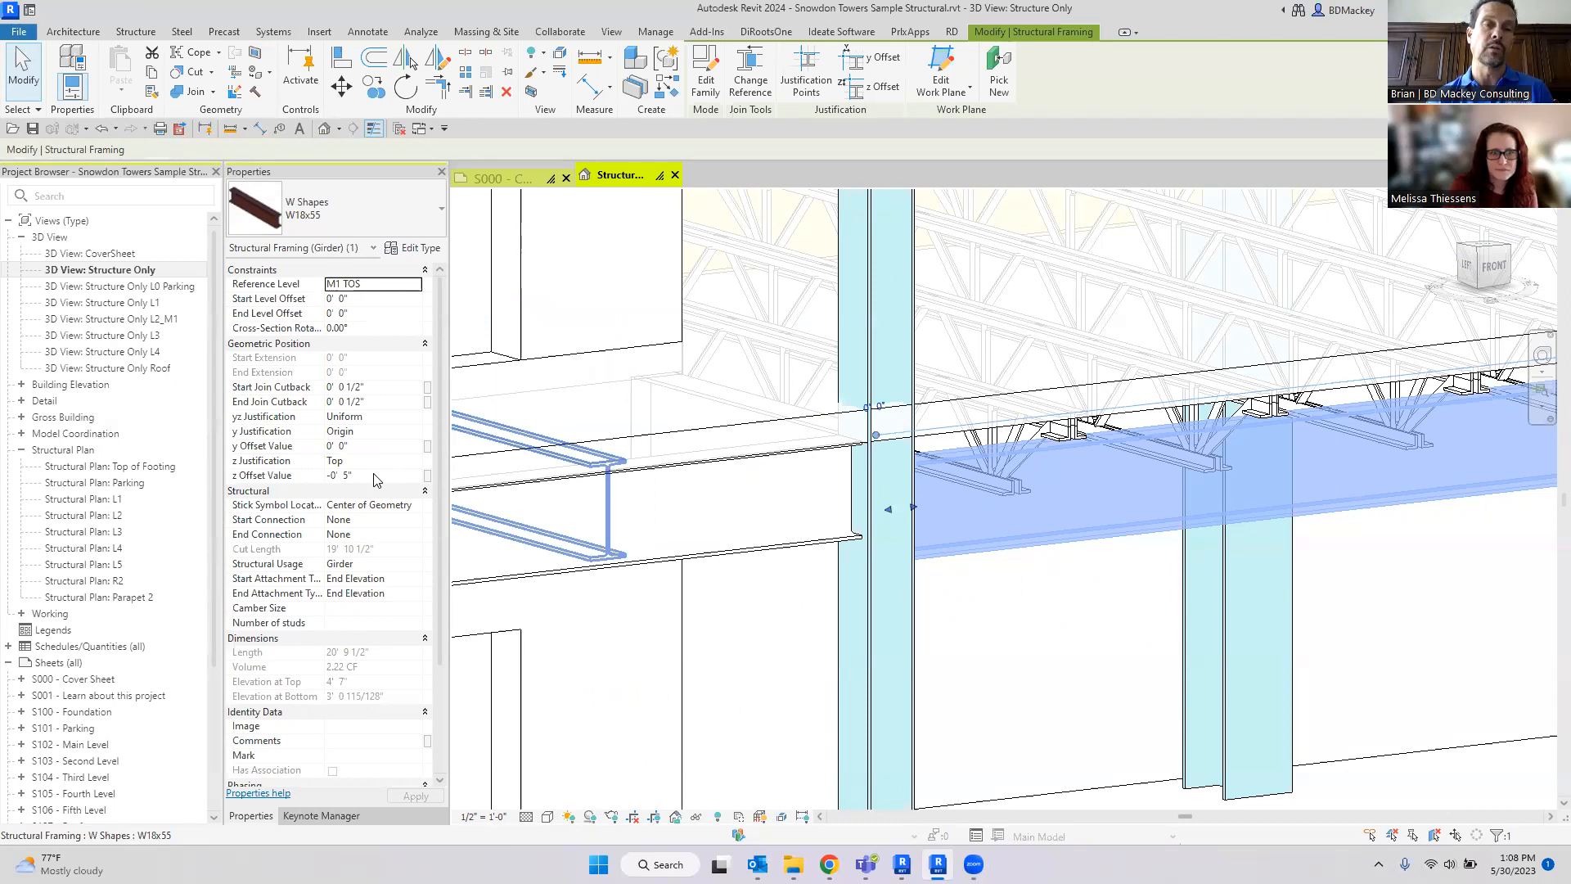
{"action": "left_click", "coordinate": [1072, 392]}
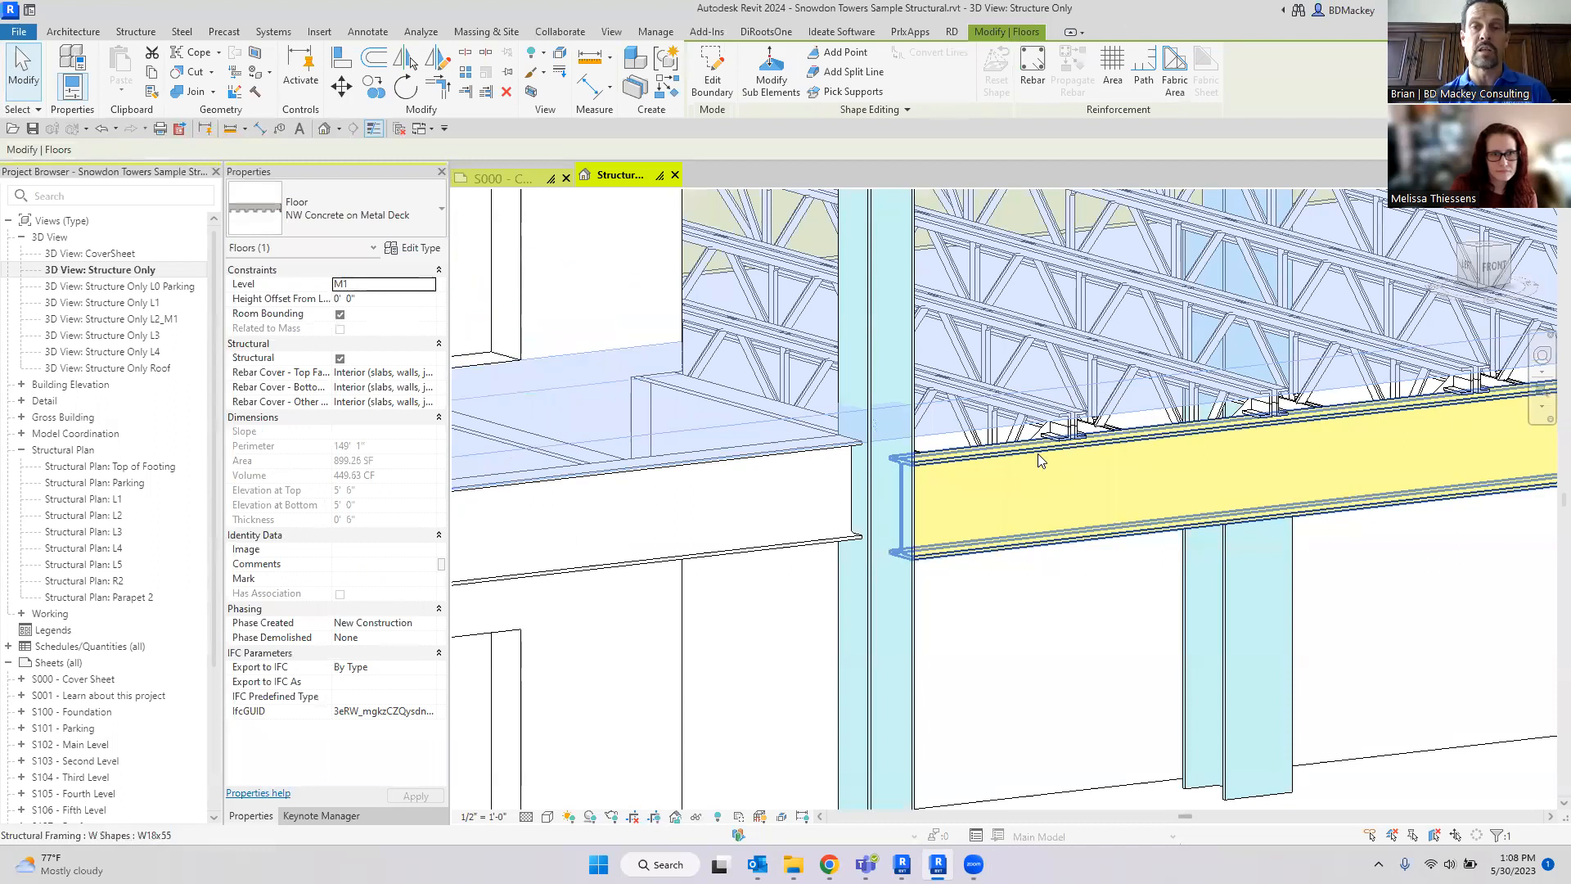
{"action": "key", "text": "Escape"}
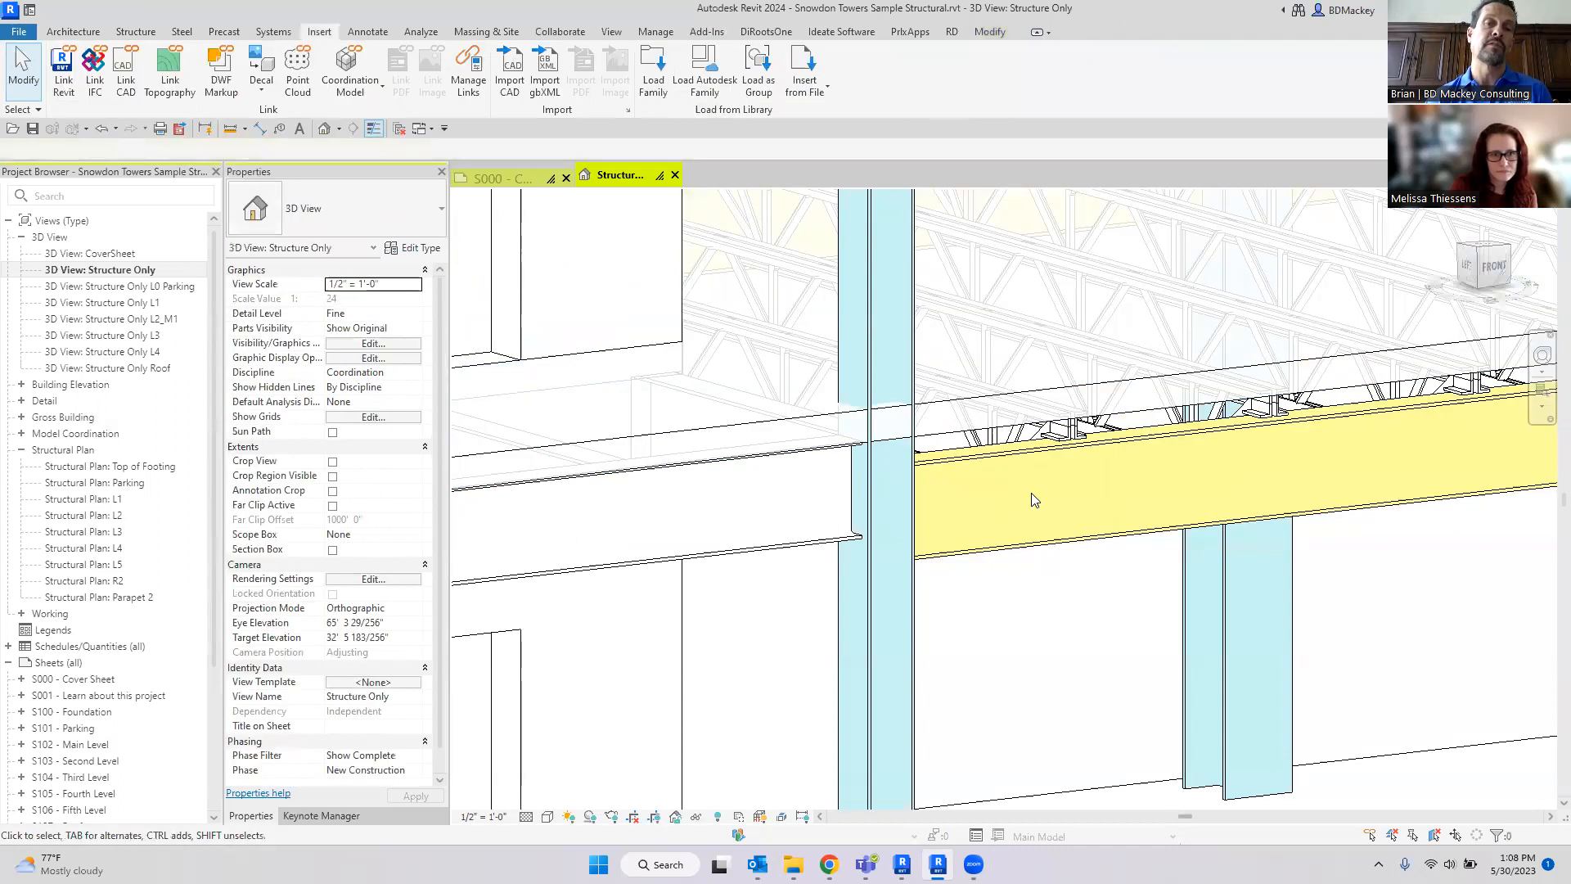
{"action": "left_click", "coordinate": [976, 400]}
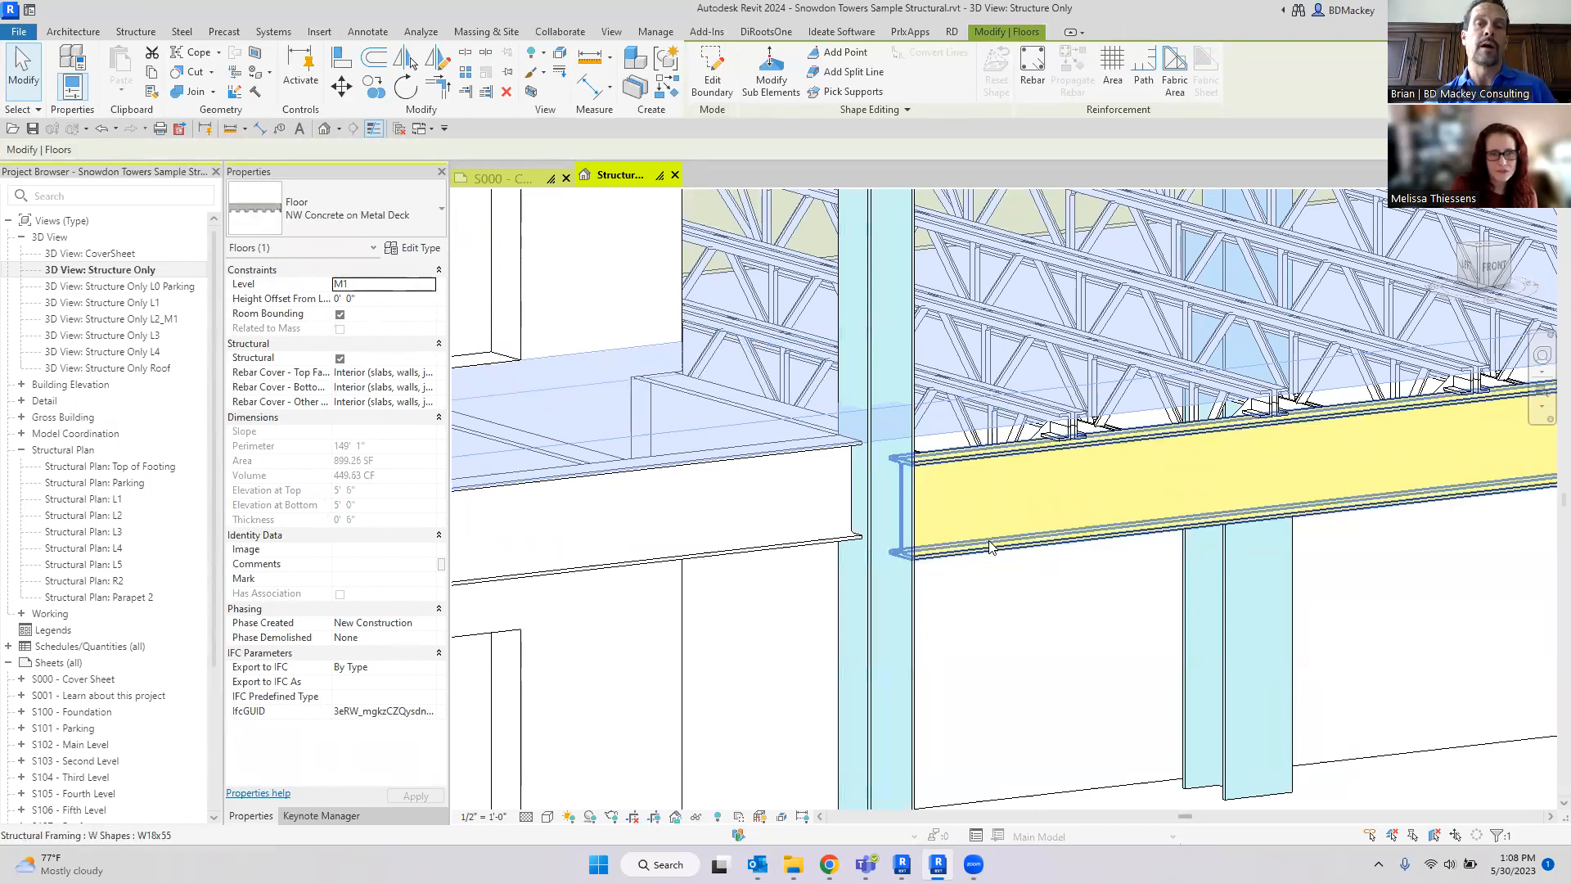
{"action": "left_click", "coordinate": [859, 466]}
{"action": "key", "text": "ctrl"}
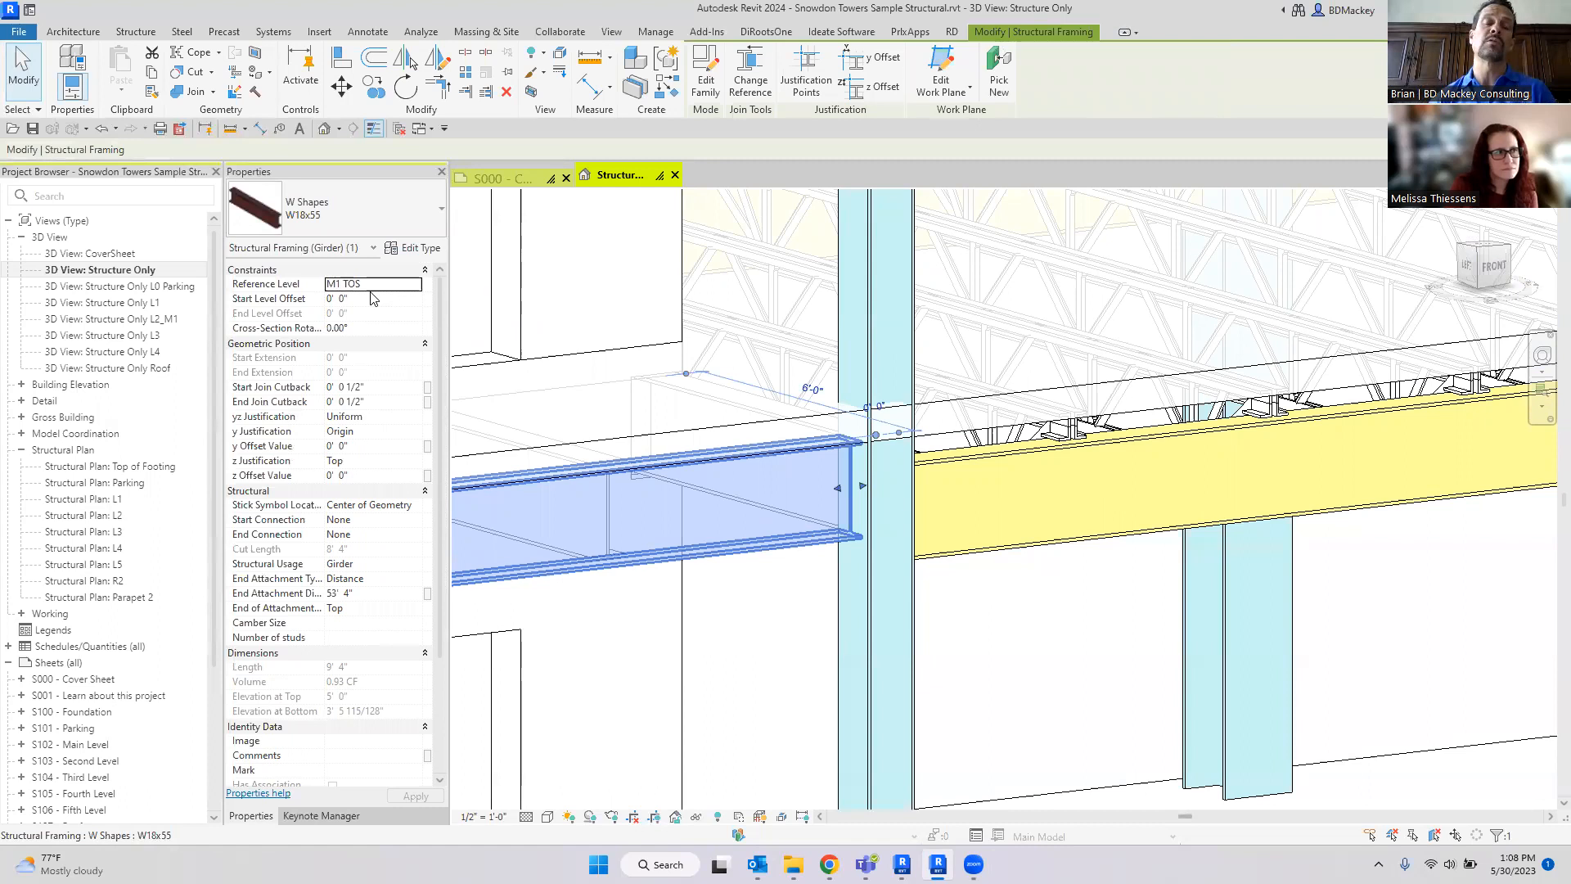
Step: Return to the level lines beside the building and compare L1_43_High, L1_37_Med and L1_35_Low
{"action": "scroll", "coordinate": [988, 511], "scroll_direction": "down", "scroll_amount": 5}
{"action": "scroll", "coordinate": [986, 505], "scroll_direction": "down", "scroll_amount": 4}
{"action": "middle_click_drag", "start_coordinate": [582, 501], "coordinate": [734, 490]}
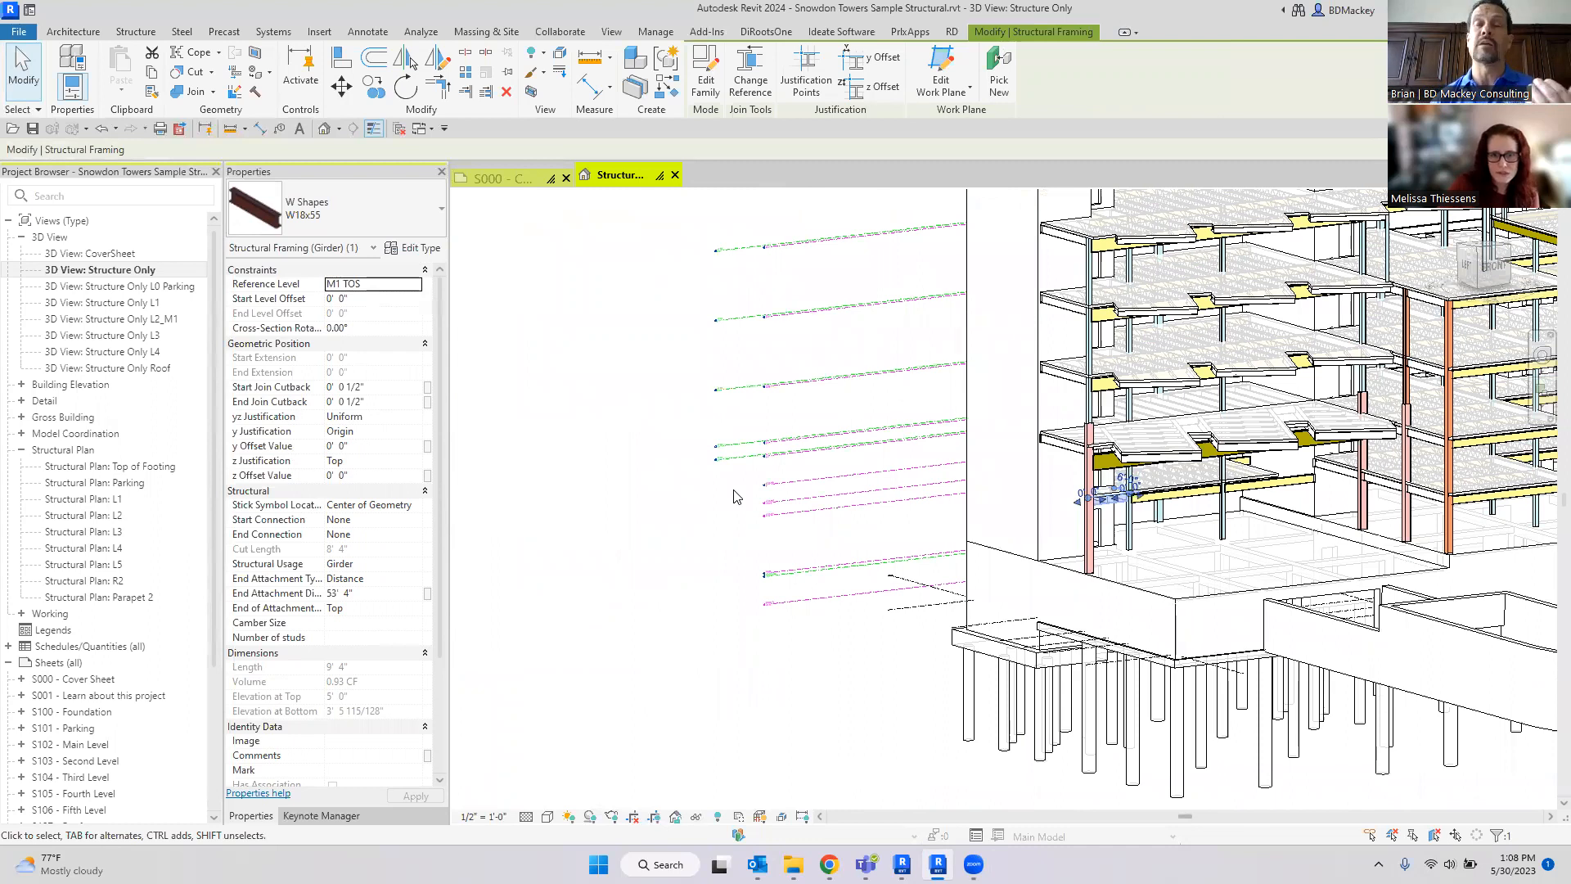
{"action": "scroll", "coordinate": [737, 491], "scroll_direction": "up", "scroll_amount": 5}
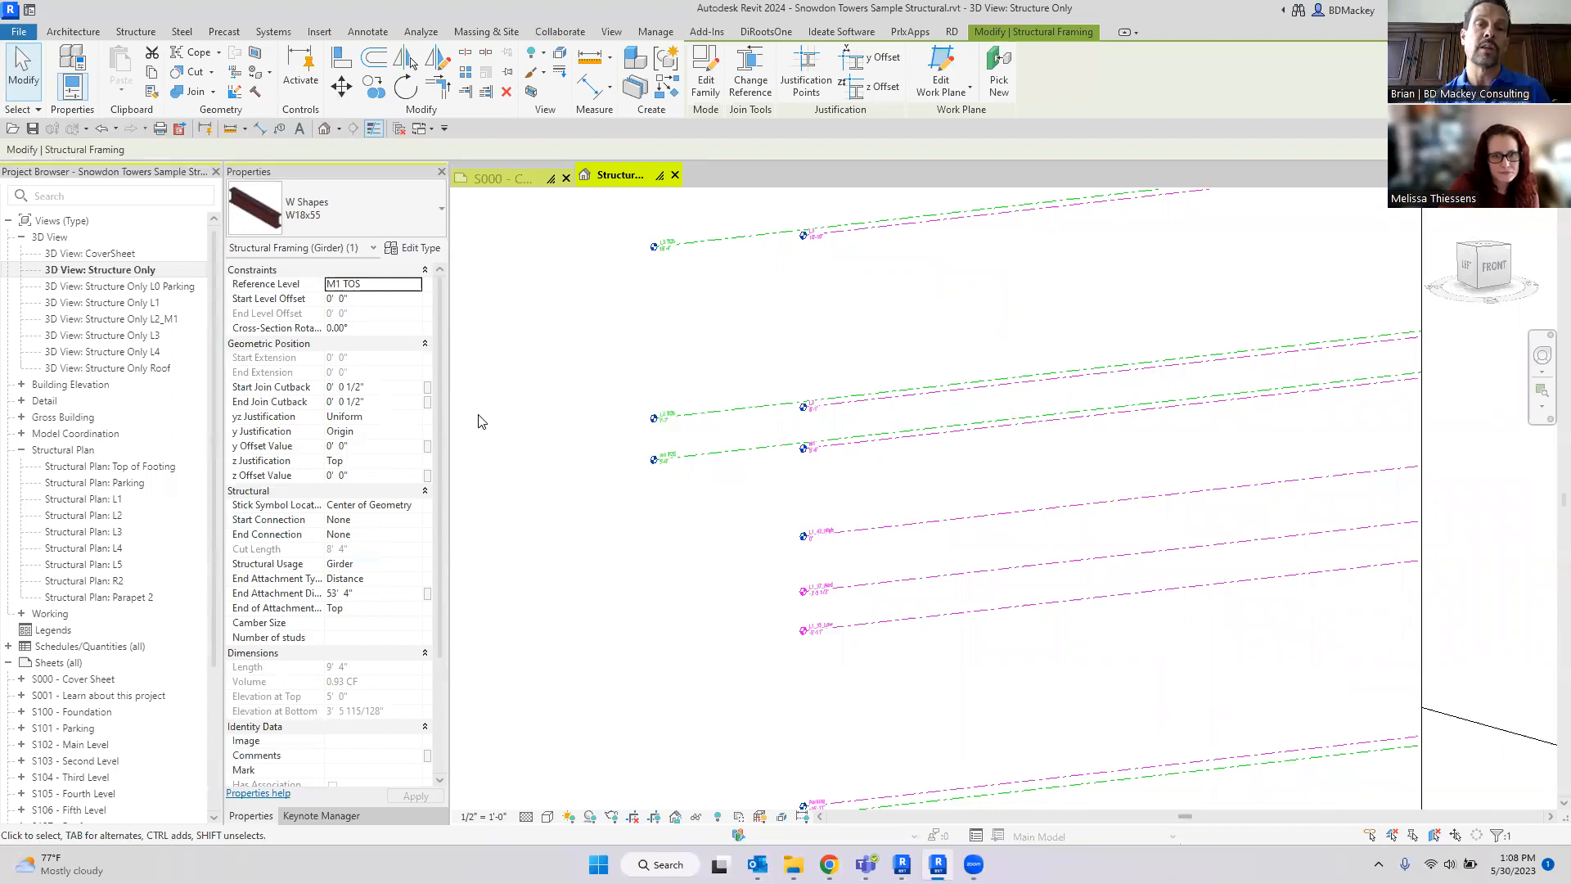
{"action": "left_click", "coordinate": [838, 567]}
{"action": "scroll", "coordinate": [840, 567], "scroll_direction": "up", "scroll_amount": 3}
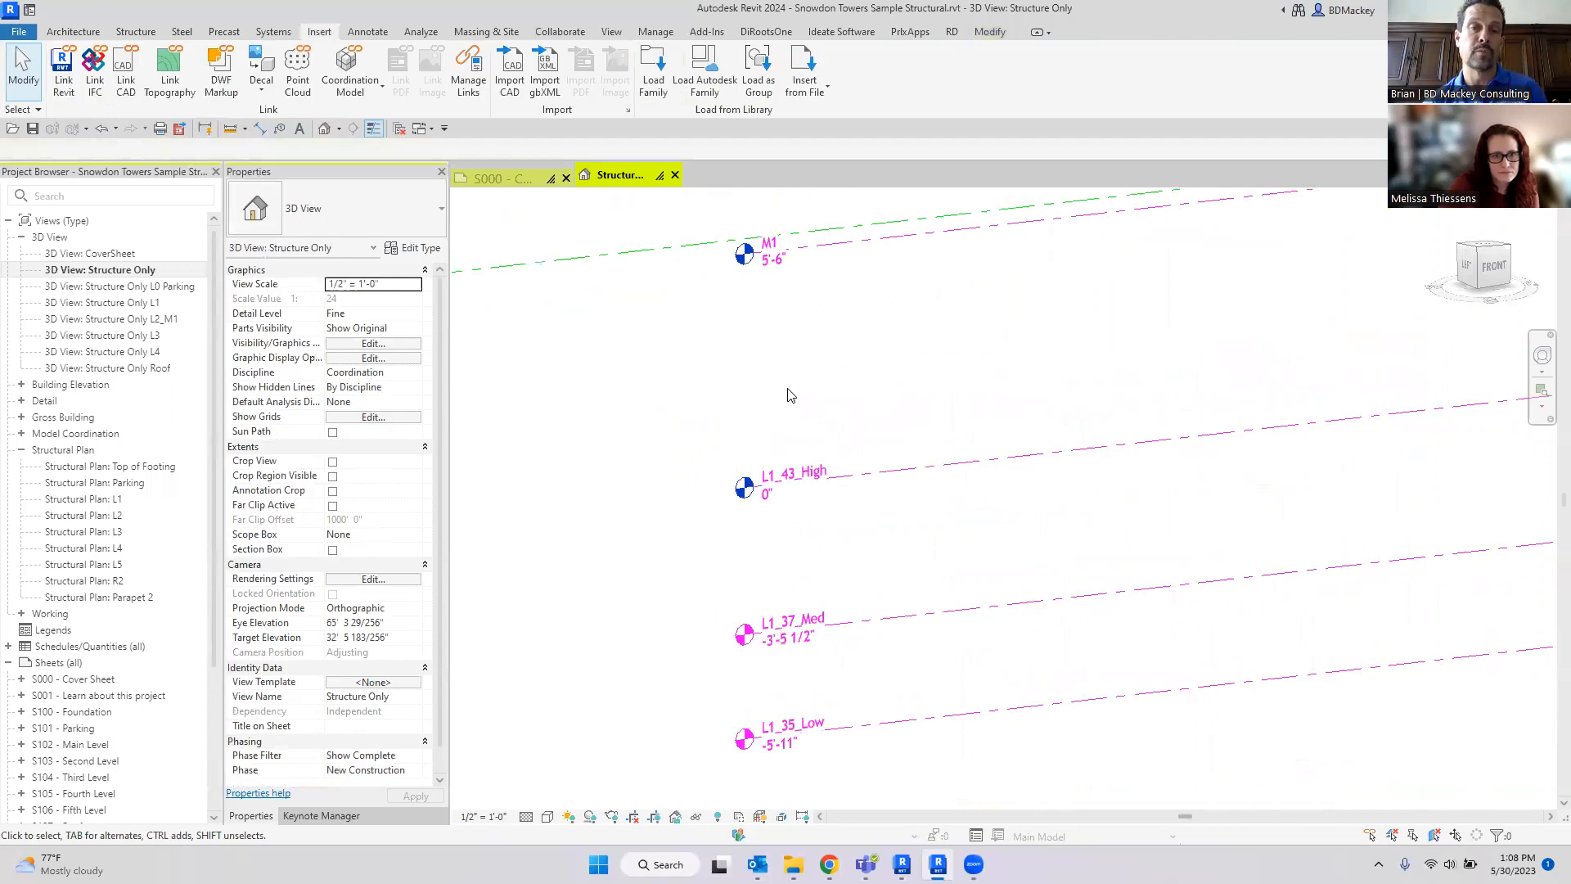
Step: Undo the green line override on the structural levels and check the Structural setting of level L1_43_High
{"action": "scroll", "coordinate": [822, 491], "scroll_direction": "down", "scroll_amount": 4}
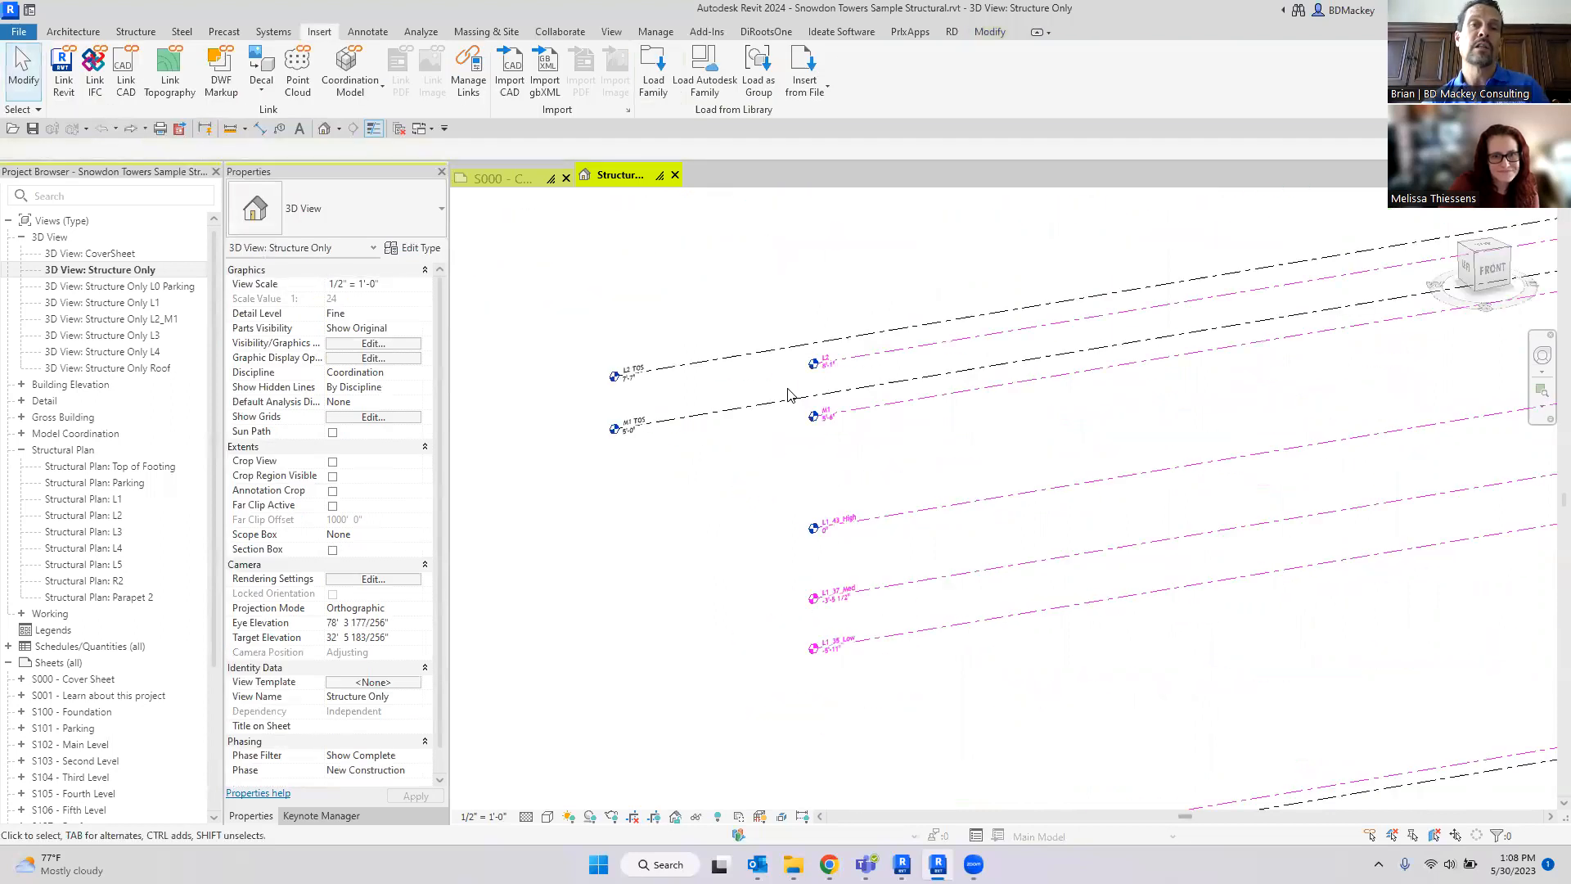
{"action": "scroll", "coordinate": [827, 604], "scroll_direction": "down", "scroll_amount": 2}
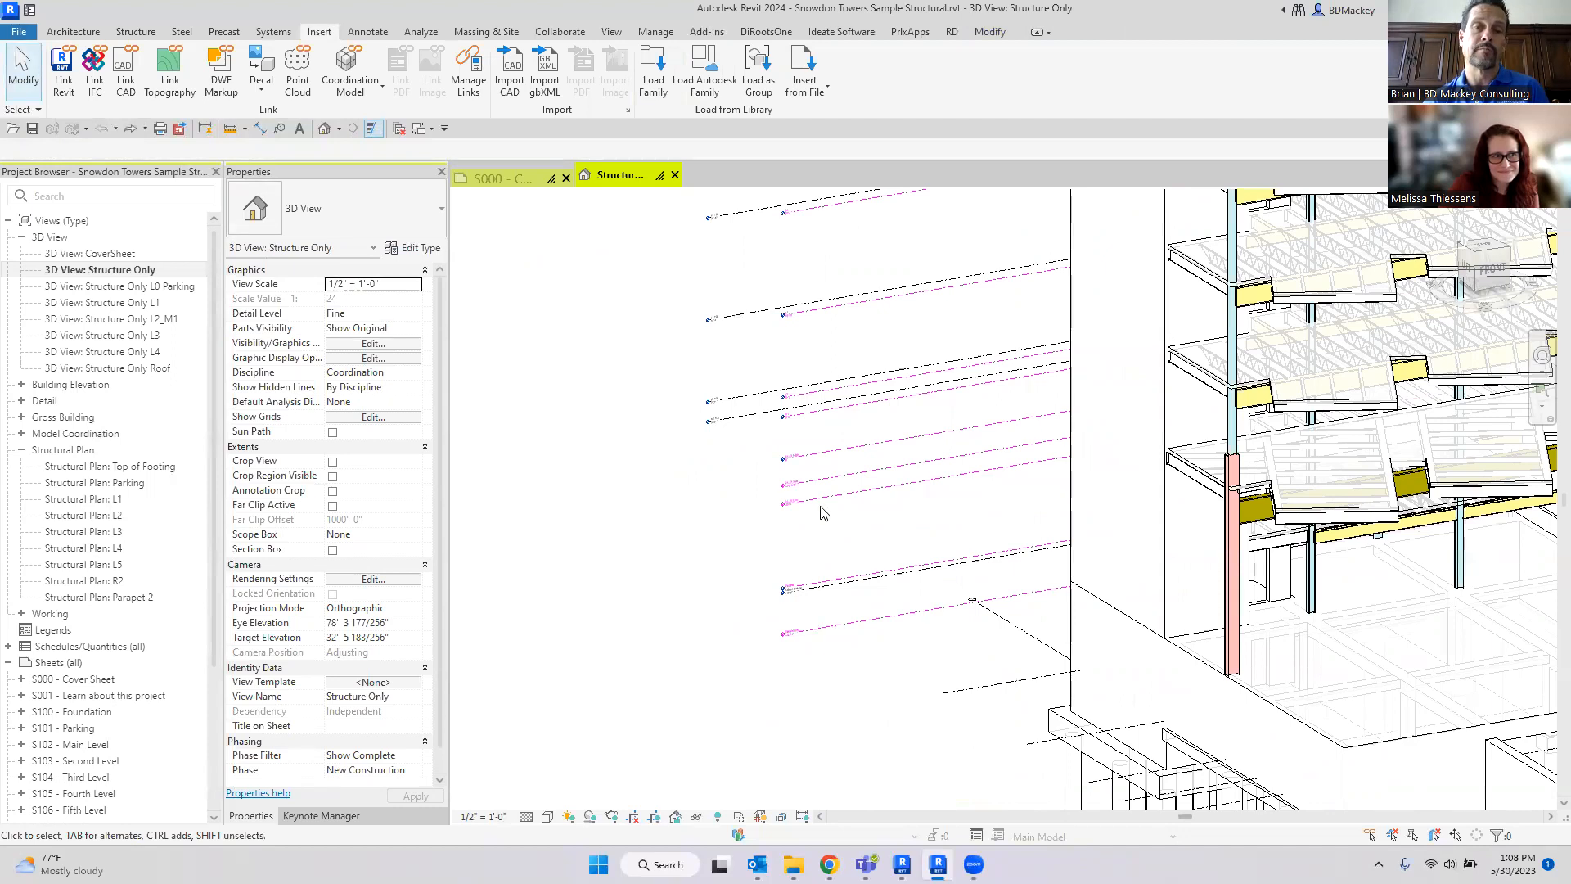
{"action": "left_click", "coordinate": [820, 449]}
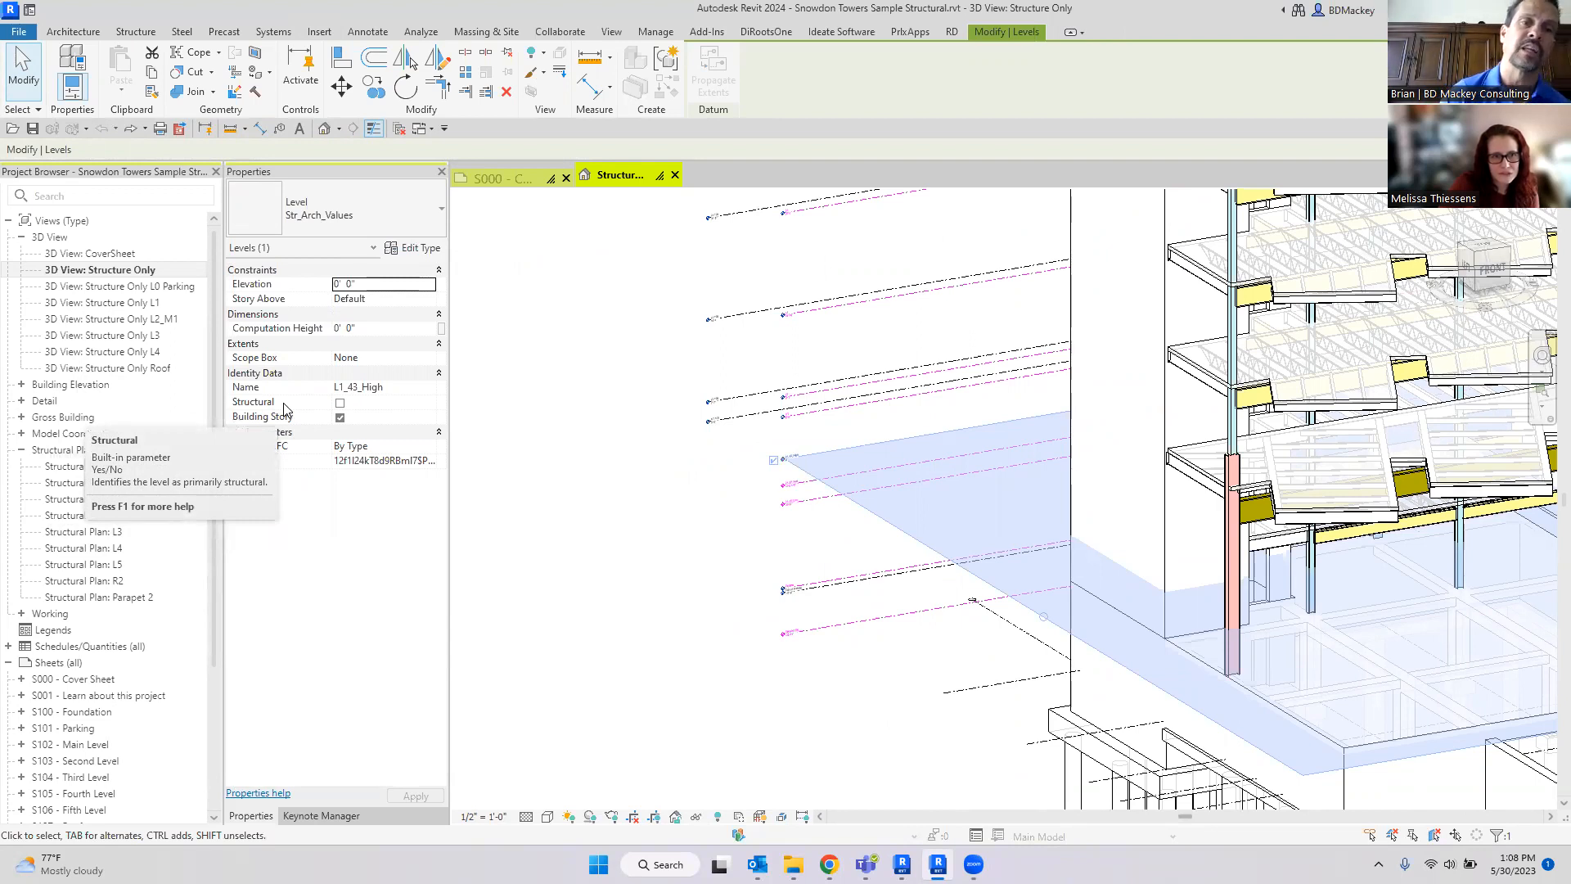
Step: Select level L1_43_High beside the building and check its Computation Height setting
{"action": "left_click", "coordinate": [652, 472]}
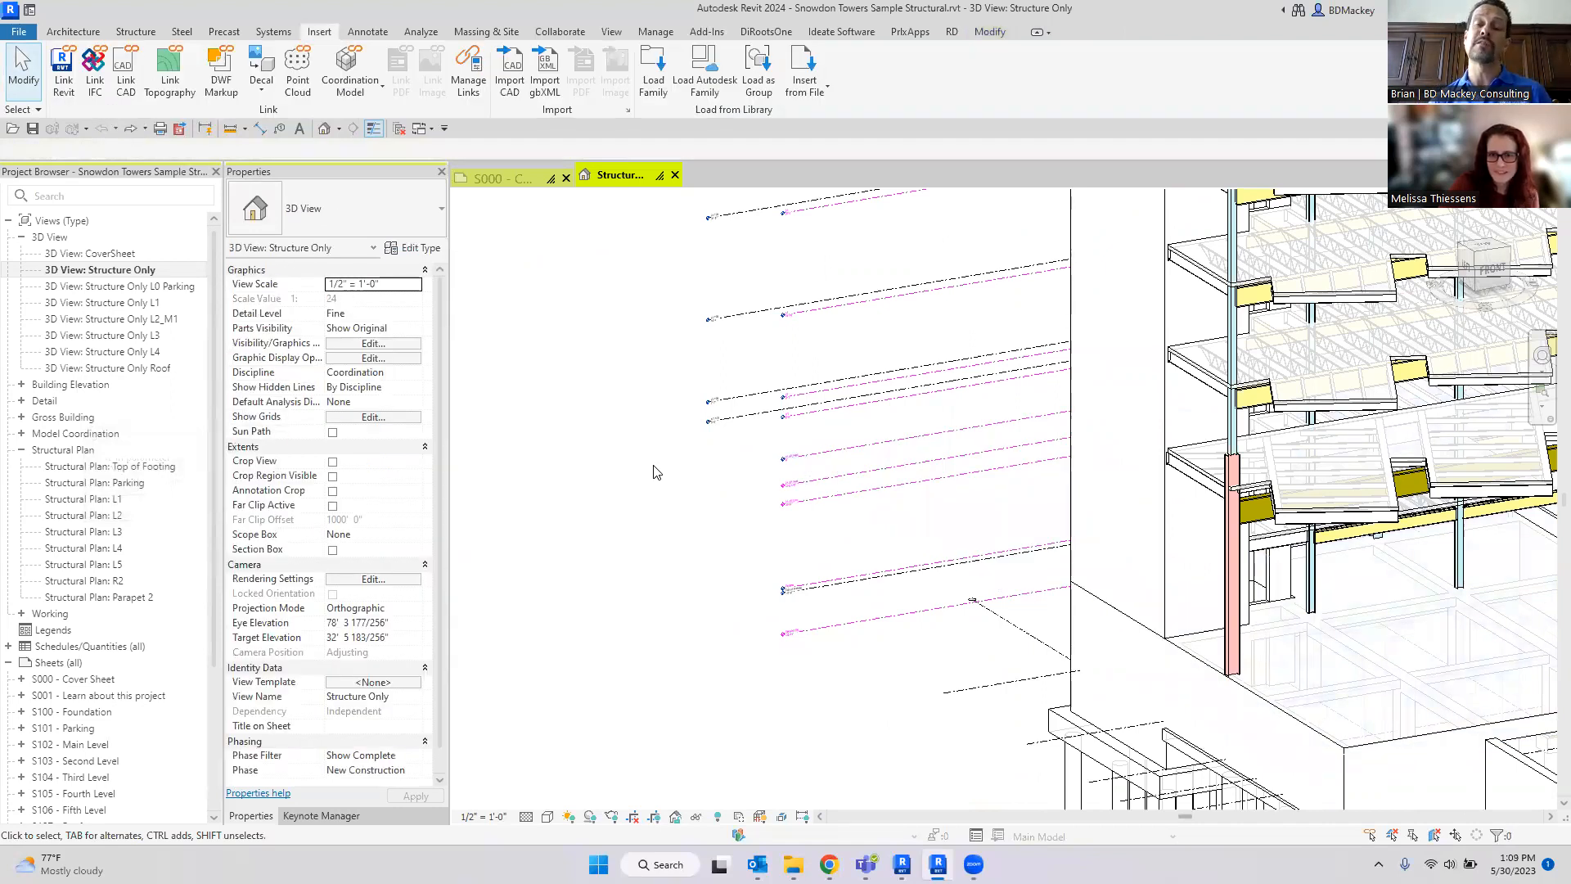
{"action": "left_click", "coordinate": [824, 464]}
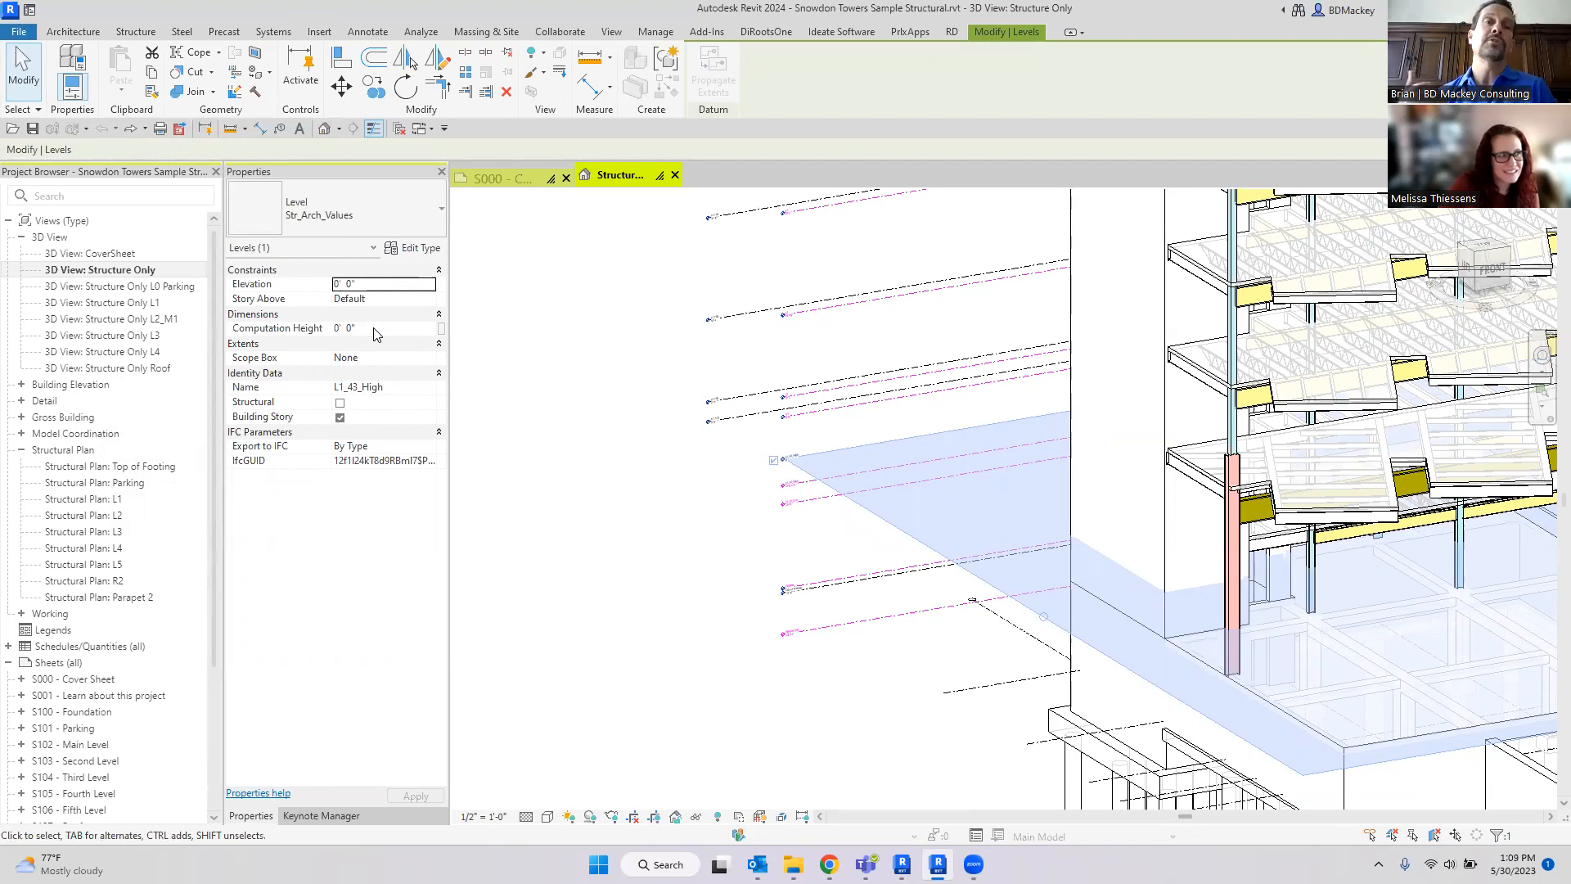
{"action": "key", "text": "ctrl"}
{"action": "key", "text": "ctrl"}
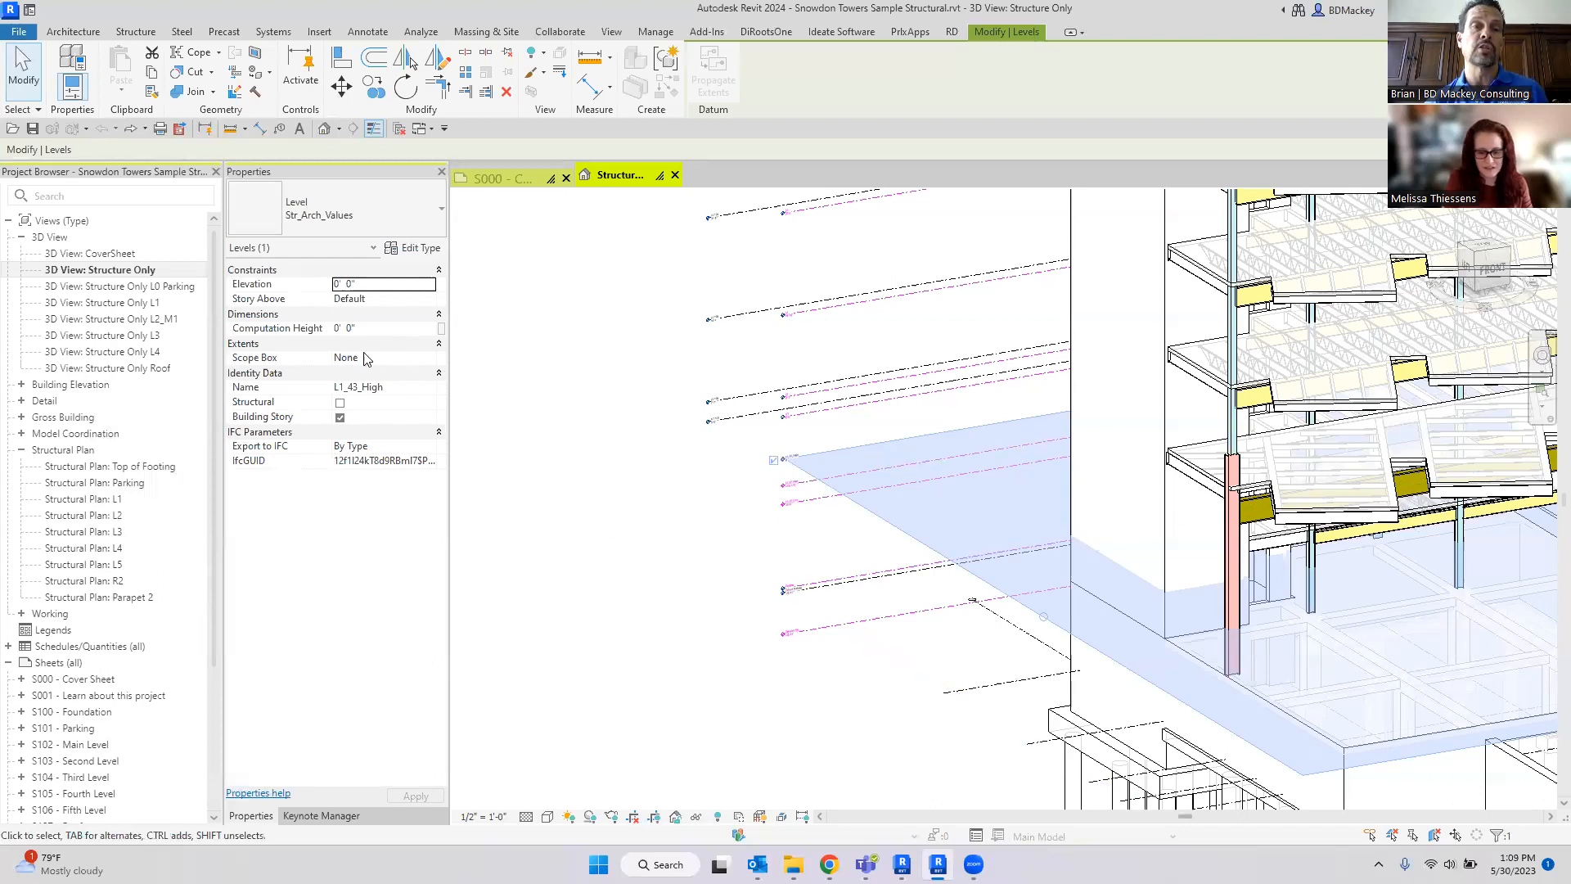
{"action": "left_click", "coordinate": [643, 451]}
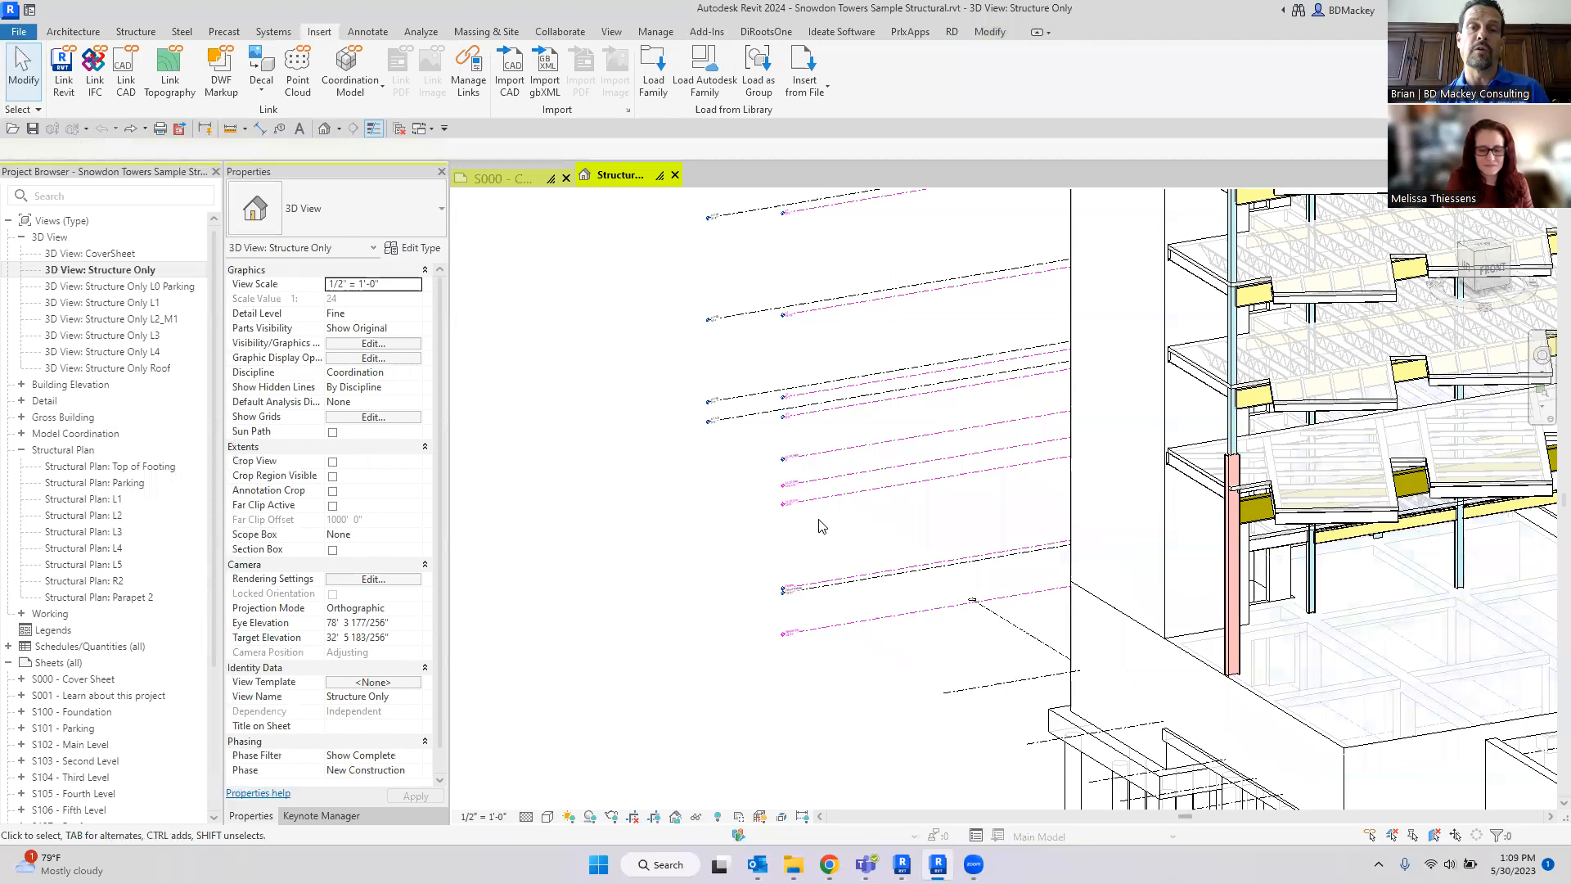
Step: Set the Computation Height of level L1_35_Low to 2' 0" and clear the selection
{"action": "left_click", "coordinate": [717, 488]}
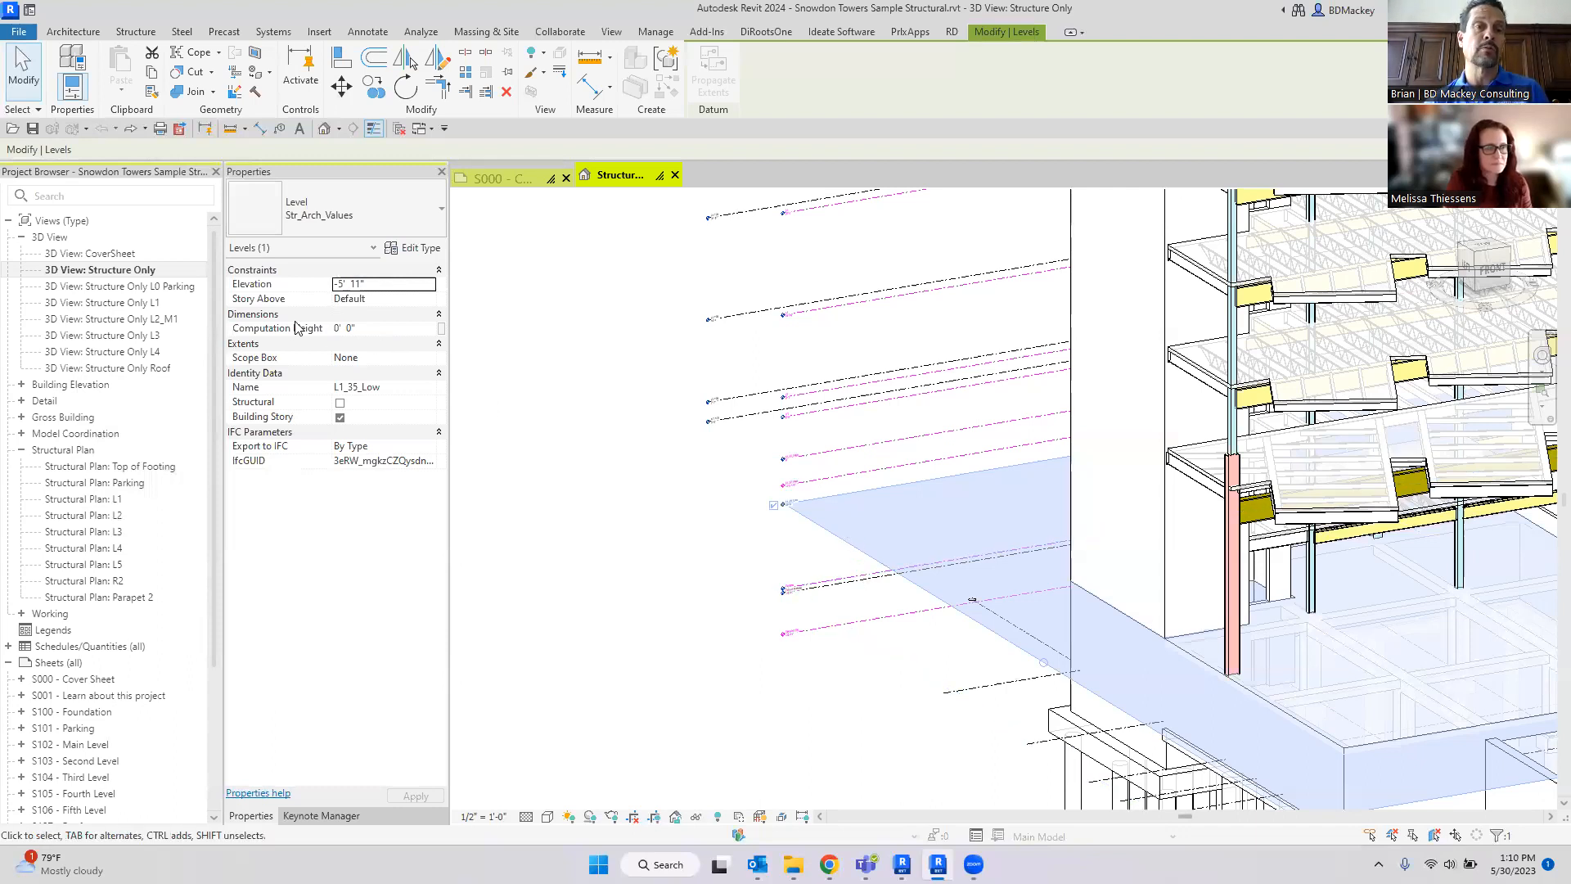
{"action": "left_click", "coordinate": [396, 329]}
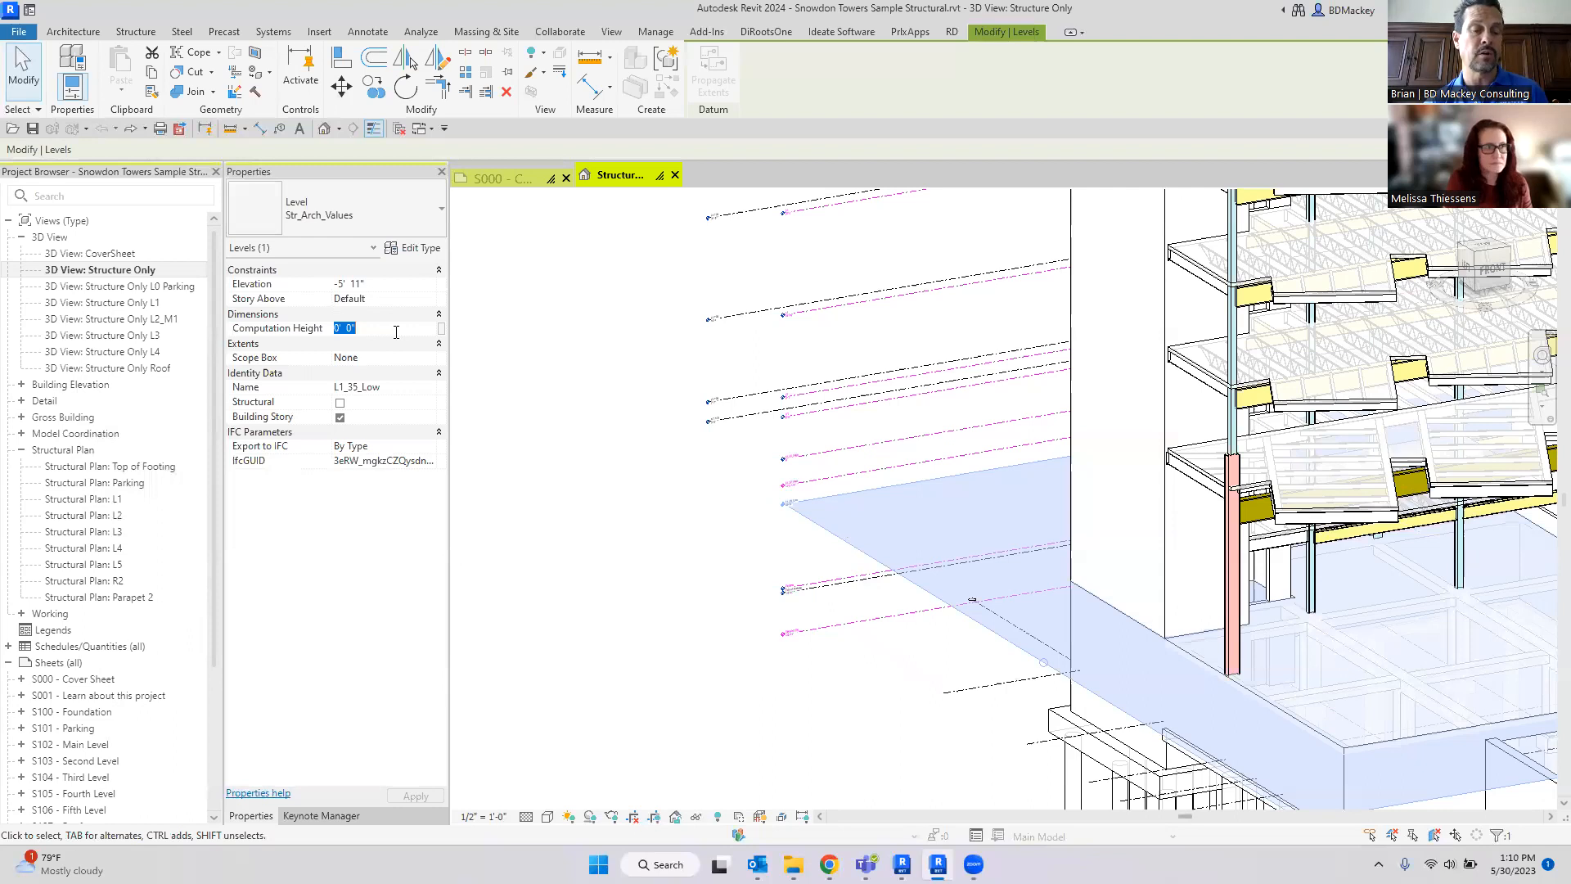
{"action": "type", "text": "2"}
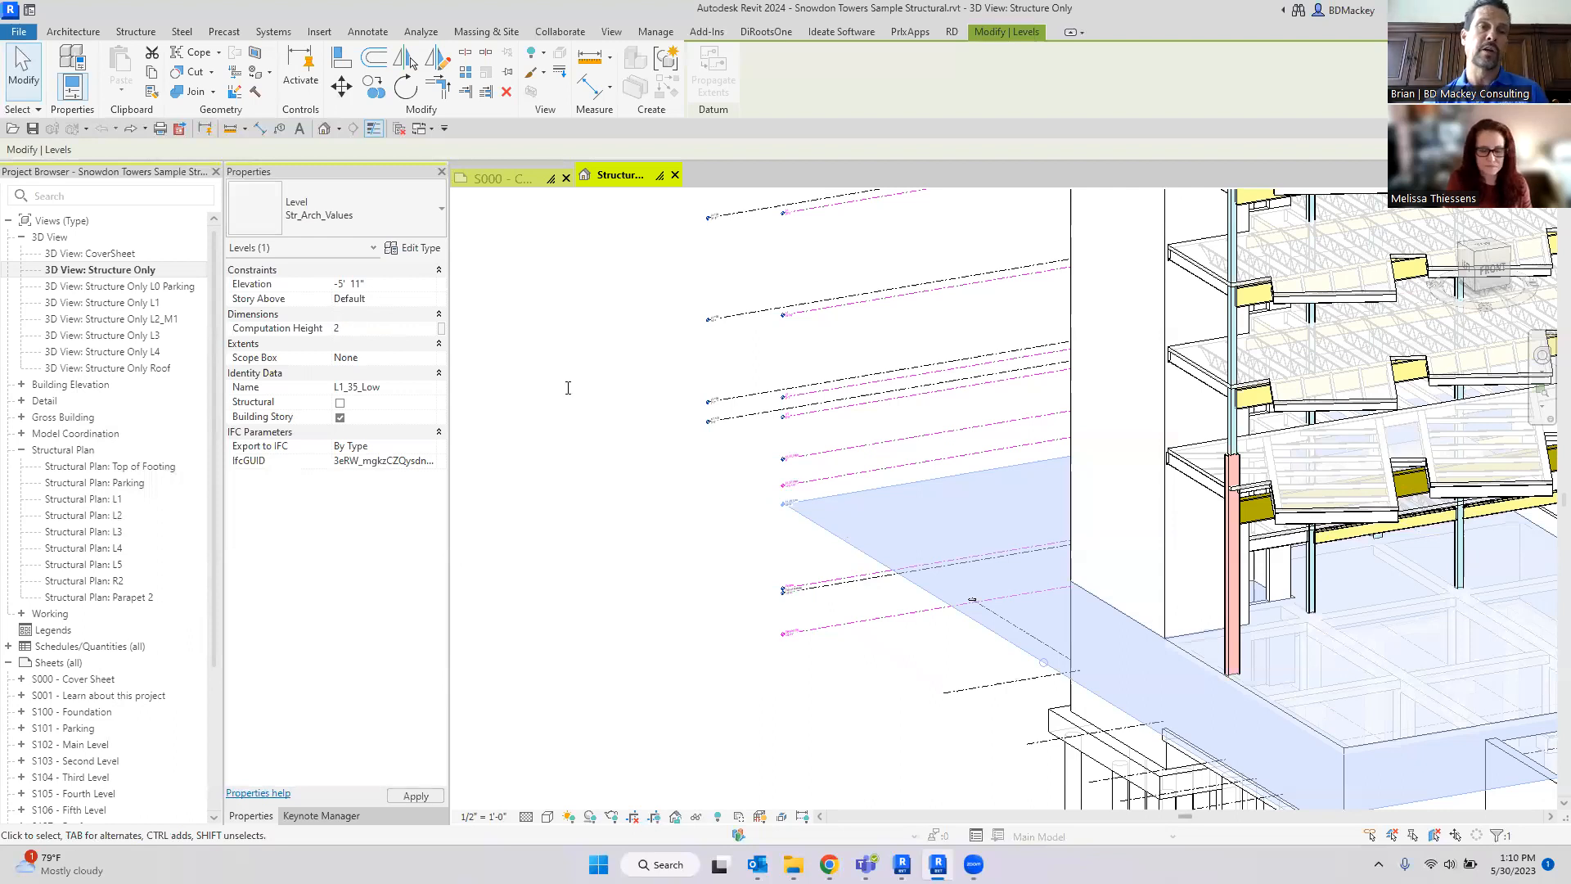
{"action": "key", "text": "Return"}
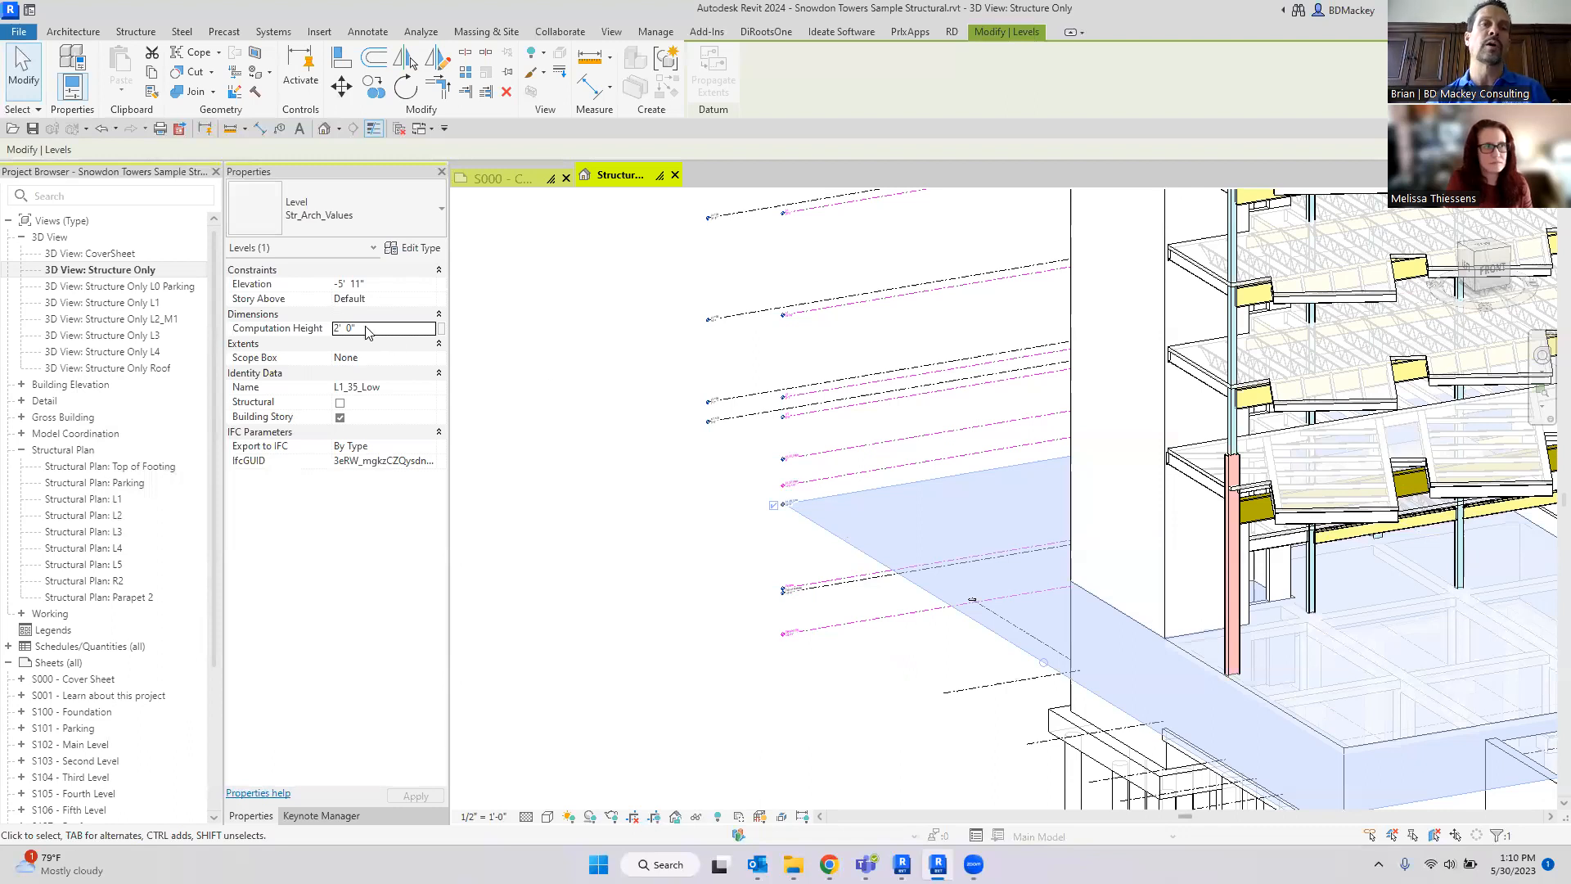
{"action": "scroll", "coordinate": [471, 402], "scroll_direction": "down", "scroll_amount": 1}
{"action": "scroll", "coordinate": [514, 429], "scroll_direction": "down", "scroll_amount": 1}
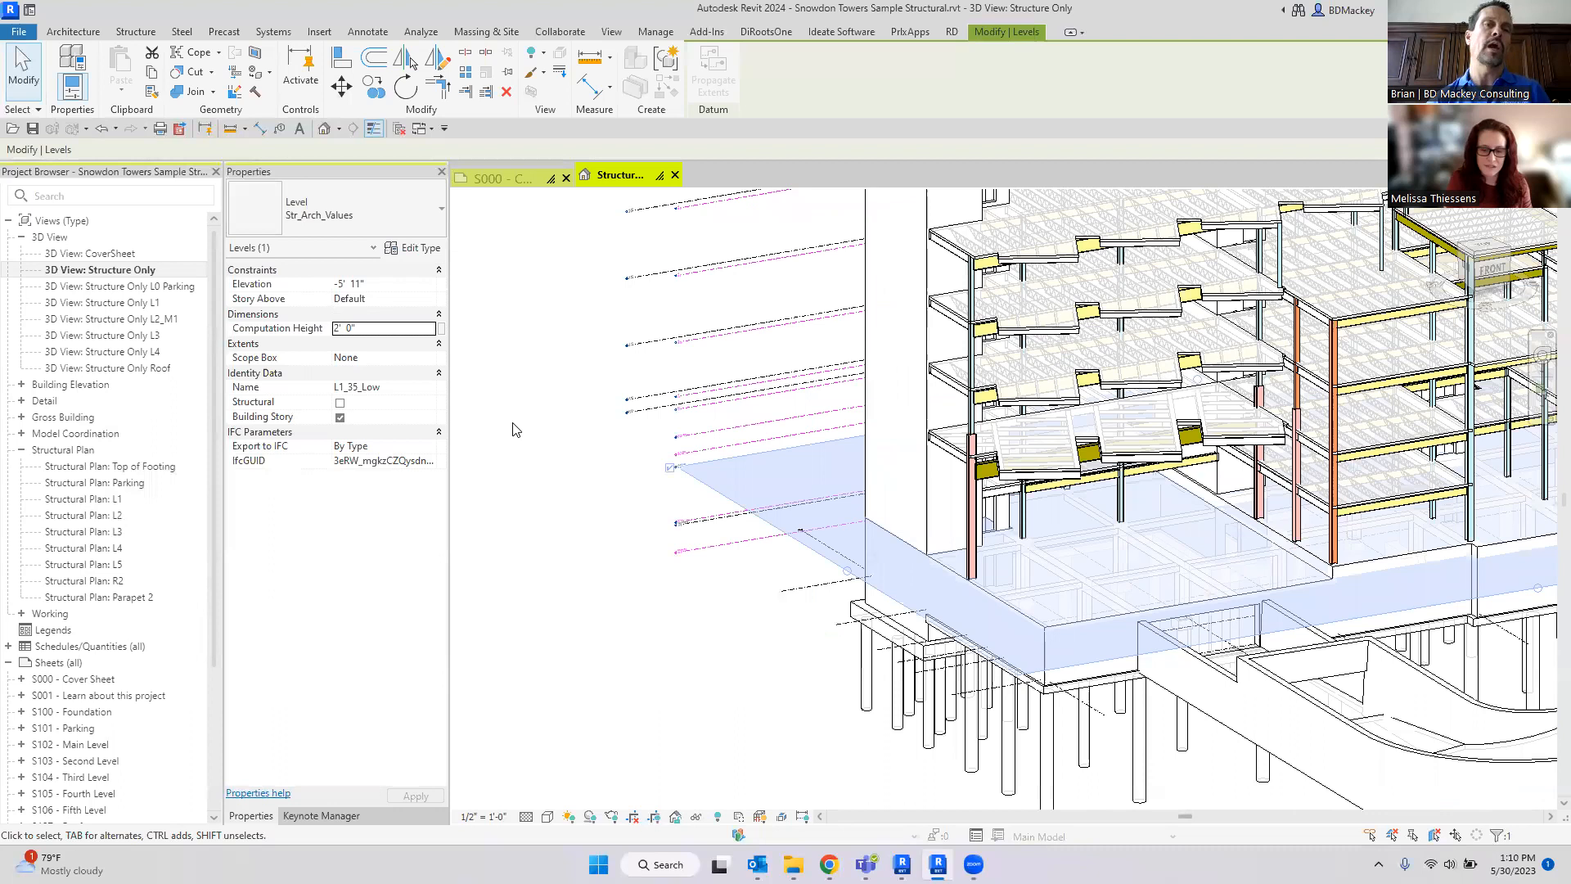
{"action": "left_click", "coordinate": [515, 429]}
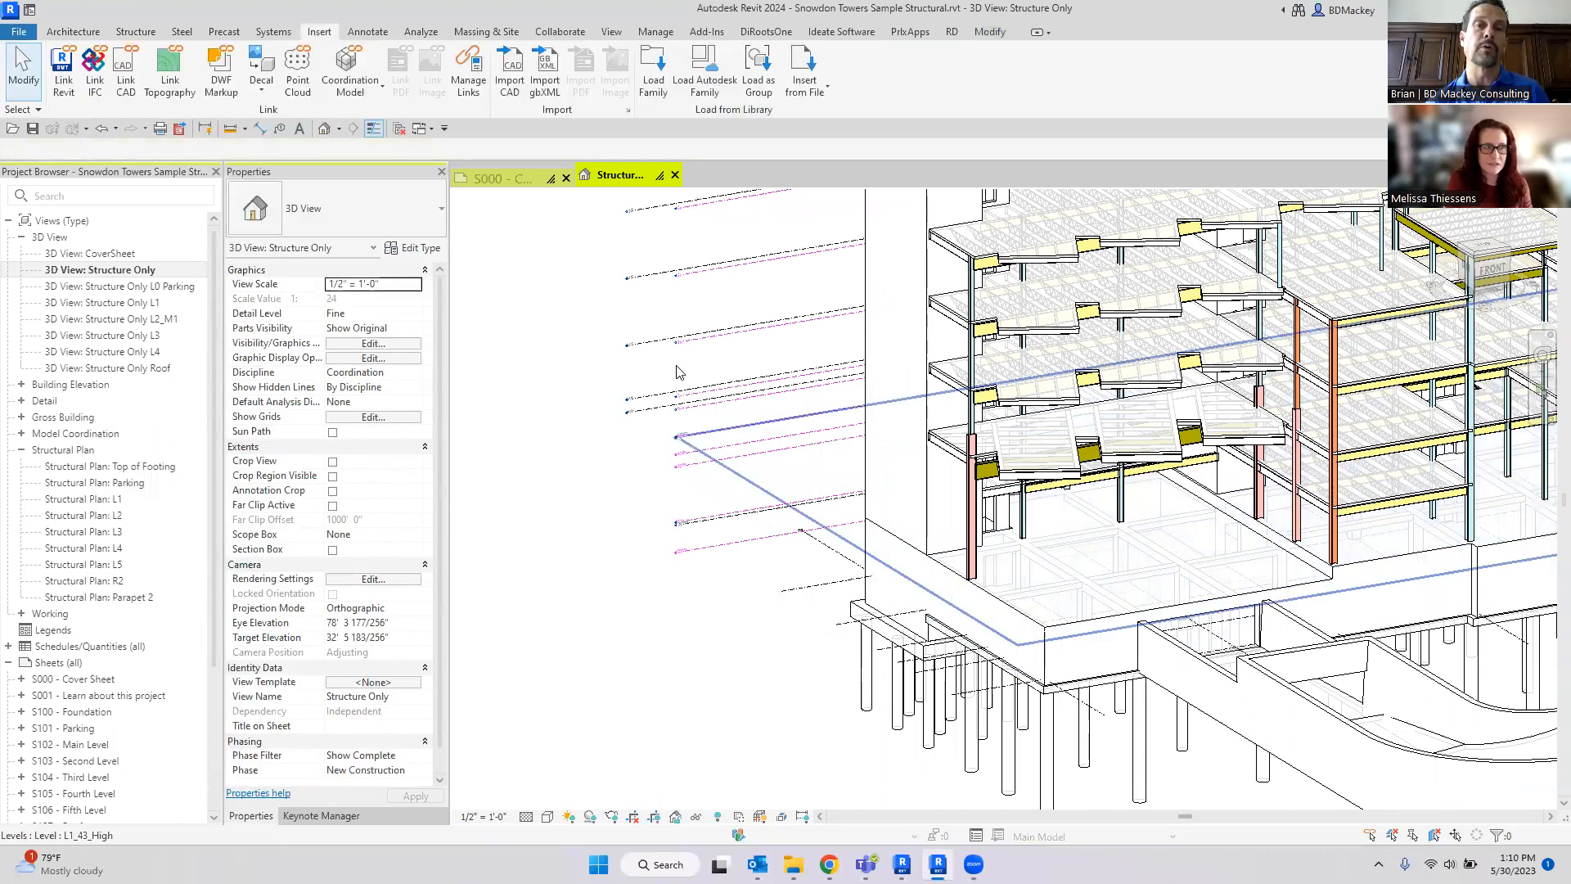
Step: Open the L1 structural plan at the concrete-walled stair shaft next to the CB24x24 beams
{"action": "left_click", "coordinate": [516, 178]}
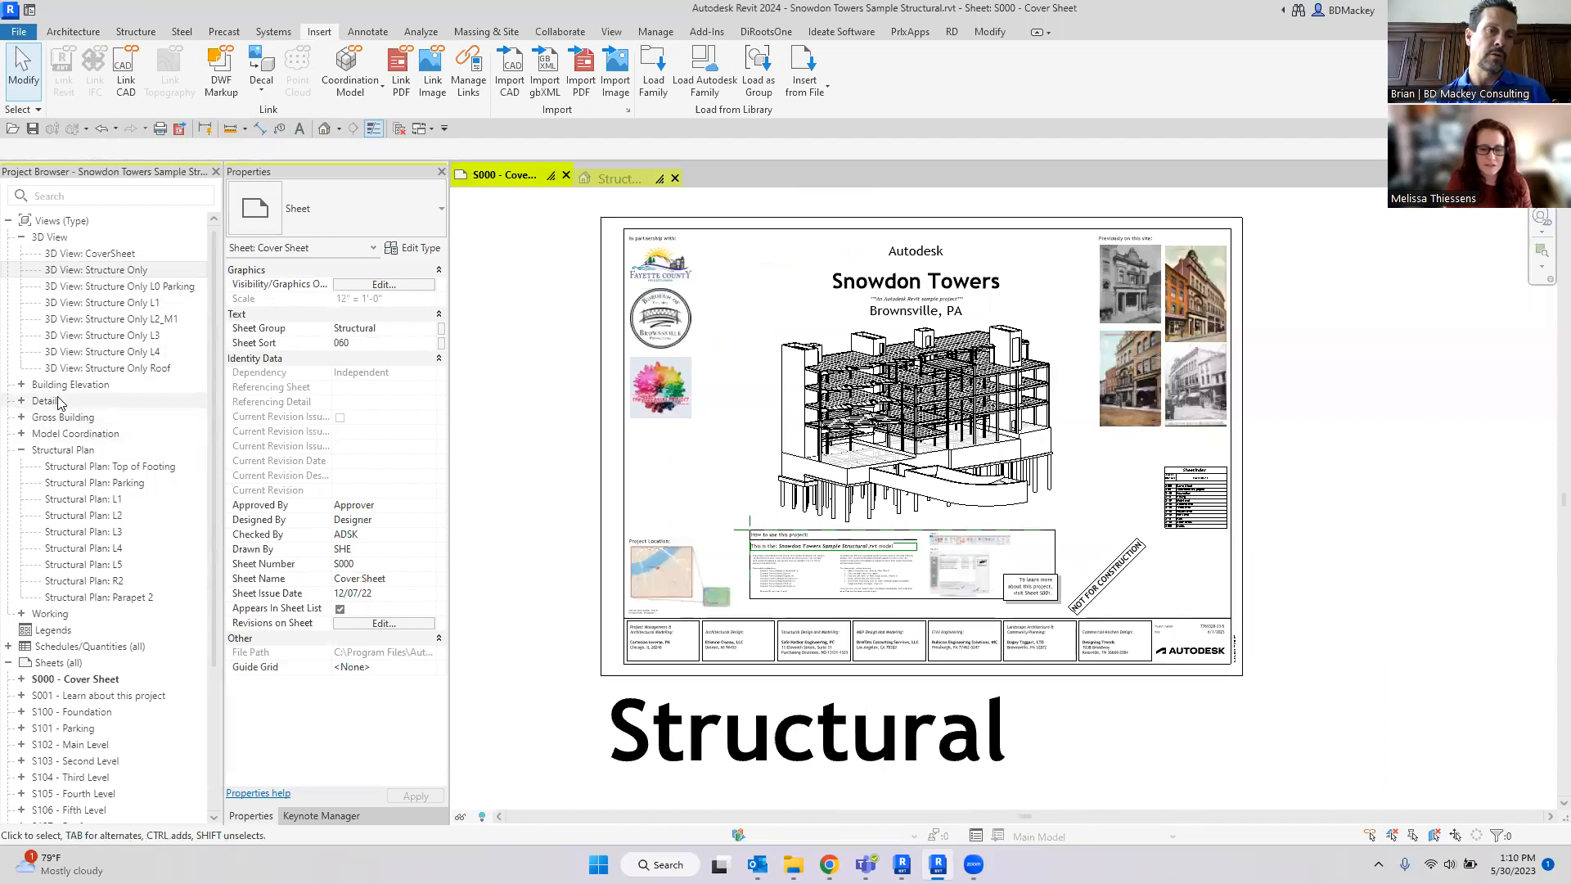
{"action": "left_click", "coordinate": [196, 494]}
{"action": "double_click", "coordinate": [197, 494]}
{"action": "scroll", "coordinate": [714, 363], "scroll_direction": "up", "scroll_amount": 3}
{"action": "middle_click_drag", "start_coordinate": [714, 365], "coordinate": [1142, 423]}
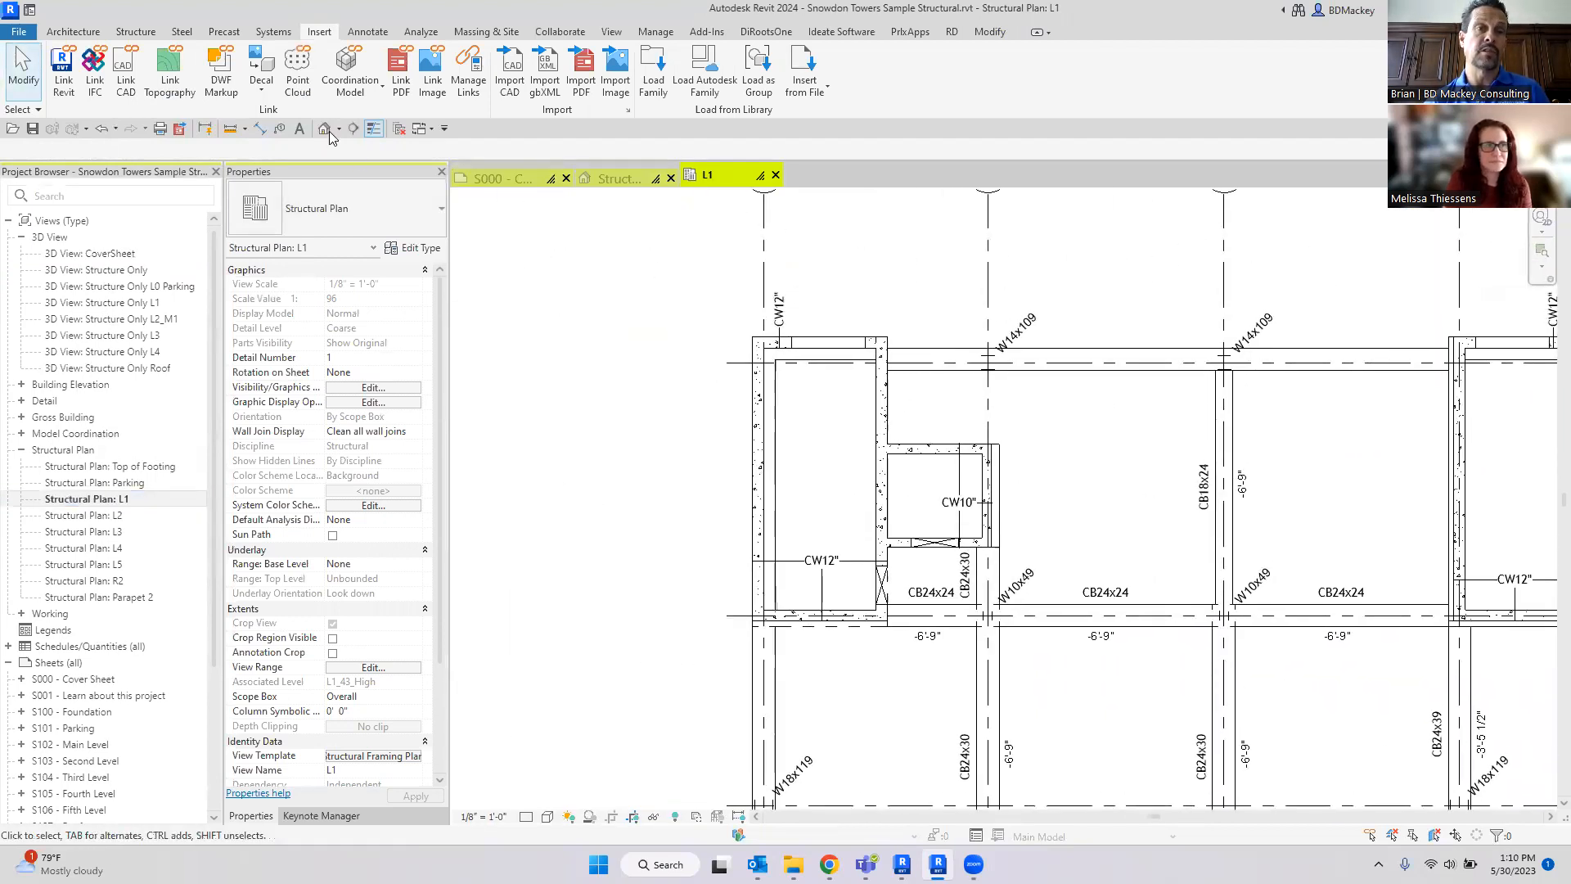
Step: Create a Working section through the stair shaft, open its section view and return to the L1 plan
{"action": "left_click", "coordinate": [353, 128]}
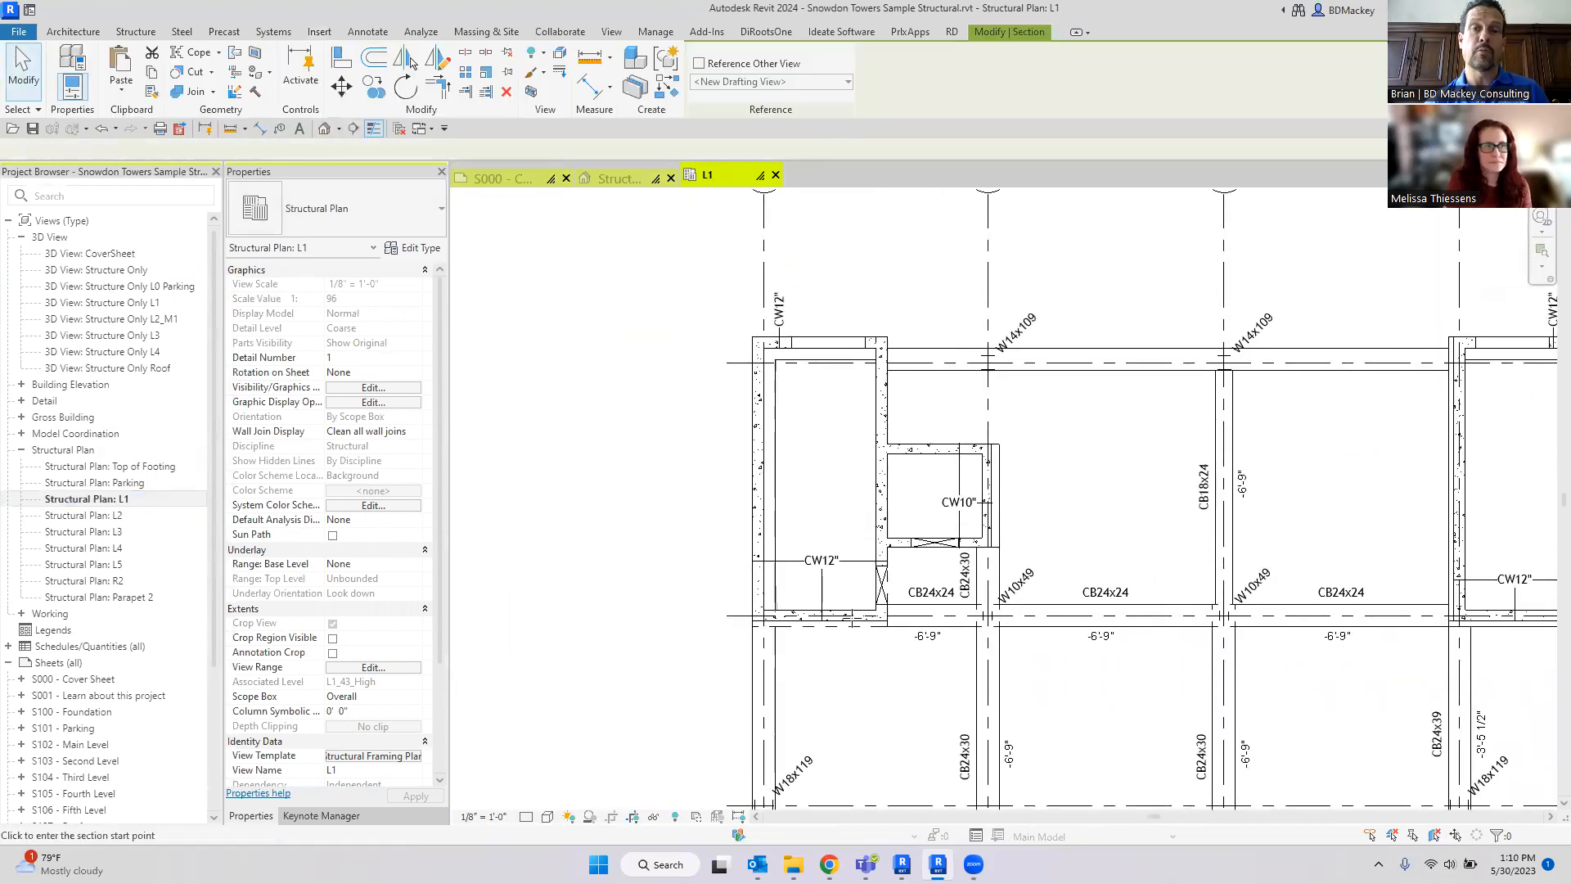
{"action": "left_click", "coordinate": [821, 227]}
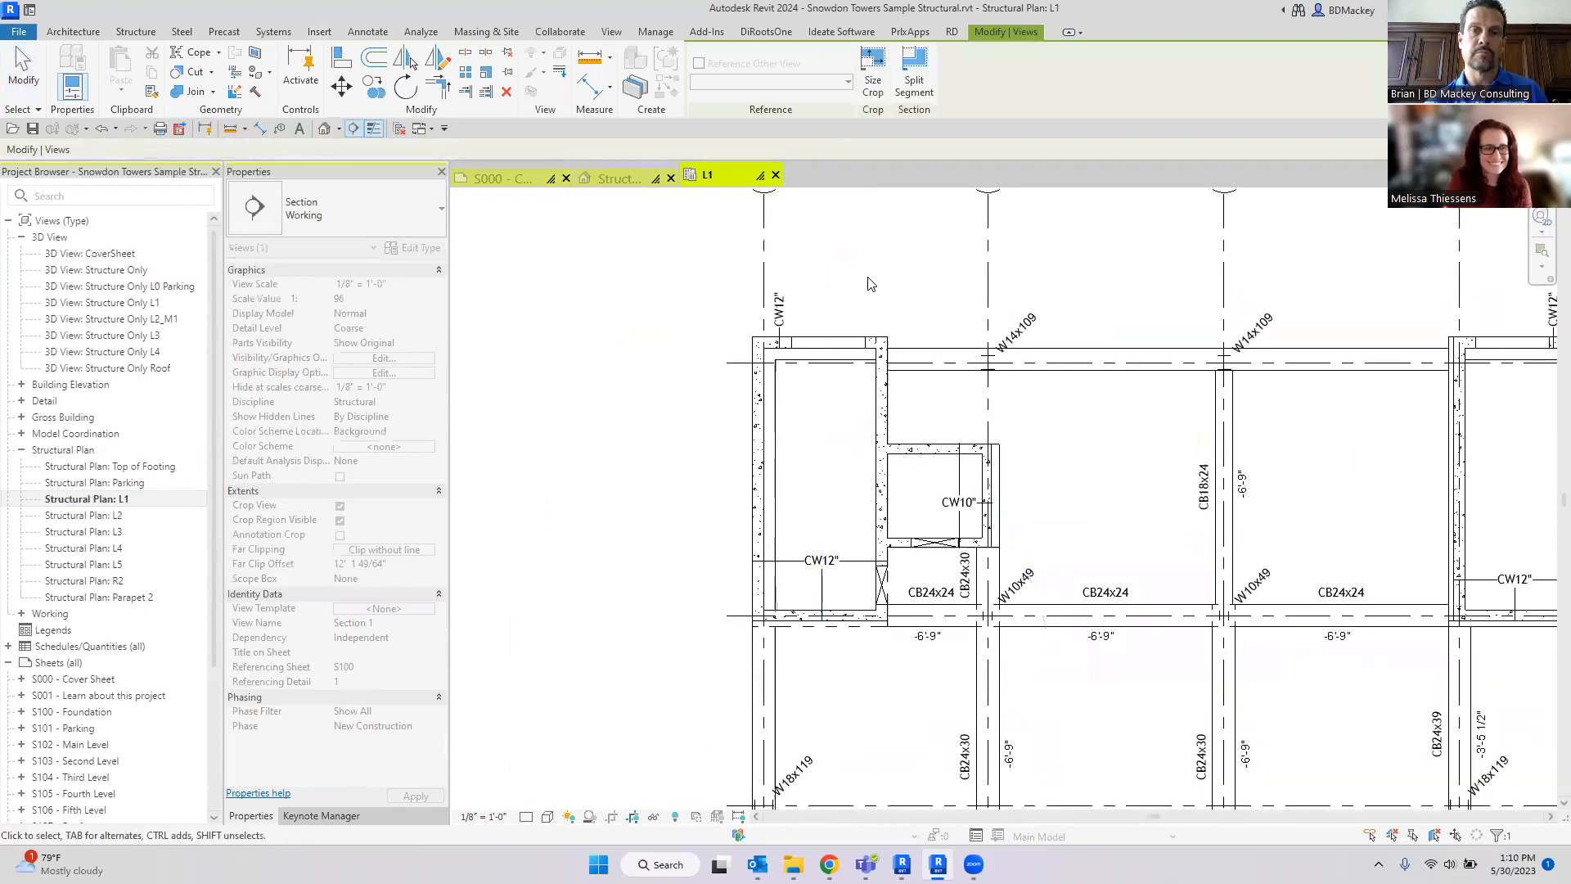
{"action": "right_click", "coordinate": [866, 273]}
{"action": "left_click", "coordinate": [921, 374]}
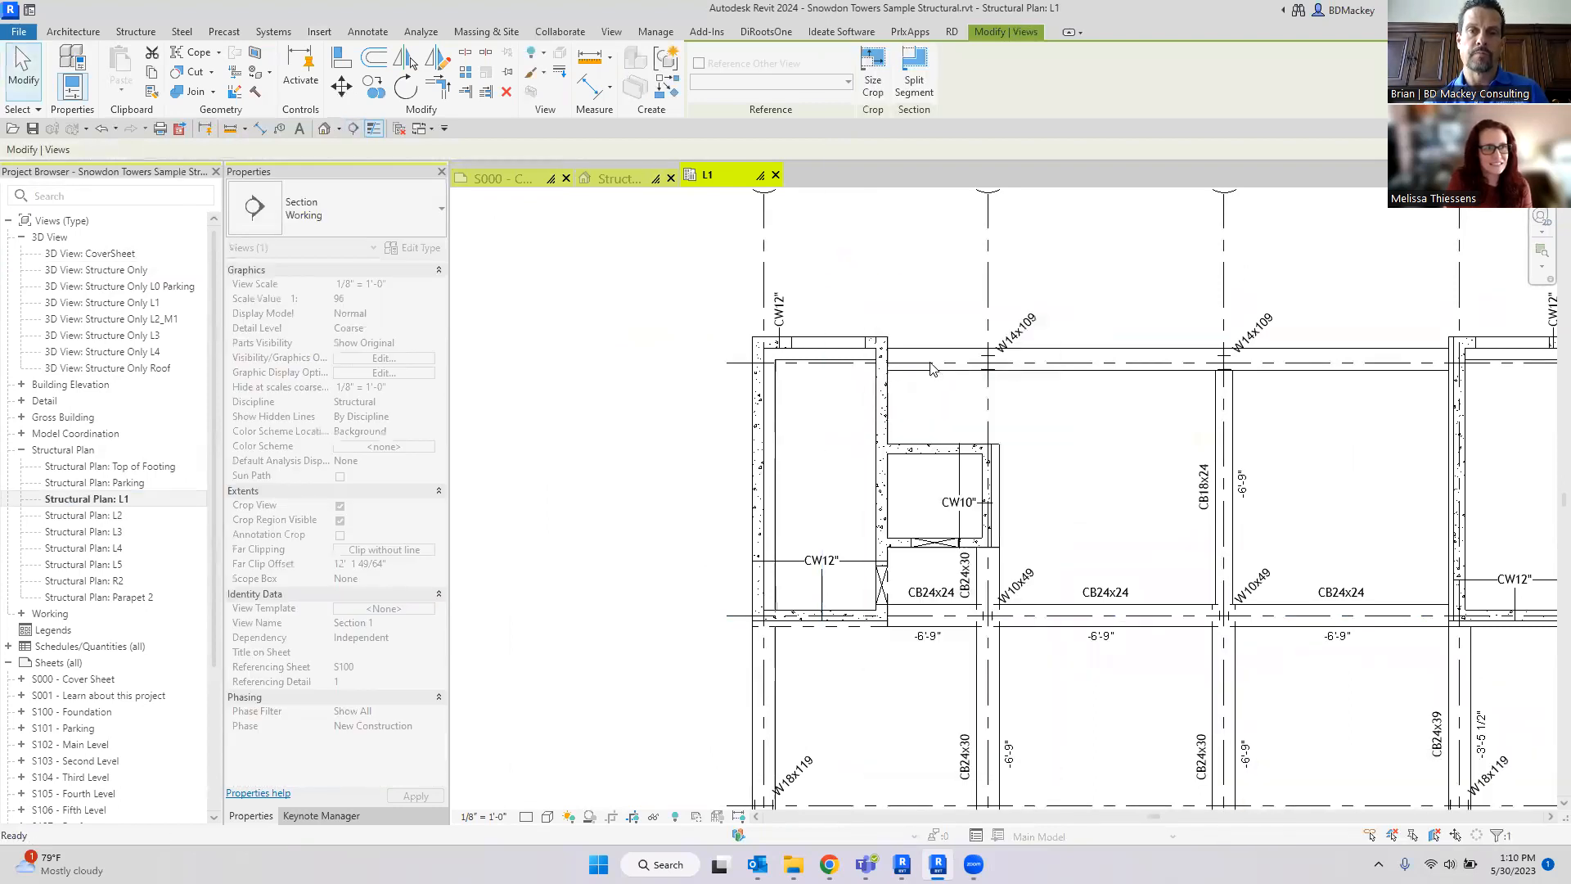
{"action": "left_click", "coordinate": [708, 177]}
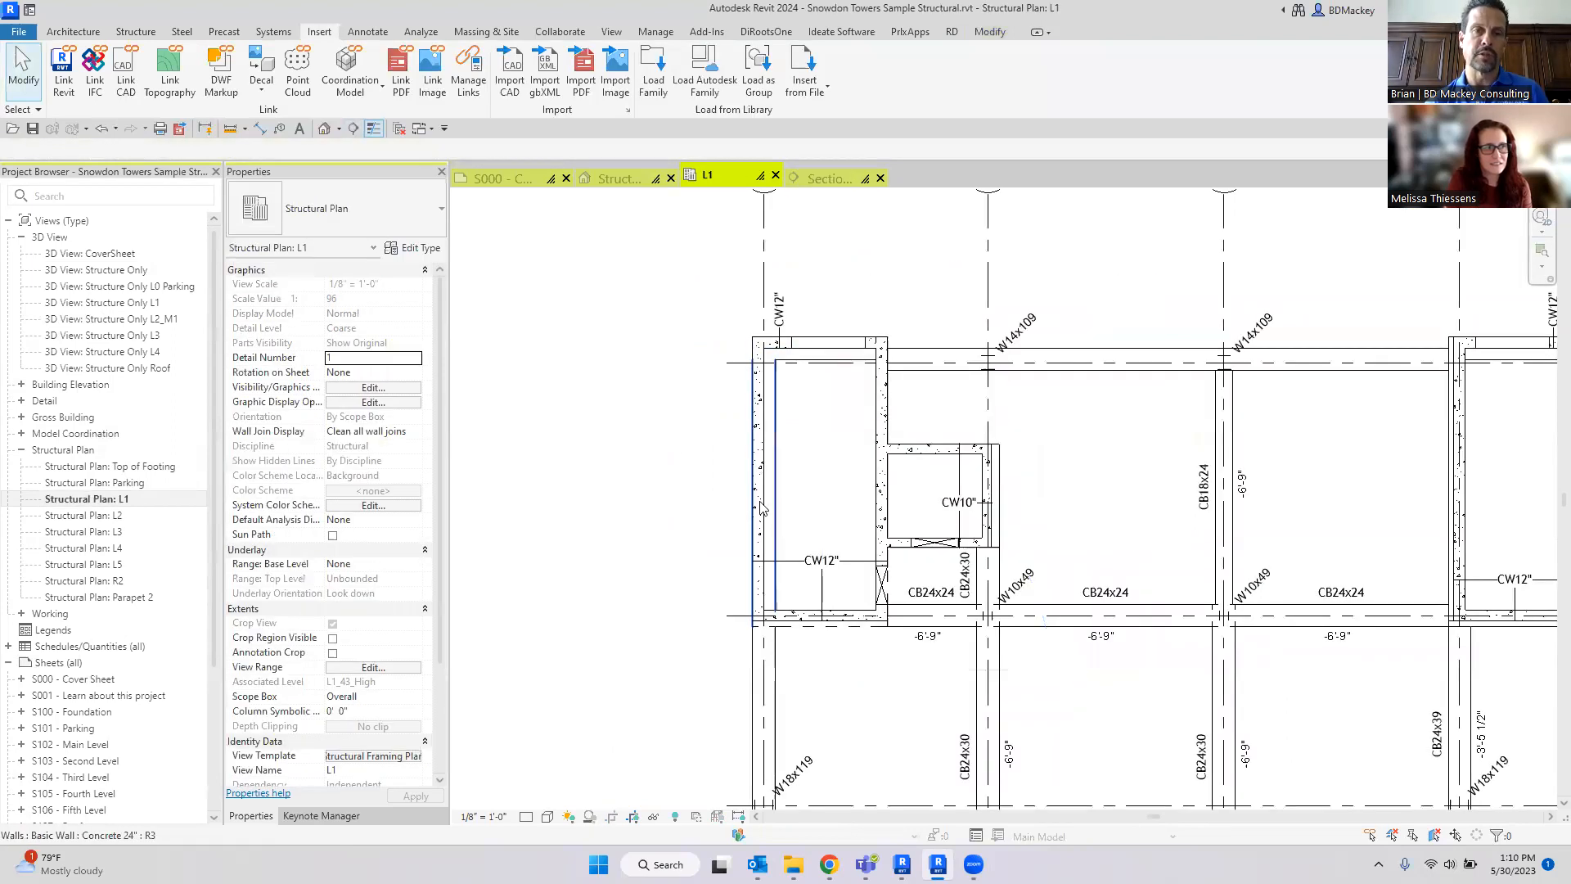
Step: Start the Room command without loading a room tag family, and open the Structural Framing Plan template's model category overrides
{"action": "key", "text": "r"}
{"action": "key", "text": "t"}
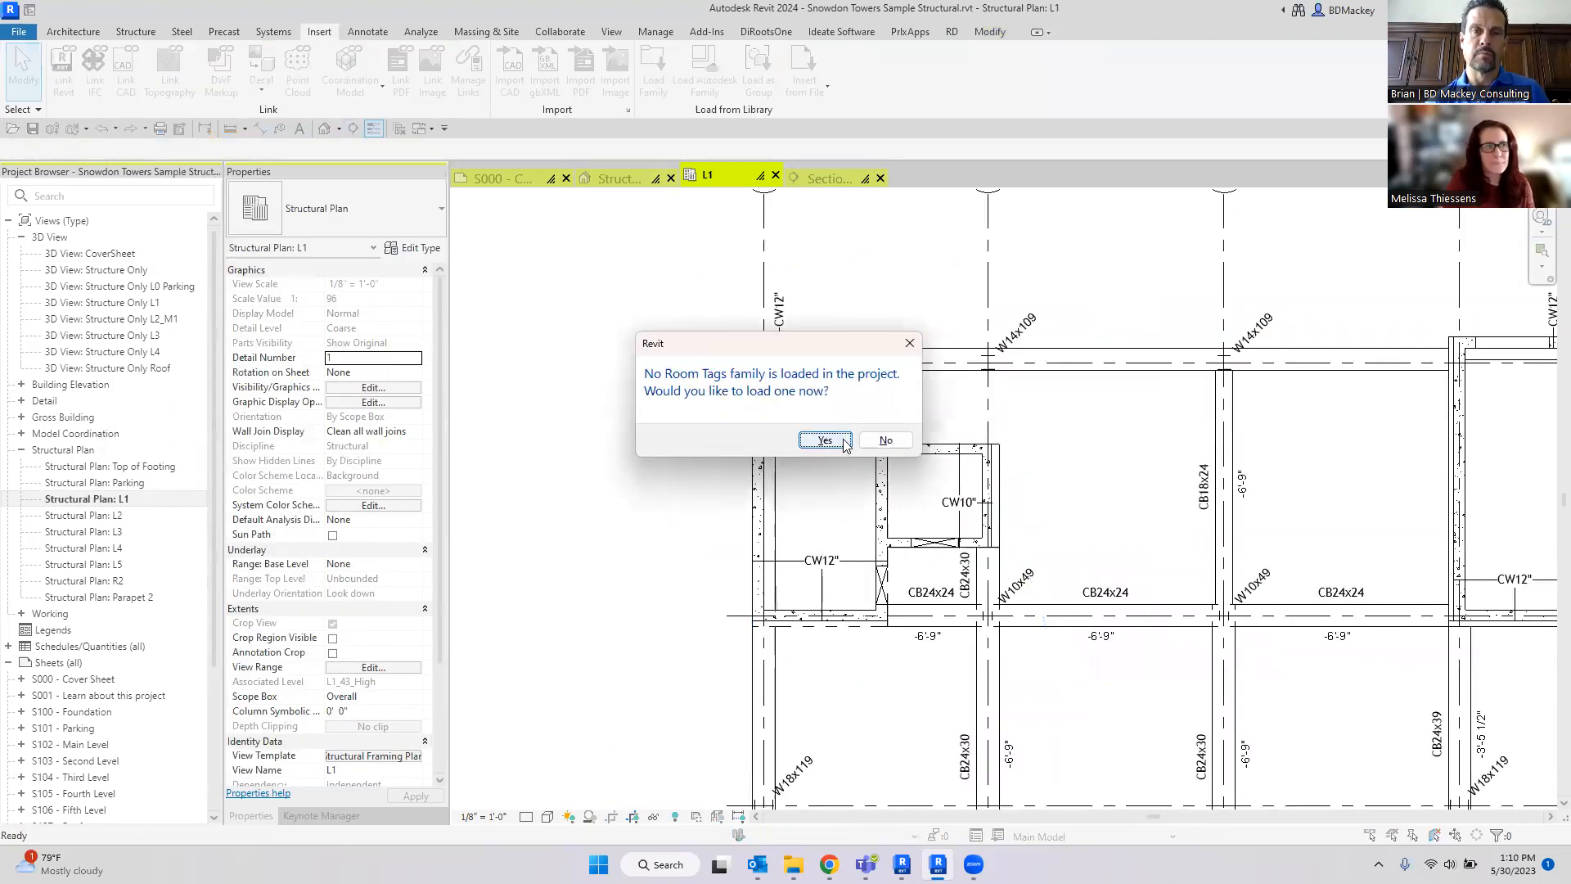
{"action": "left_click", "coordinate": [869, 441]}
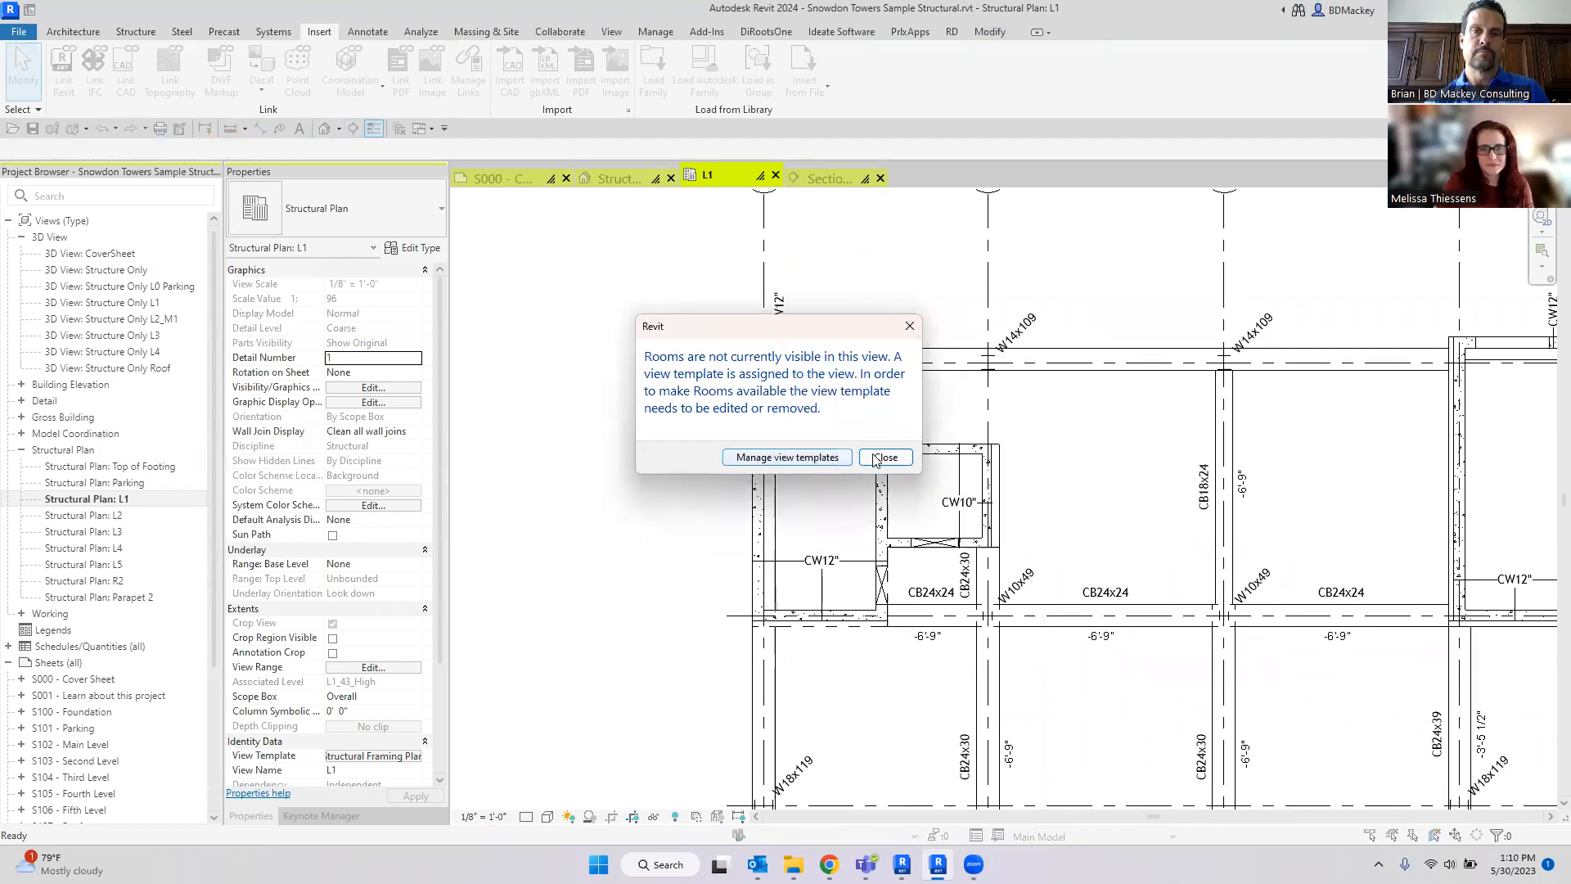
{"action": "left_click", "coordinate": [798, 463]}
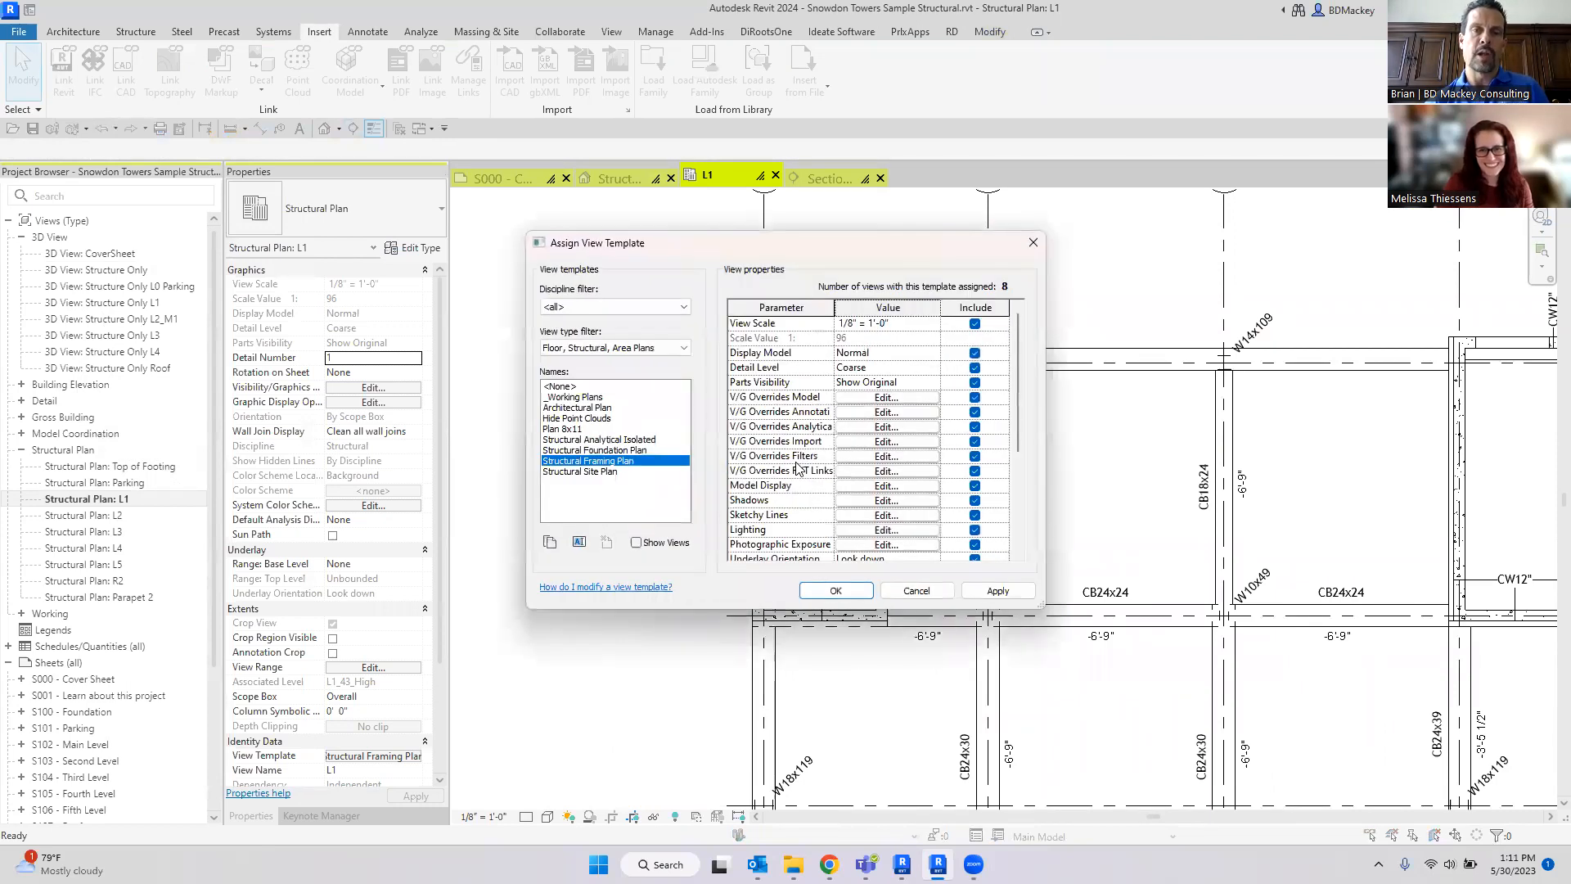
{"action": "left_click", "coordinate": [871, 398]}
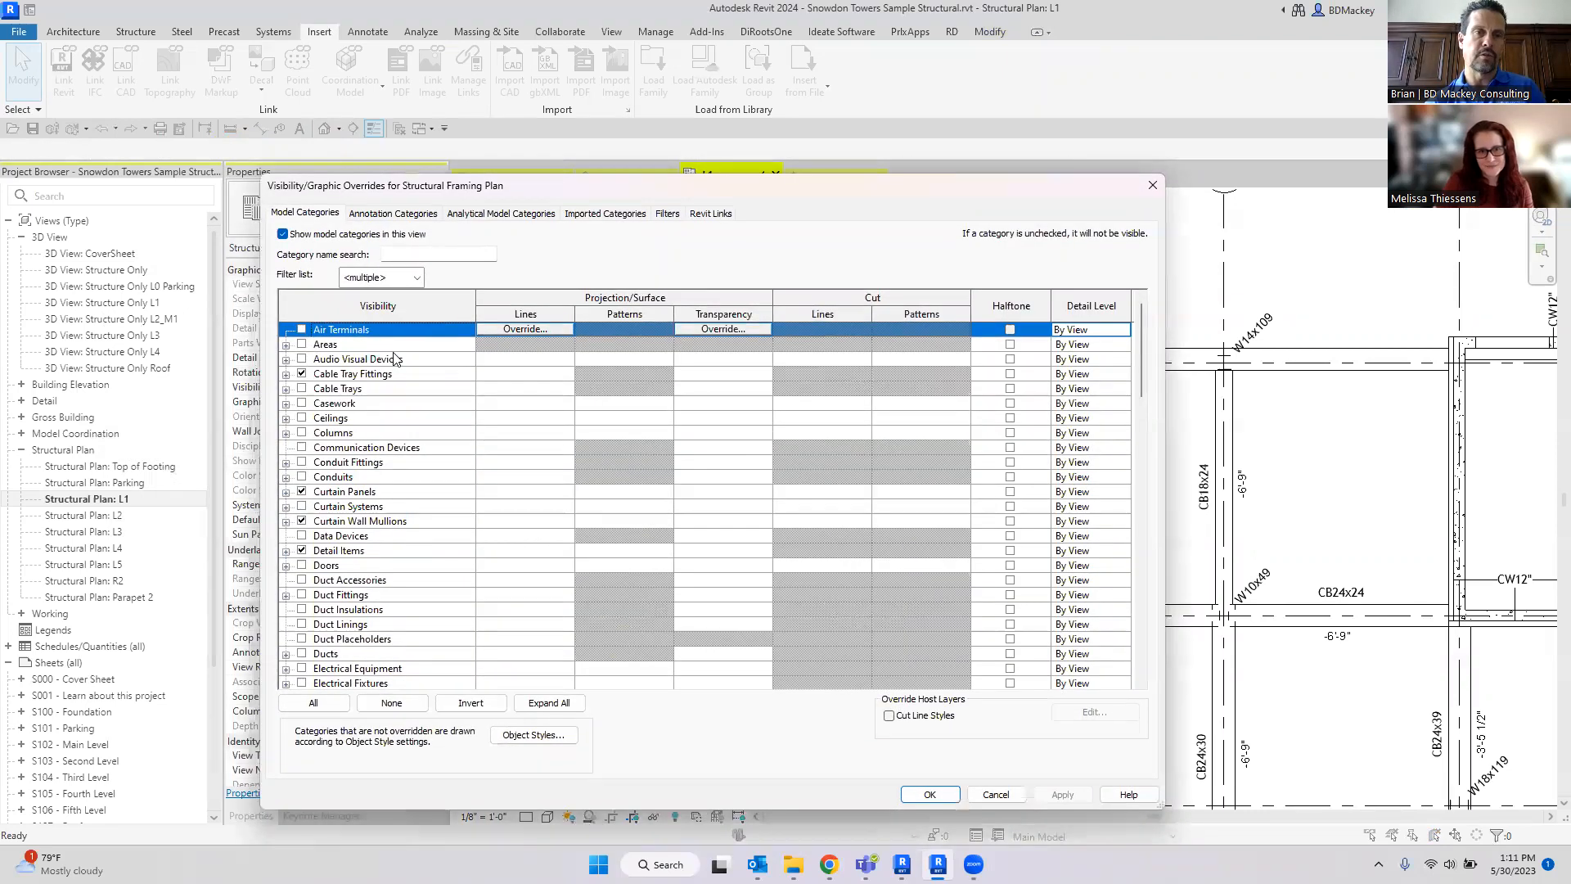
Step: Turn on the Rooms category with its Interior Fill and Reference subcategories in the Structural Framing Plan view template
{"action": "left_click", "coordinate": [371, 391]}
{"action": "key", "text": "r"}
{"action": "scroll", "coordinate": [376, 527], "scroll_direction": "down", "scroll_amount": 1}
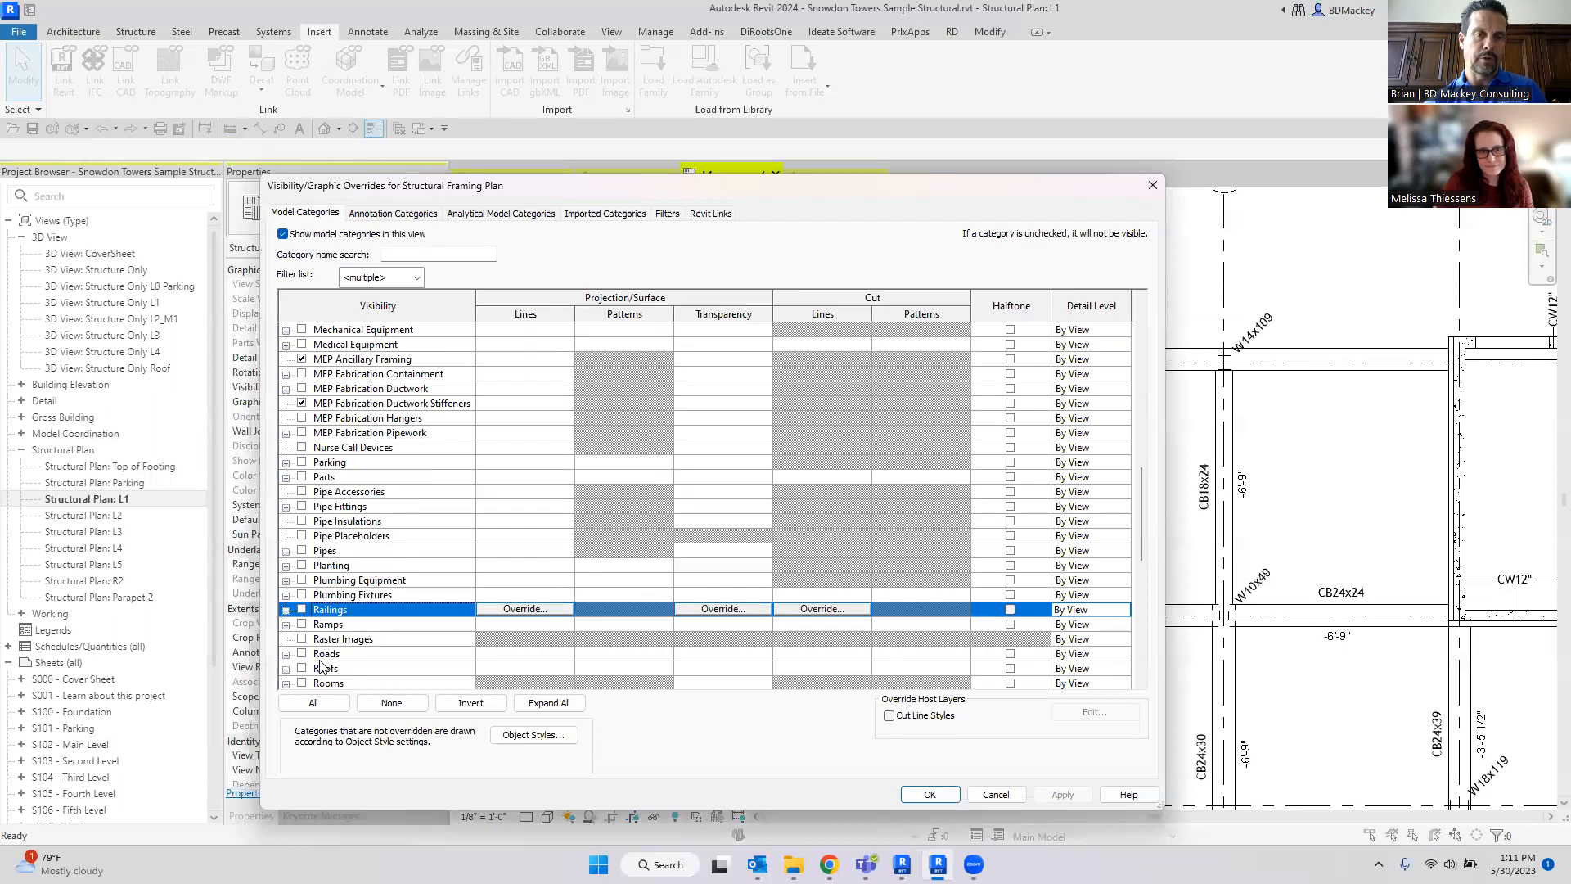
{"action": "left_click", "coordinate": [302, 684]}
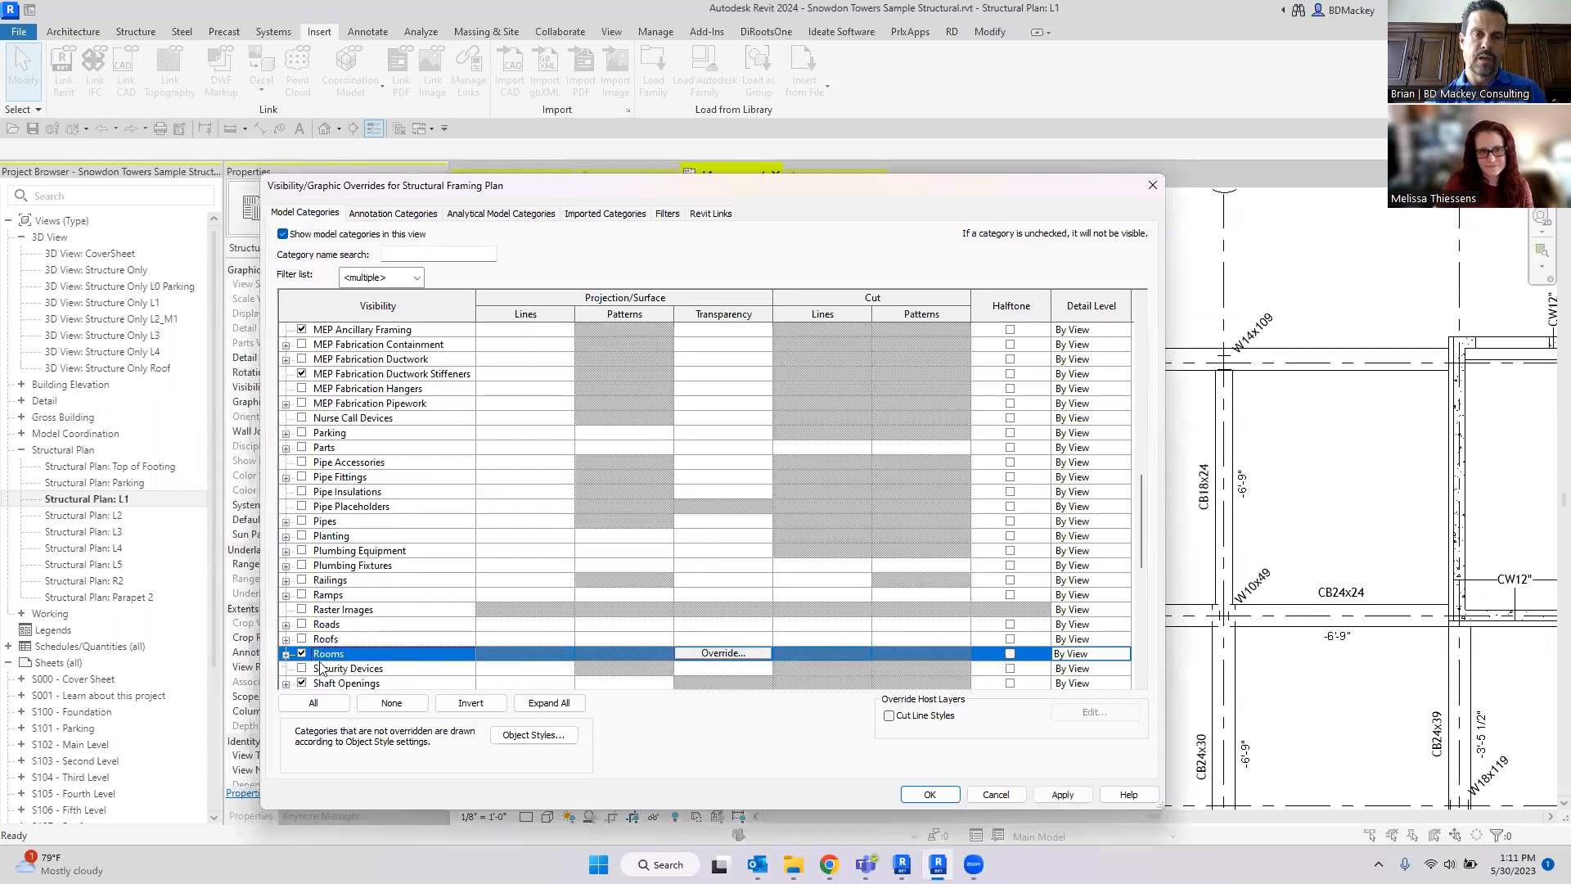
{"action": "left_click", "coordinate": [285, 655]}
{"action": "left_click", "coordinate": [318, 653]}
{"action": "left_click", "coordinate": [318, 668]}
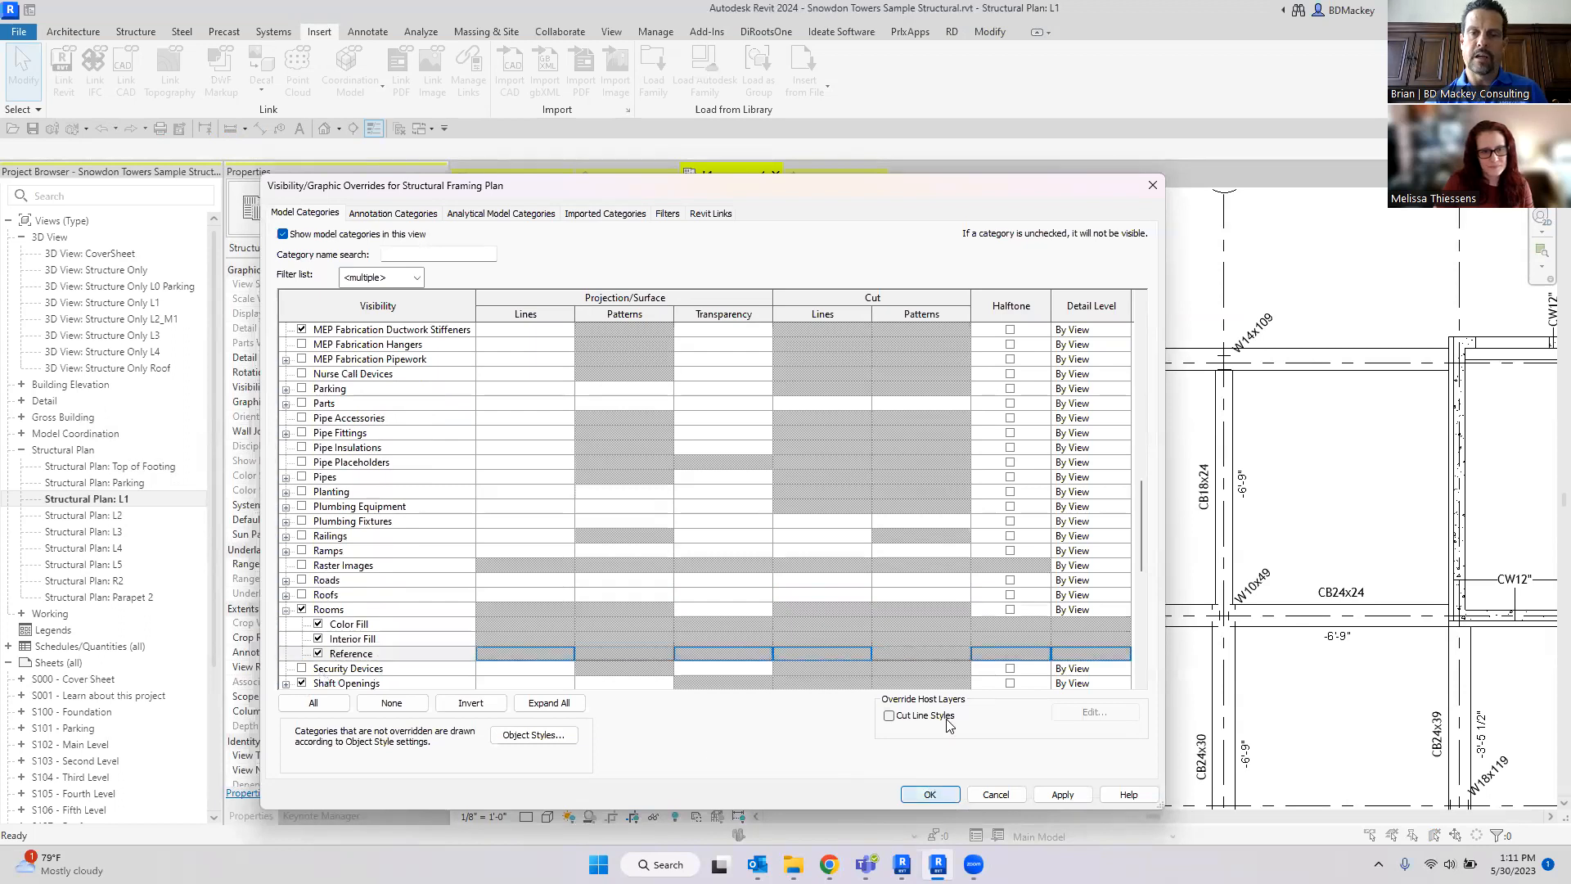
{"action": "left_click", "coordinate": [930, 793]}
{"action": "left_click", "coordinate": [843, 589]}
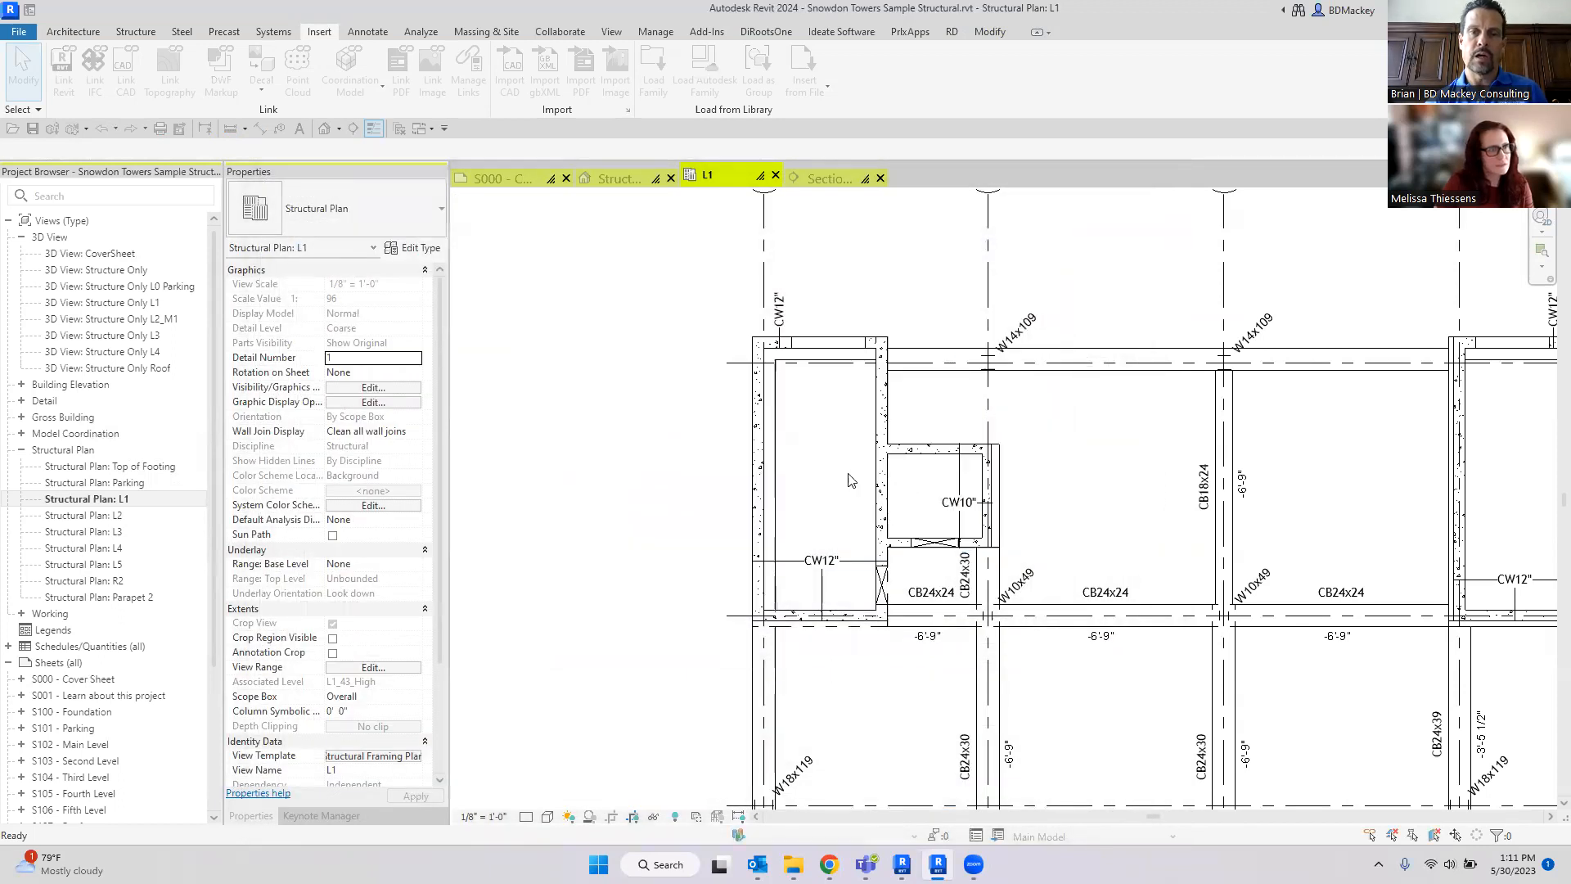
Step: Place a room inside the stair shaft on the L1 plan
{"action": "key", "text": "r"}
{"action": "key", "text": "m"}
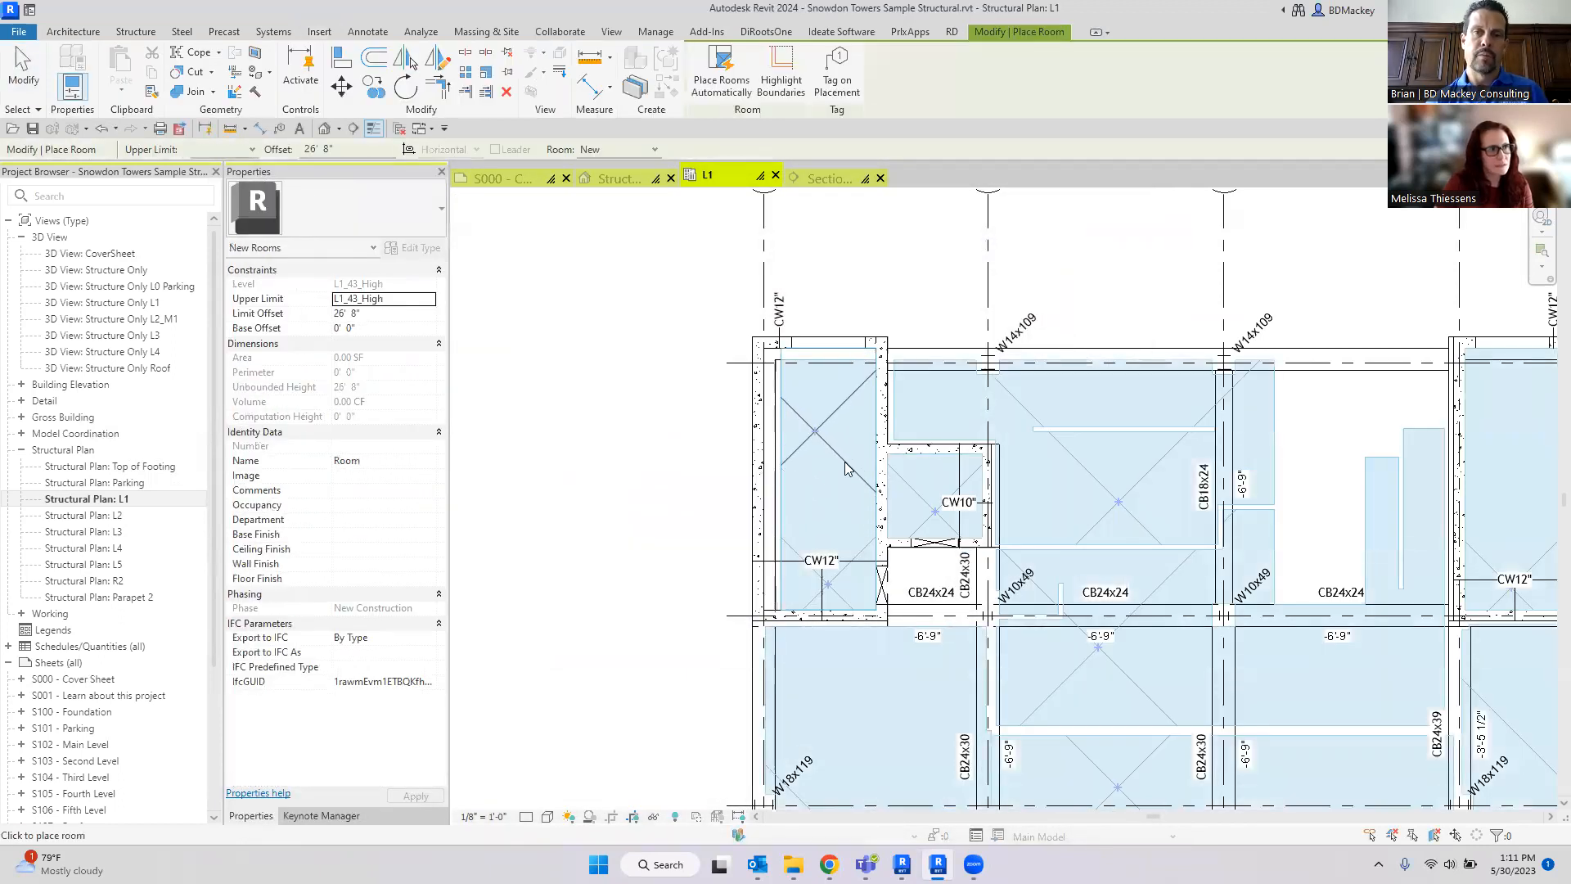
{"action": "left_click", "coordinate": [845, 468]}
{"action": "key", "text": "Escape"}
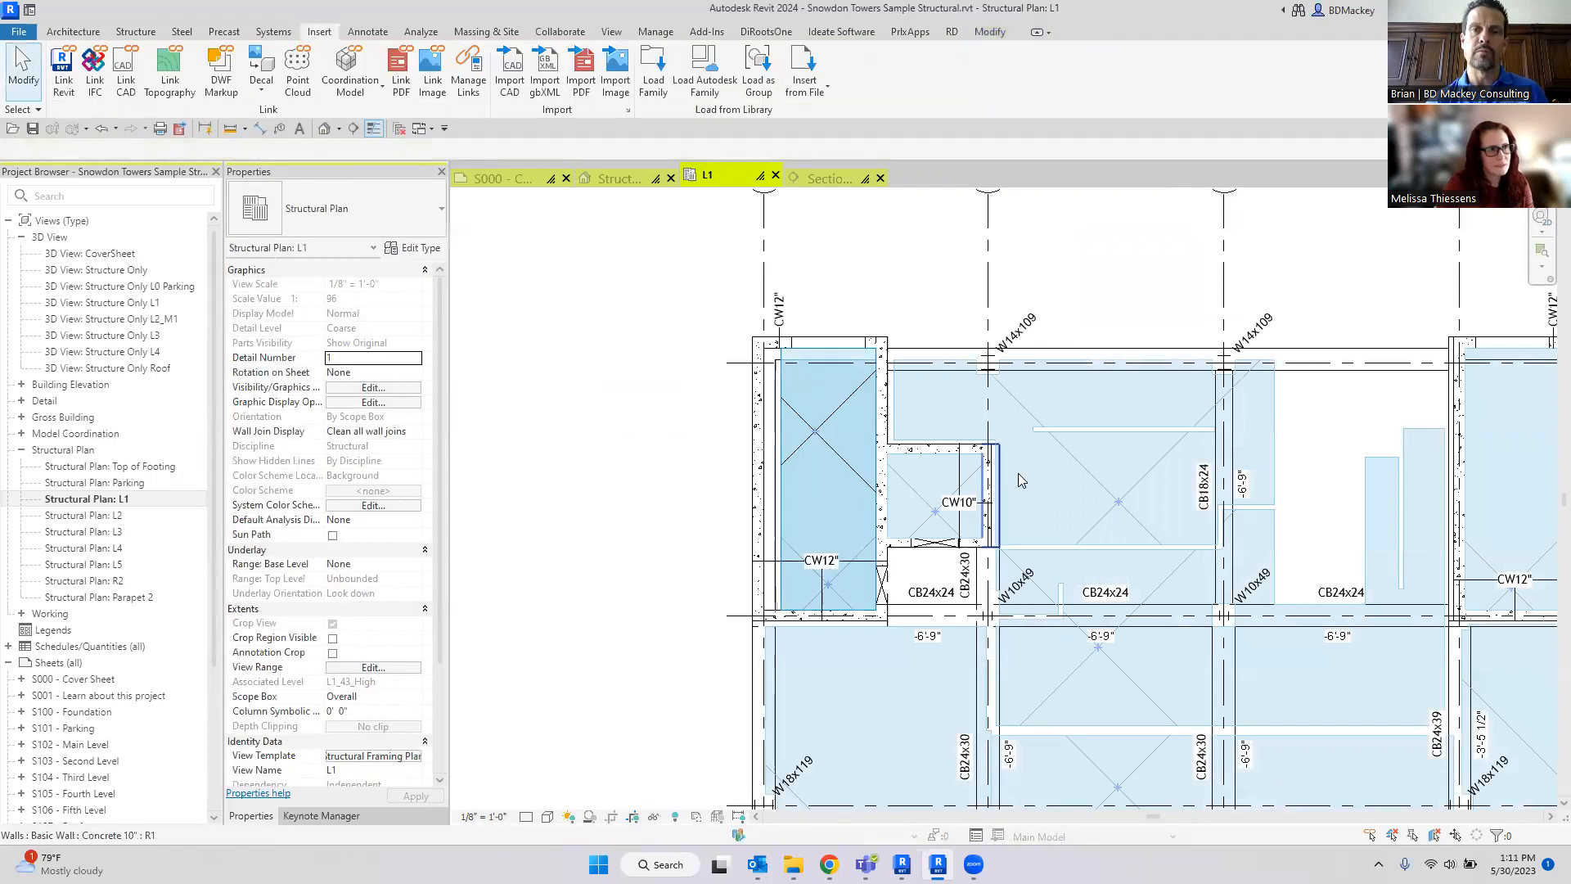
Step: Select the stair shaft room and examine its vertical extents against the levels in Section 1
{"action": "left_click", "coordinate": [810, 425]}
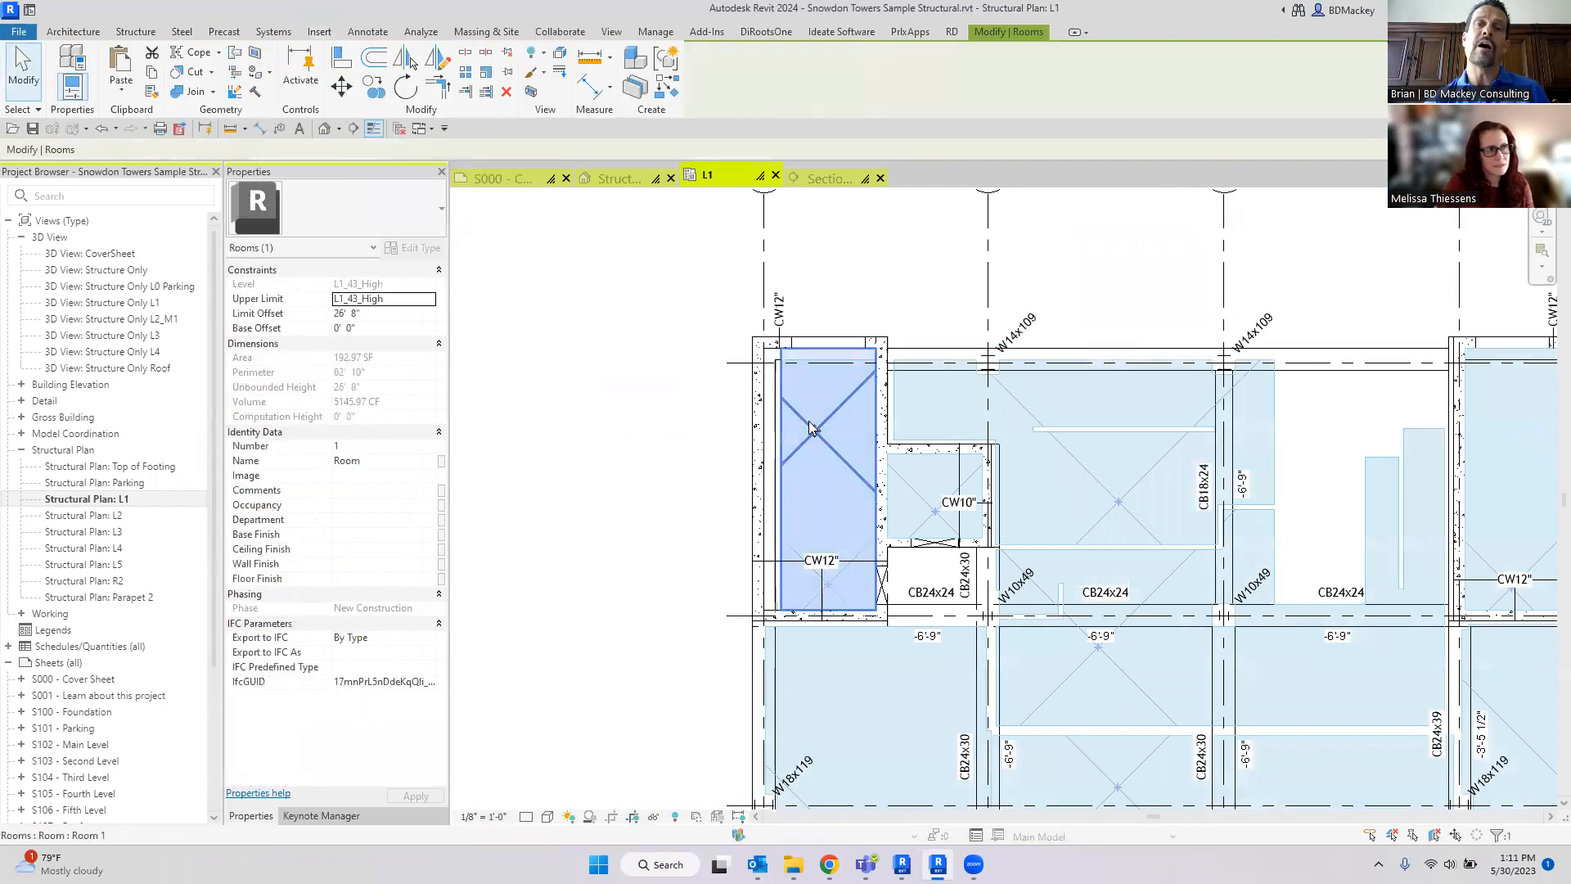
{"action": "key", "text": "ctrl+Tab"}
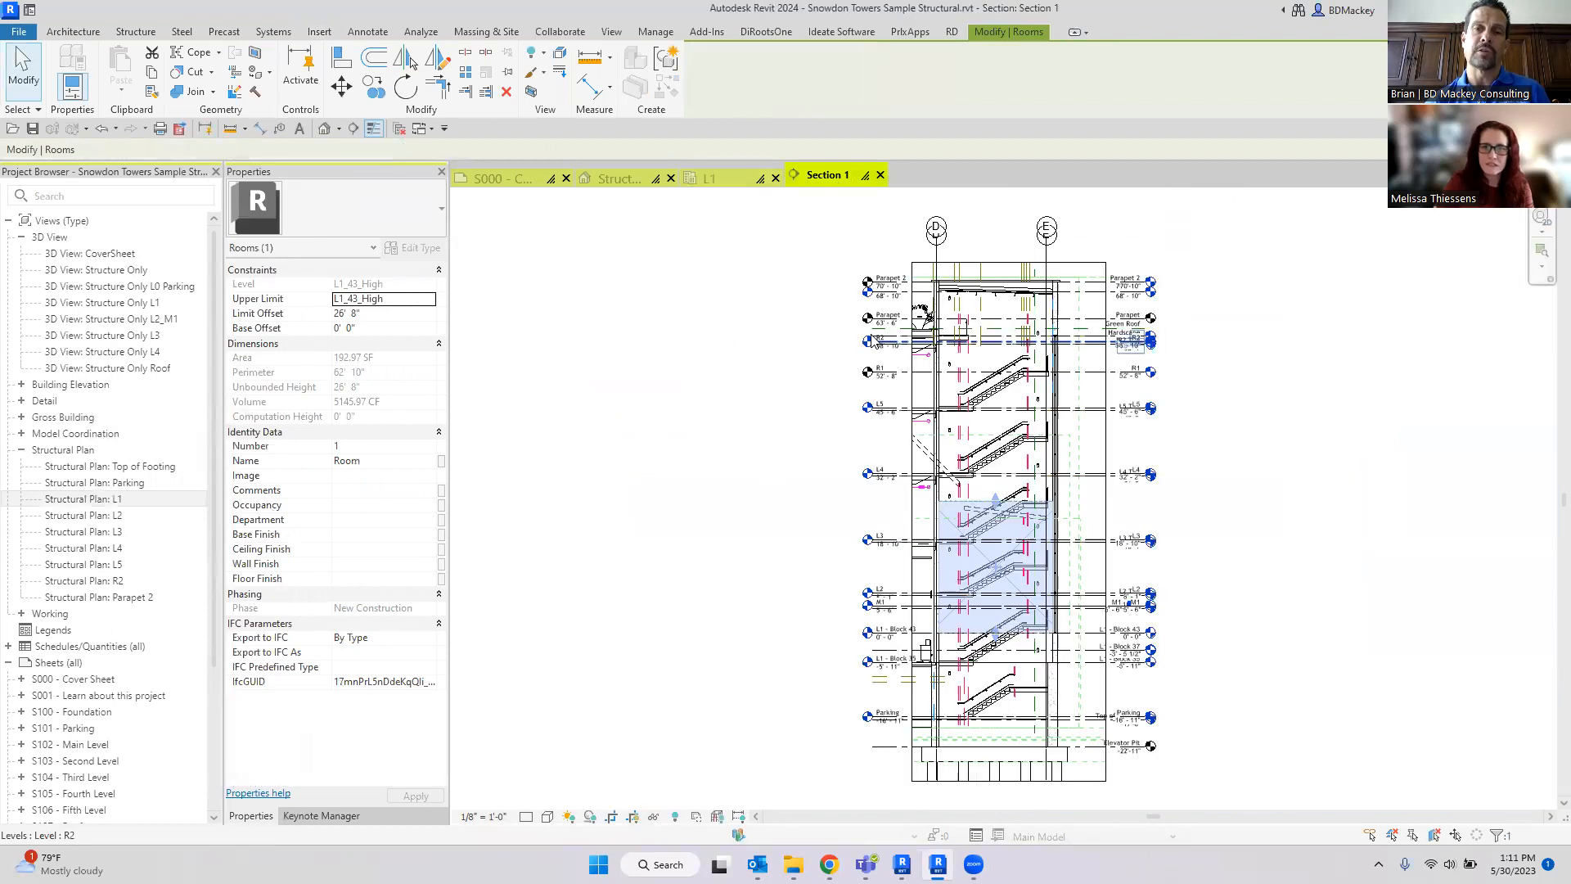
{"action": "scroll", "coordinate": [990, 584], "scroll_direction": "up", "scroll_amount": 4}
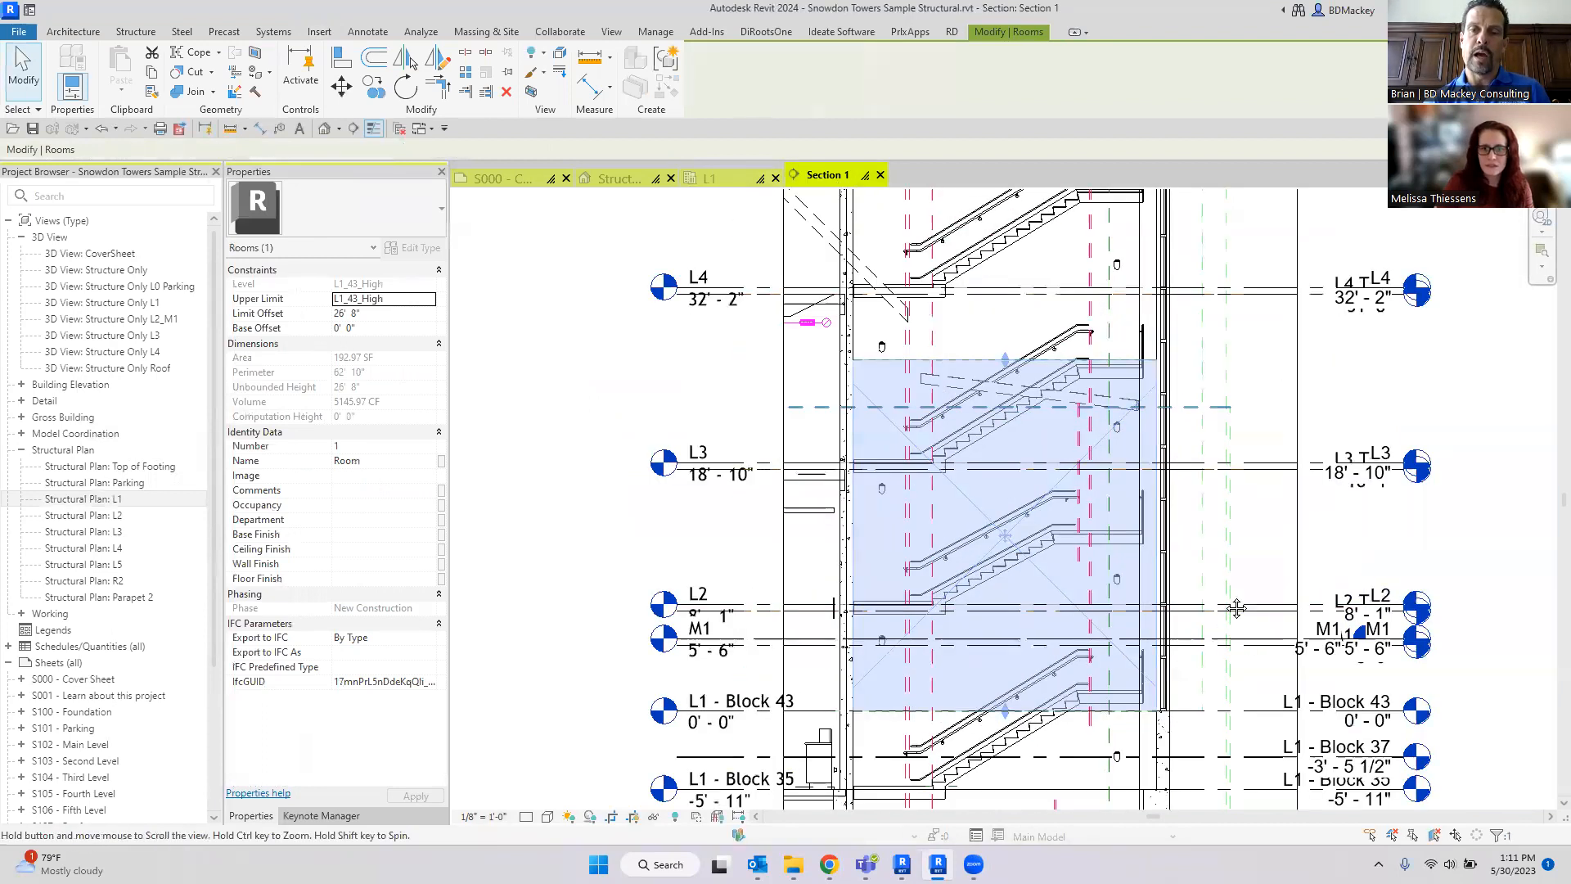
{"action": "middle_click_drag", "start_coordinate": [1237, 608], "coordinate": [1225, 481]}
{"action": "scroll", "coordinate": [1197, 582], "scroll_direction": "up", "scroll_amount": 2}
{"action": "left_click", "coordinate": [1171, 541]}
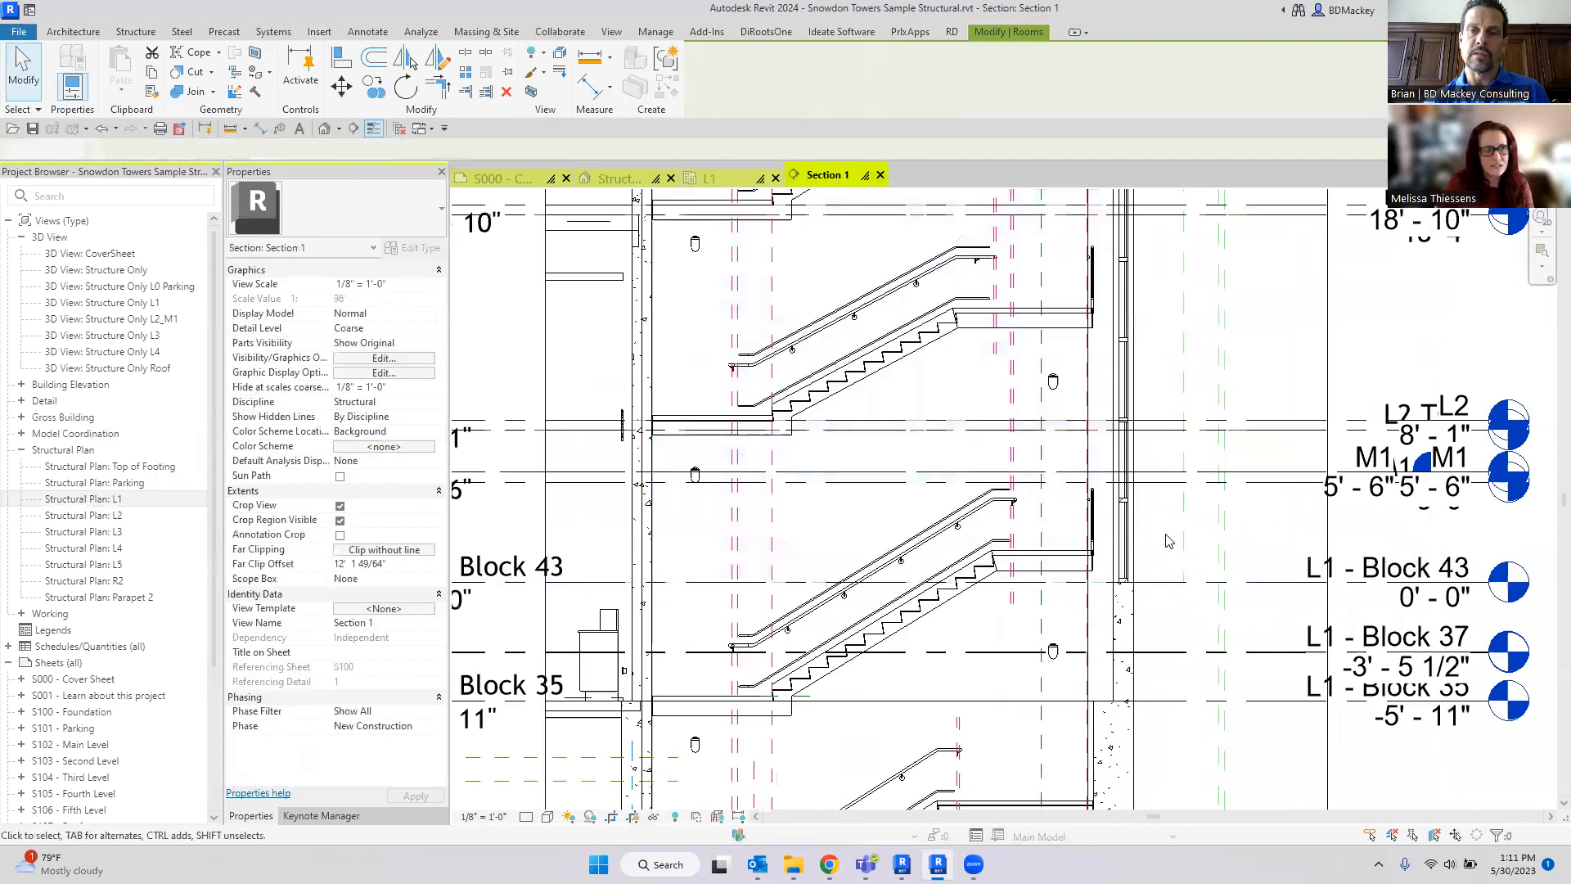
{"action": "left_click", "coordinate": [1007, 455]}
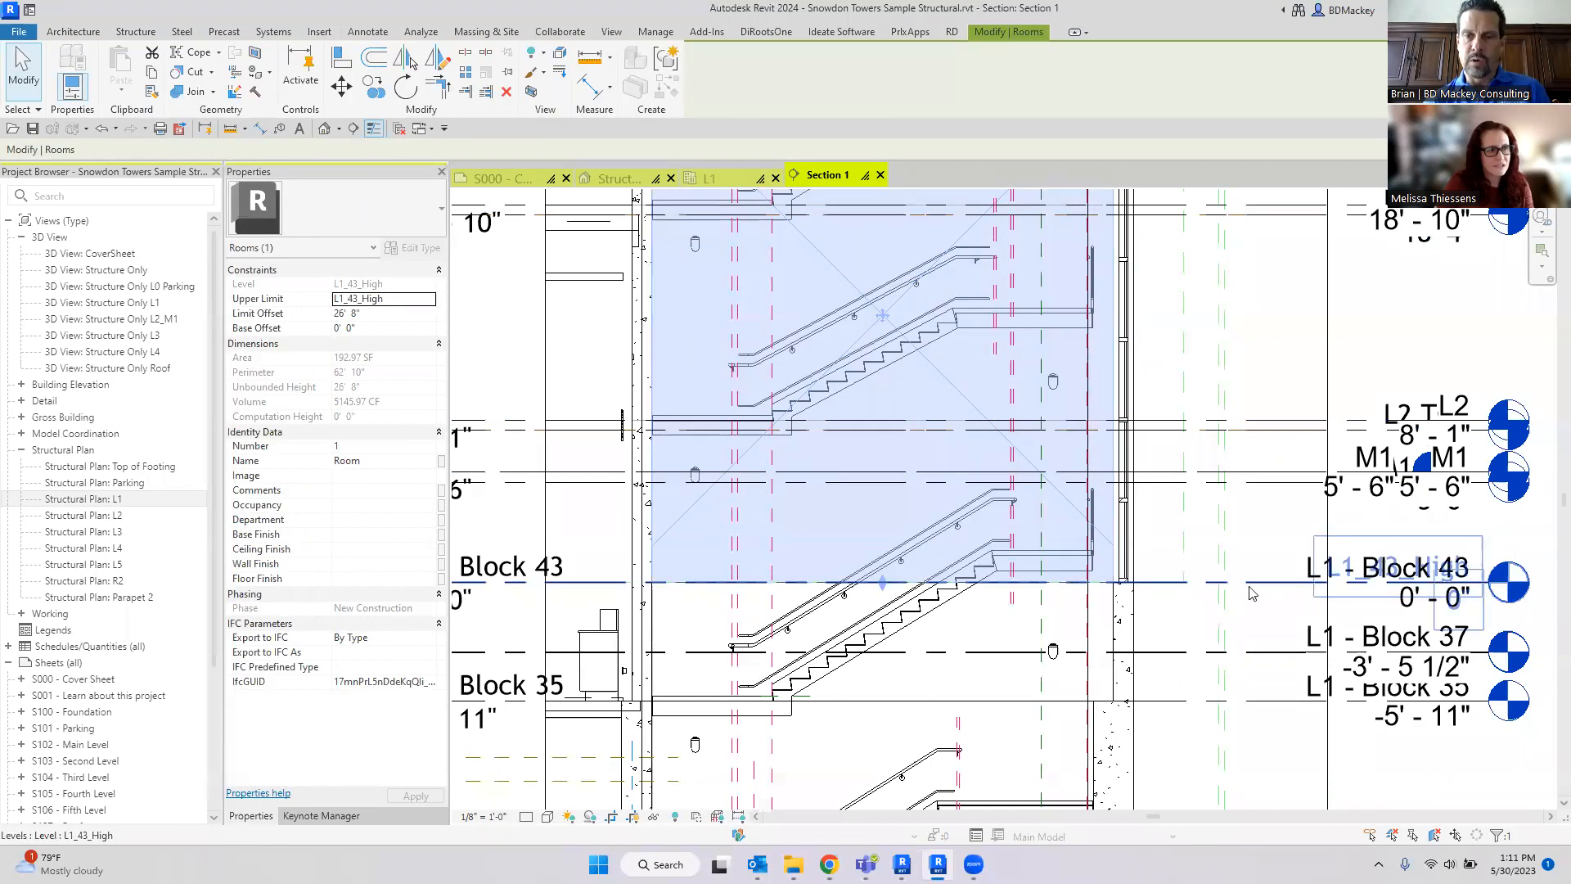
Step: Set the Computation Height of level L1_43_High to 4' 0" in Section 1
{"action": "left_click", "coordinate": [1249, 593]}
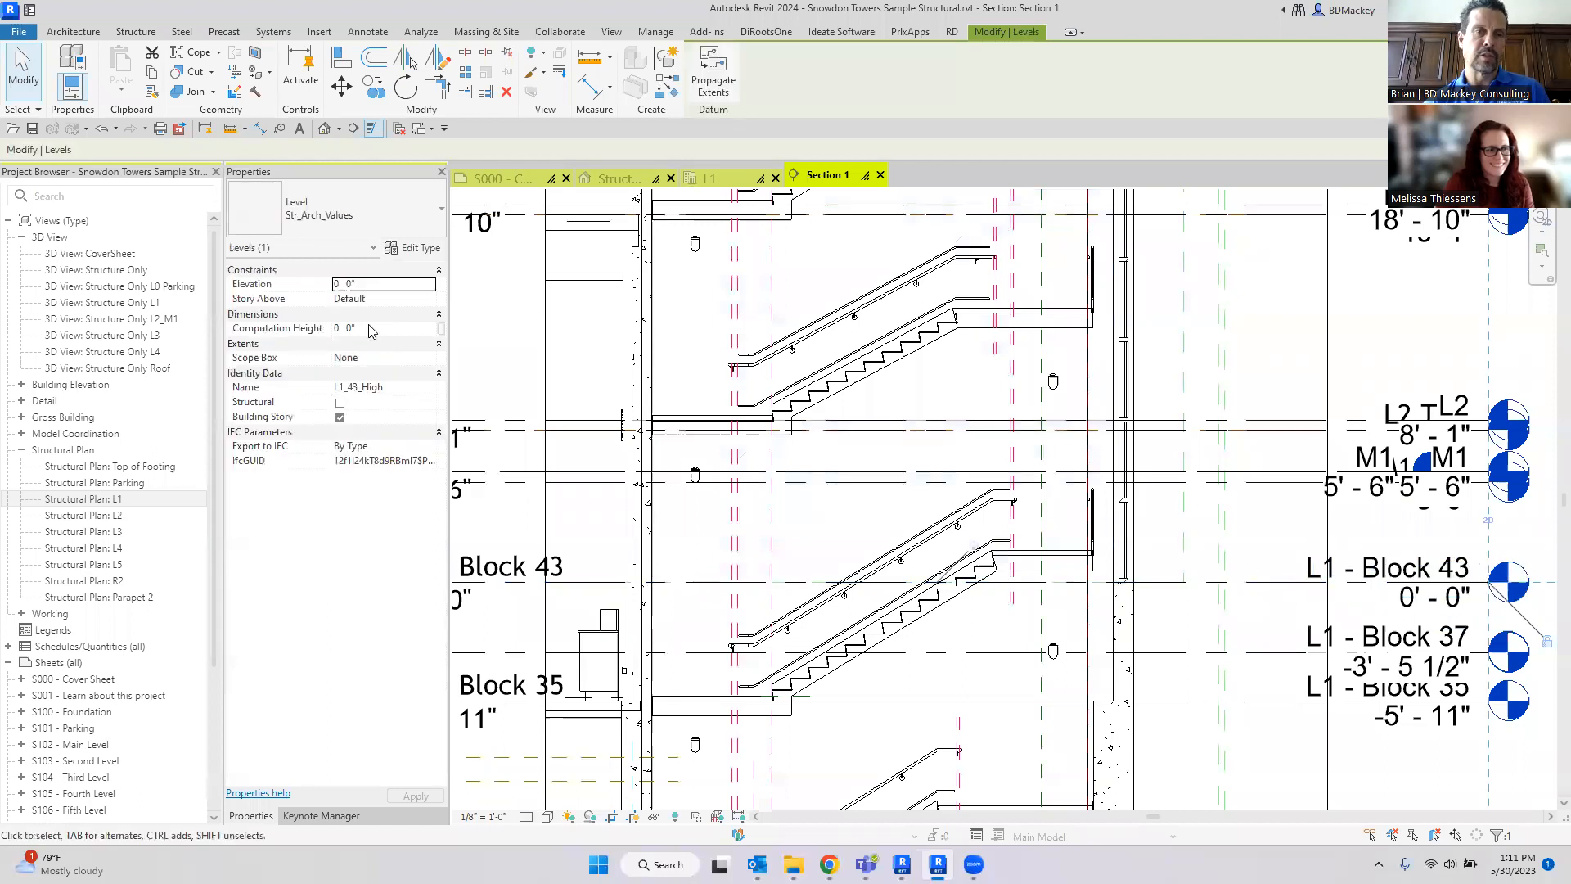
{"action": "left_click", "coordinate": [391, 327]}
{"action": "type", "text": "4"}
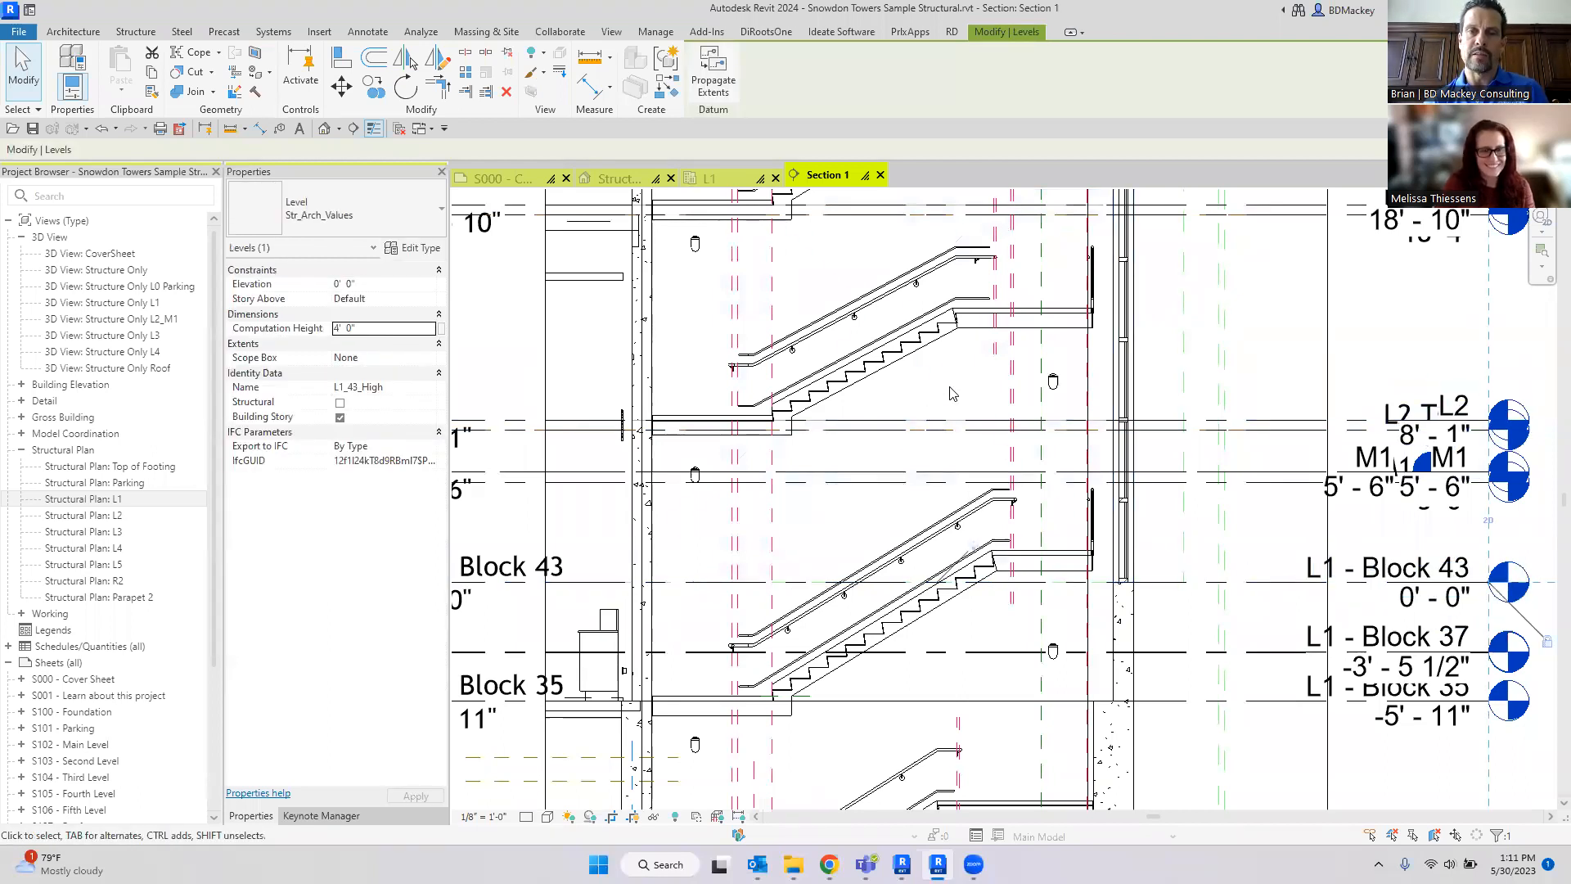
Step: Select the stair shaft room in Section 1 and examine its dashed computation line above level L1 - Block 43
{"action": "left_click", "coordinate": [951, 394]}
{"action": "key", "text": "ctrl"}
{"action": "key", "text": "ctrl"}
{"action": "key", "text": "ctrl"}
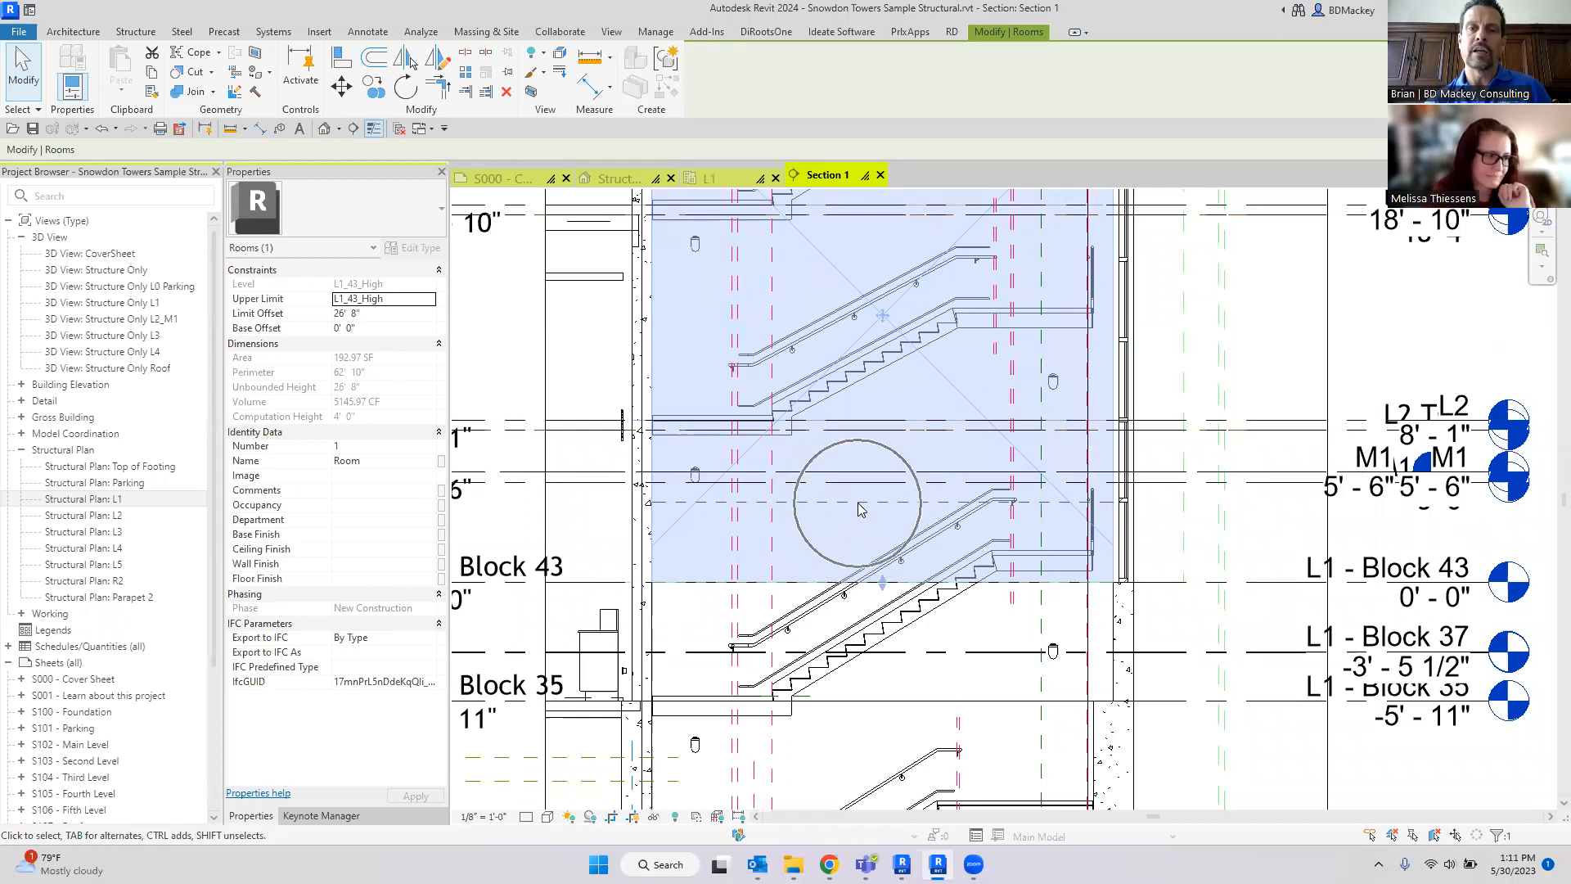
{"action": "scroll", "coordinate": [859, 509], "scroll_direction": "up", "scroll_amount": 1}
{"action": "middle_click_drag", "start_coordinate": [859, 509], "coordinate": [929, 505]}
{"action": "key", "text": "ctrl"}
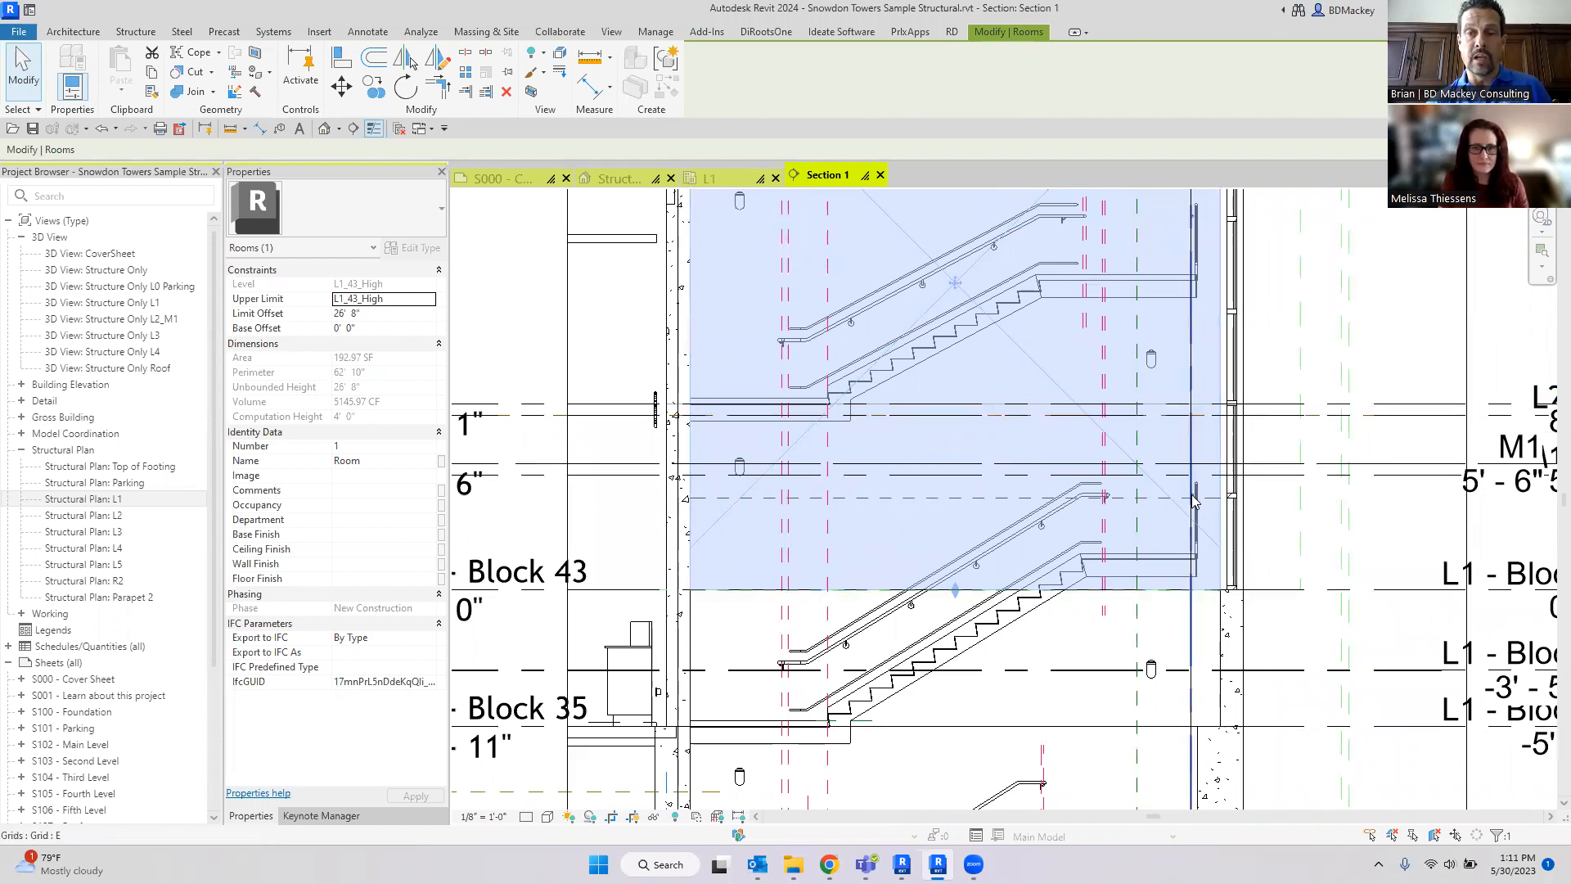
Step: Set the Computation Height of level L1_43_High to 2' 0" and select the stair shaft room in Section 1
{"action": "key", "text": "ctrl"}
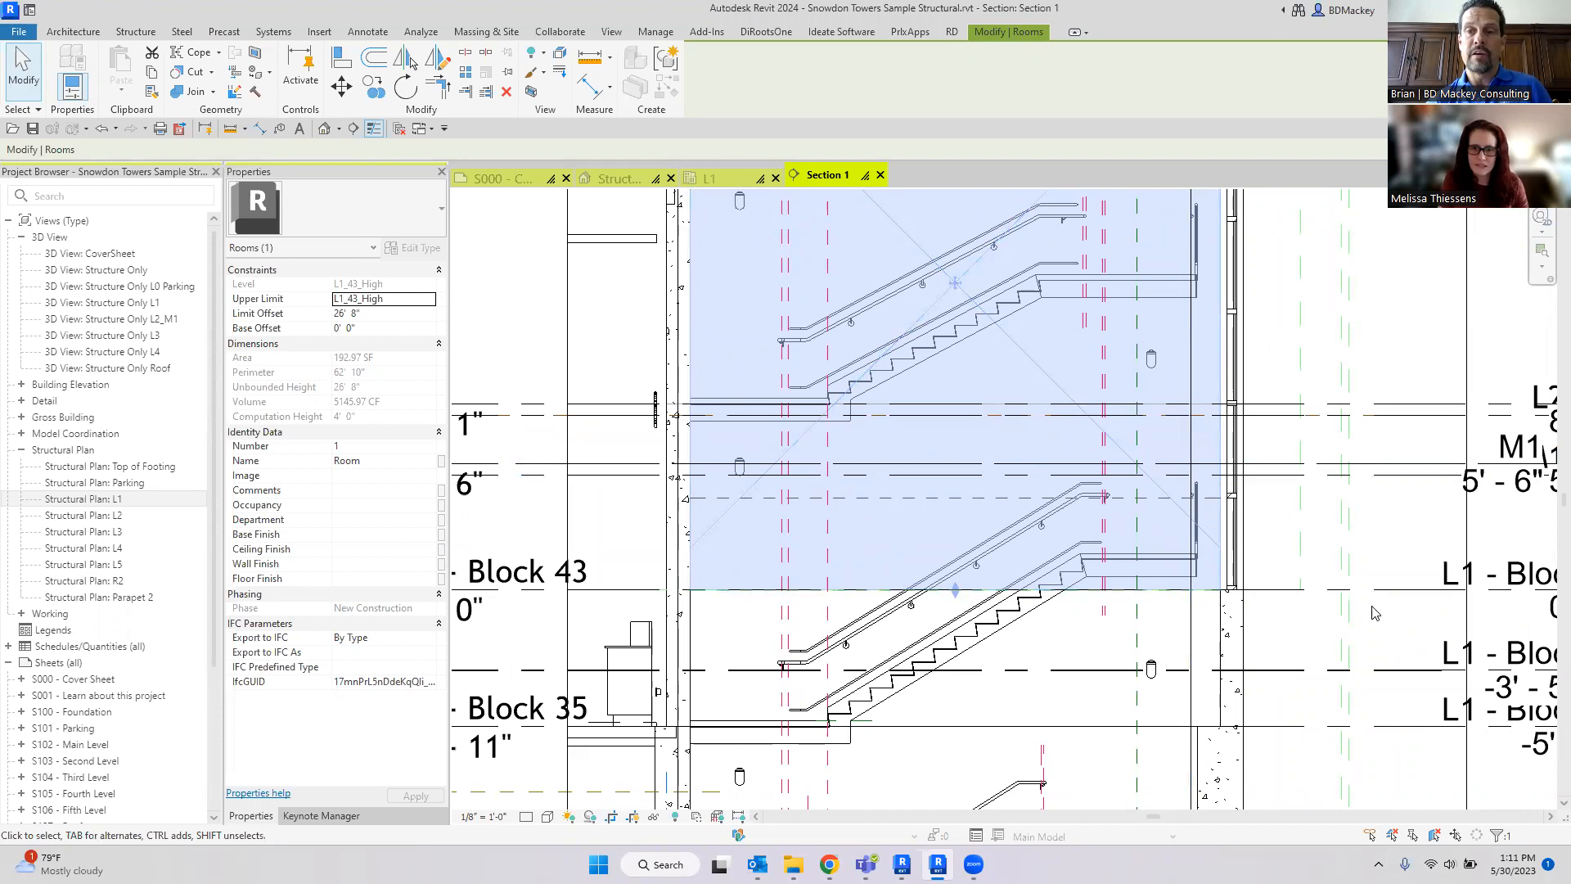
{"action": "left_click", "coordinate": [952, 495]}
{"action": "left_click", "coordinate": [420, 326]}
{"action": "type", "text": "2"}
{"action": "left_click", "coordinate": [1034, 367]}
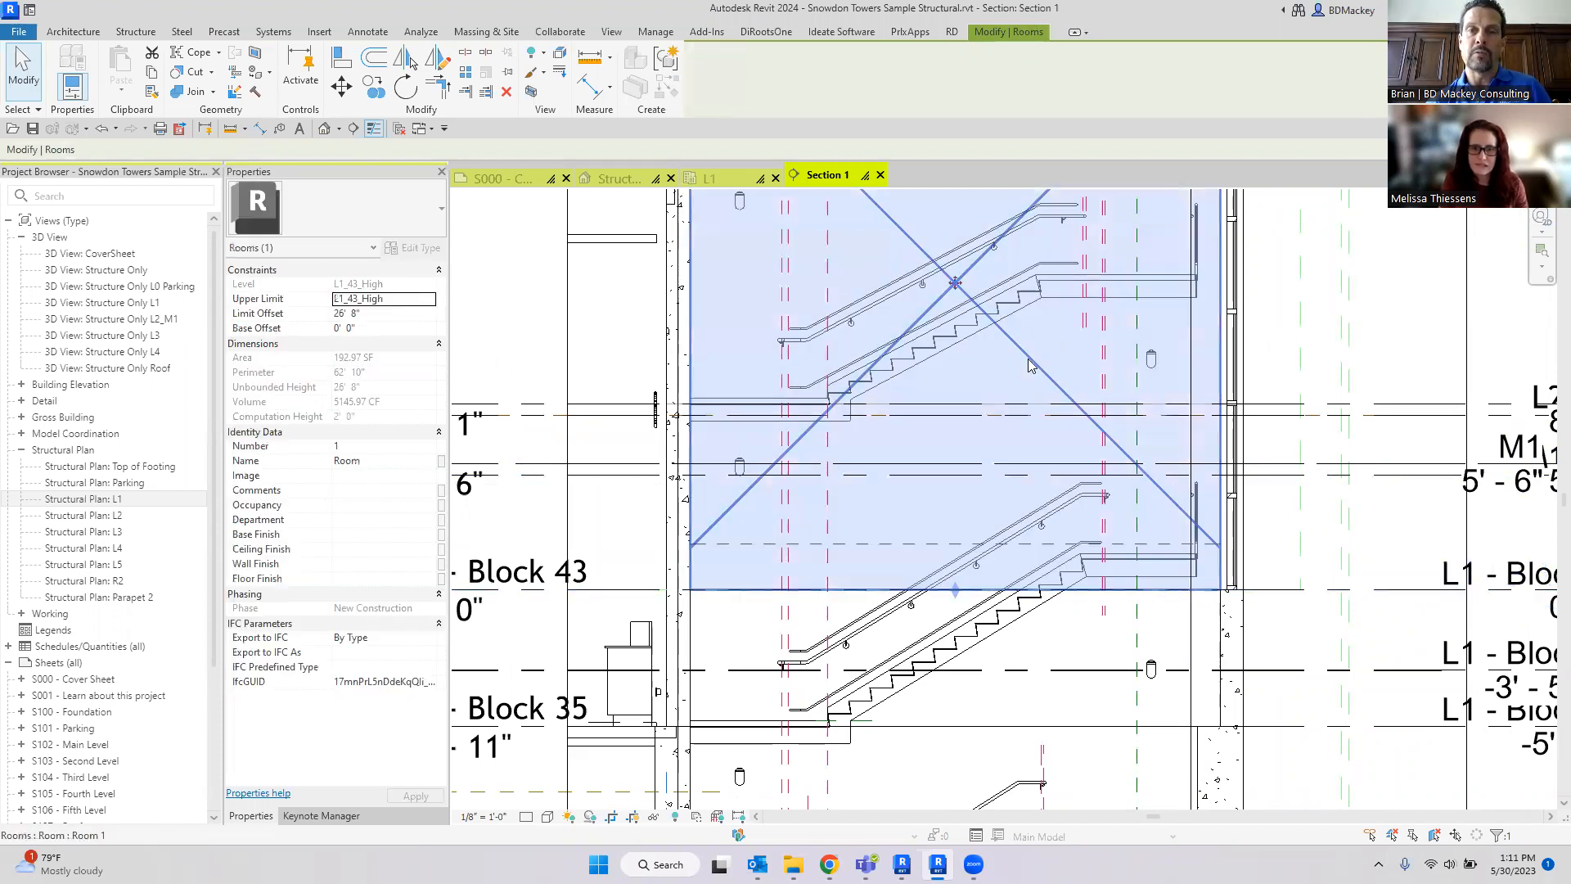
Step: Compare the Computation Height of the stair shaft room with that of level L1_43_High in Section 1
{"action": "key", "text": "ctrl"}
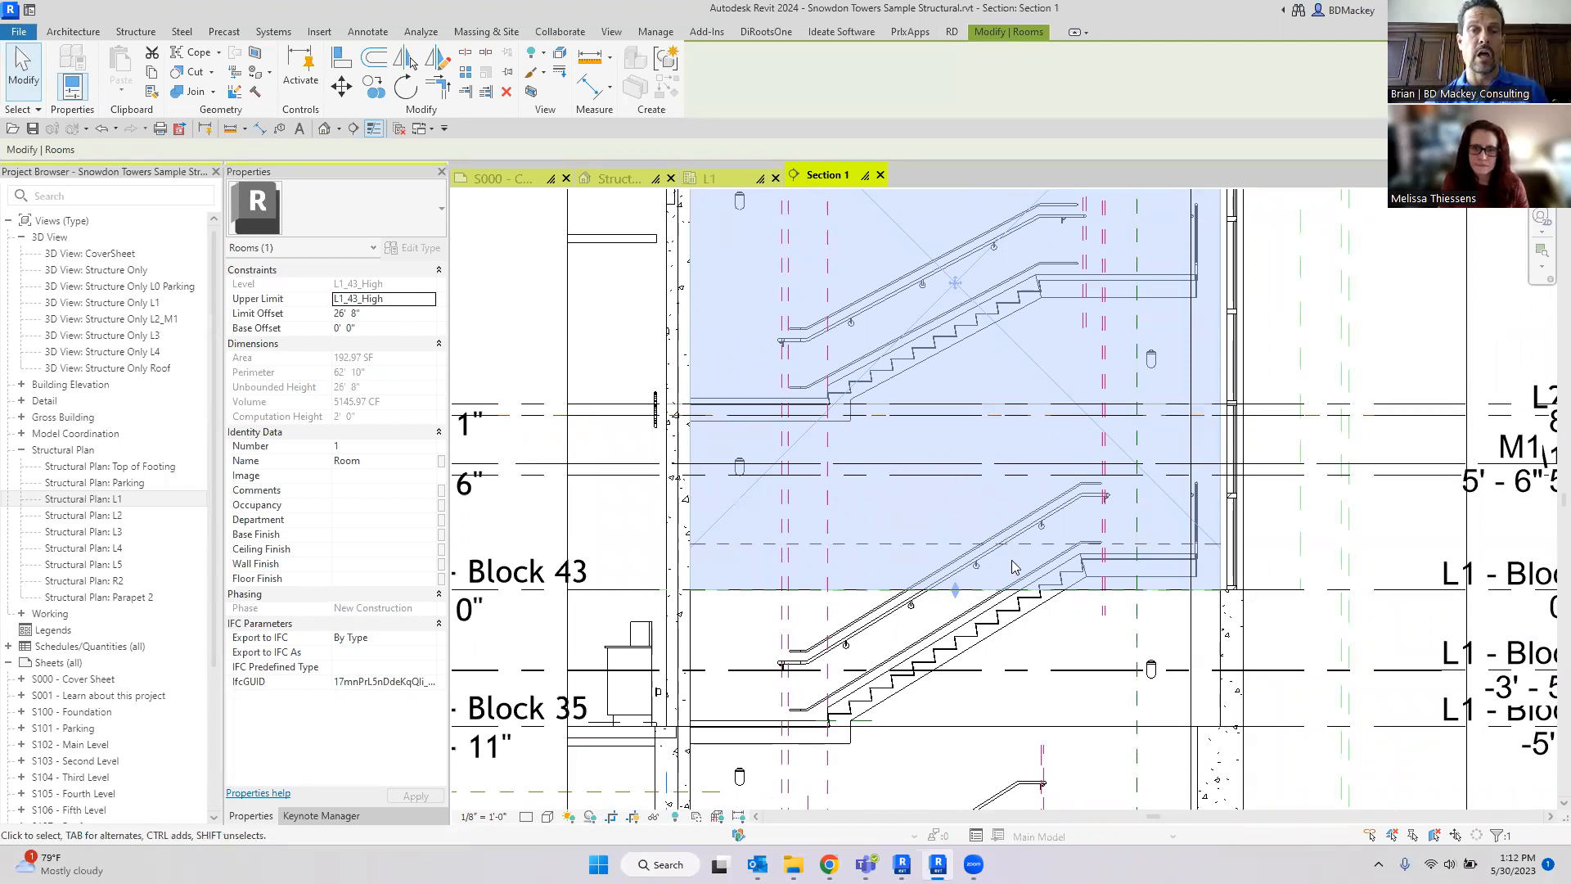
{"action": "left_click", "coordinate": [905, 555]}
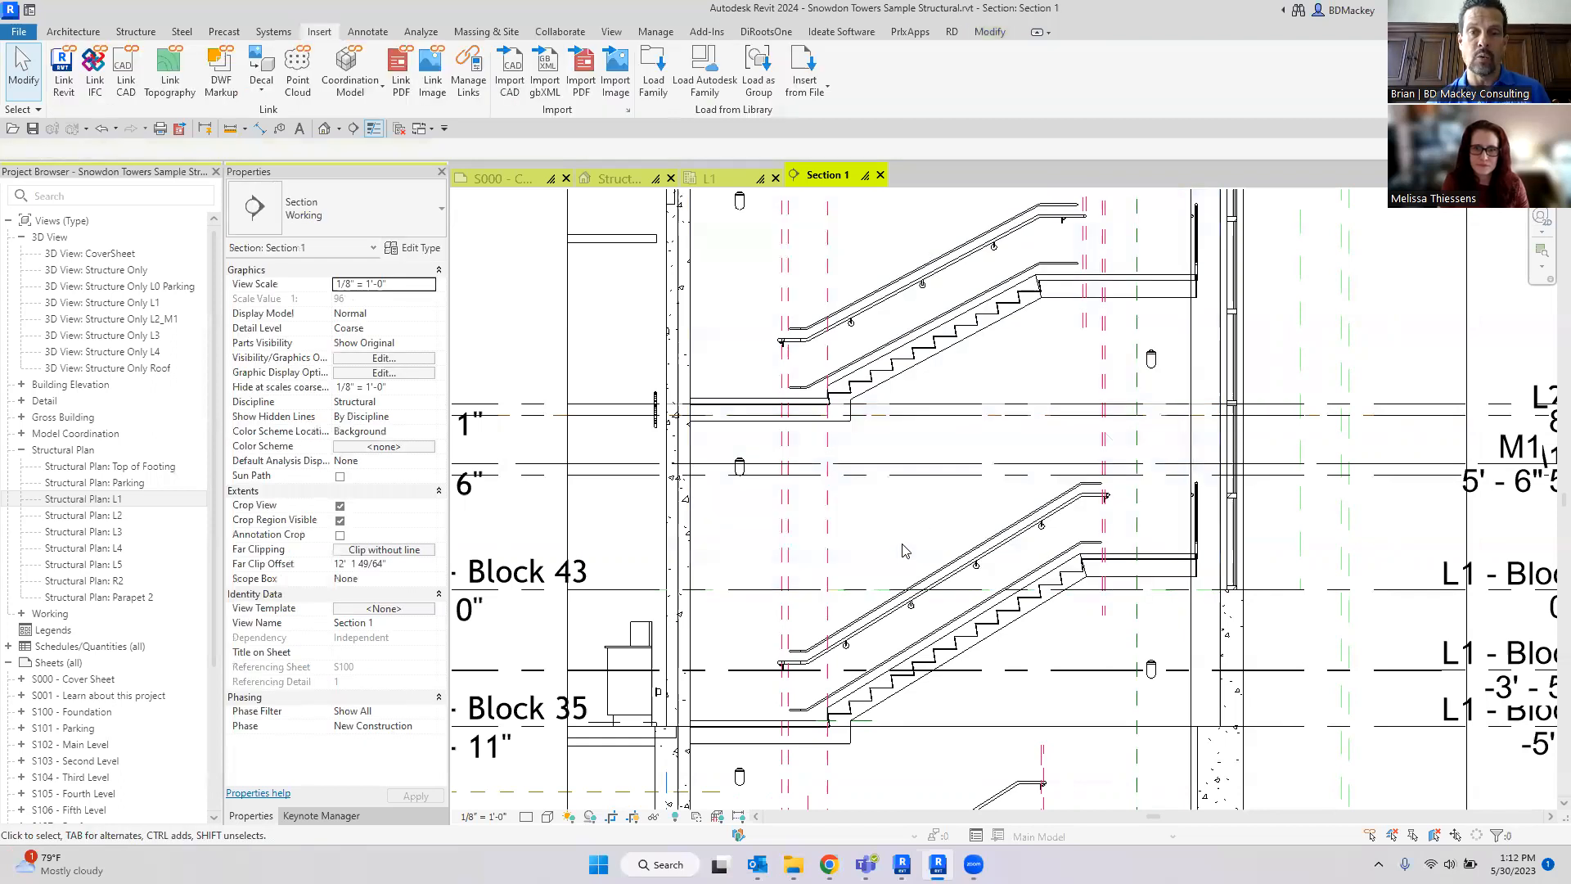
{"action": "left_click", "coordinate": [1028, 381]}
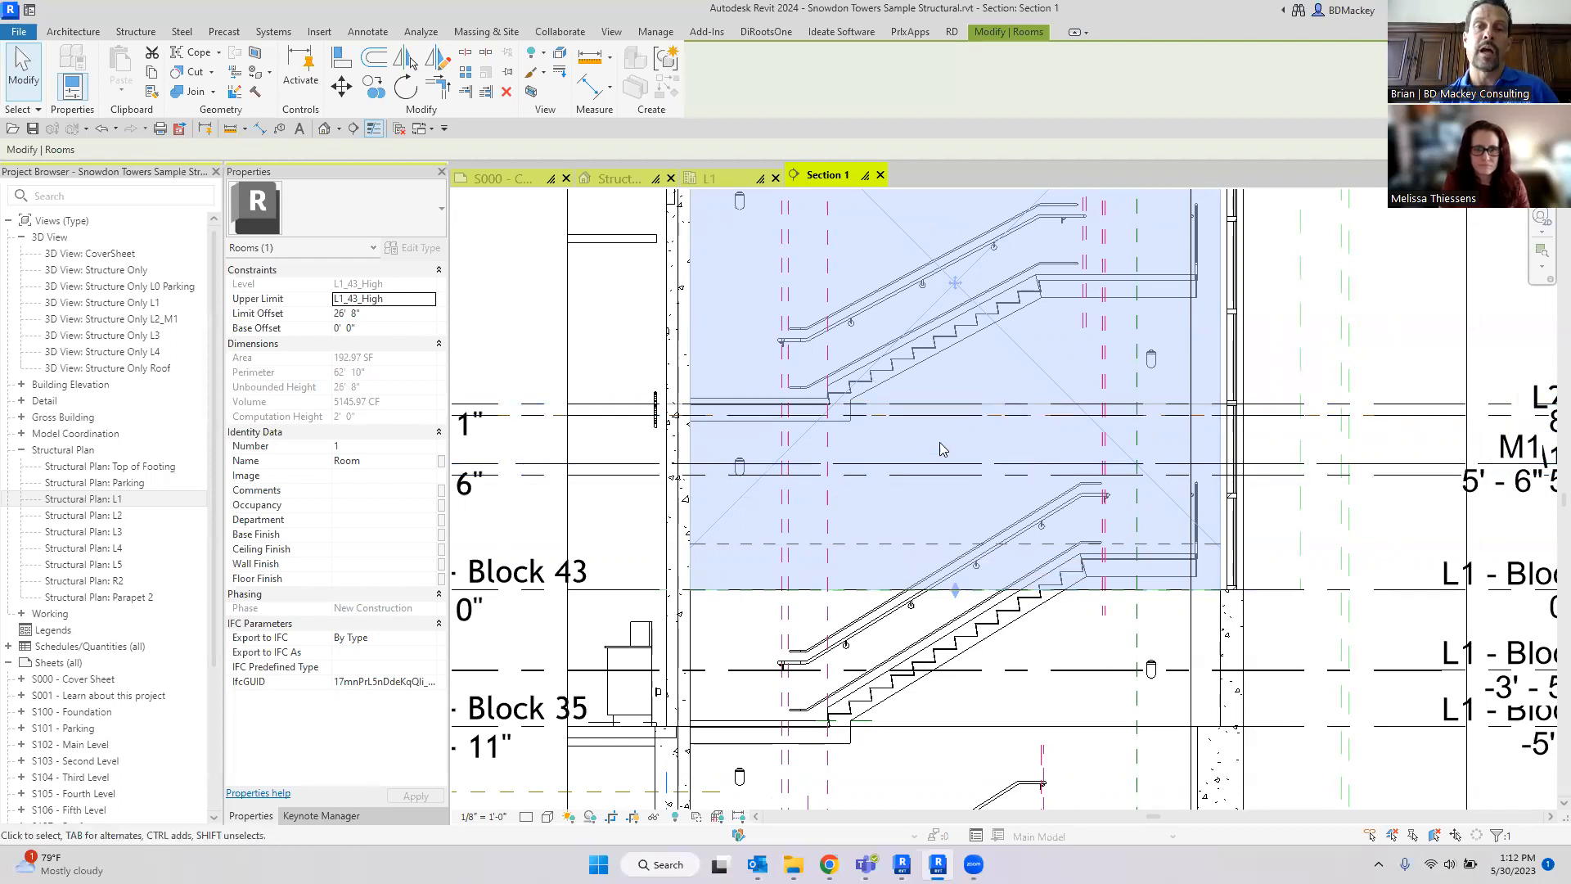
{"action": "scroll", "coordinate": [941, 449], "scroll_direction": "down", "scroll_amount": 1}
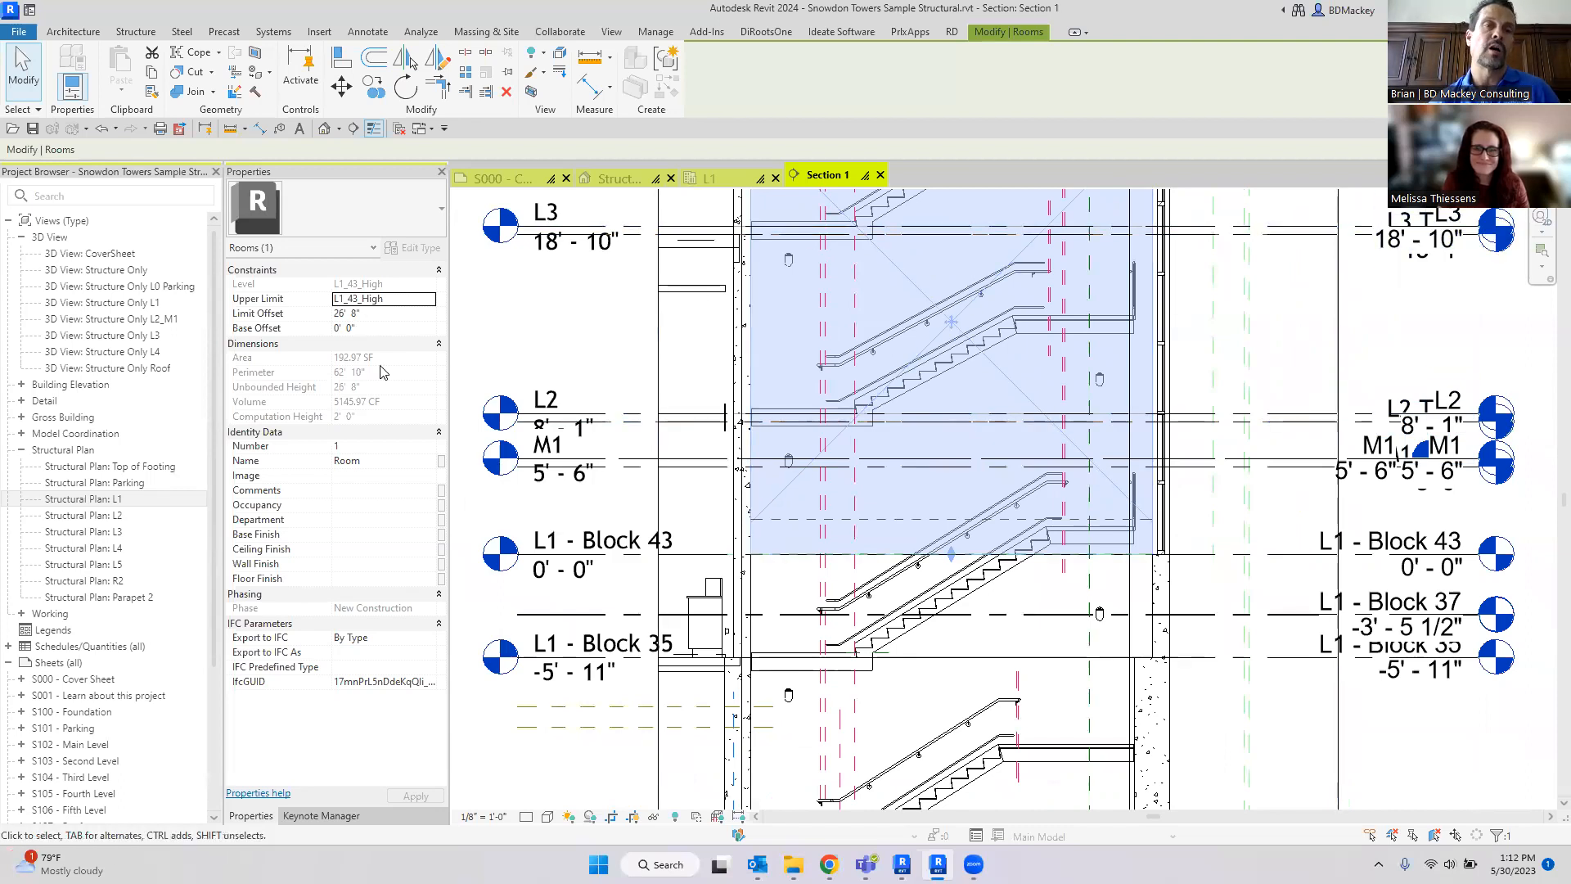
{"action": "left_click", "coordinate": [1291, 554]}
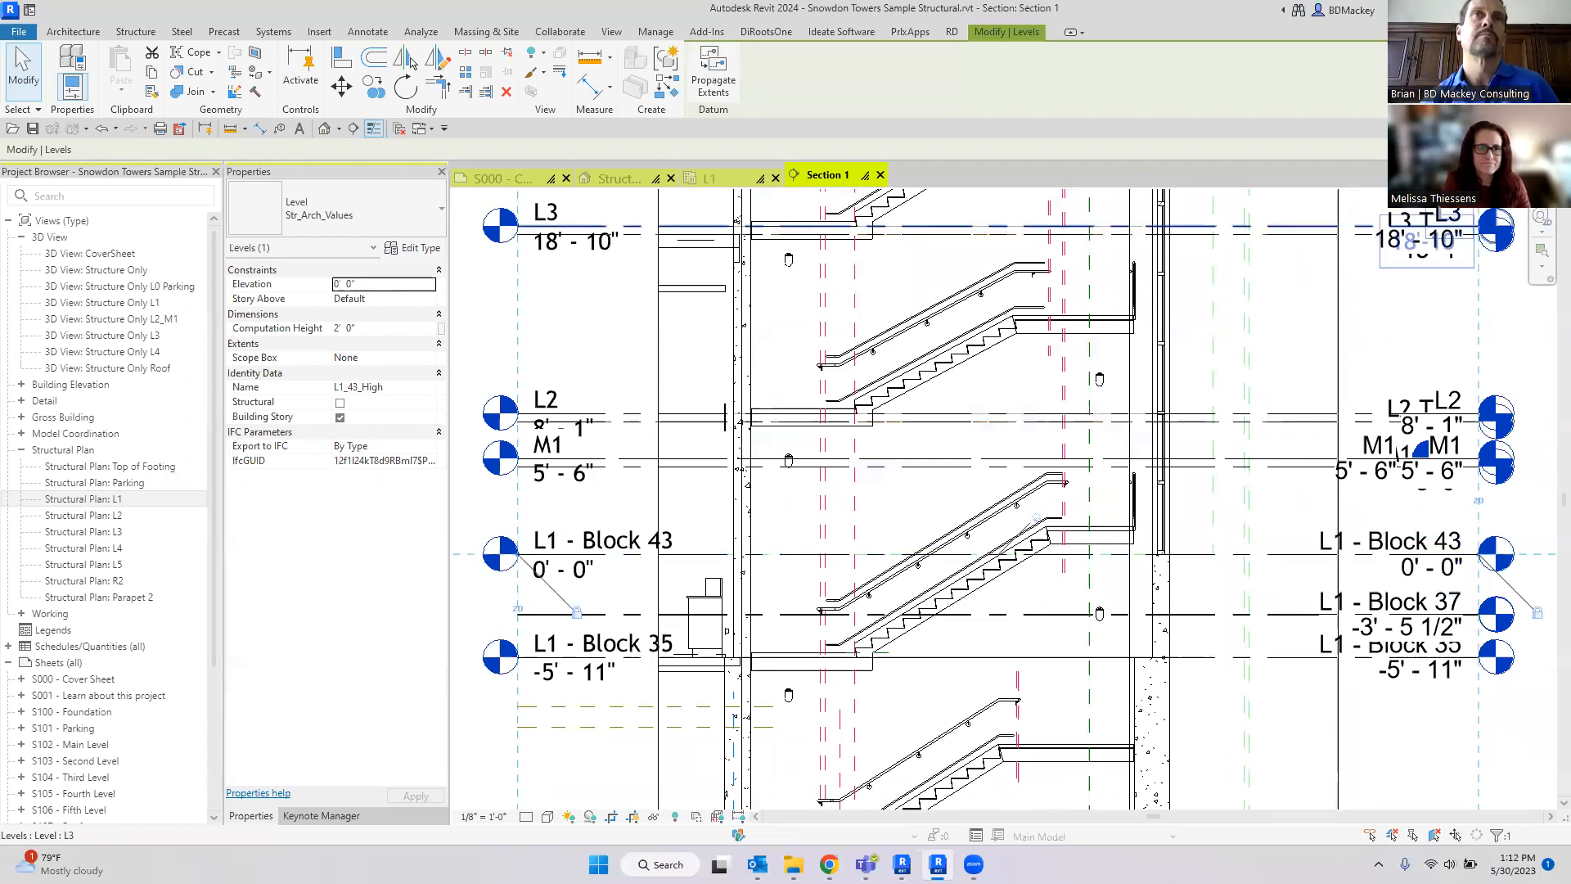
{"action": "scroll", "coordinate": [1375, 507], "scroll_direction": "down", "scroll_amount": 2}
{"action": "scroll", "coordinate": [1195, 605], "scroll_direction": "down", "scroll_amount": 2}
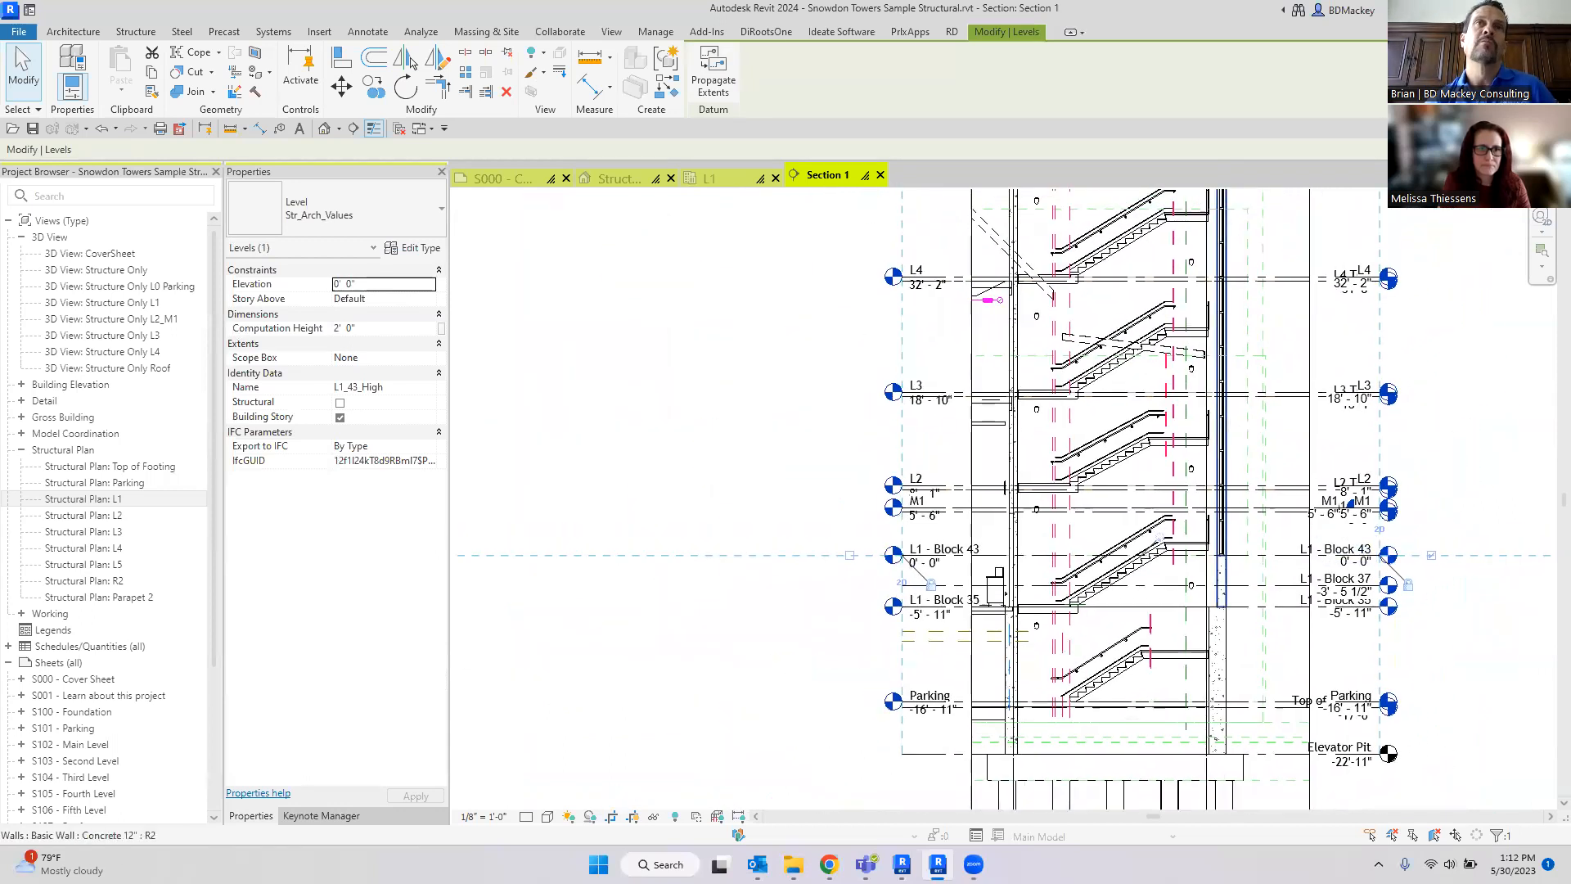
{"action": "left_click", "coordinate": [1446, 443]}
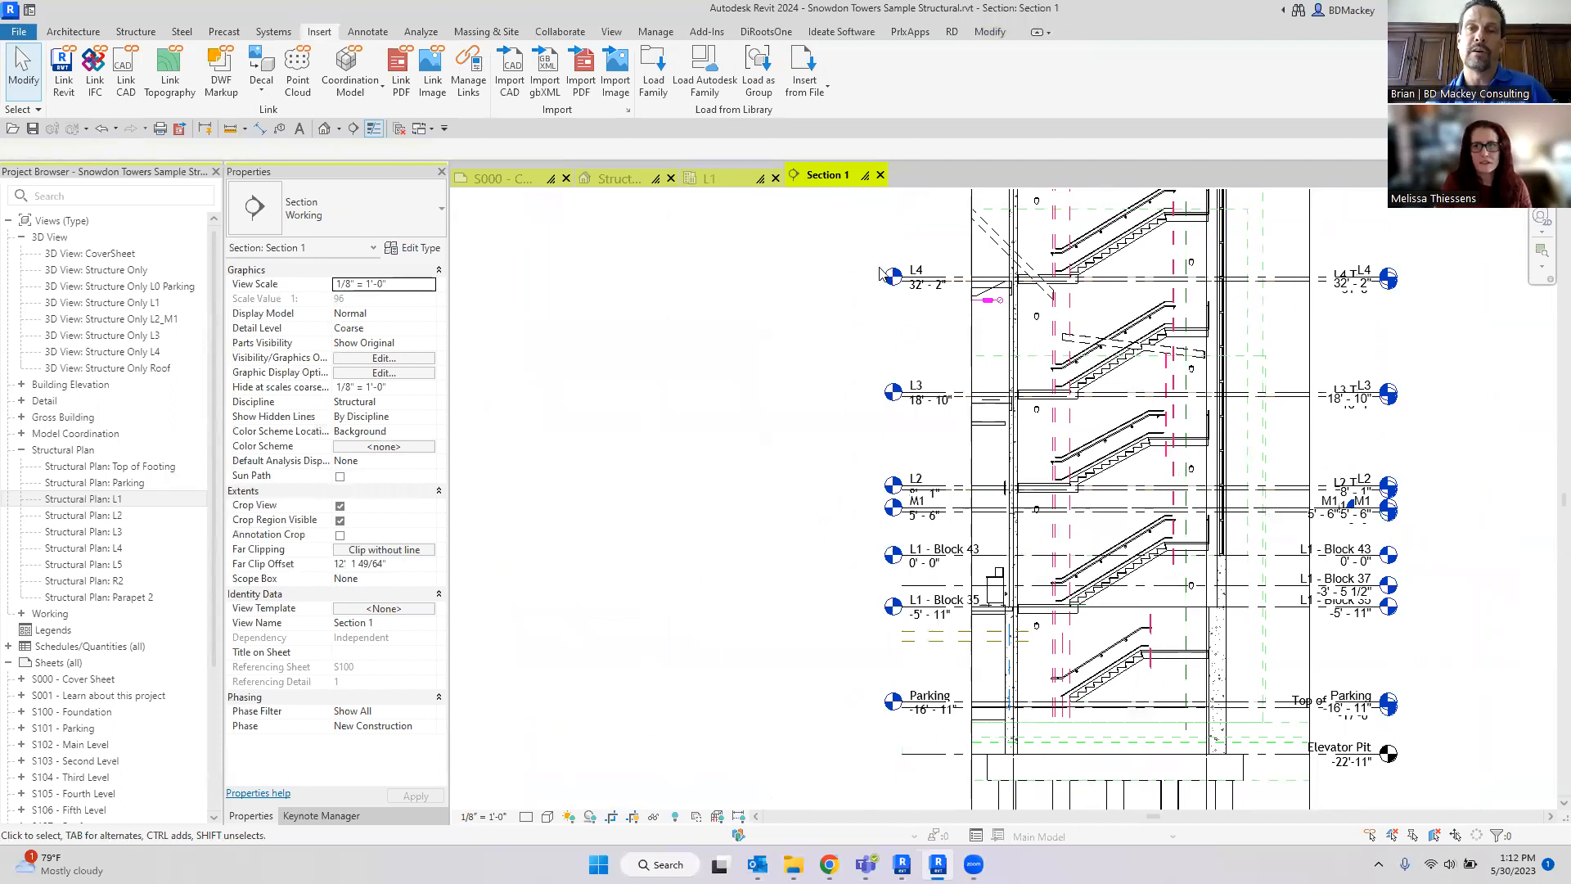
Step: Select level L4 TOS in Section 1 and examine its elevation and its Structural and Building Story settings
{"action": "scroll", "coordinate": [978, 555], "scroll_direction": "up", "scroll_amount": 5}
{"action": "scroll", "coordinate": [978, 554], "scroll_direction": "up", "scroll_amount": 1}
{"action": "middle_click_drag", "start_coordinate": [1002, 591], "coordinate": [196, 455]}
{"action": "scroll", "coordinate": [1153, 513], "scroll_direction": "down", "scroll_amount": 3}
{"action": "middle_click_drag", "start_coordinate": [1153, 513], "coordinate": [680, 463]}
{"action": "scroll", "coordinate": [1264, 489], "scroll_direction": "down", "scroll_amount": 1}
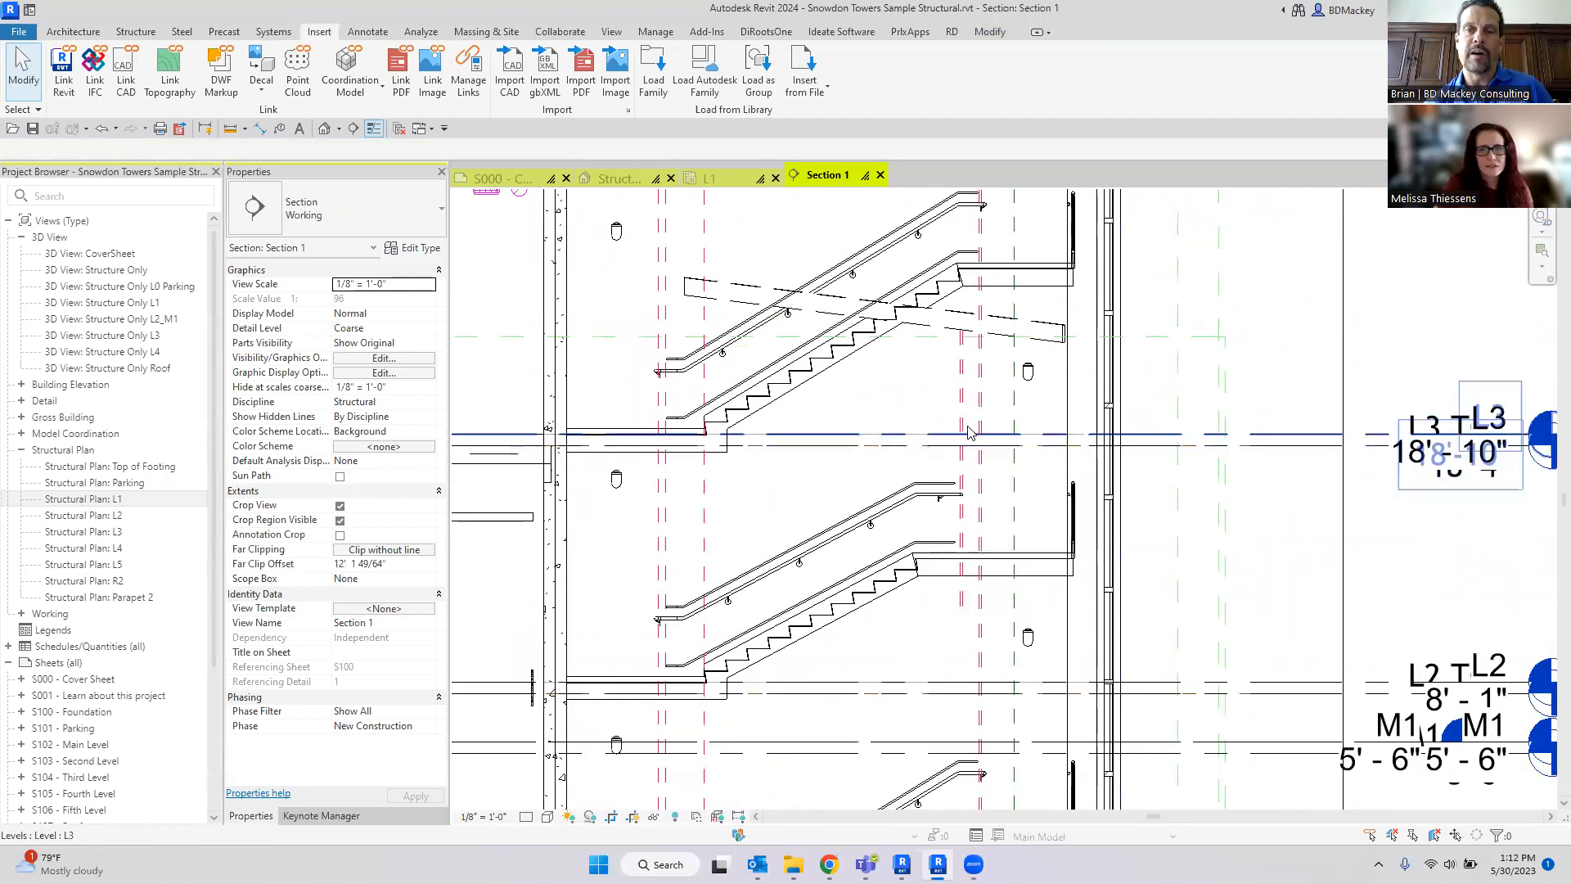
{"action": "scroll", "coordinate": [1136, 538], "scroll_direction": "down", "scroll_amount": 3}
{"action": "middle_click_drag", "start_coordinate": [1113, 462], "coordinate": [1112, 569]}
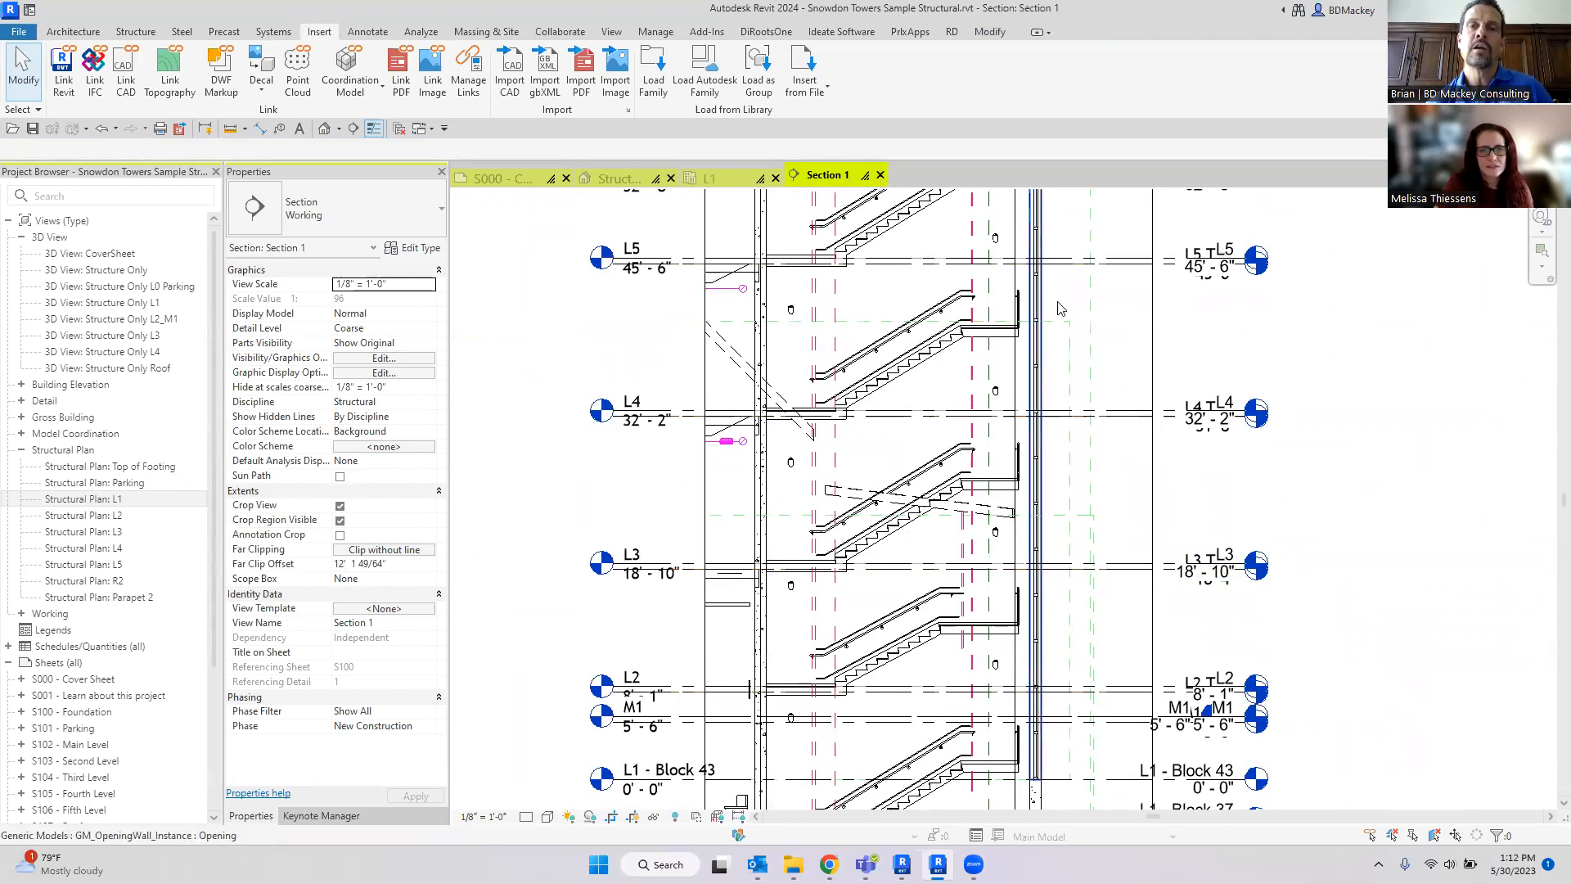
{"action": "scroll", "coordinate": [1140, 434], "scroll_direction": "up", "scroll_amount": 2}
{"action": "left_click", "coordinate": [1122, 401]}
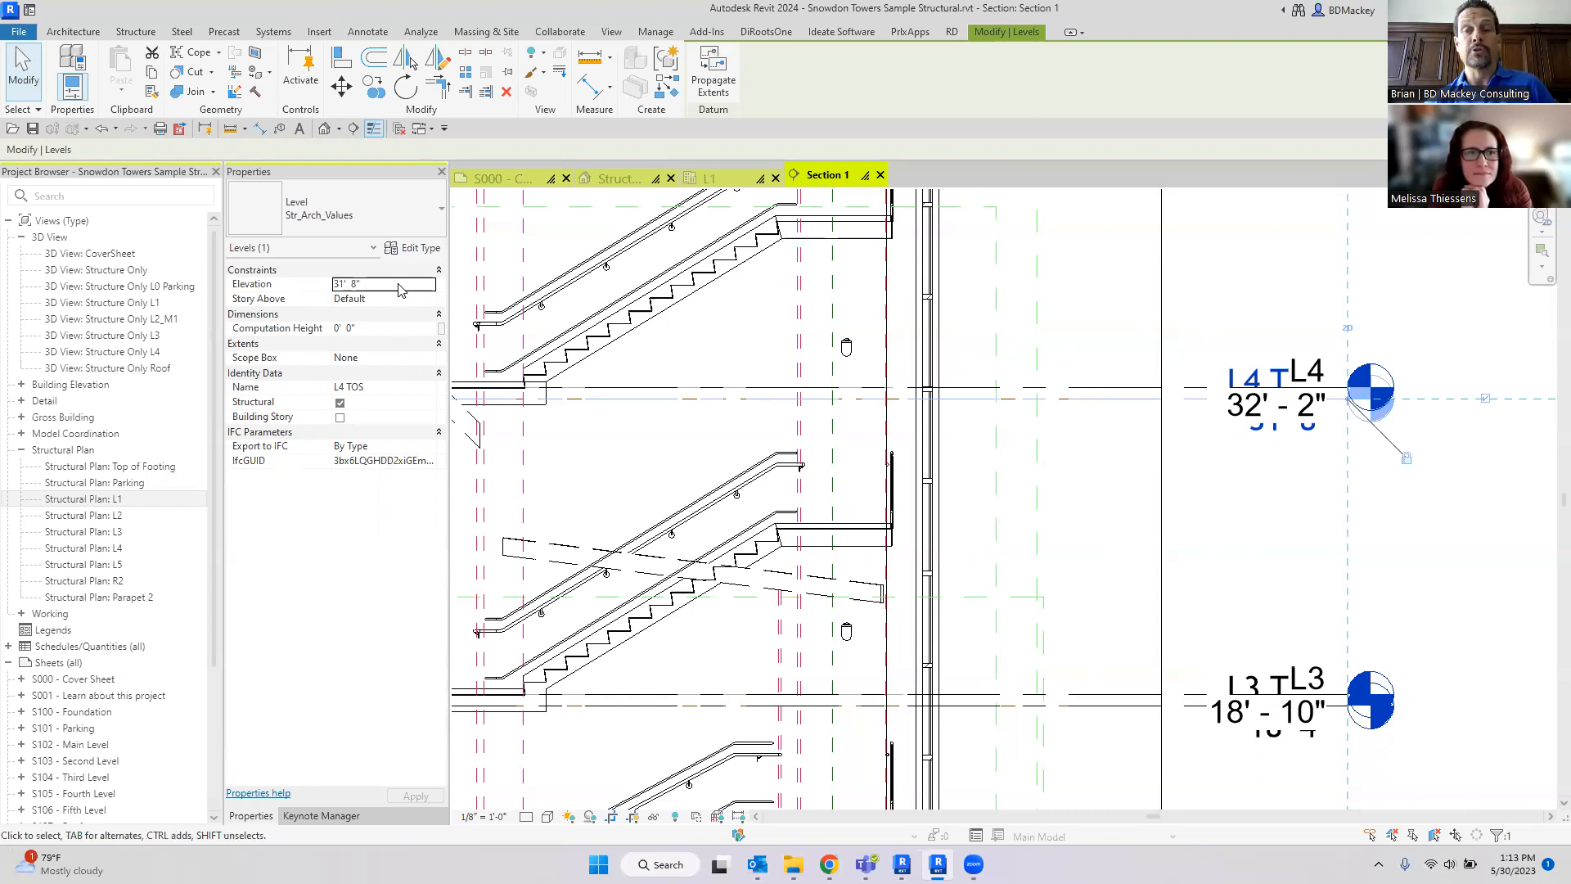
{"action": "scroll", "coordinate": [1081, 393], "scroll_direction": "down", "scroll_amount": 3}
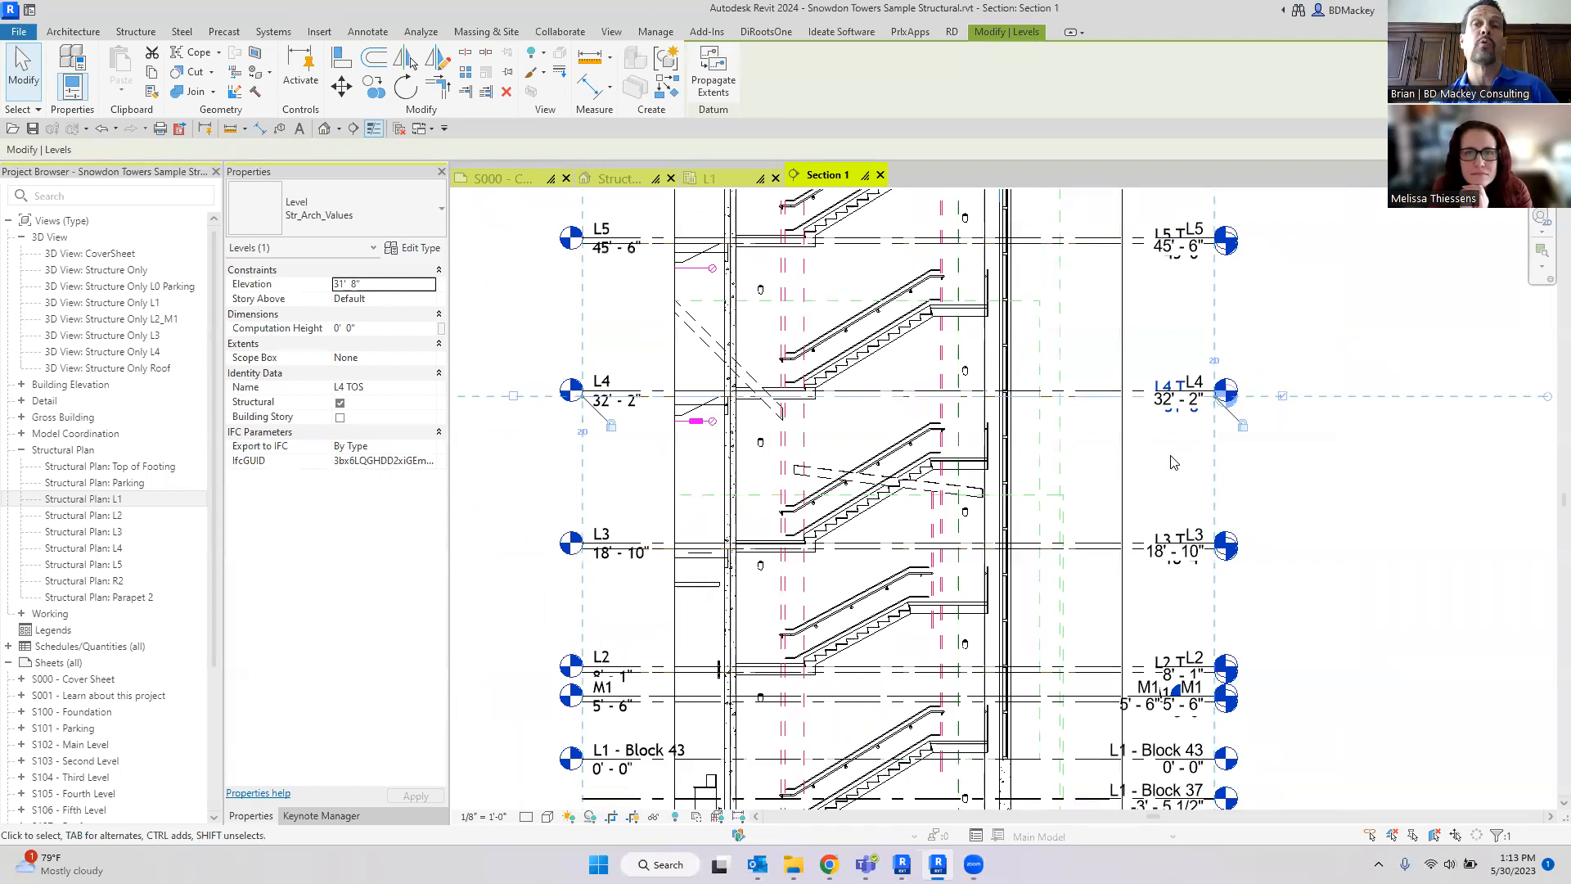
{"action": "left_click", "coordinate": [1298, 366]}
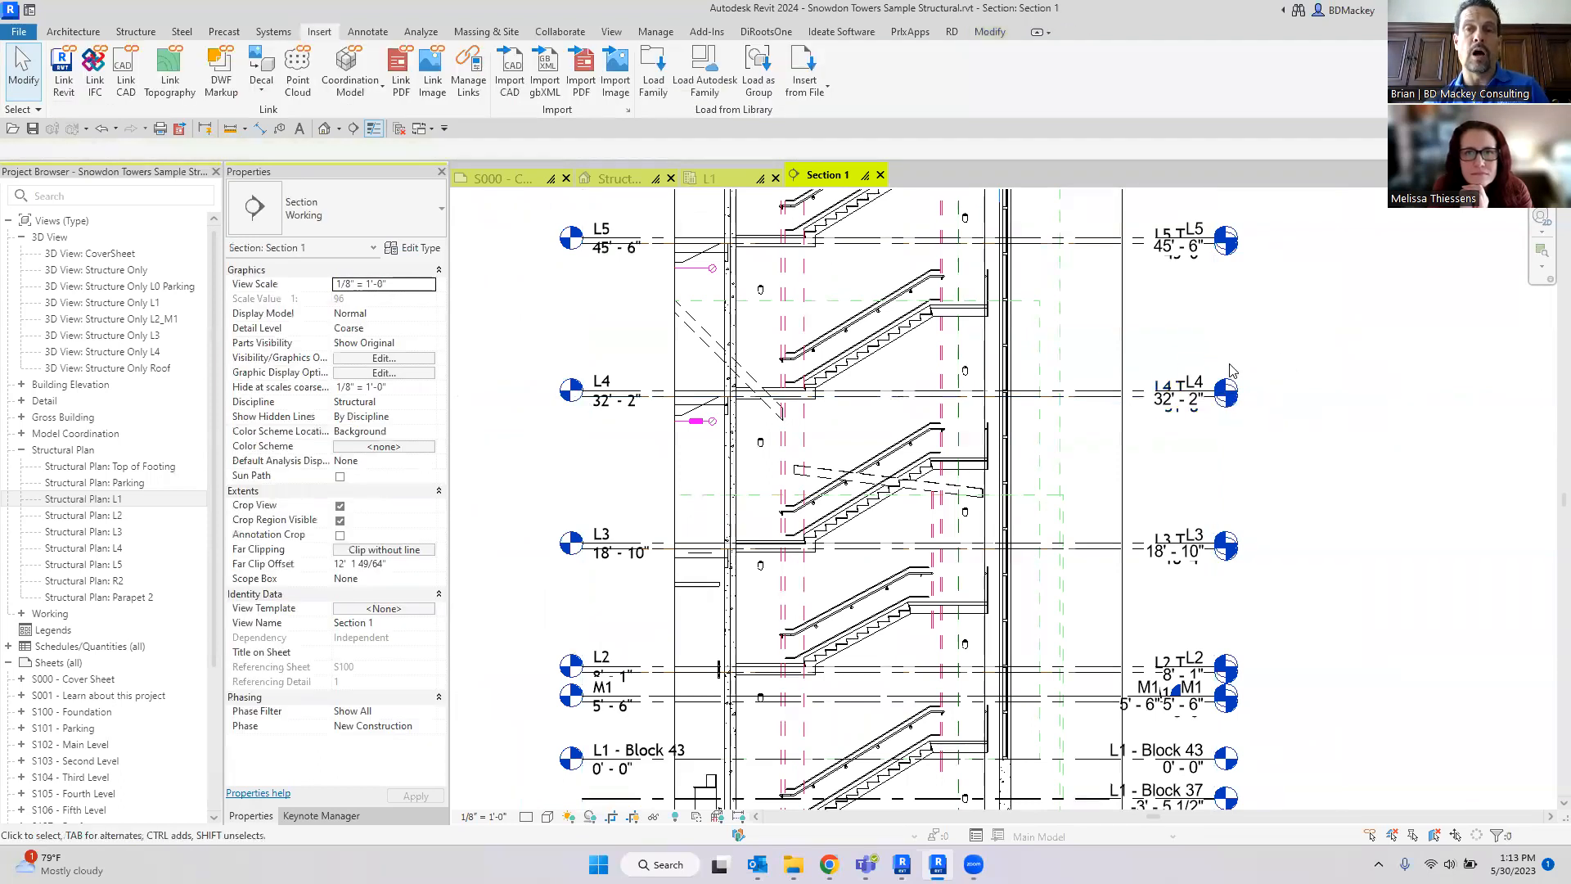
Step: Reselect level L4 TOS and review how it sits among the other levels over the tower's full height
{"action": "left_click", "coordinate": [1100, 392]}
{"action": "left_click", "coordinate": [1138, 326]}
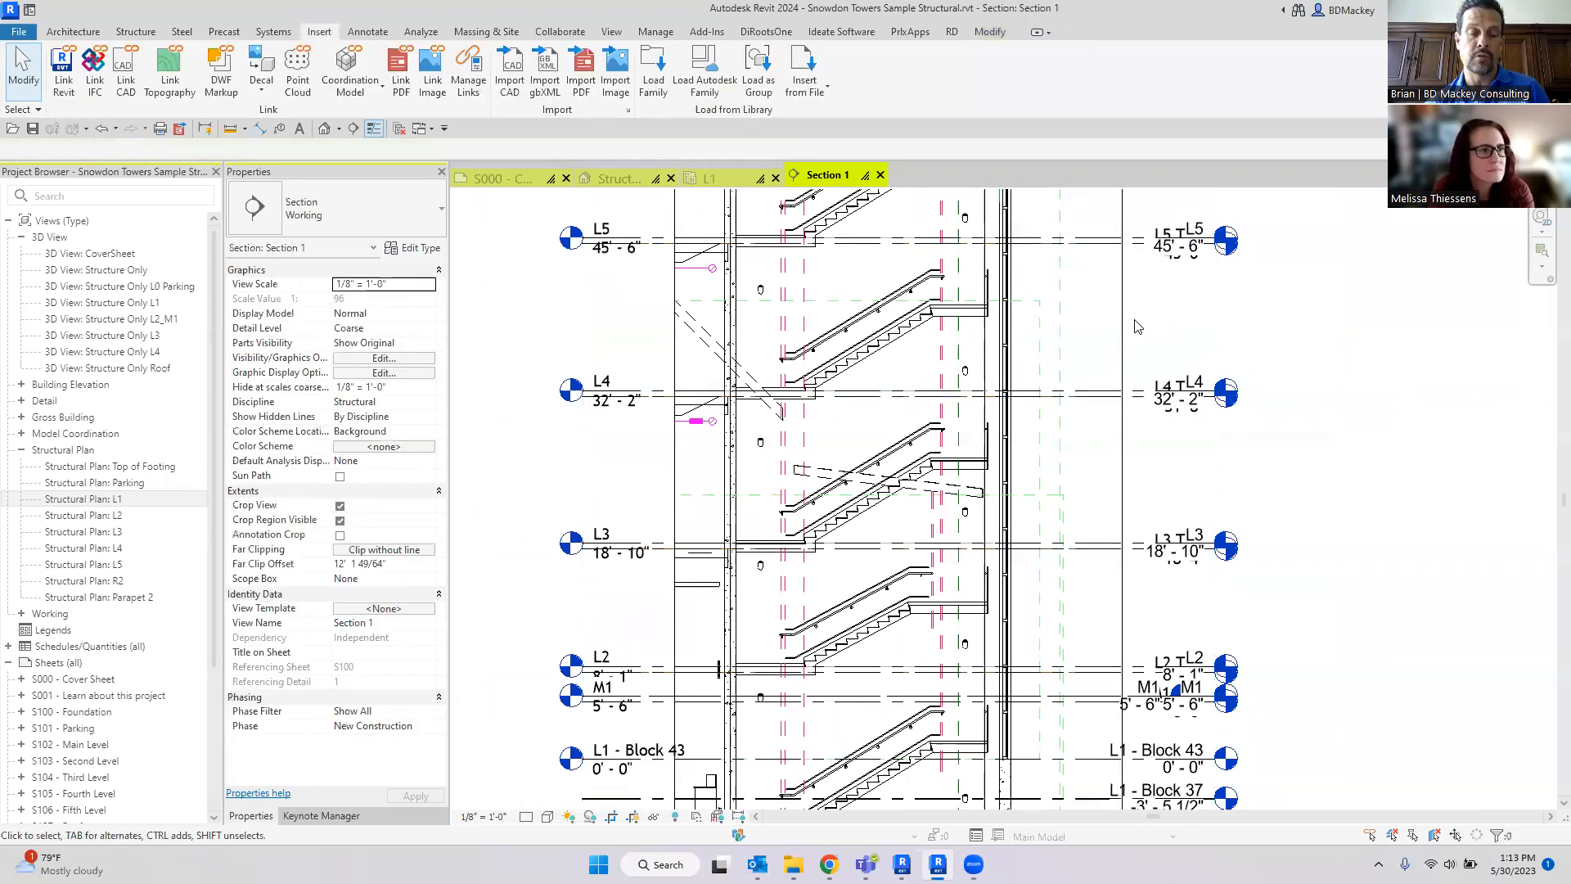
{"action": "scroll", "coordinate": [1098, 368], "scroll_direction": "up", "scroll_amount": 2}
{"action": "left_click", "coordinate": [1088, 385]}
{"action": "scroll", "coordinate": [1082, 274], "scroll_direction": "down", "scroll_amount": 2}
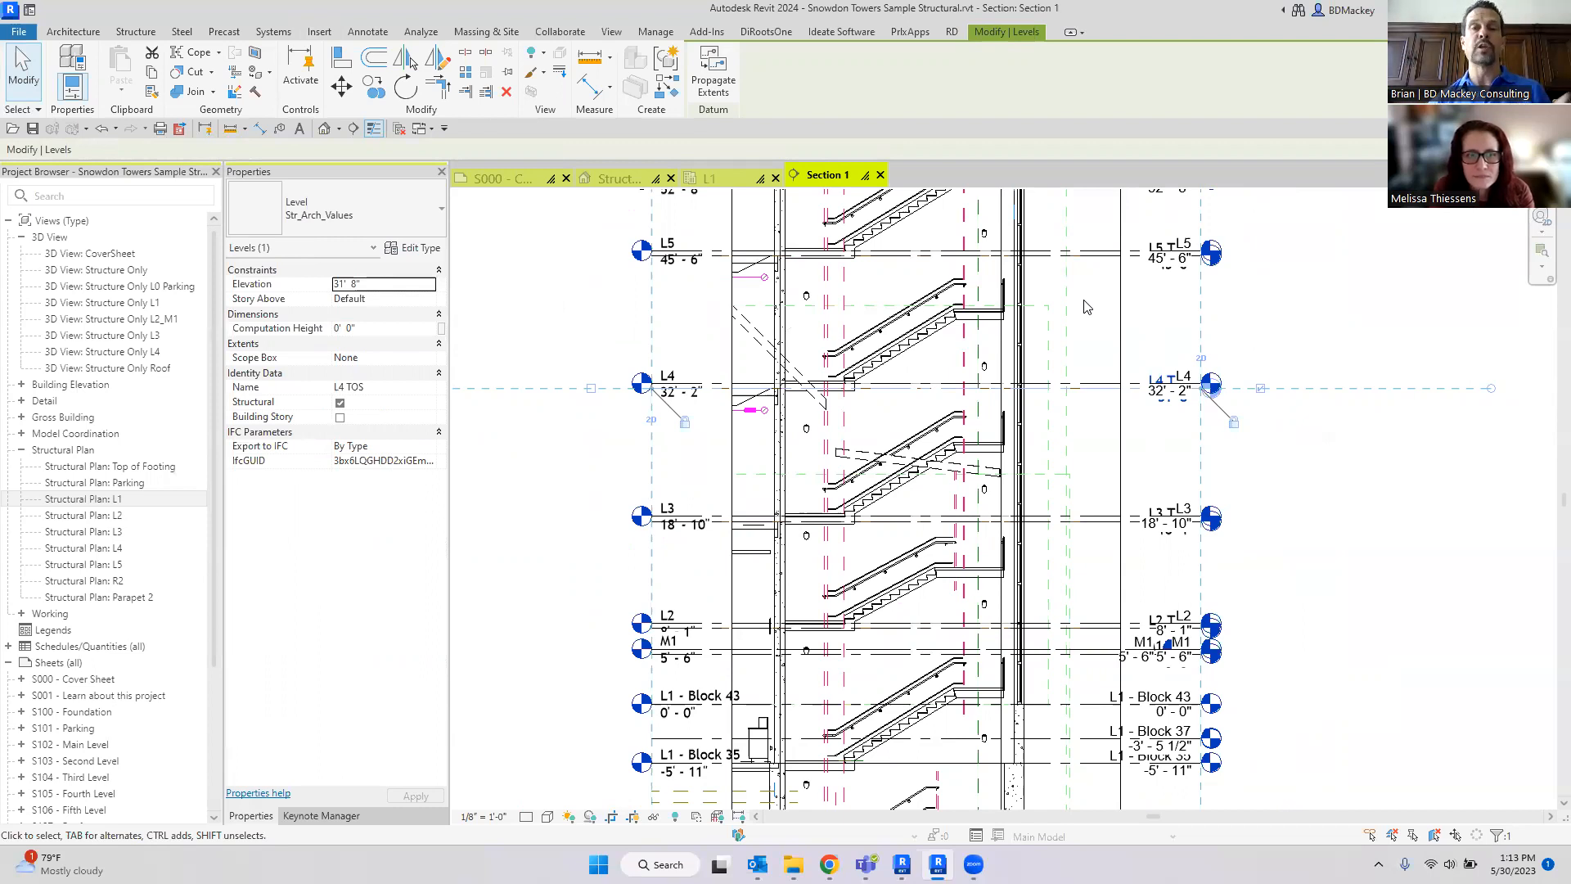
{"action": "scroll", "coordinate": [1056, 400], "scroll_direction": "down", "scroll_amount": 2}
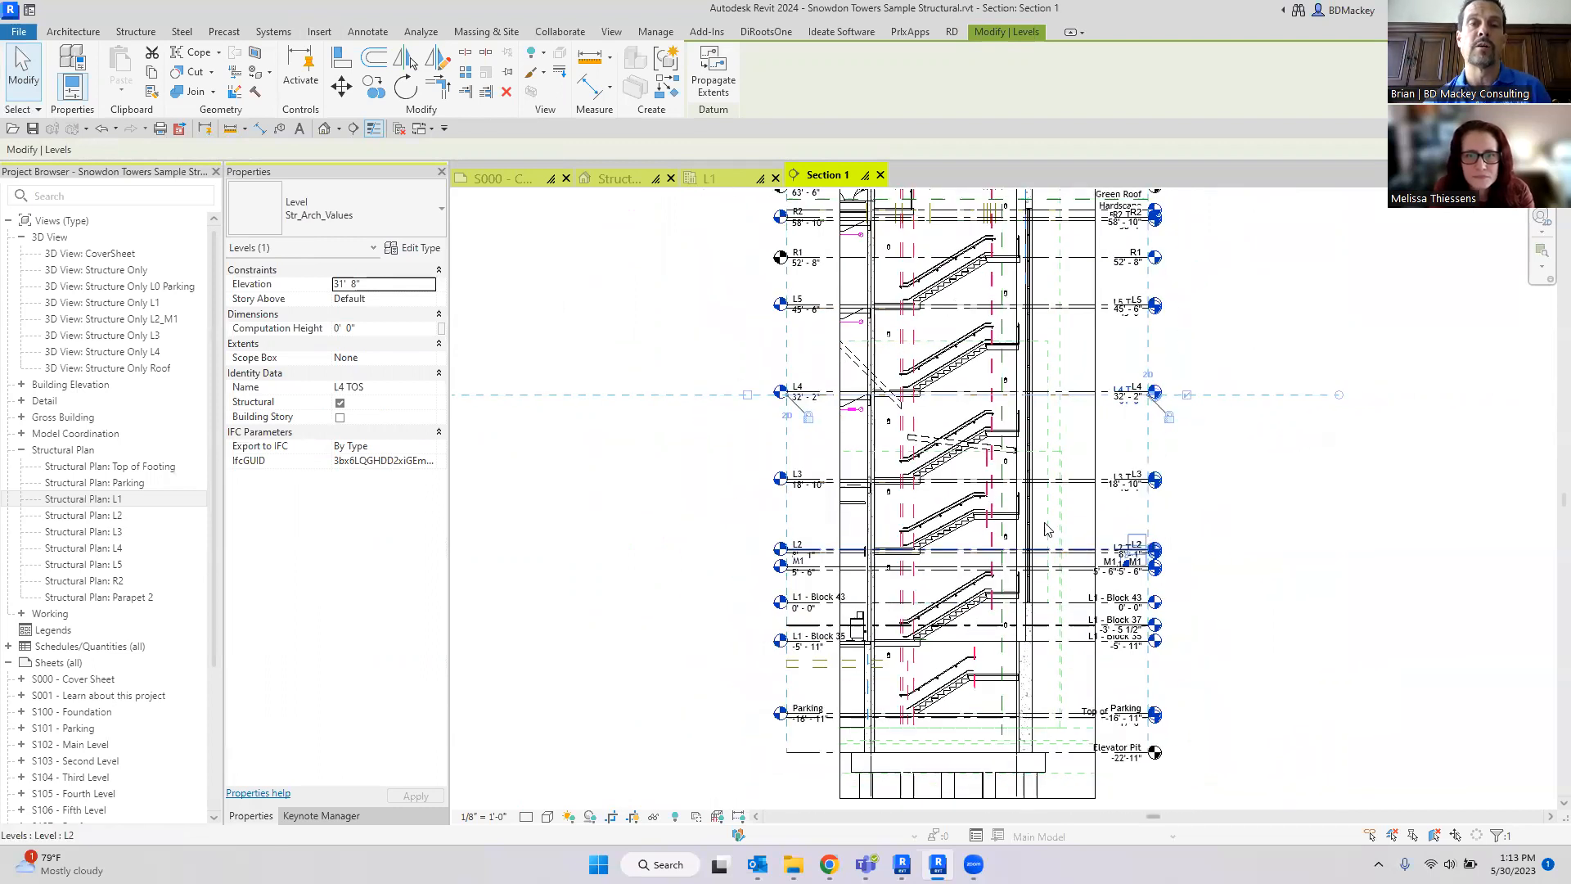
{"action": "left_click", "coordinate": [597, 366]}
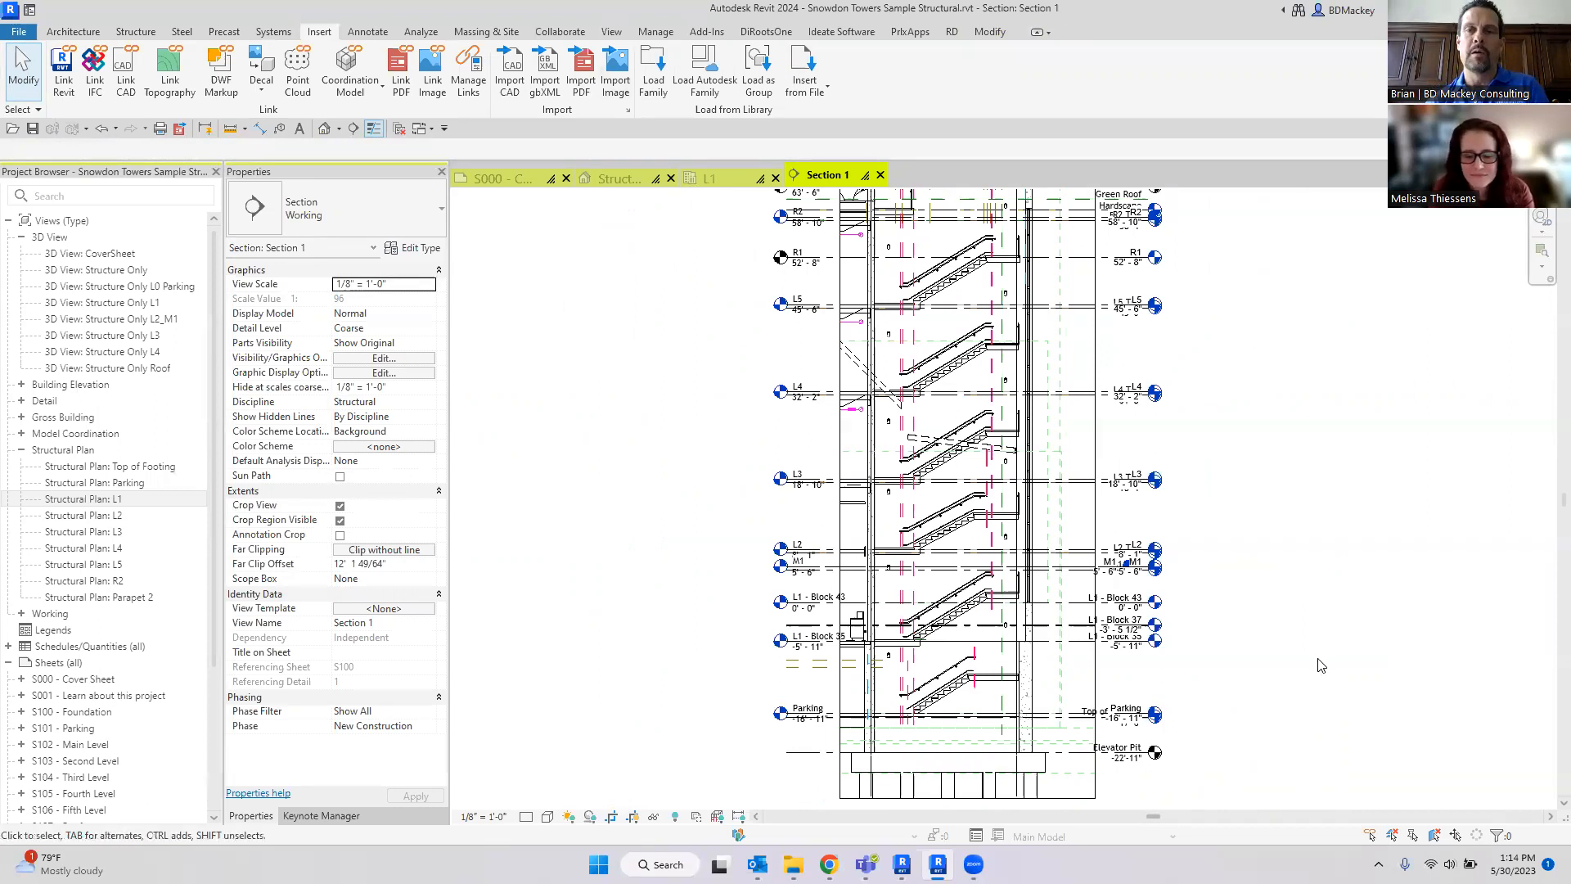
Step: Close Section 1 and select level M1 TOS in the Structure Only 3D view
{"action": "left_click", "coordinate": [881, 175]}
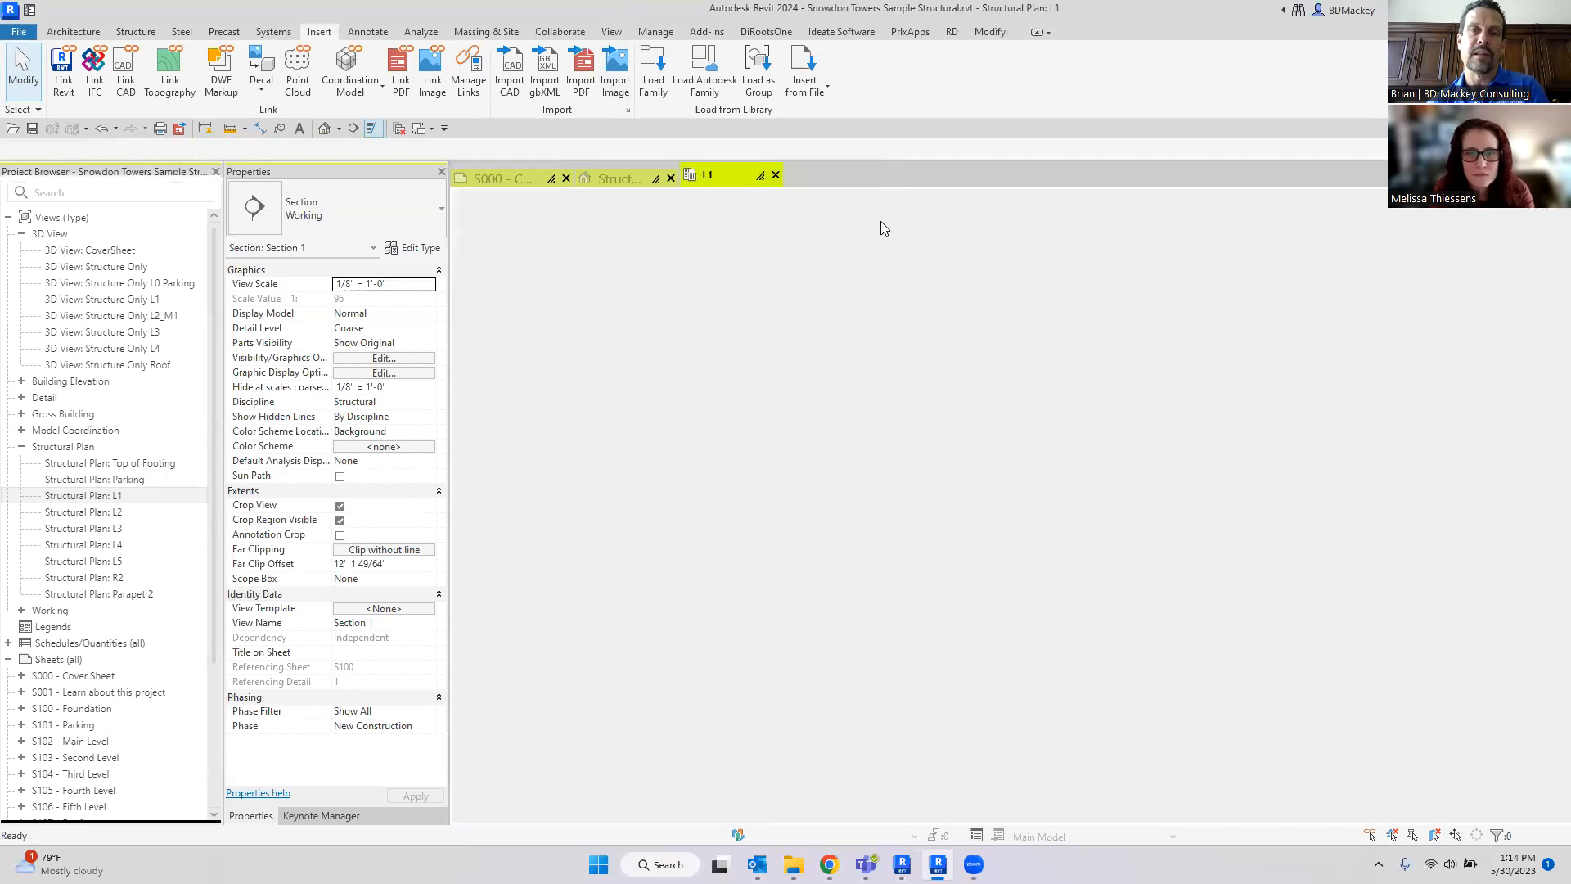
{"action": "scroll", "coordinate": [798, 451], "scroll_direction": "down", "scroll_amount": 3}
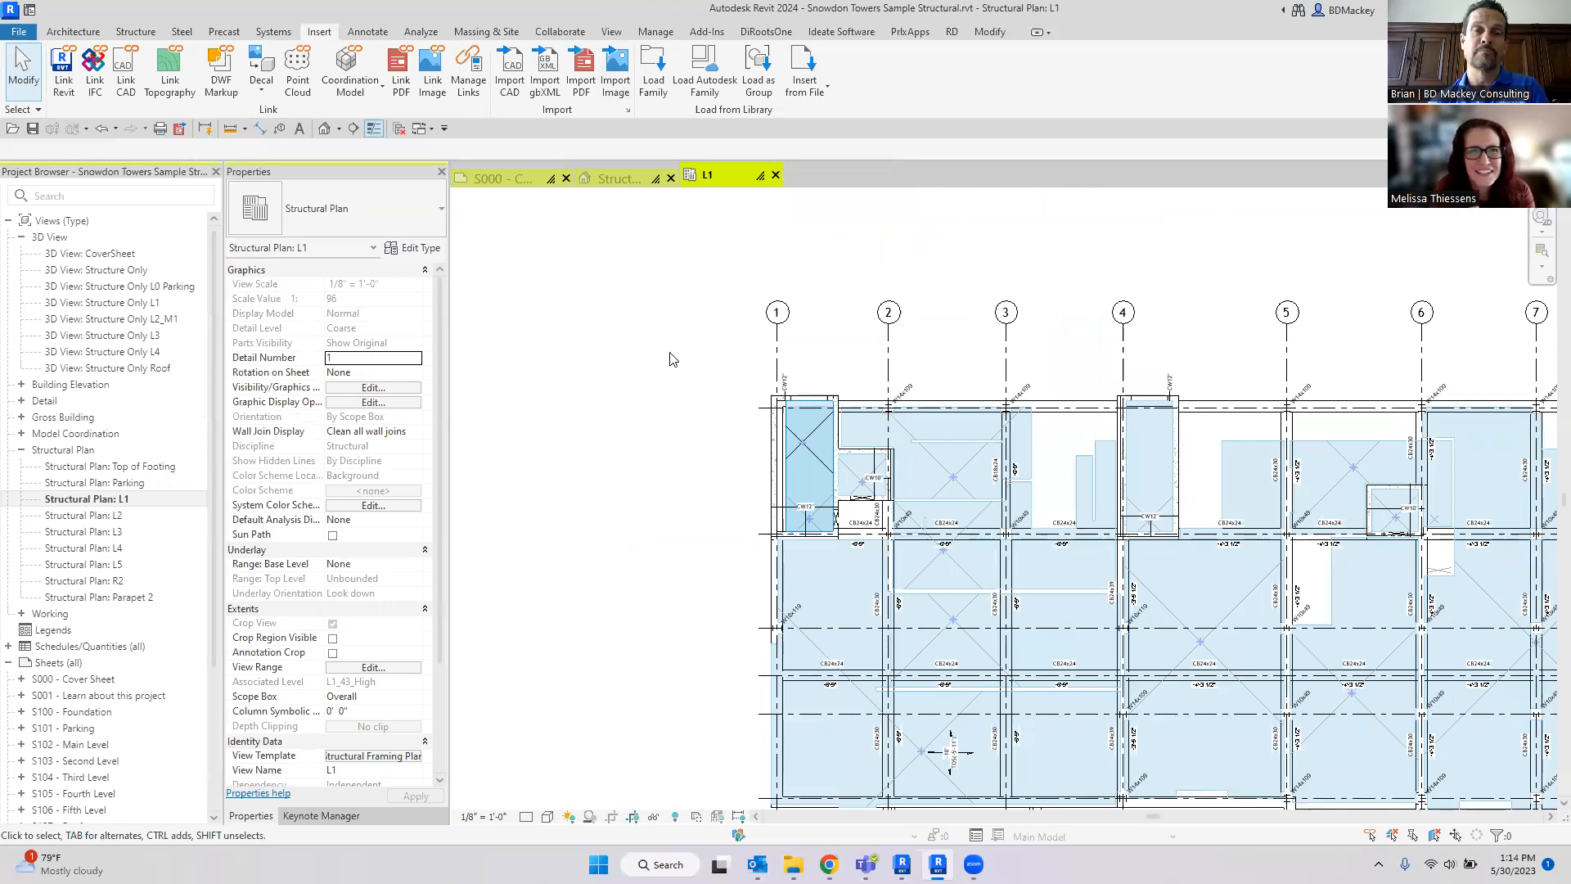
{"action": "left_click", "coordinate": [618, 178]}
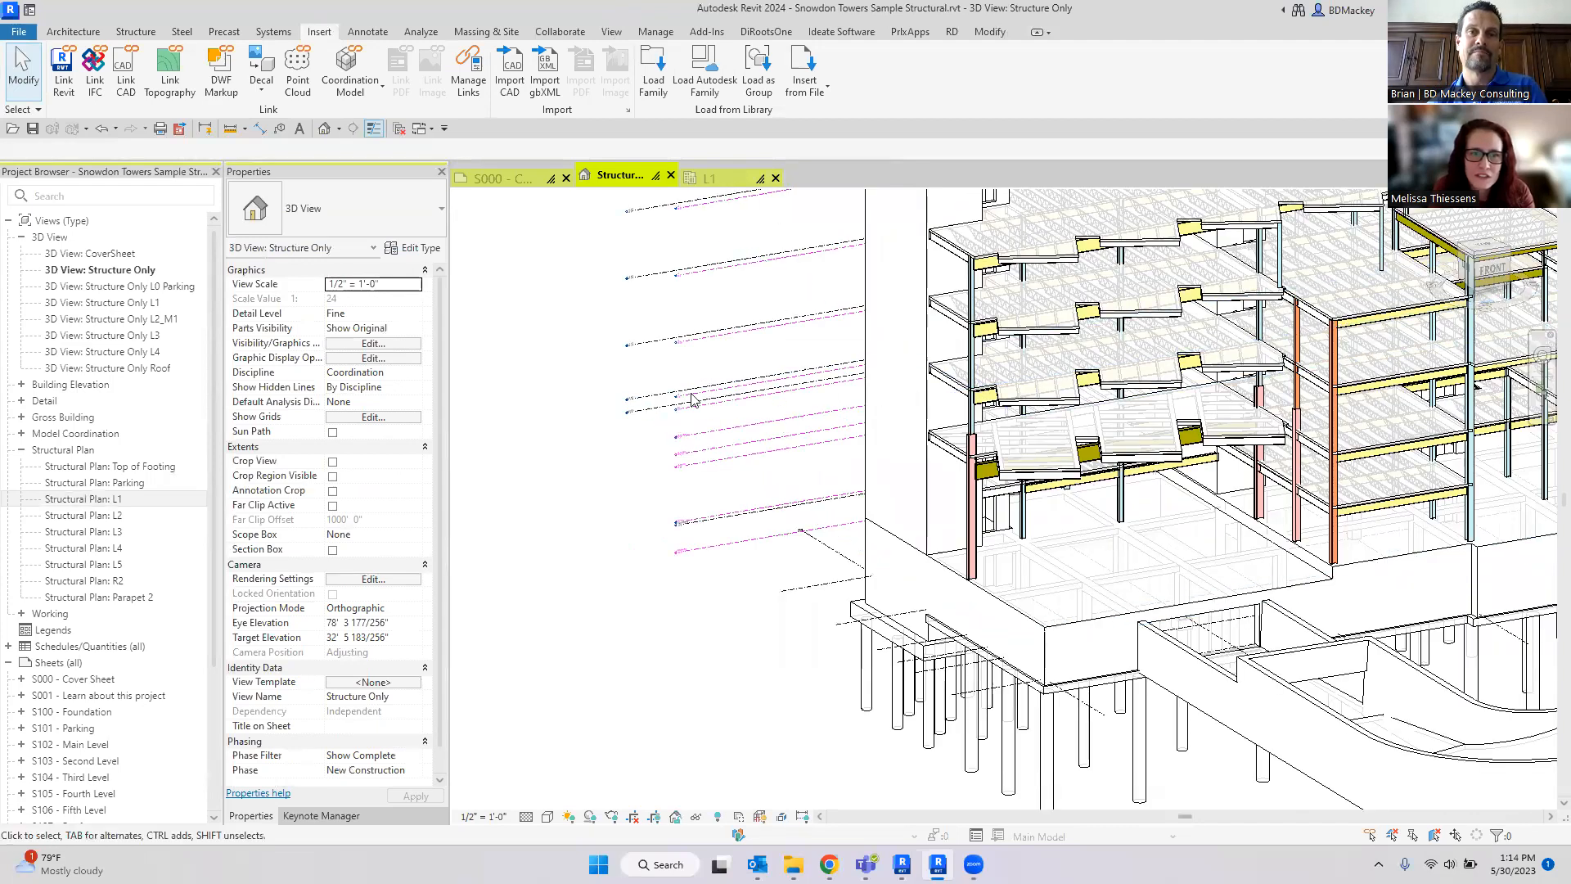
{"action": "scroll", "coordinate": [654, 389], "scroll_direction": "up", "scroll_amount": 3}
{"action": "left_click", "coordinate": [641, 386]}
{"action": "scroll", "coordinate": [526, 393], "scroll_direction": "up", "scroll_amount": 1}
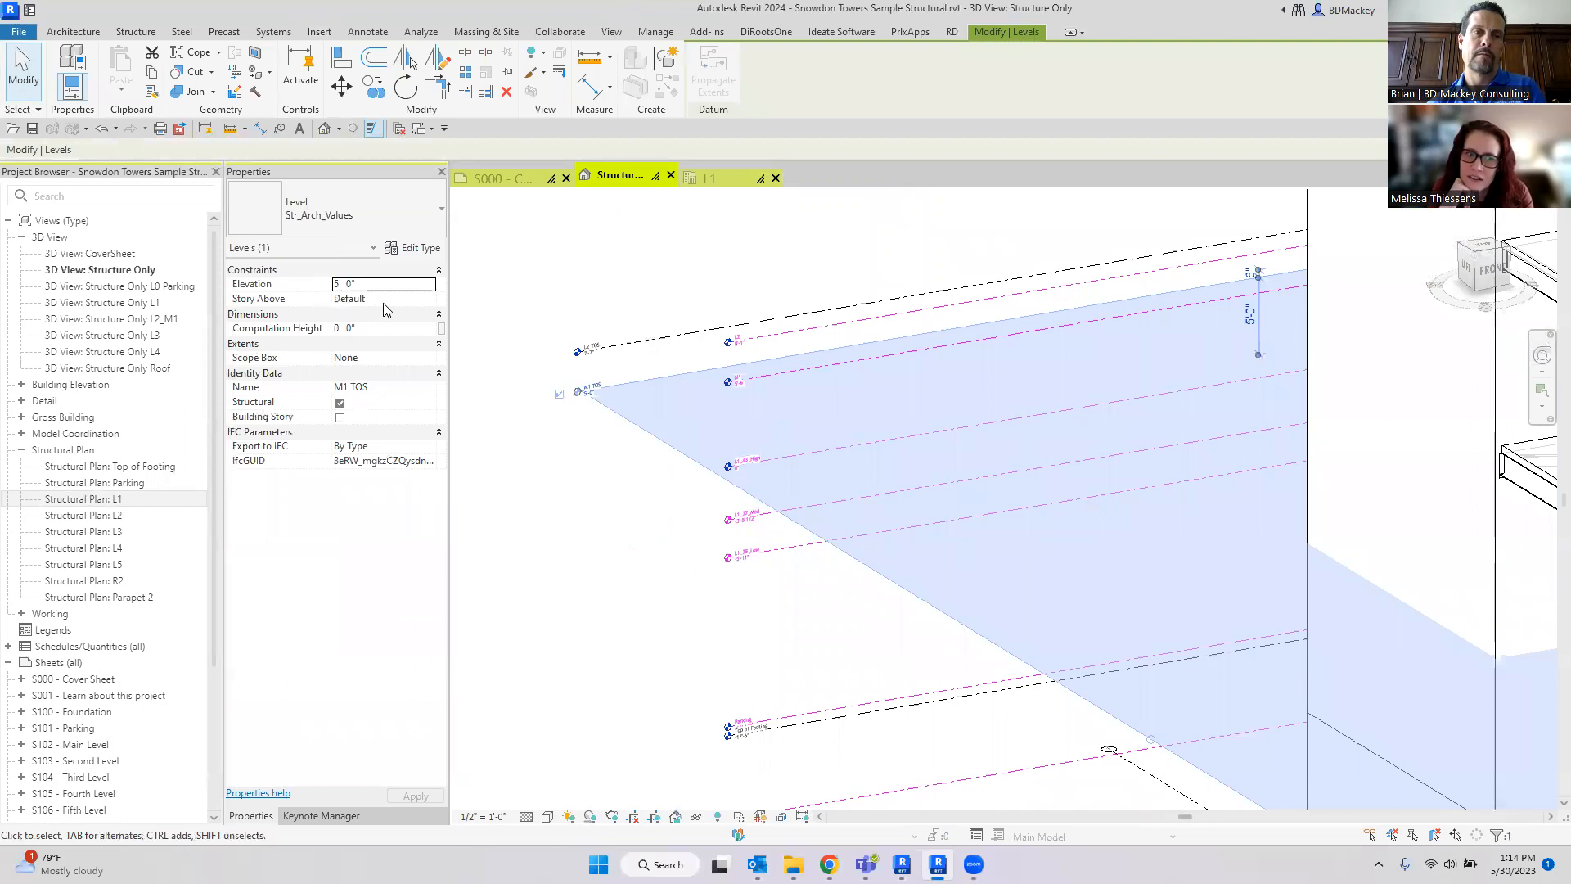
Step: Review the levels offered as Story Above for level M1 TOS, leaving the setting at Default
{"action": "left_click", "coordinate": [431, 302]}
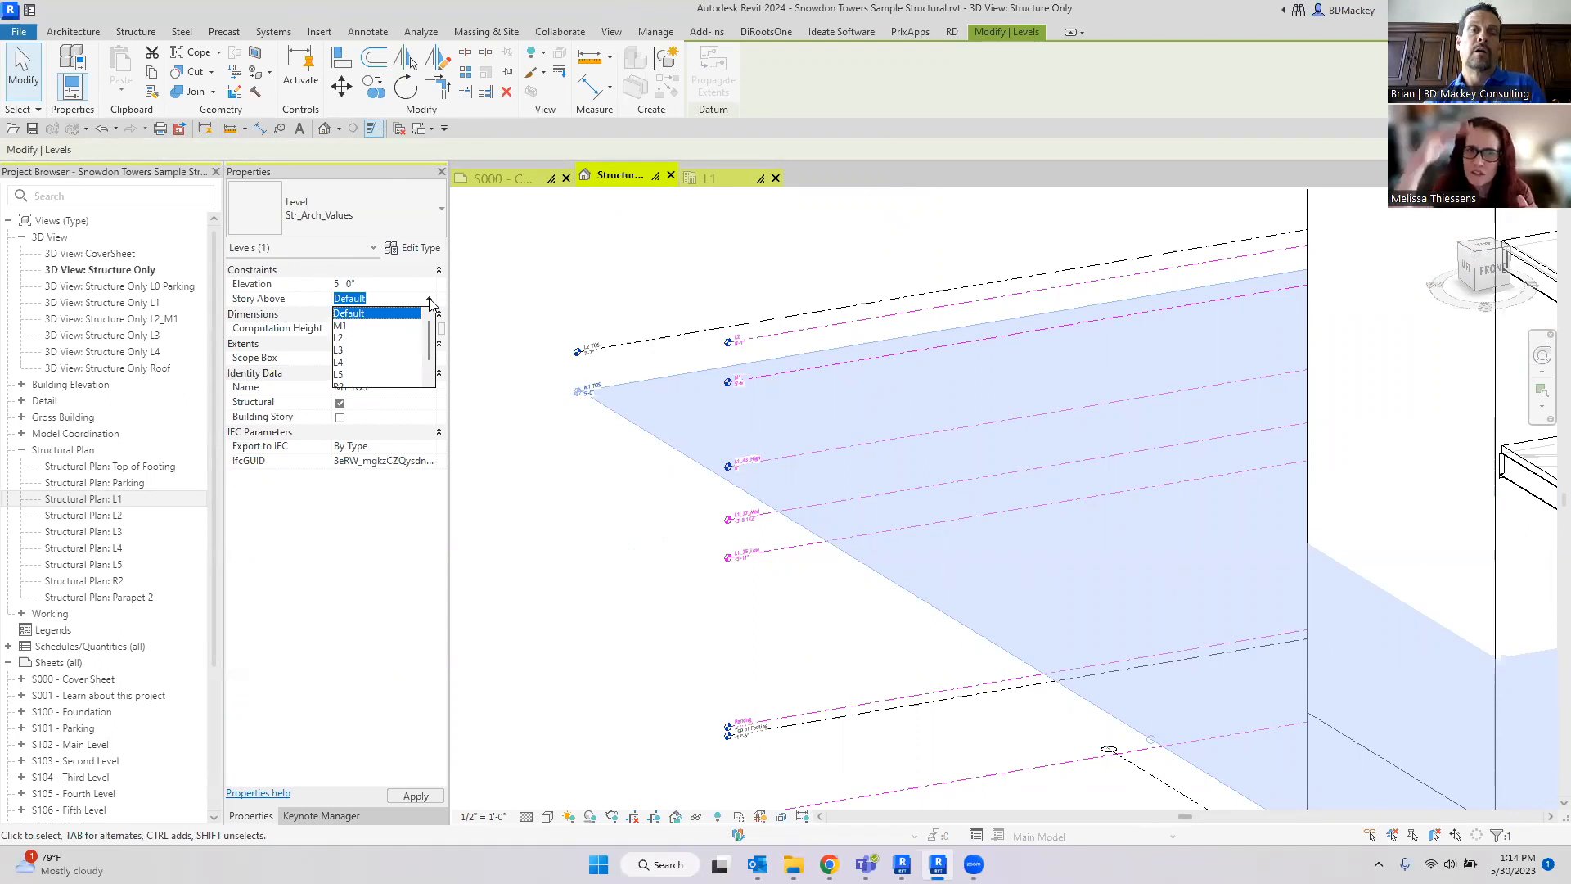
{"action": "scroll", "coordinate": [376, 344], "scroll_direction": "down", "scroll_amount": 1}
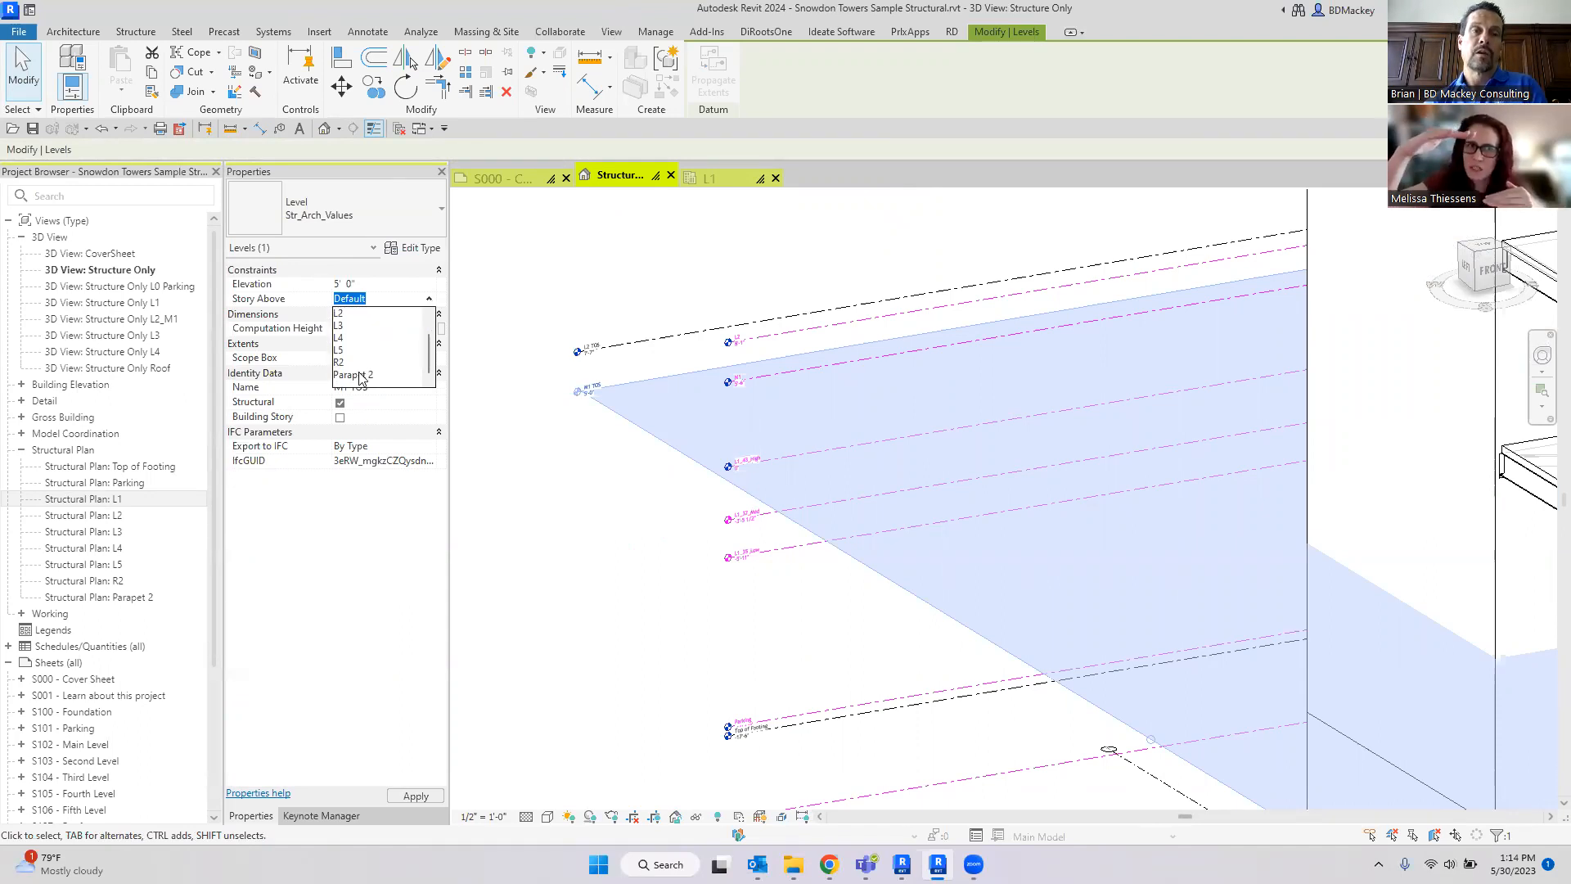
{"action": "scroll", "coordinate": [354, 345], "scroll_direction": "up", "scroll_amount": 1}
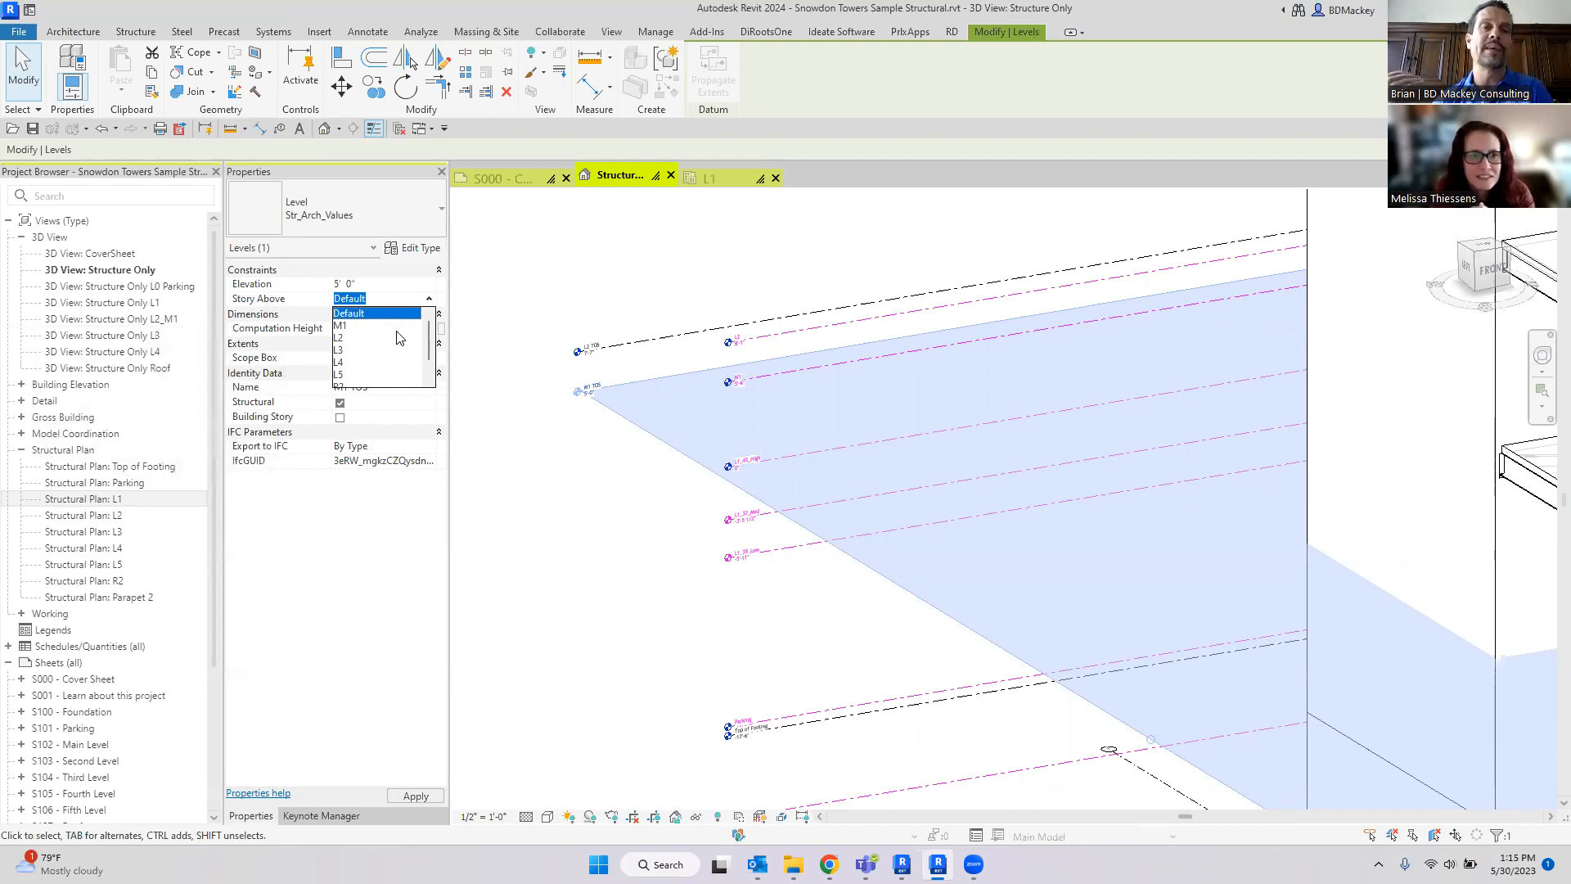
{"action": "left_click", "coordinate": [619, 524]}
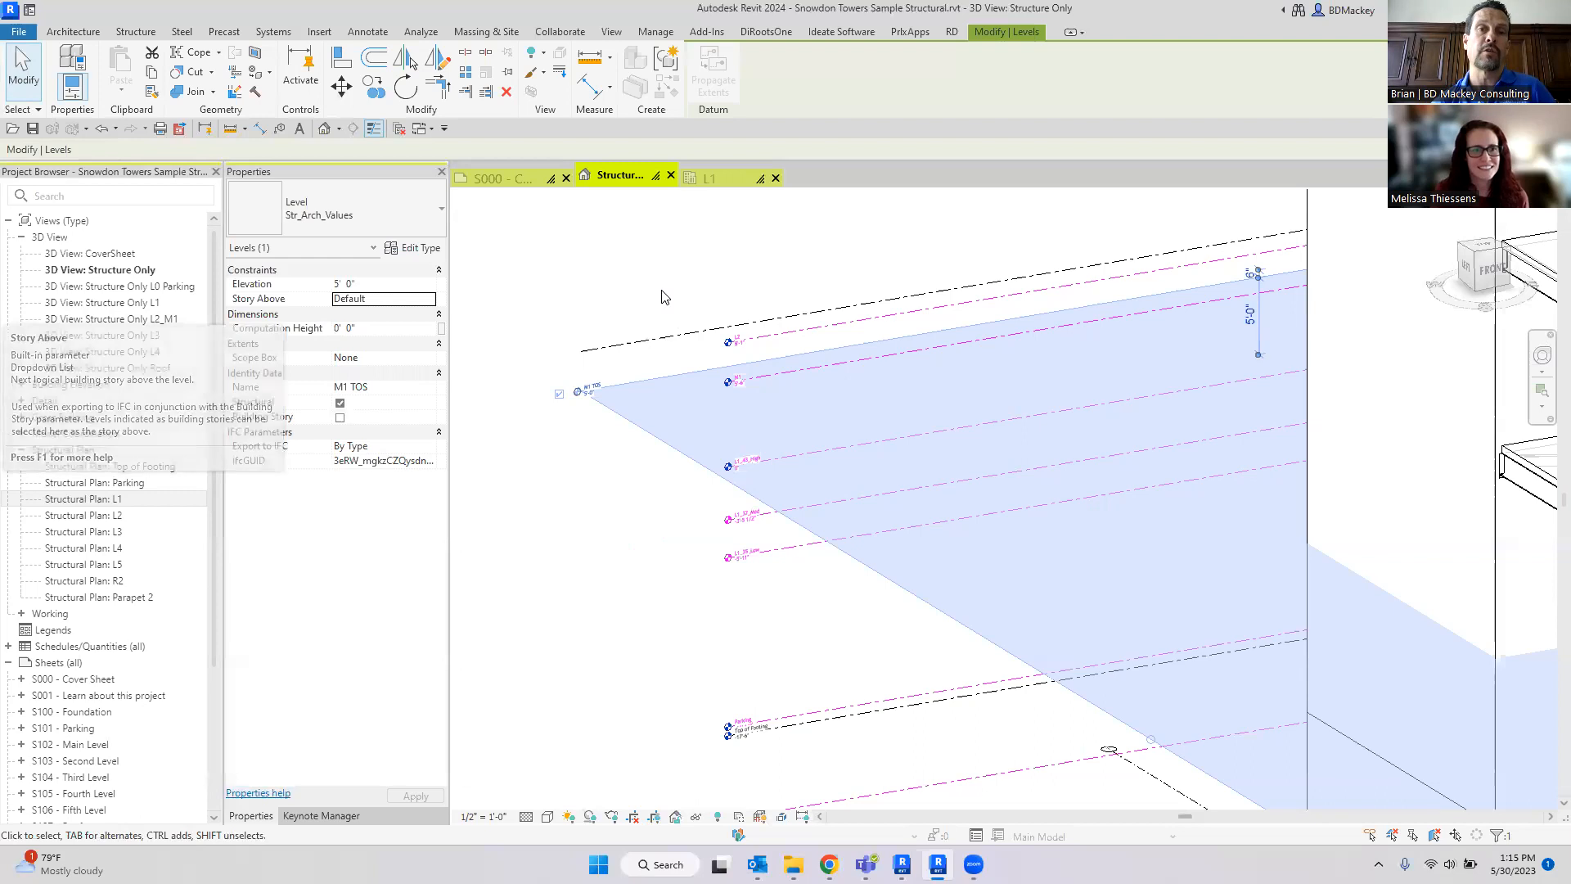
{"action": "left_click", "coordinate": [671, 321]}
Step: Start a structural wall of type Concrete 24" on the L1 structural plan
{"action": "left_click", "coordinate": [709, 175]}
{"action": "scroll", "coordinate": [684, 419], "scroll_direction": "down", "scroll_amount": 1}
{"action": "middle_click_drag", "start_coordinate": [685, 425], "coordinate": [796, 411]}
{"action": "left_click", "coordinate": [137, 32]}
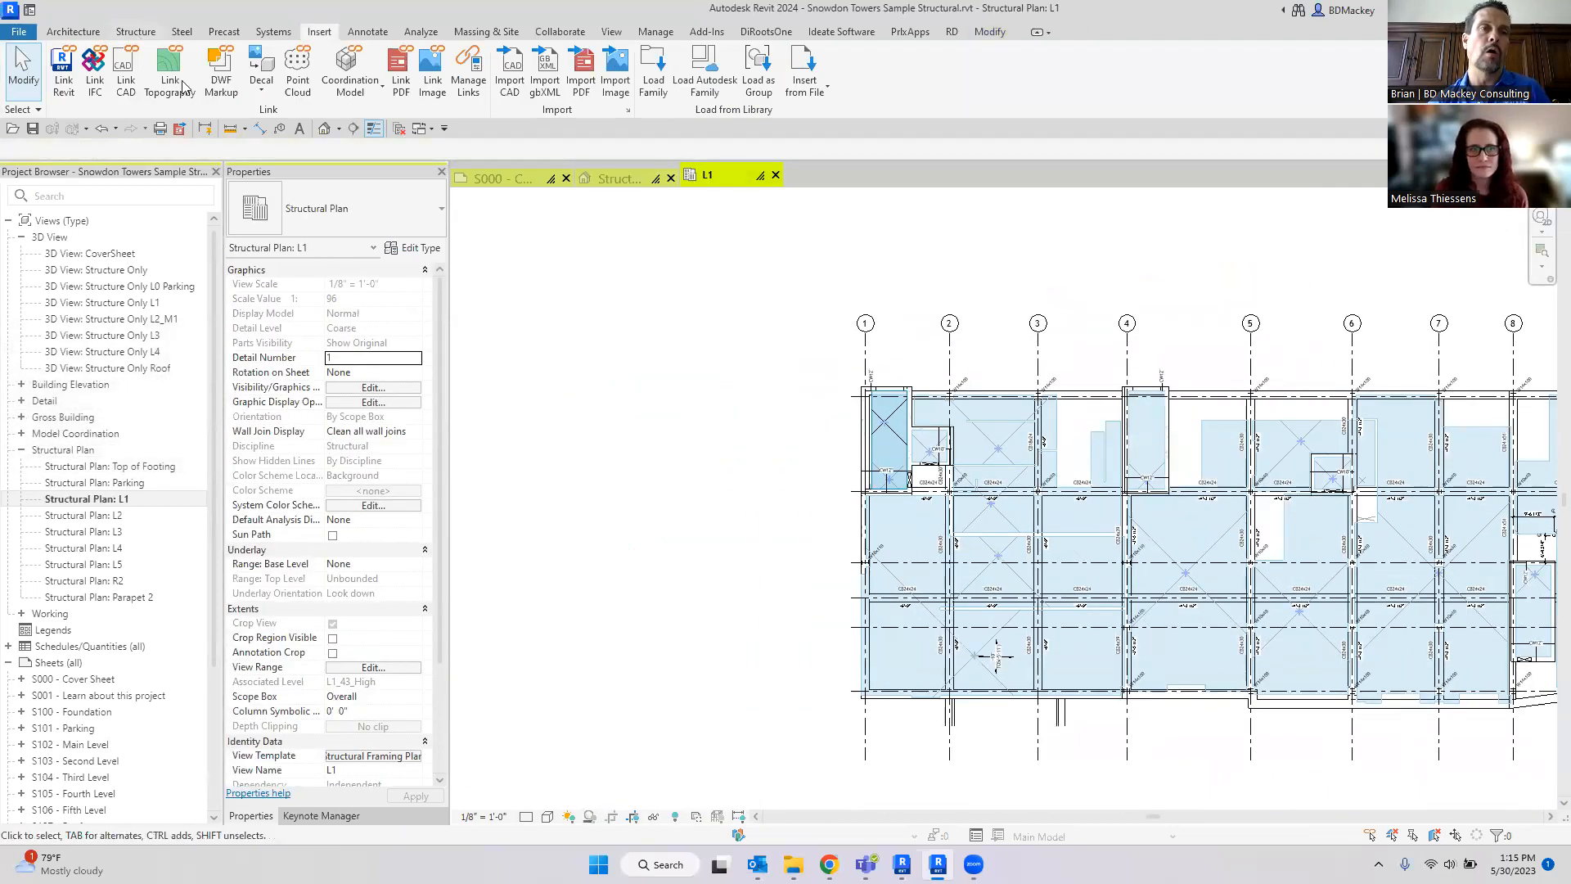
{"action": "key", "text": "w"}
{"action": "key", "text": "a"}
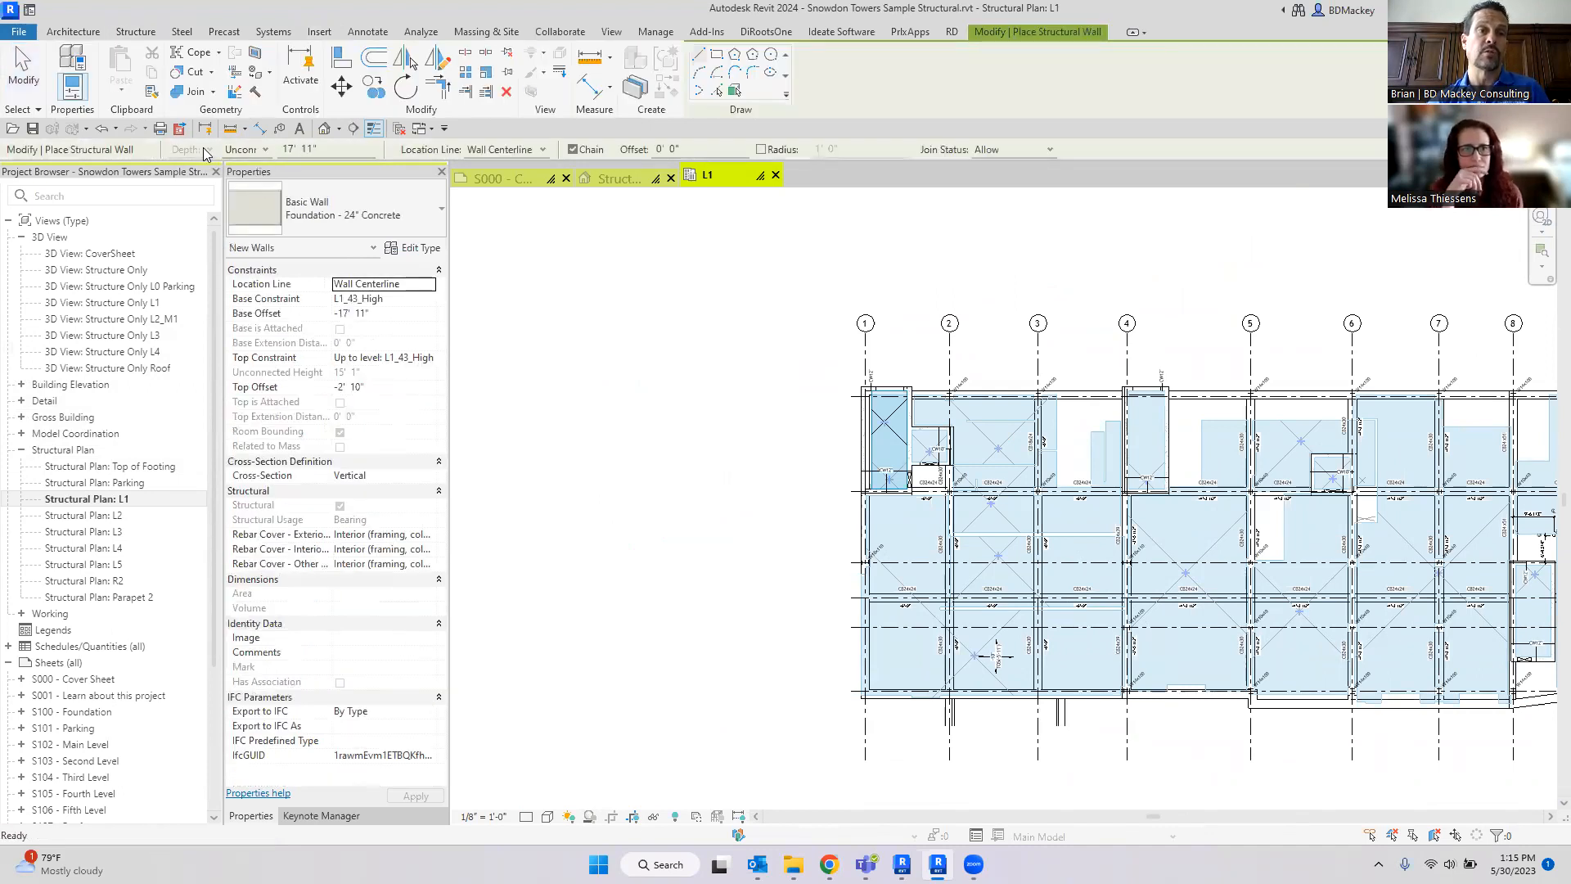
{"action": "left_click", "coordinate": [352, 216]}
{"action": "scroll", "coordinate": [336, 336], "scroll_direction": "up", "scroll_amount": 3}
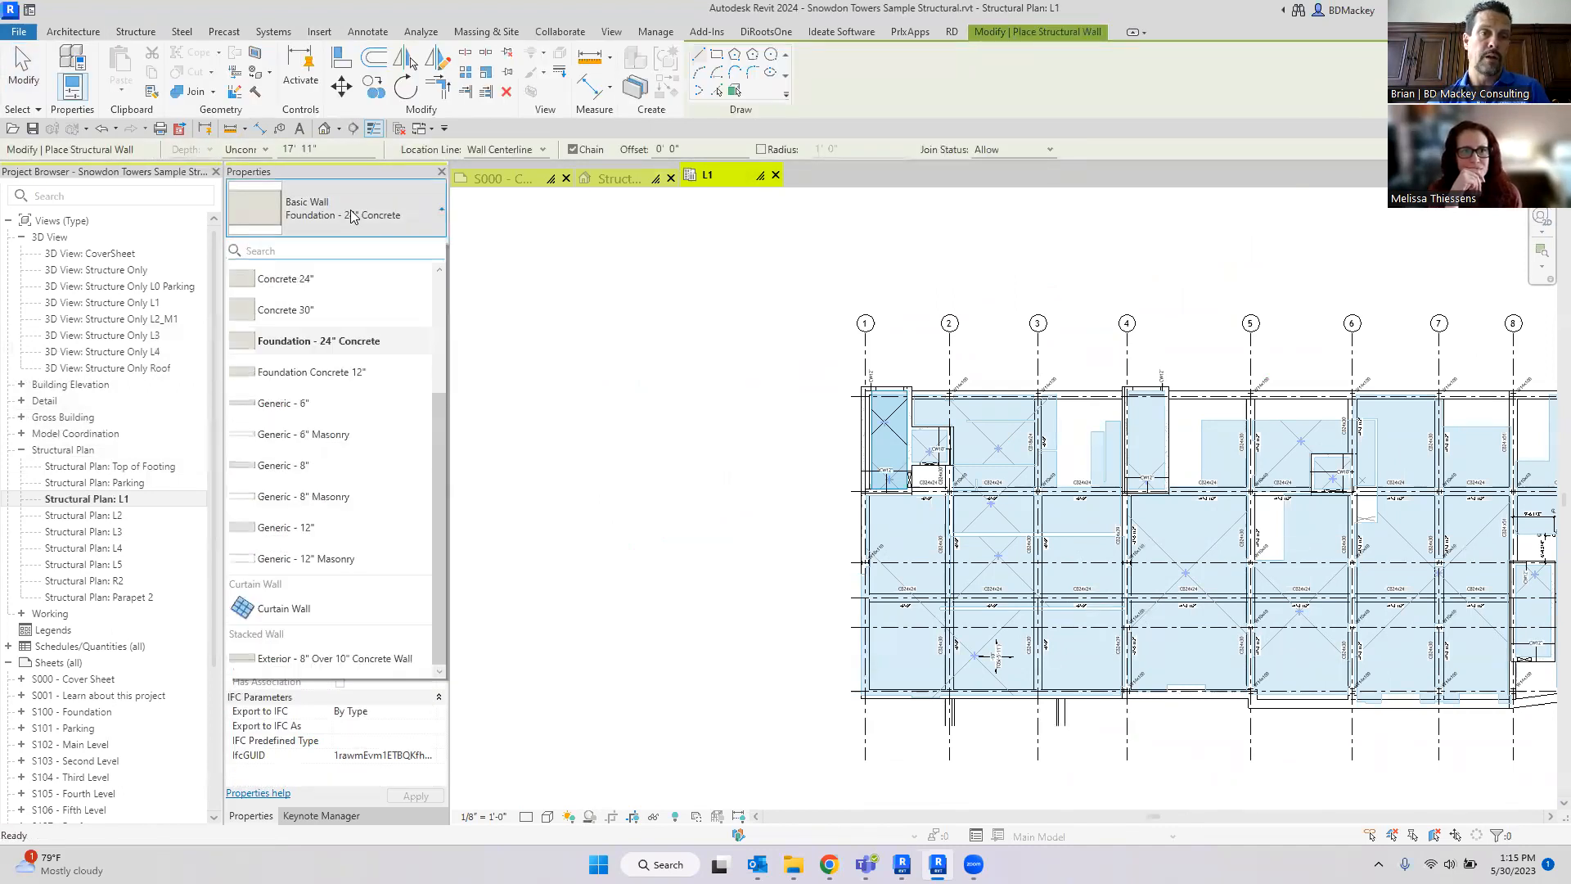
{"action": "left_click", "coordinate": [309, 280]}
Step: Set the new wall to Height mode with level L2 TOS as its top constraint, and cancel without drawing it
{"action": "left_click", "coordinate": [206, 149]}
{"action": "left_click", "coordinate": [191, 180]}
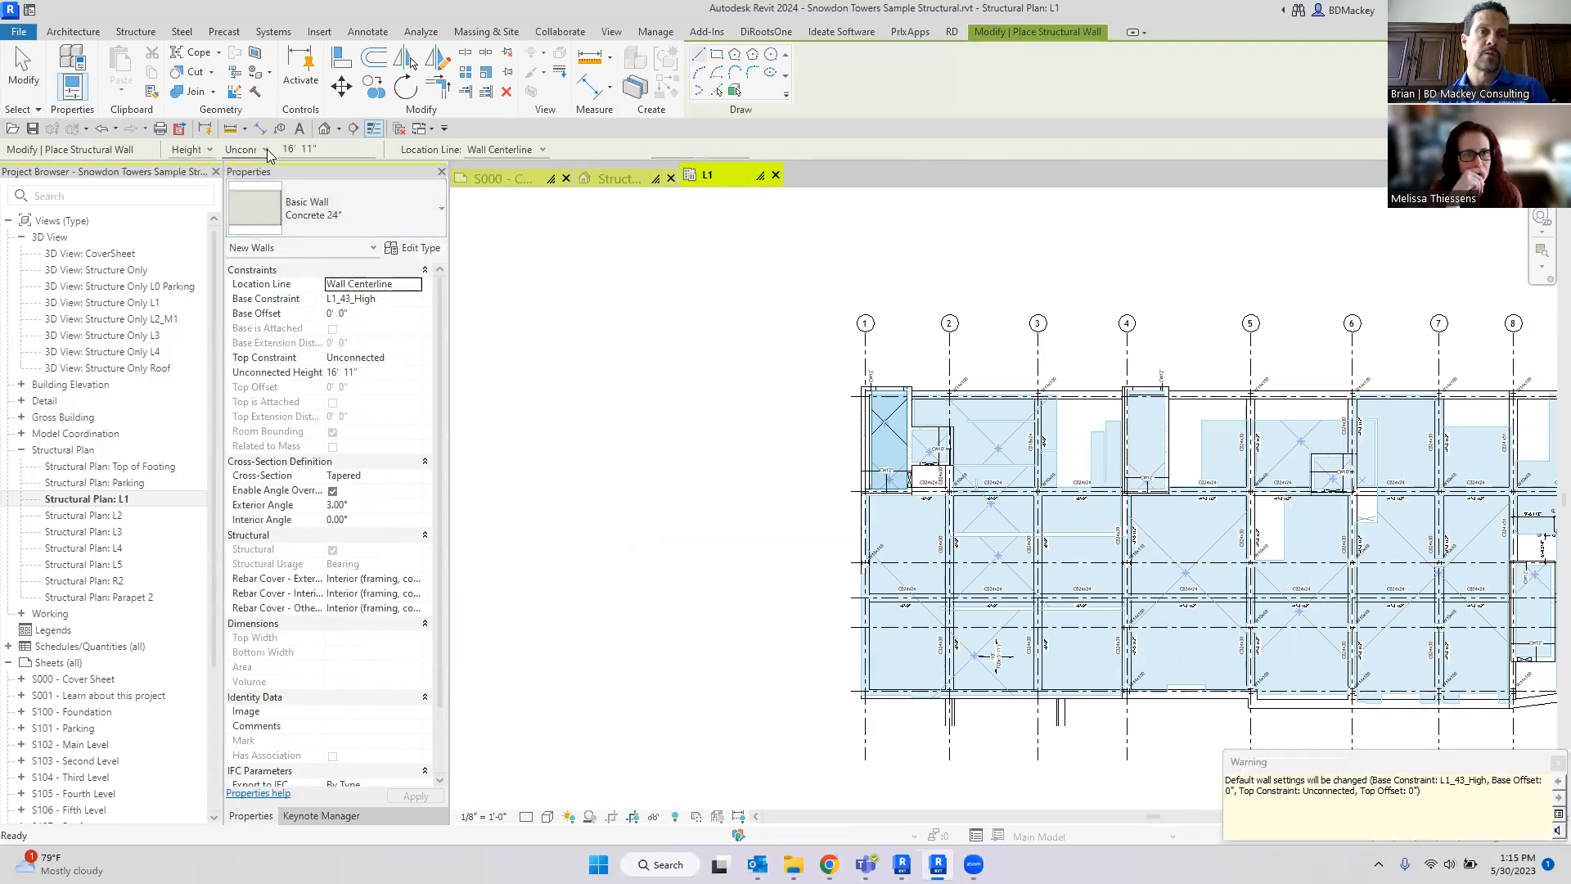
{"action": "left_click", "coordinate": [266, 150]}
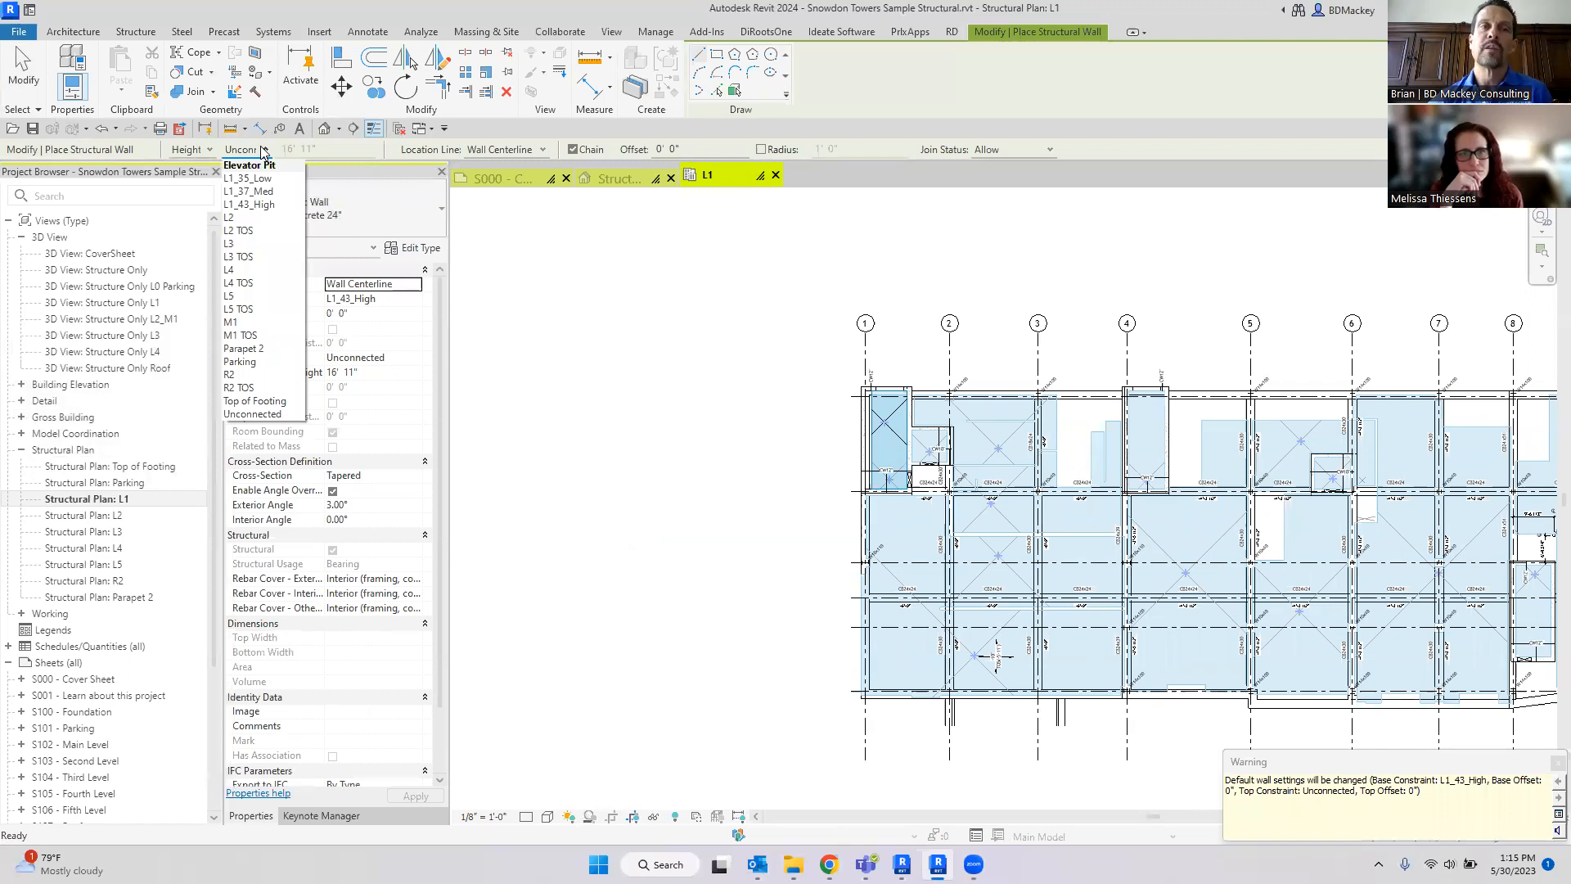
{"action": "left_click", "coordinate": [251, 238]}
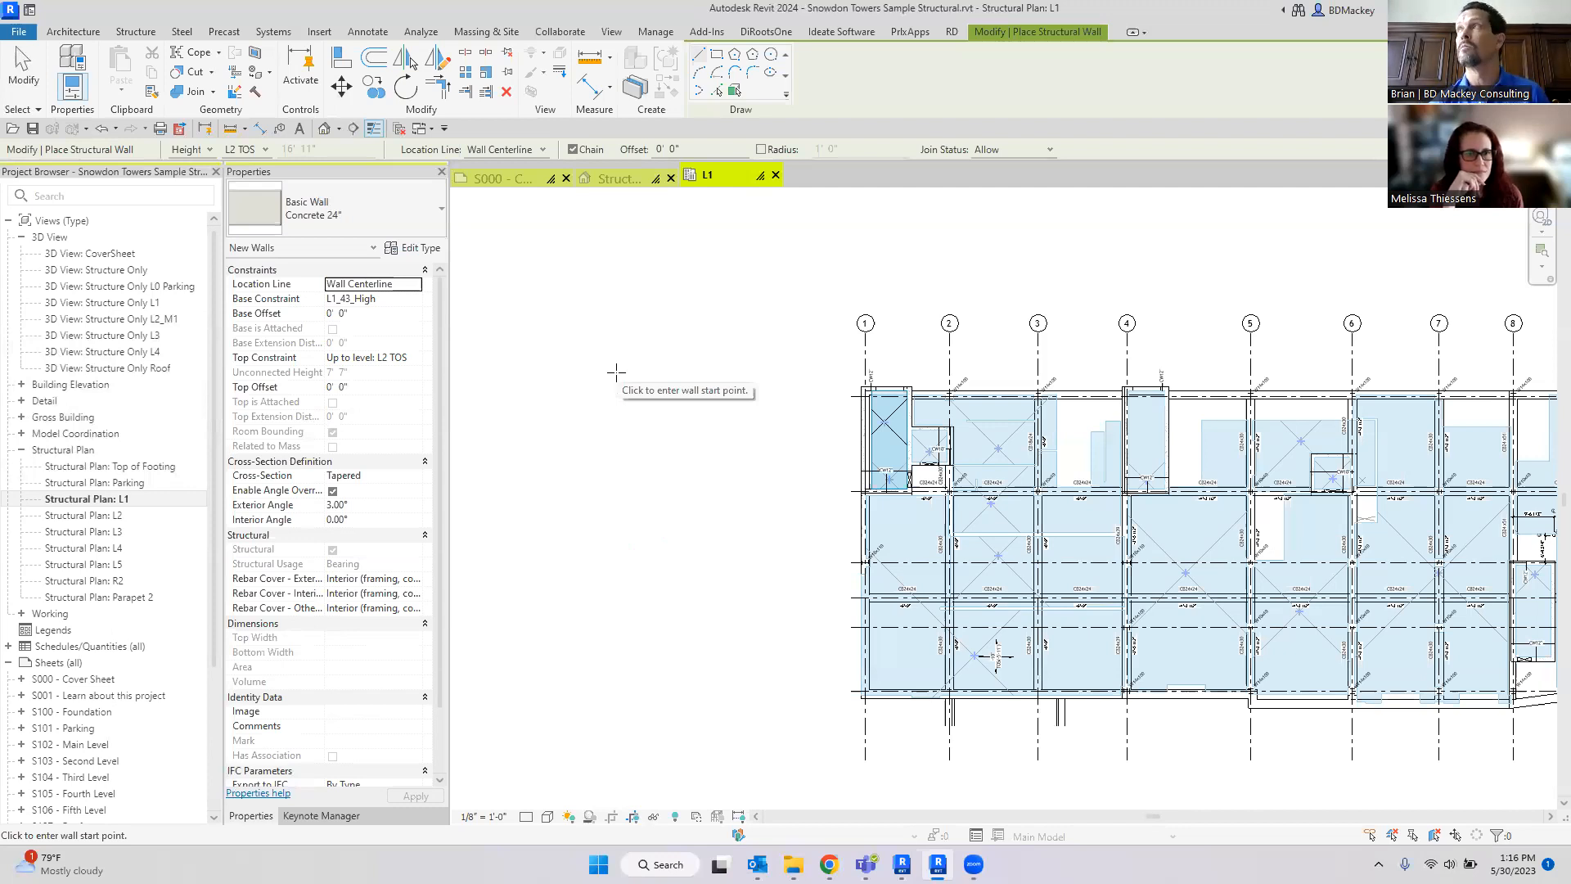
{"action": "key", "text": "Escape"}
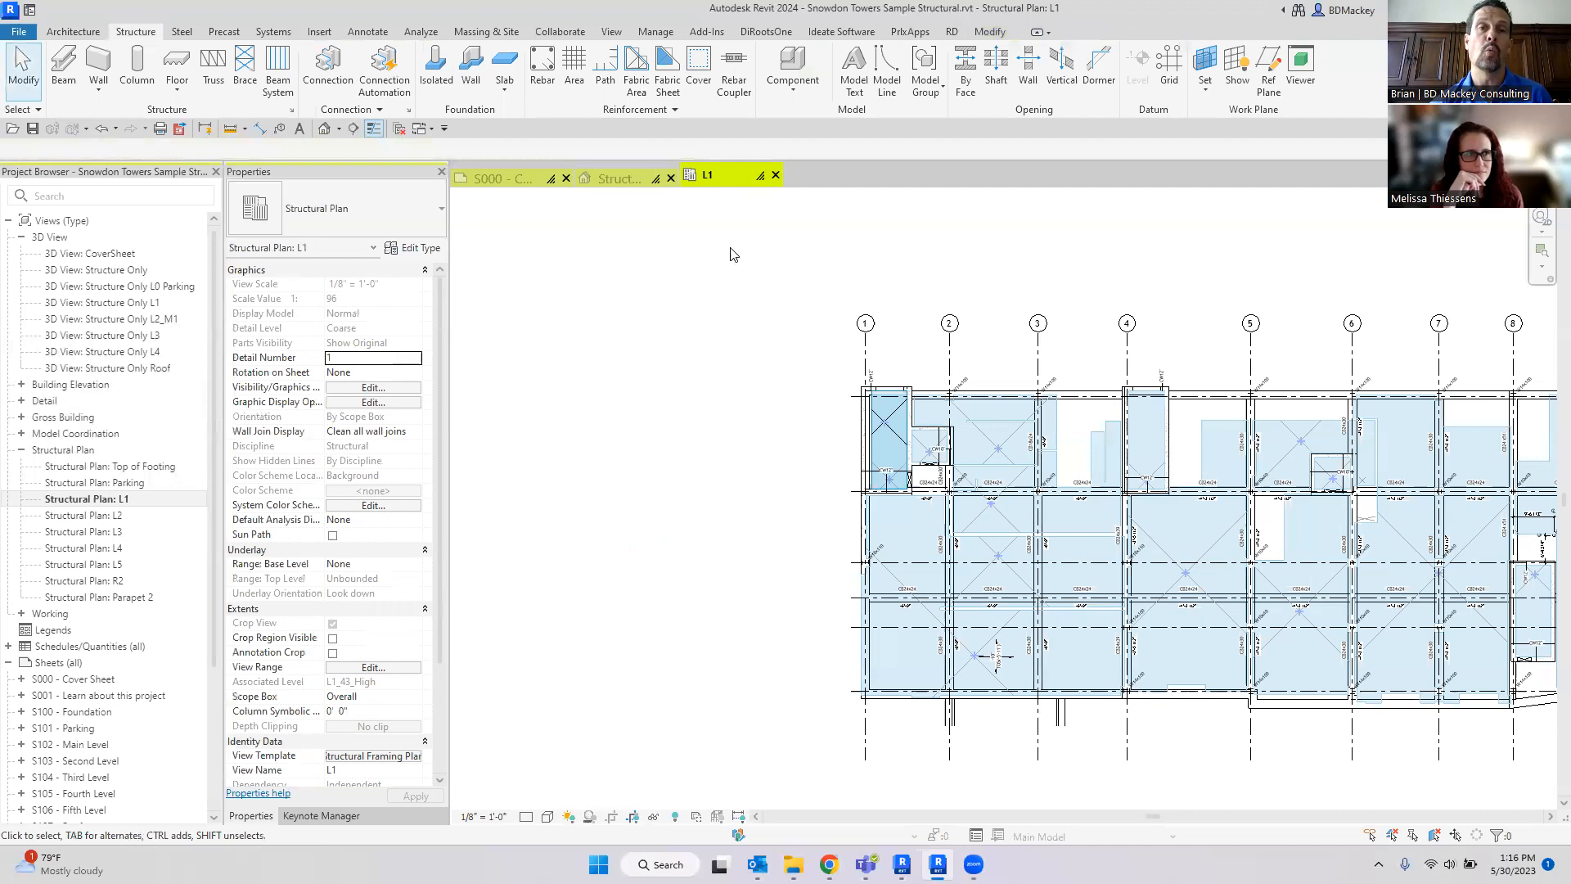
Step: Select level M1 in the Structure Only 3D view and examine its Story Above and Building Story settings
{"action": "left_click", "coordinate": [590, 178]}
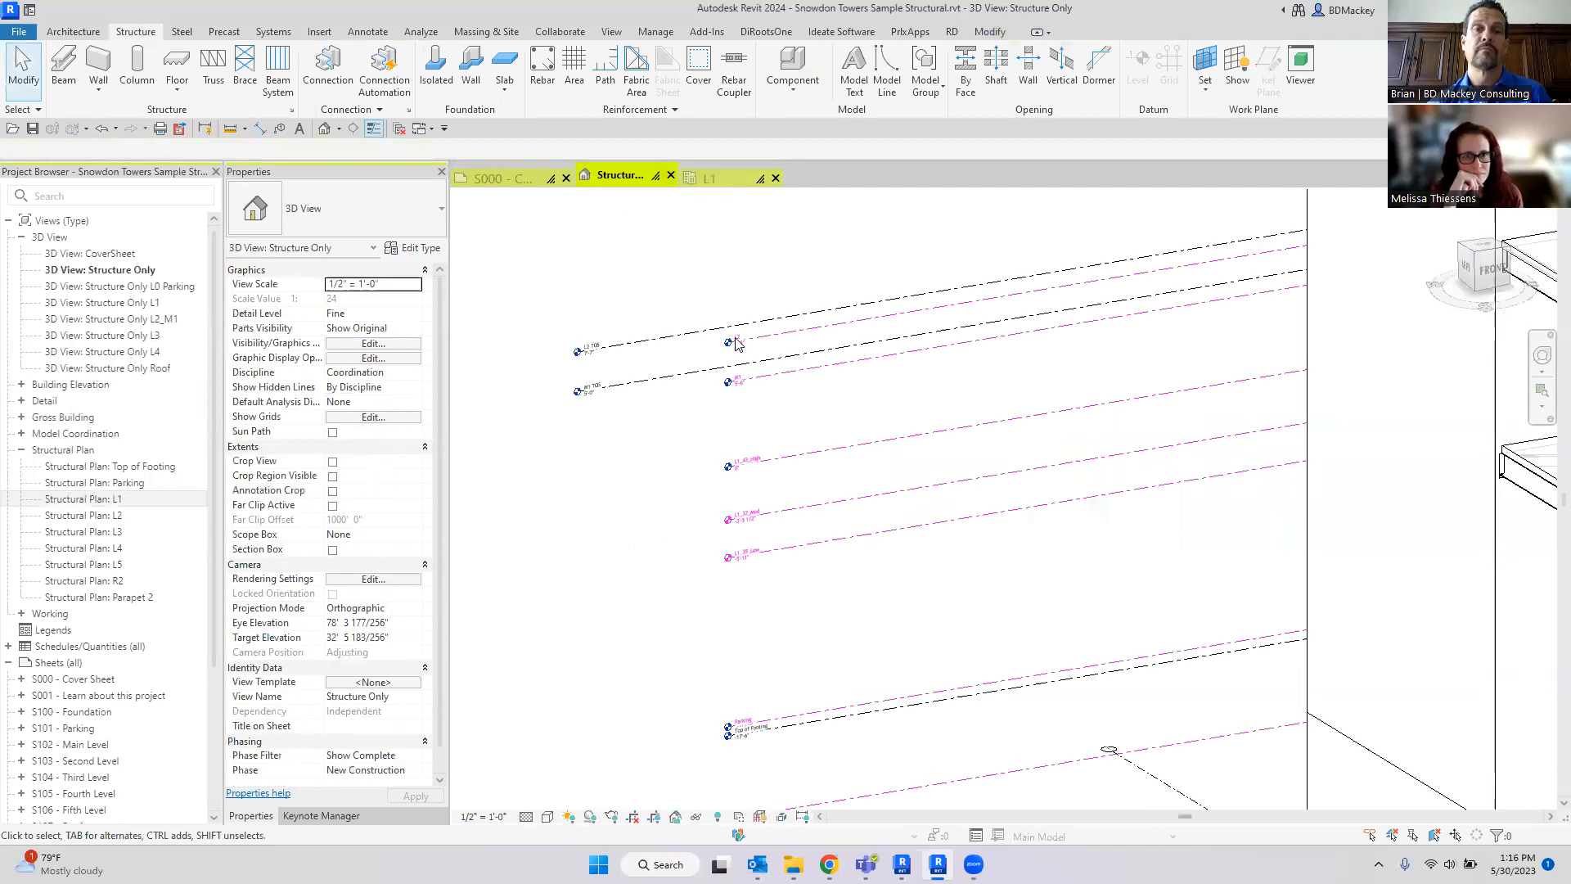
{"action": "left_click", "coordinate": [777, 381]}
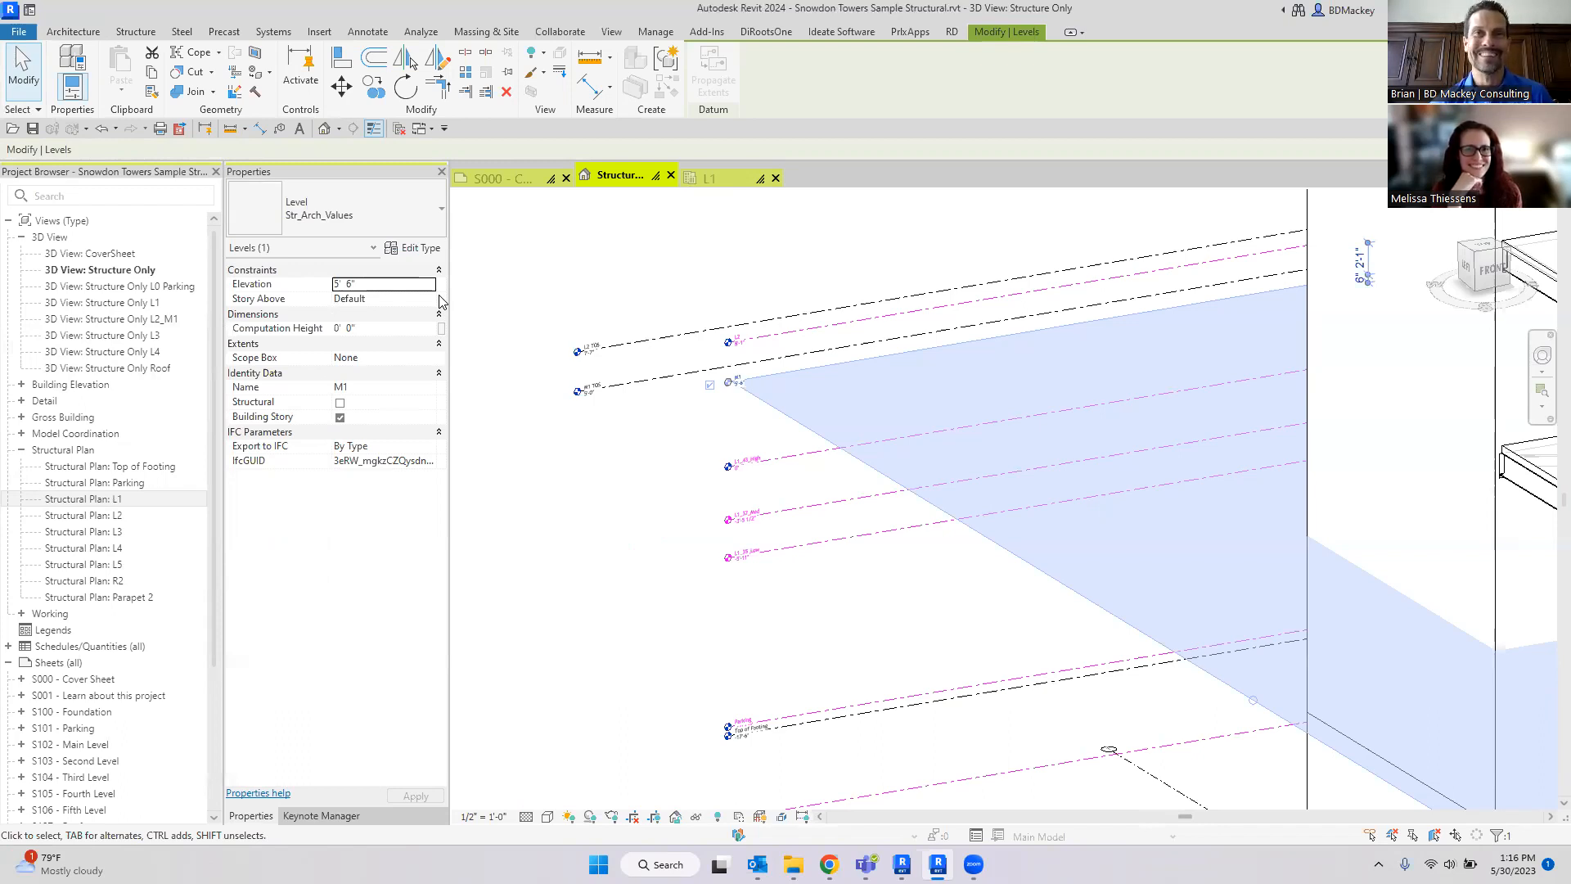
{"action": "left_click", "coordinate": [592, 549]}
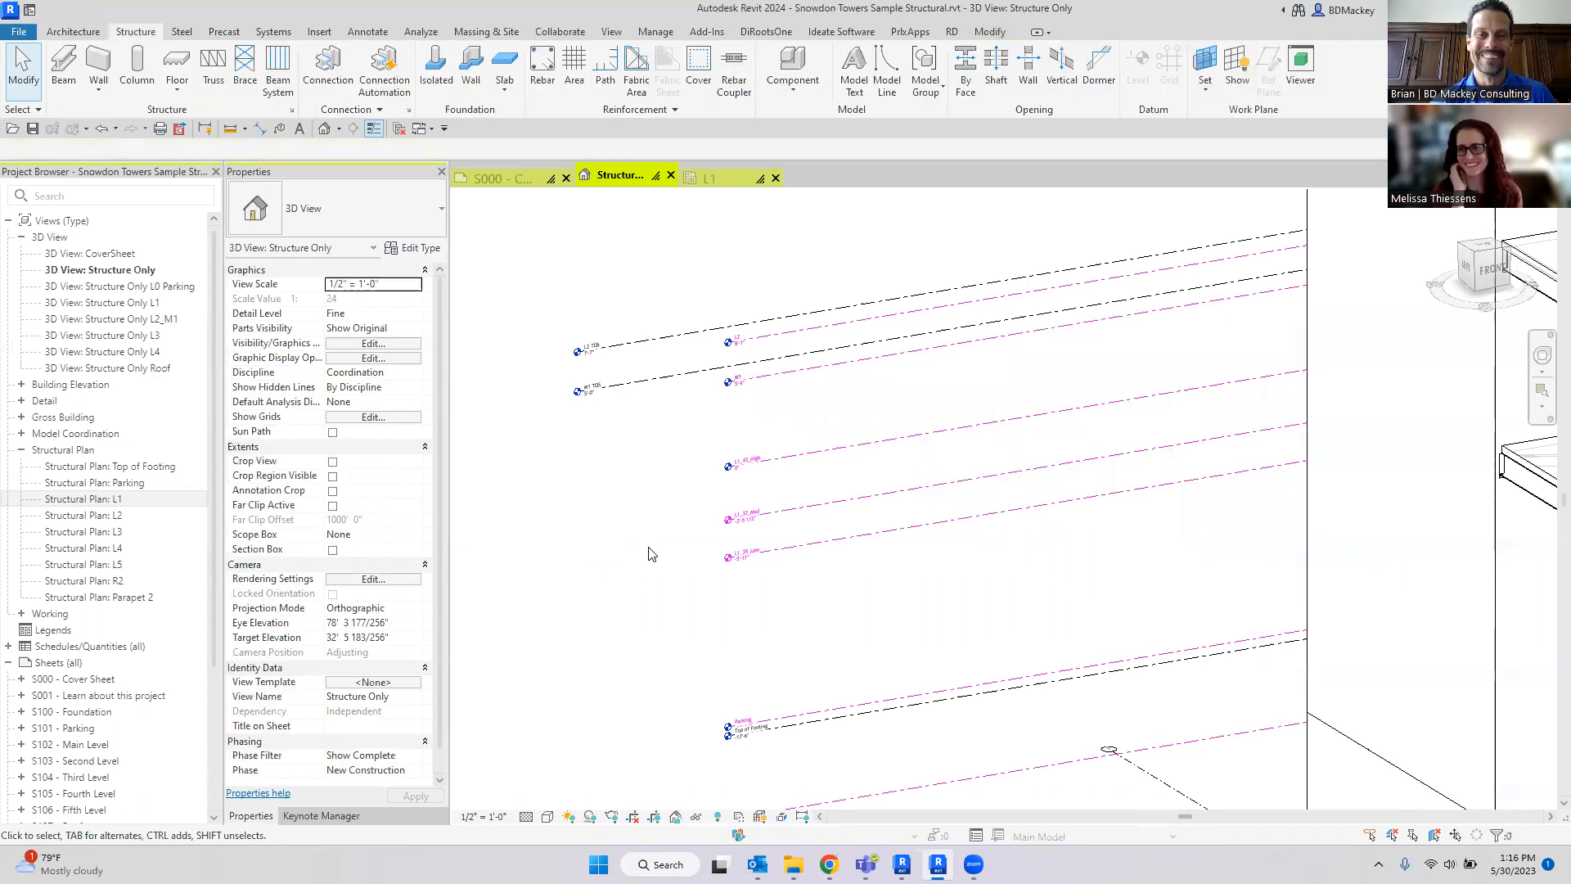
{"action": "scroll", "coordinate": [648, 548], "scroll_direction": "down", "scroll_amount": 2}
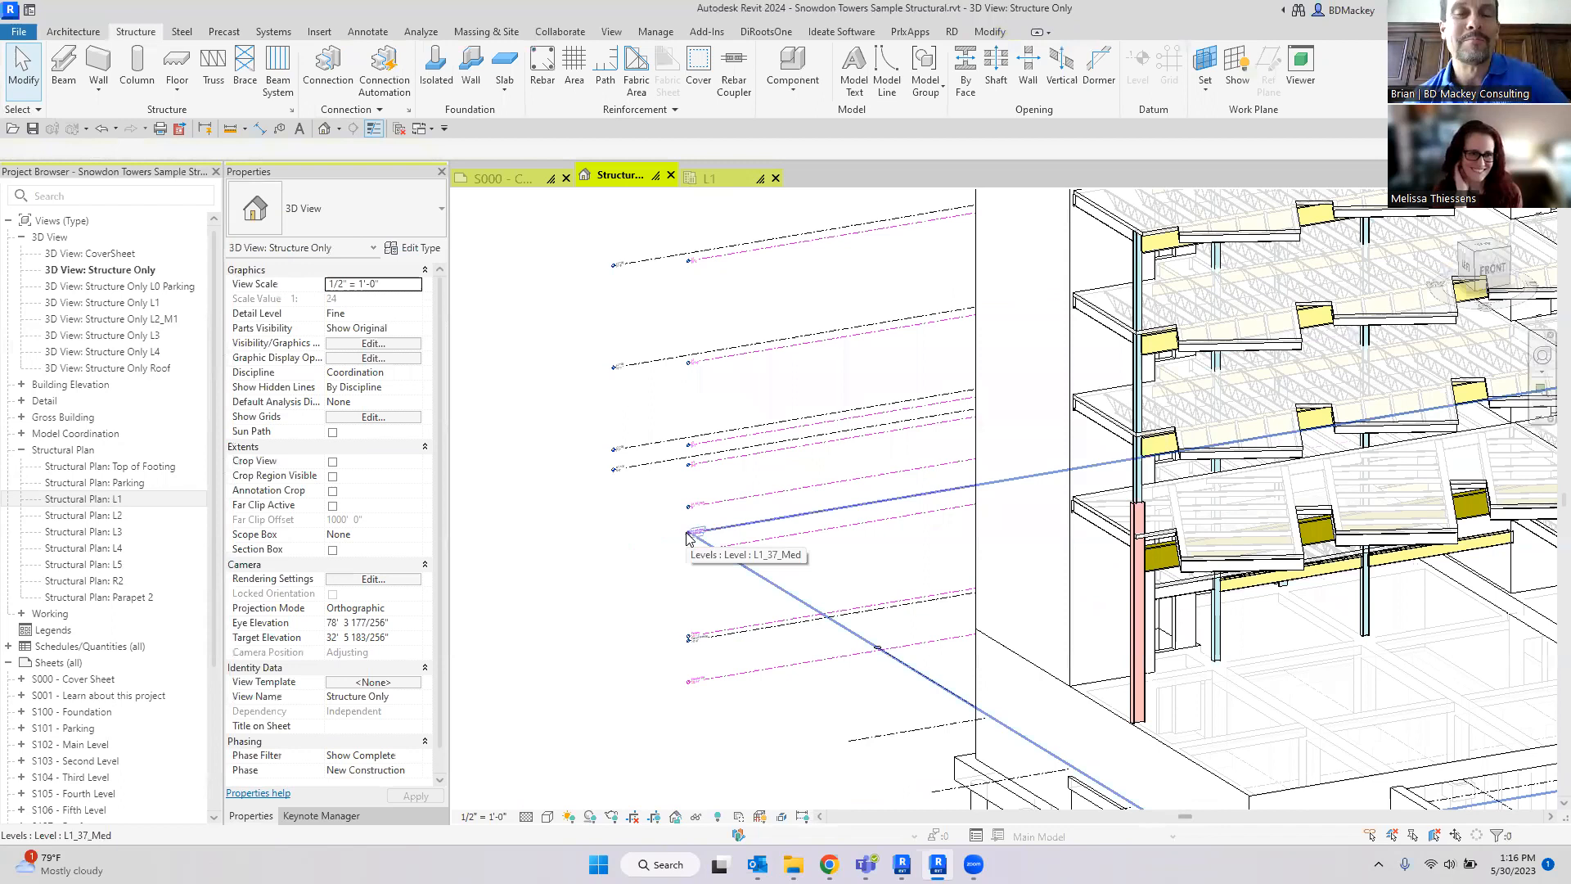
{"action": "scroll", "coordinate": [676, 517], "scroll_direction": "down", "scroll_amount": 1}
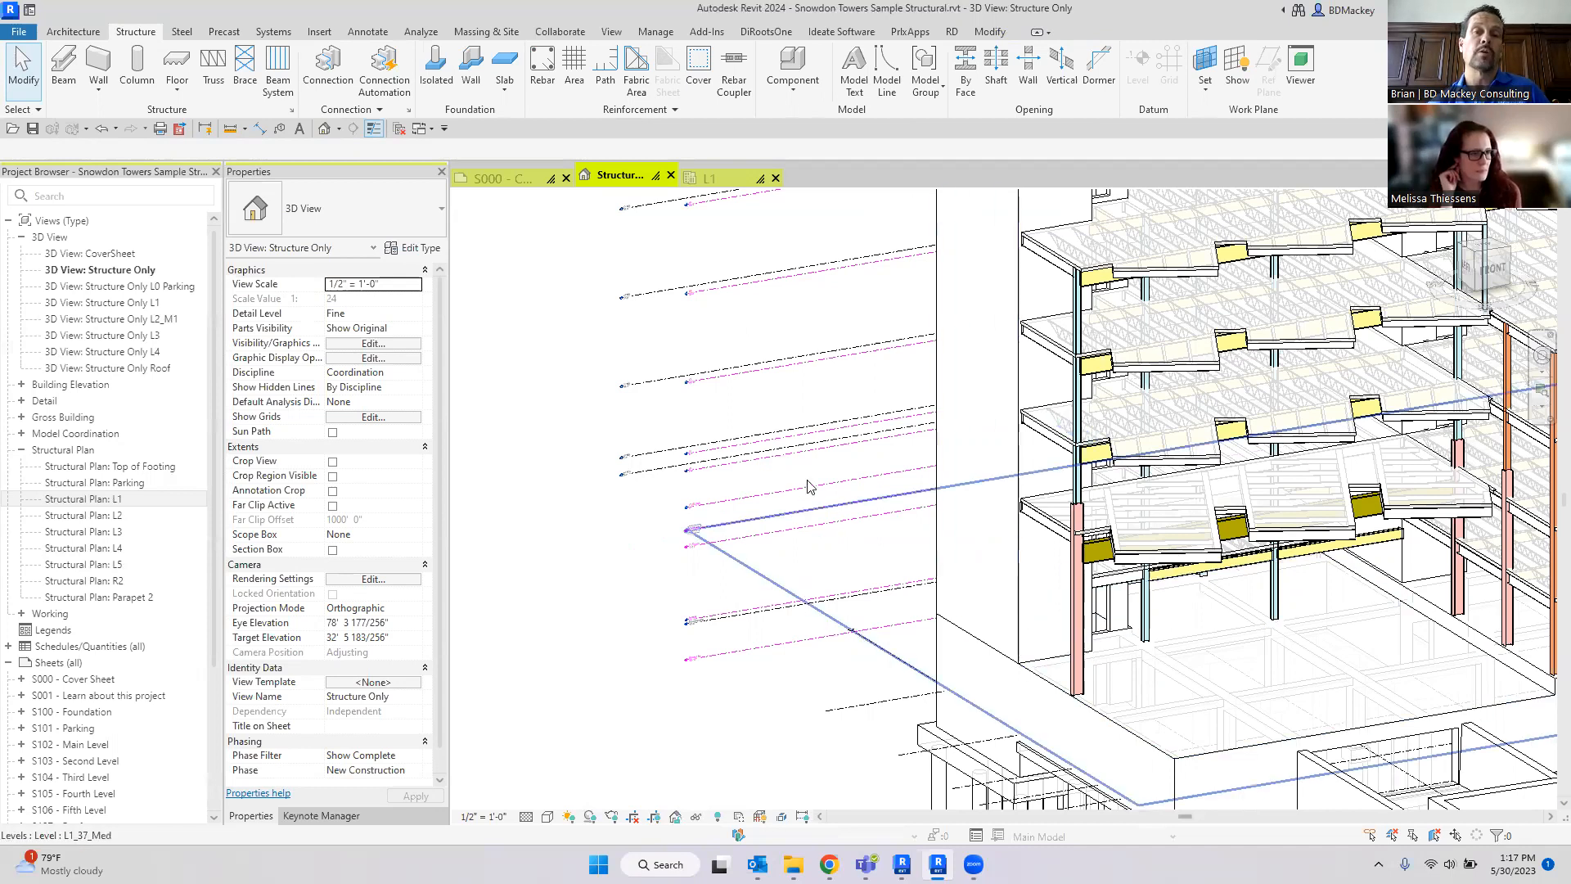
Step: Switch to the L1 structural plan, expand the Working views and open the L2 floor plan
{"action": "left_click", "coordinate": [728, 177]}
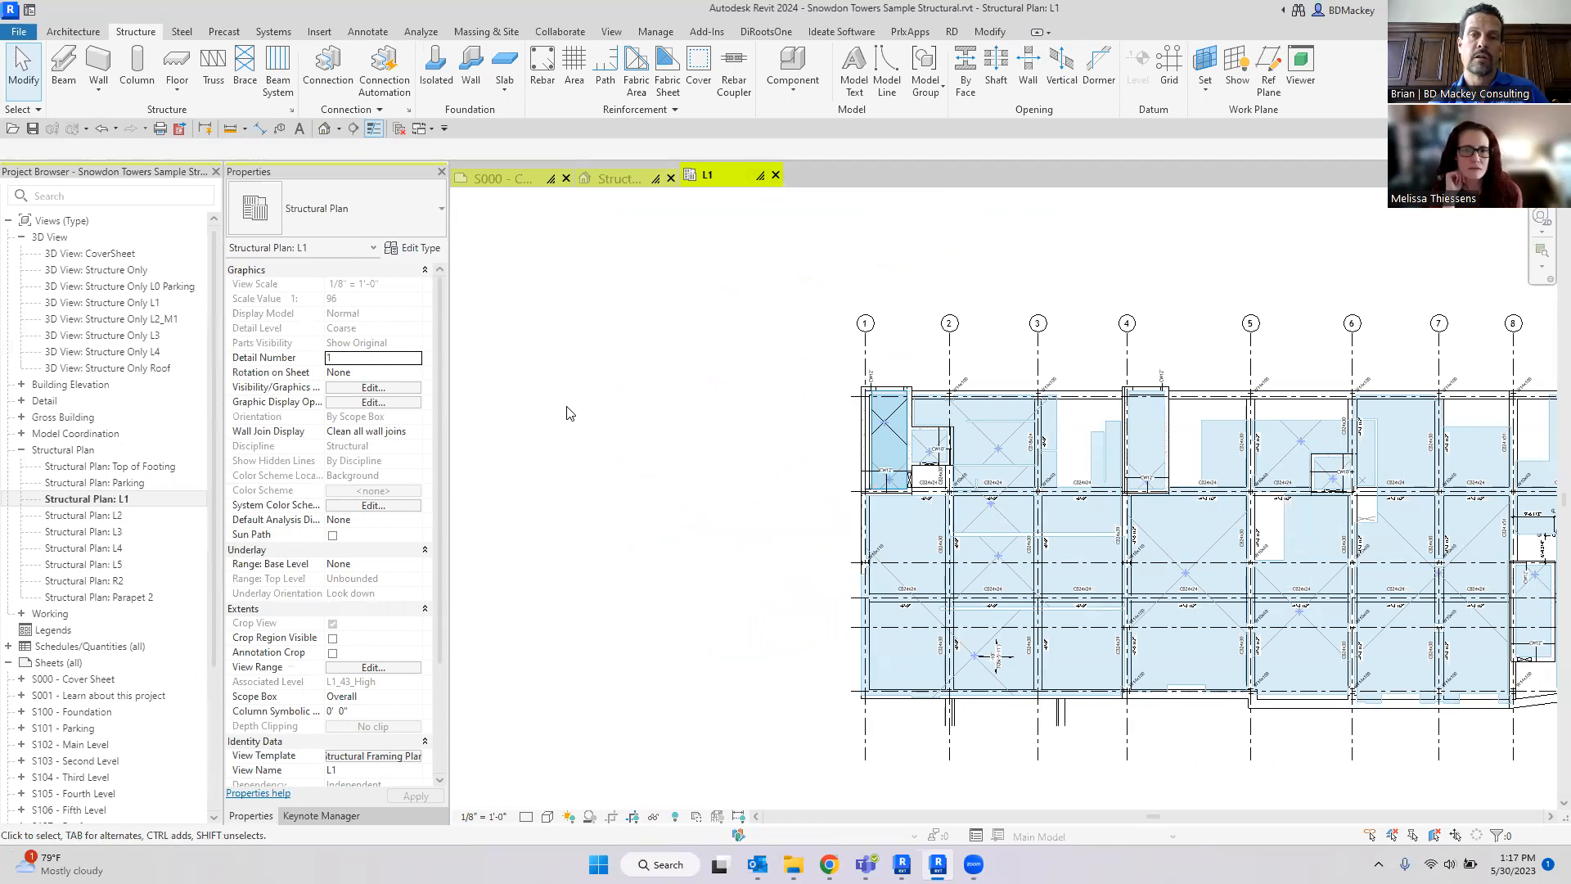
{"action": "scroll", "coordinate": [1218, 517], "scroll_direction": "up", "scroll_amount": 5}
{"action": "scroll", "coordinate": [1216, 515], "scroll_direction": "down", "scroll_amount": 5}
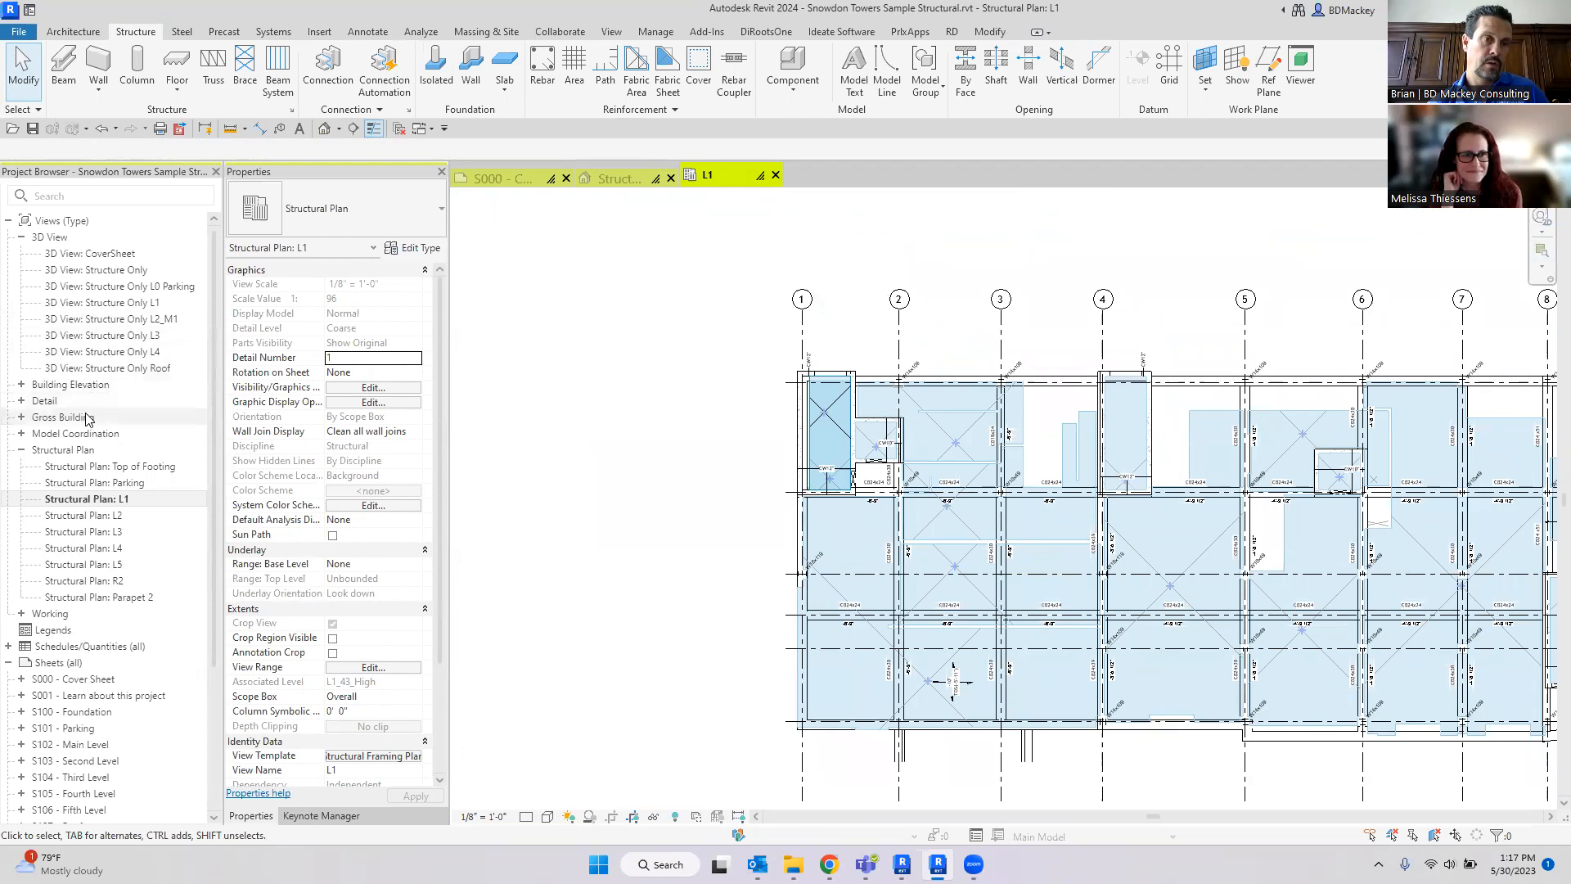
{"action": "left_click", "coordinate": [200, 612]}
{"action": "double_click", "coordinate": [201, 611]}
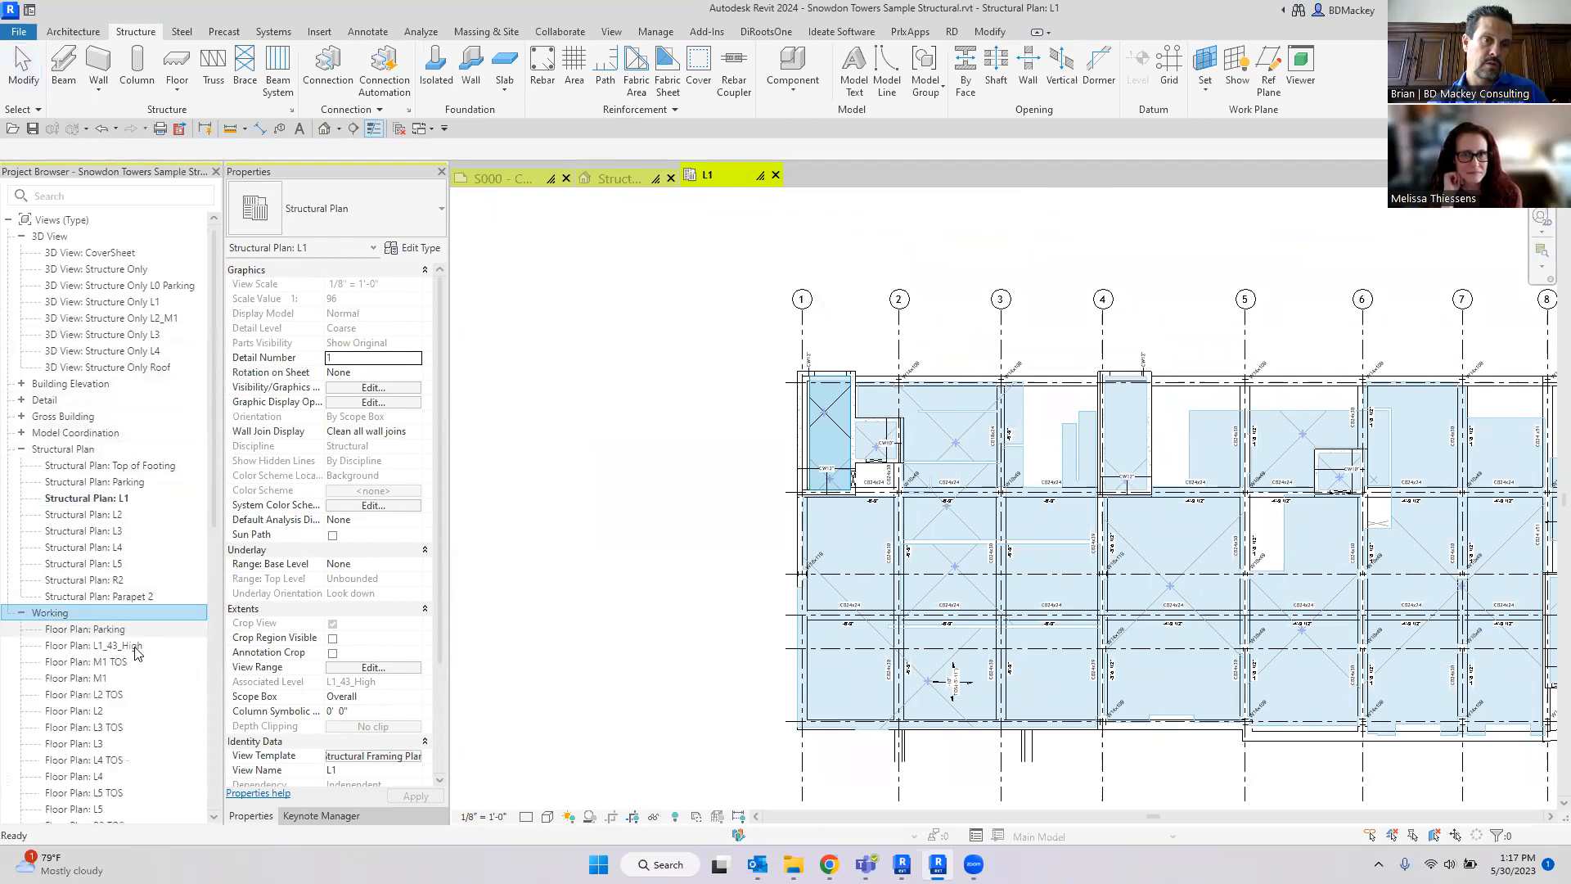
{"action": "left_click", "coordinate": [102, 709]}
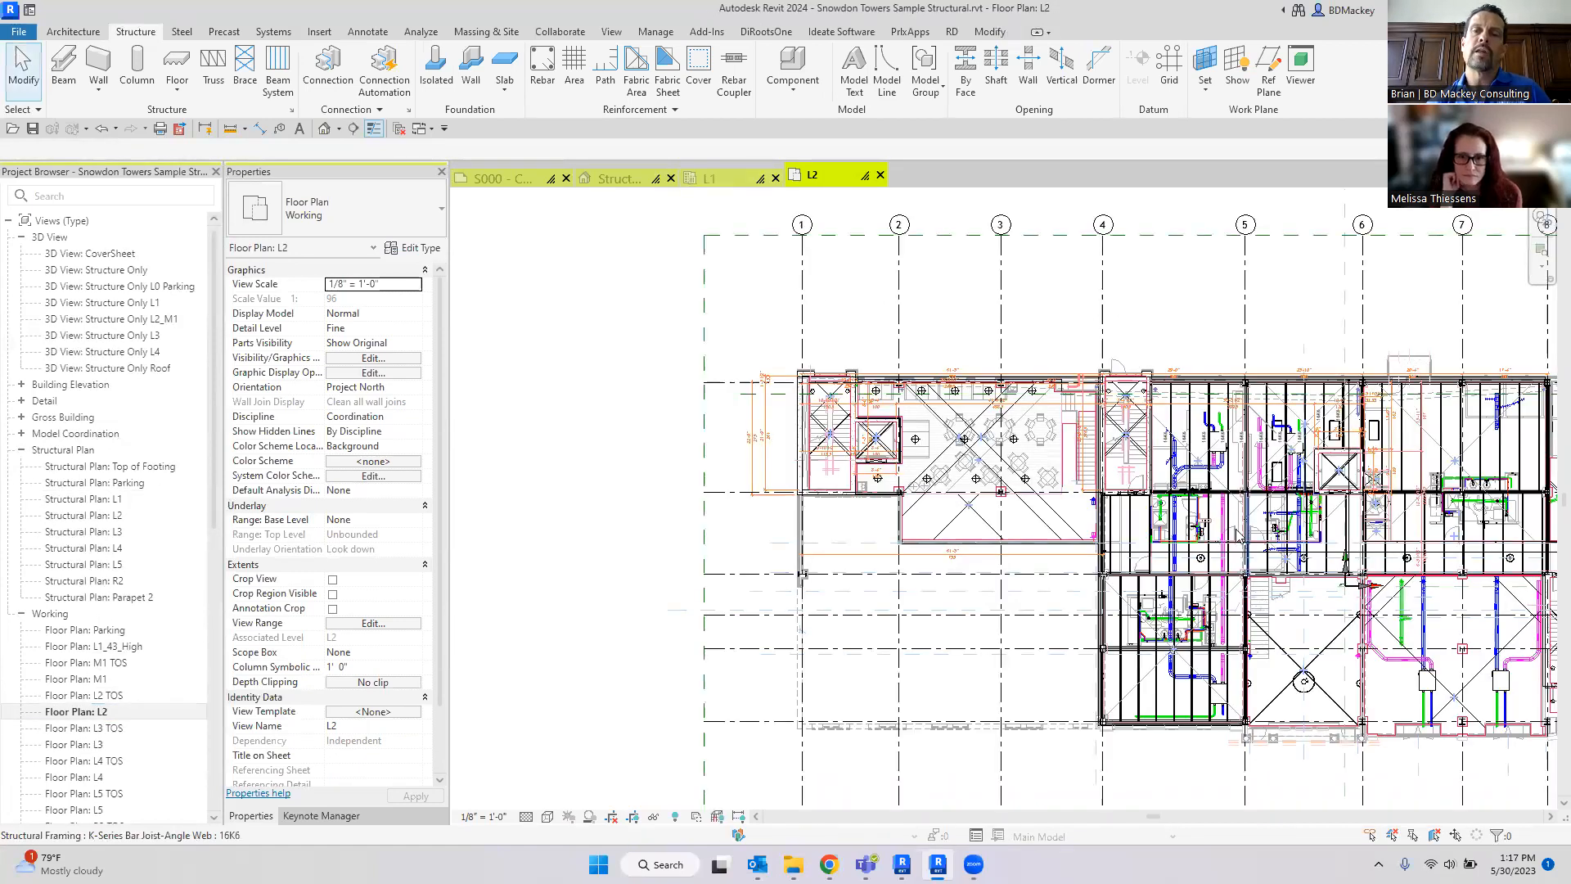
Step: Select the Interior - 6 1/8" Partition (2-hr) wall inside the linked architectural model on the L2 floor plan
{"action": "scroll", "coordinate": [1138, 491], "scroll_direction": "up", "scroll_amount": 2}
{"action": "scroll", "coordinate": [1138, 489], "scroll_direction": "up", "scroll_amount": 4}
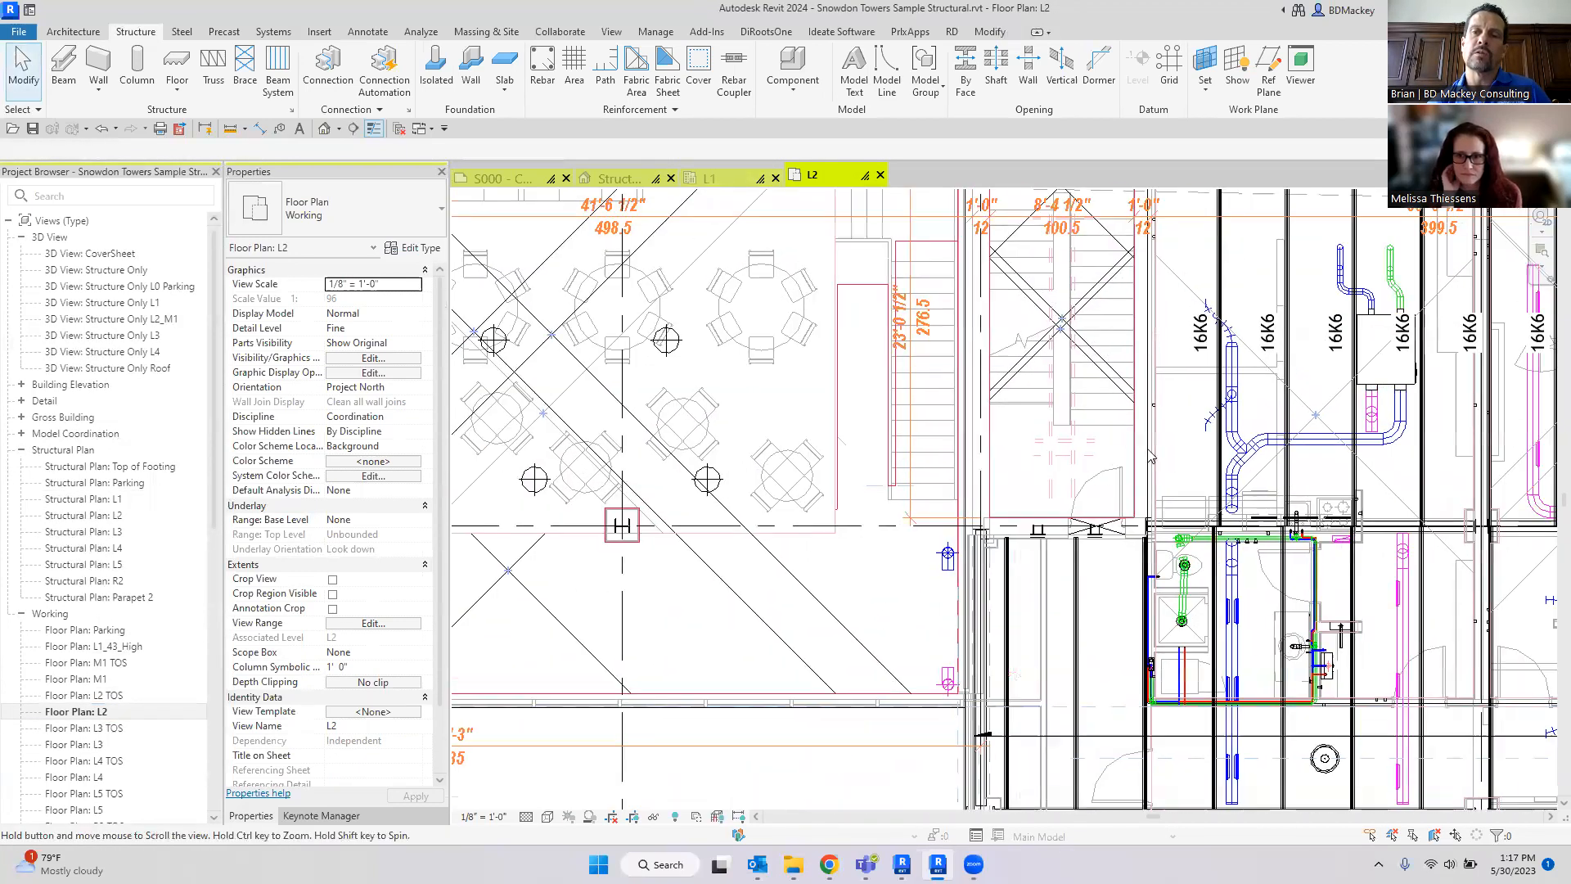
{"action": "scroll", "coordinate": [959, 480], "scroll_direction": "down", "scroll_amount": 3}
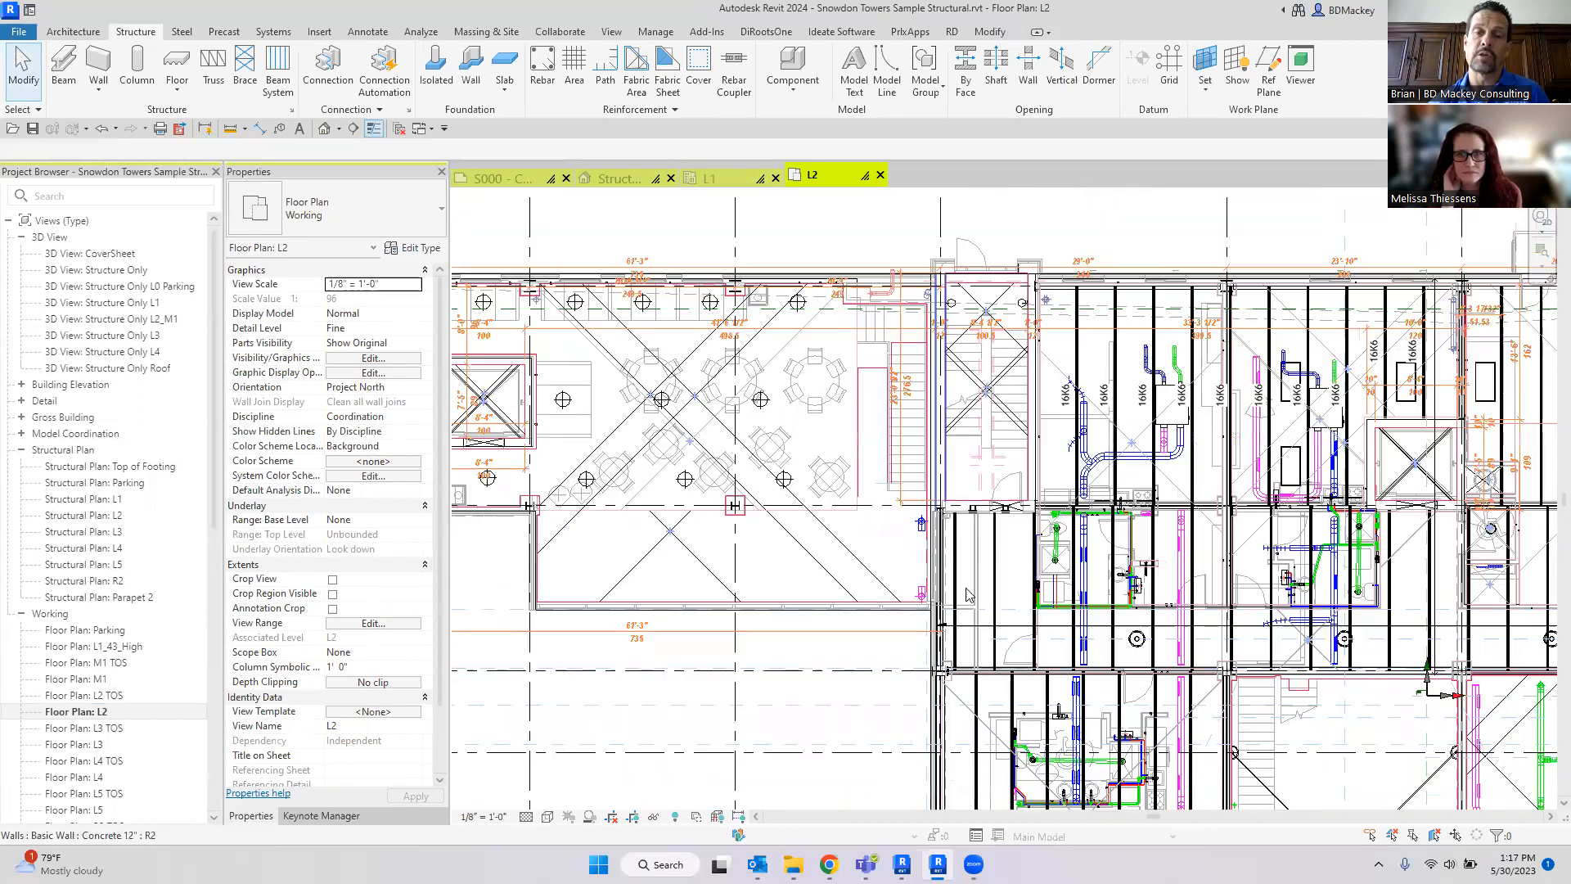
{"action": "middle_click_drag", "start_coordinate": [995, 495], "coordinate": [1019, 526]}
{"action": "scroll", "coordinate": [1091, 453], "scroll_direction": "up", "scroll_amount": 6}
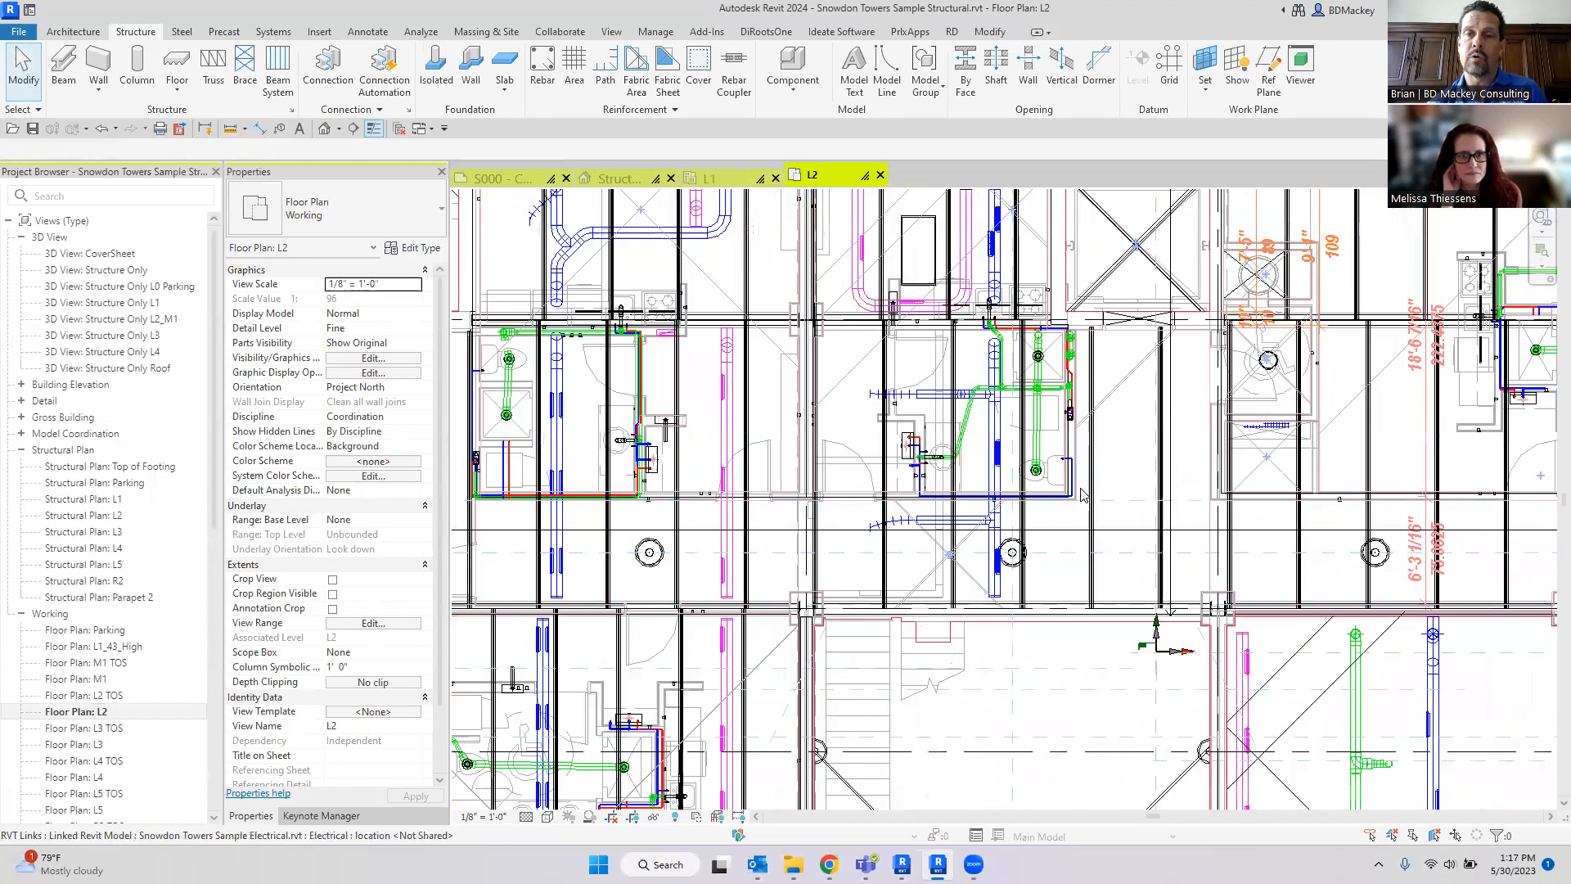
{"action": "scroll", "coordinate": [1091, 452], "scroll_direction": "up", "scroll_amount": 3}
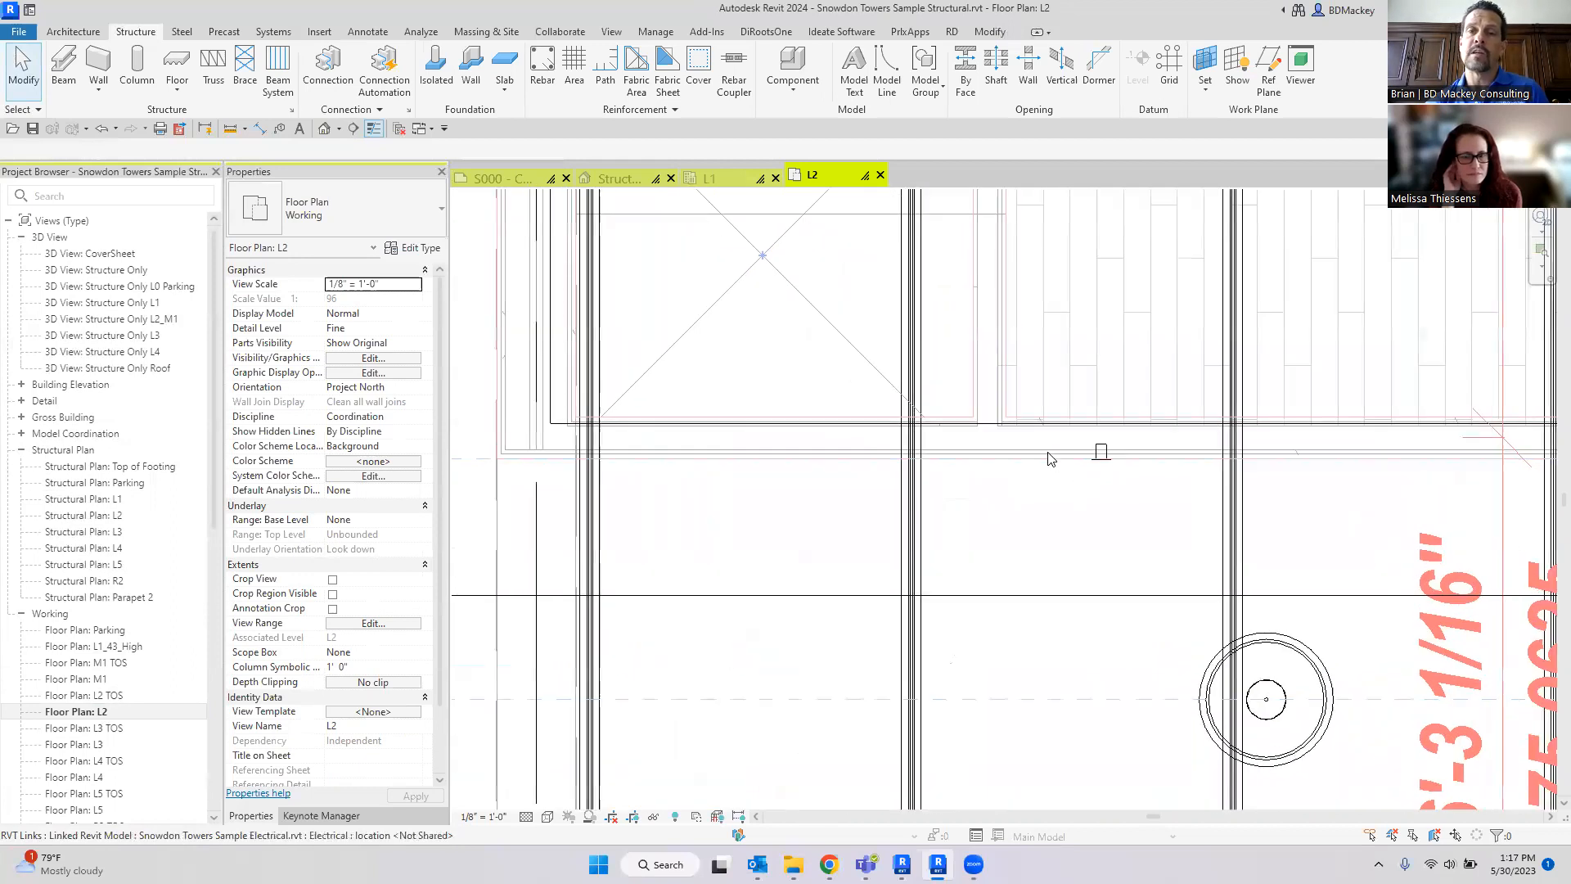
{"action": "left_click", "coordinate": [1051, 459]}
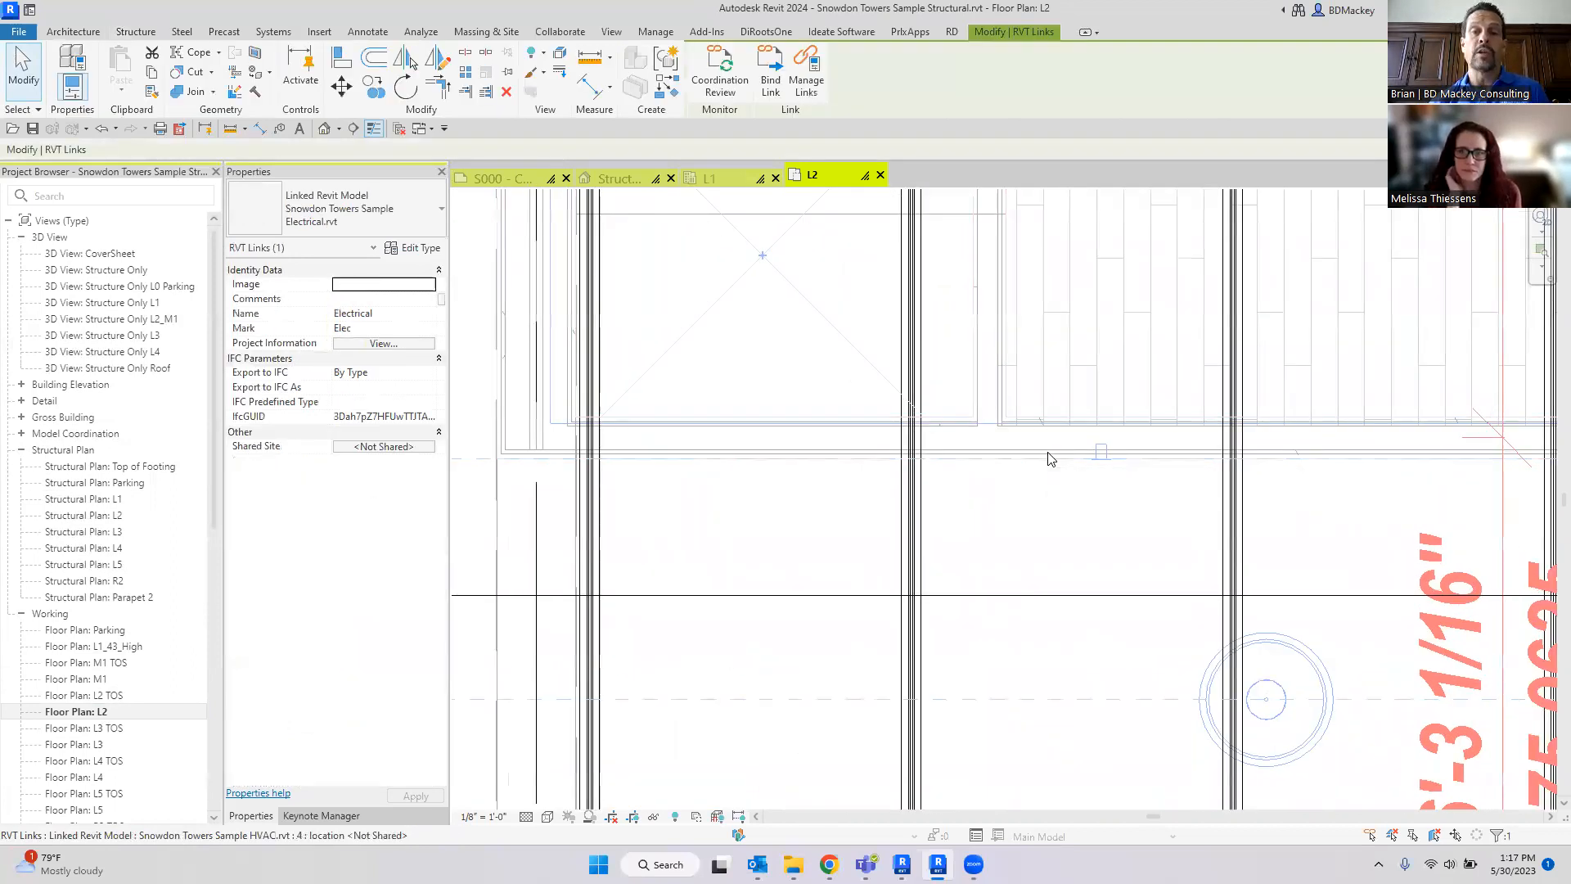
{"action": "left_click", "coordinate": [1047, 491]}
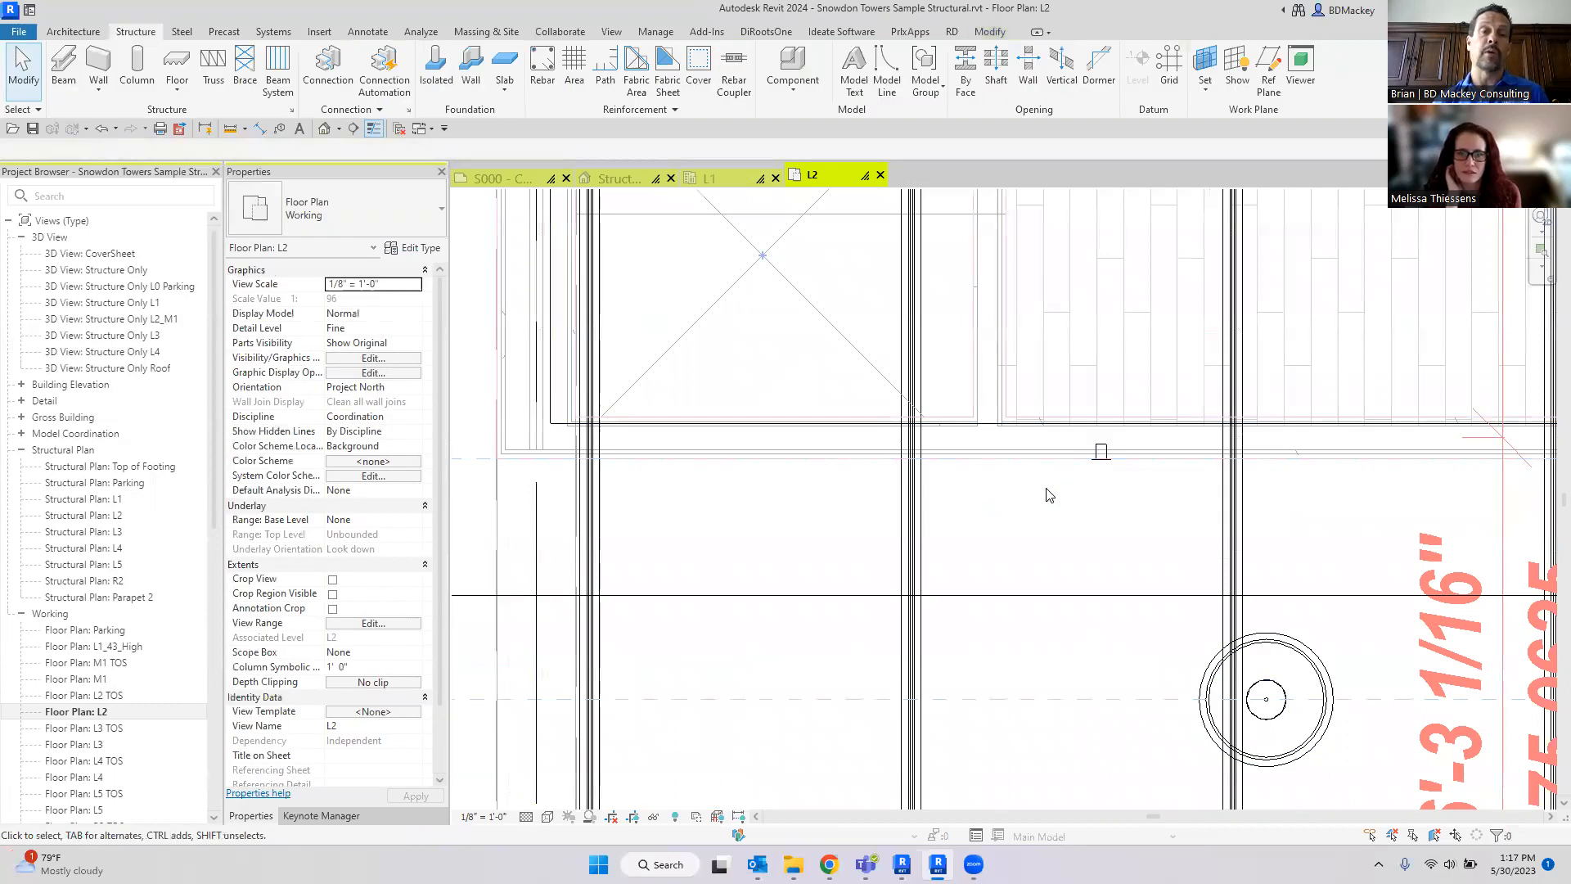
{"action": "key", "text": "Tab"}
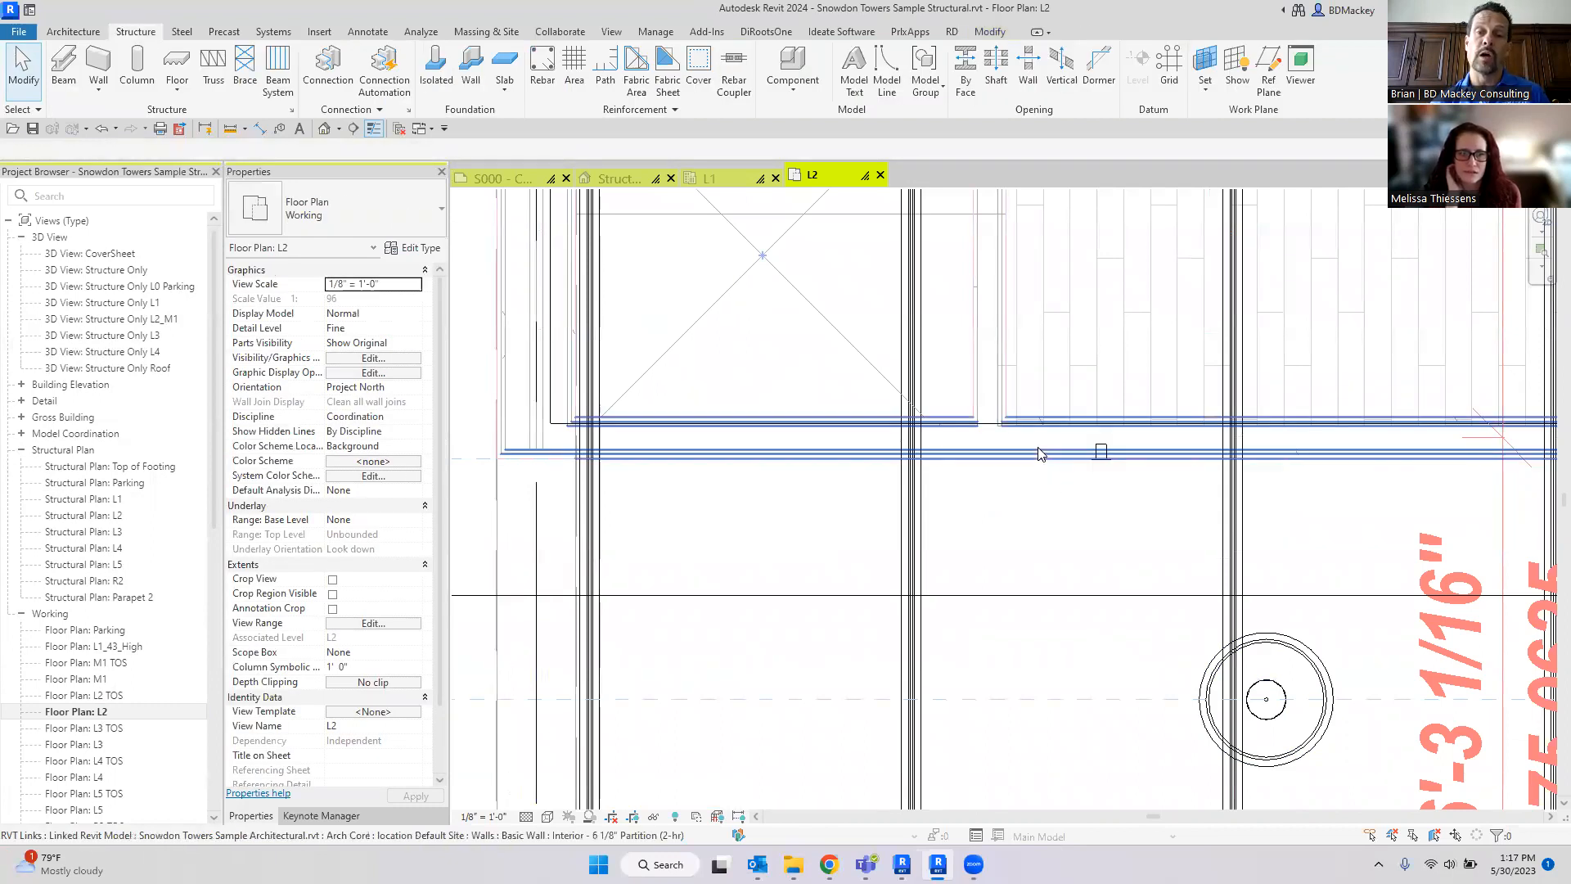
{"action": "left_click", "coordinate": [1037, 450]}
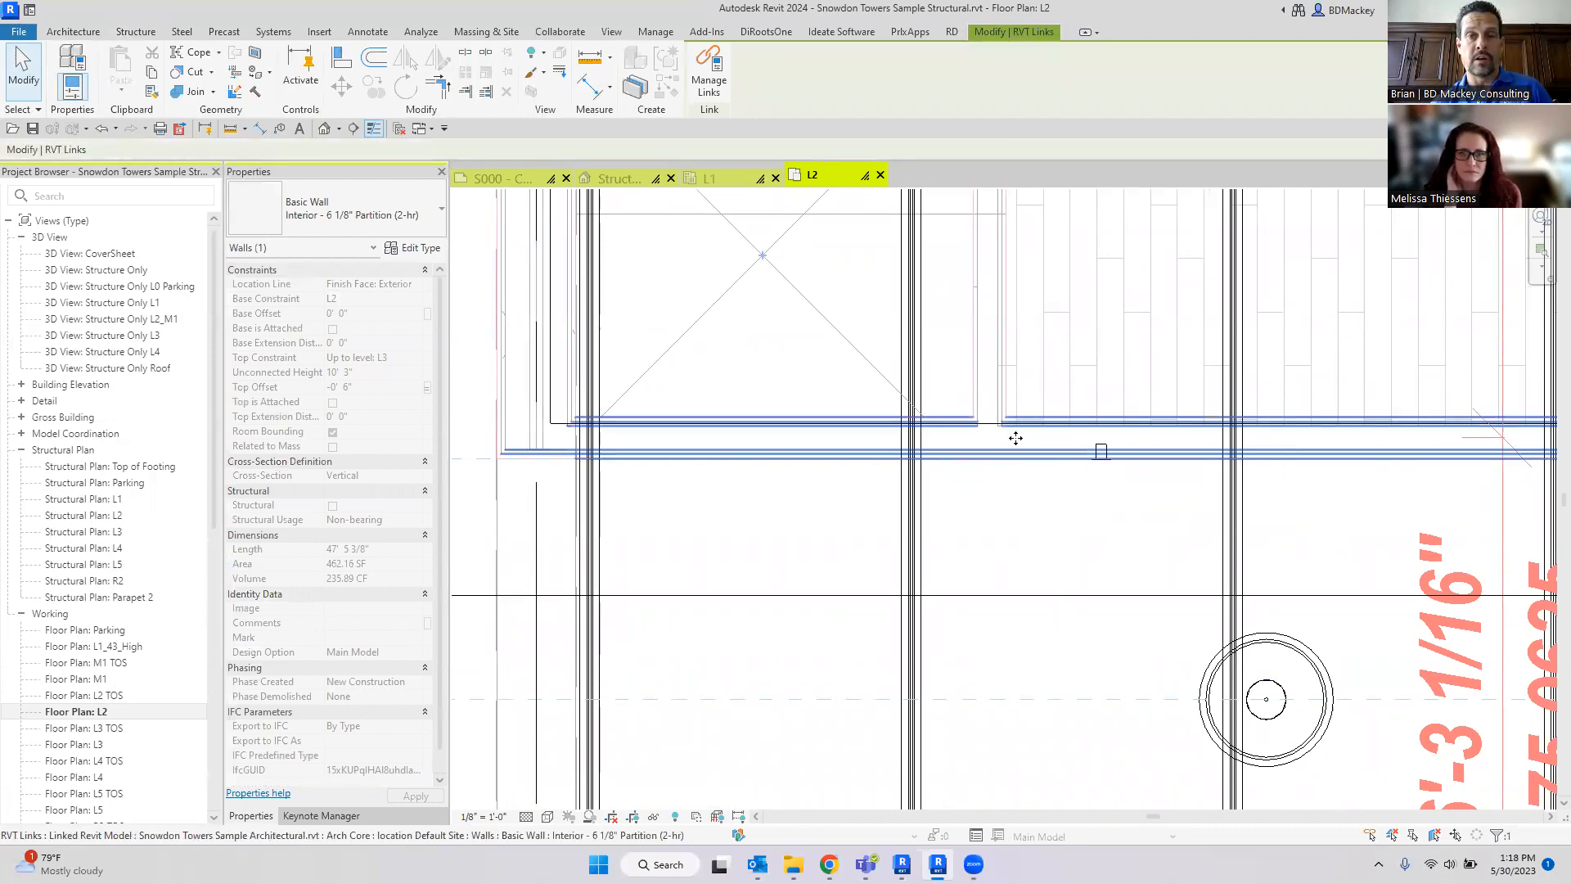
Step: Create parts from the selected linked partition wall
{"action": "left_click", "coordinate": [637, 88]}
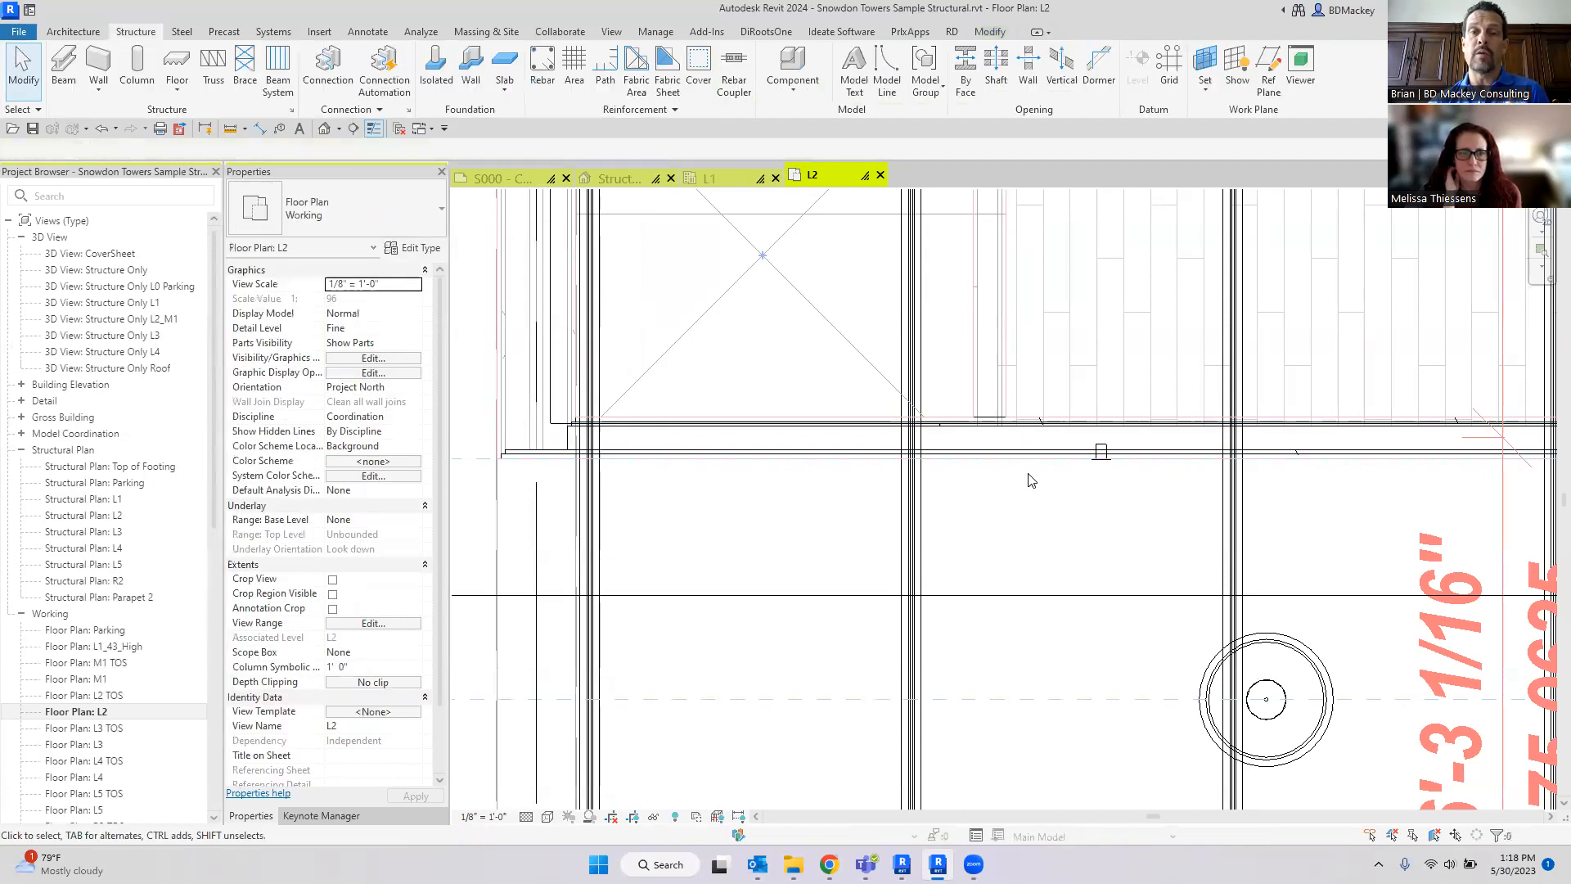
{"action": "scroll", "coordinate": [593, 467], "scroll_direction": "up", "scroll_amount": 4}
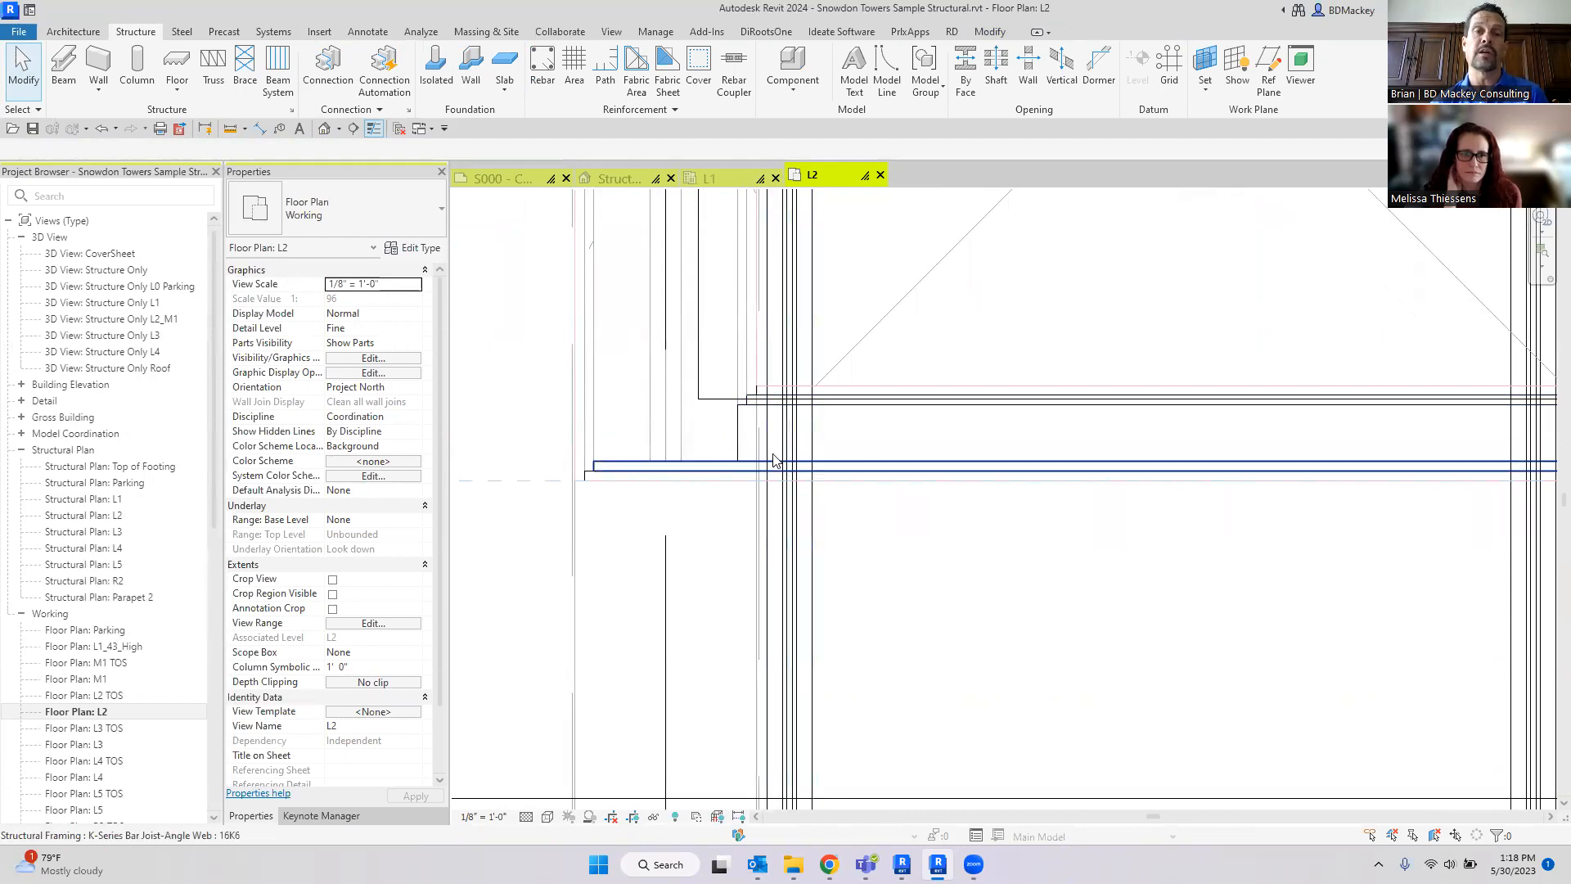
{"action": "scroll", "coordinate": [1033, 494], "scroll_direction": "down", "scroll_amount": 3}
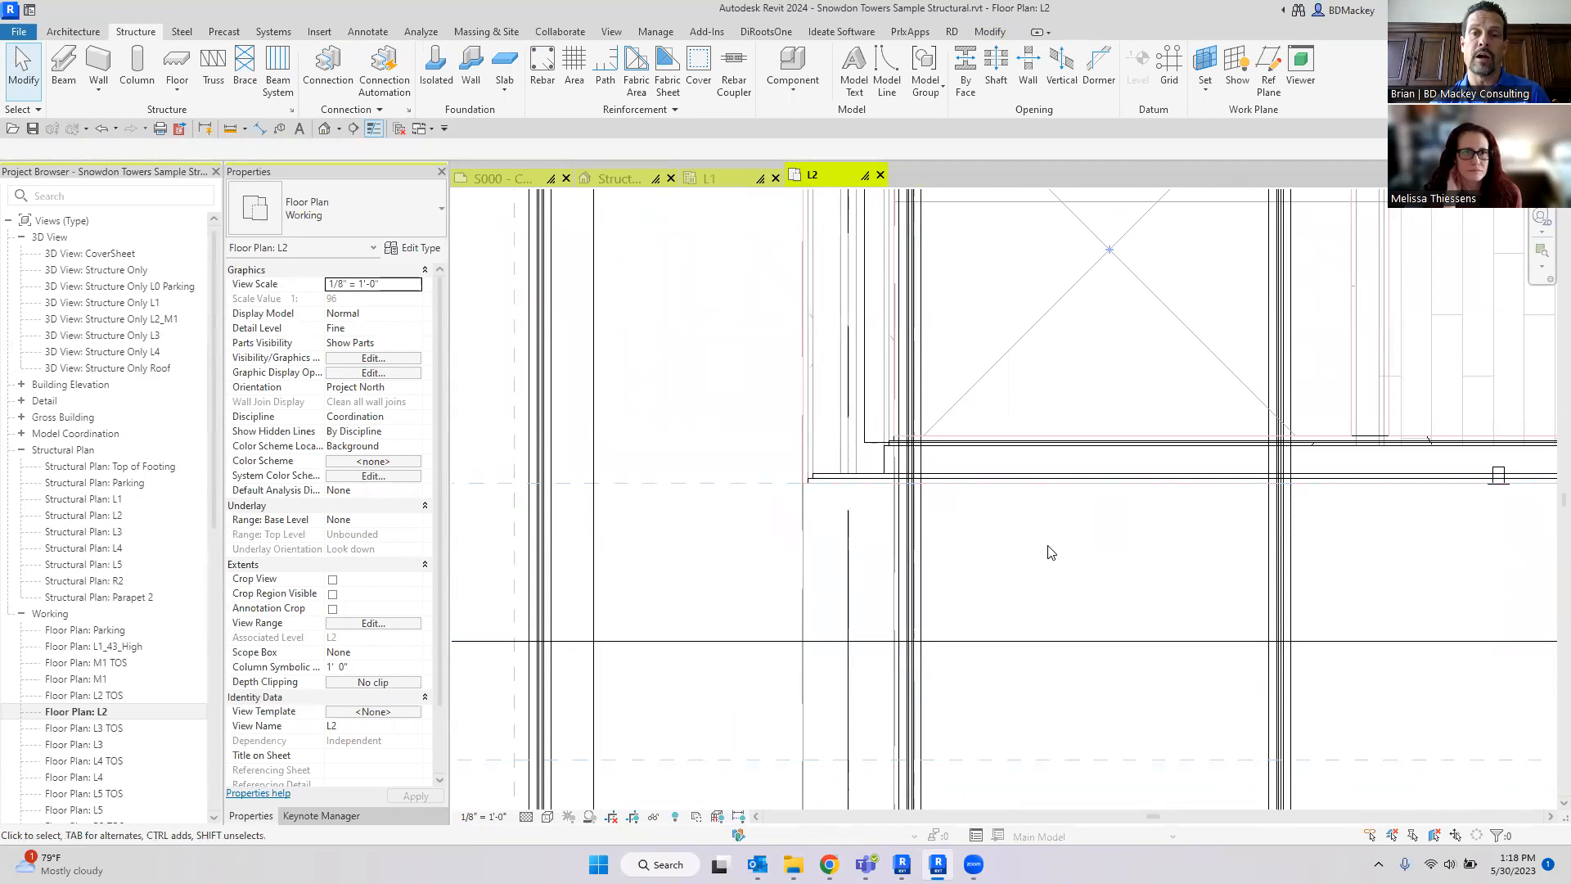
{"action": "left_click_drag", "start_coordinate": [1045, 535], "coordinate": [997, 422]}
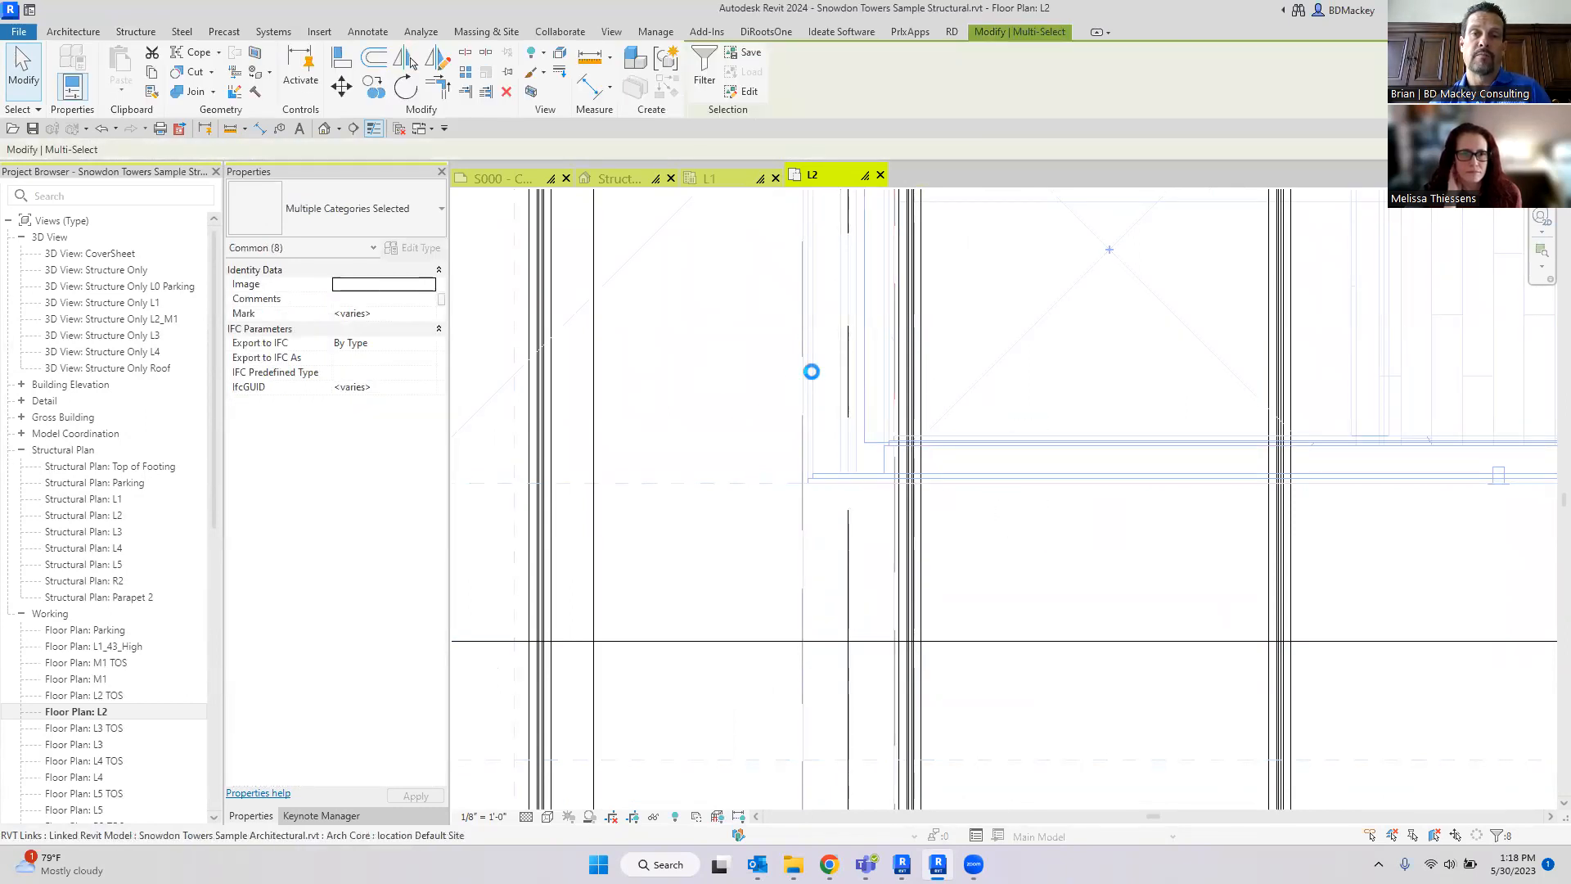
{"action": "left_click_drag", "start_coordinate": [812, 371], "coordinate": [819, 409]}
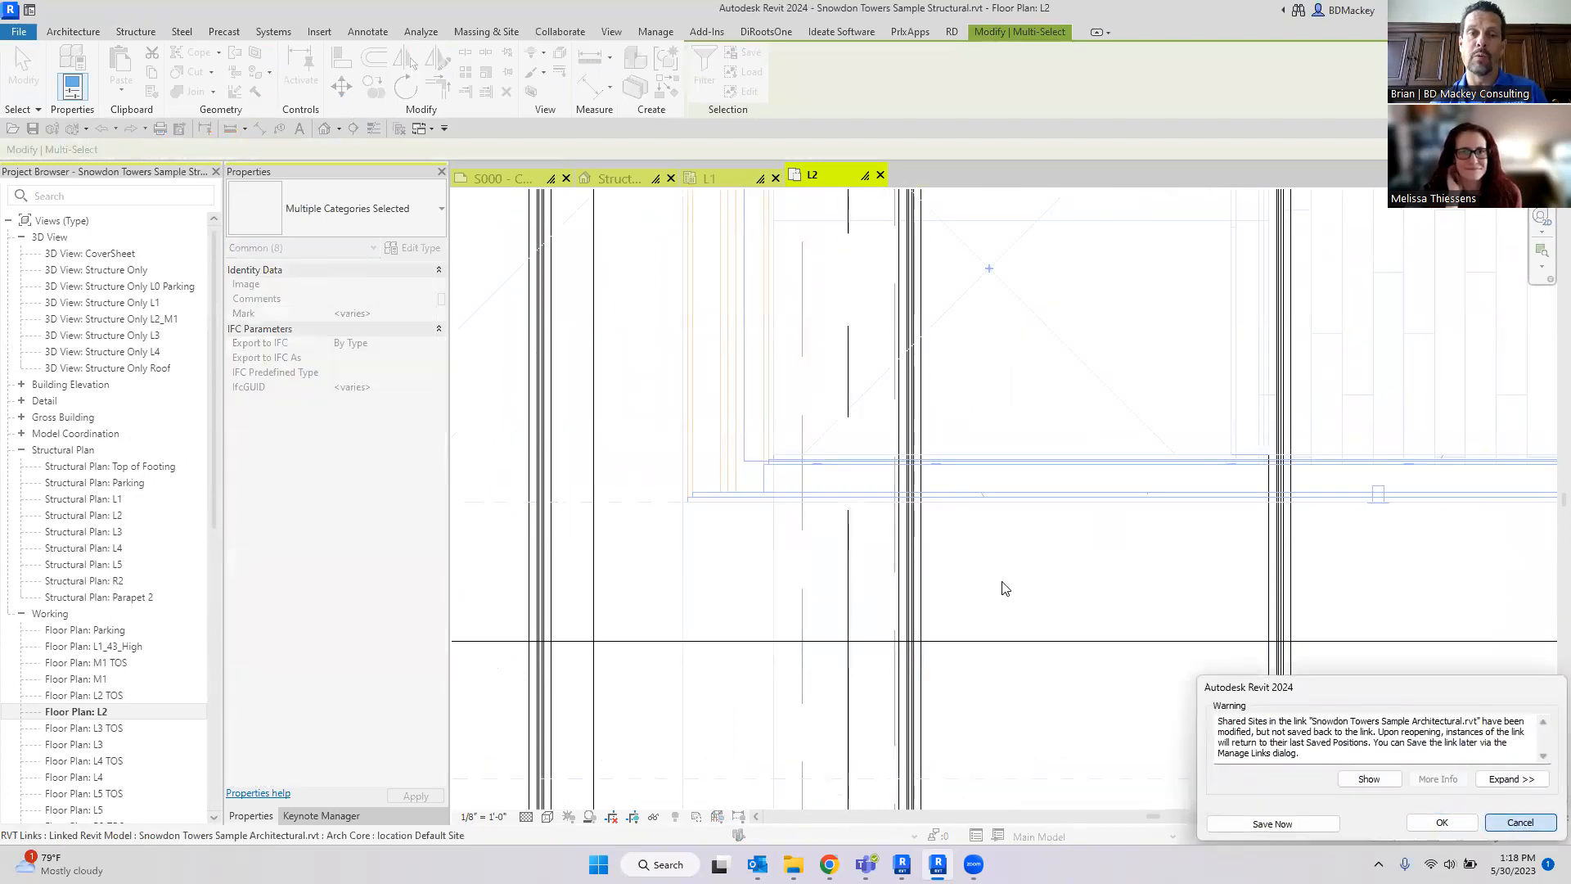
{"action": "left_click", "coordinate": [1433, 822]}
{"action": "left_click", "coordinate": [1018, 537]}
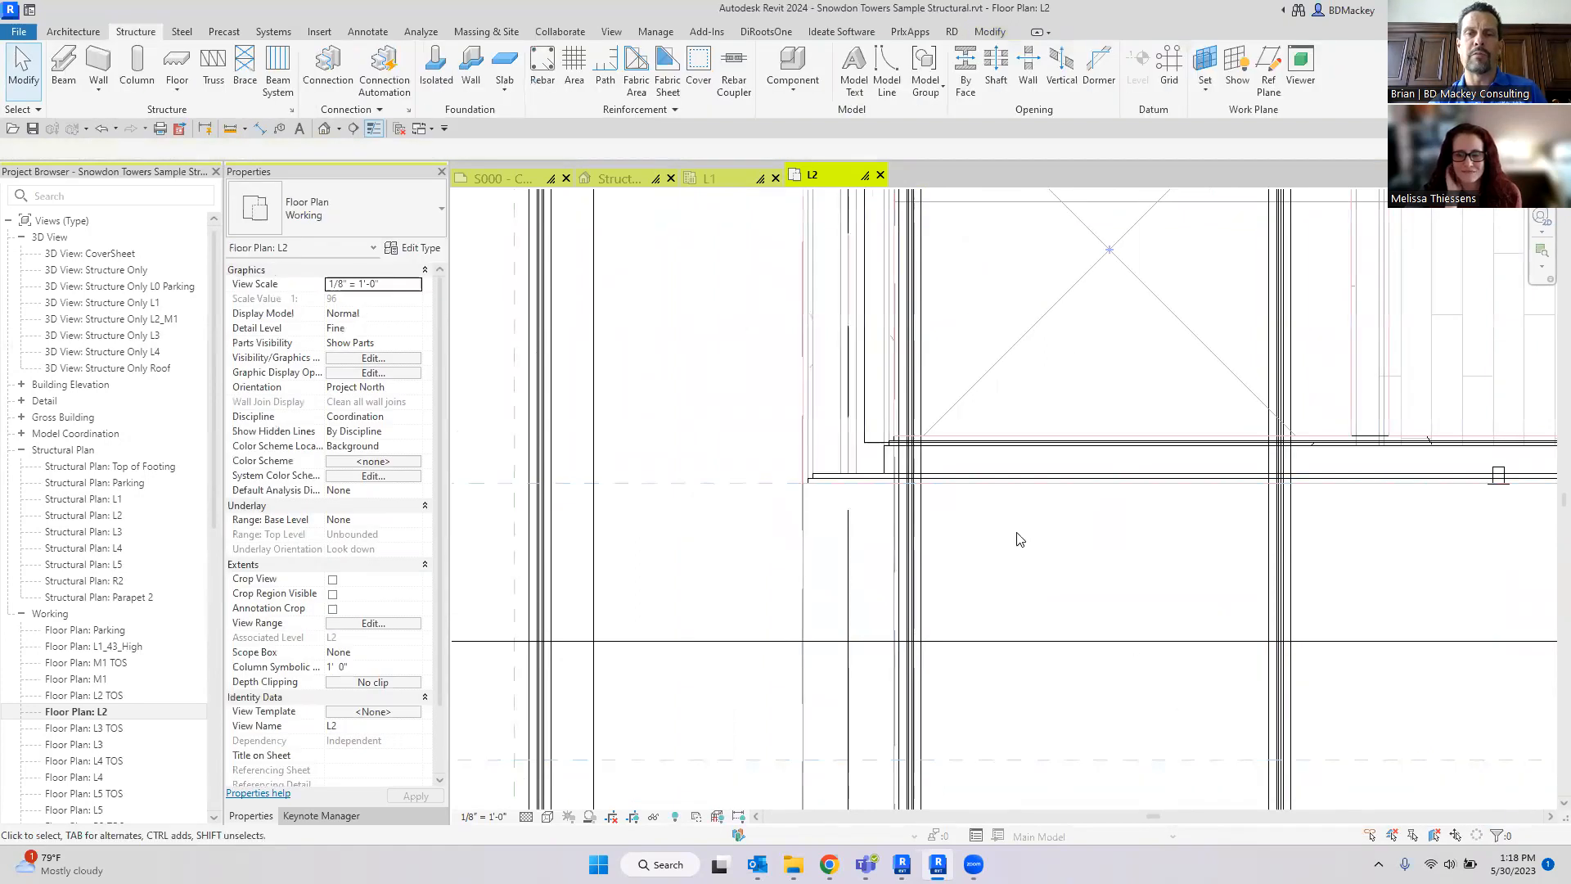
Step: Select the elements crossing the partition wall and filter out the RVT Links so only the wall's parts stay selected
{"action": "left_click_drag", "start_coordinate": [1028, 423], "coordinate": [1026, 422]}
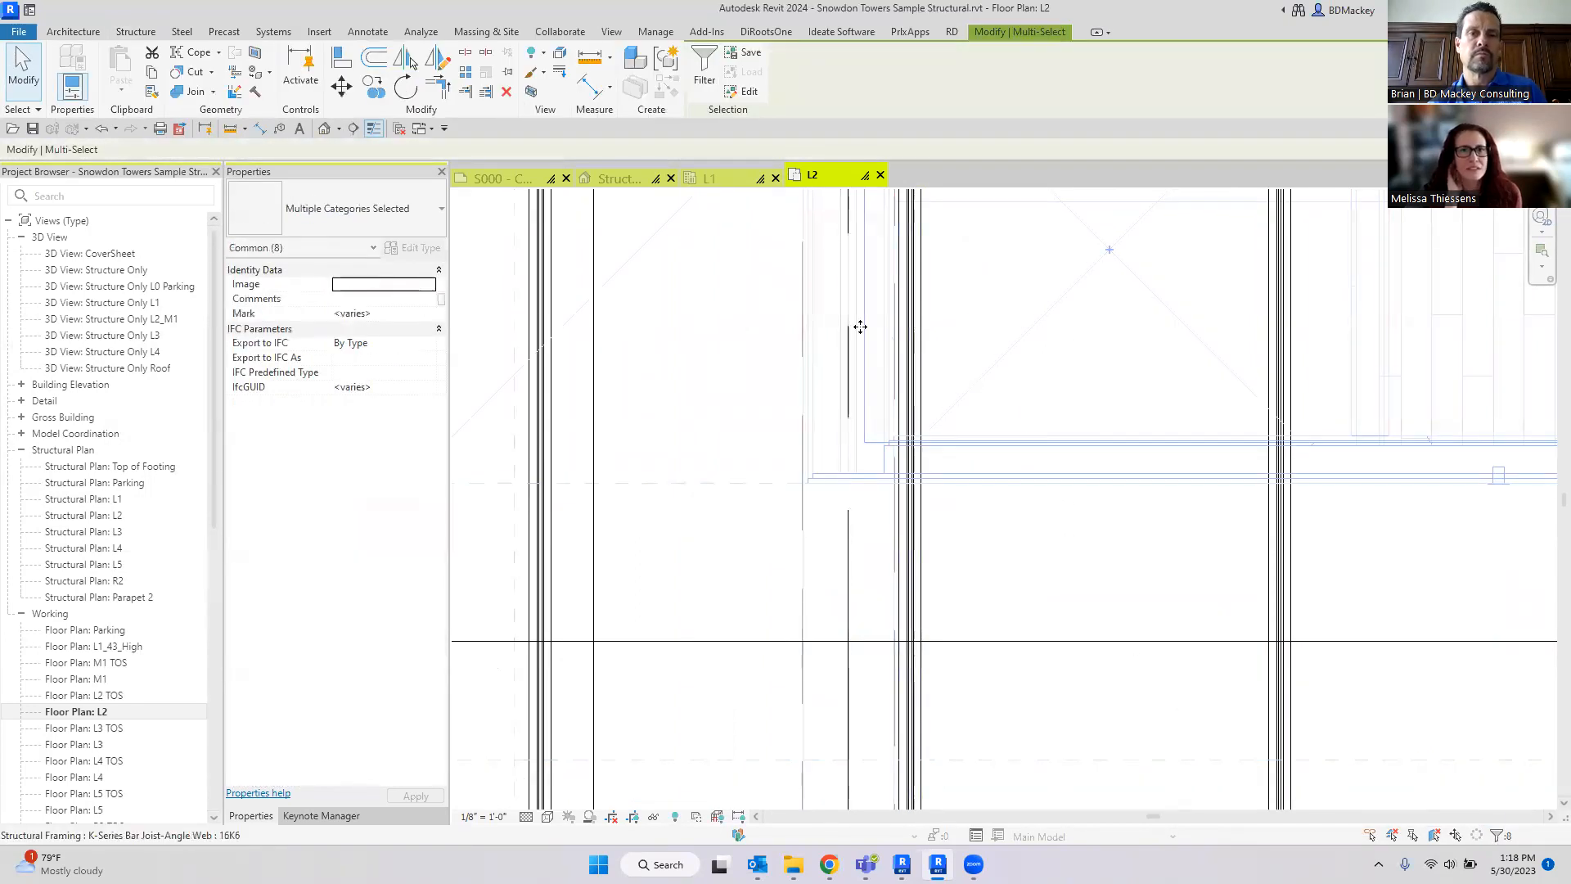
{"action": "left_click", "coordinate": [812, 320], "text": "shift"}
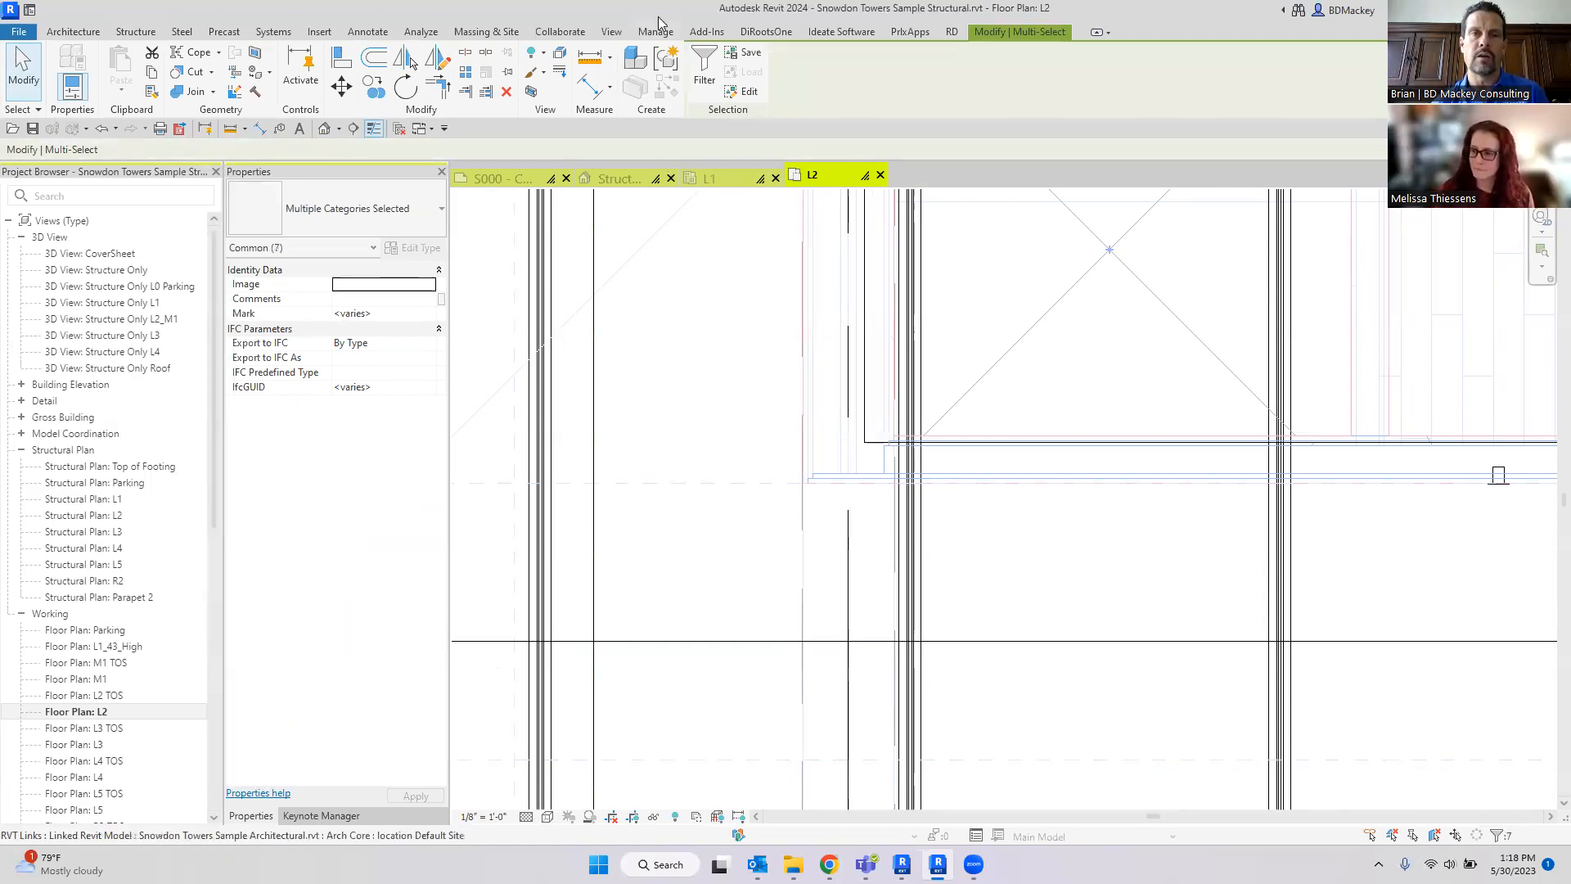
{"action": "left_click", "coordinate": [704, 67]}
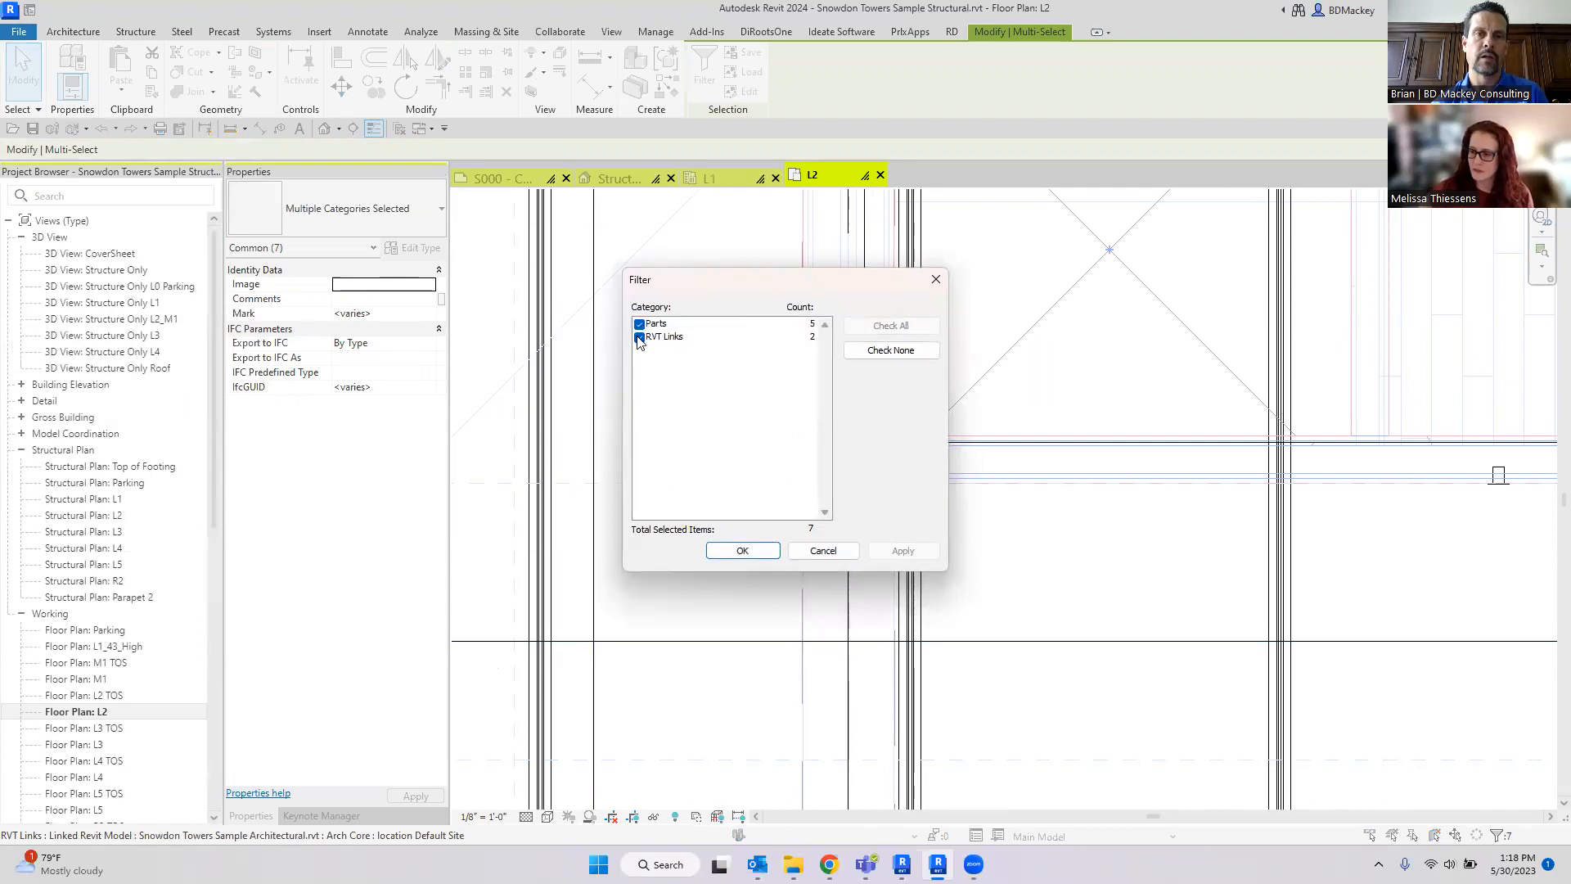
{"action": "left_click", "coordinate": [639, 337]}
{"action": "left_click", "coordinate": [745, 550]}
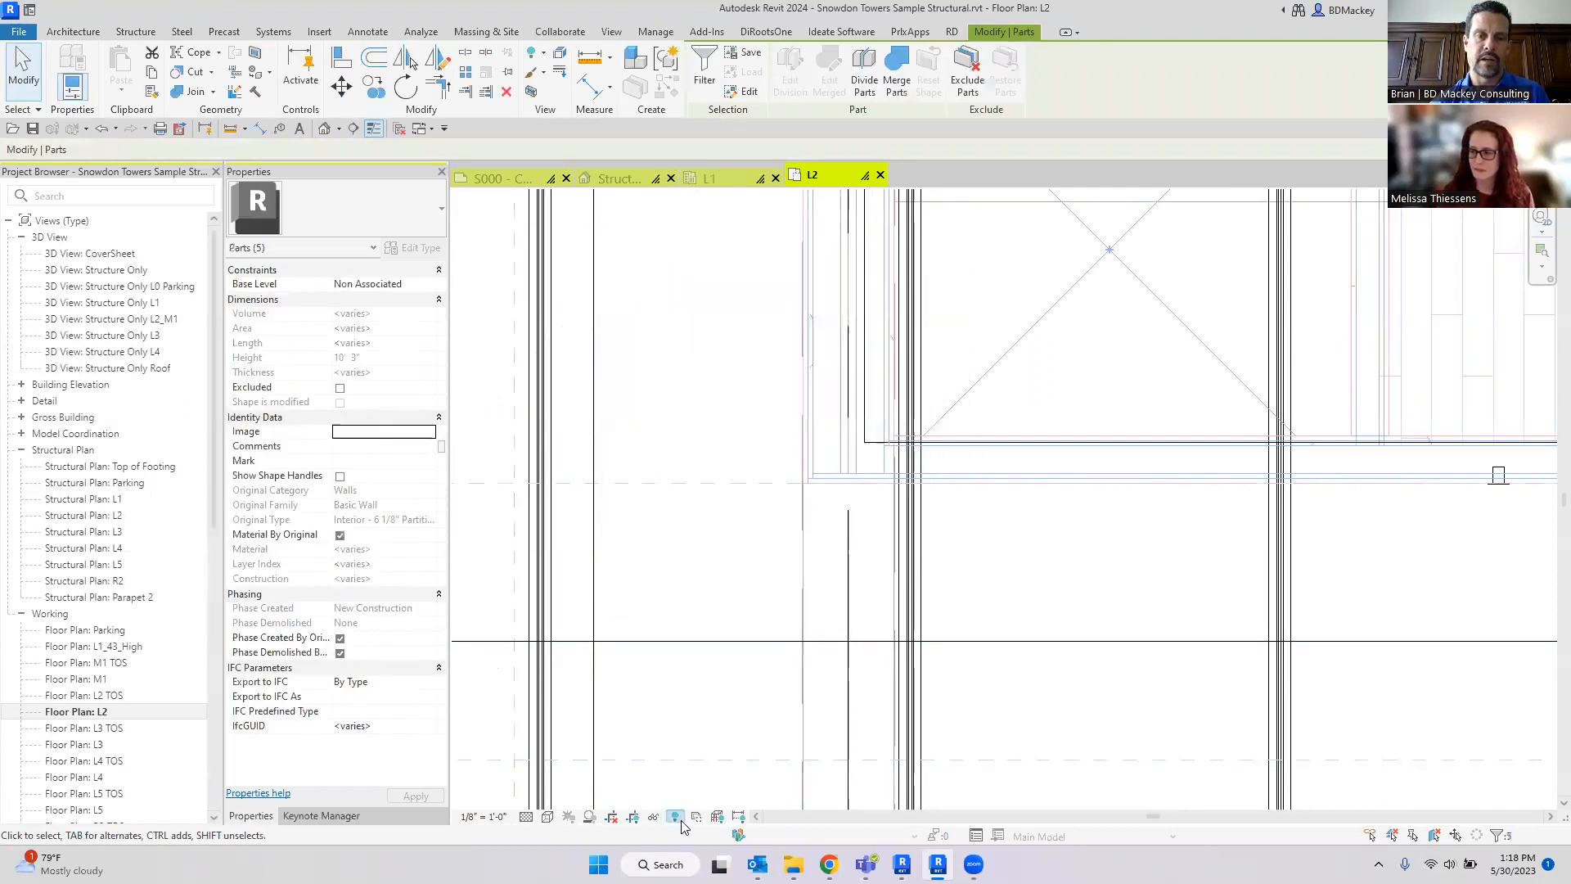
Step: Temporarily isolate the selected wall parts in the L2 floor plan and clear the selection
{"action": "left_click", "coordinate": [653, 817]}
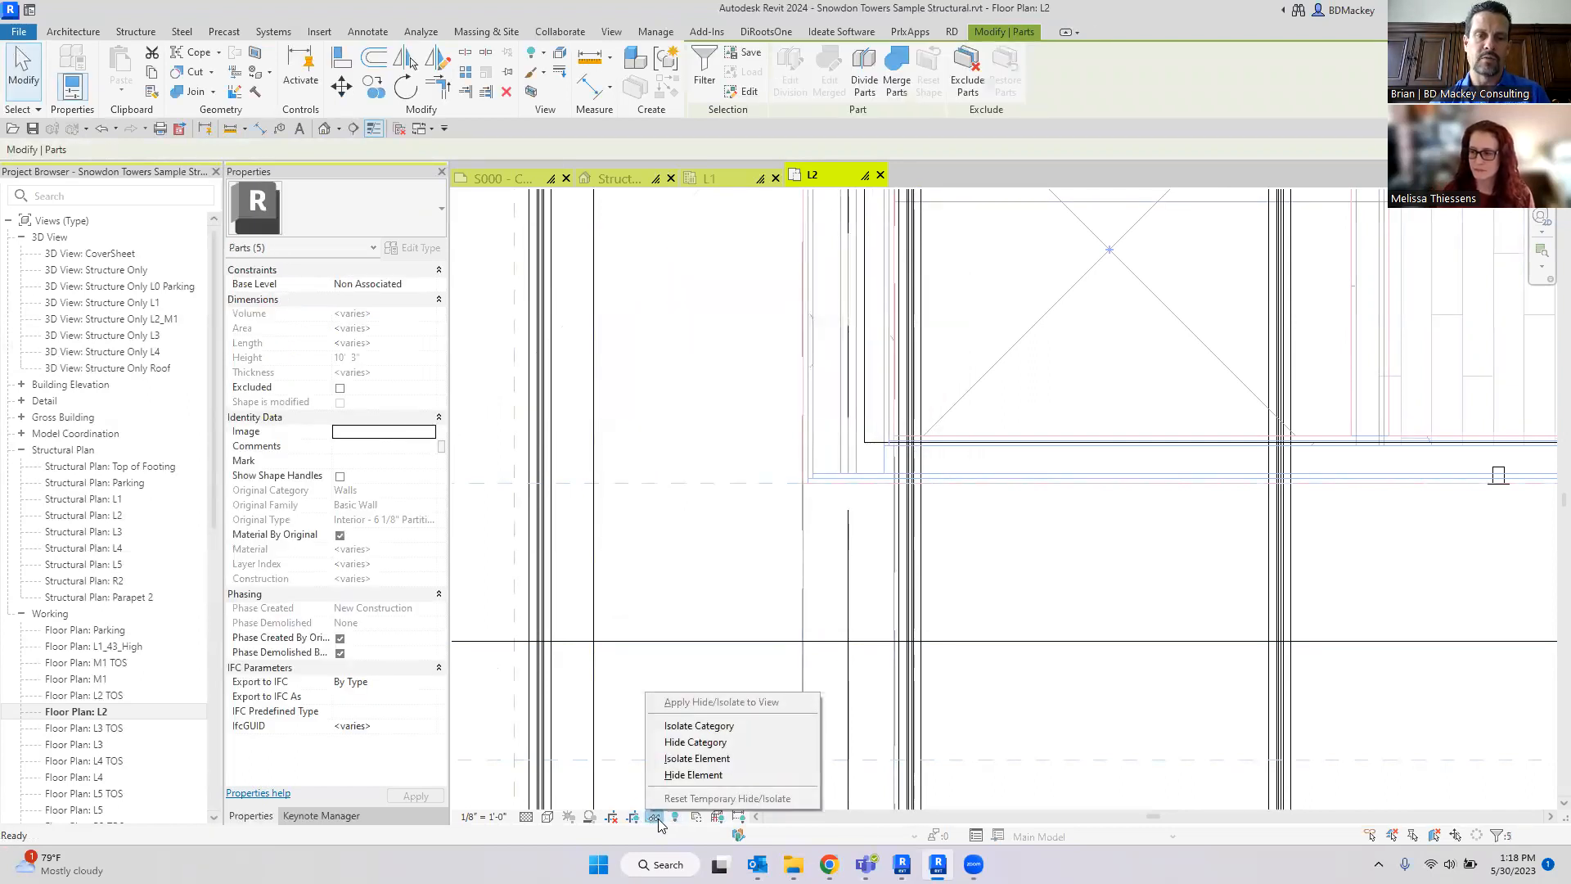
{"action": "left_click", "coordinate": [698, 759]}
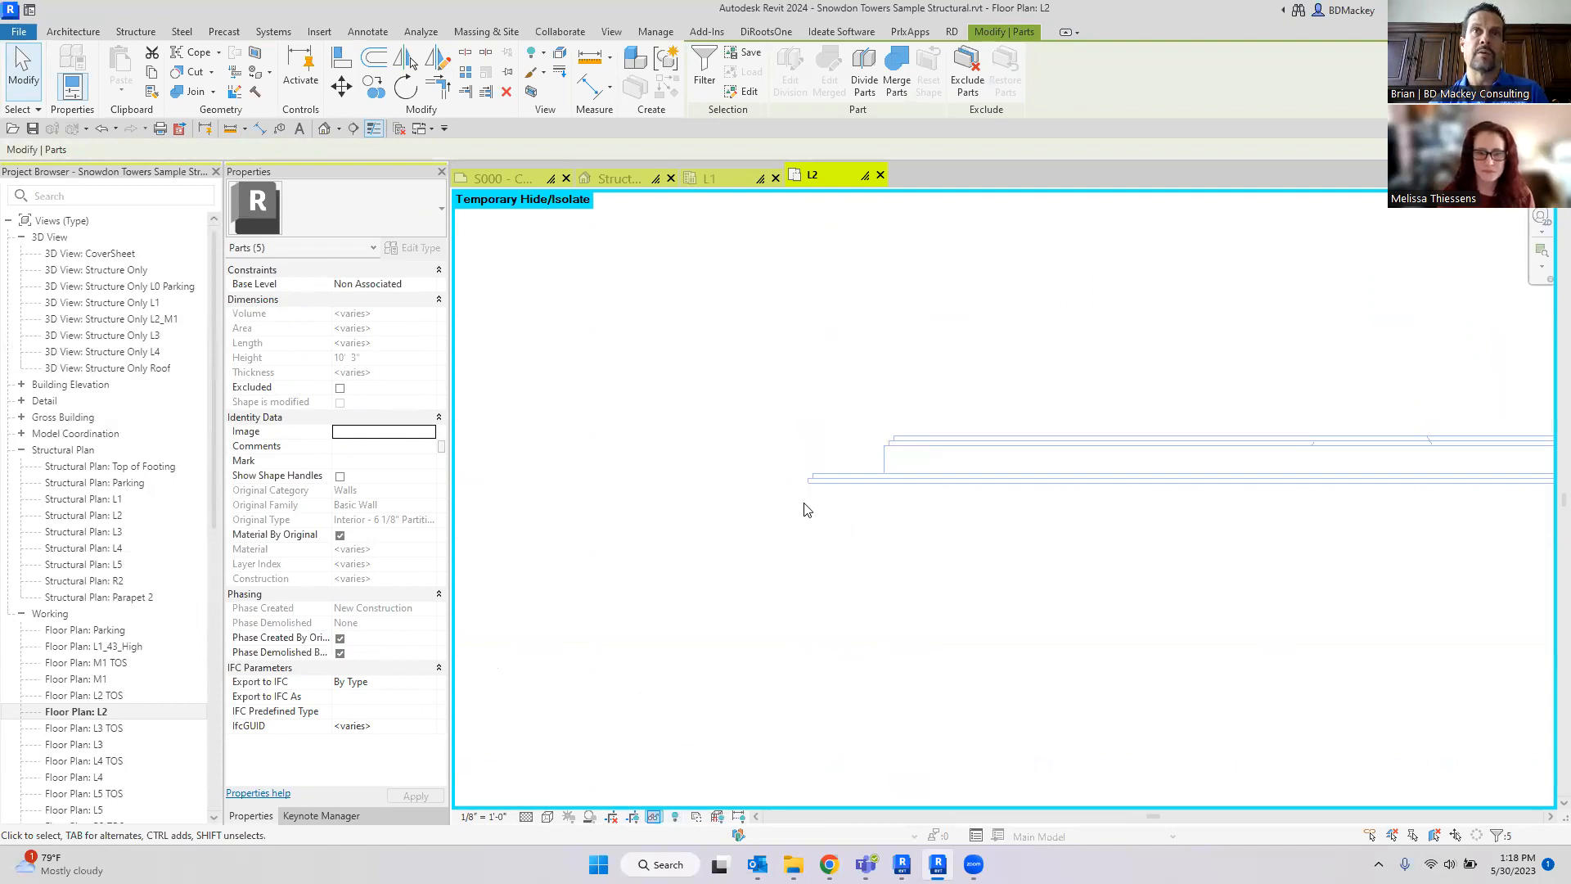
{"action": "left_click", "coordinate": [923, 364]}
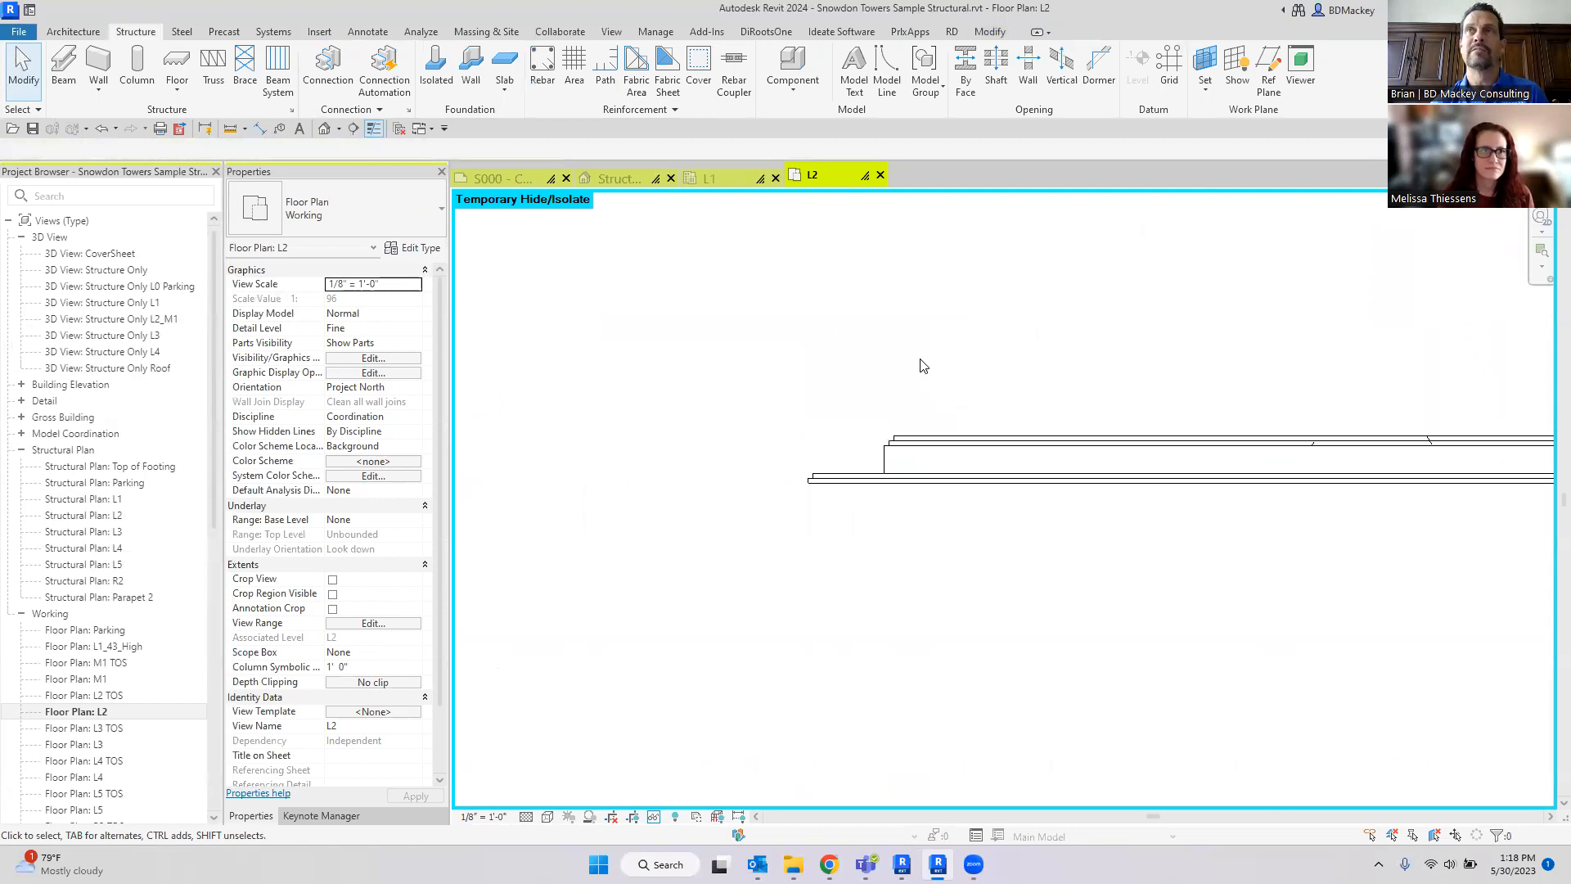
Step: Examine the isolated parts along the wall and its opening, checking the properties of the outermost finish layer's part
{"action": "scroll", "coordinate": [915, 466], "scroll_direction": "up", "scroll_amount": 4}
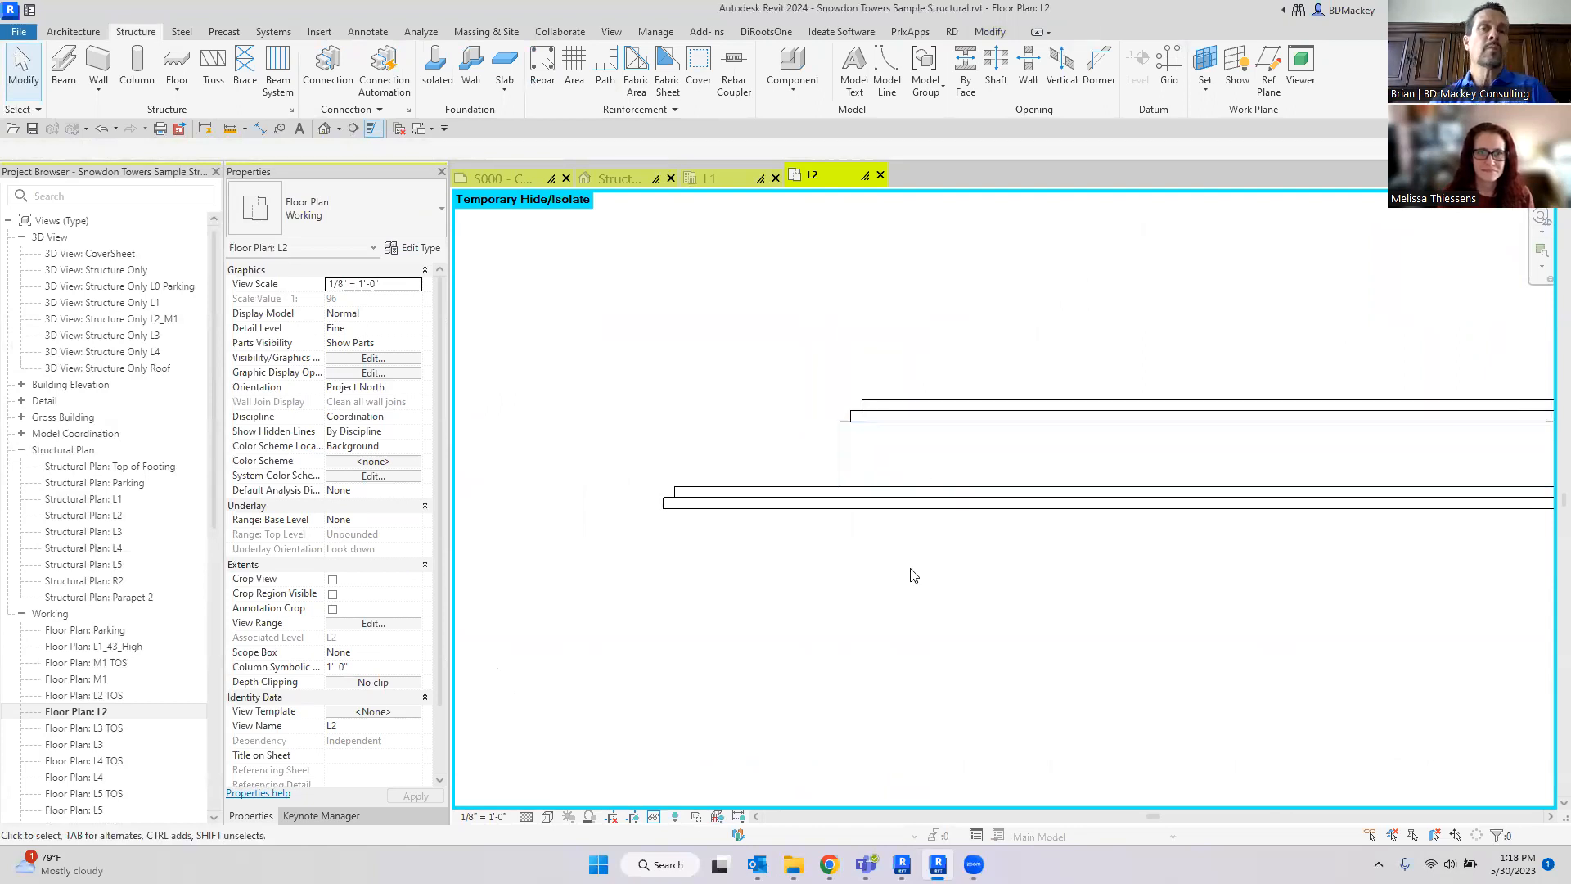
{"action": "left_click", "coordinate": [910, 400]}
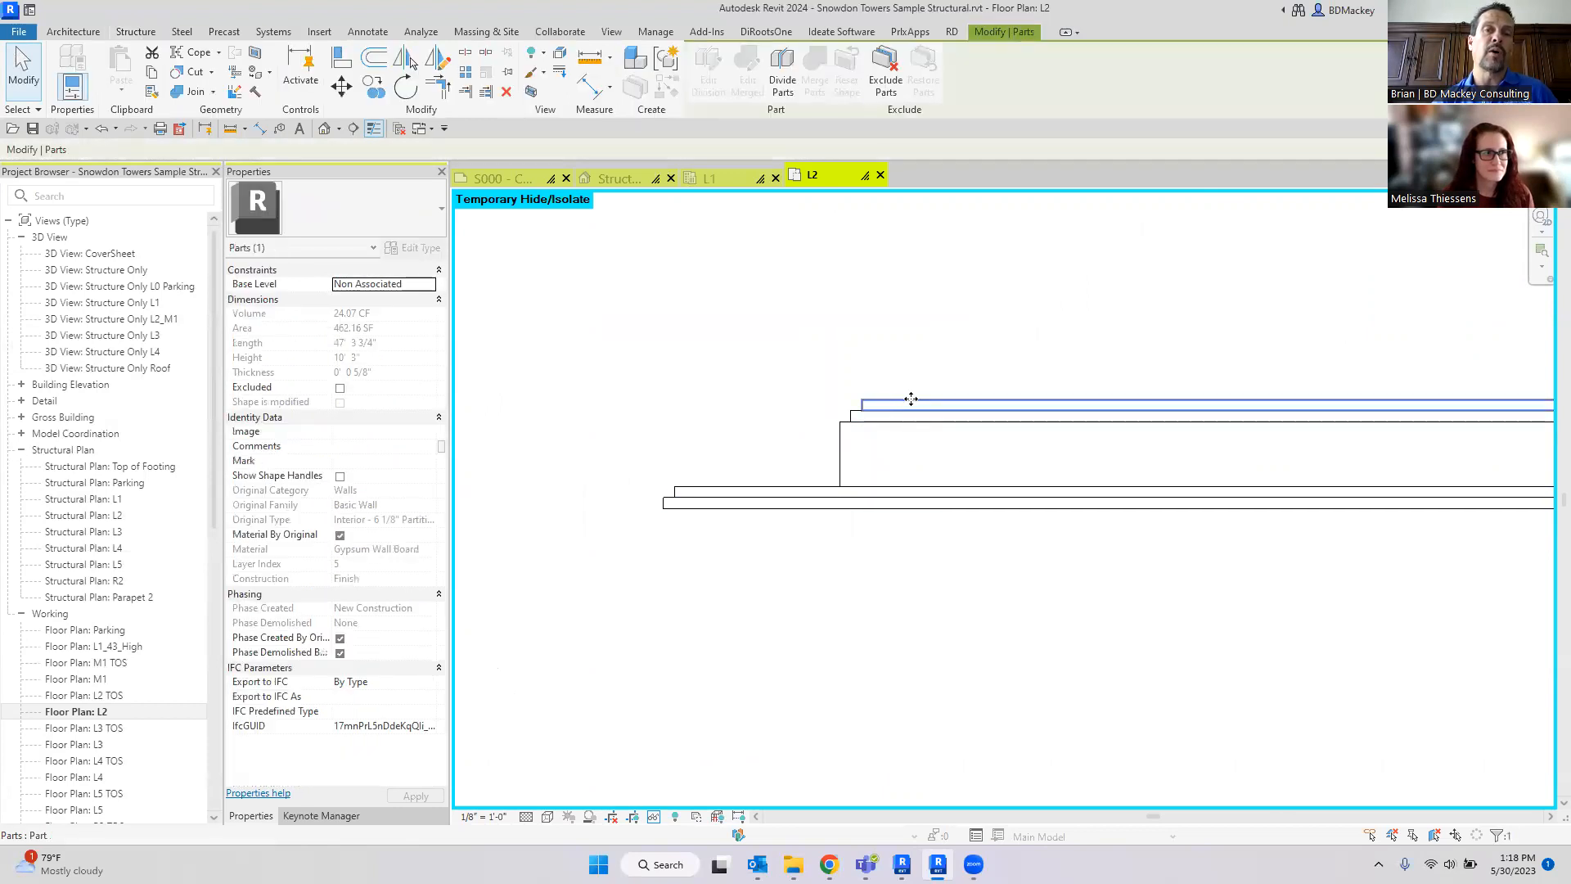
{"action": "scroll", "coordinate": [960, 596], "scroll_direction": "down", "scroll_amount": 5}
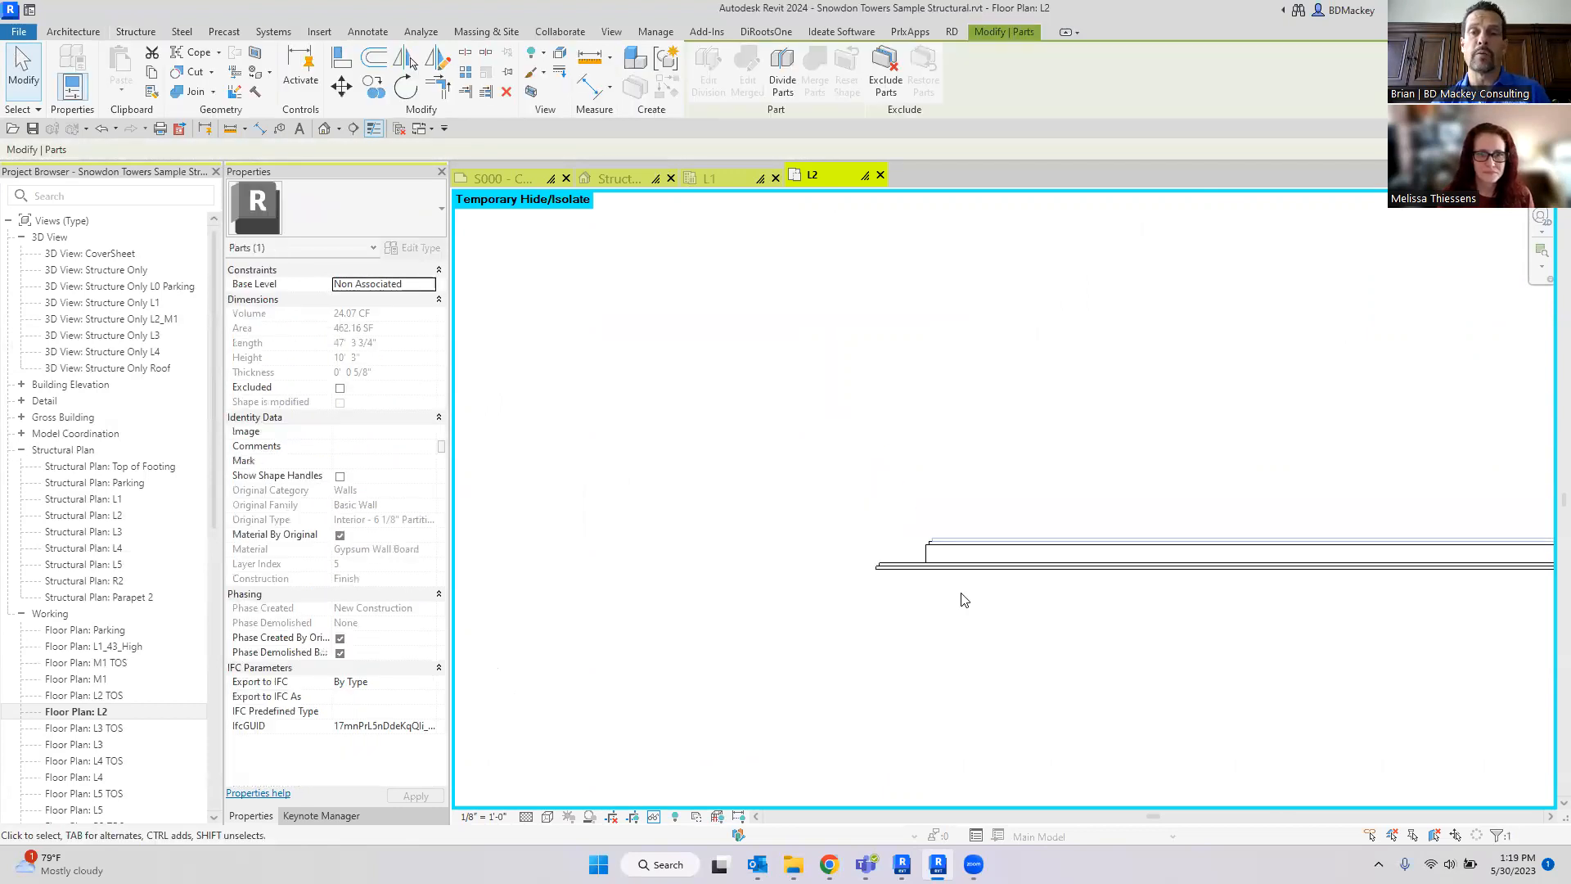
{"action": "scroll", "coordinate": [1039, 616], "scroll_direction": "up", "scroll_amount": 4}
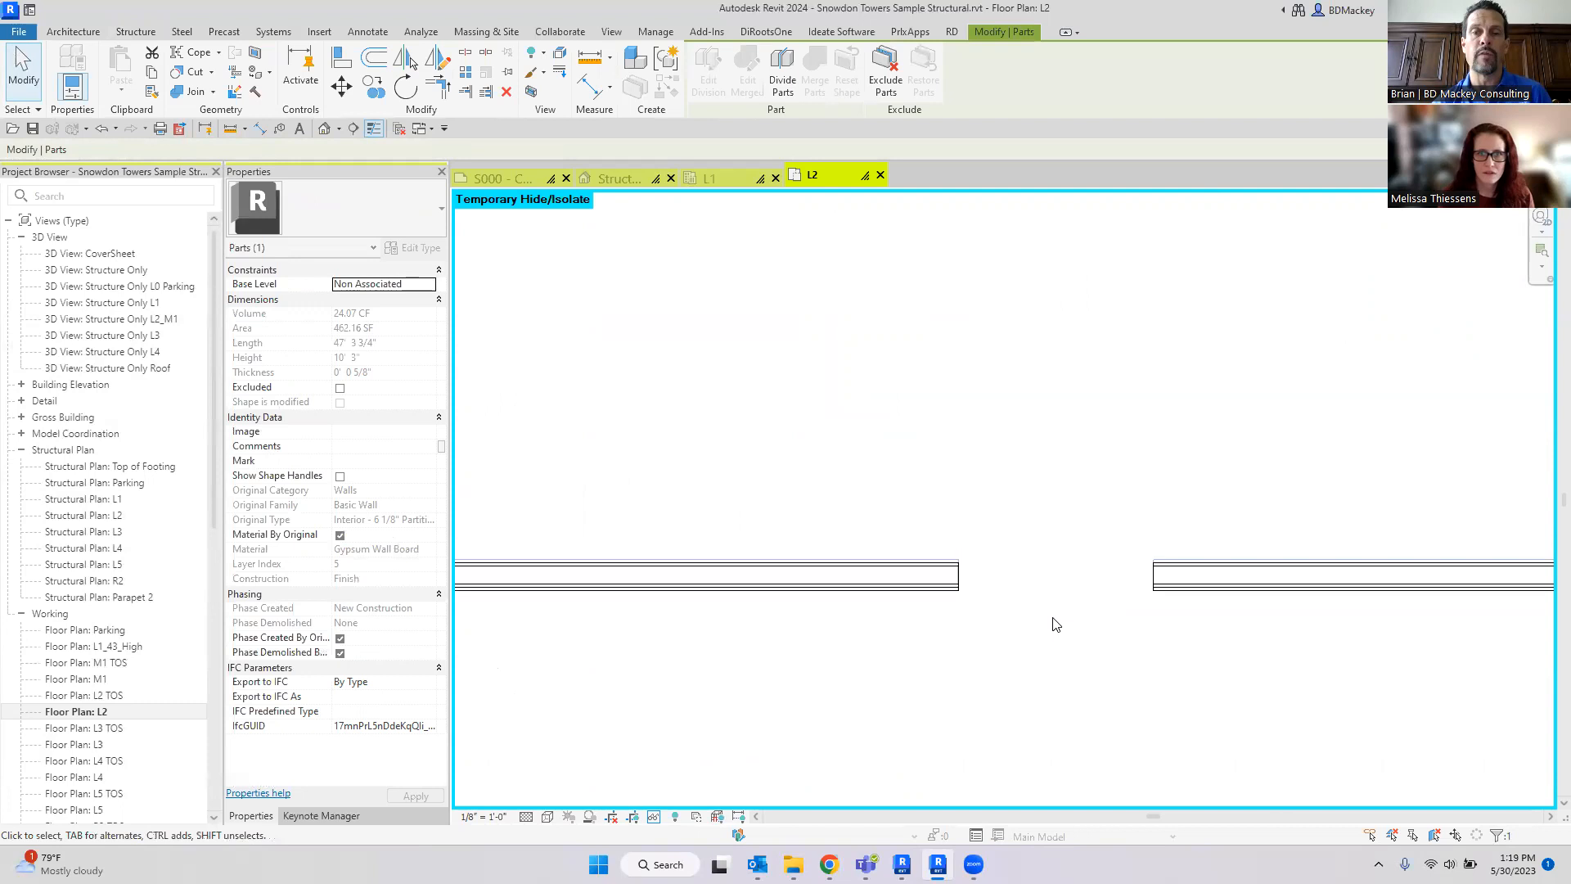
{"action": "left_click", "coordinate": [974, 596]}
{"action": "scroll", "coordinate": [973, 597], "scroll_direction": "up", "scroll_amount": 3}
{"action": "left_click", "coordinate": [941, 536]}
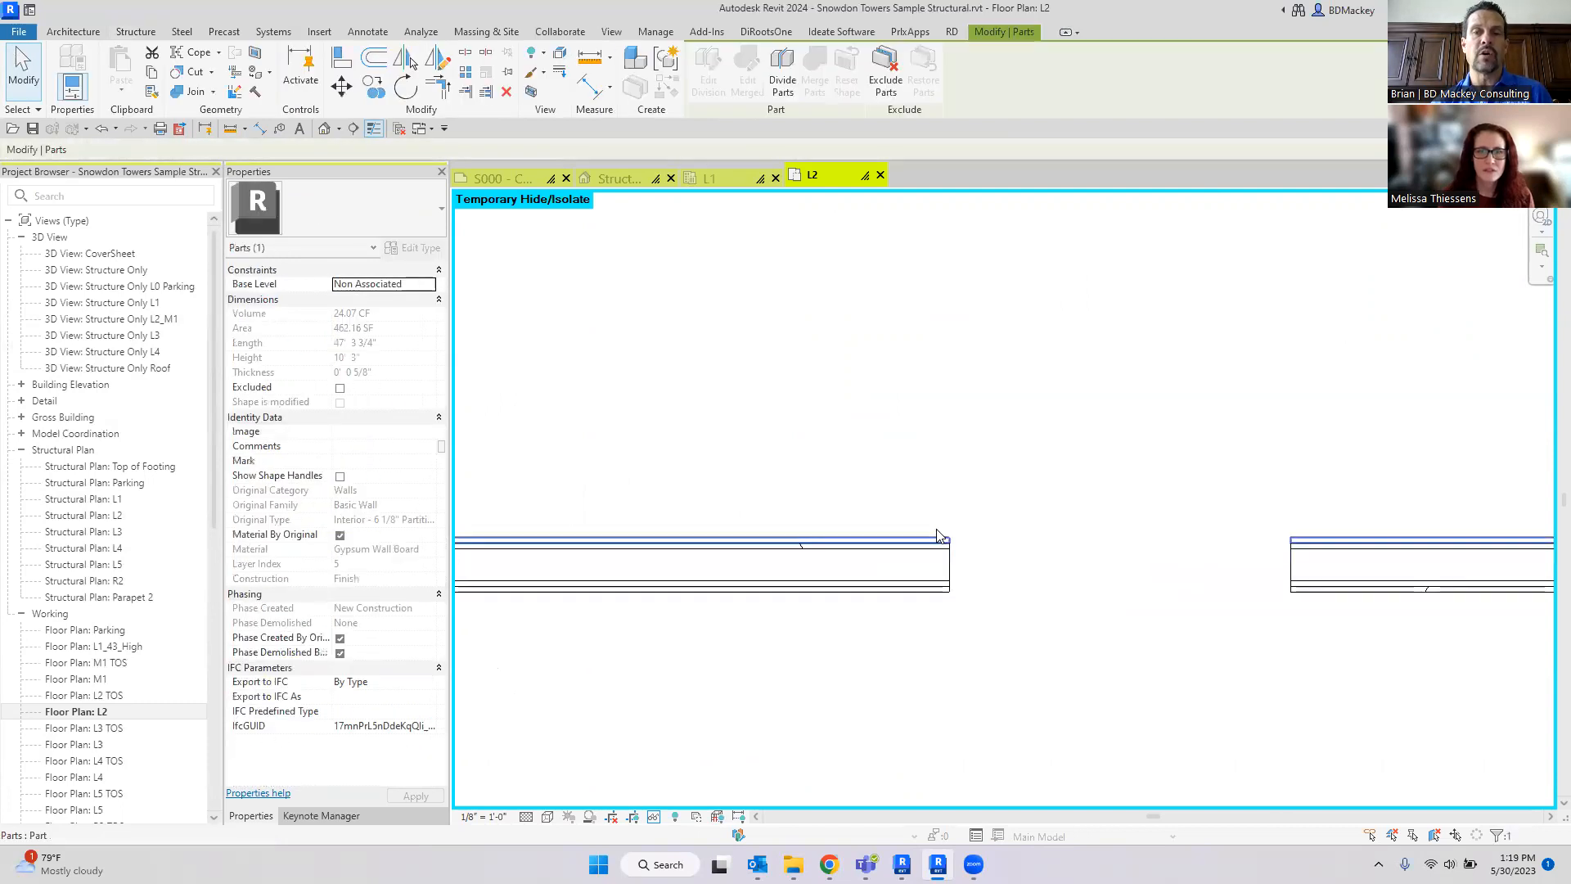
{"action": "left_click", "coordinate": [1040, 632]}
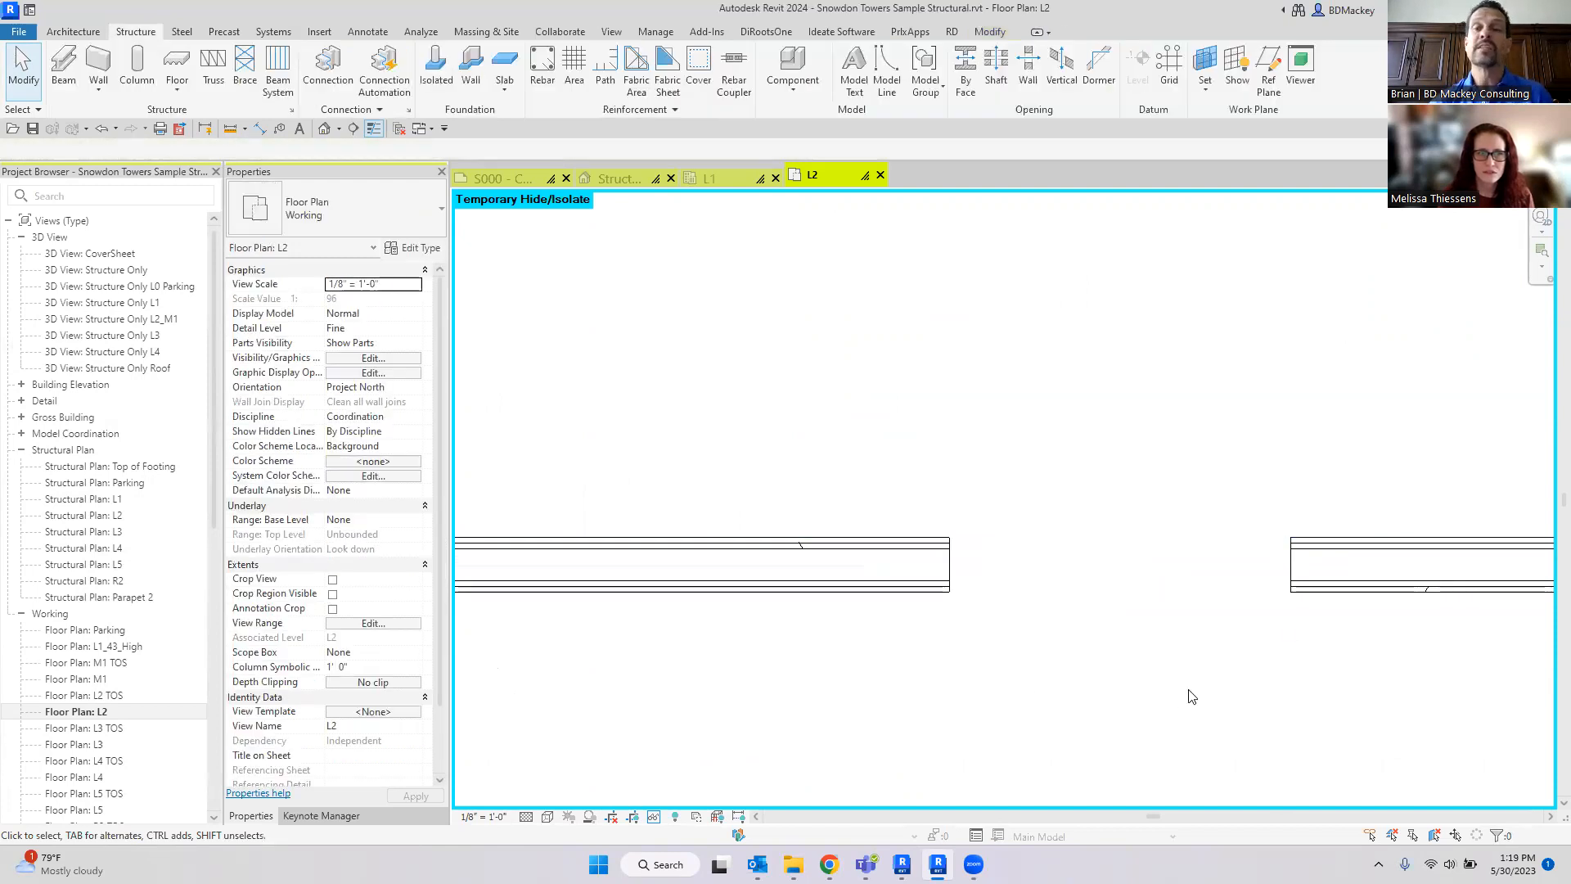
{"action": "scroll", "coordinate": [1146, 659], "scroll_direction": "down", "scroll_amount": 5}
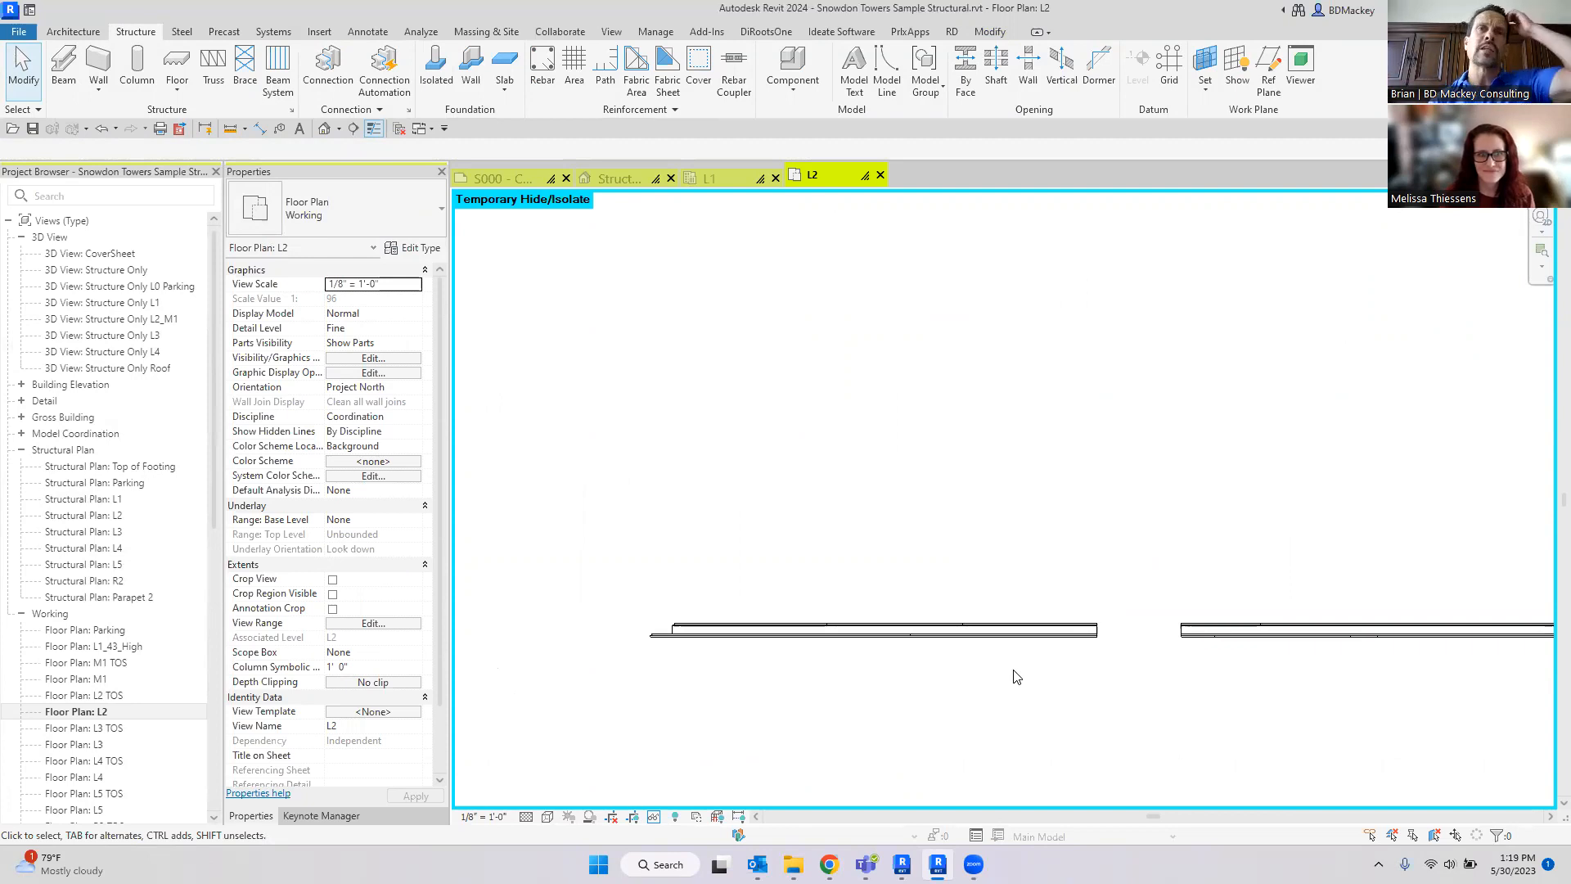
Step: Examine the wall's core-layer part at the wall end, checking its original type, material, layer index and construction against the adjacent finish part
{"action": "scroll", "coordinate": [681, 635], "scroll_direction": "up", "scroll_amount": 3}
{"action": "scroll", "coordinate": [676, 686], "scroll_direction": "up", "scroll_amount": 1}
{"action": "middle_click_drag", "start_coordinate": [684, 693], "coordinate": [842, 589]}
{"action": "left_click", "coordinate": [846, 518]}
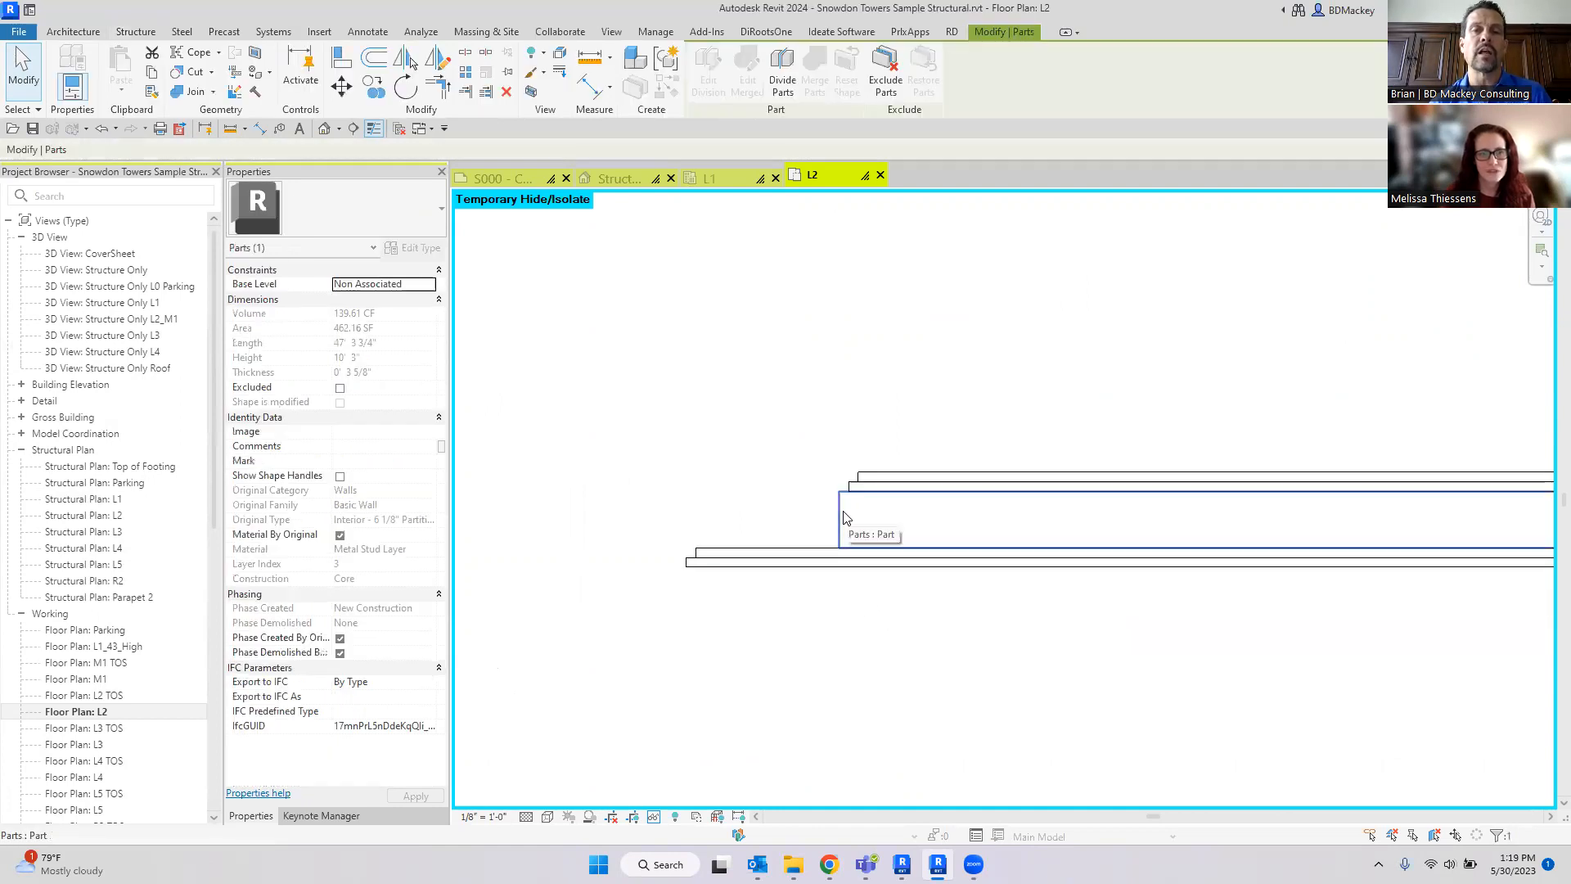
{"action": "left_click", "coordinate": [799, 548]}
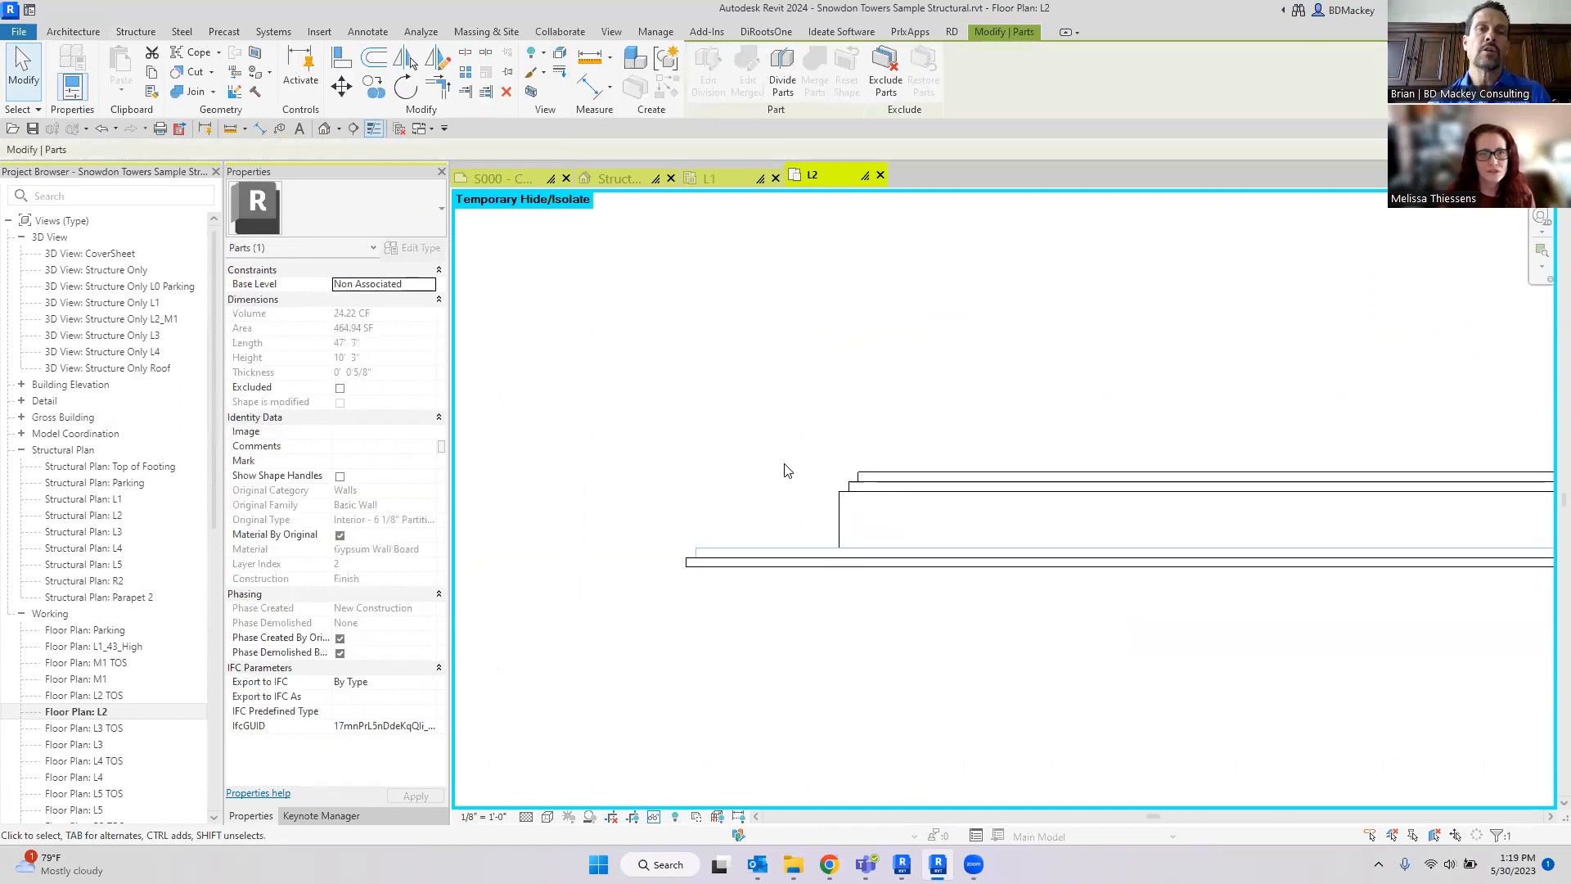
{"action": "left_click", "coordinate": [783, 471]}
{"action": "left_click", "coordinate": [846, 507]}
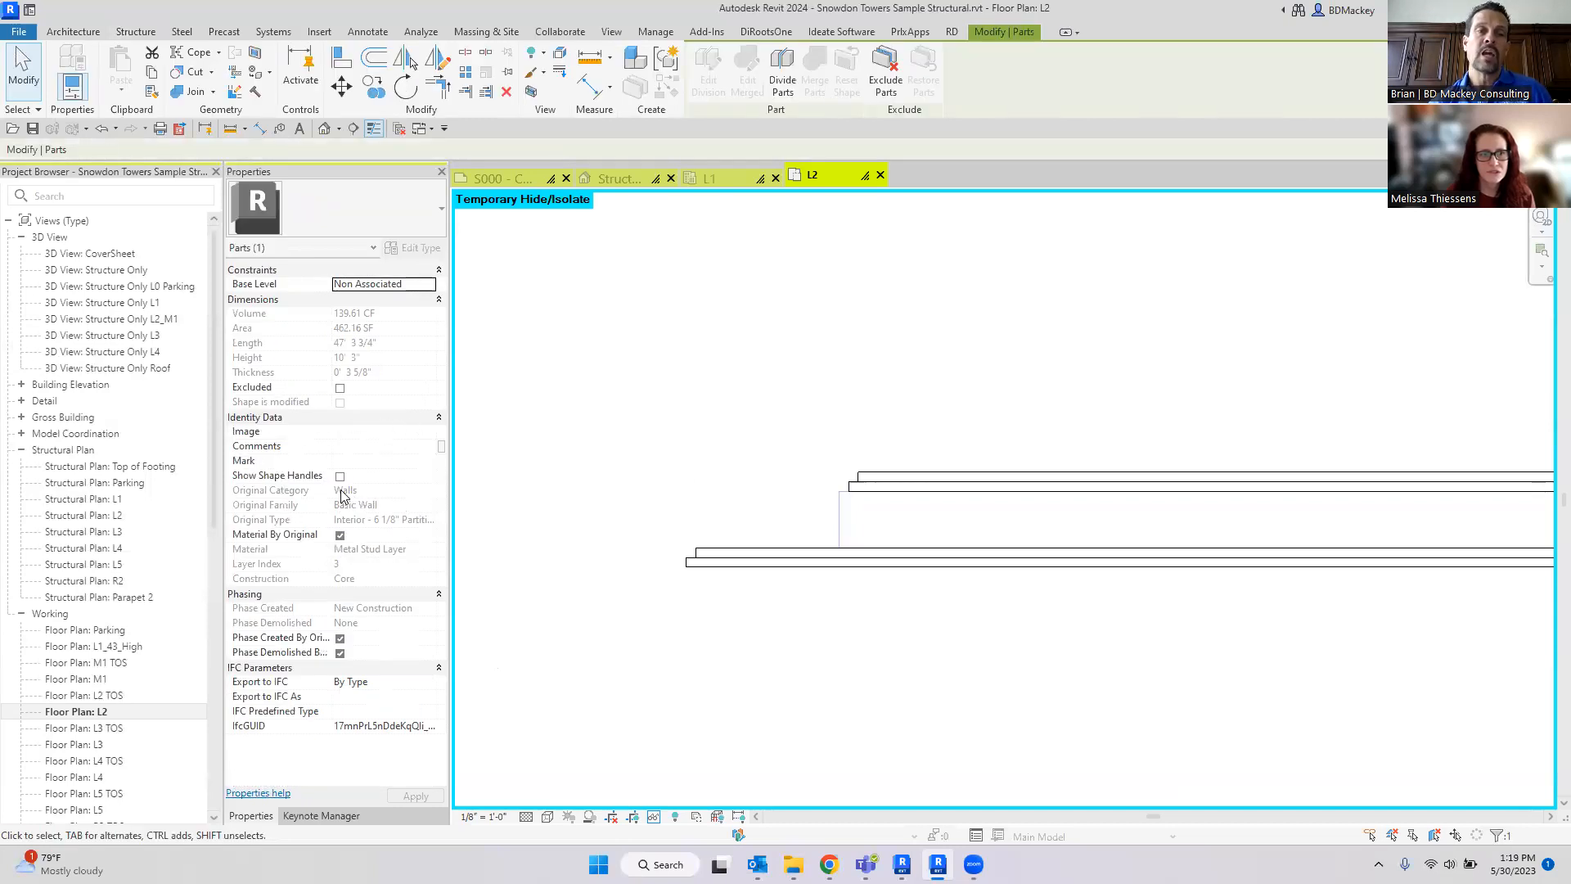
{"action": "left_click", "coordinate": [382, 502]}
{"action": "left_click", "coordinate": [399, 518]}
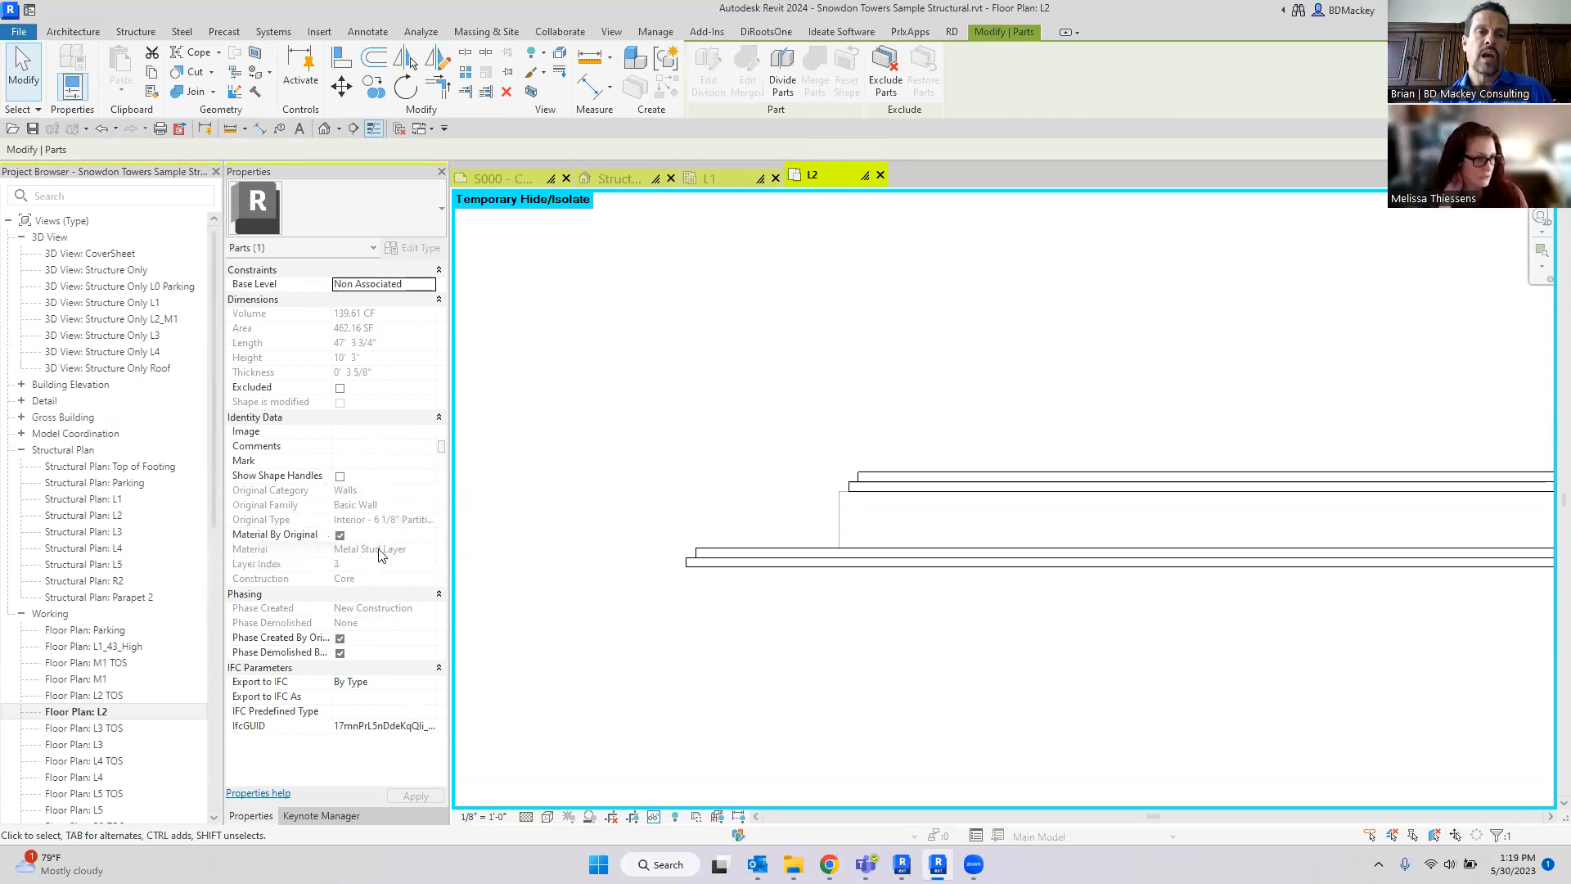
{"action": "left_click", "coordinate": [341, 536]}
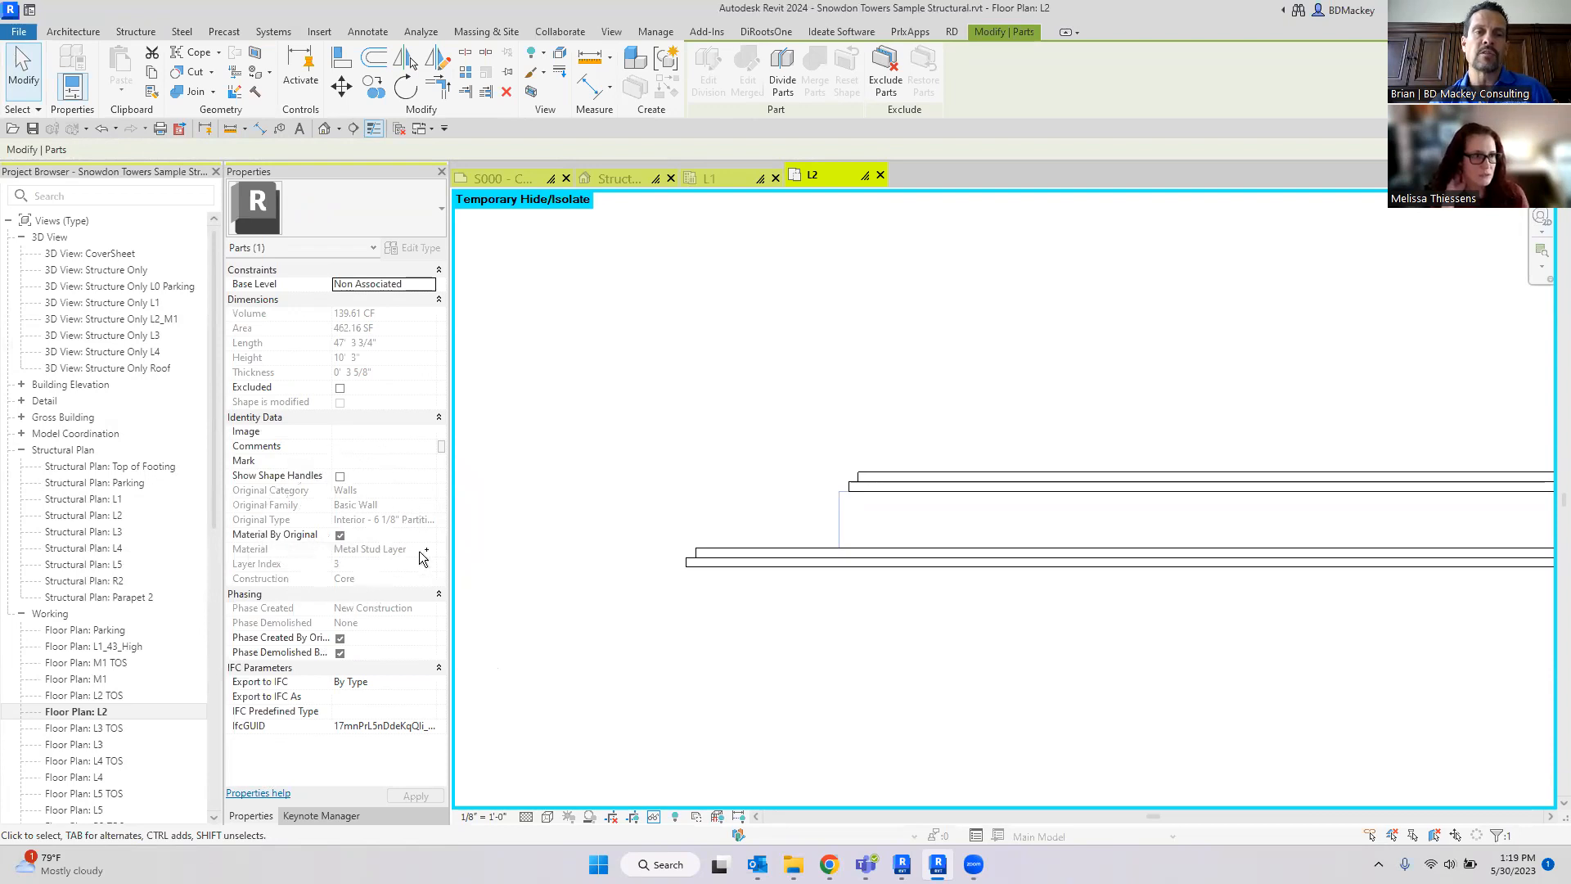
{"action": "left_click", "coordinate": [354, 581]}
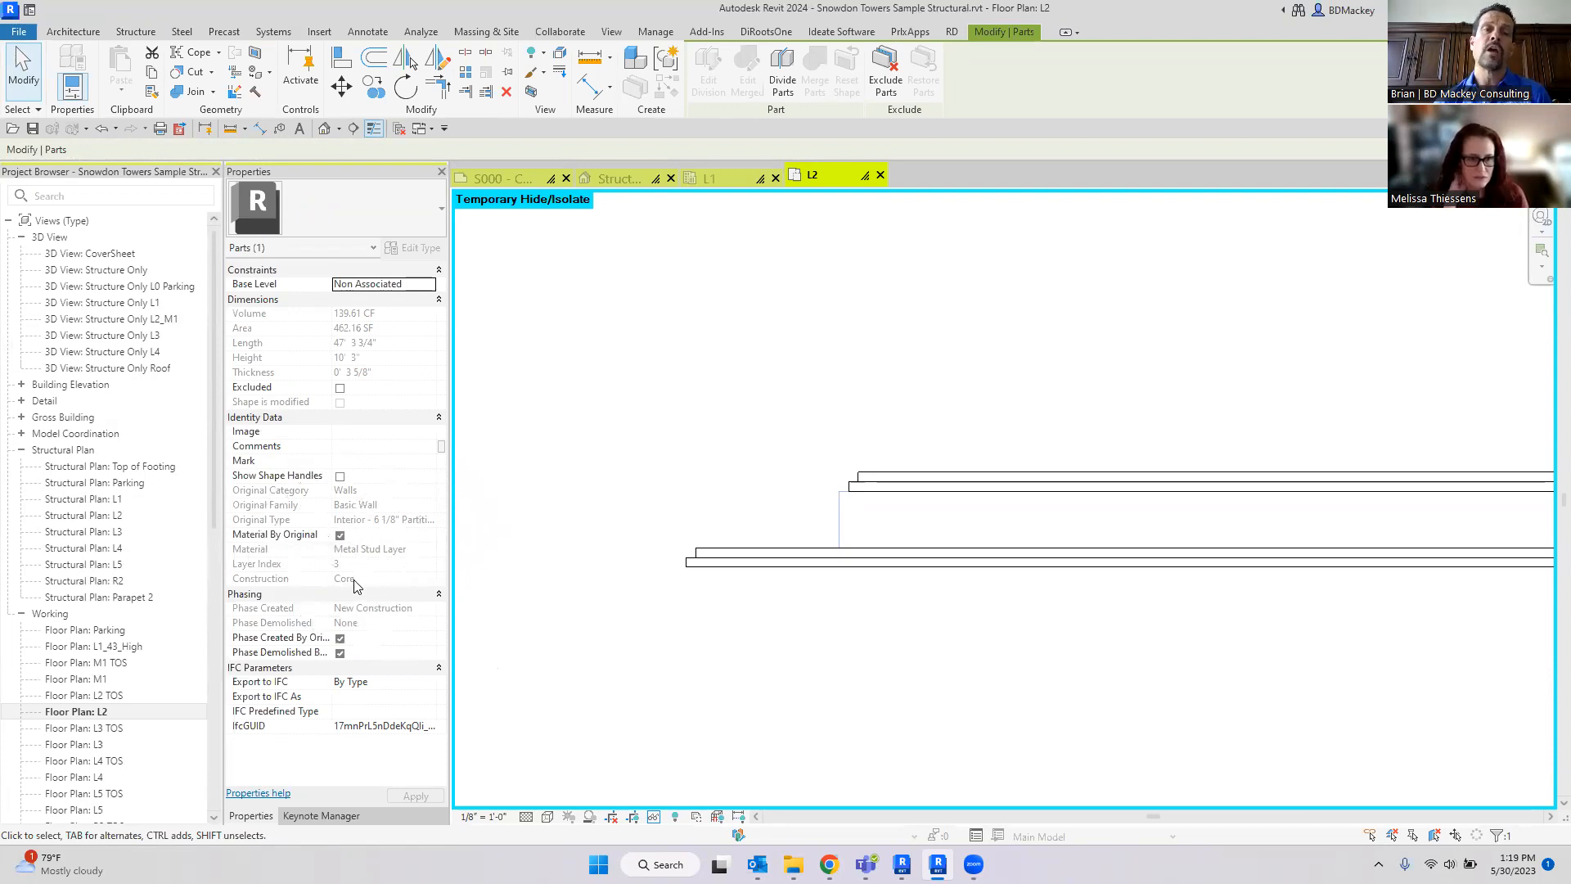
Step: Check the material and construction properties of the two finish-layer parts below the core and clear the selection
{"action": "left_click", "coordinate": [720, 552]}
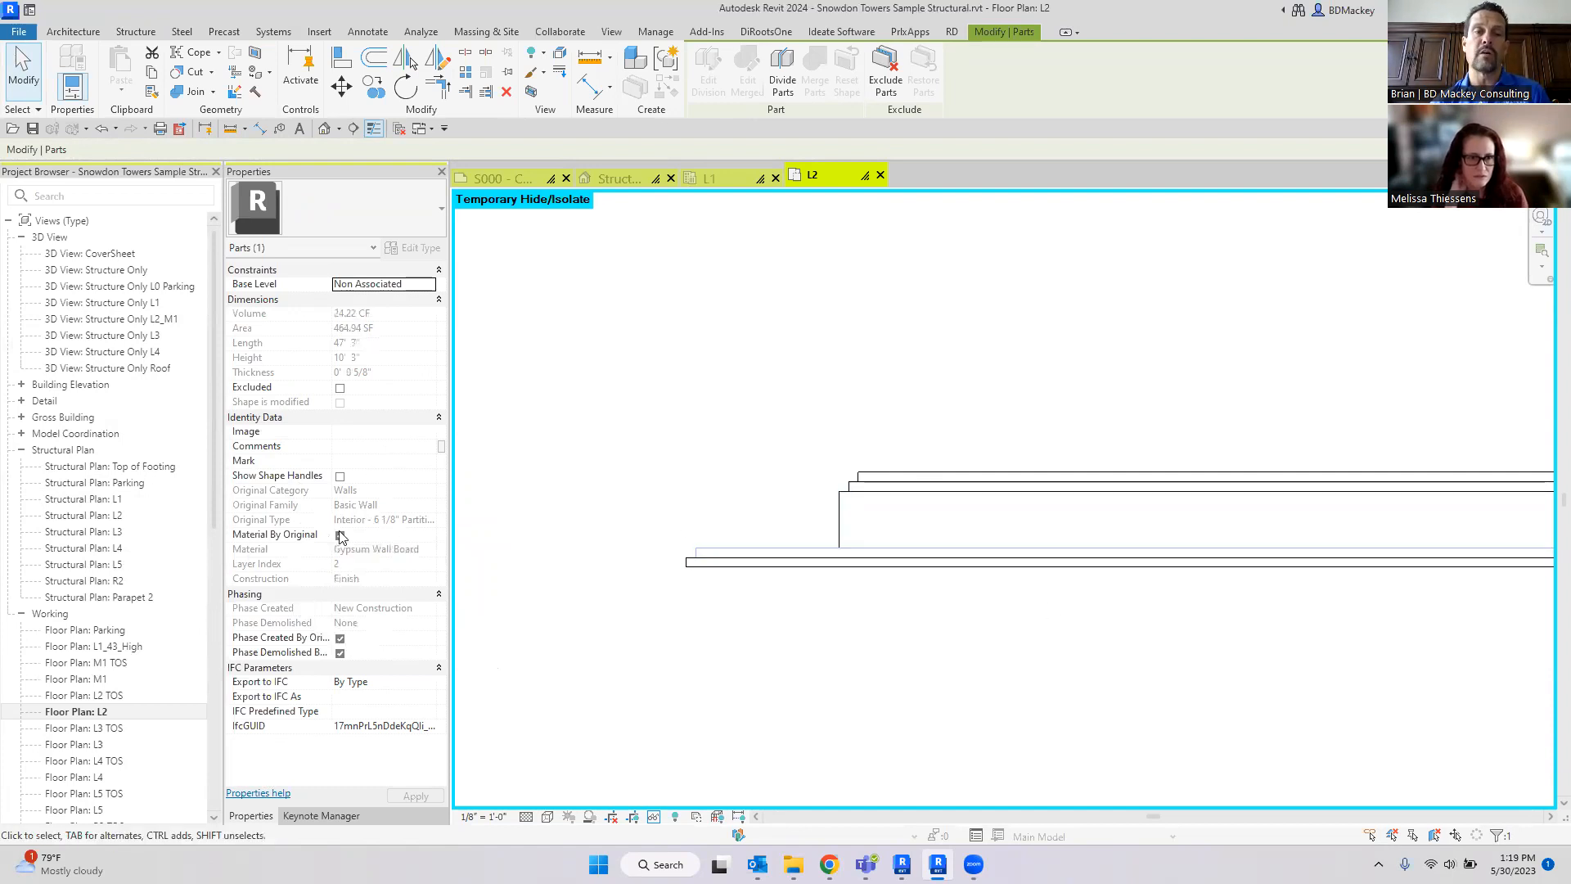
{"action": "left_click", "coordinate": [695, 563]}
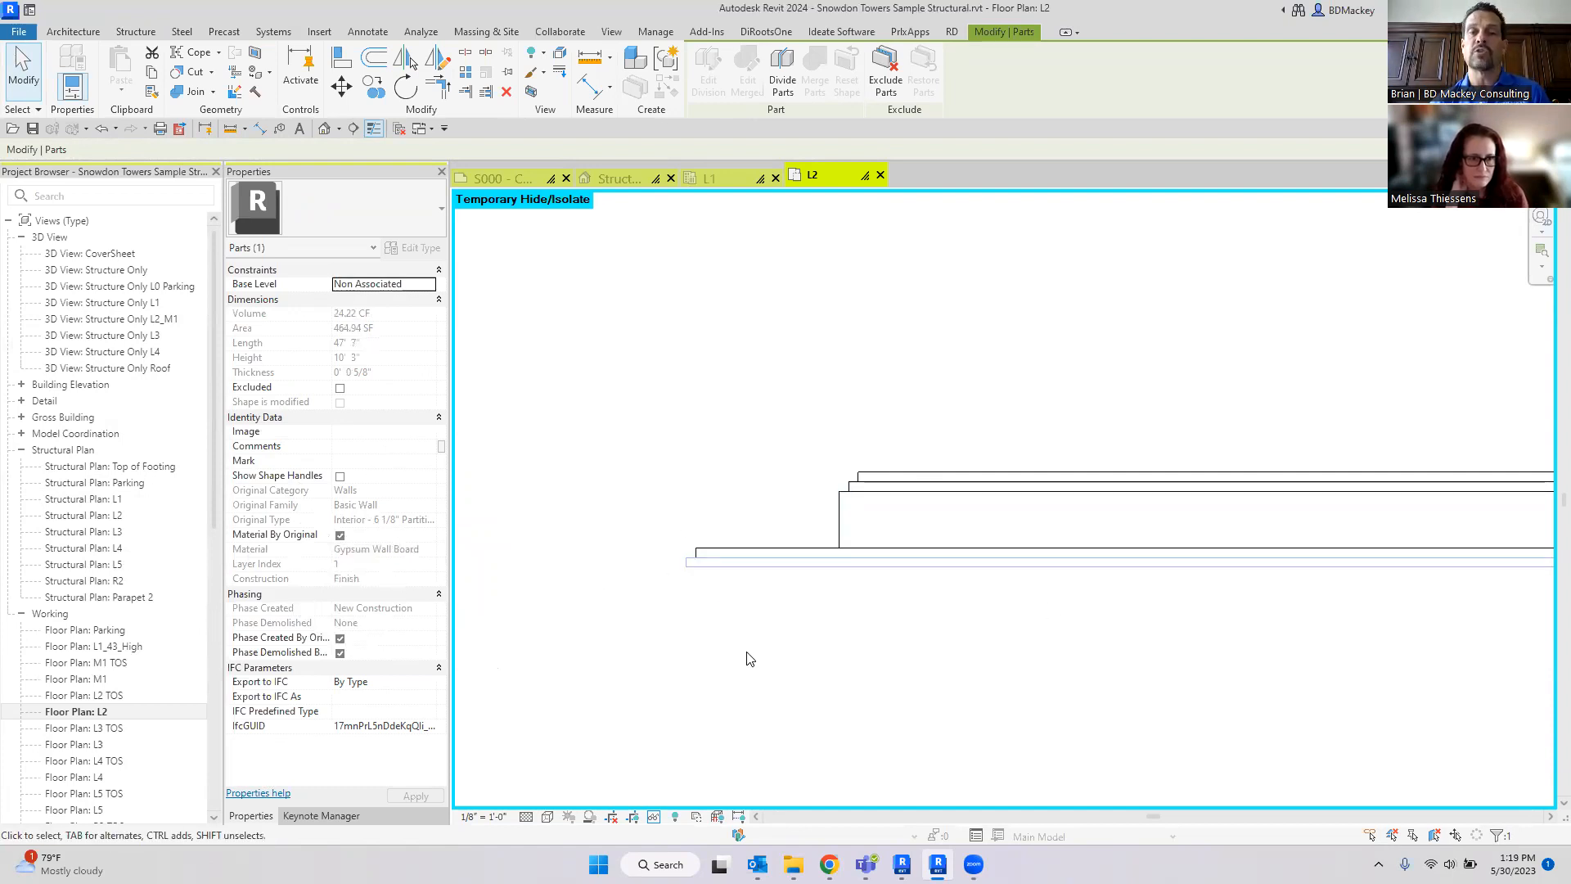
{"action": "left_click", "coordinate": [746, 658]}
{"action": "scroll", "coordinate": [814, 562], "scroll_direction": "down", "scroll_amount": 2}
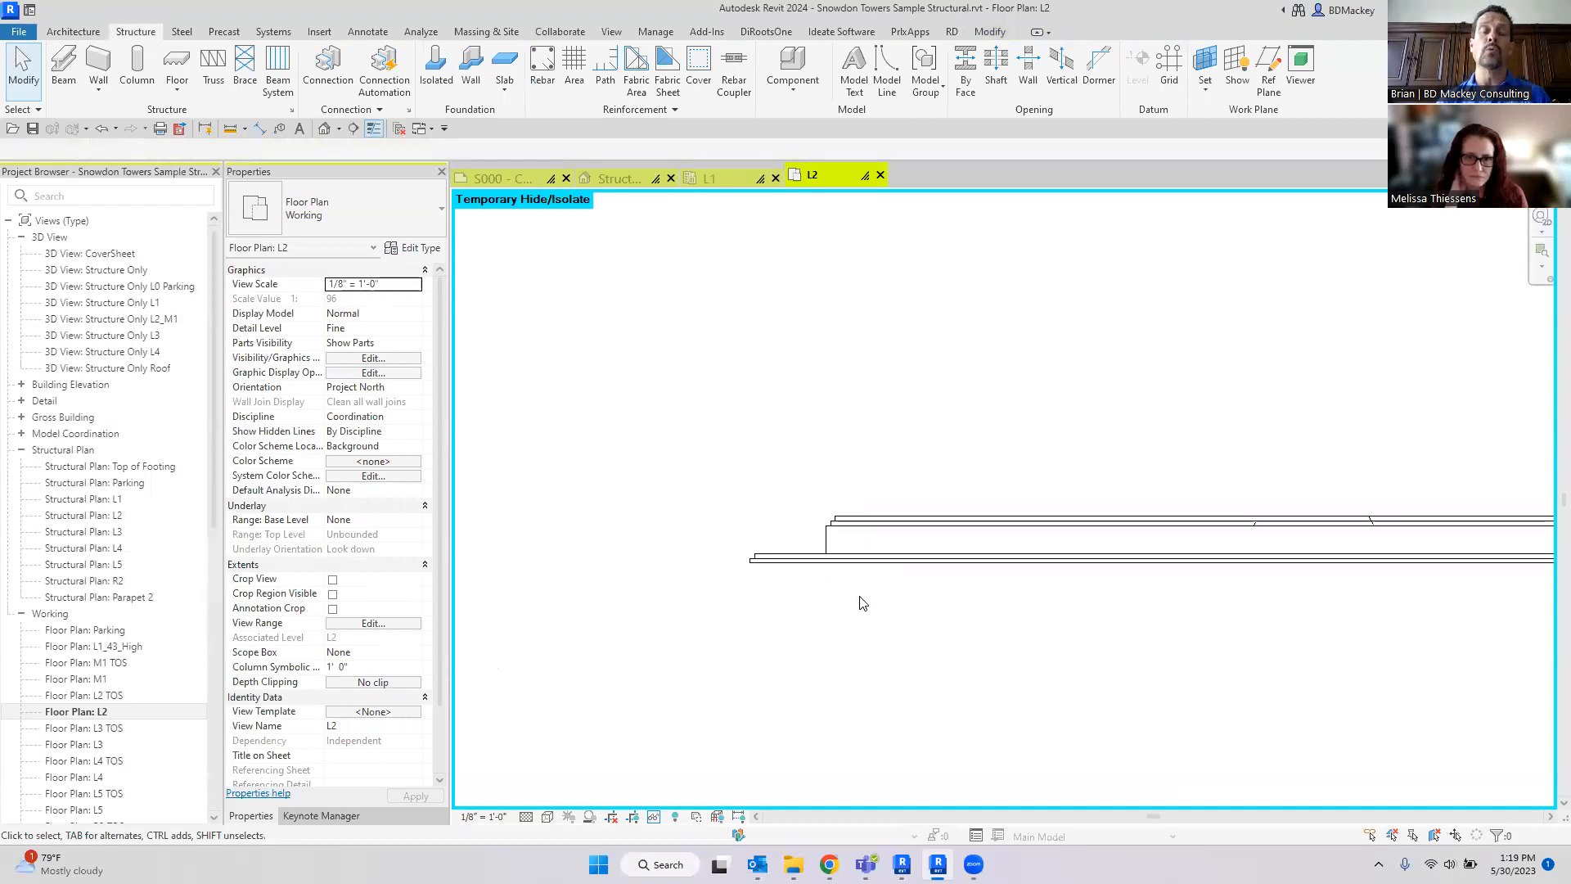
Step: With the outermost finish part selected, create a new rule-based view filter named Parts - NON Core
{"action": "left_click", "coordinate": [860, 563]}
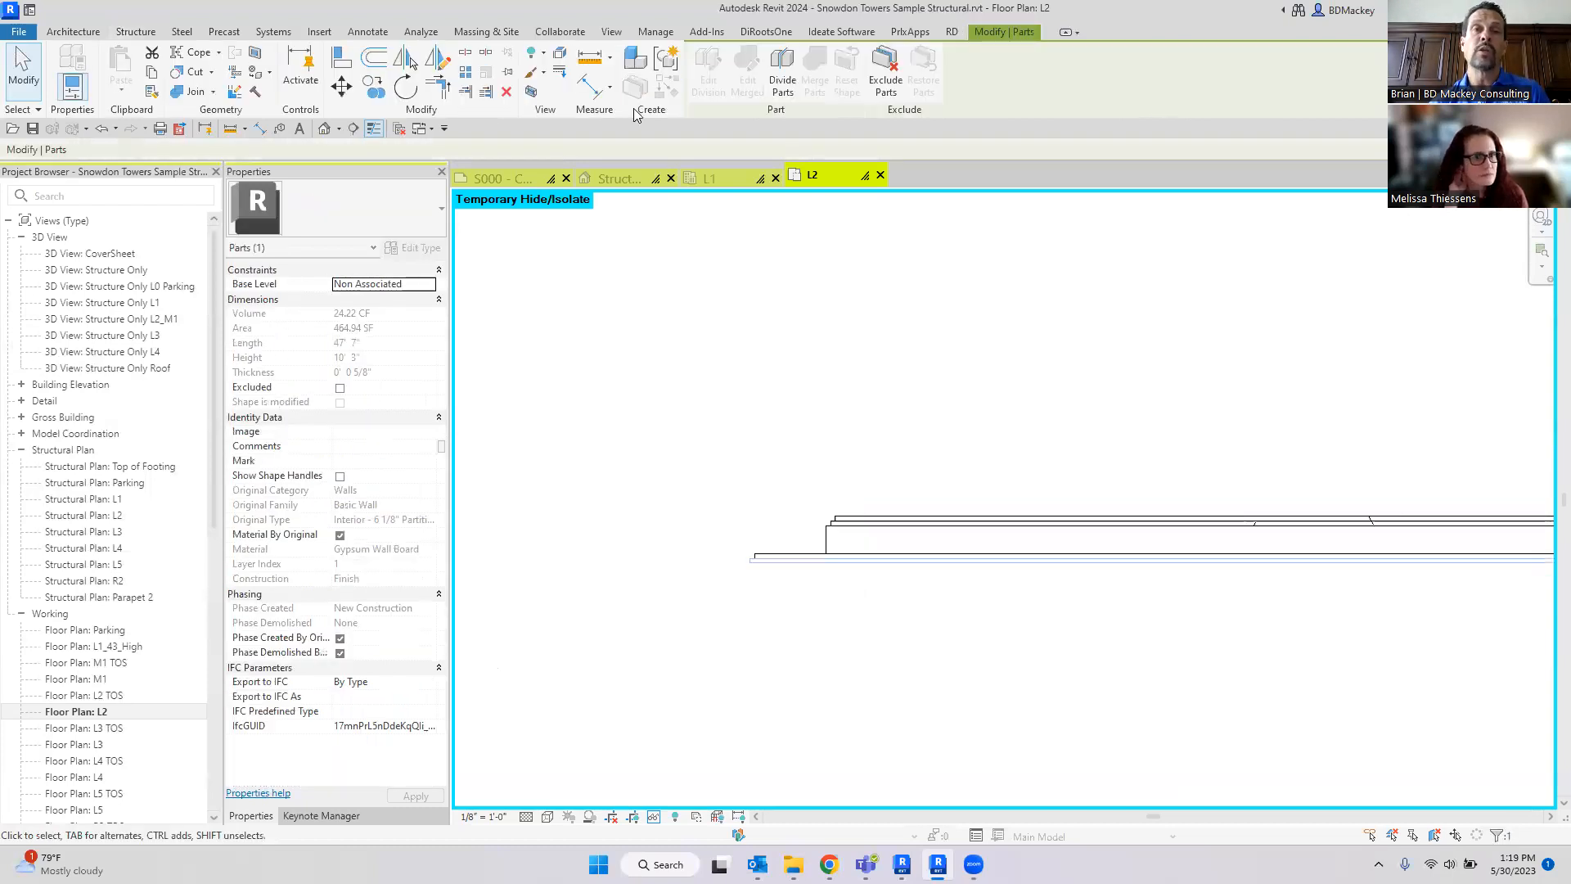
{"action": "left_click", "coordinate": [613, 34]}
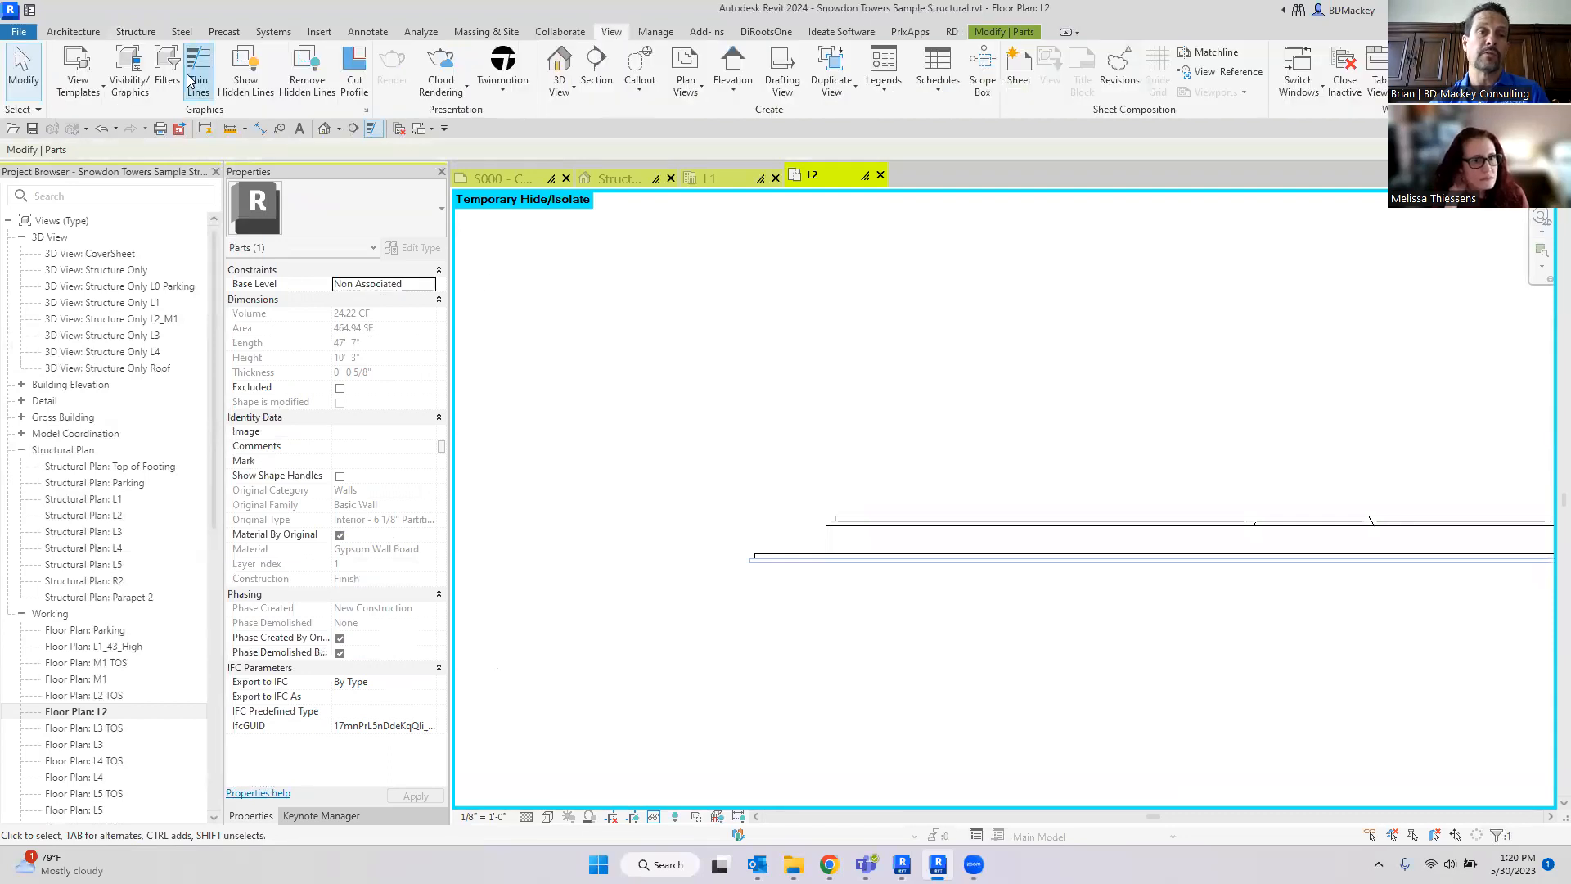
{"action": "left_click", "coordinate": [167, 69]}
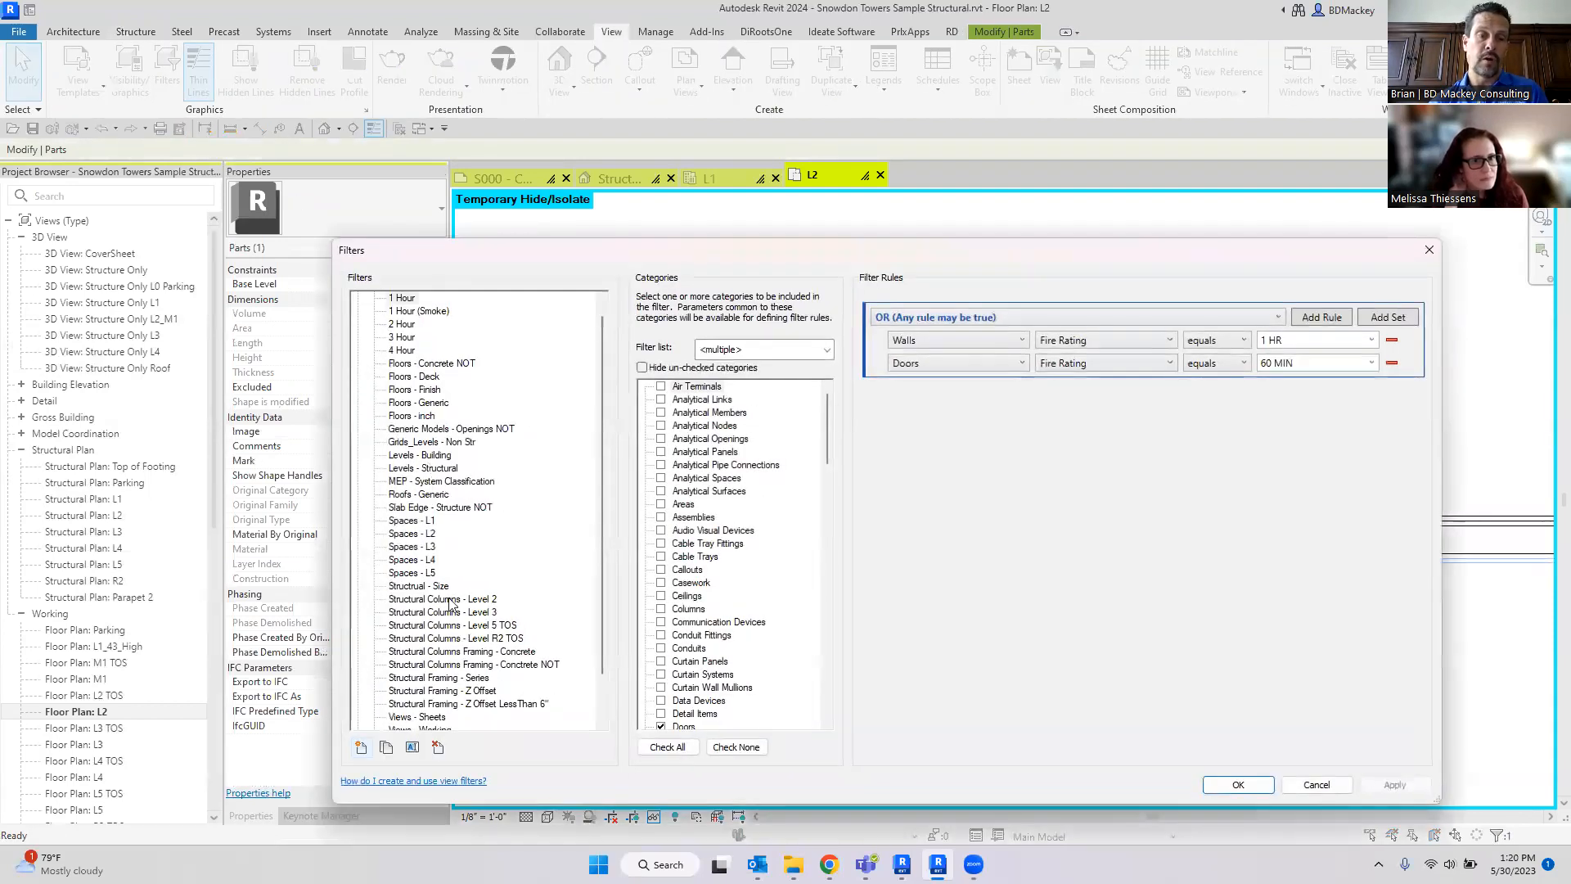
{"action": "left_click", "coordinate": [362, 746]}
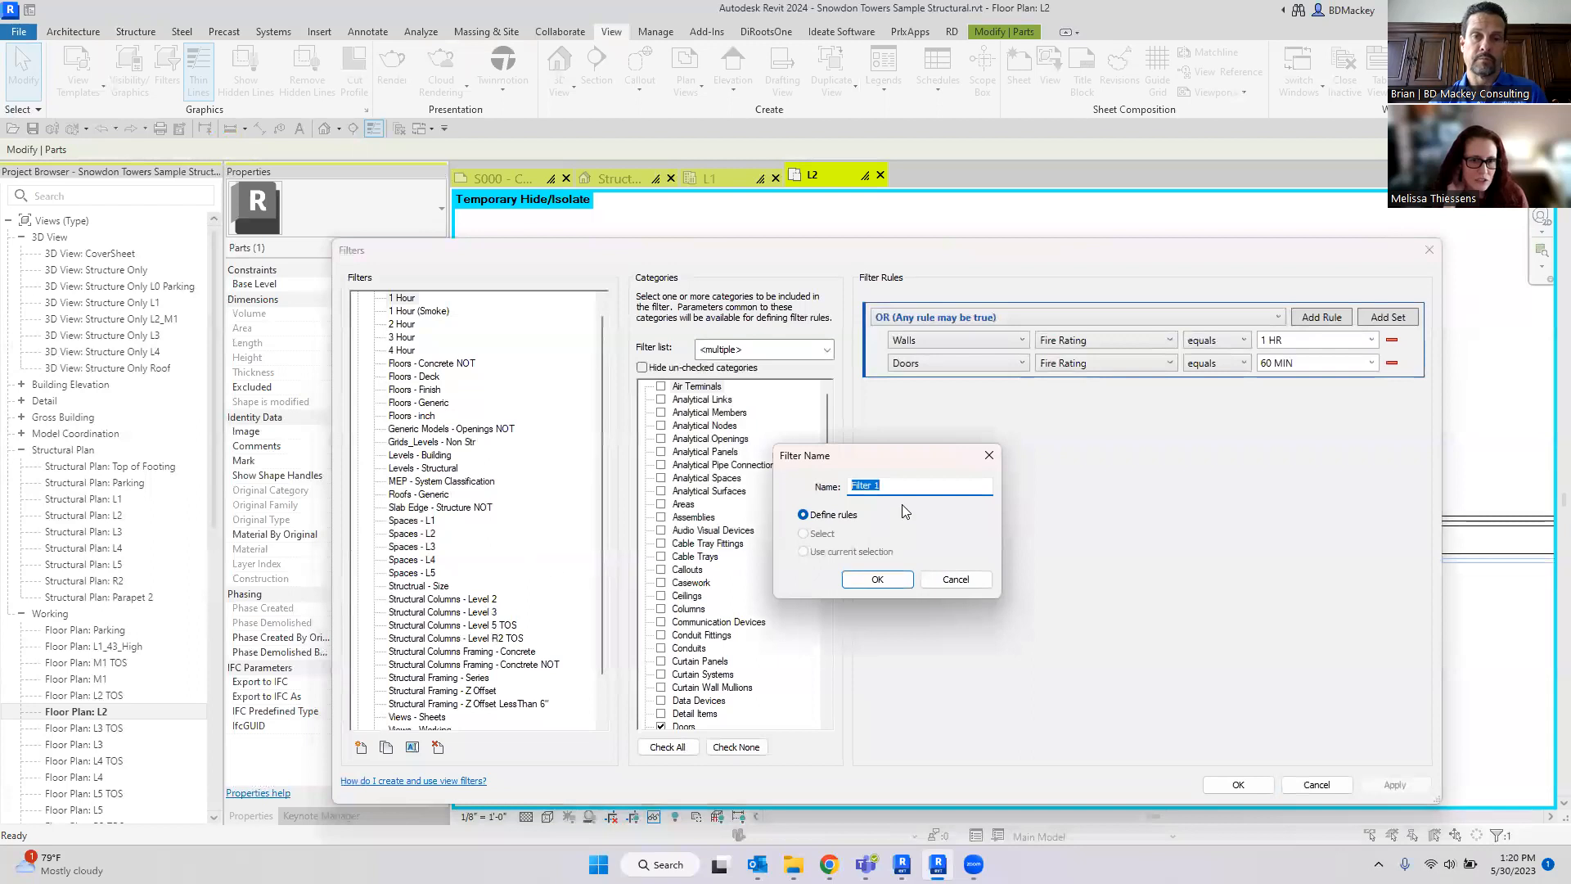
{"action": "type", "text": "Parts "}
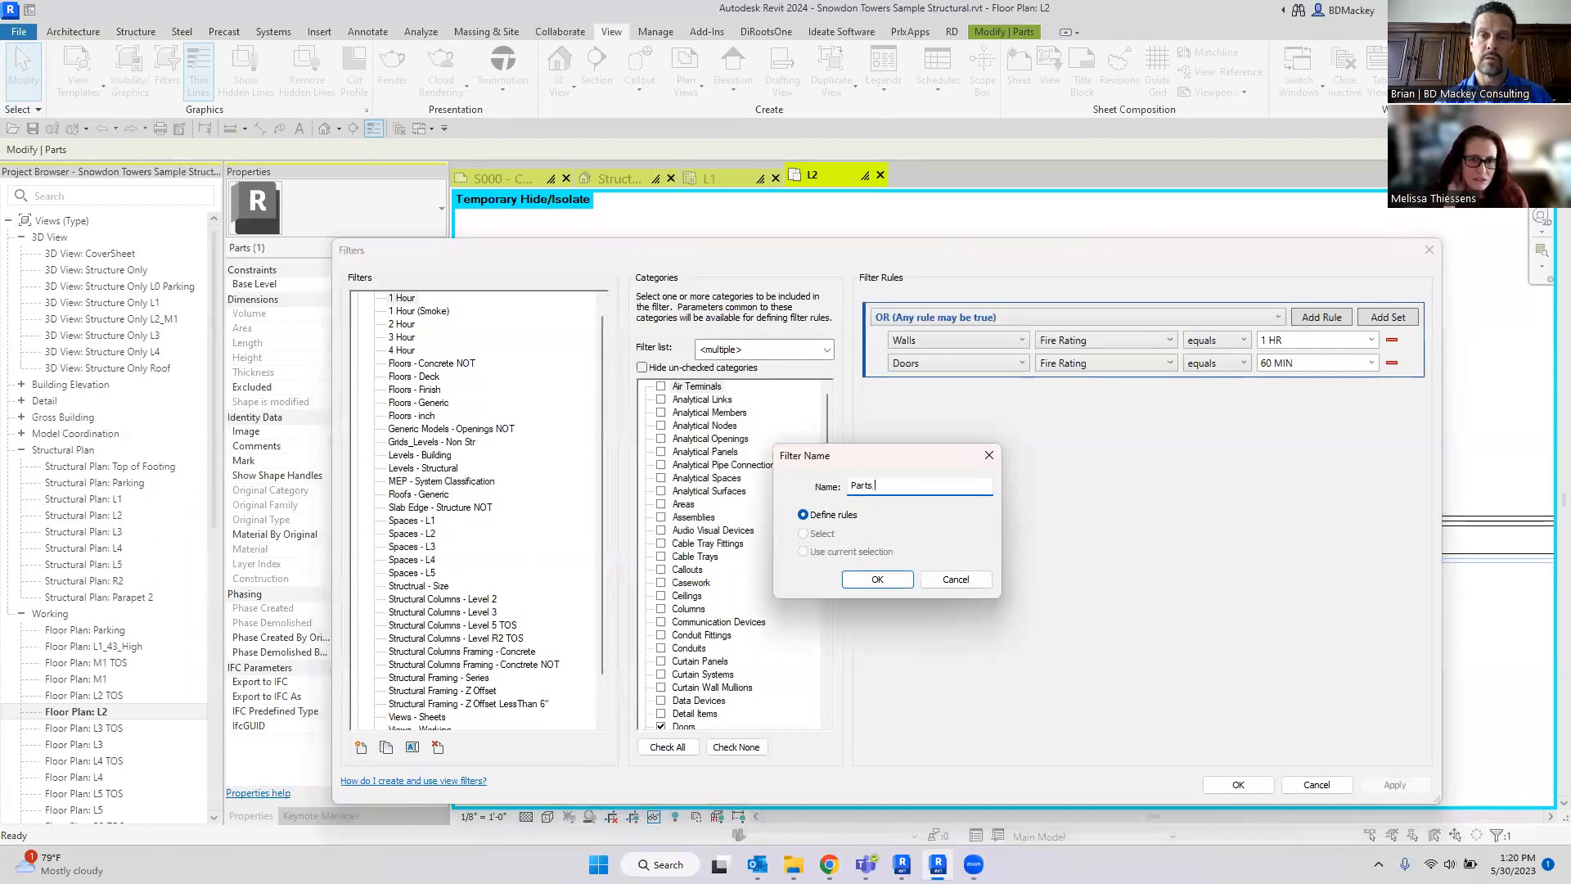
{"action": "type", "text": "- NON Core"}
{"action": "key", "text": "Return"}
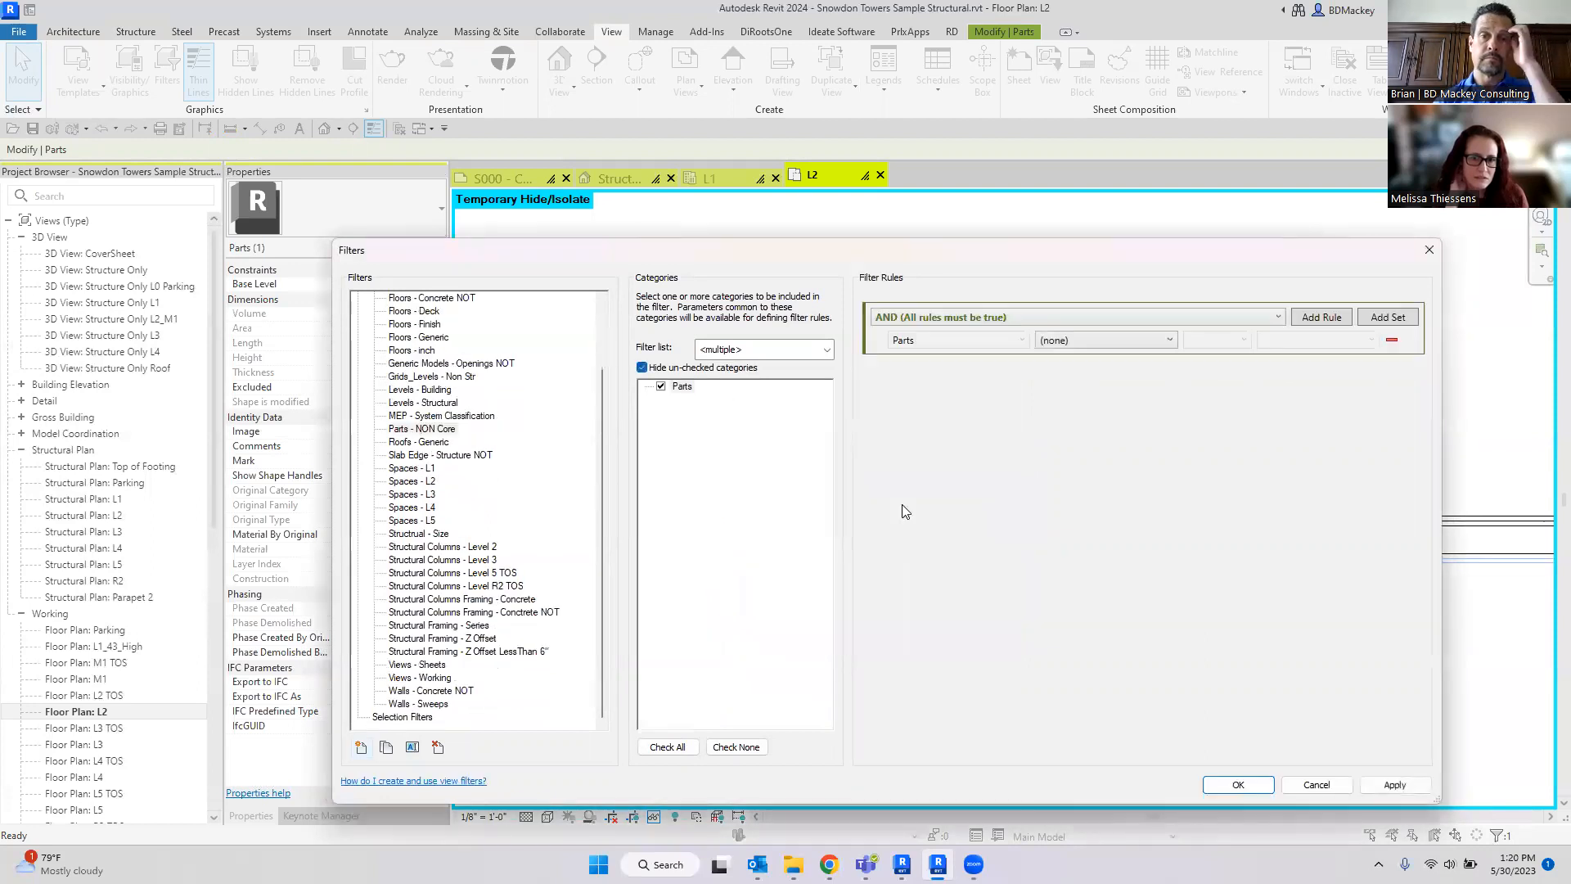
Step: Define the filter rule for the Parts category as Construction does not equal Core, save the filter and clear the selection
{"action": "left_click_drag", "start_coordinate": [936, 252], "coordinate": [1137, 633]}
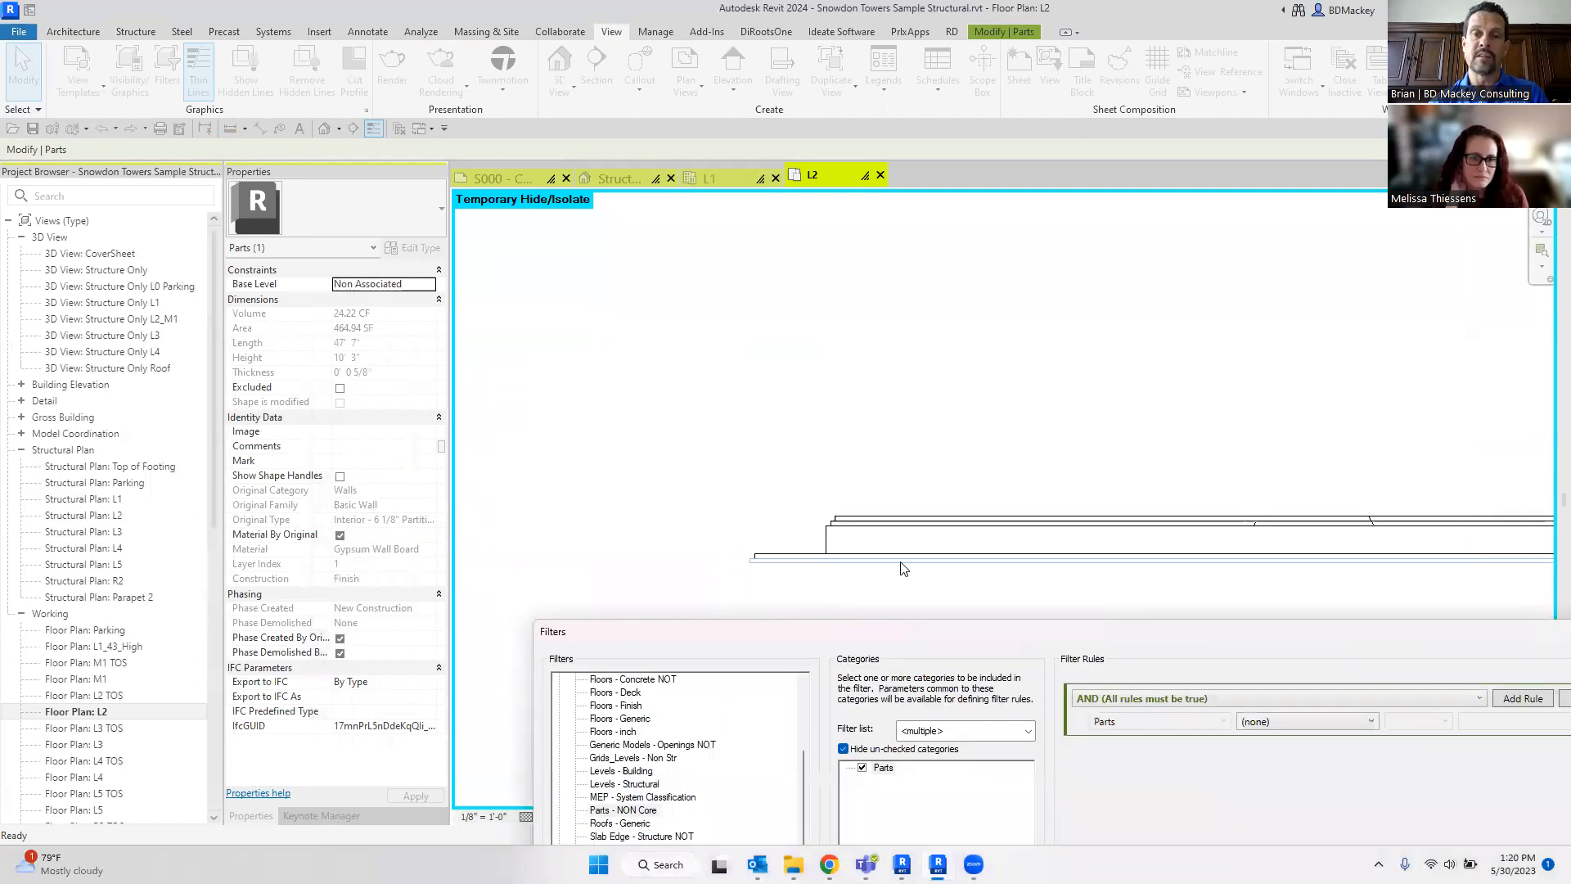
{"action": "left_click_drag", "start_coordinate": [874, 626], "coordinate": [579, 48]}
{"action": "key", "text": "ctrl"}
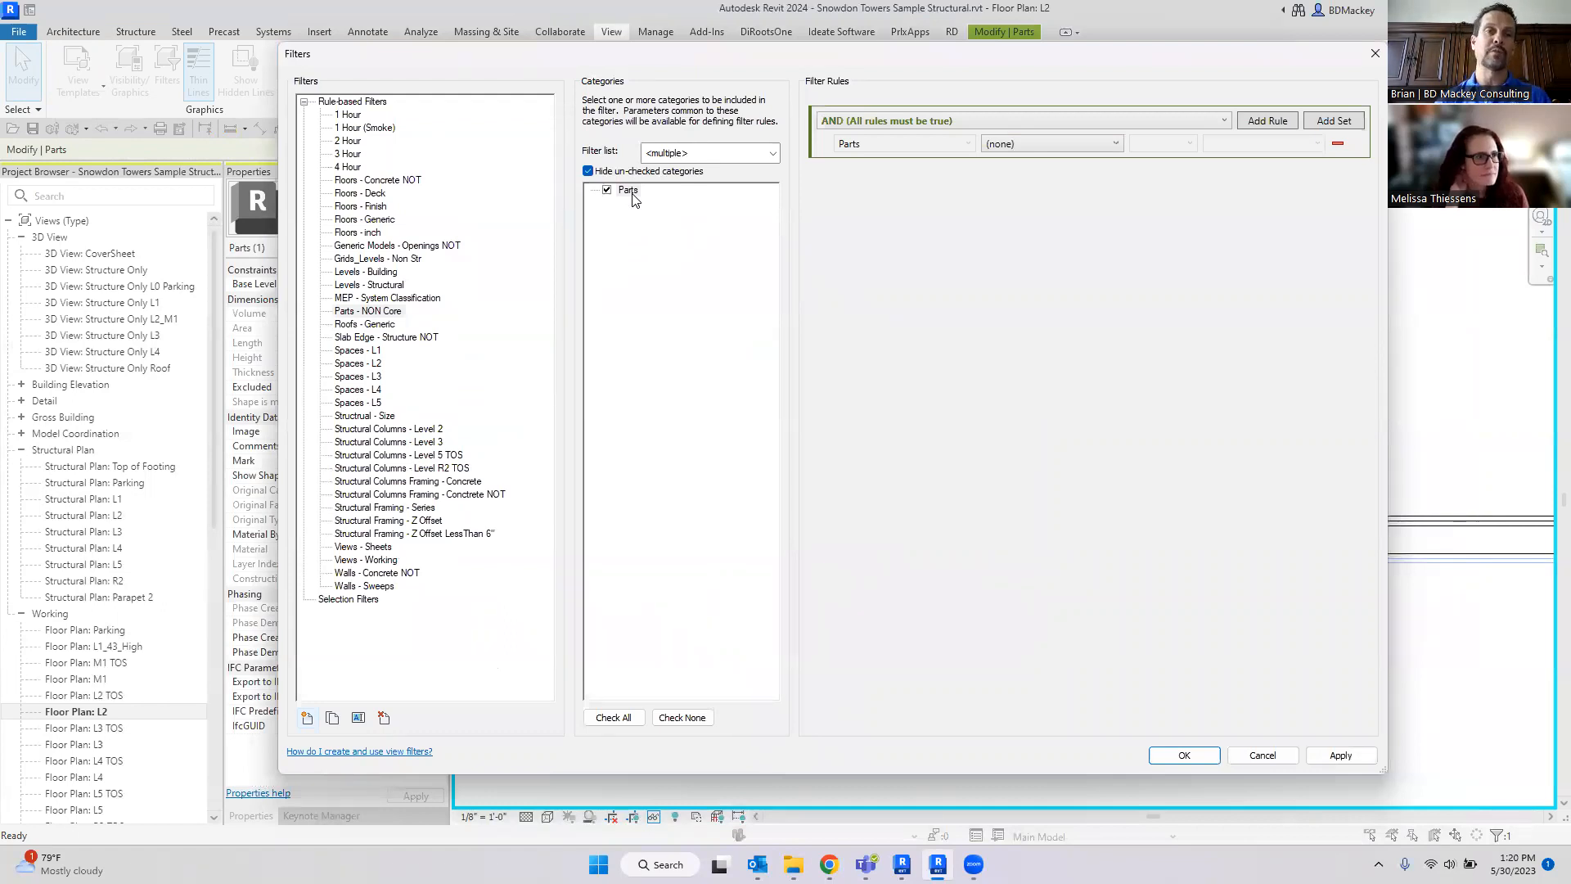
{"action": "left_click_drag", "start_coordinate": [679, 55], "coordinate": [1059, 44]}
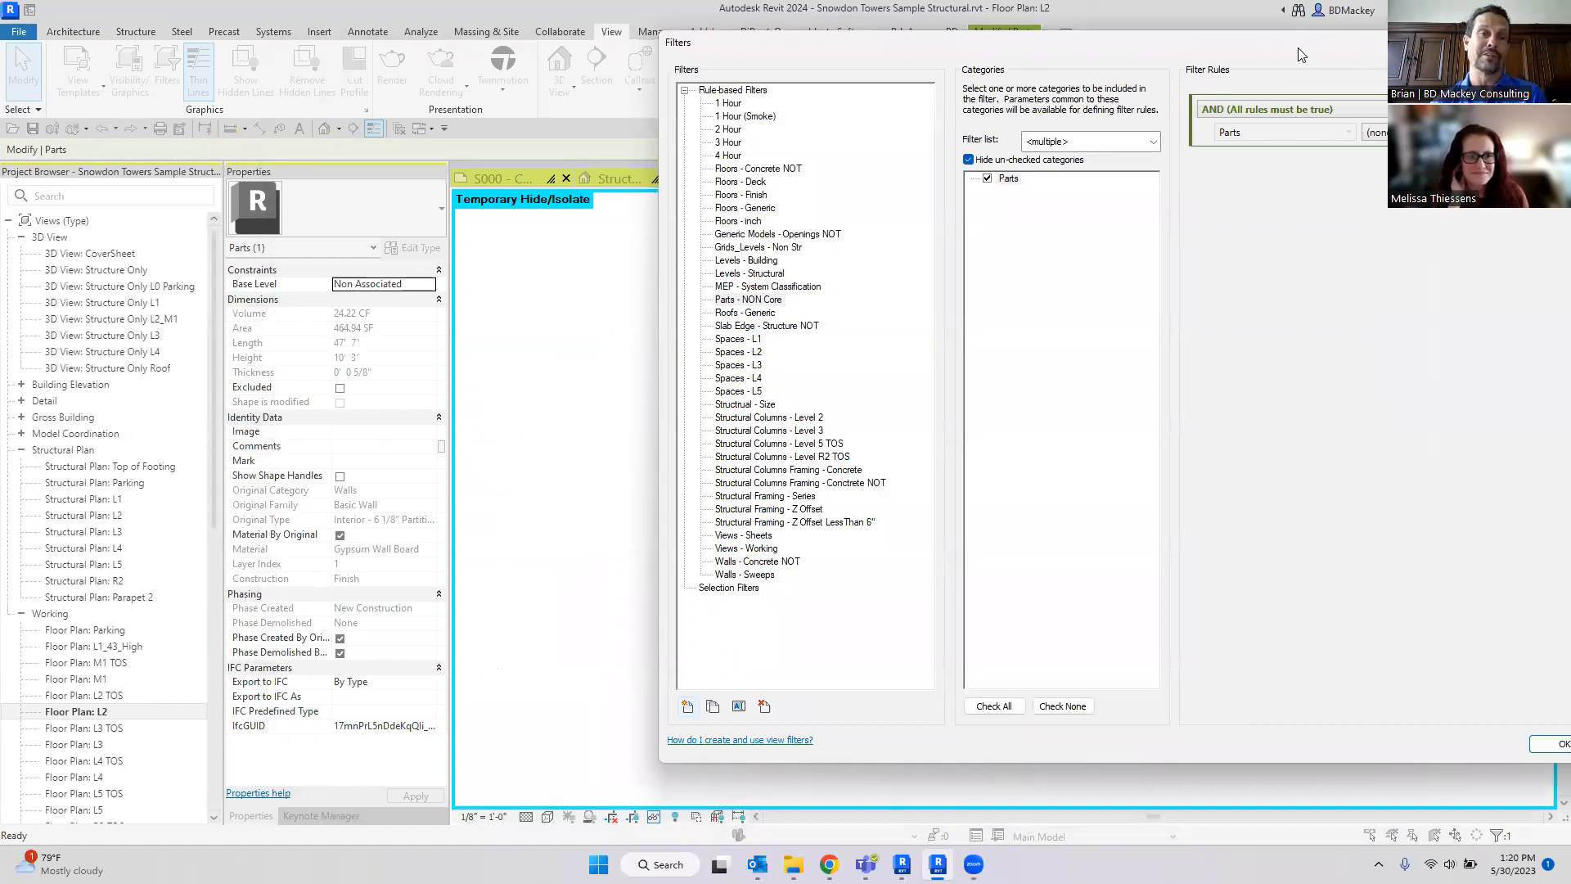
{"action": "left_click_drag", "start_coordinate": [1298, 48], "coordinate": [1078, 50]}
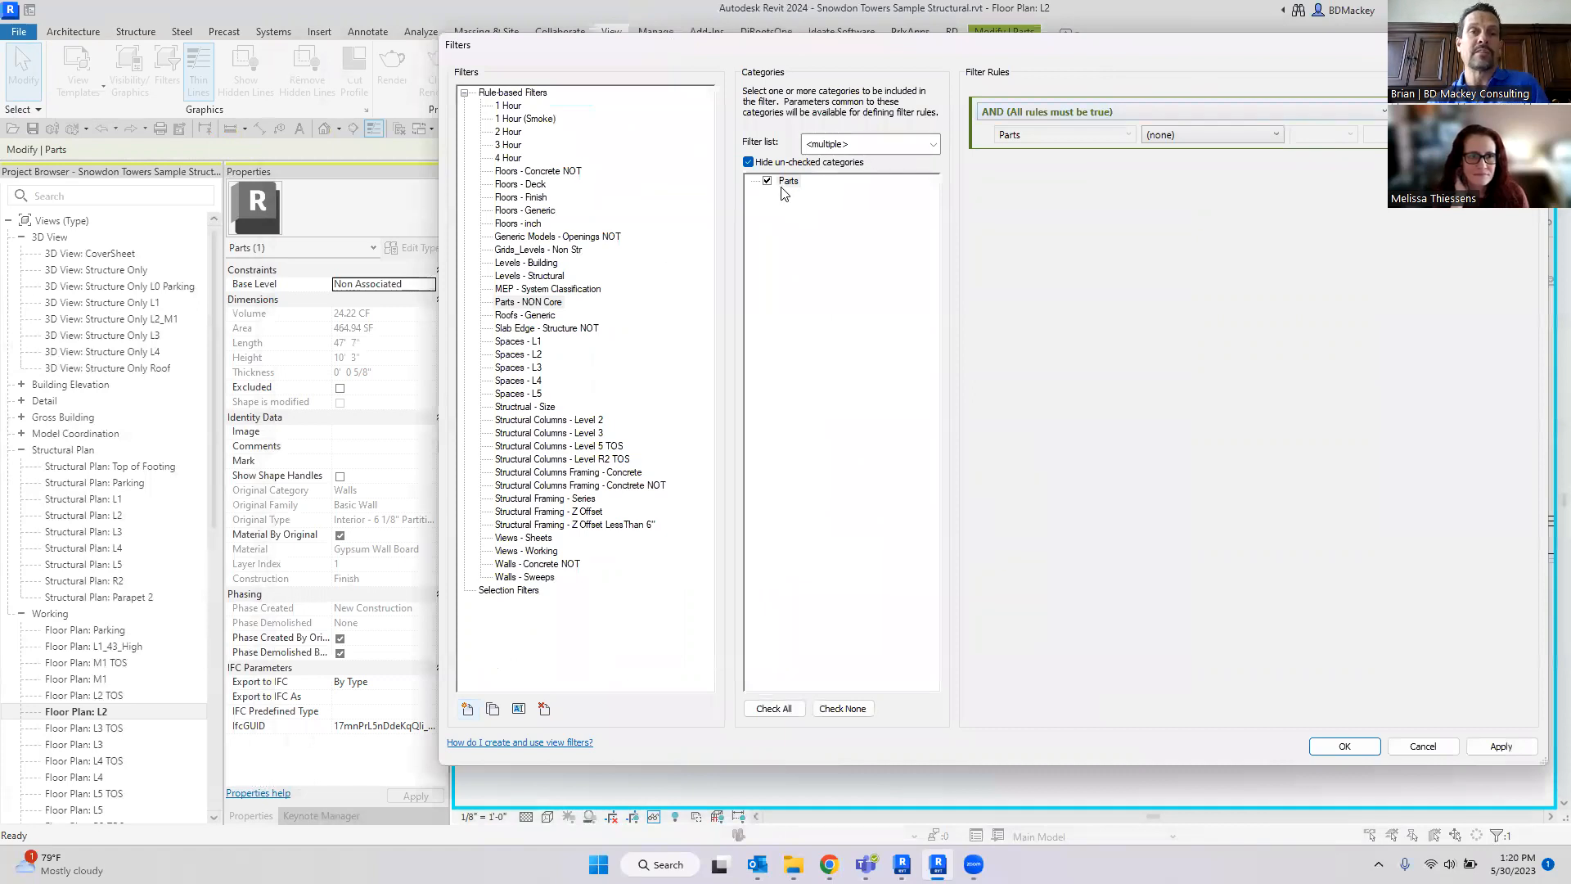
{"action": "left_click", "coordinate": [1187, 135]}
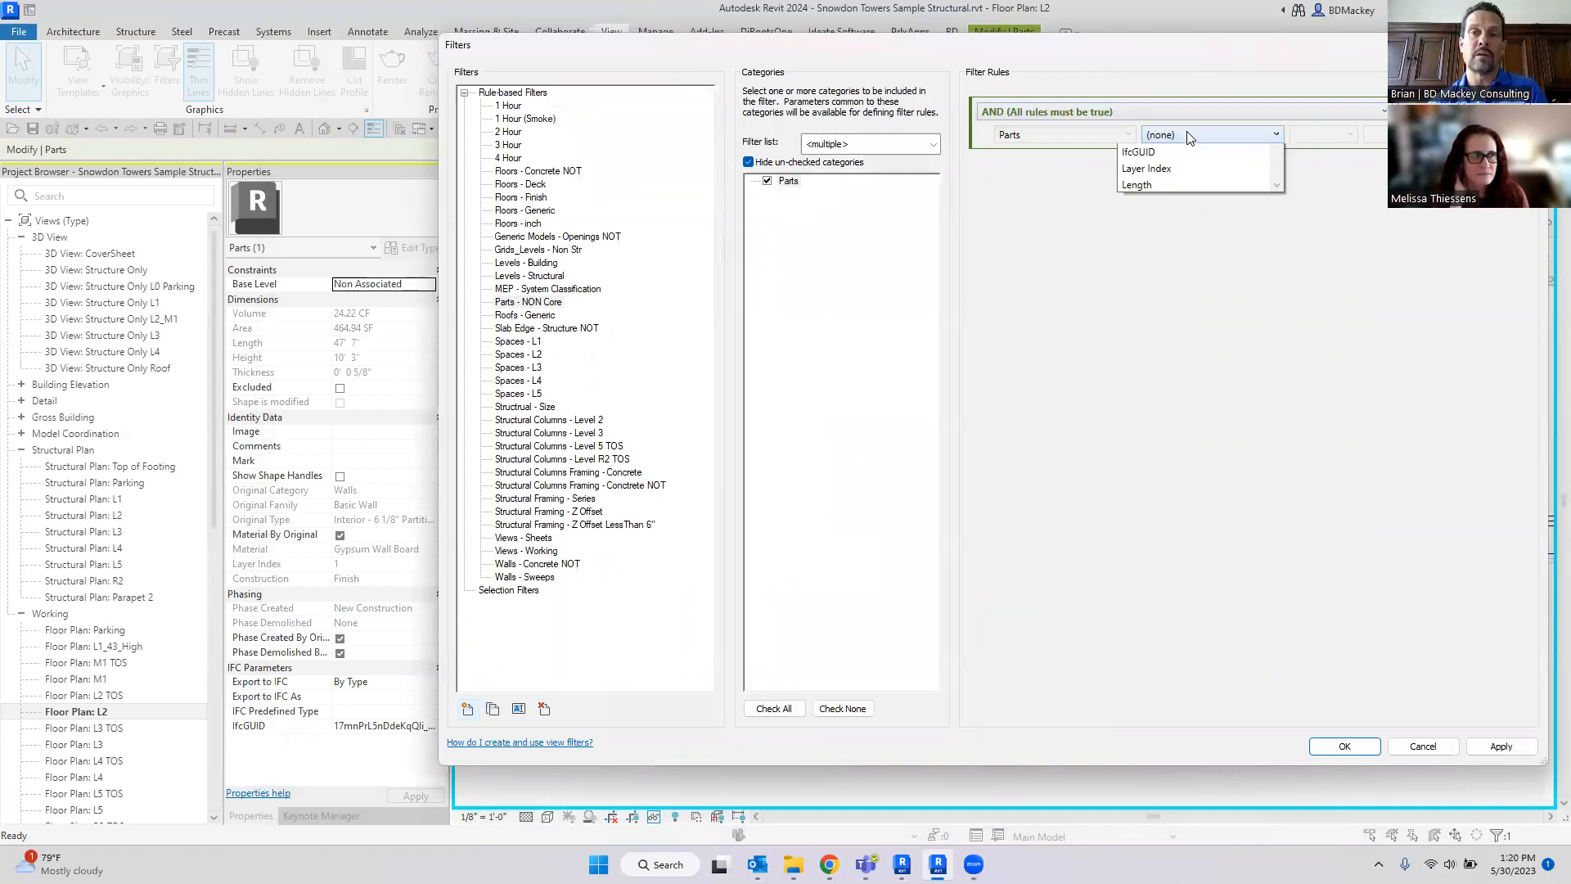
{"action": "scroll", "coordinate": [1209, 422], "scroll_direction": "down", "scroll_amount": 3}
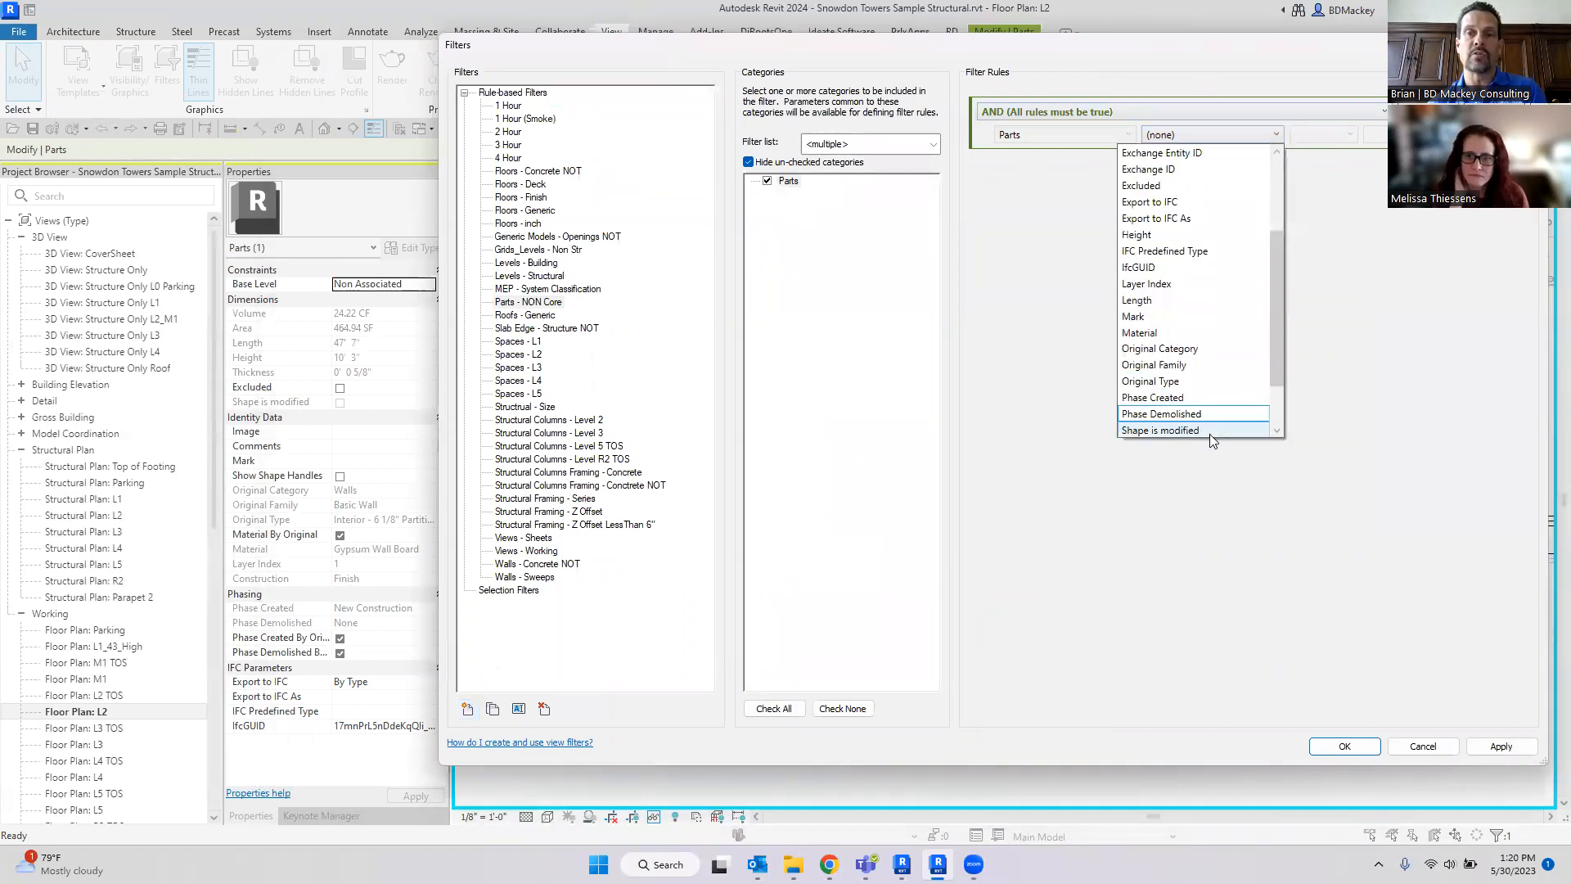
{"action": "scroll", "coordinate": [1186, 385], "scroll_direction": "down", "scroll_amount": 2}
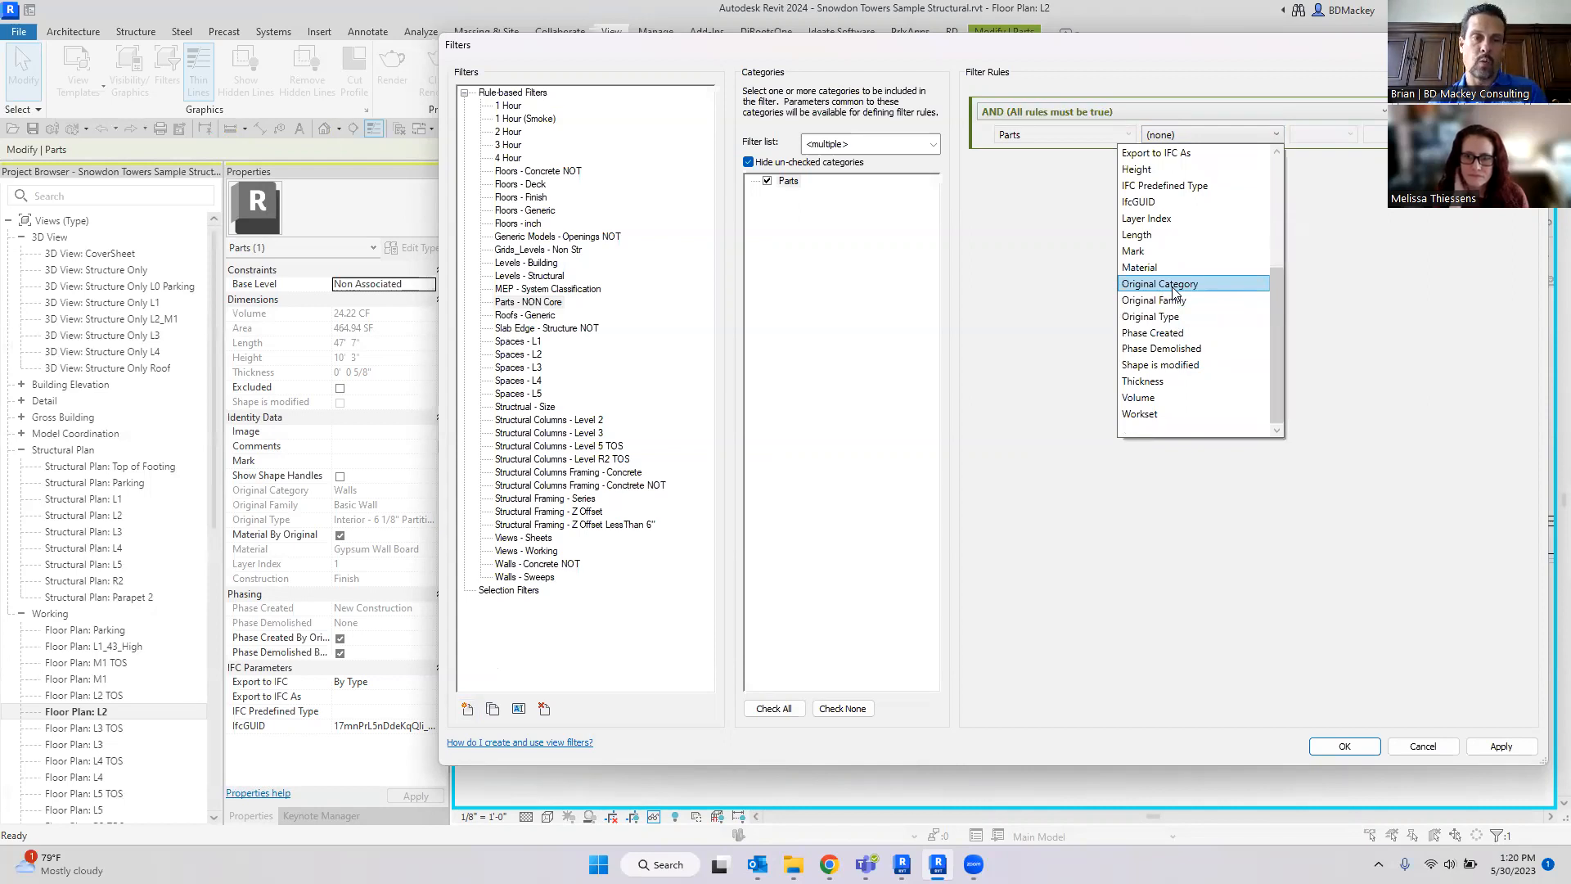
{"action": "scroll", "coordinate": [1173, 291], "scroll_direction": "up", "scroll_amount": 4}
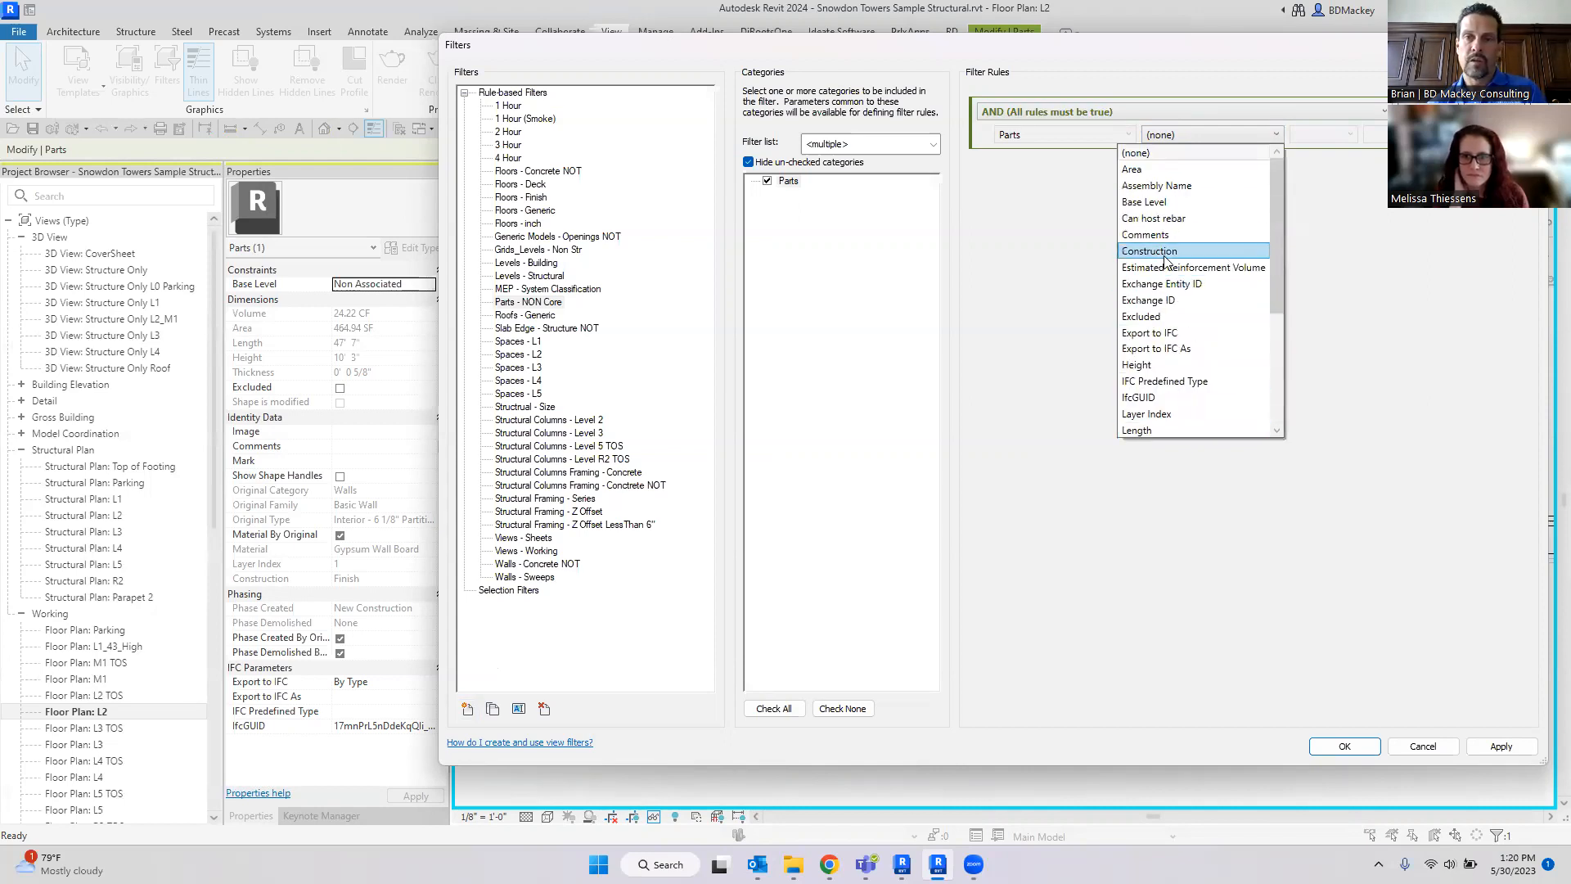
{"action": "left_click", "coordinate": [1181, 248]}
{"action": "left_click", "coordinate": [1335, 134]}
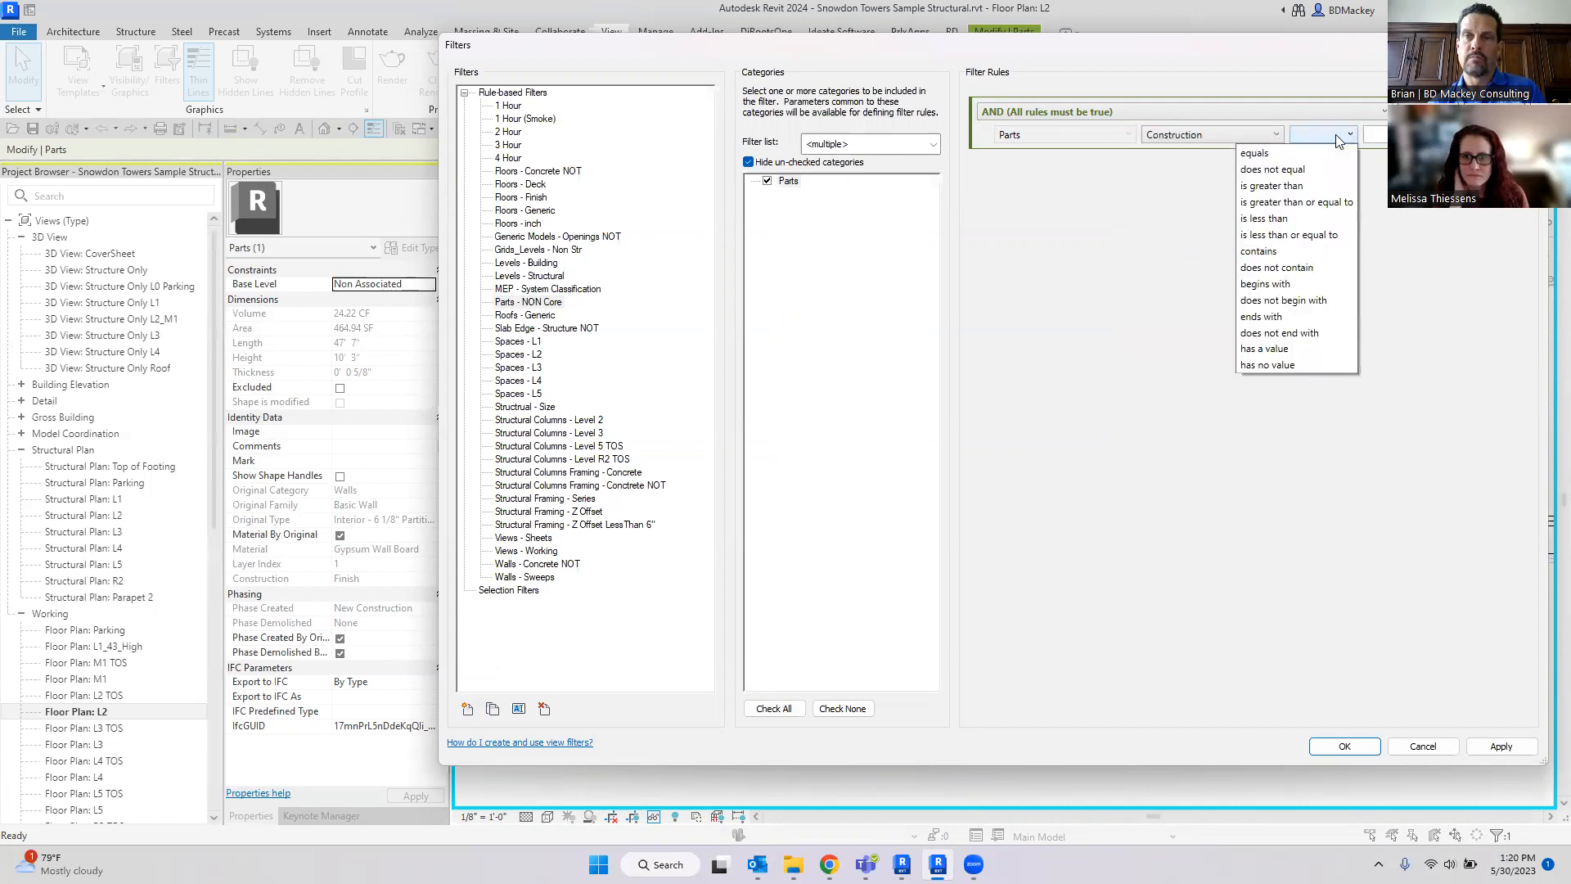
{"action": "left_click", "coordinate": [1309, 170]}
{"action": "left_click", "coordinate": [1496, 135]}
{"action": "left_click", "coordinate": [1424, 153]}
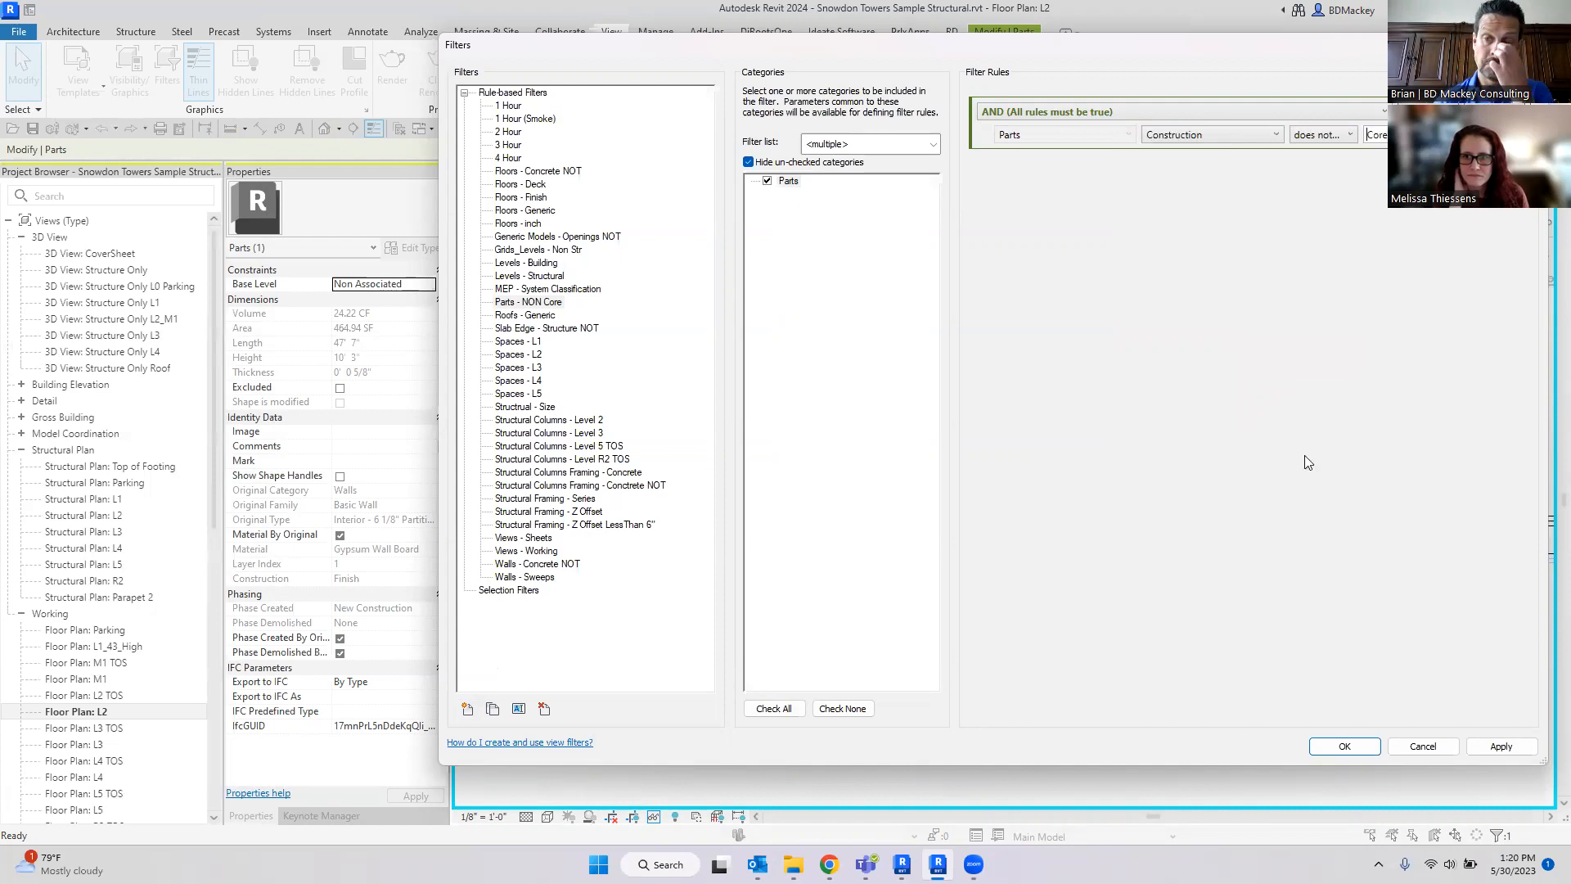
{"action": "left_click", "coordinate": [1344, 746]}
{"action": "key", "text": "Escape"}
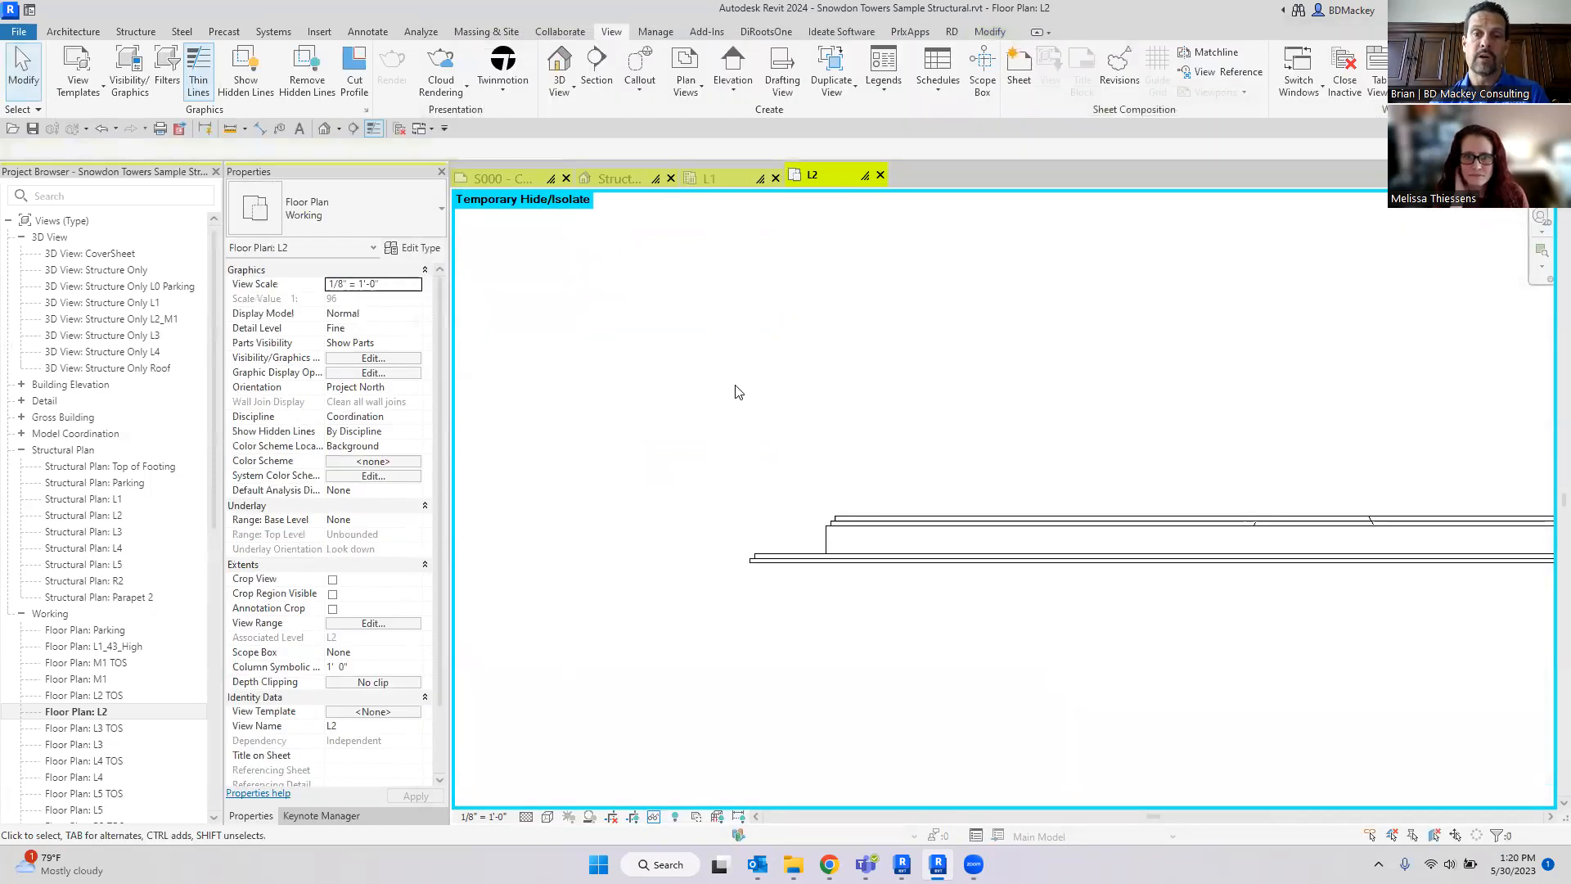
Step: Add the Parts - NON Core filter to the visibility/graphic overrides of the L2 floor plan
{"action": "key", "text": "v"}
{"action": "key", "text": "g"}
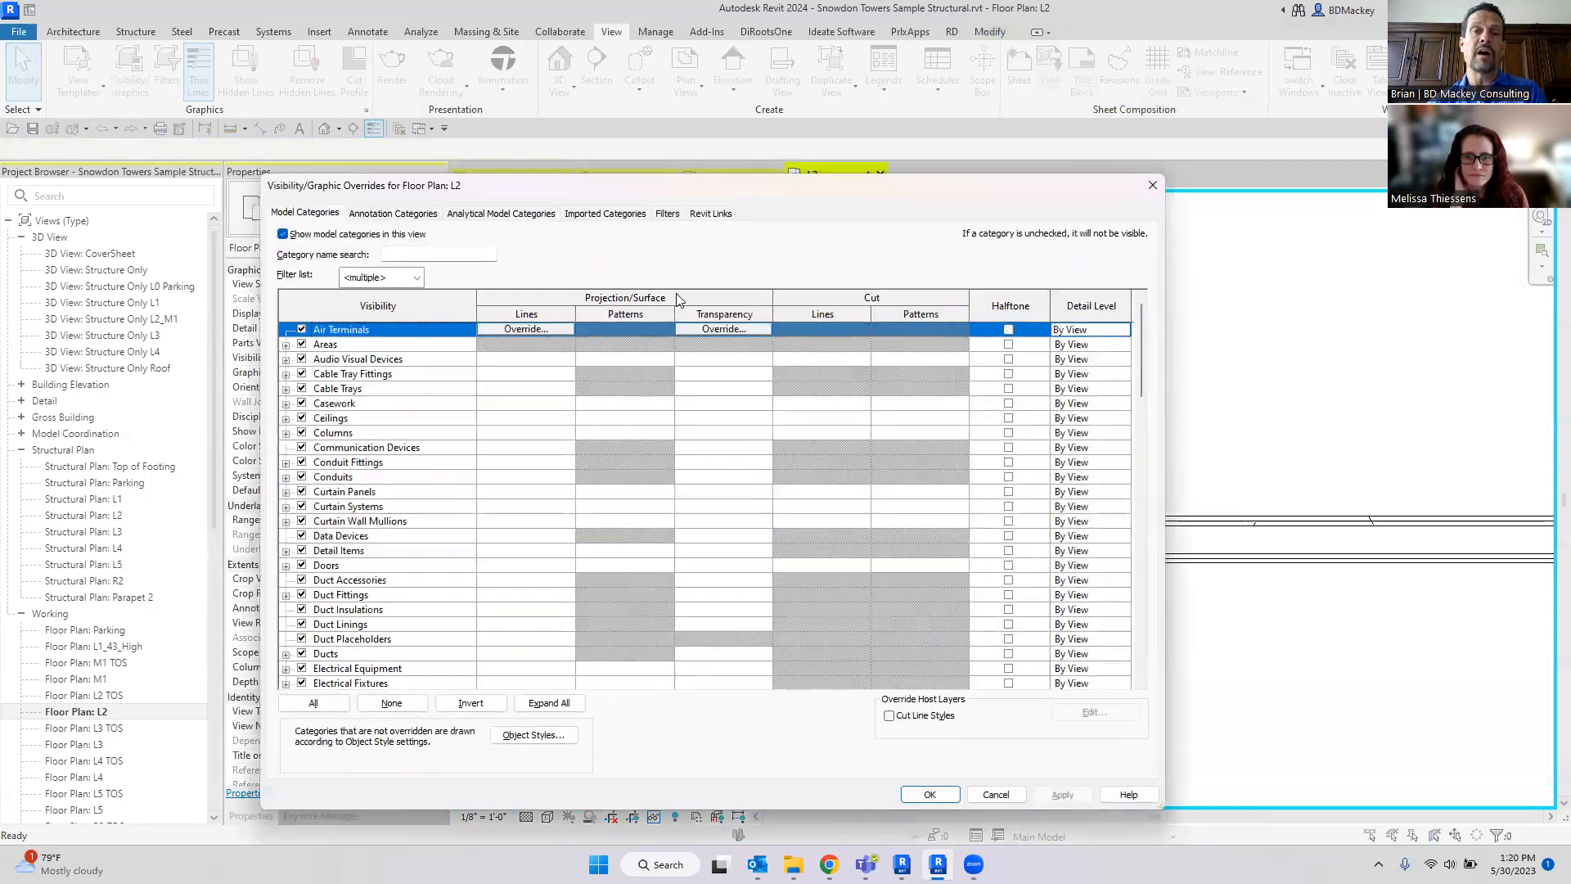
{"action": "left_click", "coordinate": [667, 212]}
{"action": "left_click", "coordinate": [322, 667]}
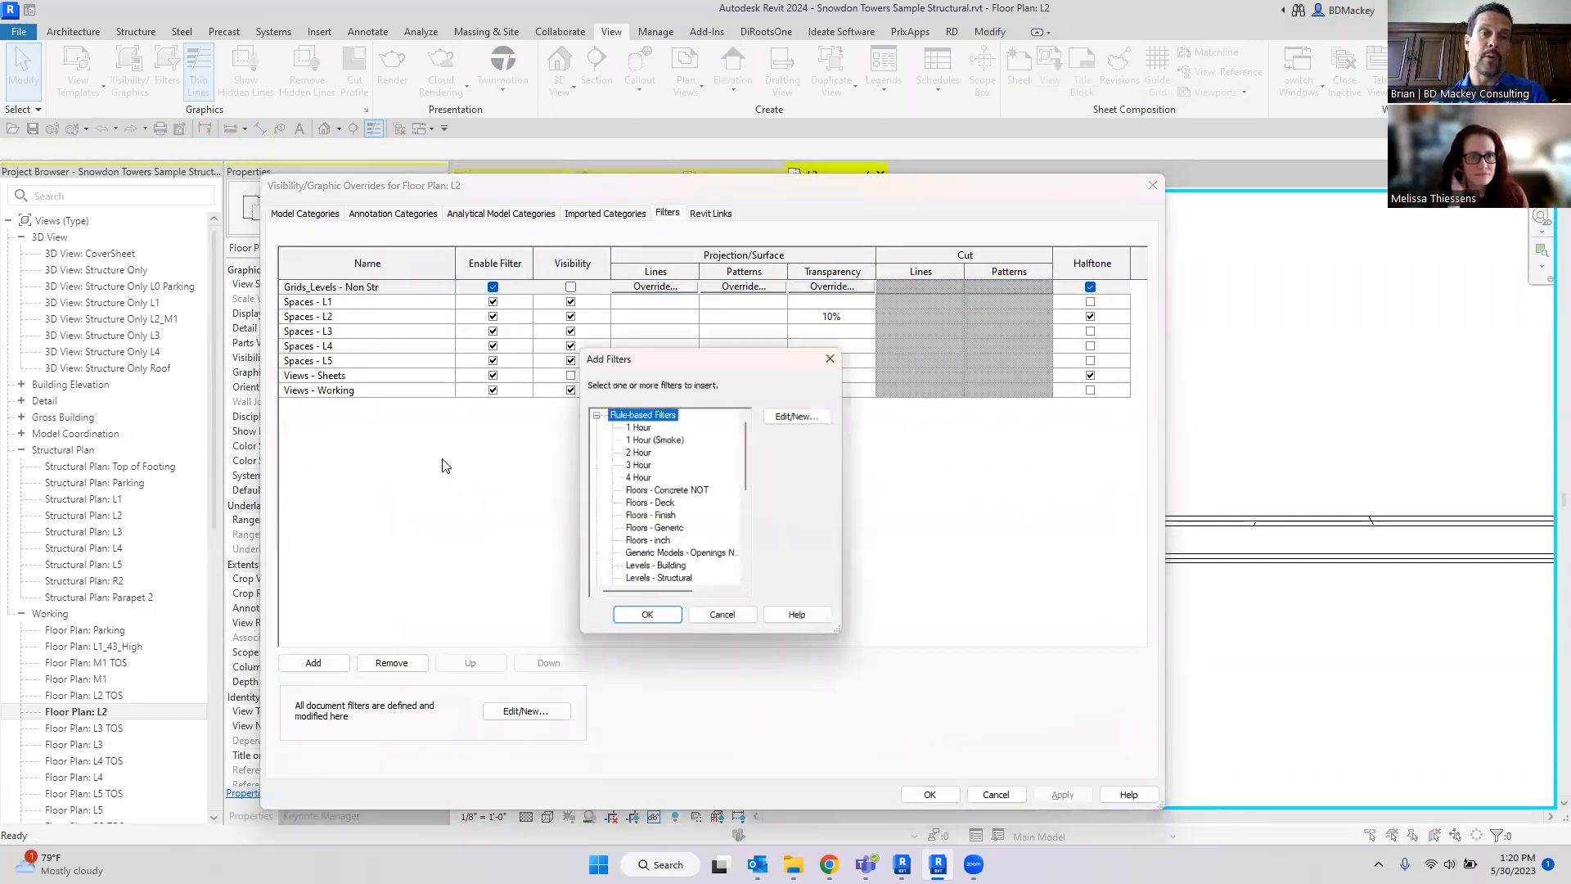
{"action": "left_click", "coordinate": [668, 520]}
{"action": "key", "text": "p"}
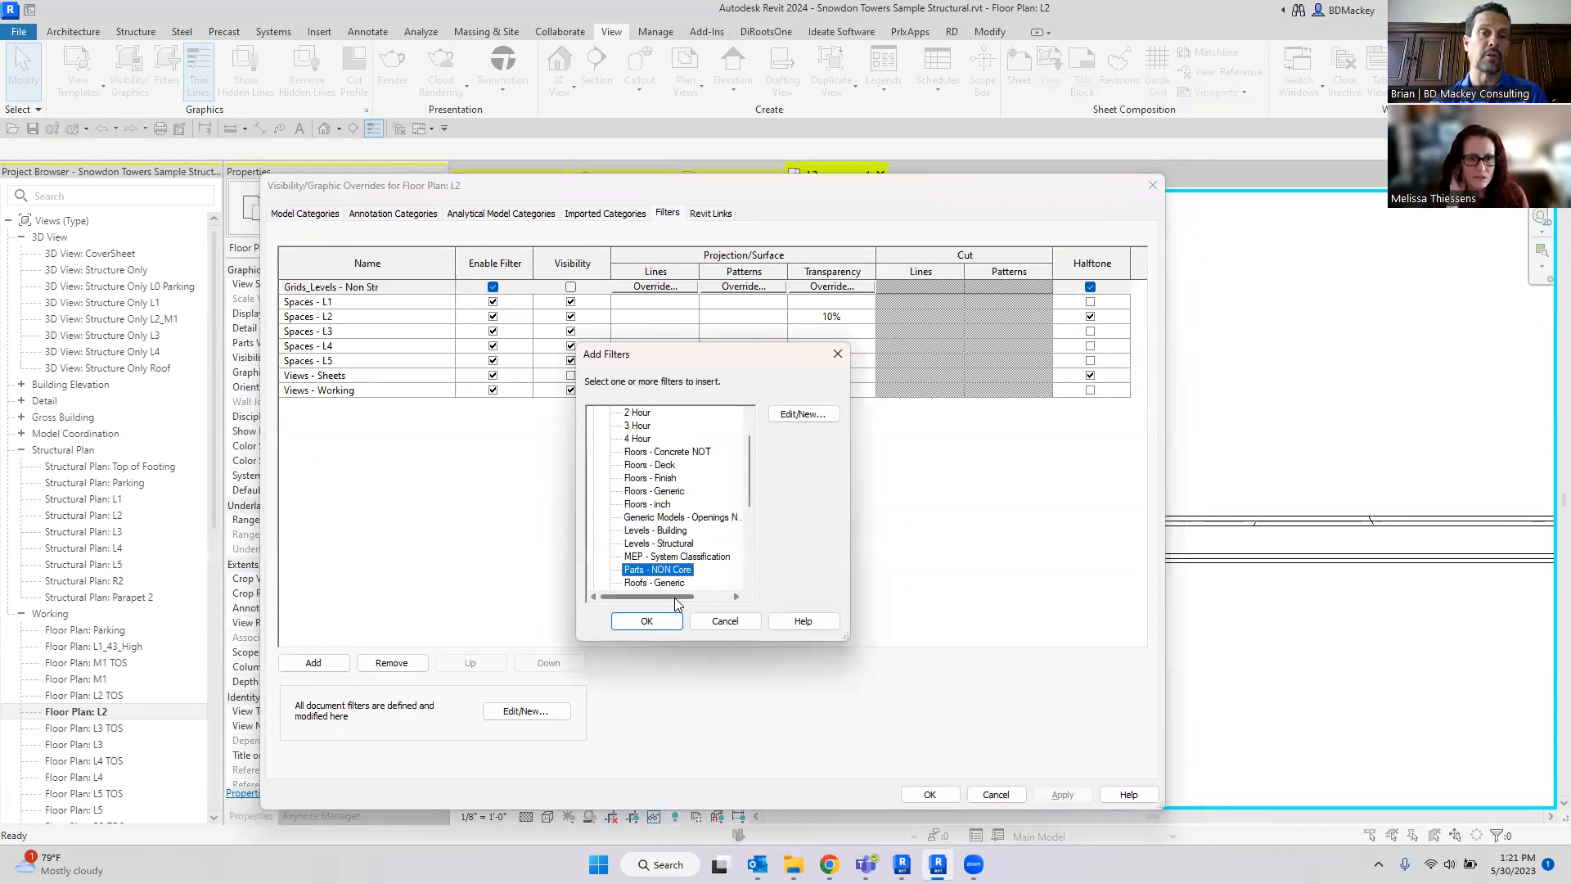
{"action": "scroll", "coordinate": [674, 597], "scroll_direction": "down", "scroll_amount": 1}
{"action": "left_click", "coordinate": [672, 622]}
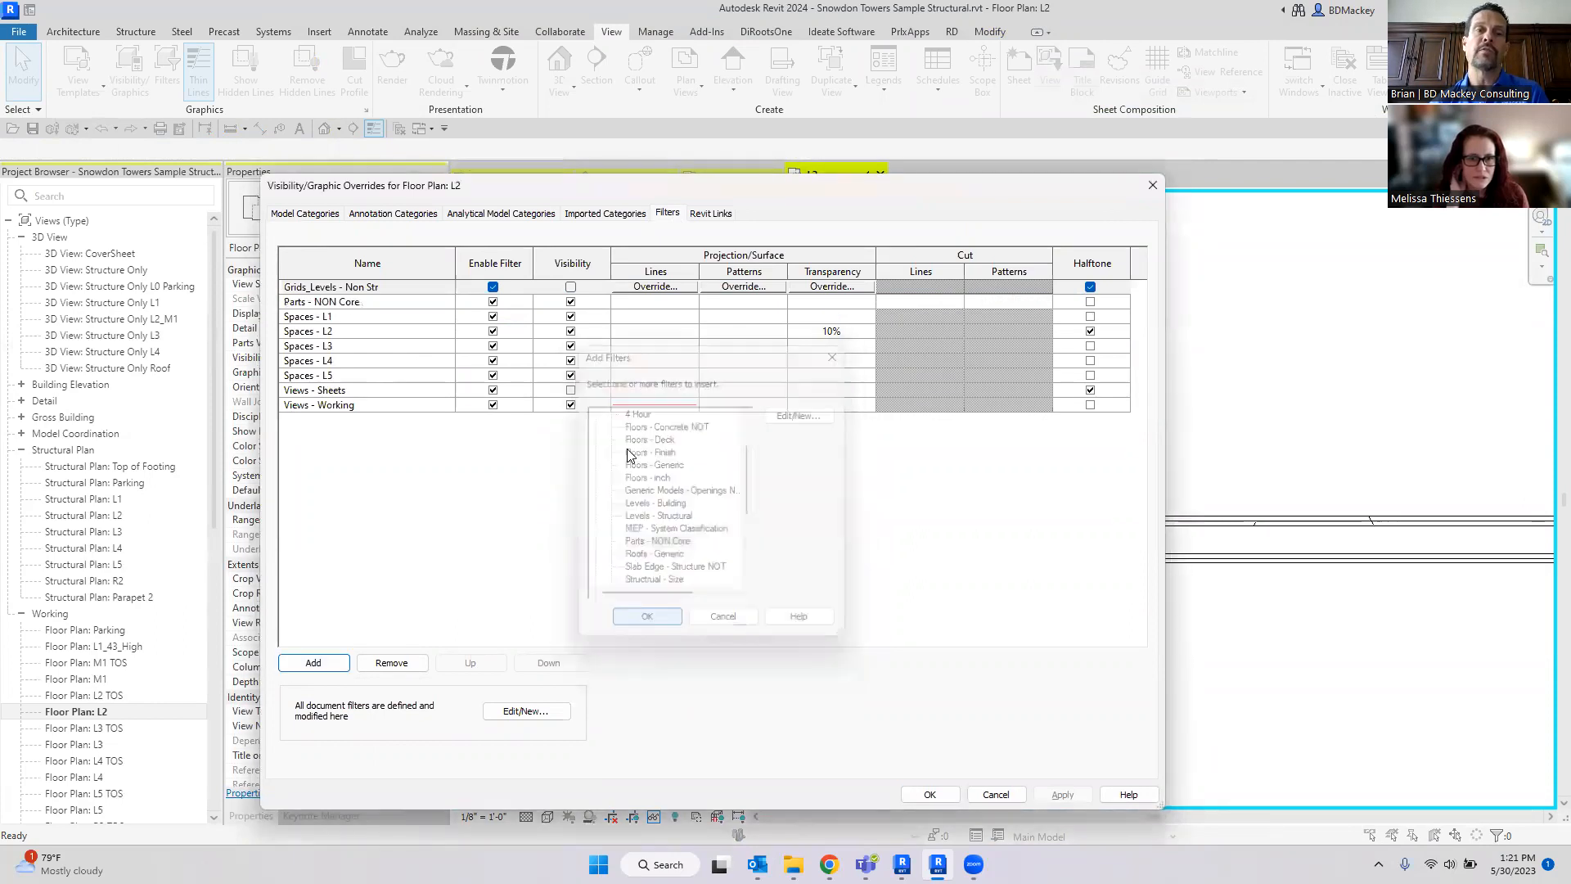
Step: Leave the Parts - NON Core filter visible, set it to halftone and apply the overrides to the view
{"action": "left_click", "coordinate": [570, 301]}
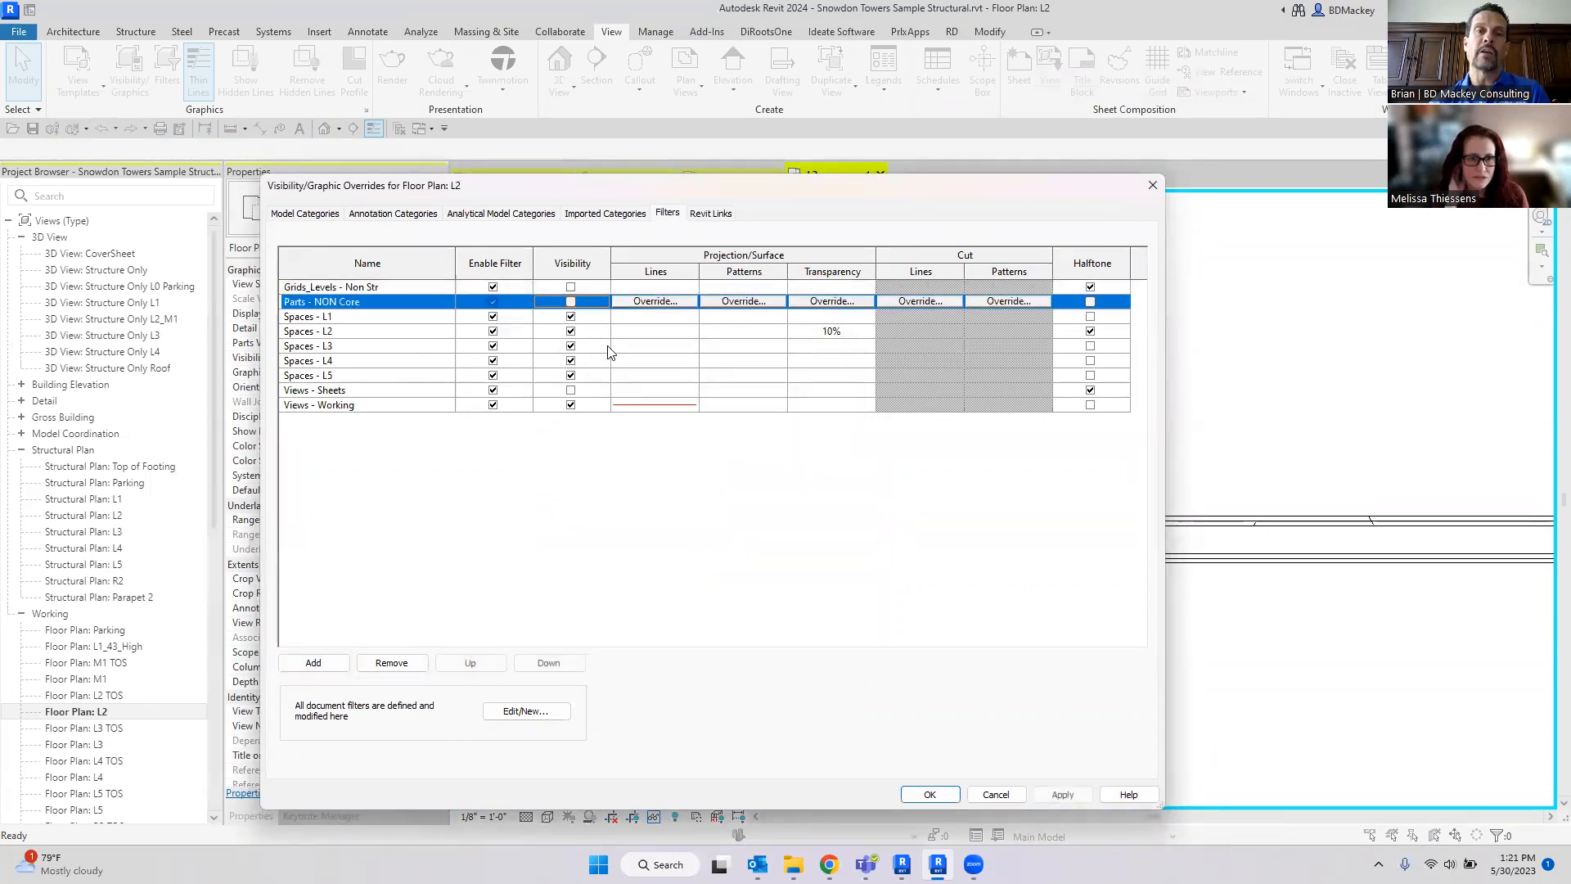
{"action": "left_click", "coordinate": [570, 301]}
{"action": "left_click", "coordinate": [1089, 302]}
{"action": "left_click", "coordinate": [930, 794]}
Step: Check the core part's properties, clear the selection and turn off Thin Lines to show the real line weights
{"action": "scroll", "coordinate": [808, 538], "scroll_direction": "up", "scroll_amount": 3}
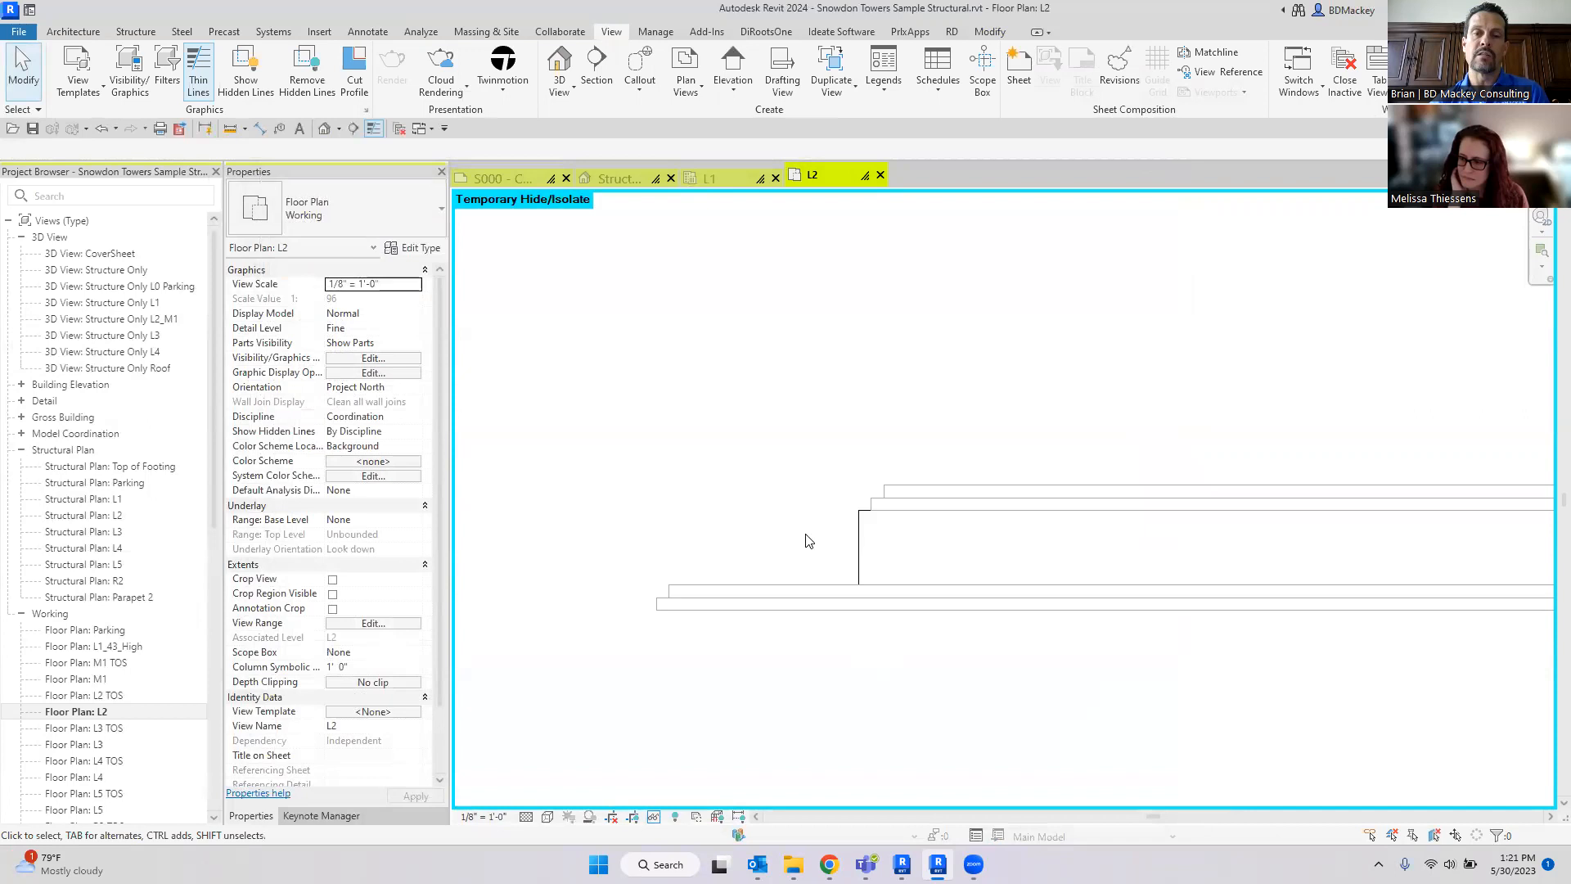
{"action": "left_click", "coordinate": [876, 519]}
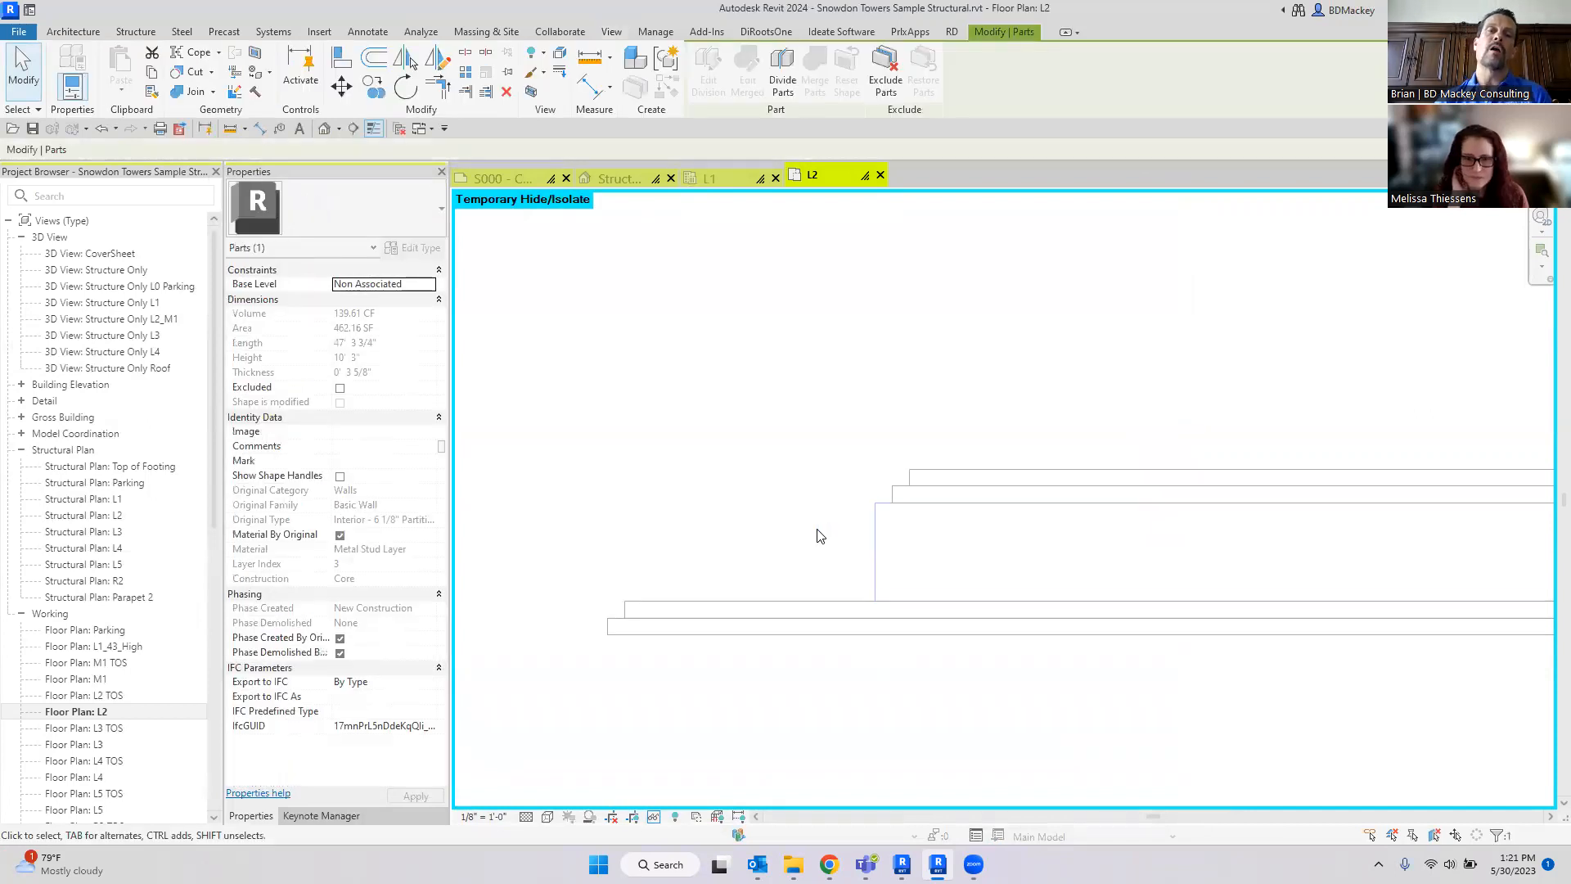
{"action": "left_click", "coordinate": [816, 530]}
{"action": "left_click", "coordinate": [372, 129]}
{"action": "scroll", "coordinate": [810, 430], "scroll_direction": "down", "scroll_amount": 3}
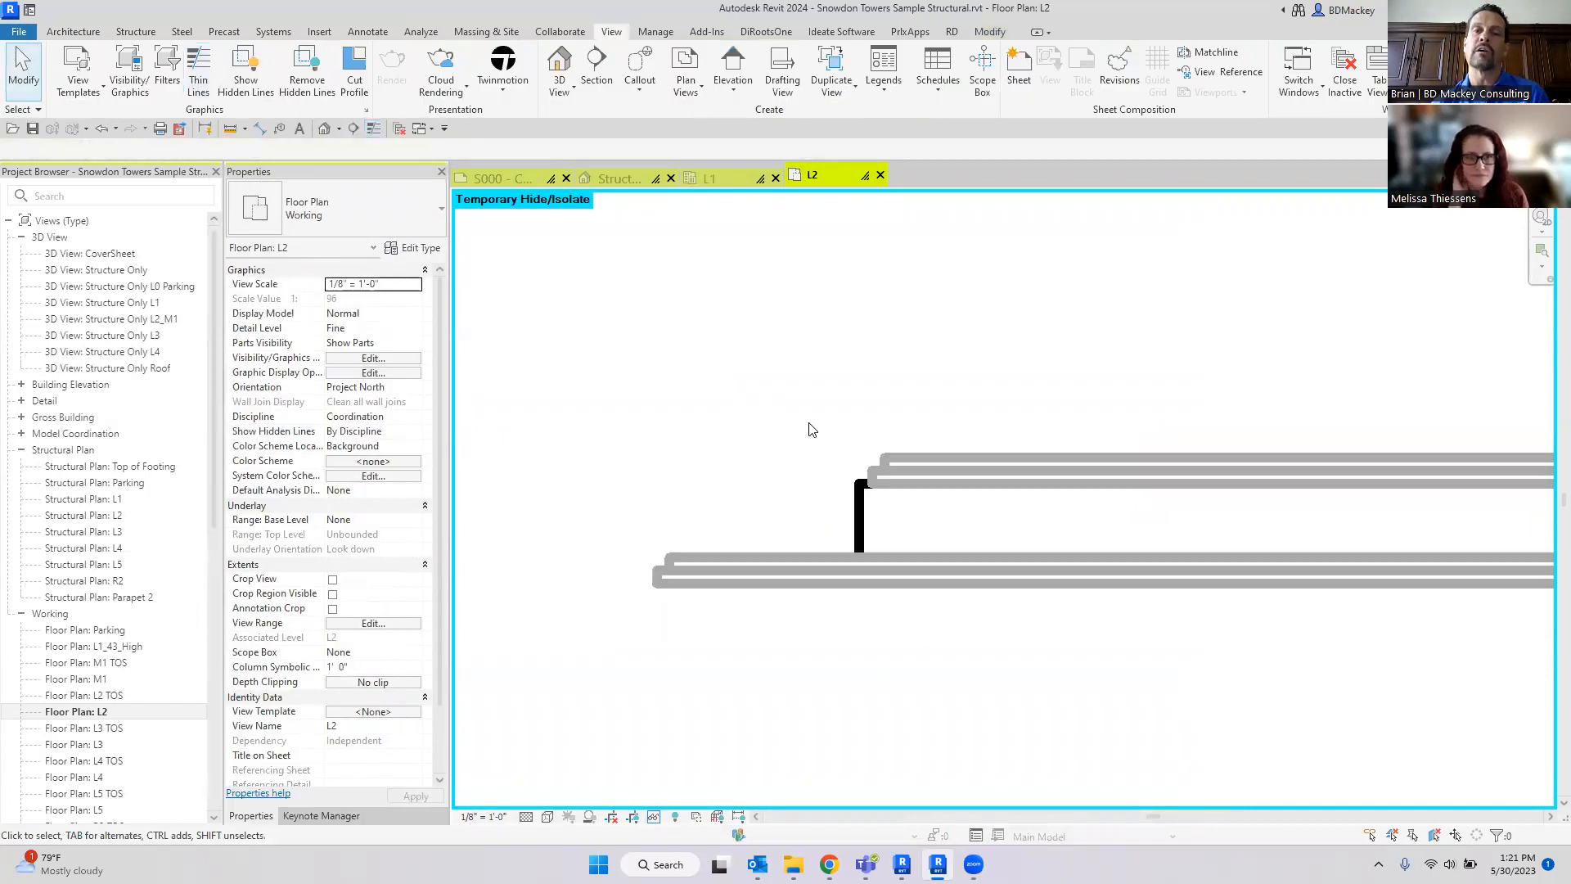
Step: Override the projection line weight of the Parts - NON Core filter in the L2 floor plan and apply it
{"action": "key", "text": "v"}
{"action": "key", "text": "g"}
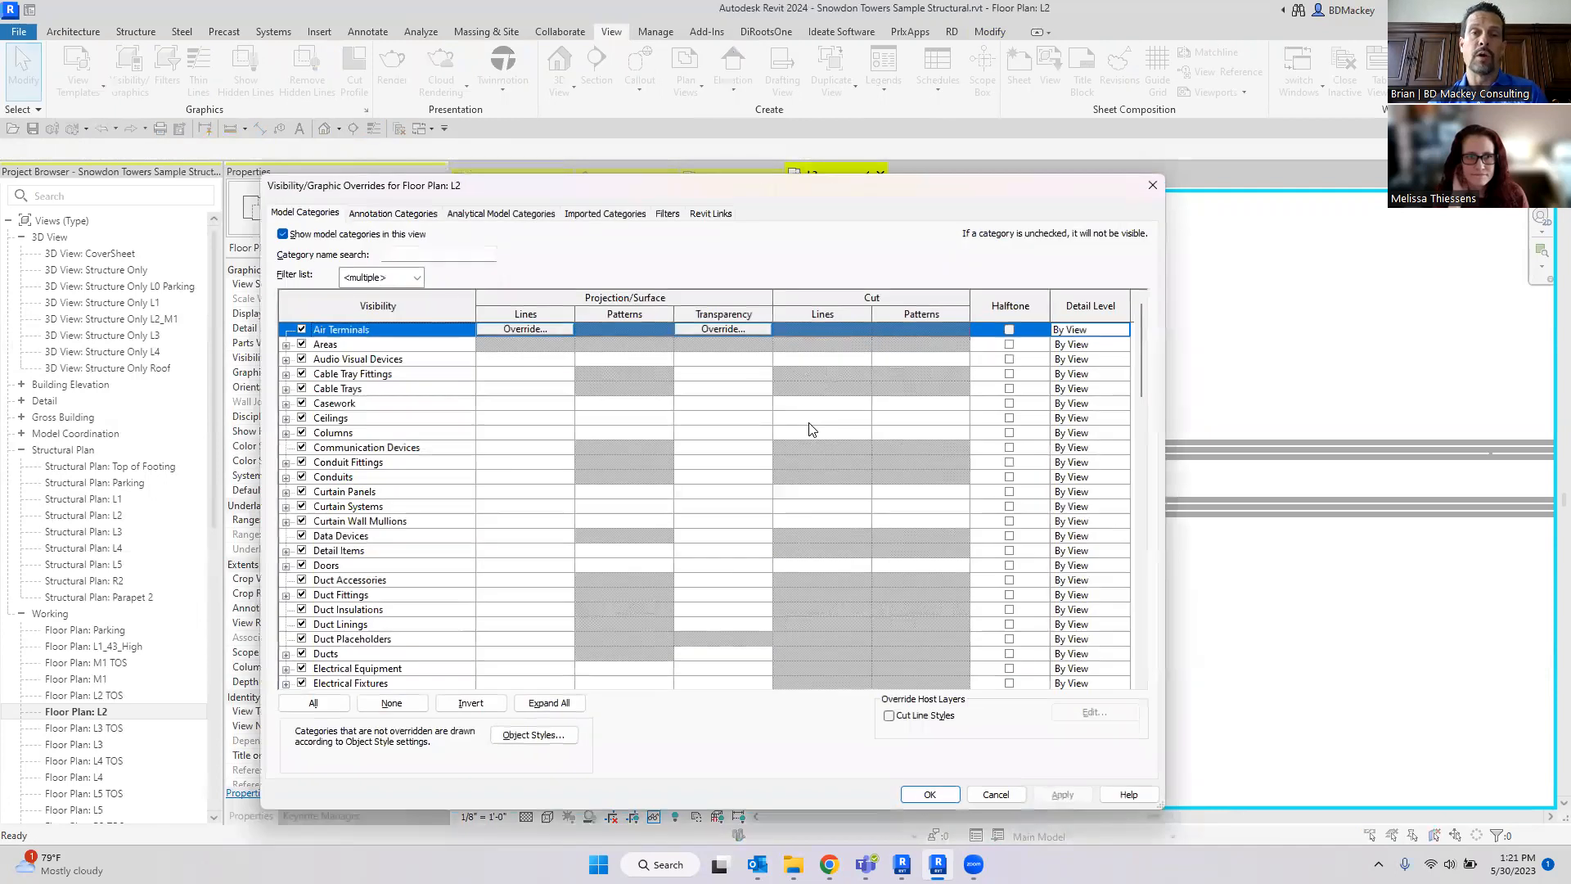
{"action": "left_click", "coordinate": [667, 215]}
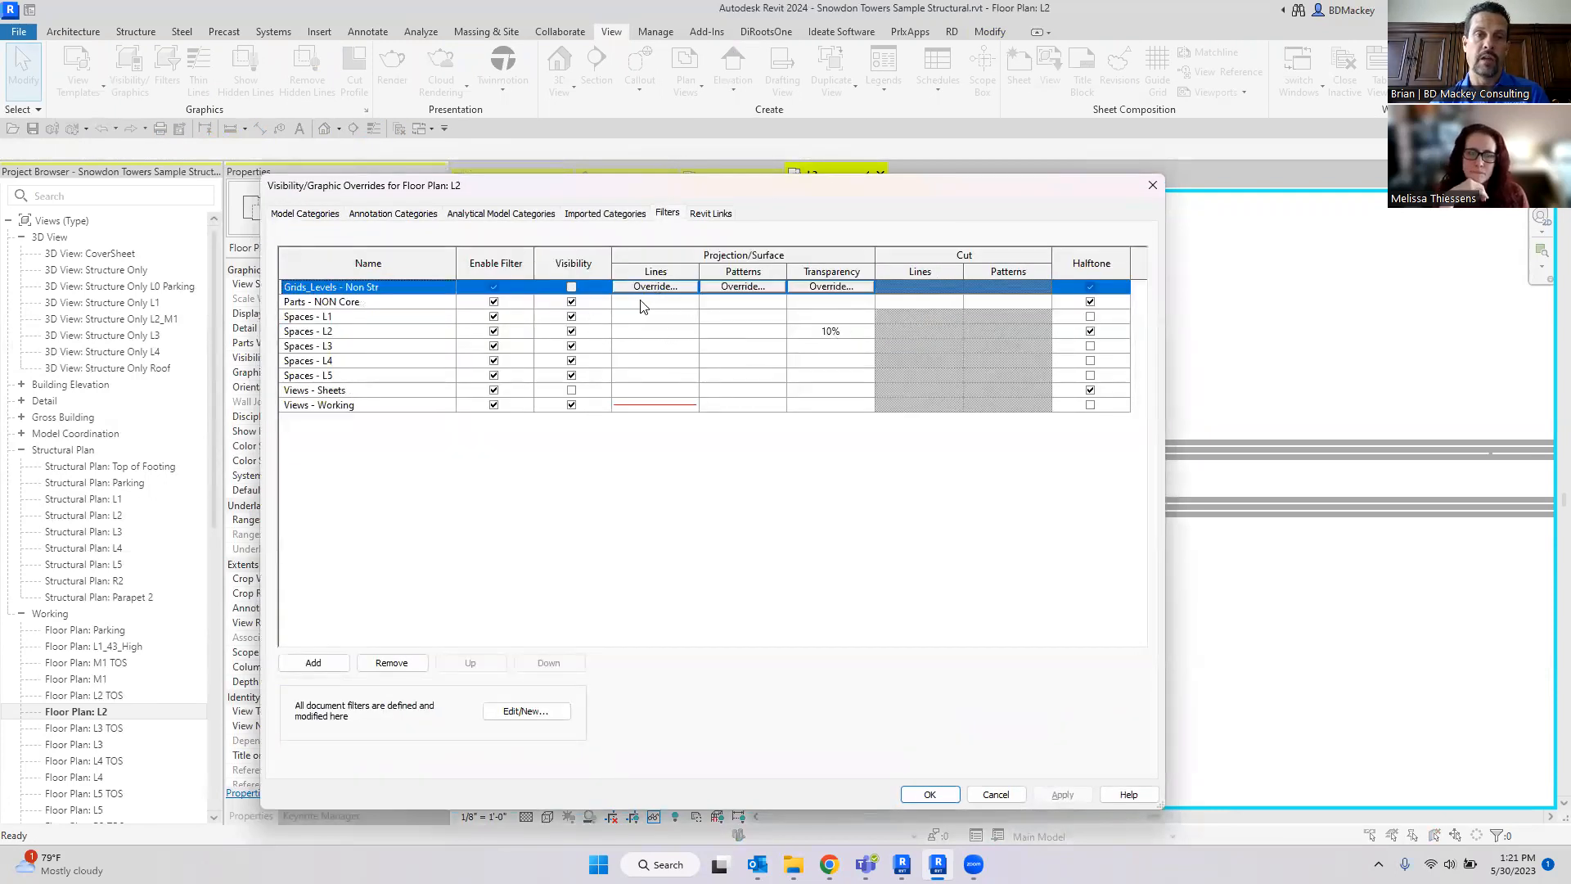
{"action": "left_click", "coordinate": [685, 303]}
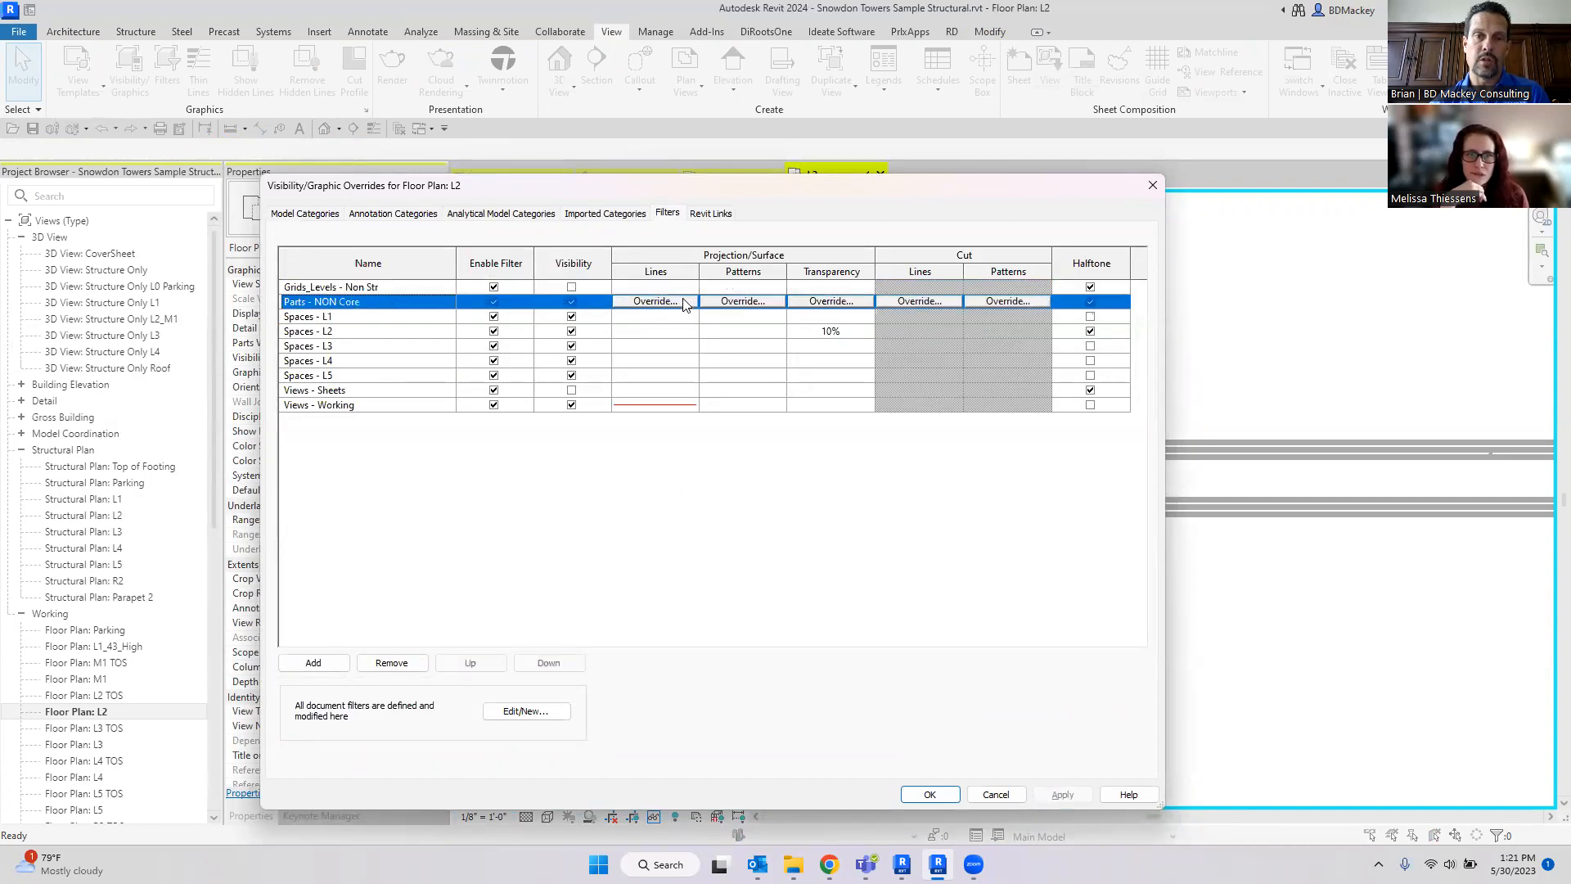
{"action": "left_click", "coordinate": [679, 301]}
{"action": "left_click", "coordinate": [689, 517]}
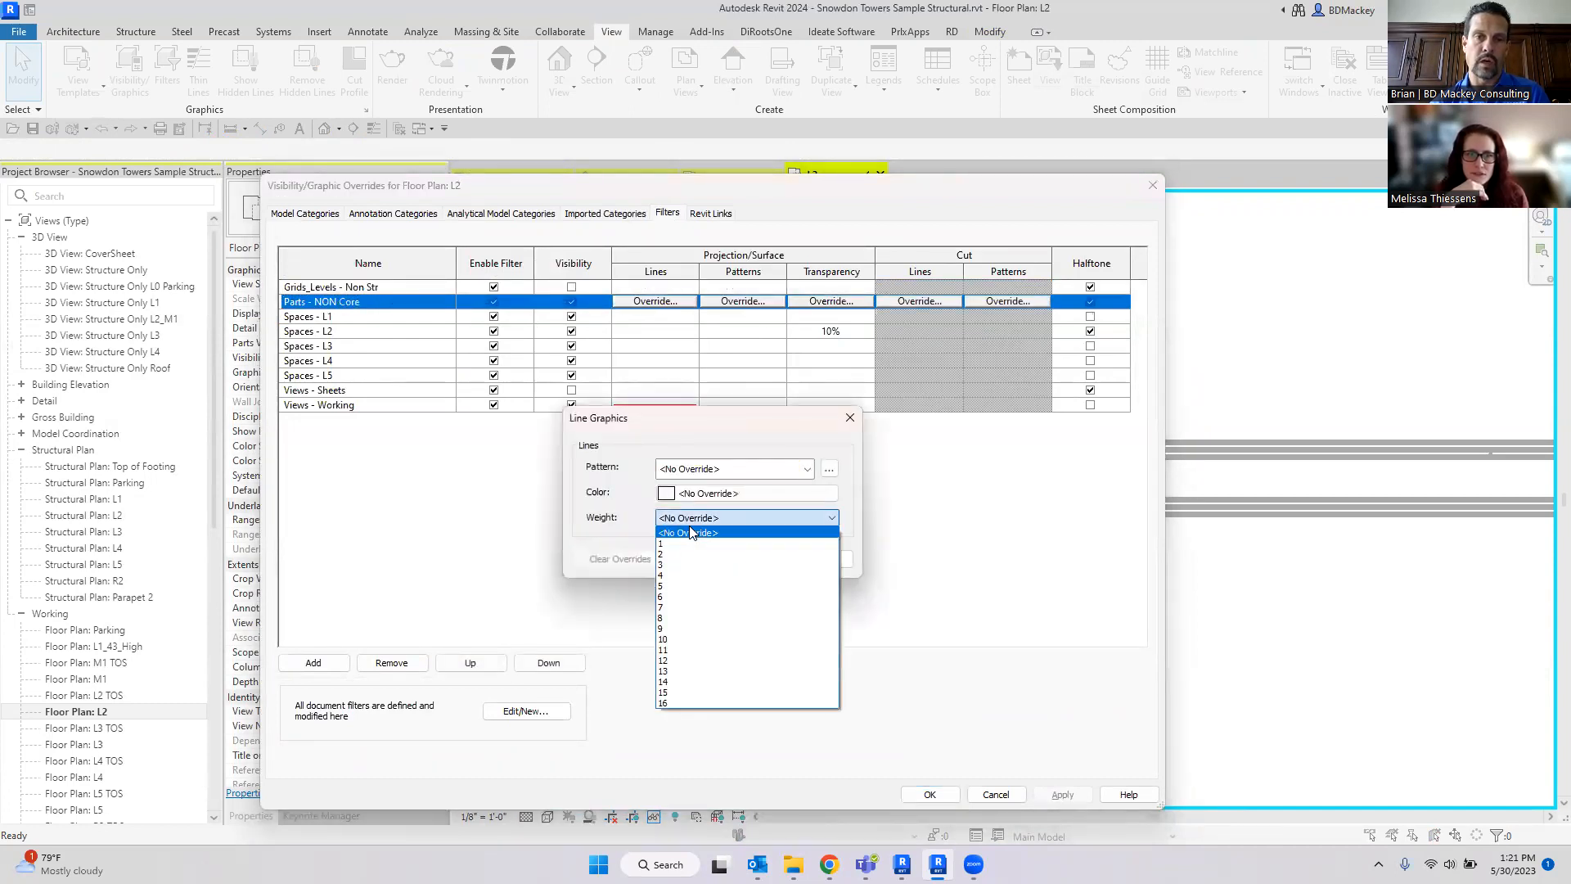
{"action": "left_click", "coordinate": [692, 552]}
{"action": "left_click", "coordinate": [754, 558]}
{"action": "left_click", "coordinate": [941, 790]}
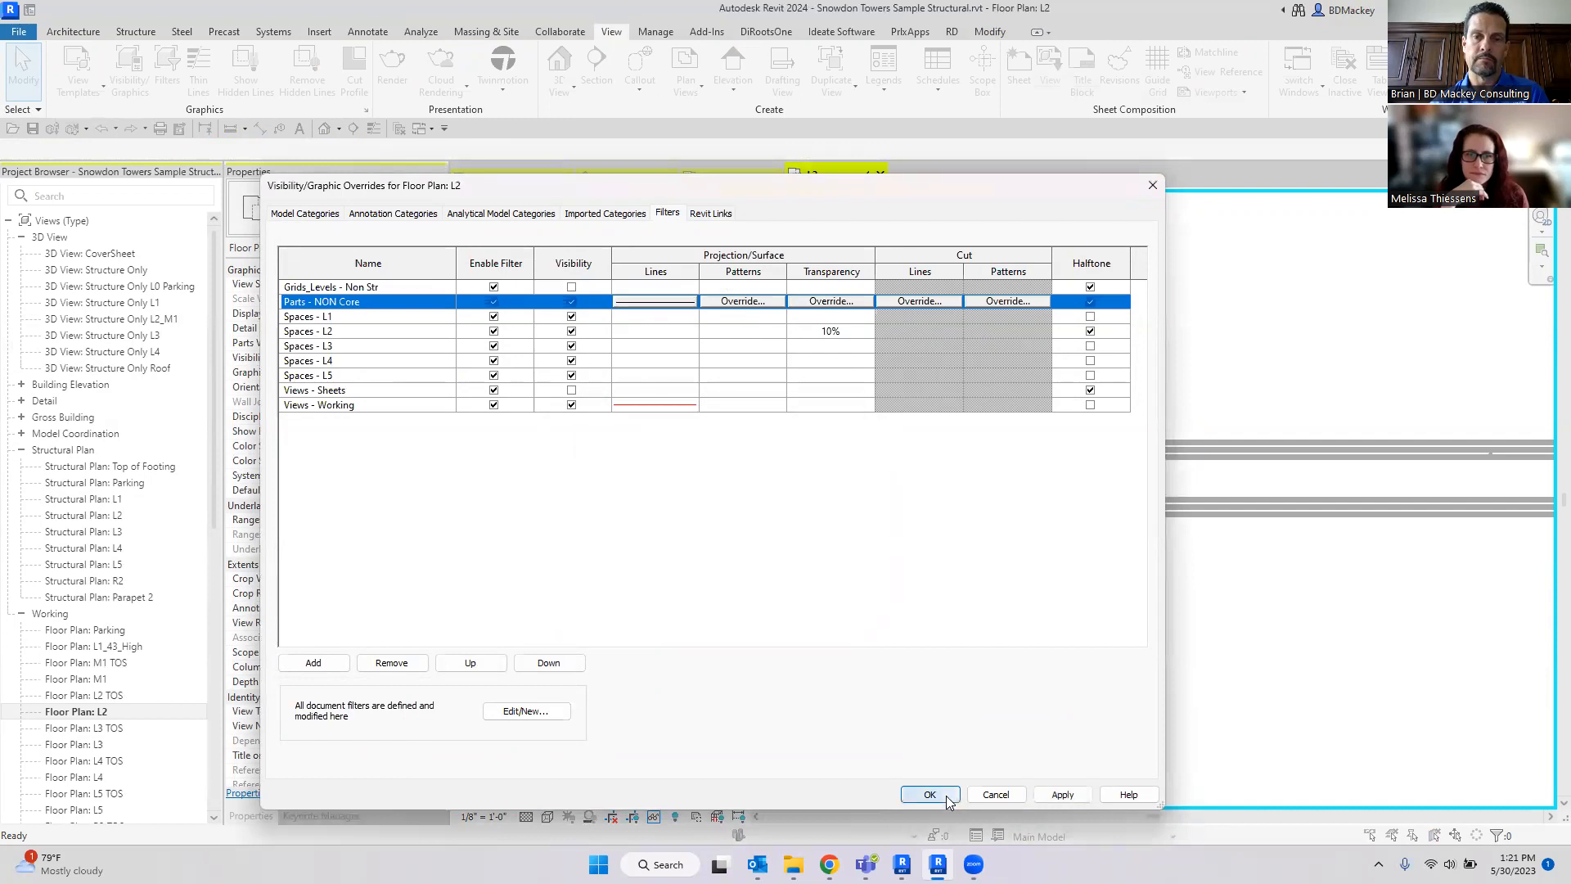
{"action": "scroll", "coordinate": [821, 488], "scroll_direction": "up", "scroll_amount": 3}
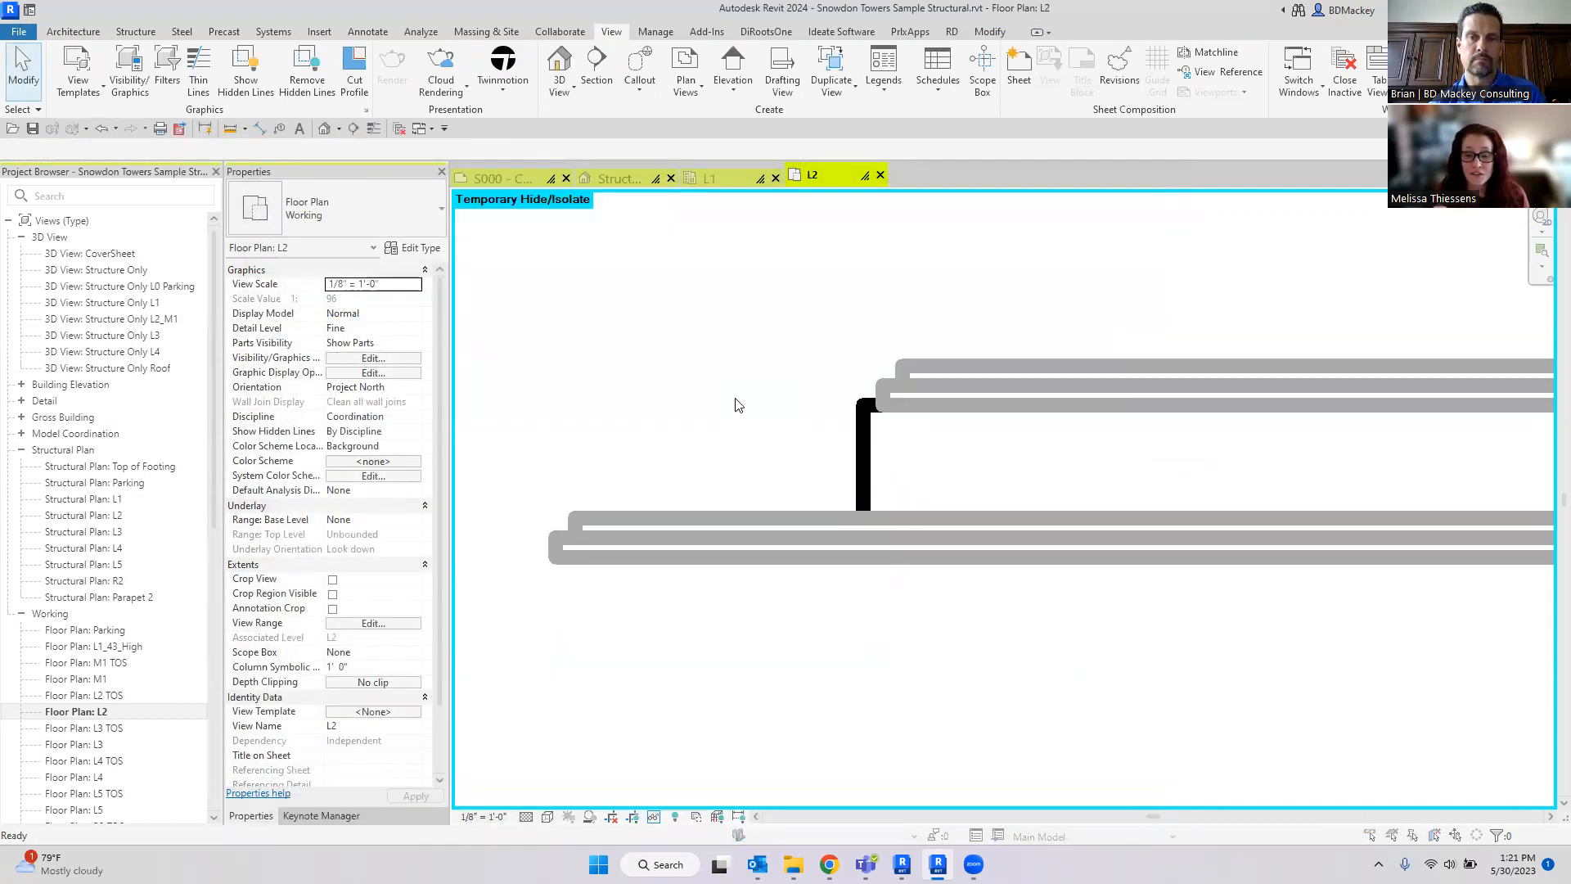
Step: Override the cut line weight of the Parts - NON Core filter with 1, leaving its cut line color without an override
{"action": "key", "text": "v"}
{"action": "key", "text": "g"}
{"action": "left_click", "coordinate": [667, 213]}
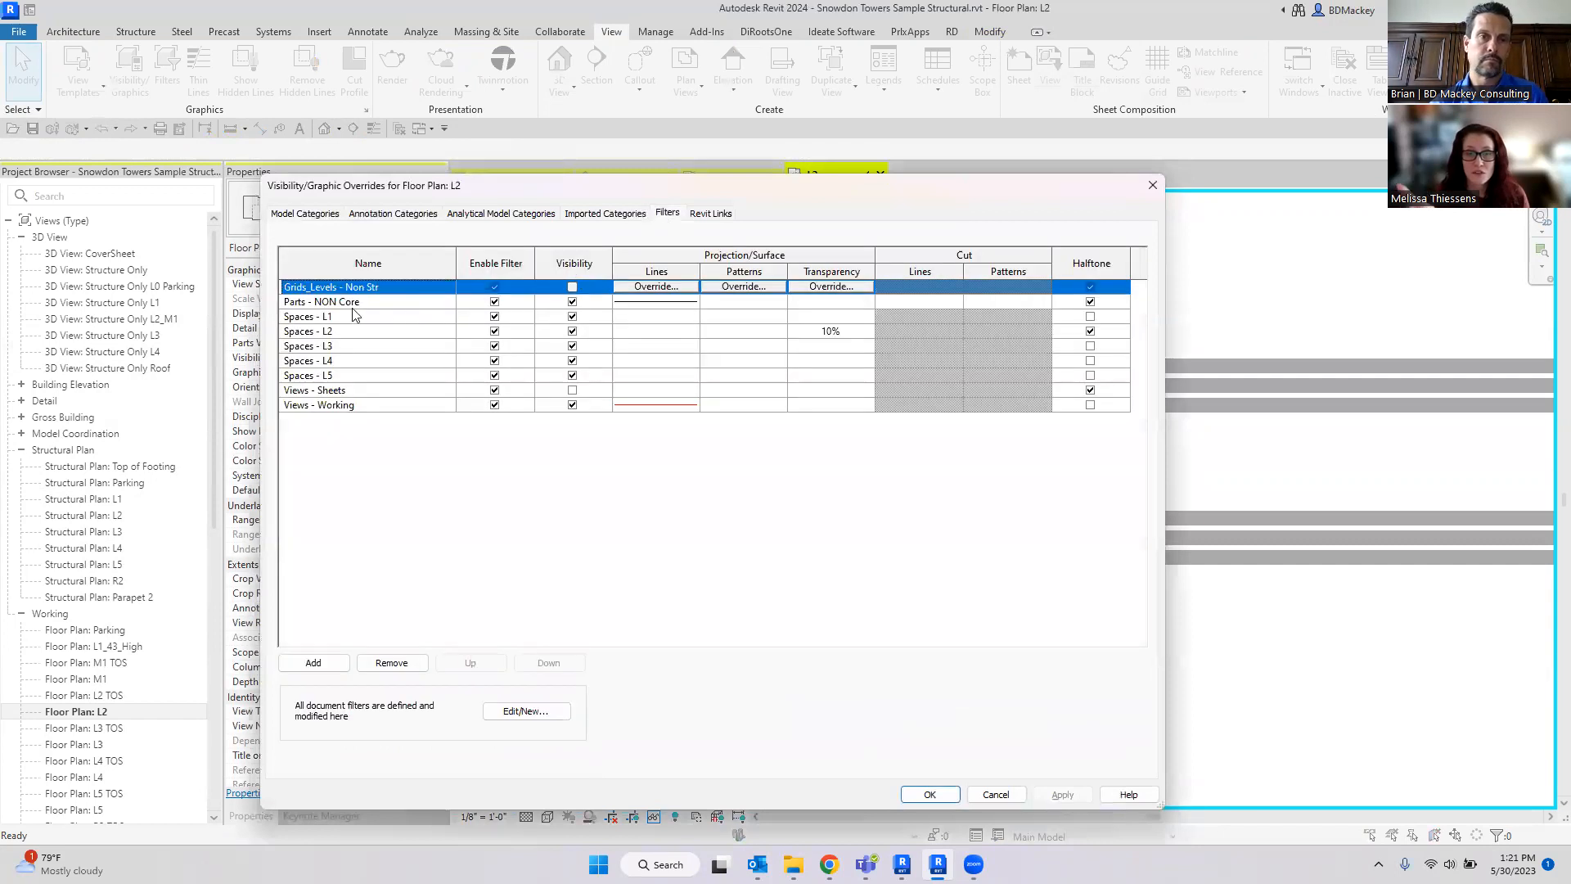
{"action": "left_click", "coordinate": [653, 304]}
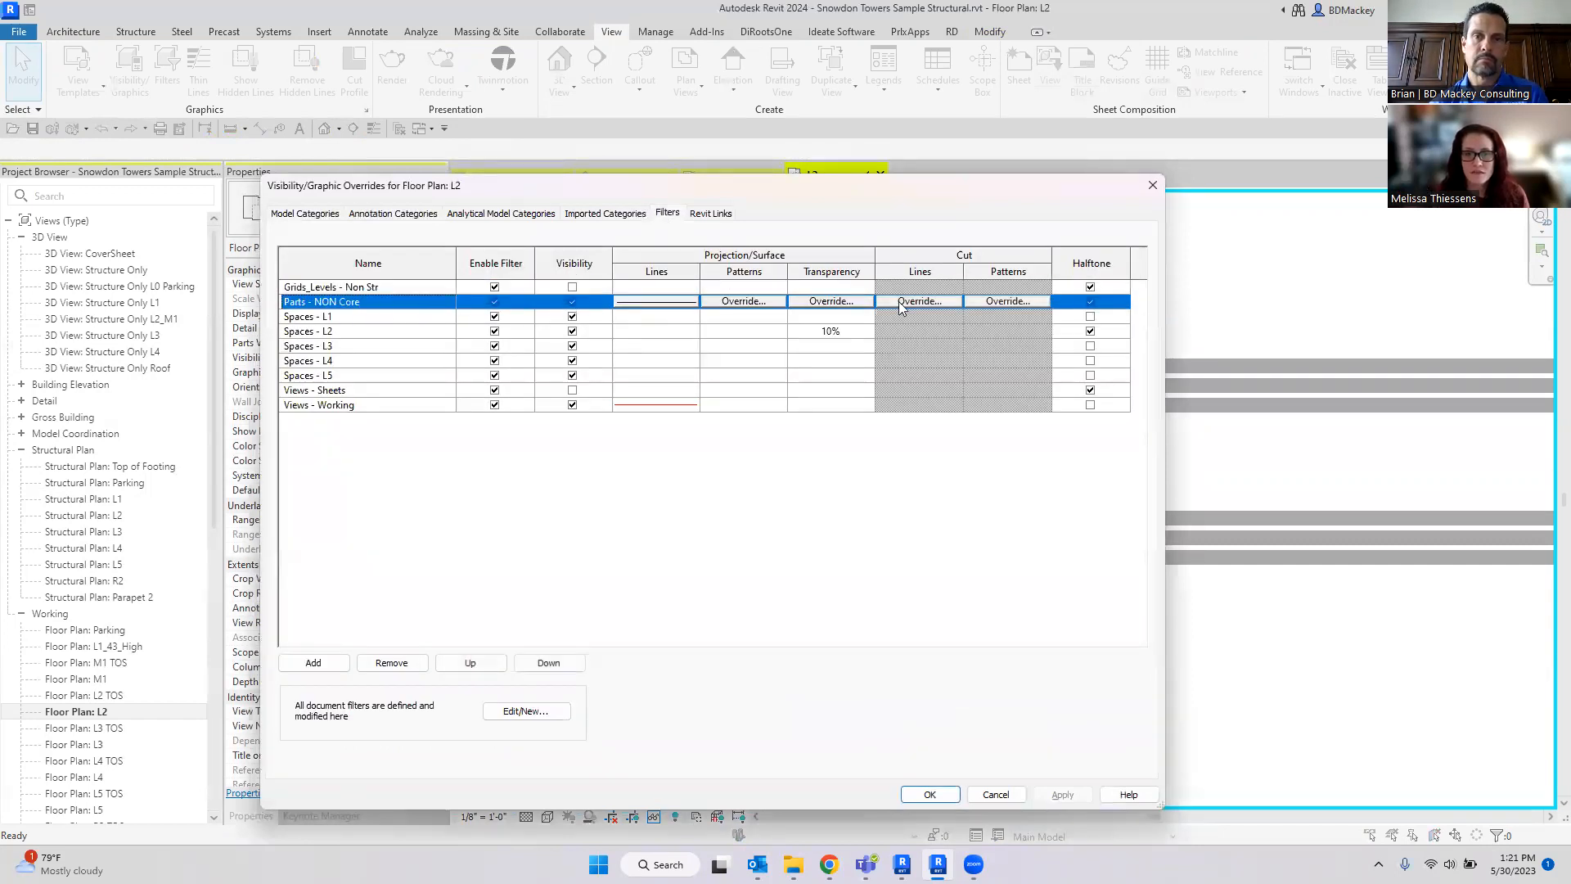
{"action": "left_click", "coordinate": [939, 304]}
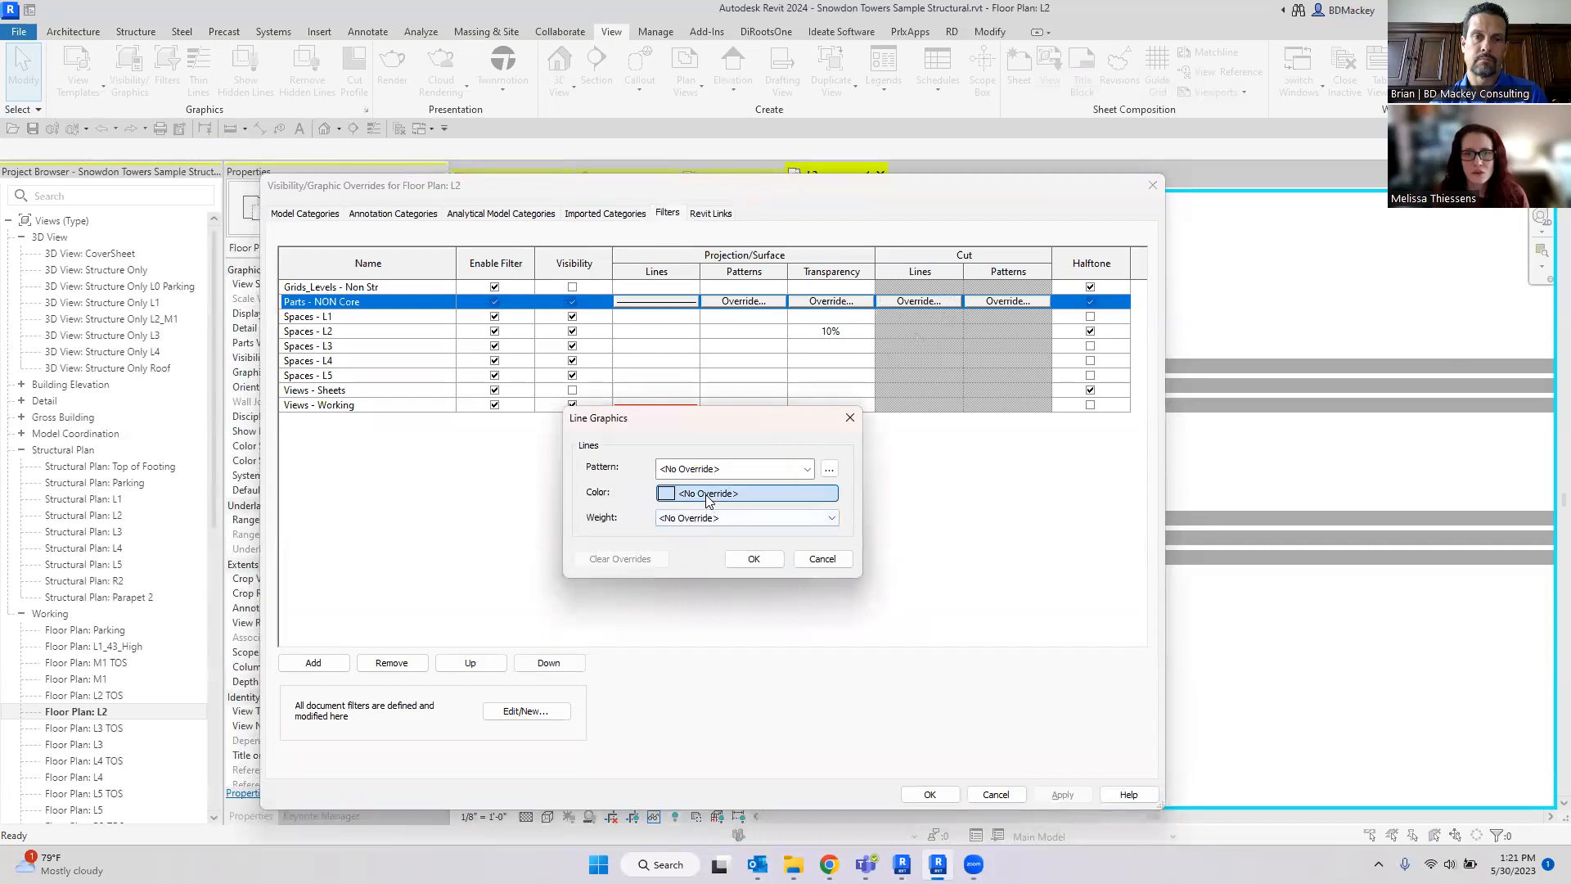
{"action": "left_click", "coordinate": [705, 494]}
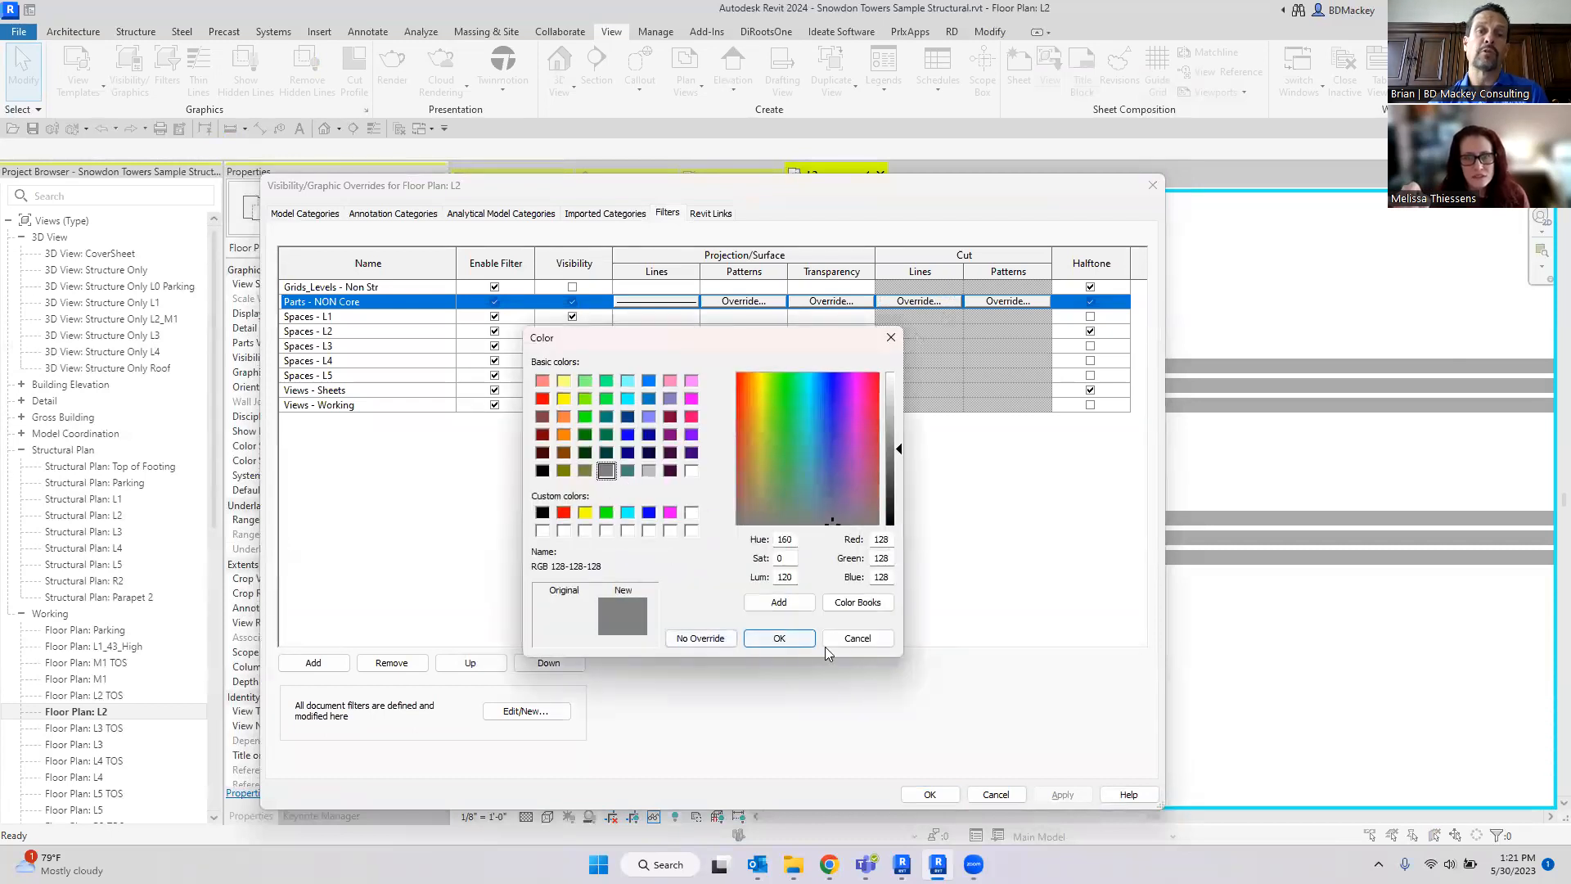
{"action": "left_click", "coordinate": [857, 638]}
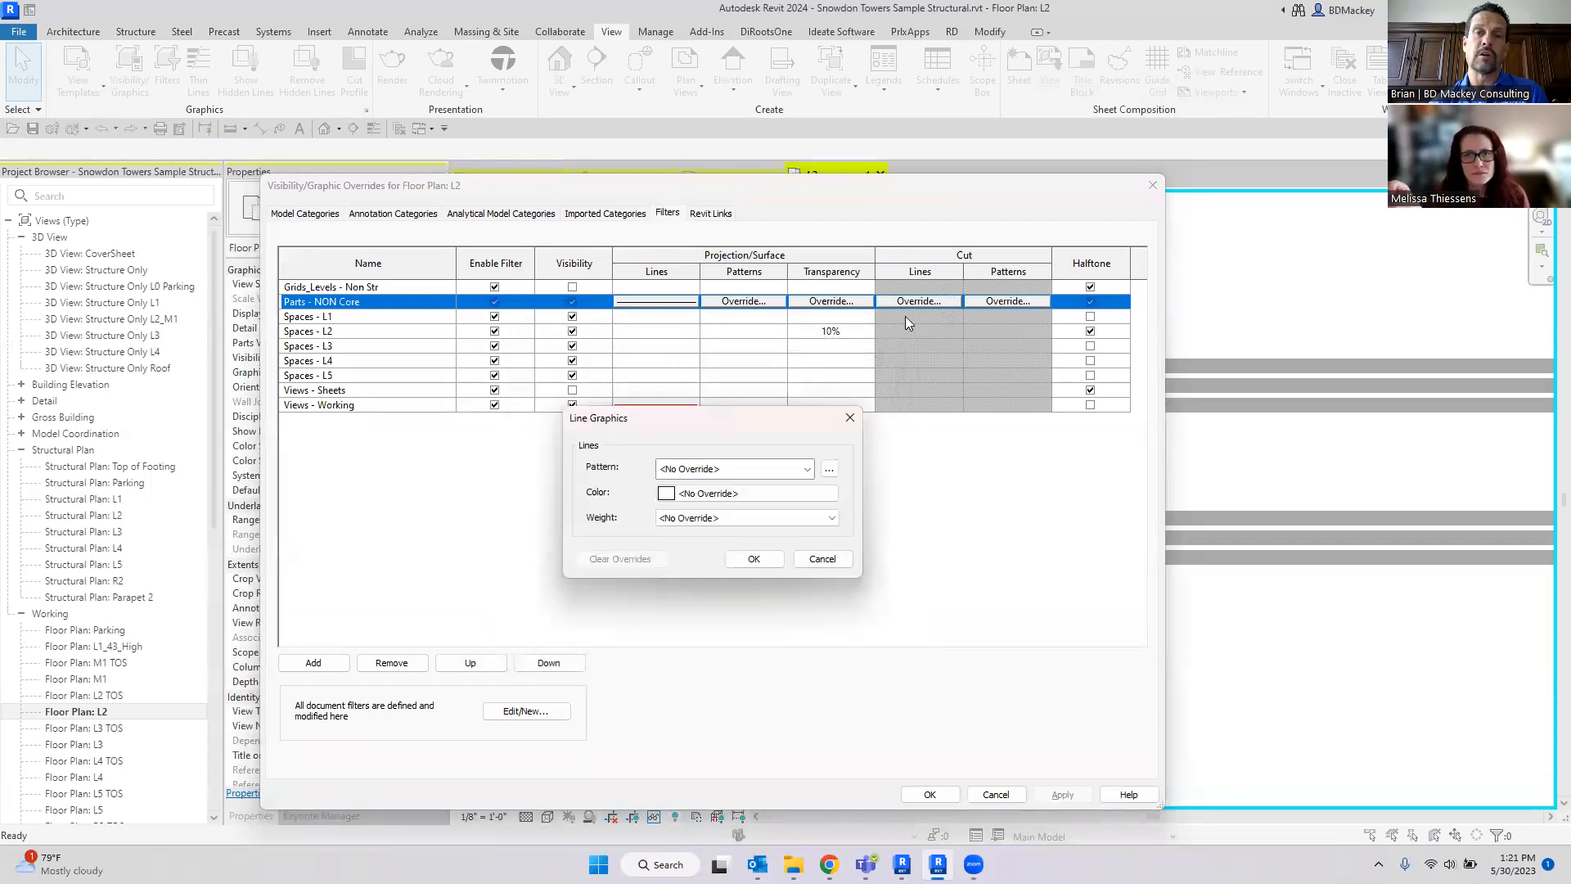
{"action": "left_click", "coordinate": [699, 517]}
{"action": "left_click", "coordinate": [693, 541]}
{"action": "left_click", "coordinate": [754, 559]}
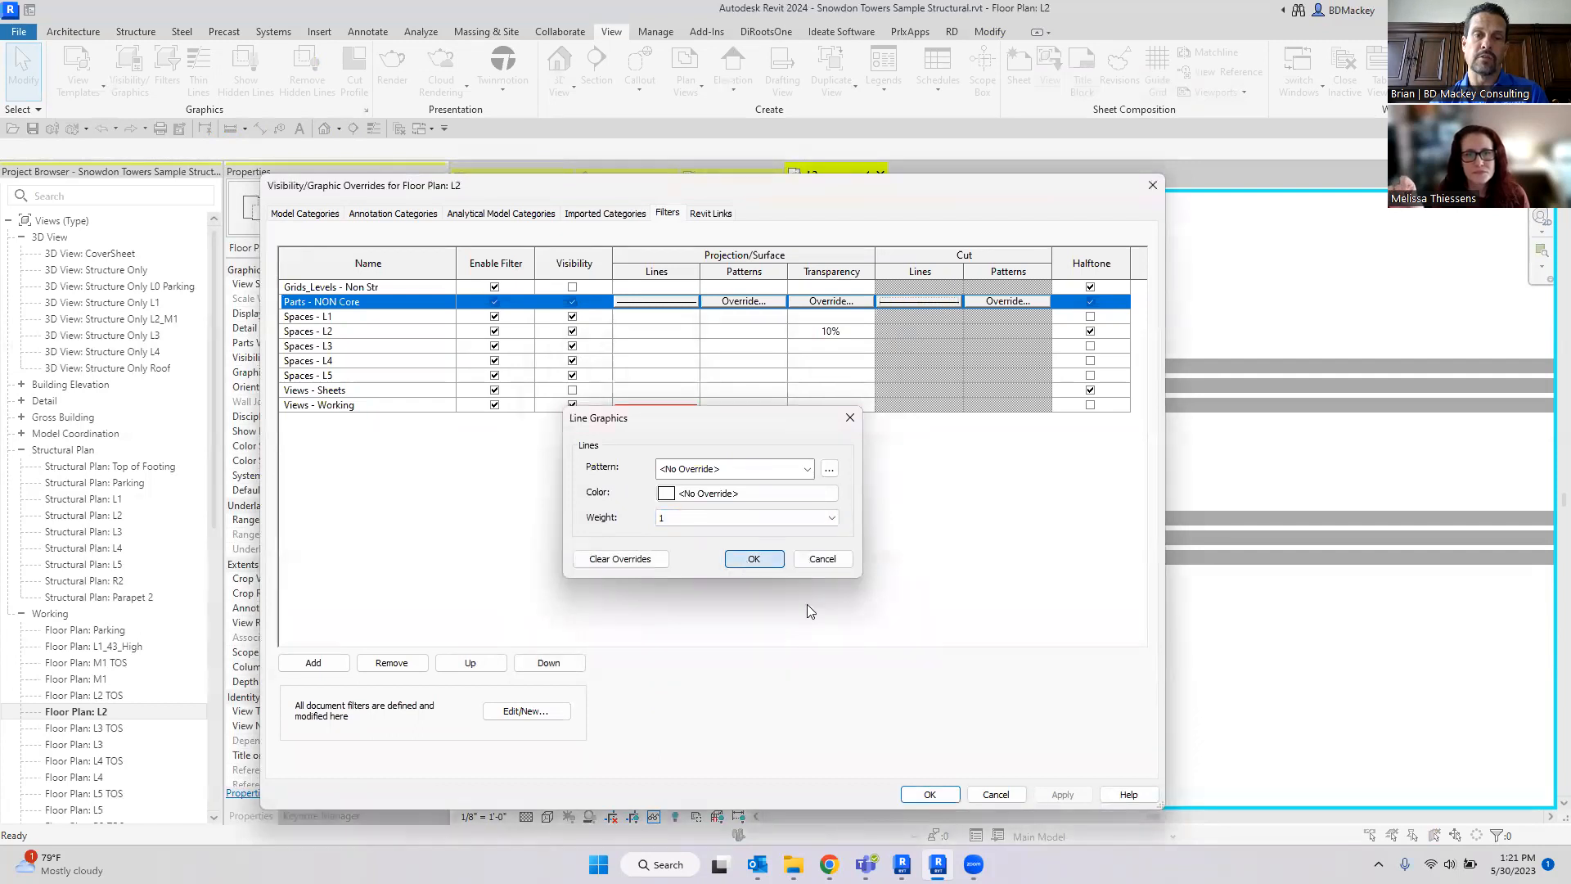
{"action": "left_click", "coordinate": [929, 792]}
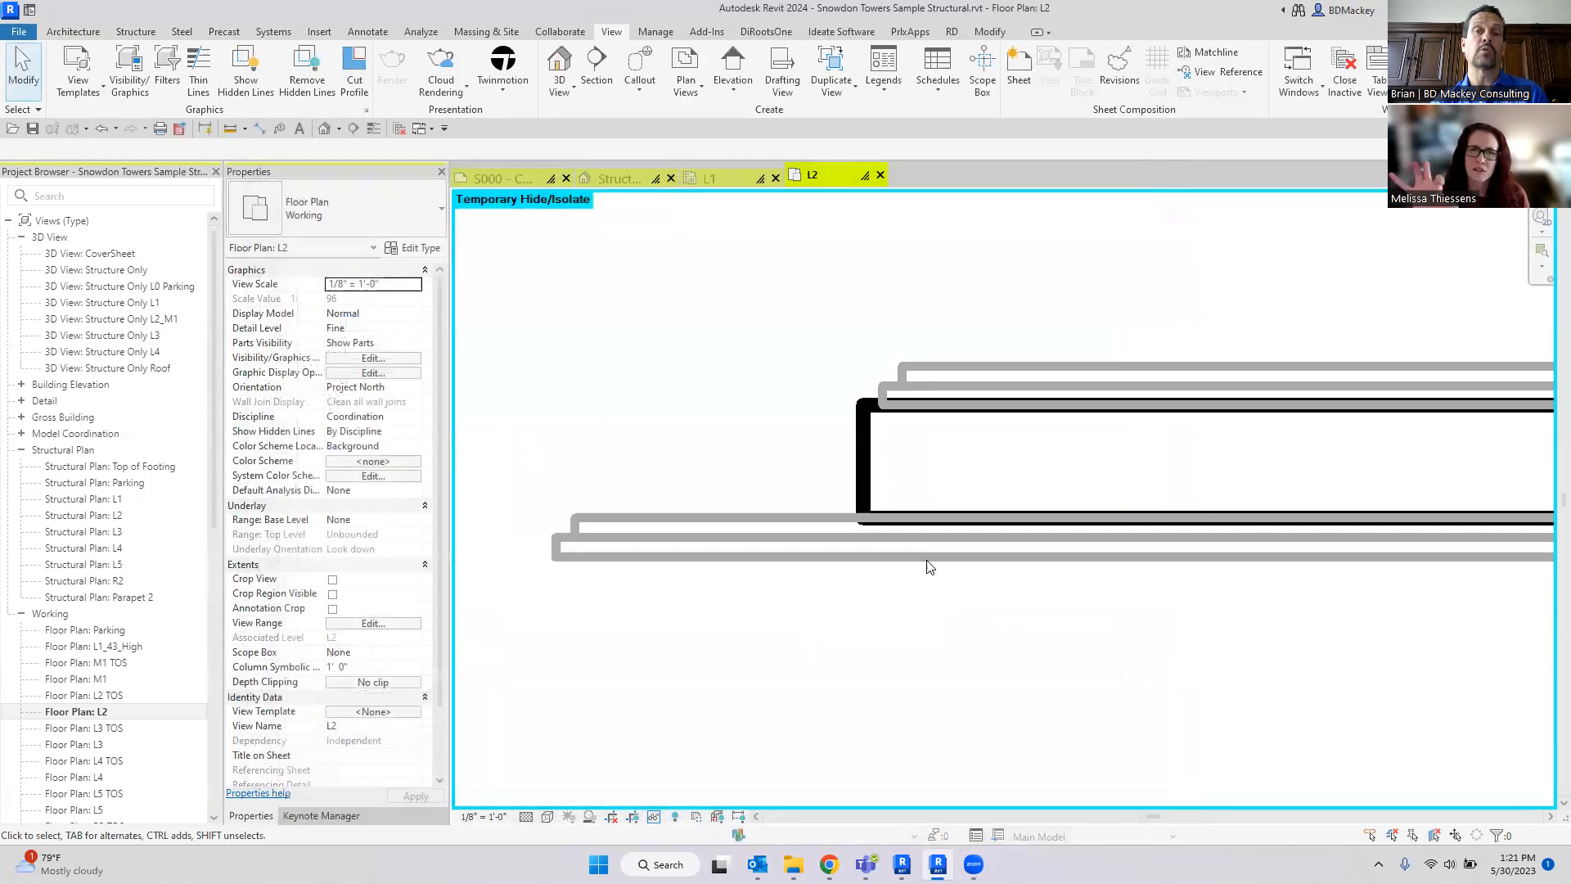
Step: Compare the line weights of the core and non-core parts, select the core part and clear the selection
{"action": "scroll", "coordinate": [816, 517], "scroll_direction": "down", "scroll_amount": 3}
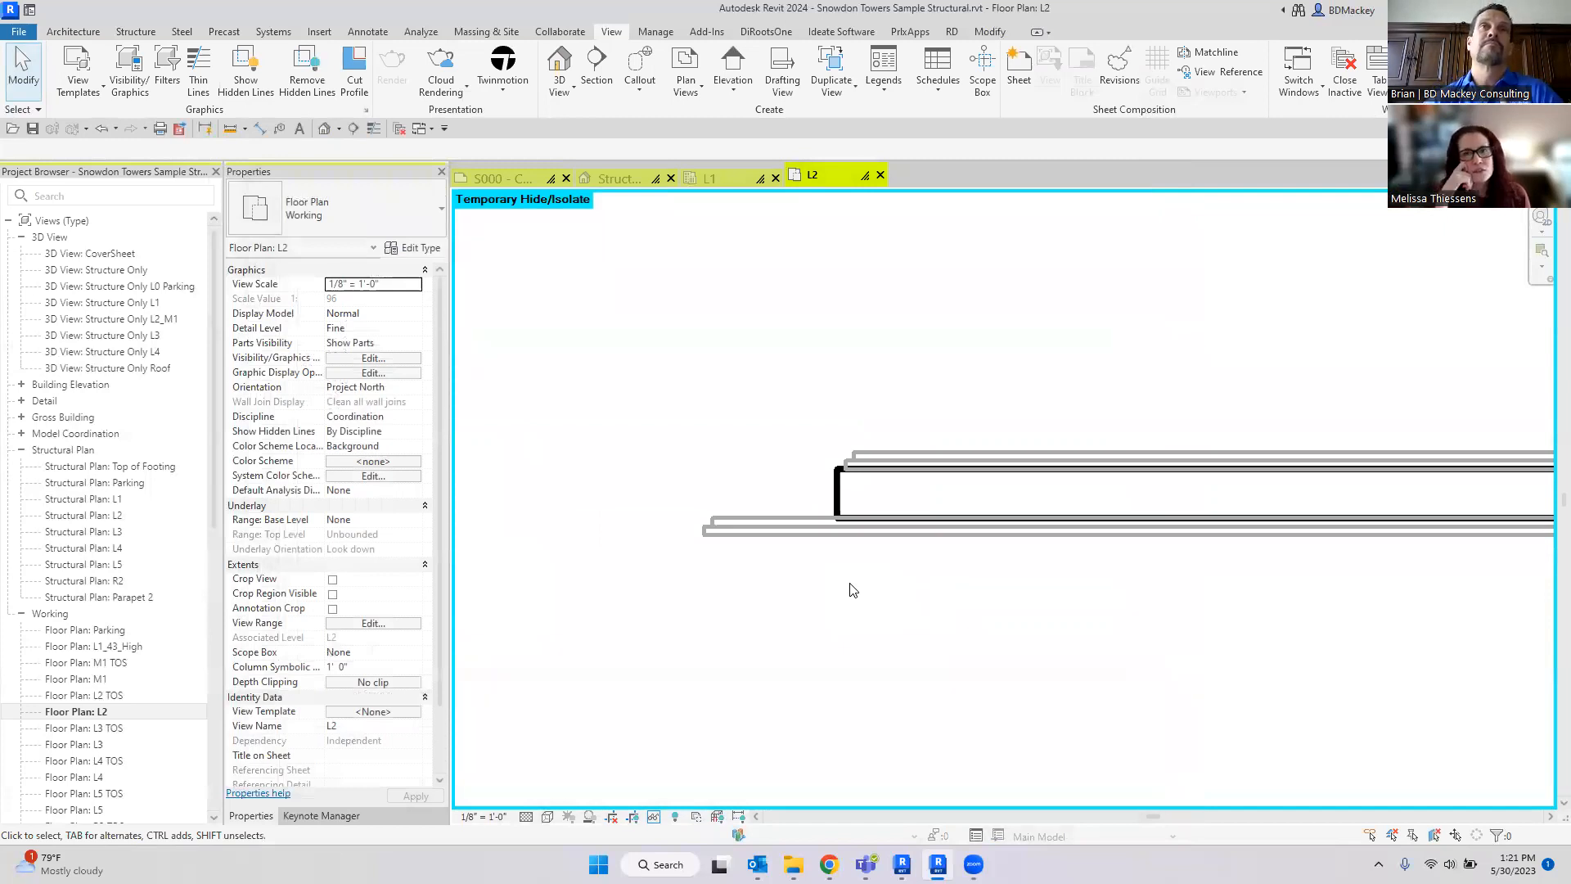
{"action": "scroll", "coordinate": [852, 590], "scroll_direction": "up", "scroll_amount": 3}
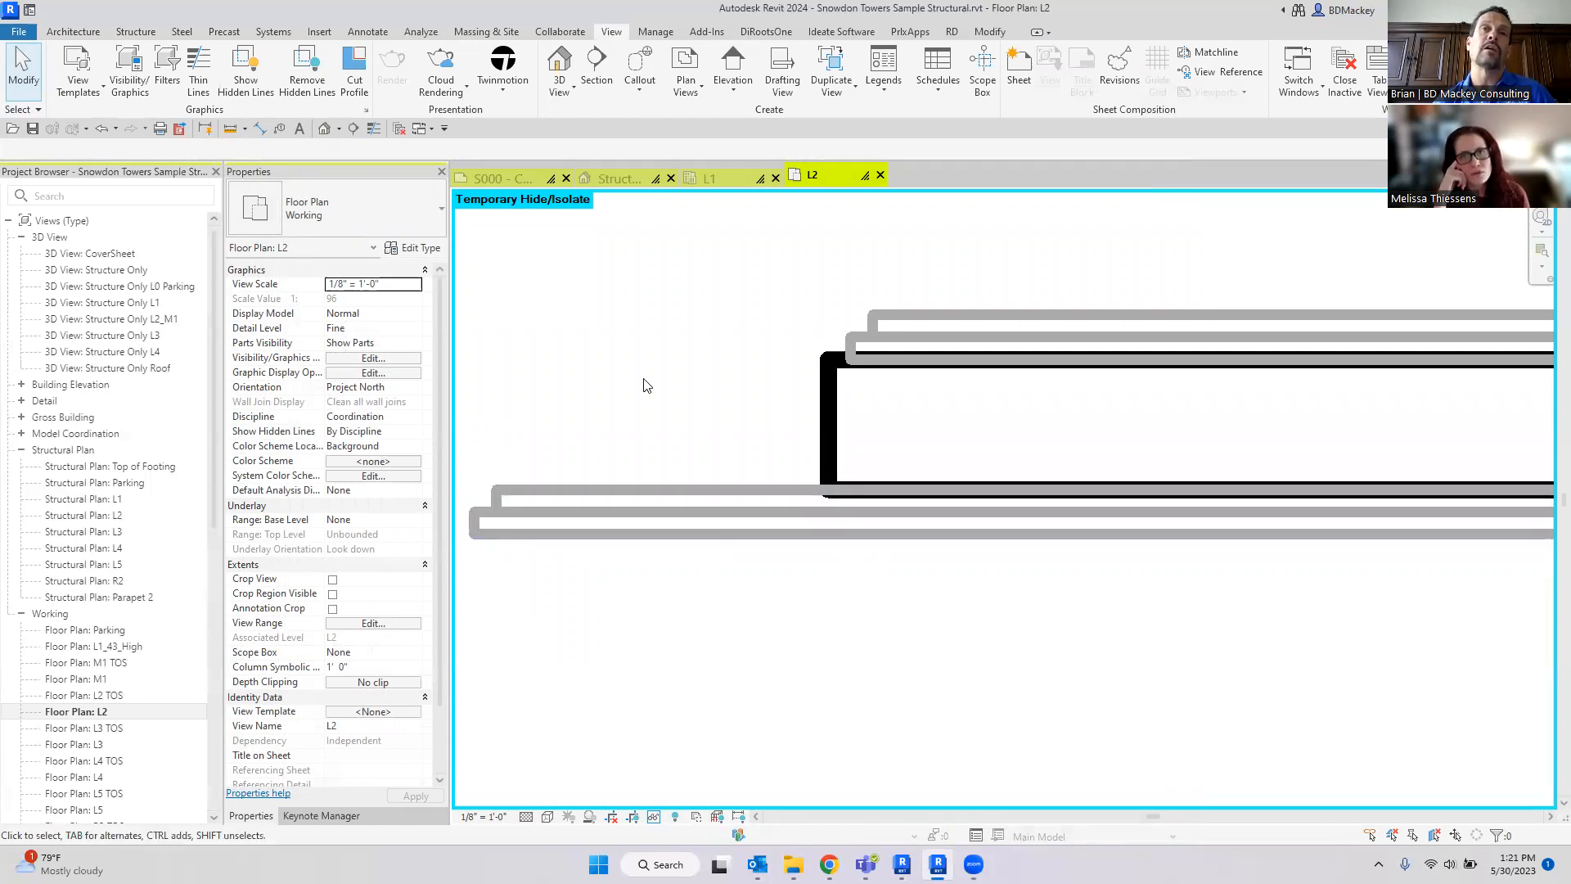
{"action": "scroll", "coordinate": [754, 420], "scroll_direction": "down", "scroll_amount": 2}
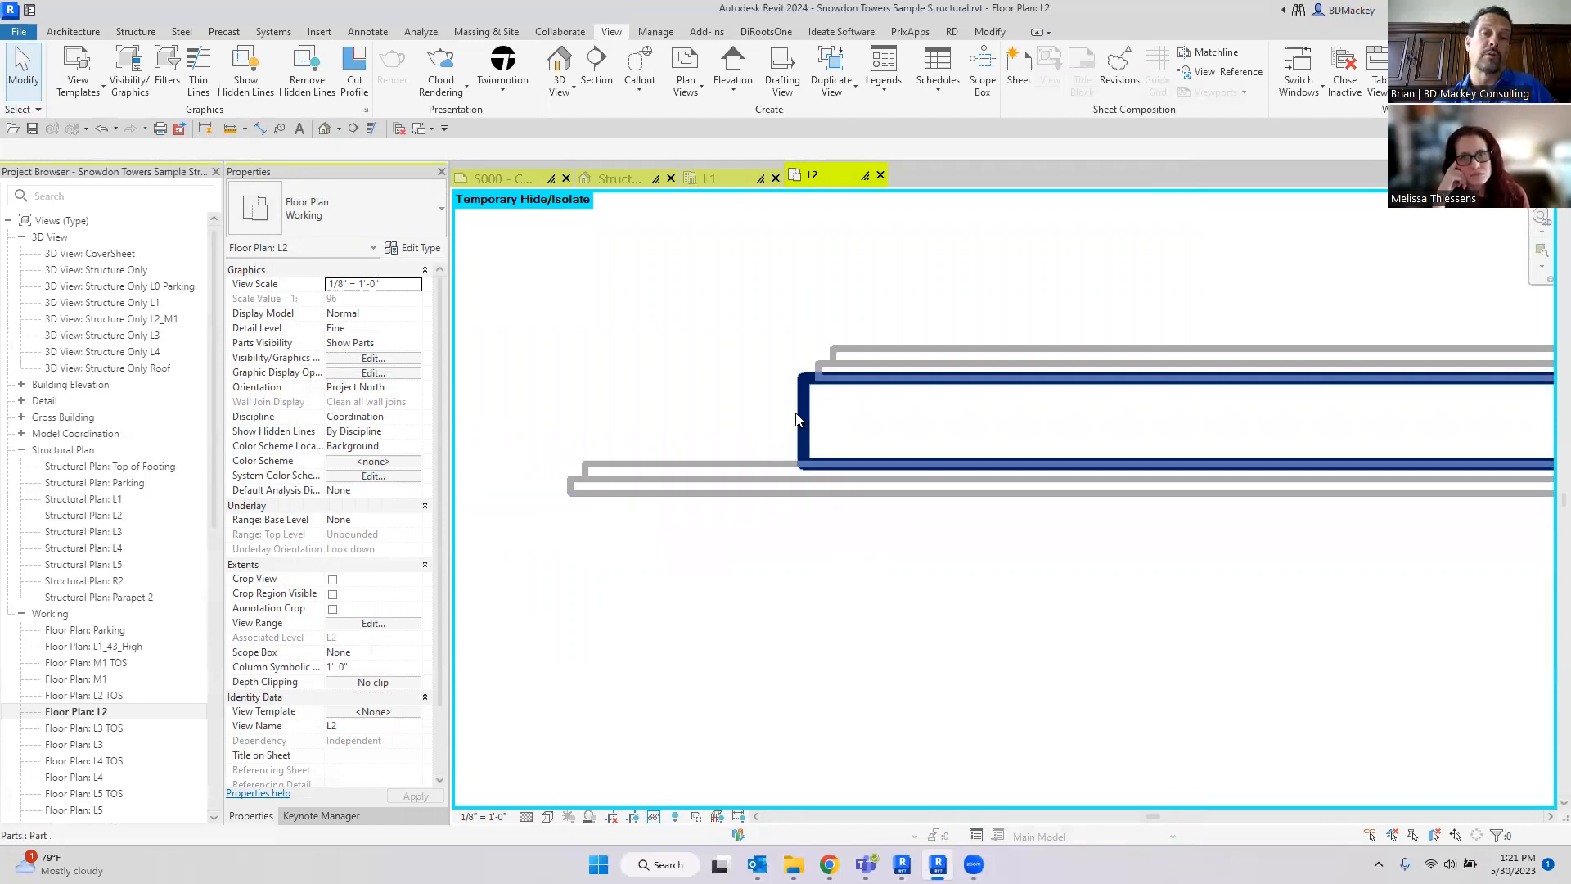
{"action": "left_click", "coordinate": [796, 419]}
{"action": "left_click", "coordinate": [911, 600]}
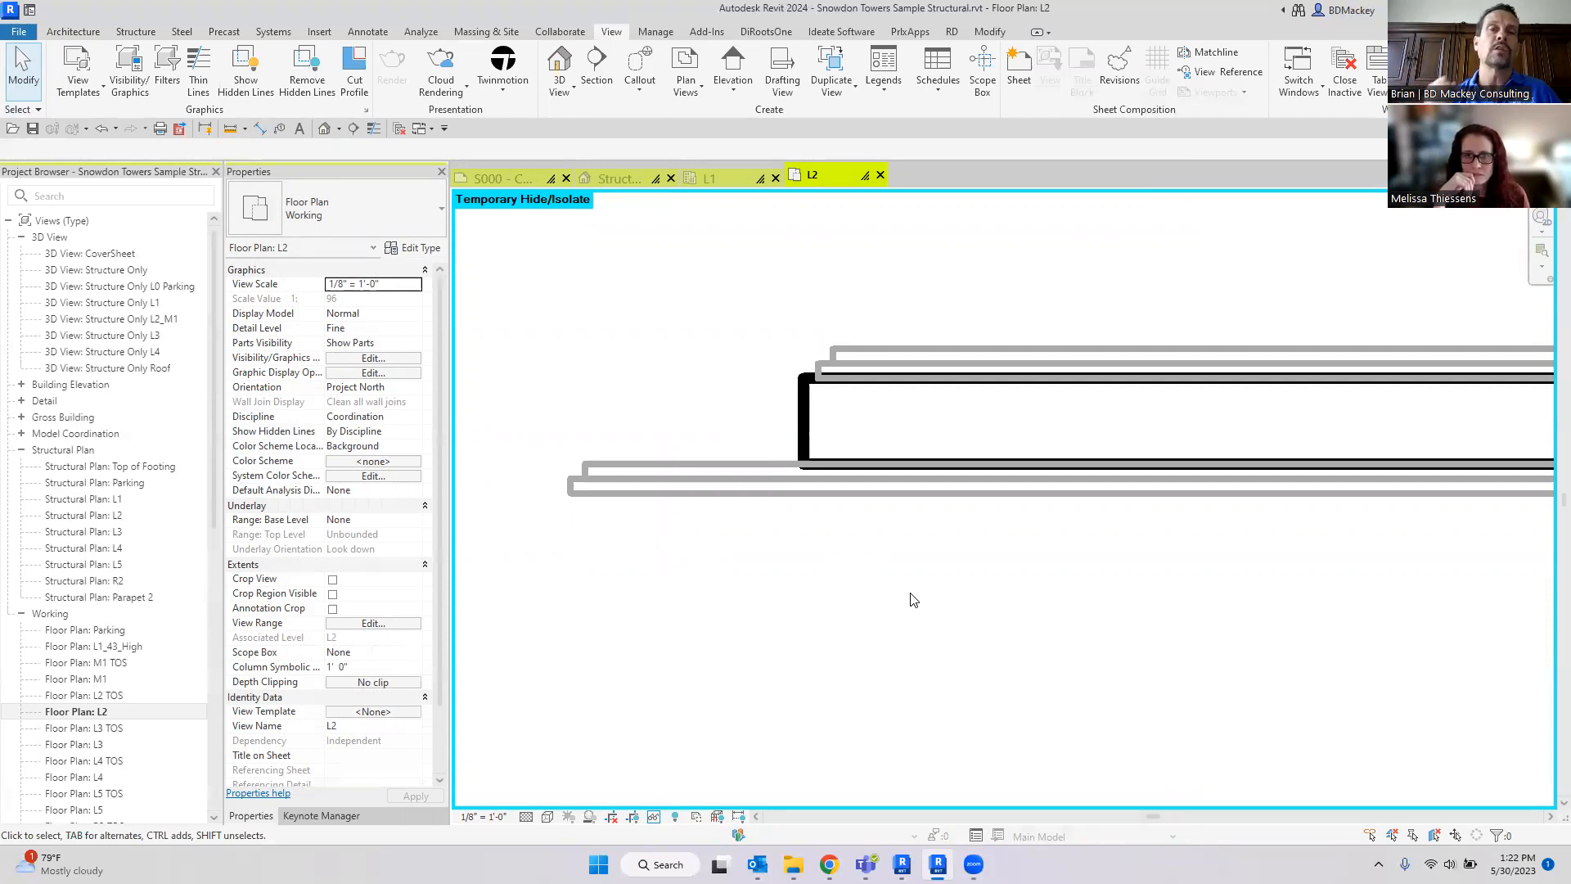
Step: Hide the Non-Core Layers subcategory of Walls in the L2 floor plan's visibility overrides and apply the change
{"action": "key", "text": "v"}
{"action": "key", "text": "g"}
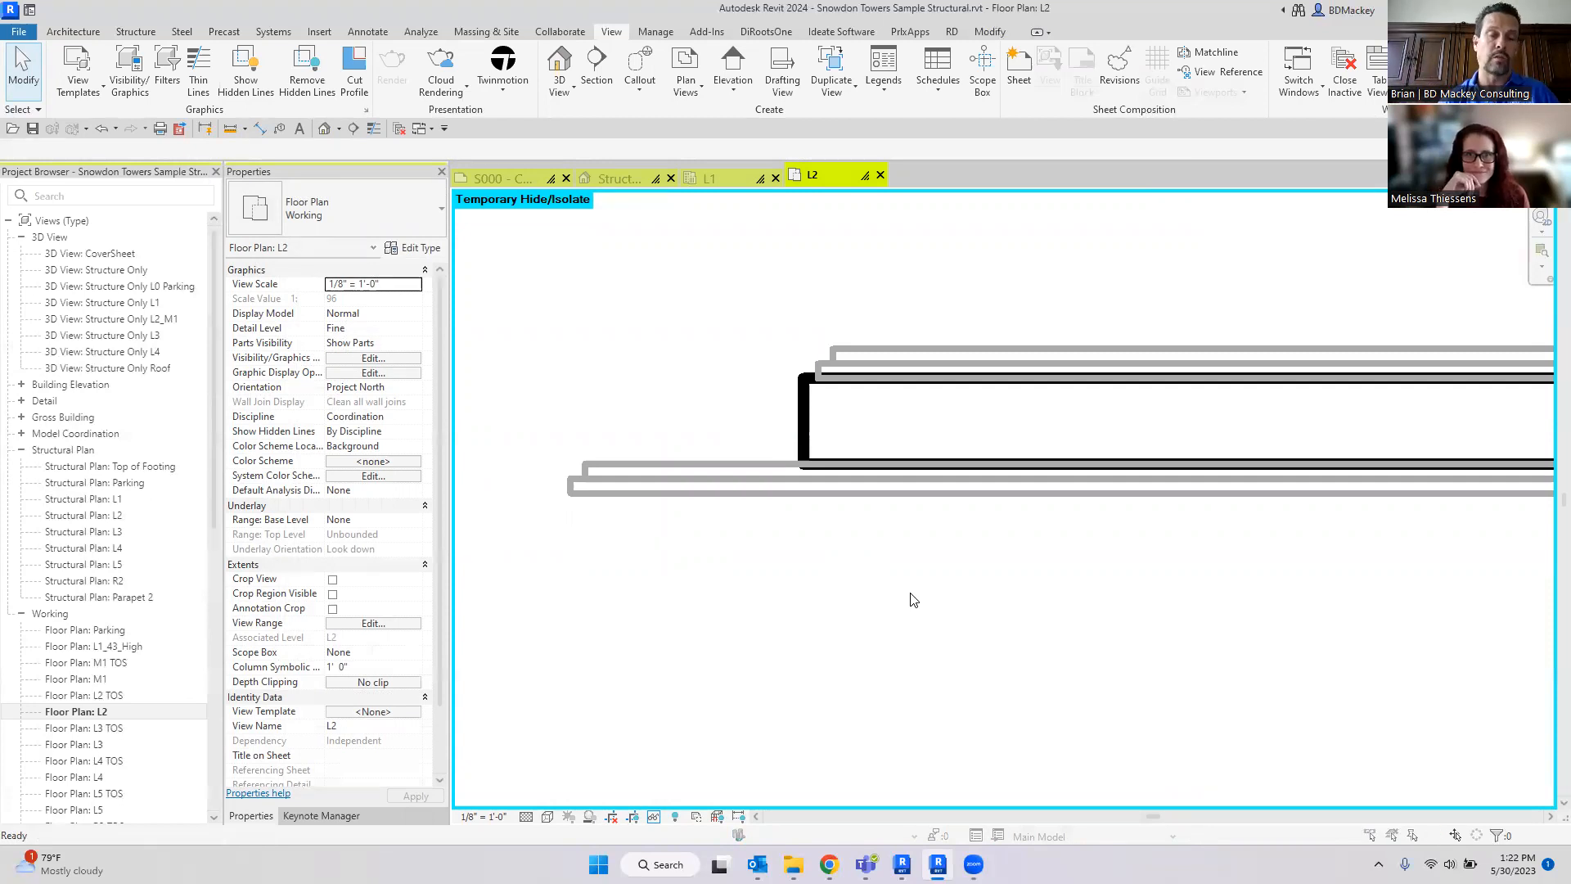
{"action": "left_click", "coordinate": [384, 575]}
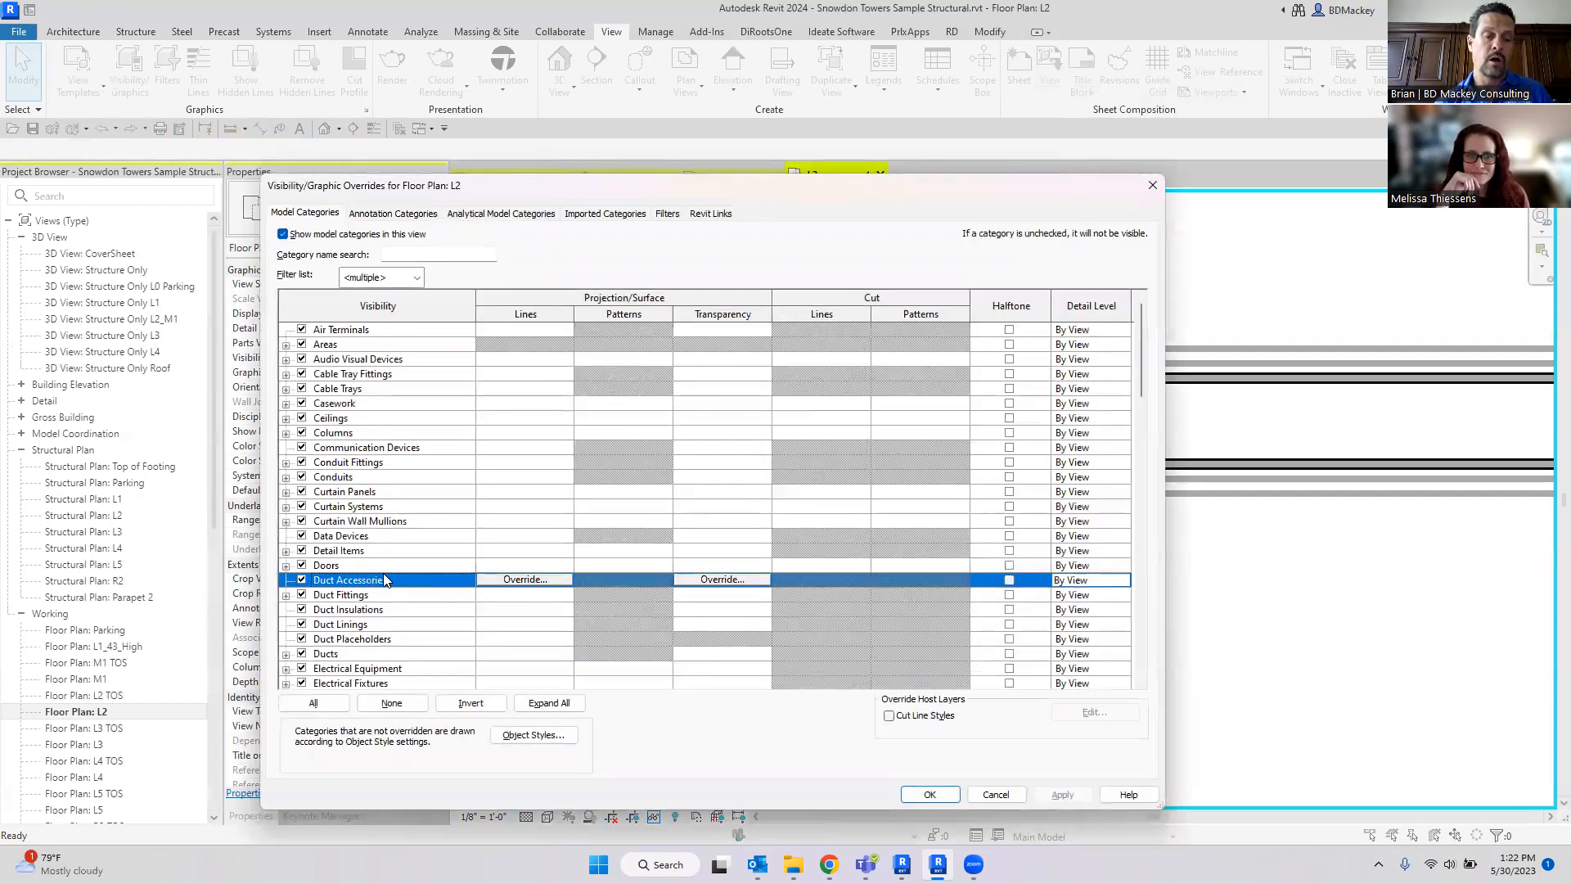
{"action": "key", "text": "w"}
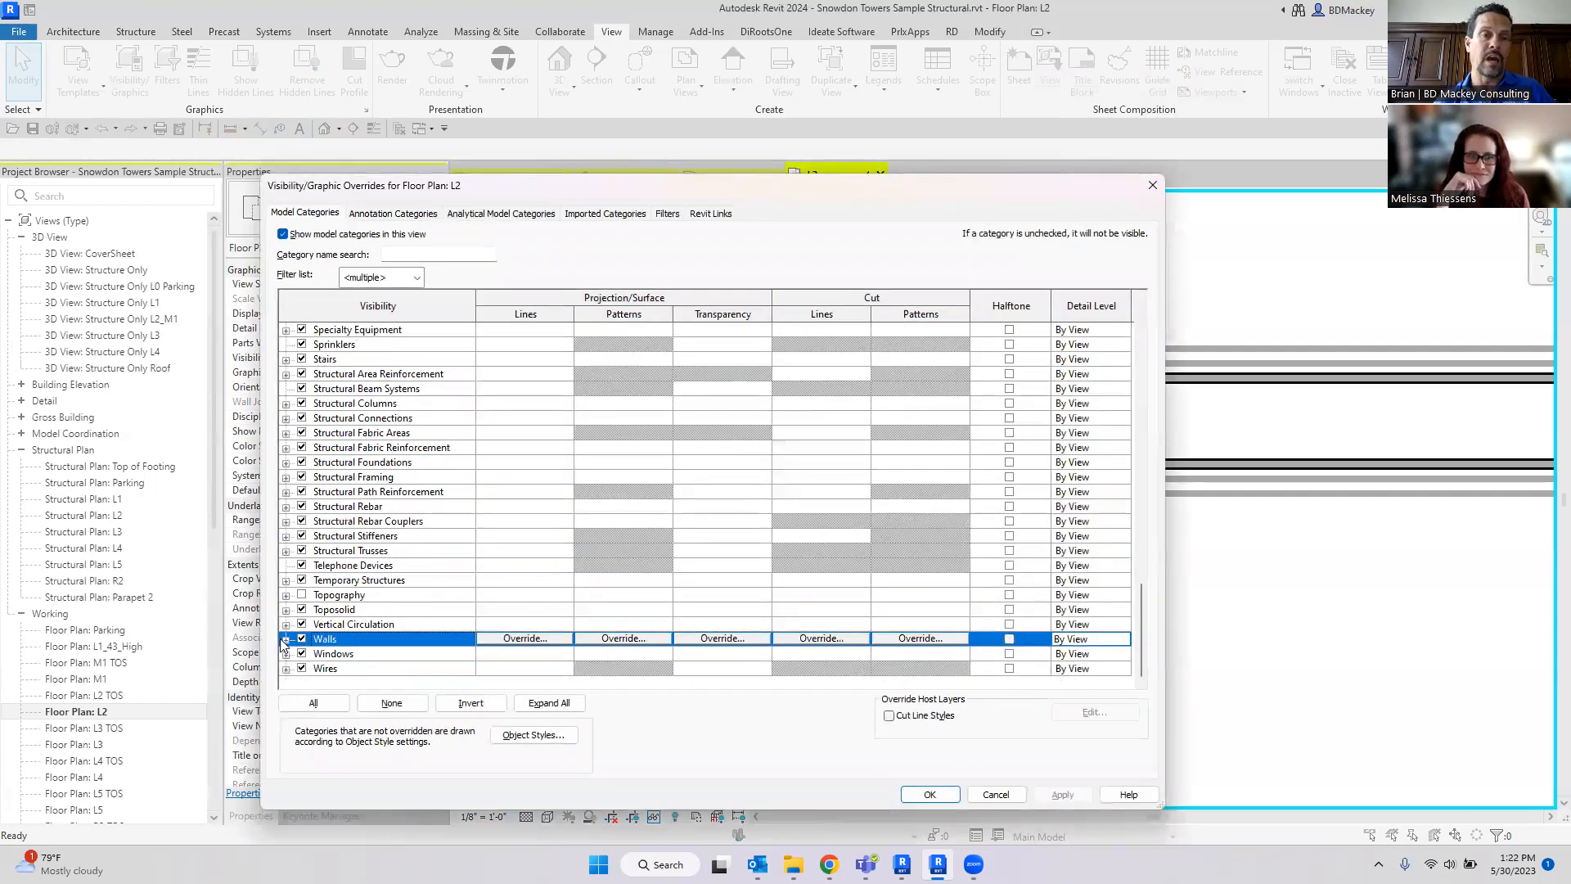
{"action": "left_click", "coordinate": [286, 639]}
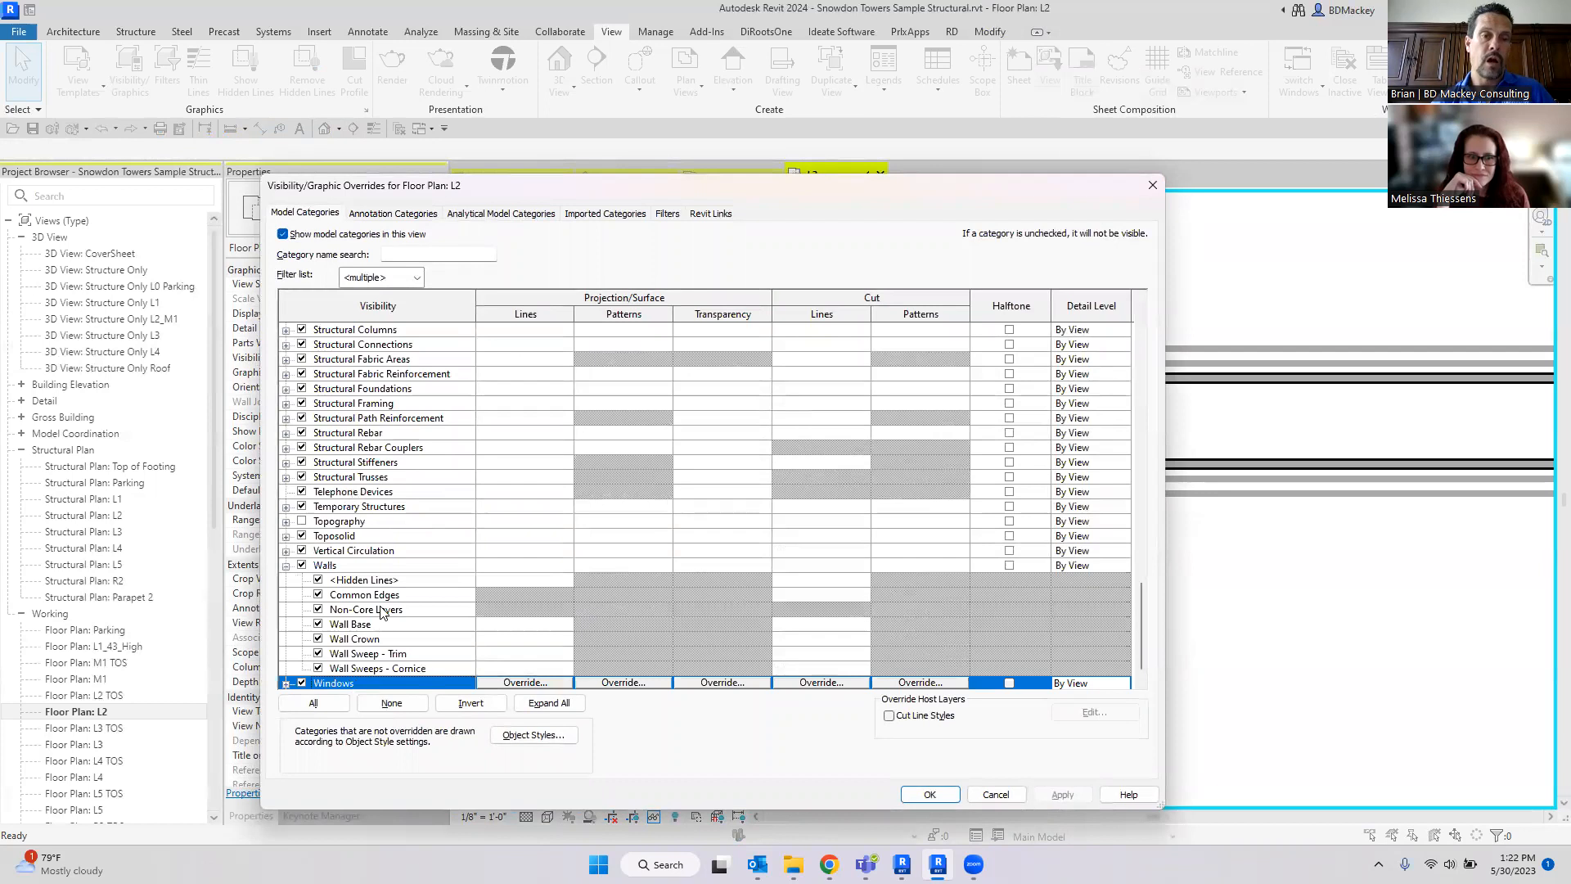
{"action": "left_click", "coordinate": [318, 609]}
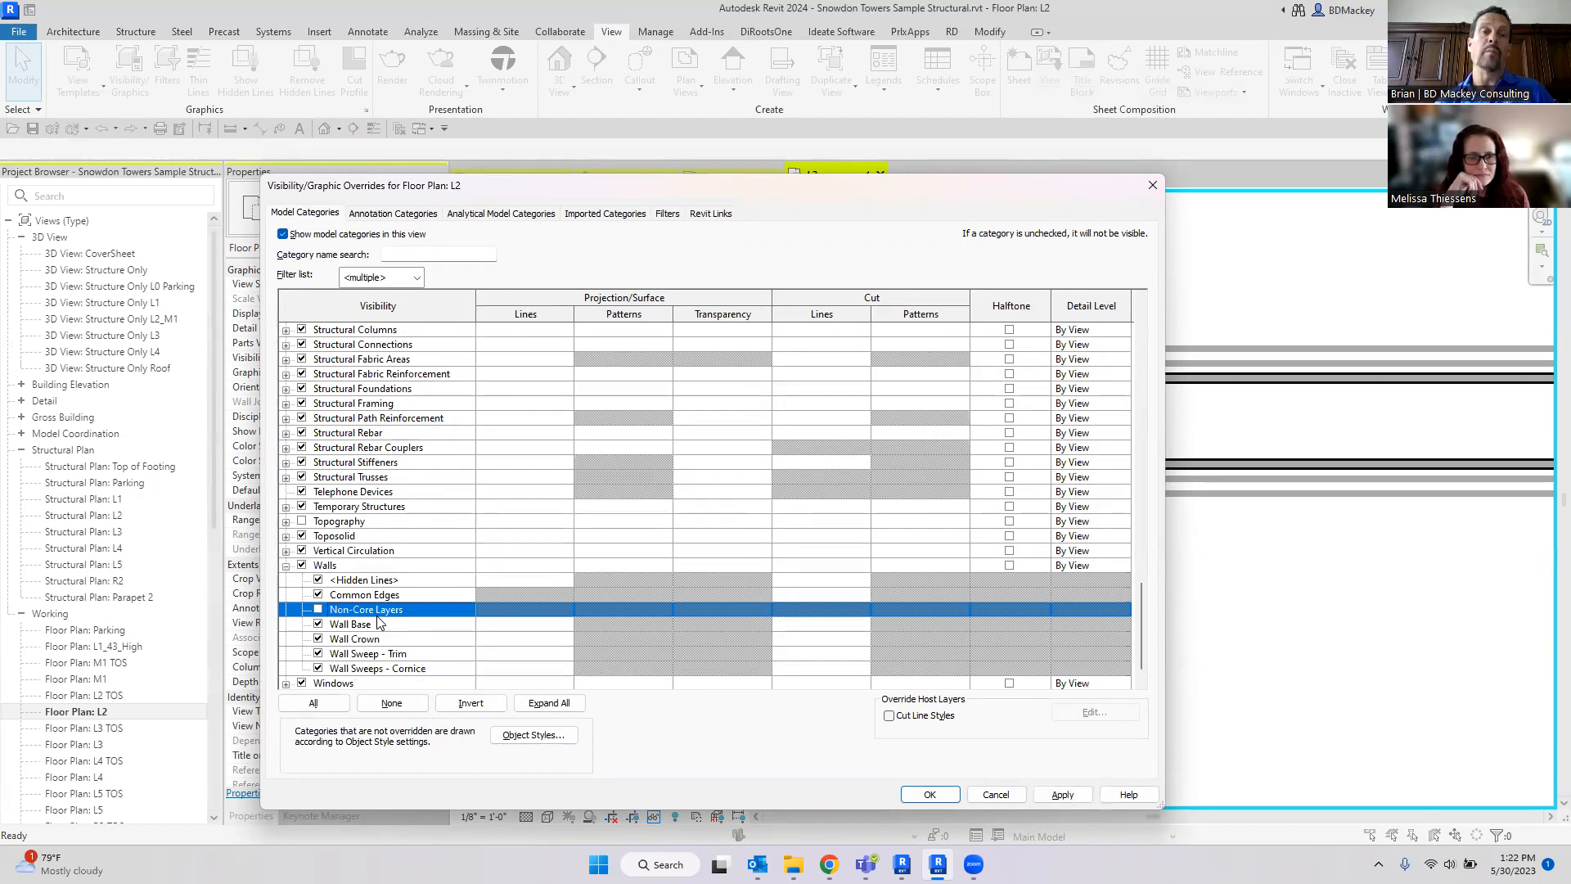
{"action": "left_click", "coordinate": [939, 799]}
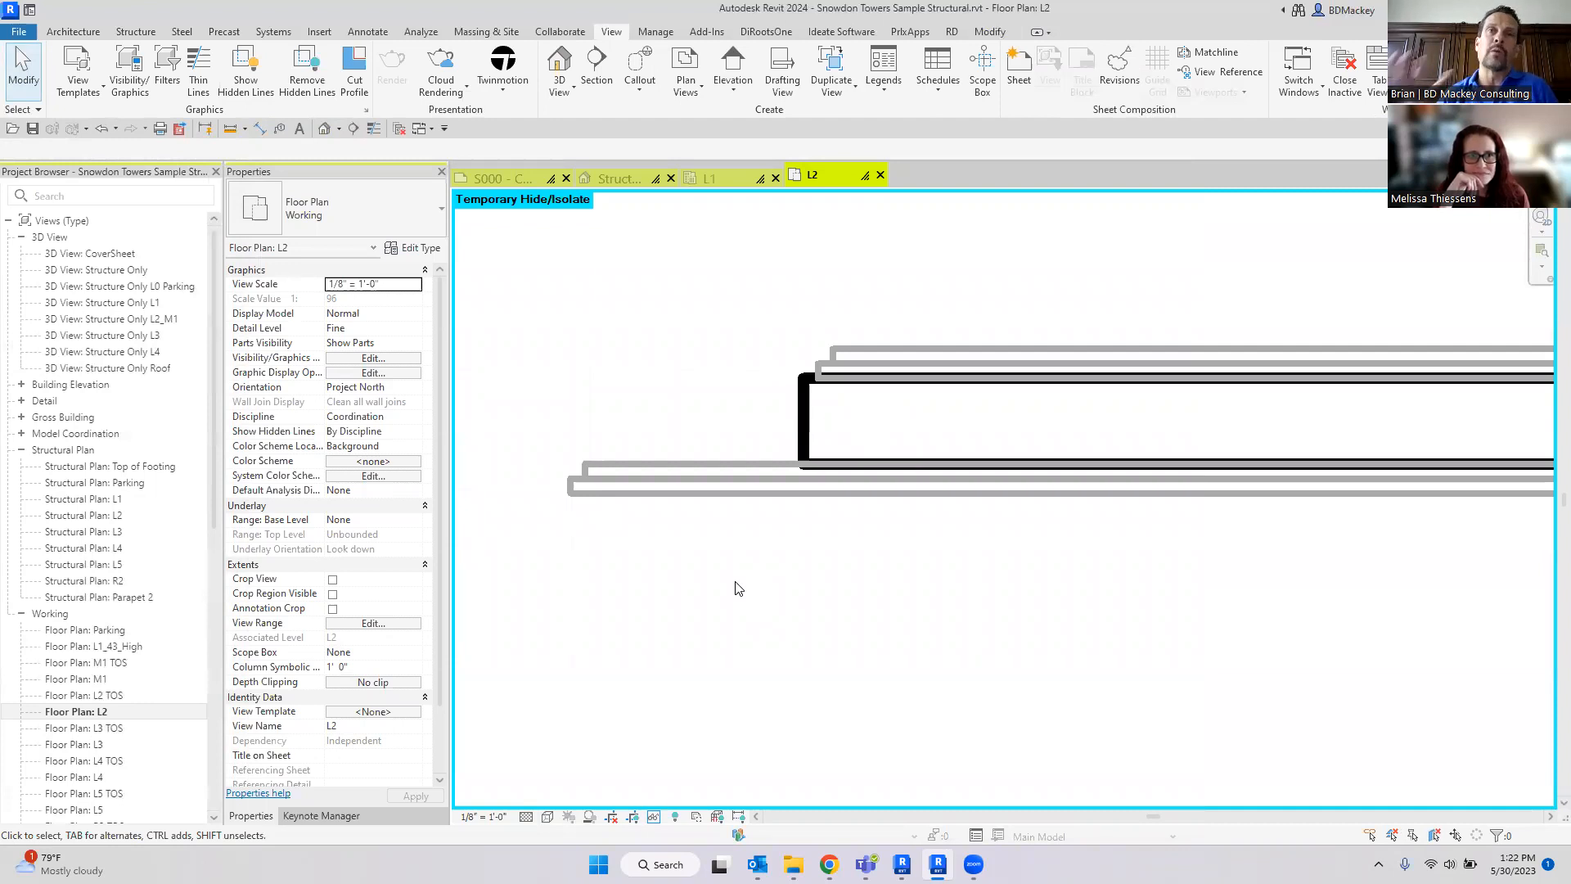
Step: Check the view's Parts Visibility setting and the core part's properties, and clear the selection
{"action": "left_click", "coordinate": [414, 331]}
{"action": "left_click", "coordinate": [415, 345]}
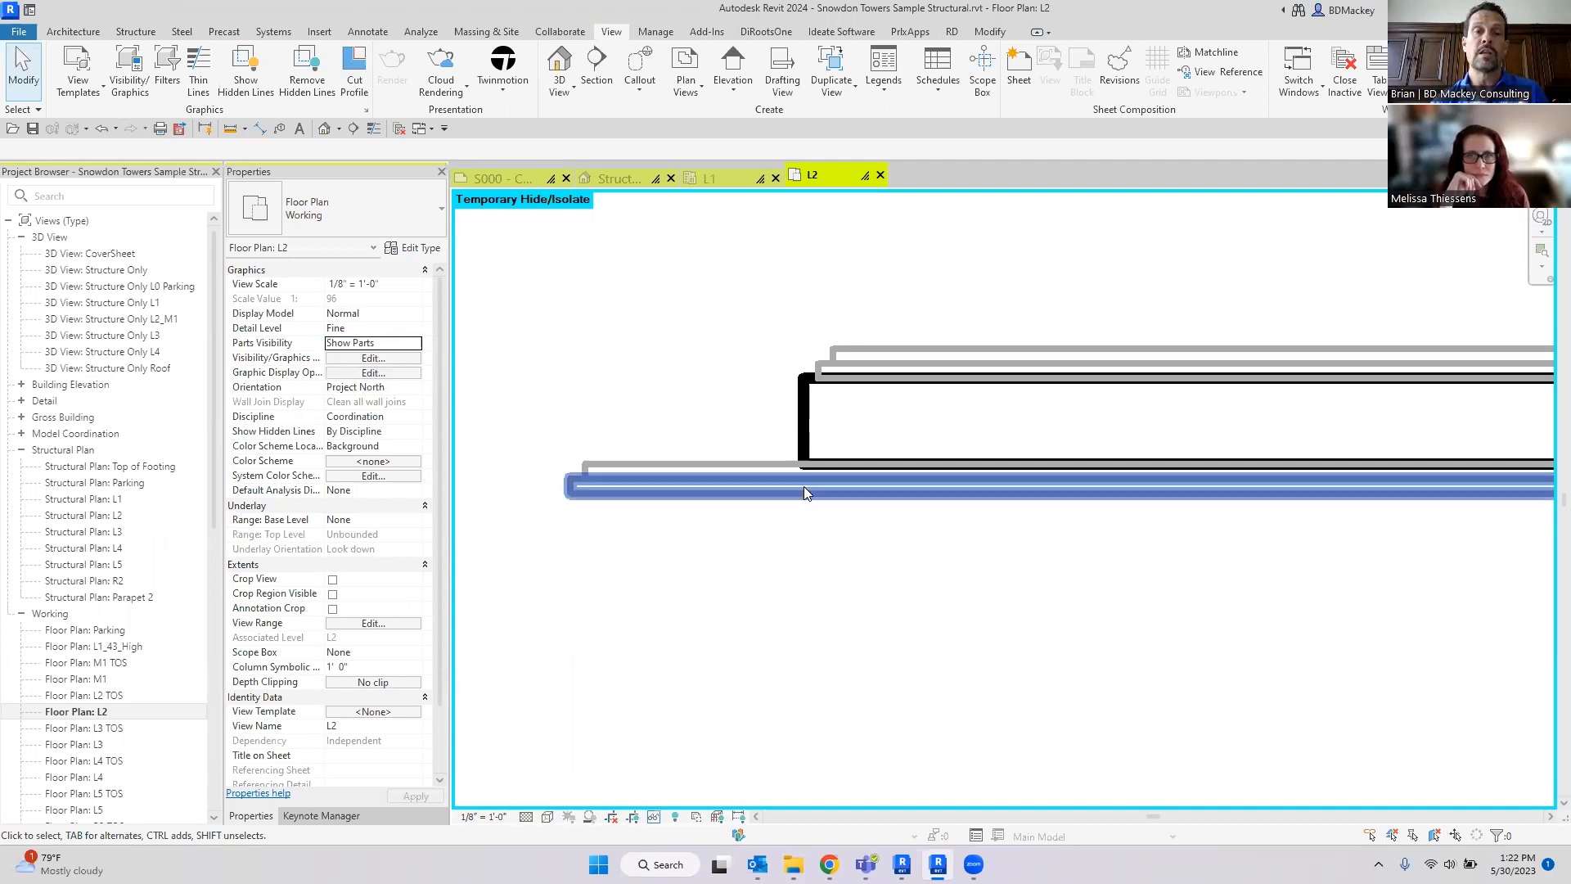
{"action": "scroll", "coordinate": [814, 507], "scroll_direction": "down", "scroll_amount": 2}
{"action": "left_click", "coordinate": [793, 429]}
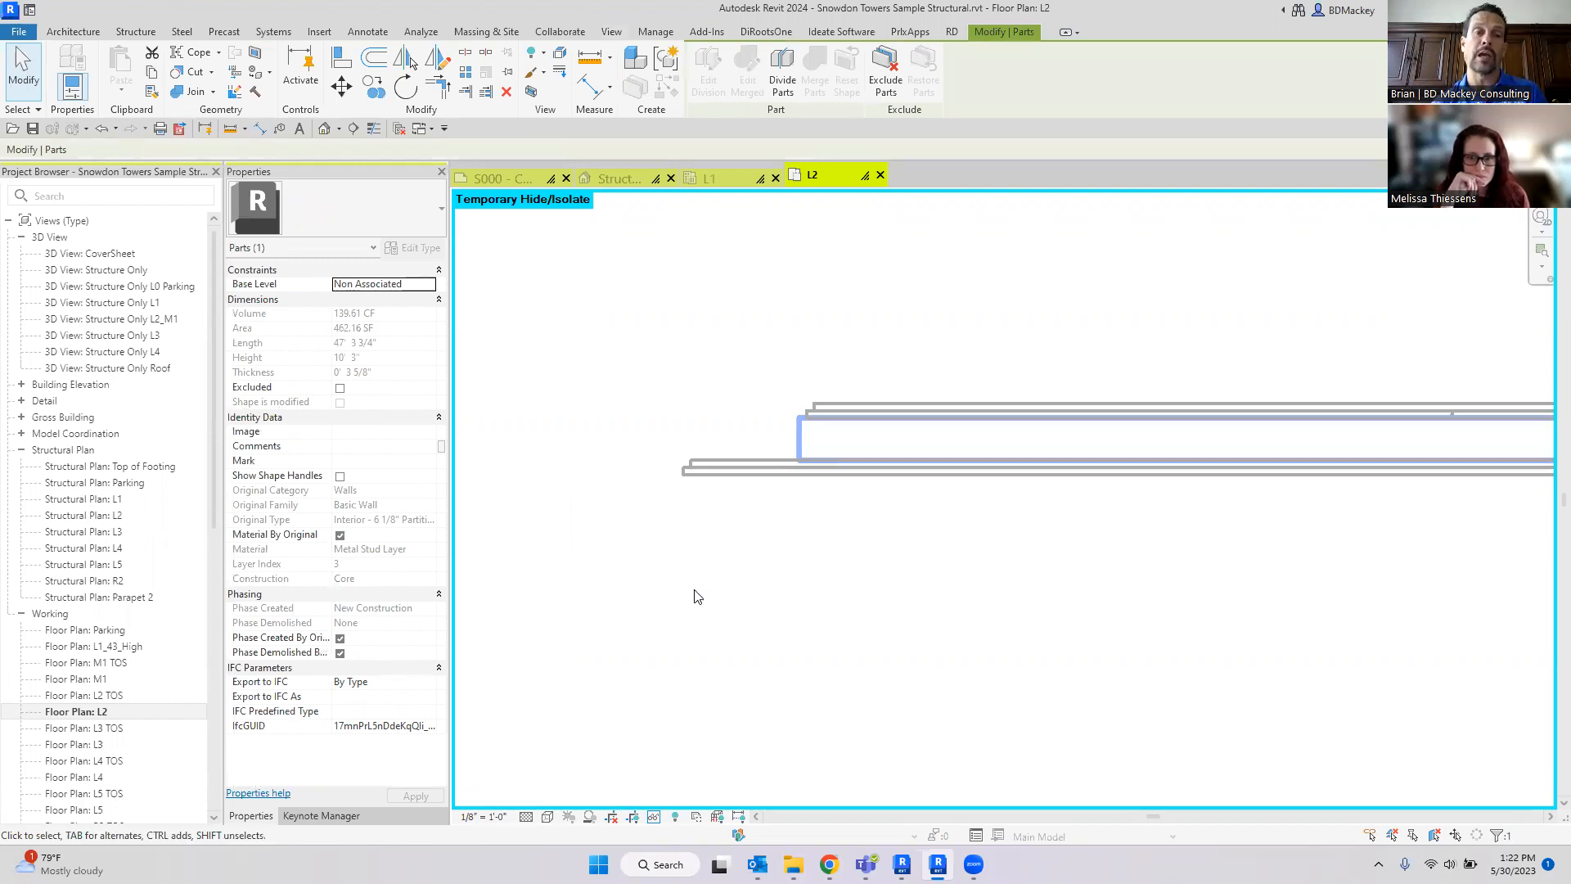
{"action": "key", "text": "ctrl"}
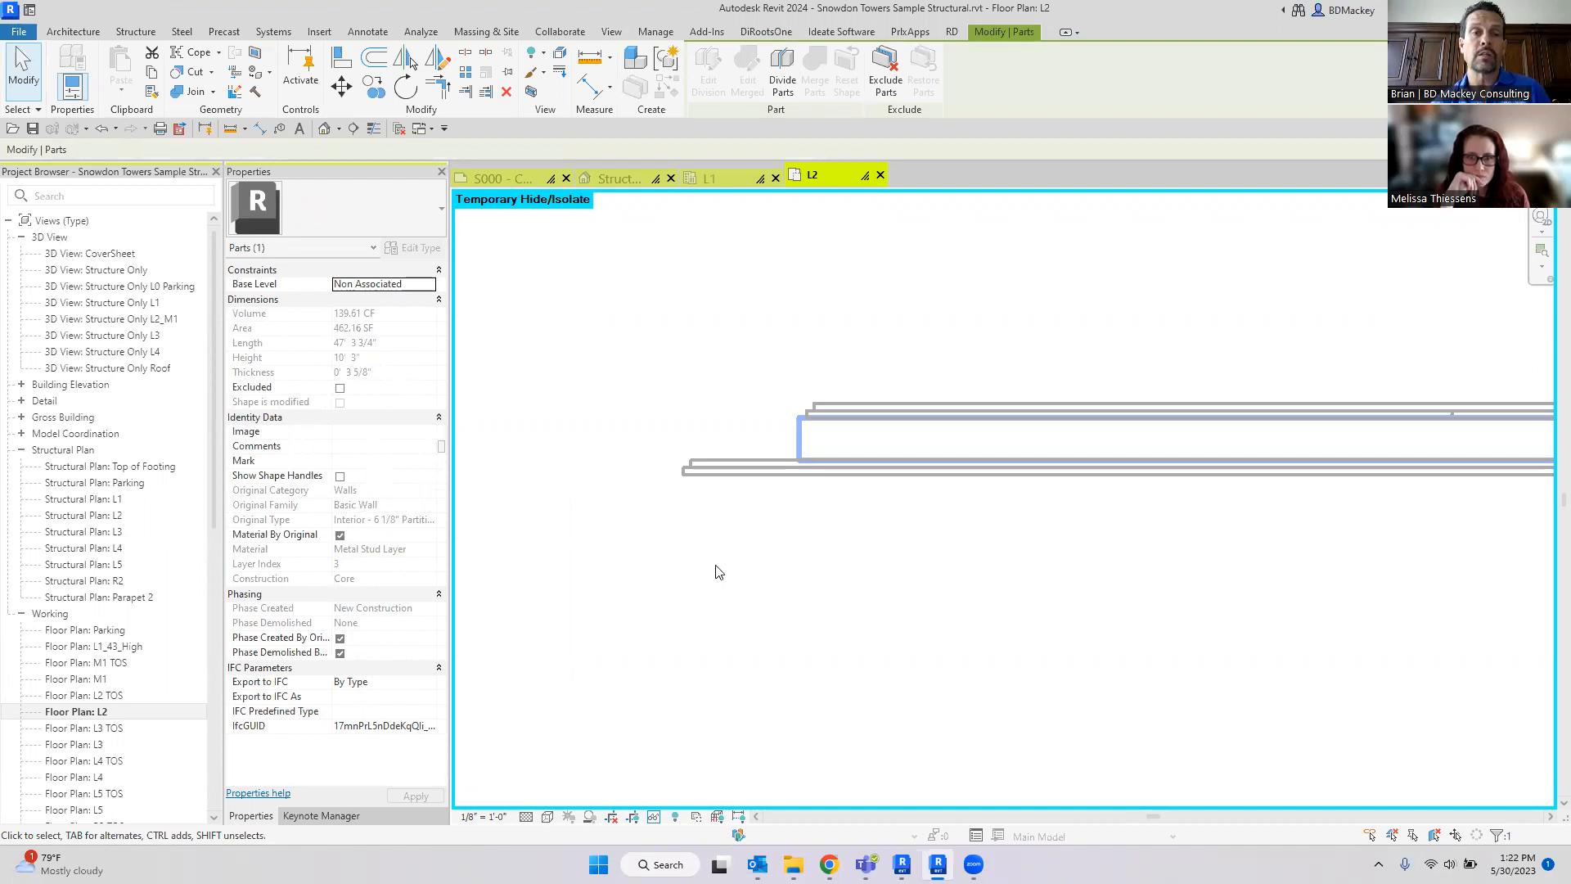
{"action": "left_click", "coordinate": [912, 578]}
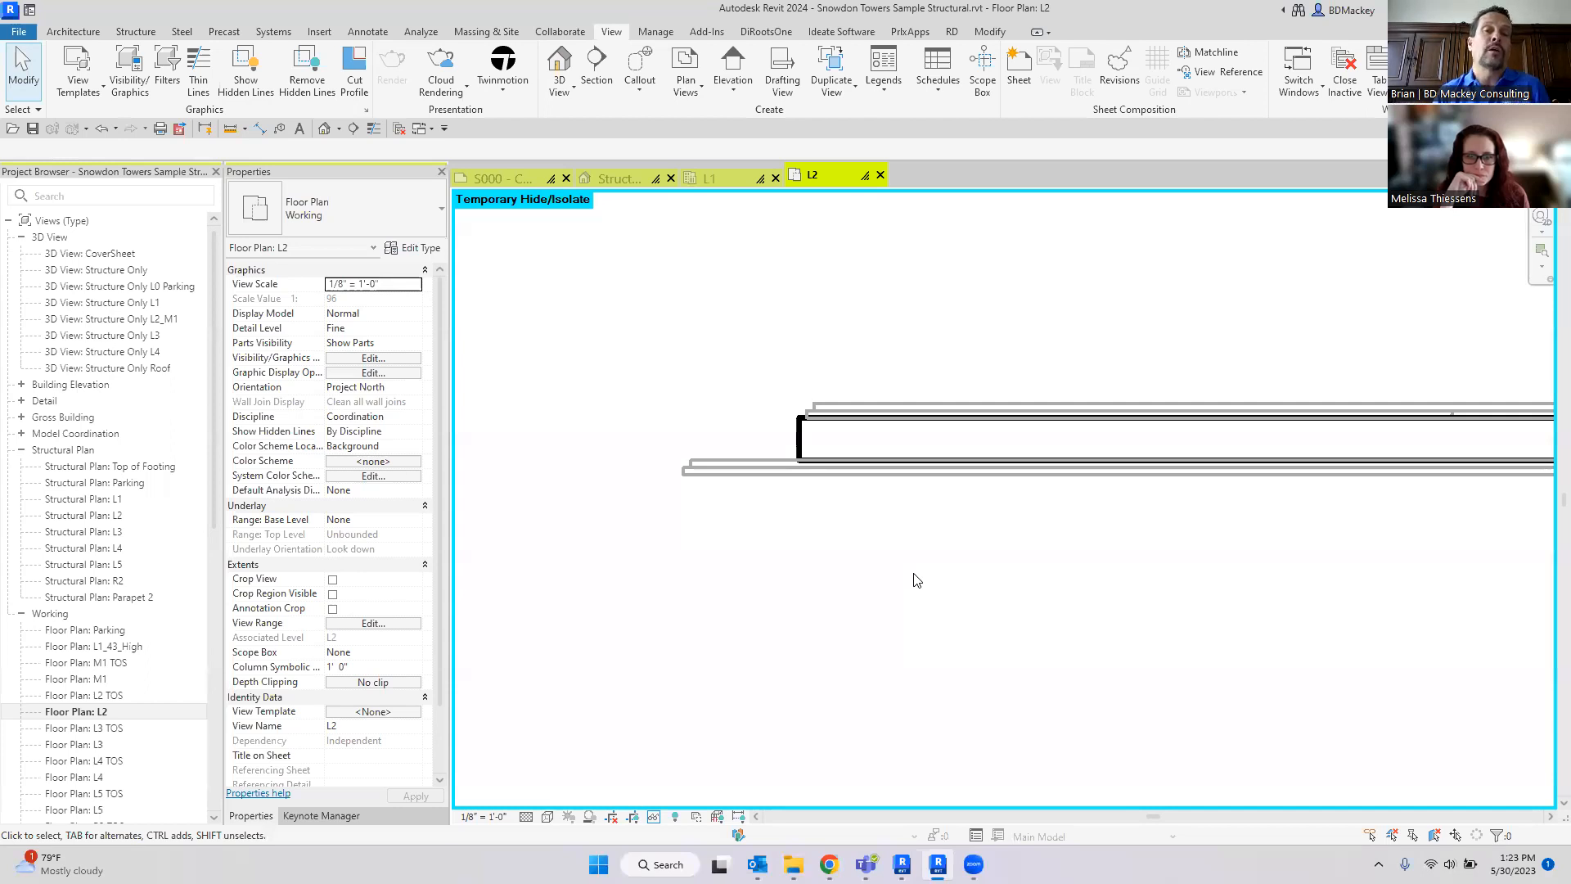
Step: Examine the wall parts' line weights and review the Parts - NON Core filter's overrides, cancelling the dialog
{"action": "scroll", "coordinate": [830, 451], "scroll_direction": "up", "scroll_amount": 10}
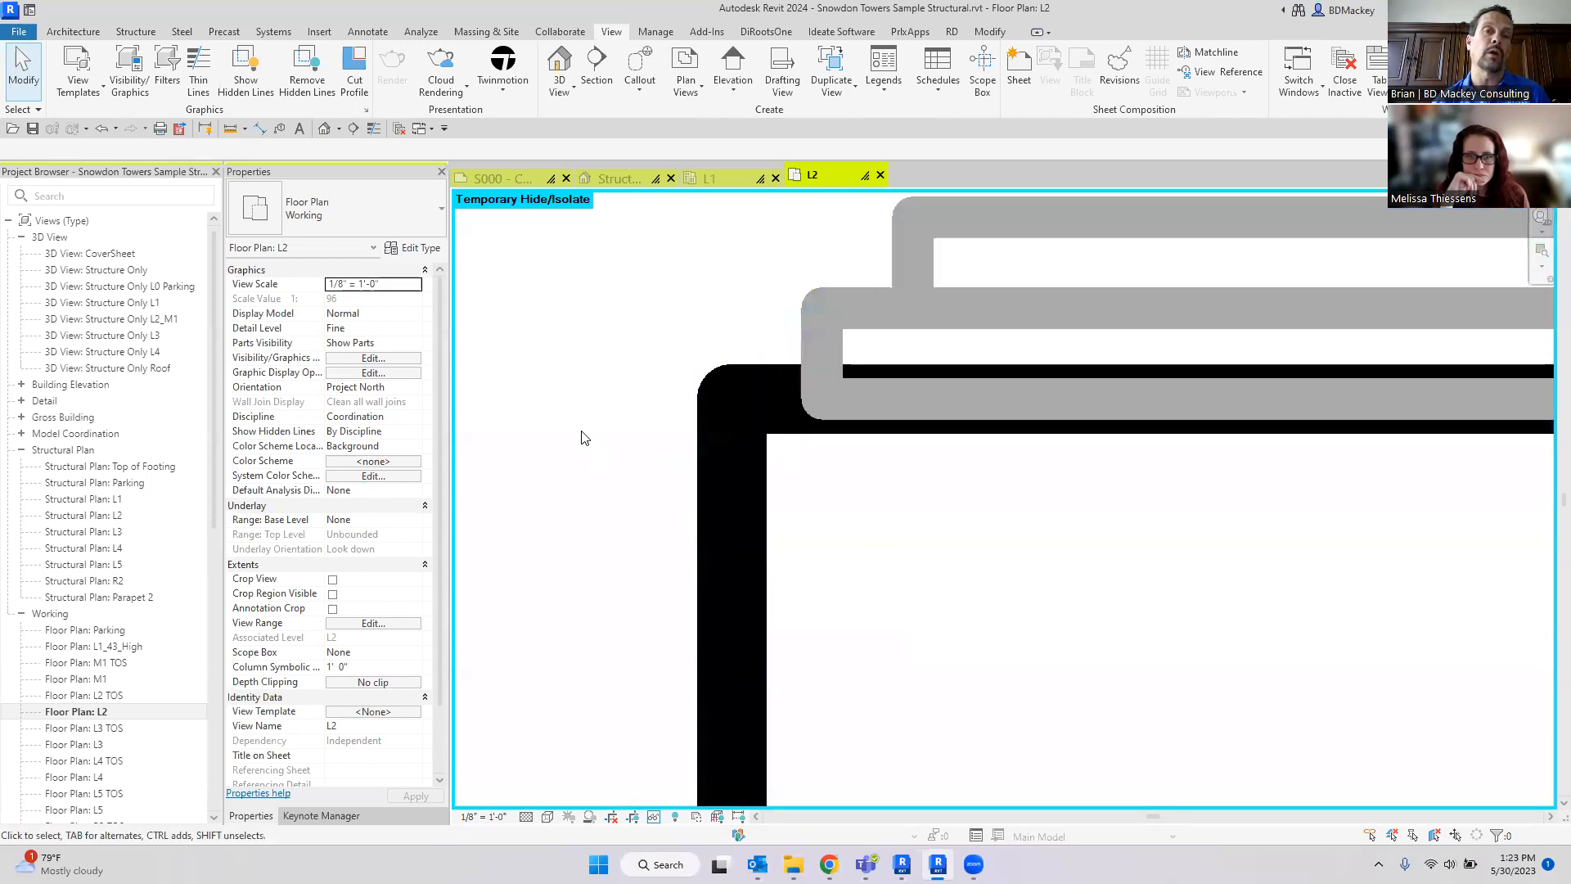
{"action": "scroll", "coordinate": [582, 434], "scroll_direction": "down", "scroll_amount": 3}
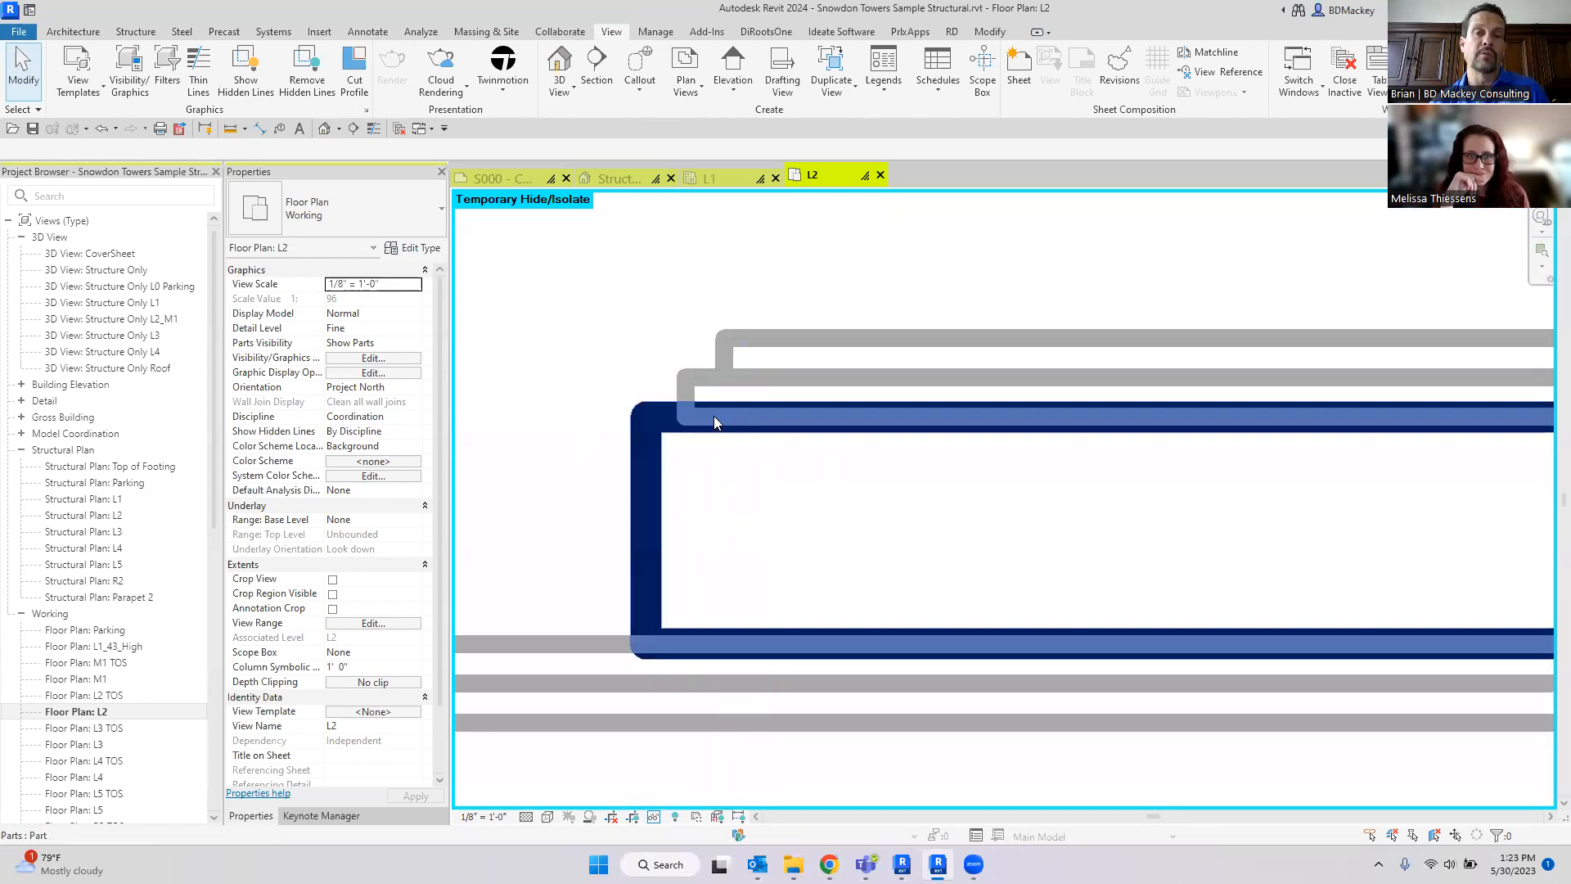
{"action": "scroll", "coordinate": [687, 378], "scroll_direction": "down", "scroll_amount": 4}
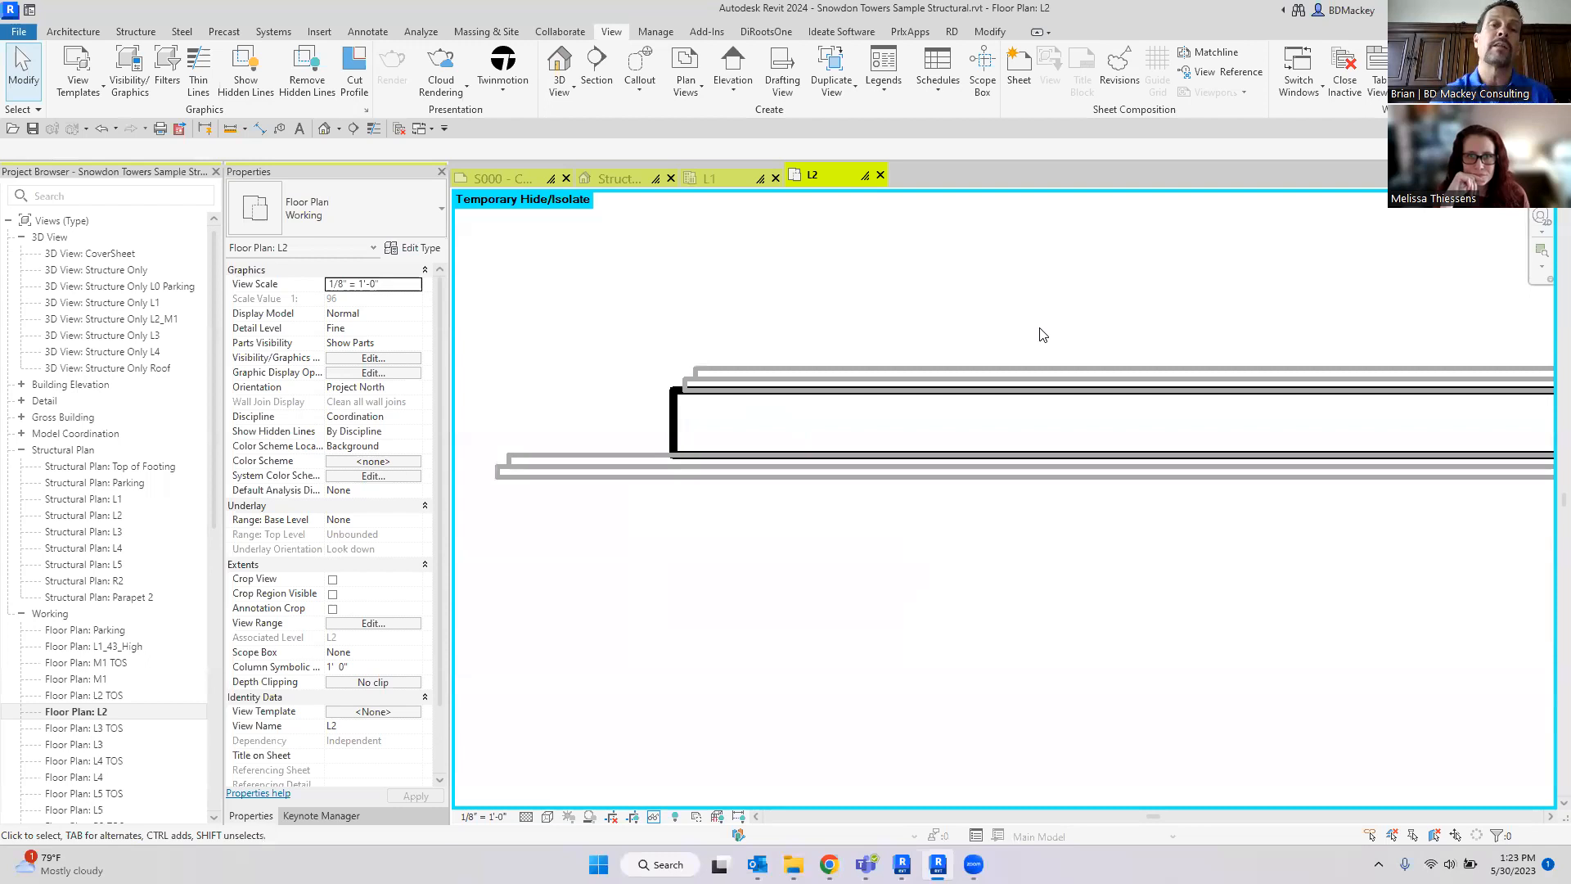
{"action": "scroll", "coordinate": [655, 406], "scroll_direction": "up", "scroll_amount": 1}
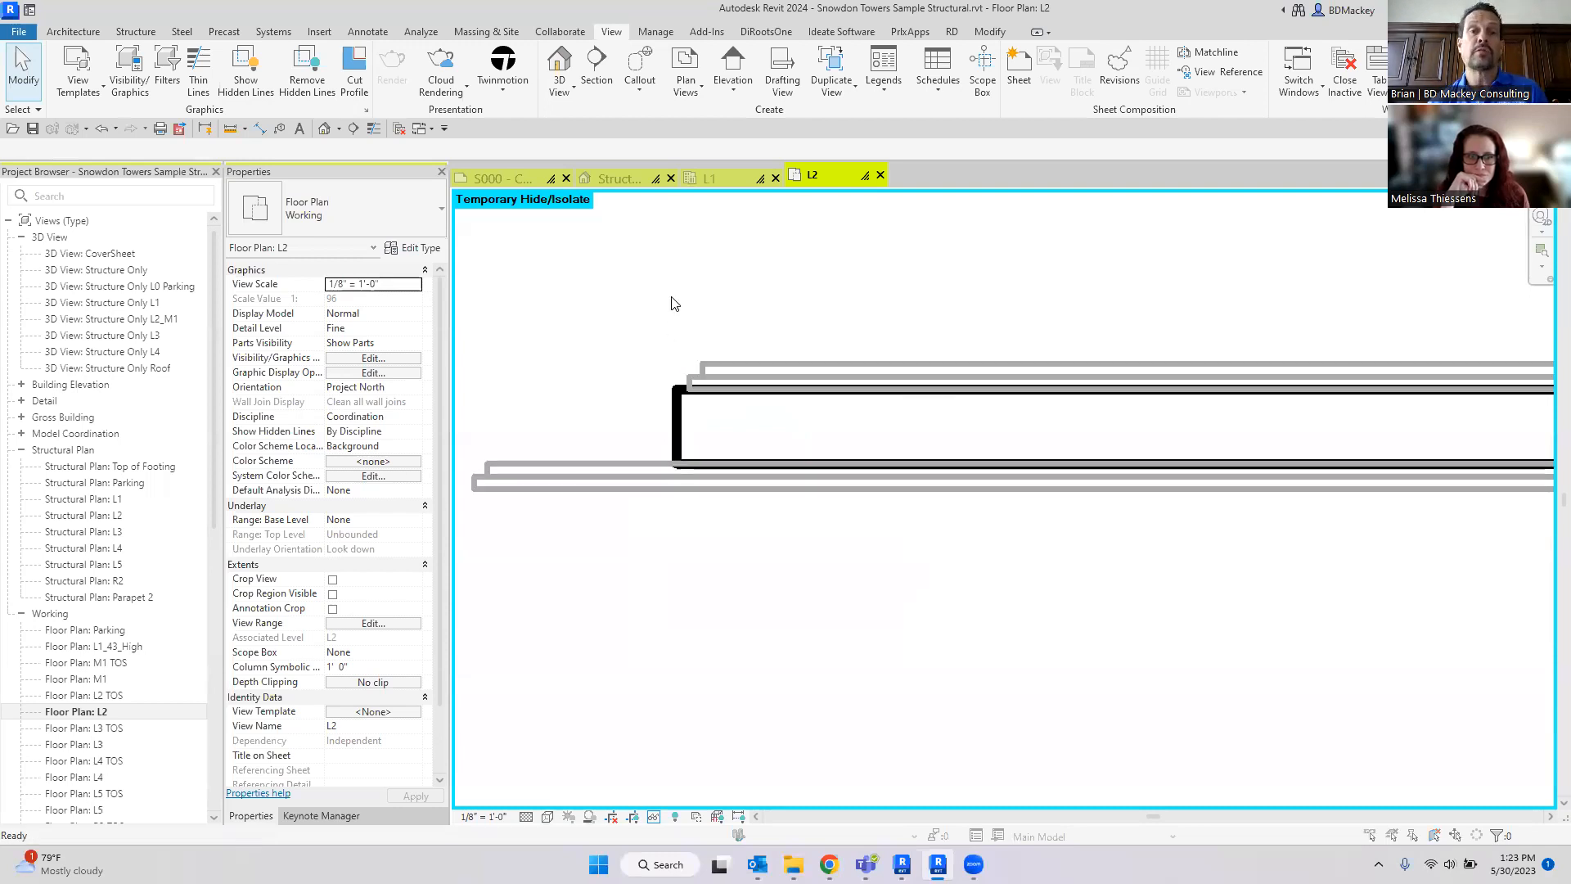
{"action": "key", "text": "v"}
{"action": "key", "text": "g"}
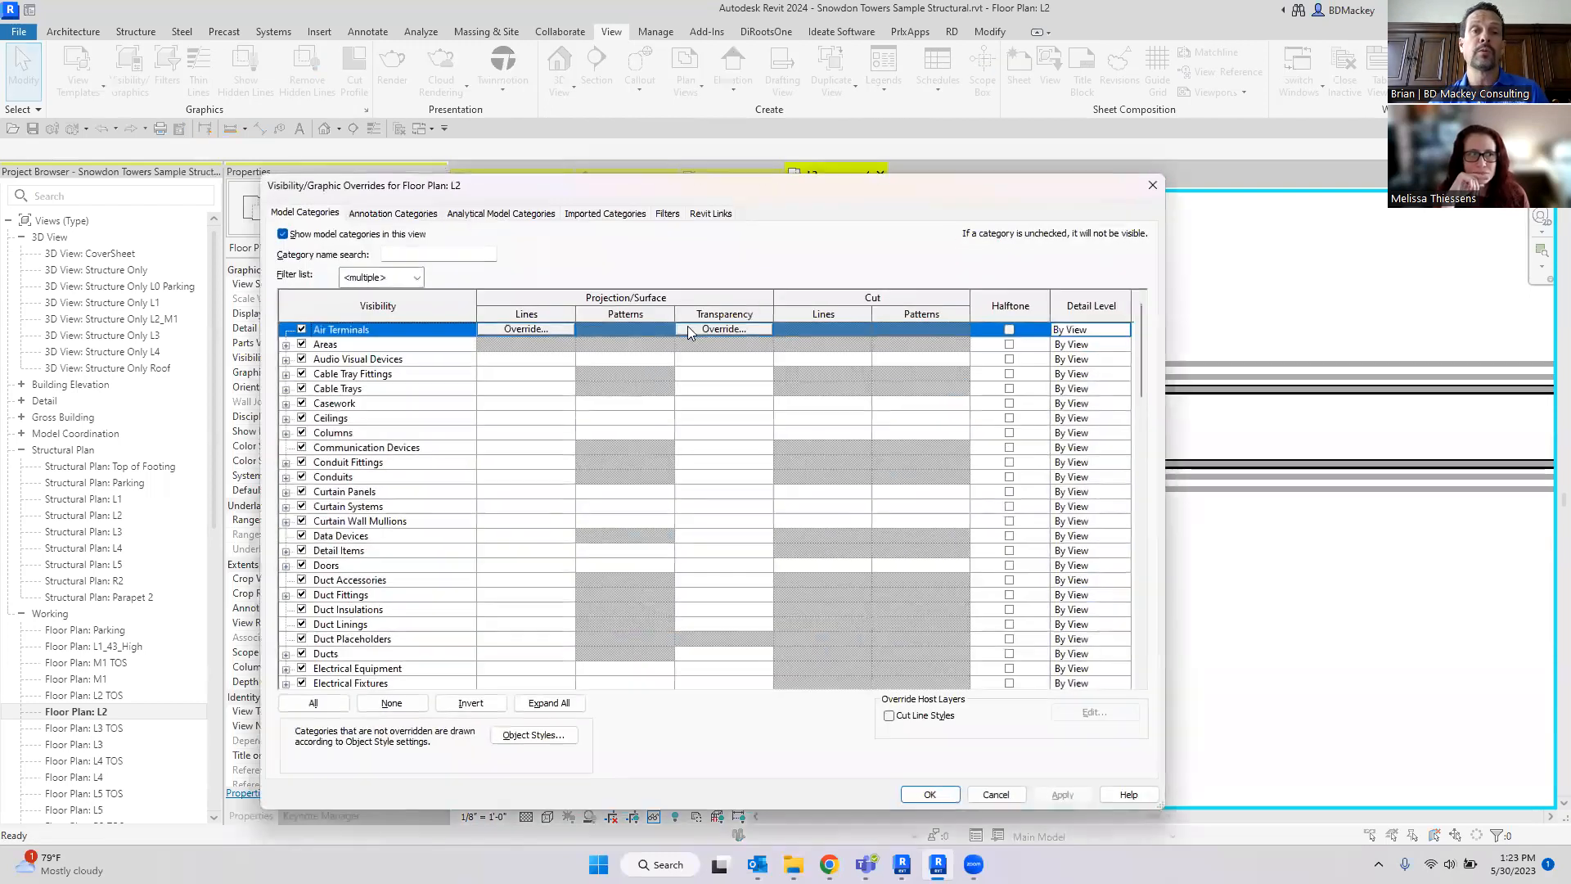
{"action": "left_click", "coordinate": [669, 214]}
{"action": "left_click", "coordinate": [335, 302]}
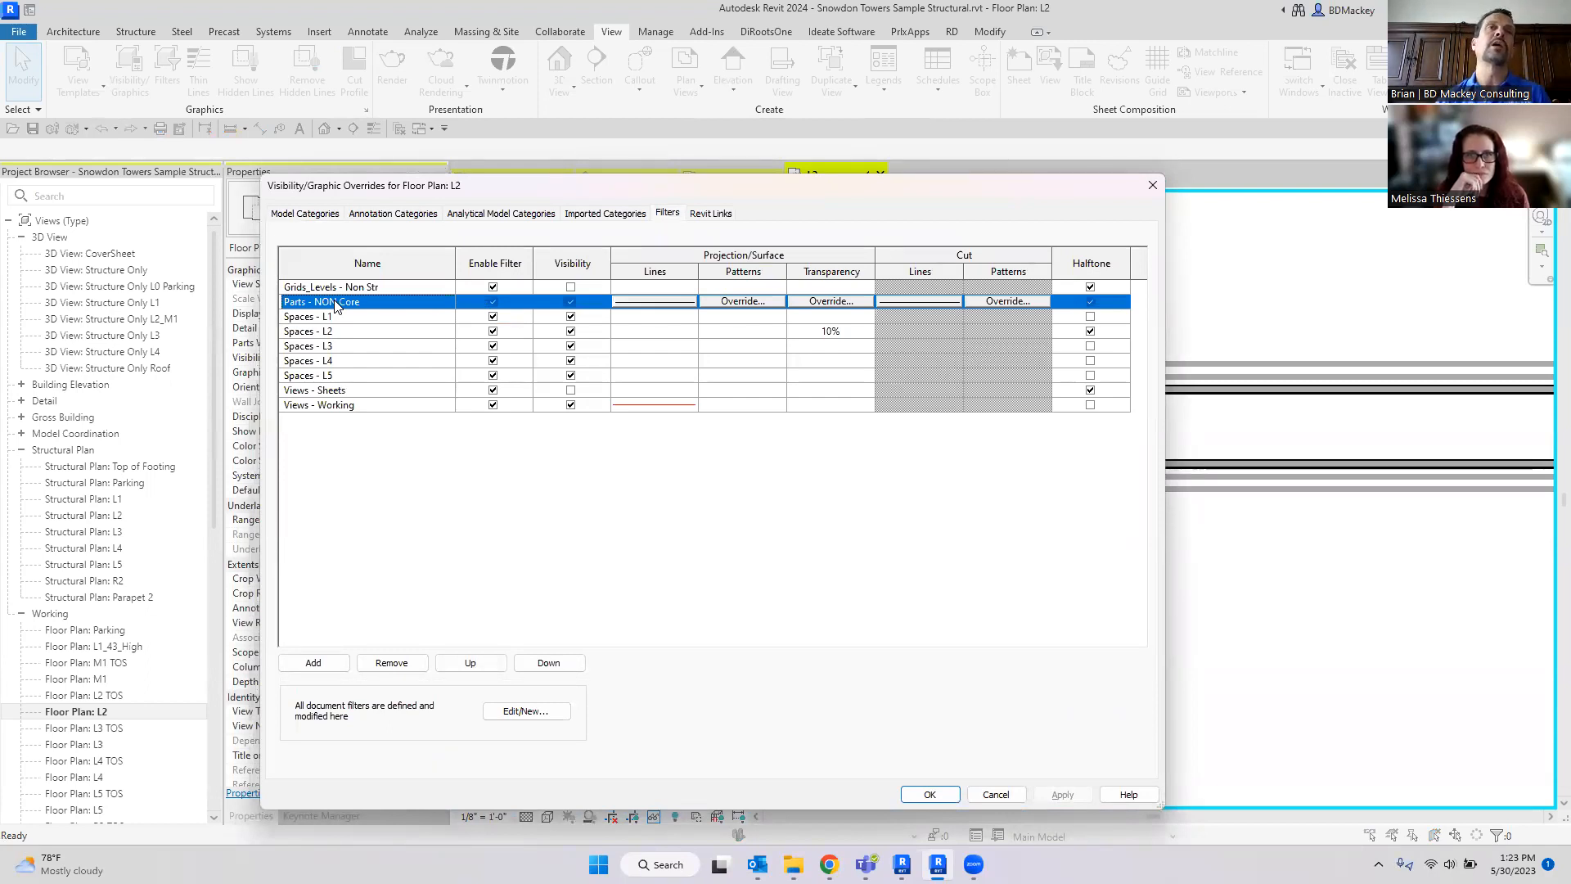
{"action": "left_click", "coordinate": [990, 796]}
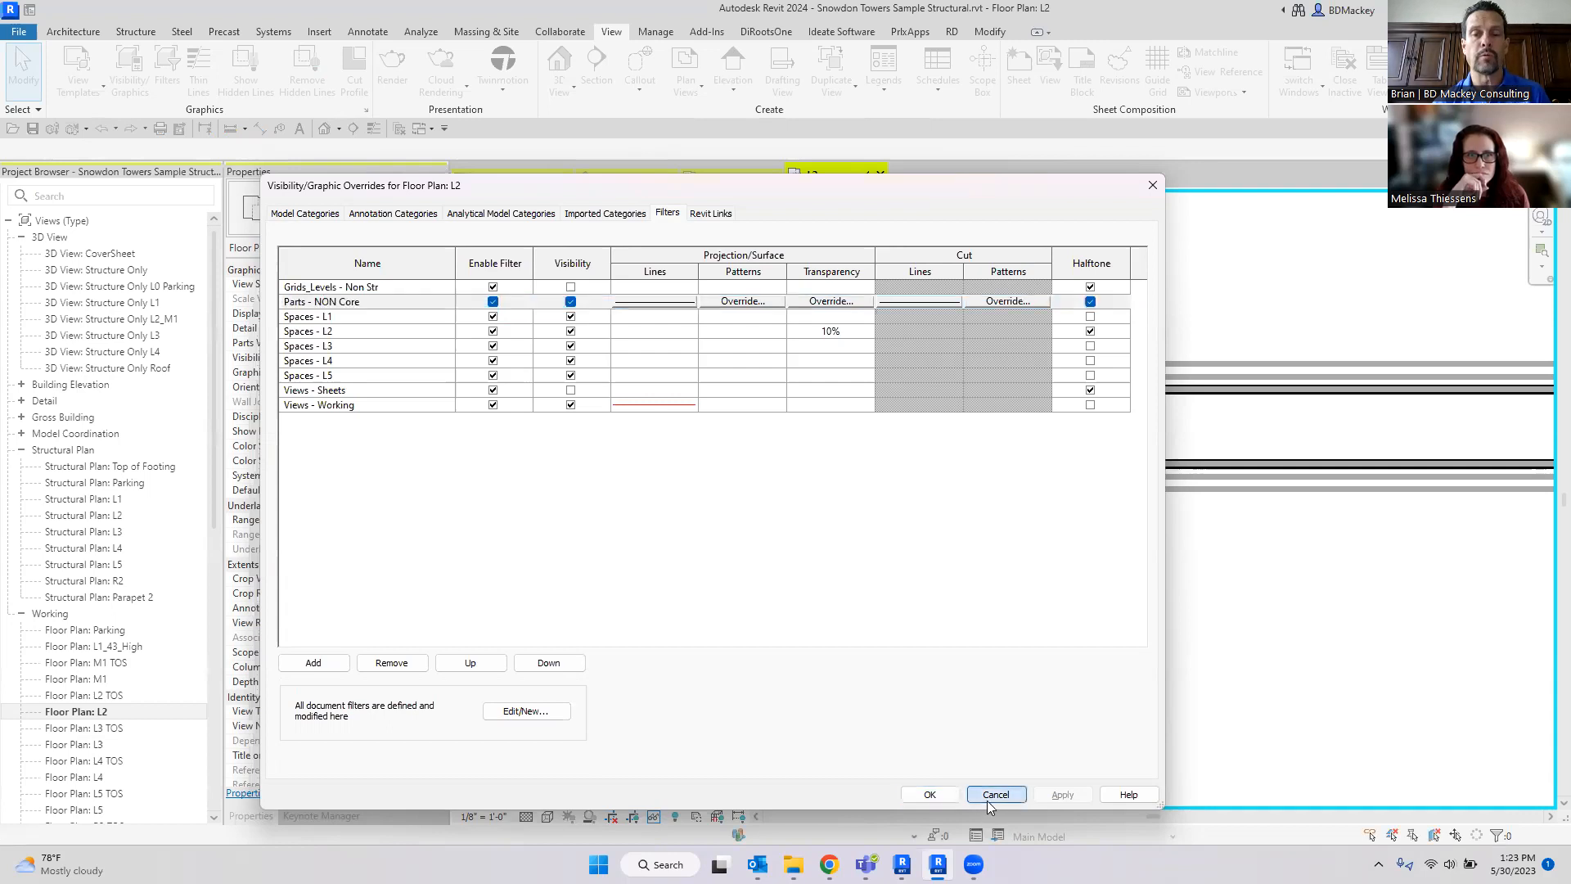
Step: Turn off Material By Original for the wall's core part, assign it the Phase - Demo material, and clear the selection
{"action": "left_click", "coordinate": [682, 429]}
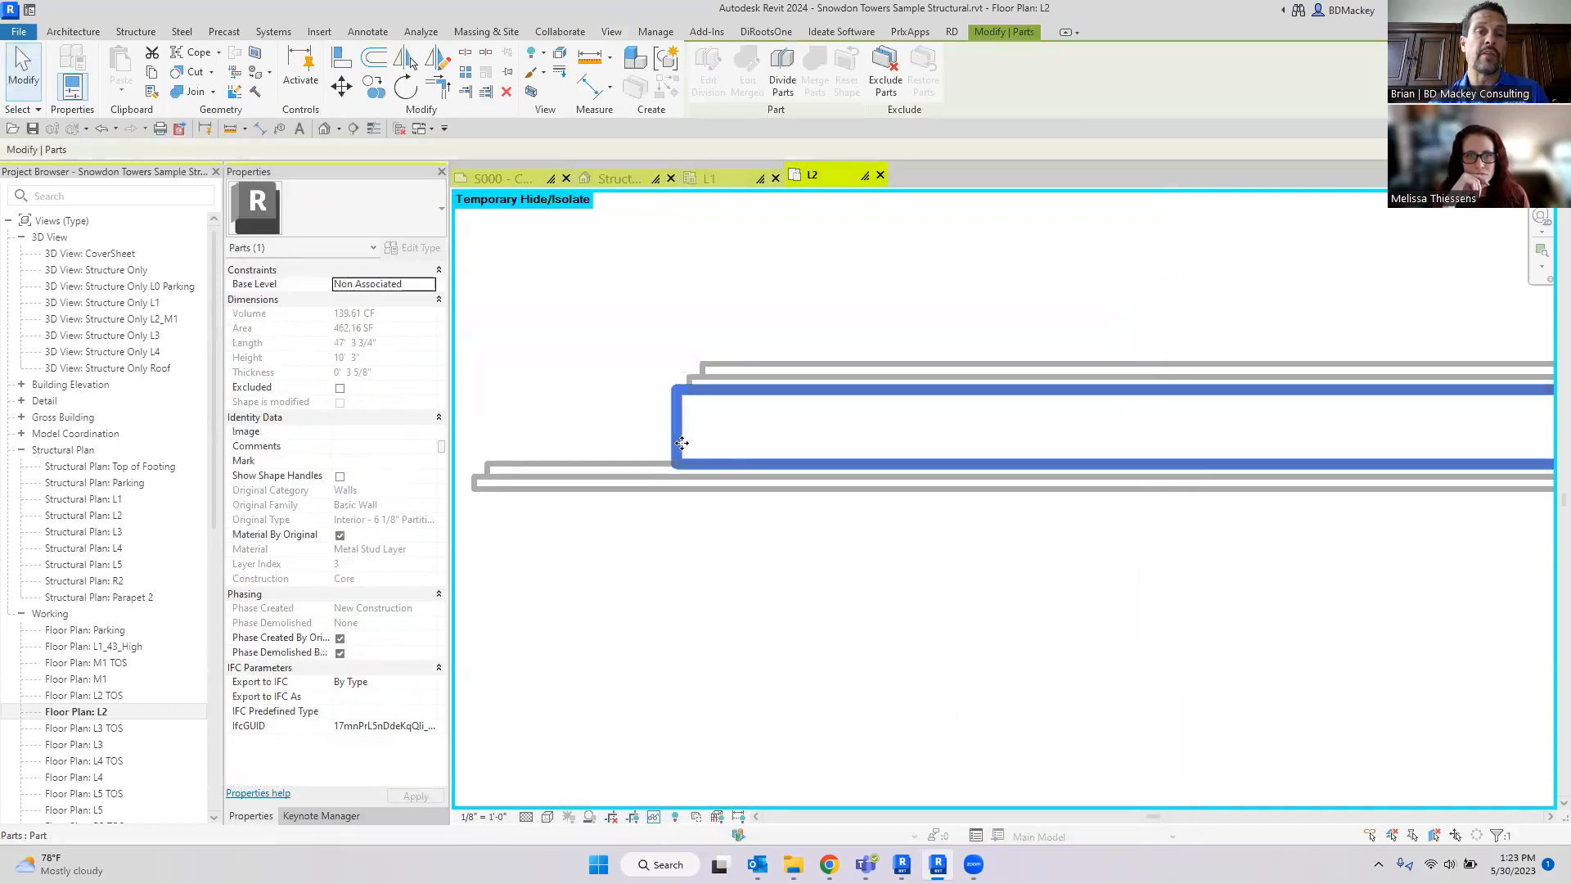
{"action": "left_click", "coordinate": [341, 536]}
{"action": "left_click", "coordinate": [340, 536]}
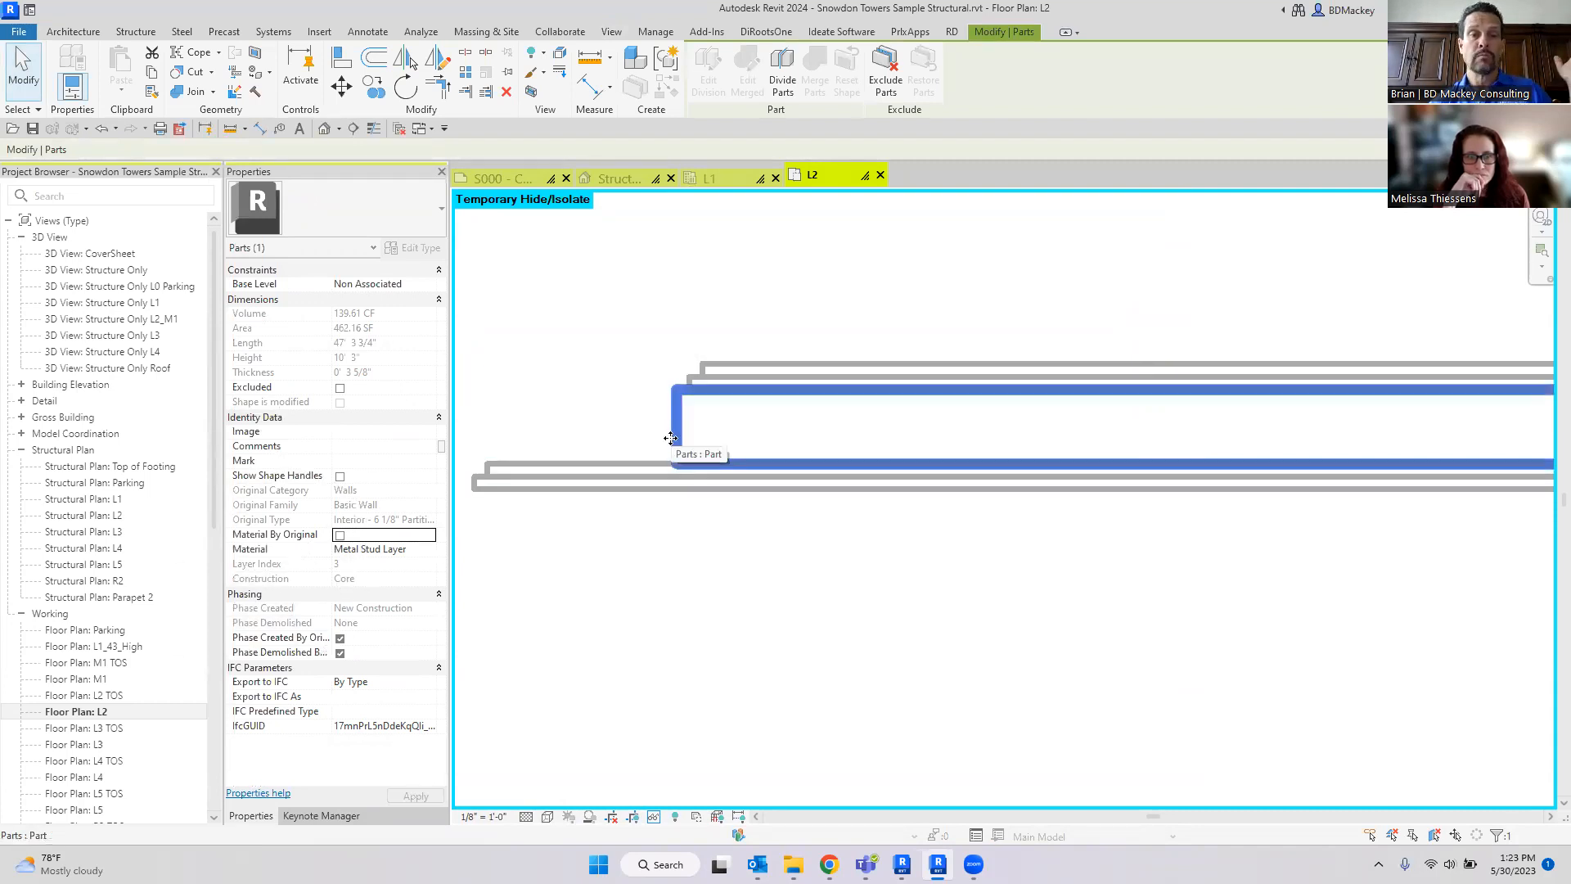
{"action": "left_click", "coordinate": [430, 549]}
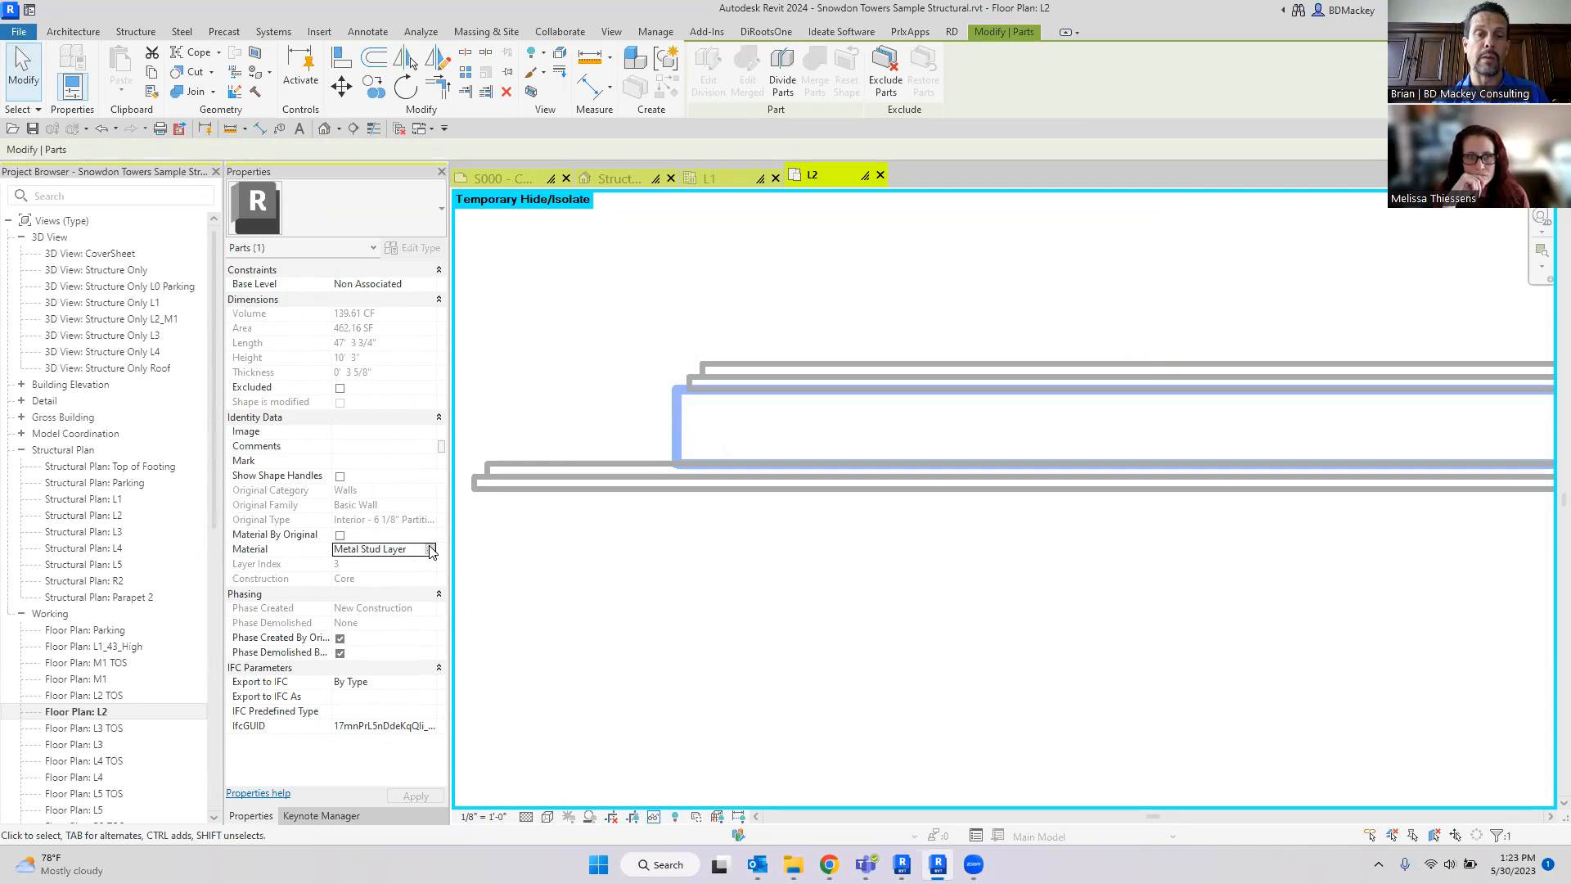
{"action": "left_click", "coordinate": [430, 549]}
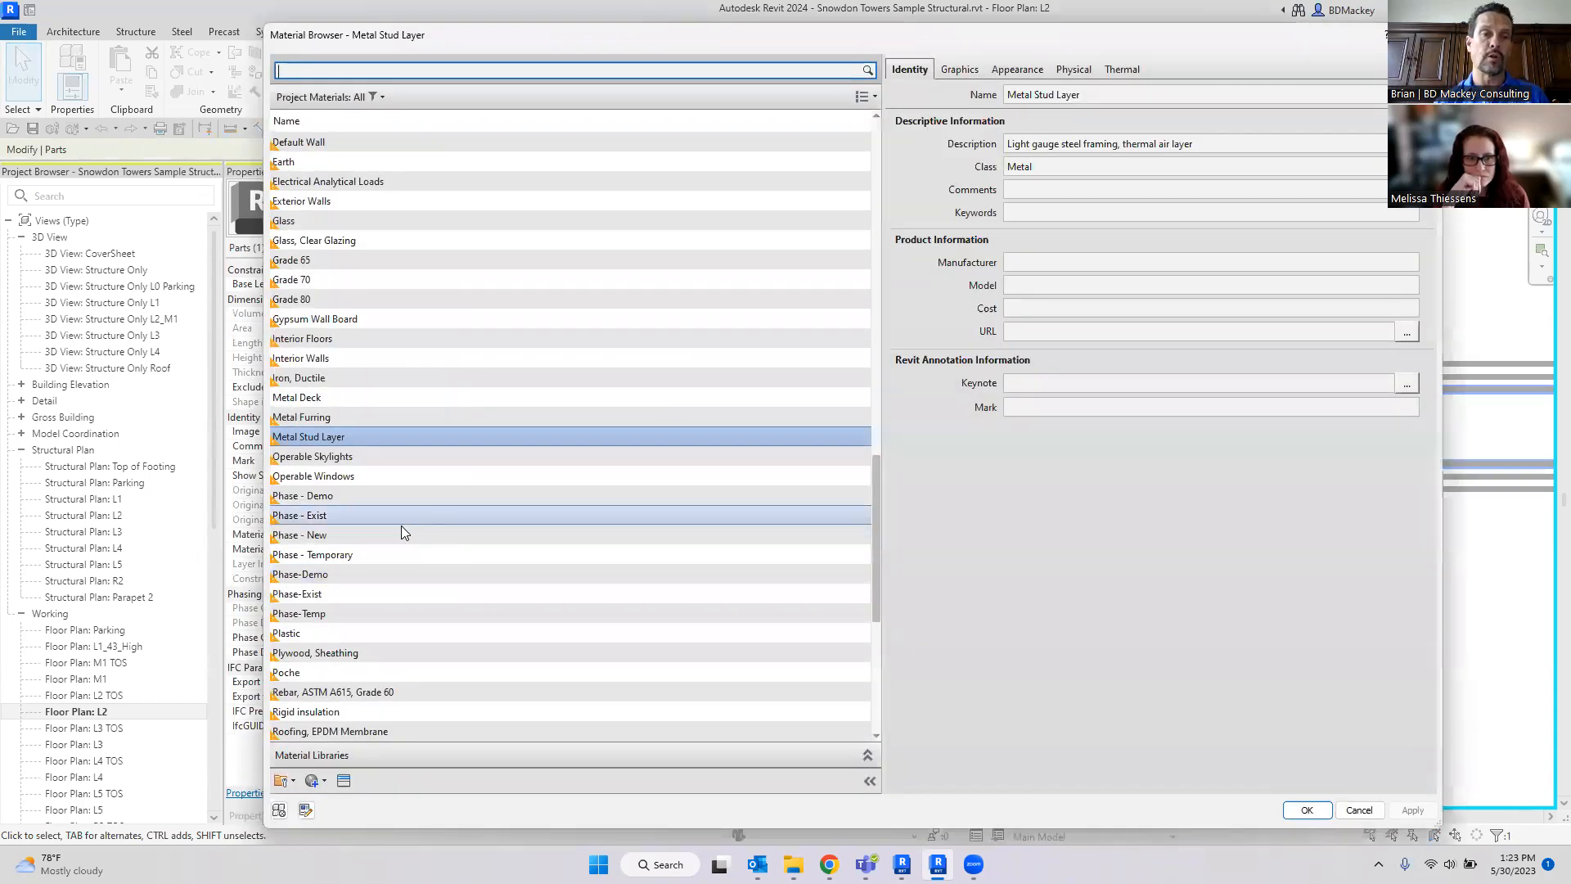
{"action": "left_click", "coordinate": [331, 497]}
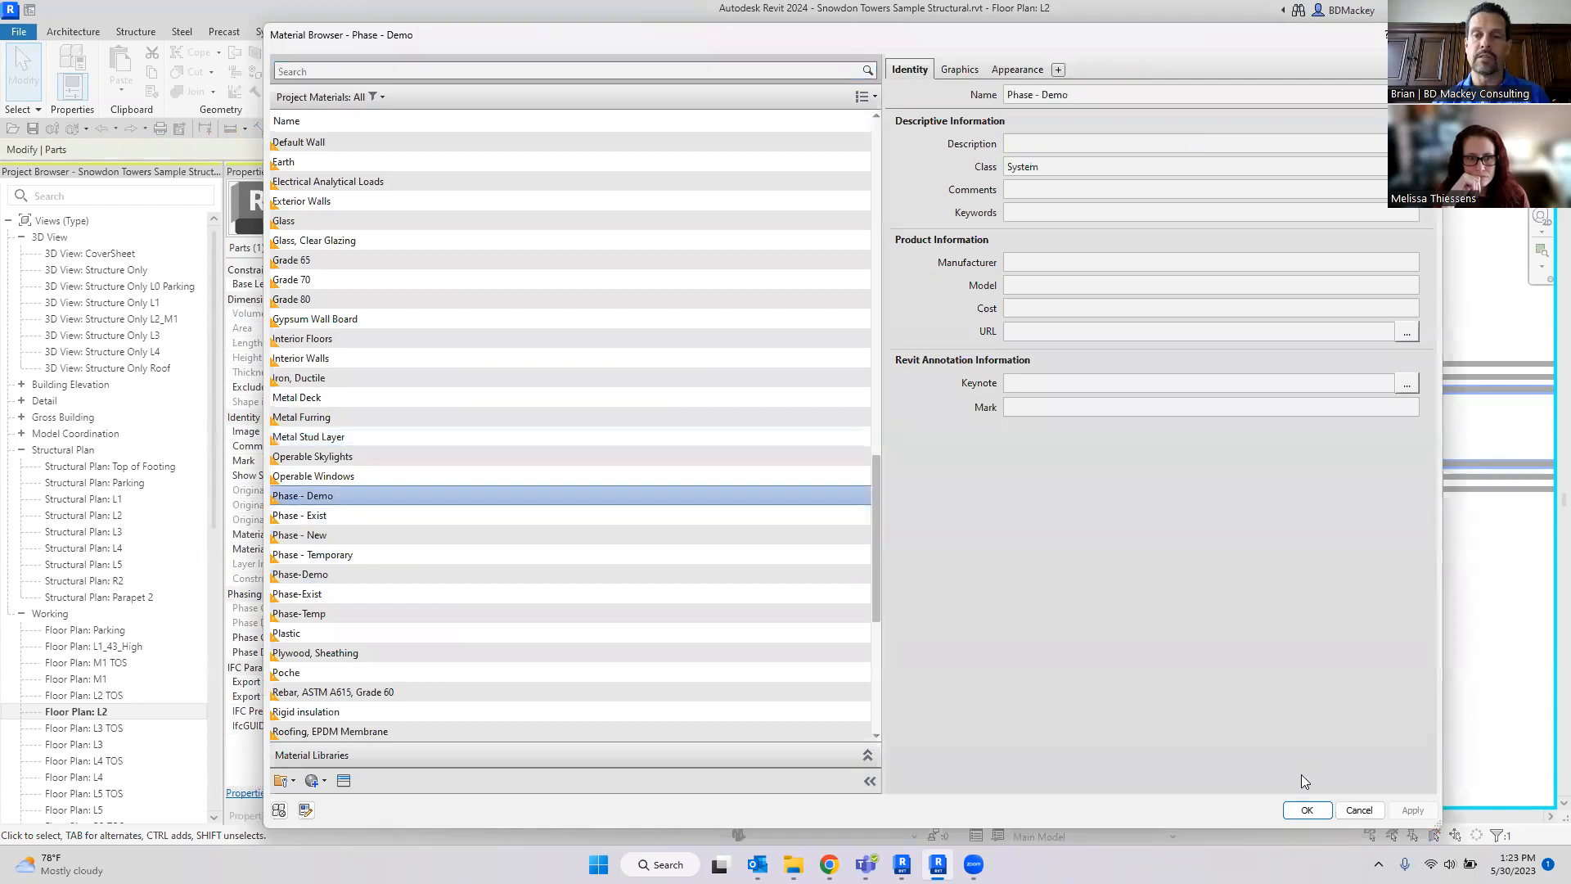
{"action": "left_click", "coordinate": [1313, 809]}
{"action": "left_click", "coordinate": [921, 600]}
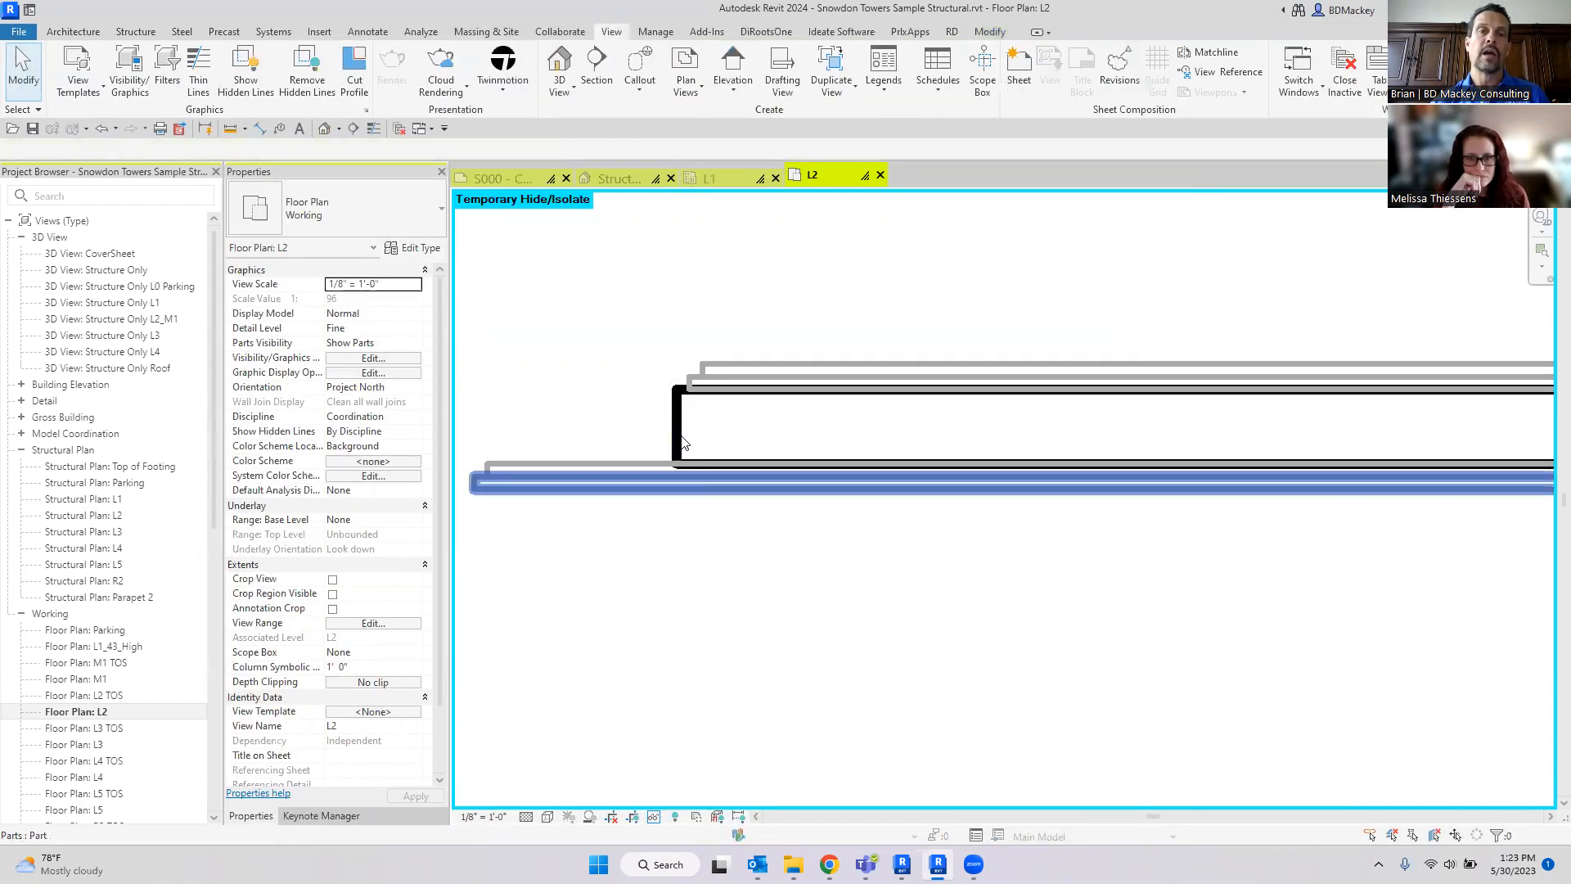
Step: Select the core part again to check its properties, and clear the selection
{"action": "scroll", "coordinate": [679, 431], "scroll_direction": "up", "scroll_amount": 2}
{"action": "left_click", "coordinate": [668, 427]}
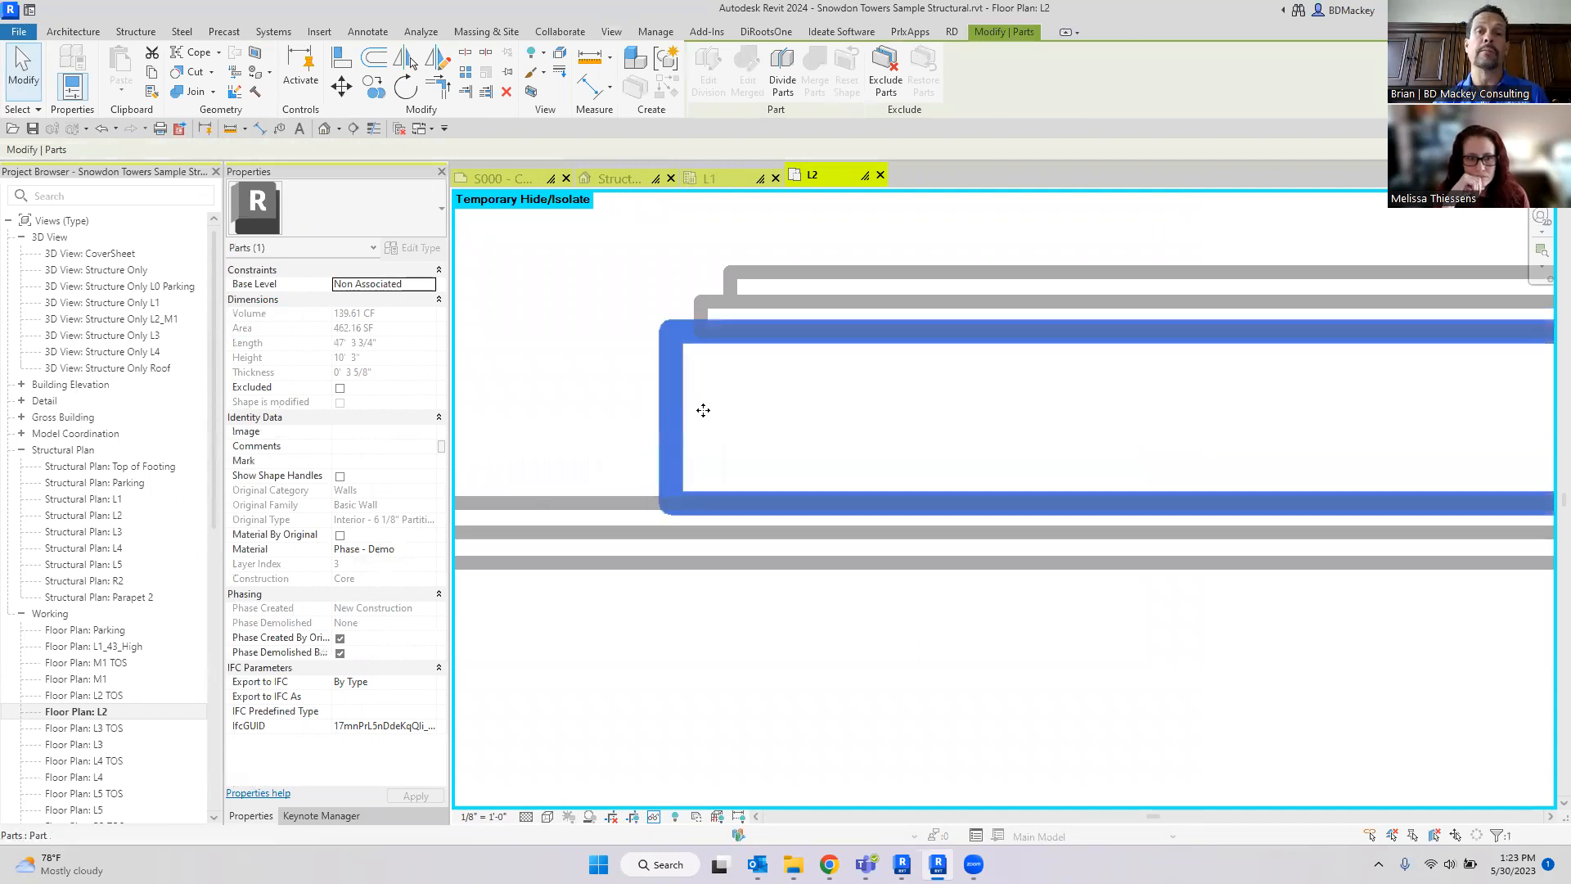
{"action": "scroll", "coordinate": [701, 409], "scroll_direction": "down", "scroll_amount": 3}
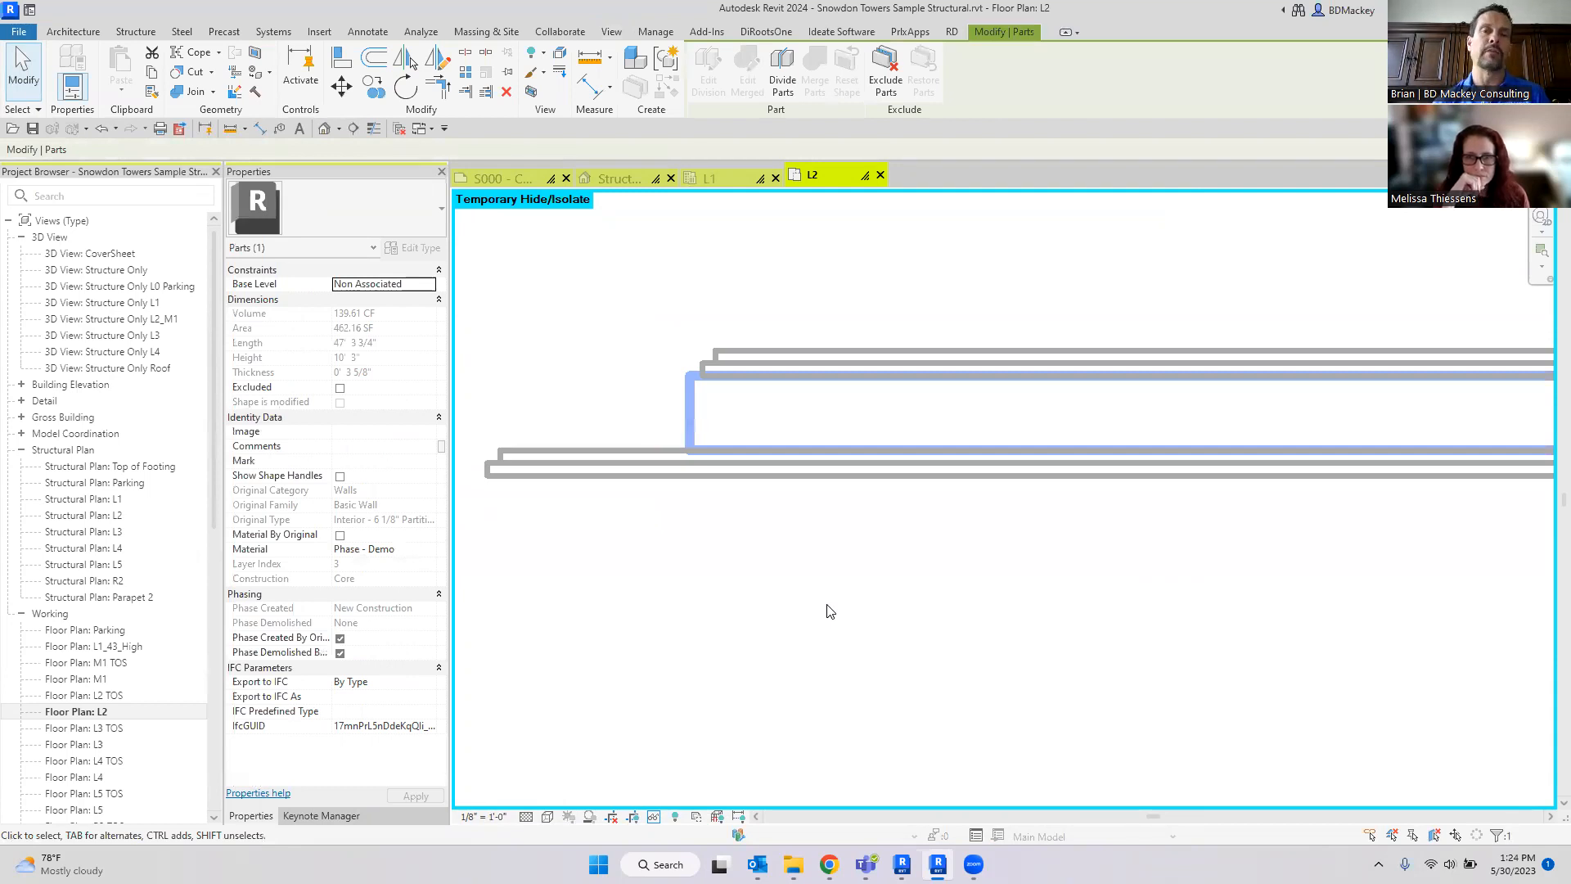
{"action": "scroll", "coordinate": [827, 606], "scroll_direction": "down", "scroll_amount": 4}
{"action": "scroll", "coordinate": [869, 646], "scroll_direction": "up", "scroll_amount": 2}
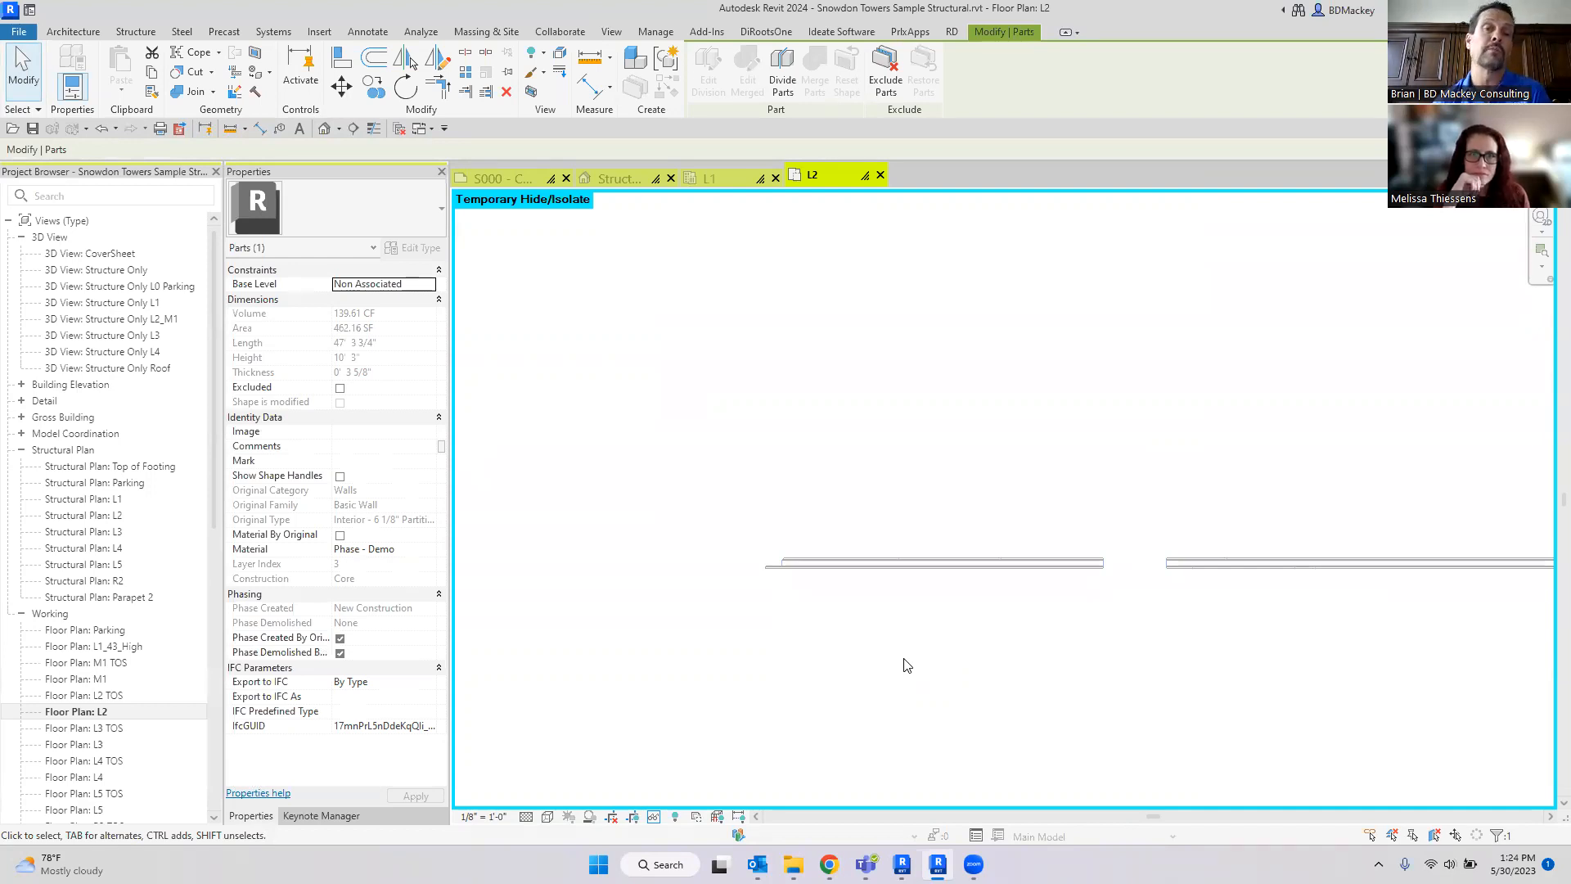
{"action": "scroll", "coordinate": [873, 633], "scroll_direction": "up", "scroll_amount": 2}
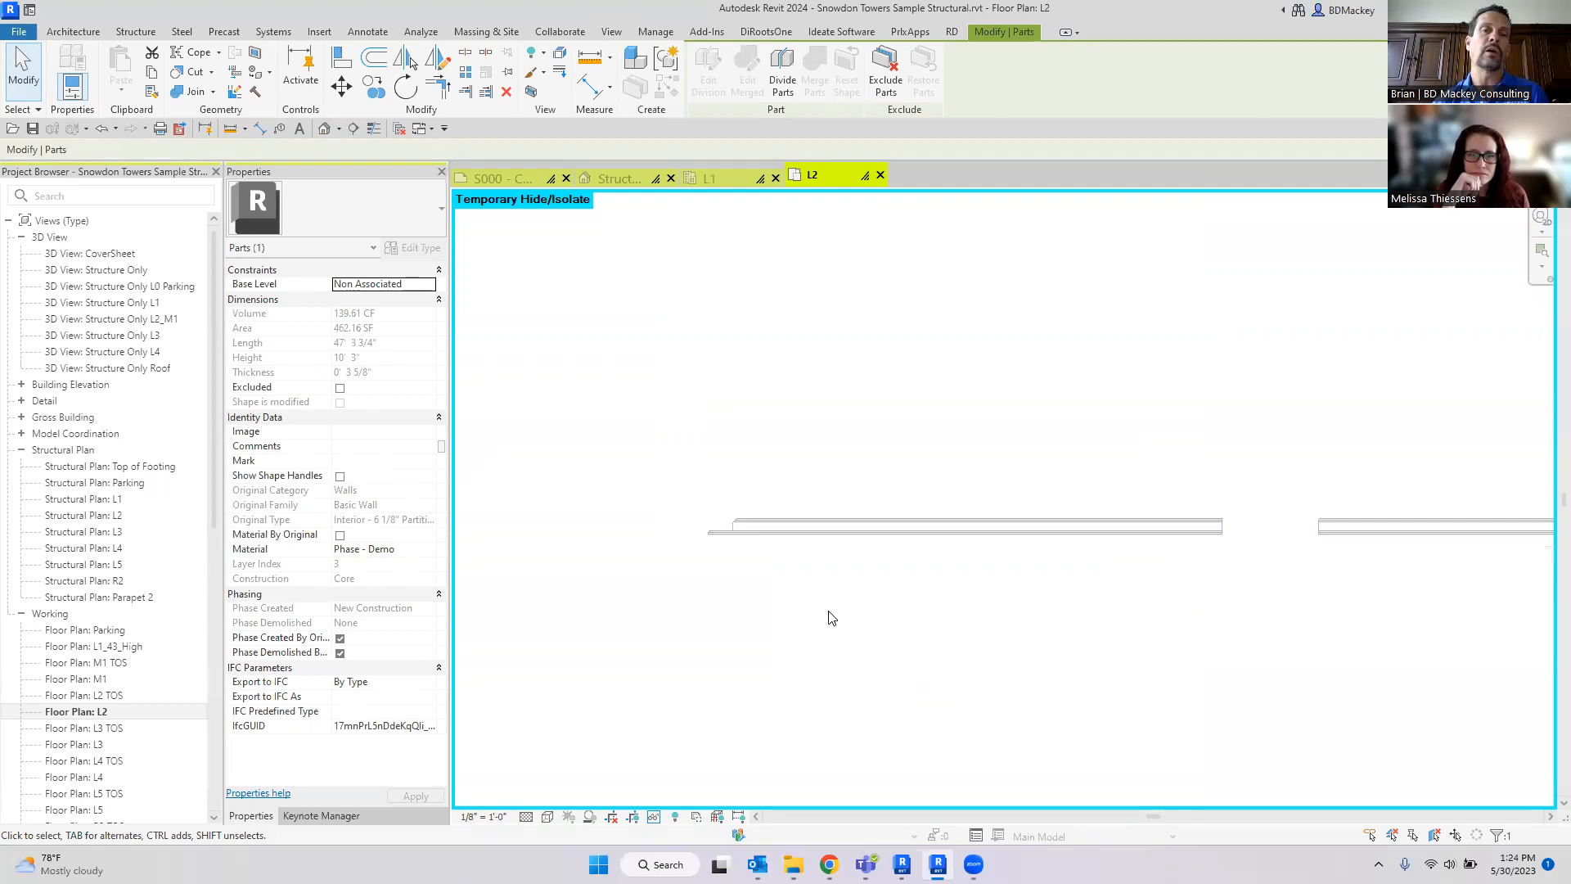
{"action": "left_click", "coordinate": [712, 516]}
Step: Examine how the core and non-core parts' line weights display along the wall and around the opening
{"action": "scroll", "coordinate": [672, 478], "scroll_direction": "up", "scroll_amount": 1}
{"action": "scroll", "coordinate": [671, 475], "scroll_direction": "up", "scroll_amount": 2}
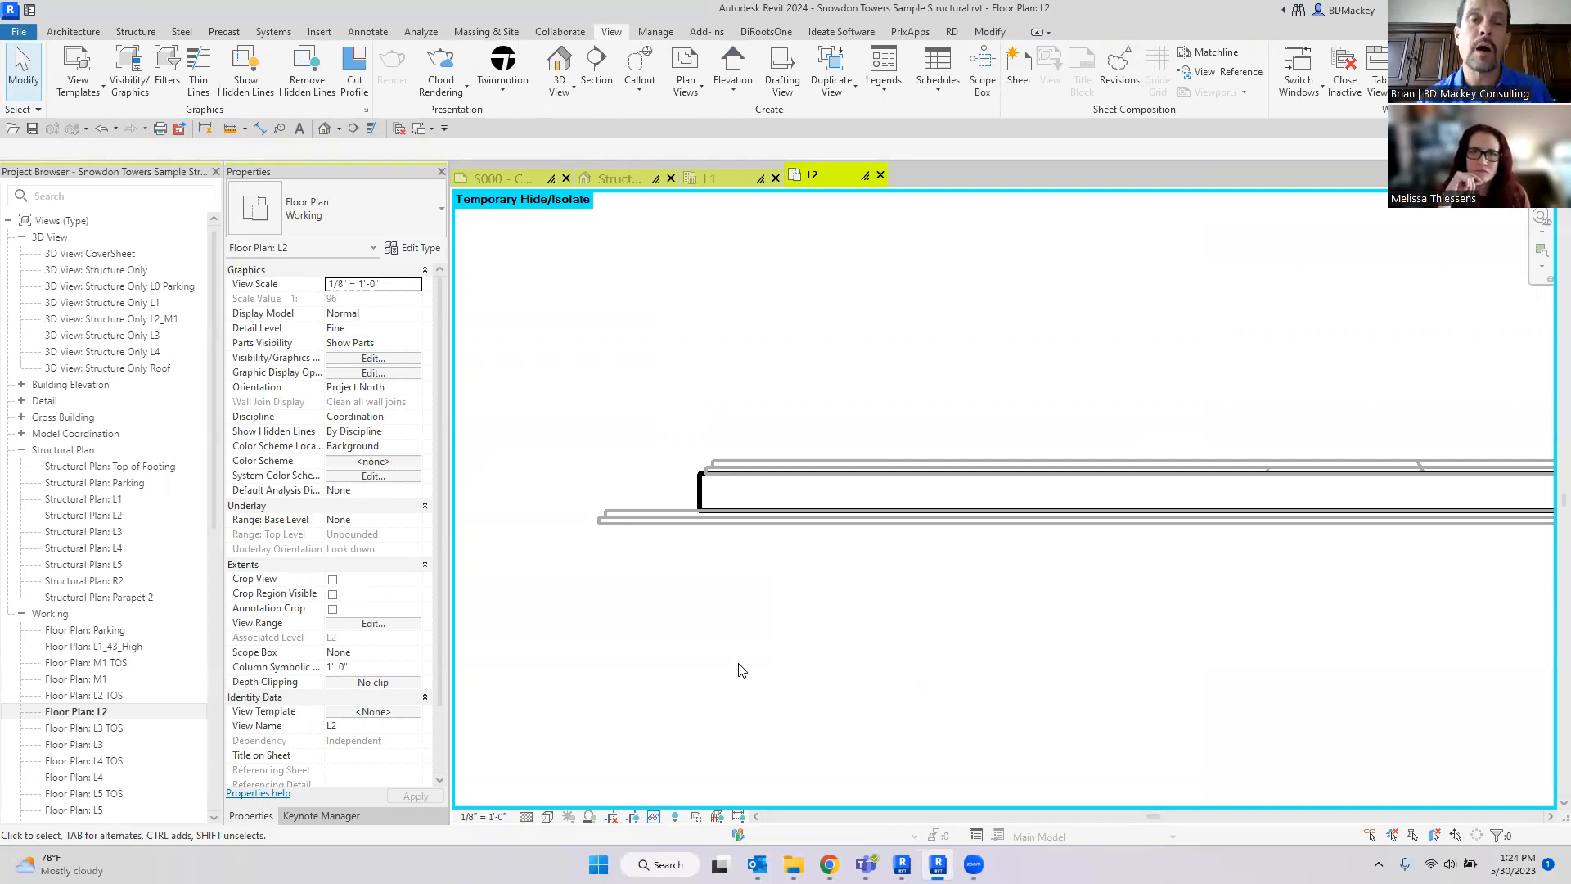
{"action": "scroll", "coordinate": [692, 516], "scroll_direction": "up", "scroll_amount": 2}
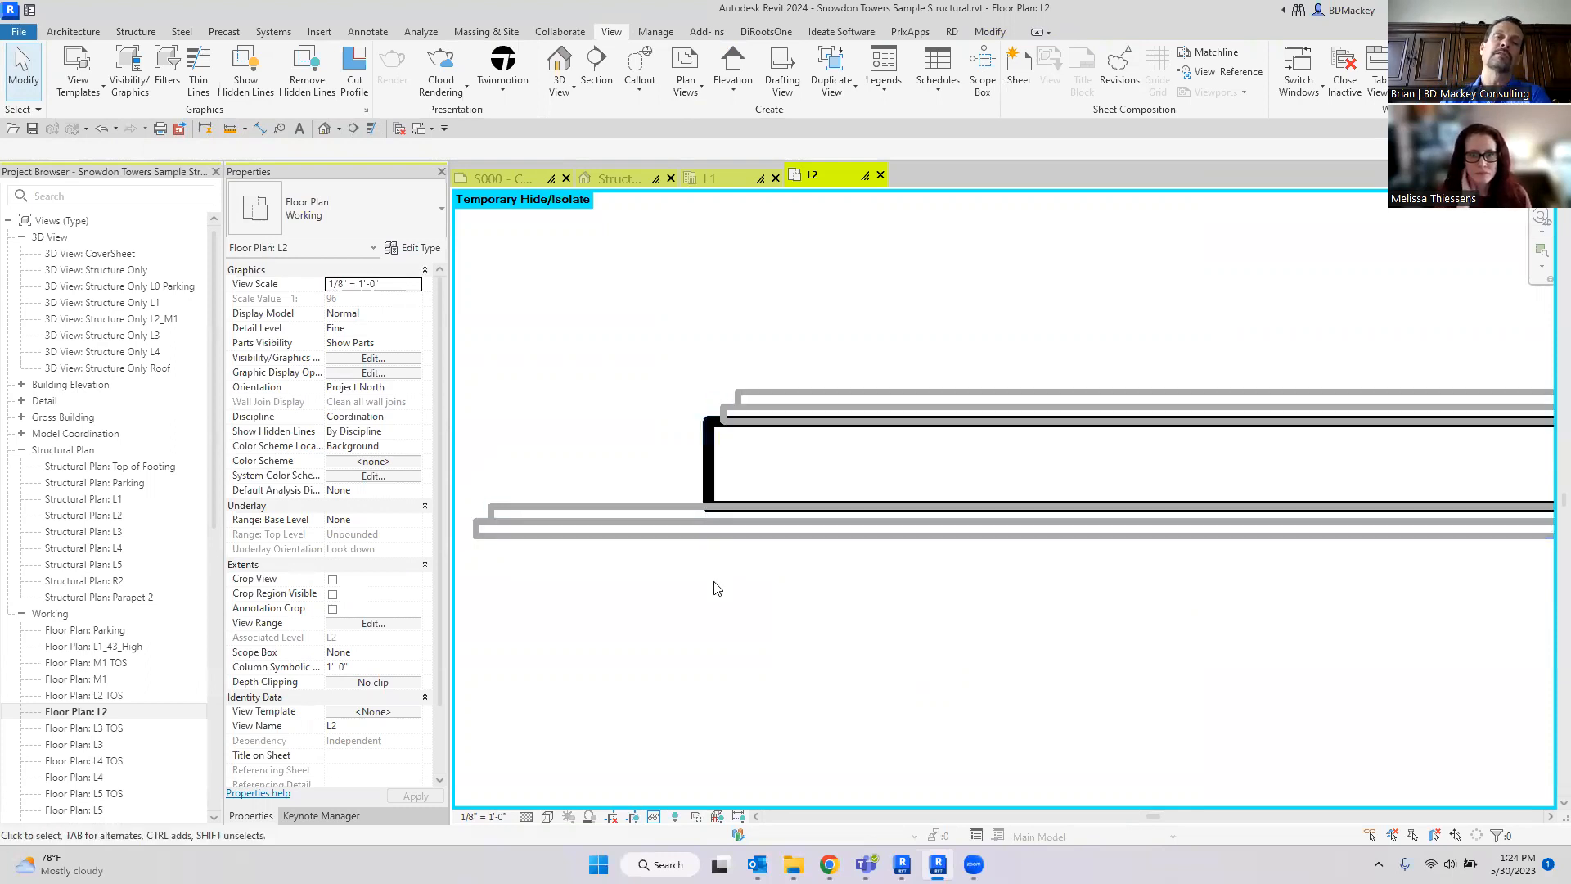
{"action": "scroll", "coordinate": [712, 582], "scroll_direction": "down", "scroll_amount": 3}
{"action": "scroll", "coordinate": [1113, 609], "scroll_direction": "down", "scroll_amount": 2}
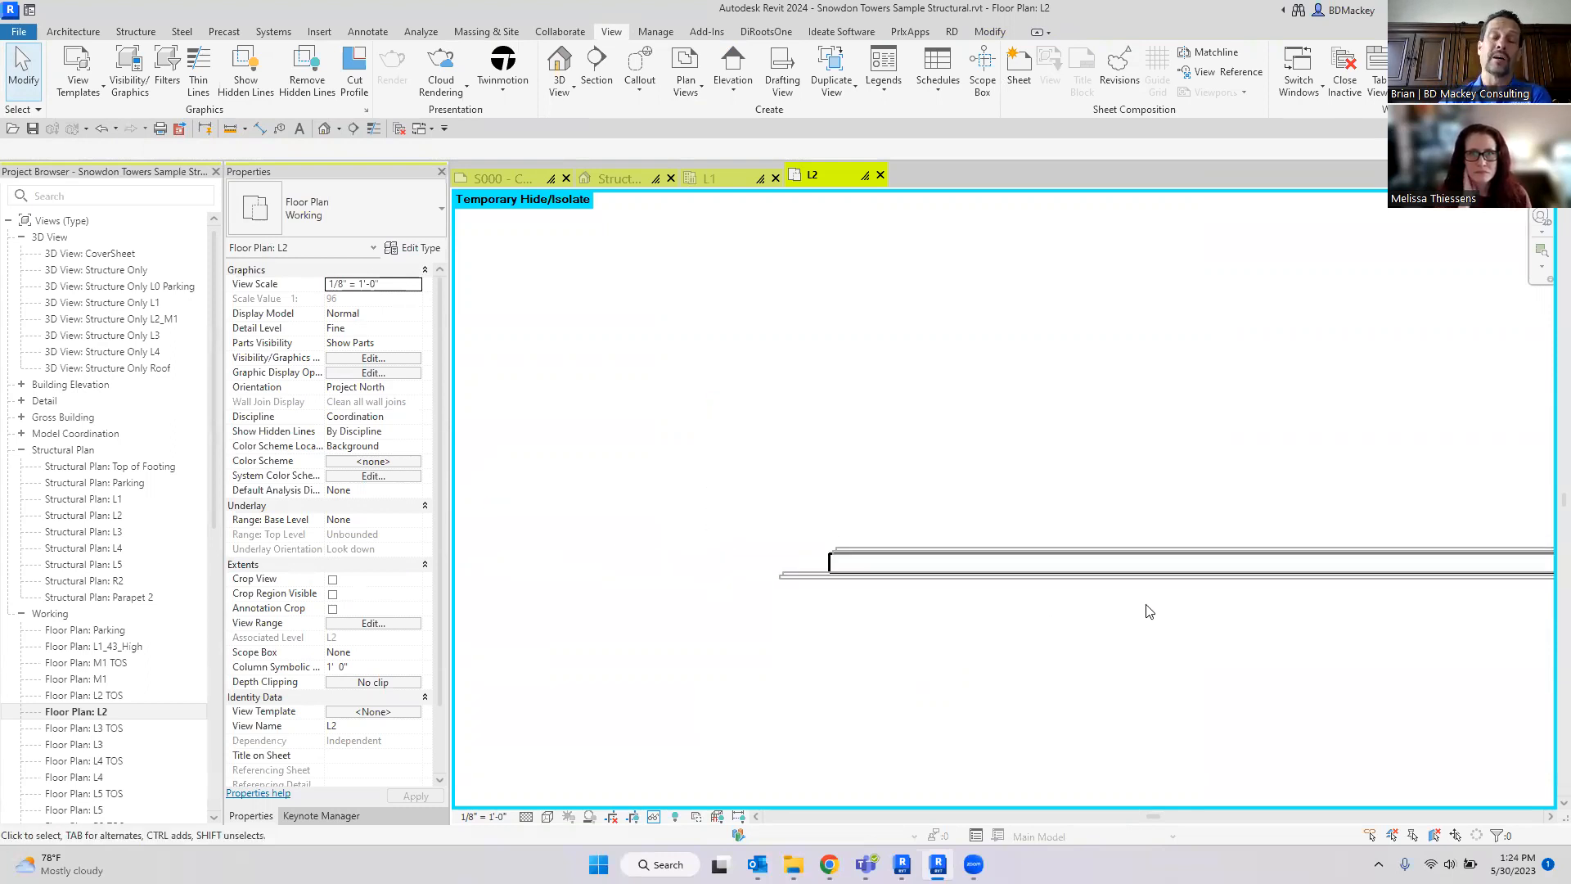
{"action": "middle_click_drag", "start_coordinate": [1146, 610], "coordinate": [870, 525]}
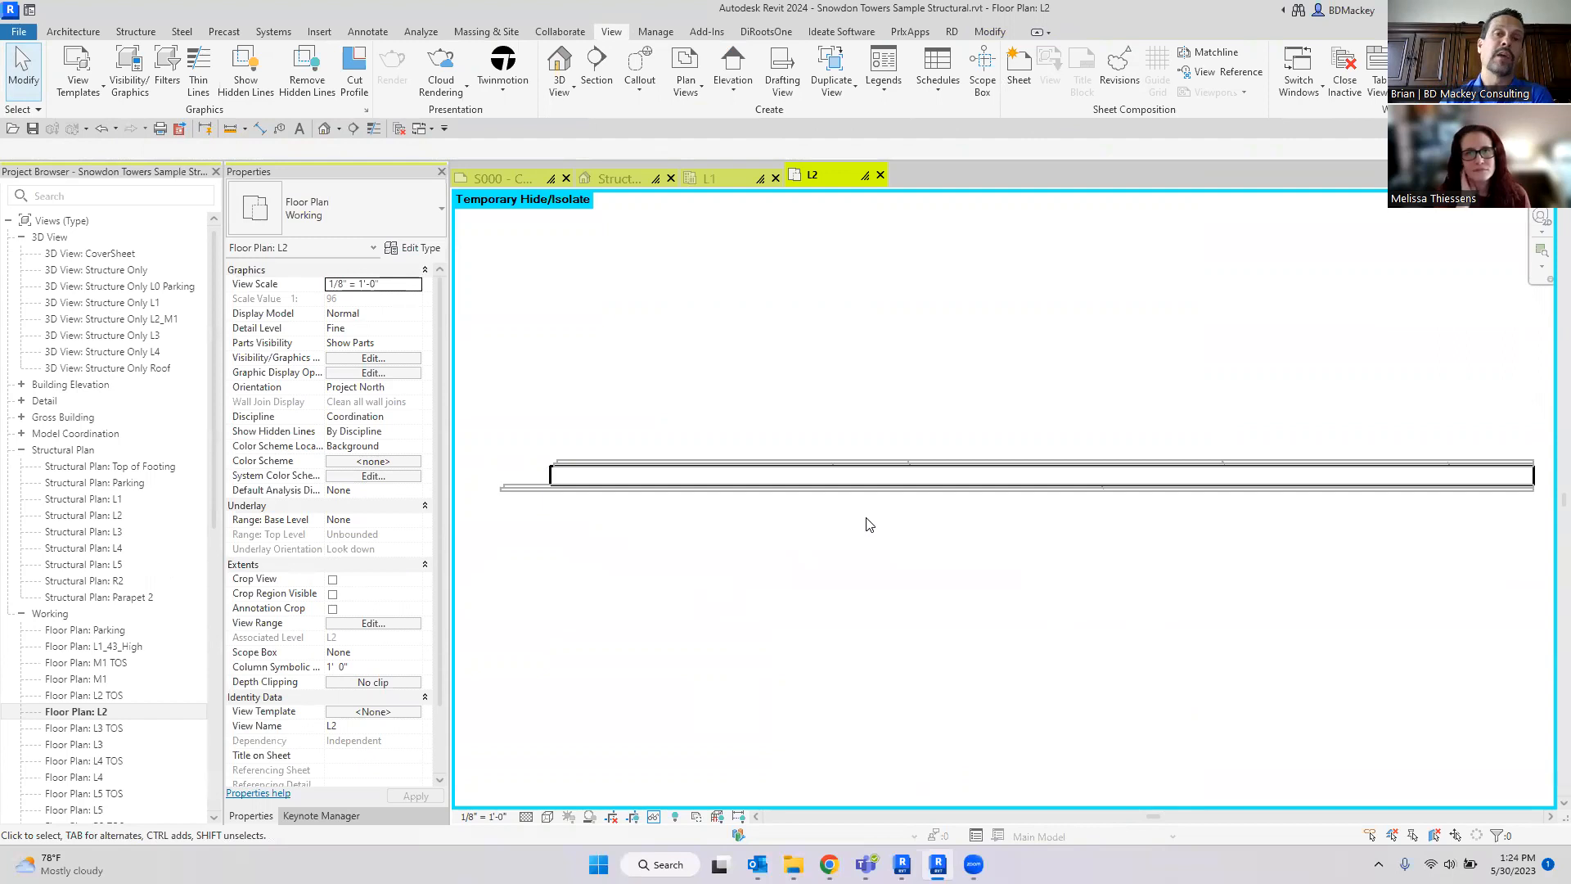
{"action": "scroll", "coordinate": [870, 524], "scroll_direction": "down", "scroll_amount": 2}
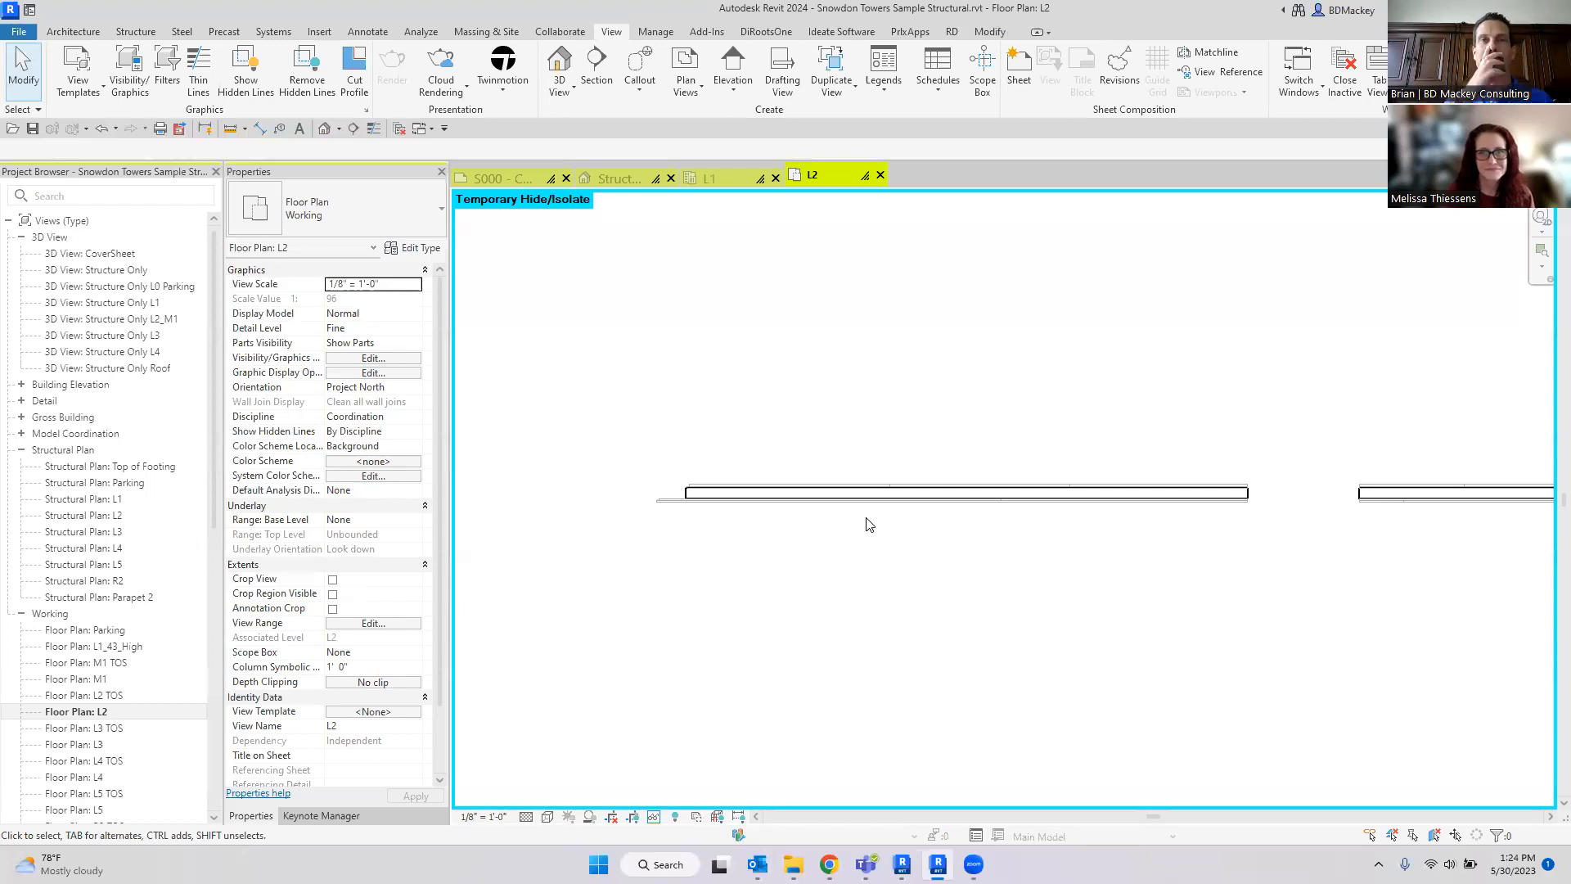
{"action": "scroll", "coordinate": [715, 508], "scroll_direction": "up", "scroll_amount": 2}
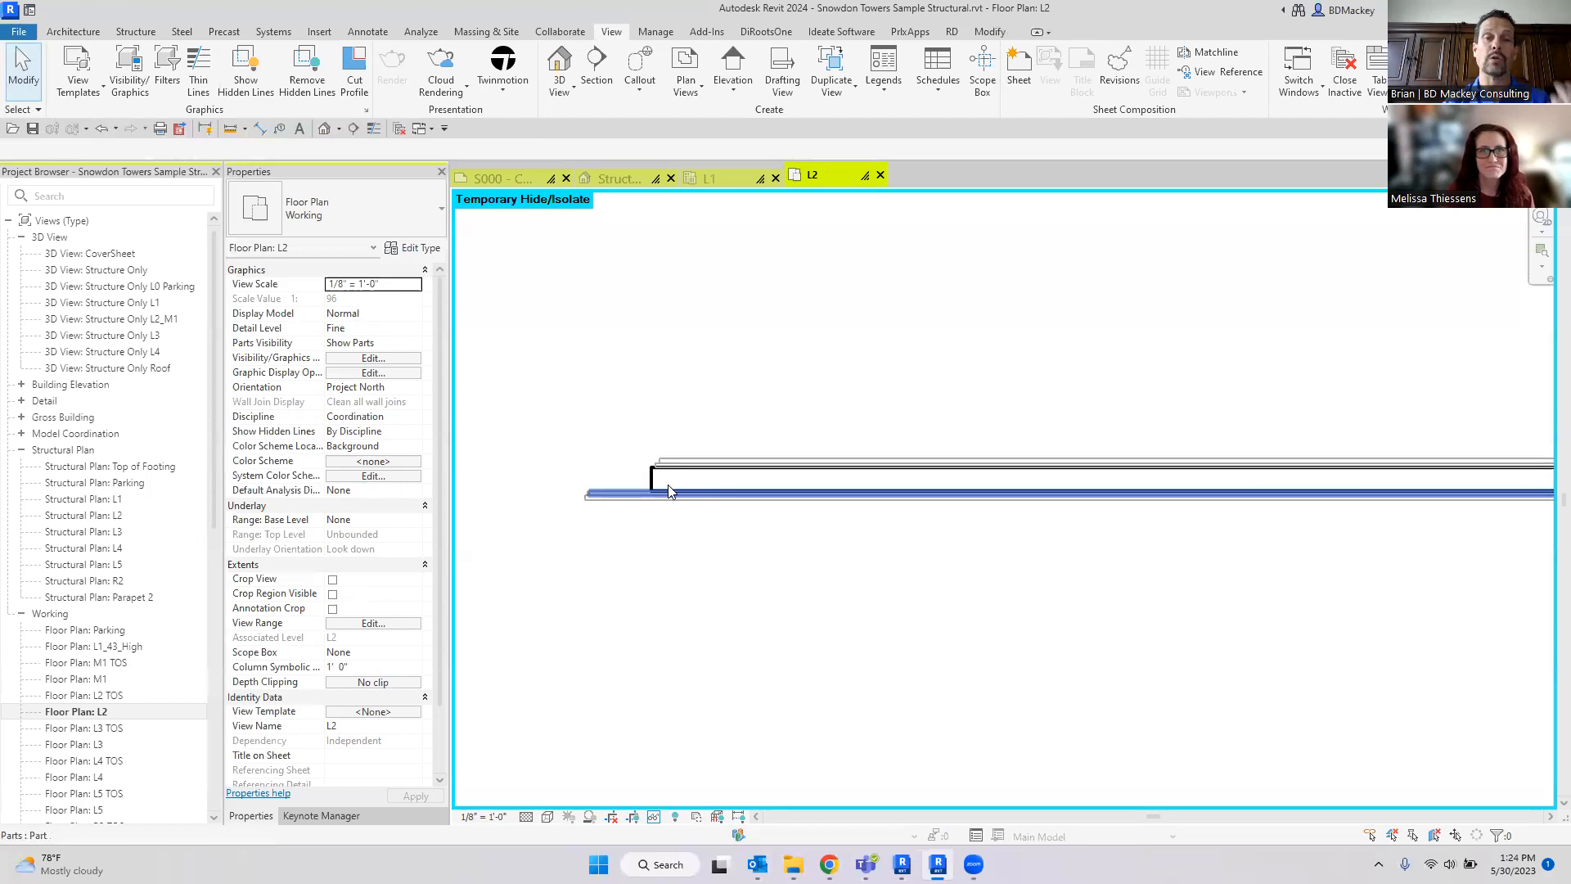
{"action": "scroll", "coordinate": [652, 481], "scroll_direction": "down", "scroll_amount": 3}
{"action": "middle_click_drag", "start_coordinate": [1478, 525], "coordinate": [1139, 552]}
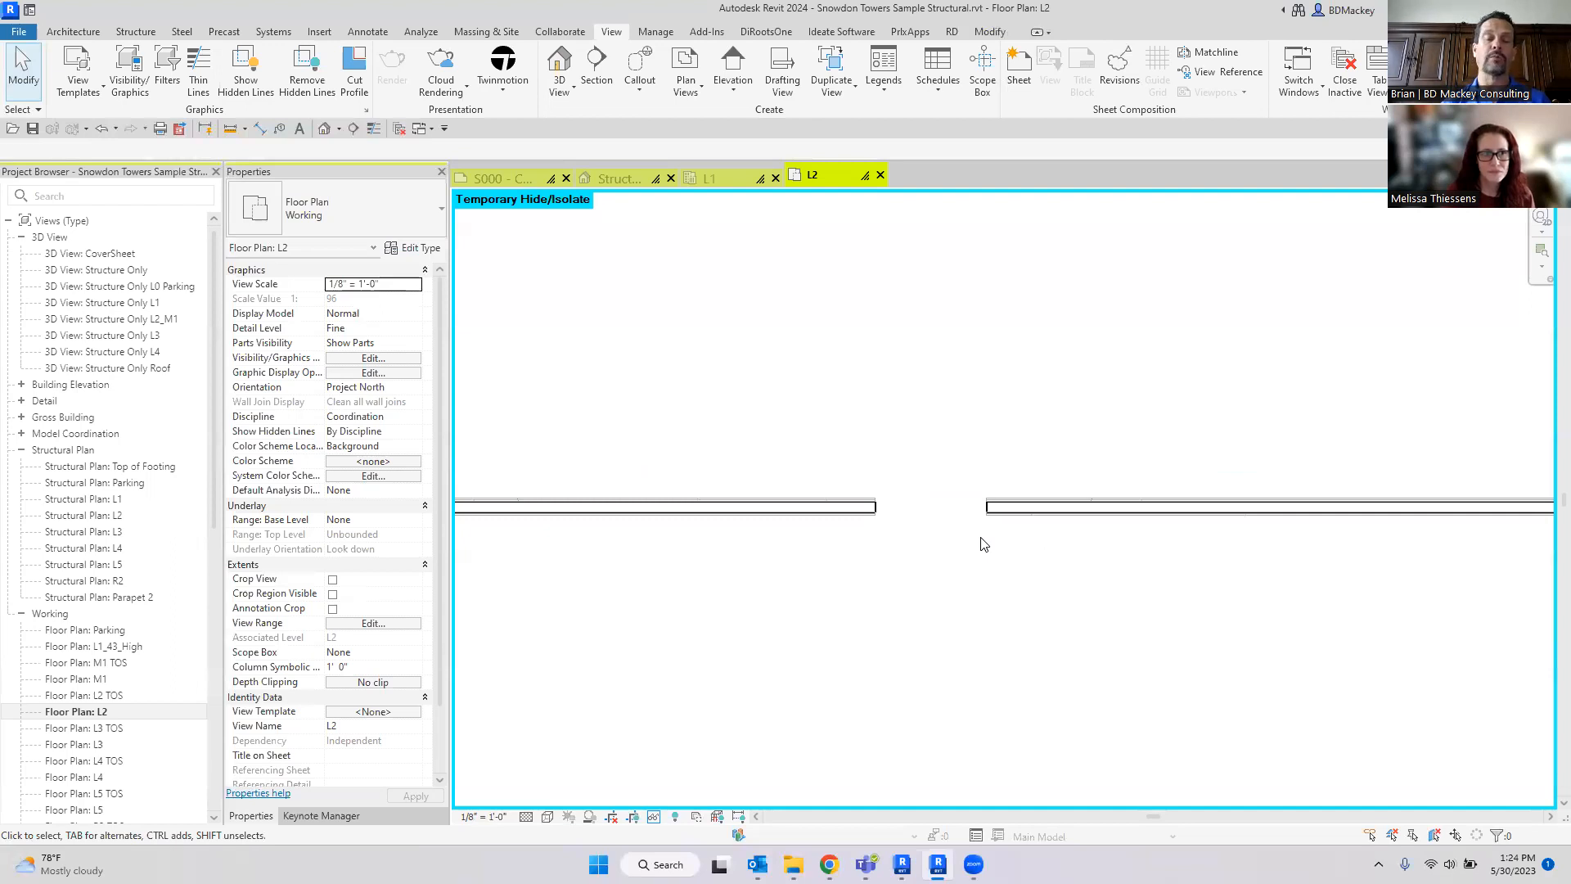
{"action": "scroll", "coordinate": [984, 538], "scroll_direction": "up", "scroll_amount": 2}
Step: Select all the wall's parts in the L2 floor plan, open the default 3D view, and clear the selection
{"action": "left_click", "coordinate": [734, 474]}
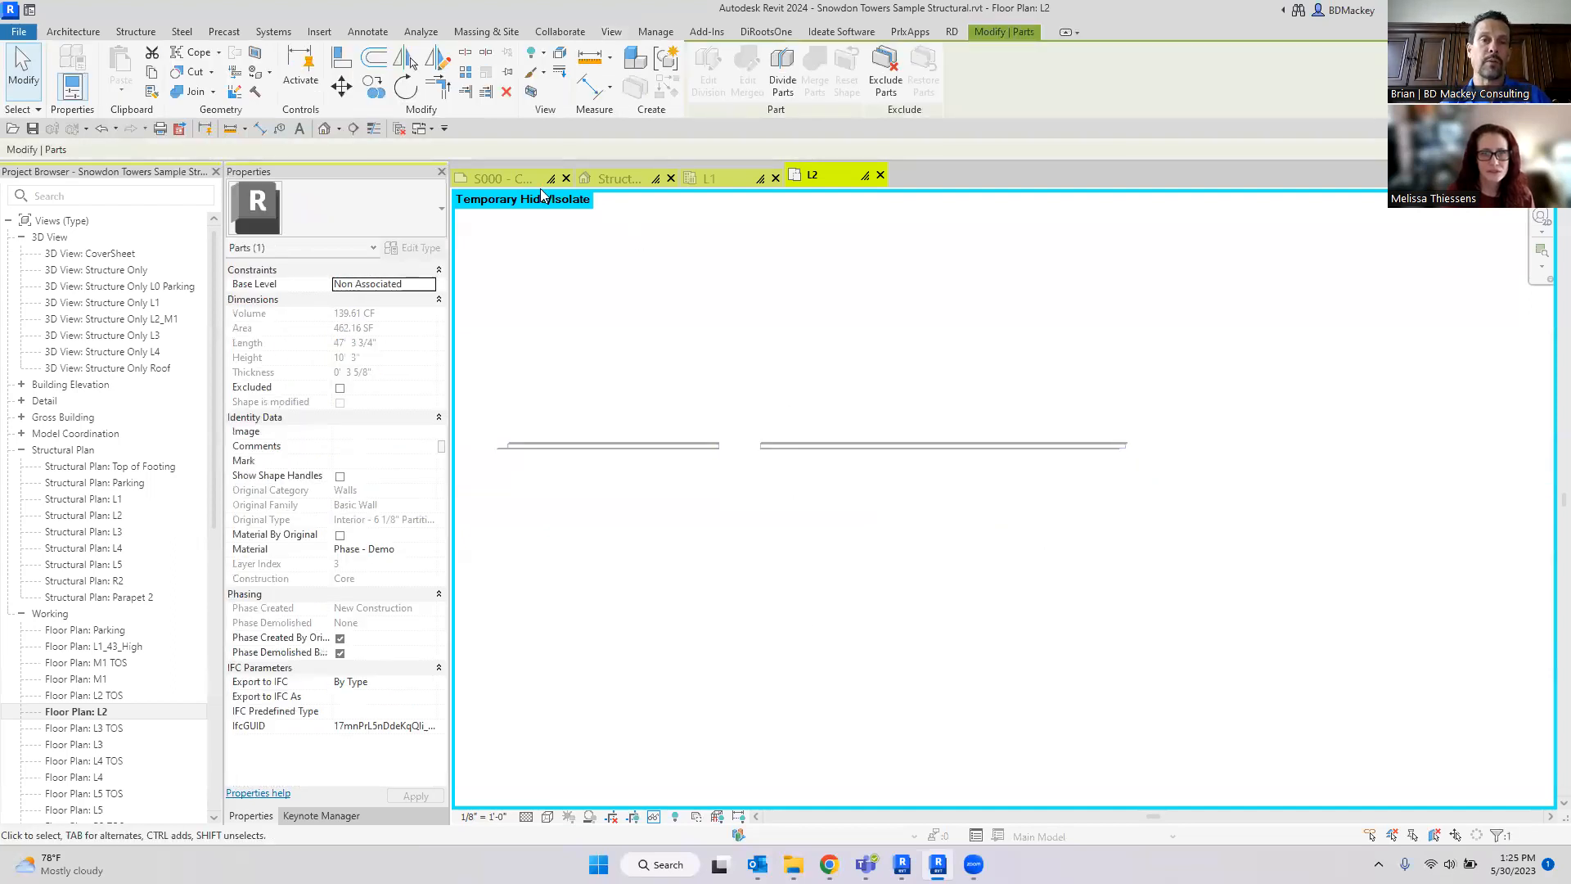
{"action": "left_click", "coordinate": [739, 375]}
{"action": "scroll", "coordinate": [701, 453], "scroll_direction": "up", "scroll_amount": 5}
{"action": "left_click_drag", "start_coordinate": [812, 491], "coordinate": [752, 387]}
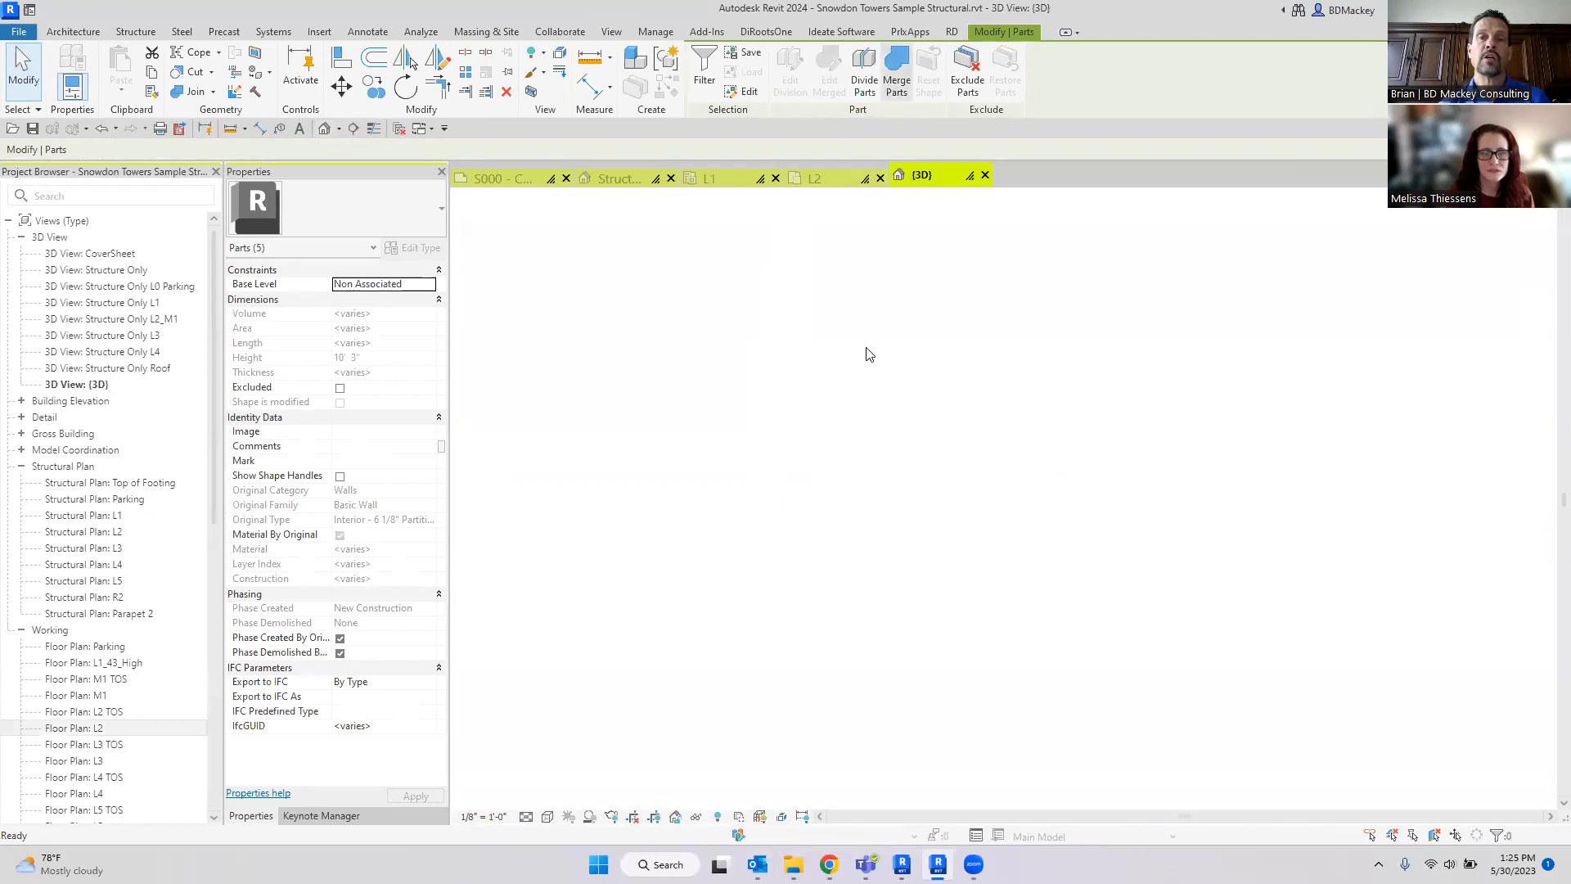
{"action": "left_click", "coordinate": [781, 252]}
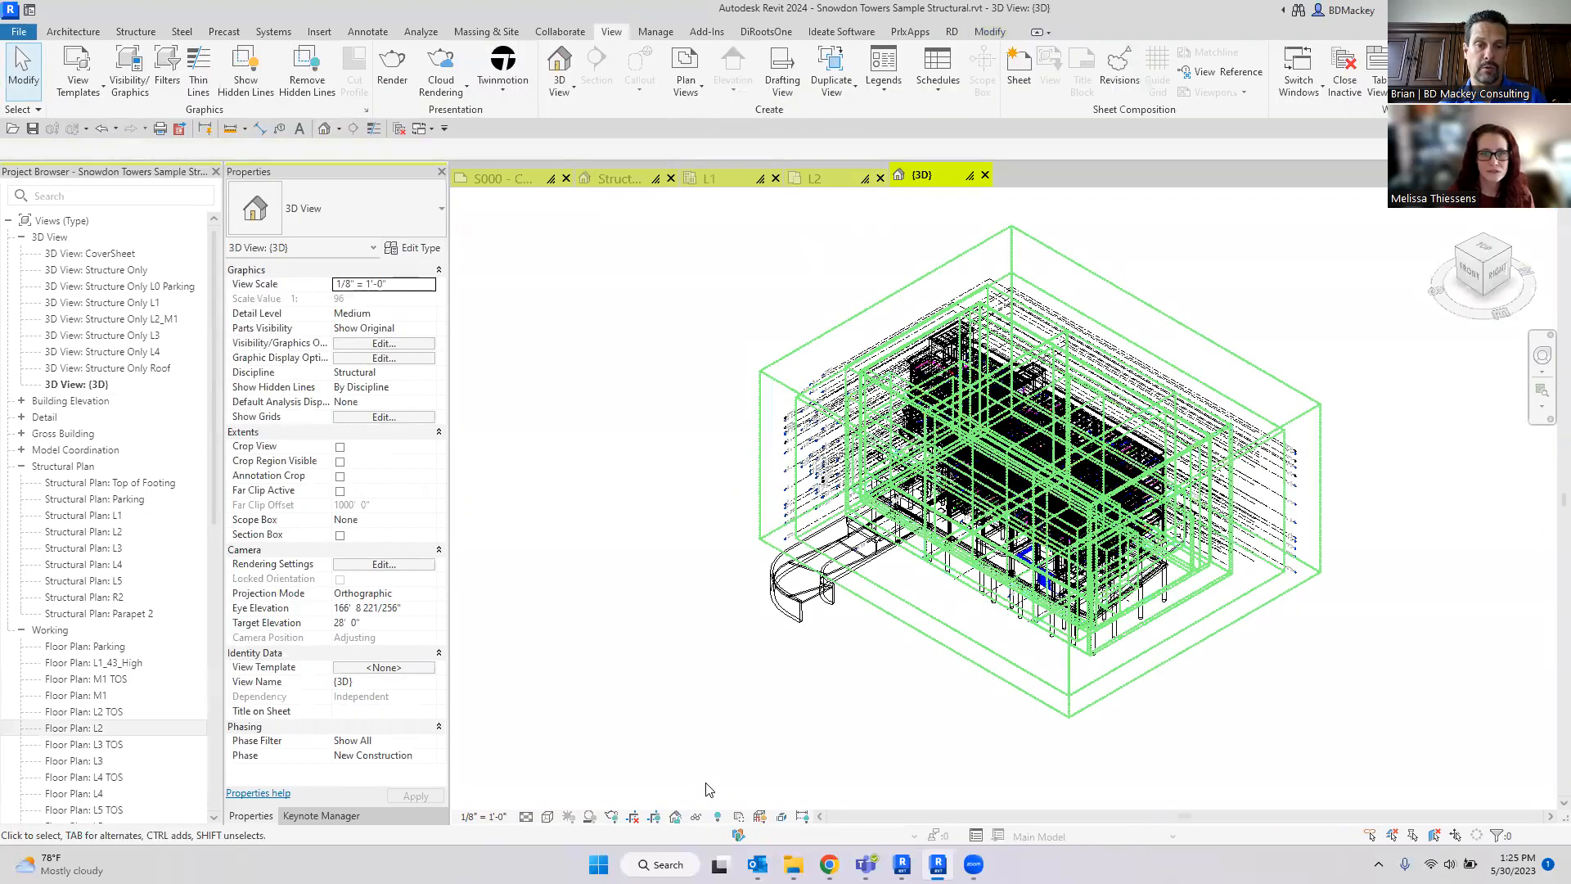
Step: Reselect the previously selected wall parts and temporarily isolate them as elements in the 3D view
{"action": "left_click", "coordinate": [676, 816]}
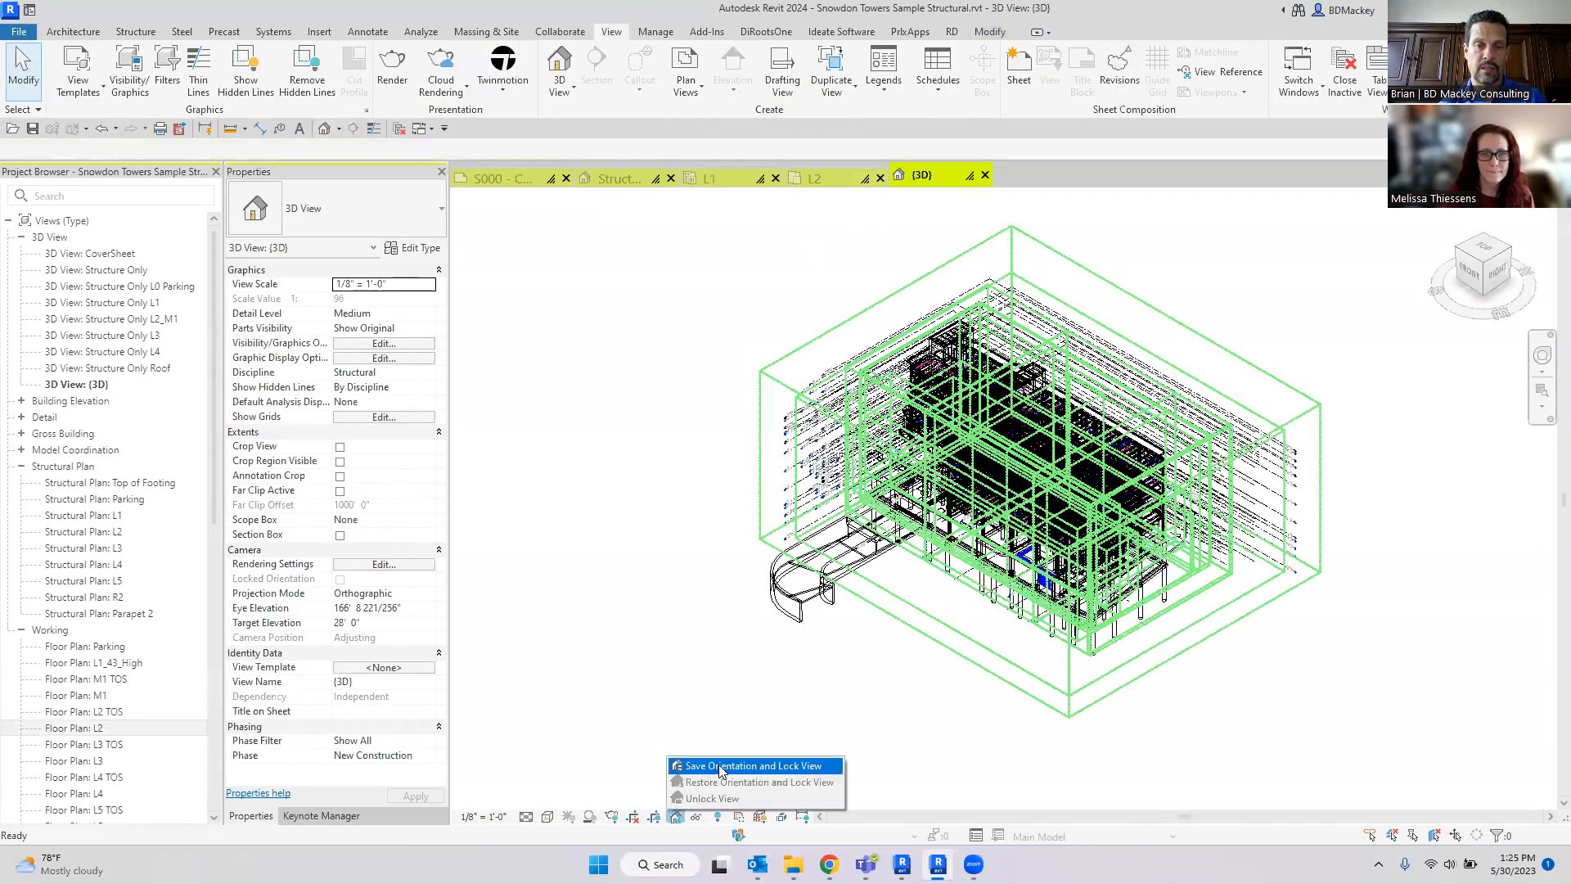
{"action": "left_click", "coordinate": [639, 668]}
{"action": "left_click", "coordinate": [697, 817]}
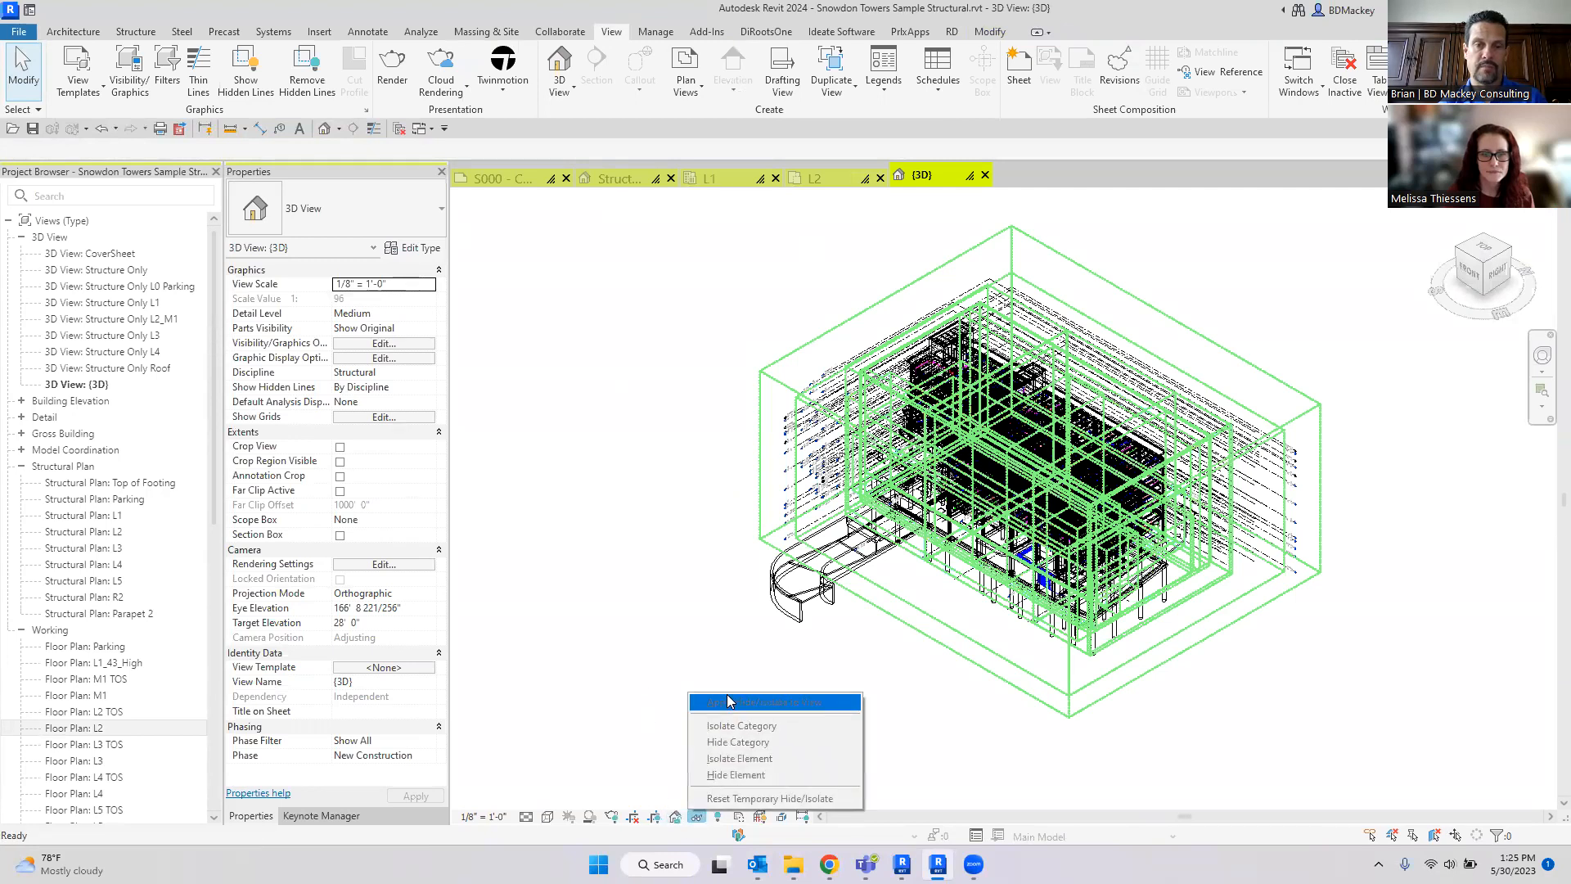
{"action": "left_click", "coordinate": [628, 562]}
{"action": "right_click", "coordinate": [662, 326]}
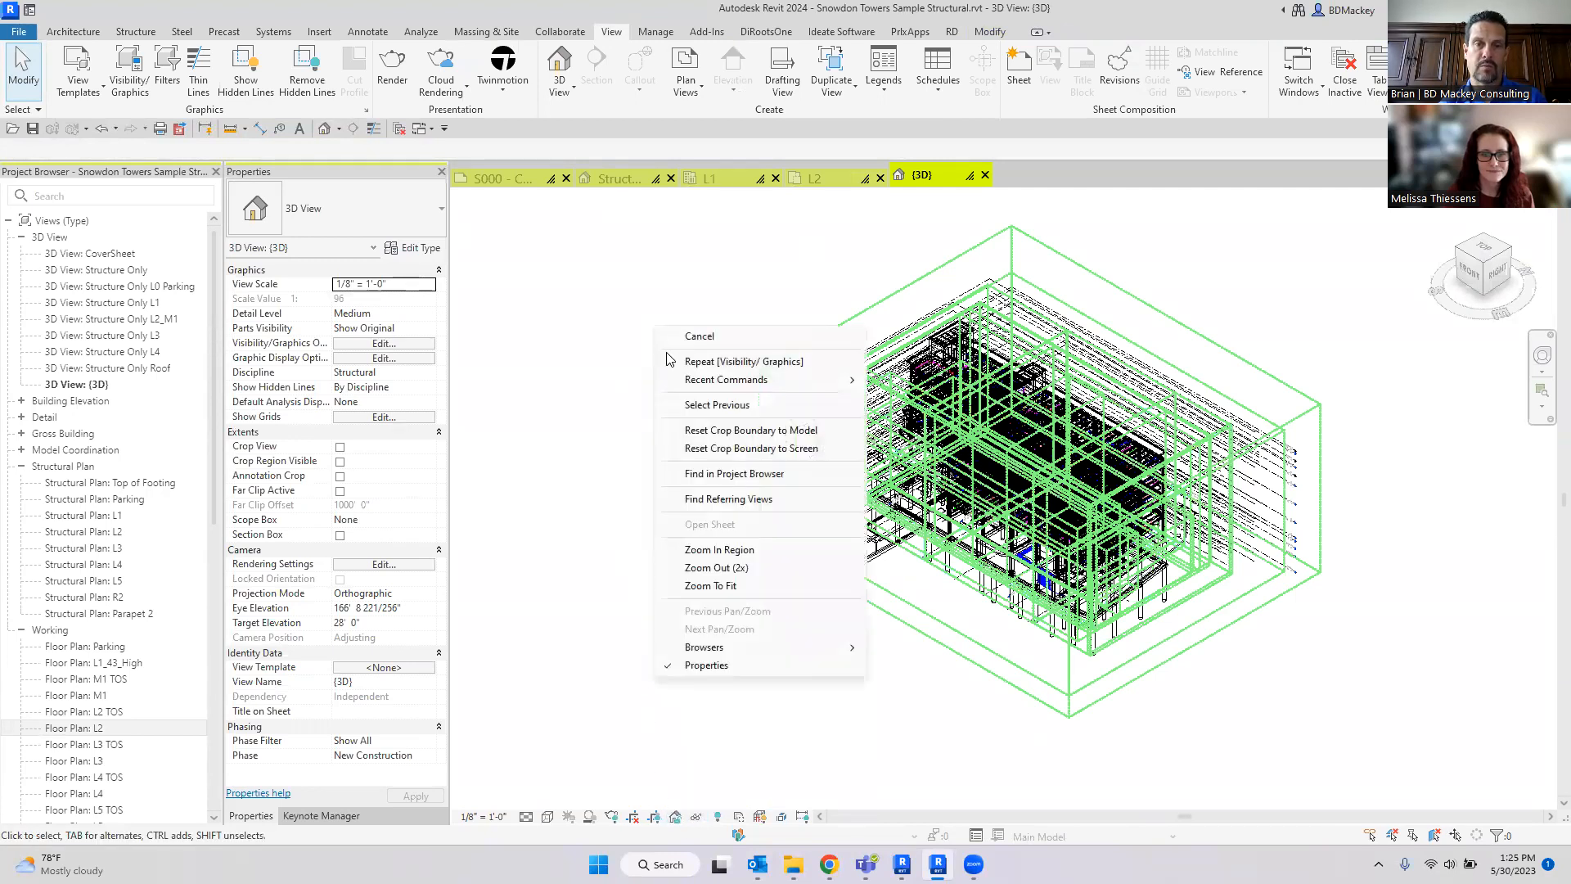
{"action": "left_click", "coordinate": [740, 405]}
{"action": "left_click", "coordinate": [696, 816]}
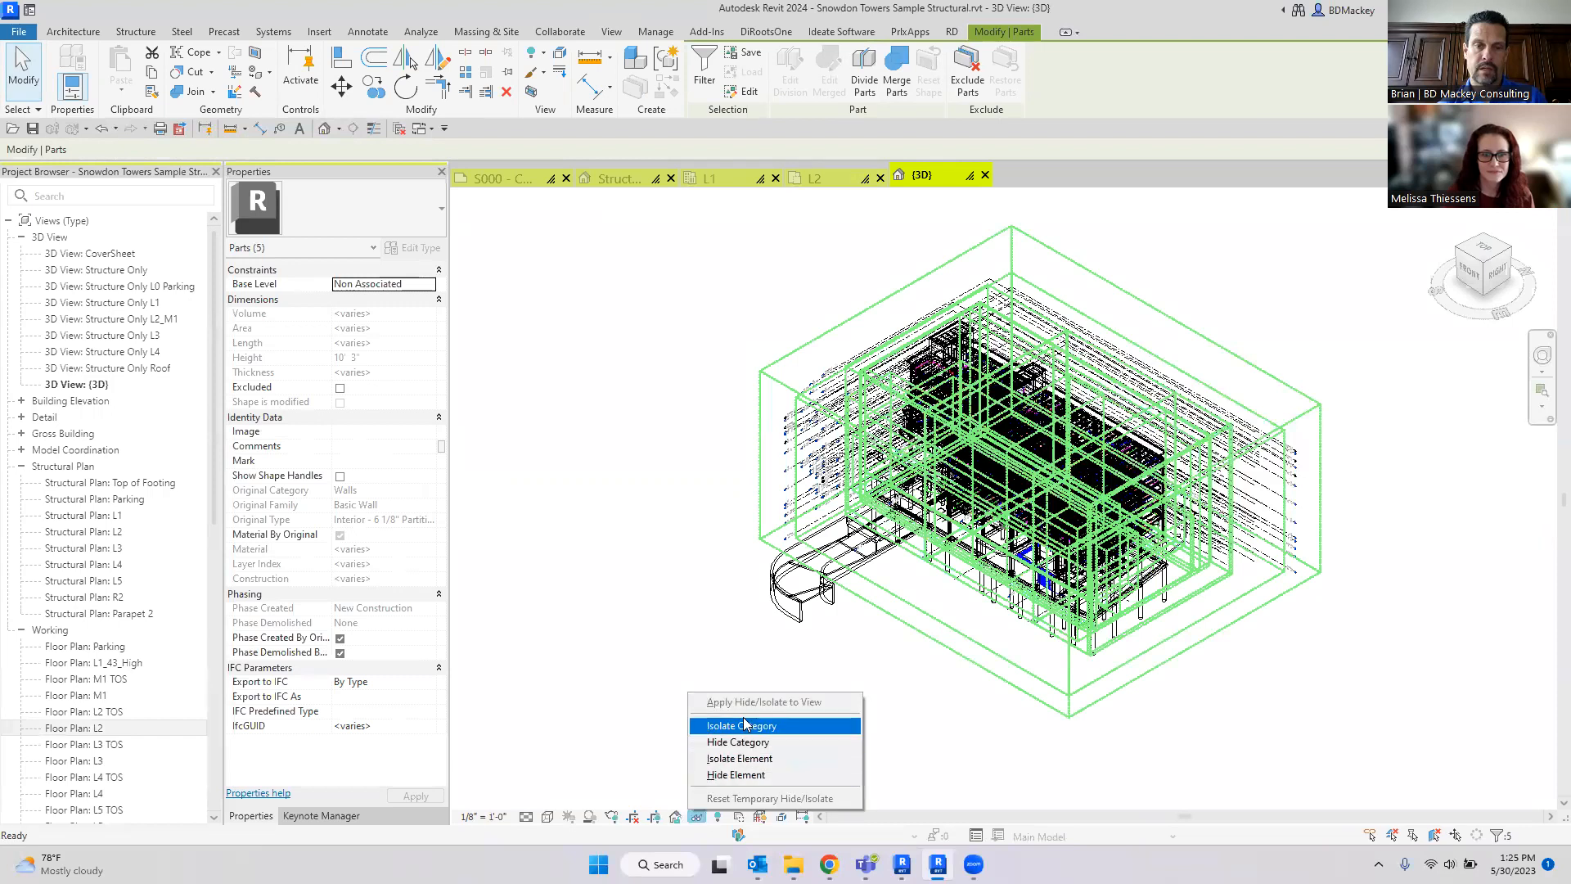
{"action": "left_click", "coordinate": [752, 759]}
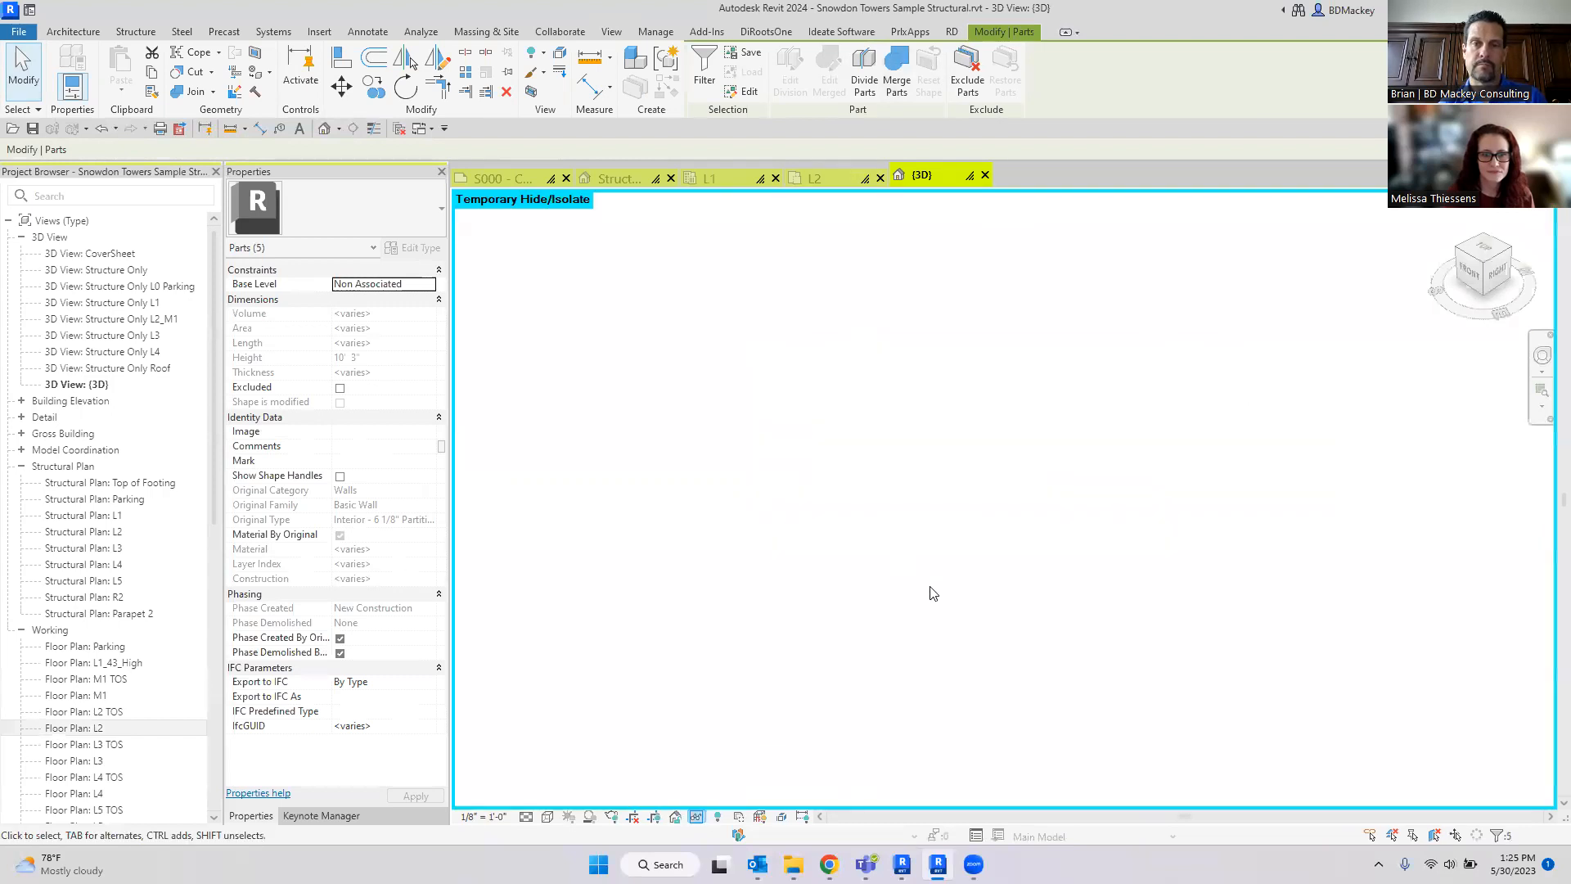
Step: Clear the selection and set the 3D view's Parts Visibility to Show Parts
{"action": "left_click", "coordinate": [680, 438]}
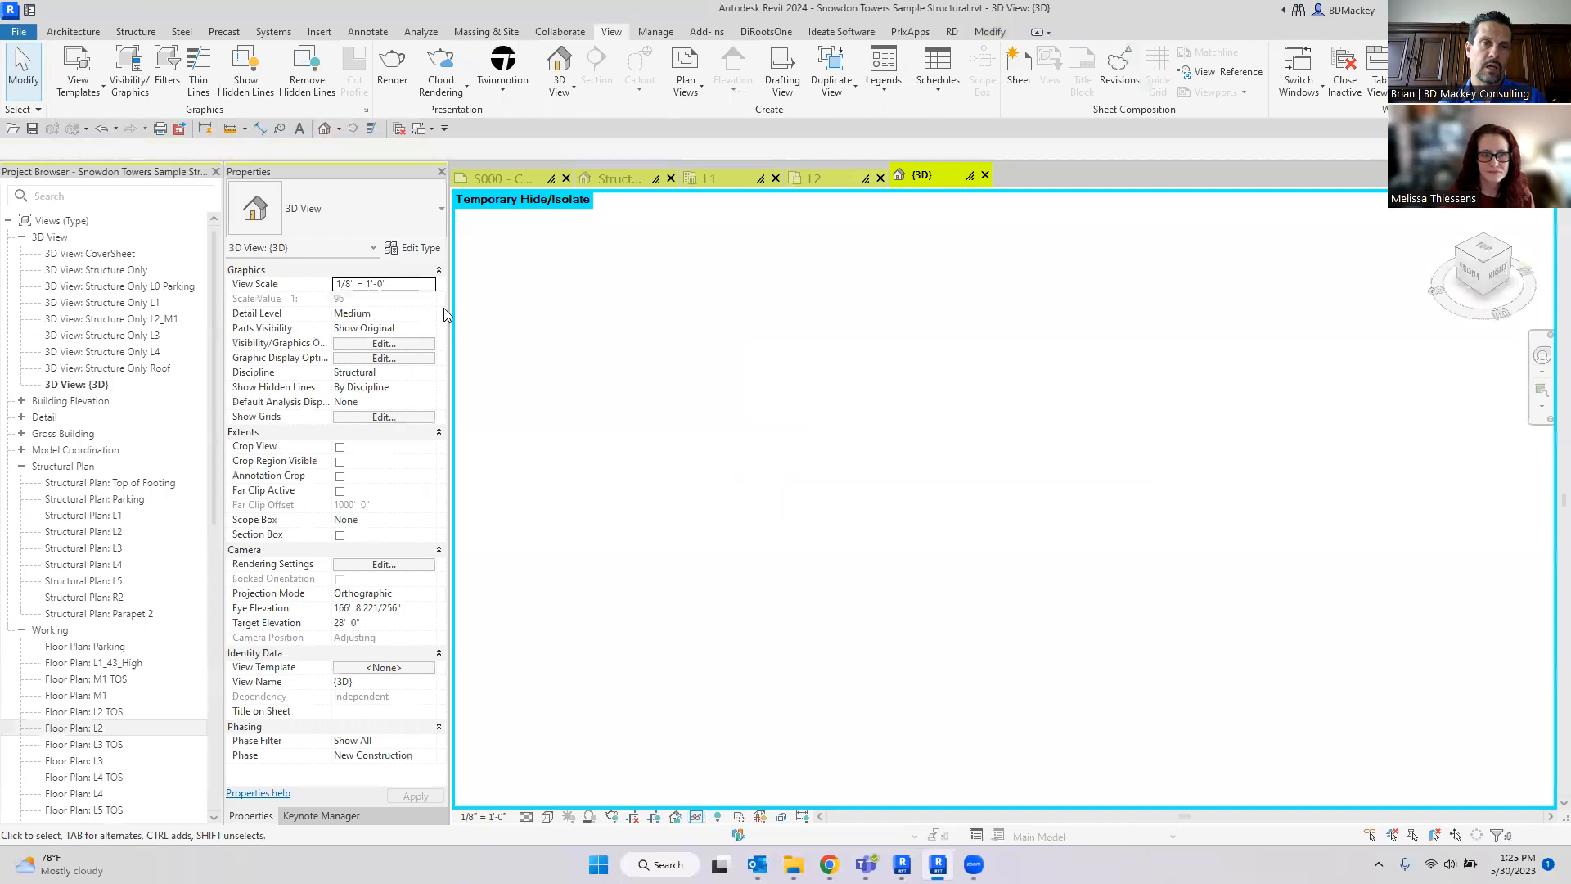
{"action": "left_click", "coordinate": [429, 329]}
{"action": "left_click", "coordinate": [373, 342]}
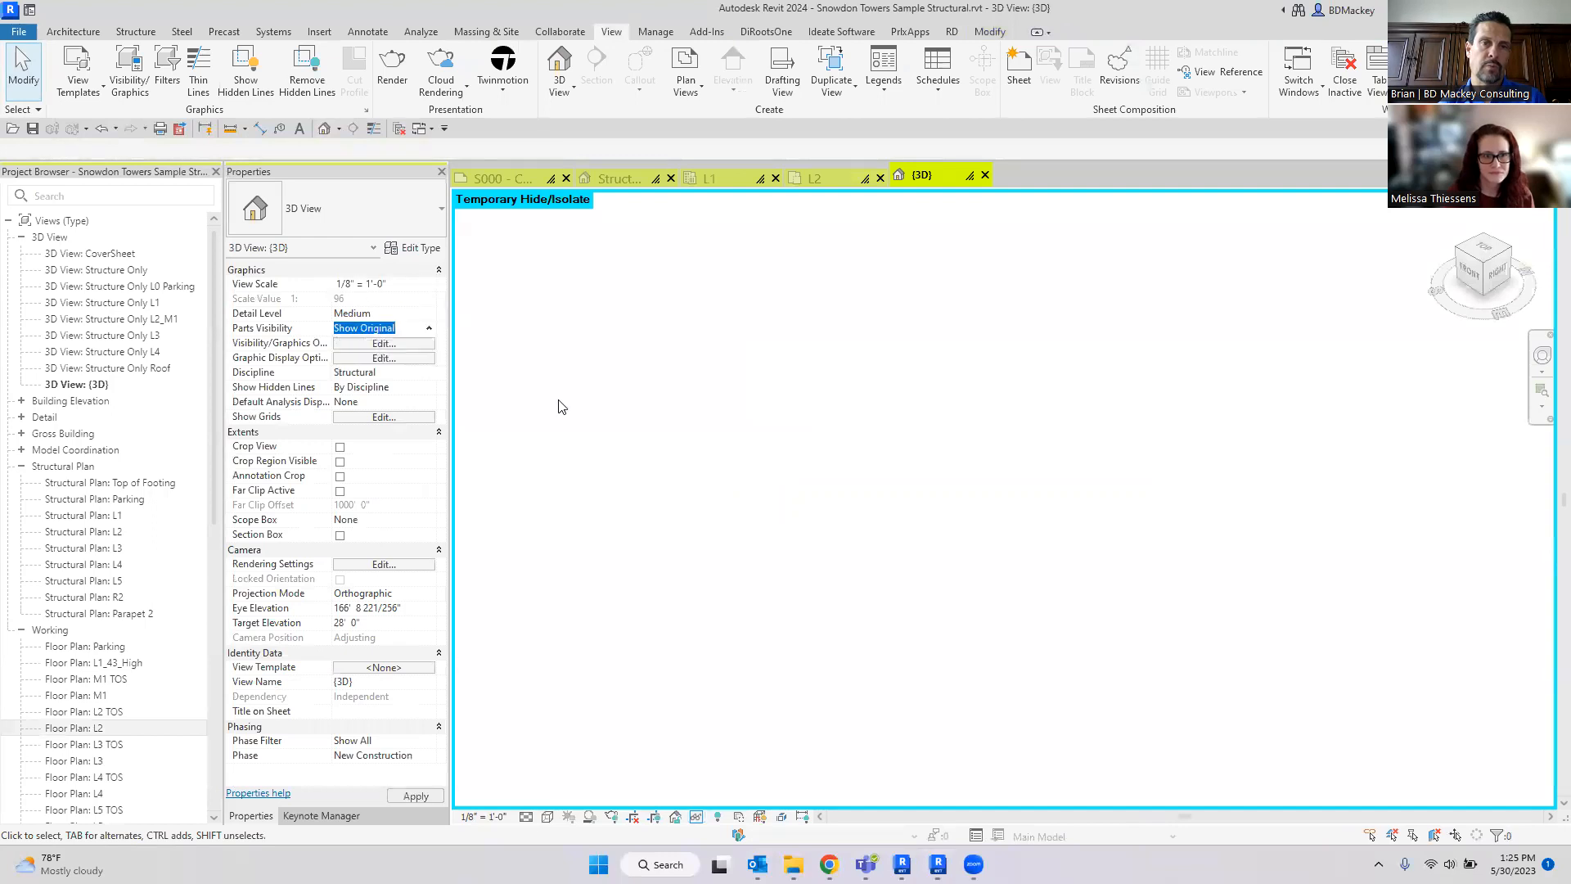
{"action": "scroll", "coordinate": [964, 563], "scroll_direction": "up", "scroll_amount": 10}
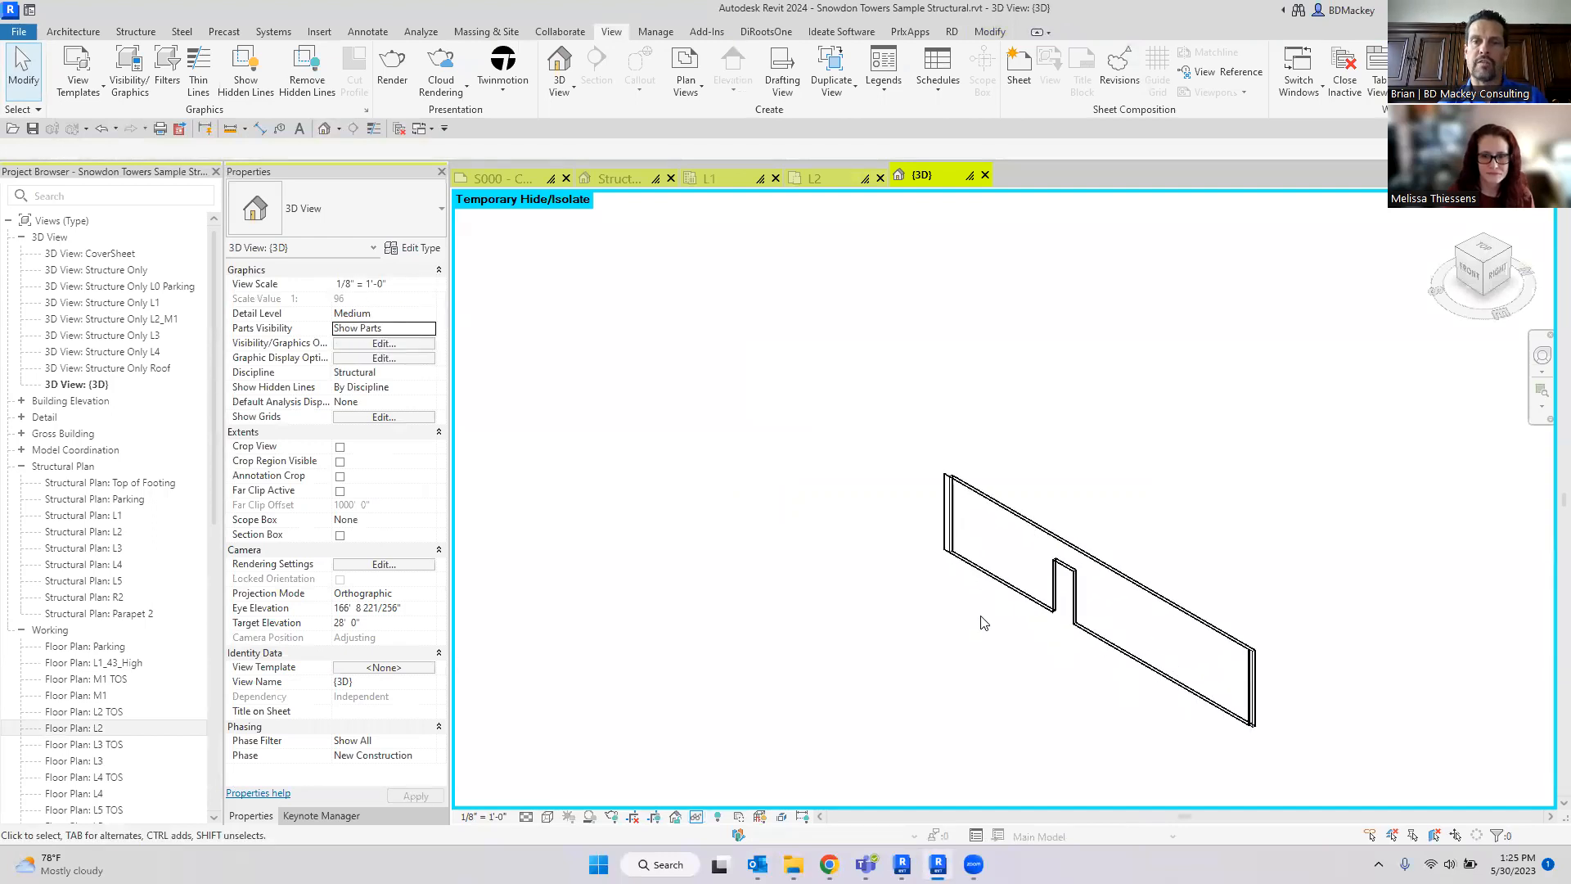
Step: Select the core part in the 3D view and start Divide Parts on it
{"action": "scroll", "coordinate": [959, 557], "scroll_direction": "up", "scroll_amount": 8}
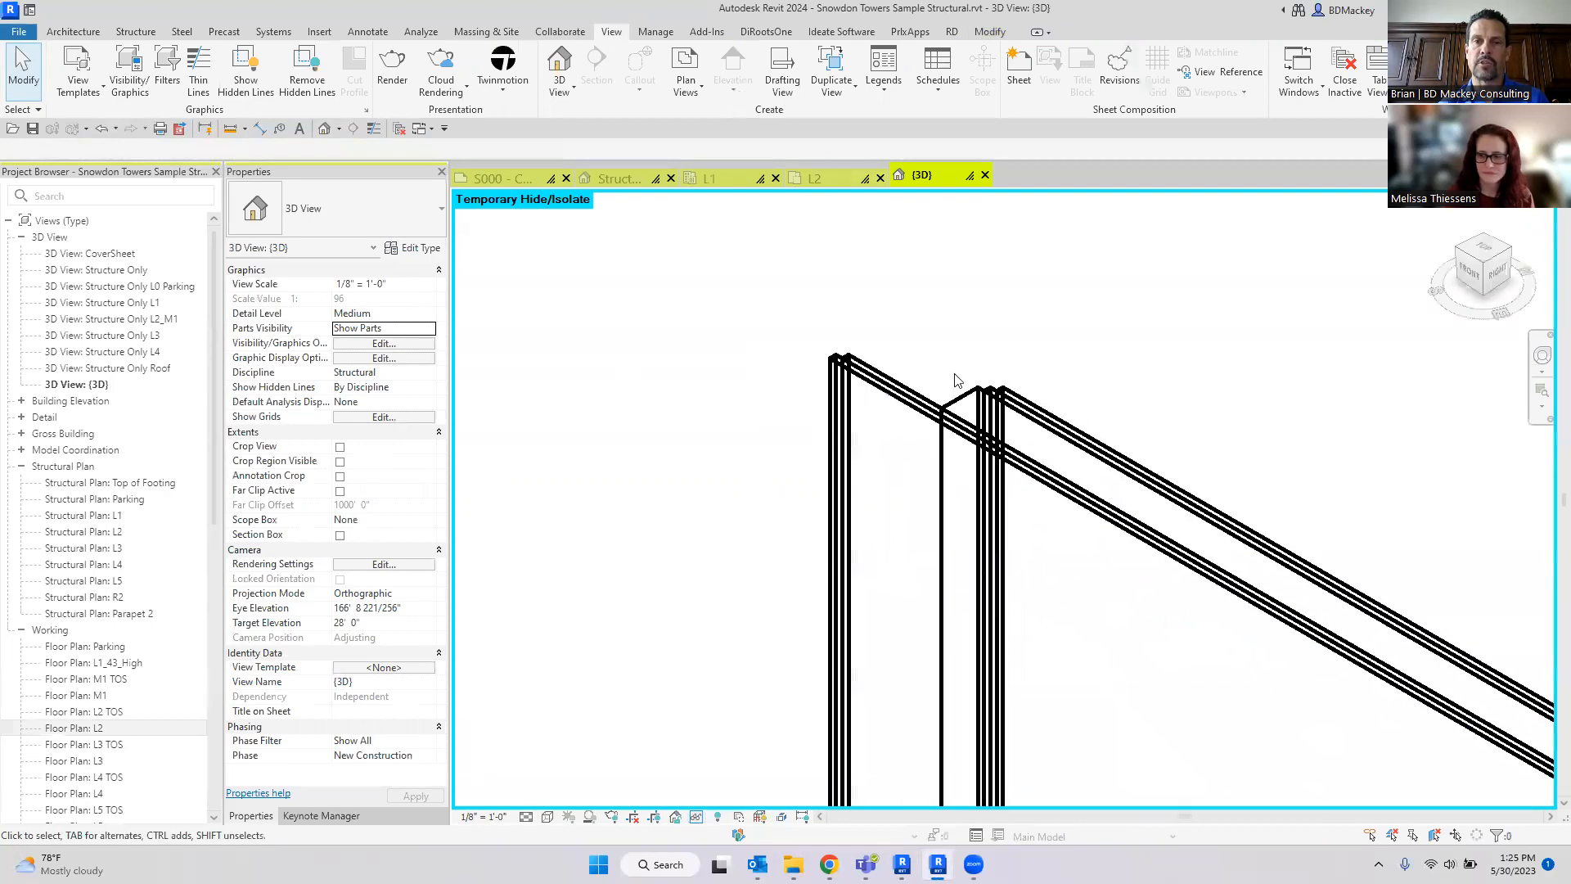
{"action": "left_click", "coordinate": [959, 396]}
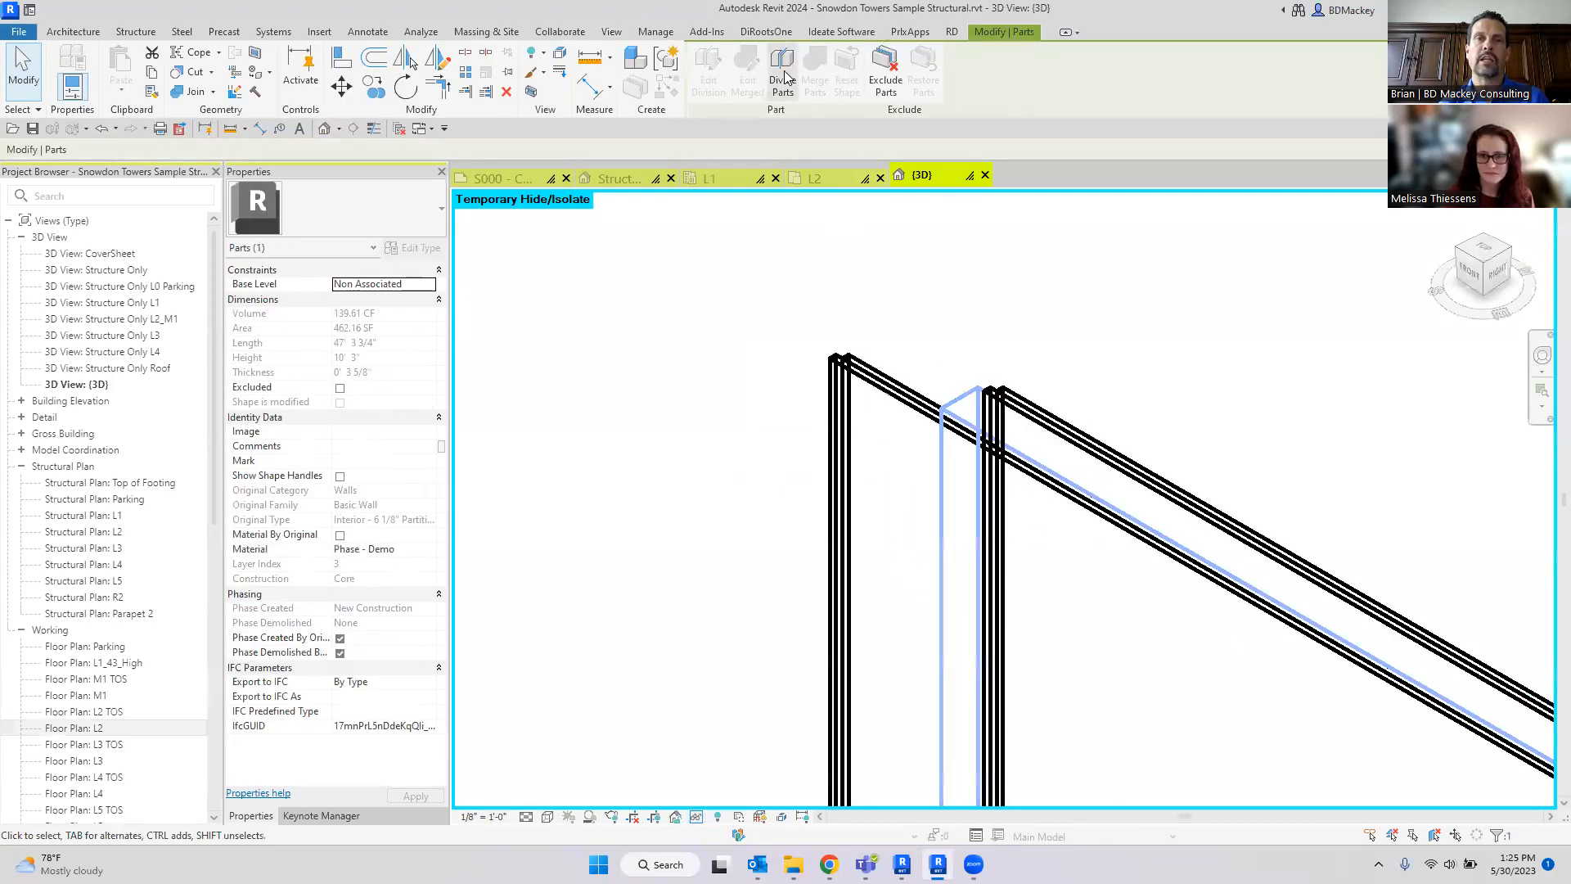
{"action": "left_click", "coordinate": [782, 69]}
{"action": "scroll", "coordinate": [1025, 479], "scroll_direction": "down", "scroll_amount": 6}
{"action": "middle_click_drag", "start_coordinate": [1161, 586], "coordinate": [926, 429]}
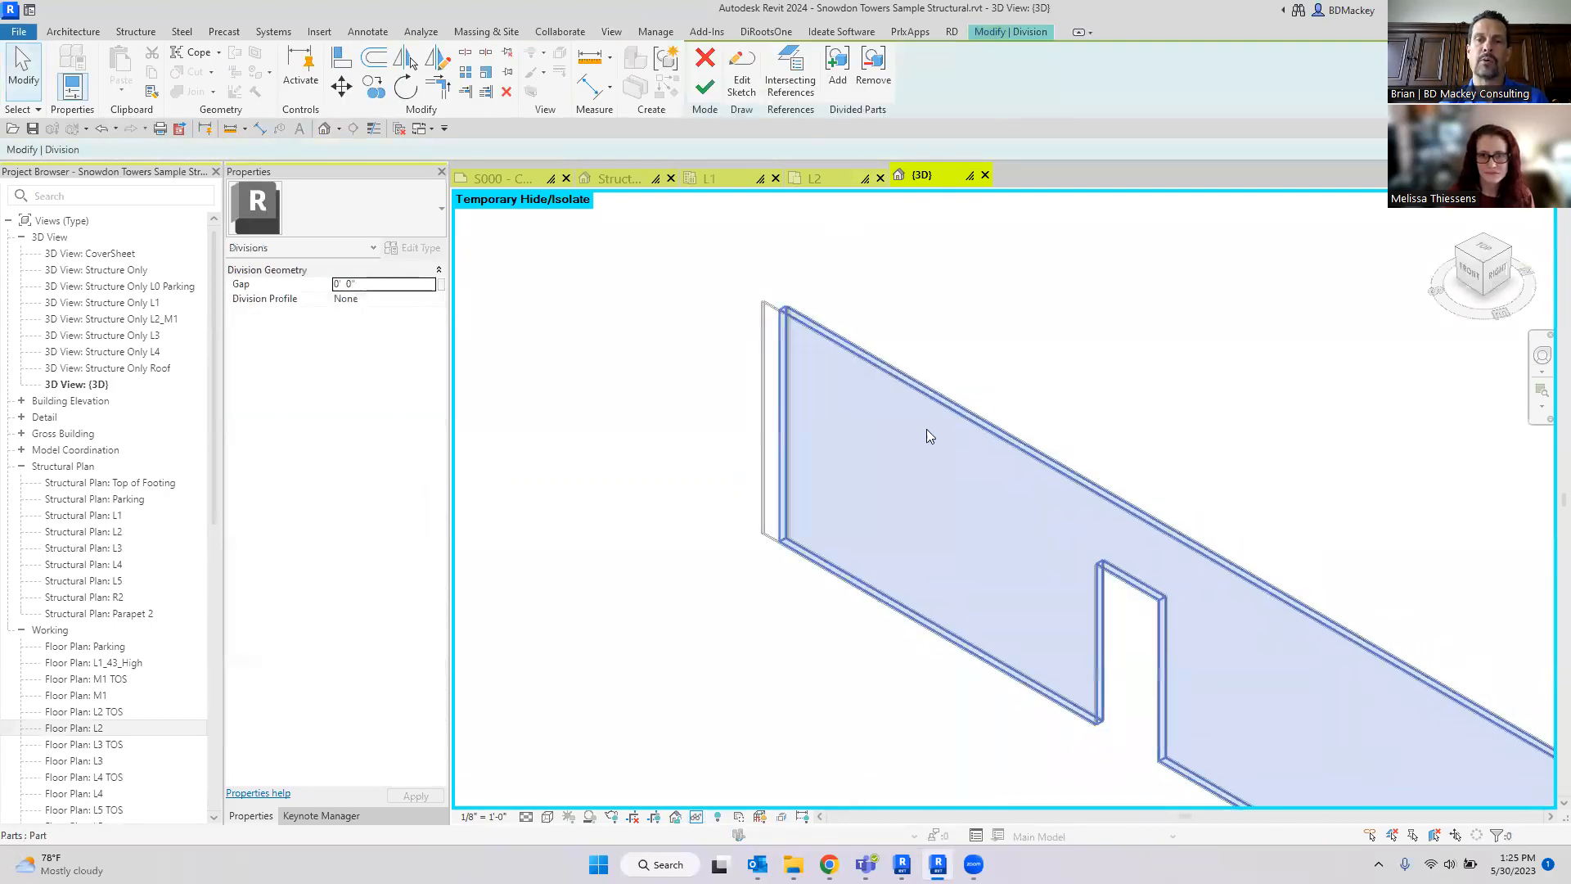
Step: Try to divide the core part with chained sketch lines beside the door opening, cancelling the warning
{"action": "left_click", "coordinate": [741, 80]}
{"action": "left_click", "coordinate": [898, 645]}
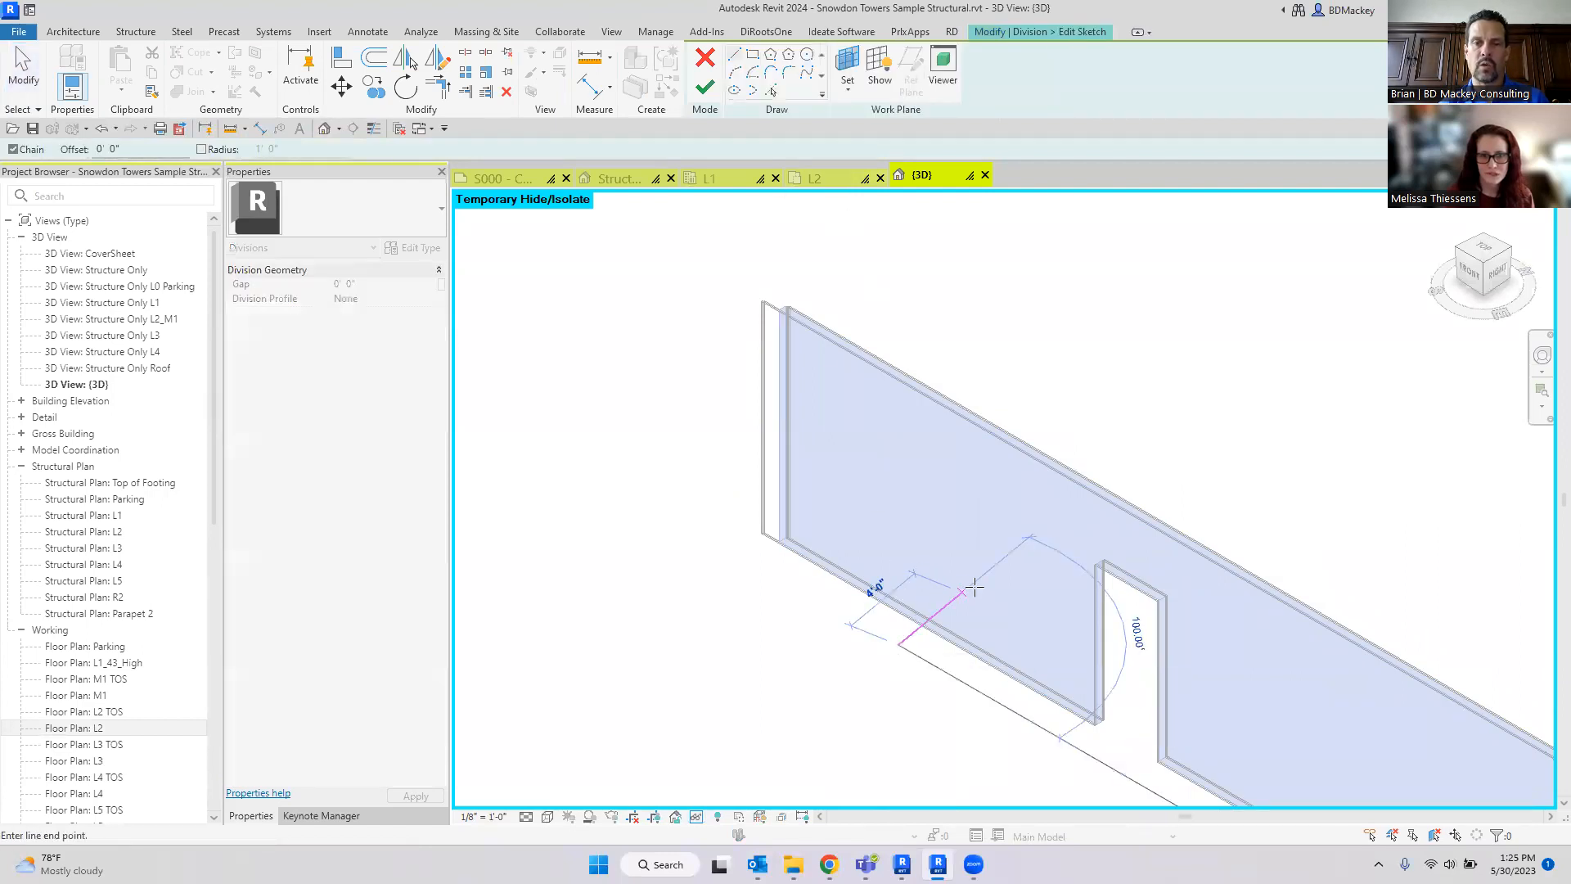
{"action": "left_click", "coordinate": [996, 587]}
{"action": "left_click", "coordinate": [714, 94]}
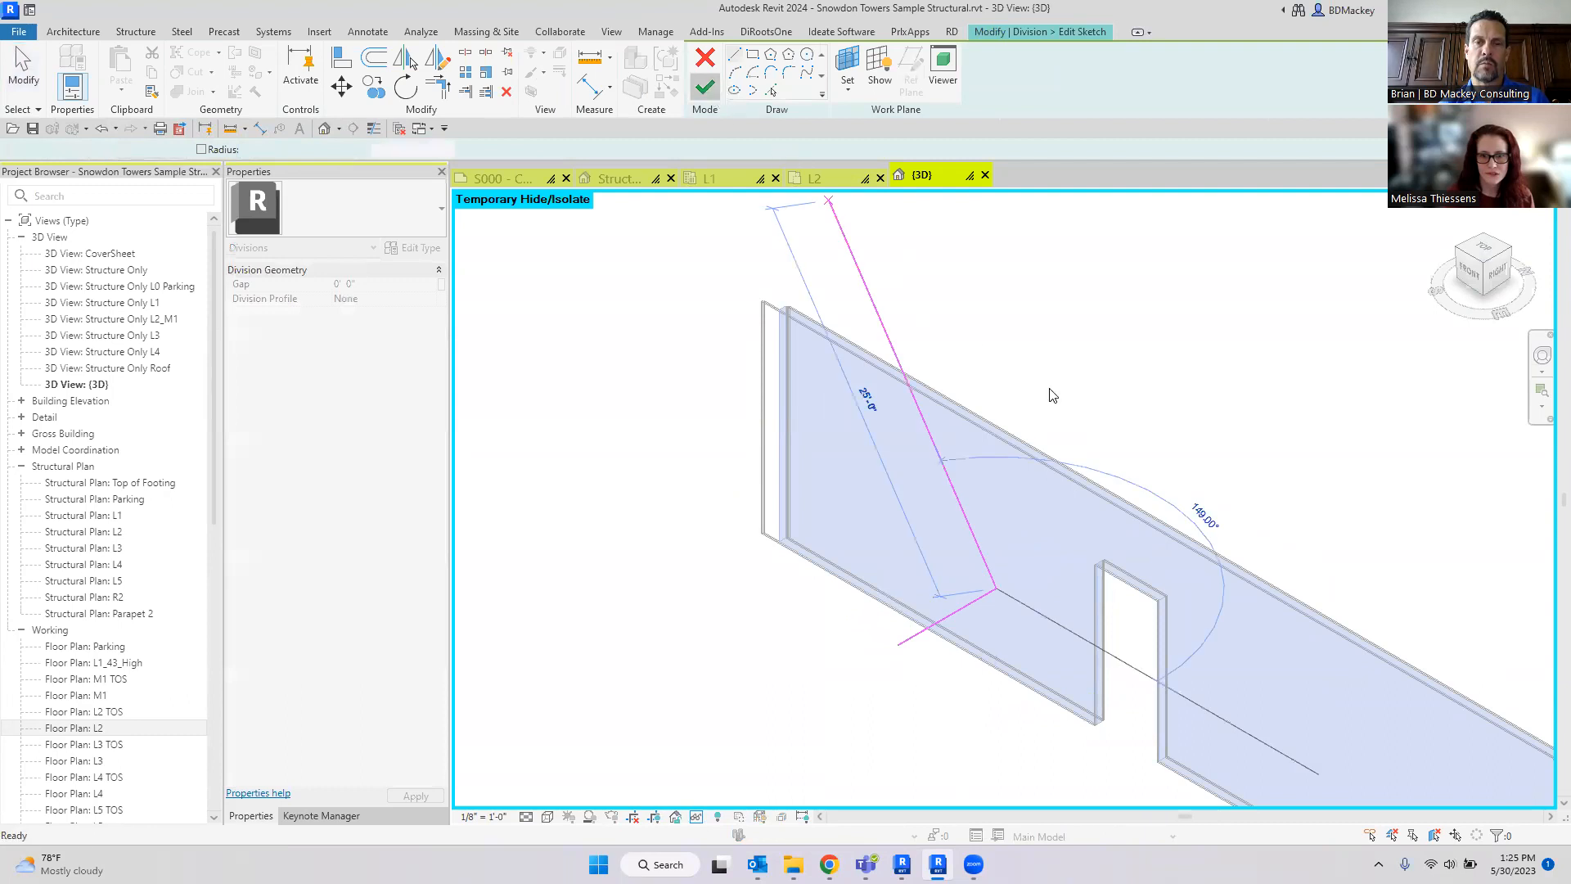
{"action": "left_click", "coordinate": [712, 91]}
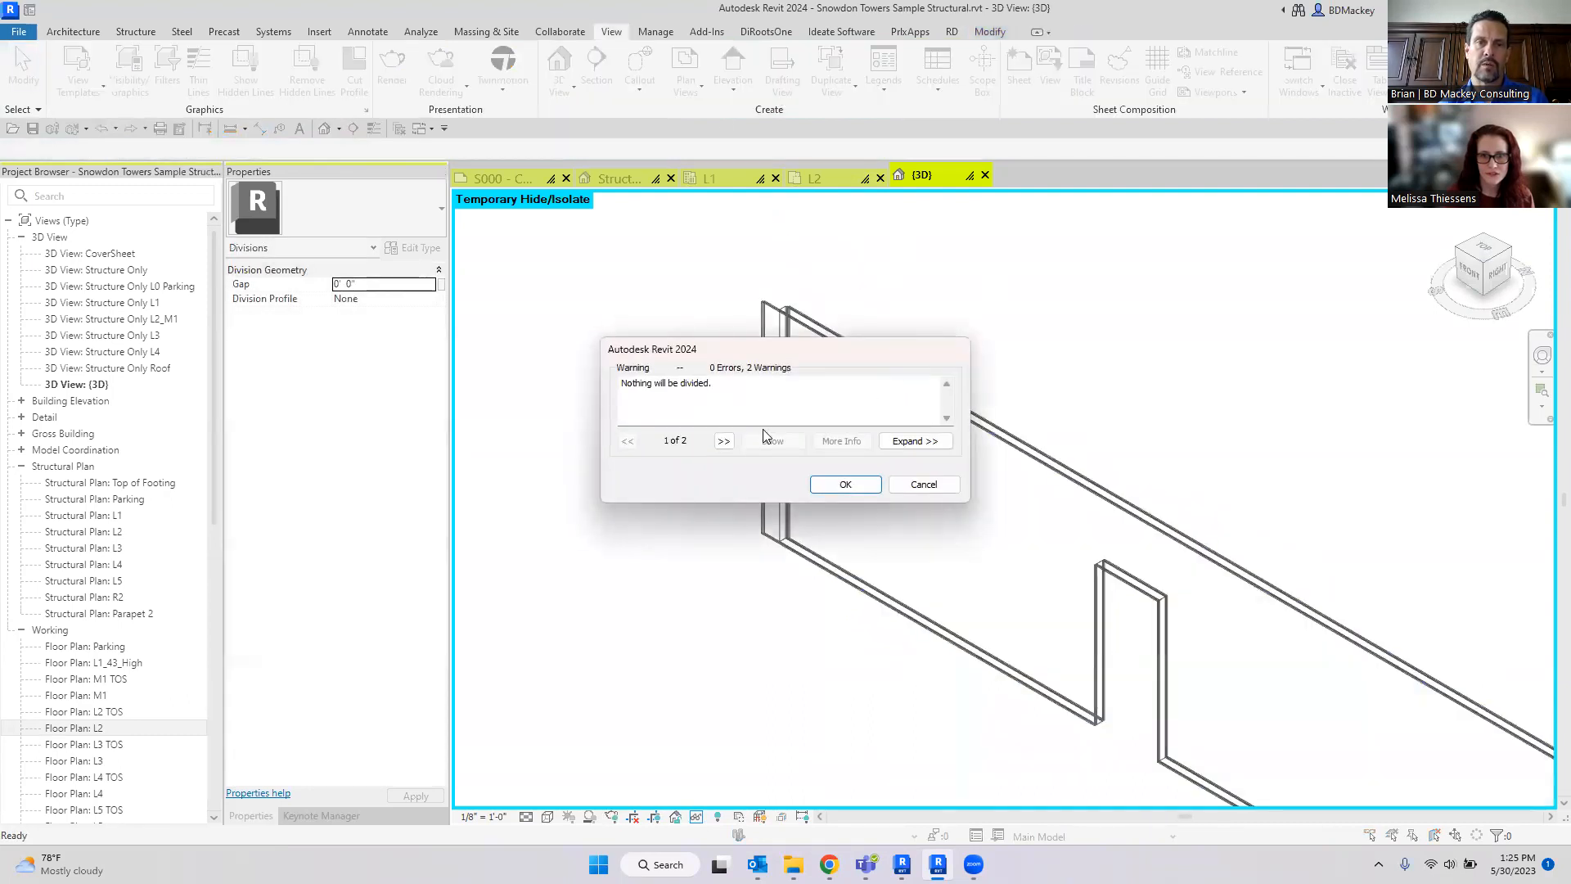
{"action": "left_click", "coordinate": [924, 483]}
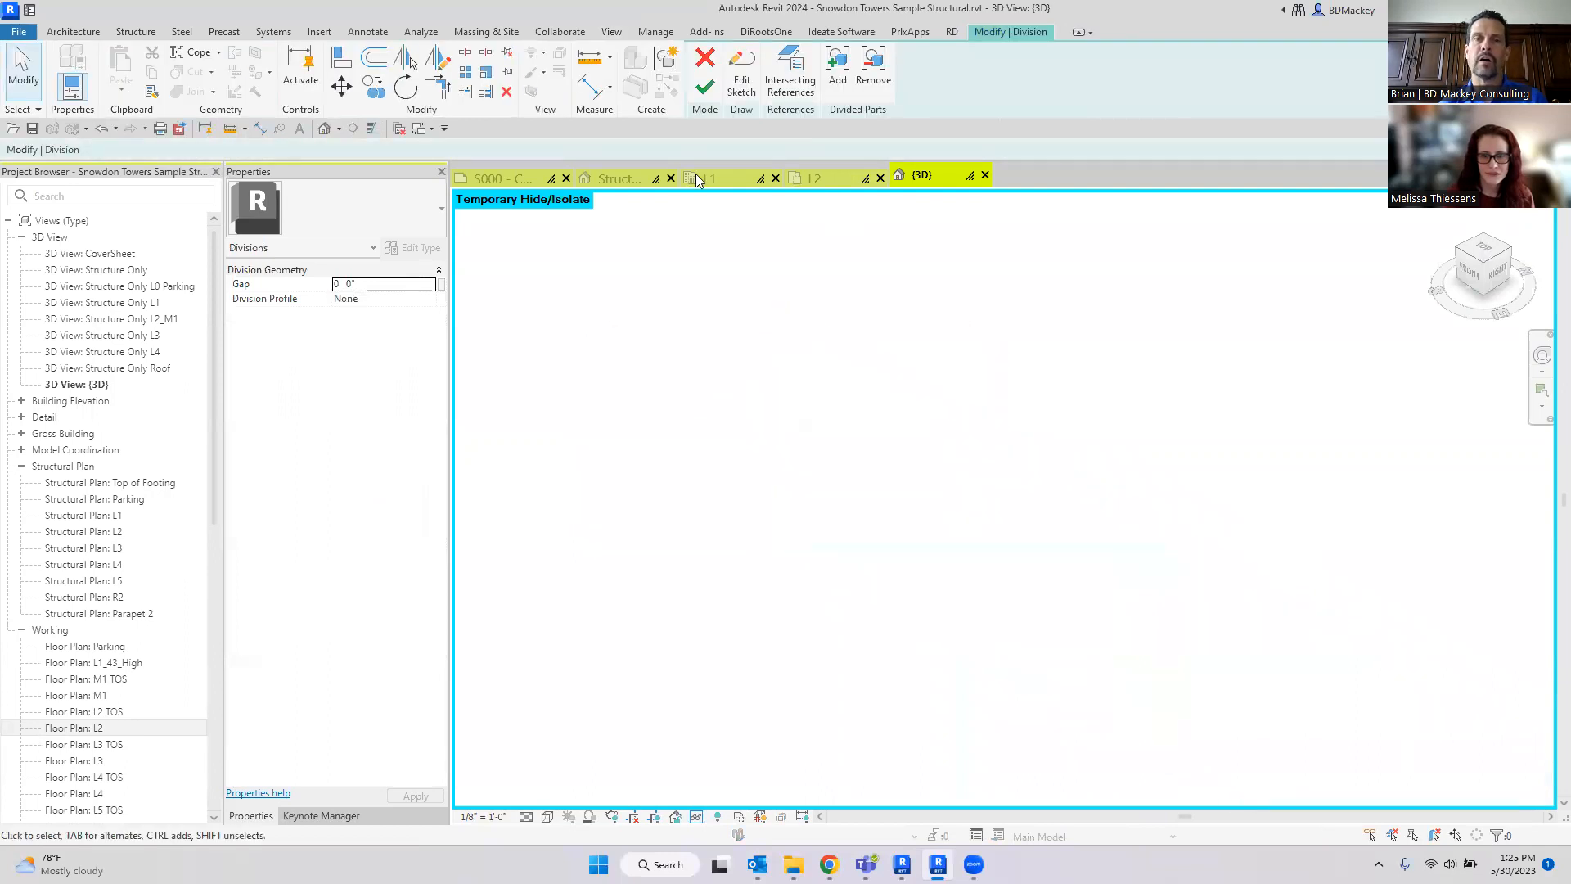
Step: Close the core part's division editing and bring the whole isolated wall into view in 3D
{"action": "left_click", "coordinate": [704, 87]}
{"action": "scroll", "coordinate": [960, 415], "scroll_direction": "down", "scroll_amount": 3}
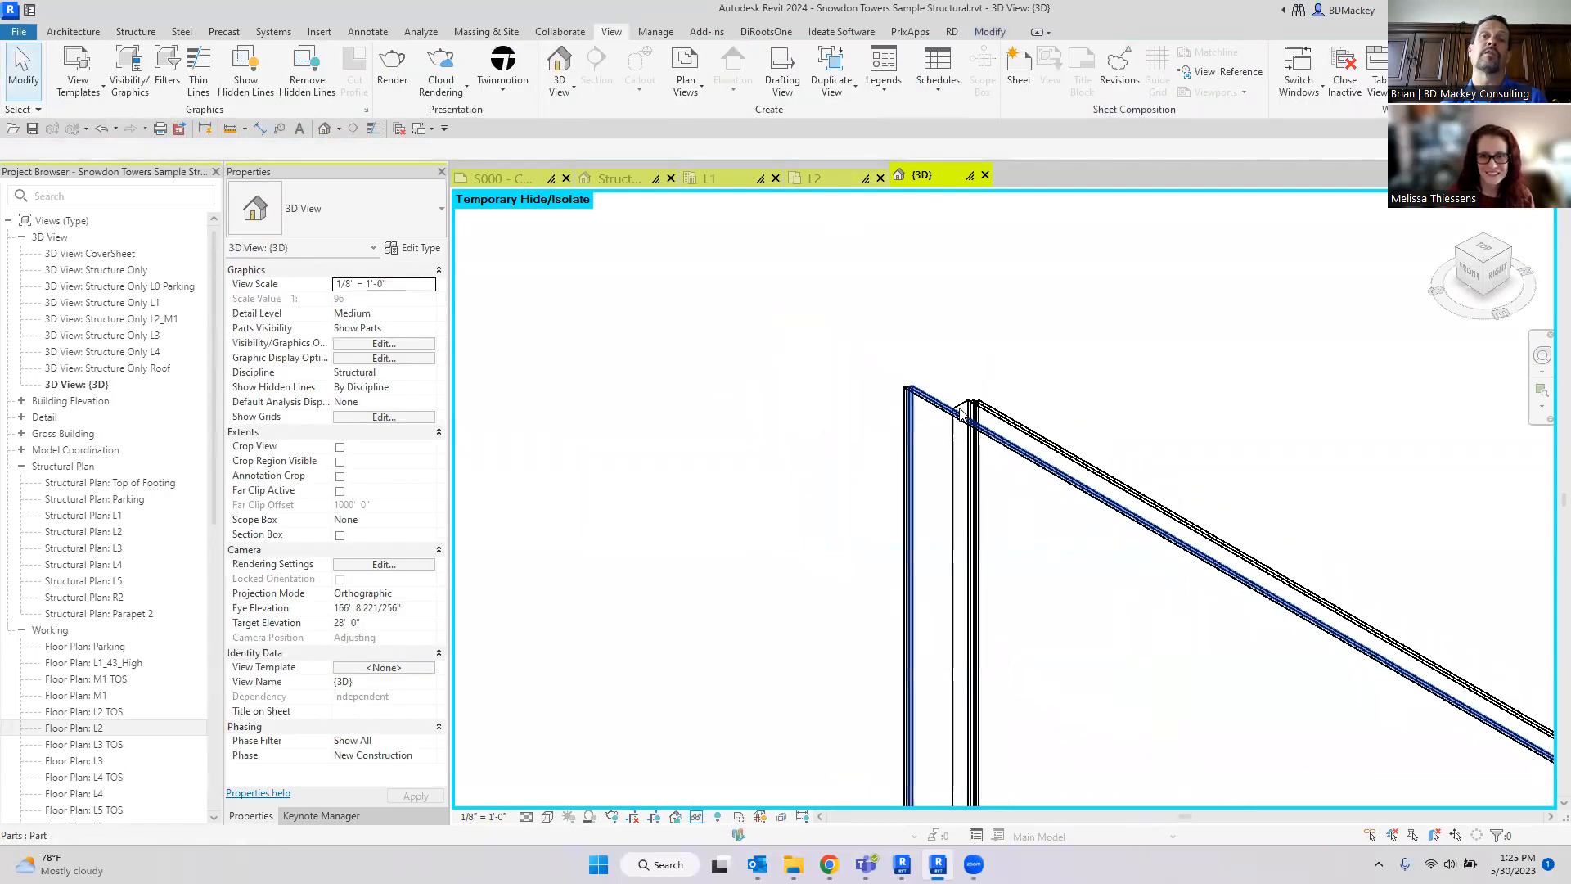
{"action": "scroll", "coordinate": [960, 408], "scroll_direction": "down", "scroll_amount": 6}
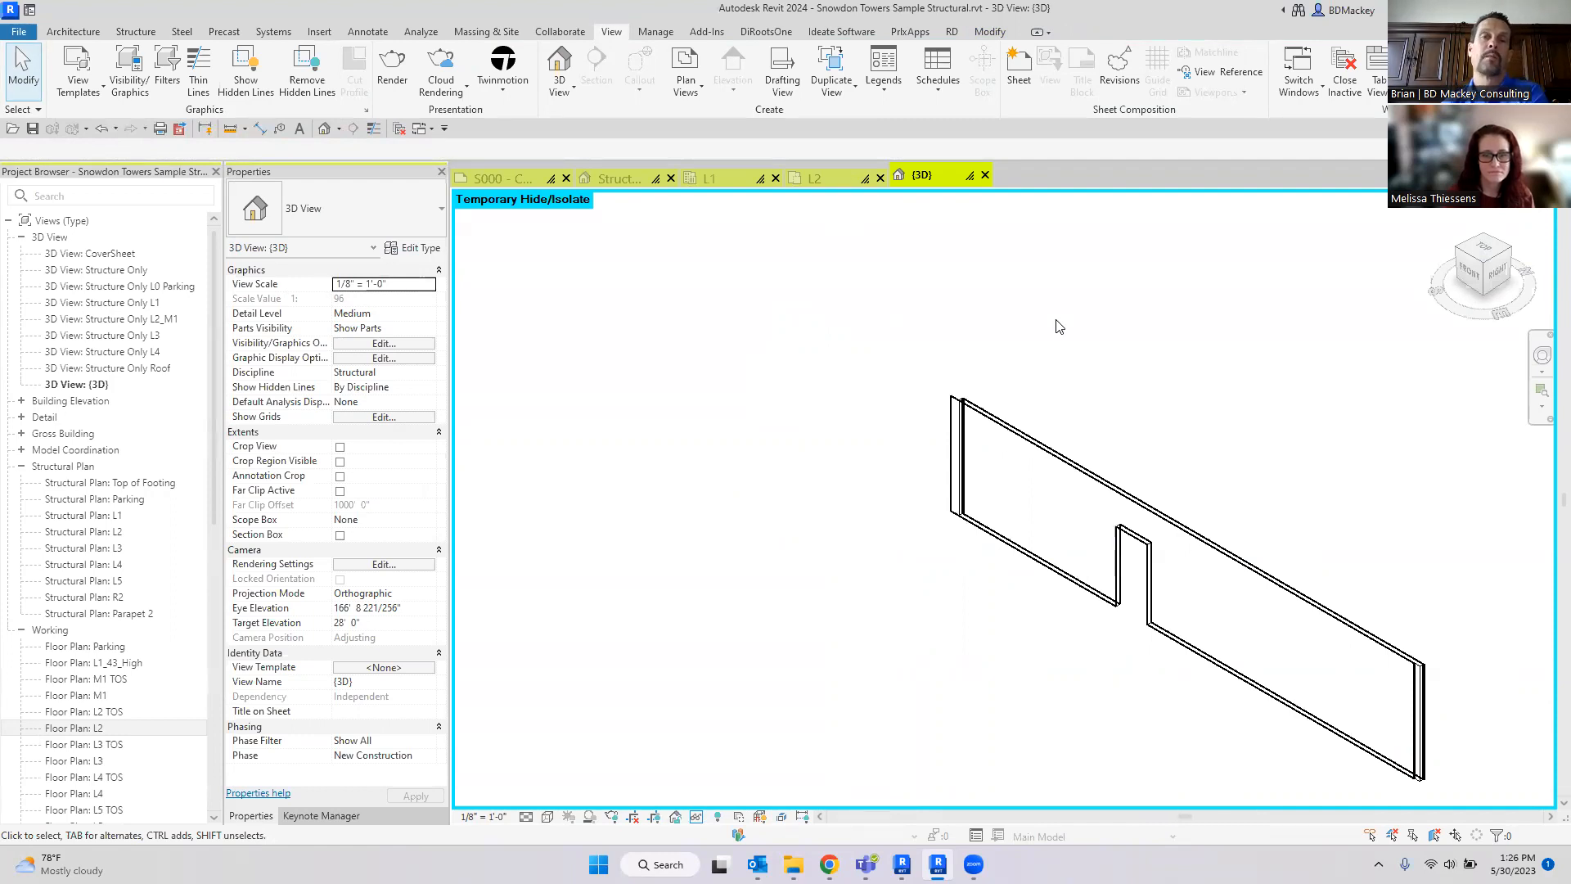
{"action": "middle_click_drag", "start_coordinate": [1178, 429], "coordinate": [1054, 369]}
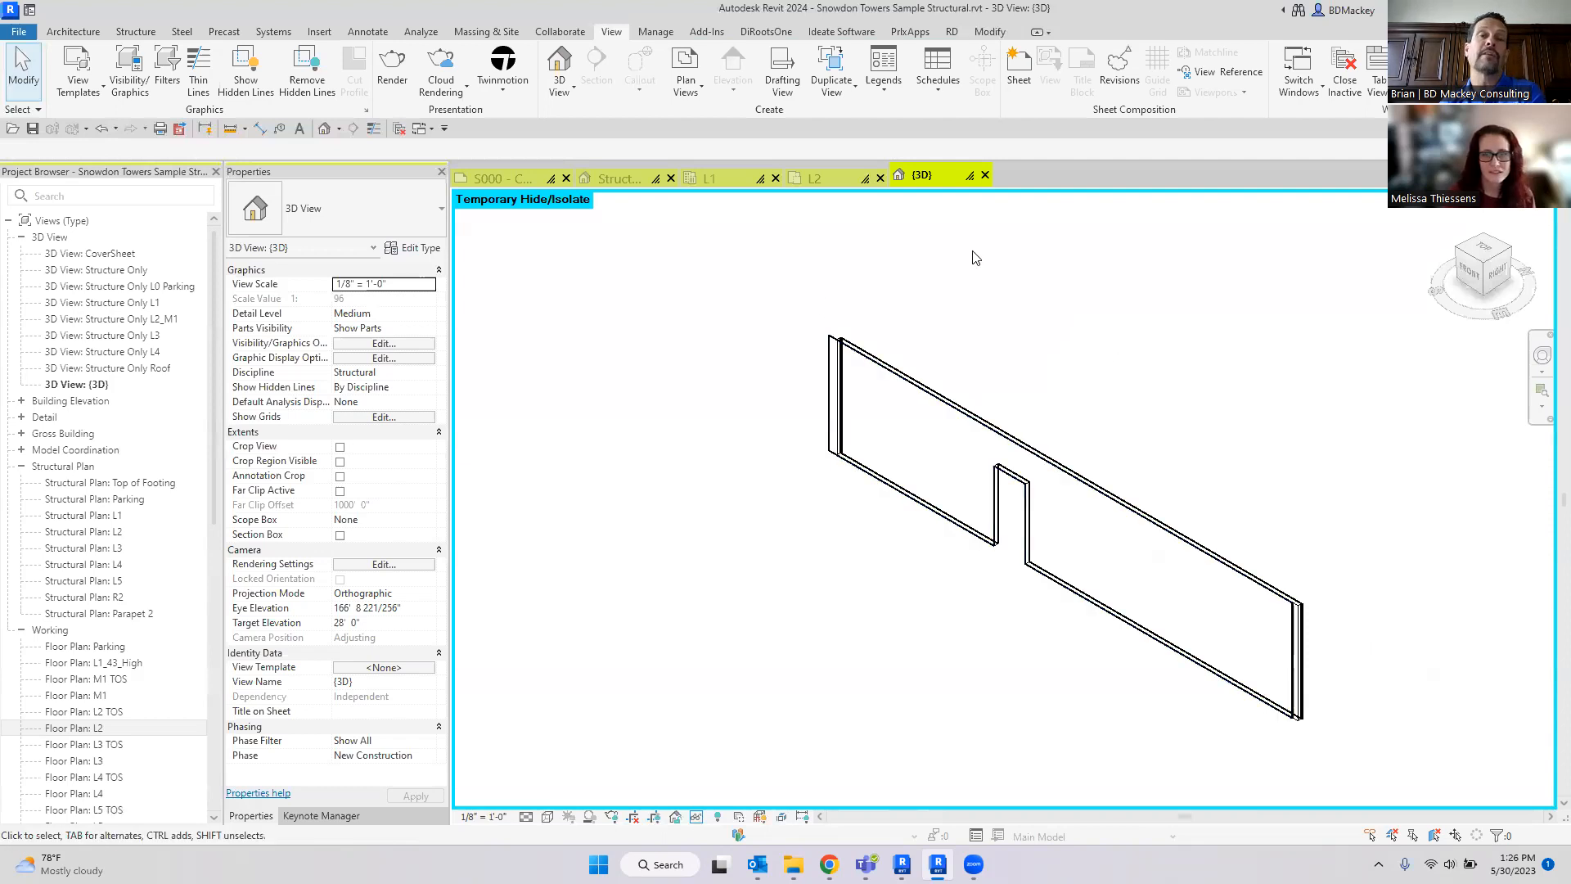
Step: Examine the isolated wall's layered parts in the L2 floor plan, at the wall end and the door opening
{"action": "left_click", "coordinate": [815, 177]}
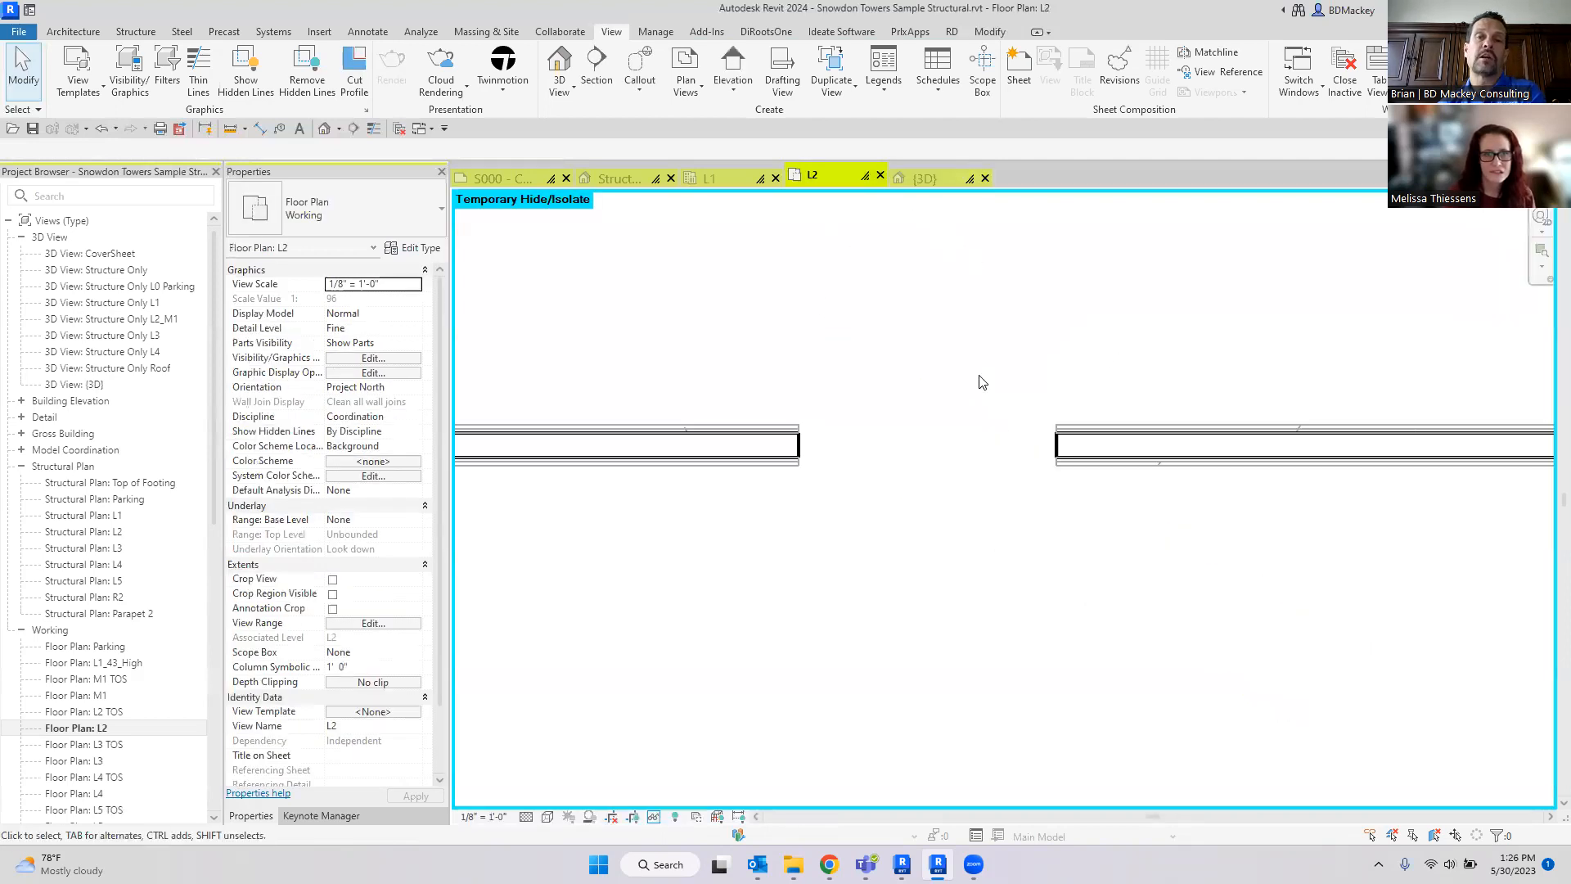
{"action": "scroll", "coordinate": [981, 382], "scroll_direction": "down", "scroll_amount": 2}
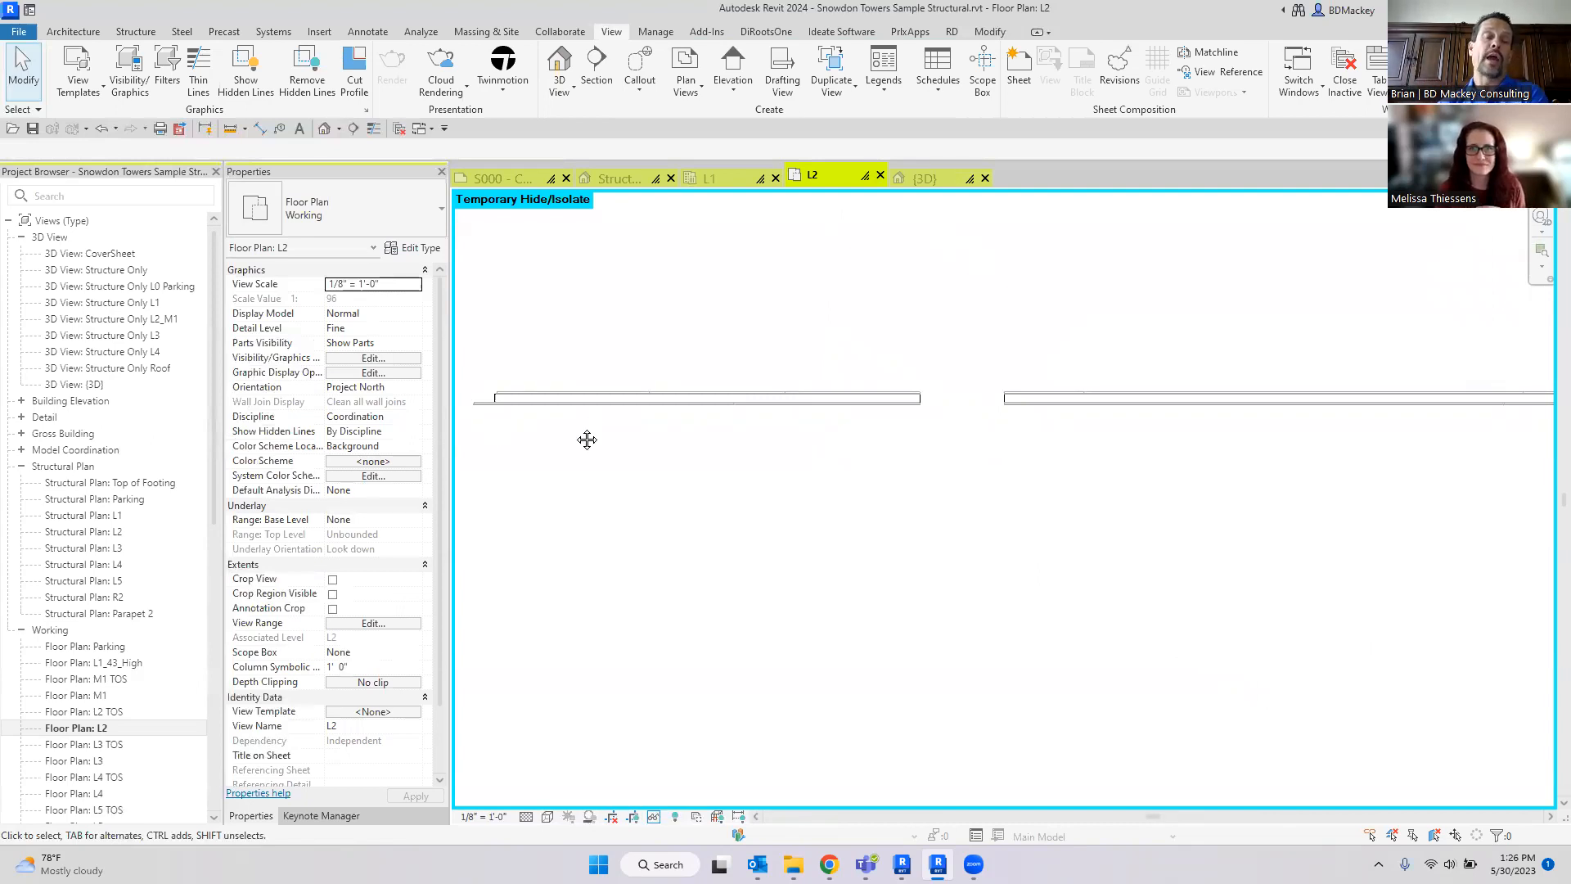
{"action": "scroll", "coordinate": [622, 417], "scroll_direction": "up", "scroll_amount": 5}
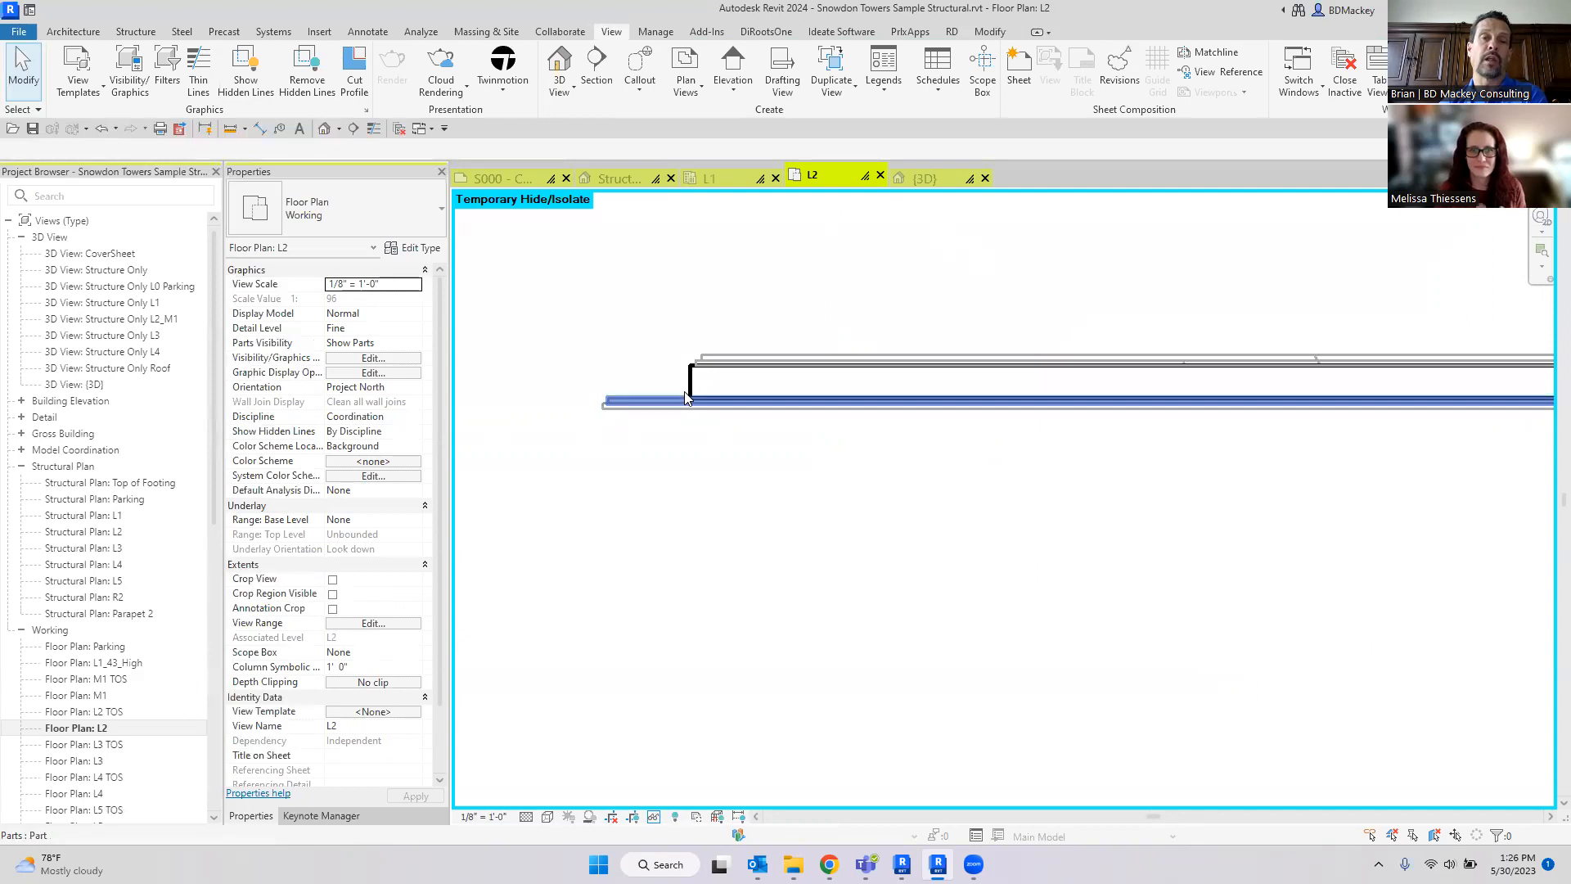
{"action": "scroll", "coordinate": [697, 389], "scroll_direction": "up", "scroll_amount": 3}
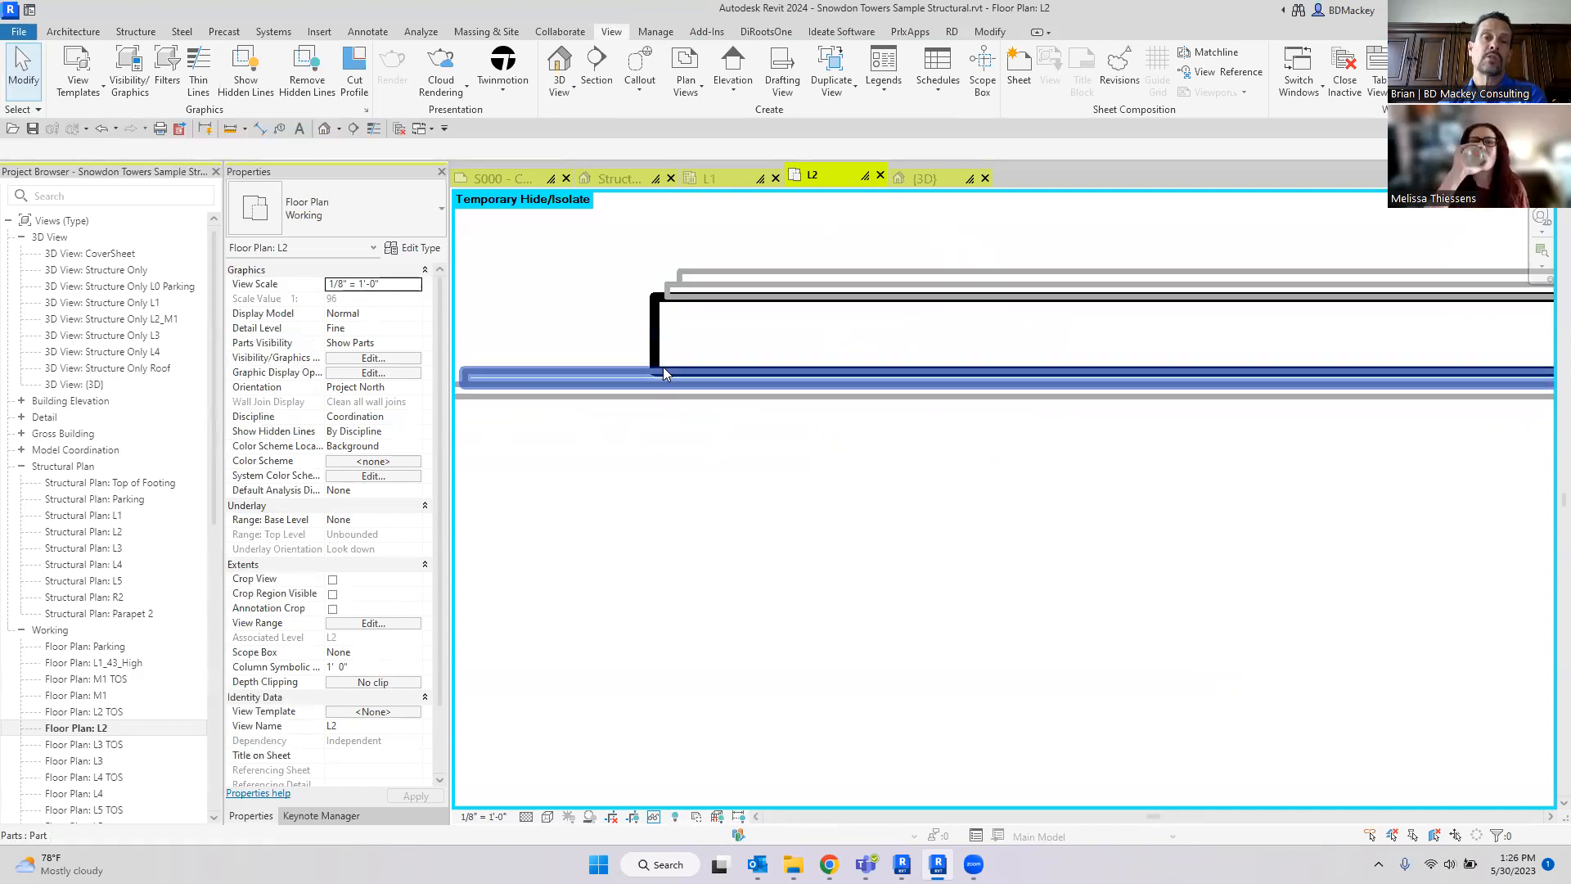
{"action": "scroll", "coordinate": [657, 372], "scroll_direction": "down", "scroll_amount": 3}
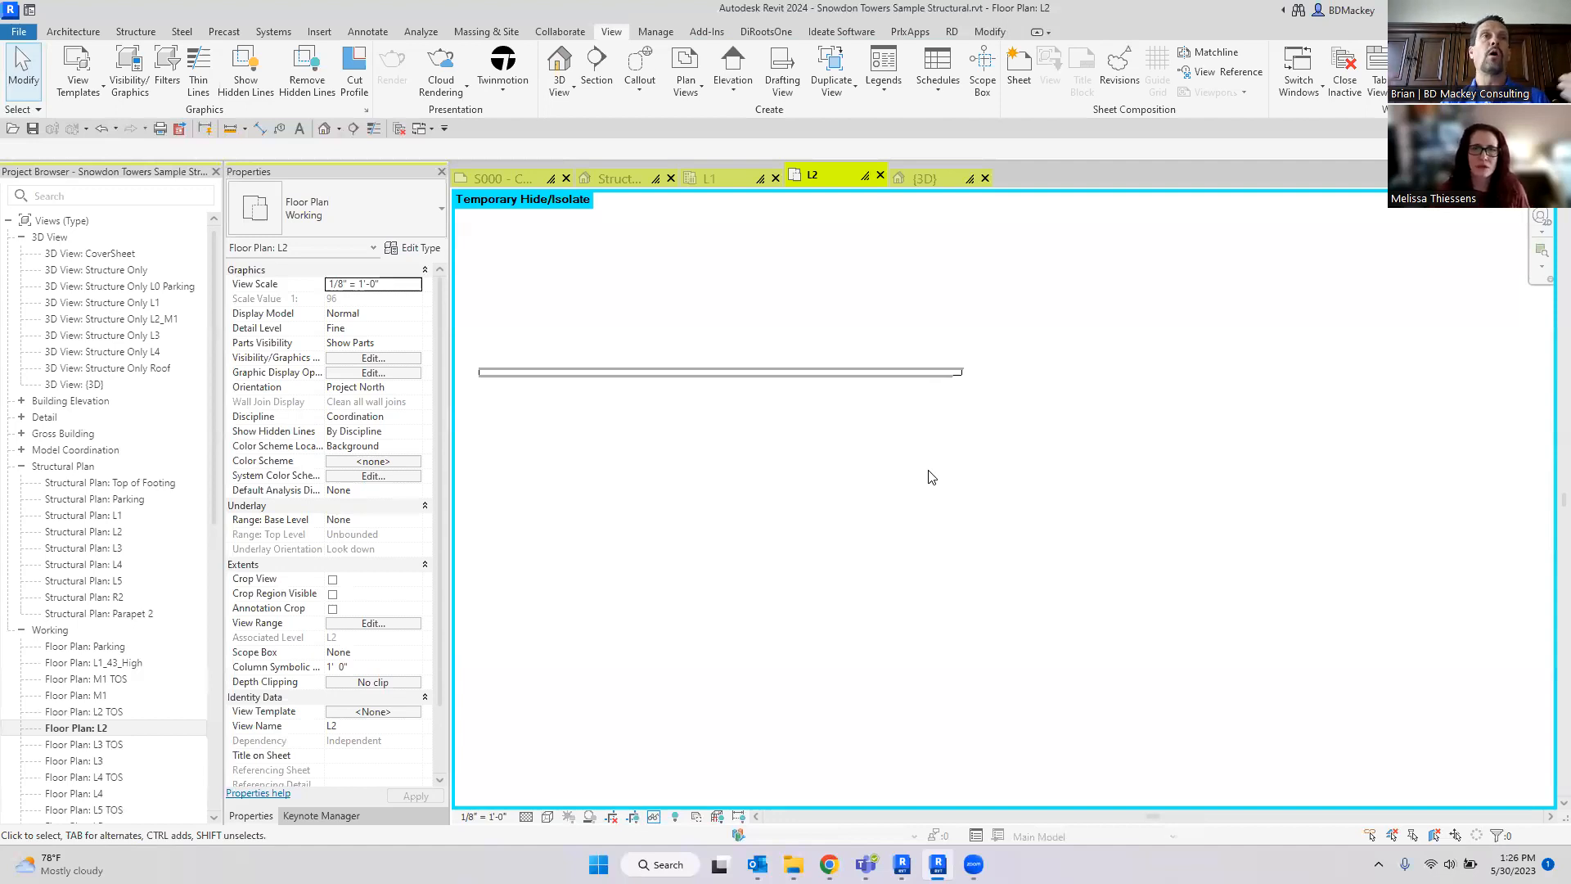
{"action": "scroll", "coordinate": [929, 470], "scroll_direction": "down", "scroll_amount": 1}
{"action": "scroll", "coordinate": [656, 391], "scroll_direction": "up", "scroll_amount": 3}
{"action": "middle_click_drag", "start_coordinate": [746, 413], "coordinate": [1296, 409]}
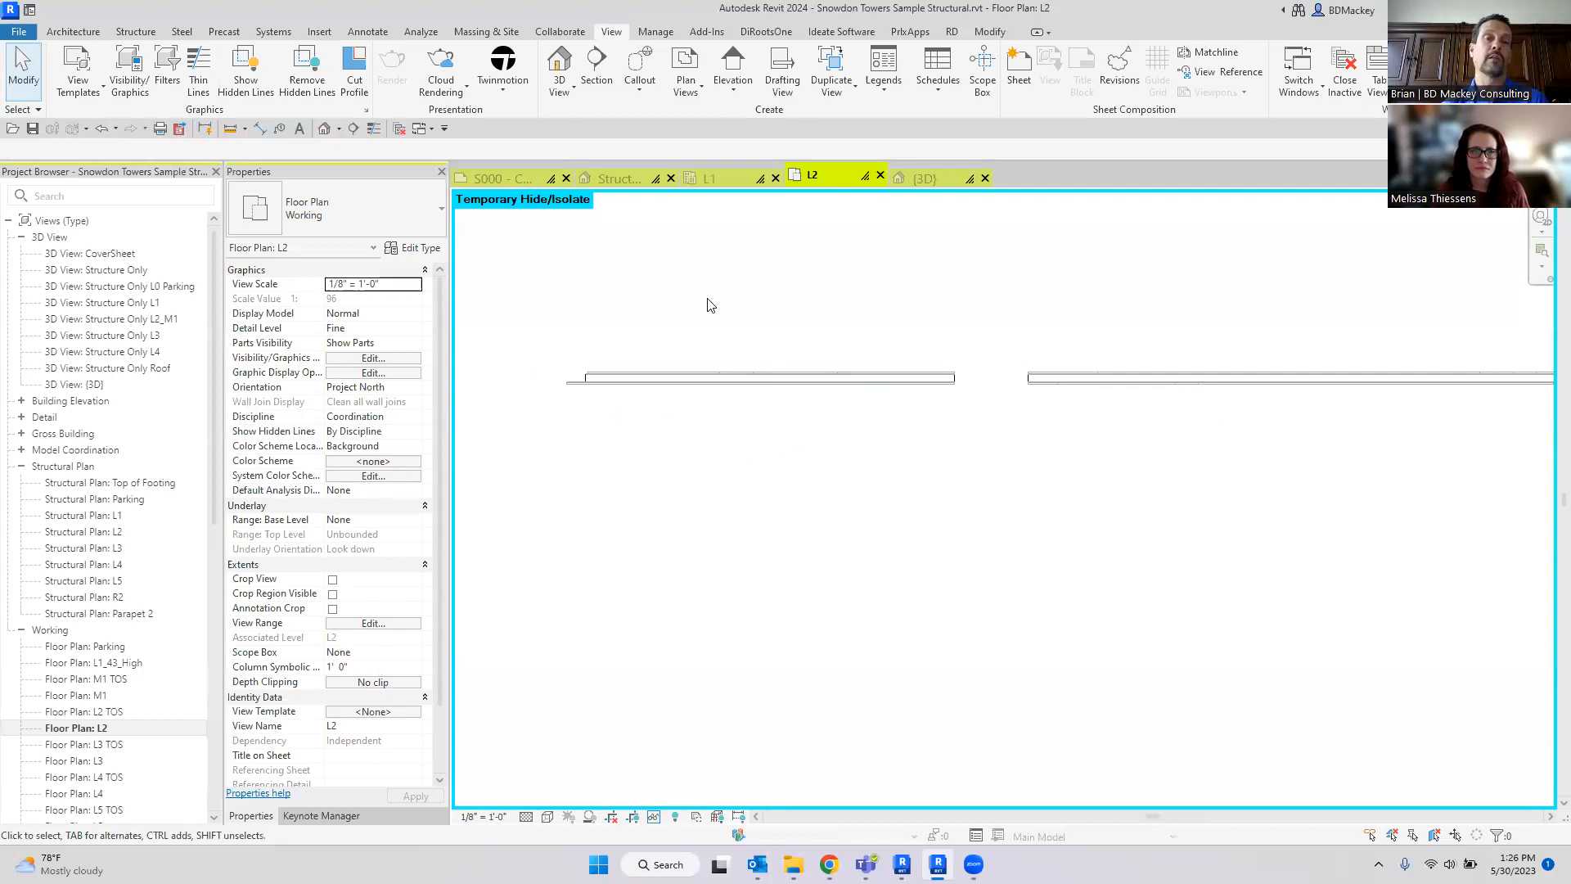
{"action": "scroll", "coordinate": [592, 390], "scroll_direction": "up", "scroll_amount": 2}
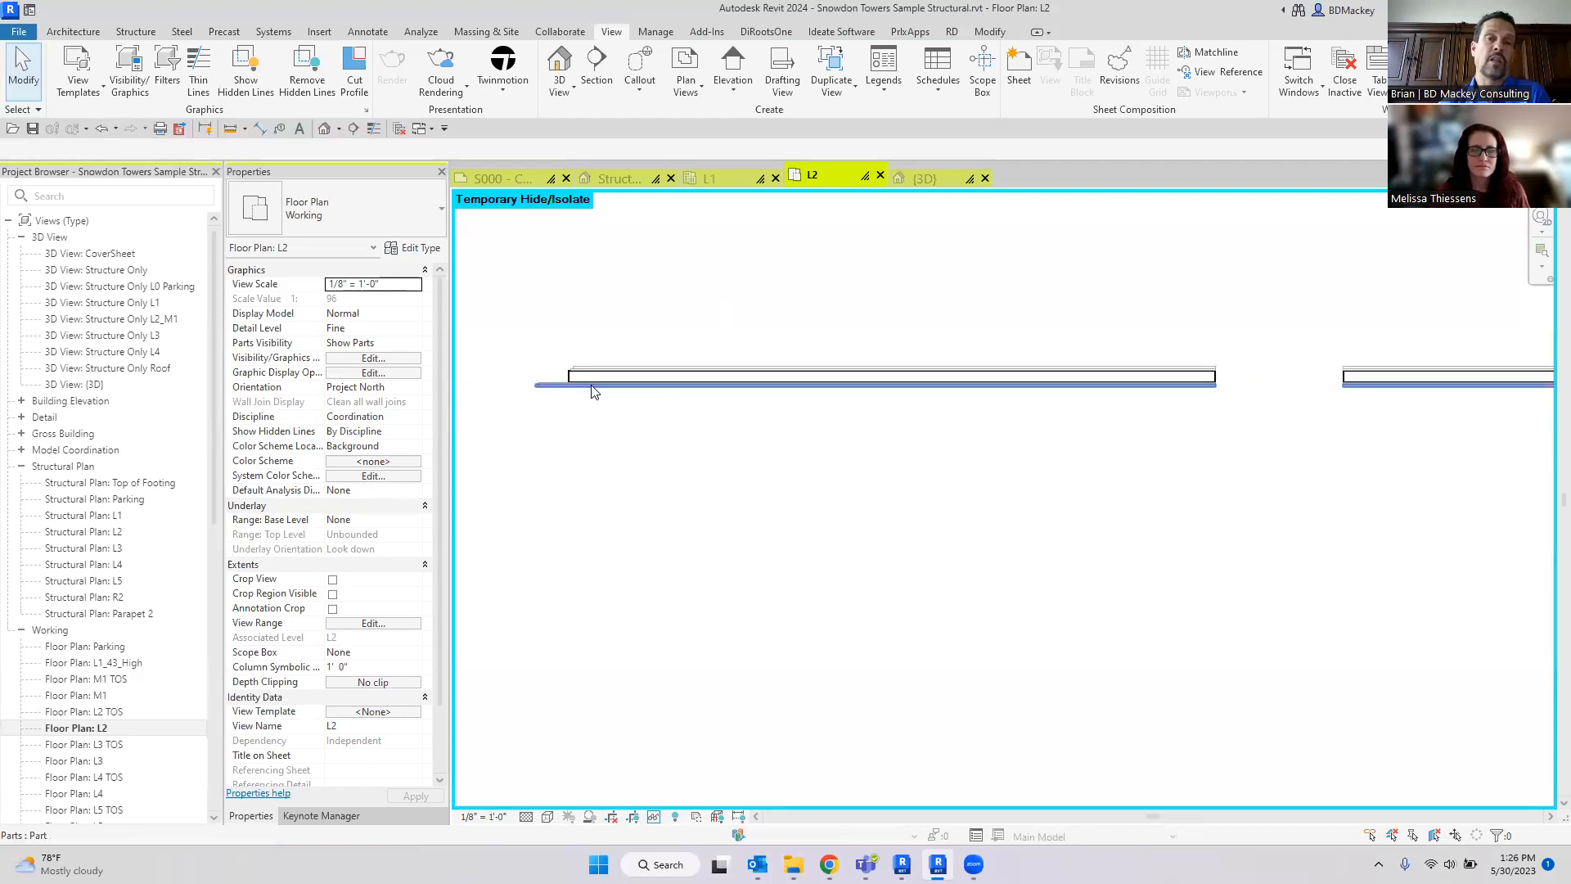
{"action": "scroll", "coordinate": [573, 394], "scroll_direction": "down", "scroll_amount": 1}
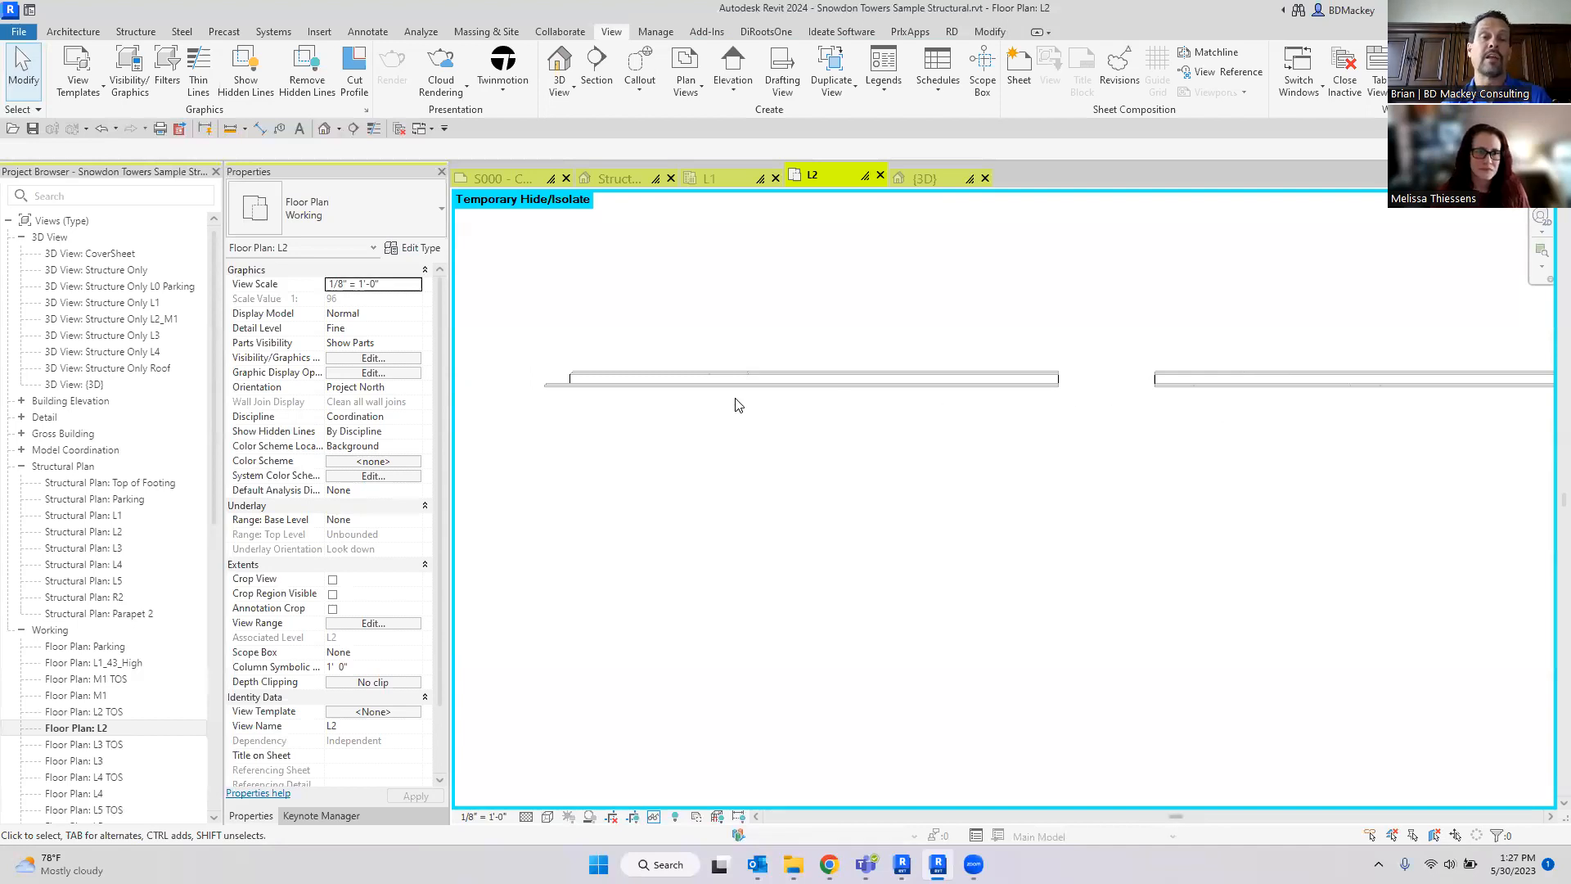
{"action": "scroll", "coordinate": [499, 344], "scroll_direction": "up", "scroll_amount": 2}
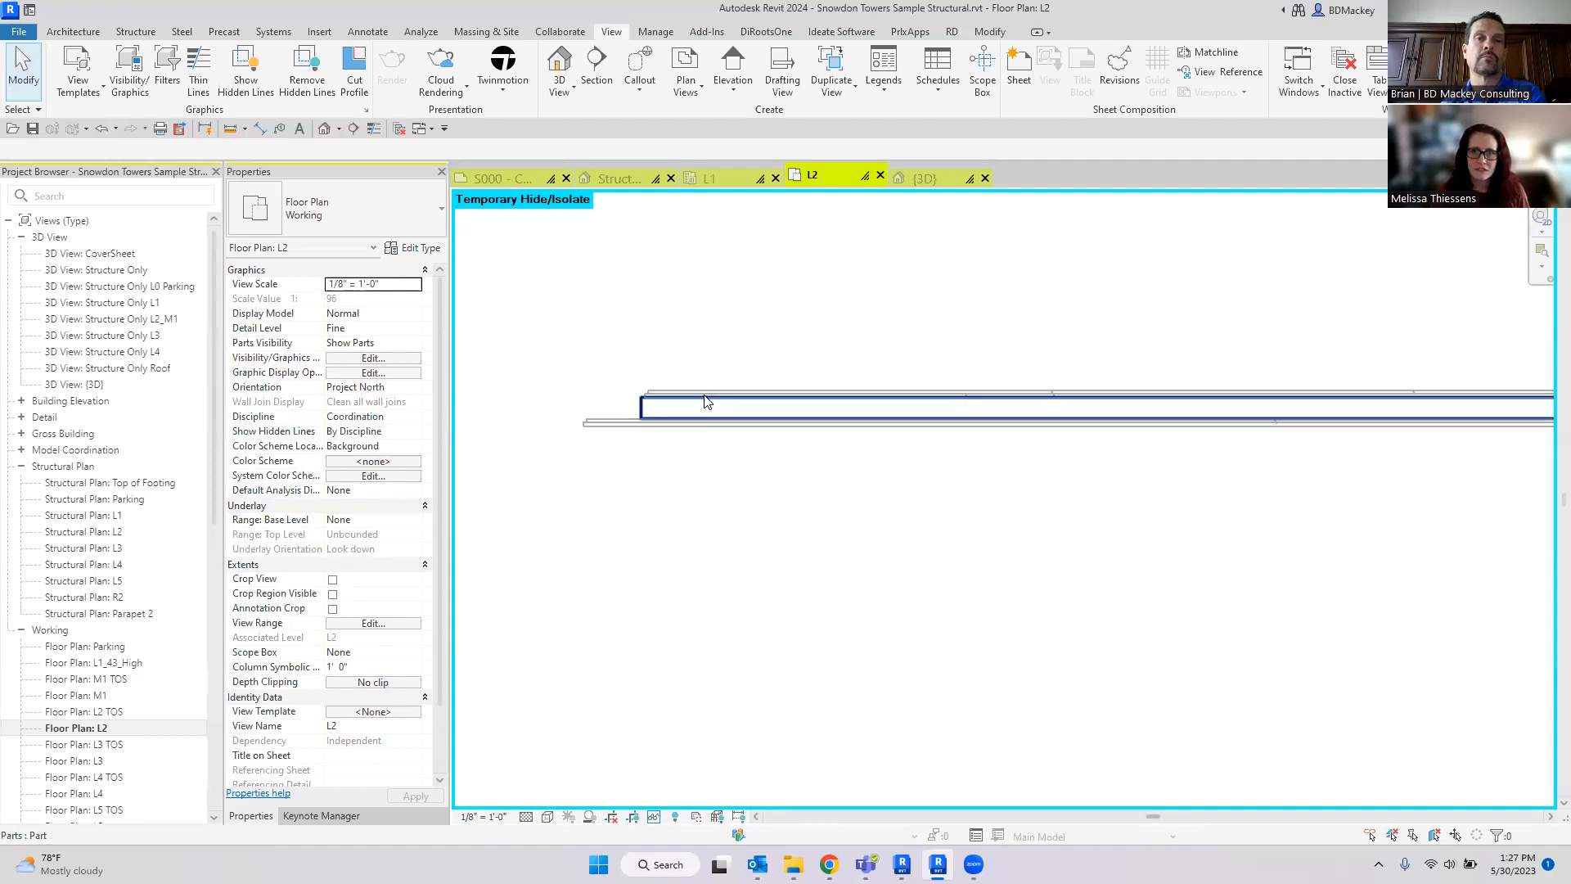
{"action": "scroll", "coordinate": [765, 293], "scroll_direction": "down", "scroll_amount": 1}
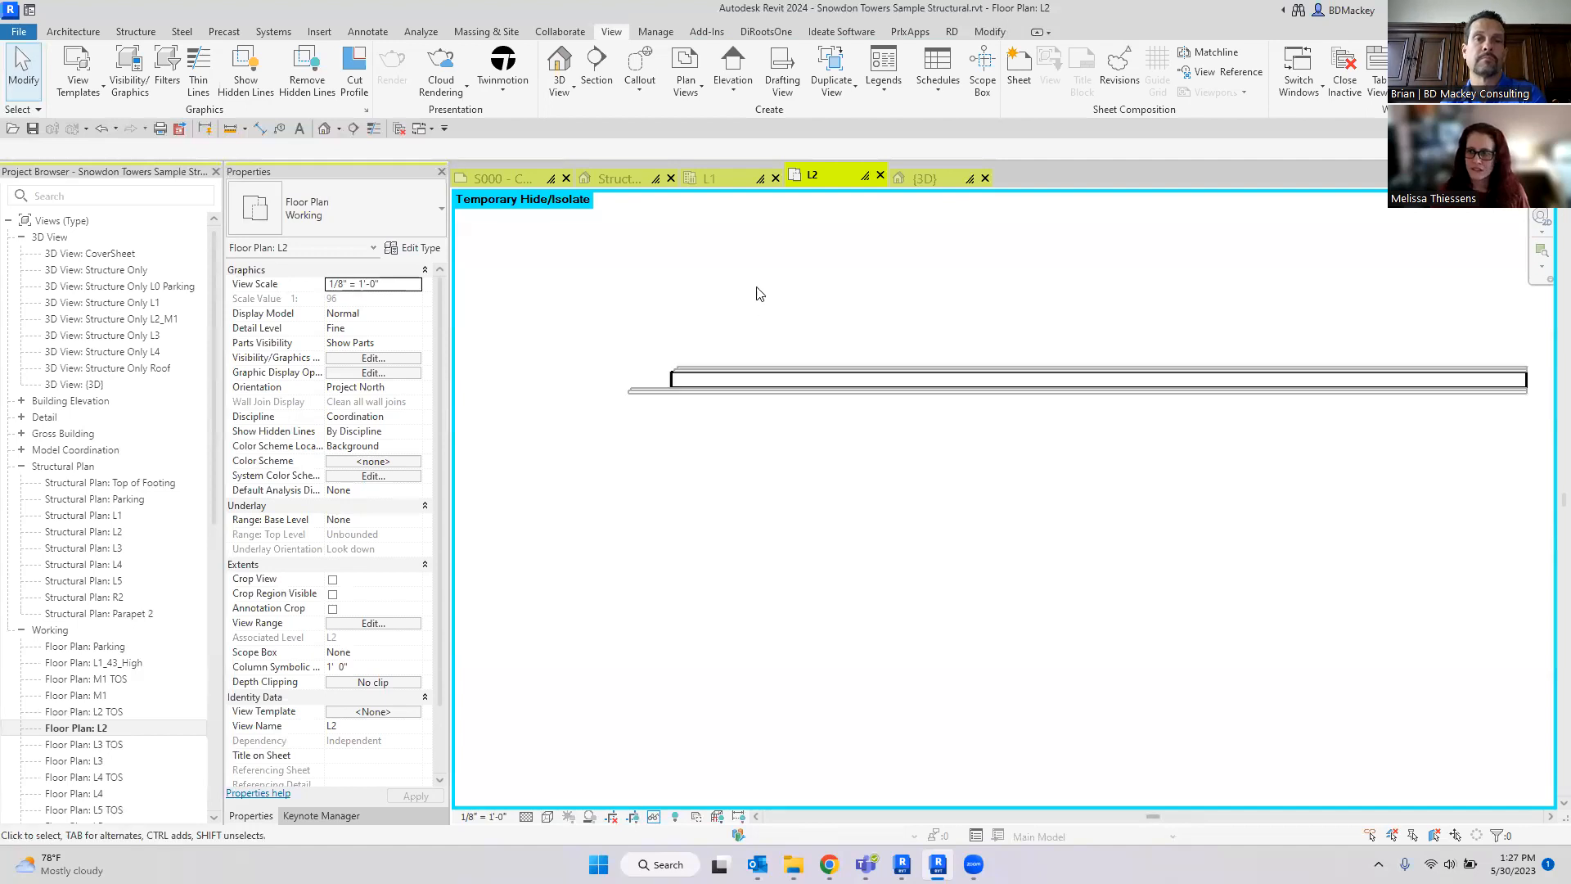
Step: Look at the Structure Only 3D view and return to the L2 plan to inspect the staggered ends of the wall layers
{"action": "left_click", "coordinate": [620, 180]}
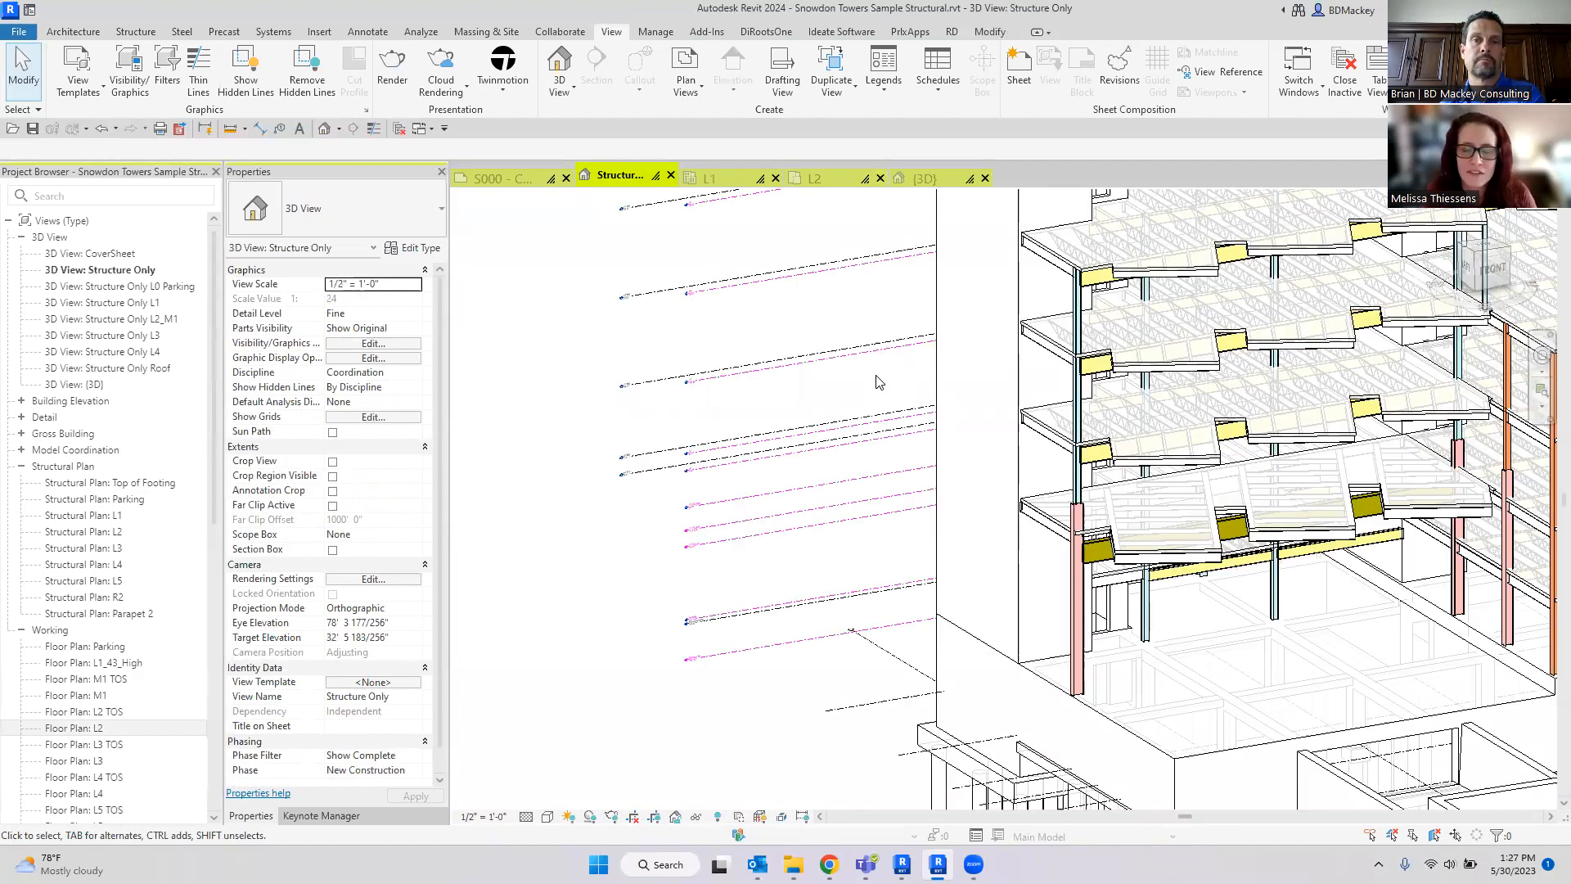
{"action": "left_click", "coordinate": [808, 178]}
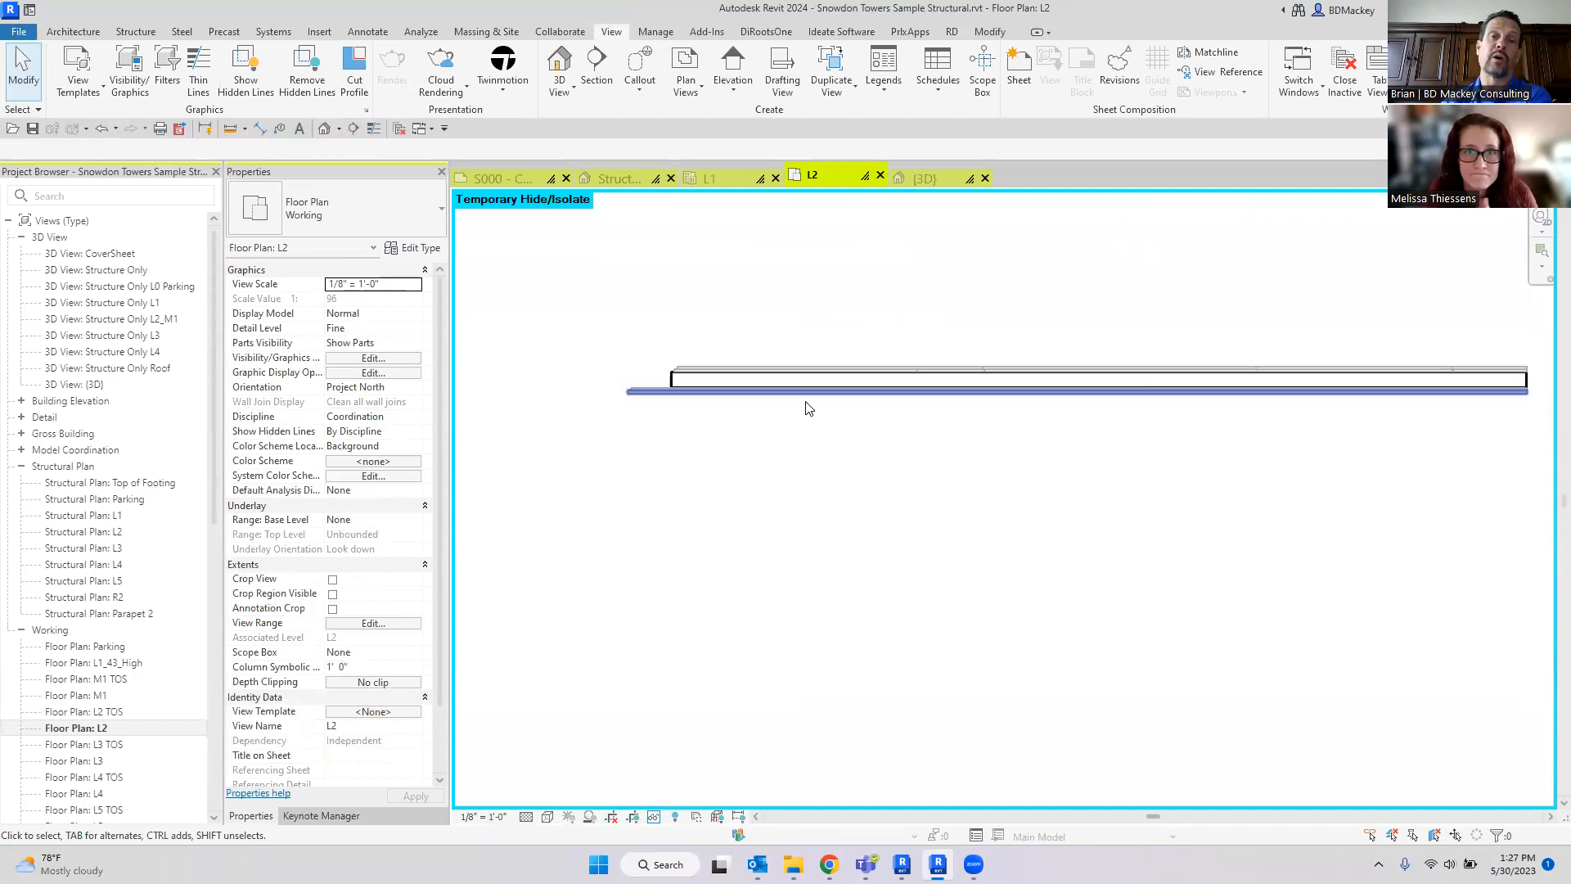
{"action": "scroll", "coordinate": [663, 384], "scroll_direction": "up", "scroll_amount": 2}
{"action": "scroll", "coordinate": [672, 384], "scroll_direction": "up", "scroll_amount": 2}
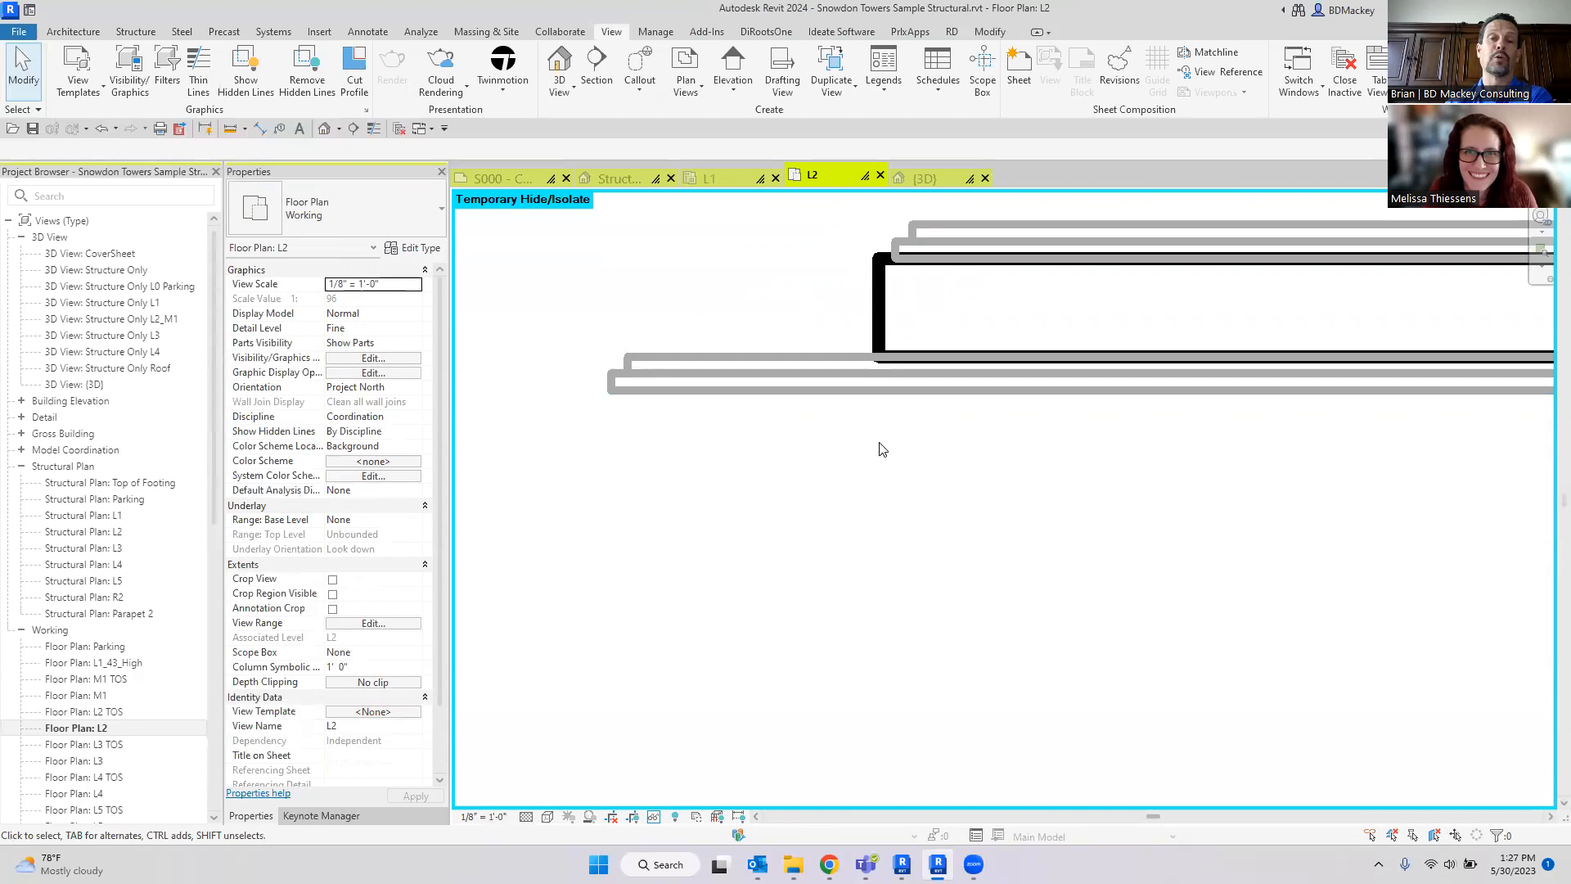
{"action": "scroll", "coordinate": [882, 448], "scroll_direction": "down", "scroll_amount": 4}
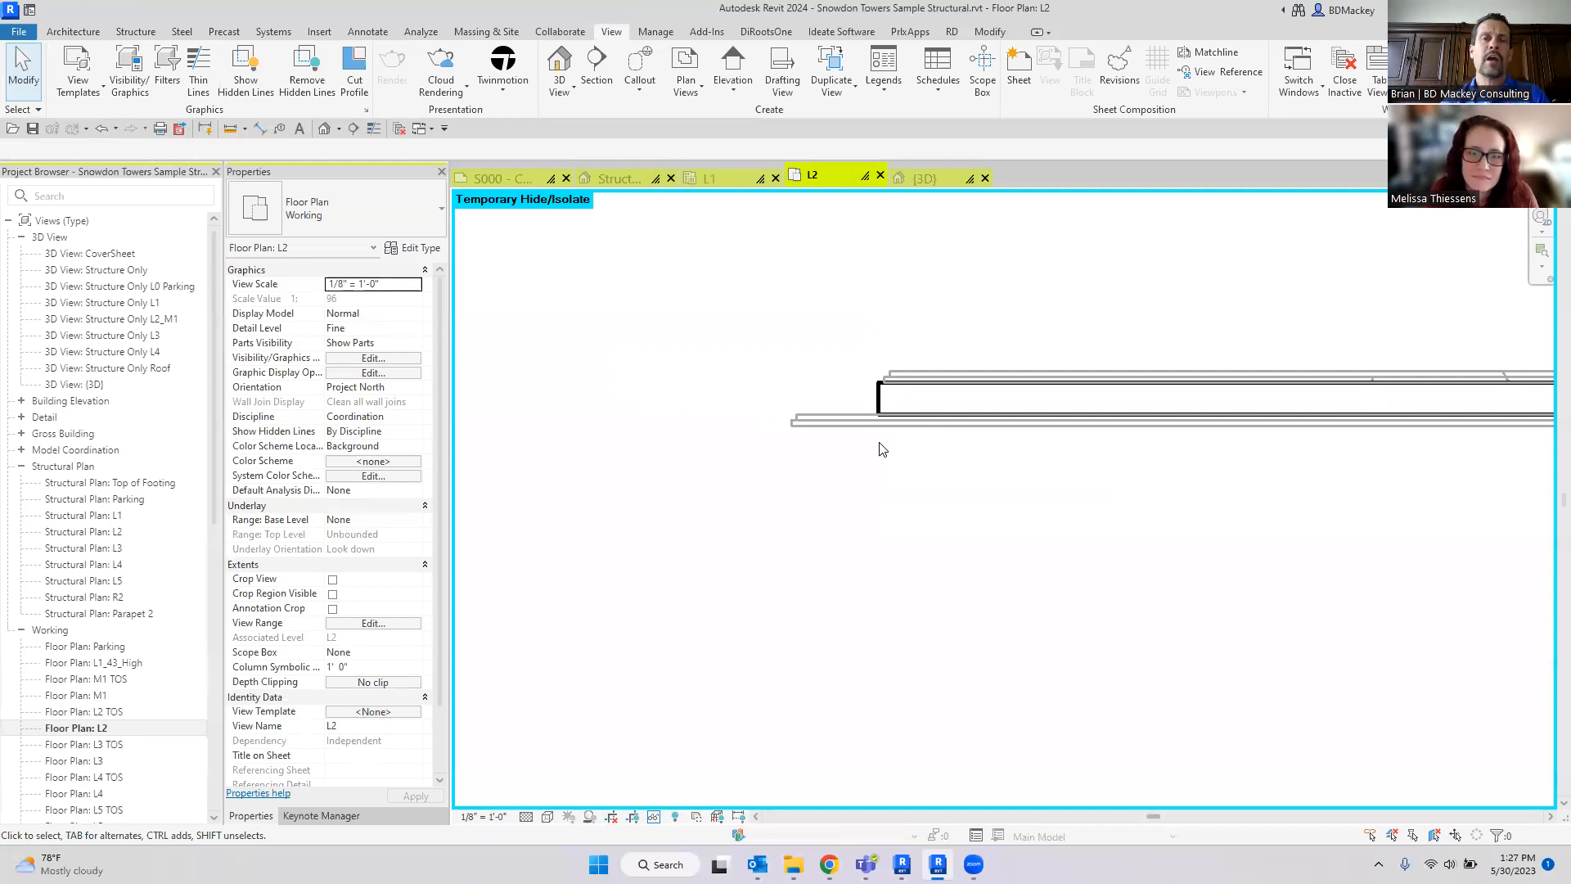
Step: Select the outermost gypsum board part below the core, show its shape handles and stretch its outer face outward
{"action": "scroll", "coordinate": [880, 447], "scroll_direction": "up", "scroll_amount": 3}
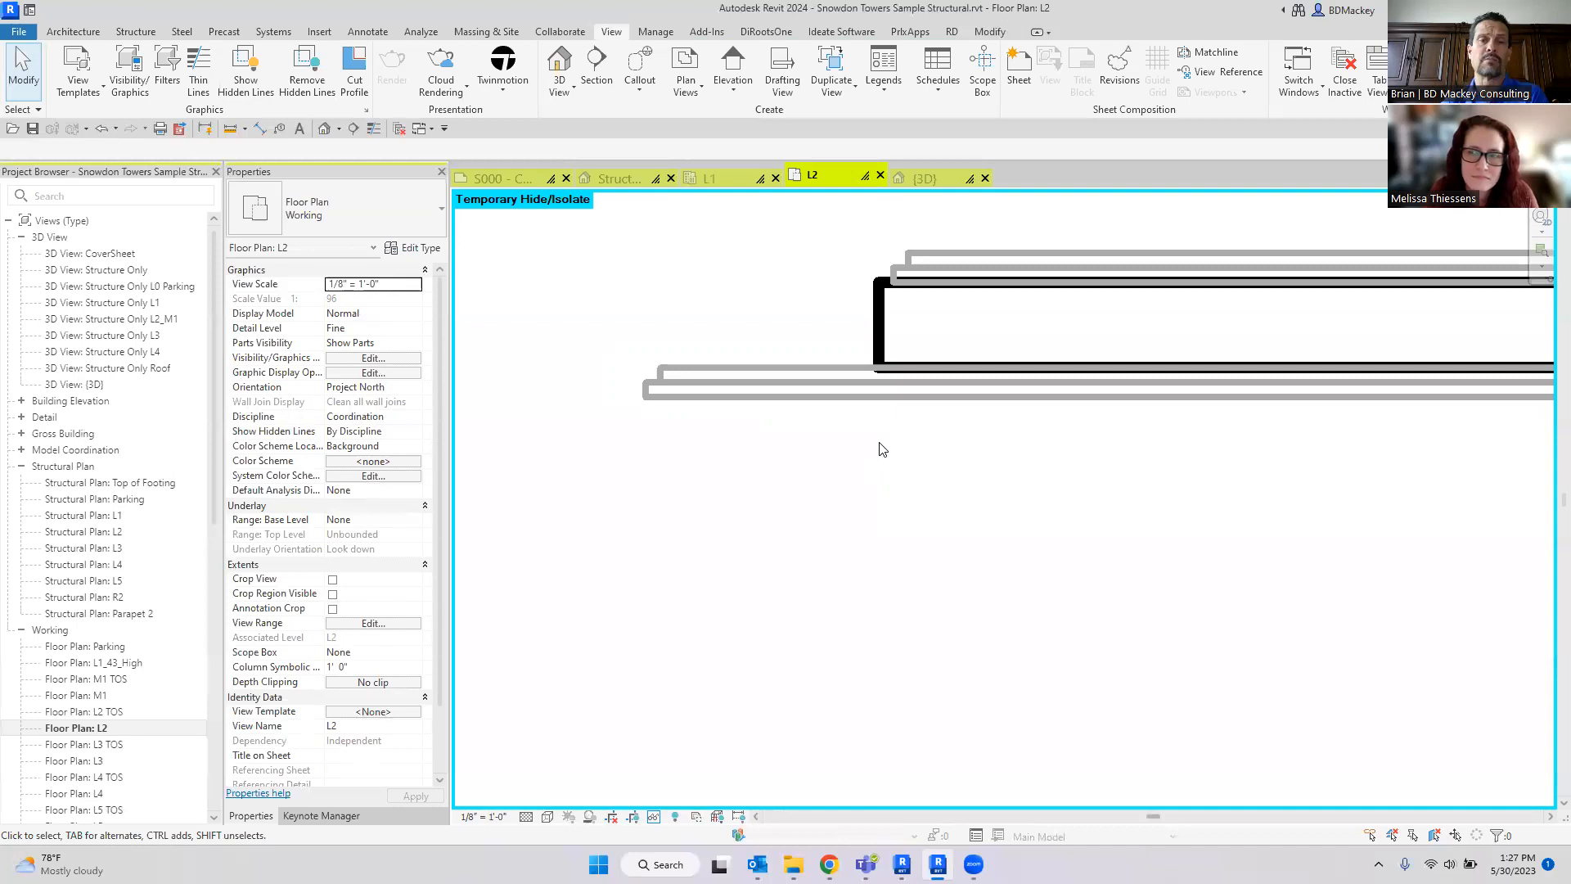
{"action": "left_click", "coordinate": [857, 391]}
{"action": "scroll", "coordinate": [854, 504], "scroll_direction": "down", "scroll_amount": 3}
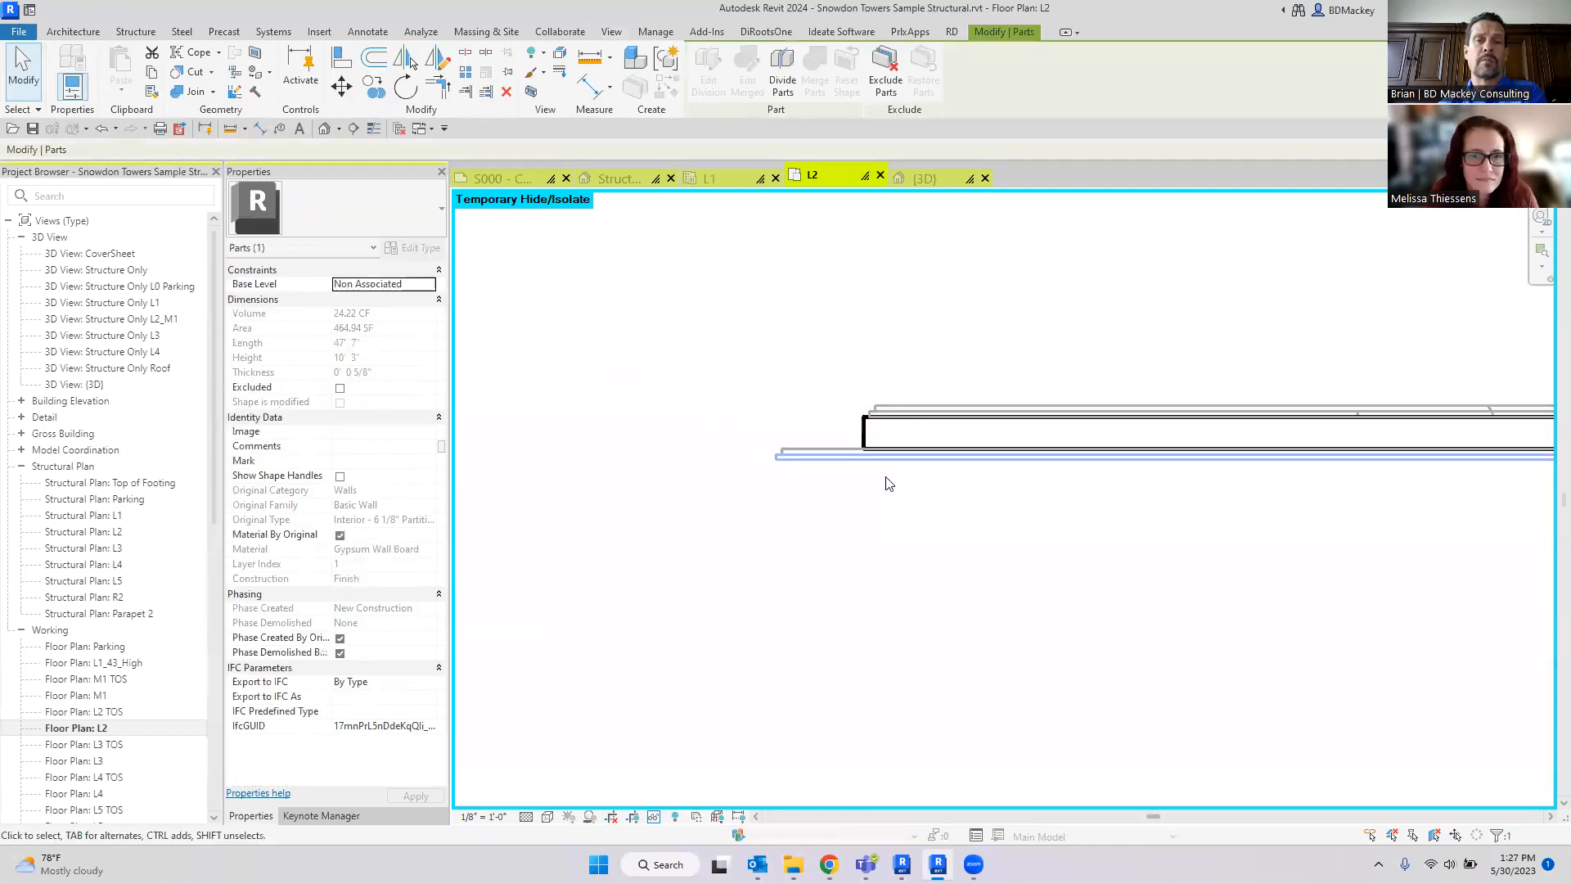
{"action": "left_click", "coordinate": [339, 475]}
{"action": "scroll", "coordinate": [979, 577], "scroll_direction": "down", "scroll_amount": 3}
{"action": "middle_click_drag", "start_coordinate": [1095, 576], "coordinate": [715, 528]}
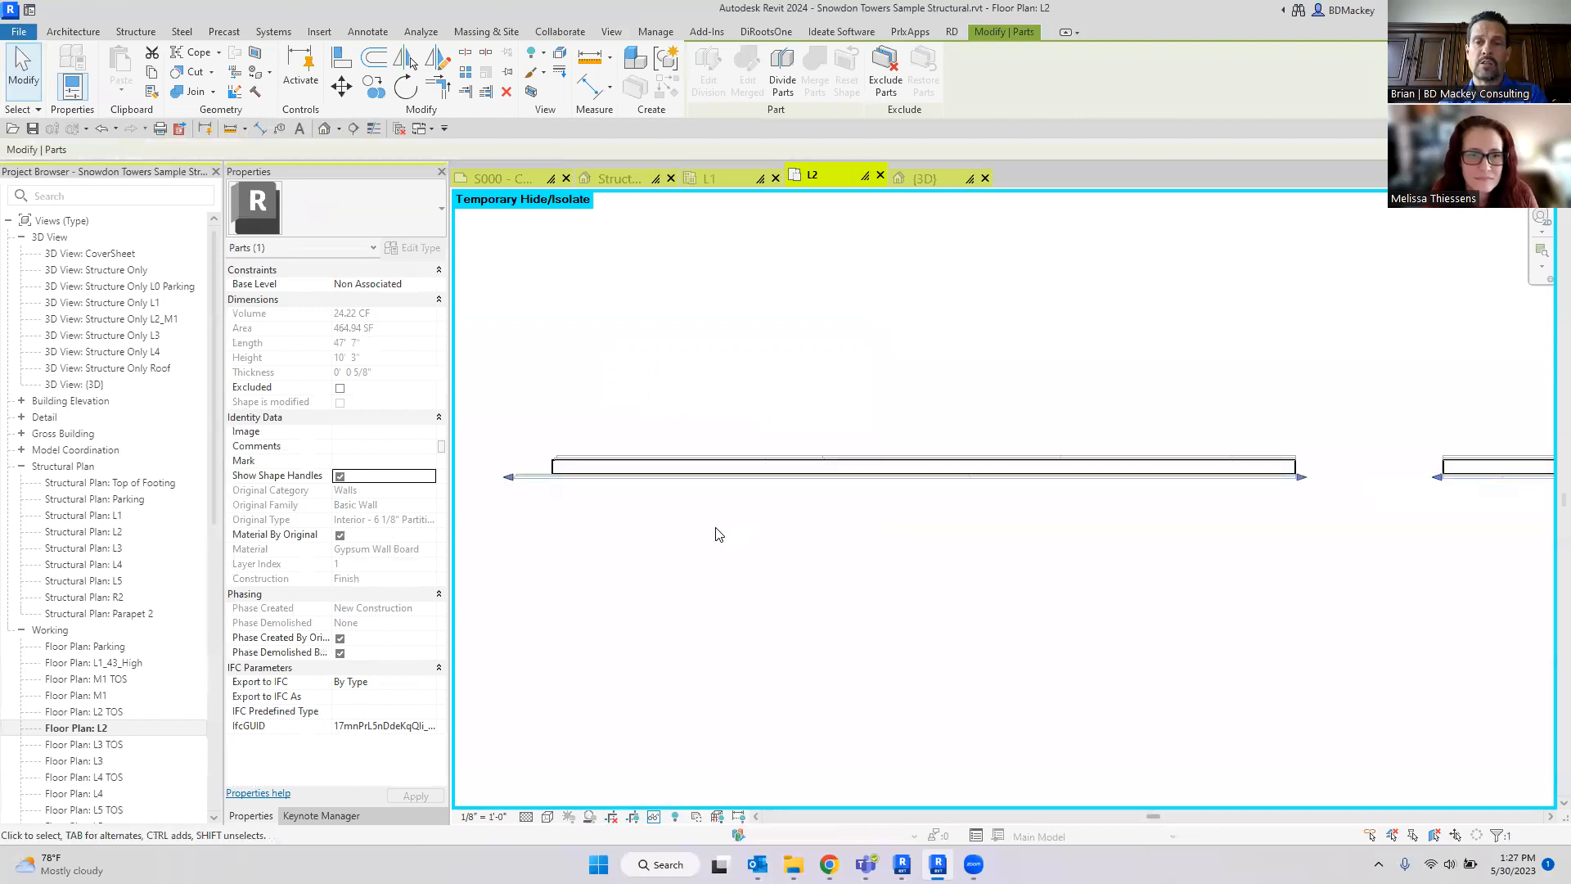
{"action": "scroll", "coordinate": [1396, 503], "scroll_direction": "down", "scroll_amount": 1}
{"action": "scroll", "coordinate": [1053, 537], "scroll_direction": "up", "scroll_amount": 4}
{"action": "left_click", "coordinate": [1157, 501]}
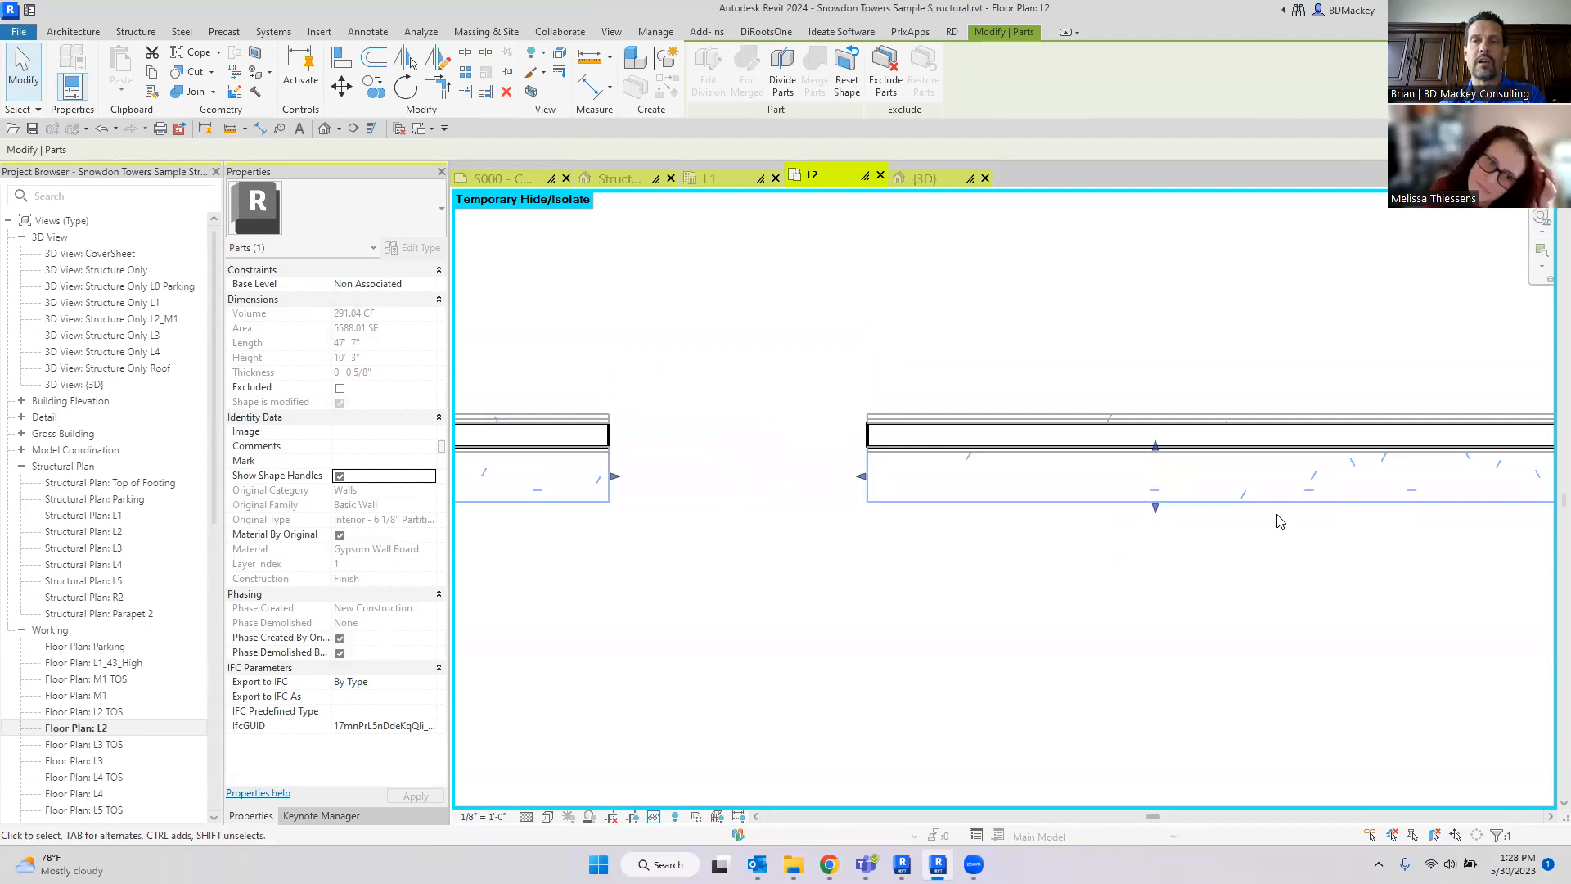
Step: Divide the thickened gypsum part beyond the door opening with a vertical sketch line about 2'-3" long crossing the part
{"action": "middle_click_drag", "start_coordinate": [1279, 519], "coordinate": [920, 519]}
{"action": "left_click", "coordinate": [960, 563]}
{"action": "left_click", "coordinate": [941, 501]}
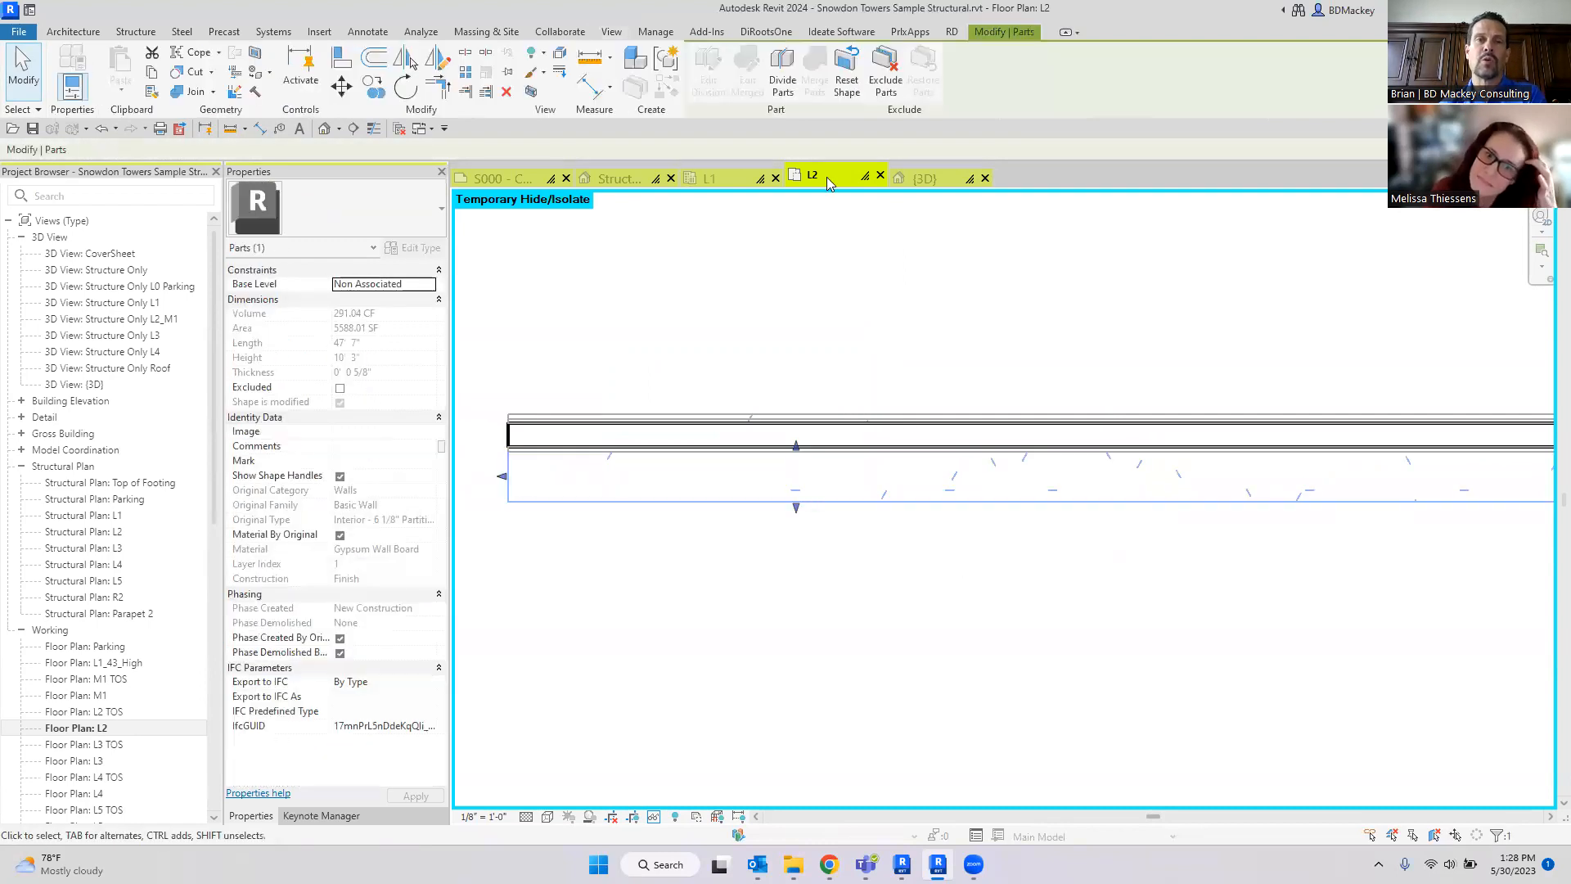
{"action": "left_click", "coordinate": [783, 69]}
{"action": "left_click", "coordinate": [737, 78]}
{"action": "key", "text": "l"}
{"action": "key", "text": "i"}
{"action": "left_click", "coordinate": [1259, 565]}
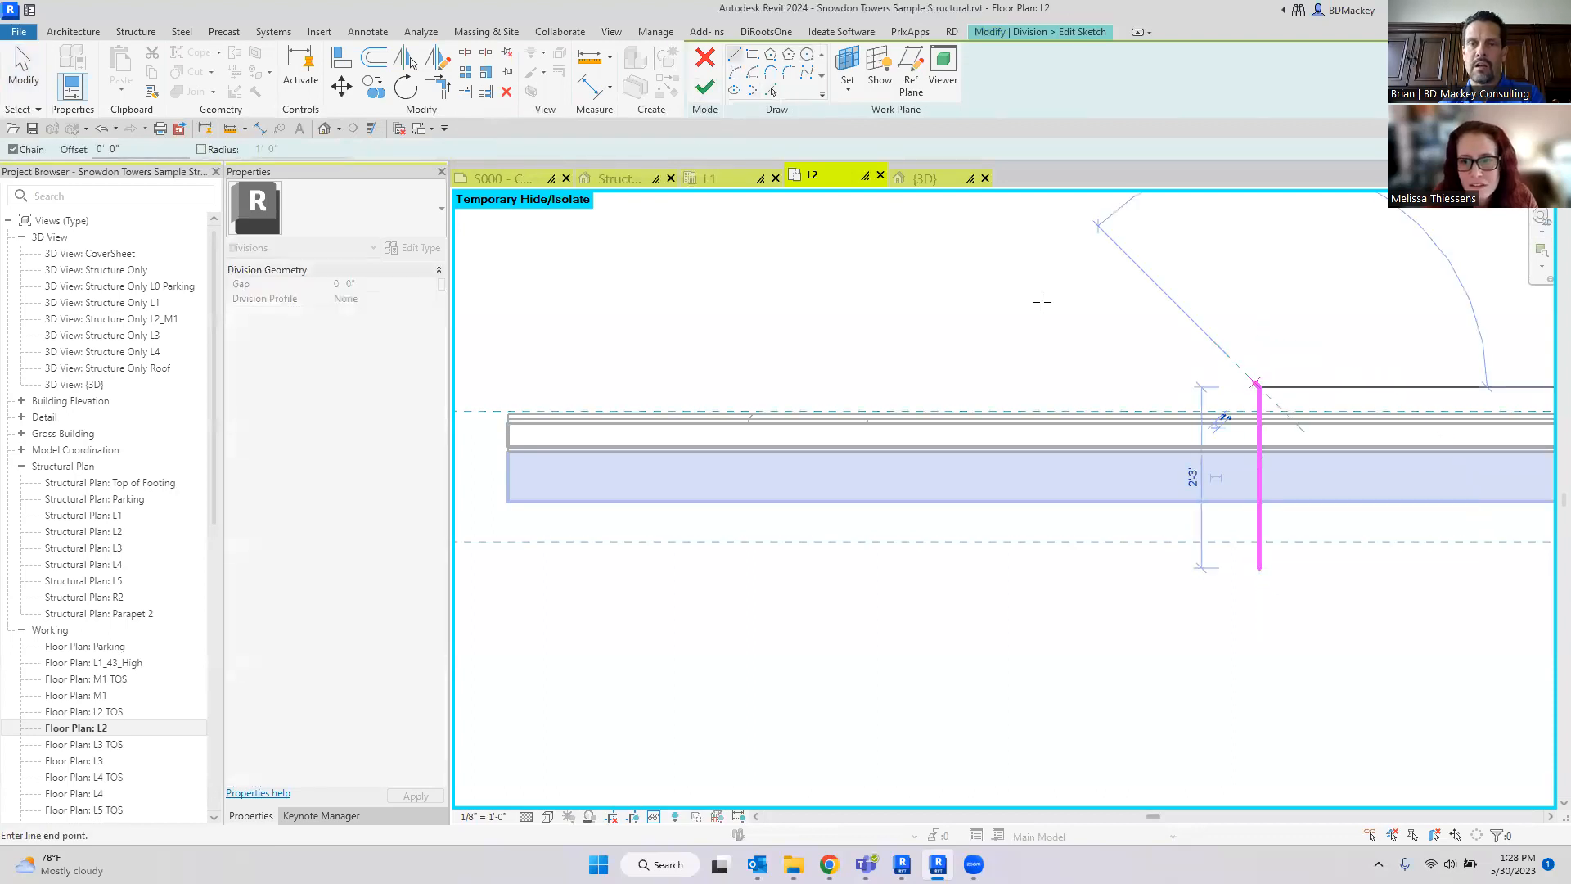
{"action": "left_click", "coordinate": [705, 87]}
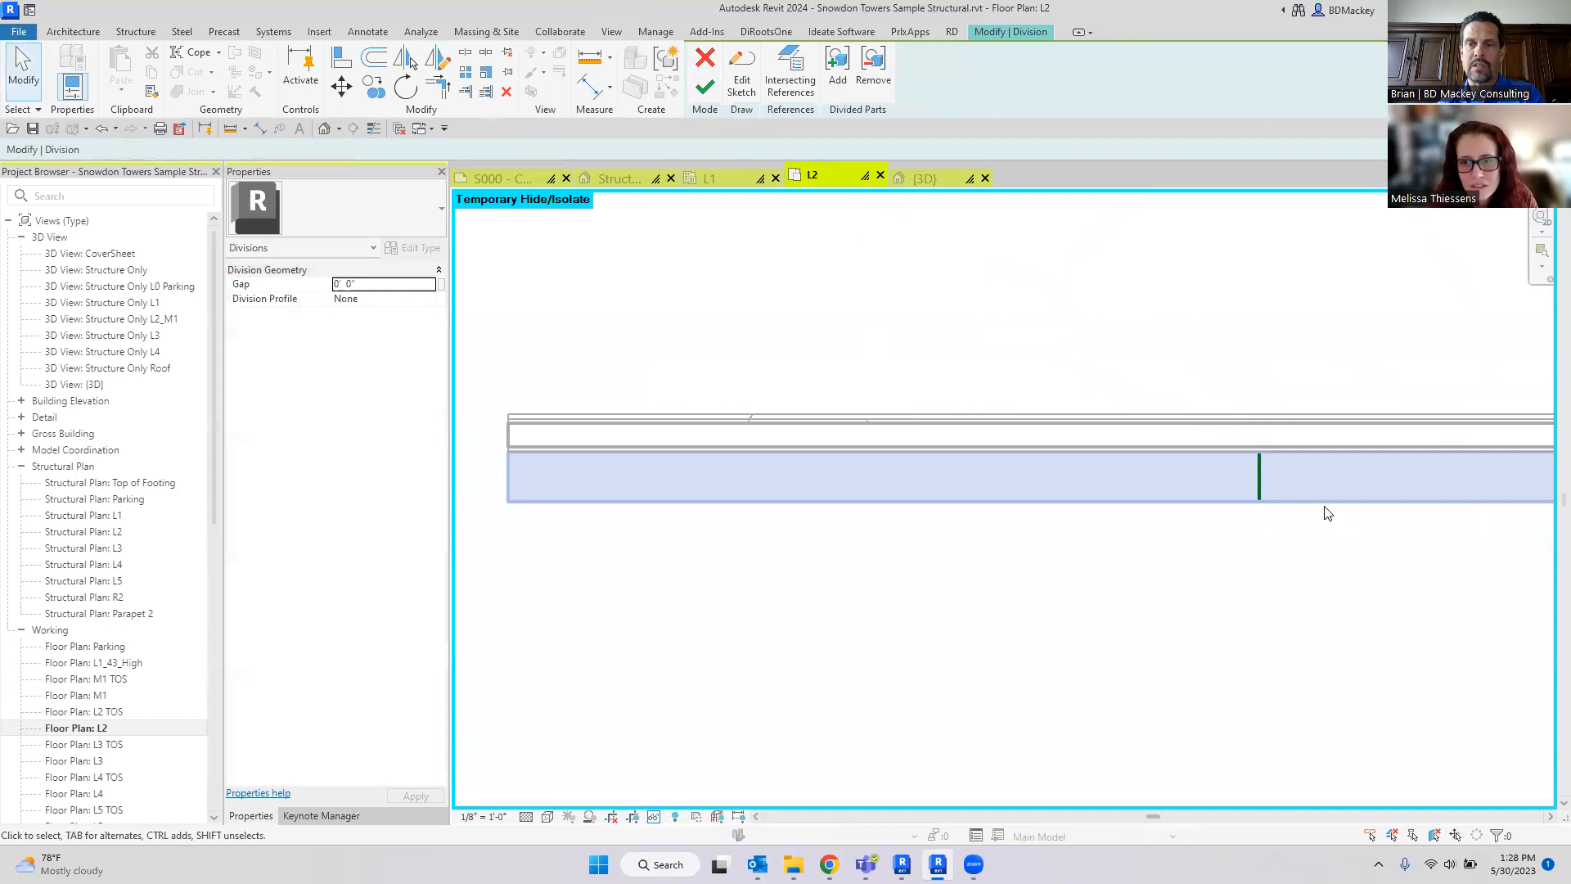
{"action": "left_click", "coordinate": [1011, 339]}
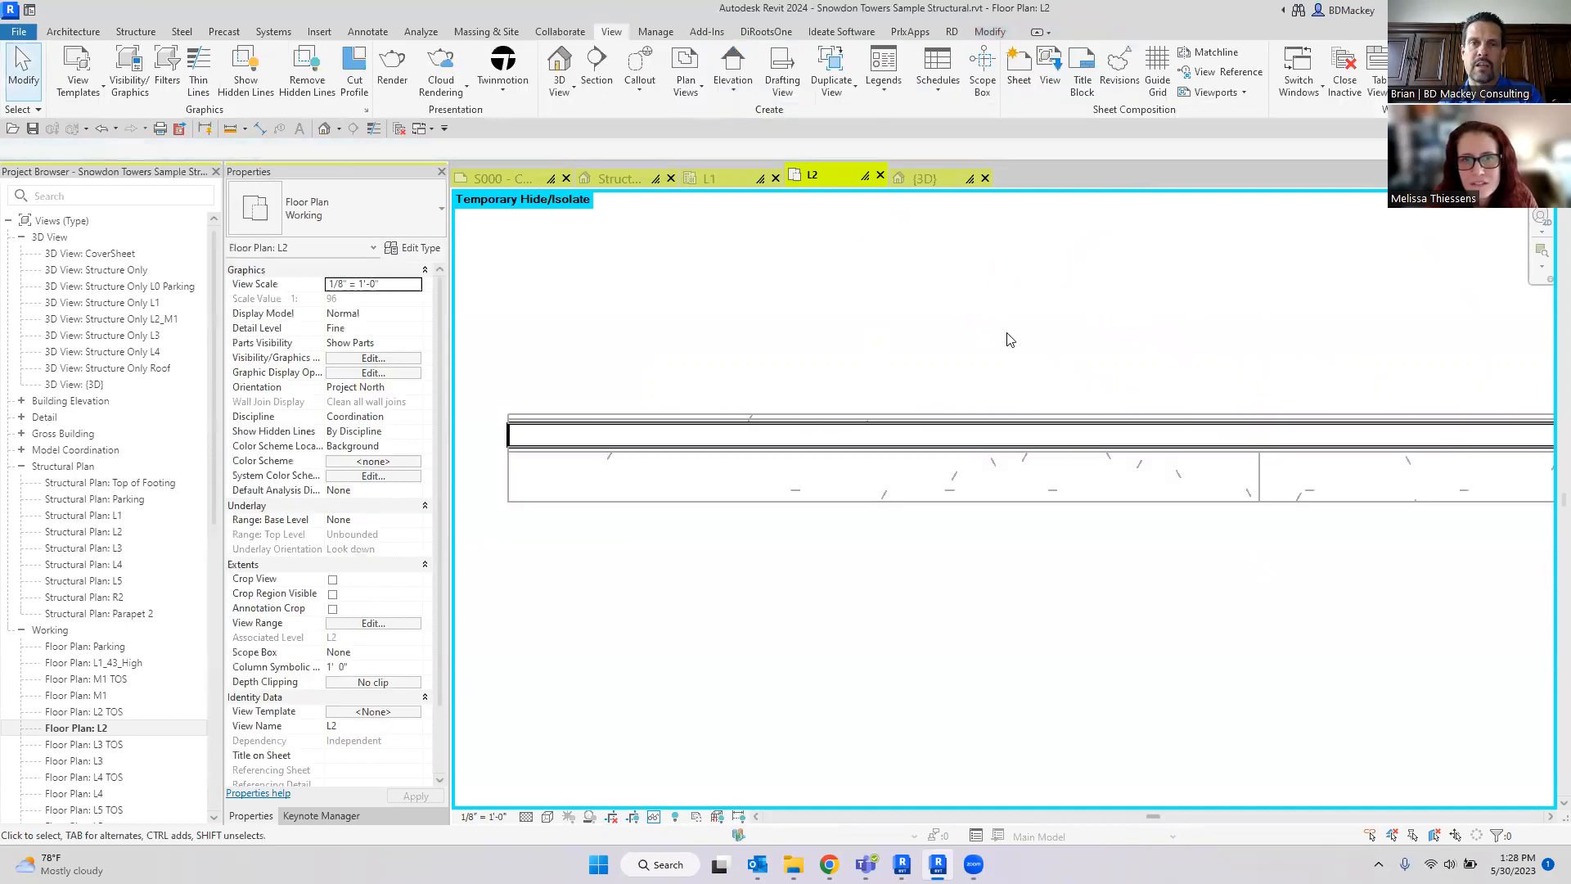
Step: Show shape handles on the divided gypsum segment farther from the door opening and pull its outer face inward to thin it
{"action": "left_click", "coordinate": [1373, 514]}
{"action": "scroll", "coordinate": [981, 564], "scroll_direction": "down", "scroll_amount": 3}
{"action": "scroll", "coordinate": [1043, 561], "scroll_direction": "down", "scroll_amount": 1}
{"action": "left_click", "coordinate": [340, 477]}
{"action": "scroll", "coordinate": [1046, 542], "scroll_direction": "up", "scroll_amount": 3}
{"action": "left_click_drag", "start_coordinate": [1112, 544], "coordinate": [1108, 526]}
{"action": "left_click", "coordinate": [886, 589]}
Step: Examine the stepped thickness at the division line and the gypsum parts on both sides of the door opening in plan
{"action": "scroll", "coordinate": [716, 548], "scroll_direction": "down", "scroll_amount": 3}
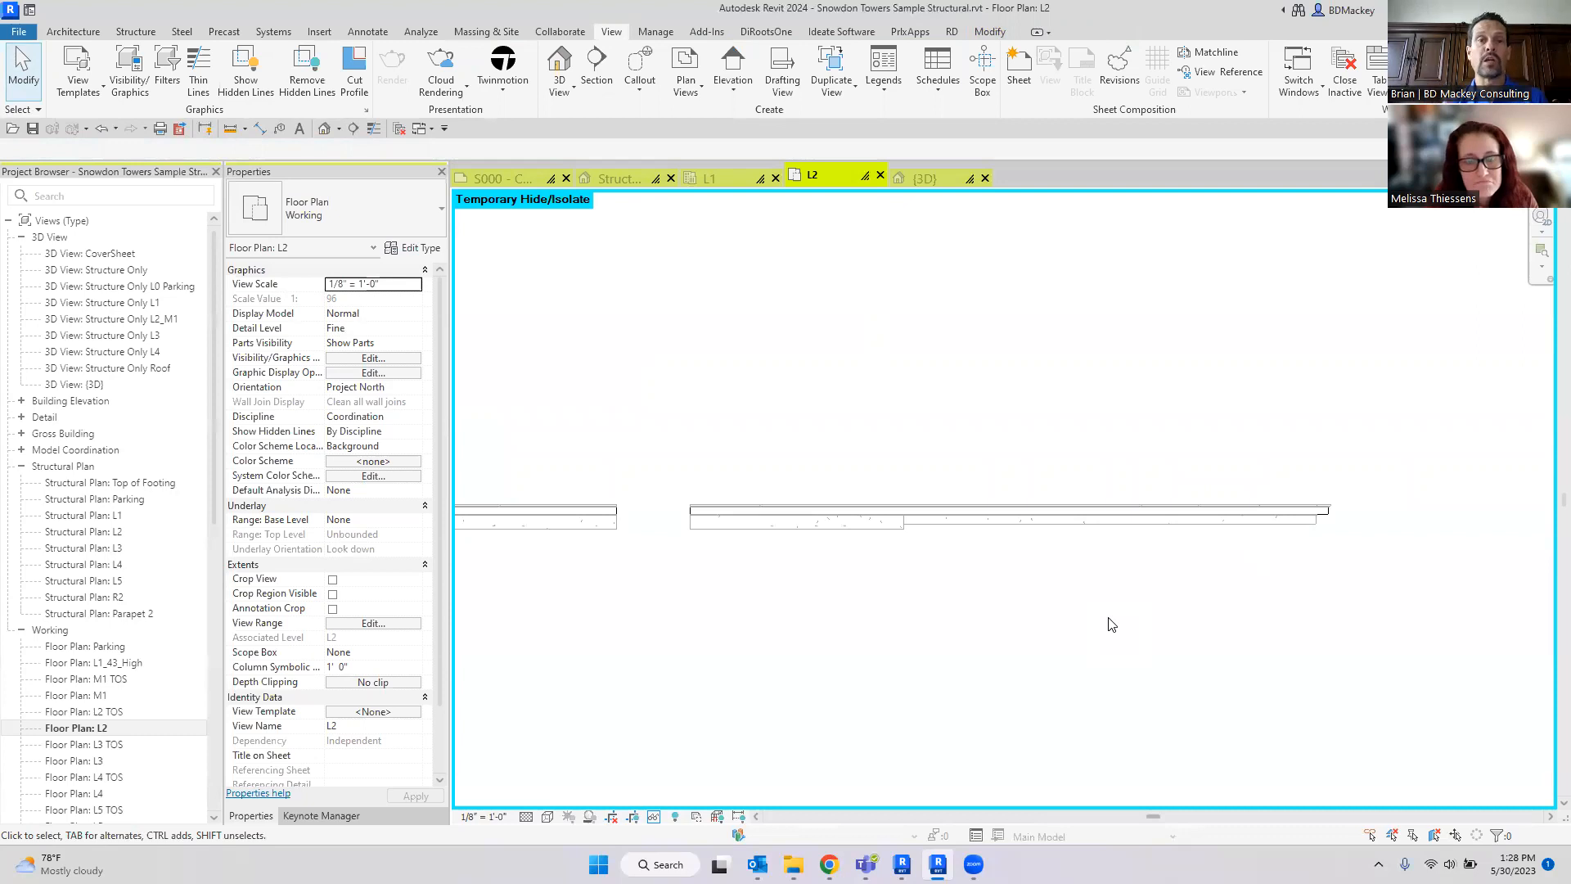
{"action": "scroll", "coordinate": [964, 547], "scroll_direction": "up", "scroll_amount": 3}
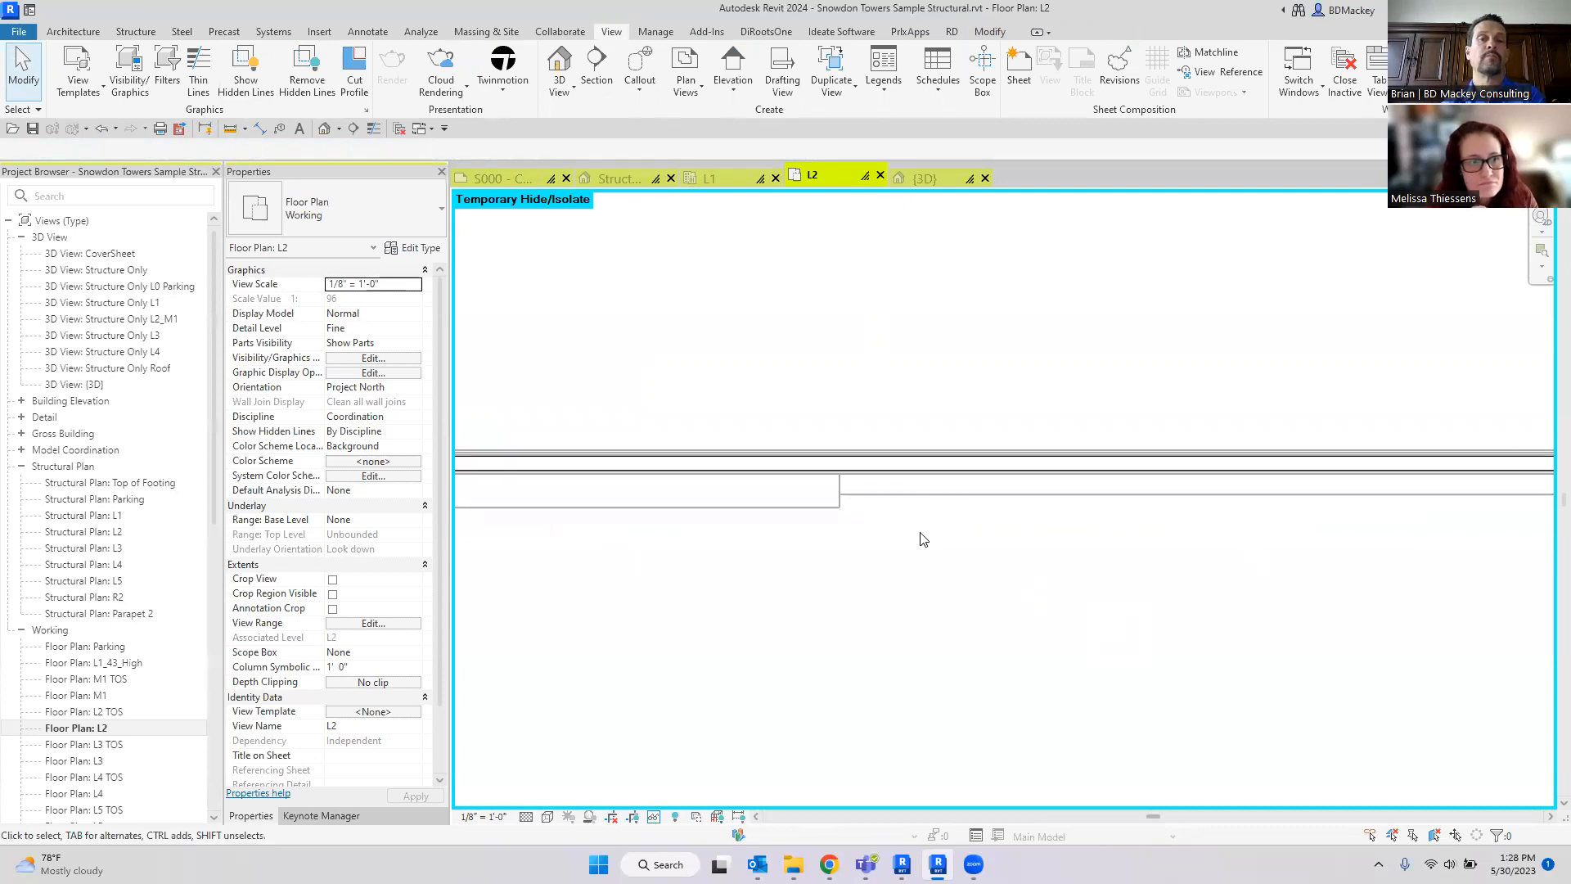
{"action": "scroll", "coordinate": [847, 483], "scroll_direction": "down", "scroll_amount": 3}
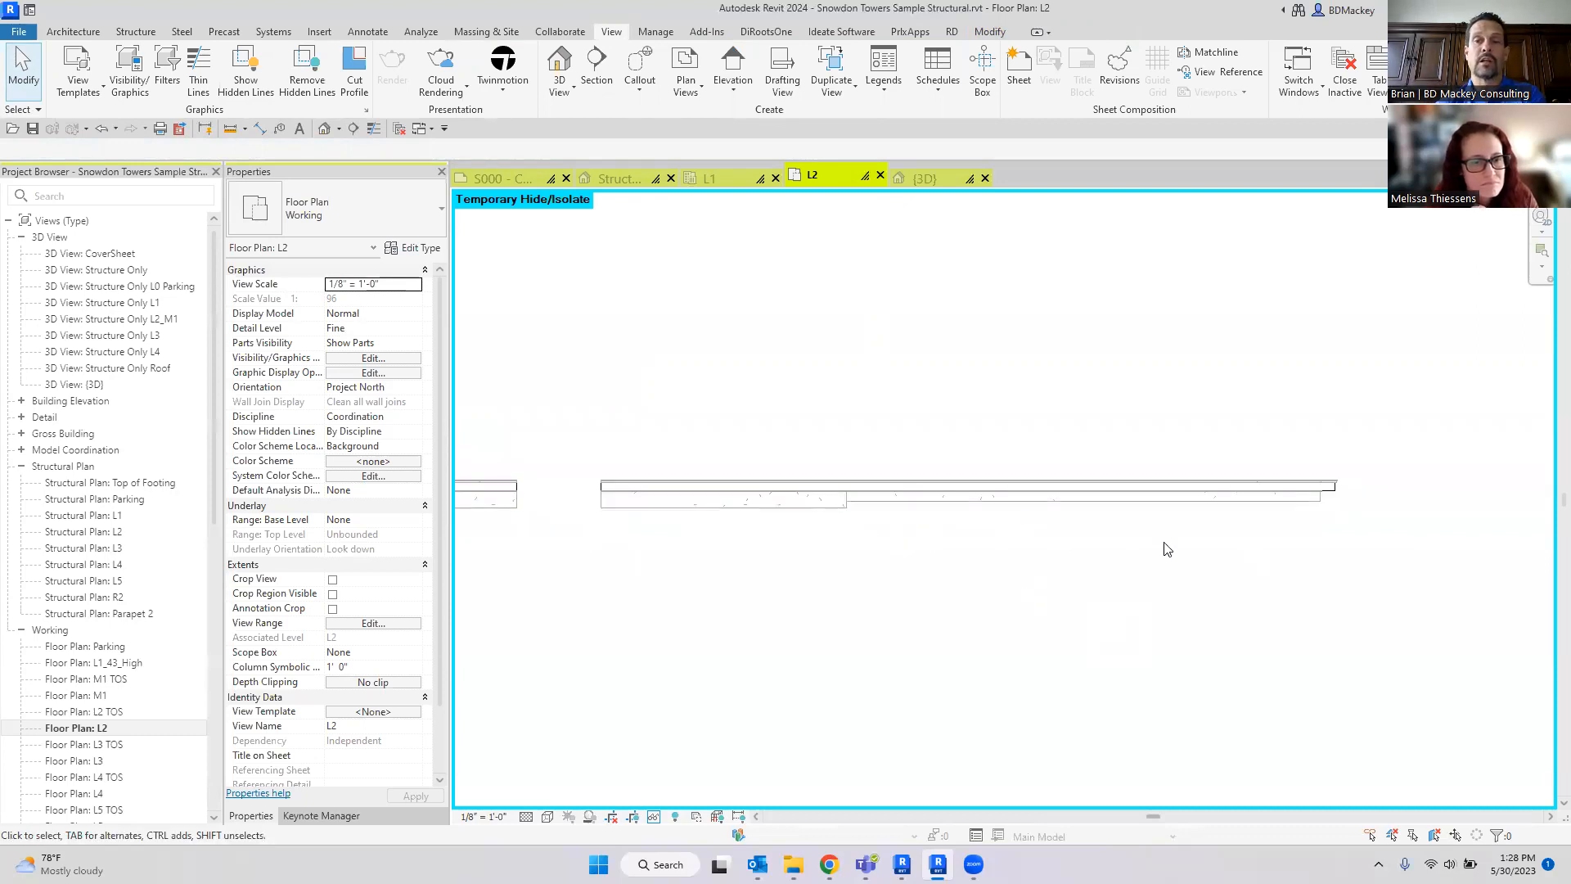
{"action": "scroll", "coordinate": [1343, 519], "scroll_direction": "up", "scroll_amount": 3}
{"action": "middle_click_drag", "start_coordinate": [1017, 518], "coordinate": [1548, 423]}
{"action": "middle_click_drag", "start_coordinate": [511, 401], "coordinate": [941, 483]}
{"action": "scroll", "coordinate": [847, 451], "scroll_direction": "up", "scroll_amount": 3}
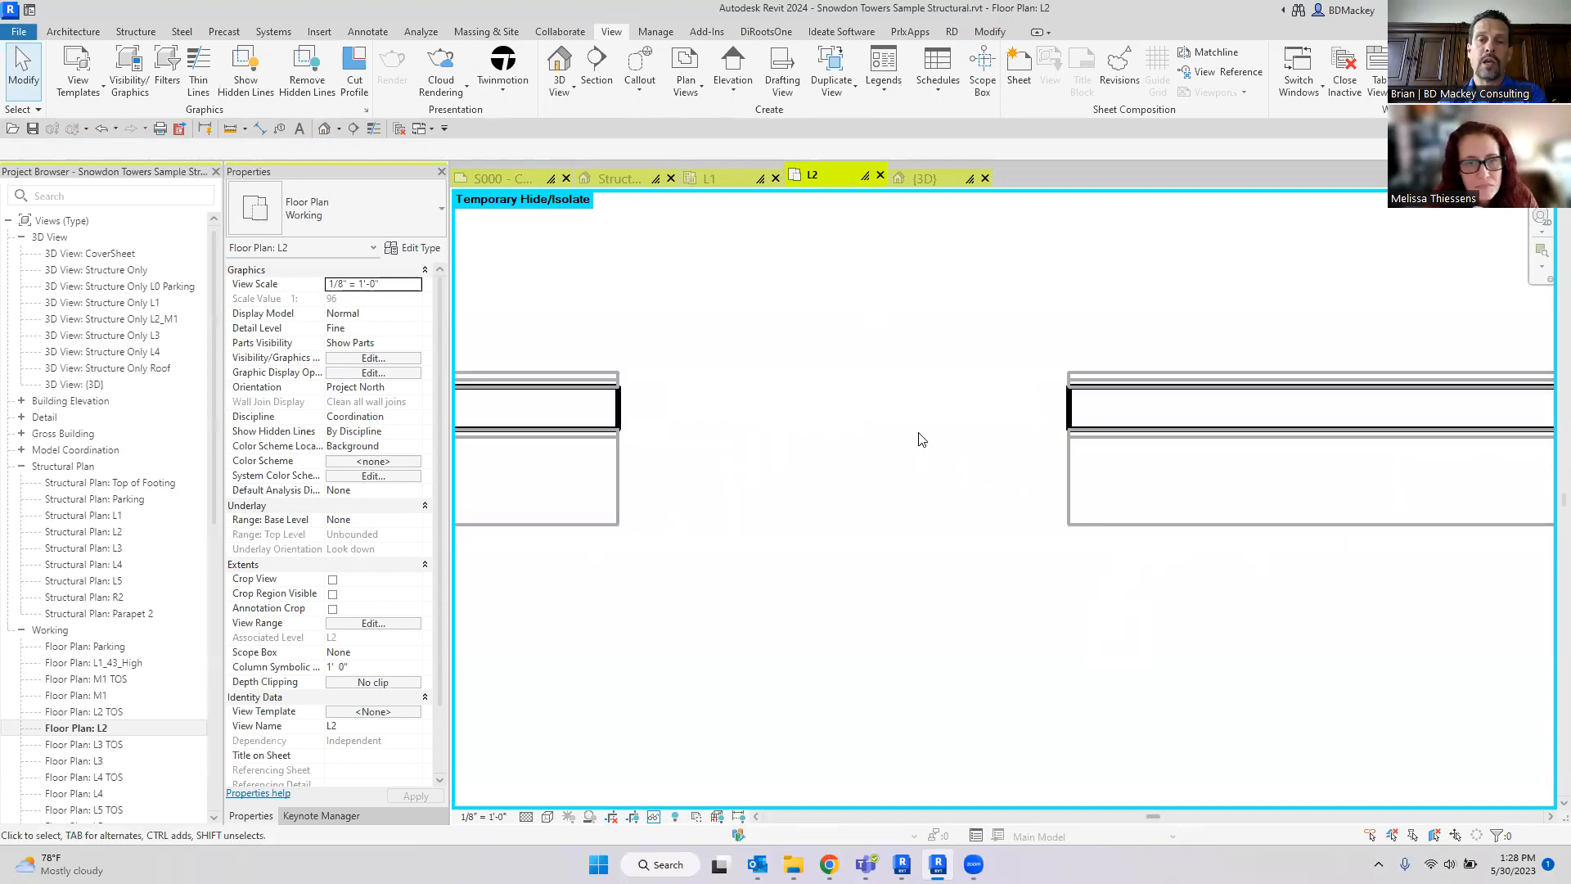
{"action": "middle_click_drag", "start_coordinate": [1115, 416], "coordinate": [1009, 409]}
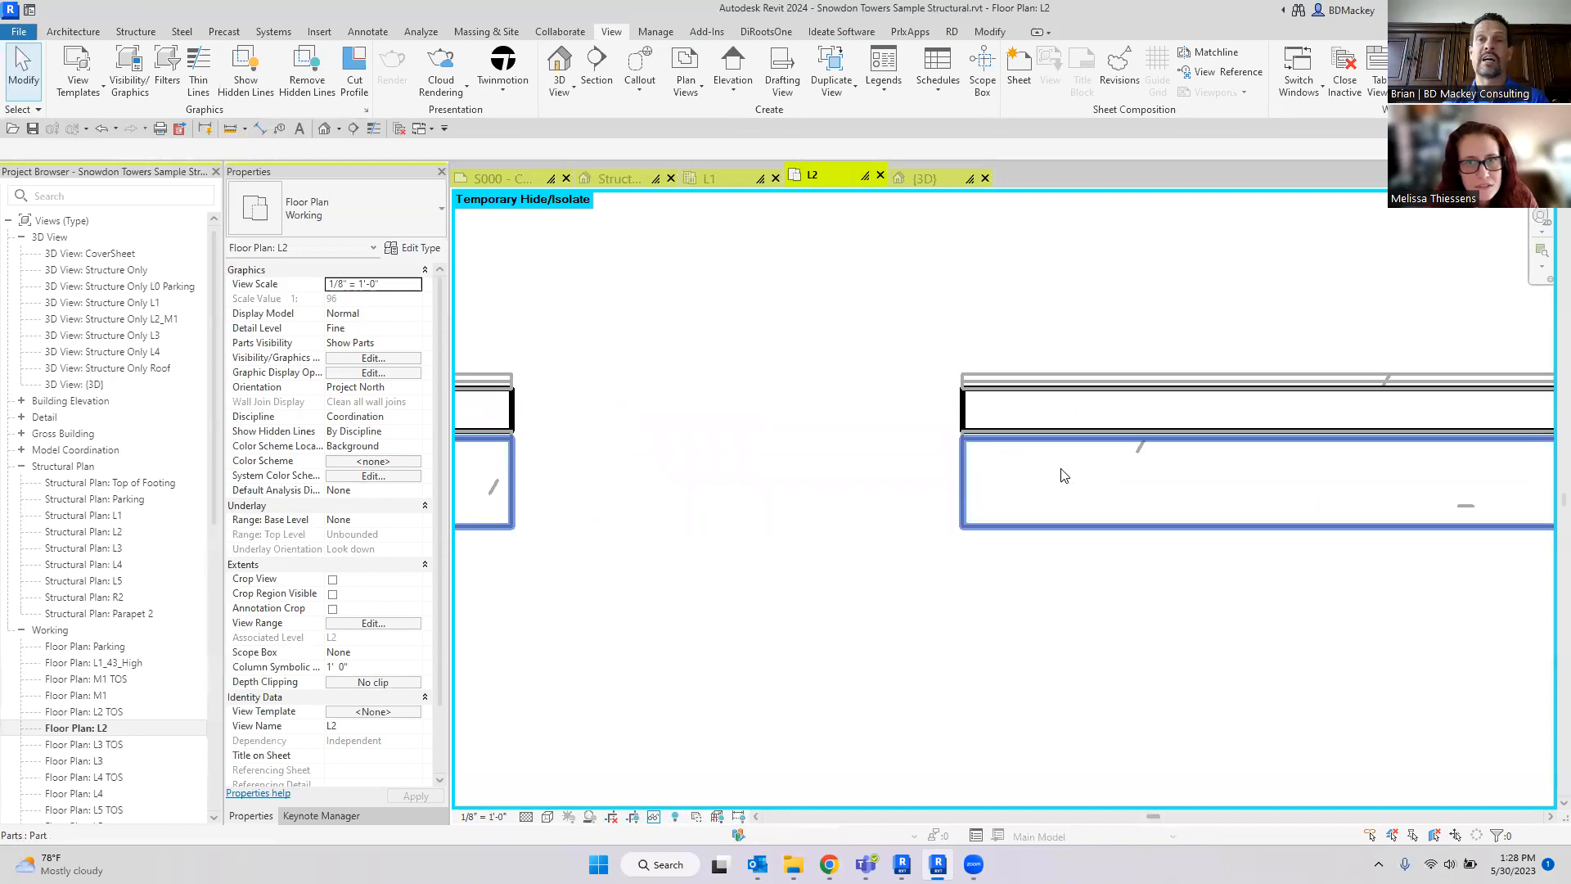
{"action": "scroll", "coordinate": [1056, 482], "scroll_direction": "down", "scroll_amount": 5}
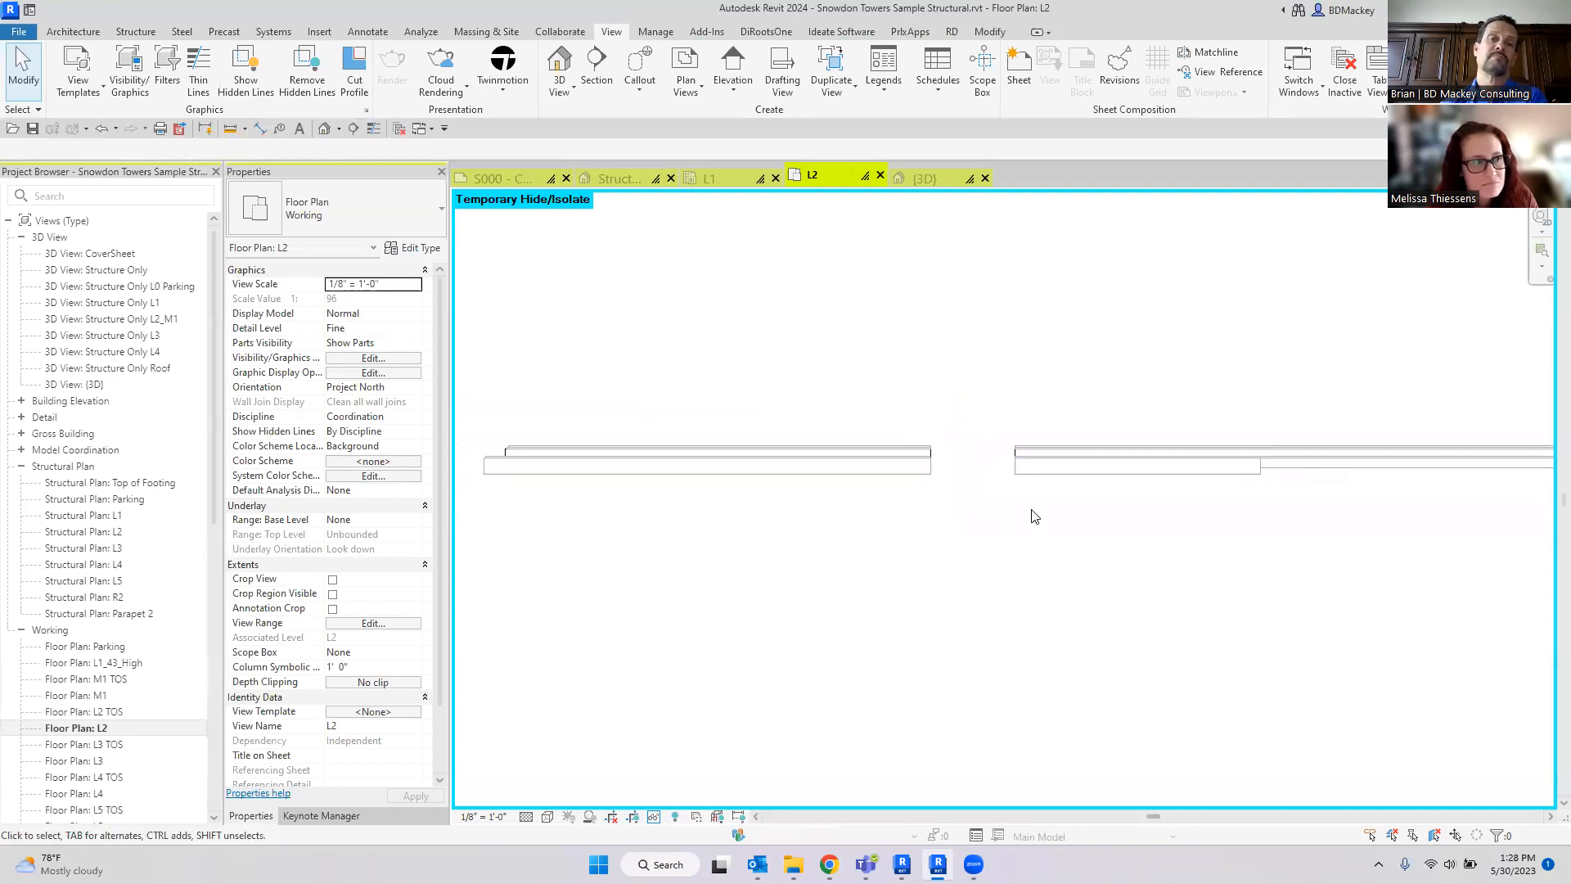
{"action": "middle_click_drag", "start_coordinate": [1182, 555], "coordinate": [1055, 547]}
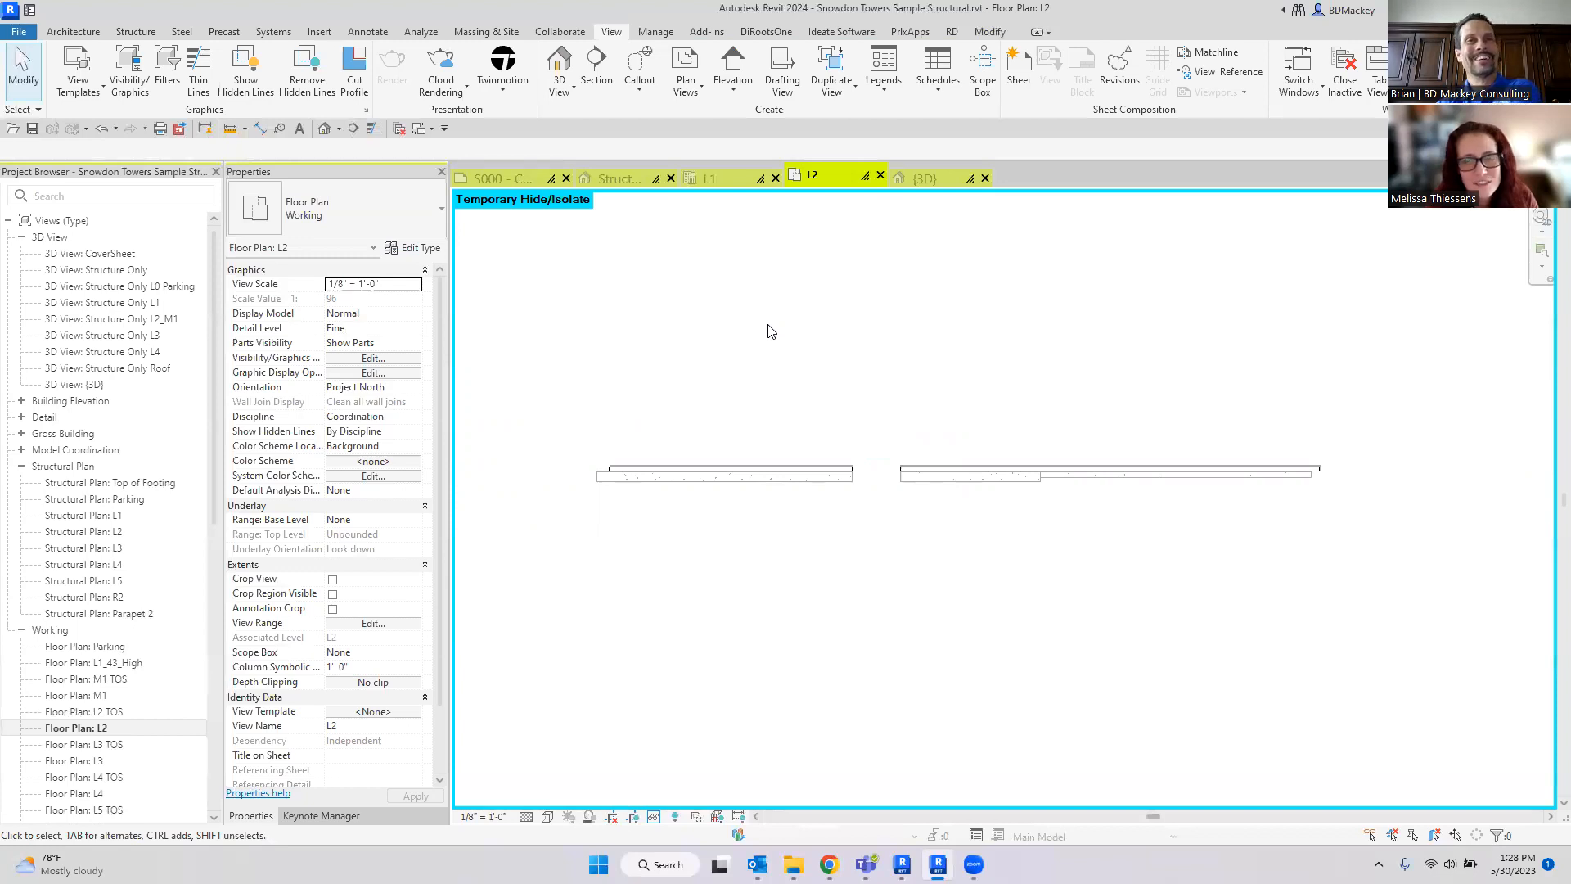
{"action": "scroll", "coordinate": [798, 400], "scroll_direction": "down", "scroll_amount": 1}
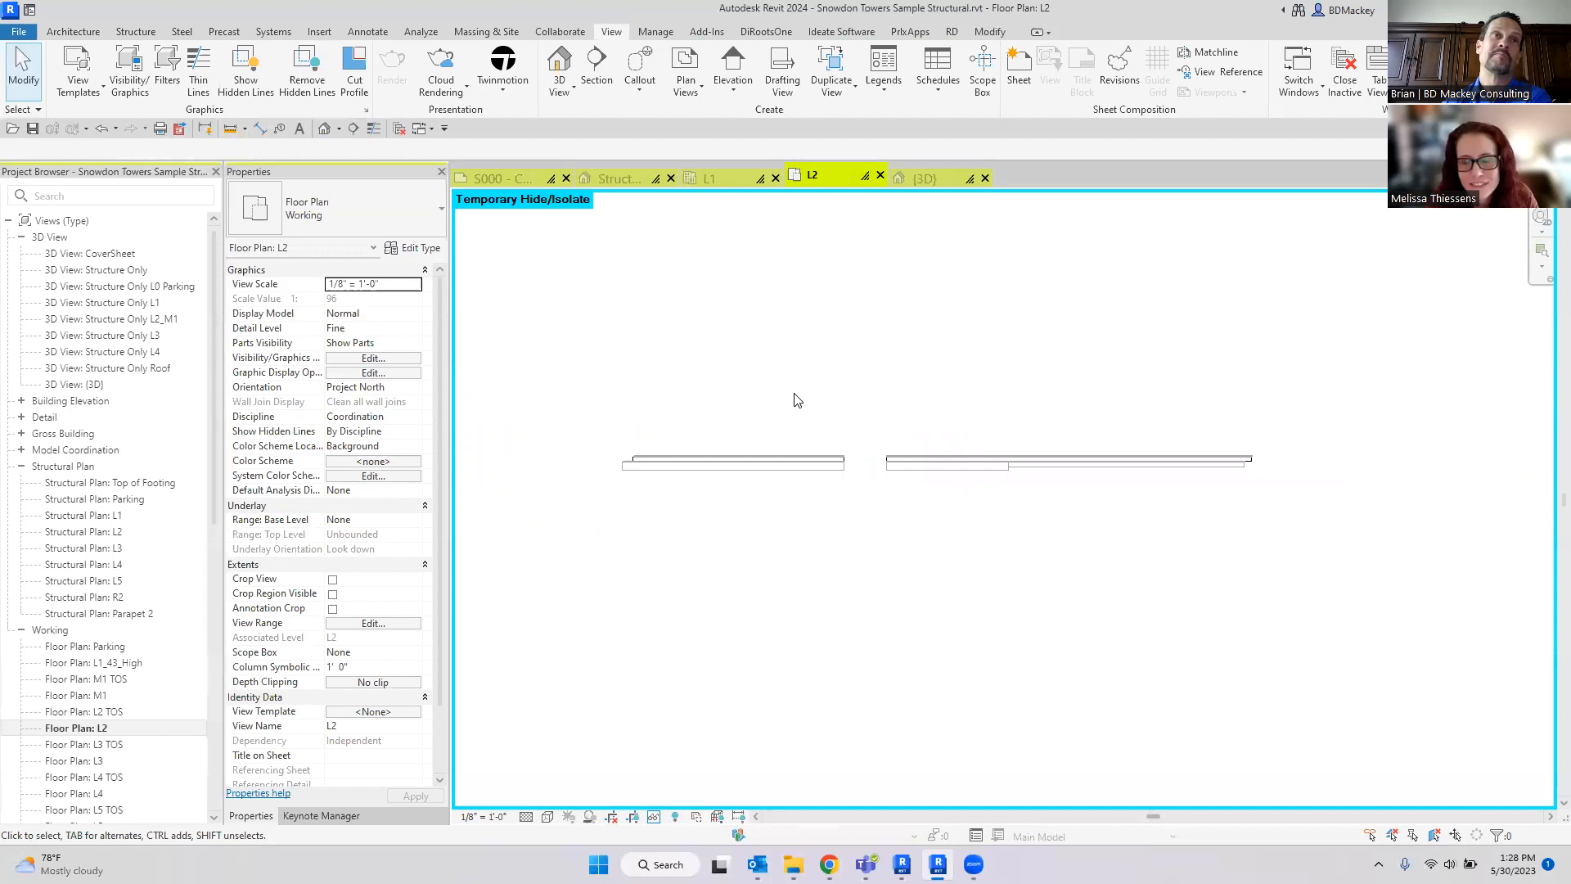
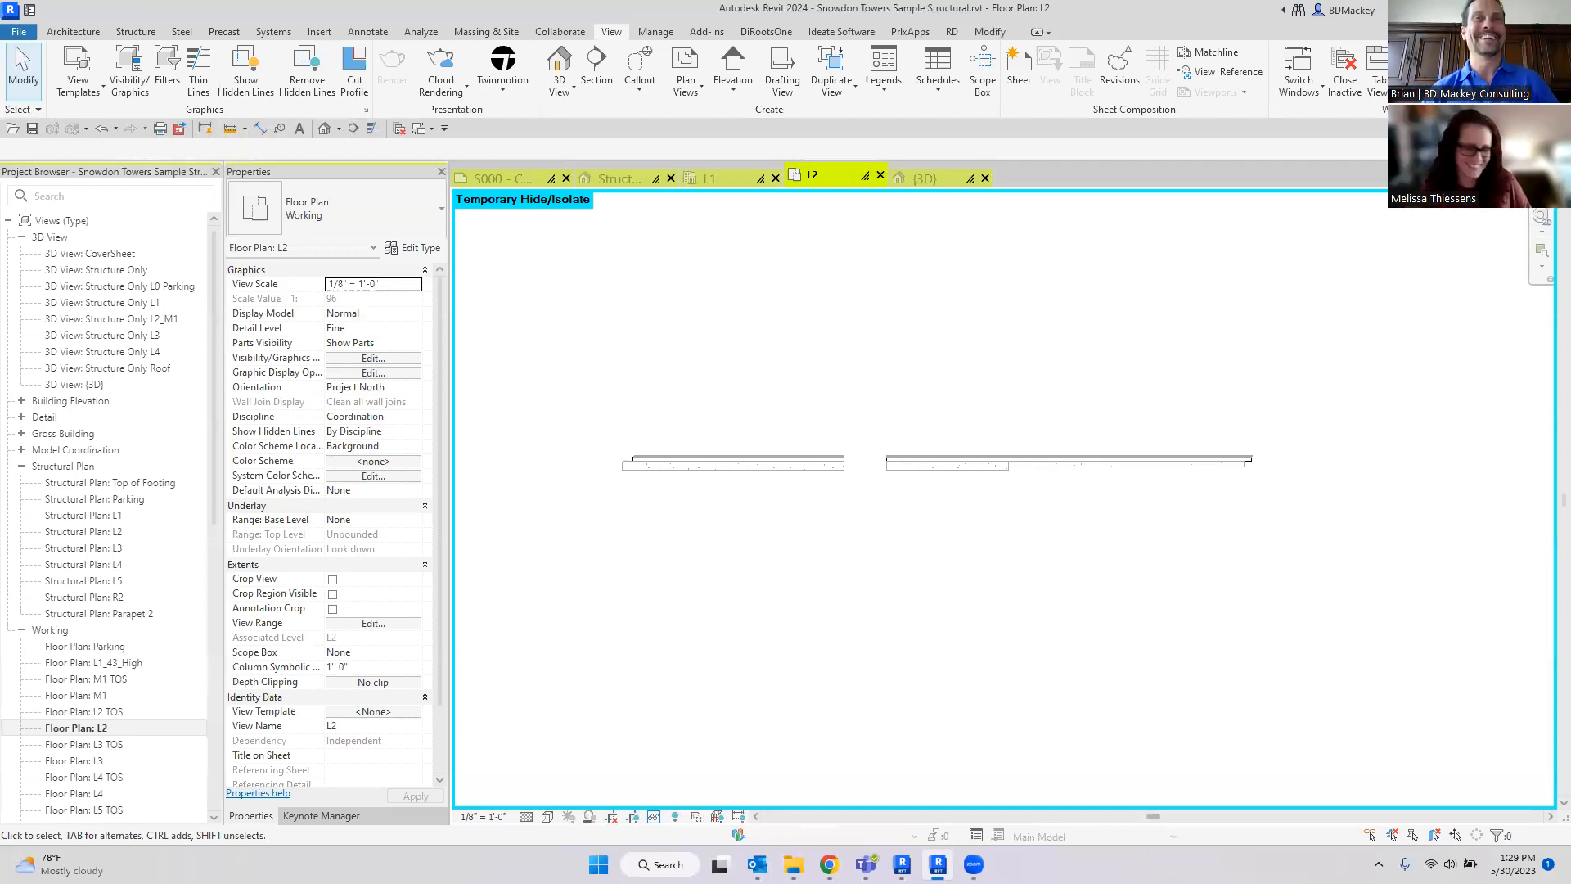
{"action": "scroll", "coordinate": [843, 481], "scroll_direction": "up", "scroll_amount": 2}
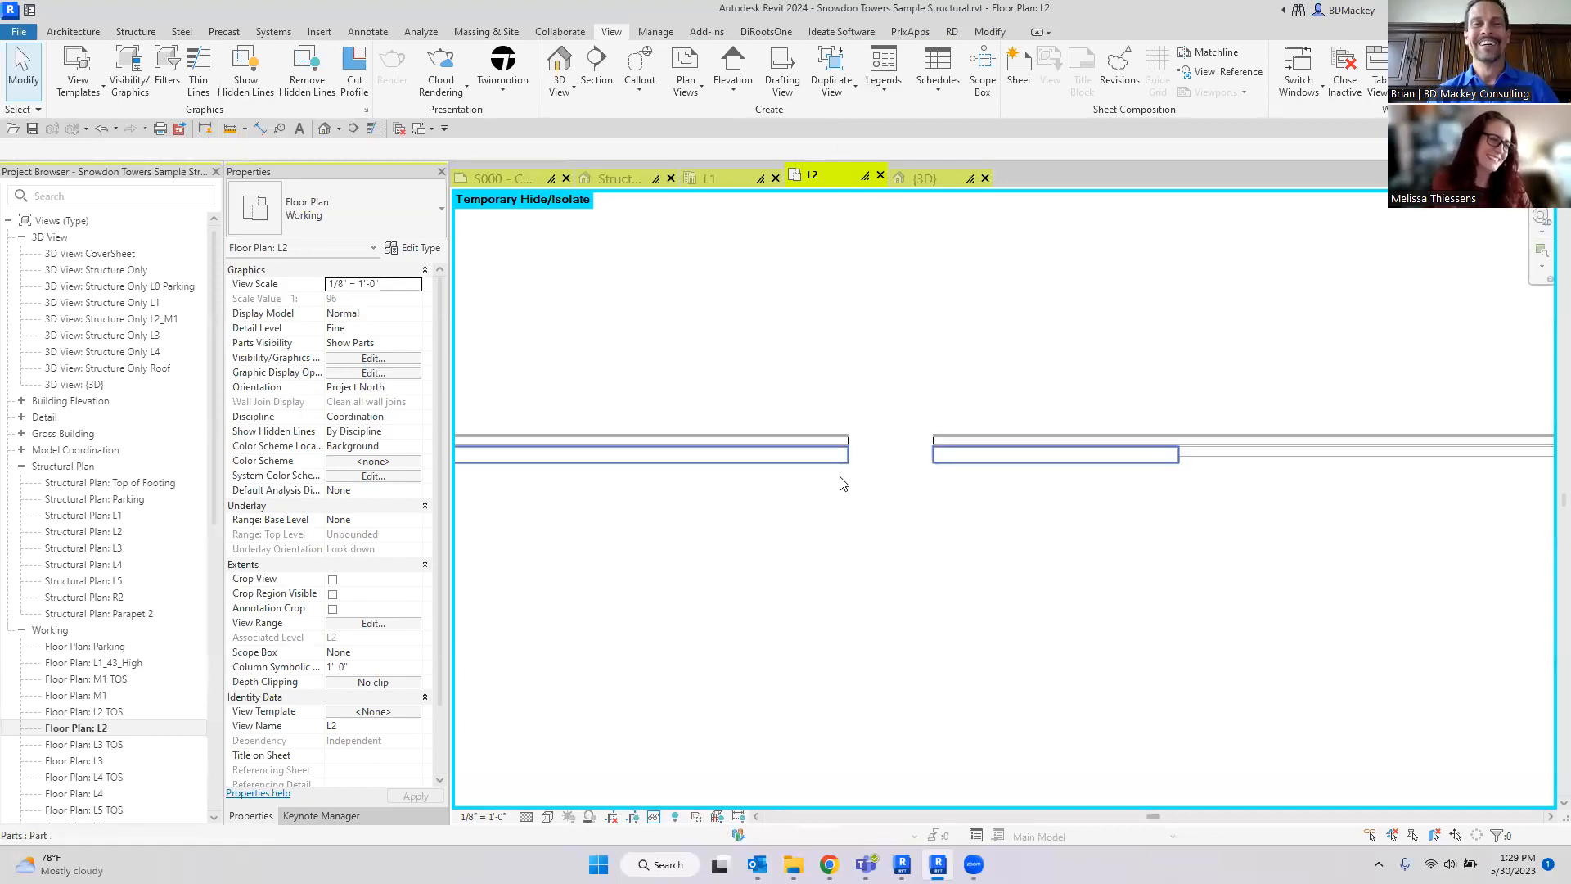
Step: Review the divided wall parts, dismiss the save reminder without saving, and reset the temporary isolation in the L2 plan
{"action": "middle_click_drag", "start_coordinate": [843, 482], "coordinate": [962, 438]}
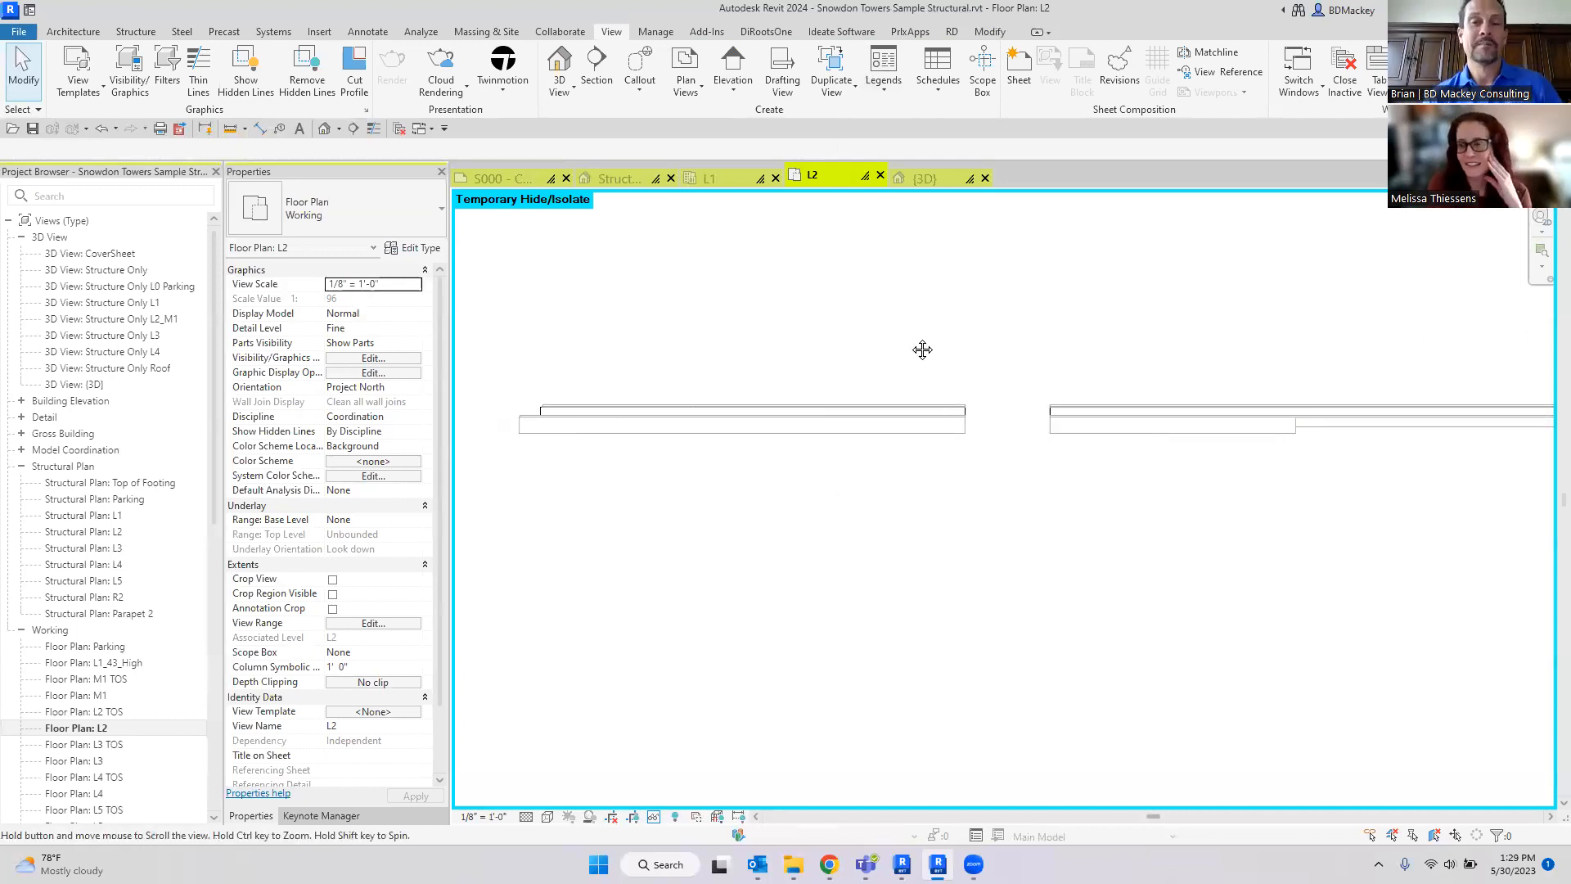
{"action": "middle_click_drag", "start_coordinate": [922, 349], "coordinate": [919, 344]}
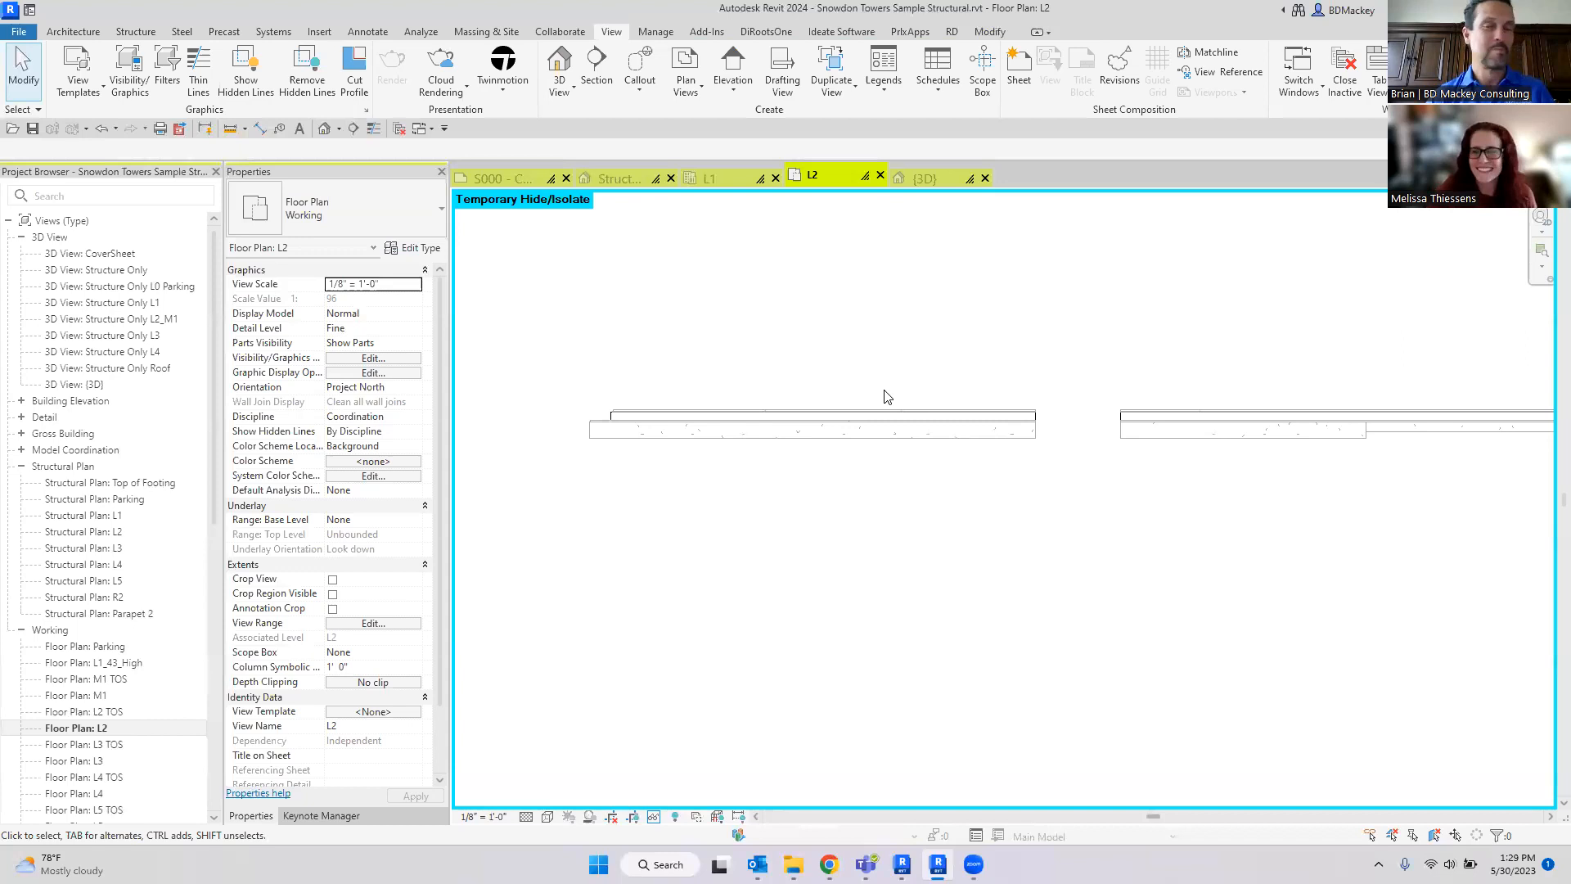
{"action": "scroll", "coordinate": [977, 341], "scroll_direction": "down", "scroll_amount": 1}
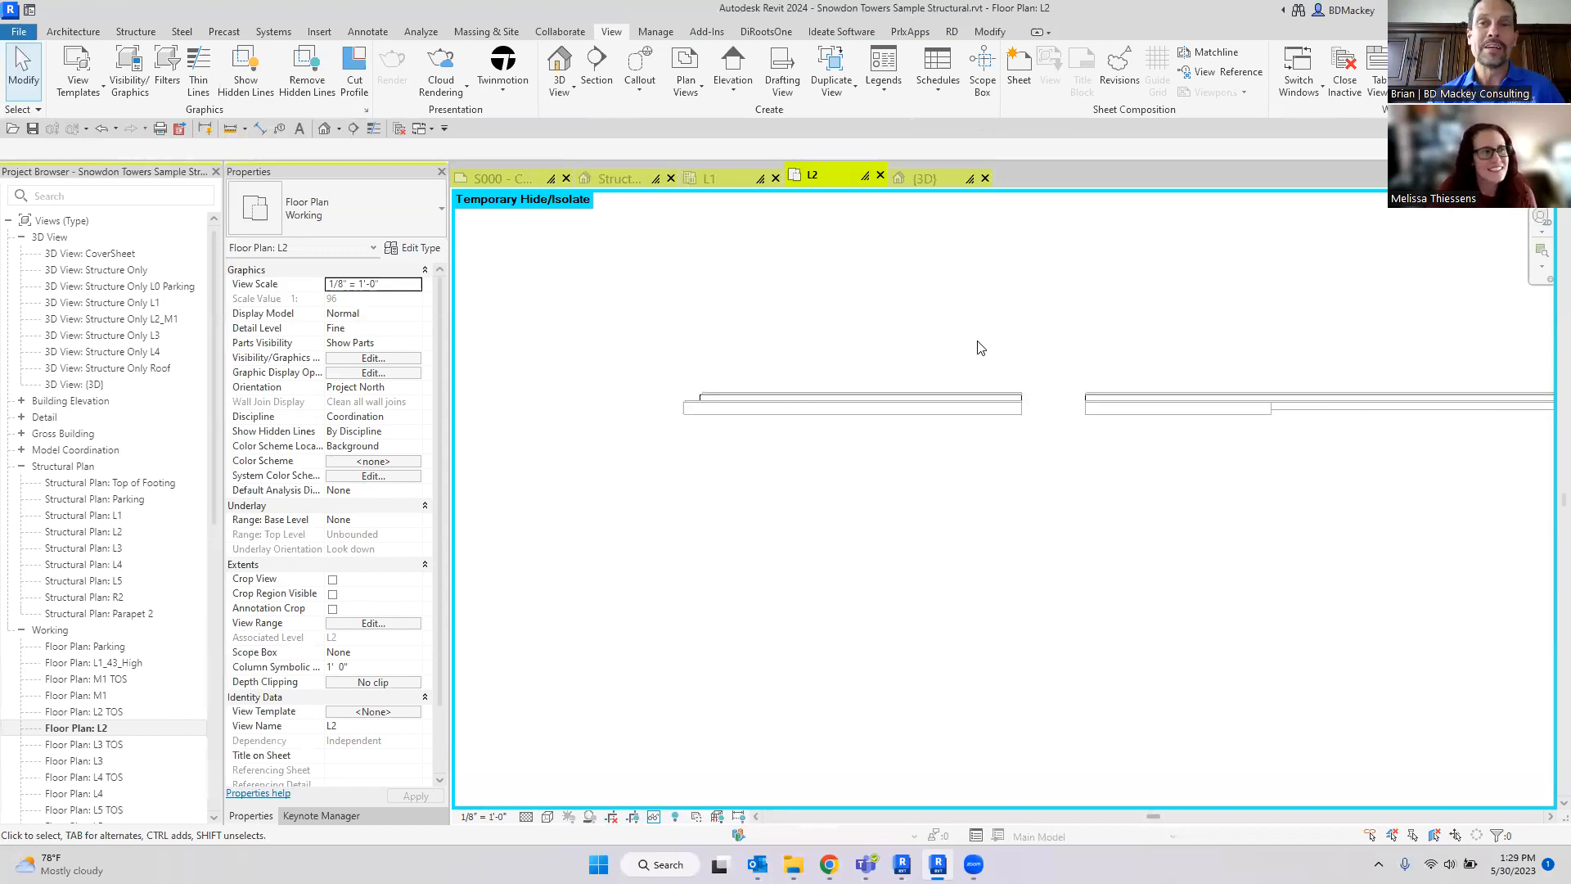
{"action": "middle_click_drag", "start_coordinate": [1301, 501], "coordinate": [1238, 521]}
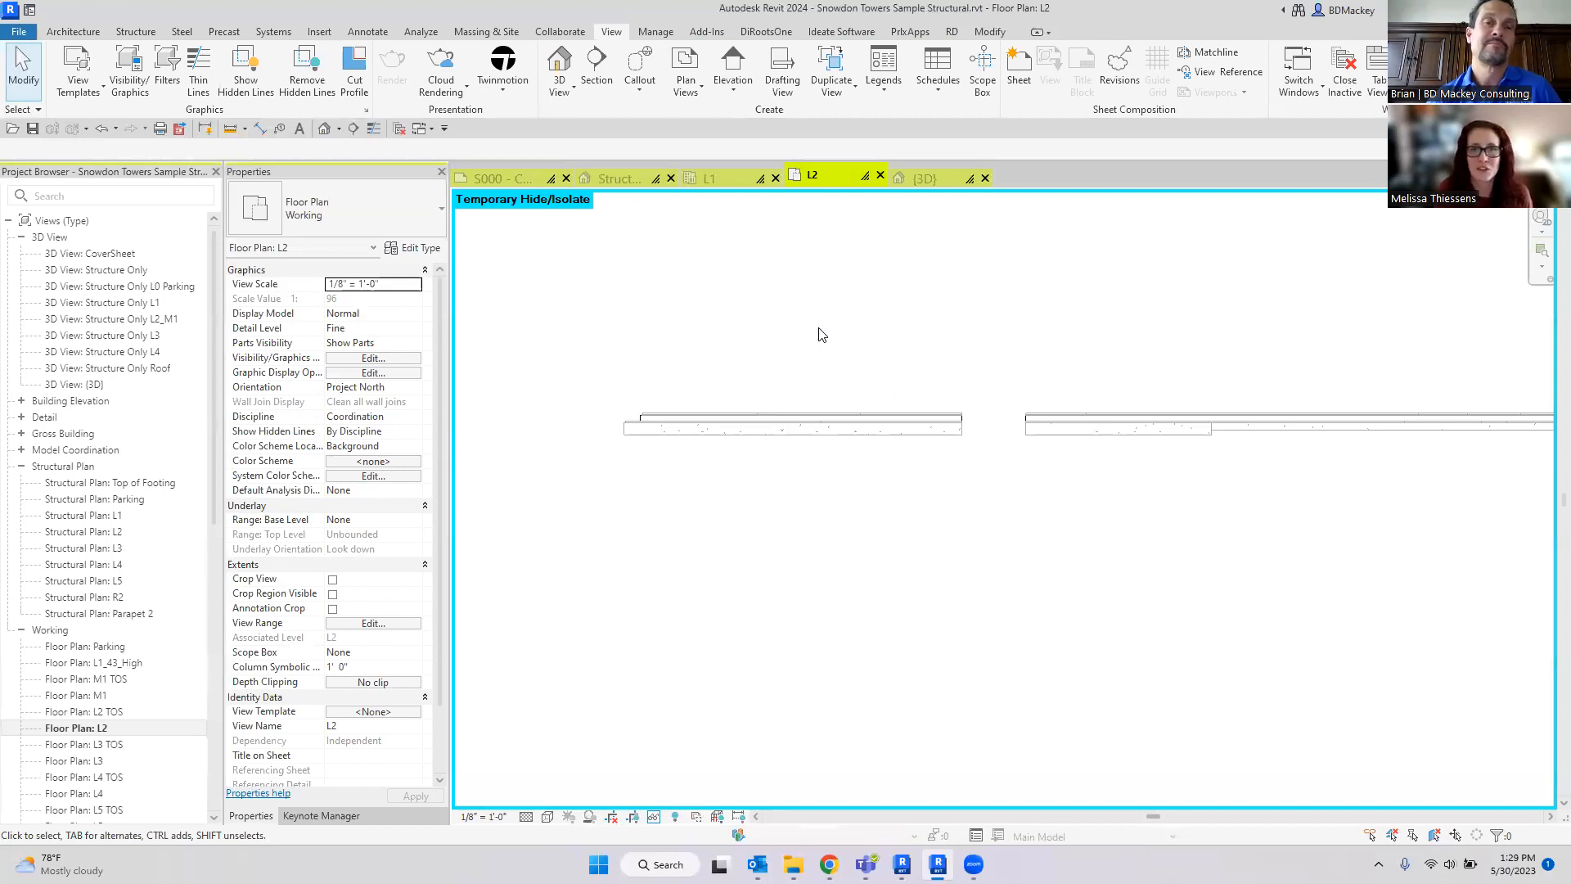
{"action": "scroll", "coordinate": [822, 334], "scroll_direction": "down", "scroll_amount": 3}
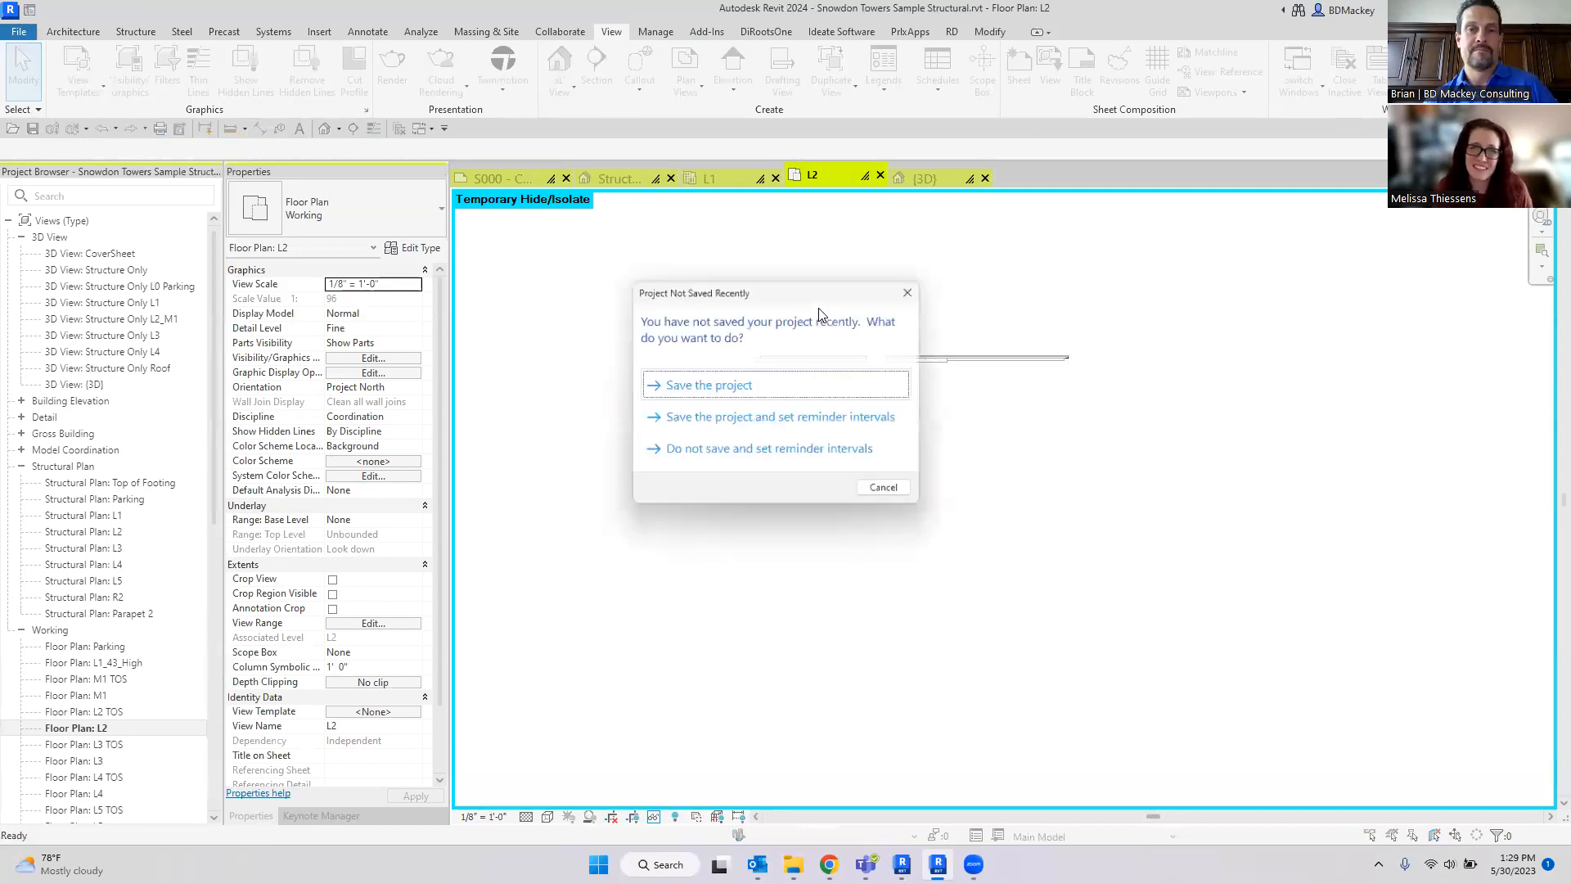
{"action": "left_click", "coordinate": [892, 489]}
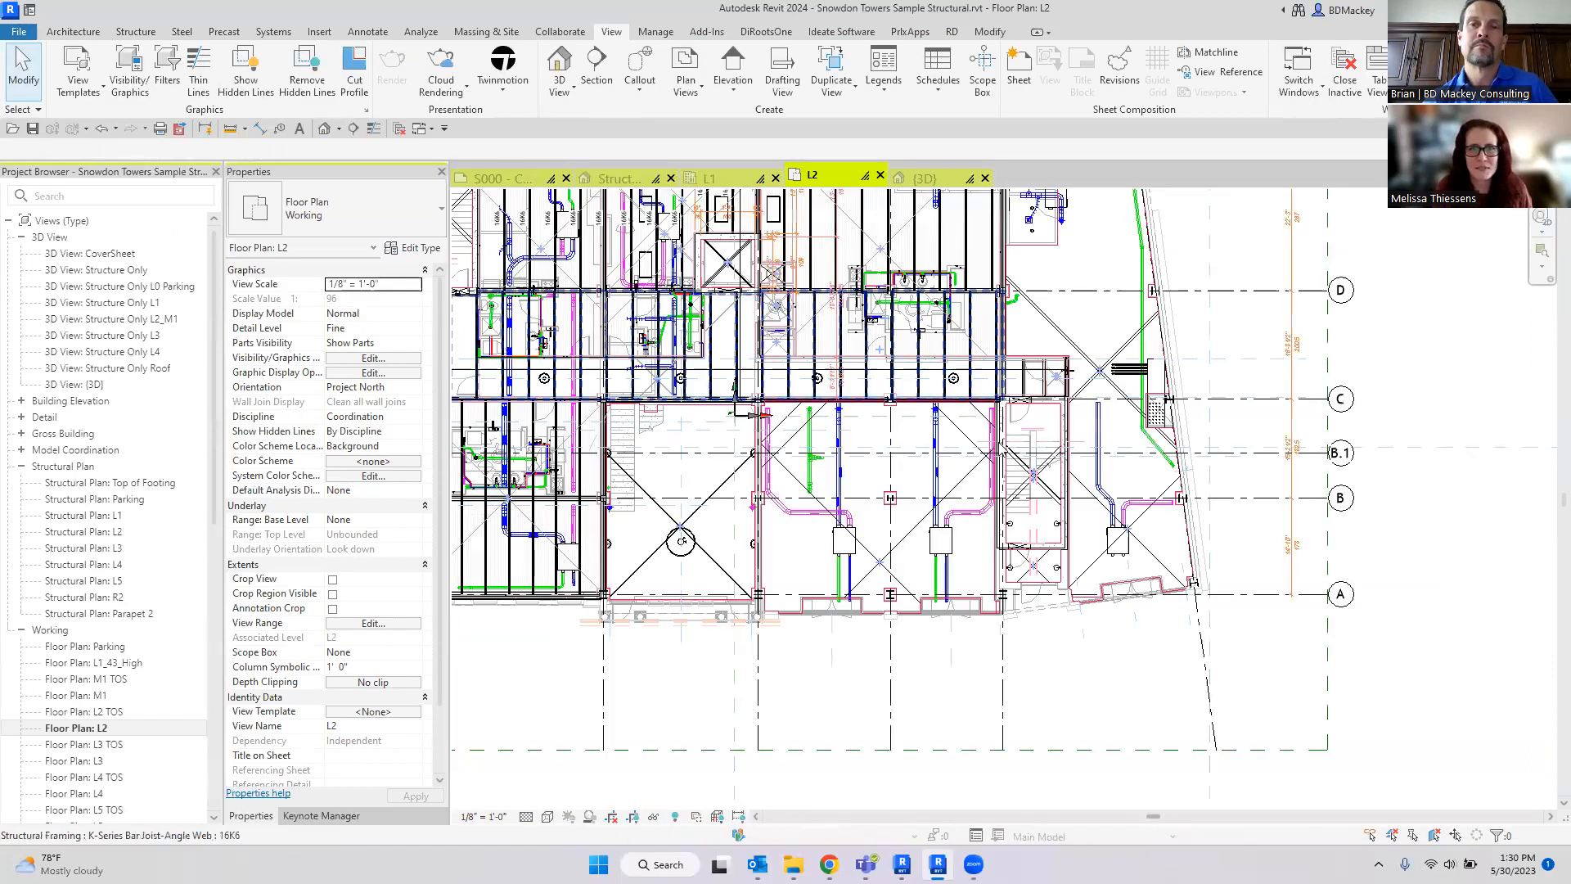
Step: Select the vertical grid dimension string and show the elements related to its constraint lock between grids D and C, checking each grid
{"action": "middle_click_drag", "start_coordinate": [1408, 413], "coordinate": [1170, 565]}
{"action": "scroll", "coordinate": [1052, 507], "scroll_direction": "up", "scroll_amount": 5}
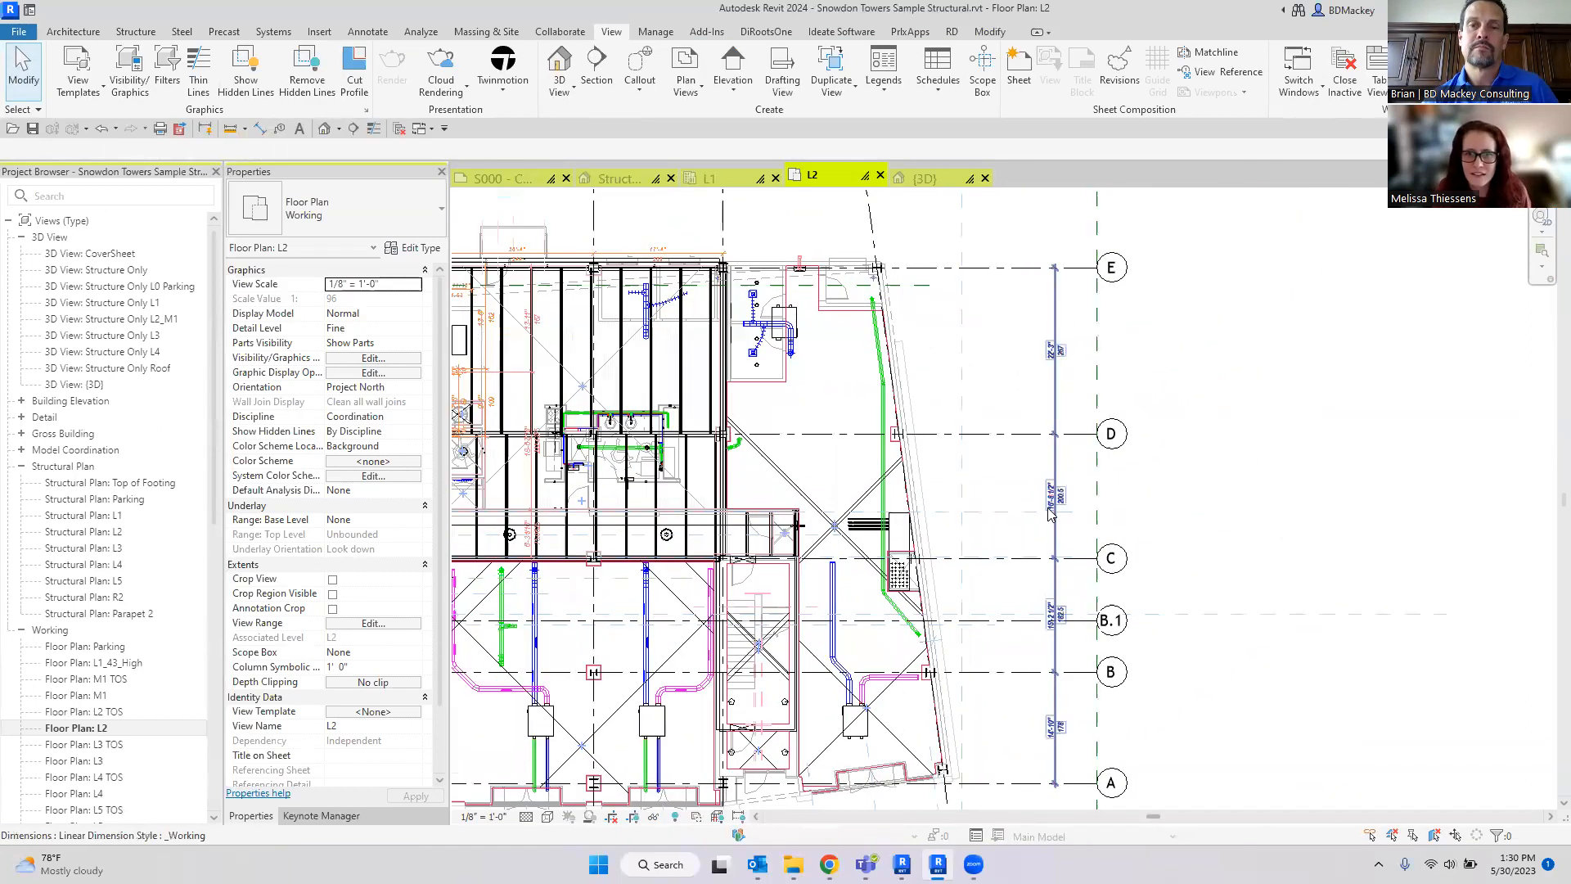
{"action": "left_click", "coordinate": [1065, 430]}
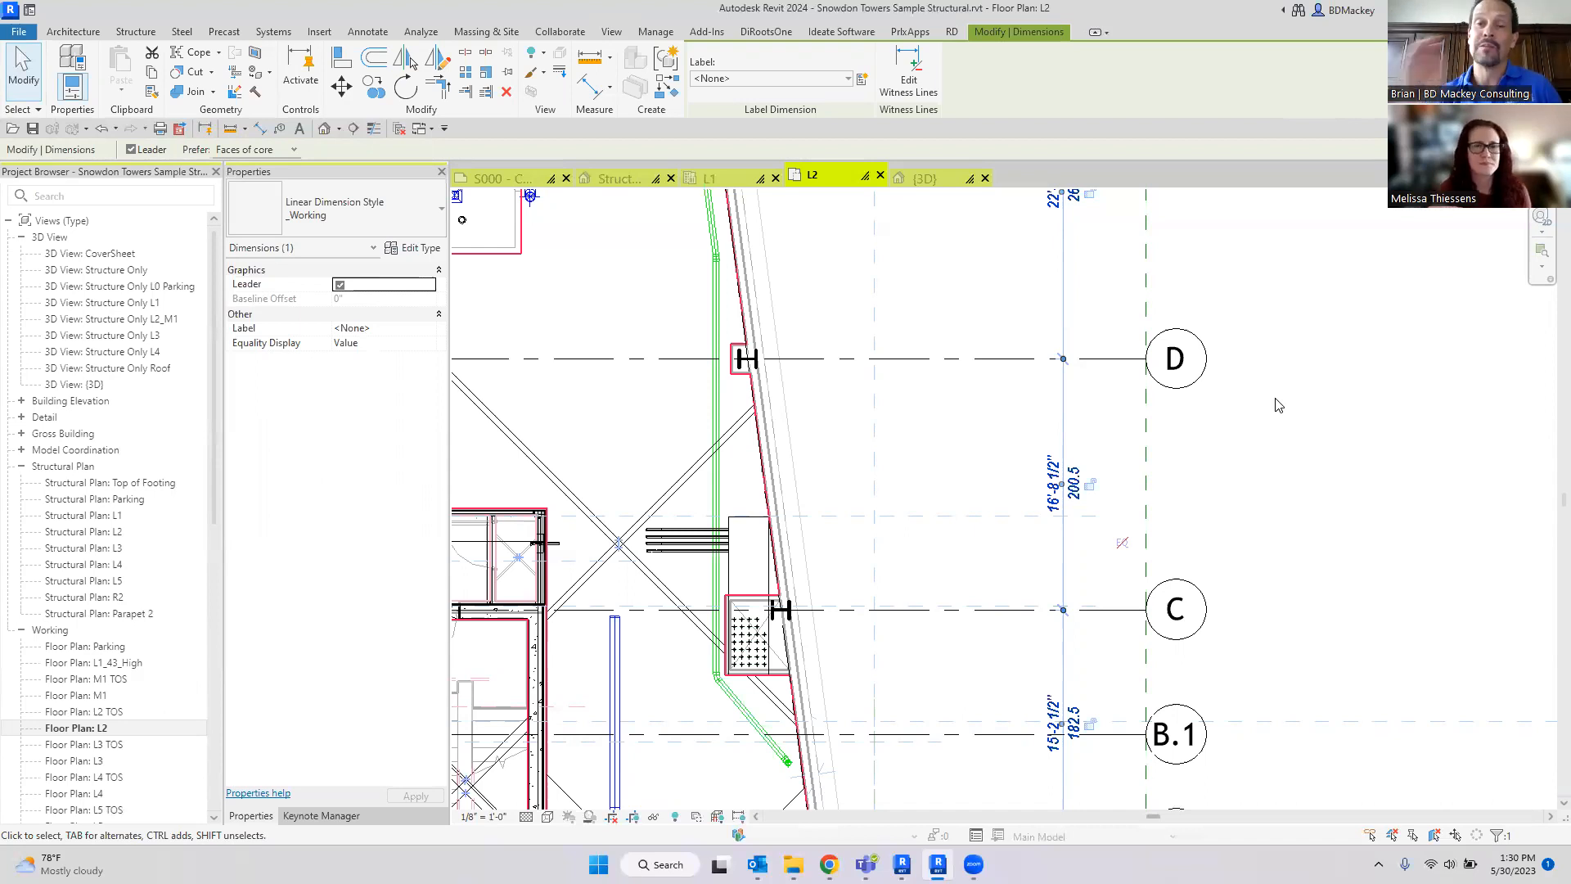
{"action": "scroll", "coordinate": [1139, 468], "scroll_direction": "down", "scroll_amount": 3}
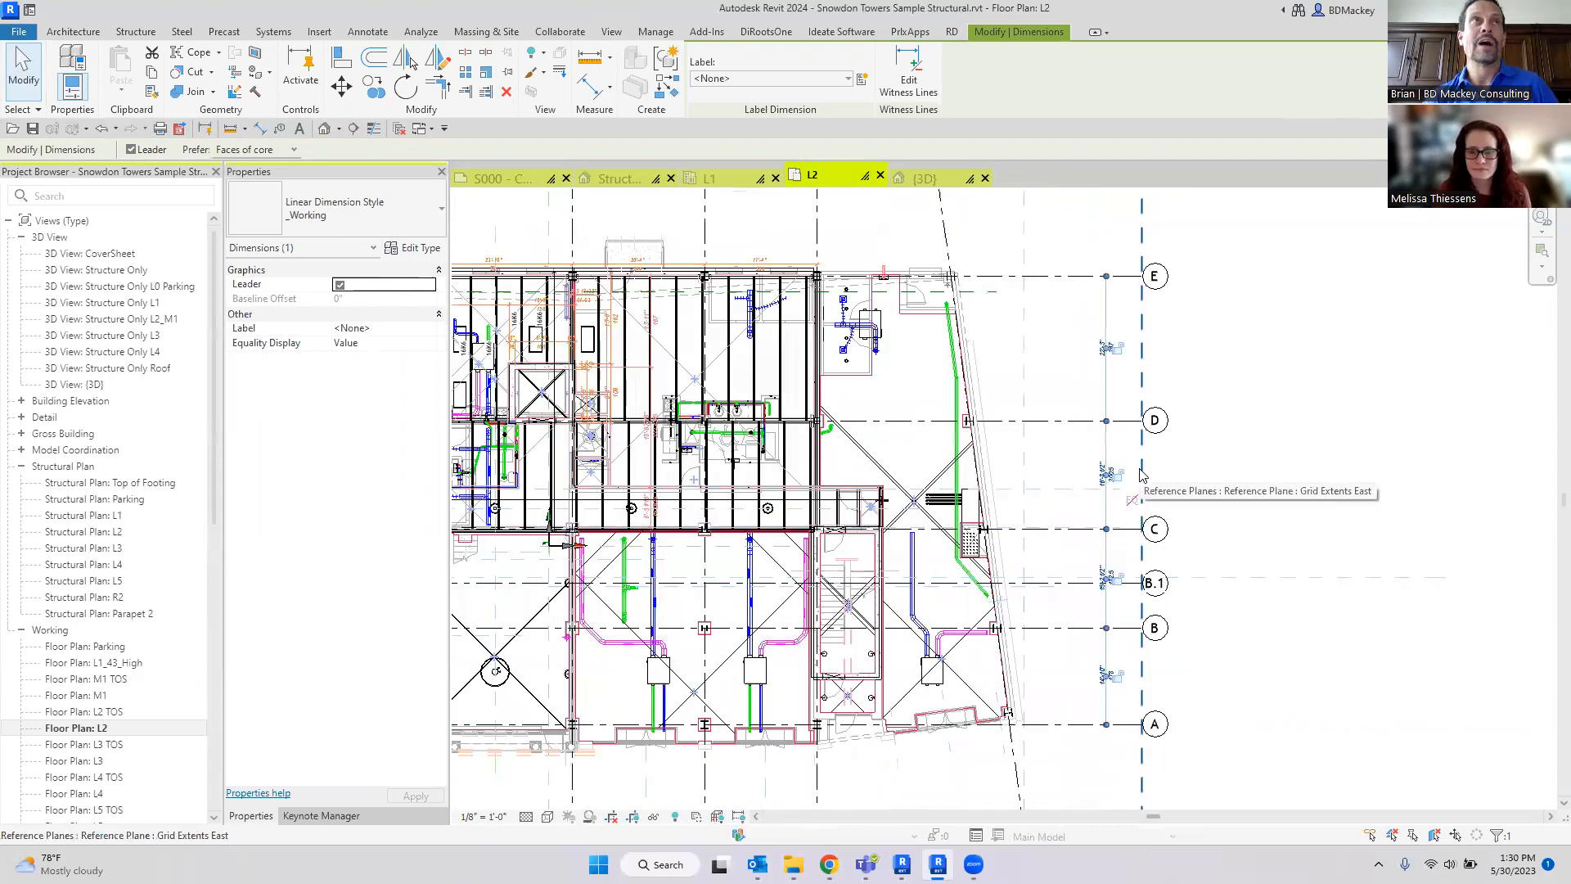
{"action": "scroll", "coordinate": [1140, 471], "scroll_direction": "up", "scroll_amount": 3}
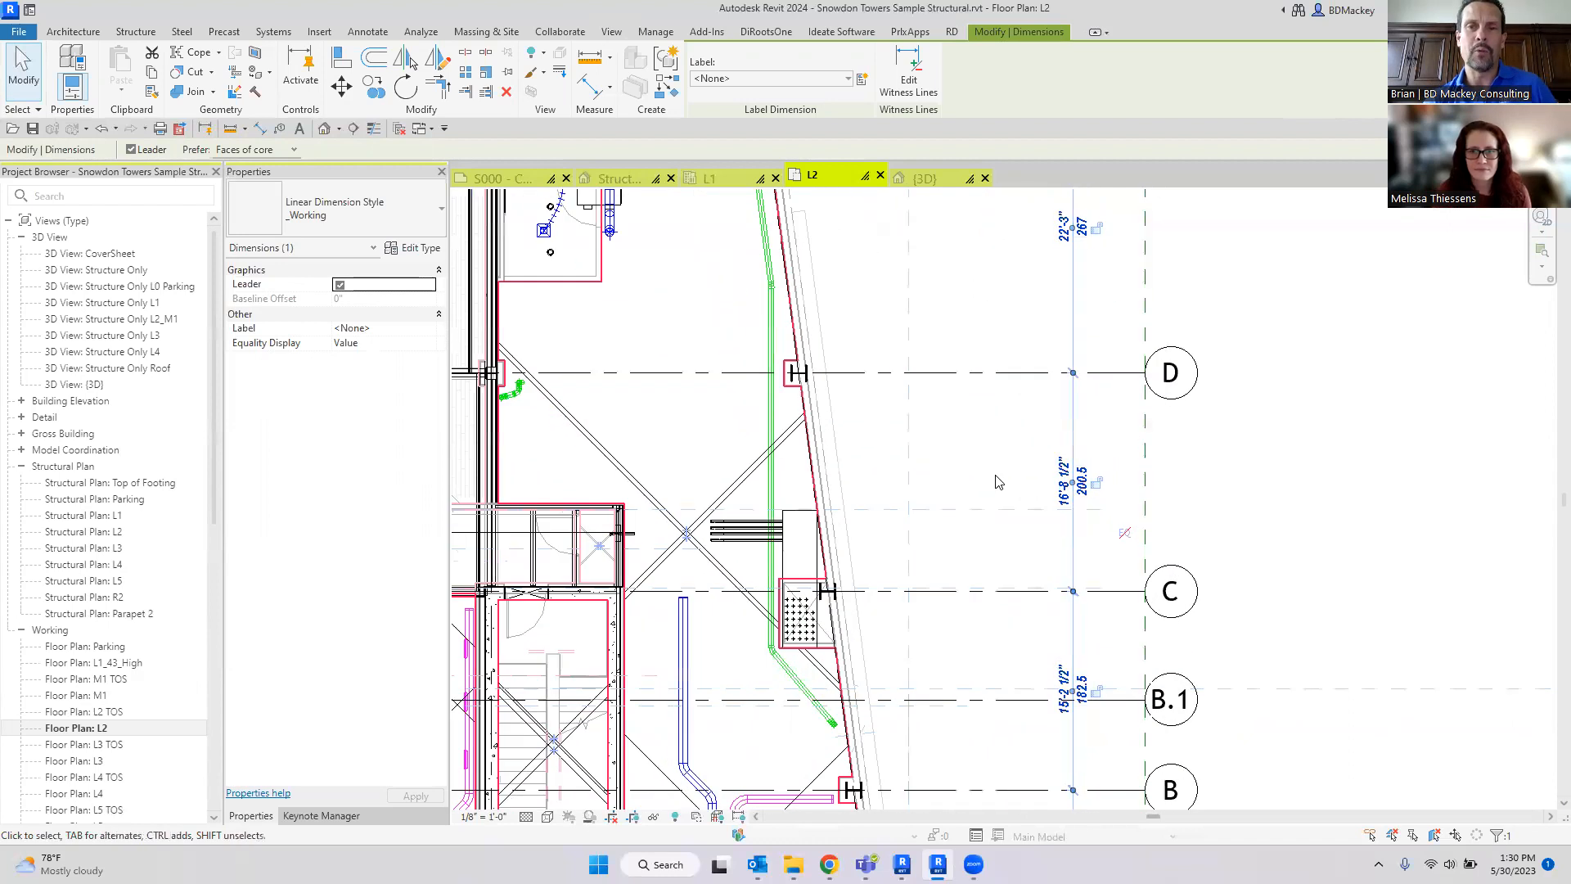
{"action": "right_click", "coordinate": [1105, 489]}
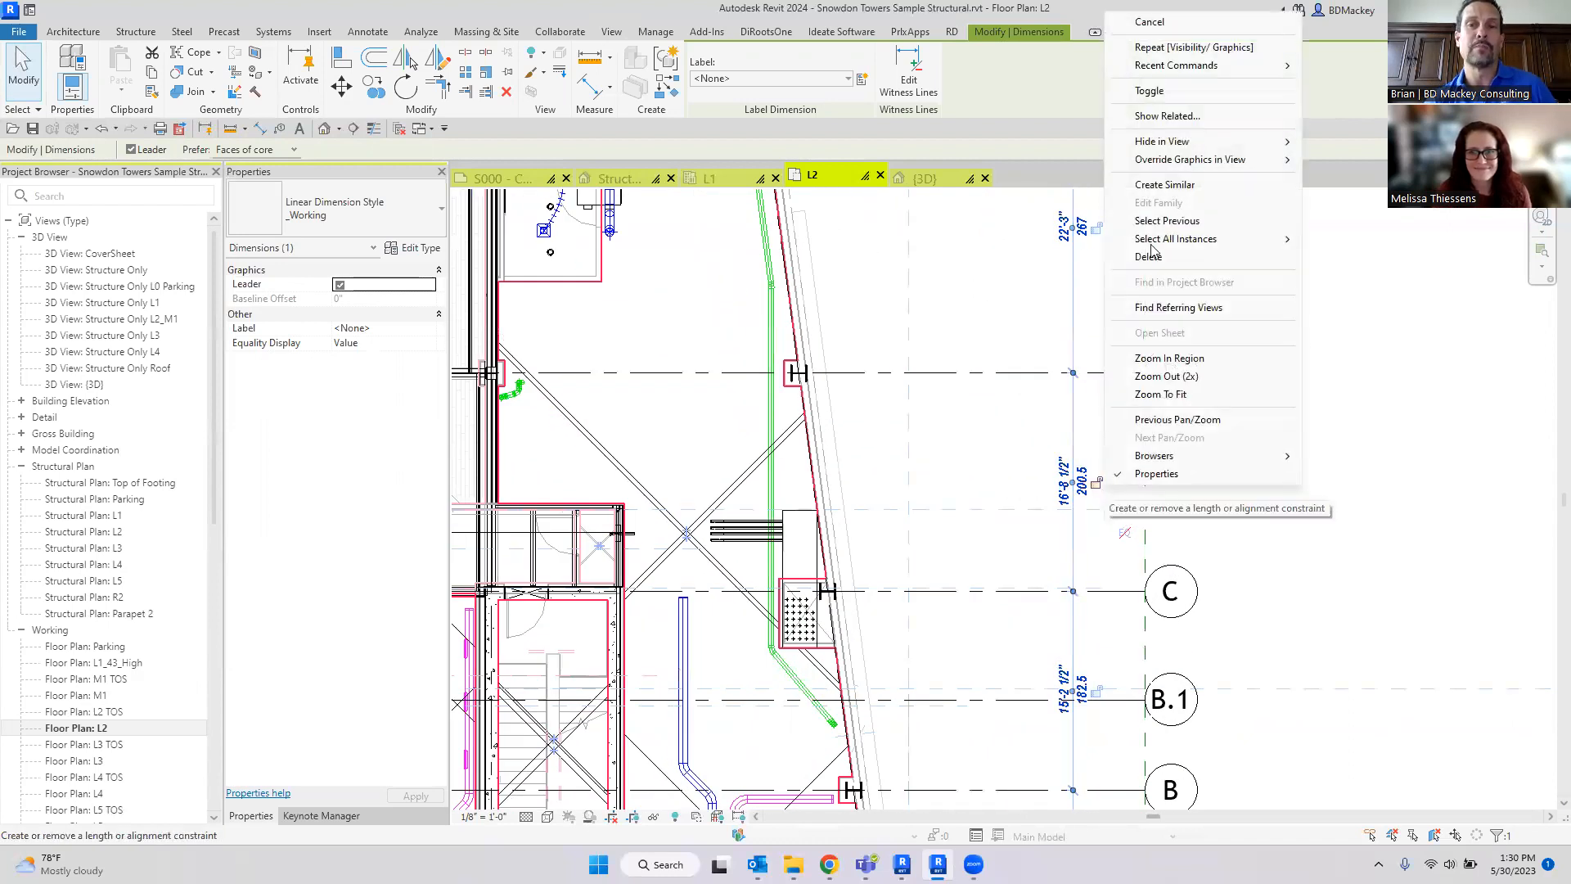
{"action": "left_click", "coordinate": [1167, 116]}
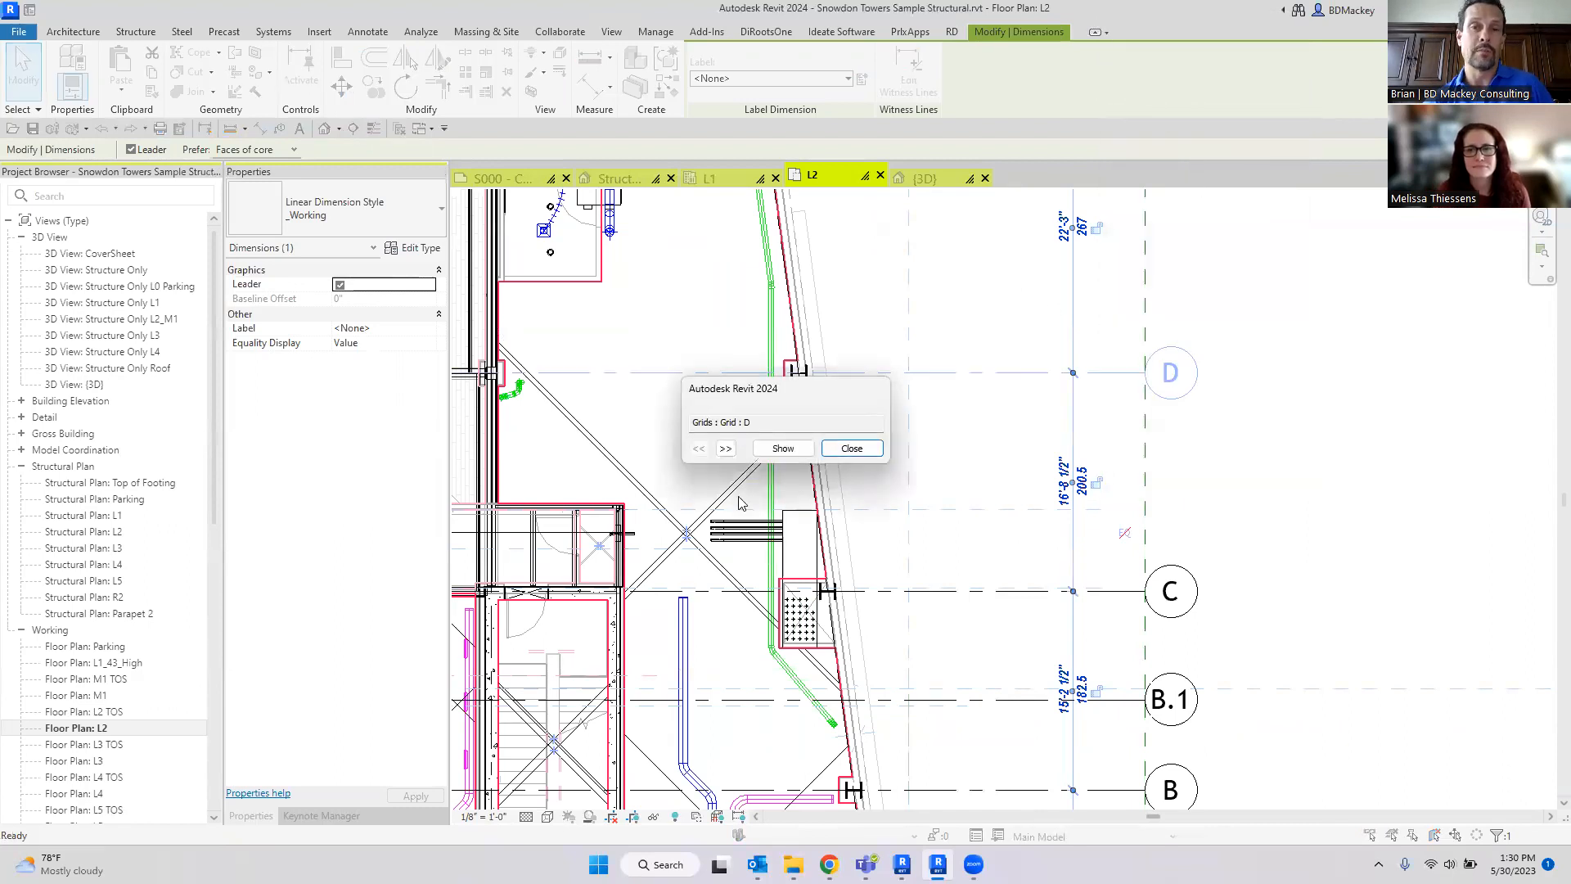
{"action": "left_click", "coordinate": [726, 448]}
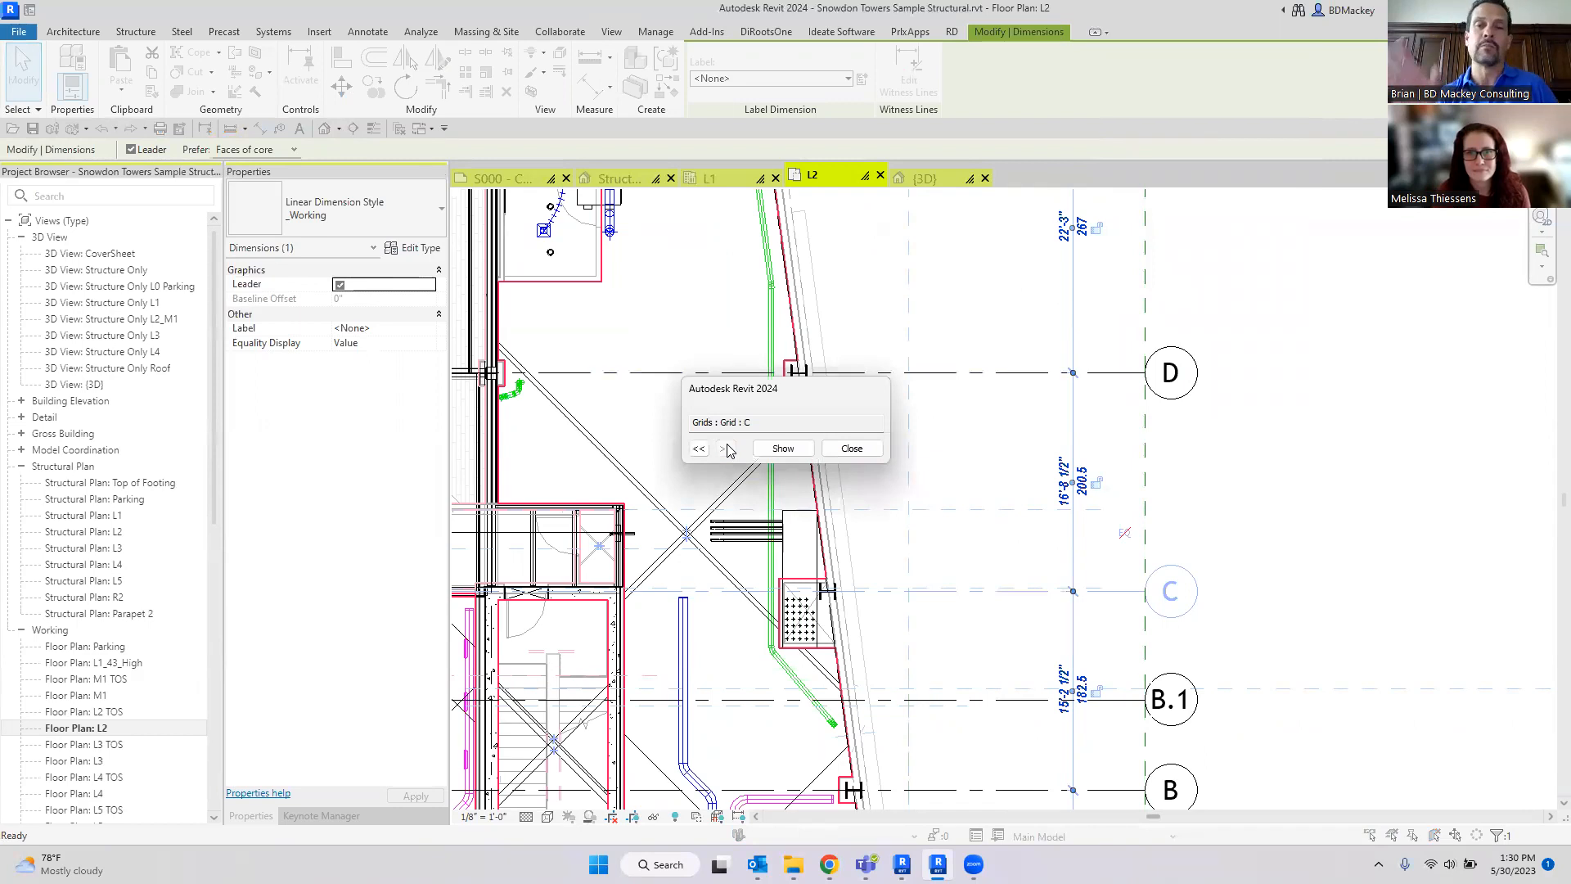
{"action": "left_click", "coordinate": [870, 449]}
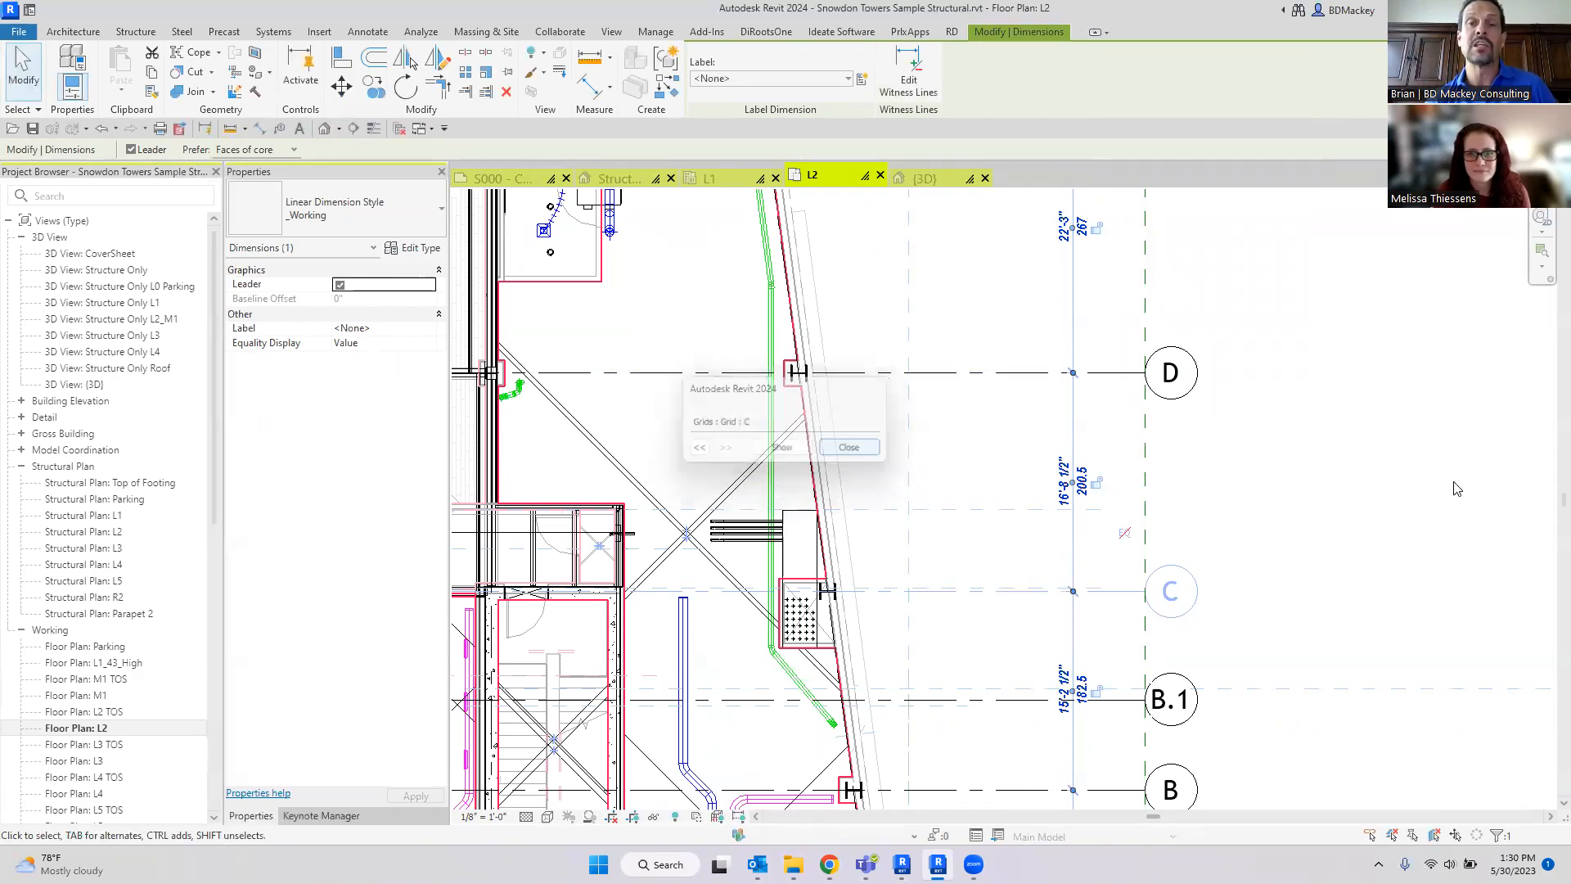
{"action": "left_click", "coordinate": [1456, 488]}
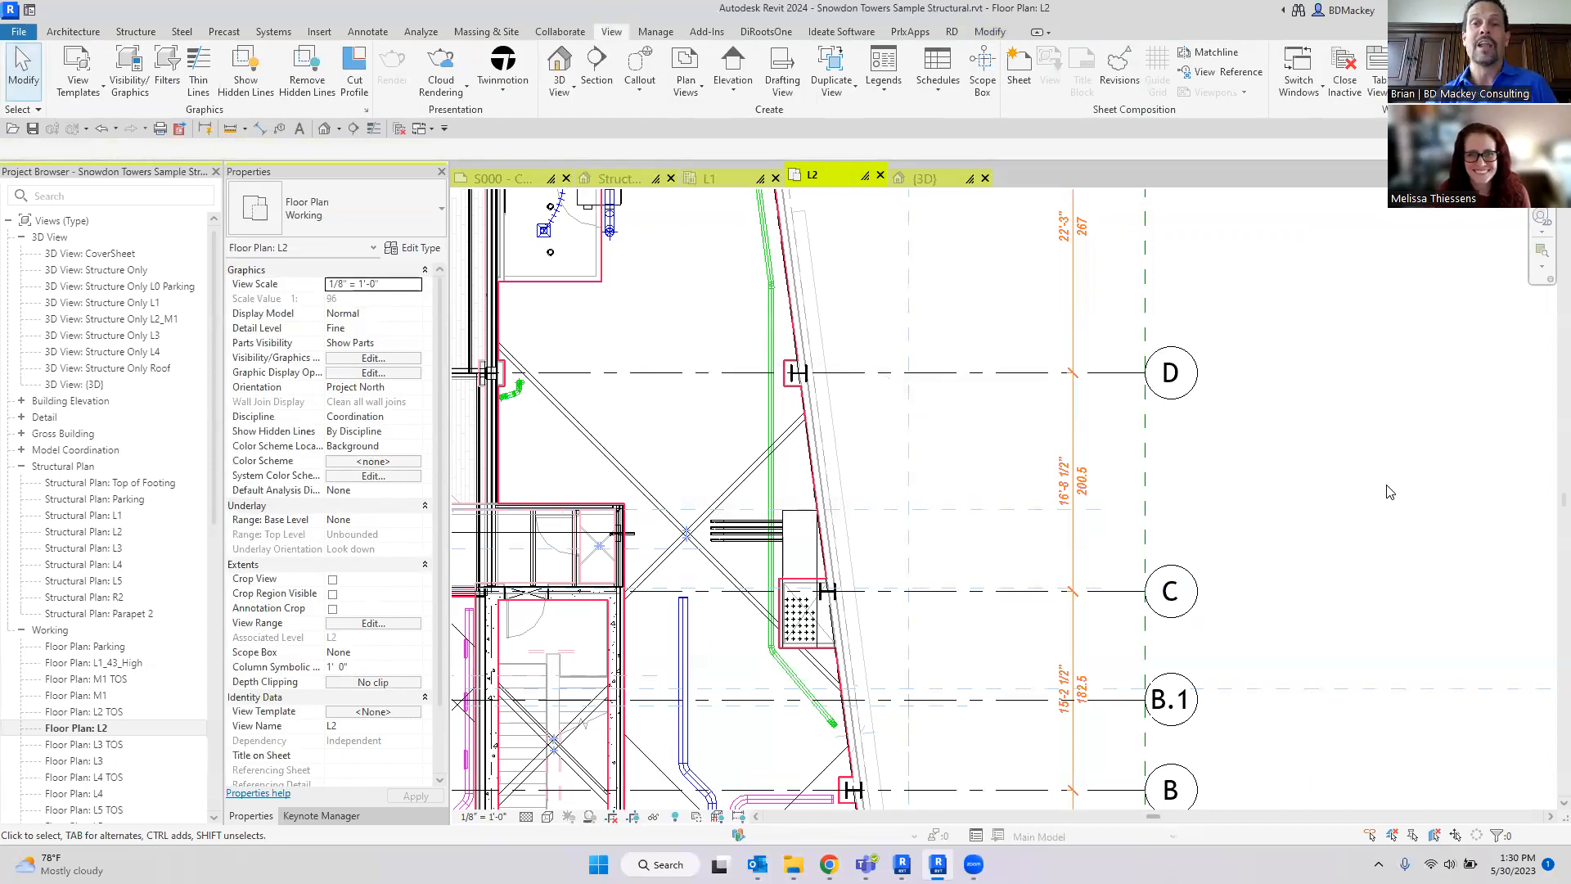
Step: Reselect the vertical grid dimension string and review the context commands for the constraint lock between grids D and C
{"action": "scroll", "coordinate": [1334, 485], "scroll_direction": "down", "scroll_amount": 3}
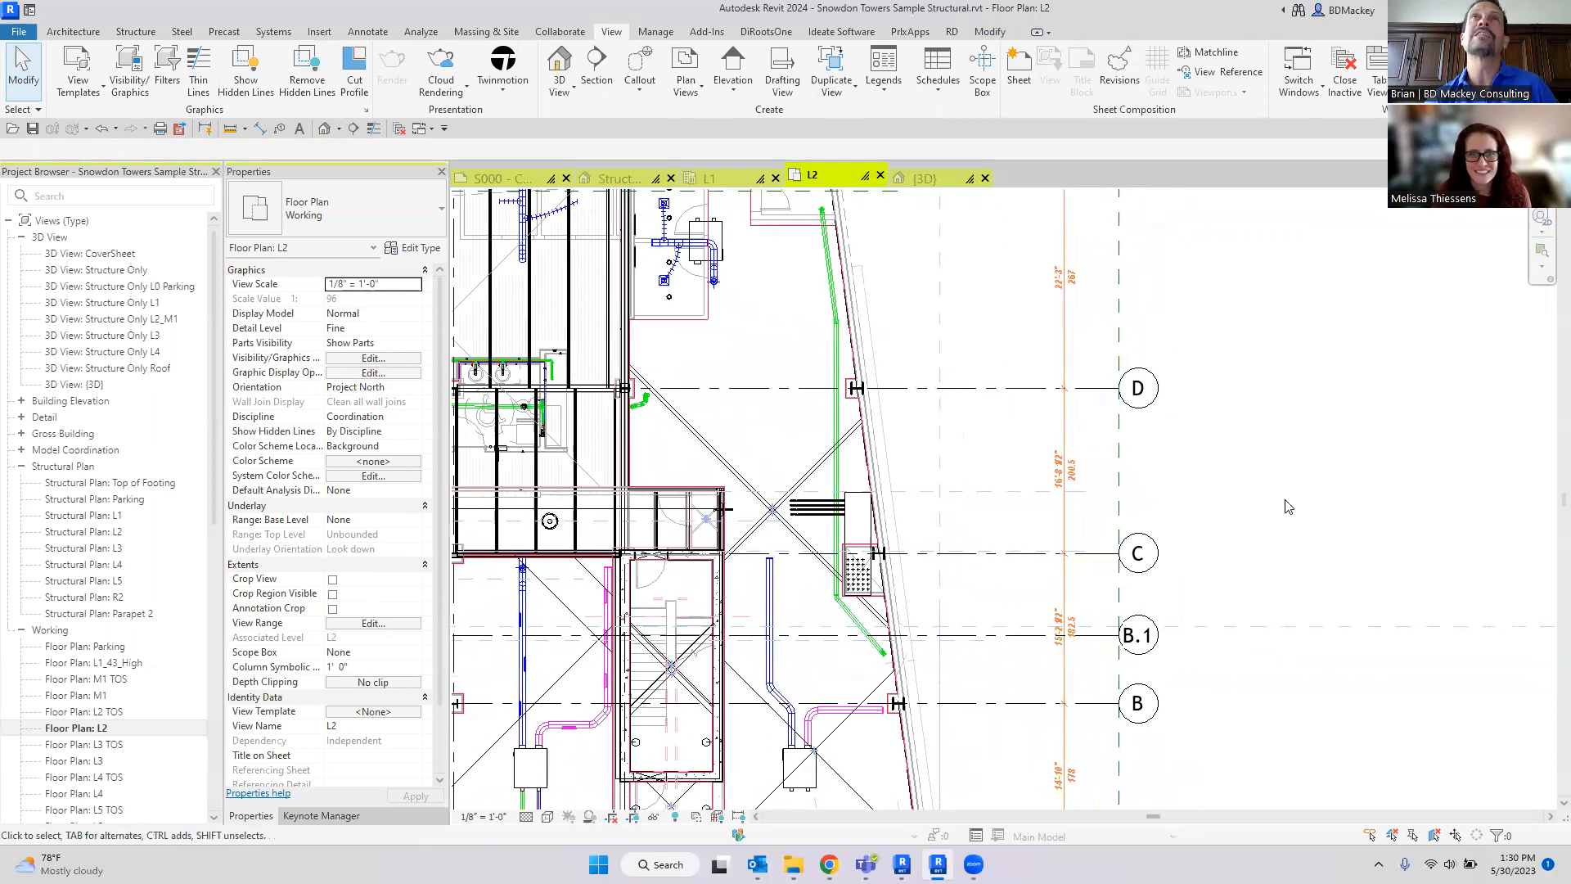
{"action": "left_click", "coordinate": [1232, 389]}
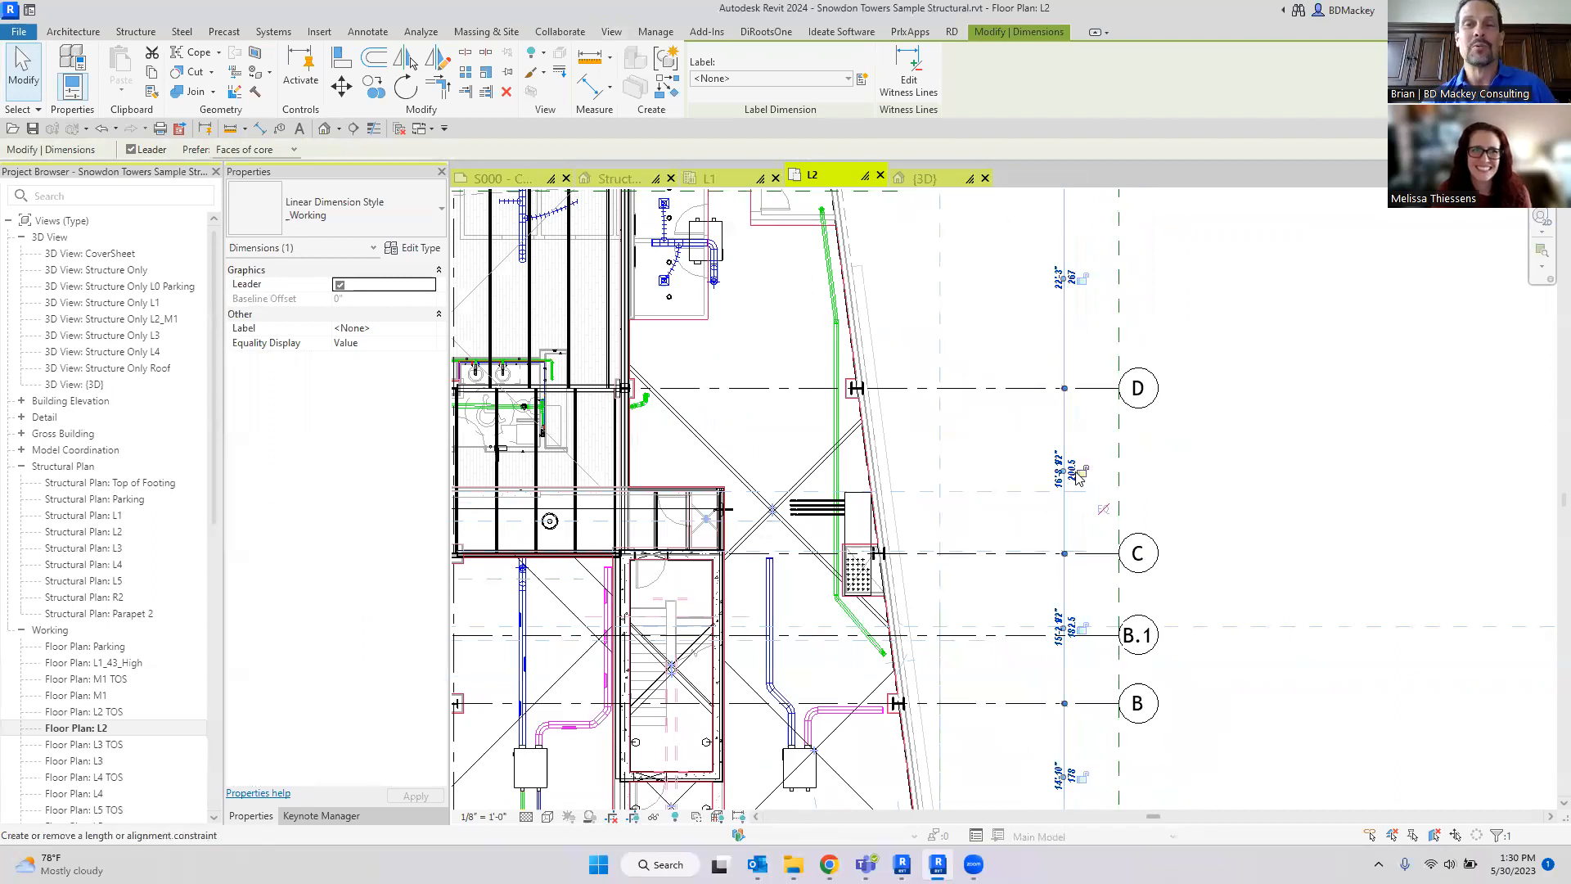
{"action": "scroll", "coordinate": [1082, 478], "scroll_direction": "up", "scroll_amount": 1}
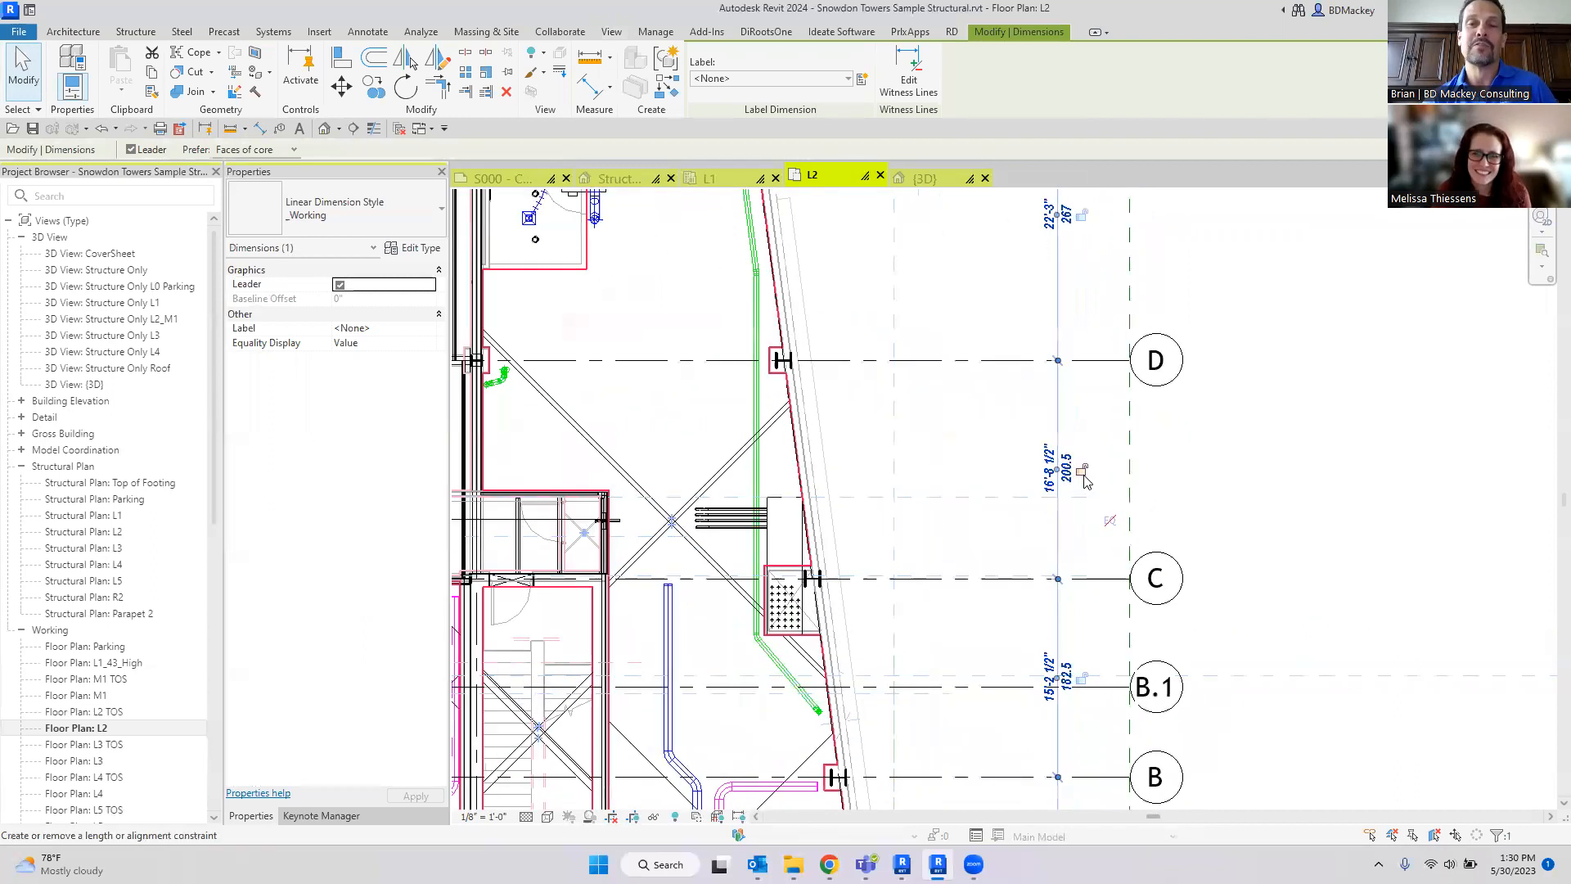
{"action": "right_click", "coordinate": [1085, 480]}
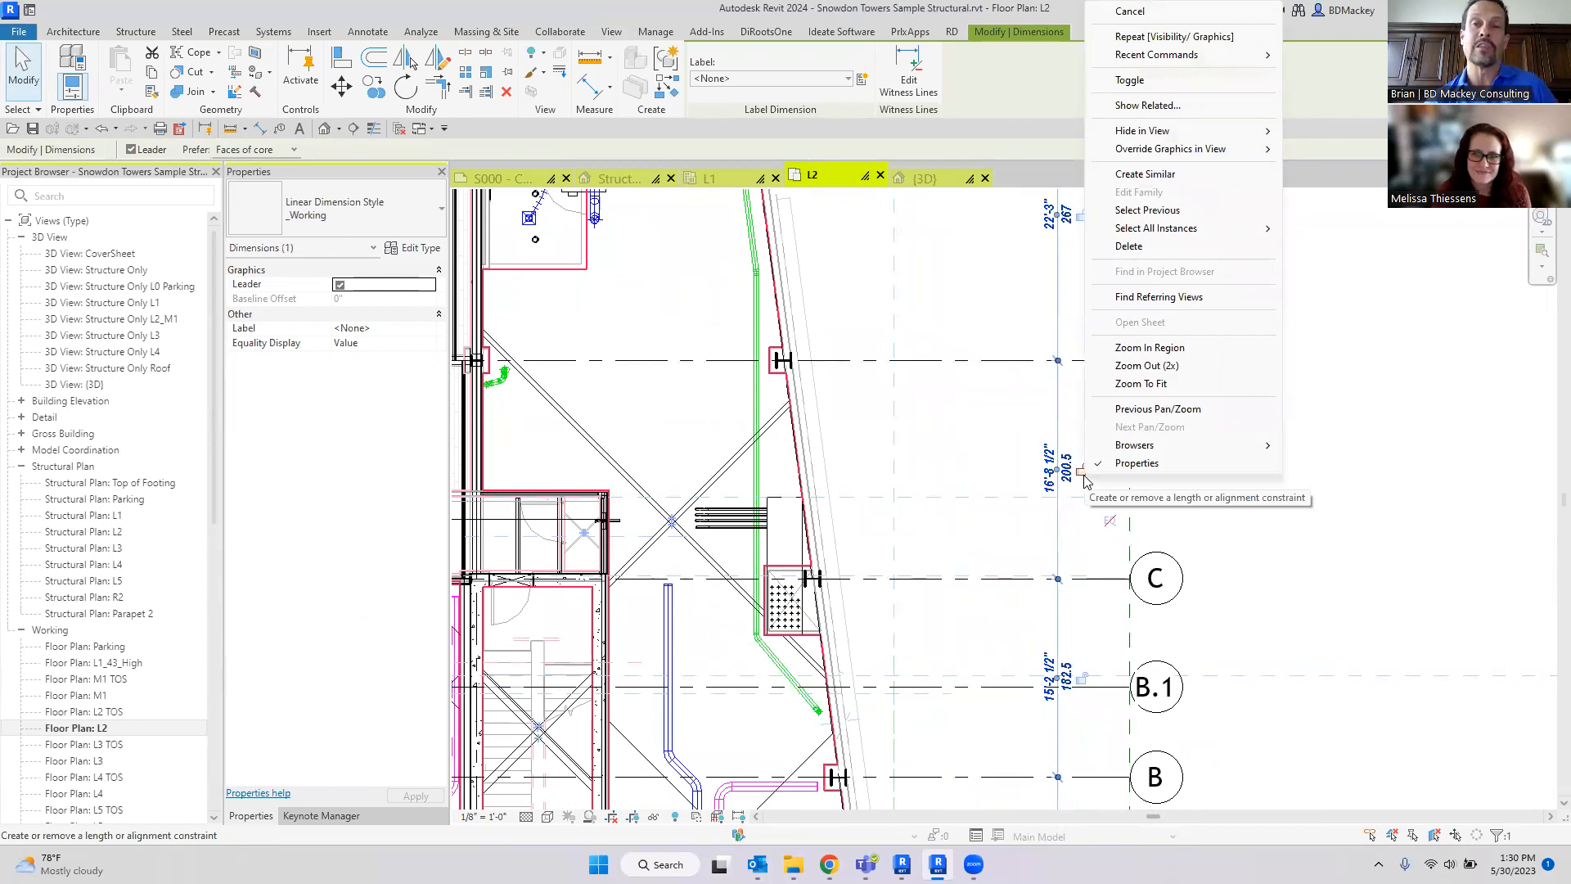
{"action": "left_click", "coordinate": [1144, 80]}
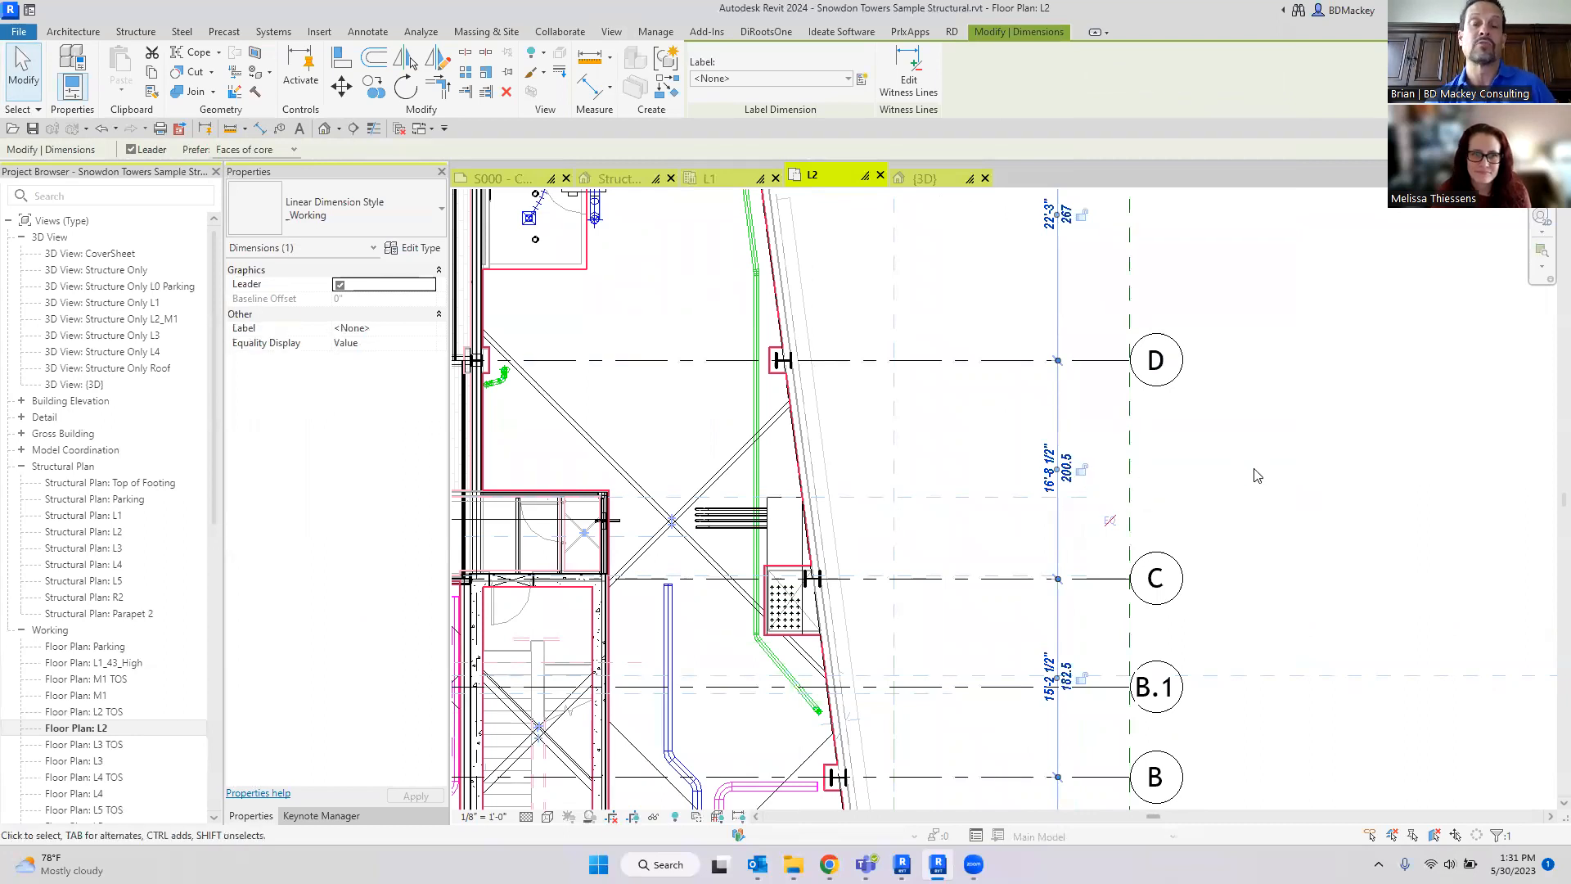
Step: Show the lock's related elements again with the dialog moved clear, step to grid C and back to grid D, and deselect the dimension
{"action": "right_click", "coordinate": [1087, 473]}
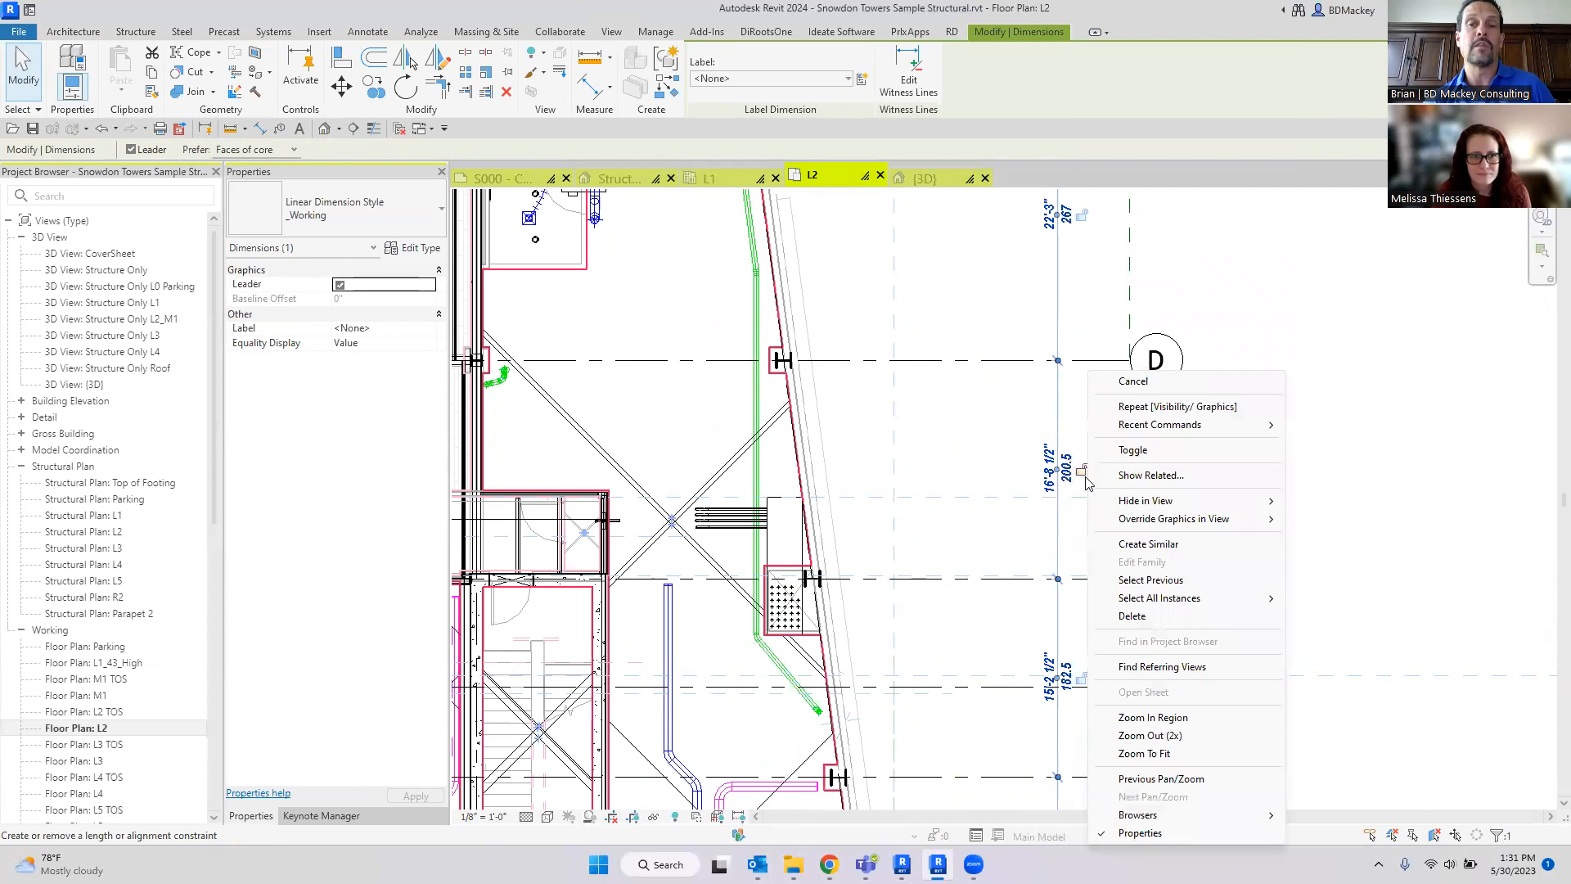
{"action": "left_click", "coordinate": [1150, 476]}
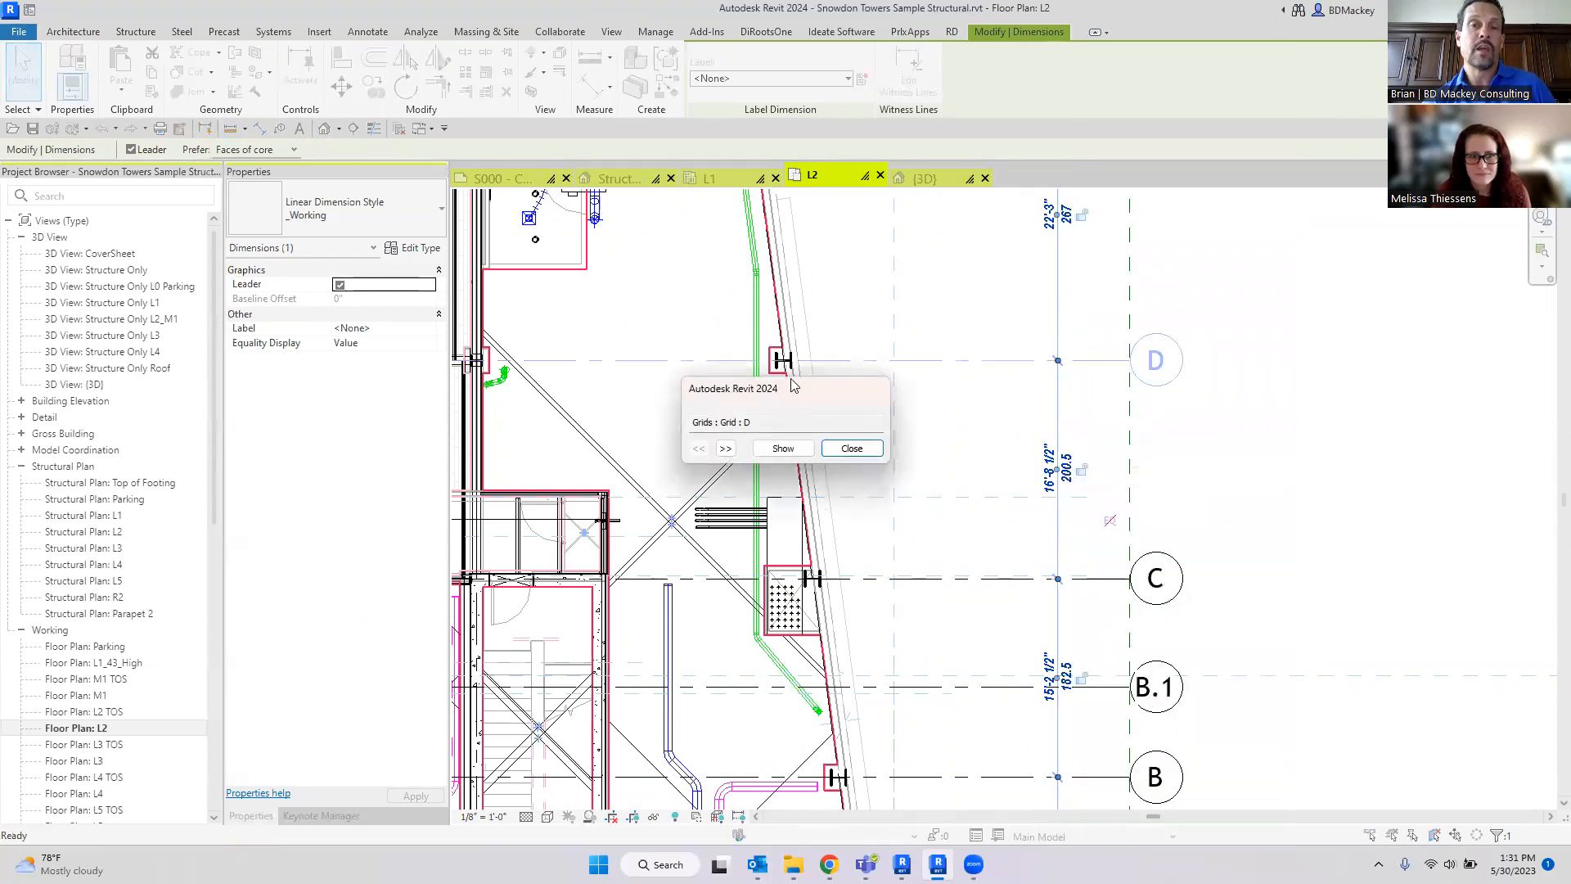
{"action": "left_click_drag", "start_coordinate": [790, 378], "coordinate": [518, 282]}
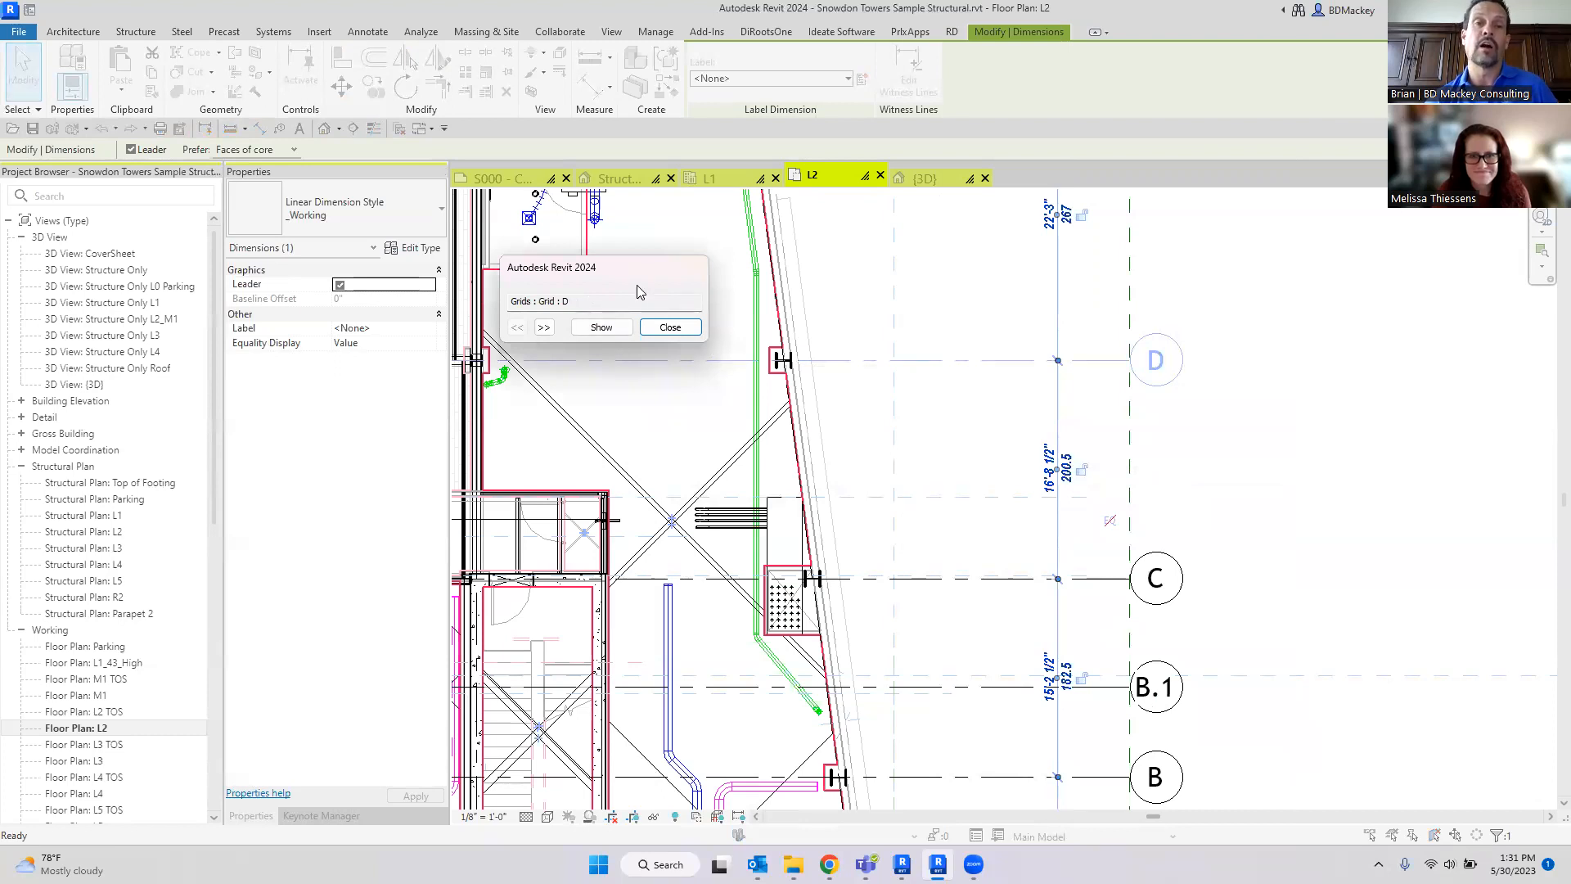
{"action": "left_click_drag", "start_coordinate": [638, 268], "coordinate": [650, 303]}
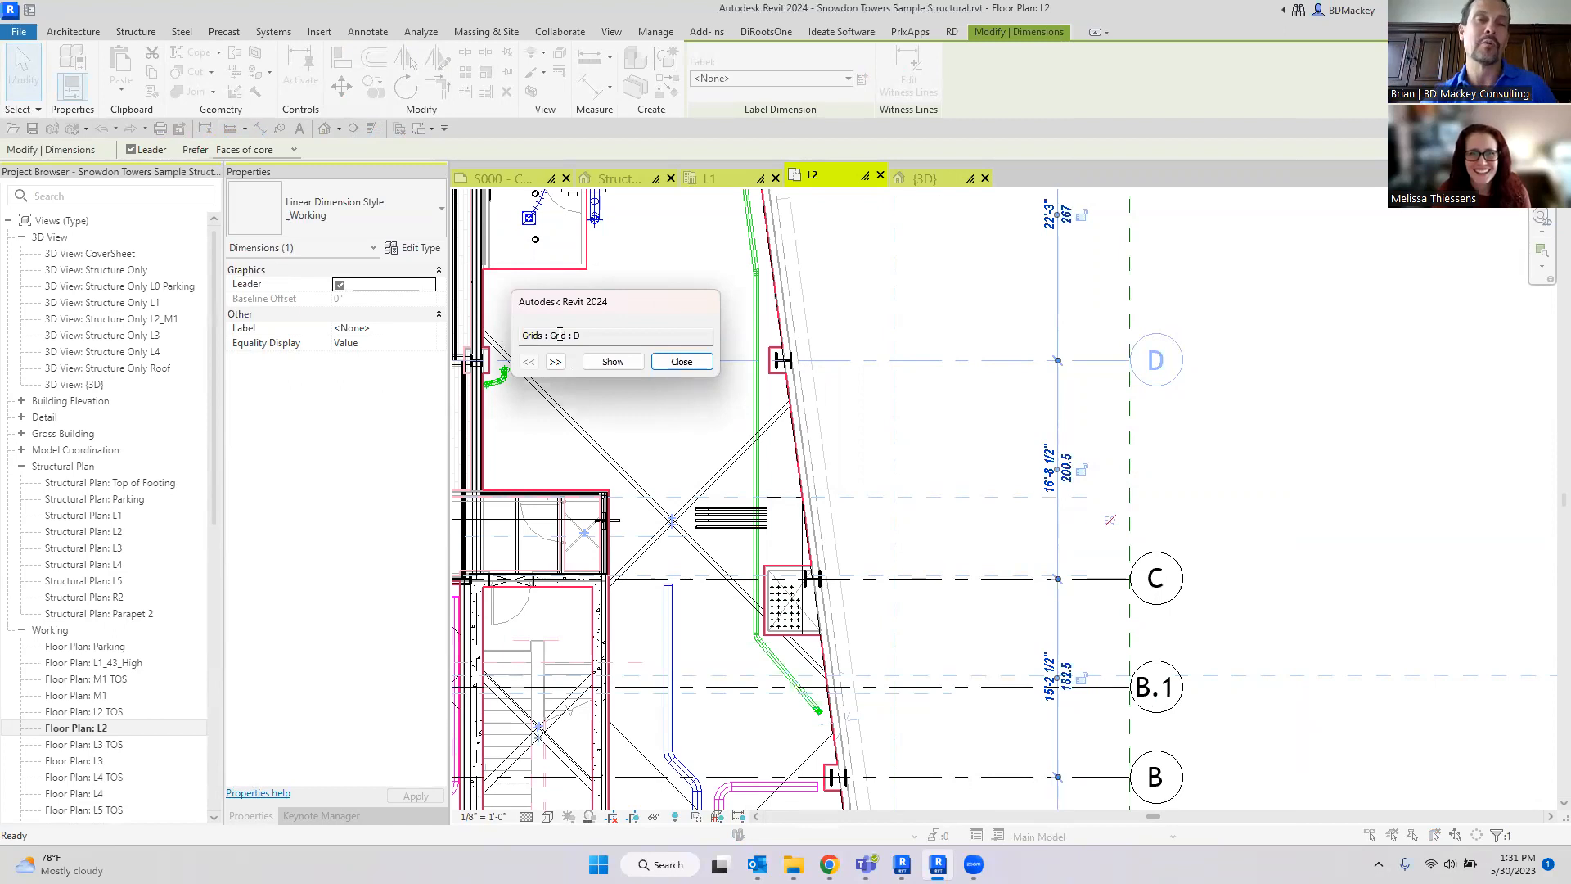
{"action": "left_click", "coordinate": [555, 361]}
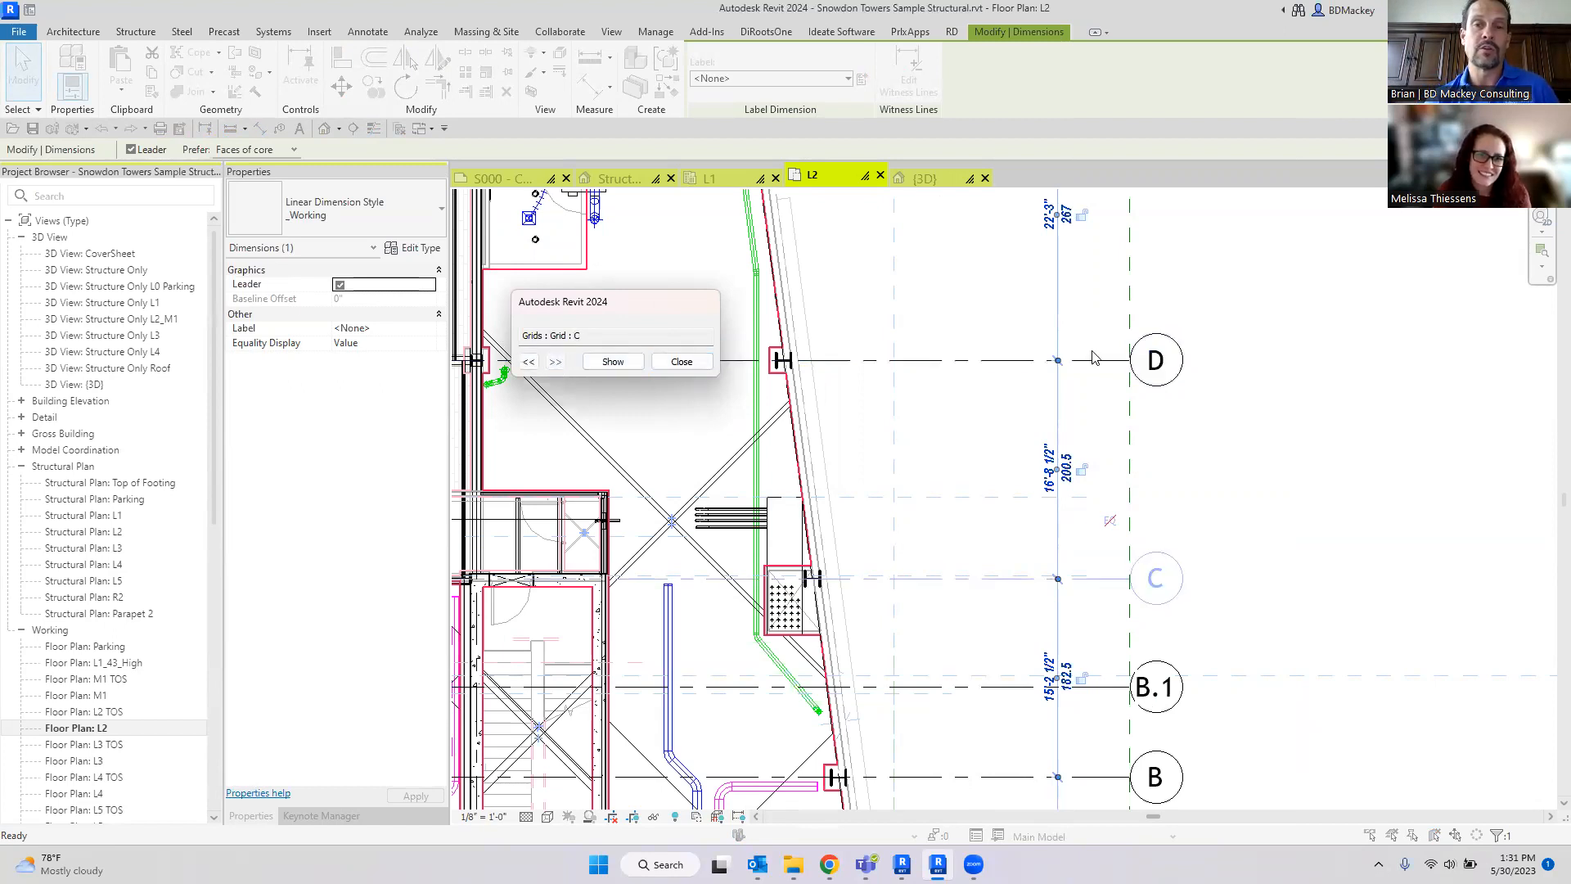
{"action": "left_click", "coordinate": [530, 362]}
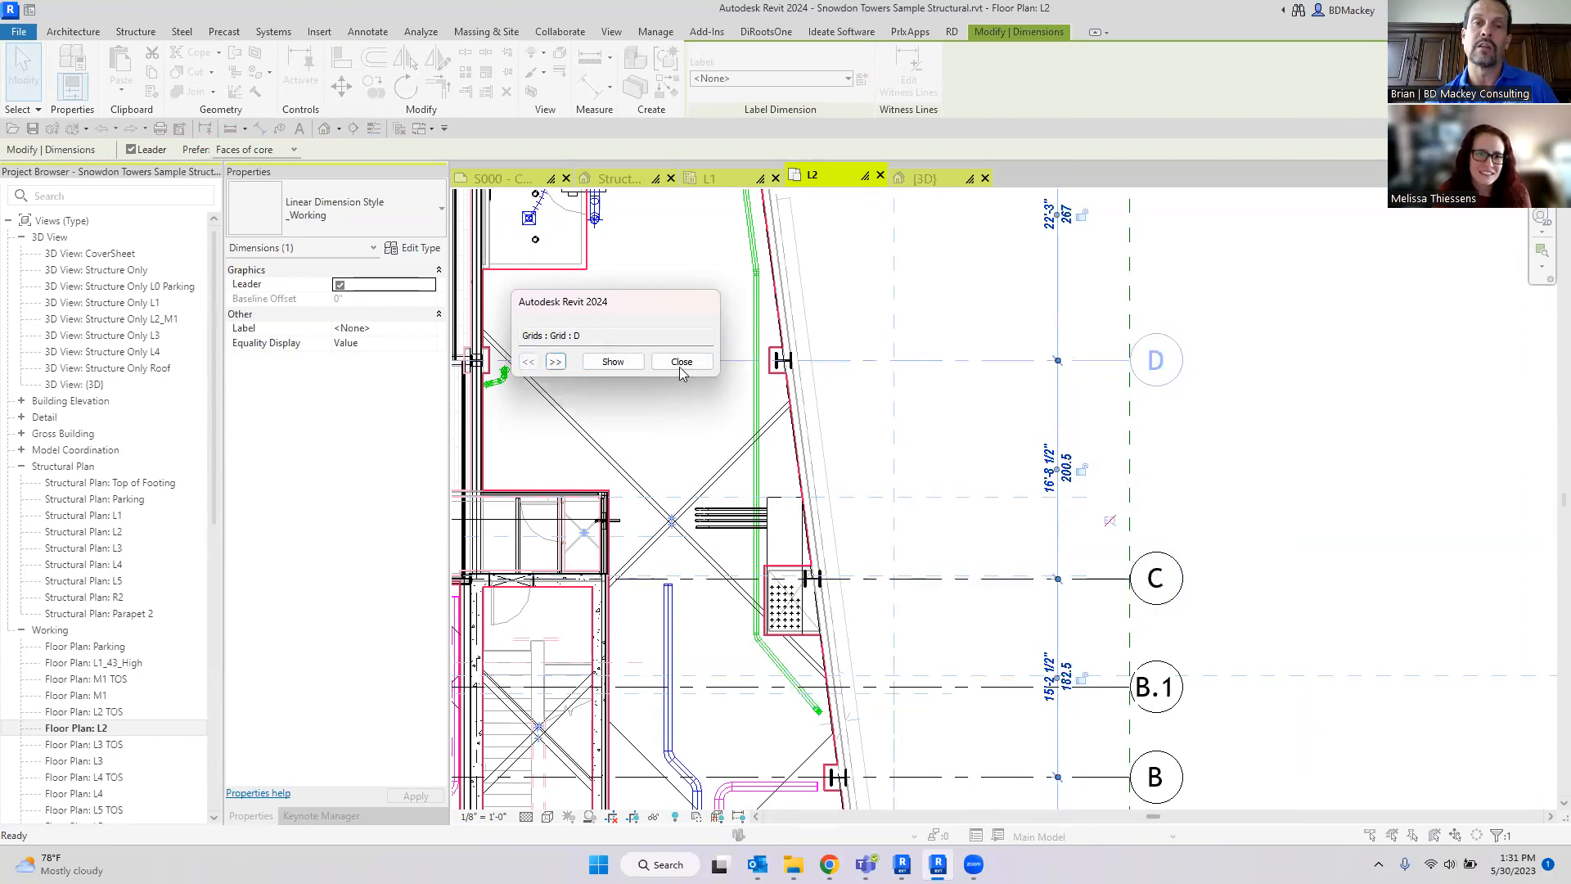
{"action": "left_click", "coordinate": [682, 361]}
{"action": "scroll", "coordinate": [1038, 502], "scroll_direction": "down", "scroll_amount": 2}
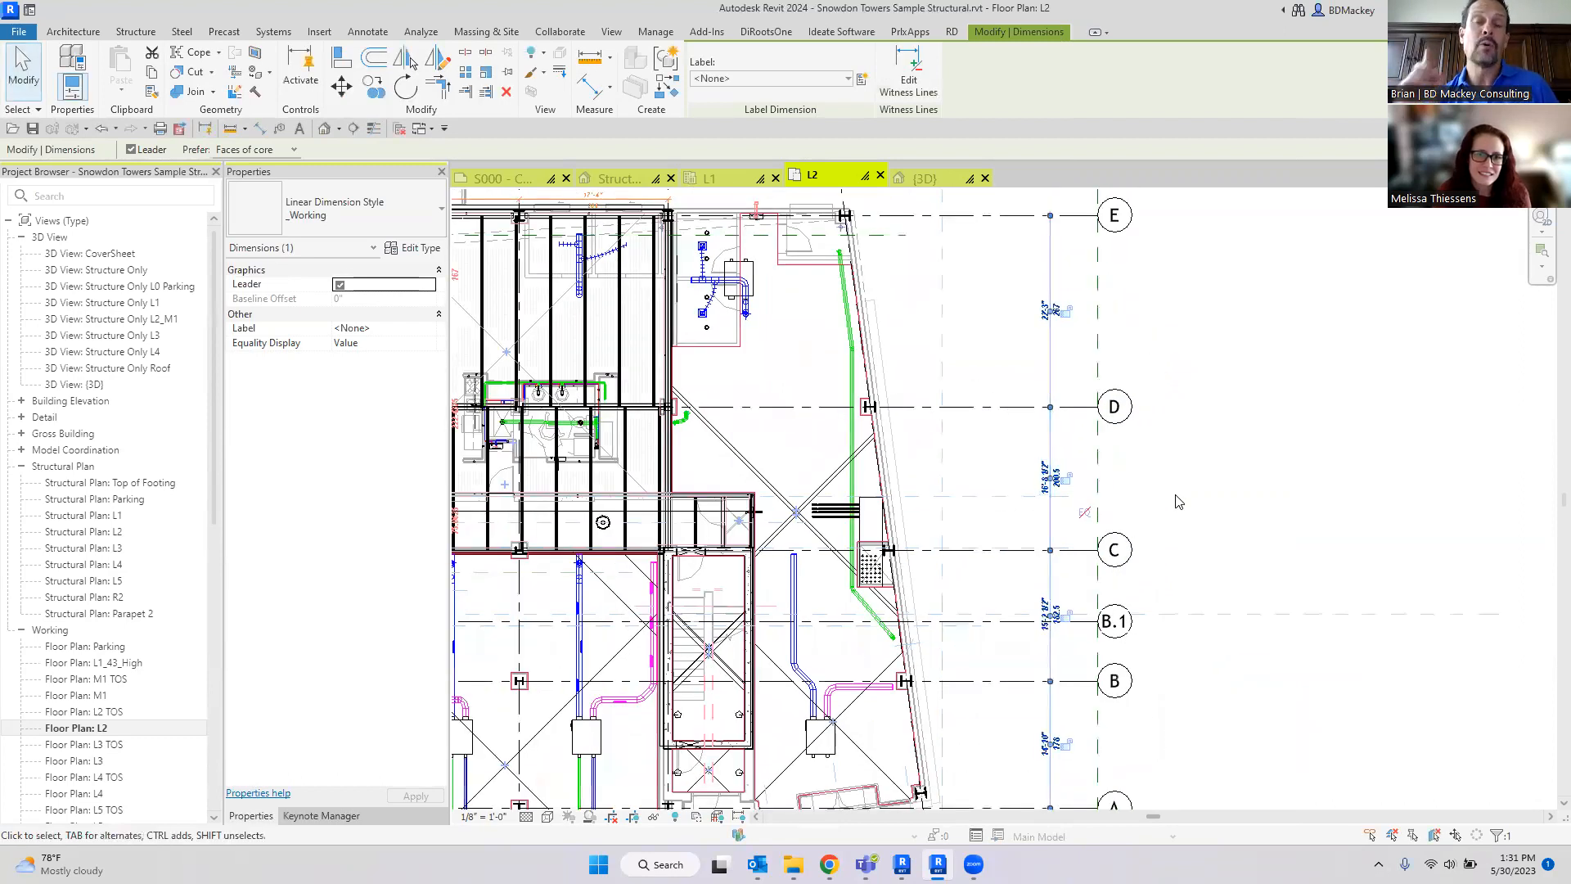
{"action": "left_click", "coordinate": [1176, 501]}
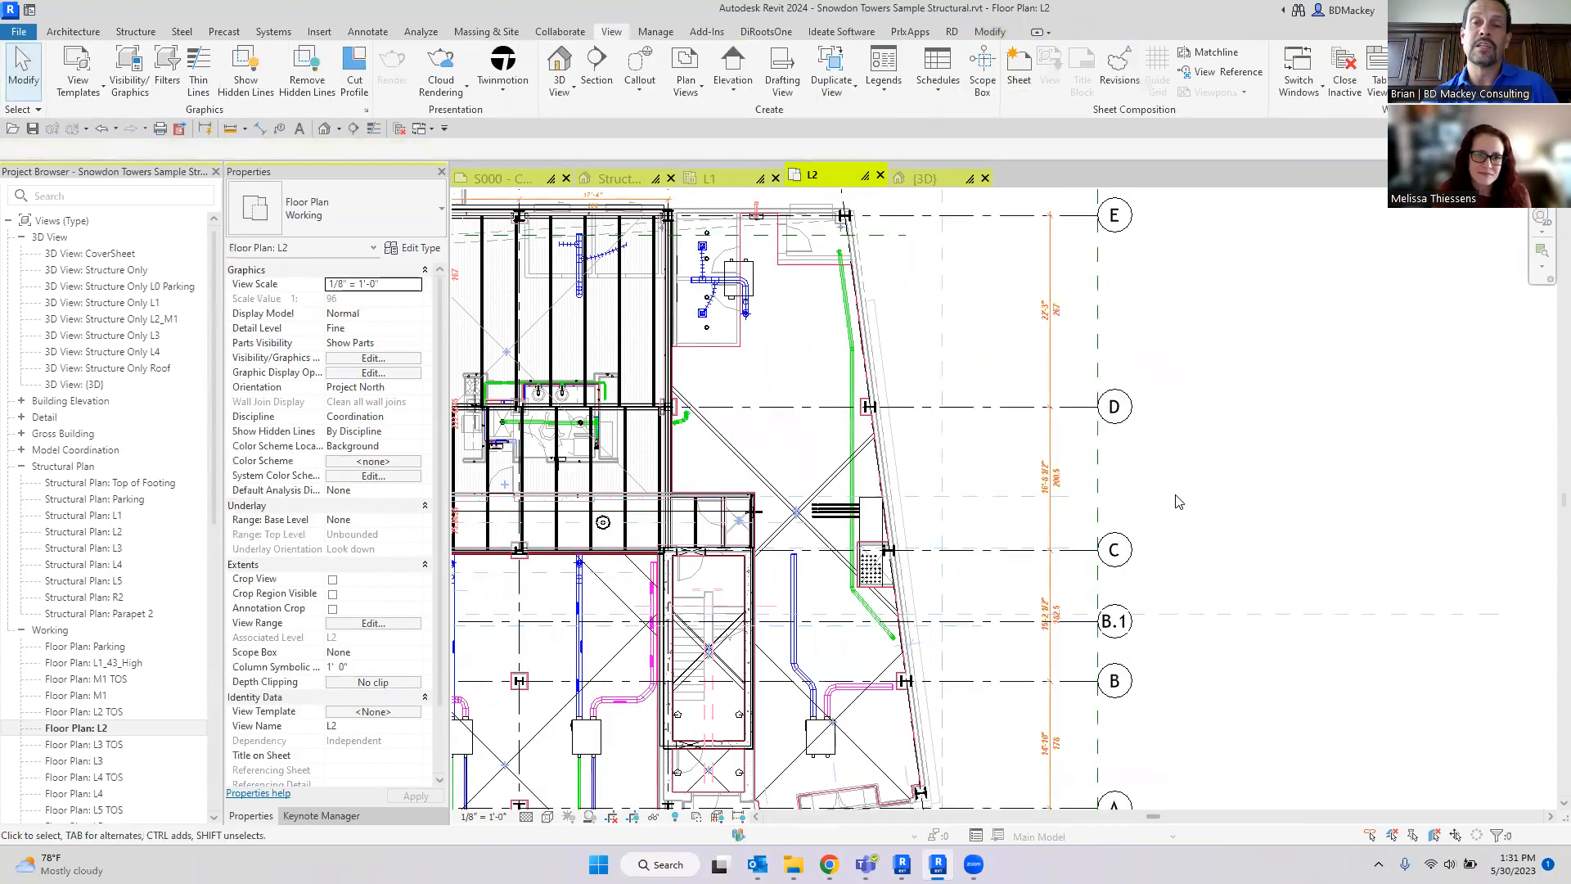
Step: Show the elements related to the dimension string's equality toggle, stepping through the grids from E to A, and clear the selection
{"action": "left_click", "coordinate": [1051, 530]}
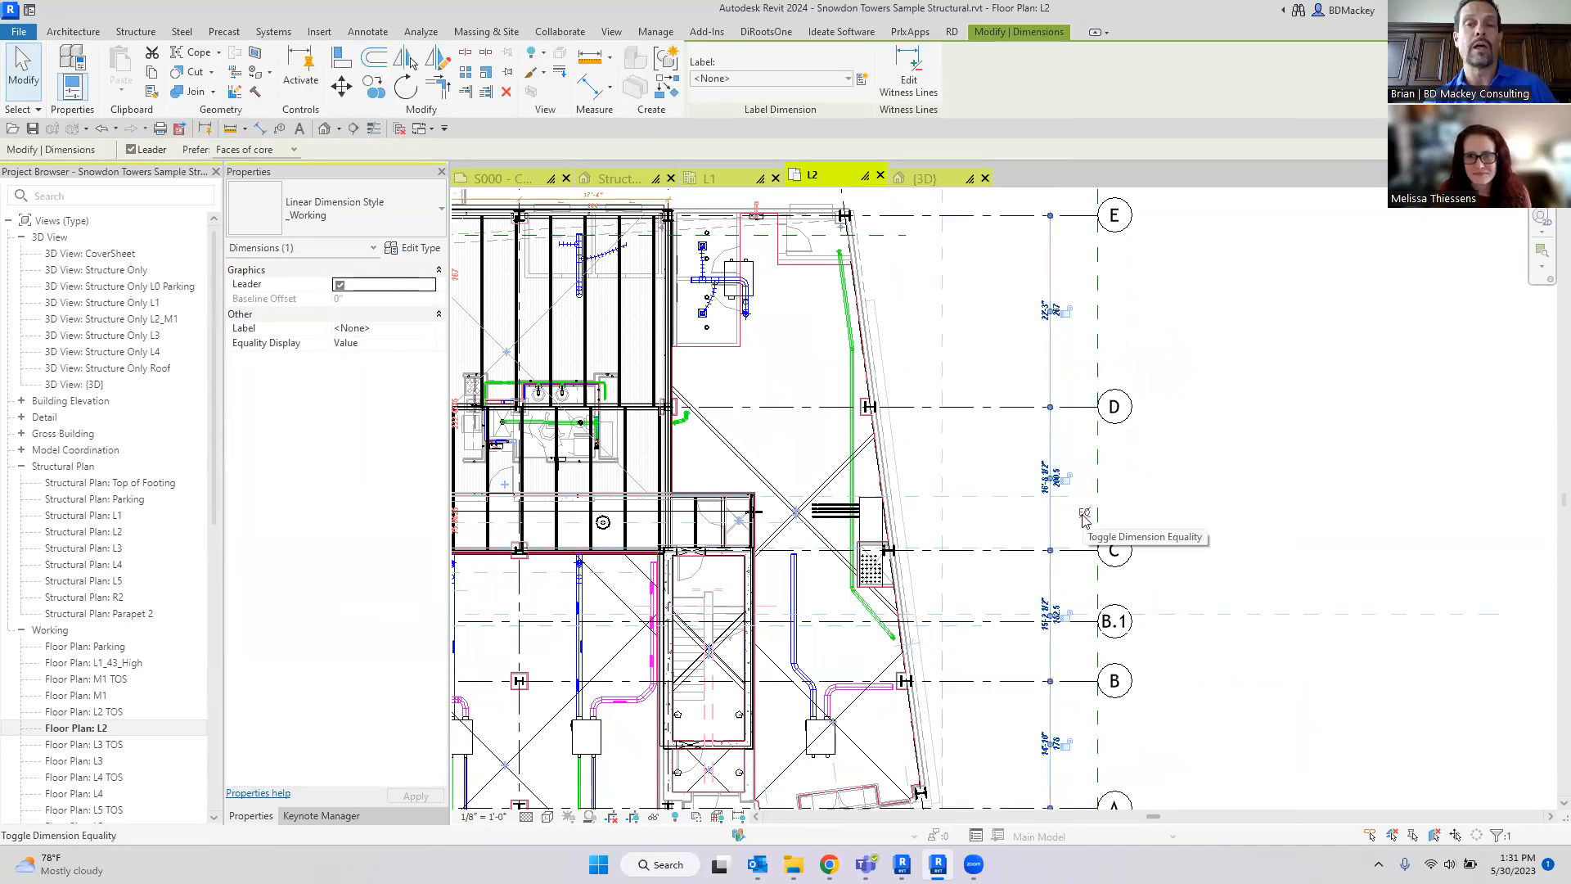
{"action": "right_click", "coordinate": [1083, 515]}
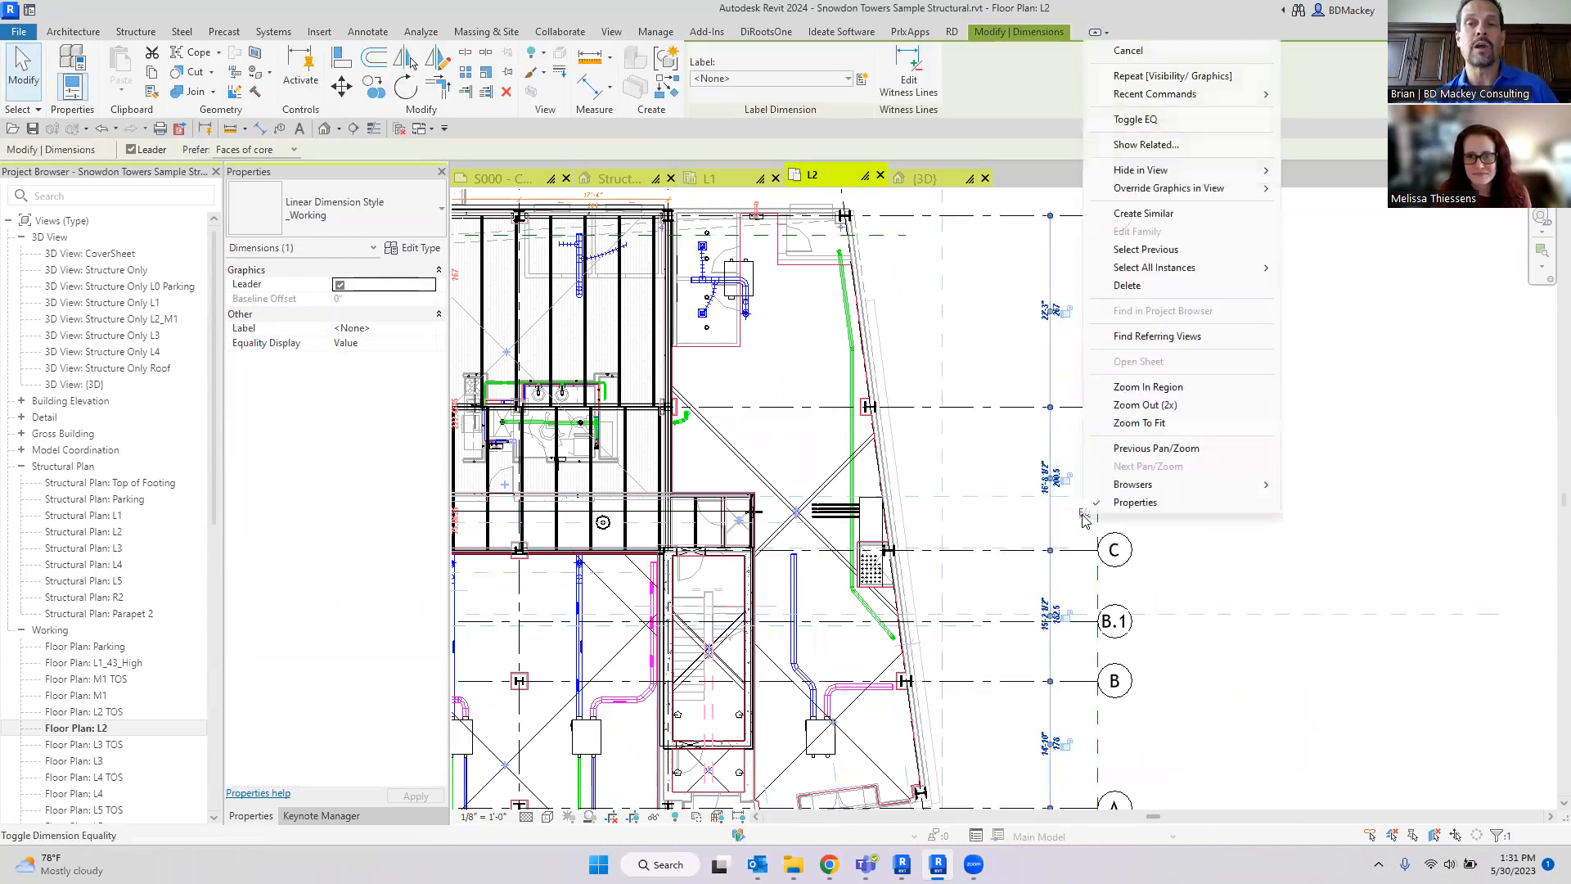
{"action": "left_click", "coordinate": [1139, 148]}
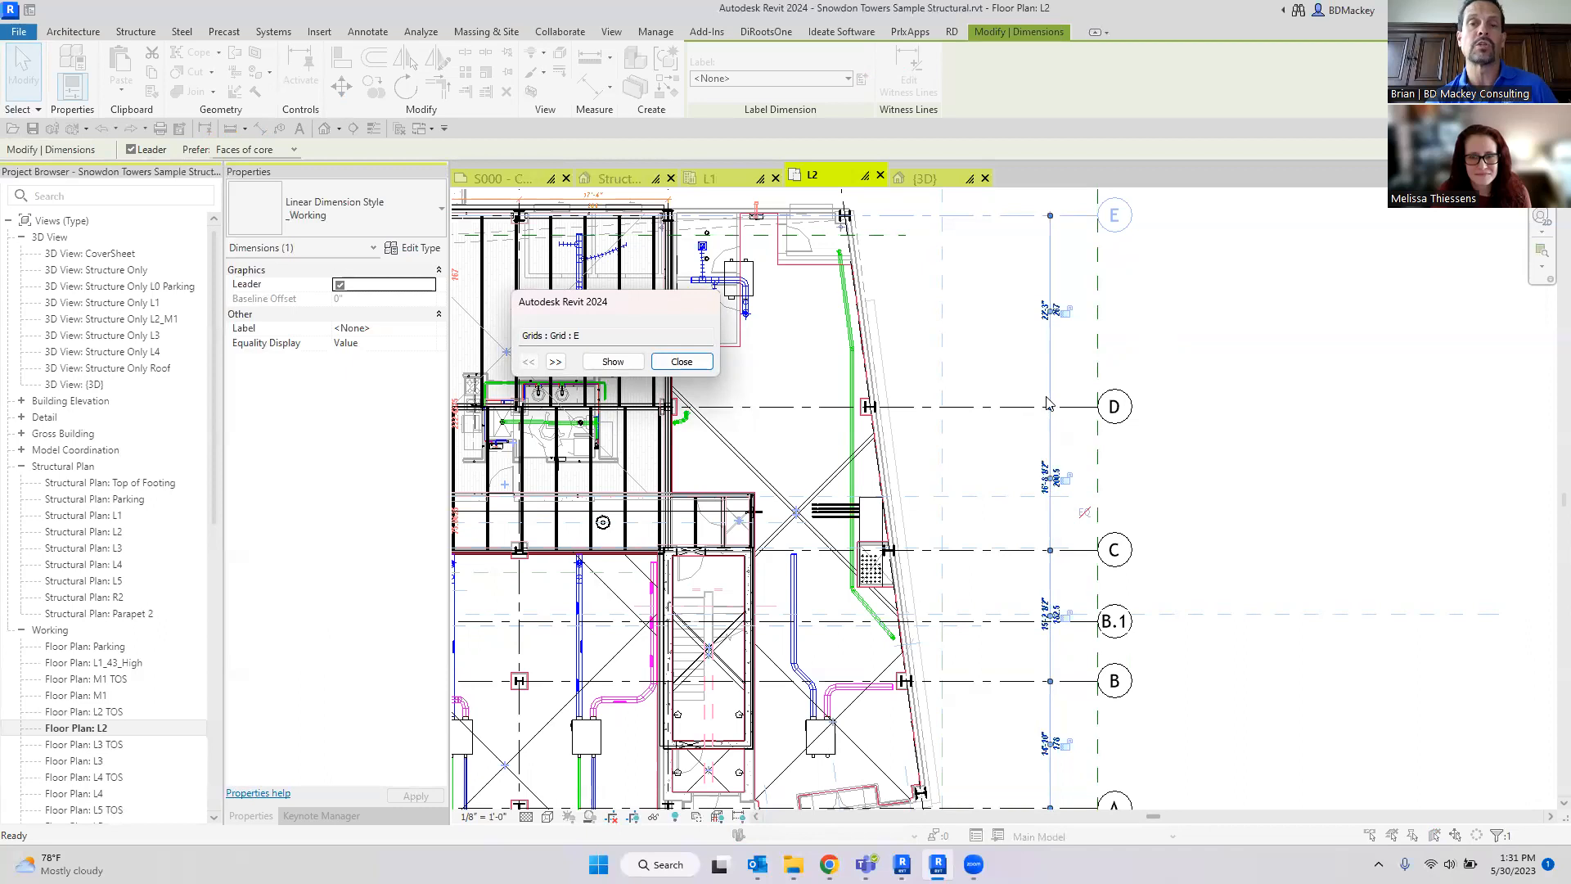
{"action": "left_click", "coordinate": [555, 362]}
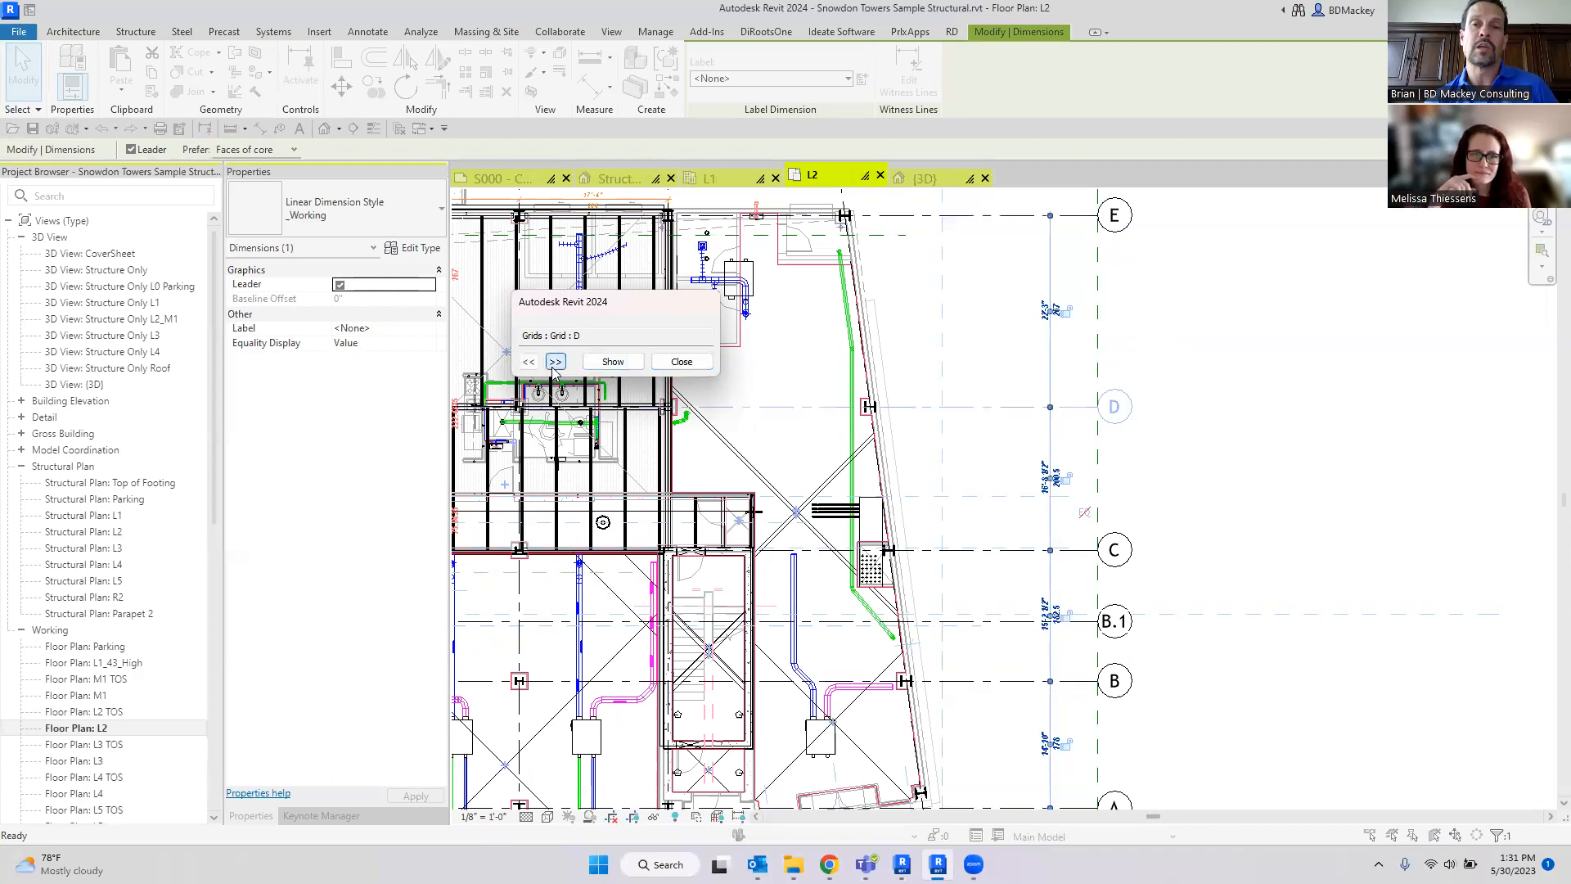
{"action": "left_click", "coordinate": [555, 362]}
{"action": "left_click", "coordinate": [555, 362]}
{"action": "left_click", "coordinate": [555, 362]}
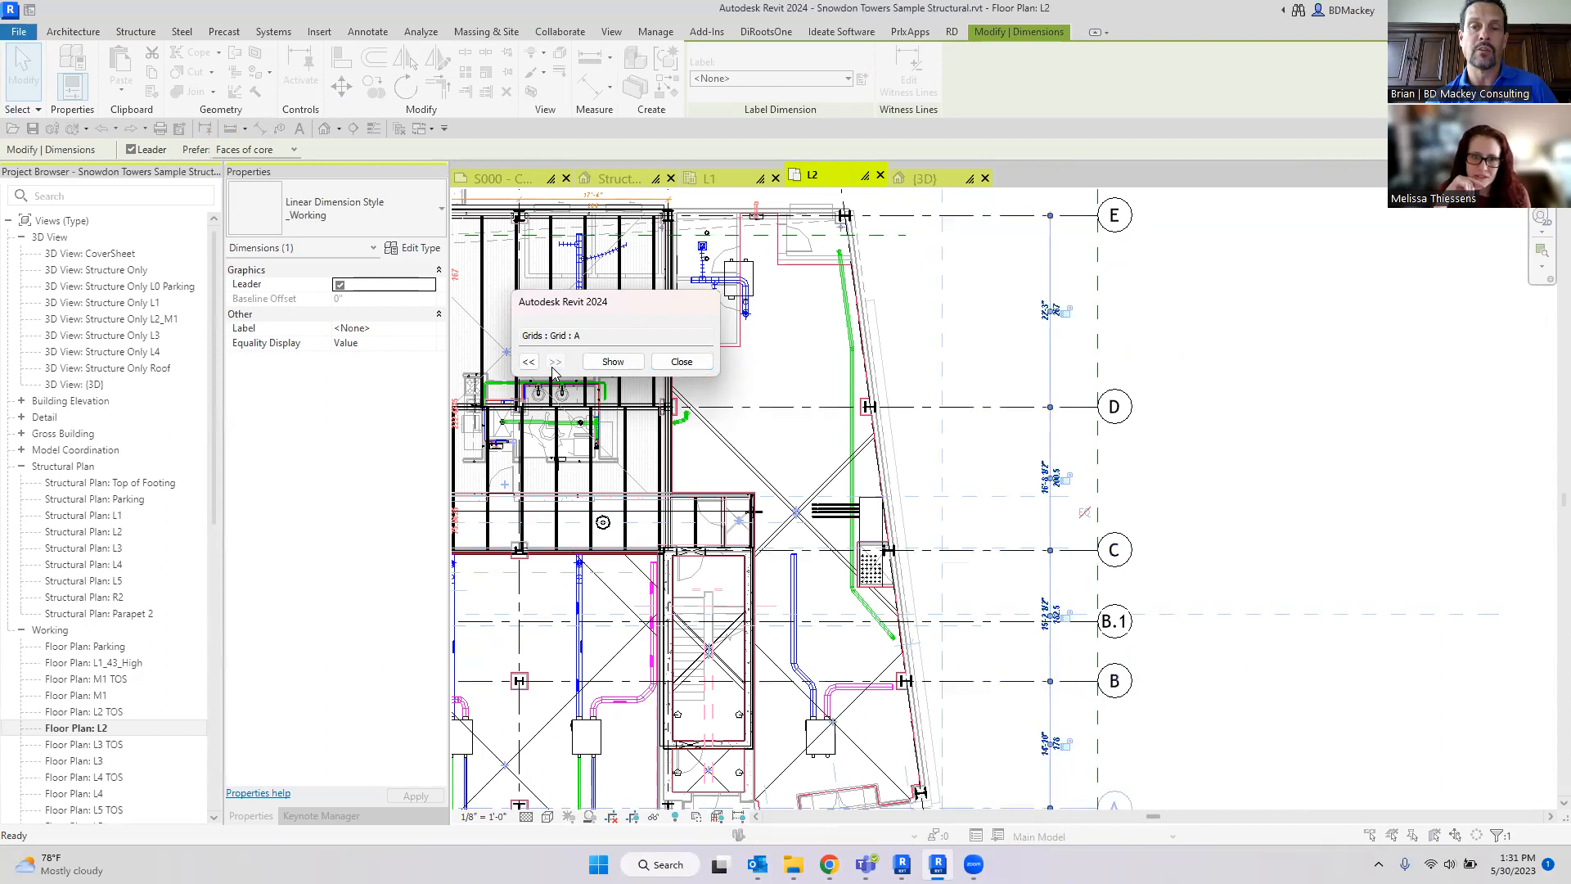
{"action": "left_click", "coordinate": [682, 362]}
{"action": "left_click", "coordinate": [1219, 420]}
Step: Select the horizontal grid dimension string above the building, shift it away from the exterior wall, and return it beside the wall
{"action": "scroll", "coordinate": [1220, 420], "scroll_direction": "down", "scroll_amount": 3}
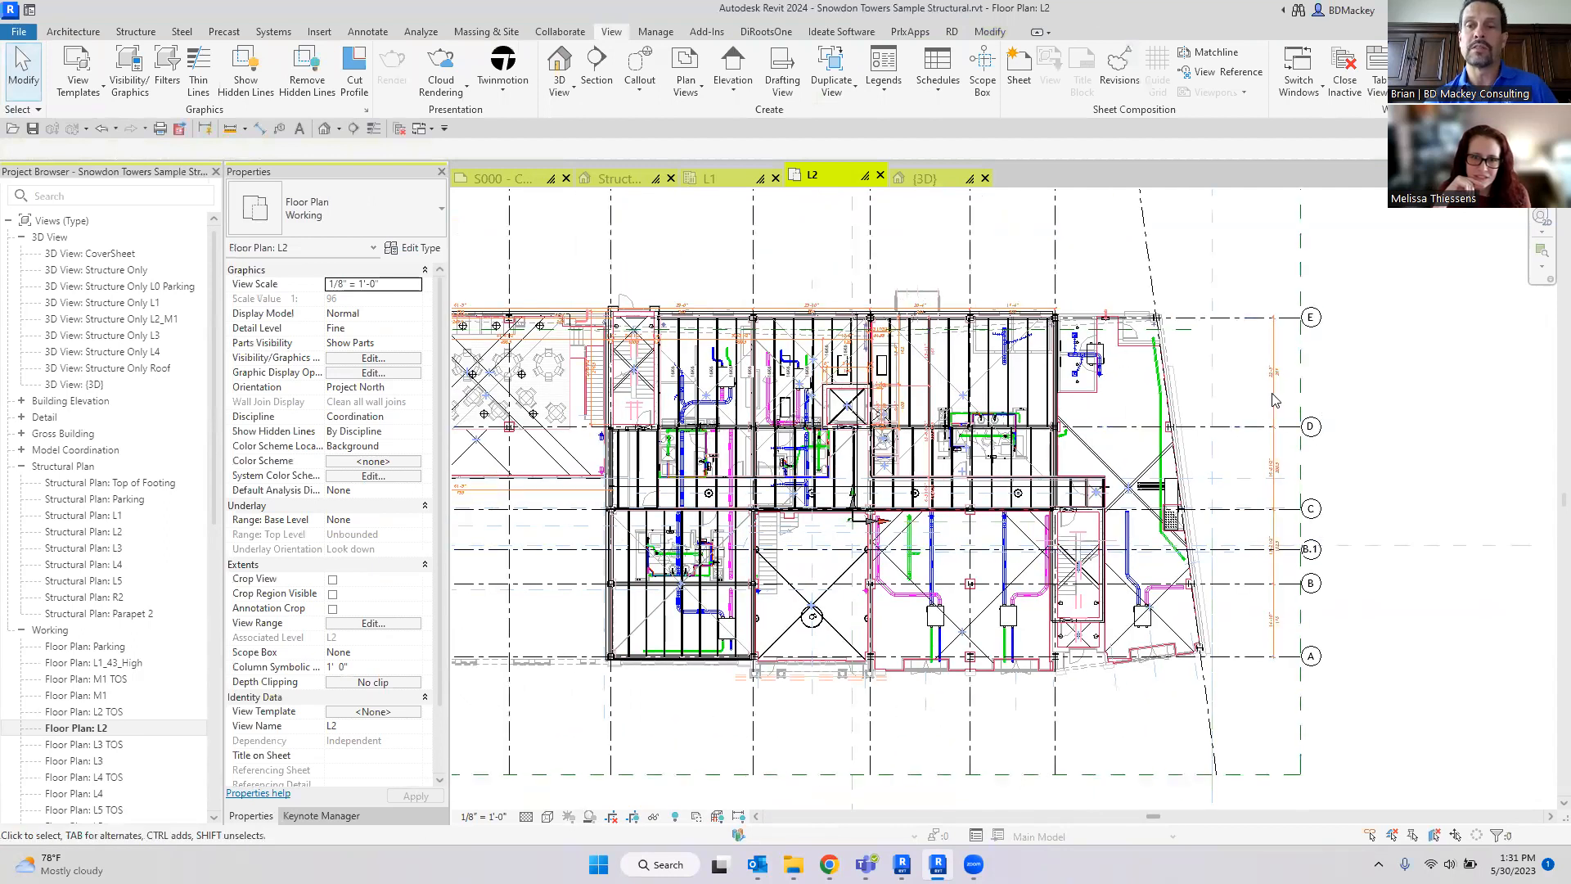
{"action": "scroll", "coordinate": [1067, 326], "scroll_direction": "up", "scroll_amount": 4}
{"action": "scroll", "coordinate": [1067, 327], "scroll_direction": "up", "scroll_amount": 3}
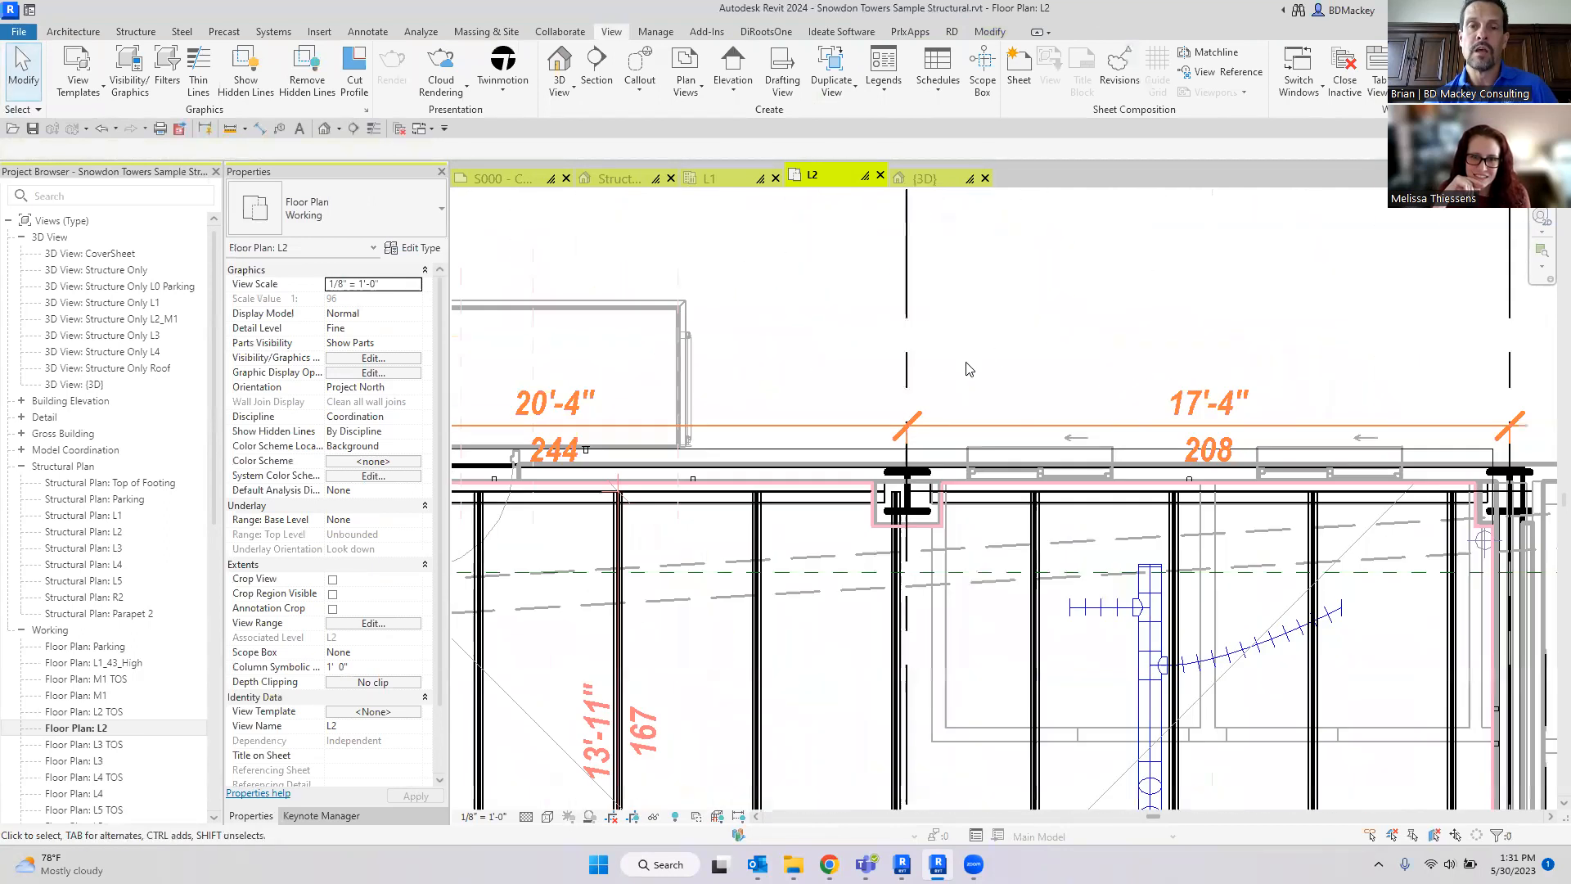
{"action": "left_click", "coordinate": [983, 427]}
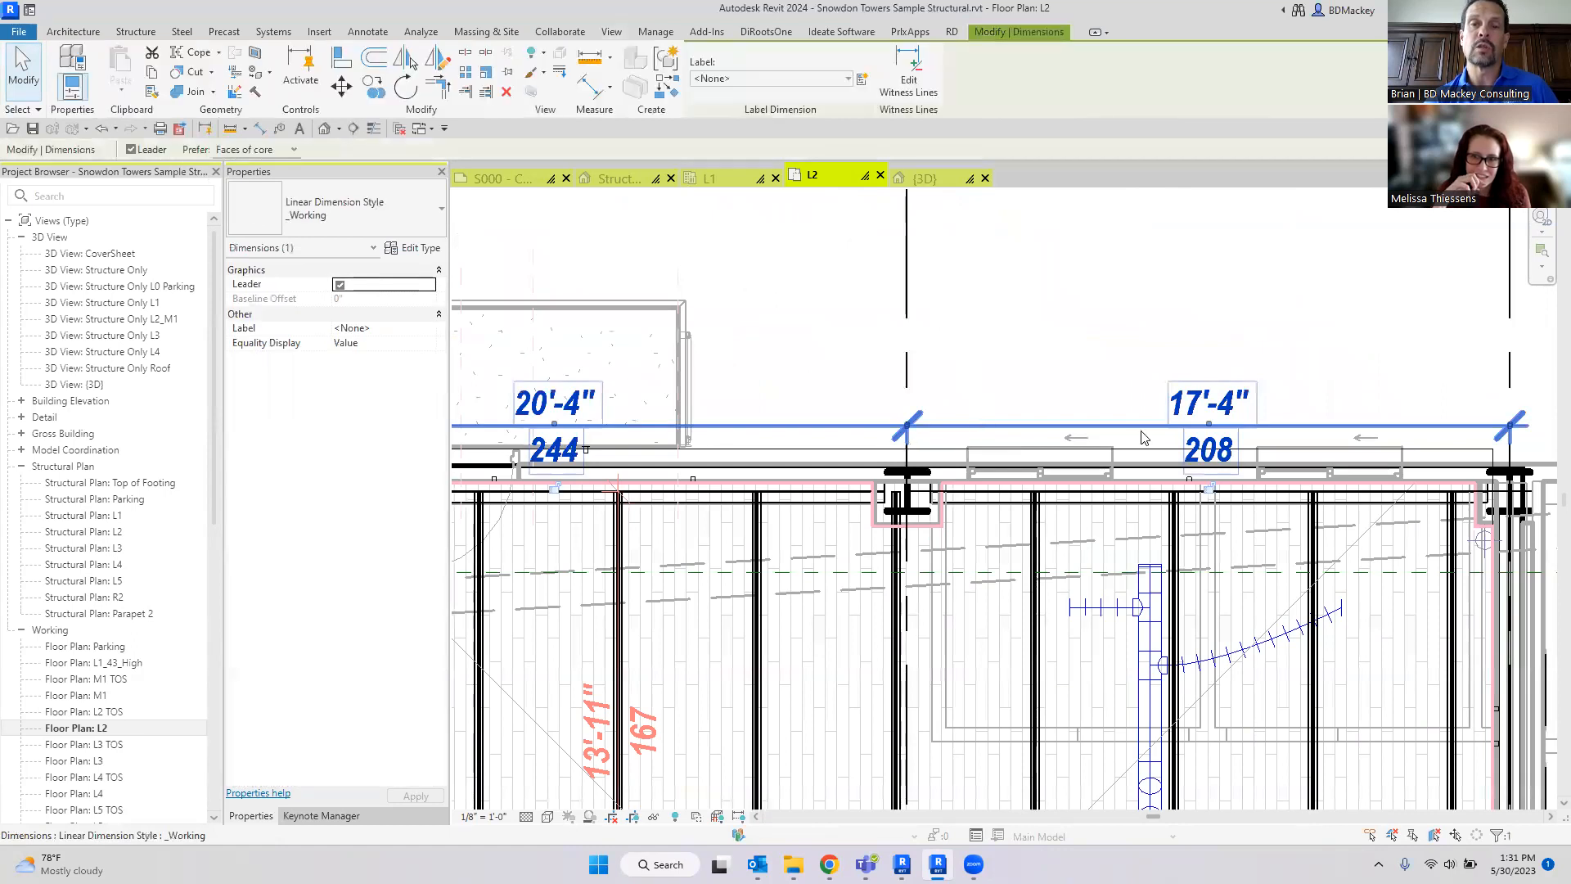
{"action": "left_click_drag", "start_coordinate": [1124, 338], "coordinate": [1119, 268]}
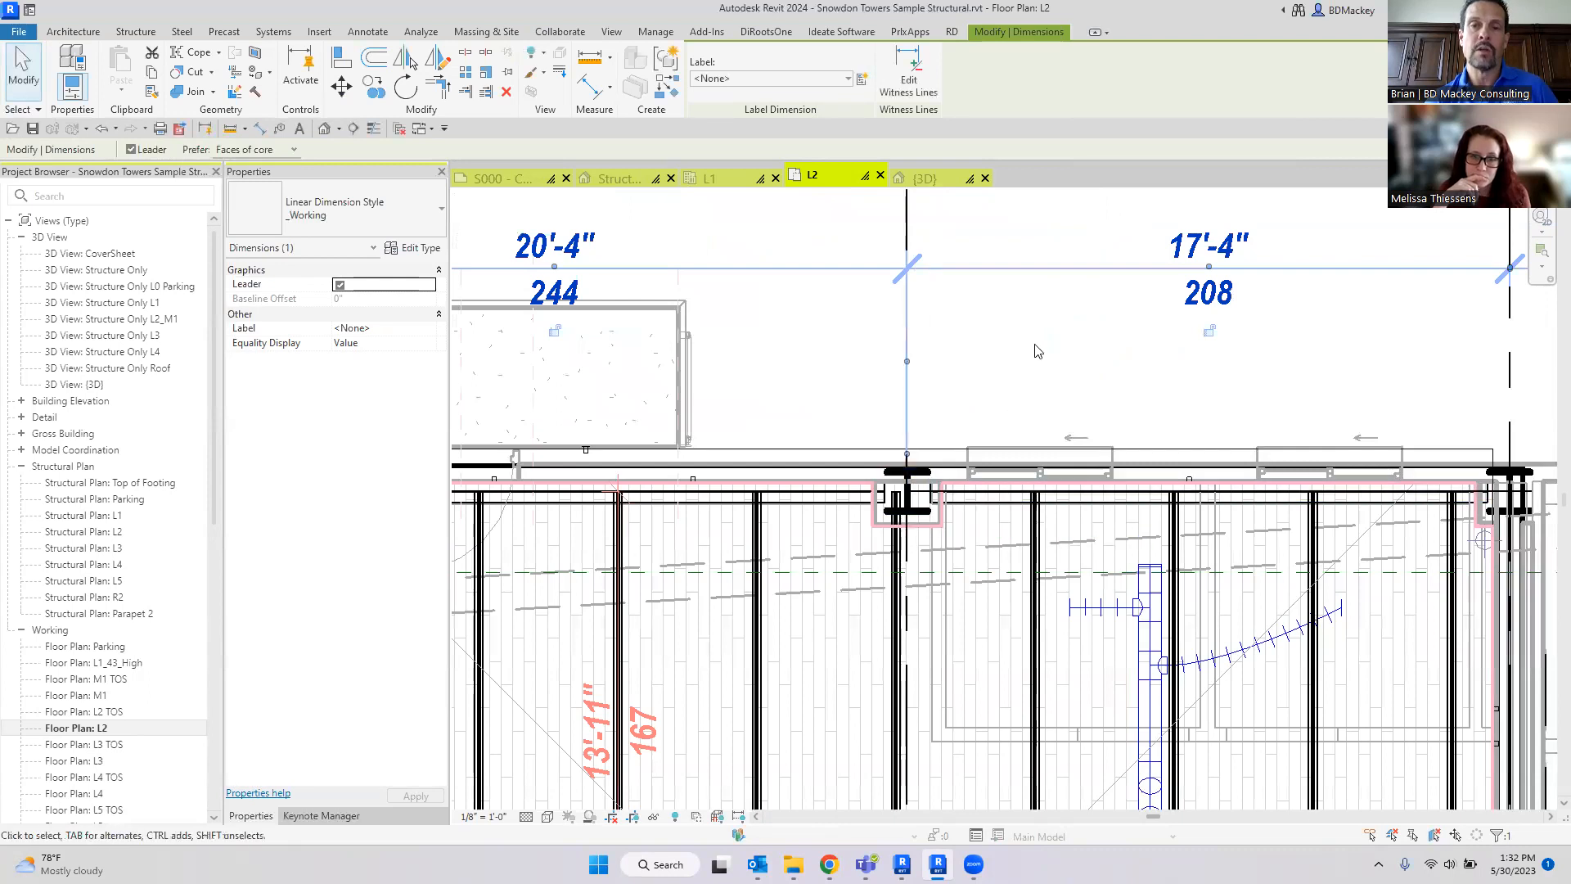
{"action": "left_click", "coordinate": [971, 386]}
{"action": "scroll", "coordinate": [972, 385], "scroll_direction": "down", "scroll_amount": 2}
{"action": "left_click", "coordinate": [971, 313]}
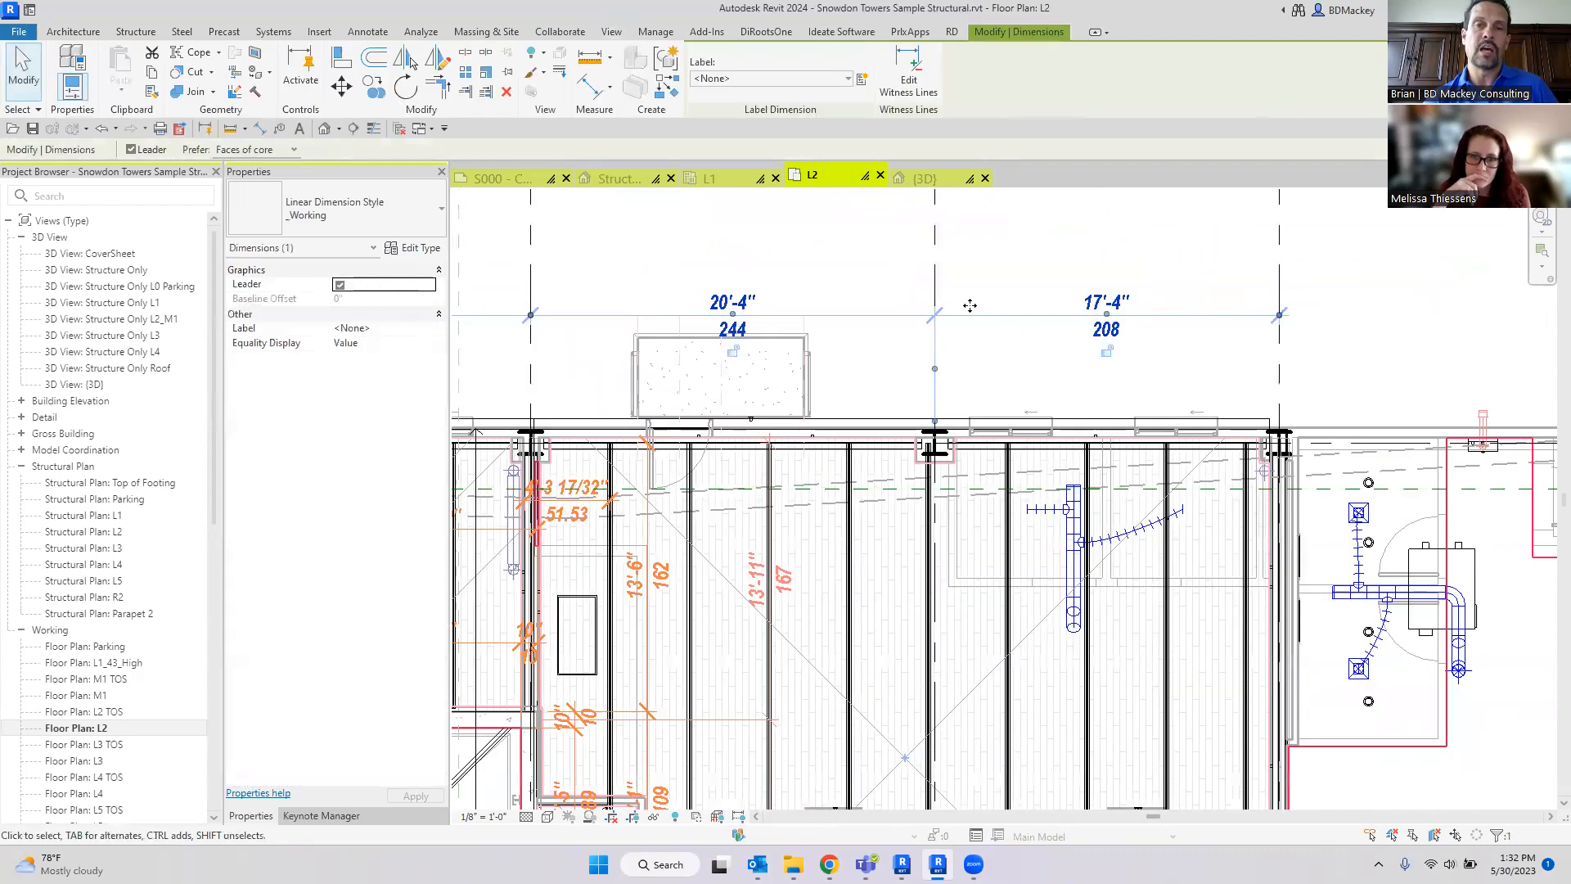
{"action": "left_click_drag", "start_coordinate": [989, 321], "coordinate": [990, 409]}
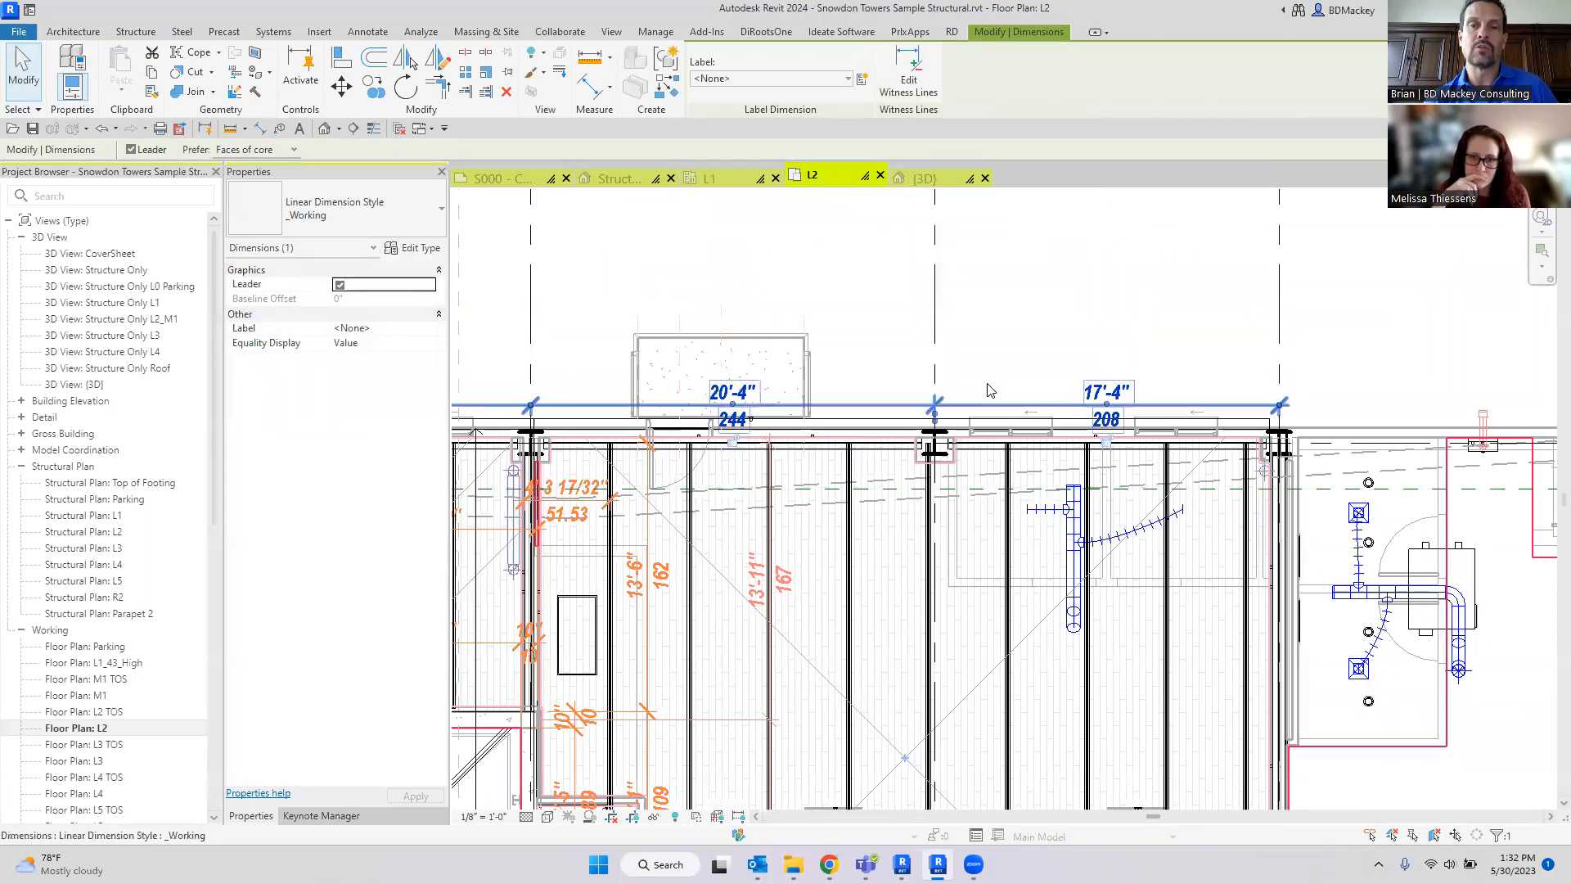
Step: Show the elements related to the constraint lock between grids 7 and 8, stepping between the structural column and grid 8, and clear the selection
{"action": "right_click", "coordinate": [1115, 442]}
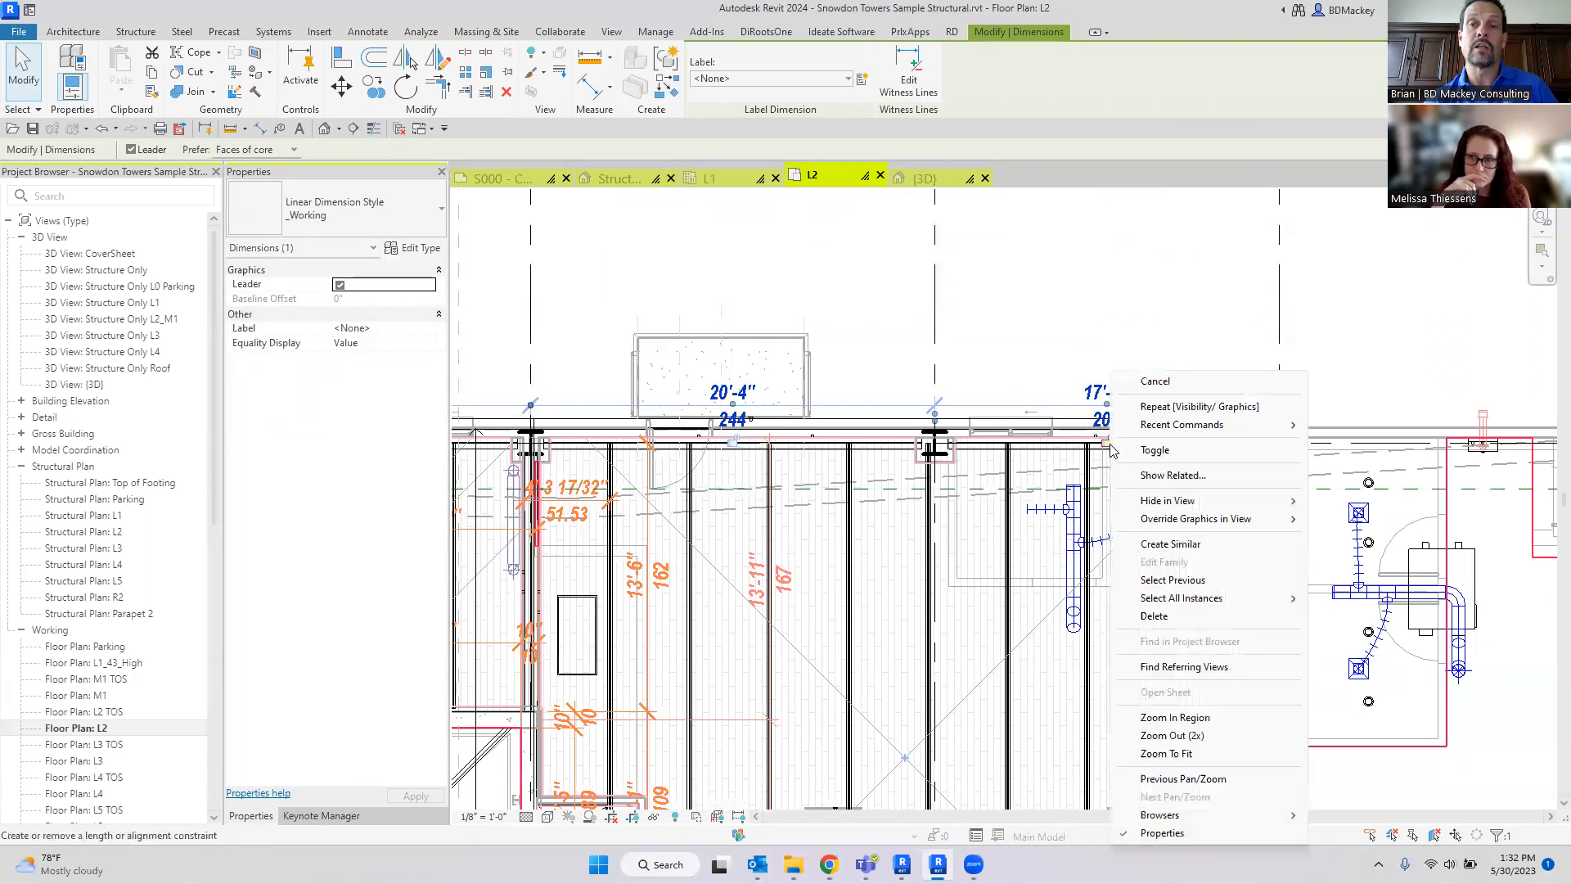
{"action": "left_click", "coordinate": [1149, 477]}
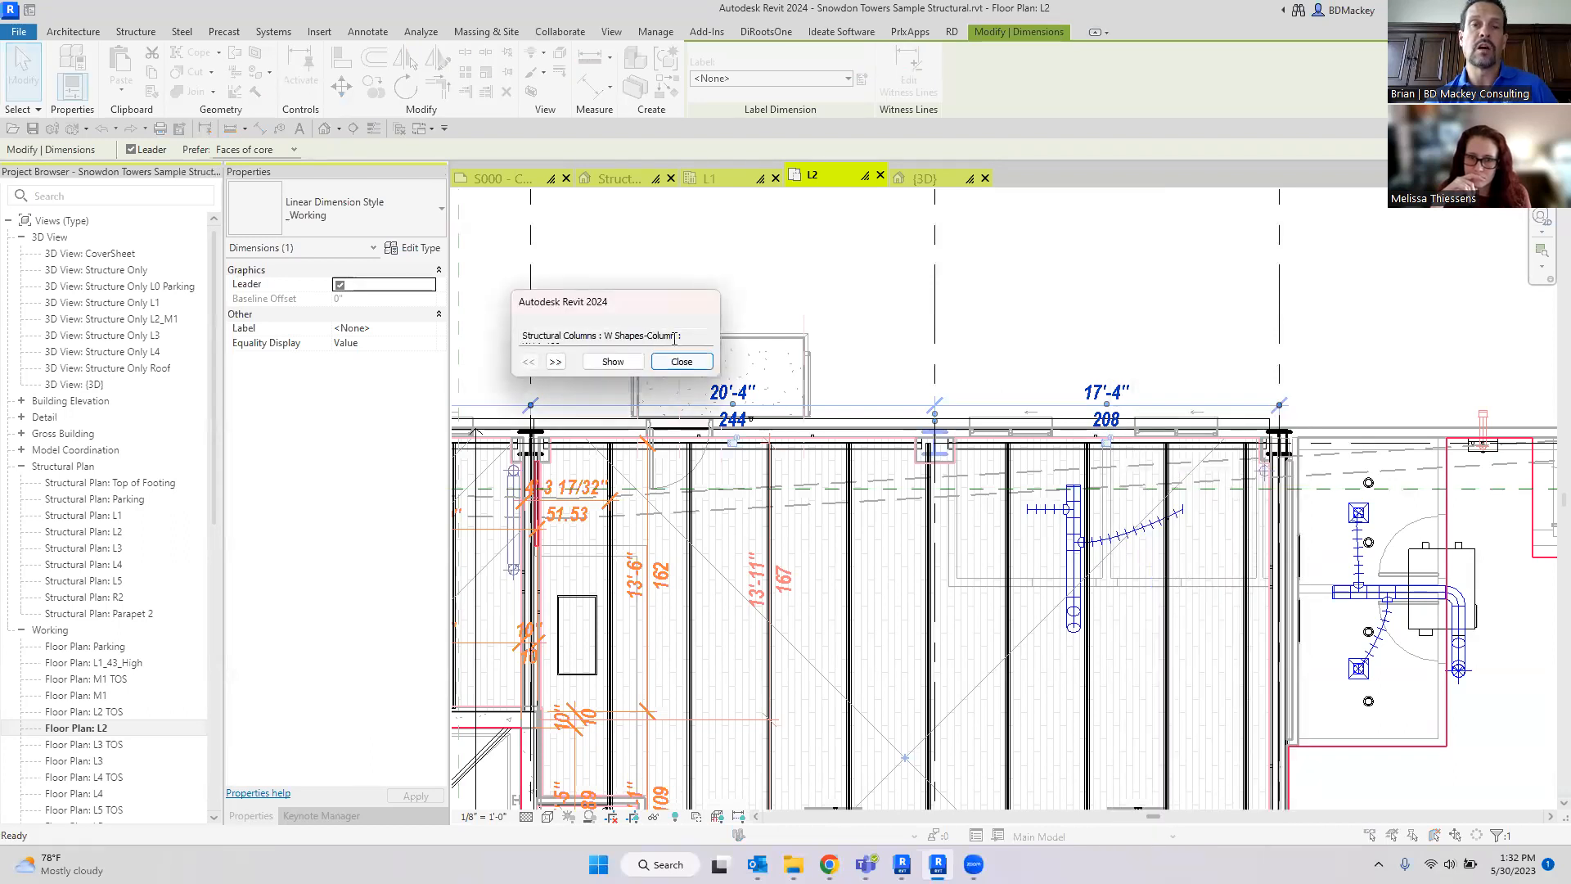
{"action": "left_click", "coordinate": [555, 361]}
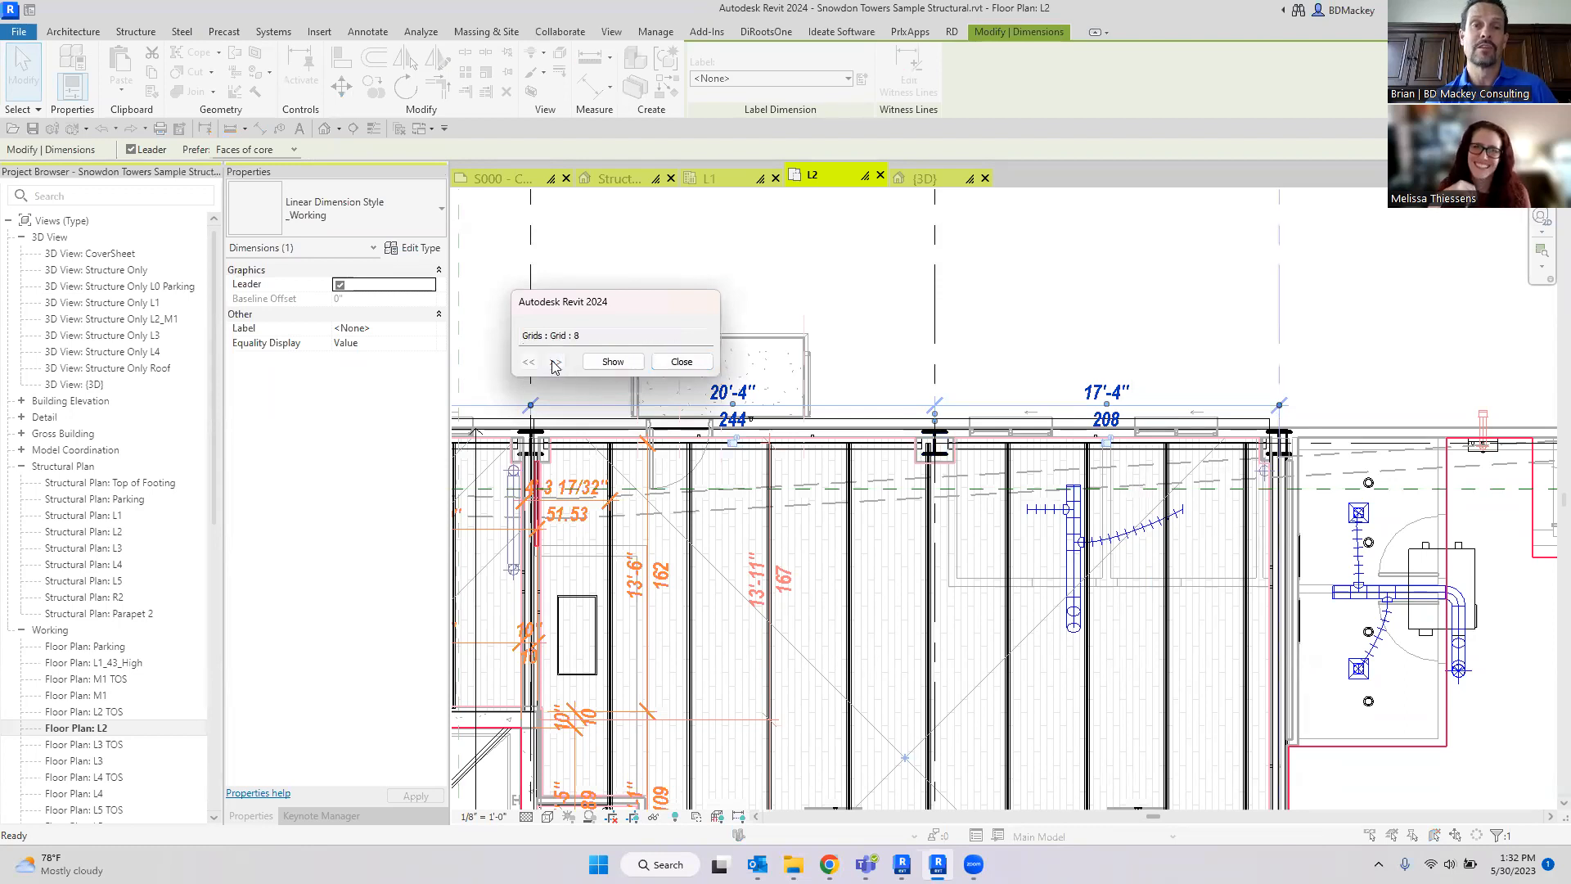
{"action": "left_click", "coordinate": [528, 360]}
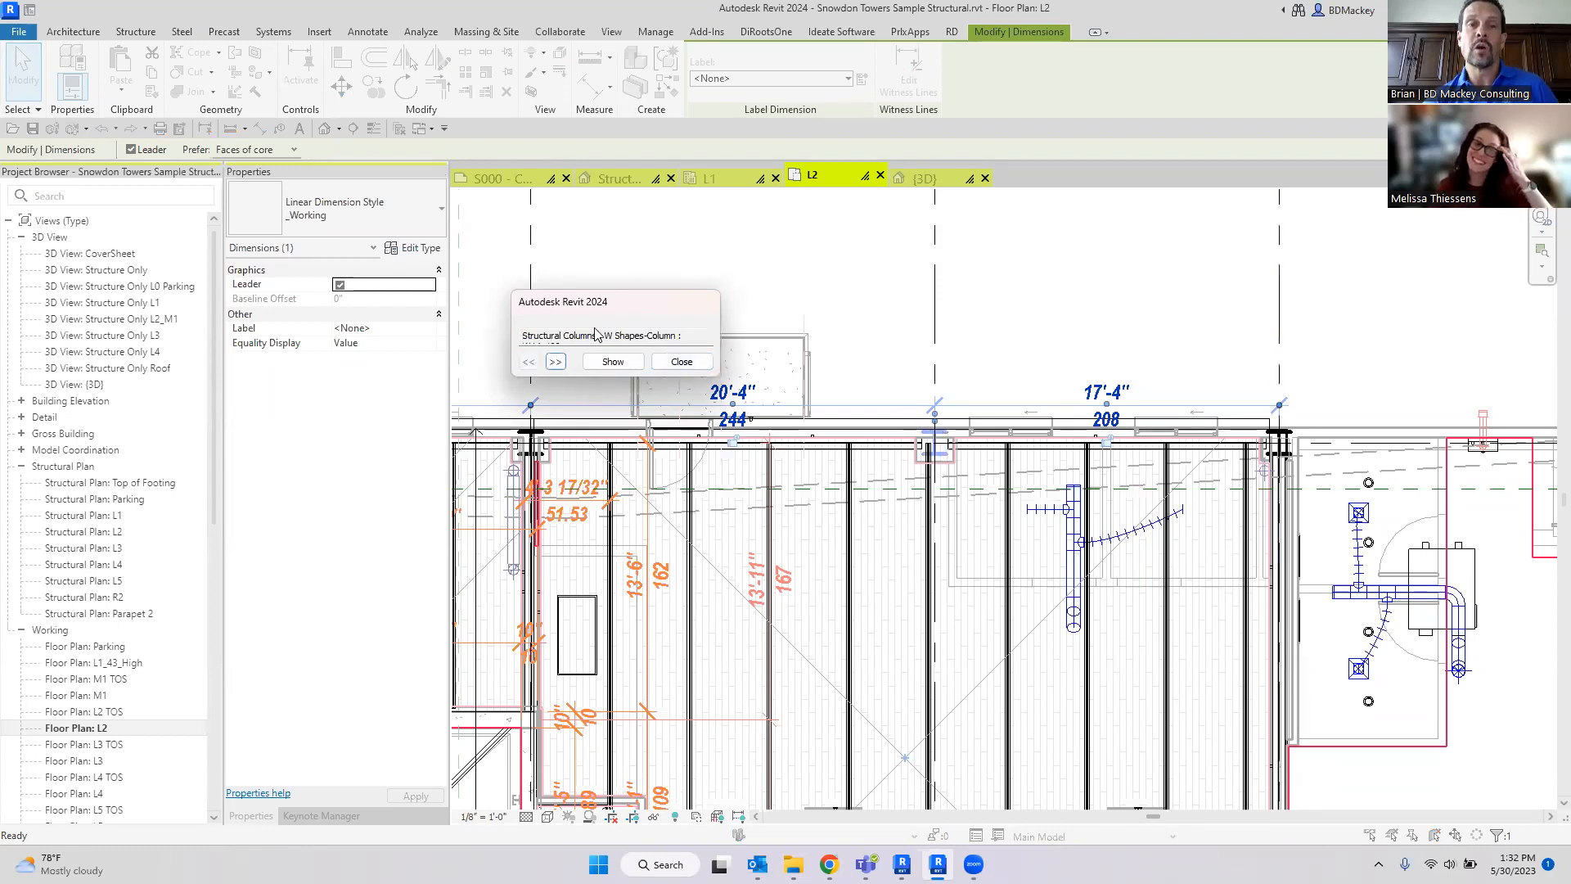
{"action": "left_click", "coordinate": [556, 361]}
{"action": "left_click", "coordinate": [681, 362]}
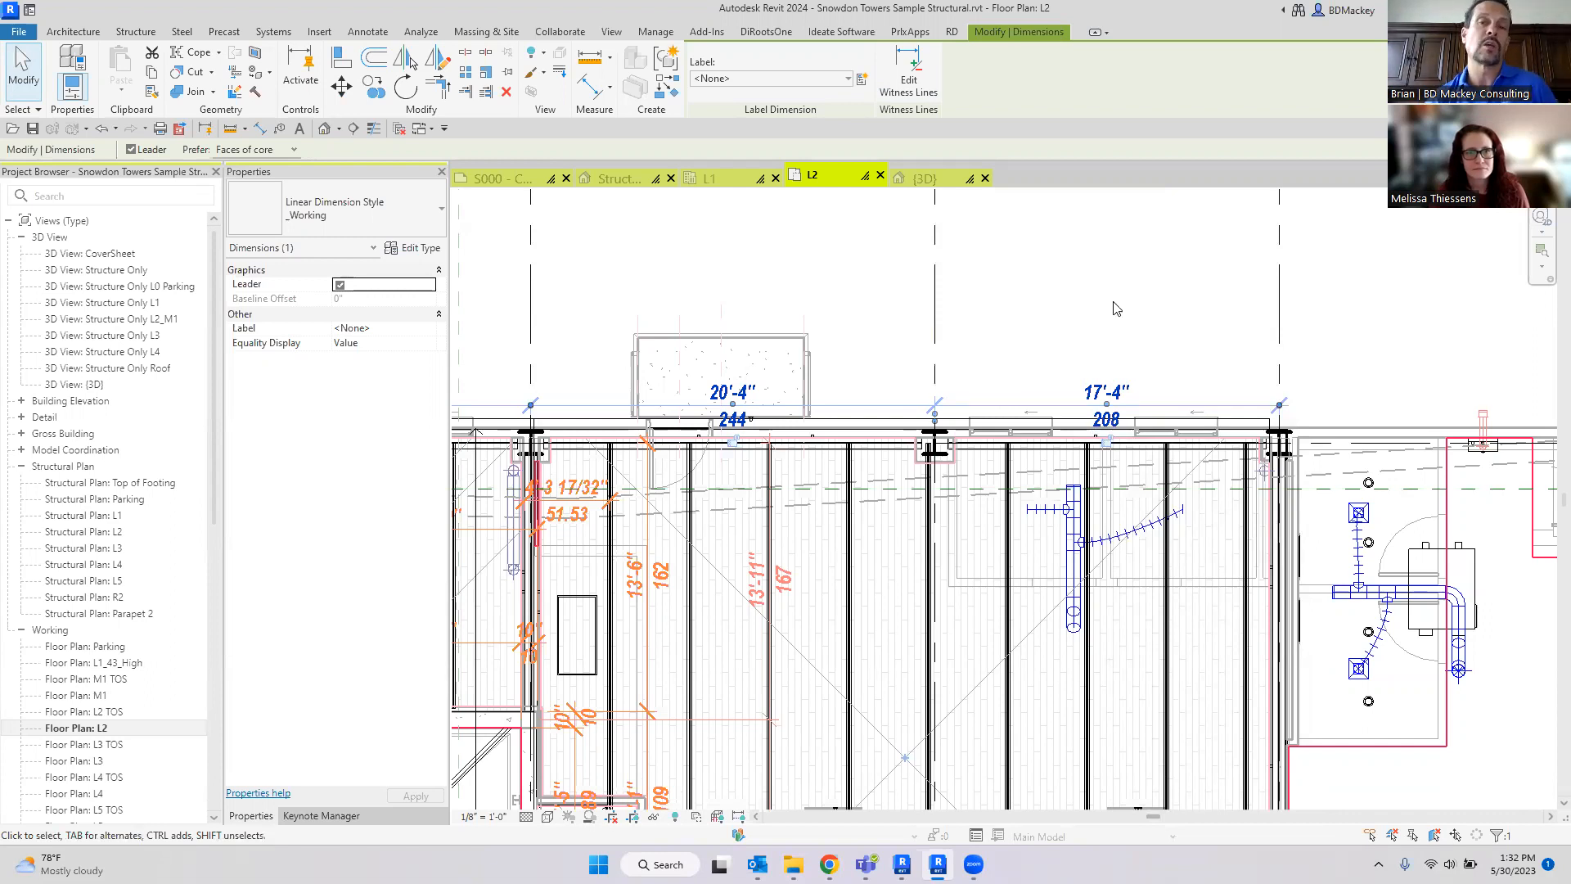
{"action": "key", "text": "Escape"}
Step: Examine the dimension strings along the building's upper edge and the grid bubbles above it in the L2 floor plan
{"action": "scroll", "coordinate": [1112, 308], "scroll_direction": "down", "scroll_amount": 2}
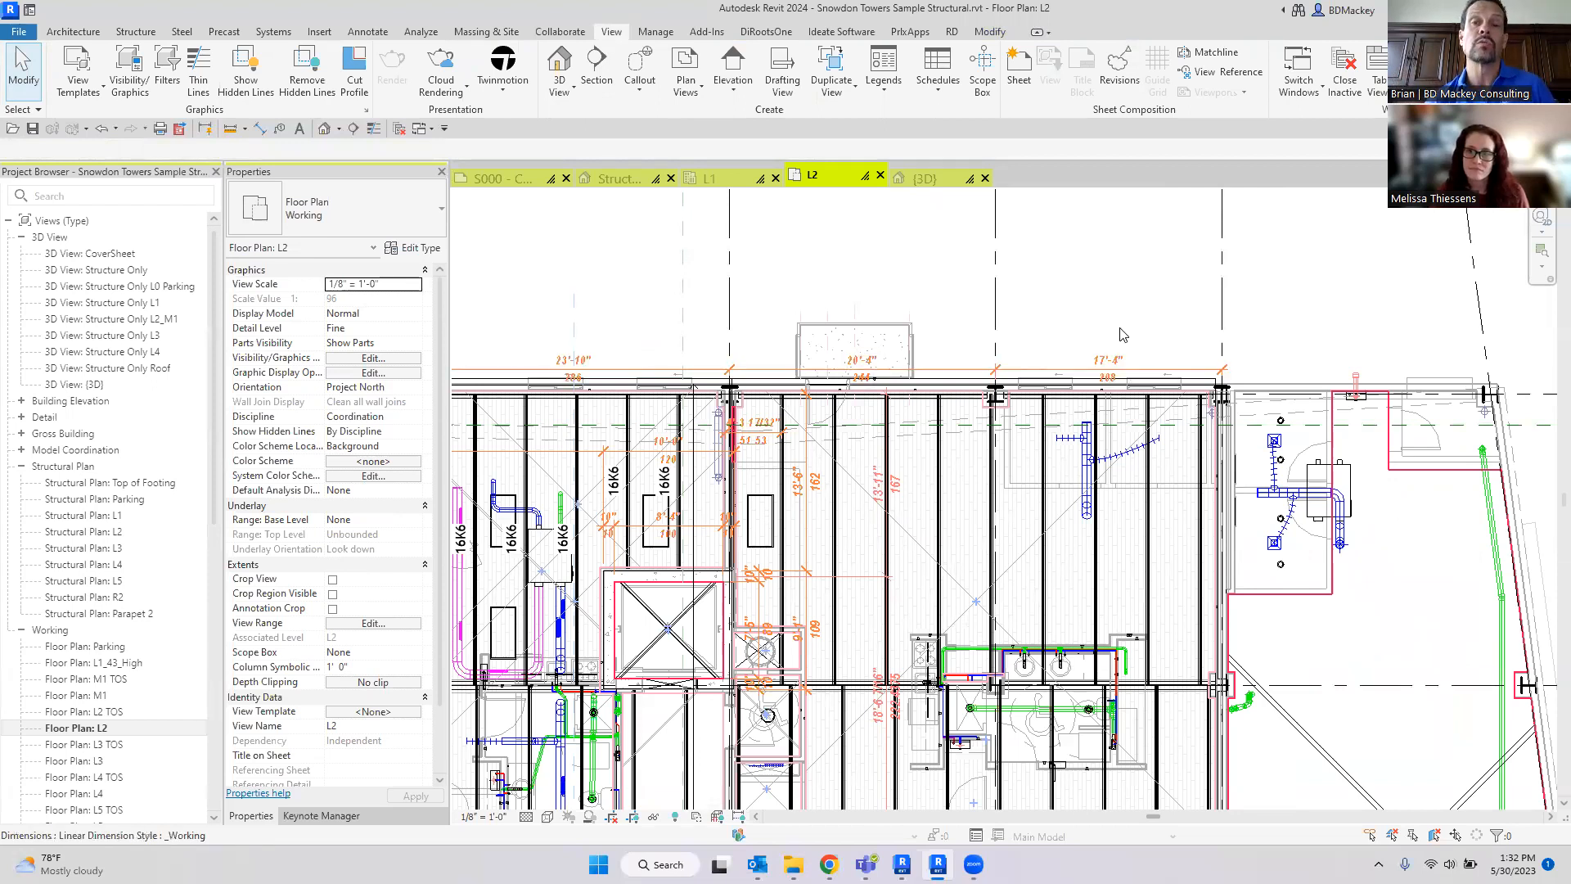
{"action": "scroll", "coordinate": [1120, 329], "scroll_direction": "down", "scroll_amount": 2}
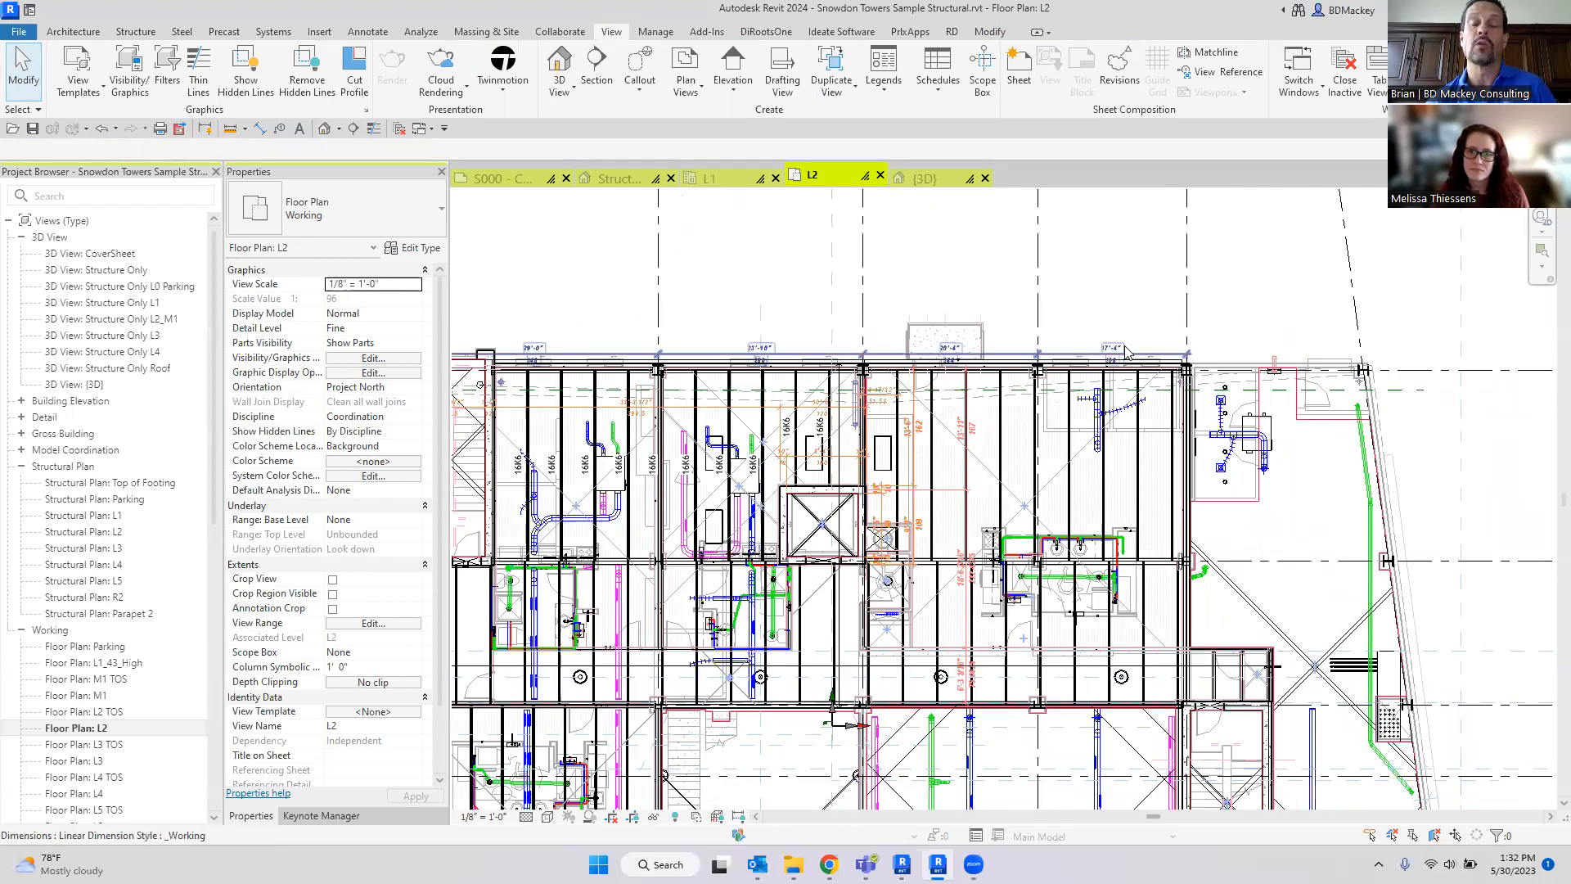
{"action": "right_click", "coordinate": [1101, 256]}
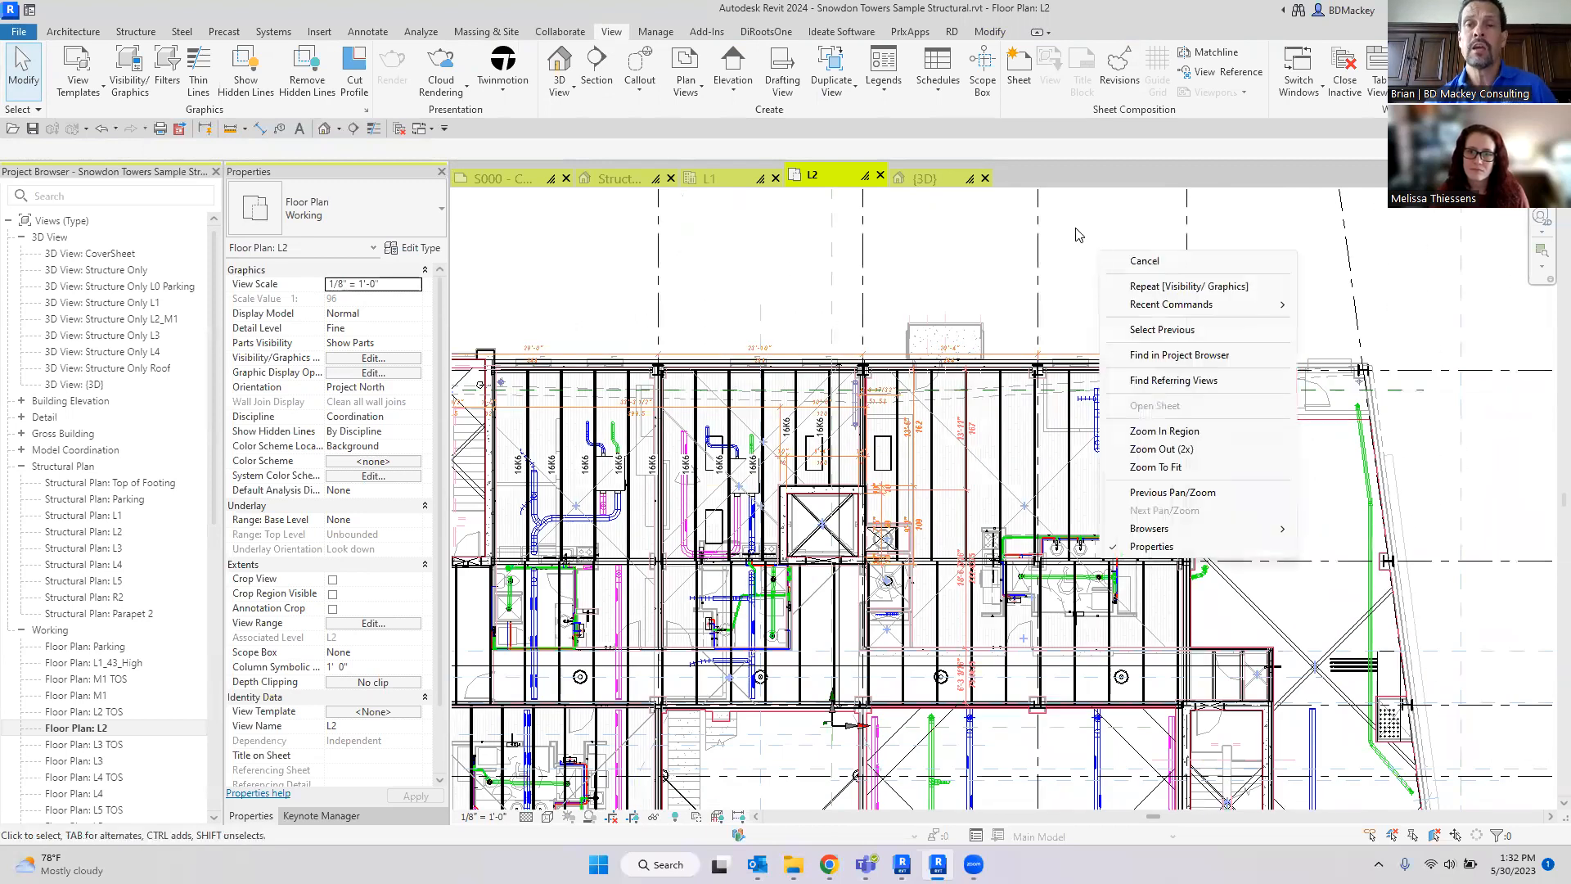
{"action": "left_click", "coordinate": [1077, 235]}
{"action": "scroll", "coordinate": [1145, 440], "scroll_direction": "up", "scroll_amount": 5}
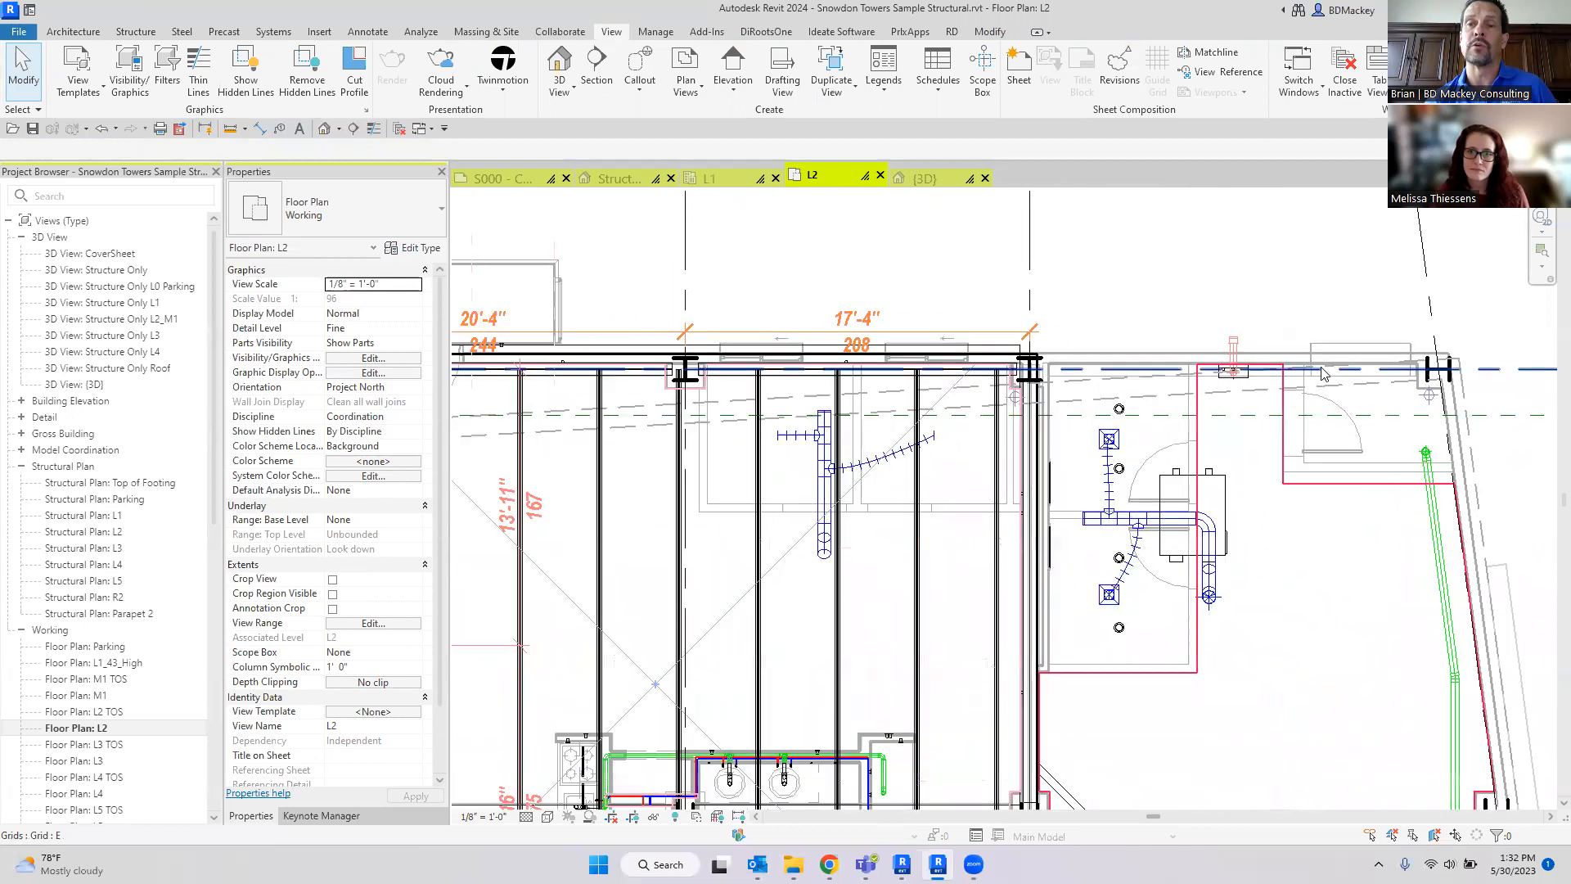
{"action": "scroll", "coordinate": [1145, 439], "scroll_direction": "down", "scroll_amount": 6}
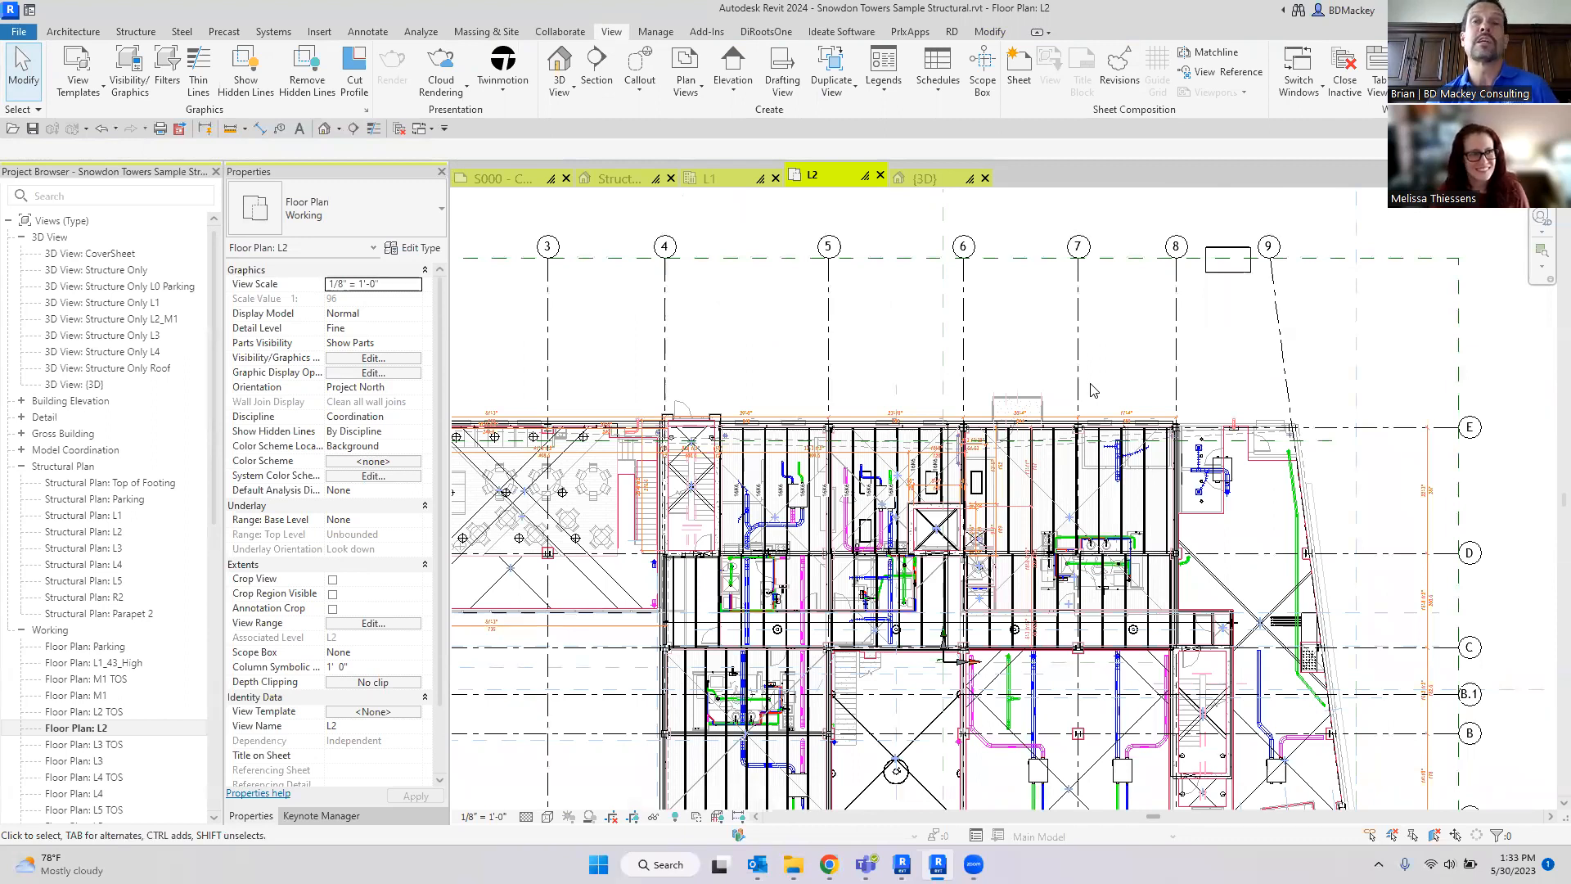
{"action": "scroll", "coordinate": [1240, 328], "scroll_direction": "up", "scroll_amount": 3}
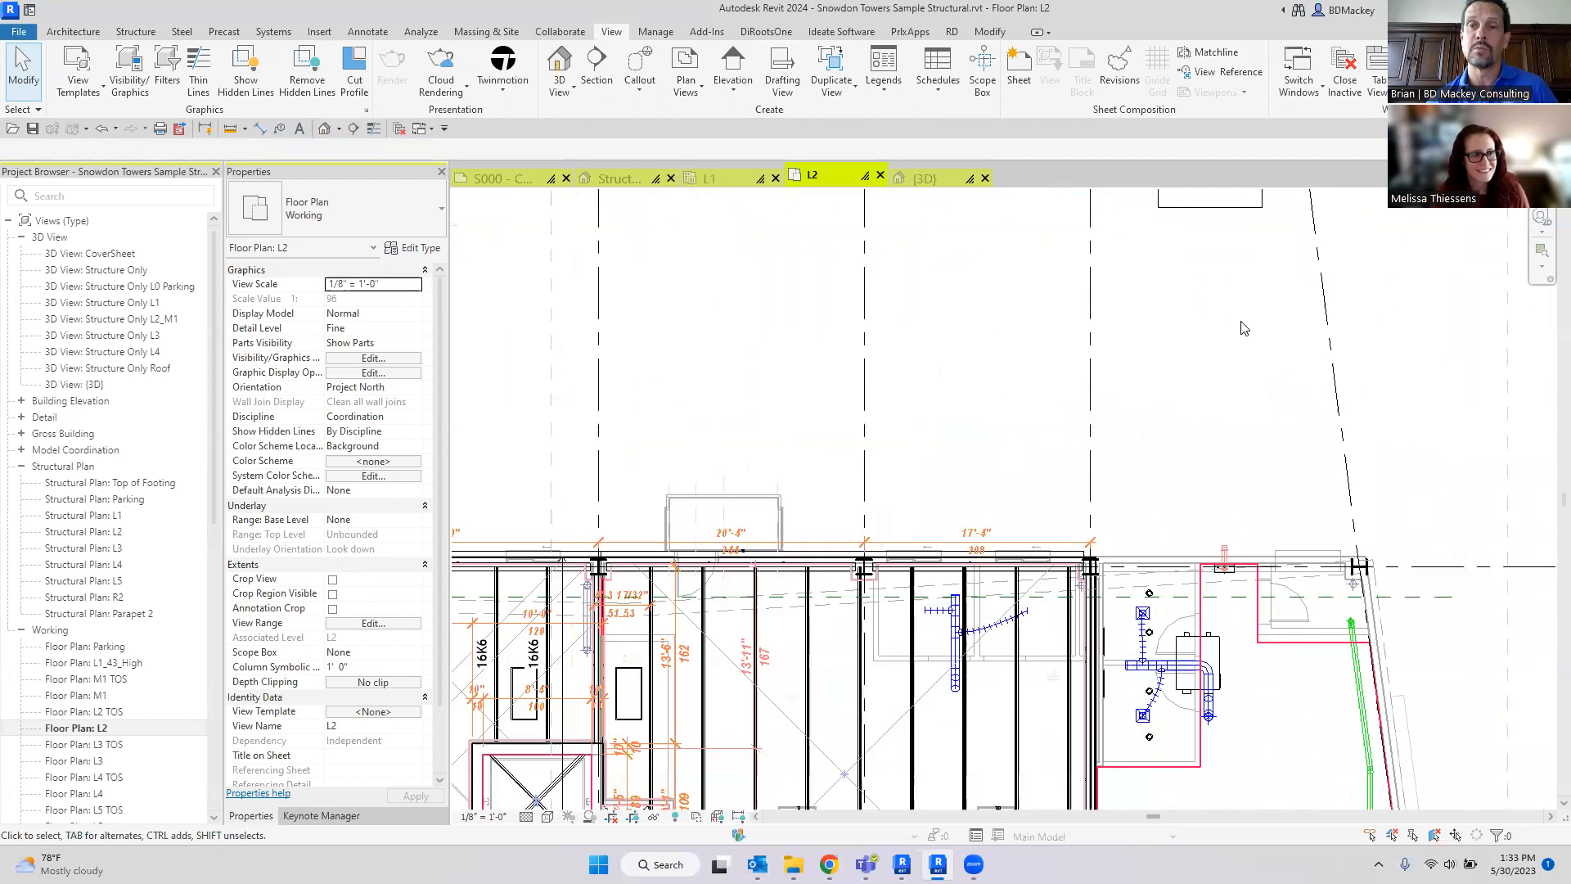
{"action": "middle_click_drag", "start_coordinate": [1240, 328], "coordinate": [1178, 512]}
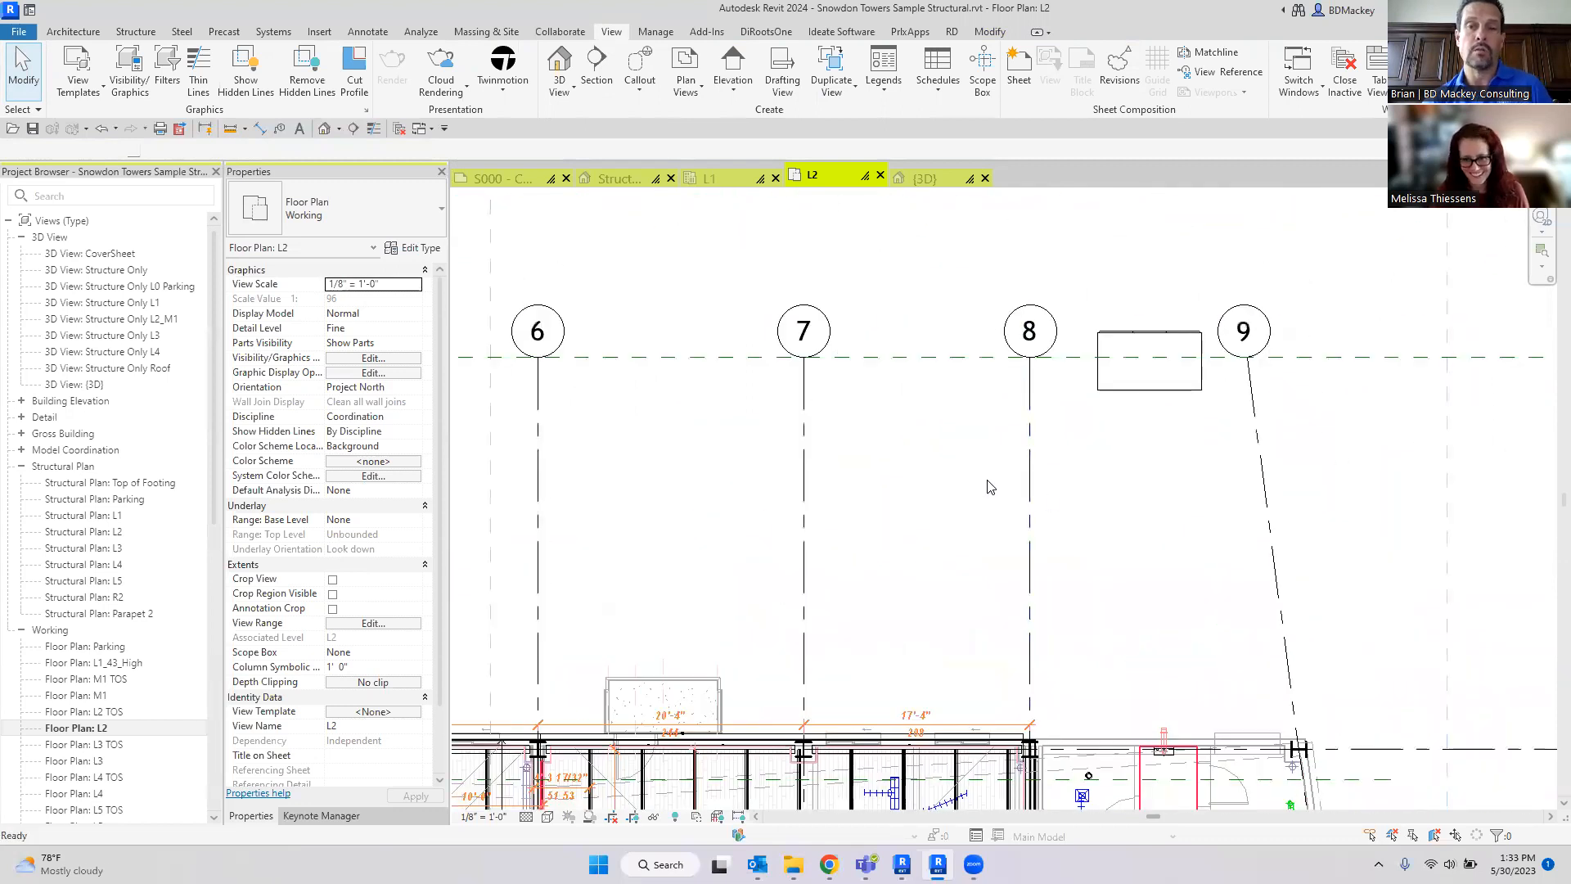
{"action": "key", "text": "w"}
{"action": "key", "text": "a"}
{"action": "left_click", "coordinate": [906, 488]}
{"action": "key", "text": "Escape"}
{"action": "key", "text": "Escape"}
Step: Select grid 8 and examine the extent, alignment and lock controls at its upper bubble
{"action": "left_click", "coordinate": [1030, 456]}
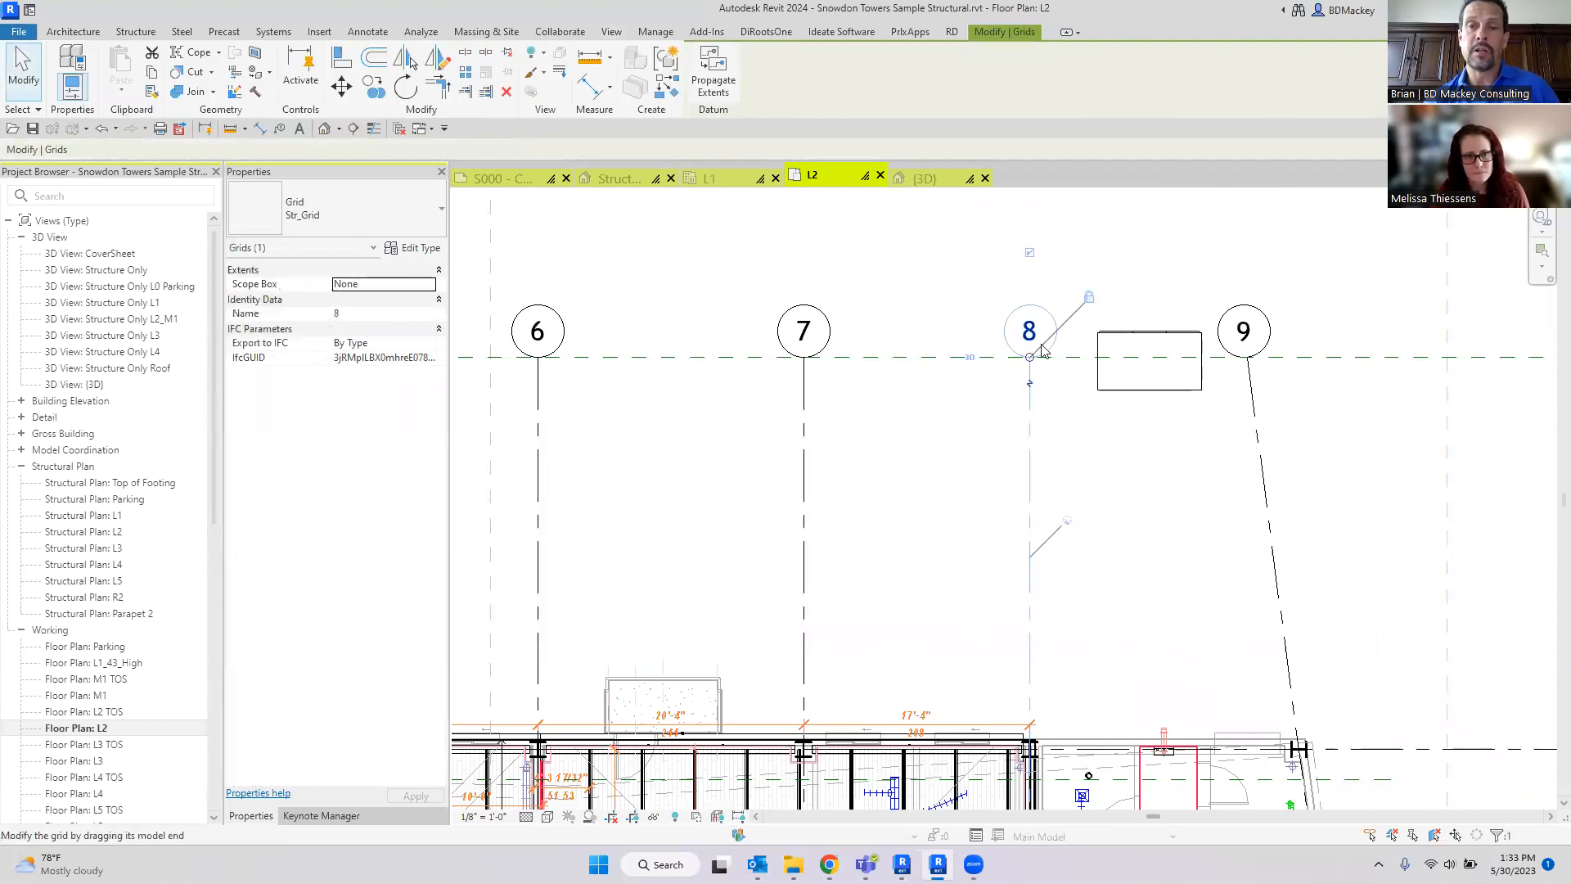
{"action": "scroll", "coordinate": [1032, 369], "scroll_direction": "down", "scroll_amount": 8}
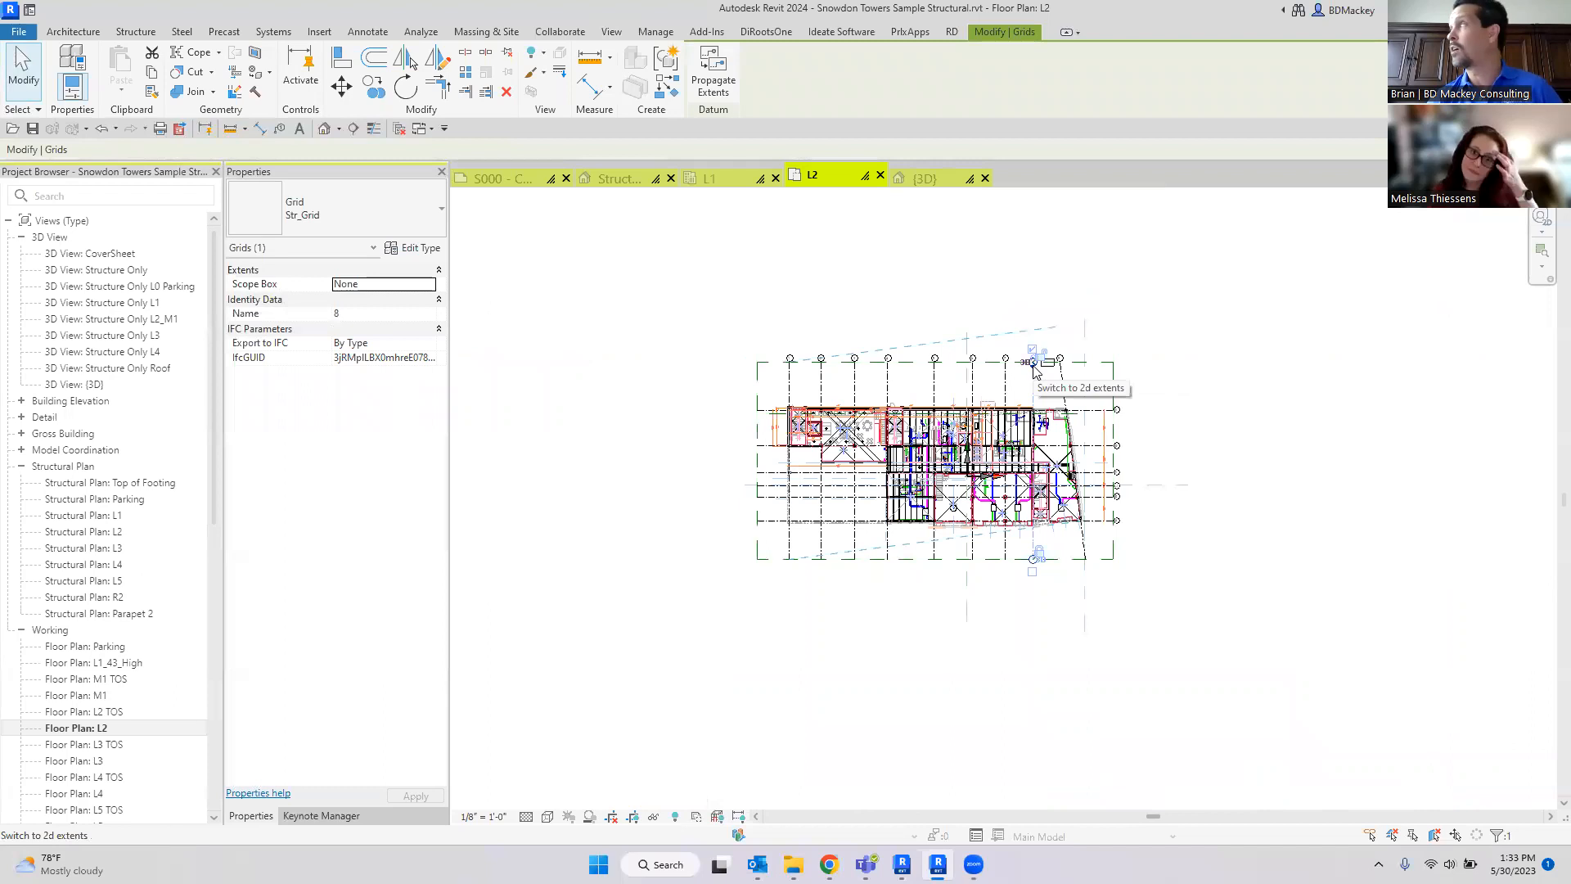
{"action": "scroll", "coordinate": [1030, 374], "scroll_direction": "up", "scroll_amount": 10}
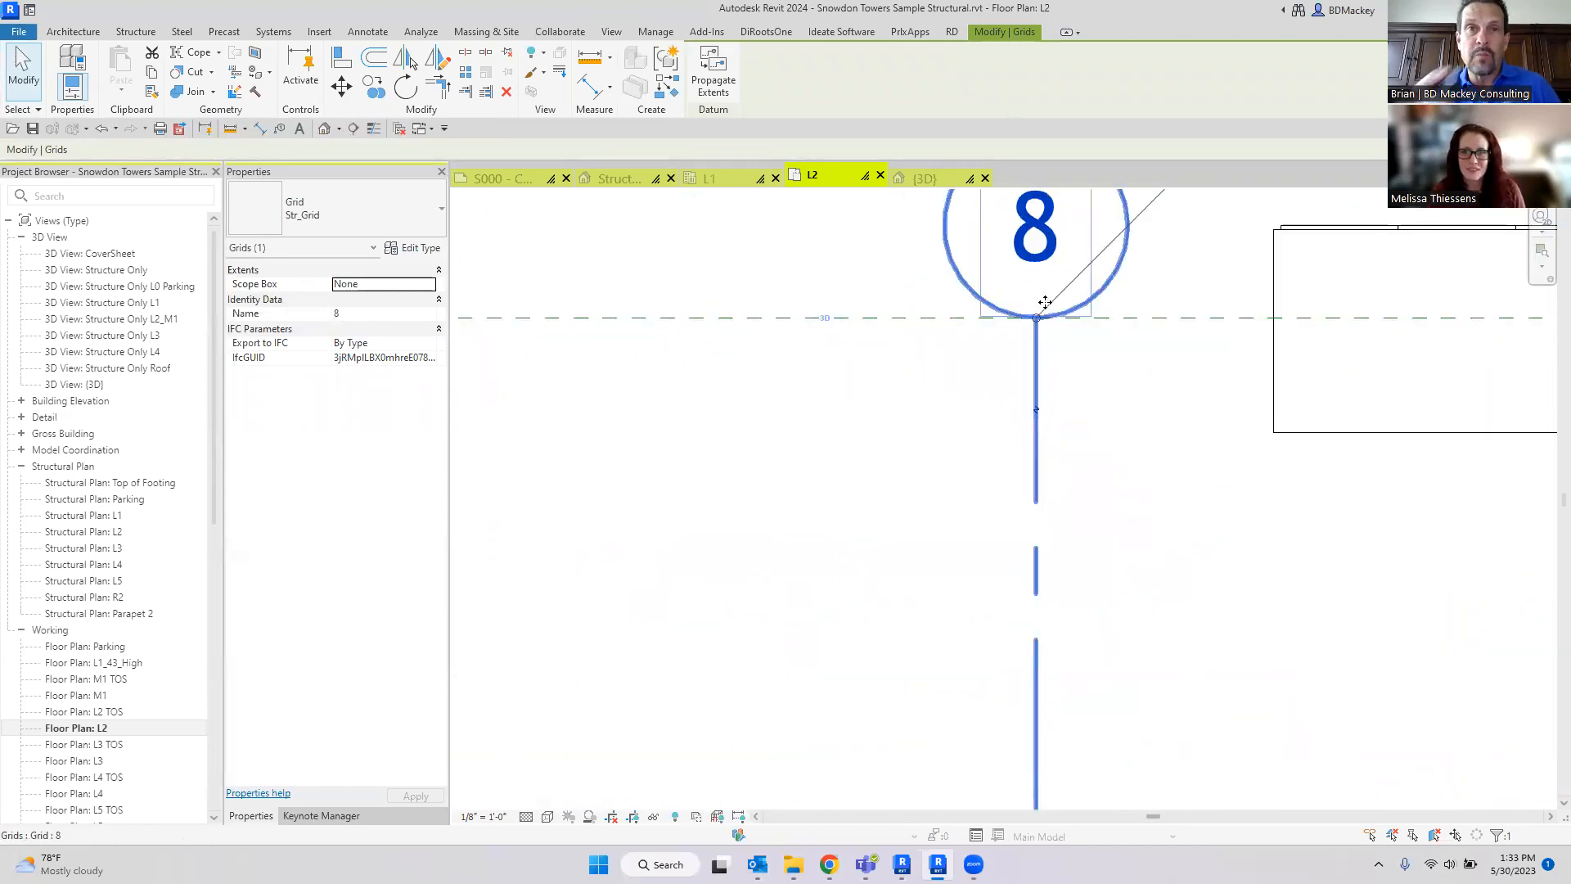
{"action": "scroll", "coordinate": [1045, 303], "scroll_direction": "down", "scroll_amount": 4}
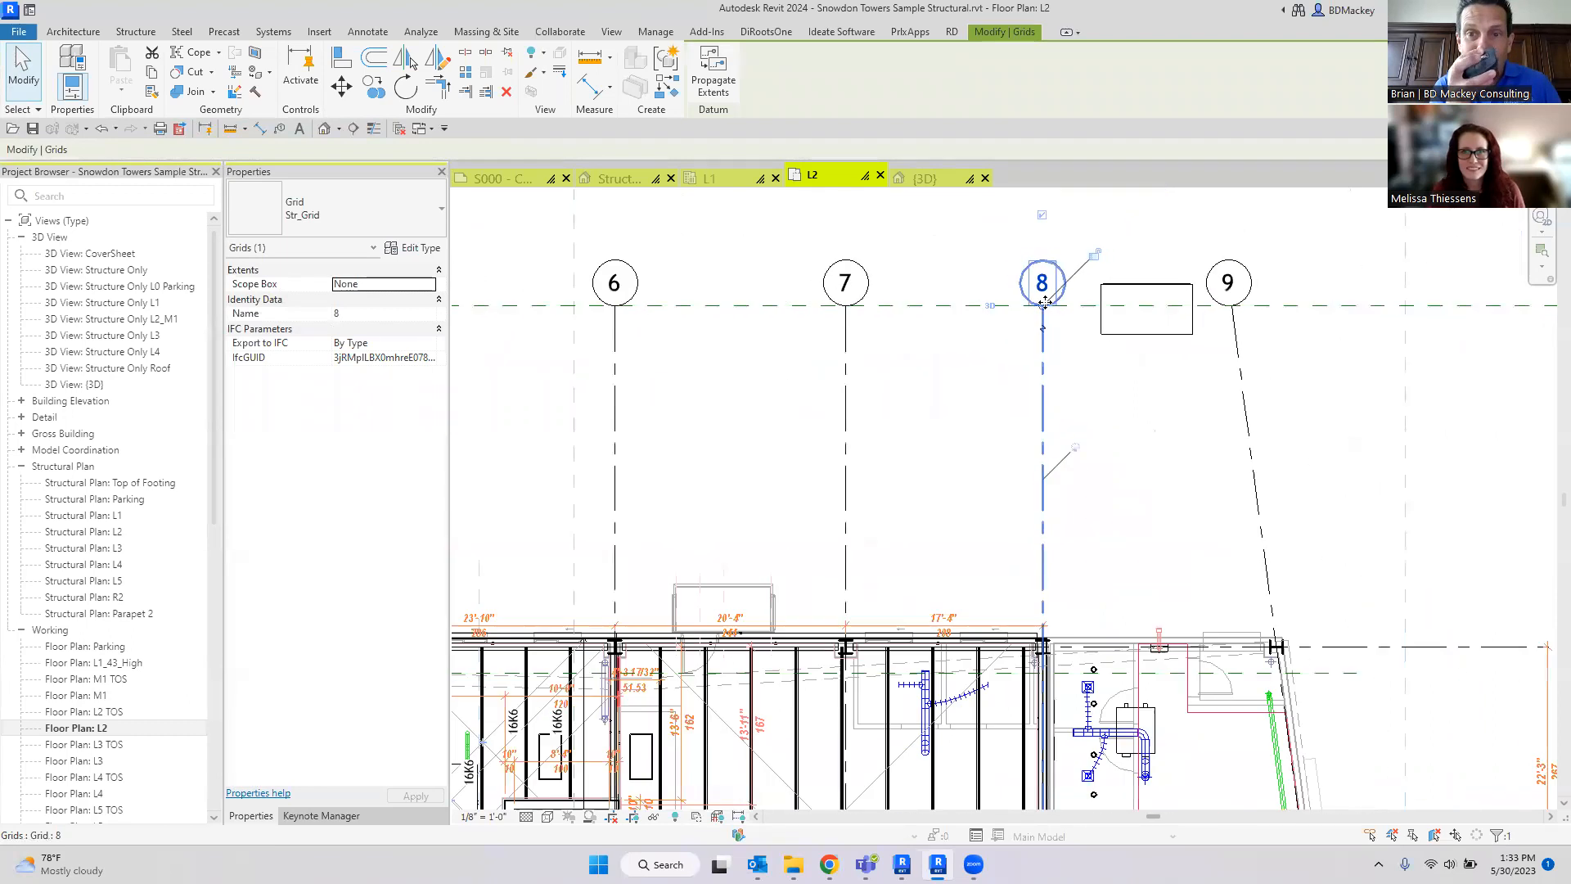
{"action": "scroll", "coordinate": [1045, 302], "scroll_direction": "down", "scroll_amount": 1}
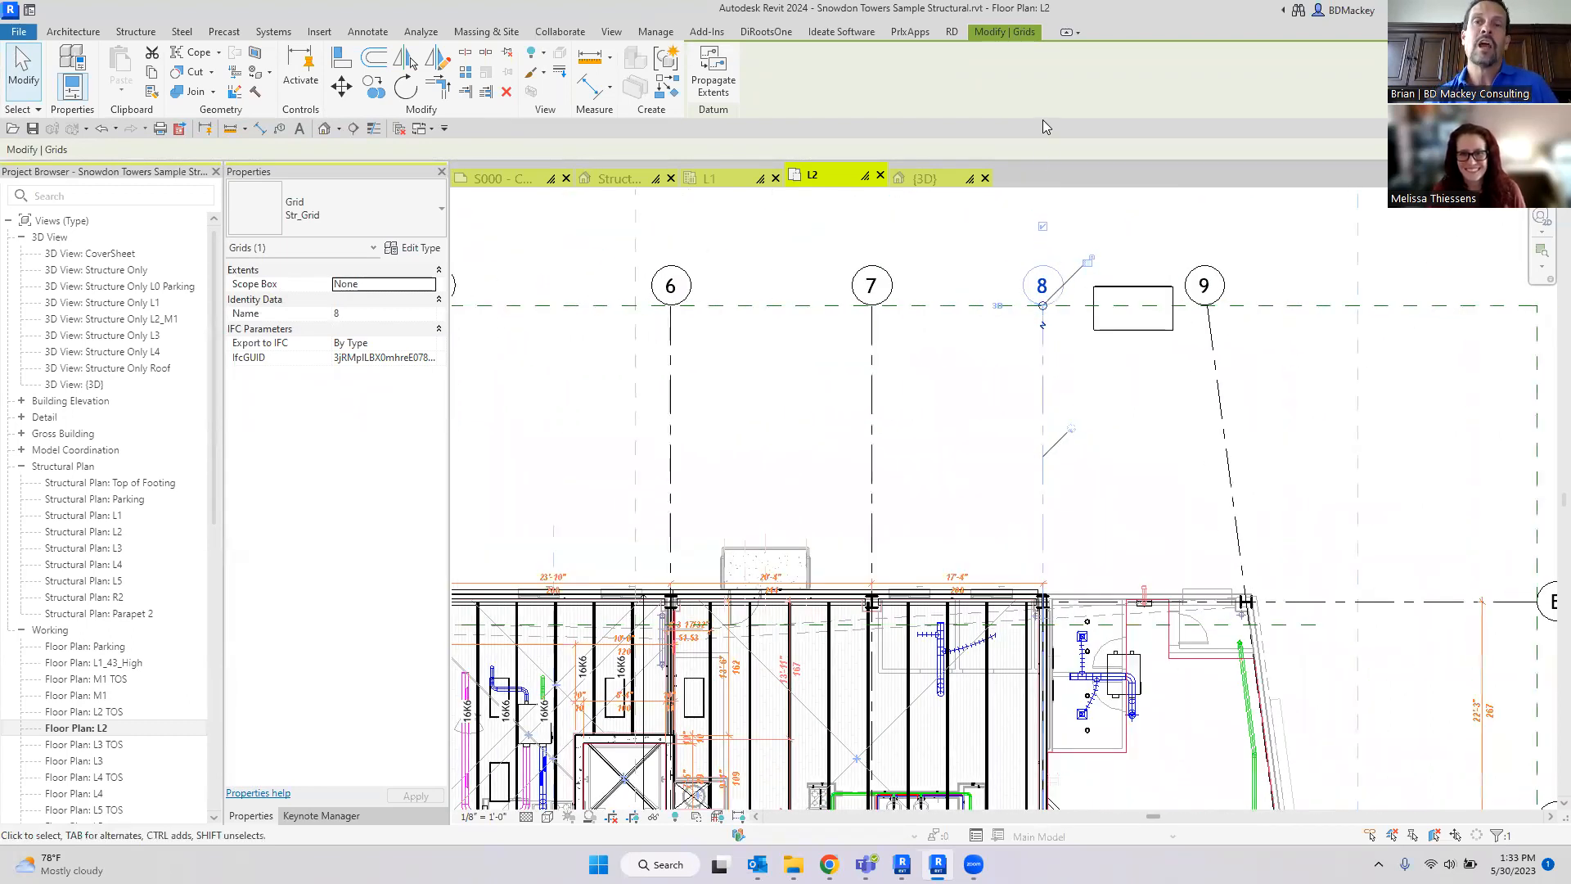
Step: Extend the aligned upper ends of grids 1 through 8 well beyond the dashed boundary above the building
{"action": "left_click", "coordinate": [1050, 340]}
{"action": "left_click", "coordinate": [1043, 318]}
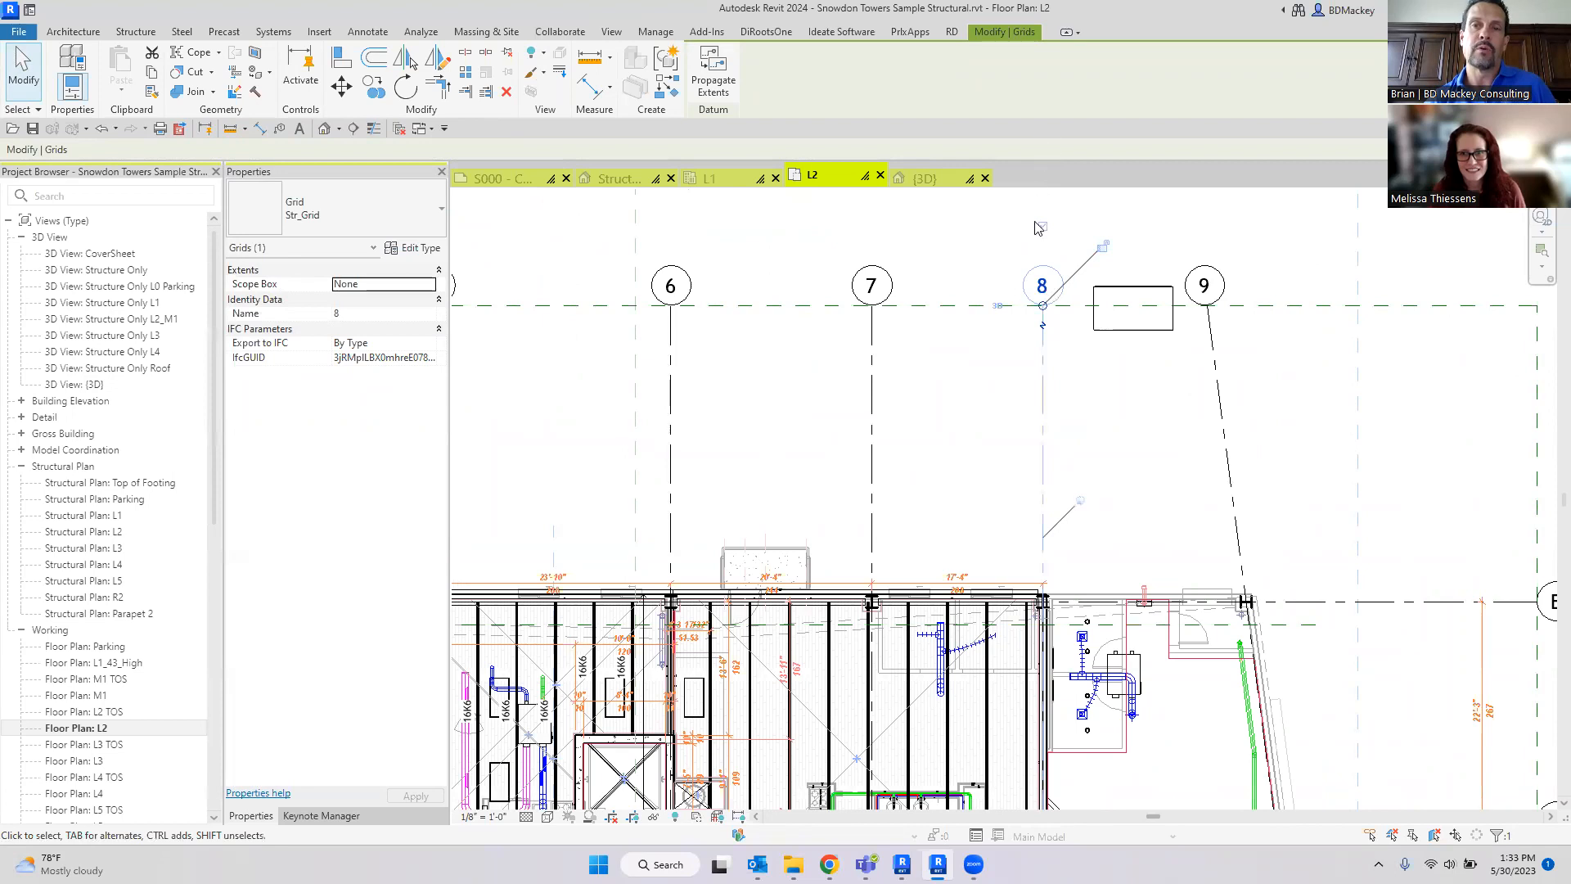
{"action": "left_click_drag", "start_coordinate": [1042, 309], "coordinate": [1013, 189]}
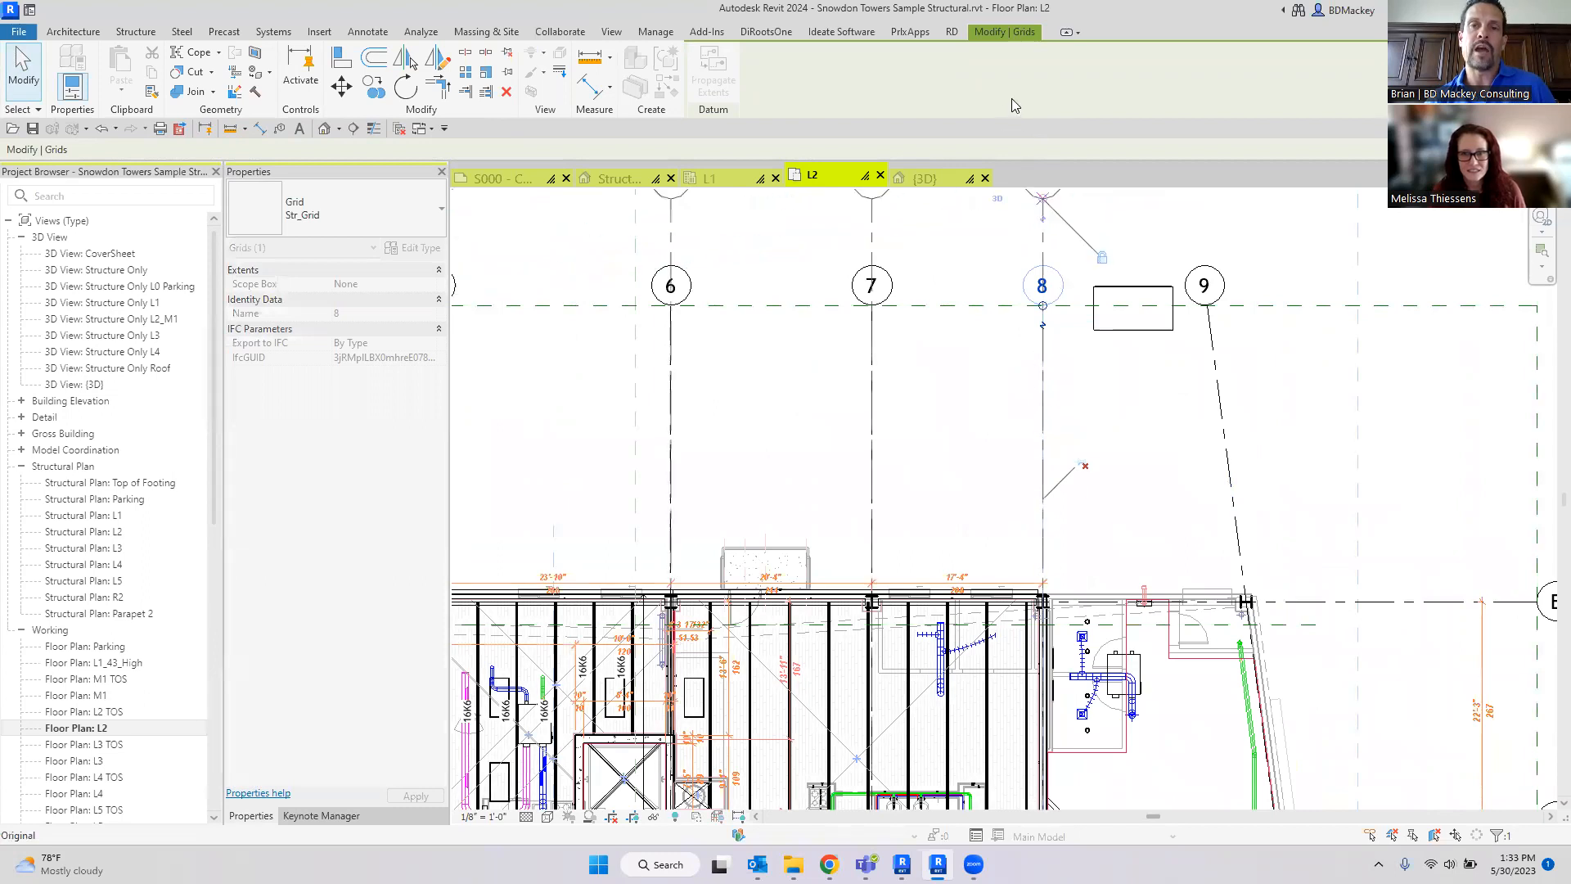
{"action": "left_click_drag", "start_coordinate": [940, 339], "coordinate": [507, 422]}
{"action": "left_click_drag", "start_coordinate": [1085, 504], "coordinate": [831, 376]}
{"action": "scroll", "coordinate": [830, 376], "scroll_direction": "down", "scroll_amount": 5}
{"action": "middle_click_drag", "start_coordinate": [875, 290], "coordinate": [972, 379]}
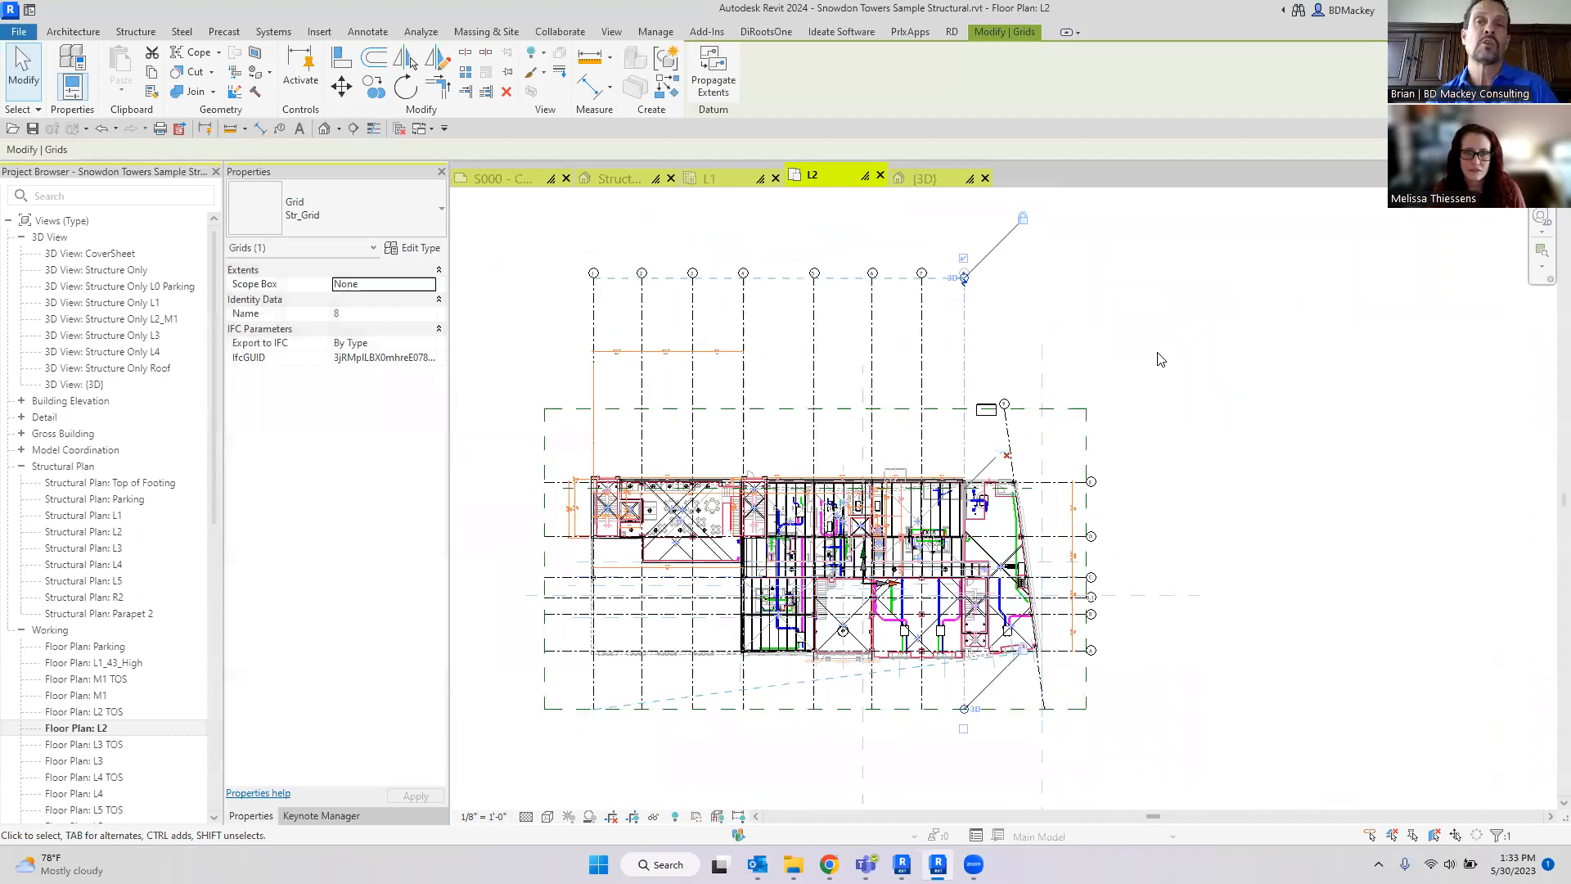
Step: Shorten the aligned upper ends of grids 1 through 8 to just above the dashed boundary
{"action": "scroll", "coordinate": [1158, 358], "scroll_direction": "up", "scroll_amount": 3}
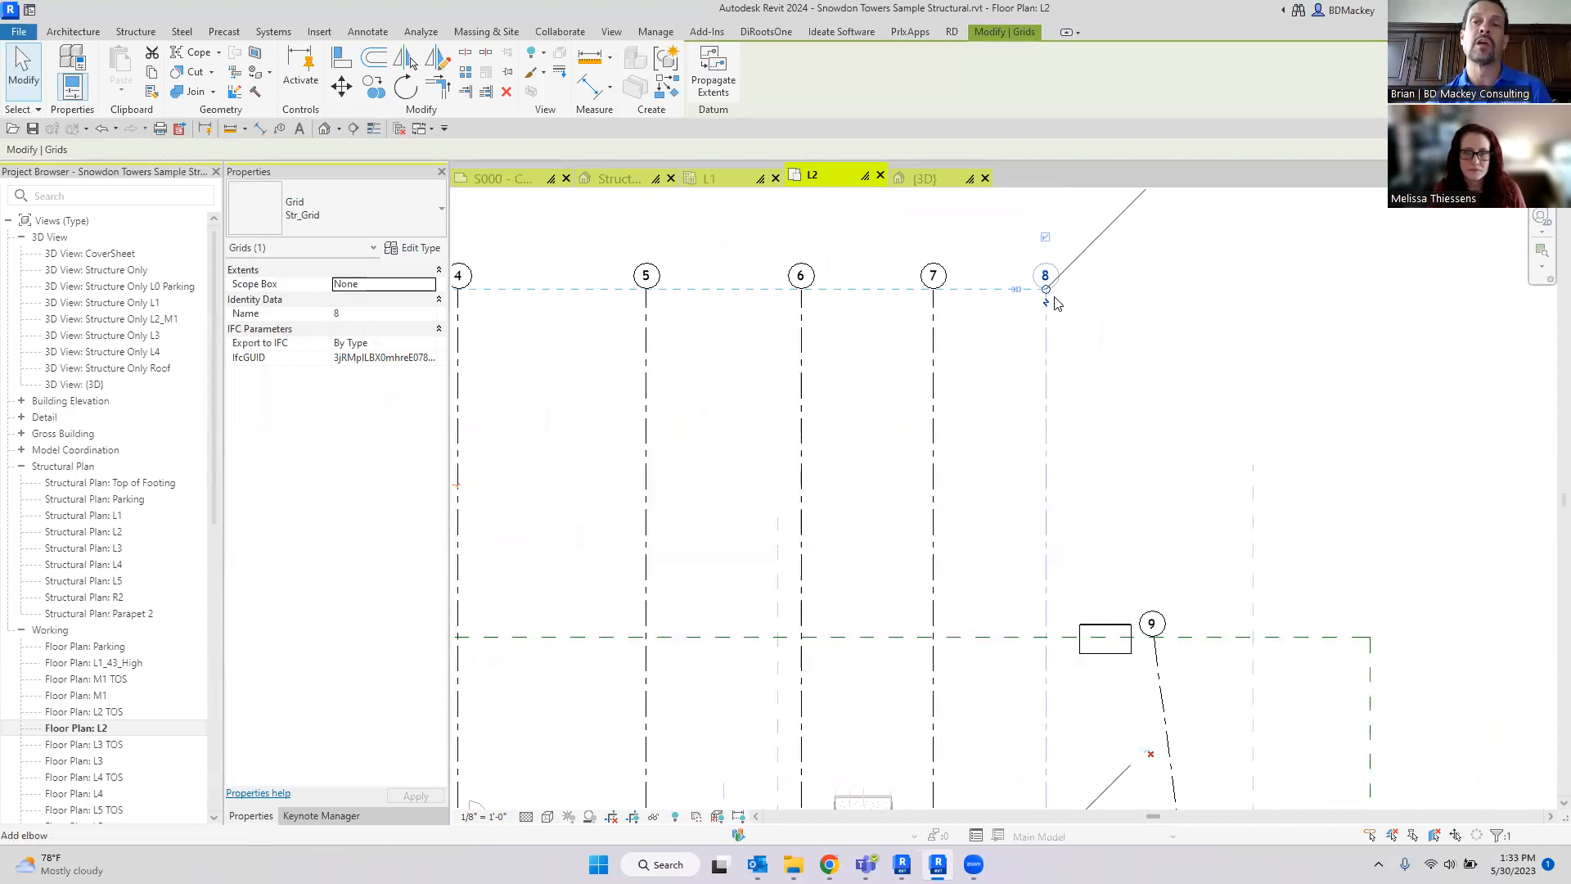
{"action": "scroll", "coordinate": [1106, 354], "scroll_direction": "down", "scroll_amount": 4}
{"action": "left_click_drag", "start_coordinate": [1094, 424], "coordinate": [1060, 439]}
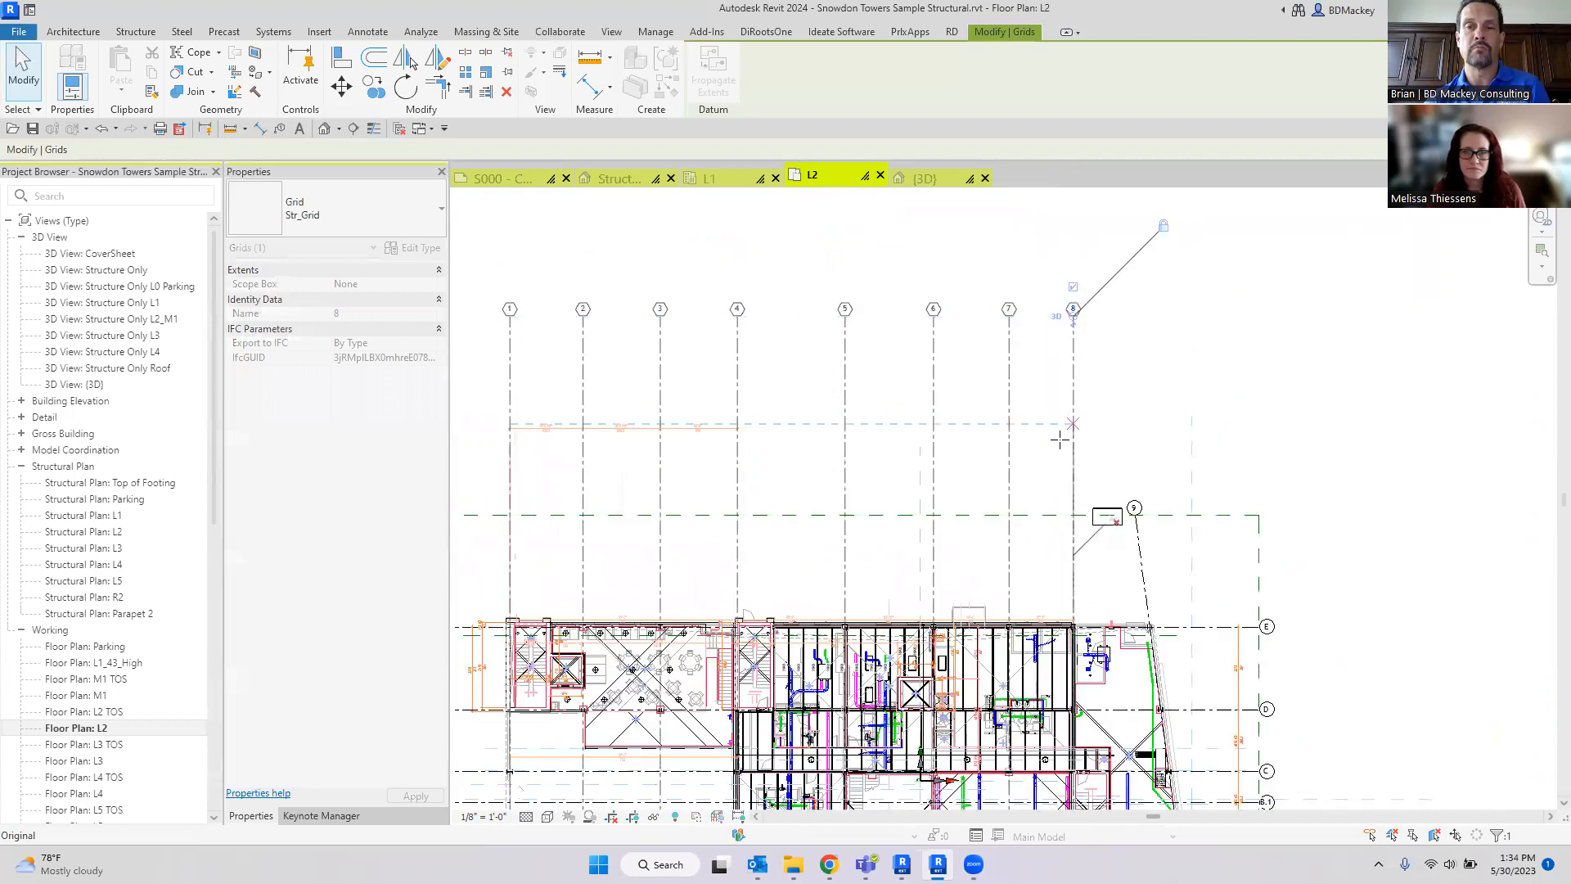
{"action": "scroll", "coordinate": [1048, 467], "scroll_direction": "down", "scroll_amount": 2}
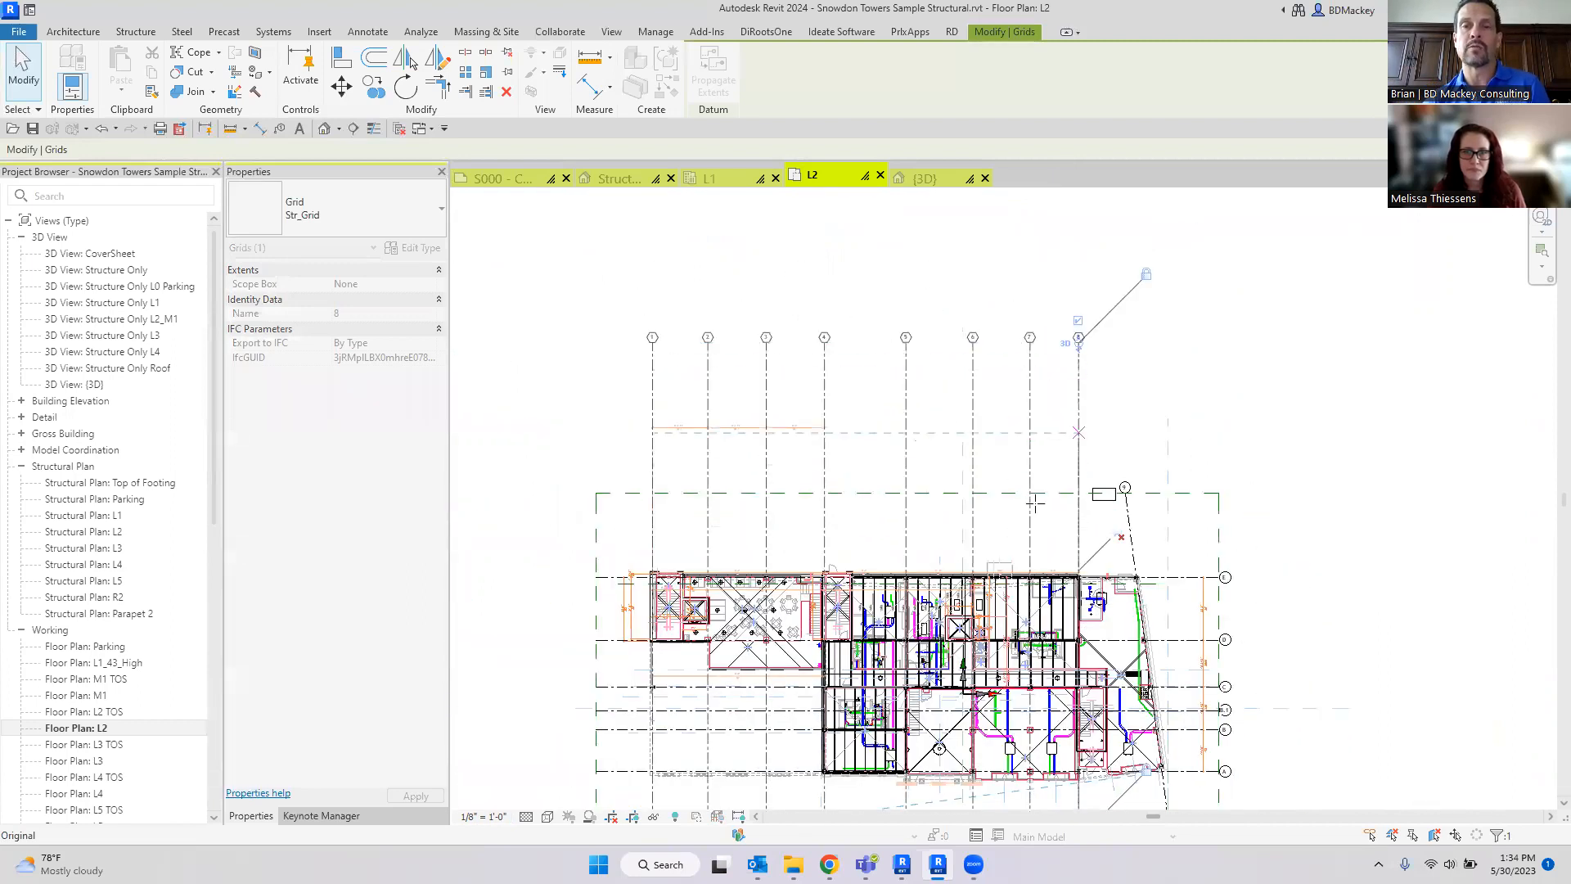
Step: Review the context commands for grid 8's upper end, including the 3D extents options, and dismiss them
{"action": "scroll", "coordinate": [1064, 323], "scroll_direction": "up", "scroll_amount": 5}
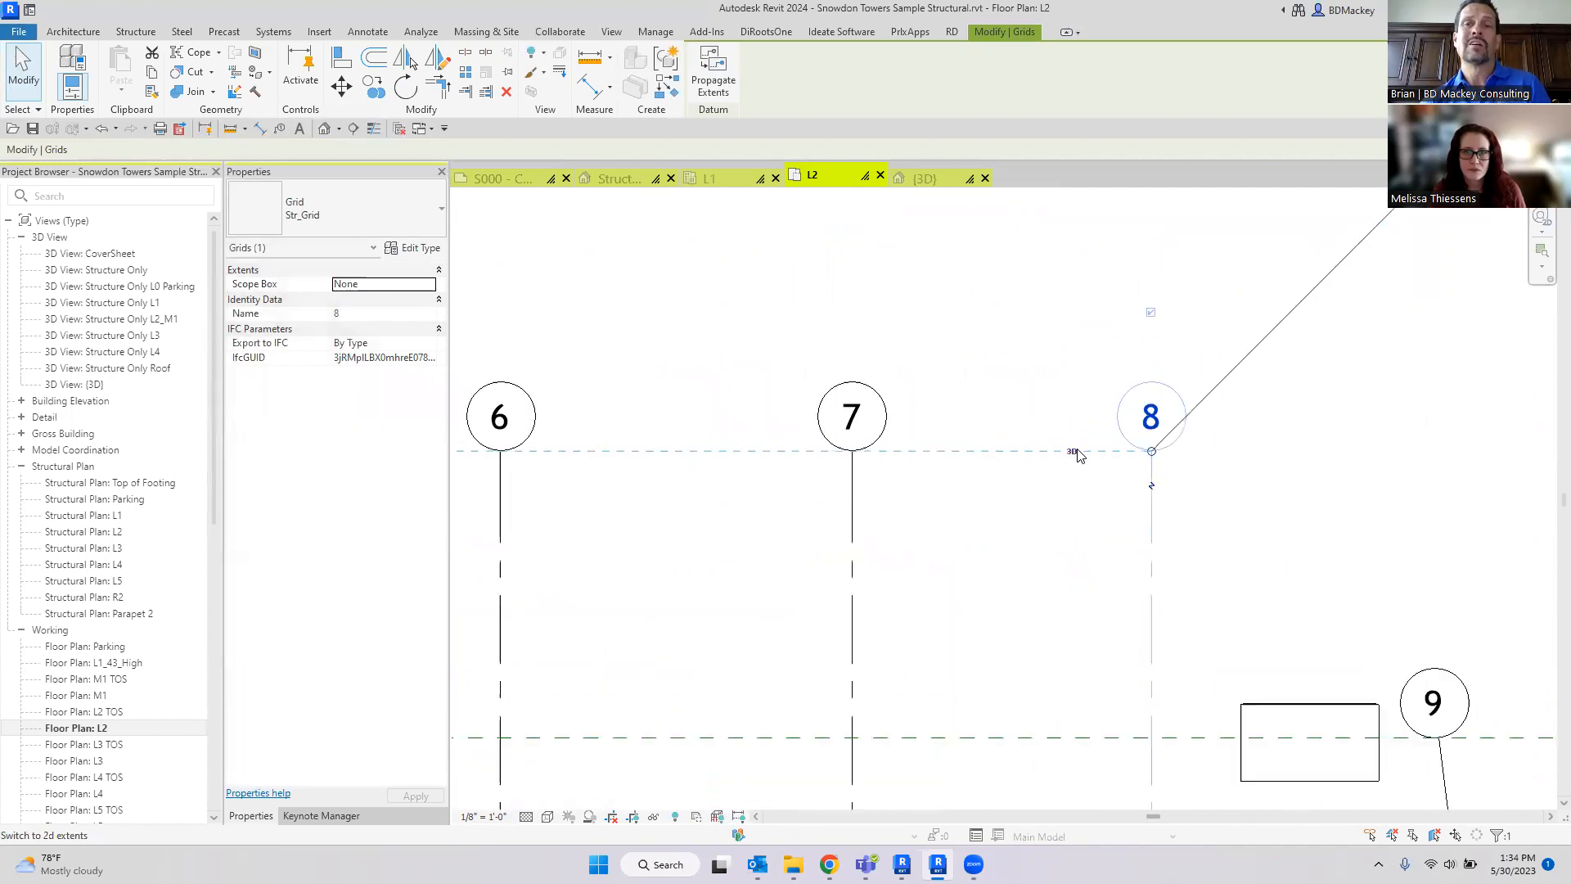
{"action": "right_click", "coordinate": [1151, 456]}
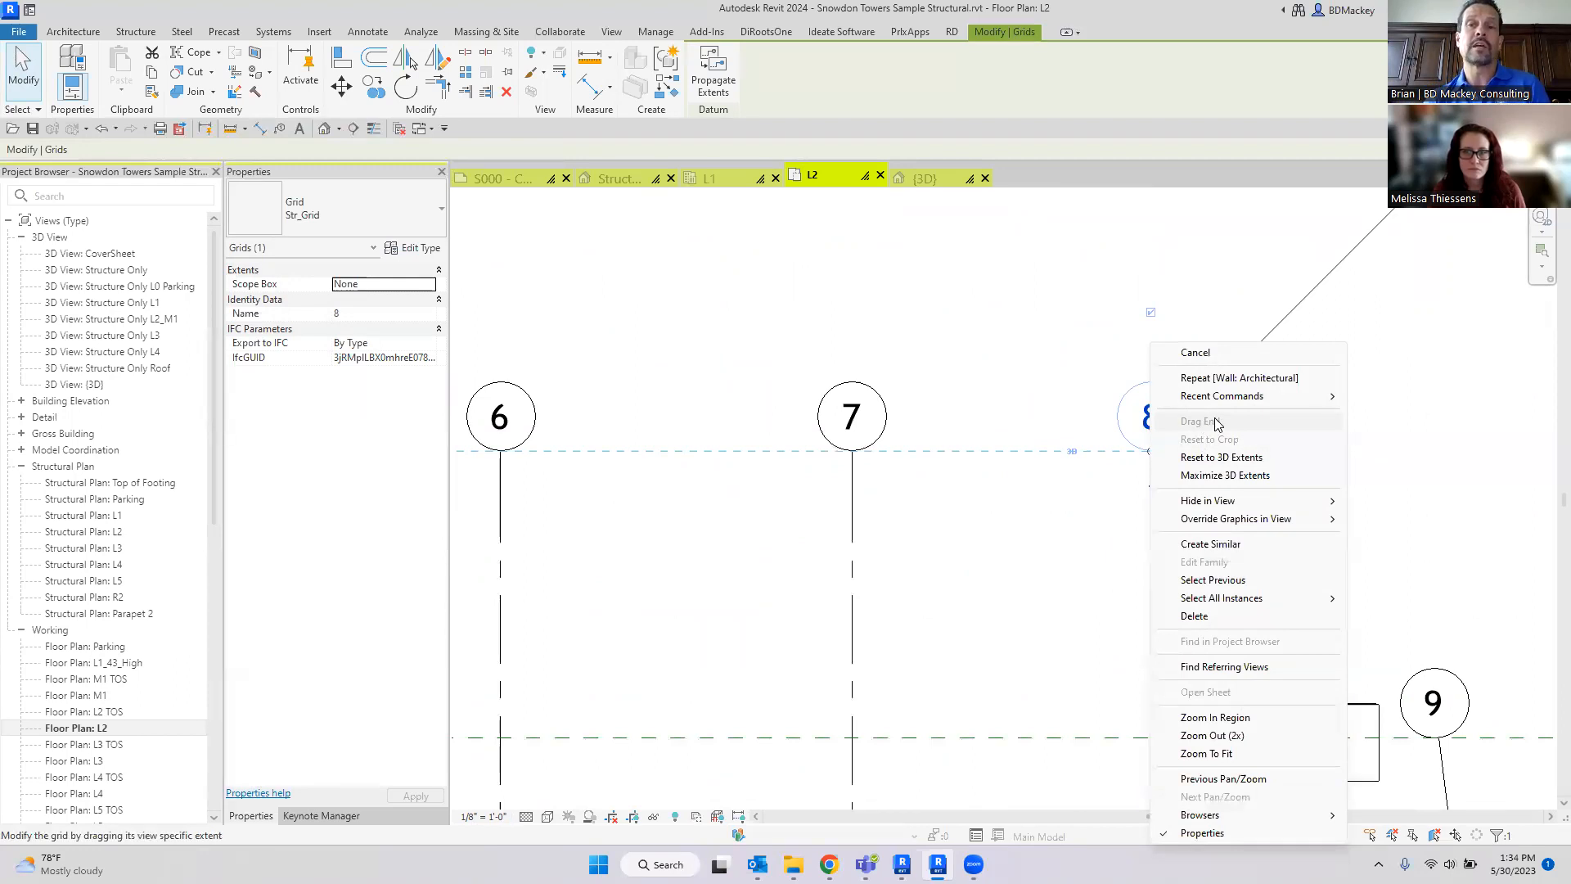
{"action": "left_click", "coordinate": [1024, 386]}
{"action": "scroll", "coordinate": [1210, 491], "scroll_direction": "down", "scroll_amount": 2}
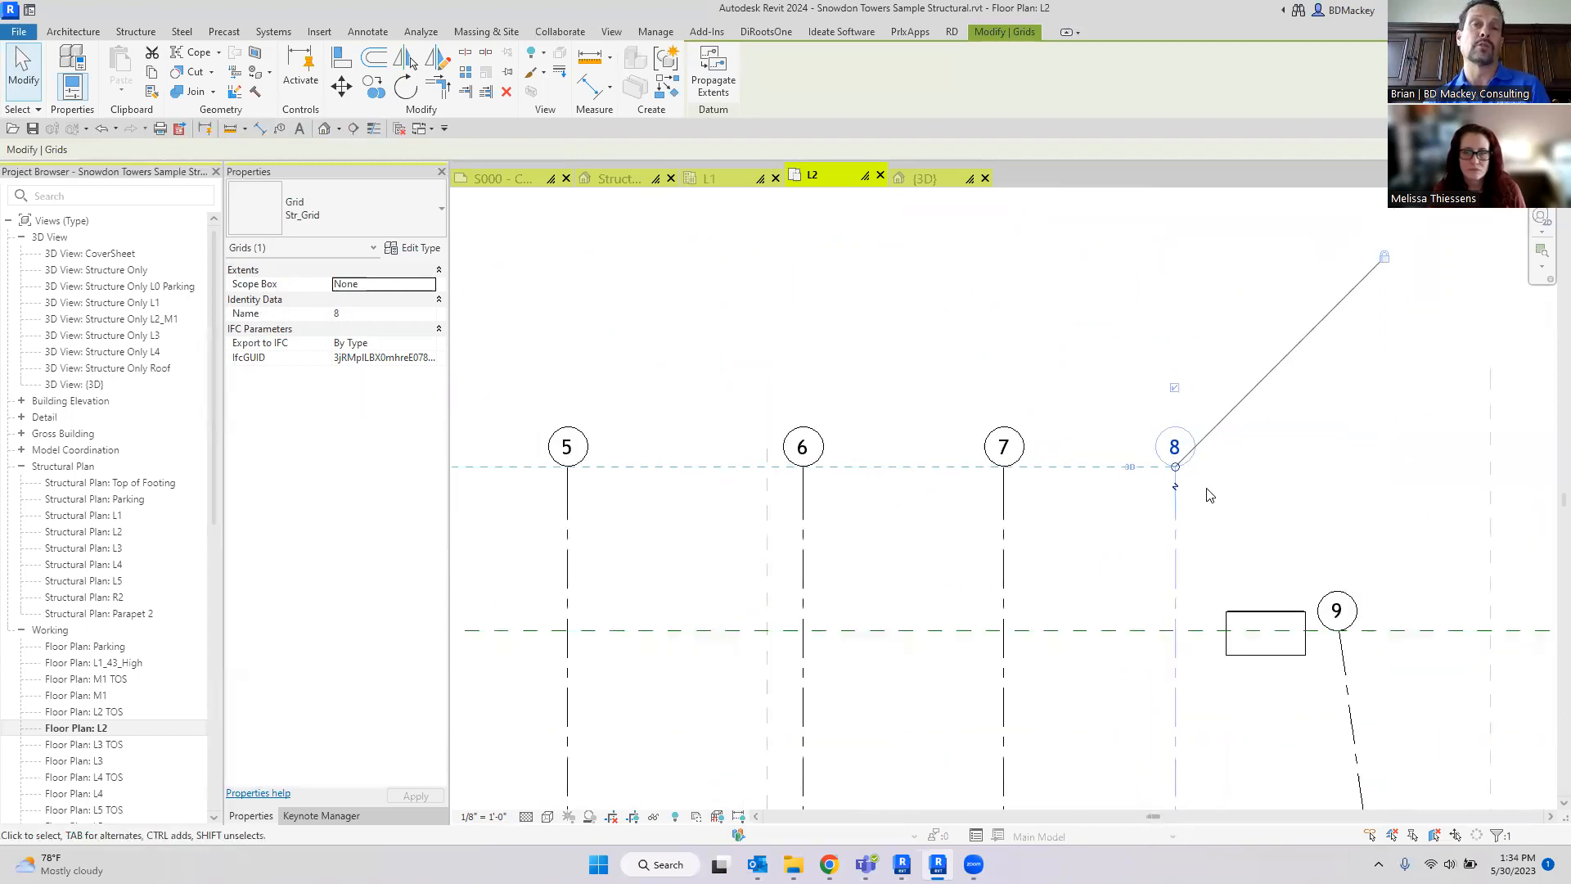
Step: Pull the bubble end of grid 8 in the L2 plan down closer to the building, moving its aligned grids along
{"action": "left_click", "coordinate": [1211, 495]}
{"action": "scroll", "coordinate": [1210, 495], "scroll_direction": "down", "scroll_amount": 2}
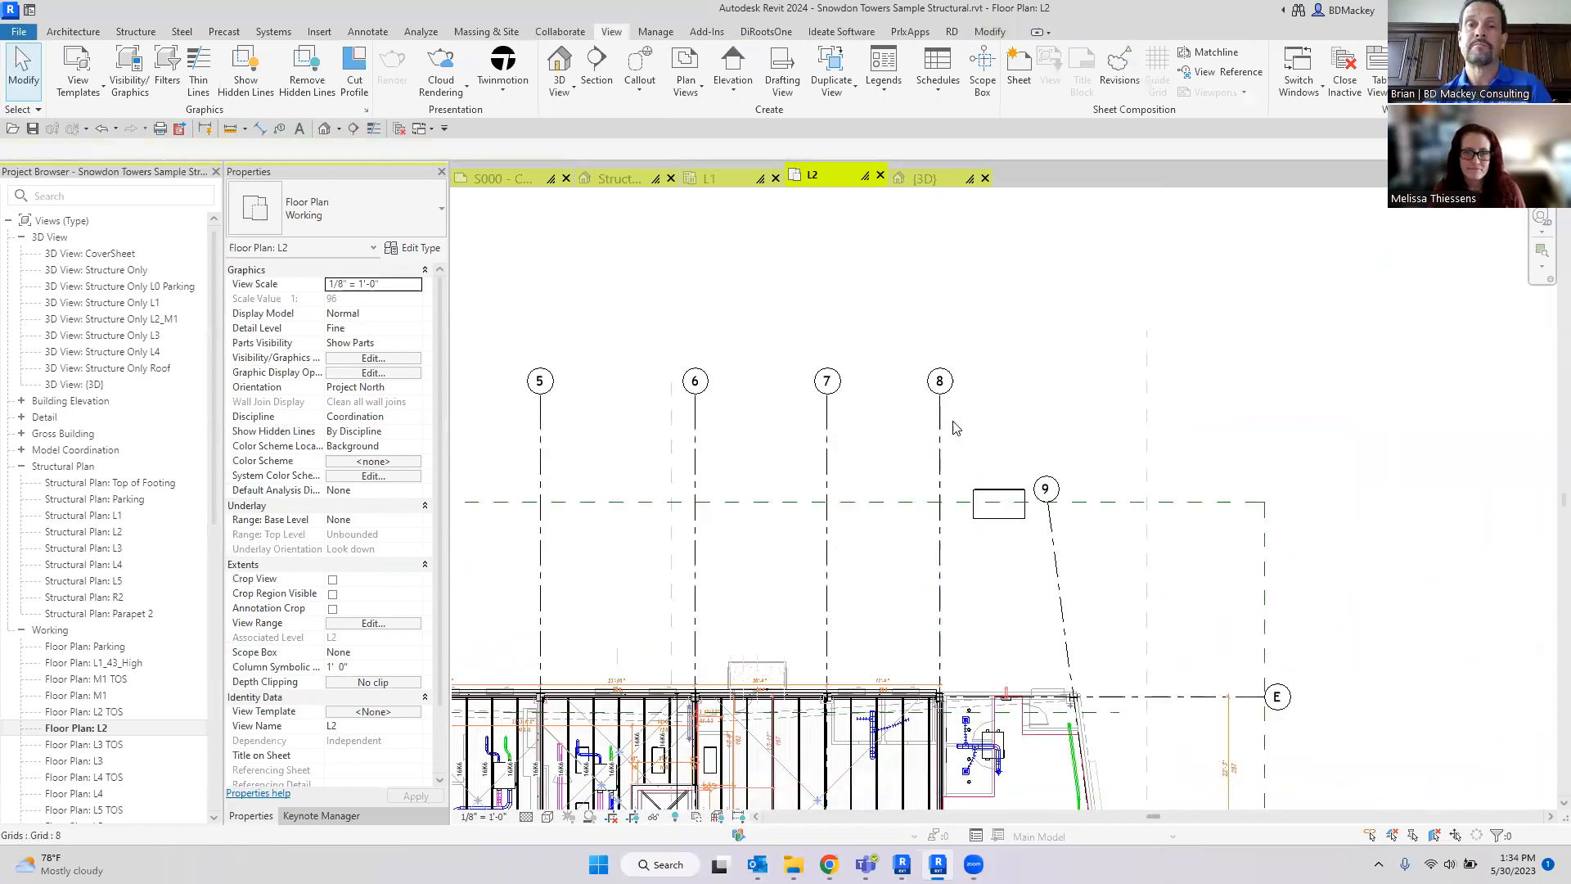
{"action": "left_click", "coordinate": [941, 399]}
{"action": "scroll", "coordinate": [943, 405], "scroll_direction": "up", "scroll_amount": 4}
{"action": "left_click_drag", "start_coordinate": [949, 399], "coordinate": [992, 220]}
{"action": "left_click_drag", "start_coordinate": [1037, 403], "coordinate": [1035, 404]}
{"action": "scroll", "coordinate": [1035, 404], "scroll_direction": "down", "scroll_amount": 4}
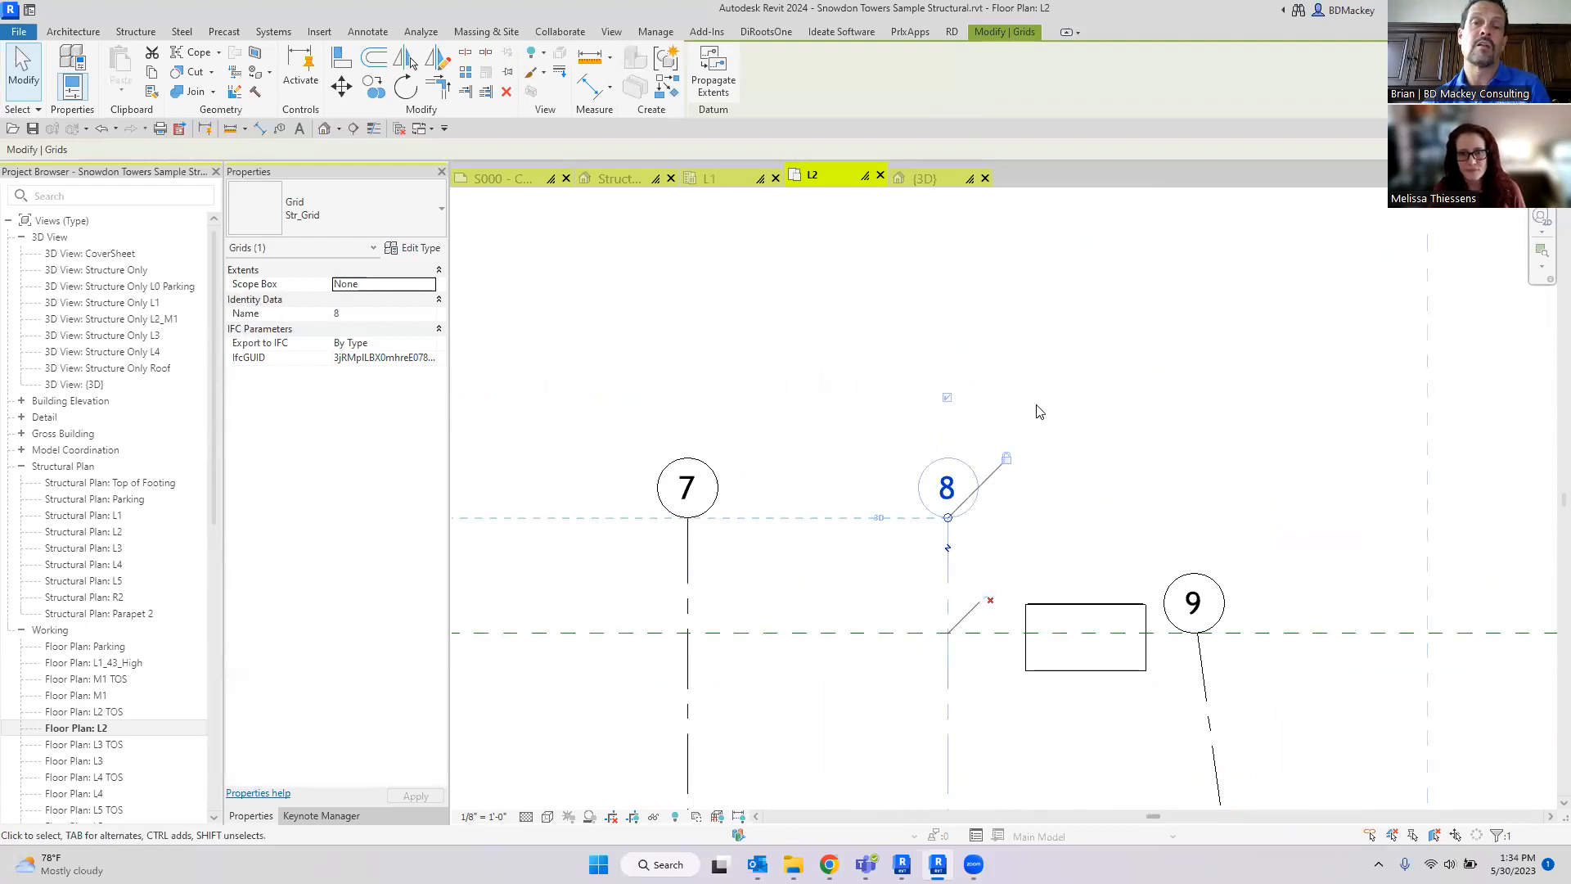
Step: Check the 3D extents commands available for grid 9, leaving its extents as they are
{"action": "left_click", "coordinate": [1080, 391]}
{"action": "right_click", "coordinate": [1110, 538]}
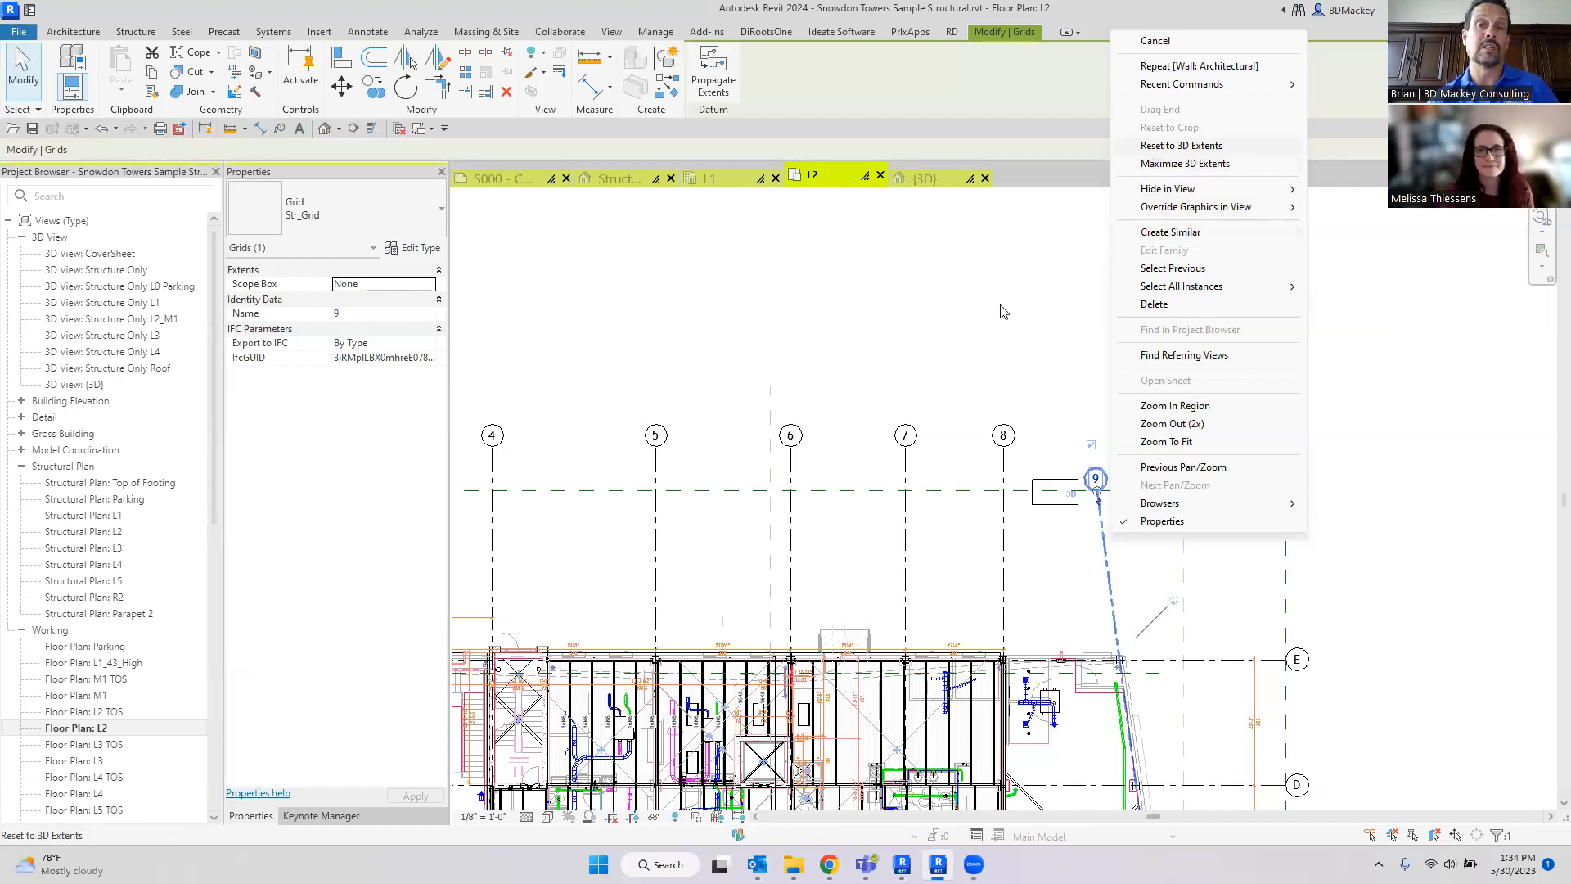
{"action": "left_click", "coordinate": [988, 327]}
{"action": "scroll", "coordinate": [987, 329], "scroll_direction": "down", "scroll_amount": 3}
{"action": "left_click", "coordinate": [988, 329]}
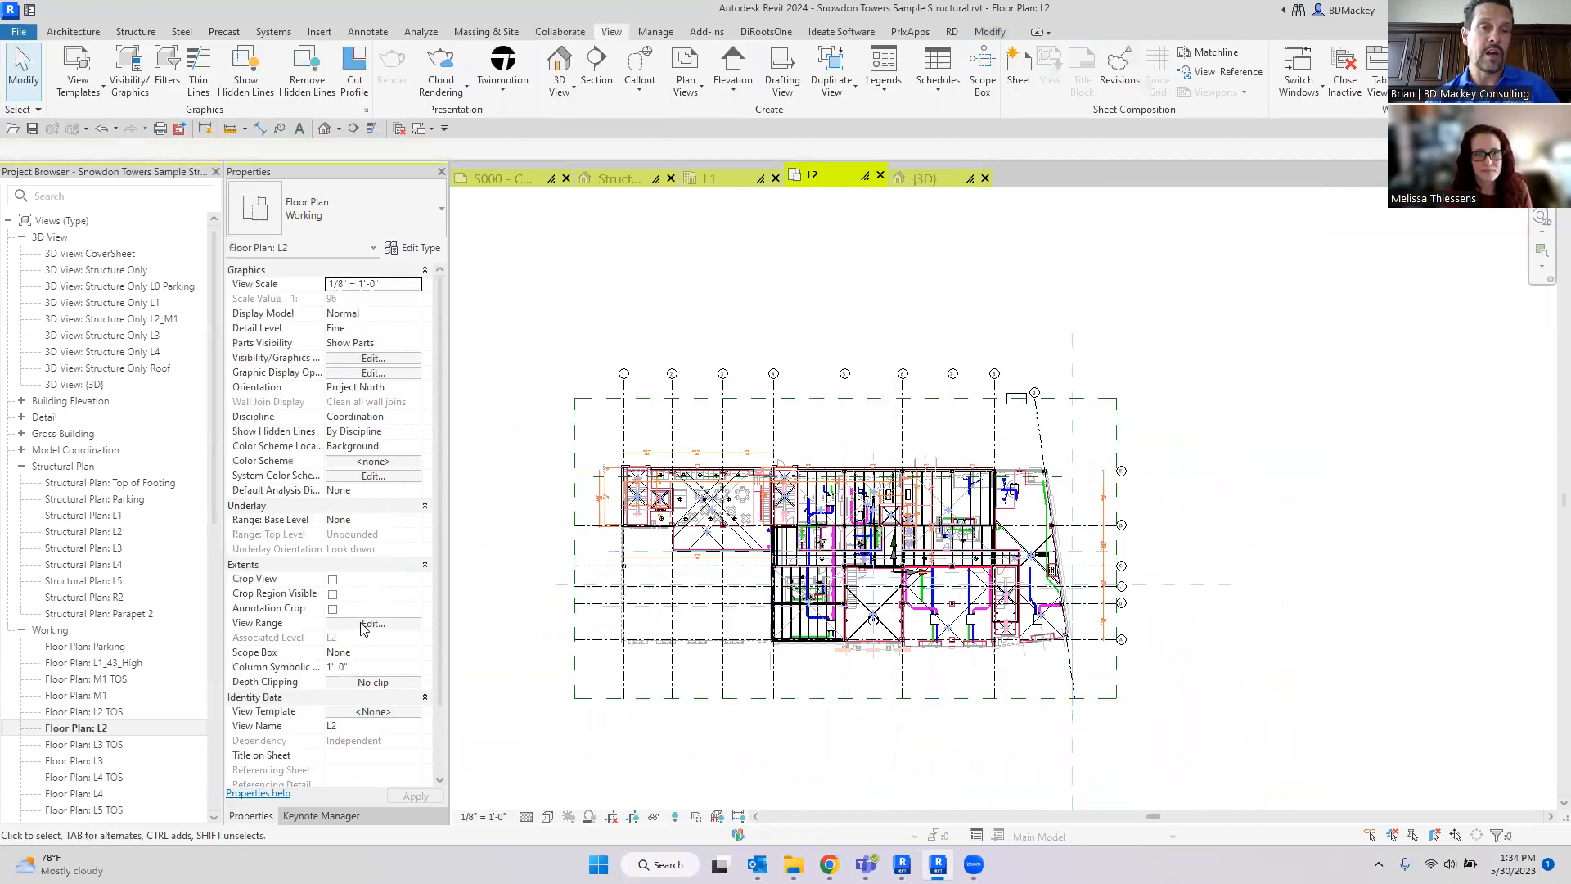
Step: Enable Crop View and Crop Region Visible for the L2 plan and lower the crop's upper edge below the numbered grid bubbles
{"action": "left_click", "coordinate": [332, 579]}
{"action": "left_click", "coordinate": [332, 594]}
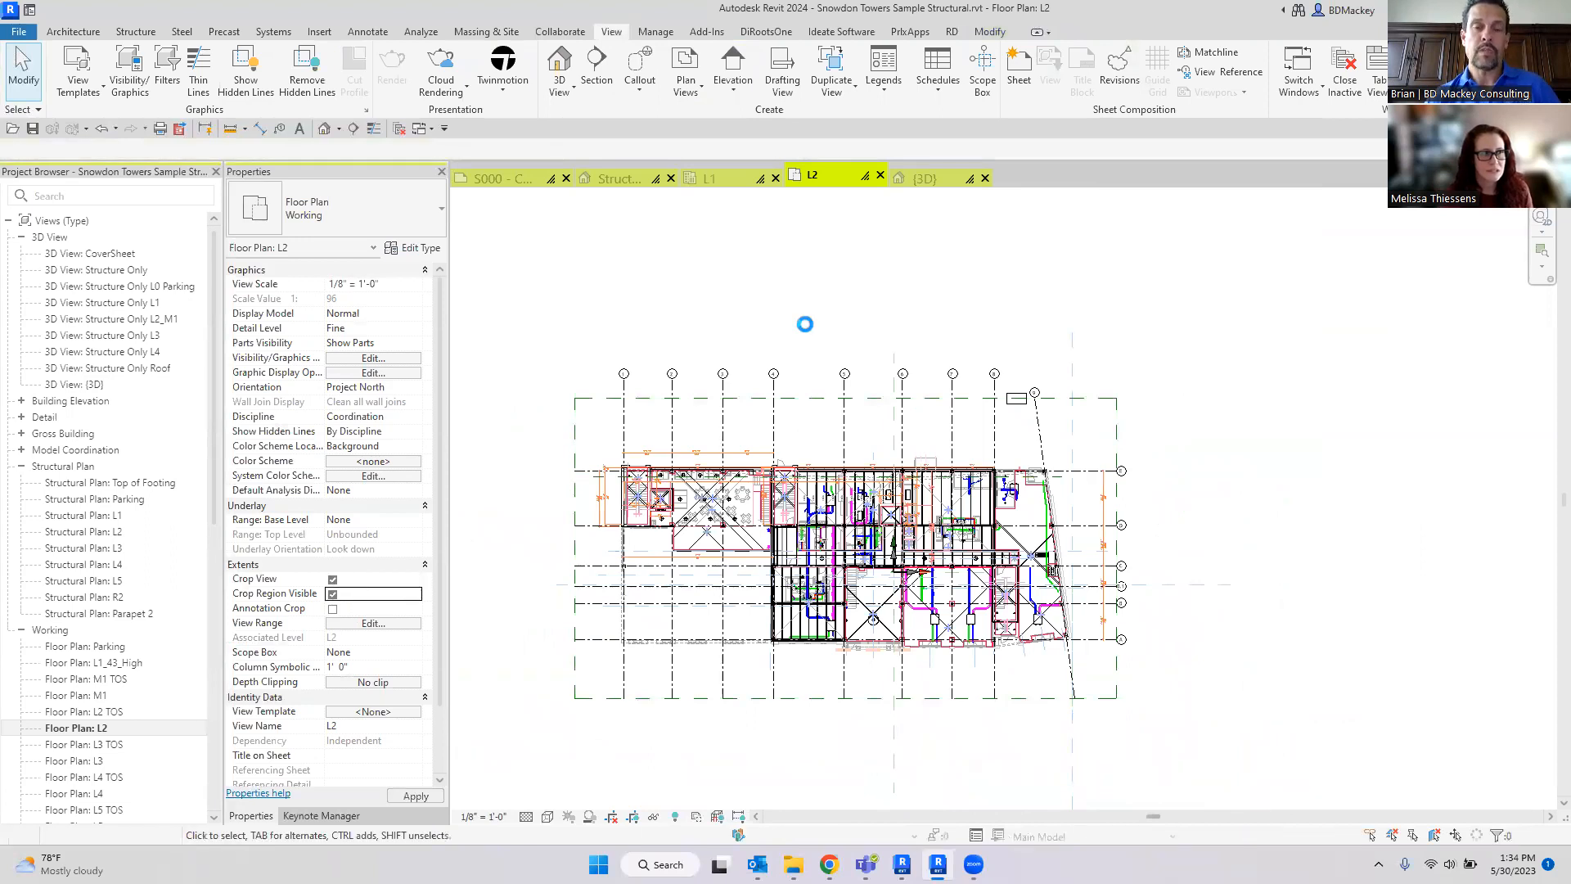
{"action": "left_click", "coordinate": [896, 281]}
{"action": "left_click_drag", "start_coordinate": [897, 283], "coordinate": [999, 431]}
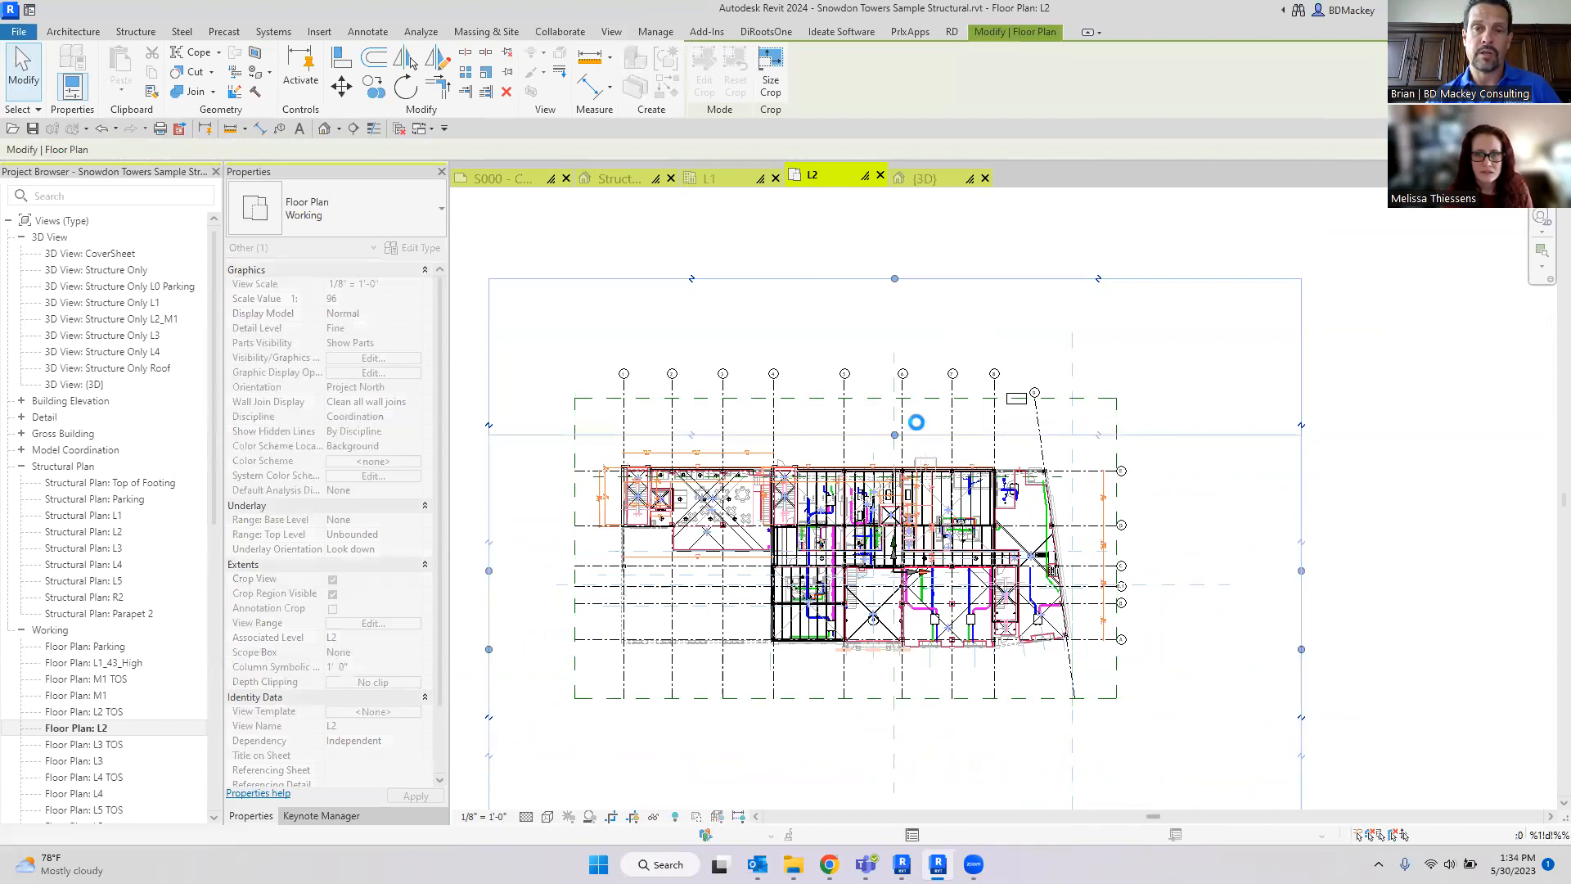
{"action": "left_click", "coordinate": [917, 423]}
{"action": "scroll", "coordinate": [917, 423], "scroll_direction": "up", "scroll_amount": 3}
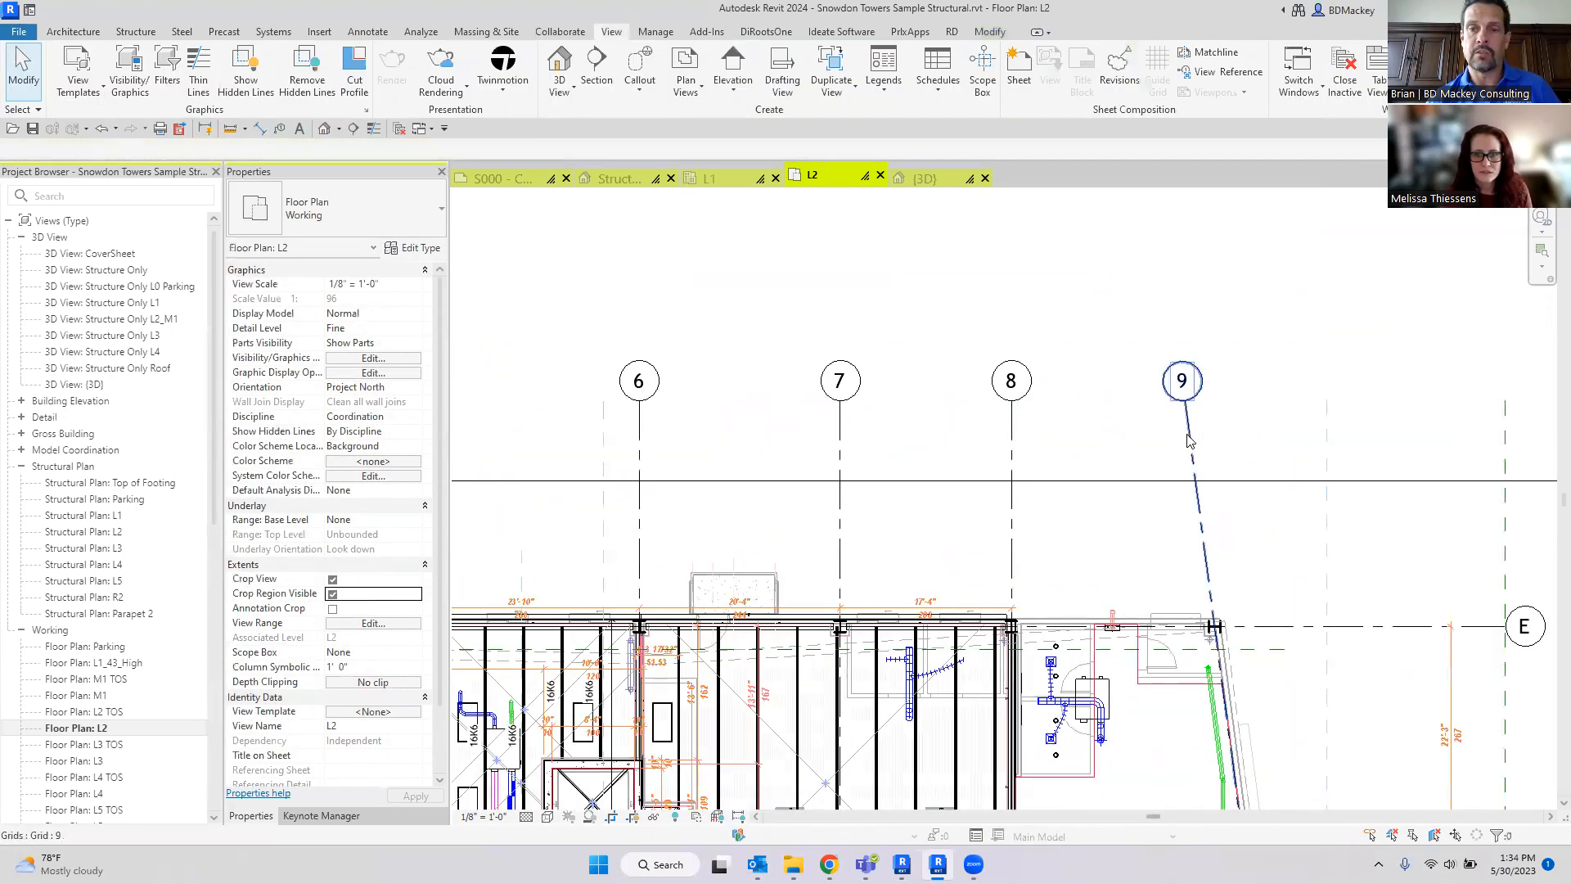
Step: Move the upper bubble ends of grids 9 and 8 slightly down towards the crop boundary
{"action": "left_click", "coordinate": [1188, 435]}
{"action": "left_click_drag", "start_coordinate": [1193, 401], "coordinate": [1197, 419]}
{"action": "left_click", "coordinate": [1013, 403]}
{"action": "left_click_drag", "start_coordinate": [1018, 427], "coordinate": [1052, 456]}
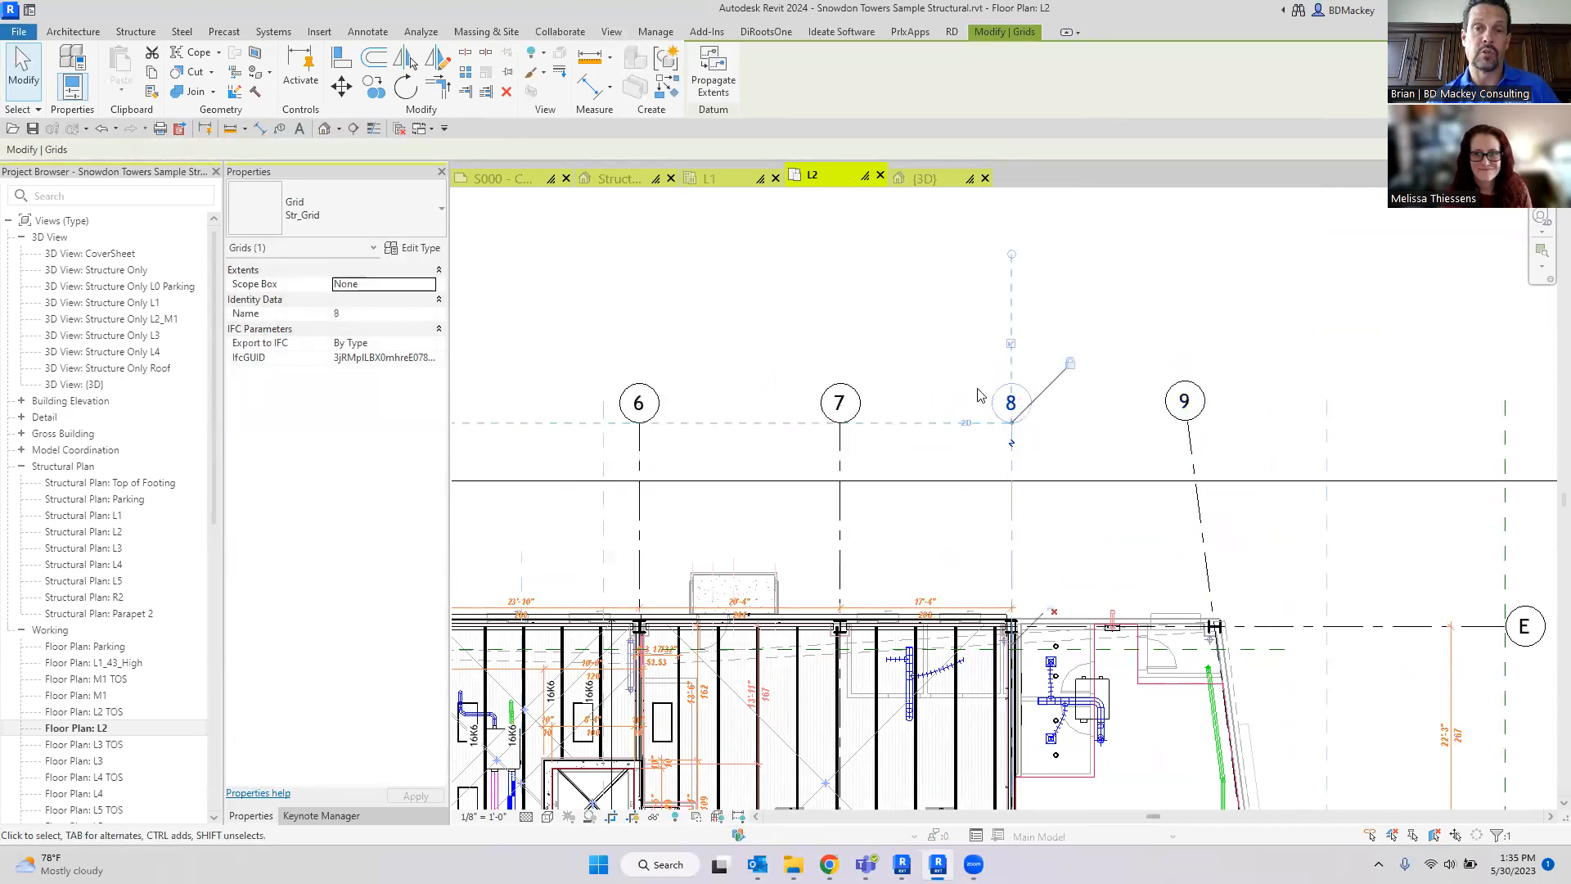
Step: Turn off Crop View and Crop Region Visible for the L2 plan
{"action": "left_click", "coordinate": [940, 366]}
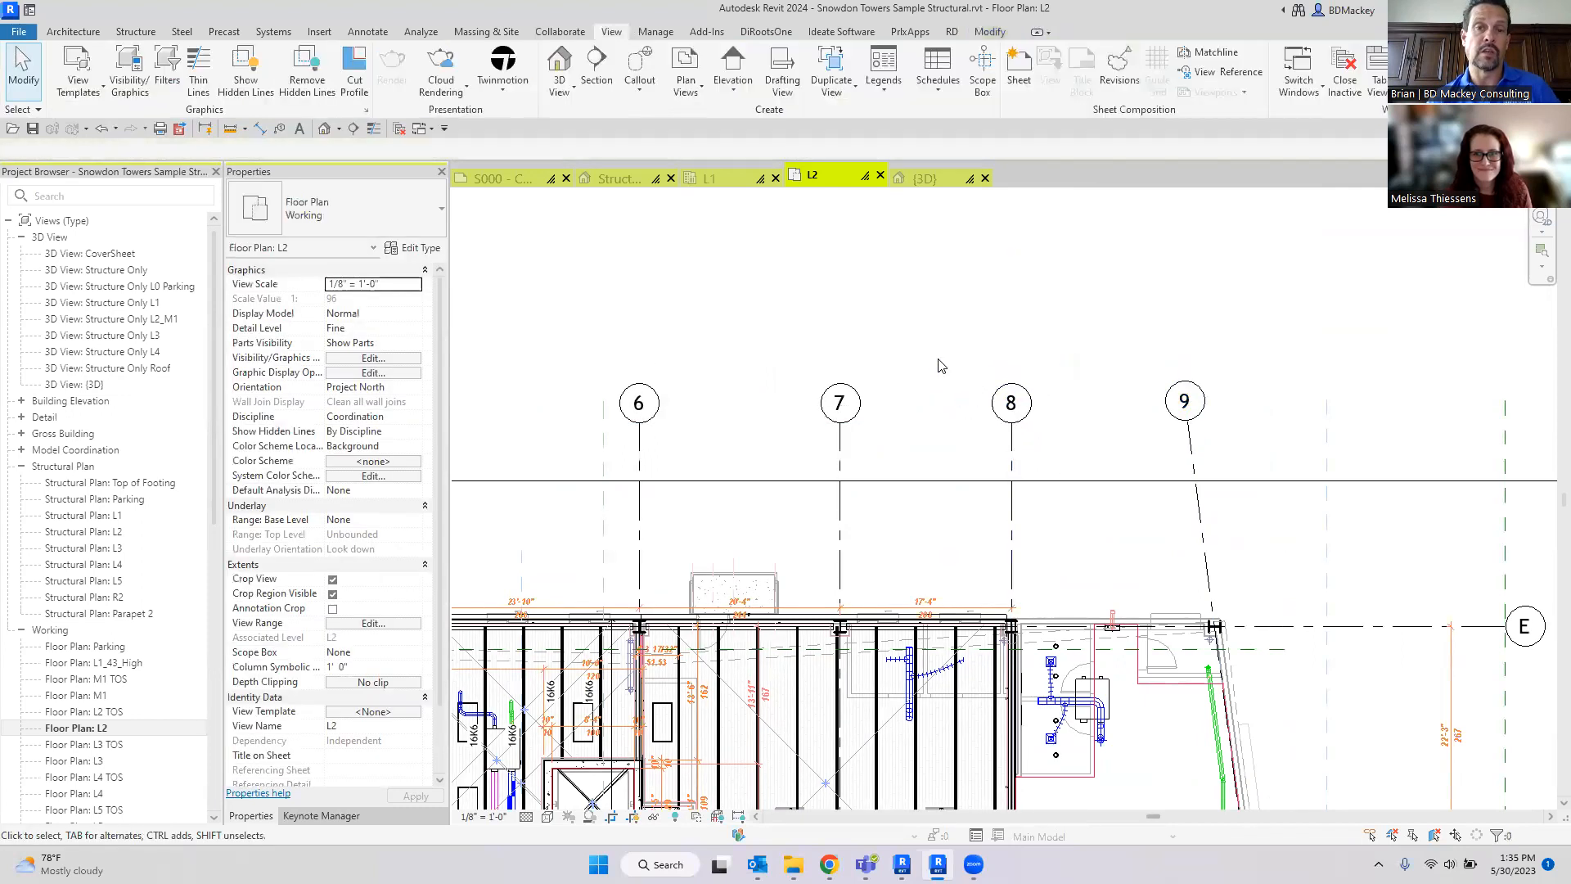
{"action": "left_click", "coordinate": [333, 579]}
{"action": "left_click", "coordinate": [332, 594]}
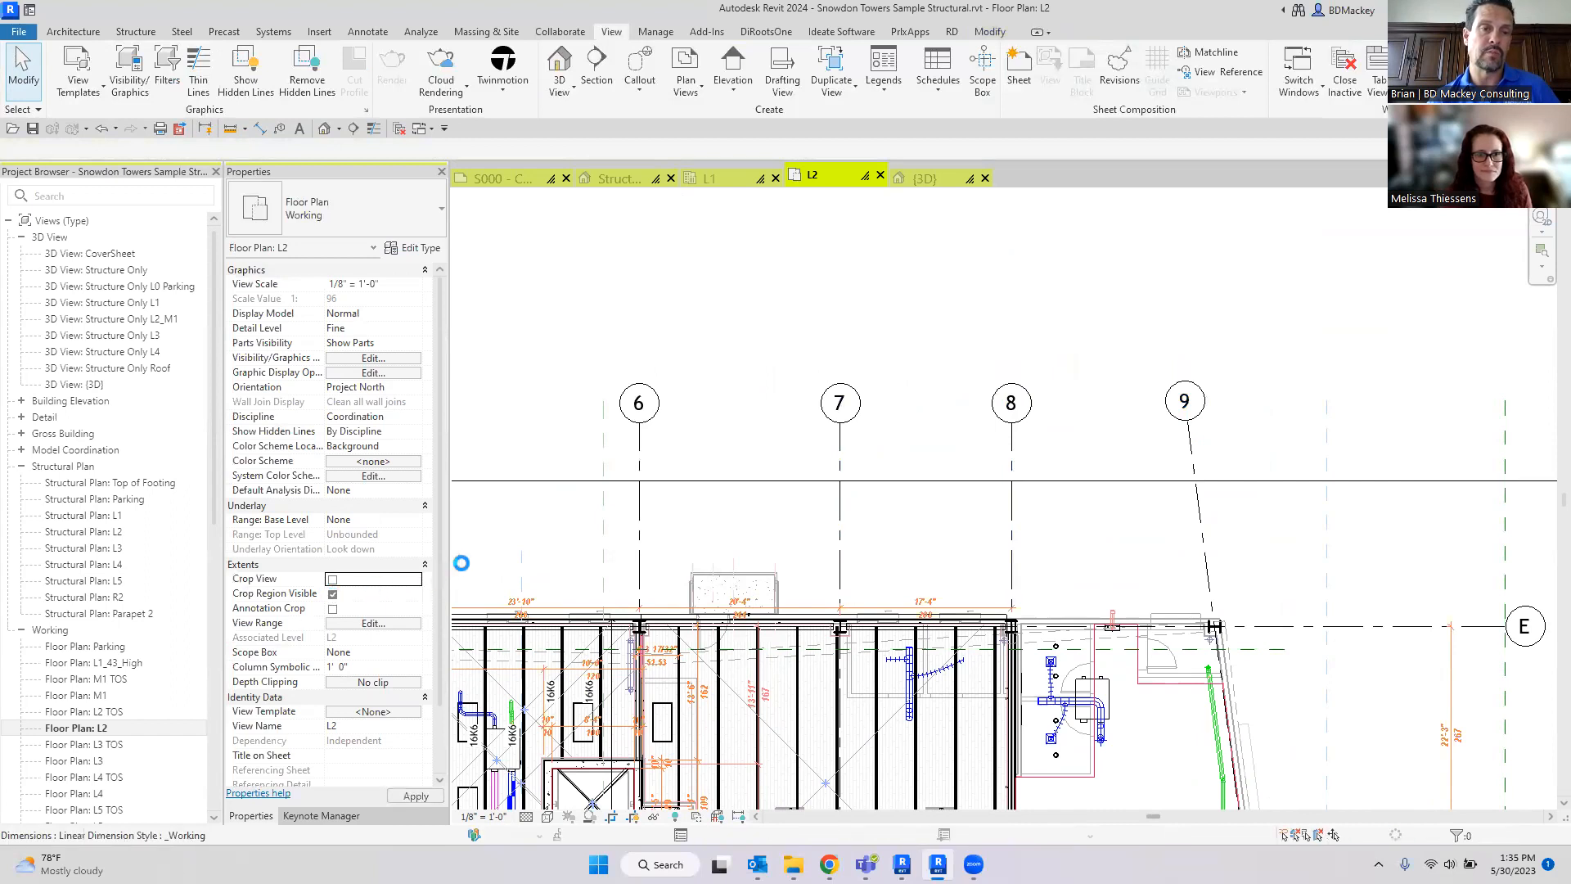
Step: Reset grids 8 and 6 individually to their 3D extents
{"action": "left_click", "coordinate": [1012, 455]}
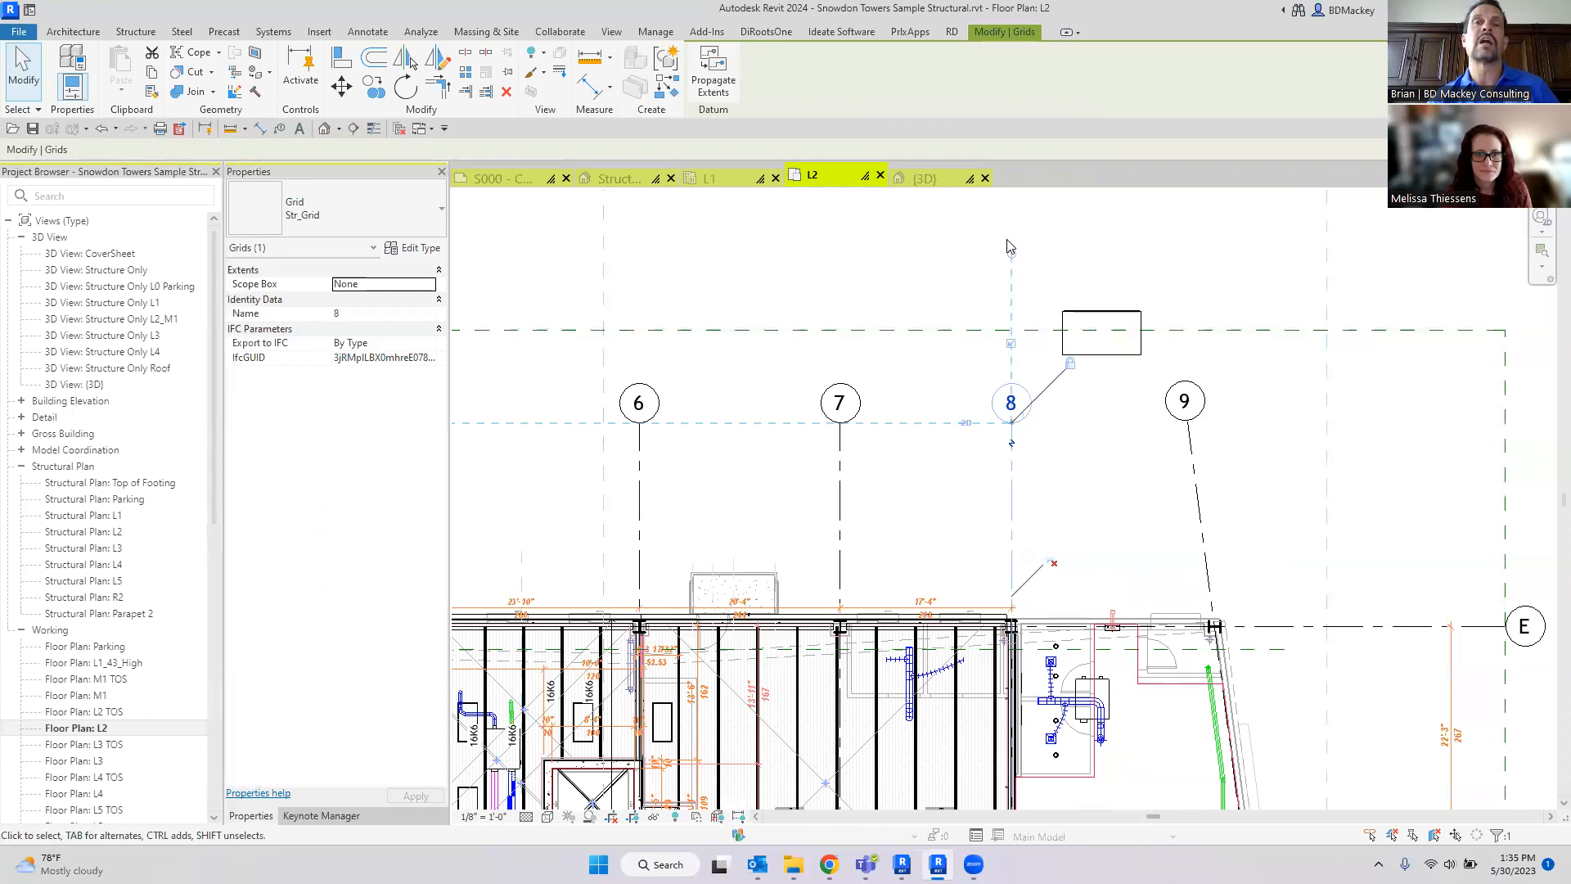
{"action": "right_click", "coordinate": [1012, 467]}
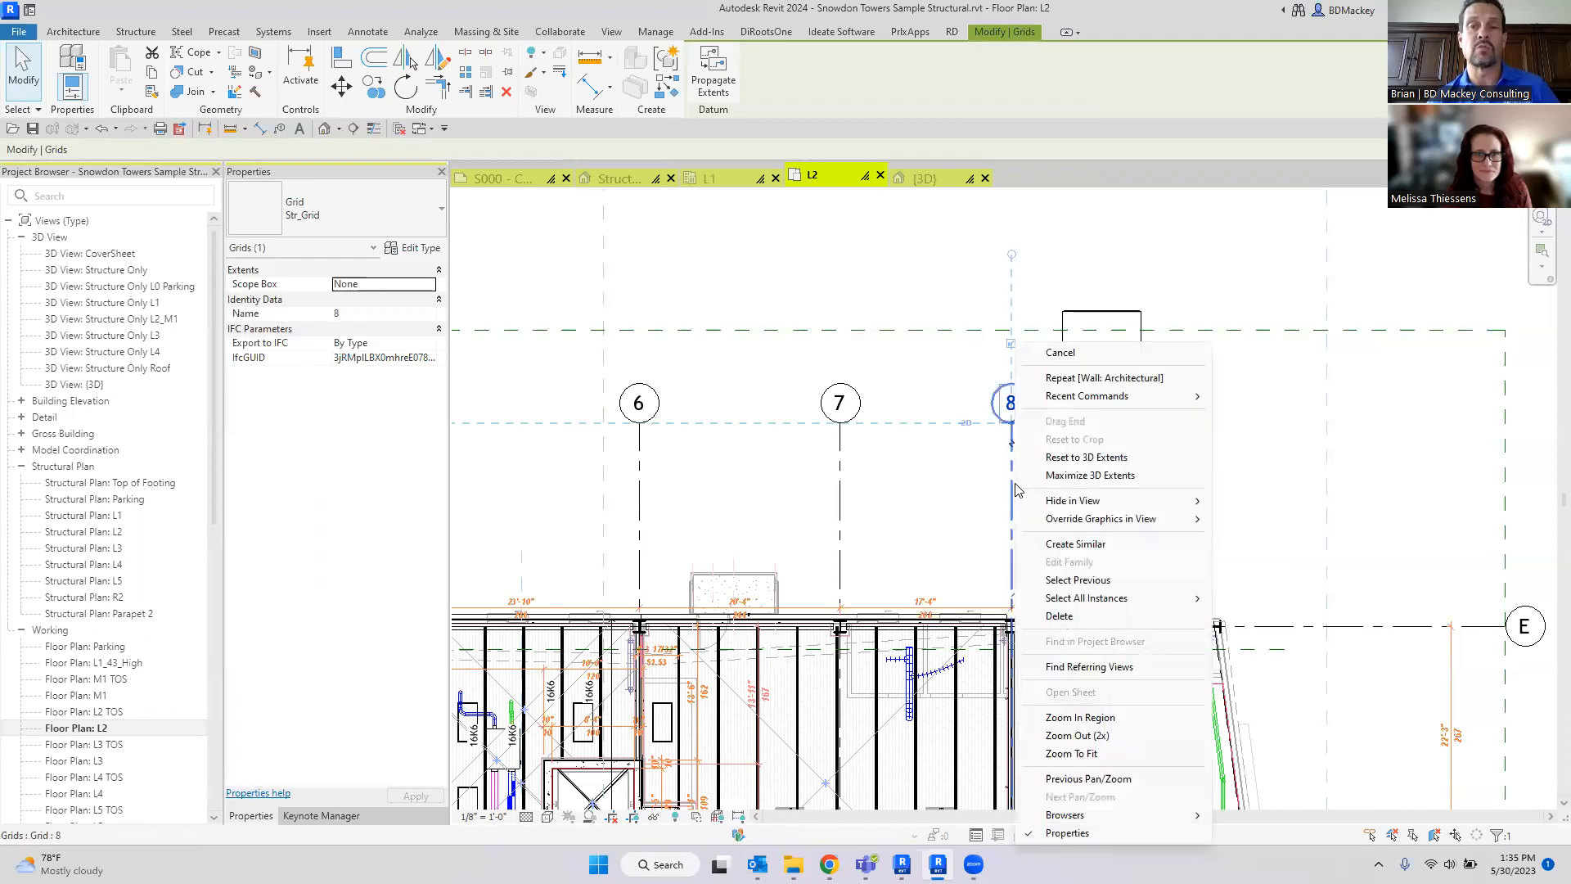
{"action": "left_click", "coordinate": [1070, 457]}
{"action": "left_click", "coordinate": [840, 523]}
{"action": "right_click", "coordinate": [843, 512]}
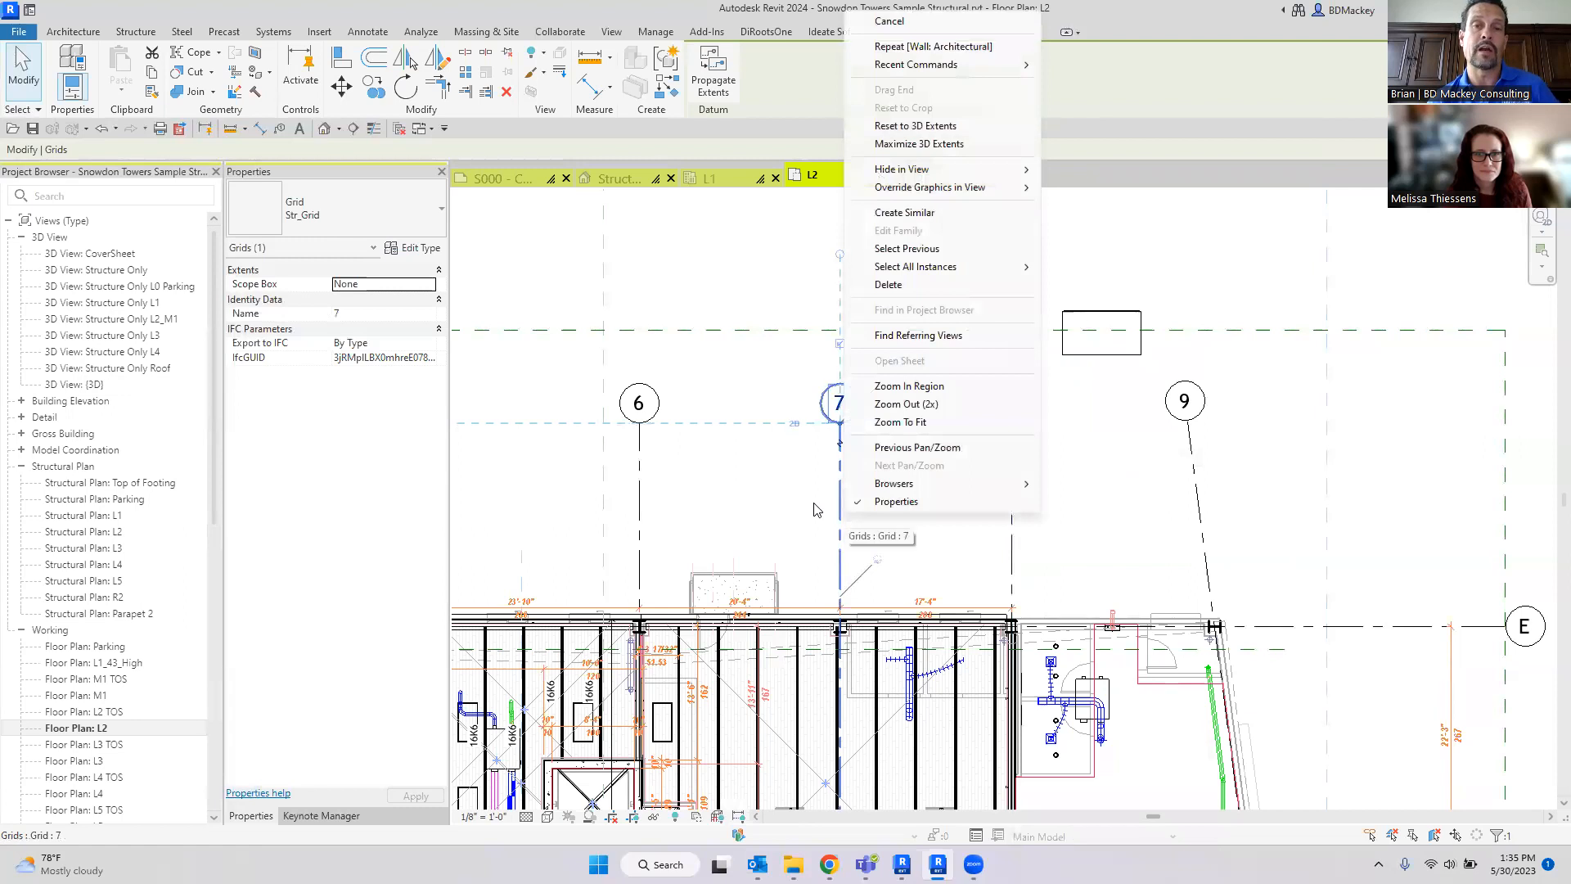
{"action": "left_click", "coordinate": [639, 519]}
{"action": "right_click", "coordinate": [639, 518]}
{"action": "left_click", "coordinate": [710, 125]}
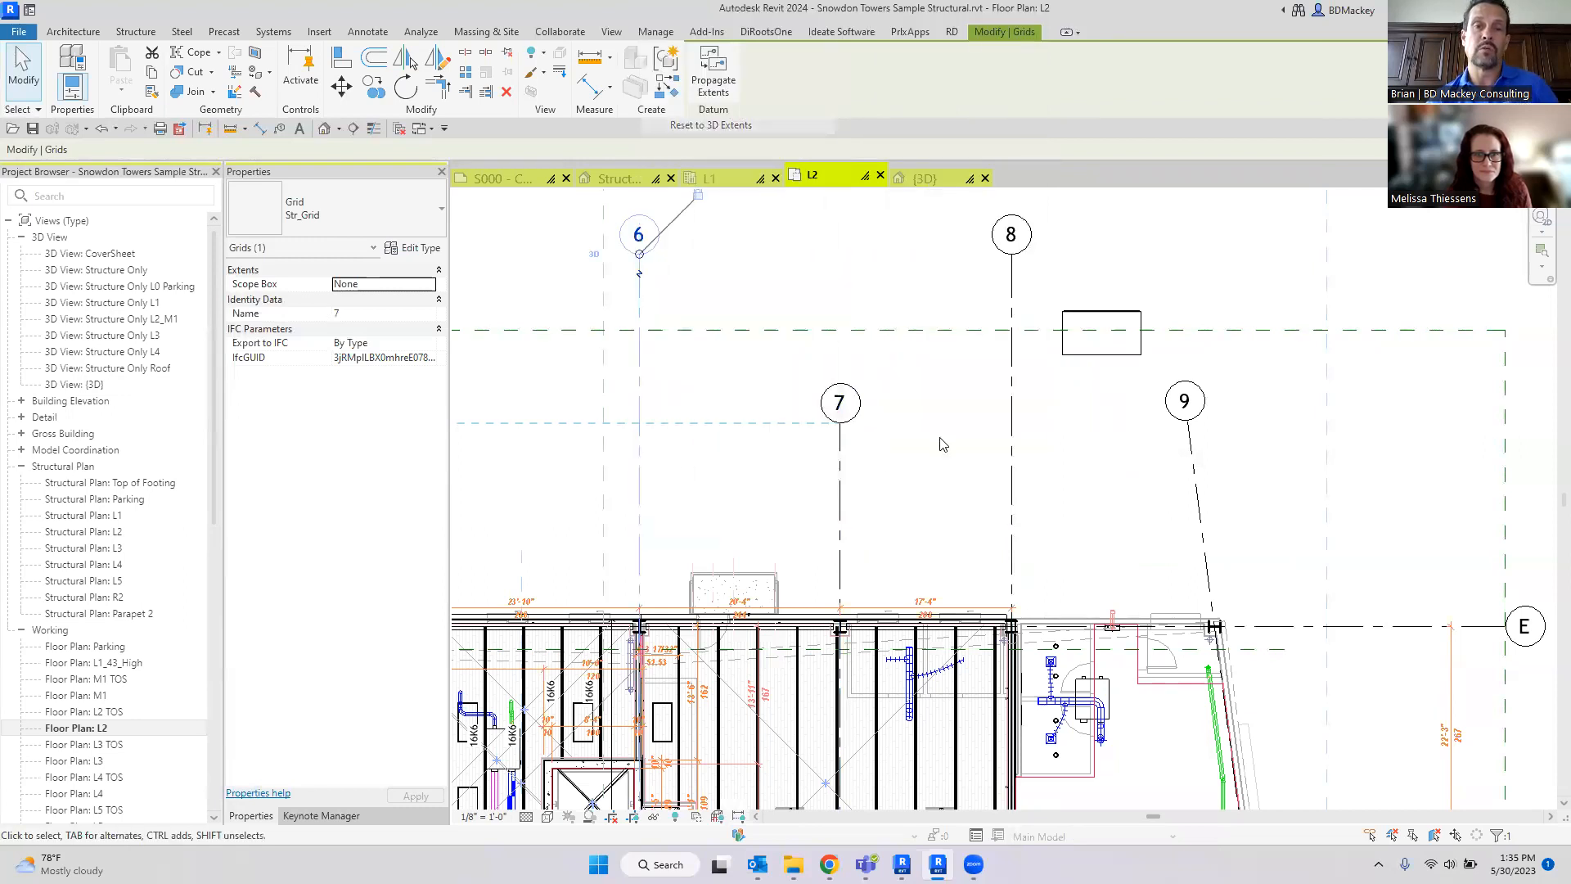
Step: Try to reset grids 7 and 5 to their 3D extents together as one selection
{"action": "left_click", "coordinate": [840, 468]}
{"action": "scroll", "coordinate": [761, 507], "scroll_direction": "down", "scroll_amount": 1}
{"action": "middle_click_drag", "start_coordinate": [516, 534], "coordinate": [763, 507]}
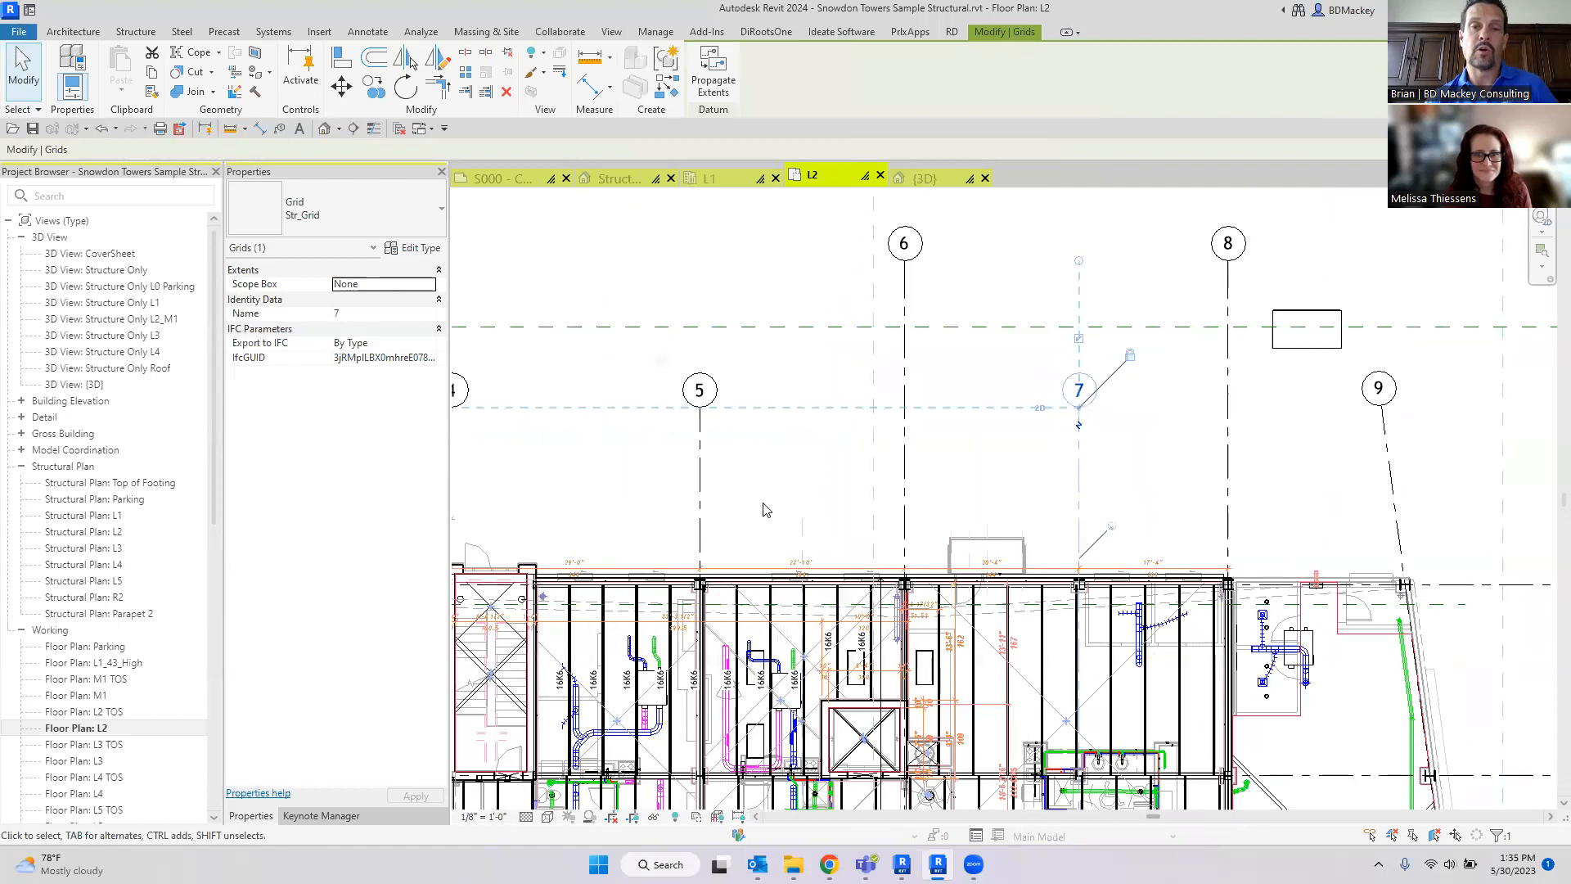
{"action": "left_click", "coordinate": [701, 487], "text": "ctrl"}
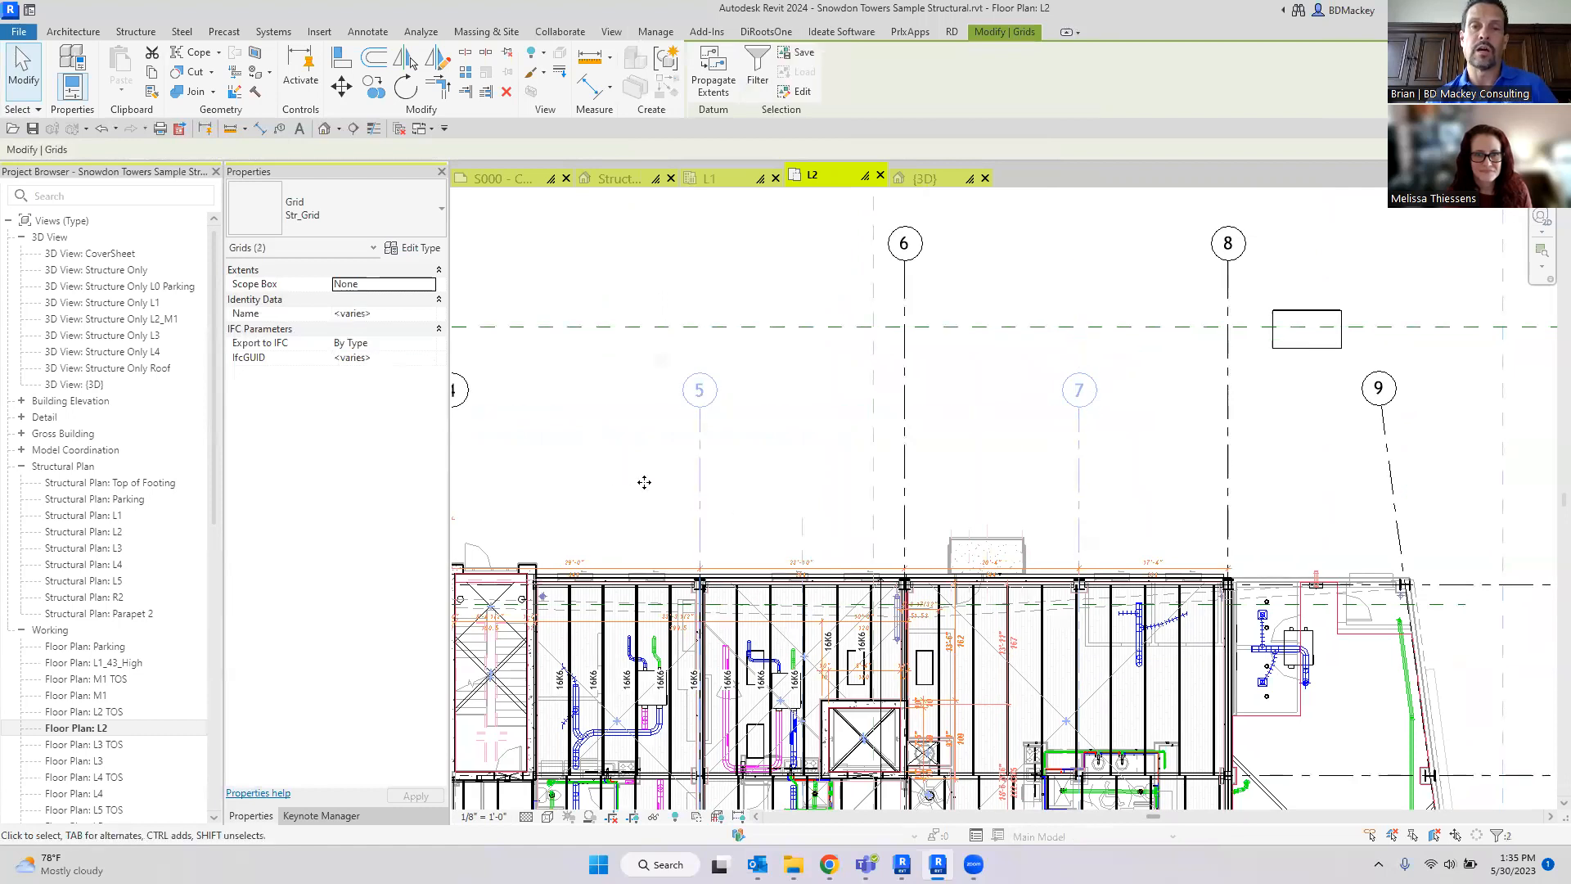
{"action": "right_click", "coordinate": [687, 456]}
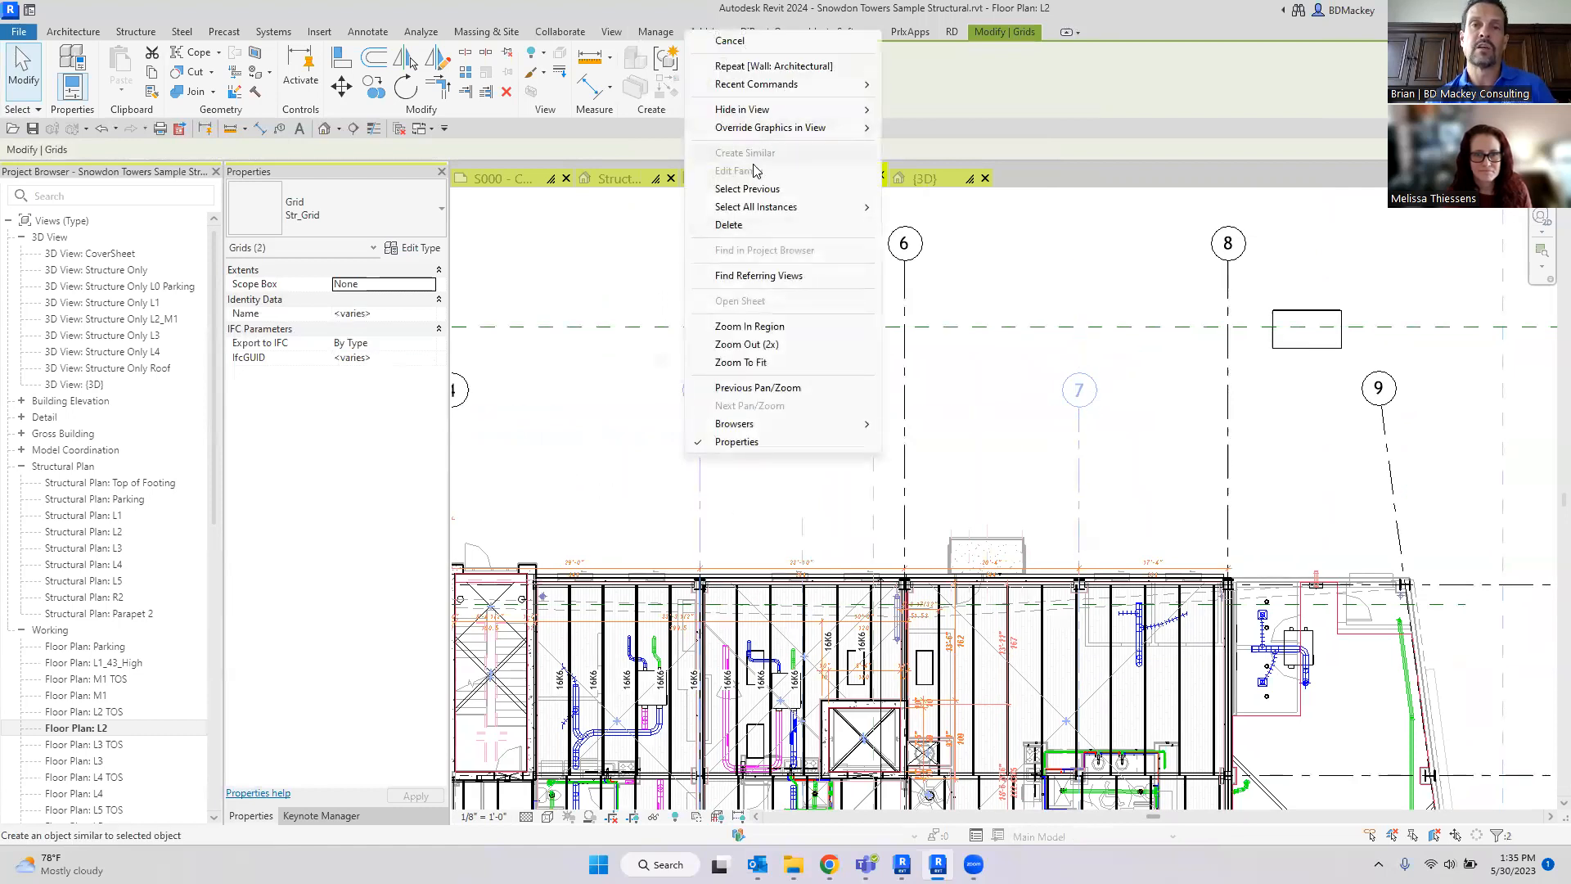
{"action": "left_click", "coordinate": [1057, 365]}
Step: Reset grid 7 and grid 5 one at a time to their 3D extents
{"action": "right_click", "coordinate": [1084, 437]}
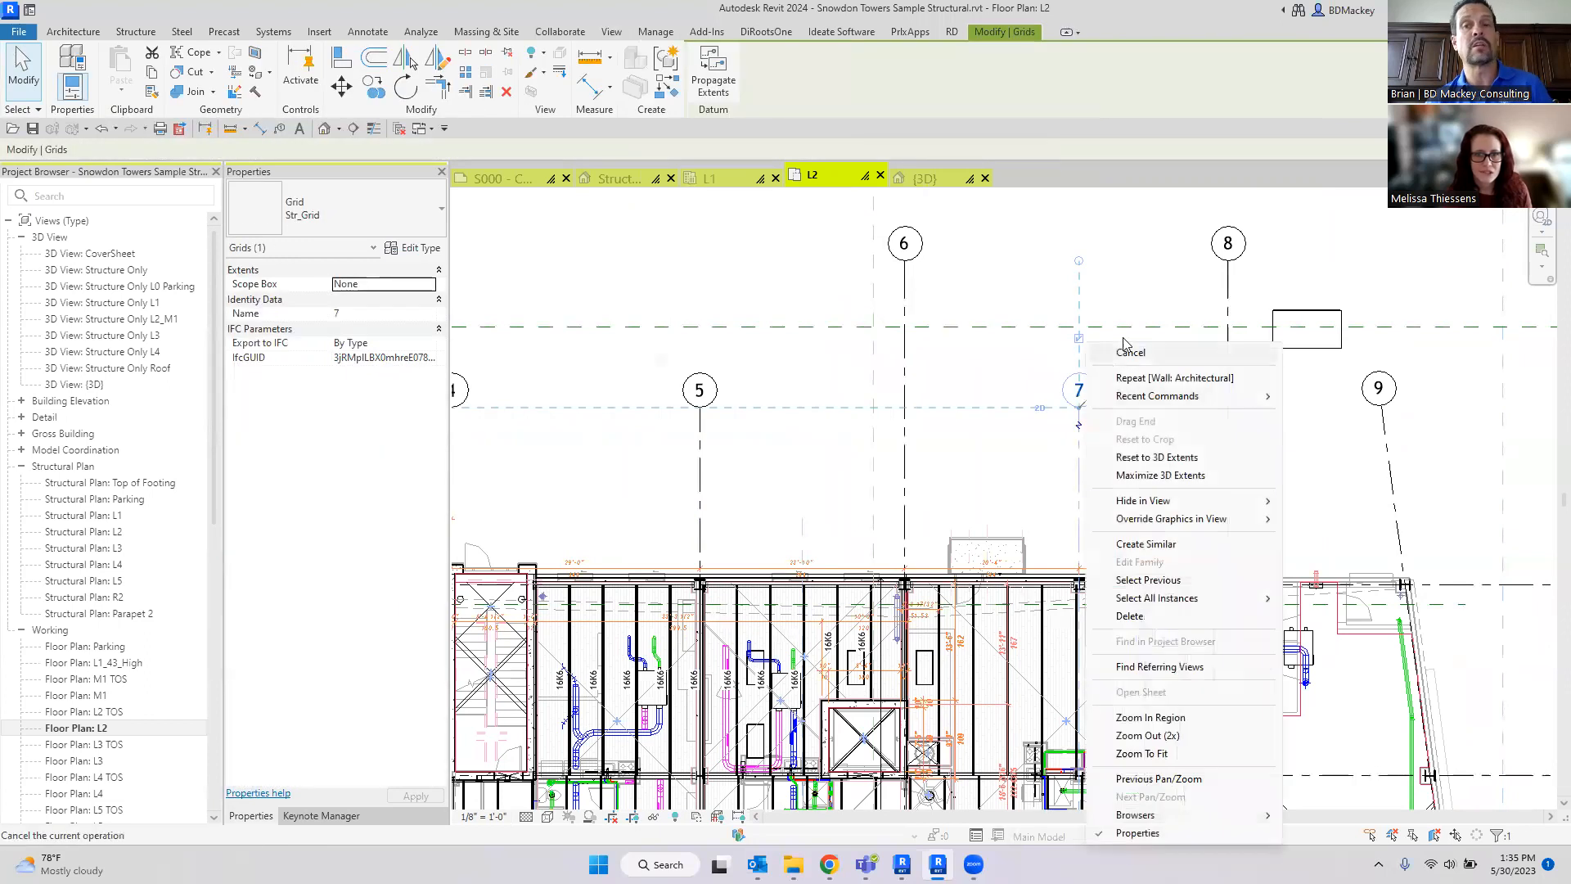
{"action": "left_click", "coordinate": [1134, 457]}
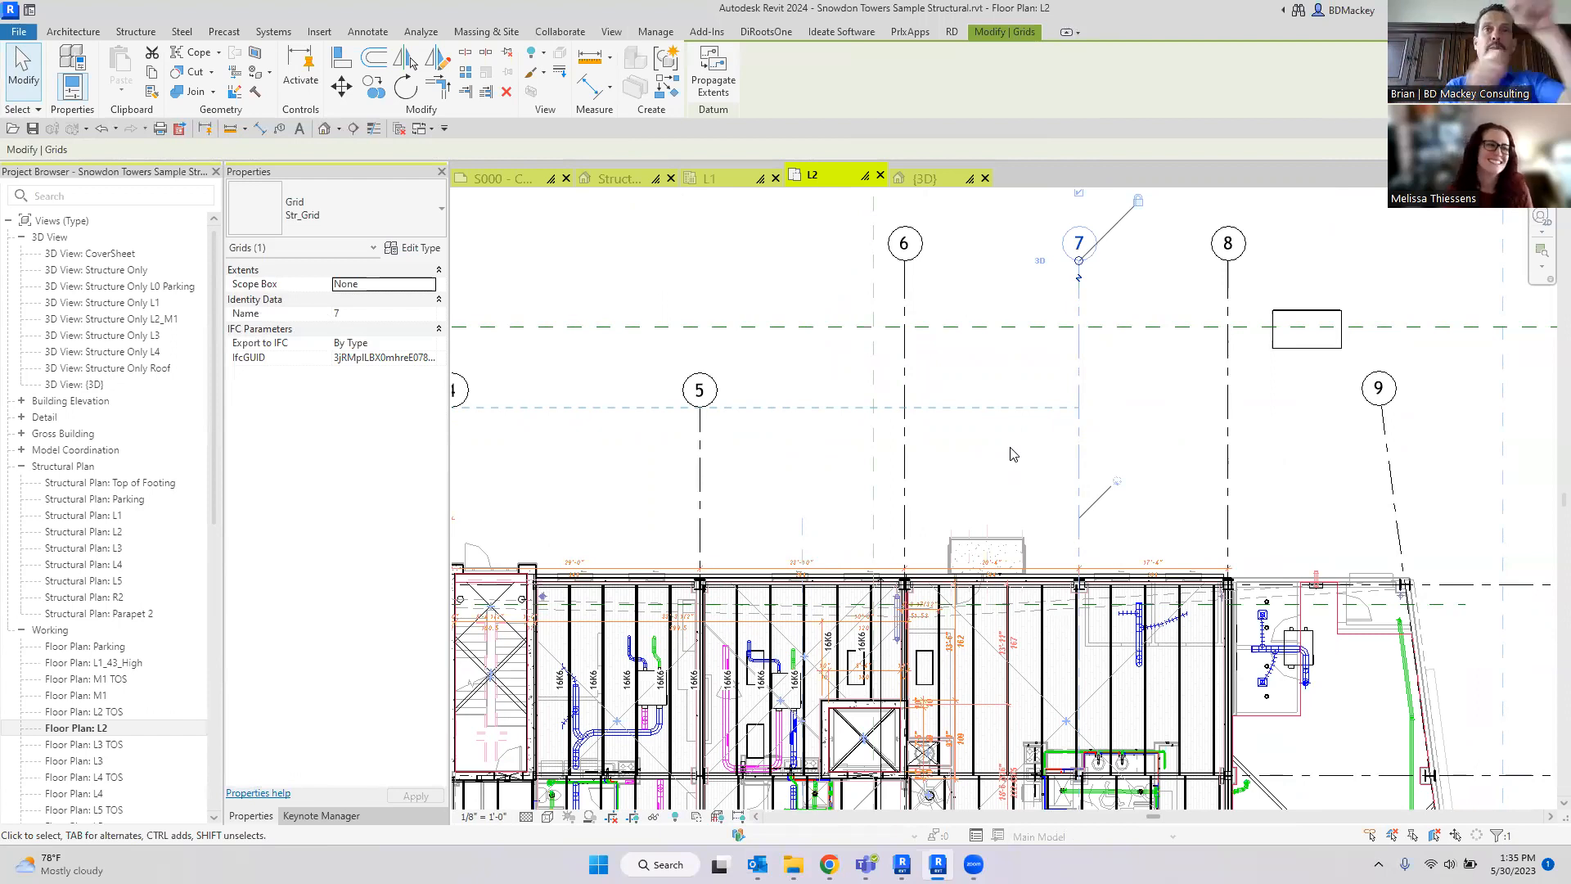
{"action": "left_click", "coordinate": [1012, 454]}
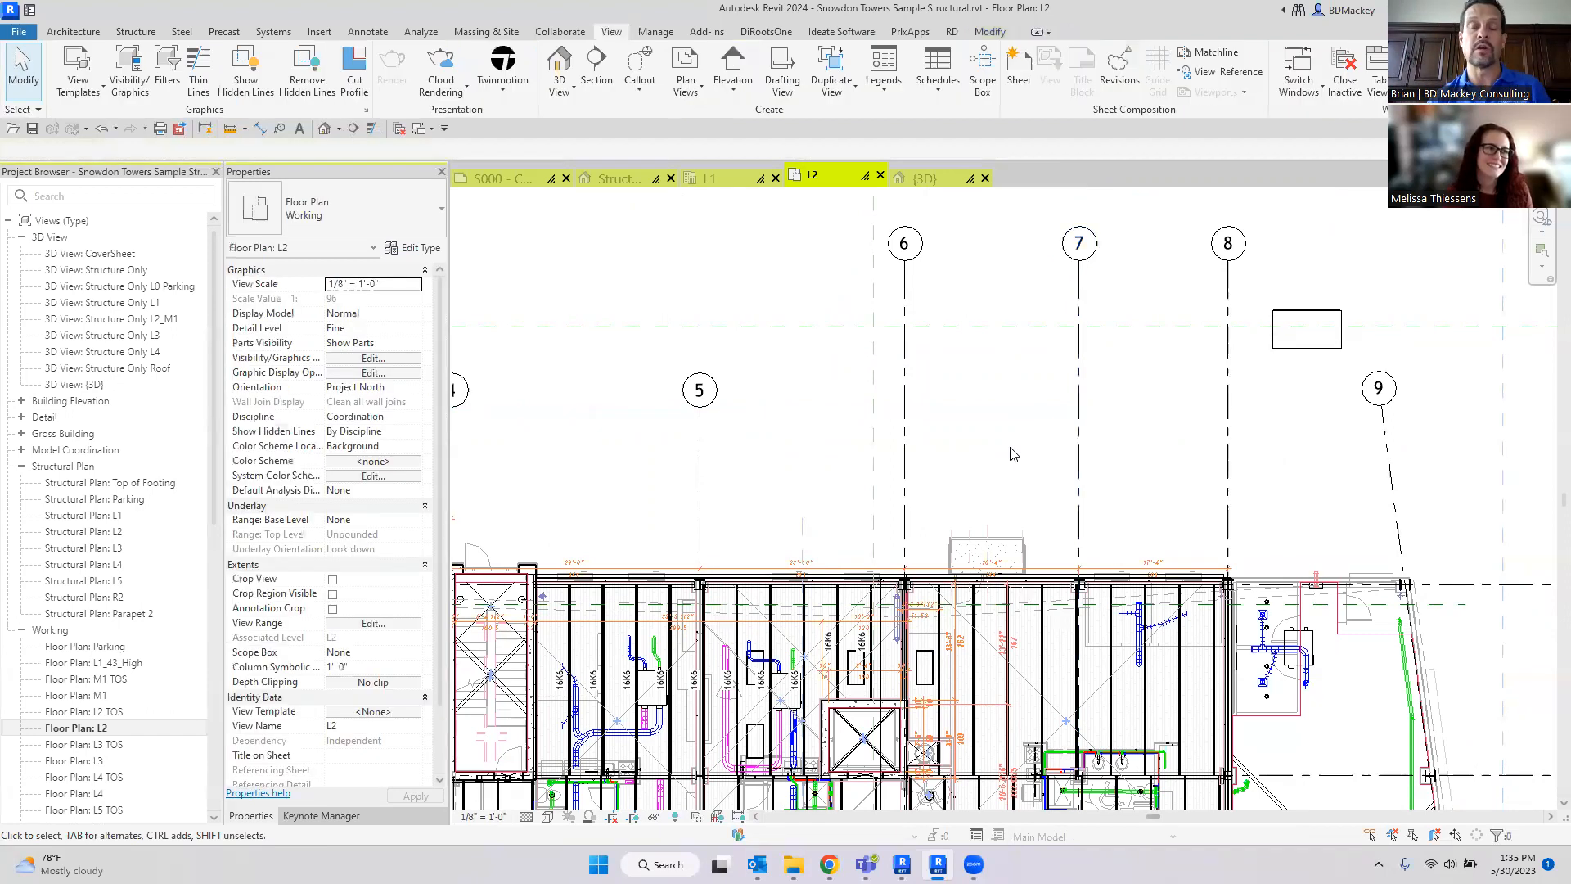
{"action": "scroll", "coordinate": [1012, 454], "scroll_direction": "down", "scroll_amount": 2}
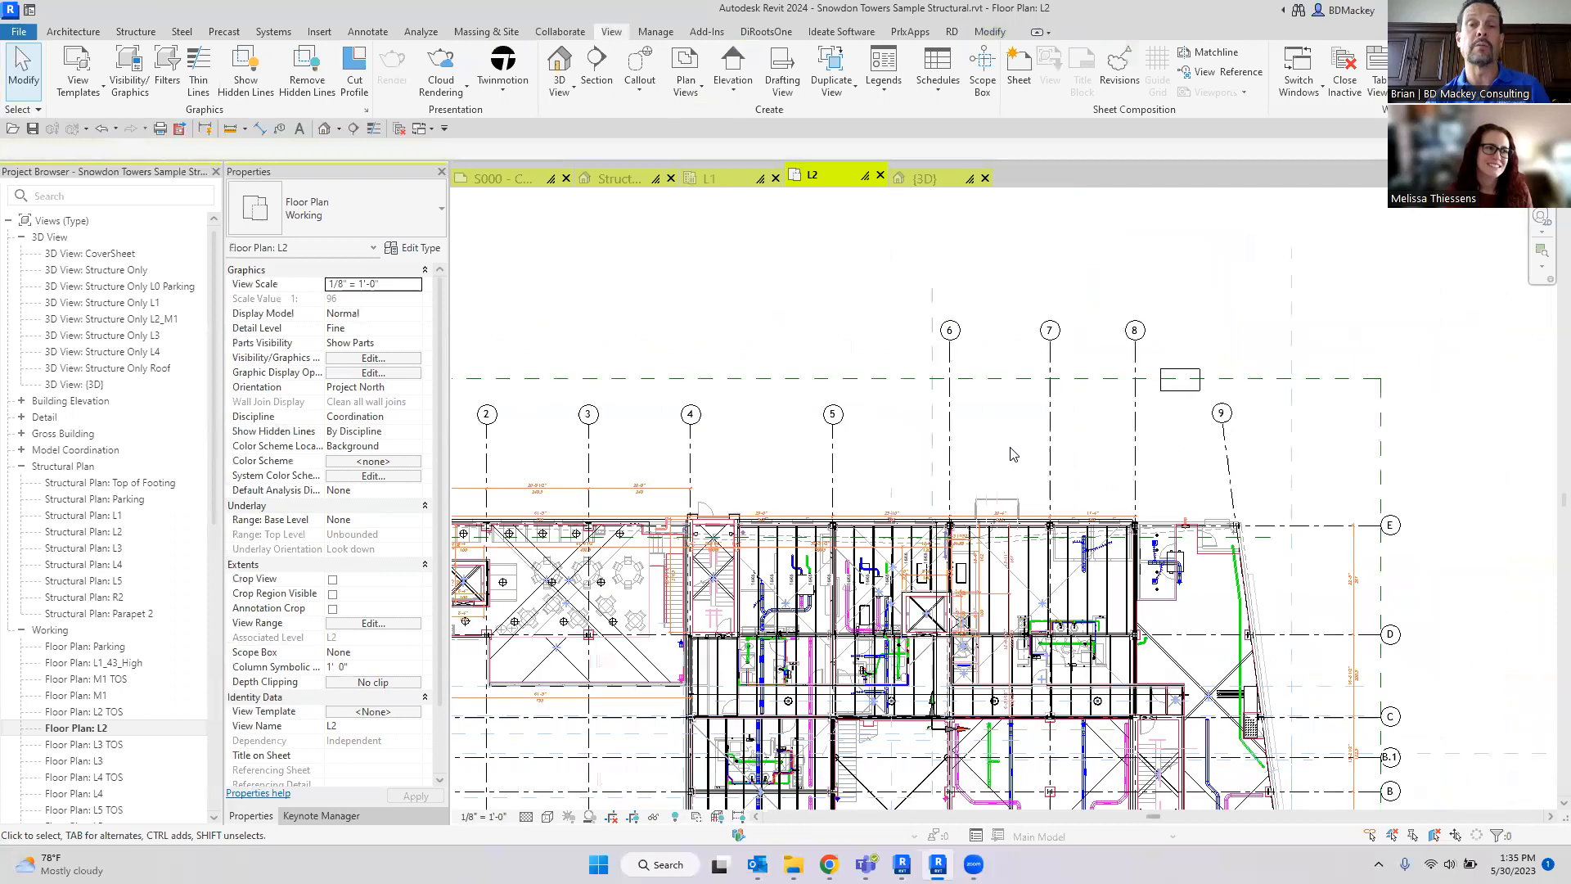
{"action": "left_click", "coordinate": [832, 458]}
{"action": "right_click", "coordinate": [829, 342]}
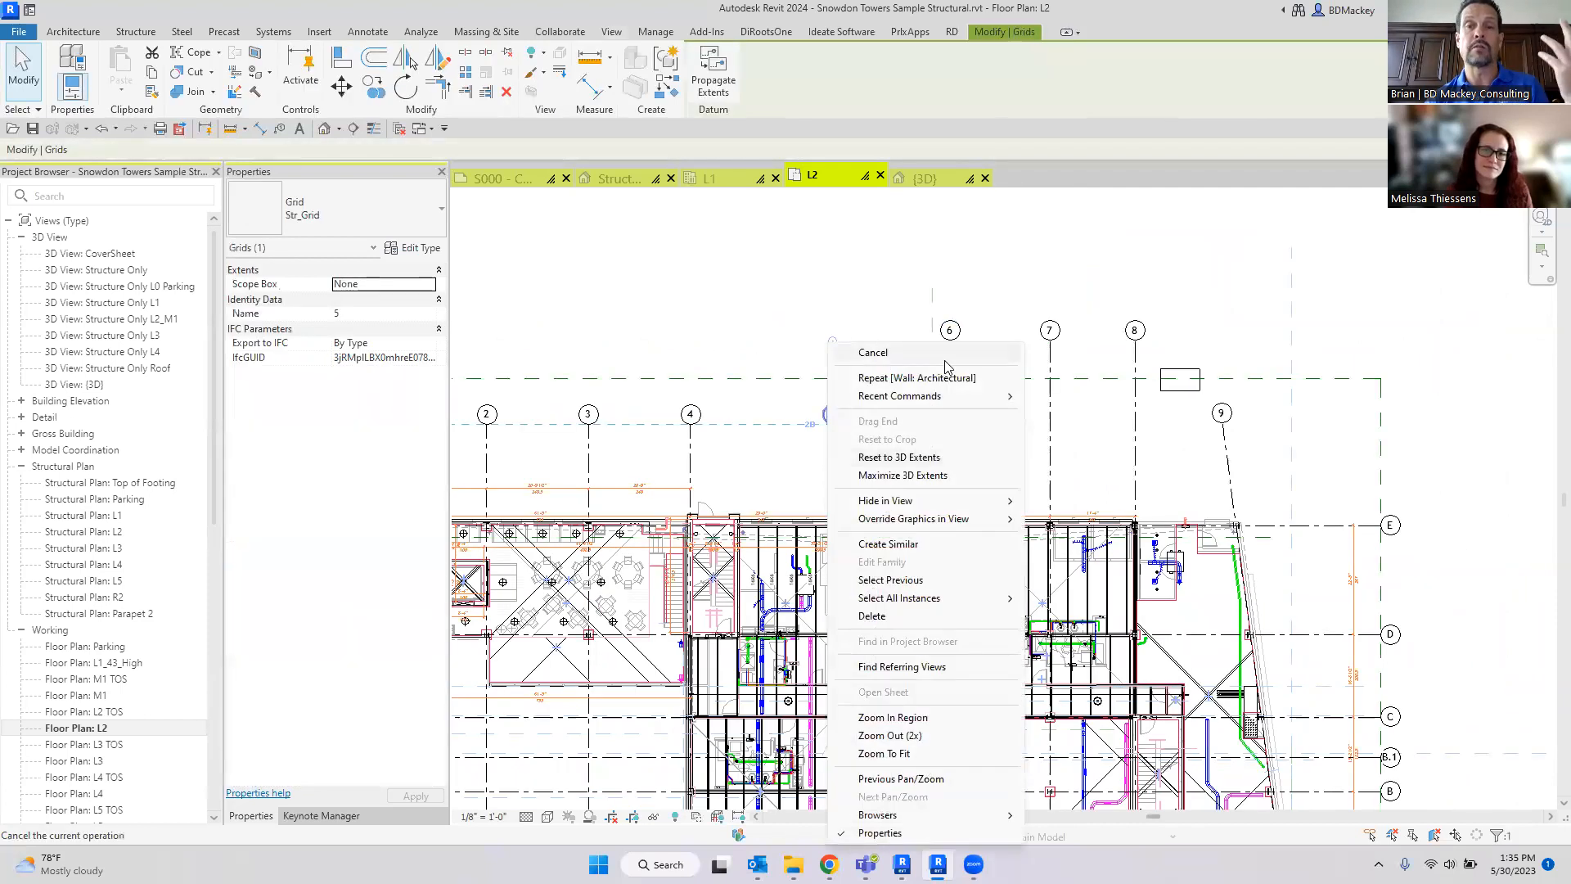
{"action": "left_click", "coordinate": [899, 458]}
{"action": "left_click", "coordinate": [720, 294]}
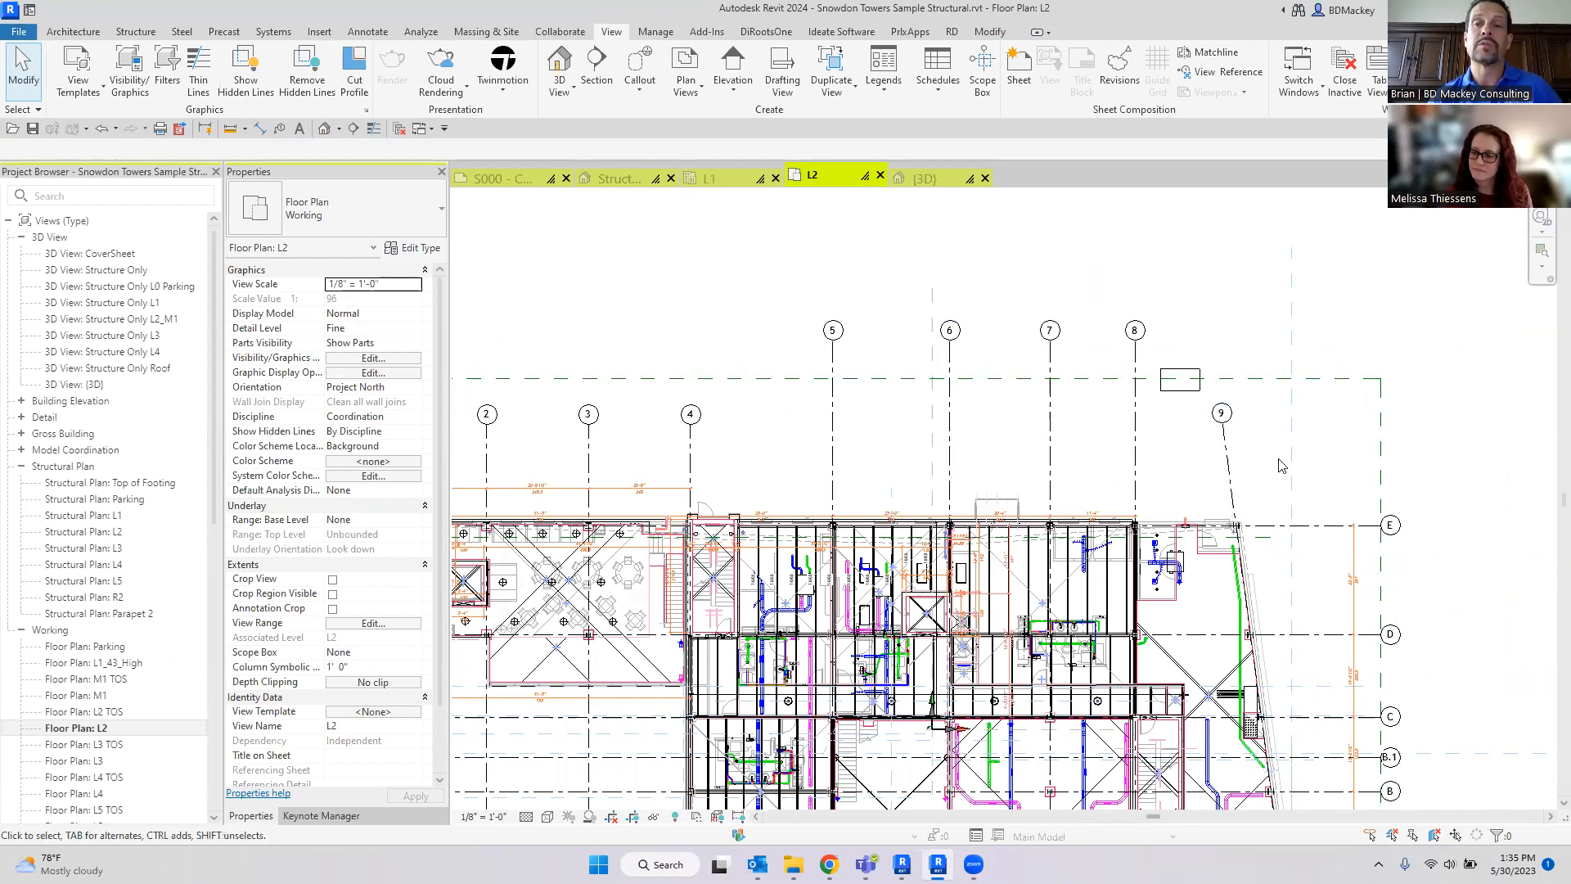
Step: Open the sheet on which the CoverSheet 3D view is placed, directly from that view's entry in the project views
{"action": "scroll", "coordinate": [1281, 465], "scroll_direction": "down", "scroll_amount": 2}
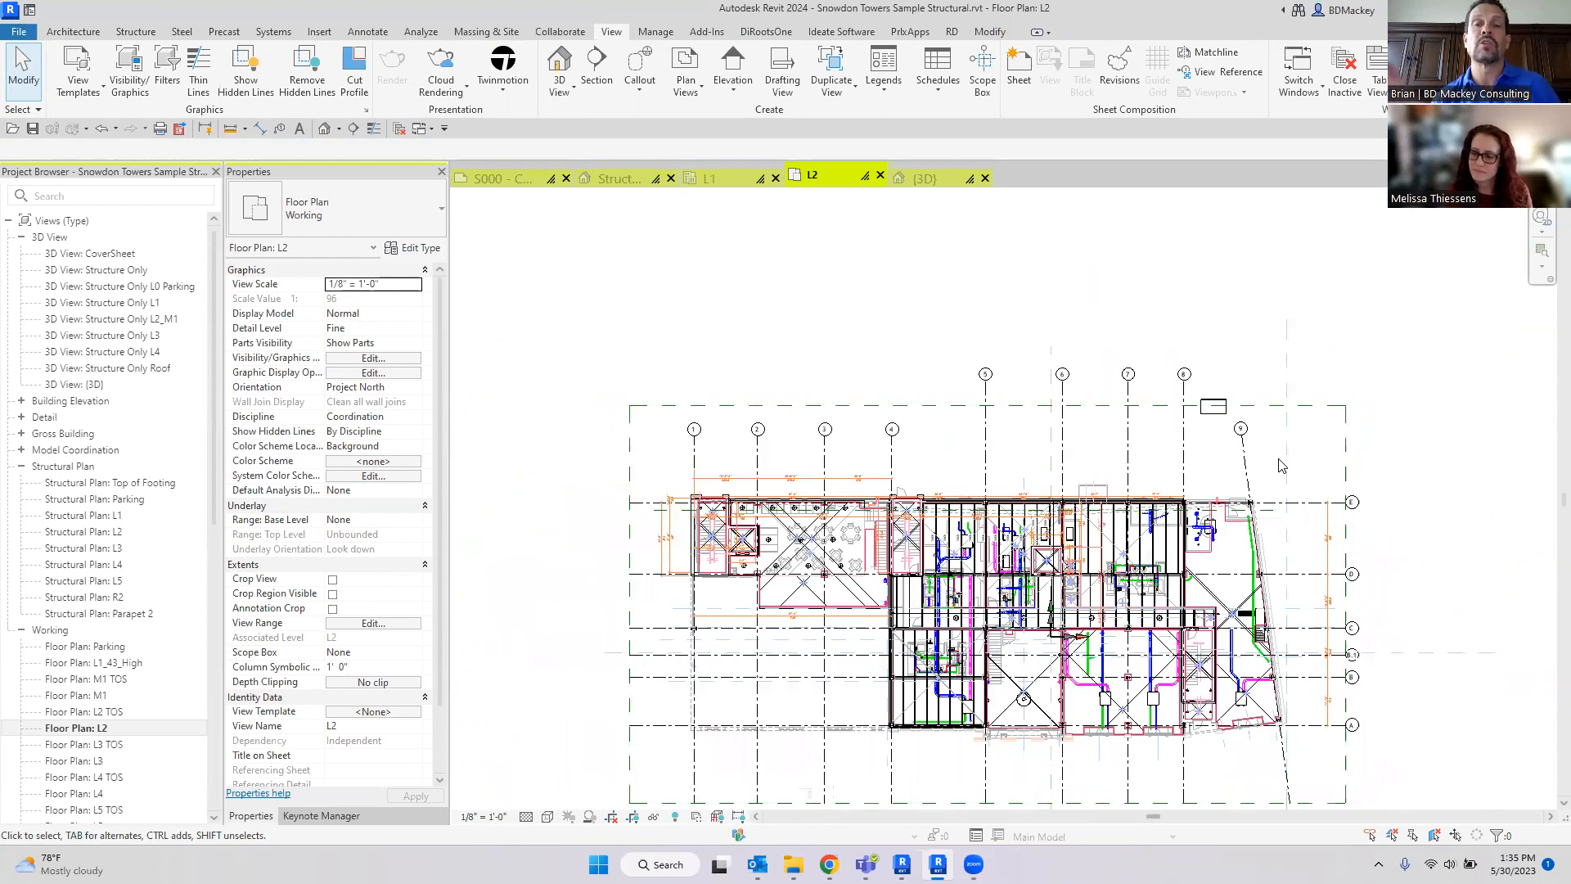
{"action": "middle_click_drag", "start_coordinate": [1210, 453], "coordinate": [1115, 364]}
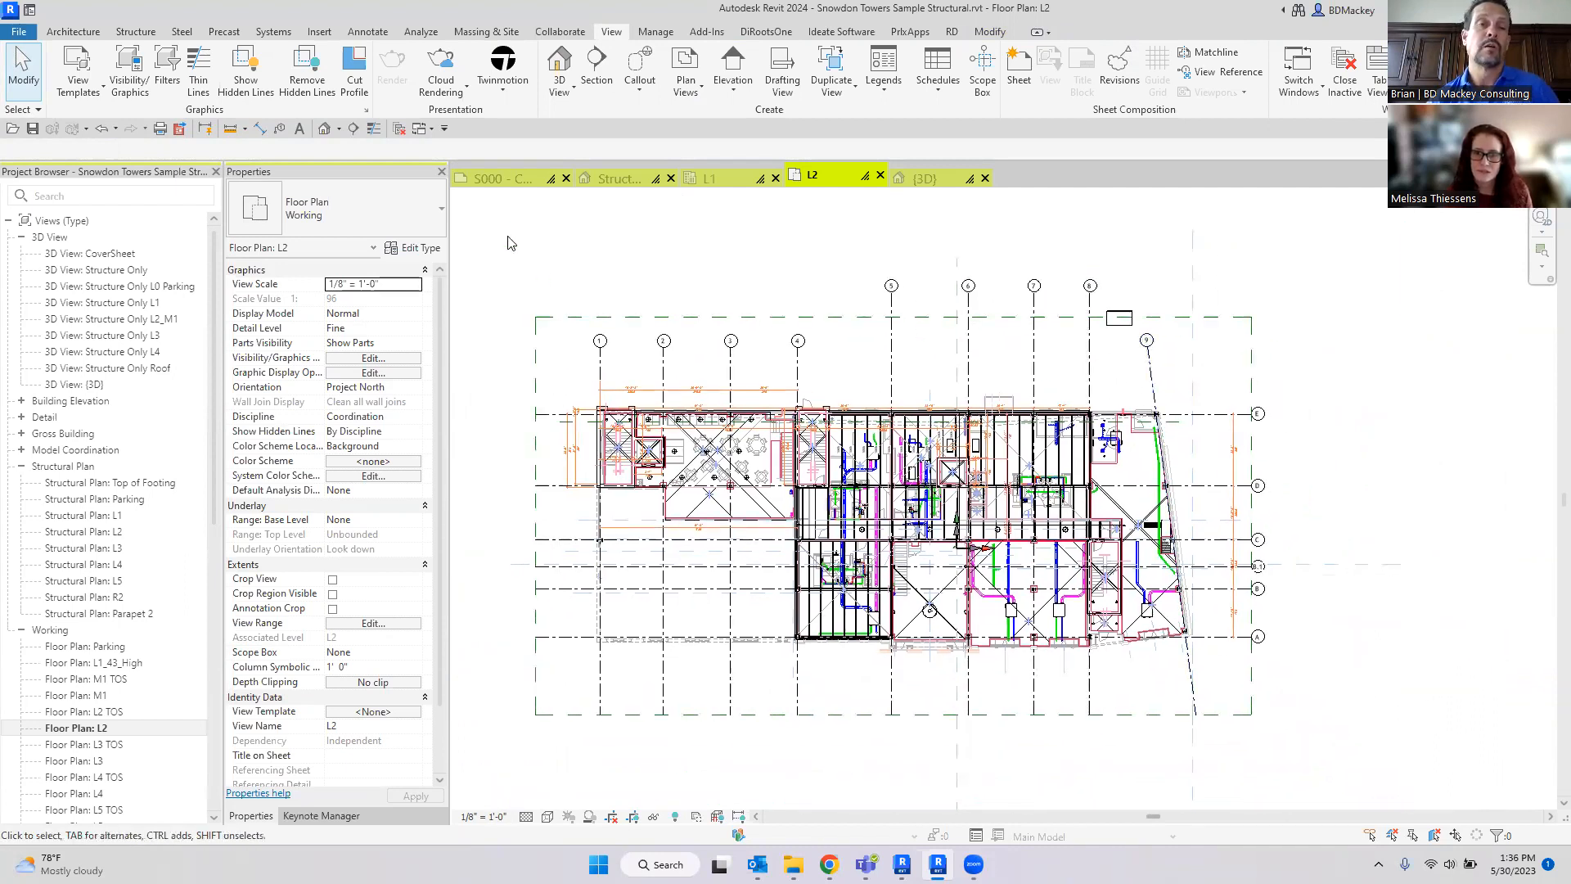
{"action": "right_click", "coordinate": [123, 254]}
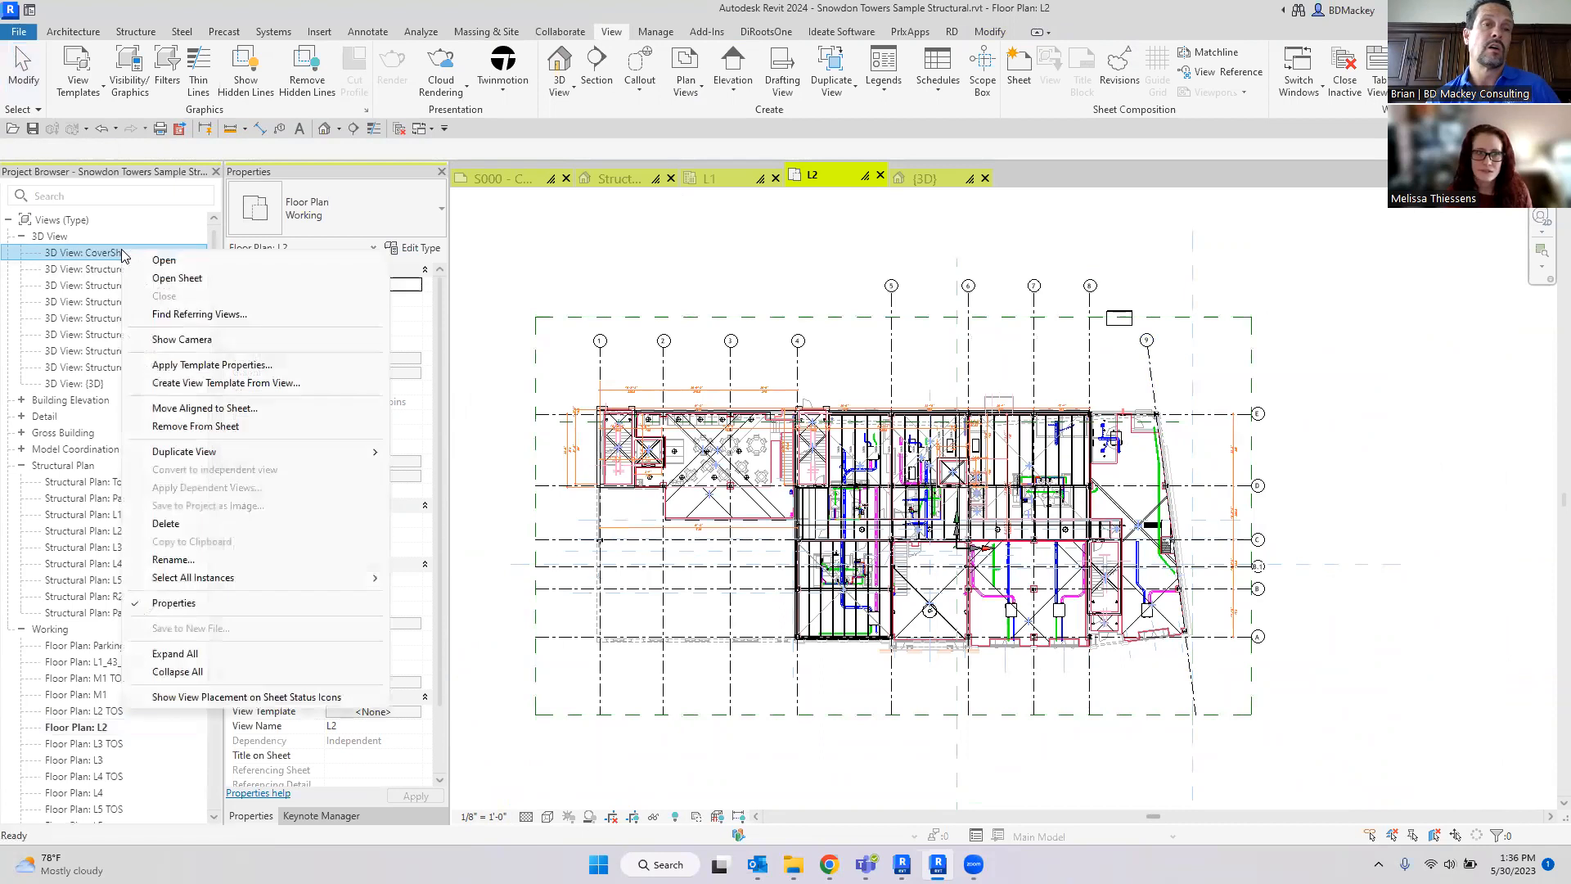
{"action": "left_click", "coordinate": [170, 279]}
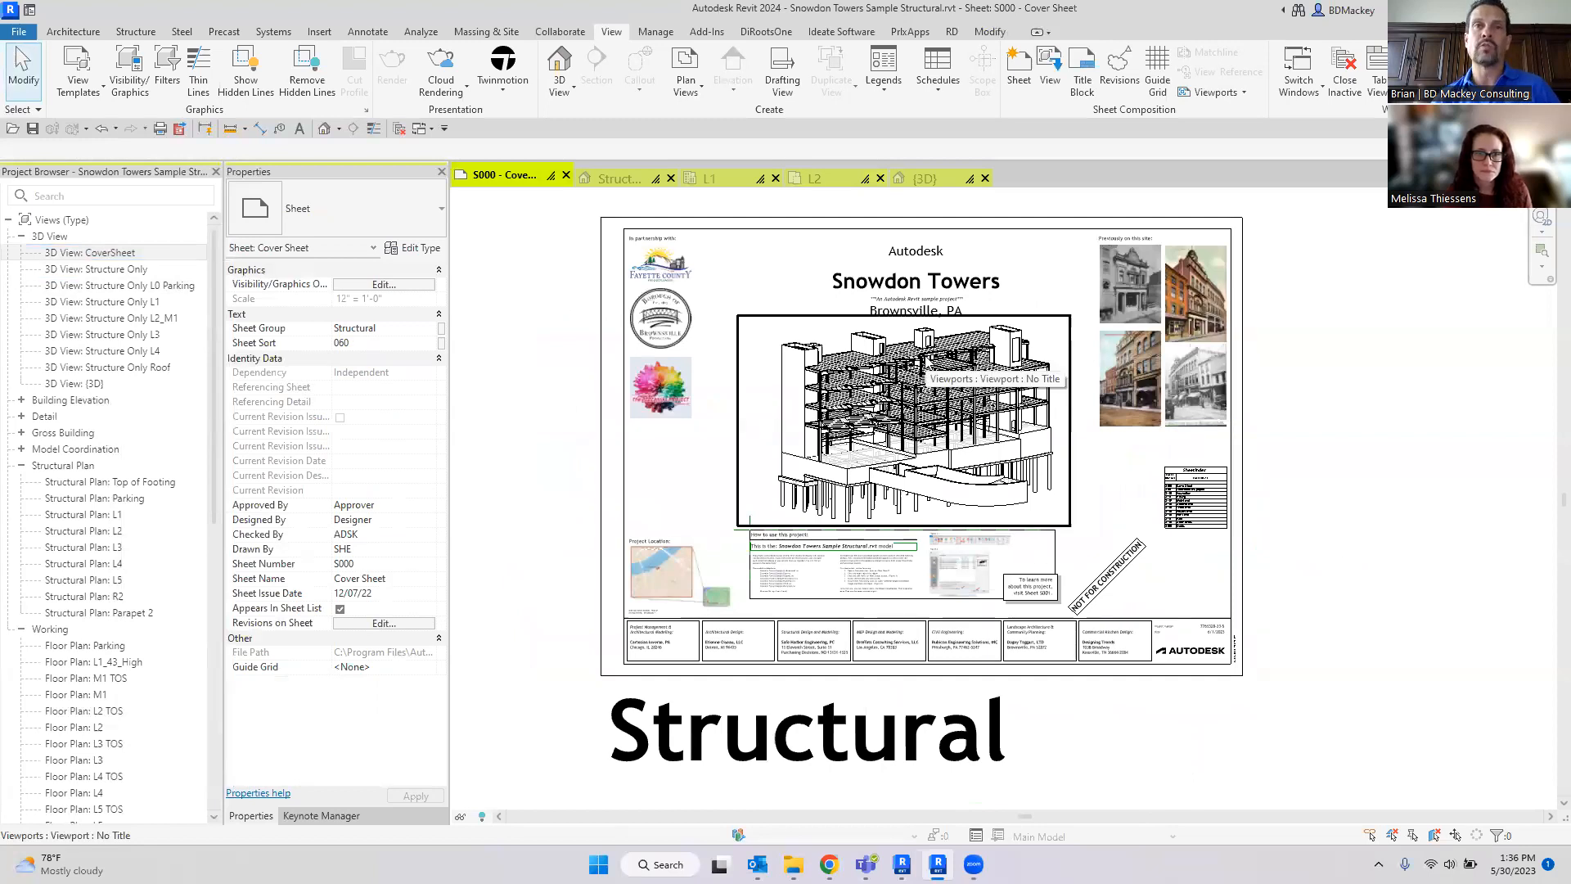
Step: Review the Open Sheet command offered for the CoverSheet 3D view
{"action": "left_click", "coordinate": [121, 255]}
{"action": "right_click", "coordinate": [121, 255]}
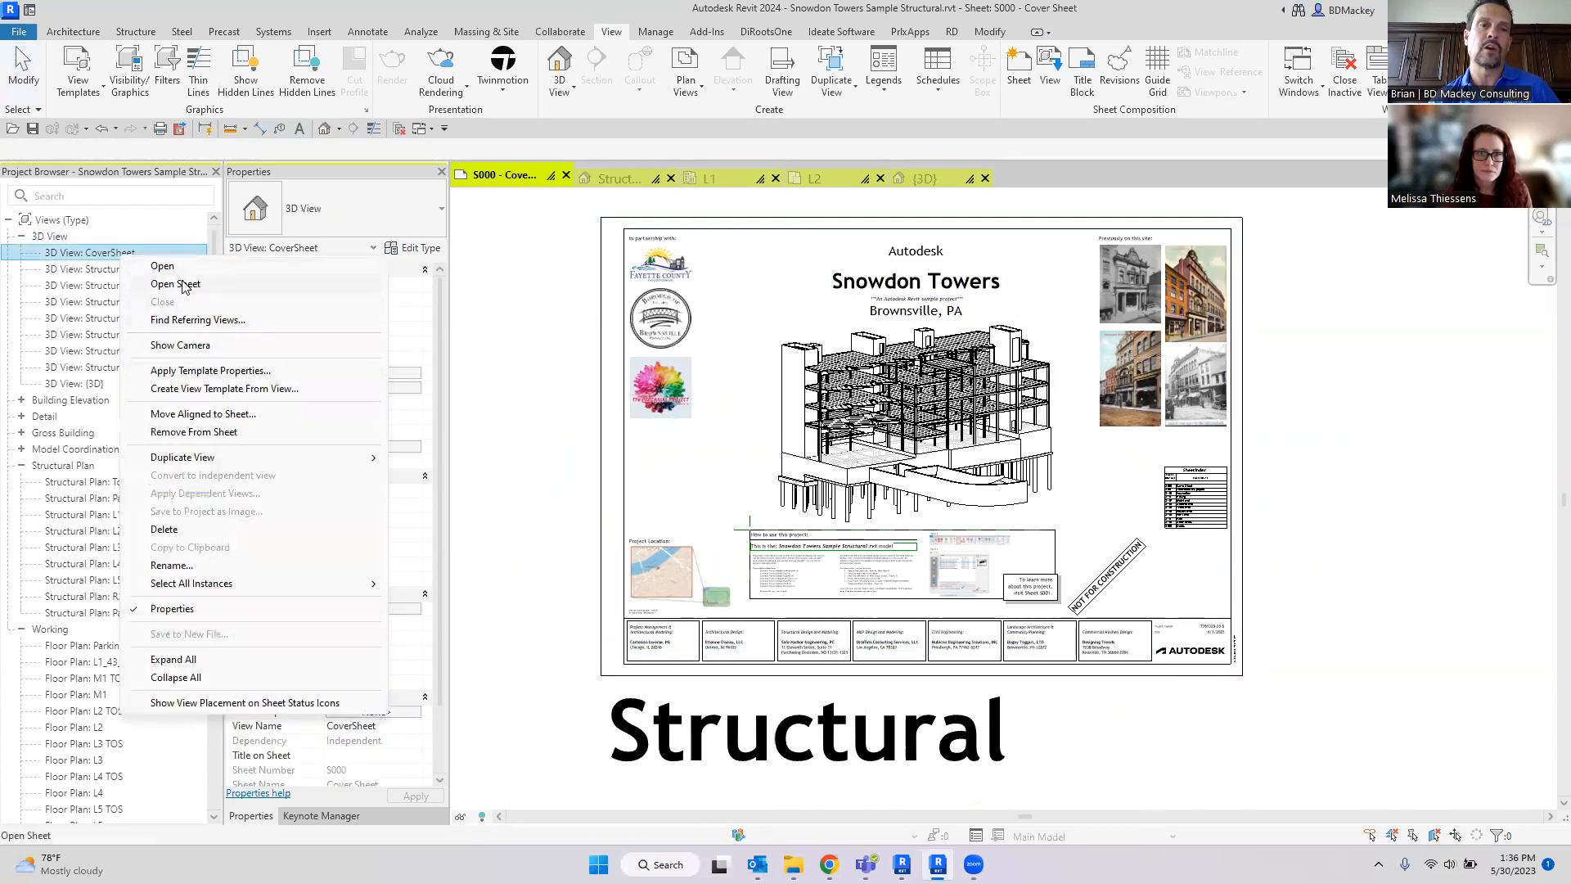
{"action": "left_click", "coordinate": [530, 410]}
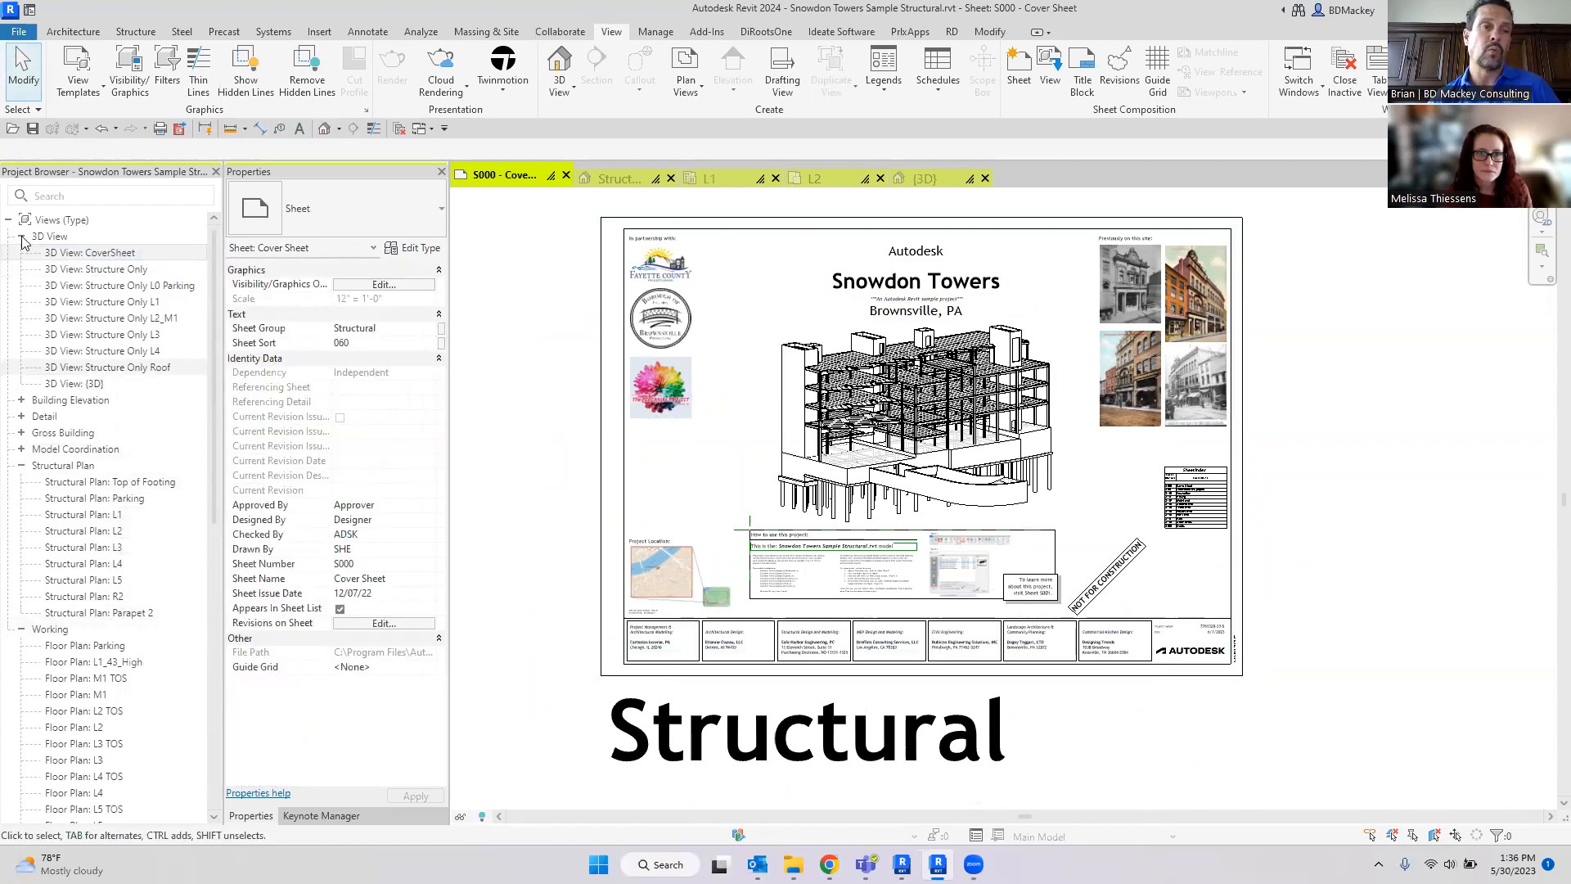
Step: Expand sheet S000 - Cover Sheet in the sheet list and examine its placed views and available commands
{"action": "scroll", "coordinate": [176, 642], "scroll_direction": "down", "scroll_amount": 10}
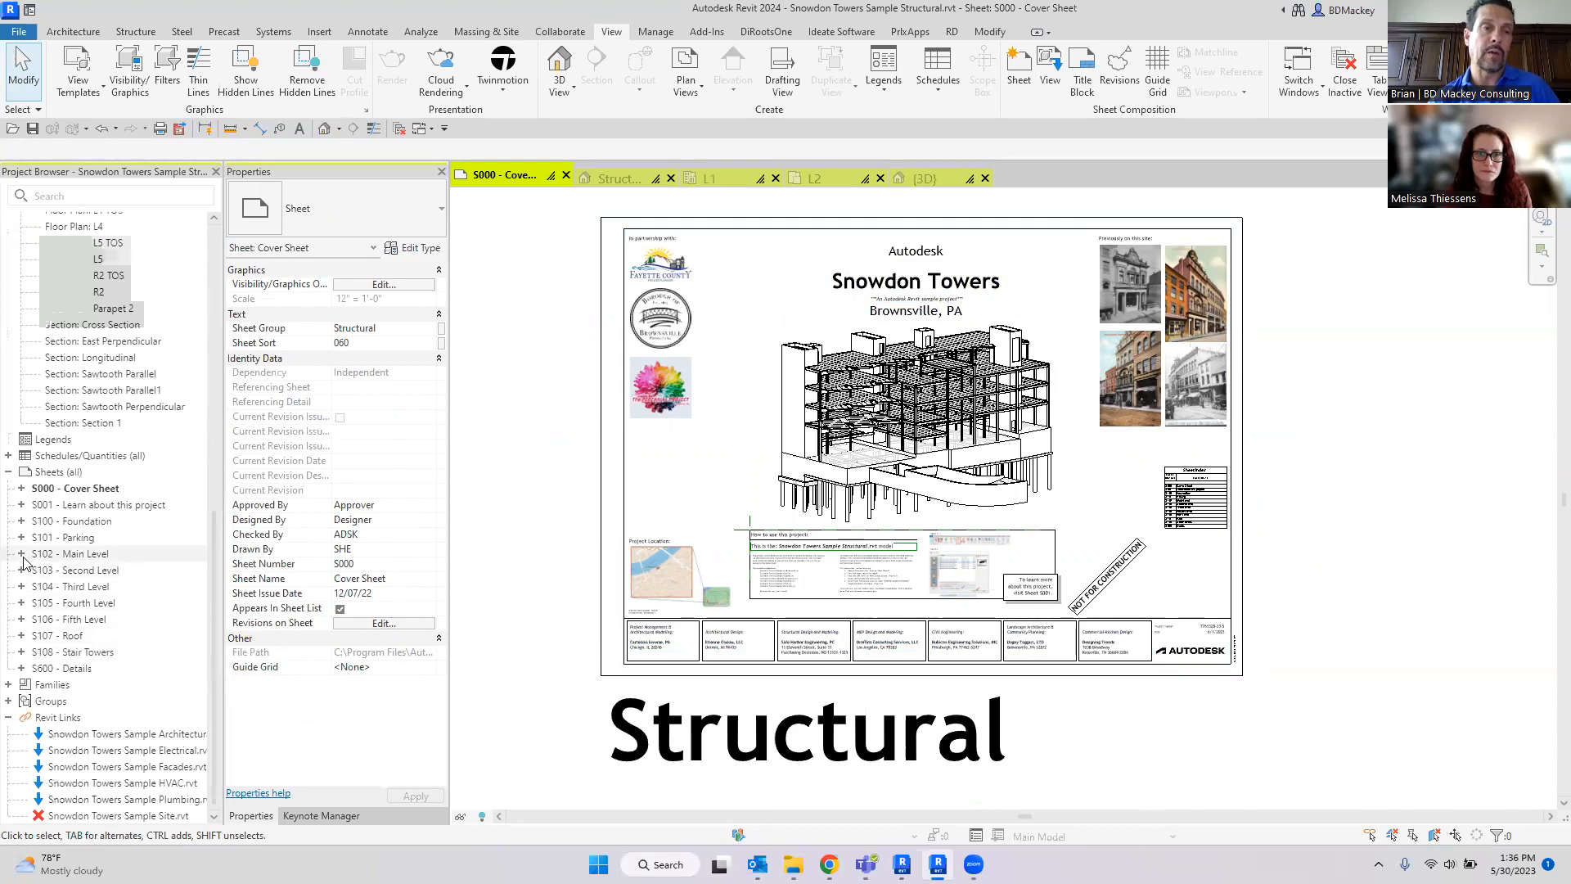
{"action": "left_click", "coordinate": [22, 488]}
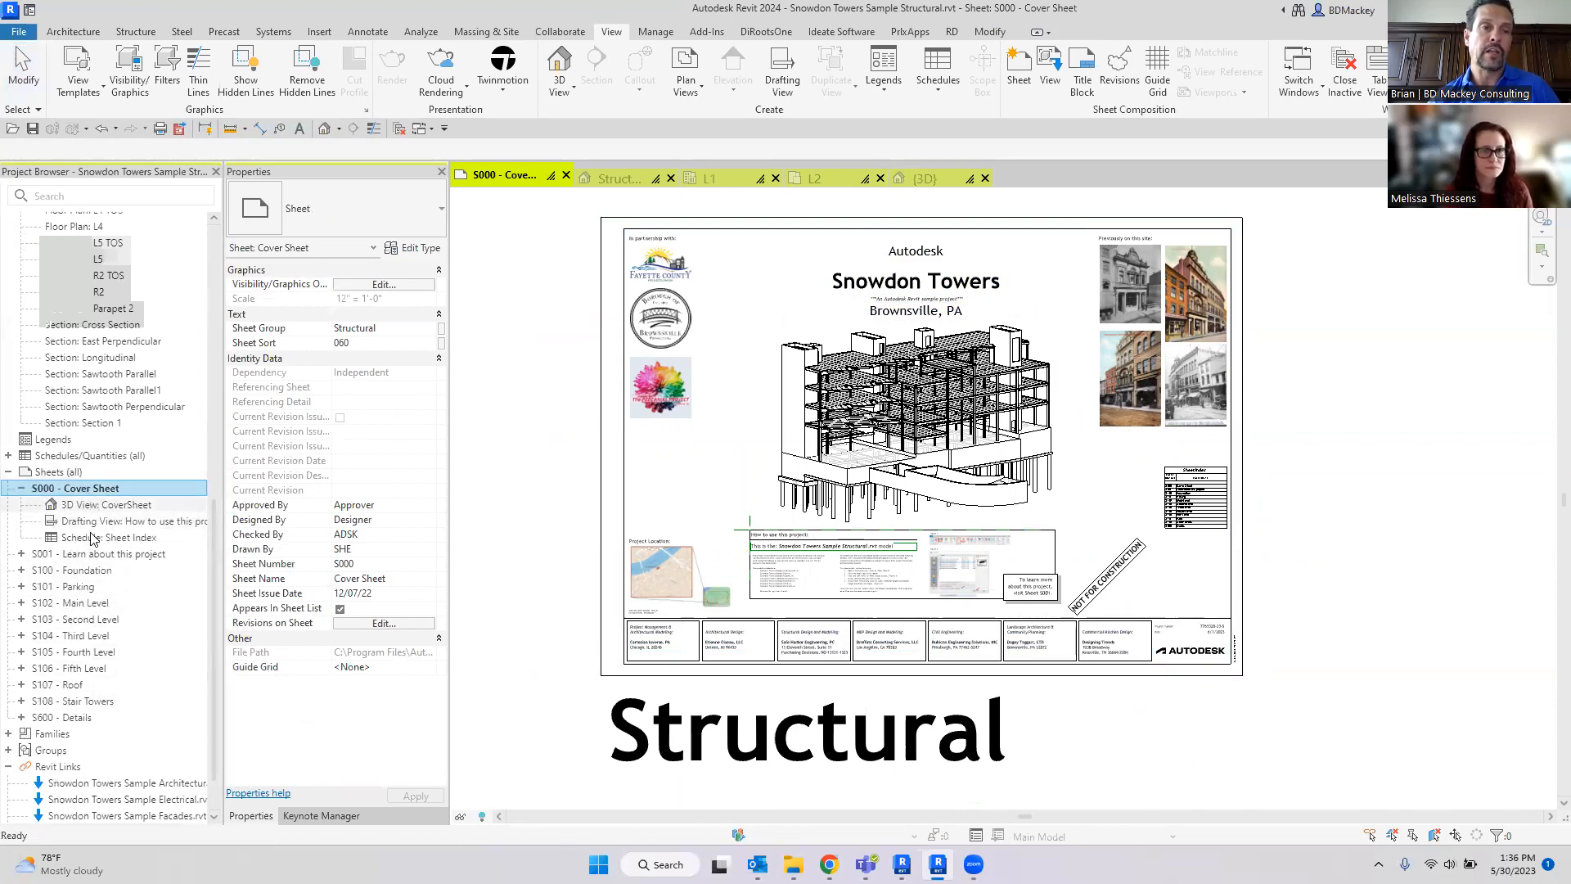
{"action": "right_click", "coordinate": [94, 489]}
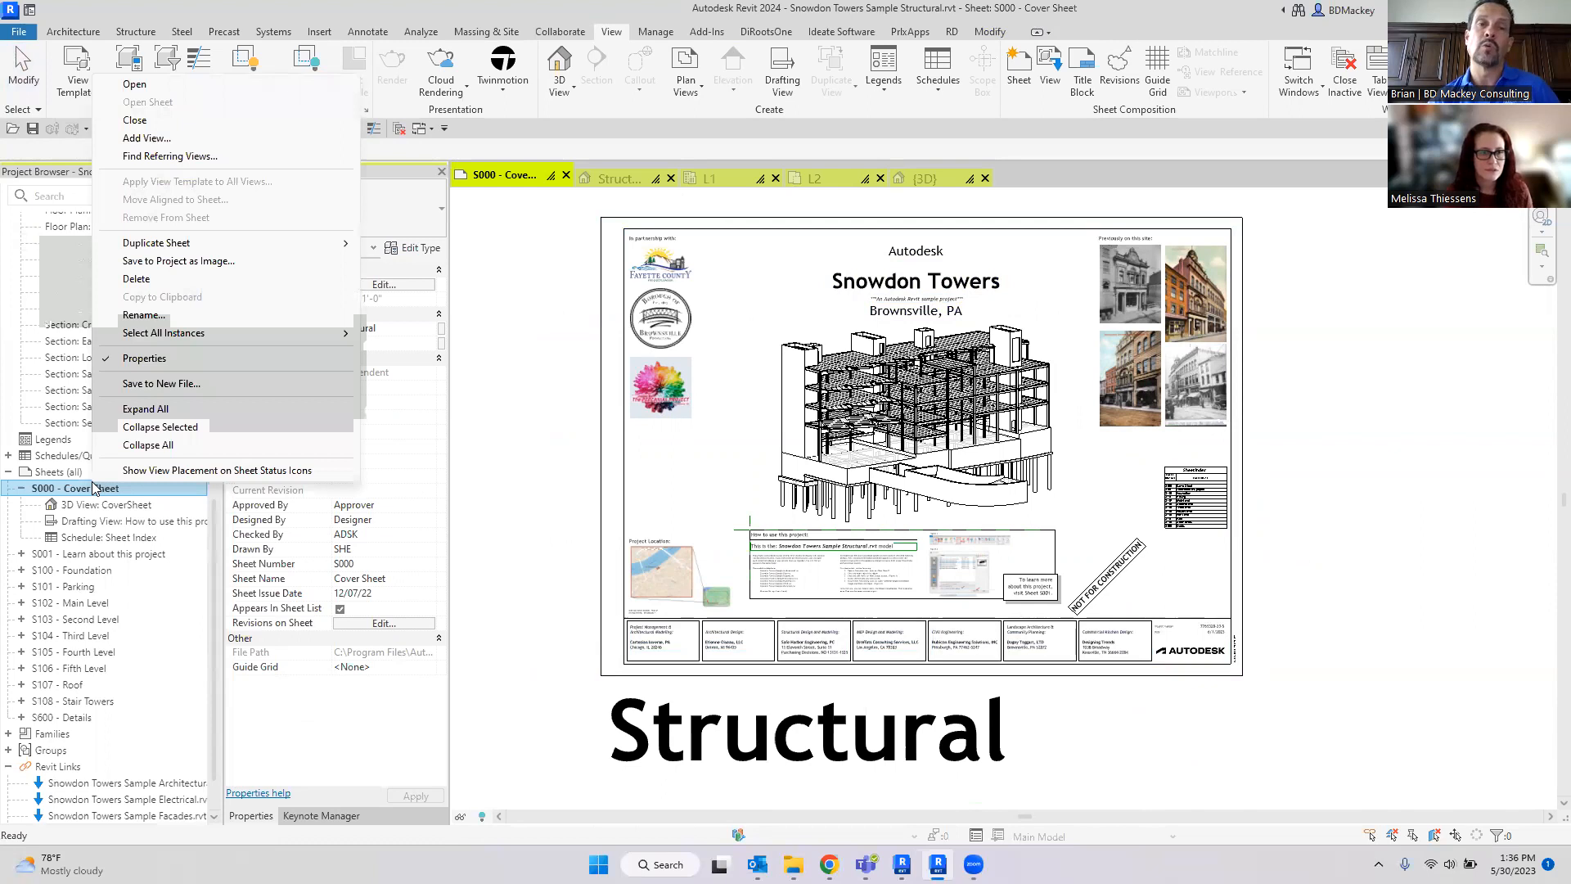
{"action": "left_click", "coordinate": [549, 492]}
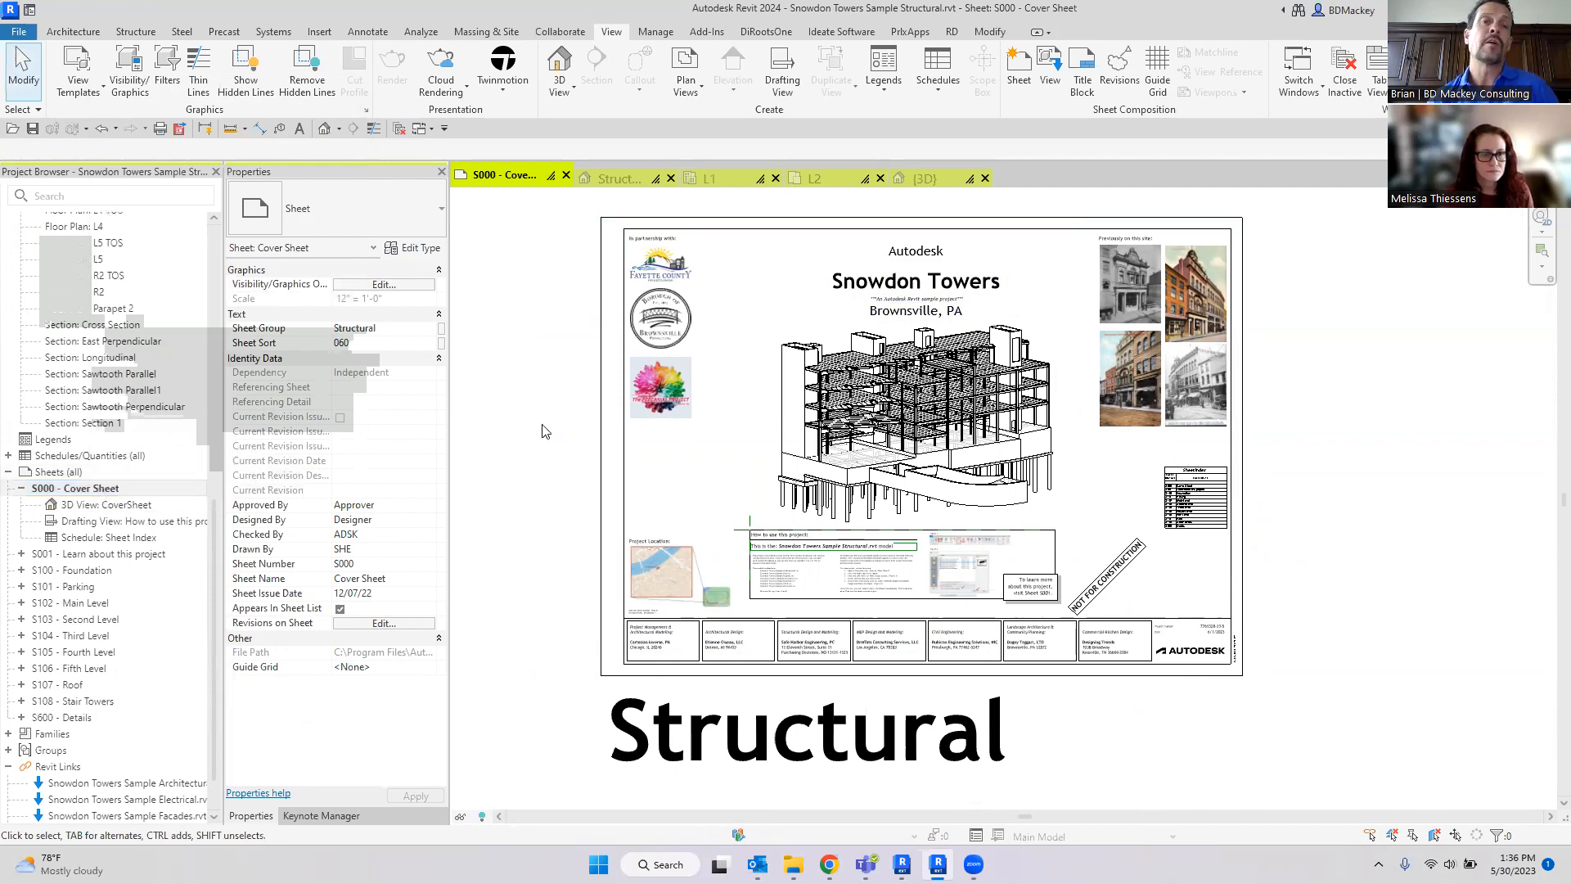
Step: Switch from the cover sheet to the {3D} view
{"action": "scroll", "coordinate": [818, 401], "scroll_direction": "down", "scroll_amount": 3}
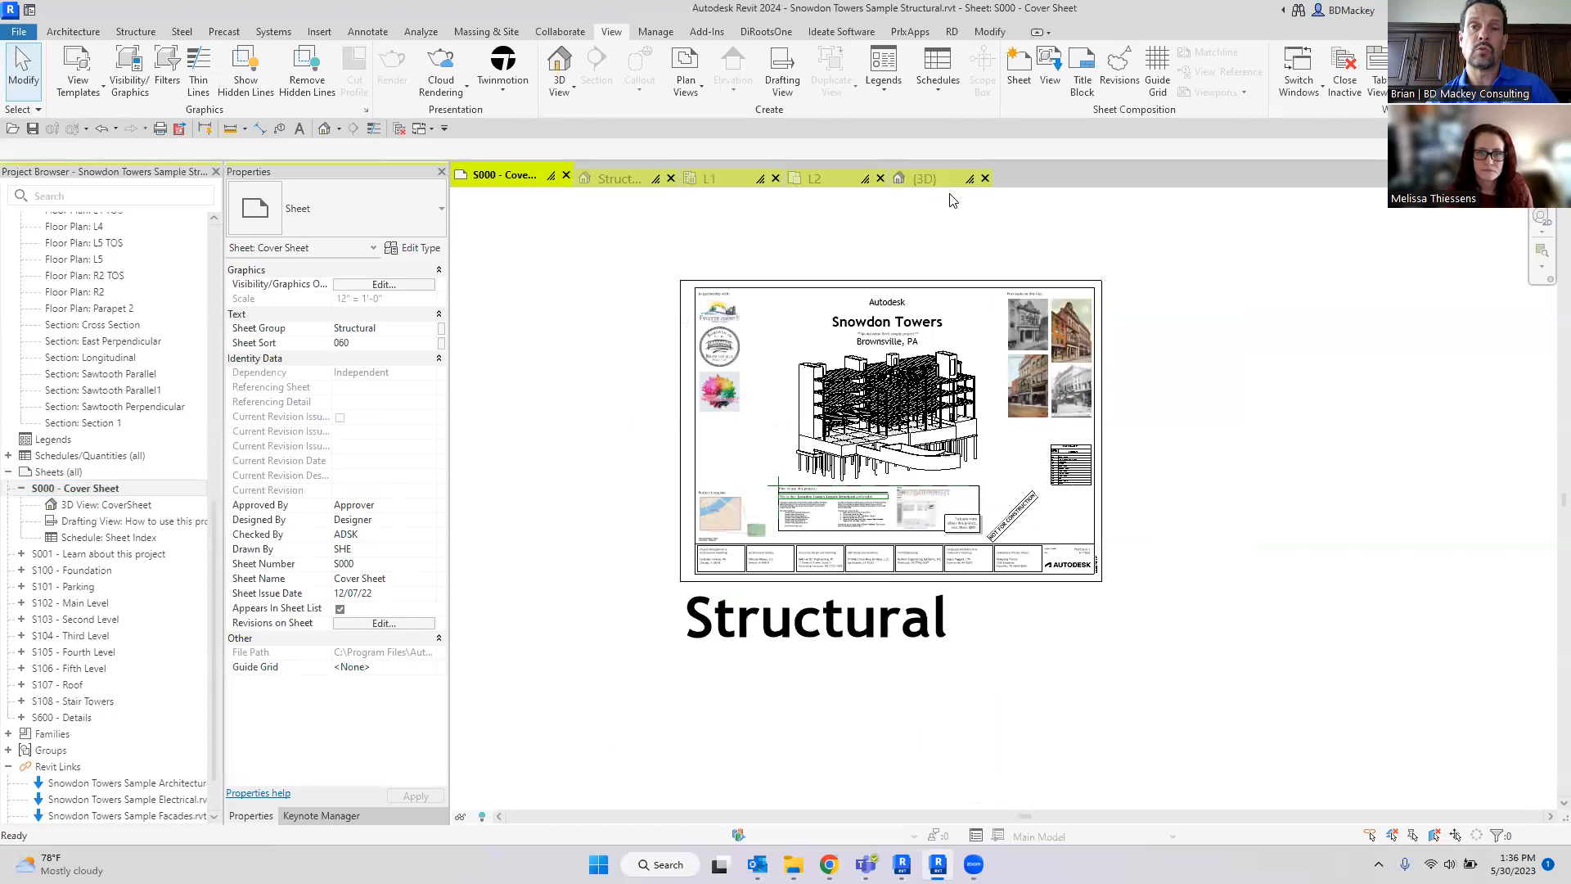
{"action": "left_click", "coordinate": [929, 179]}
{"action": "scroll", "coordinate": [1001, 424], "scroll_direction": "down", "scroll_amount": 3}
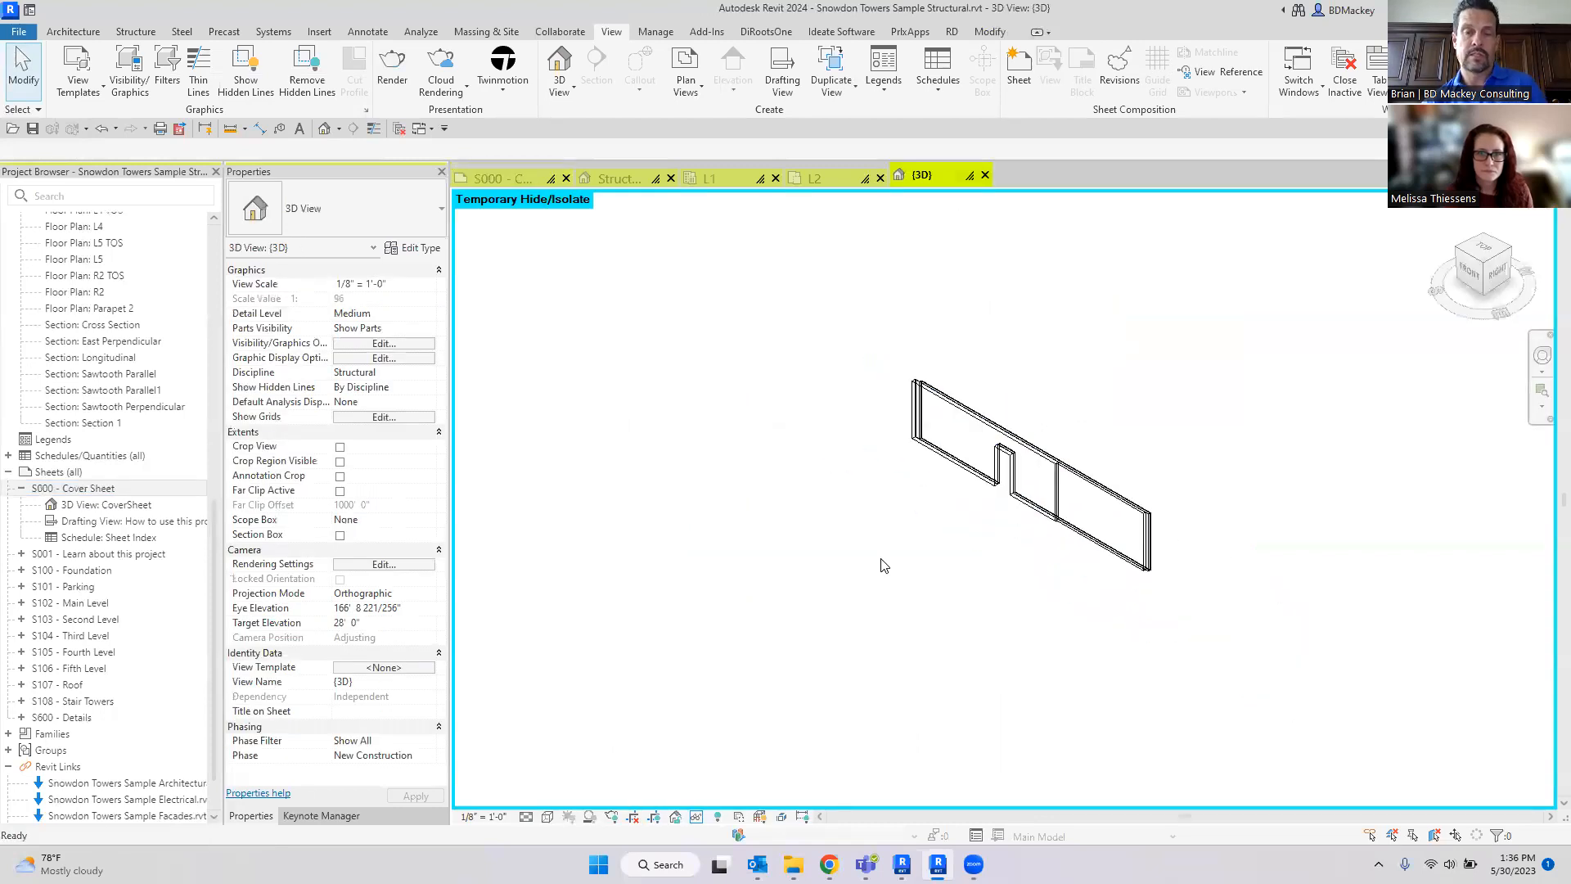
Step: Reset the temporary hide/isolate in the {3D} view and set its view scale to 3/8" = 1'-0"
{"action": "key", "text": "h"}
{"action": "key", "text": "r"}
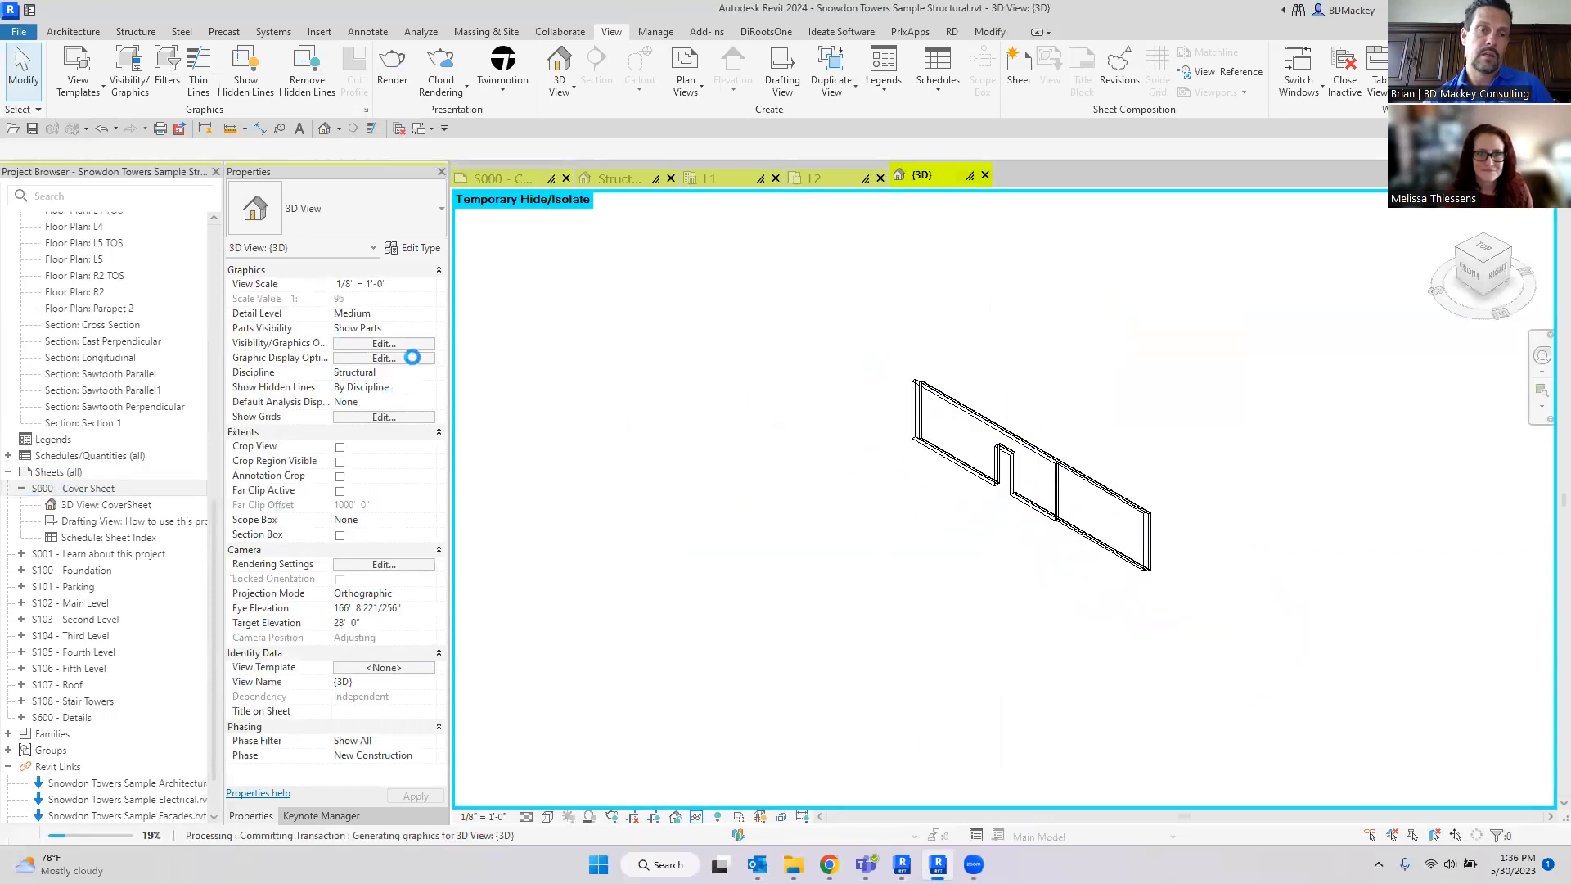
{"action": "scroll", "coordinate": [799, 455], "scroll_direction": "down", "scroll_amount": 5}
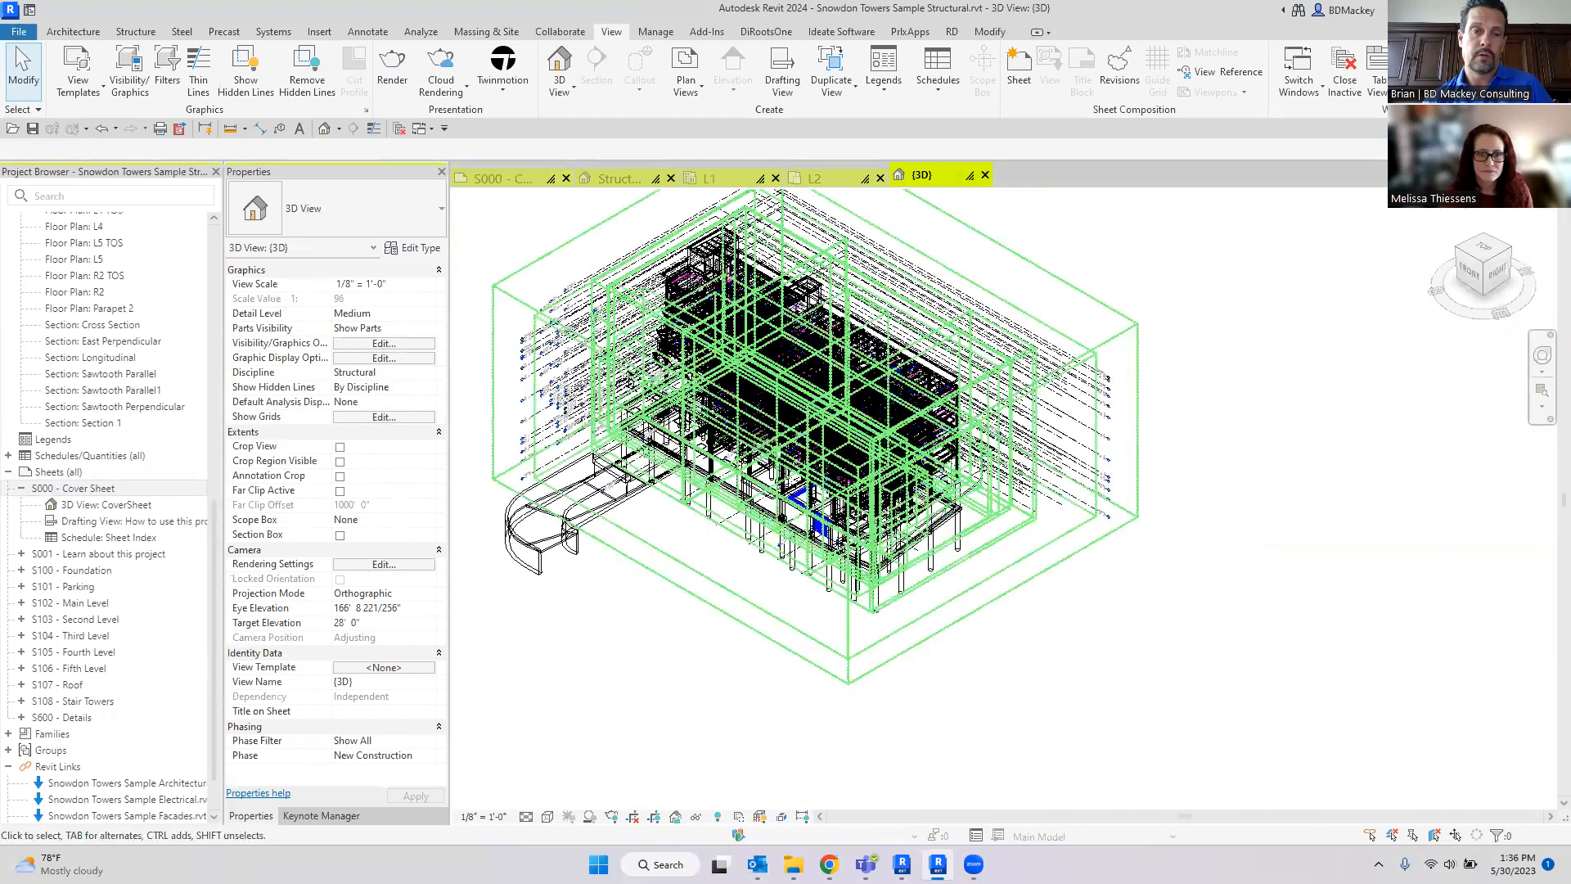
{"action": "left_click", "coordinate": [483, 816]}
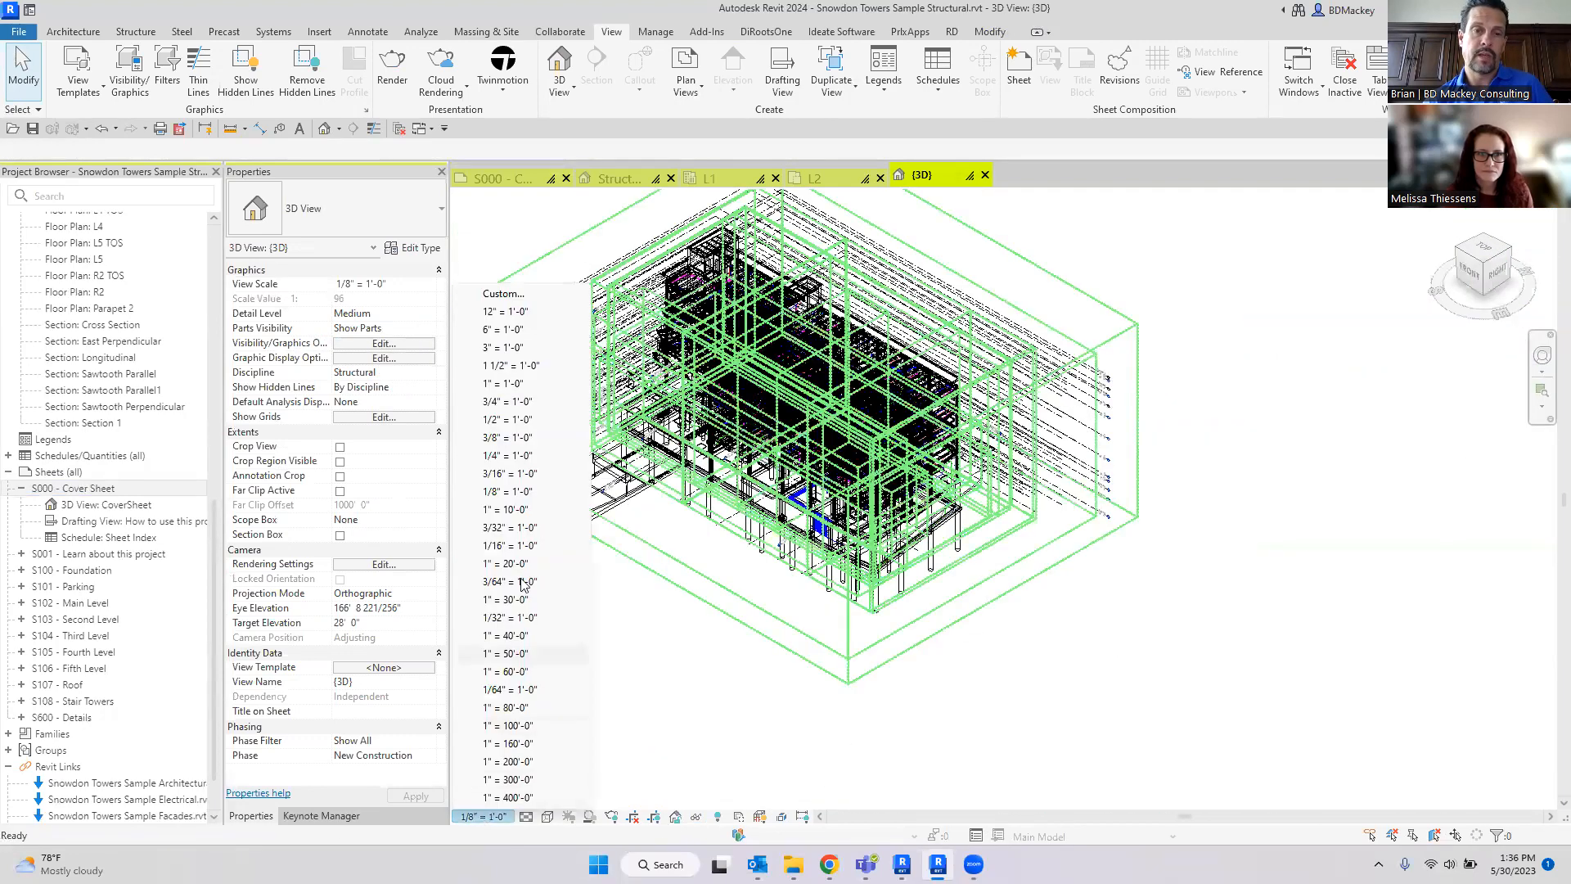
{"action": "left_click", "coordinate": [500, 439]}
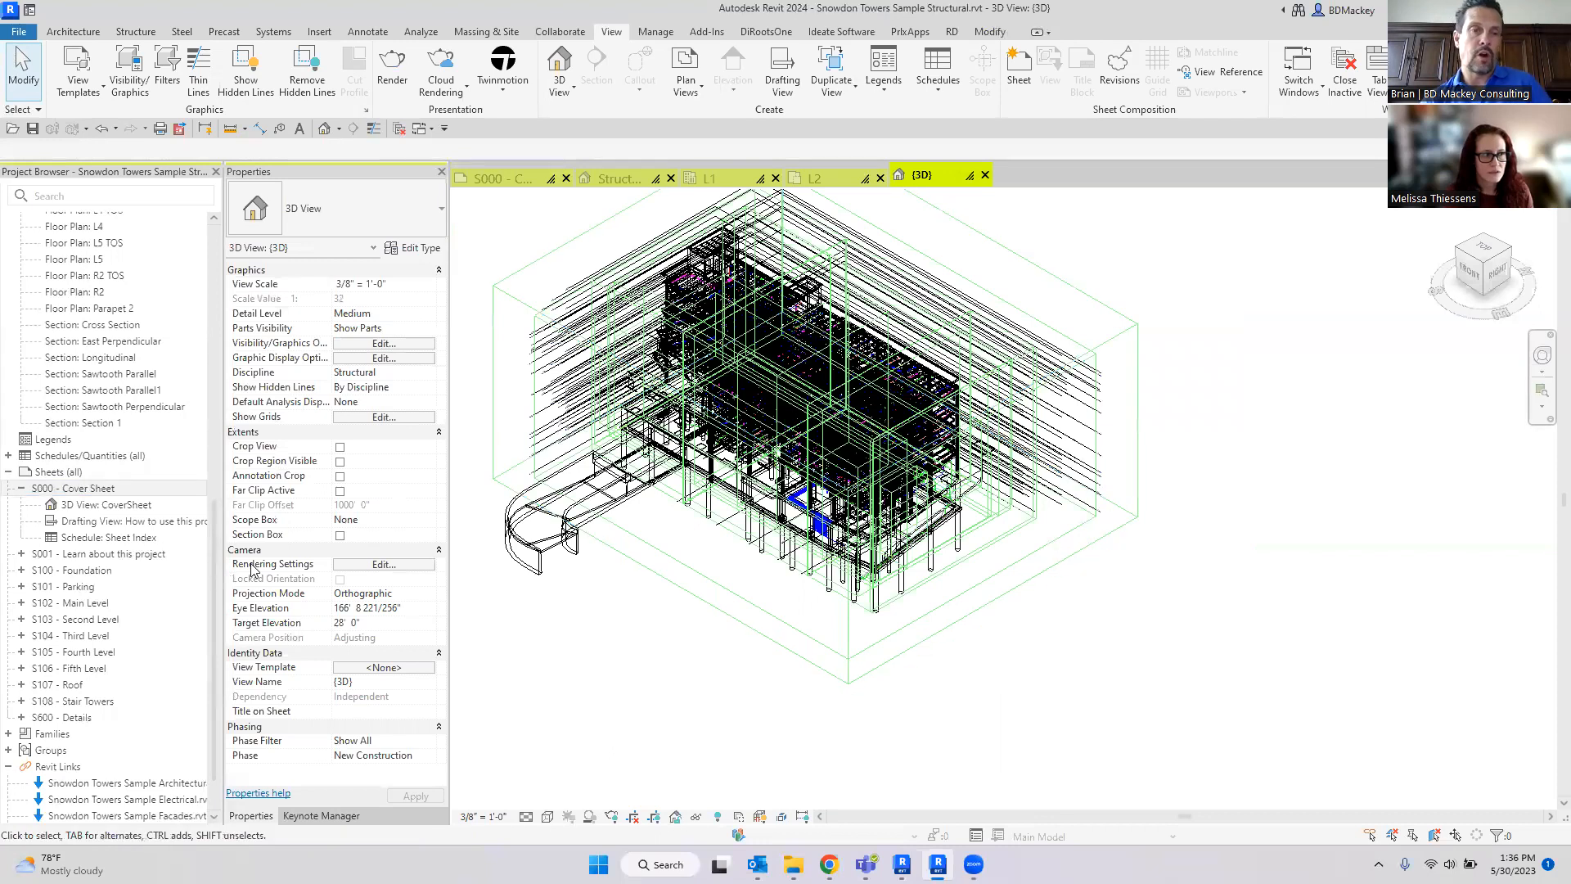
Step: Turn on the section box for the {3D} view and hide all the linked Revit models through its visibility overrides
{"action": "left_click", "coordinate": [340, 537]}
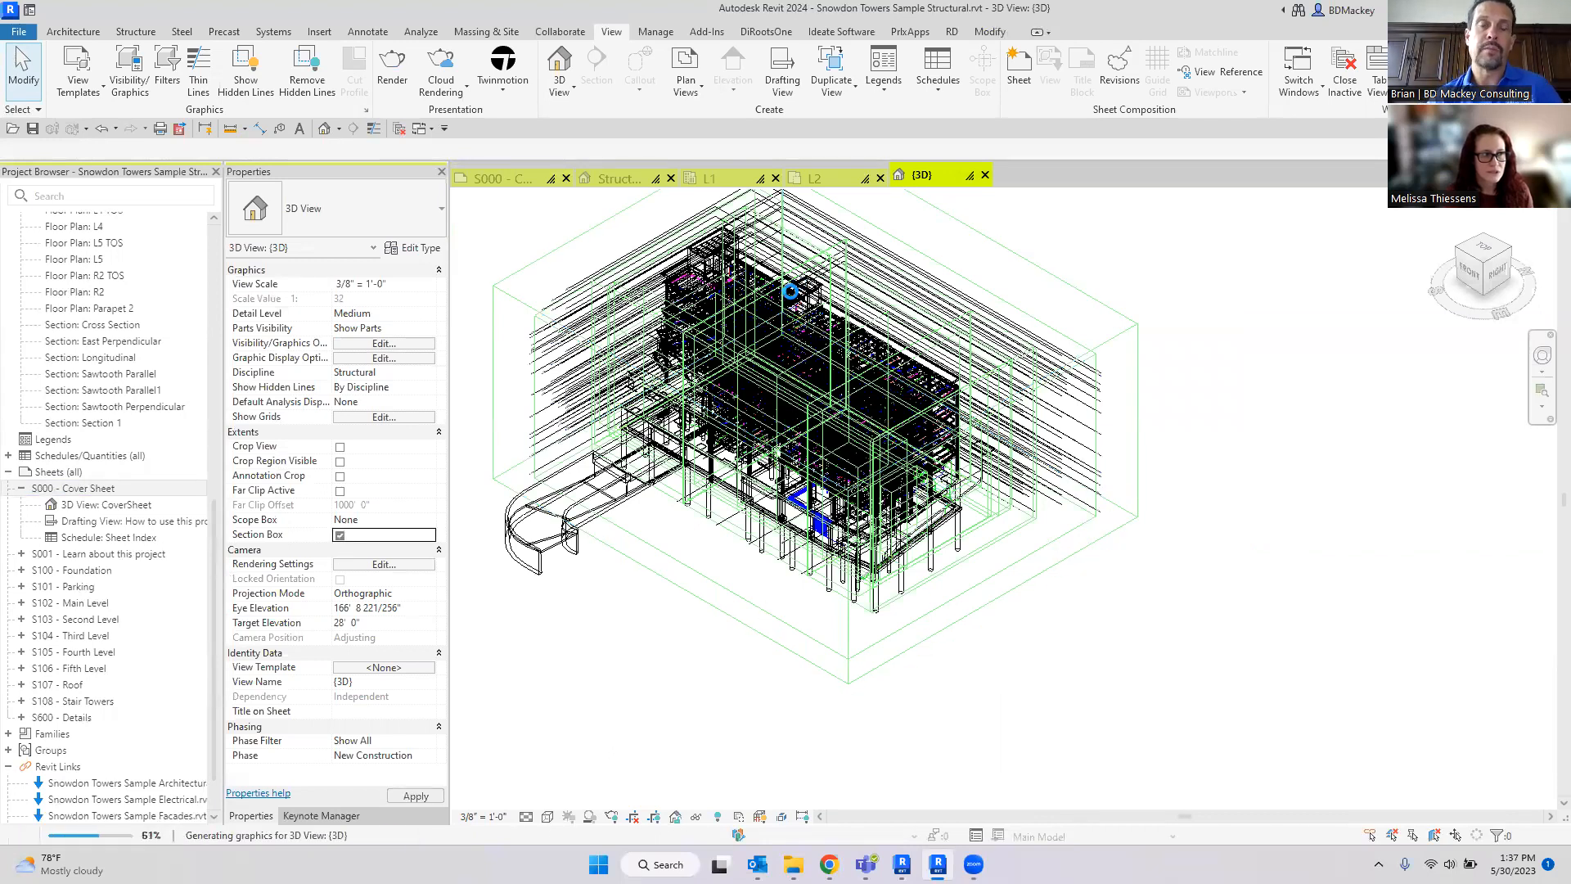
{"action": "key", "text": "v"}
{"action": "key", "text": "g"}
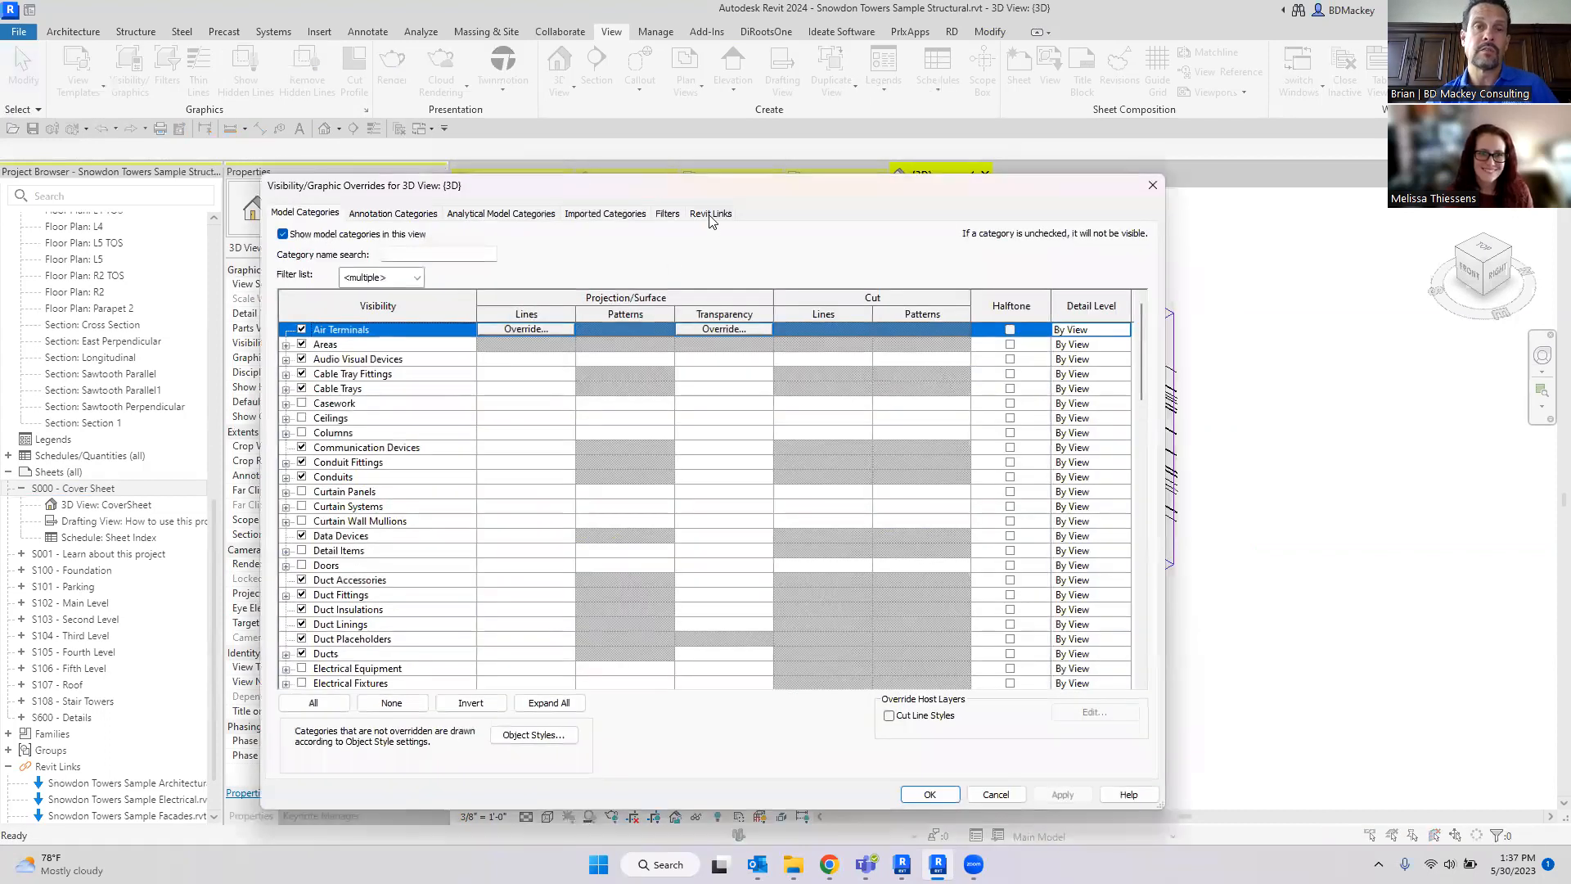
{"action": "left_click", "coordinate": [711, 213]}
{"action": "left_click", "coordinate": [324, 757]}
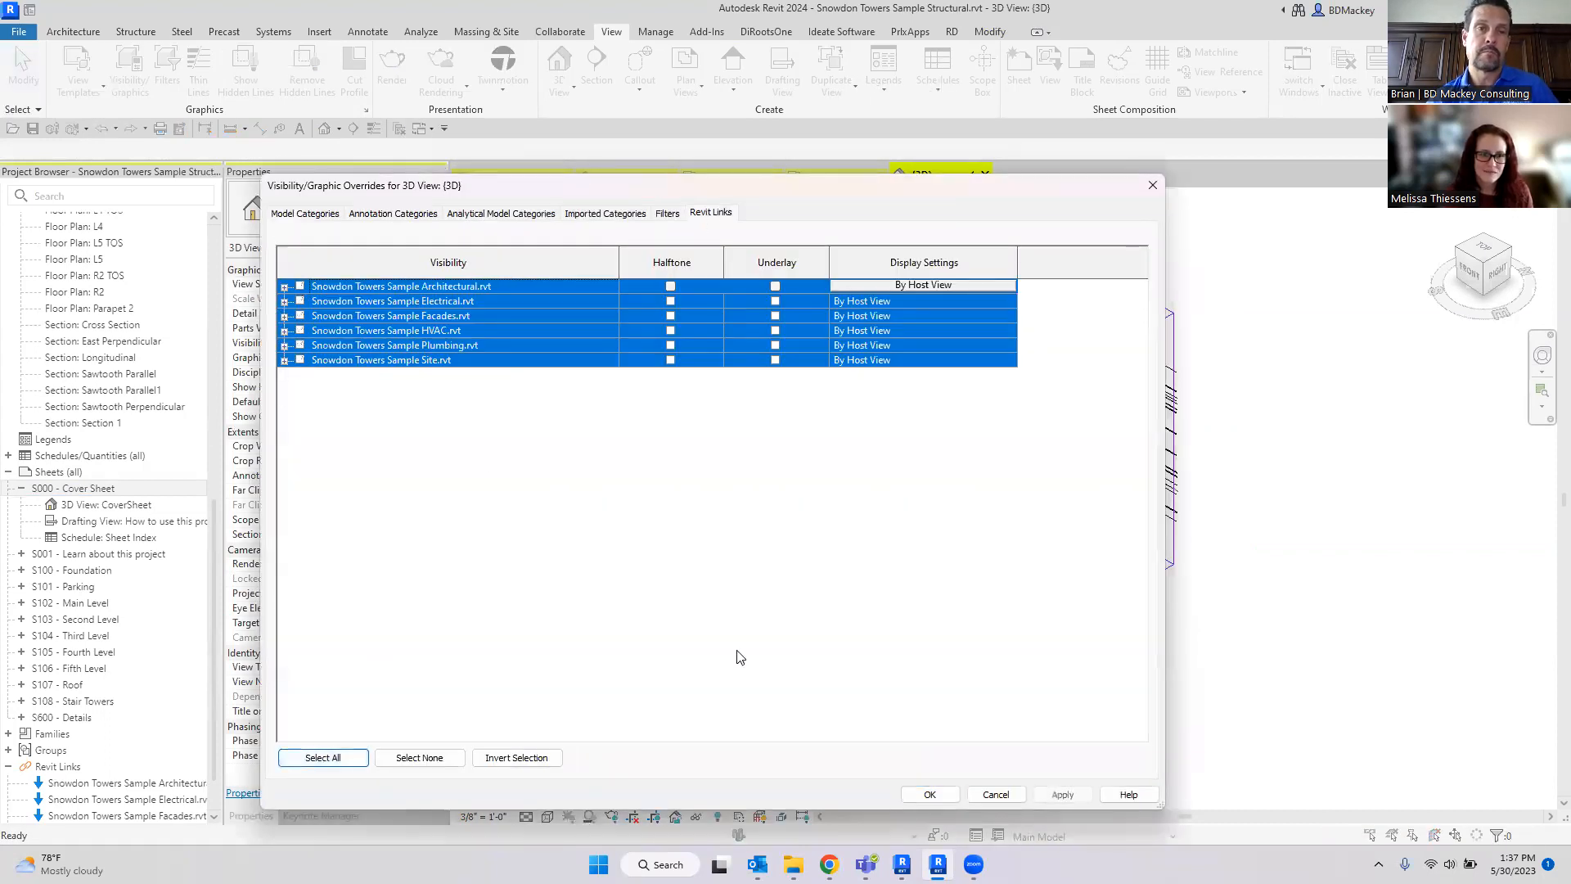
{"action": "left_click", "coordinate": [923, 793]}
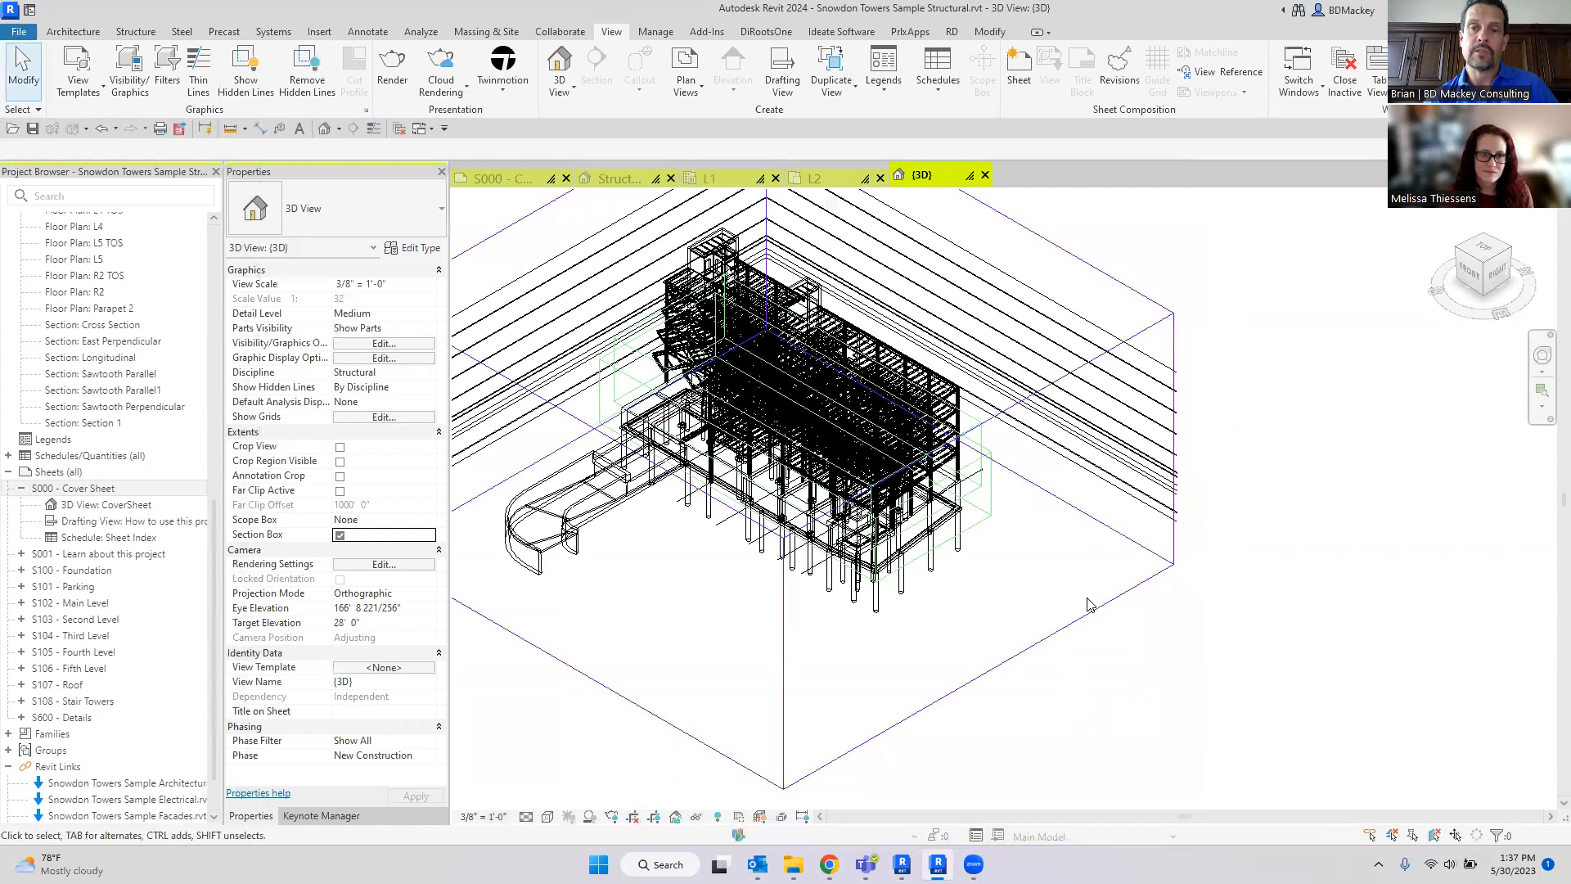
Step: Shrink the section box on both horizontal axes and lower its upper face so only a lower portion of the building remains
{"action": "left_click", "coordinate": [1088, 610]}
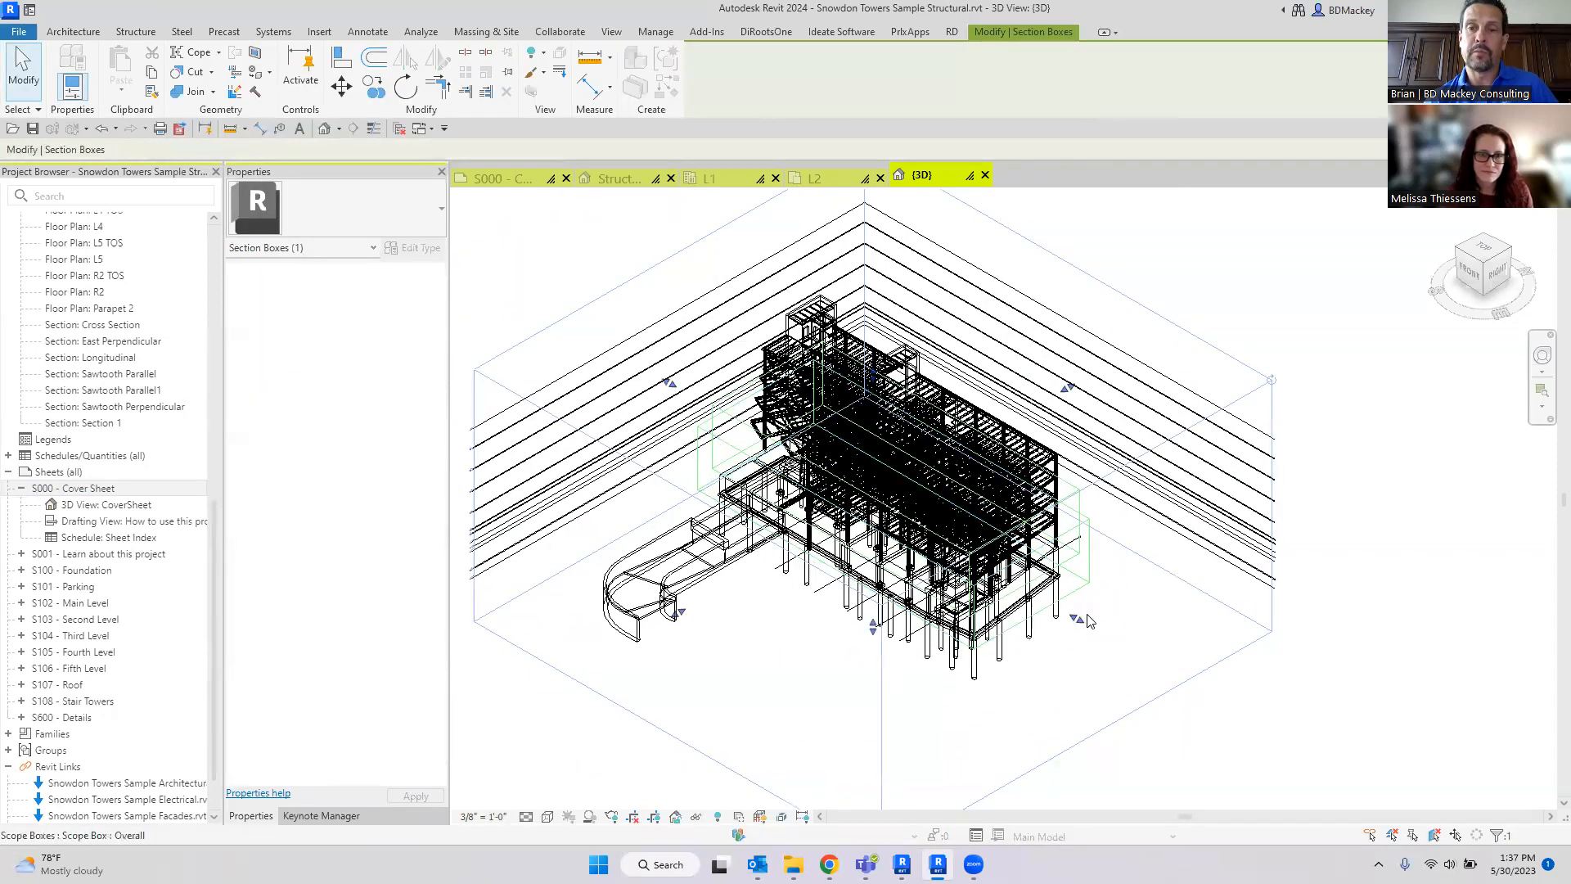
{"action": "left_click_drag", "start_coordinate": [667, 384], "coordinate": [777, 447]}
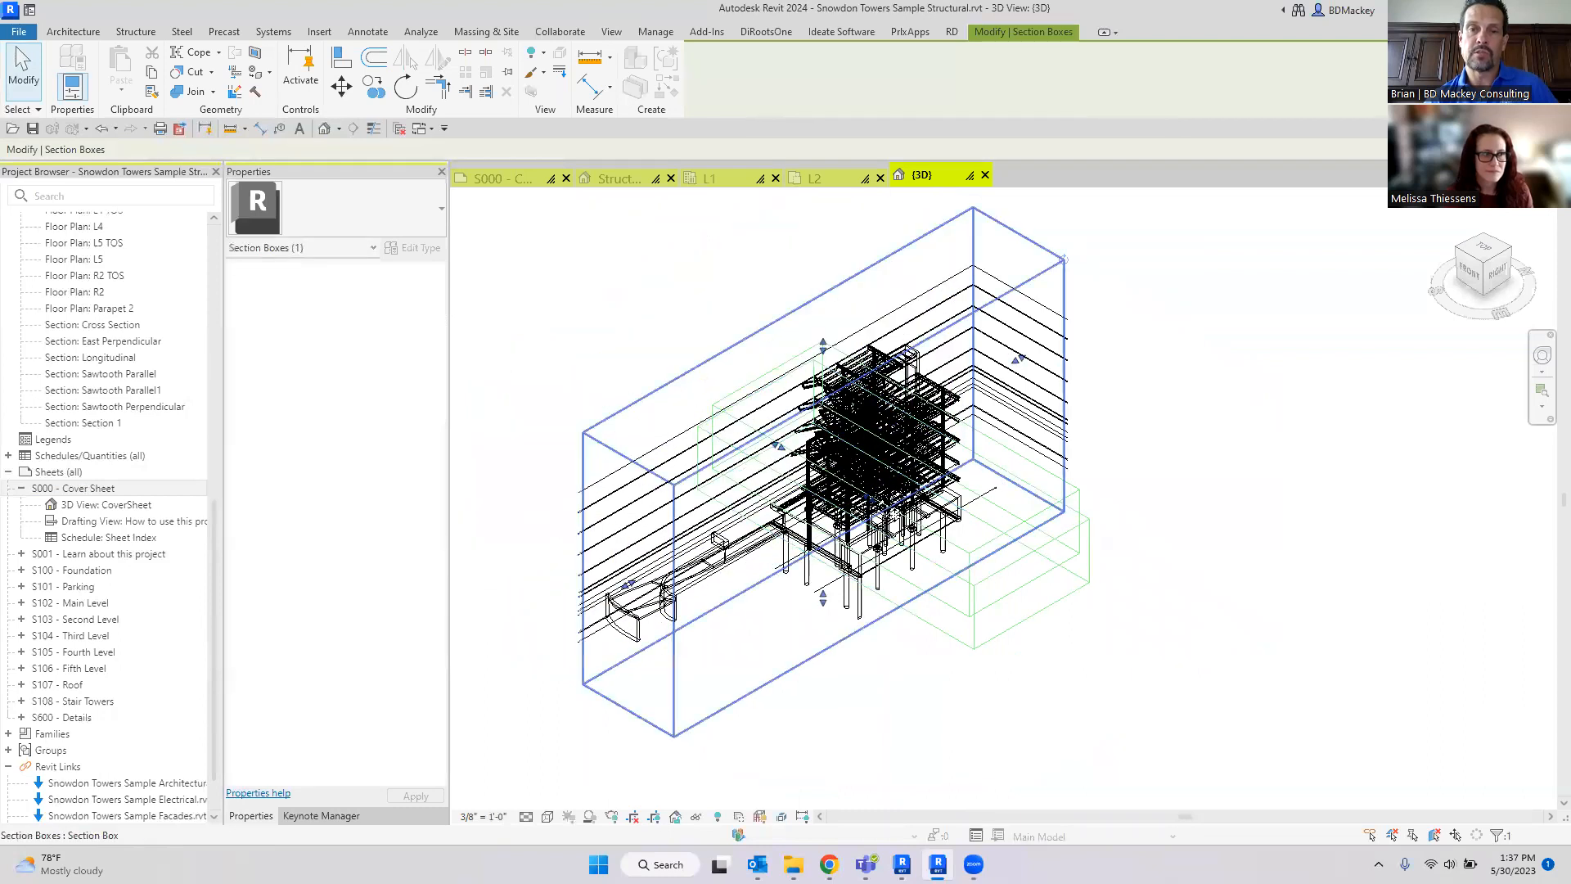
{"action": "left_click_drag", "start_coordinate": [629, 585], "coordinate": [798, 487]}
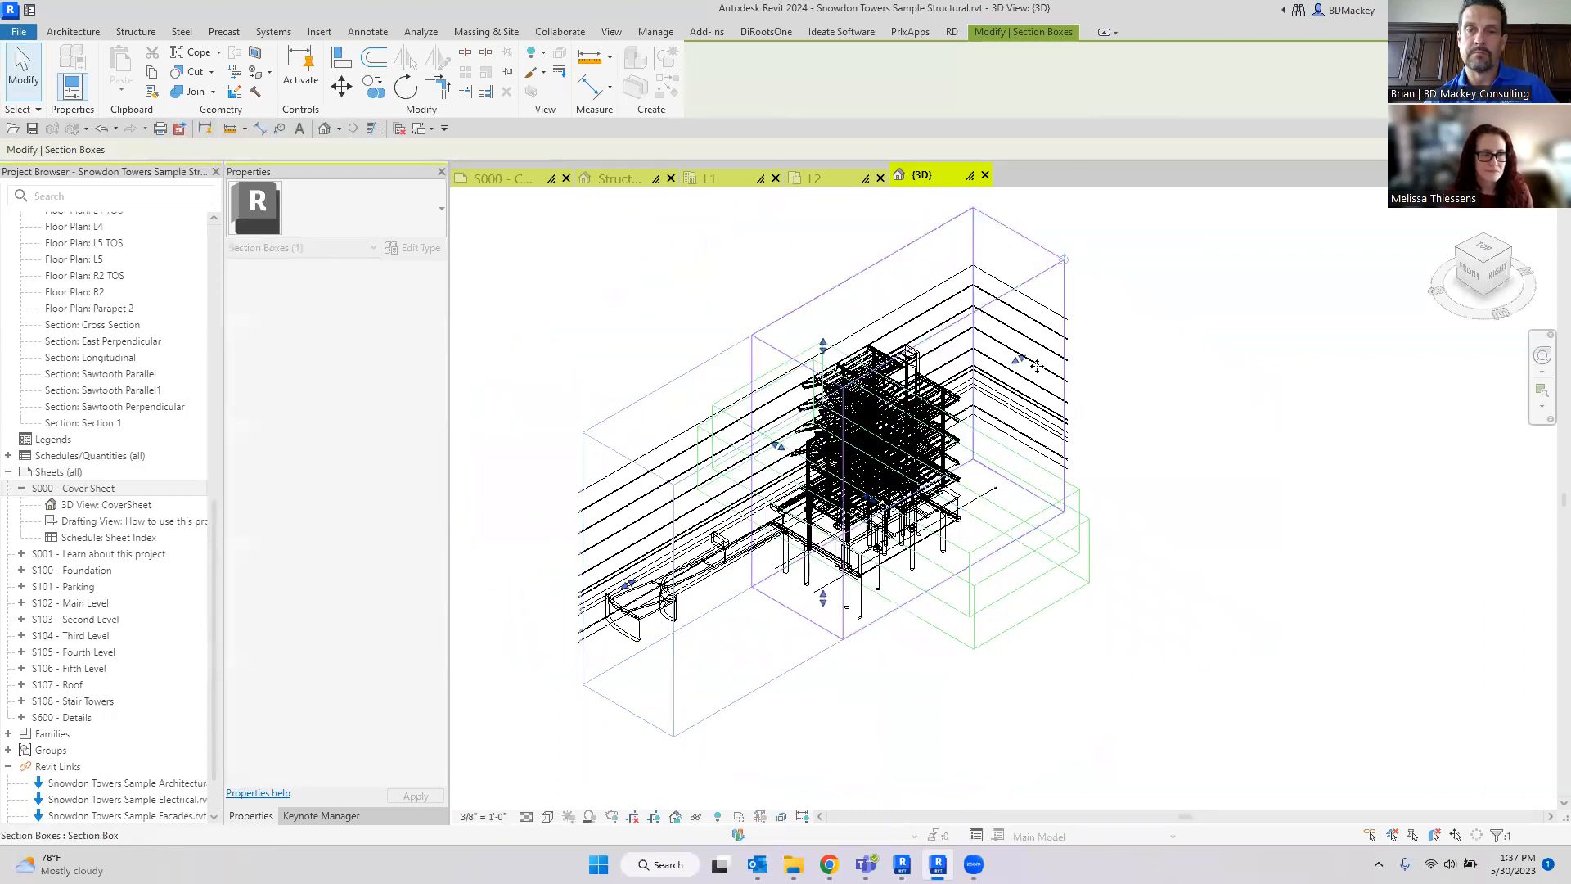
{"action": "left_click_drag", "start_coordinate": [1017, 360], "coordinate": [935, 409]}
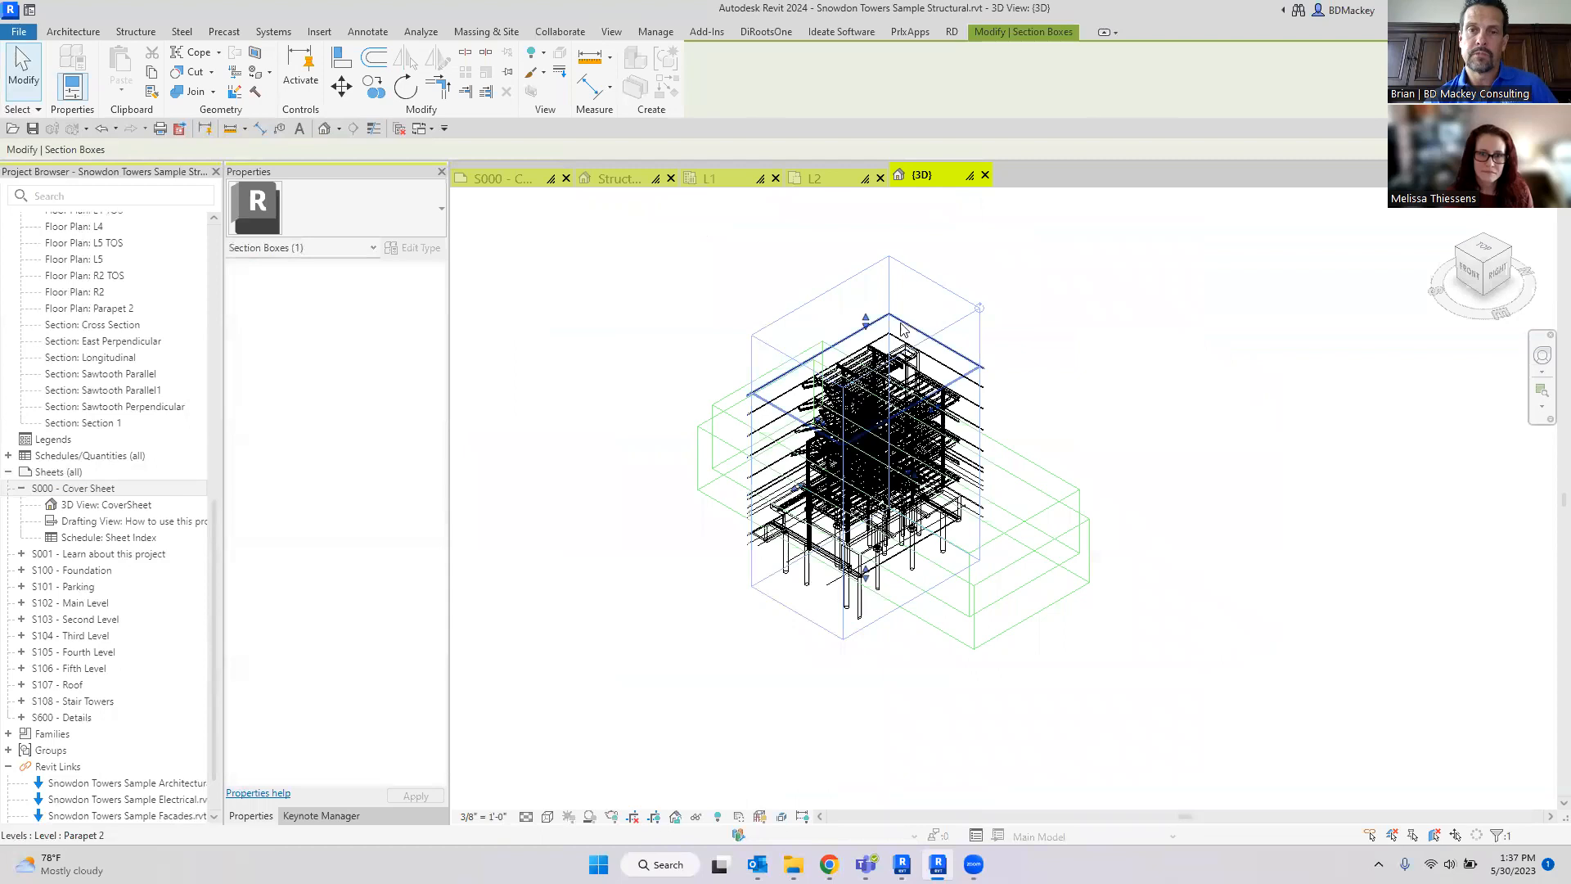
{"action": "left_click_drag", "start_coordinate": [865, 325], "coordinate": [867, 477]}
{"action": "left_click", "coordinate": [1051, 628]}
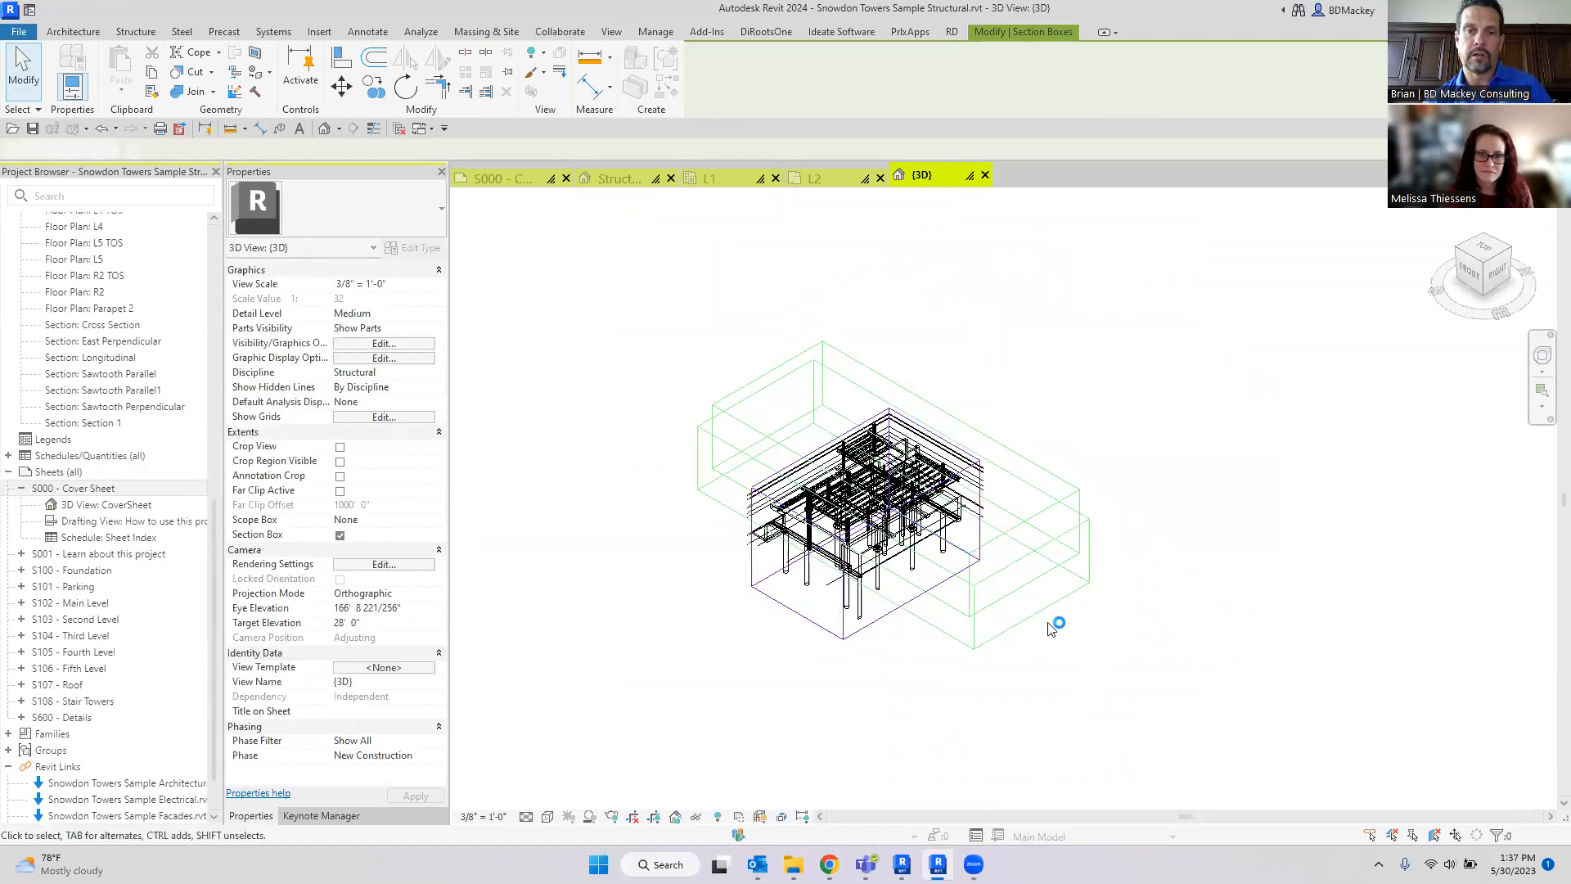
Step: Hide the scope box category in the {3D} view and set the visual style to Shaded
{"action": "scroll", "coordinate": [1065, 545], "scroll_direction": "up", "scroll_amount": 2}
{"action": "left_click", "coordinate": [1057, 537]}
{"action": "key", "text": "v"}
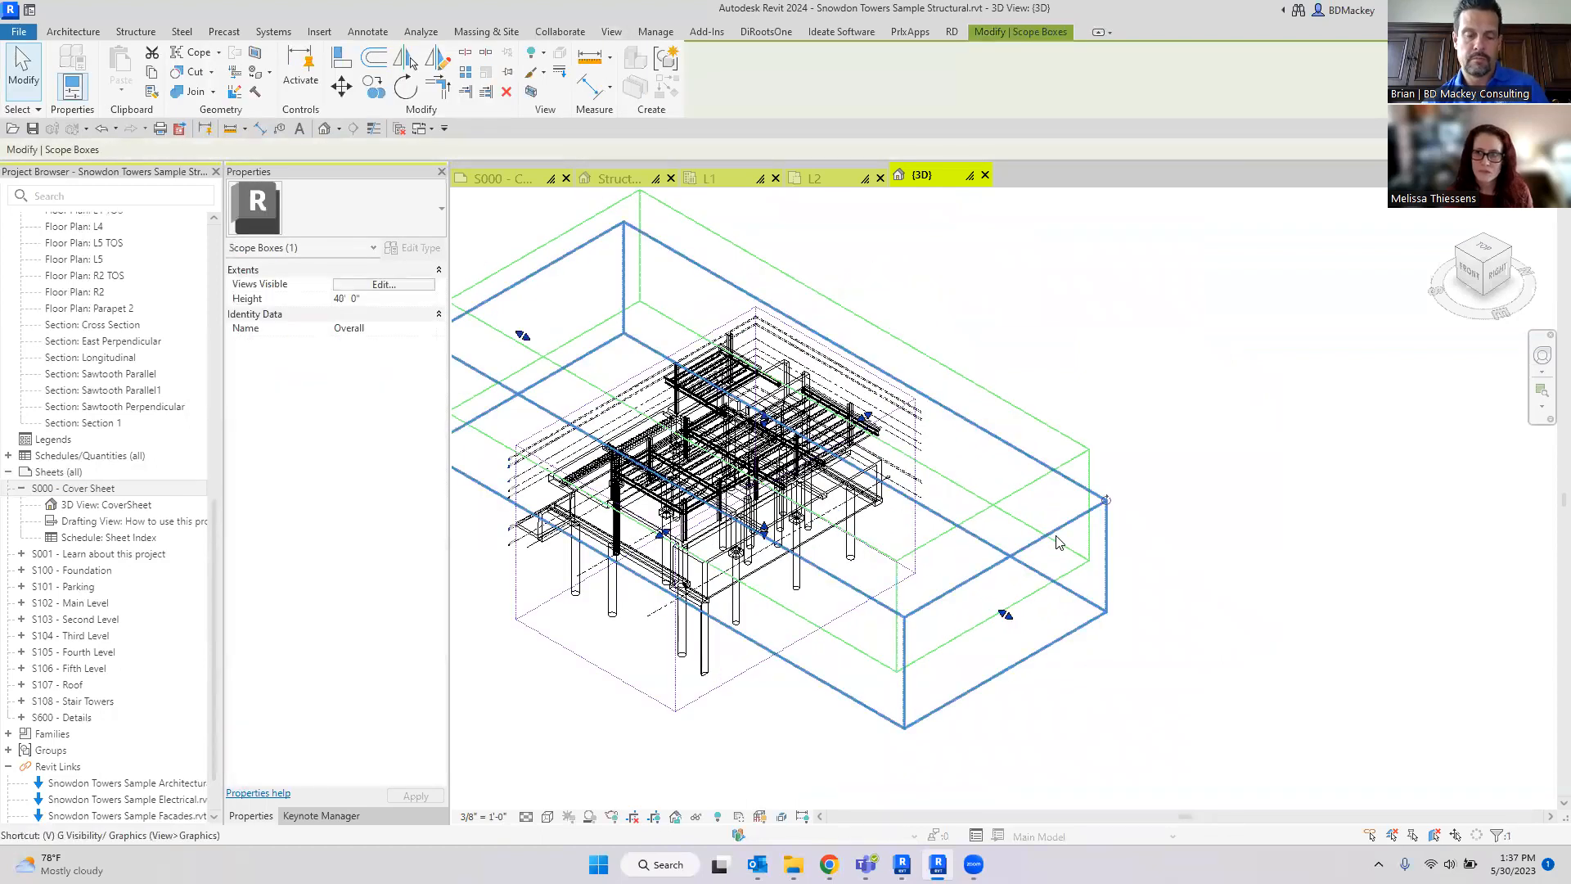
{"action": "key", "text": "Escape"}
{"action": "left_click", "coordinate": [547, 816]}
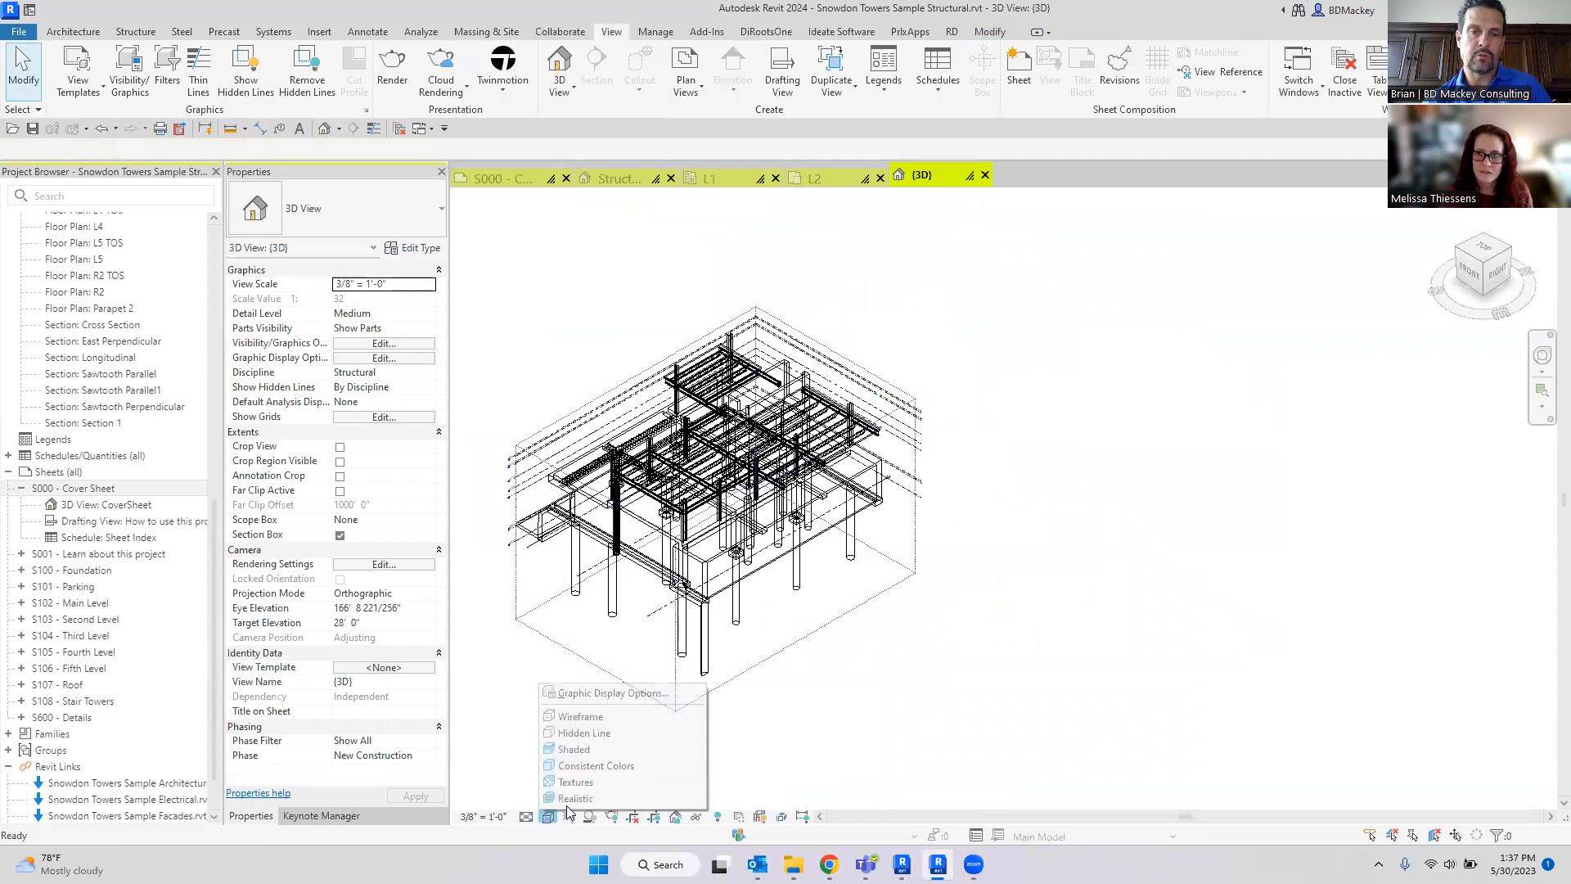
{"action": "left_click", "coordinate": [577, 748]}
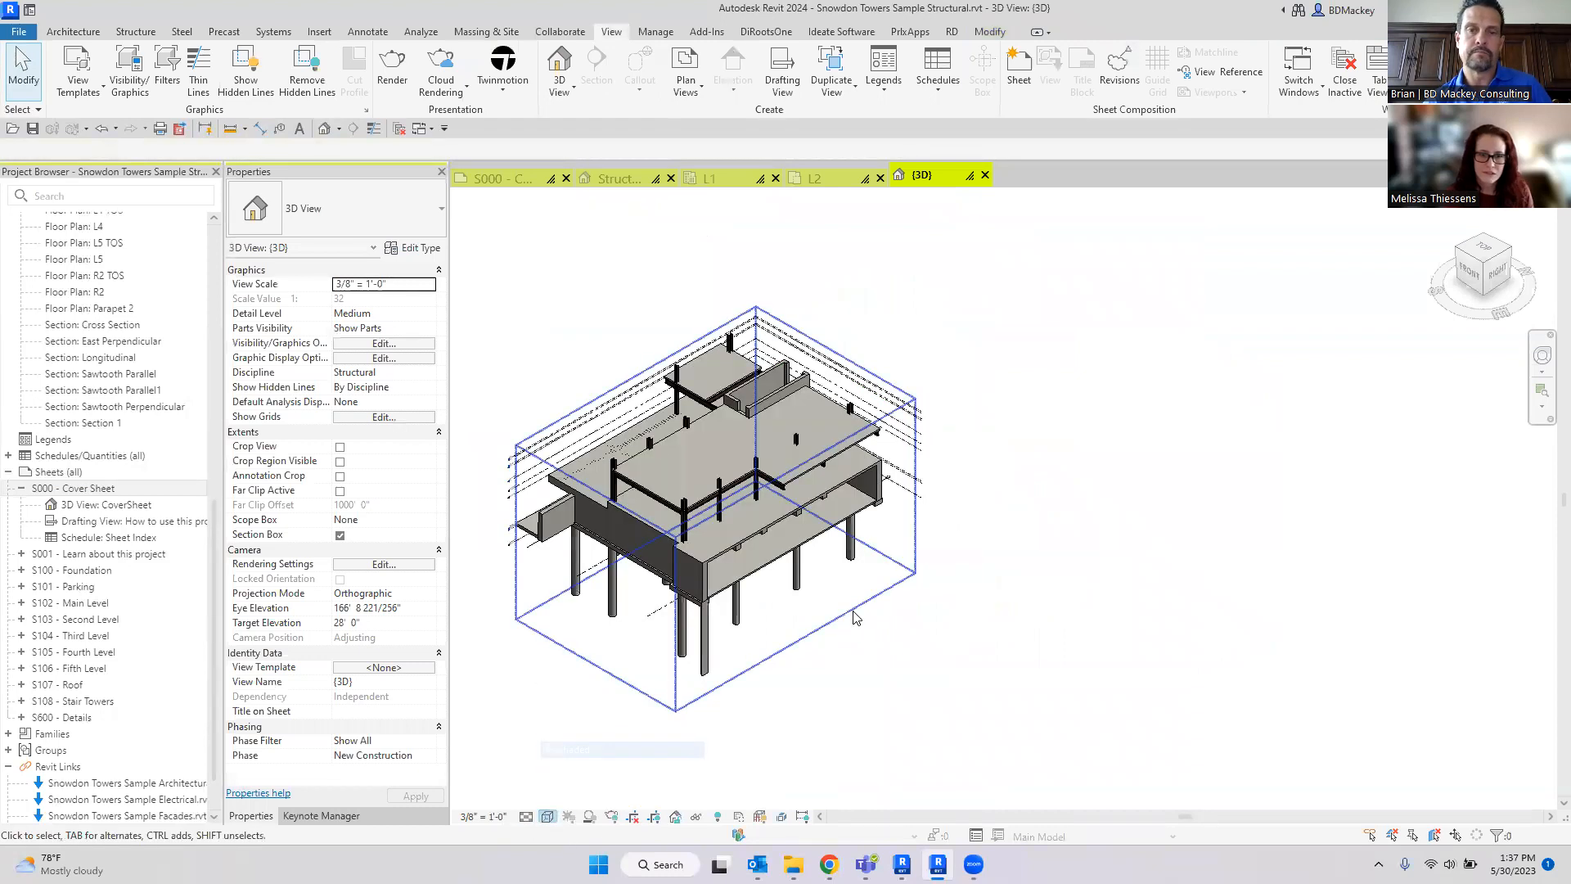
Step: Create a new sheet using the A 8.5 x 11 Vertical title block
{"action": "left_click", "coordinate": [854, 614]}
{"action": "middle_click_drag", "start_coordinate": [856, 680], "coordinate": [813, 620], "text": "shift"}
{"action": "scroll", "coordinate": [800, 576], "scroll_direction": "up", "scroll_amount": 5}
{"action": "scroll", "coordinate": [801, 576], "scroll_direction": "down", "scroll_amount": 3}
{"action": "middle_click_drag", "start_coordinate": [967, 611], "coordinate": [1208, 617]}
{"action": "right_click", "coordinate": [88, 479]}
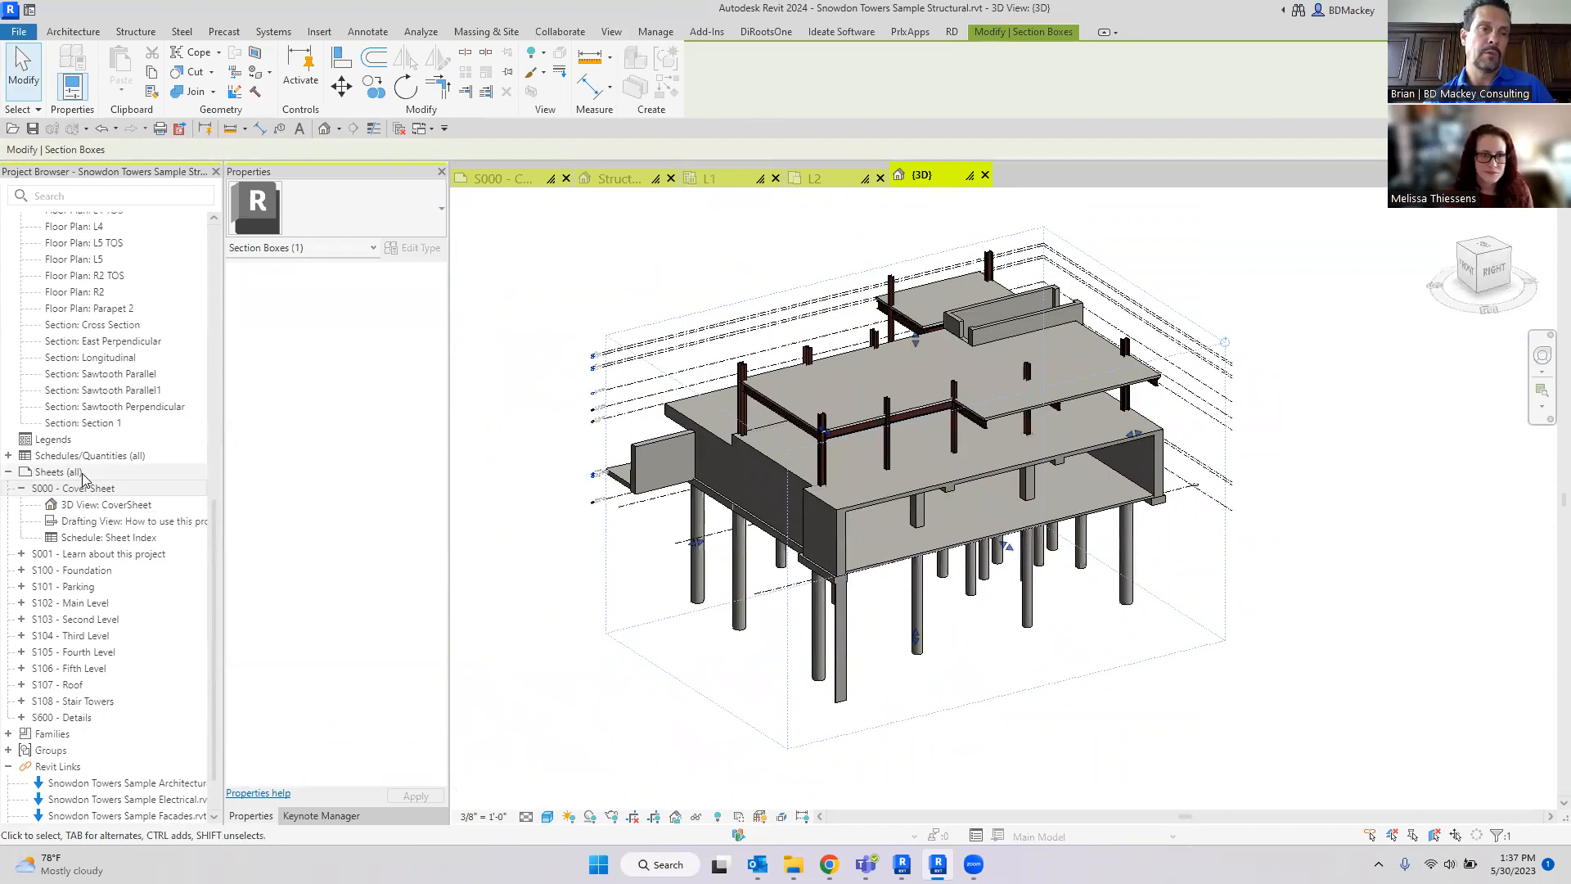
{"action": "left_click", "coordinate": [129, 484]}
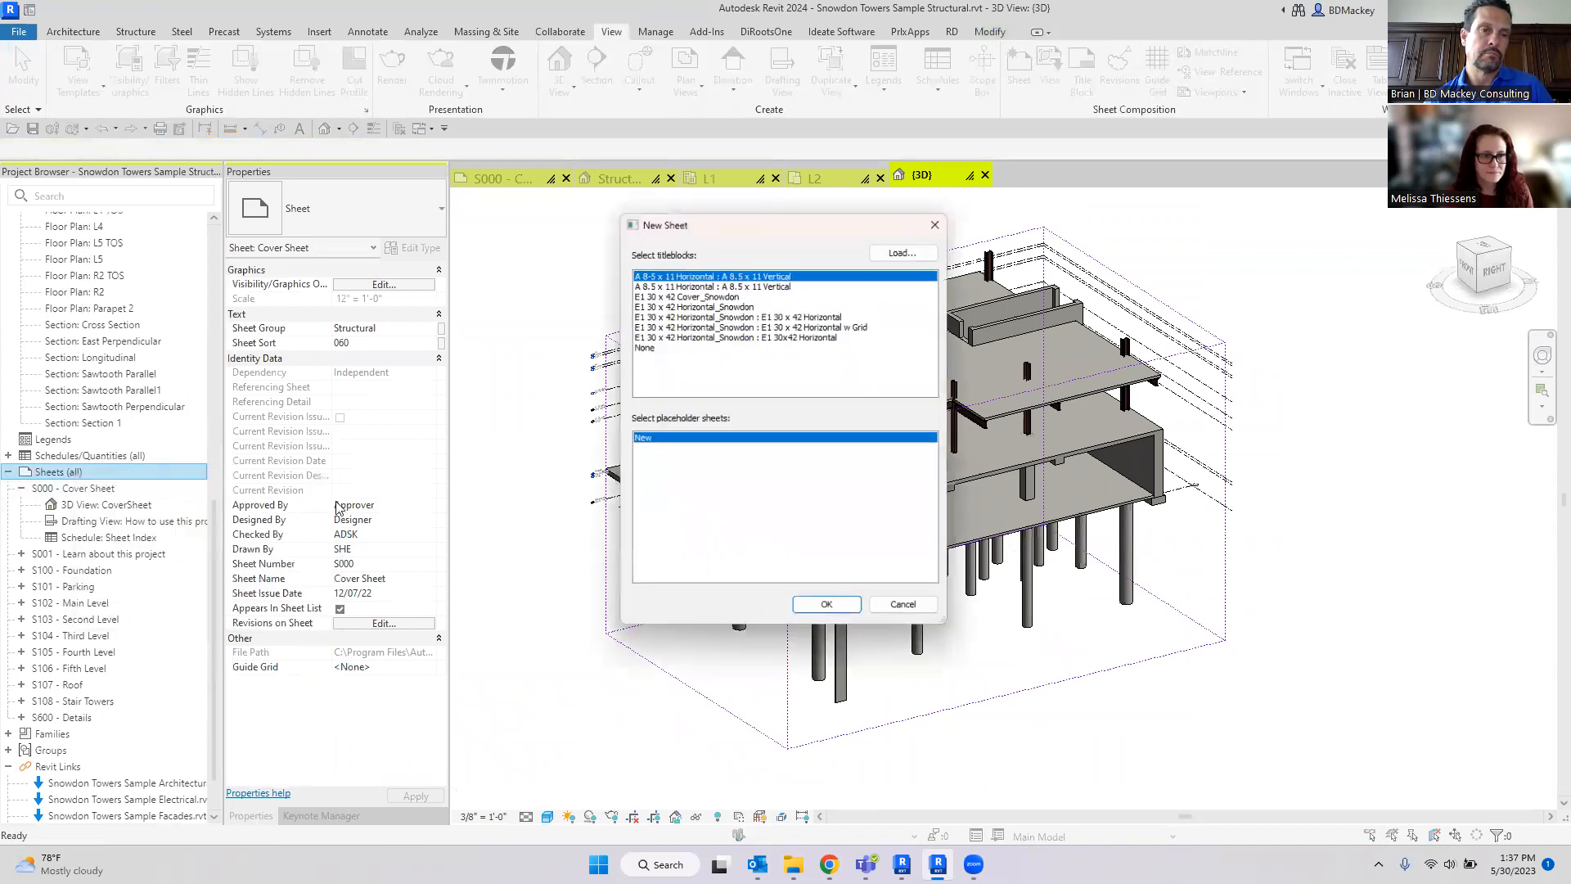
{"action": "left_click", "coordinate": [828, 616]}
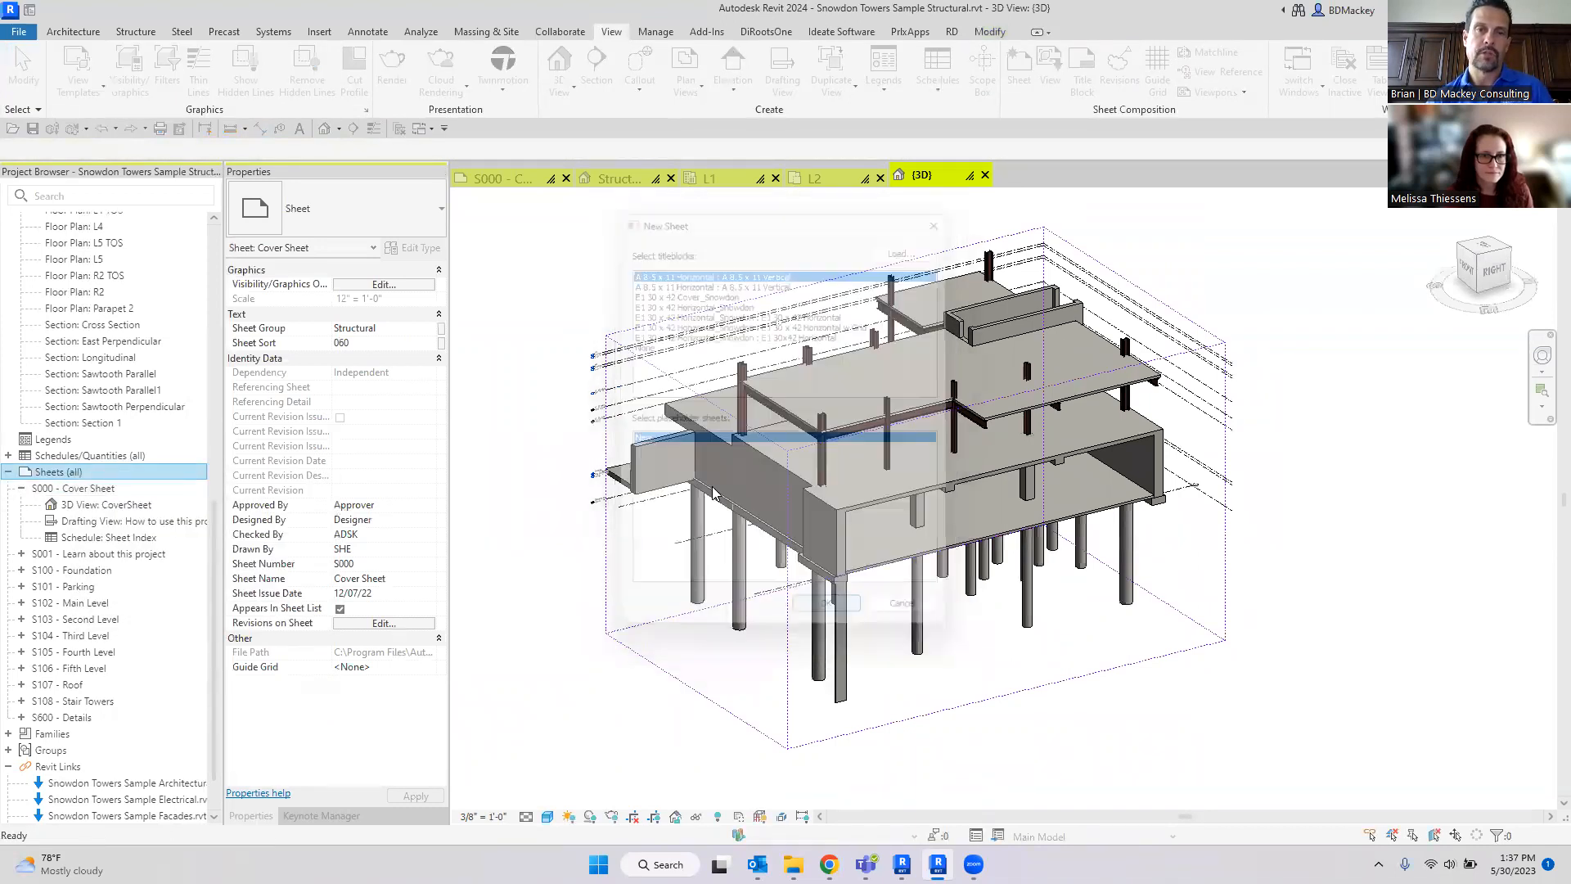
Step: Change the title block type on sheet S002 to E1 30 x 42 Horizontal_Snowdon
{"action": "left_click", "coordinate": [640, 431]}
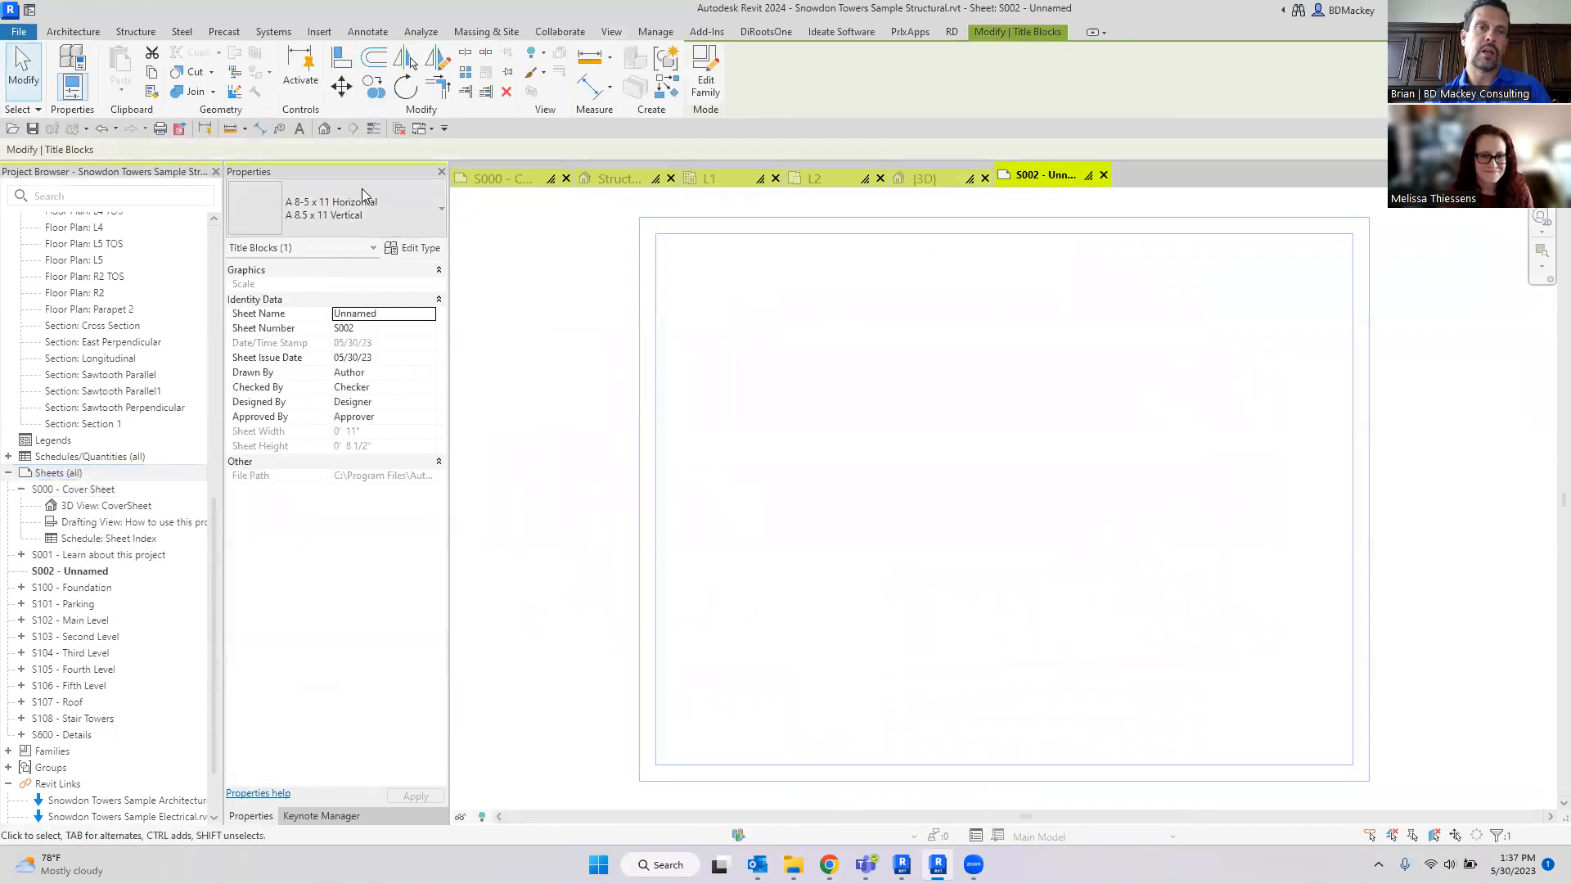
{"action": "left_click", "coordinate": [360, 186]}
{"action": "left_click", "coordinate": [330, 411]}
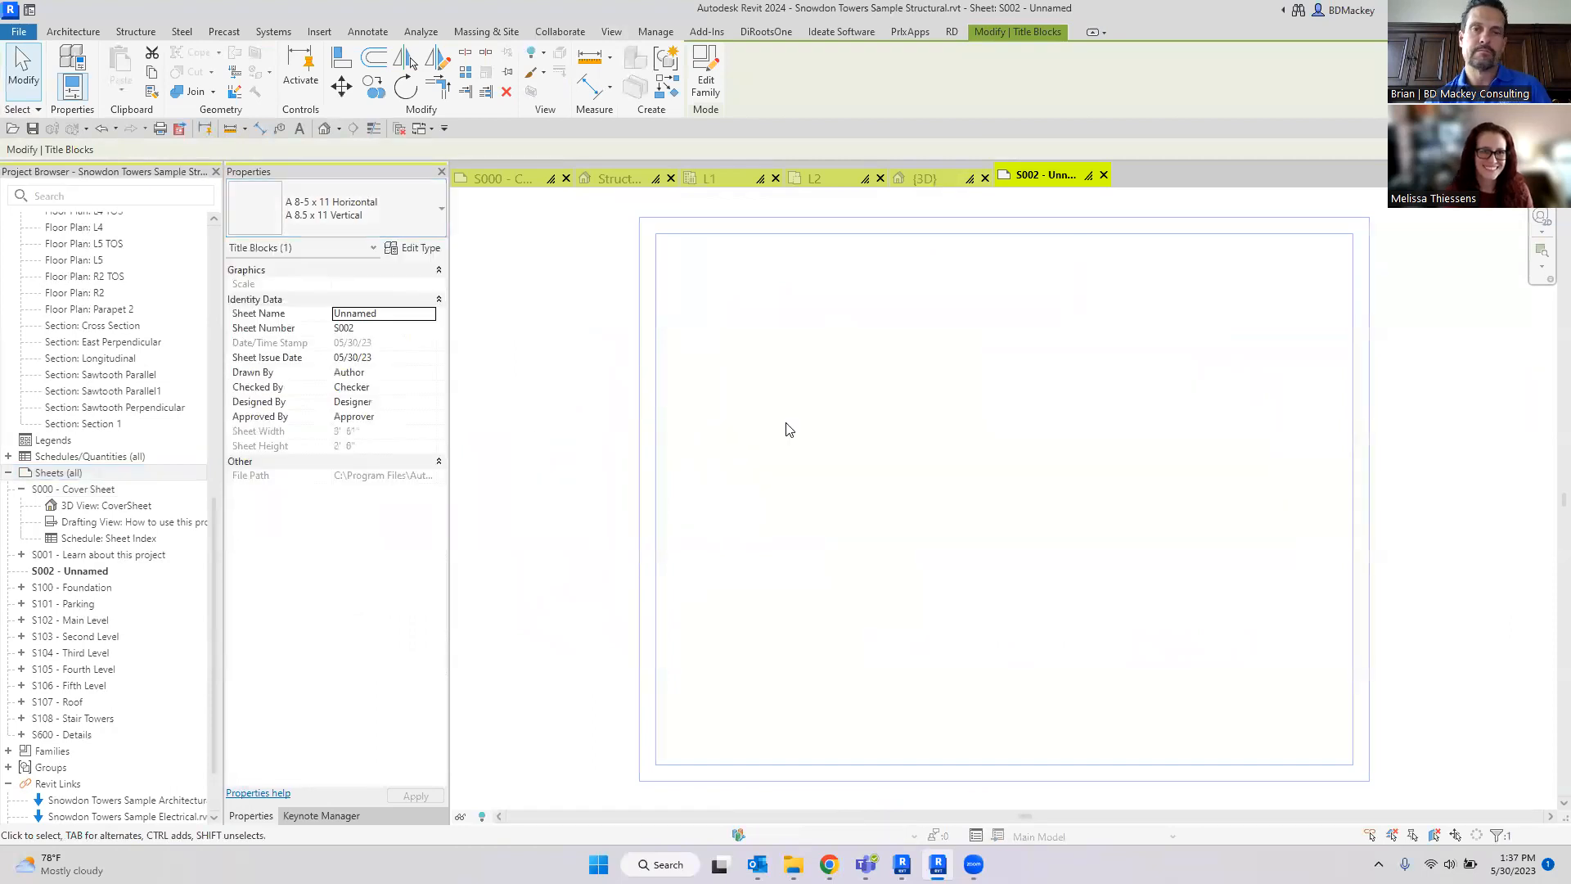
{"action": "scroll", "coordinate": [786, 428], "scroll_direction": "down", "scroll_amount": 4}
{"action": "scroll", "coordinate": [754, 443], "scroll_direction": "down", "scroll_amount": 3}
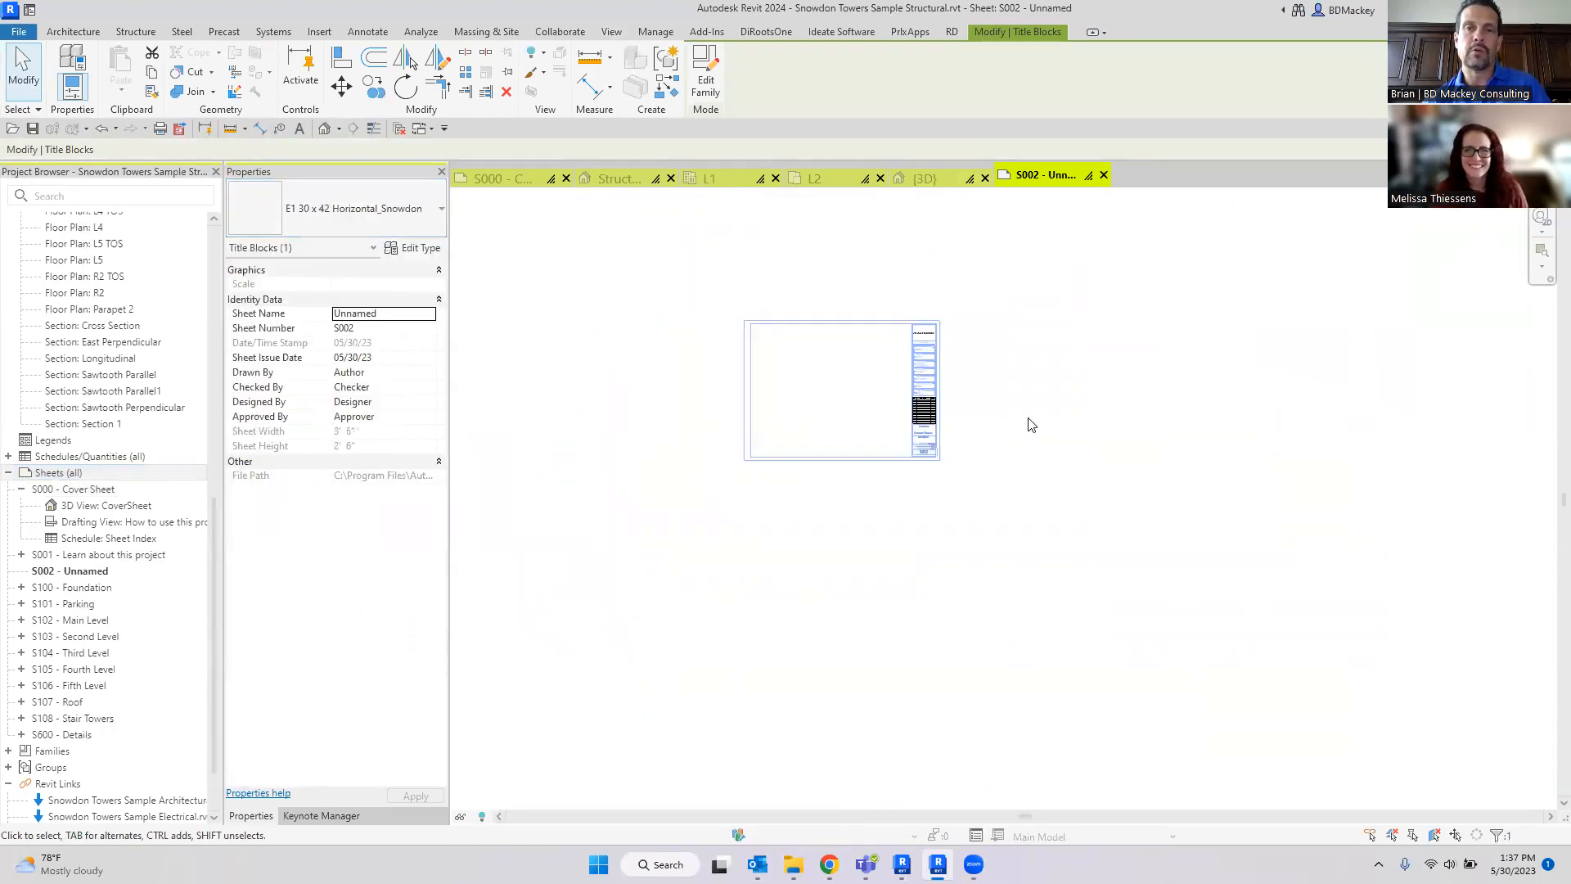
{"action": "left_click", "coordinate": [715, 368]}
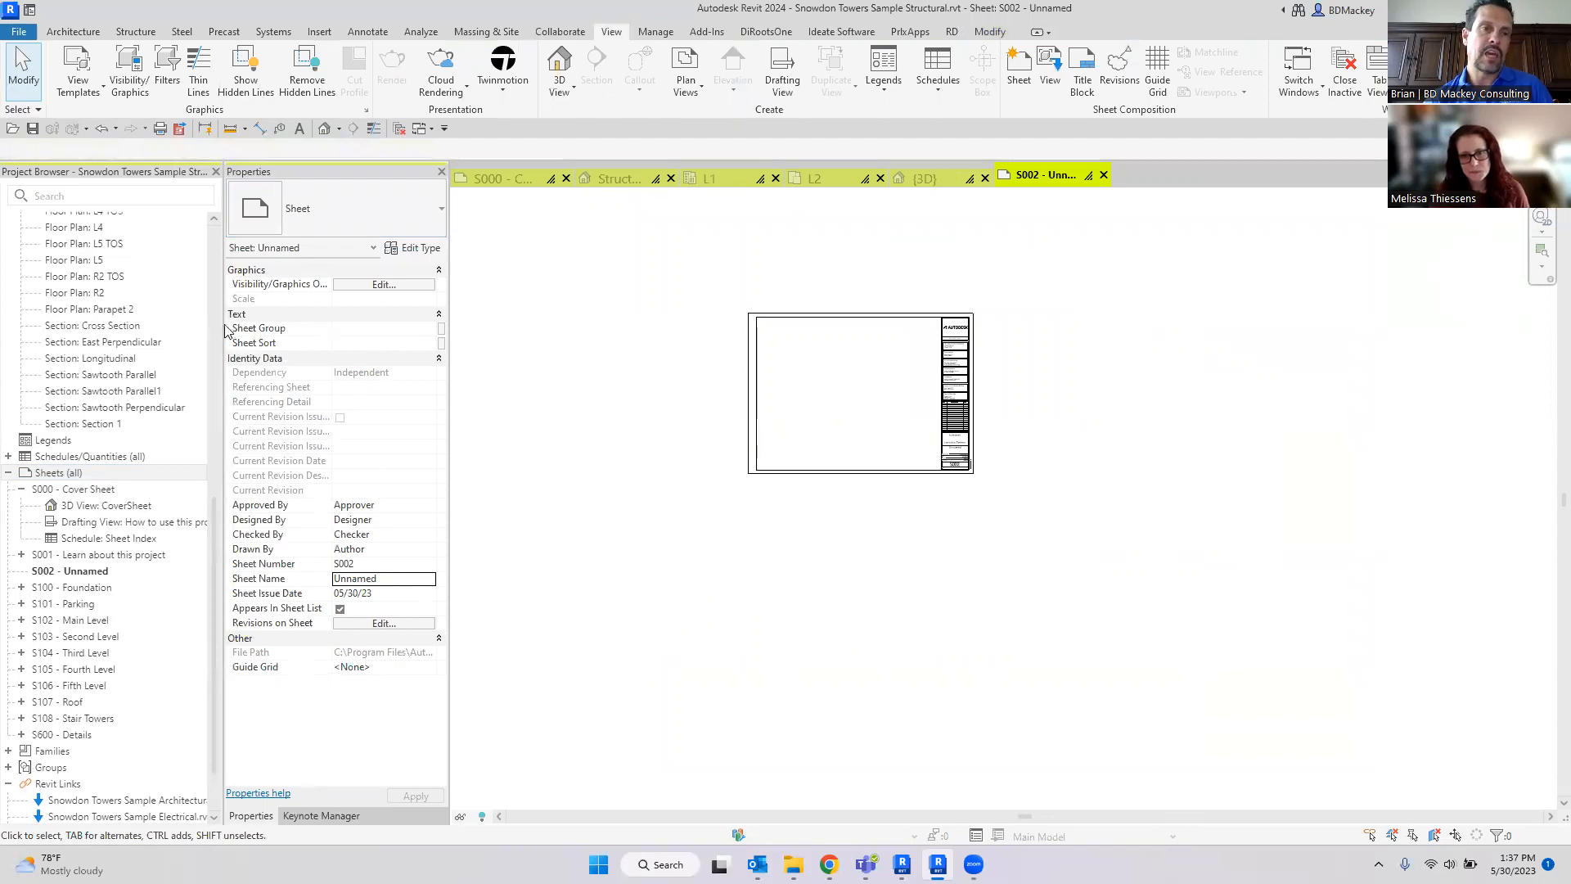
Step: Place the {3D} view on sheet S002 over the title block's drawing area
{"action": "left_click_drag", "start_coordinate": [214, 630], "coordinate": [210, 344]}
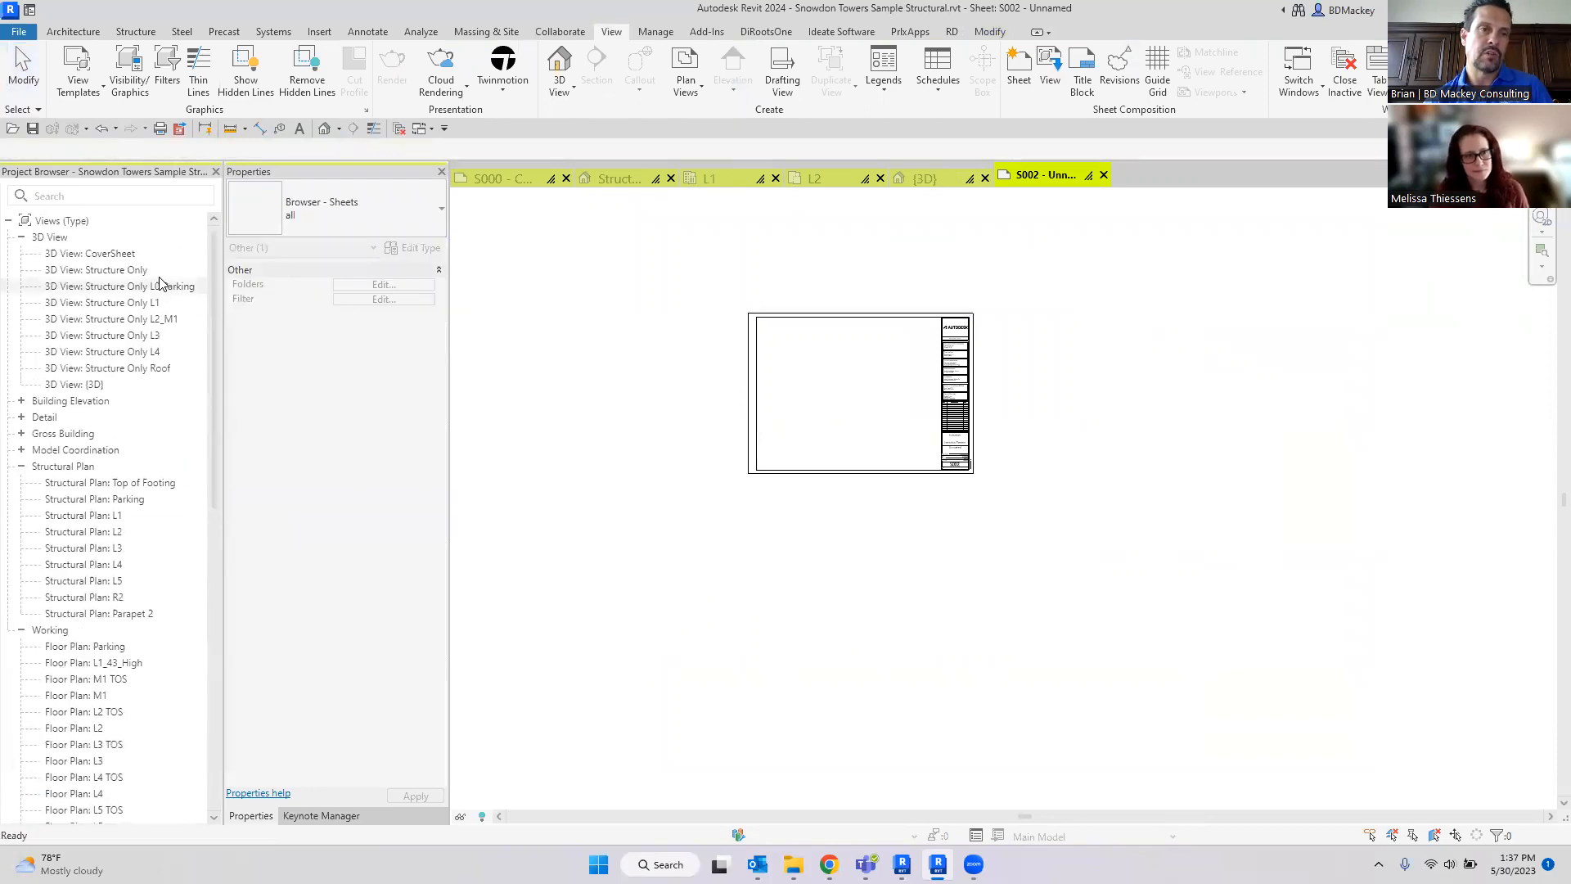
{"action": "left_click_drag", "start_coordinate": [86, 391], "coordinate": [838, 405]}
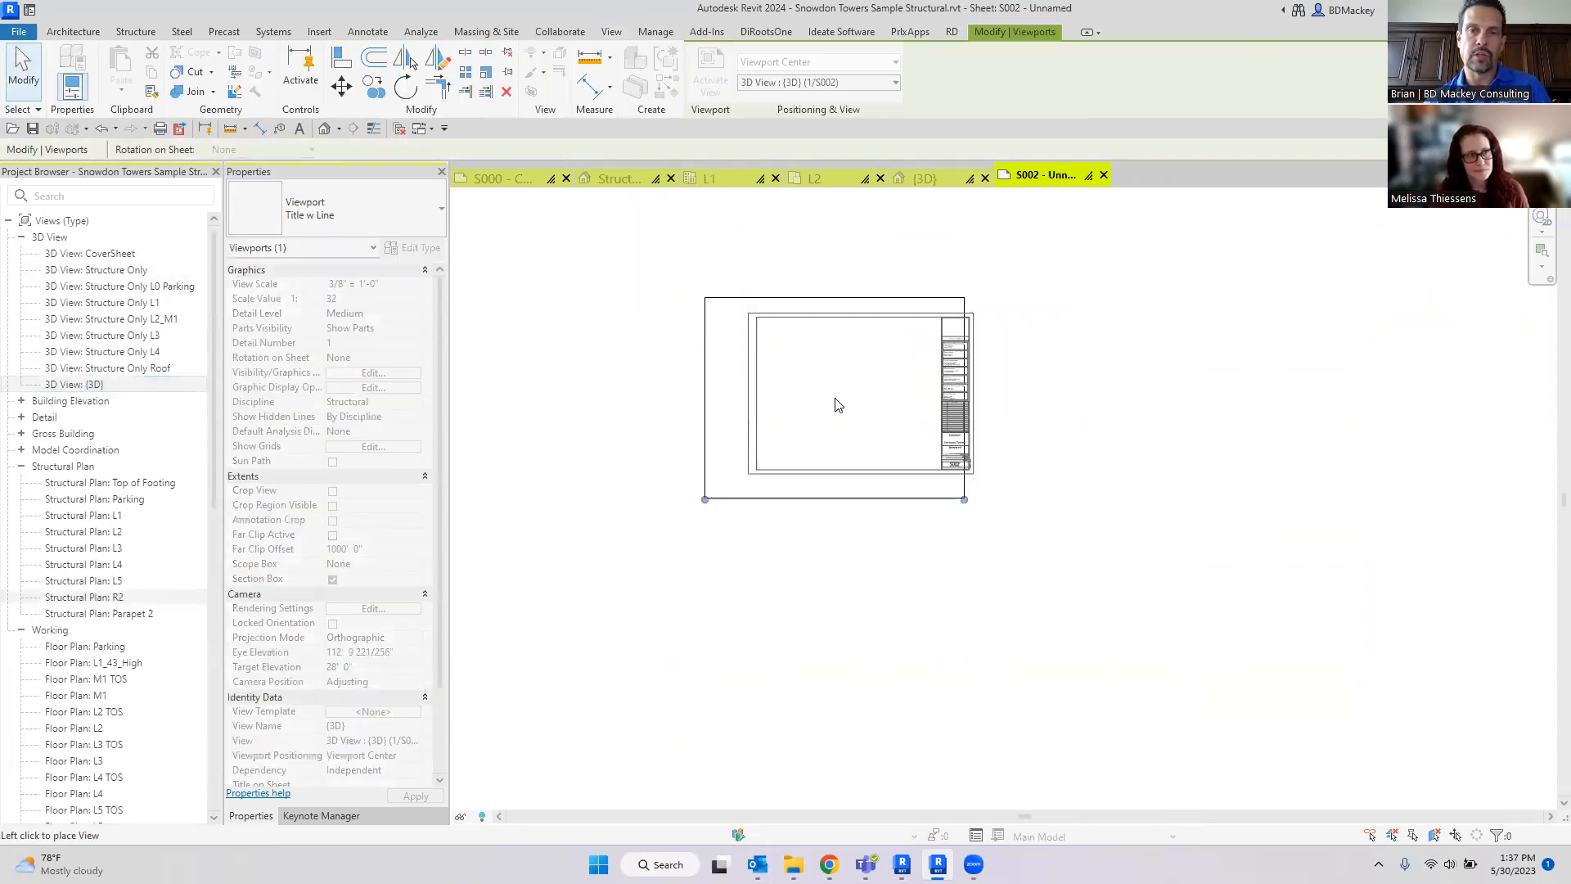
{"action": "left_click", "coordinate": [837, 404]}
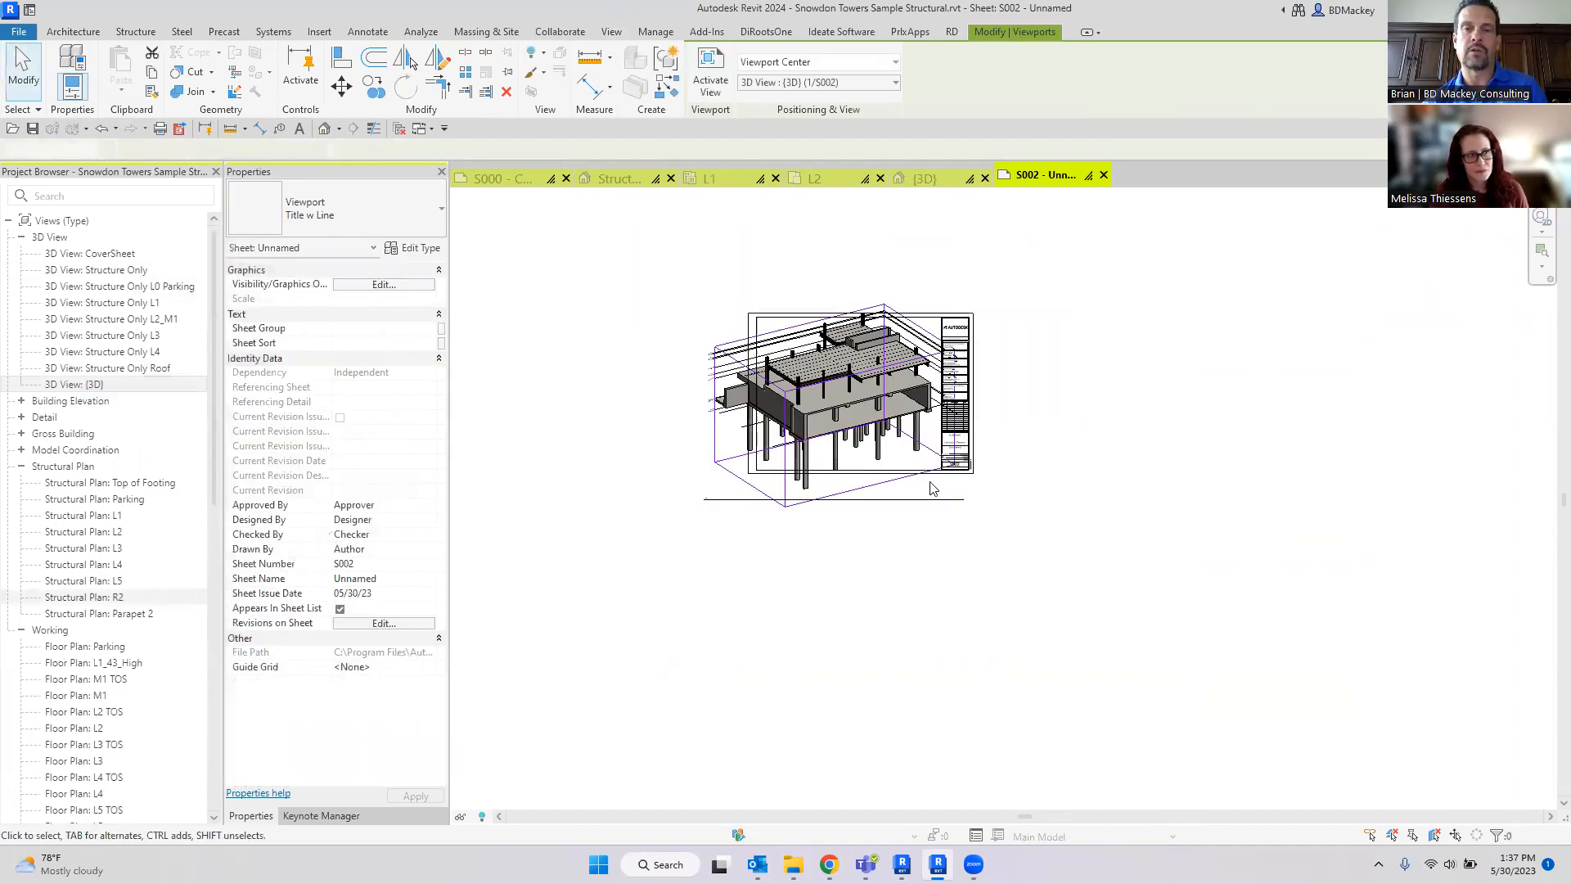
{"action": "scroll", "coordinate": [835, 388], "scroll_direction": "up", "scroll_amount": 2}
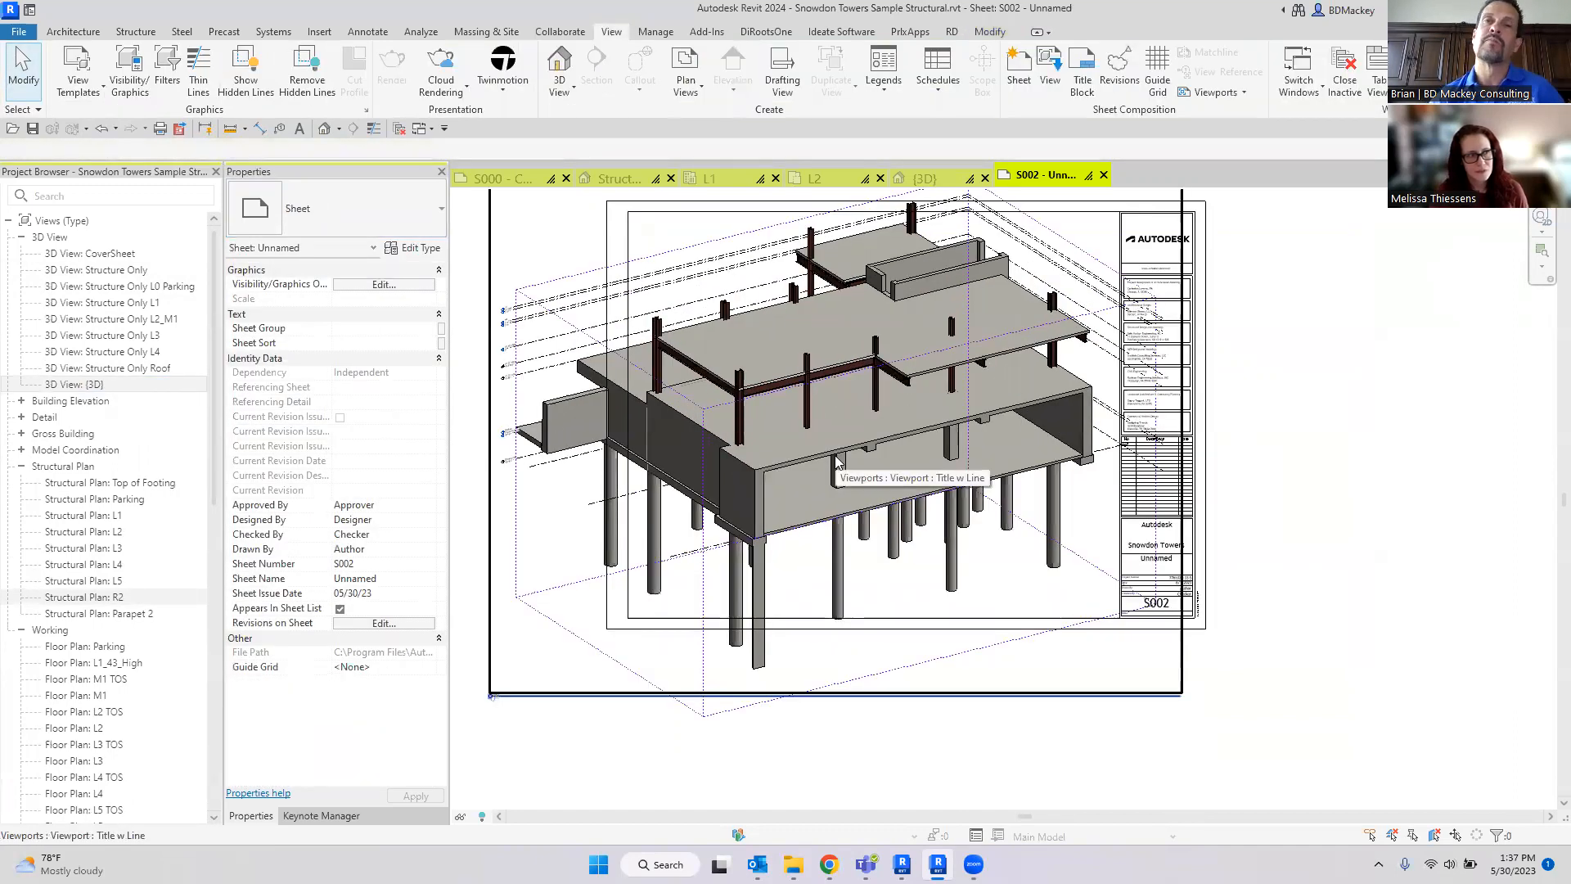
{"action": "scroll", "coordinate": [836, 463], "scroll_direction": "down", "scroll_amount": 3}
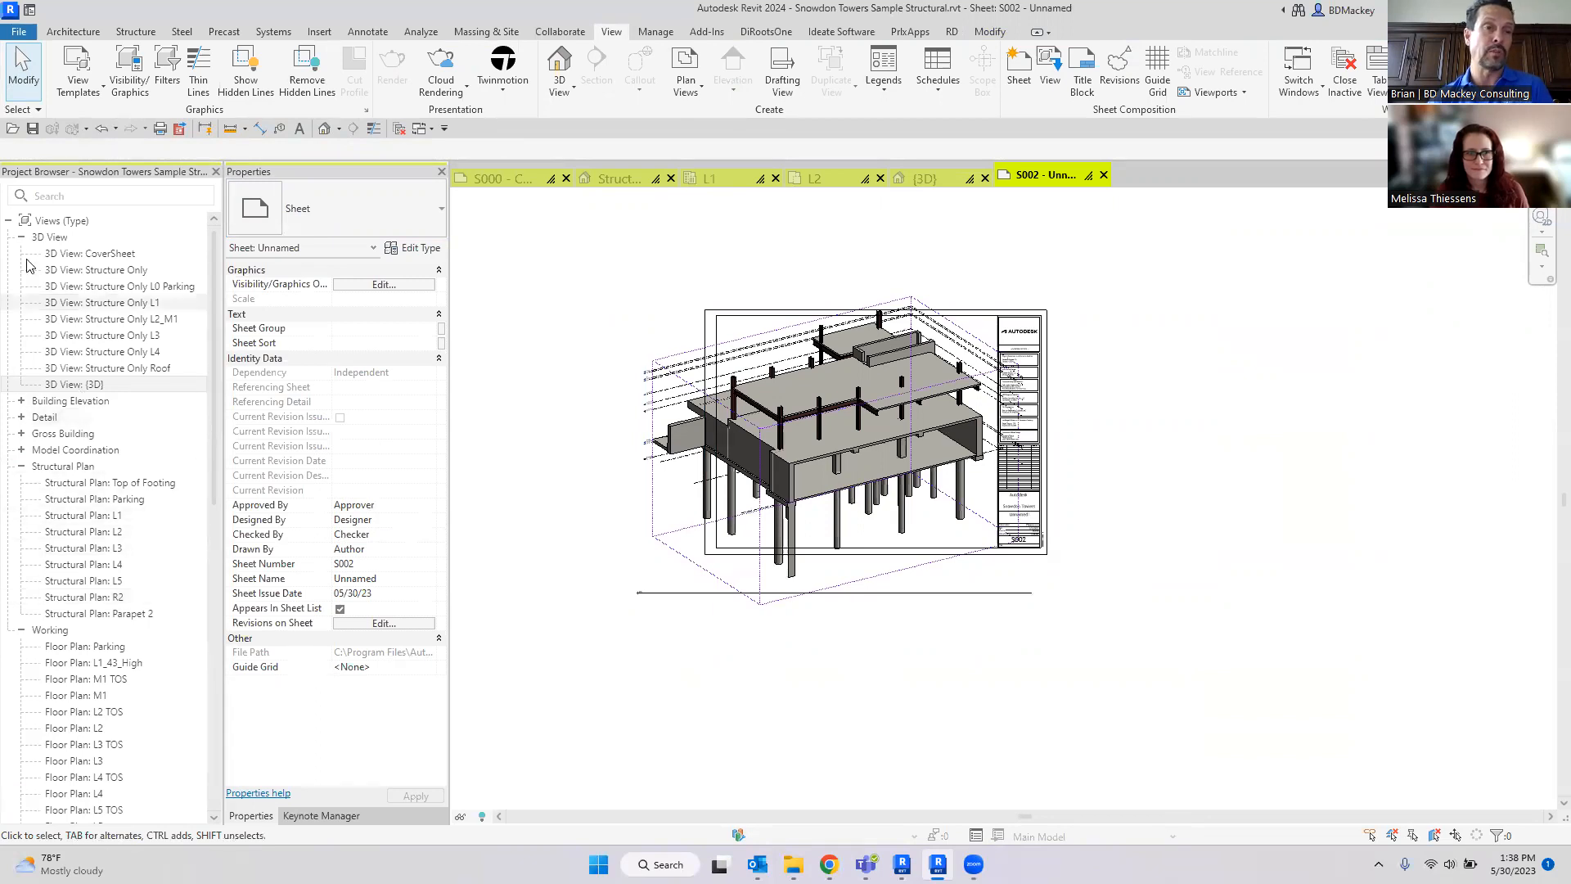
Step: Start saving sheet S002 to a new file, closing the nested-link notices and suppressing further ones
{"action": "left_click", "coordinate": [8, 220]}
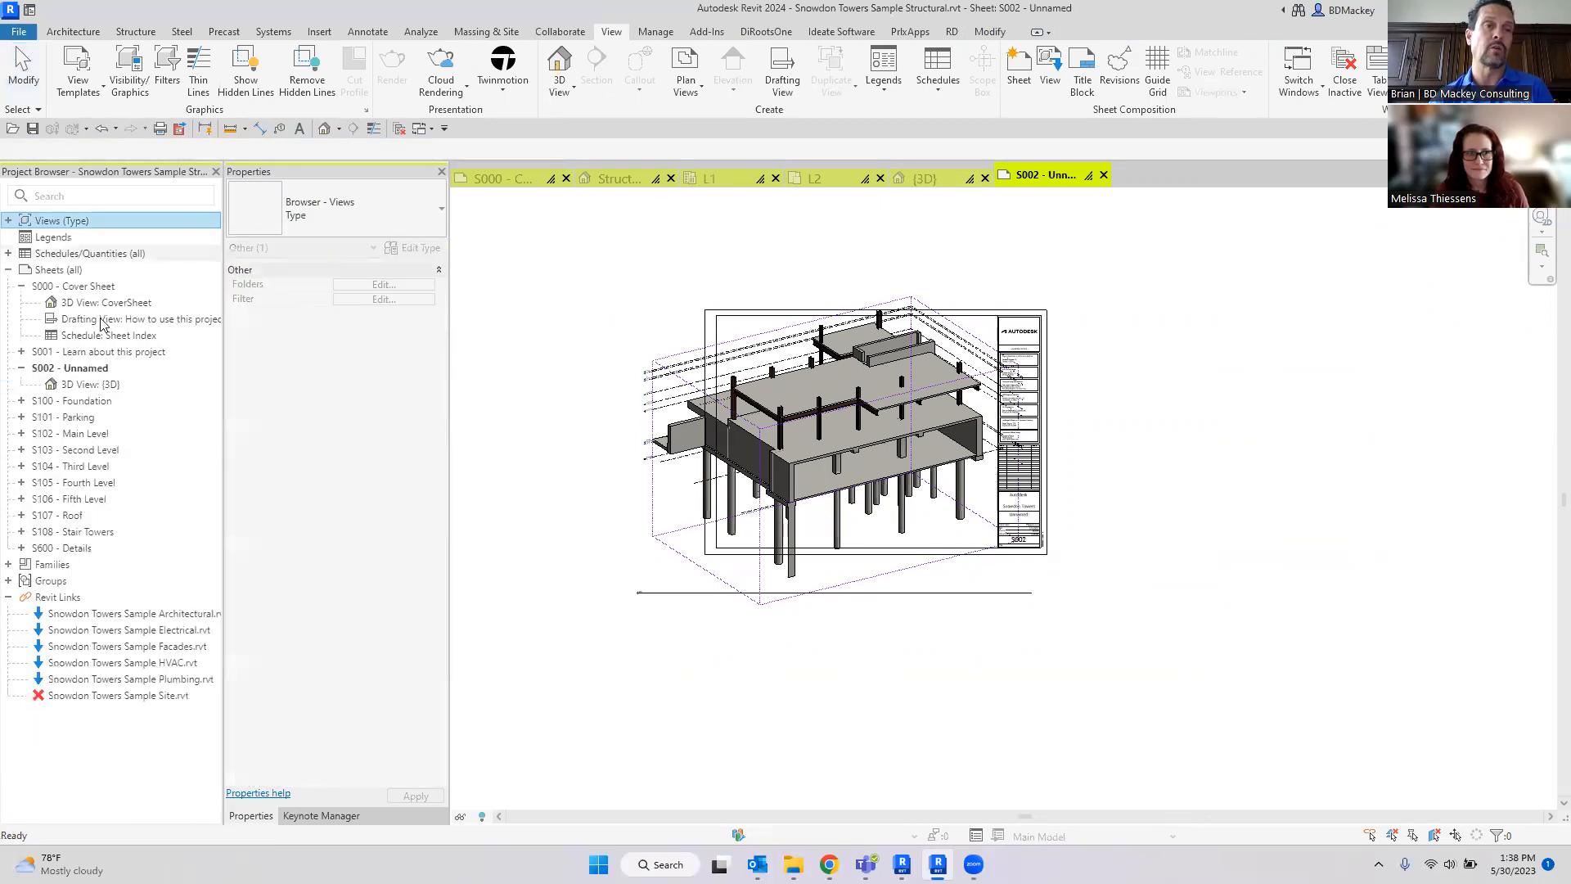
{"action": "right_click", "coordinate": [85, 370]}
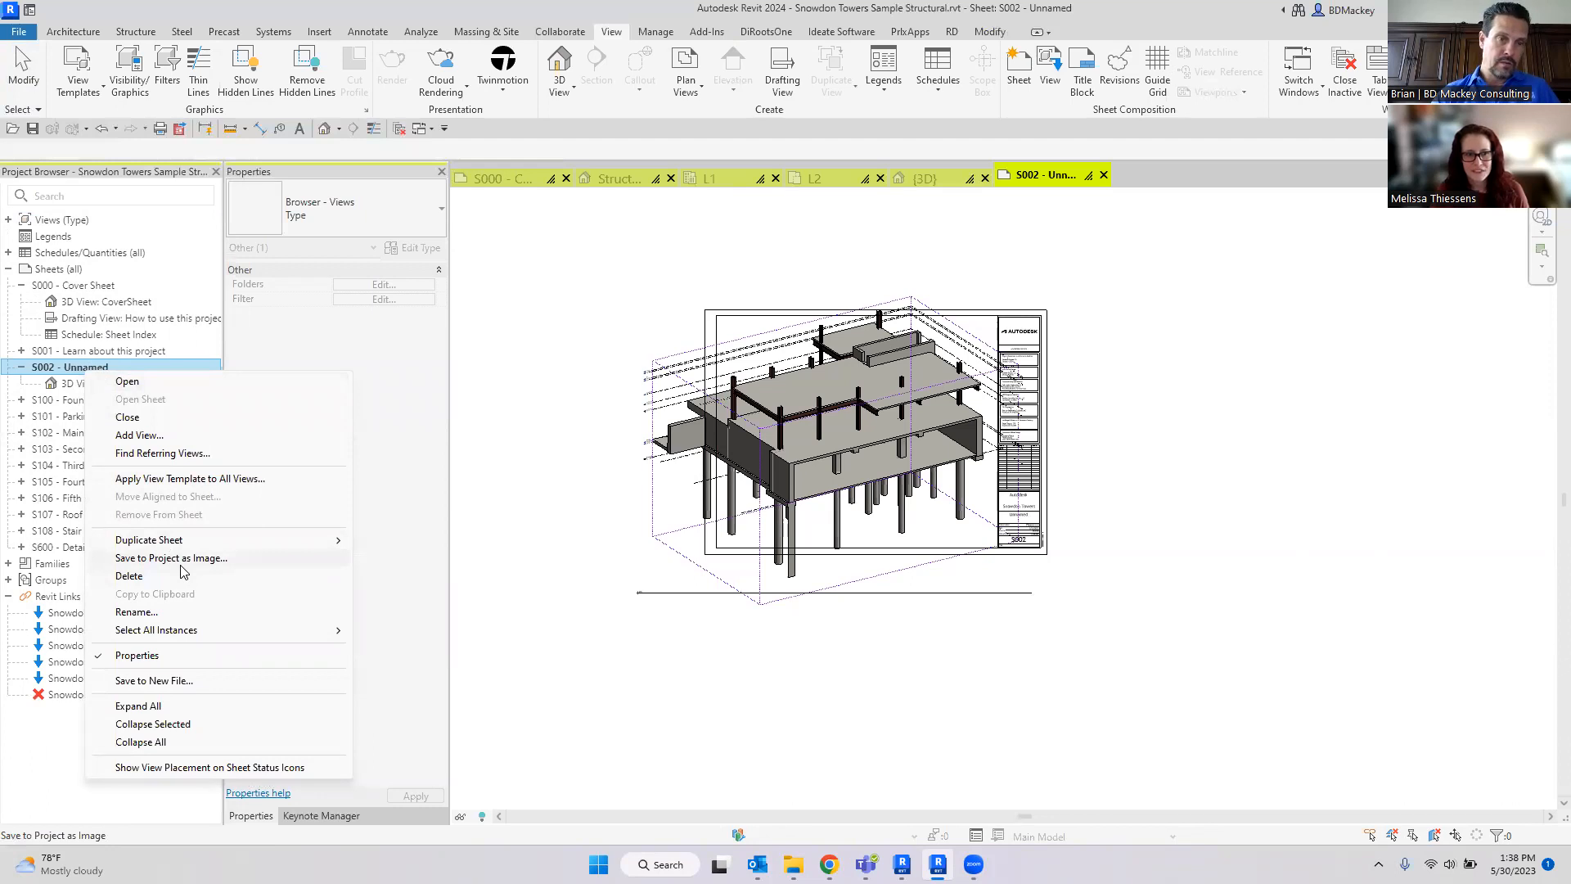
{"action": "left_click", "coordinate": [153, 681]}
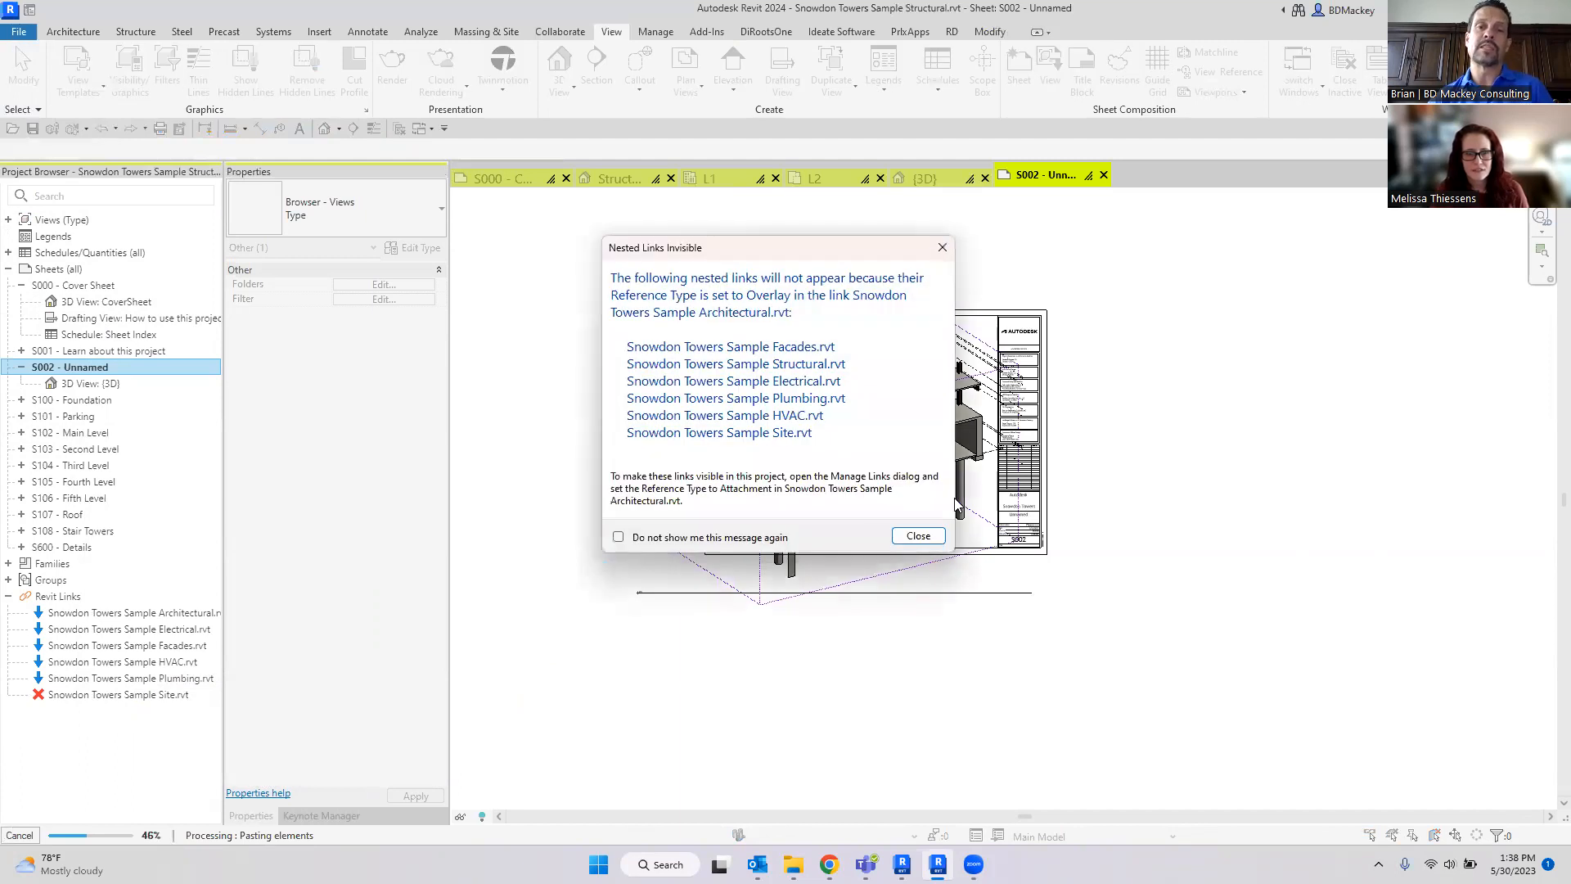
{"action": "left_click", "coordinate": [918, 536]}
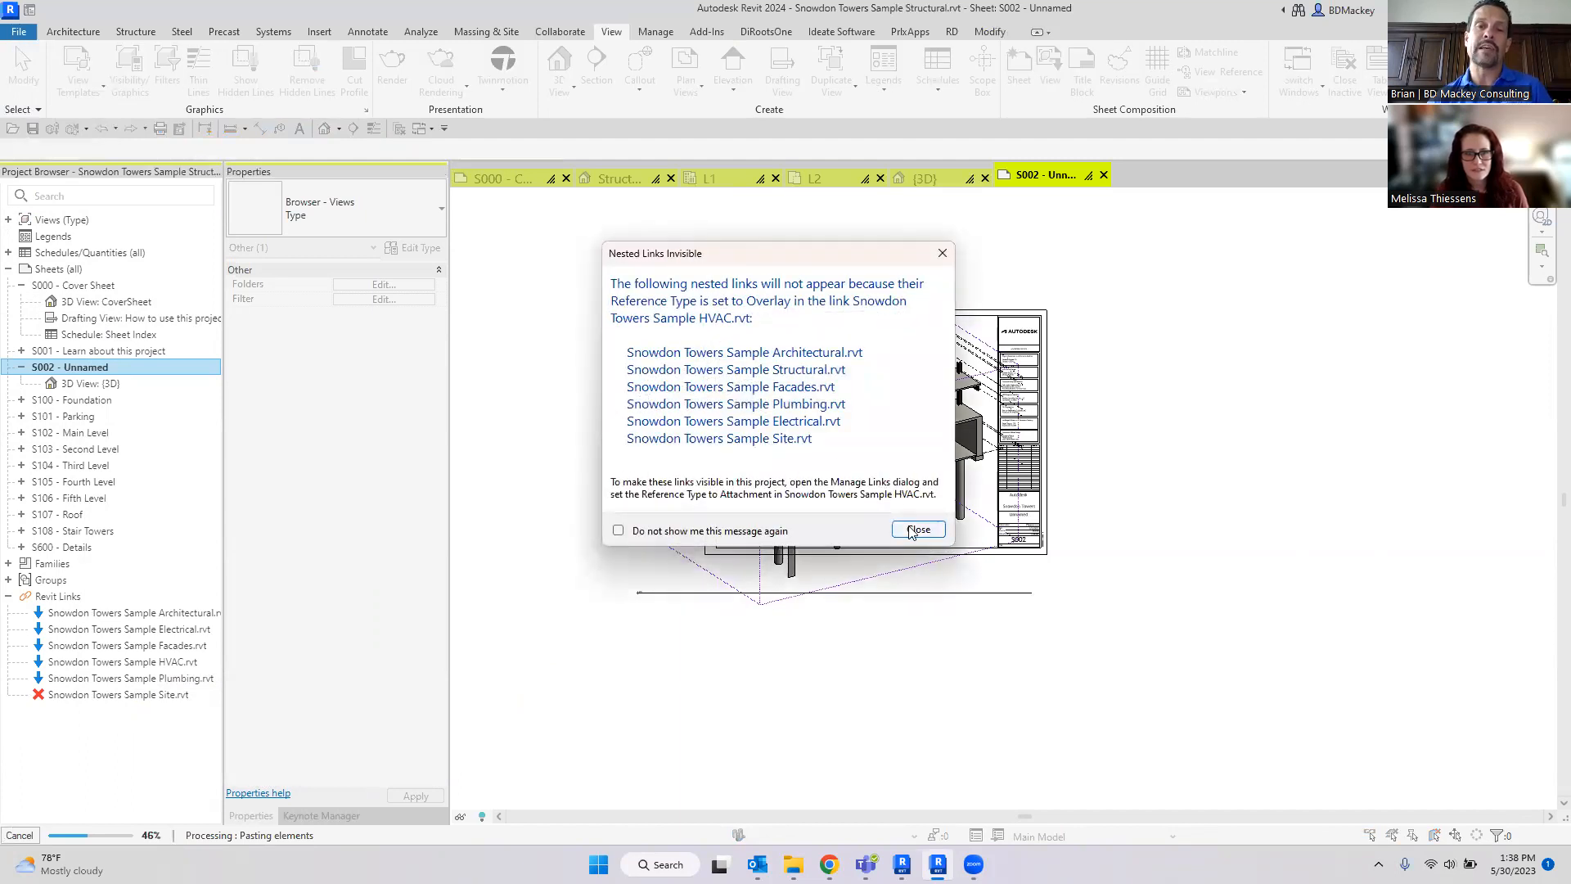
{"action": "left_click", "coordinate": [915, 530]}
{"action": "left_click", "coordinate": [910, 527]}
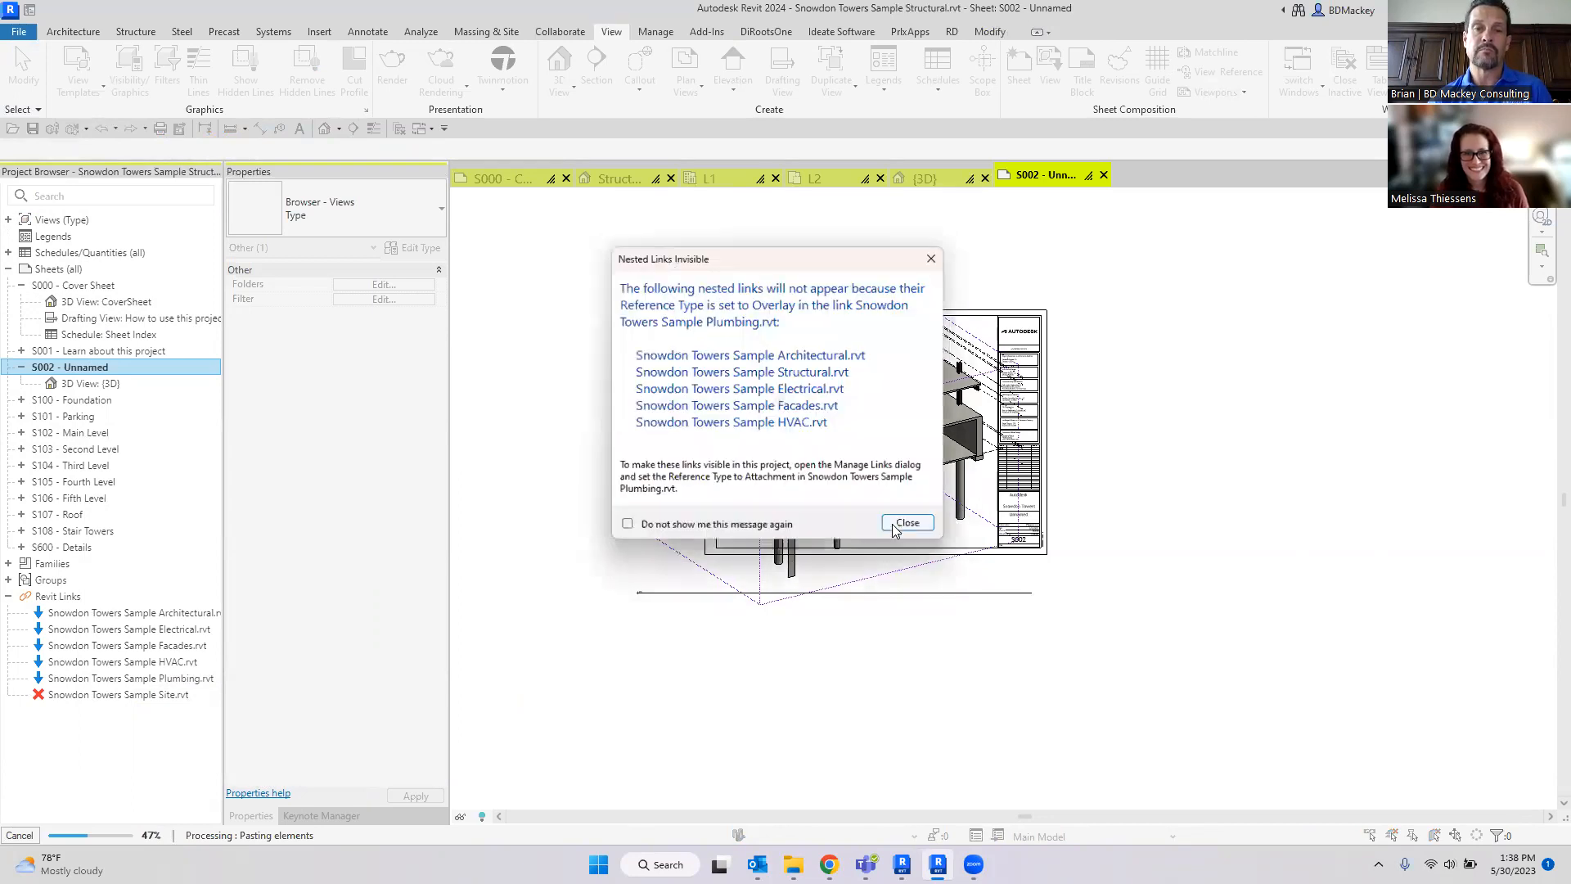
{"action": "left_click", "coordinate": [911, 528]}
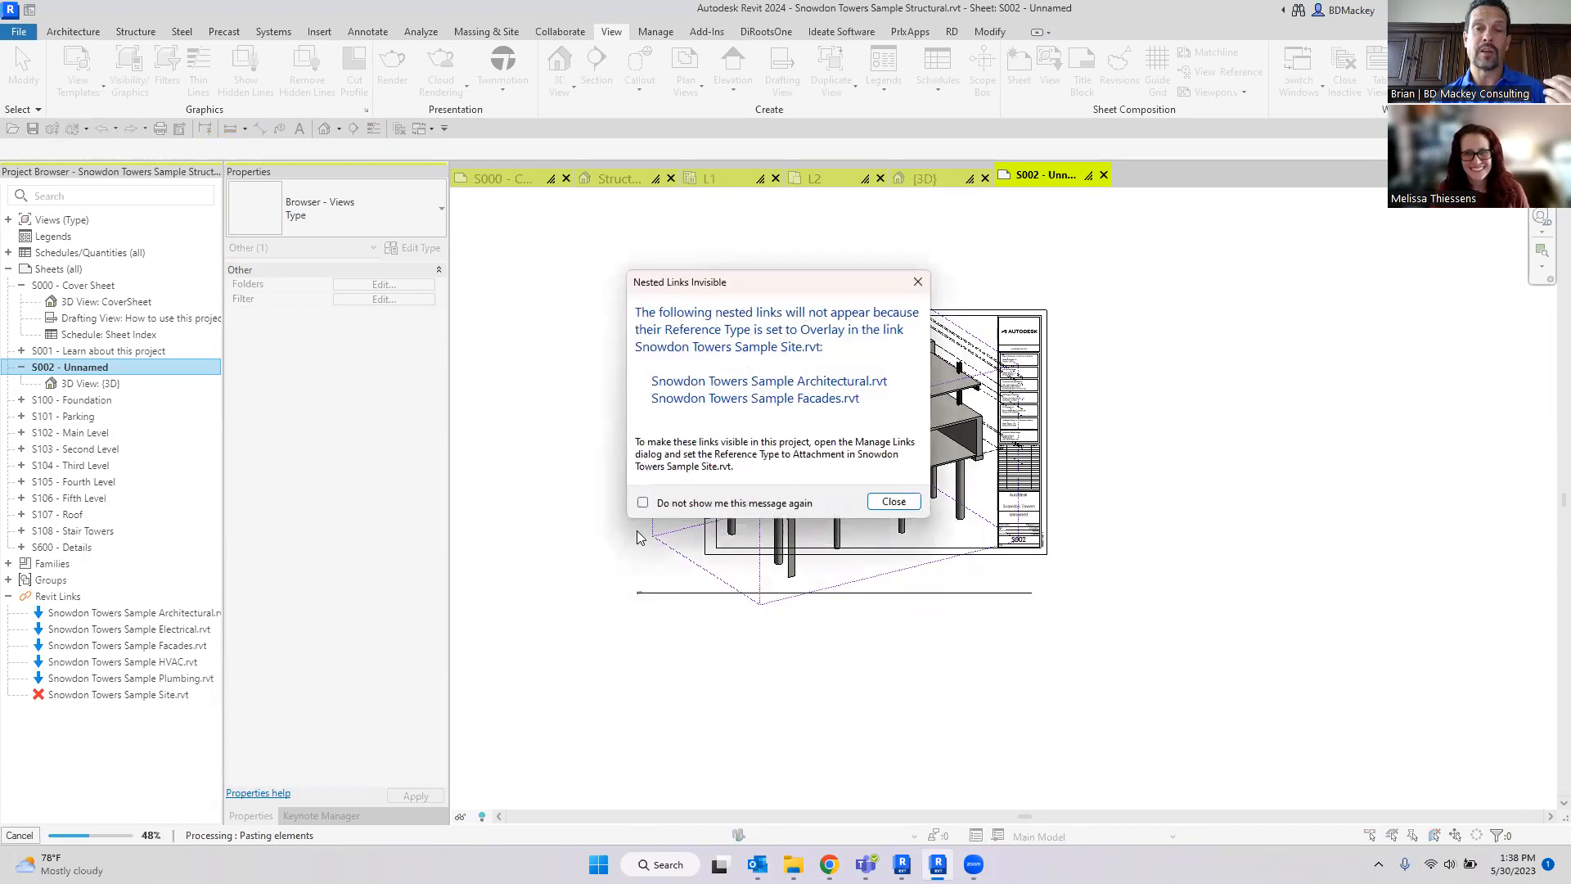
{"action": "left_click", "coordinate": [643, 502]}
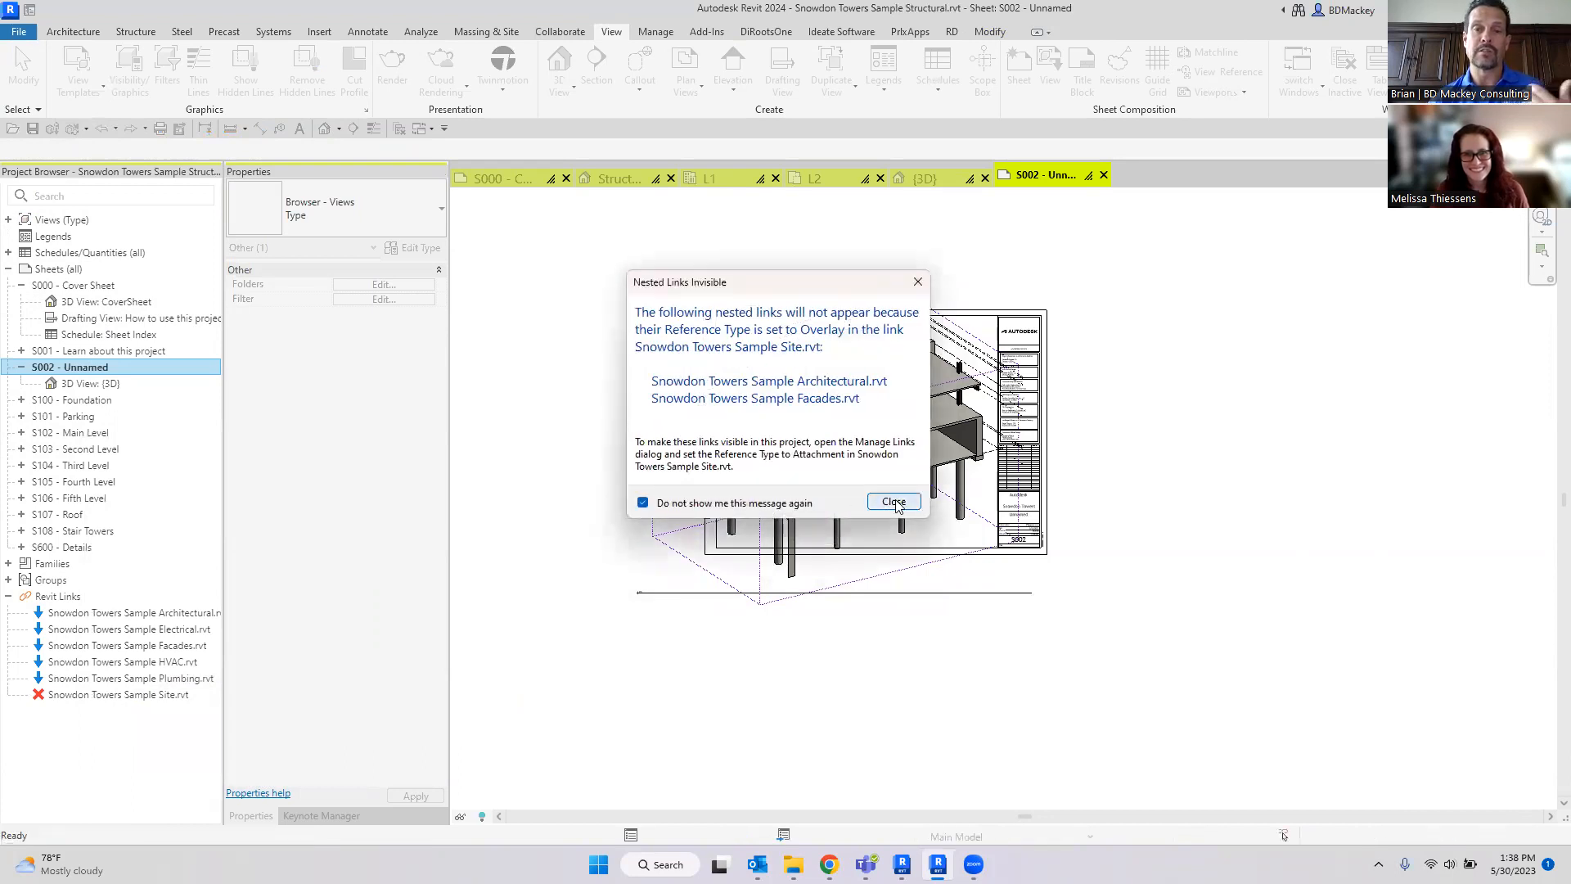
{"action": "left_click", "coordinate": [894, 501]}
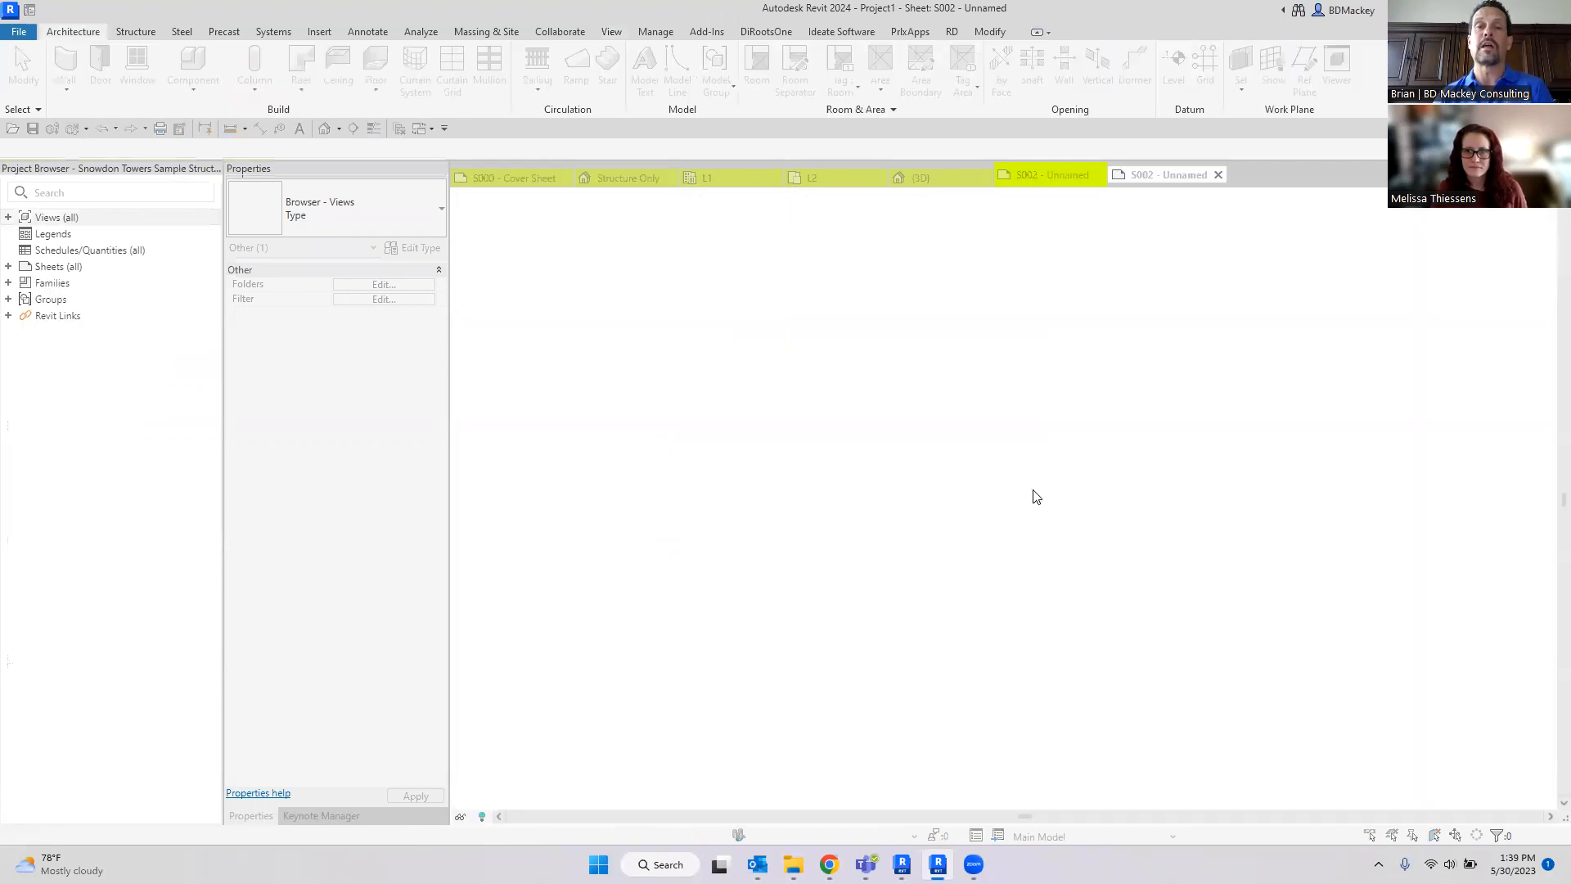
Step: Save the new project file as Delete ME Cut in the Temp folder on the C: drive
{"action": "type", "text": "Delete ME Cut"}
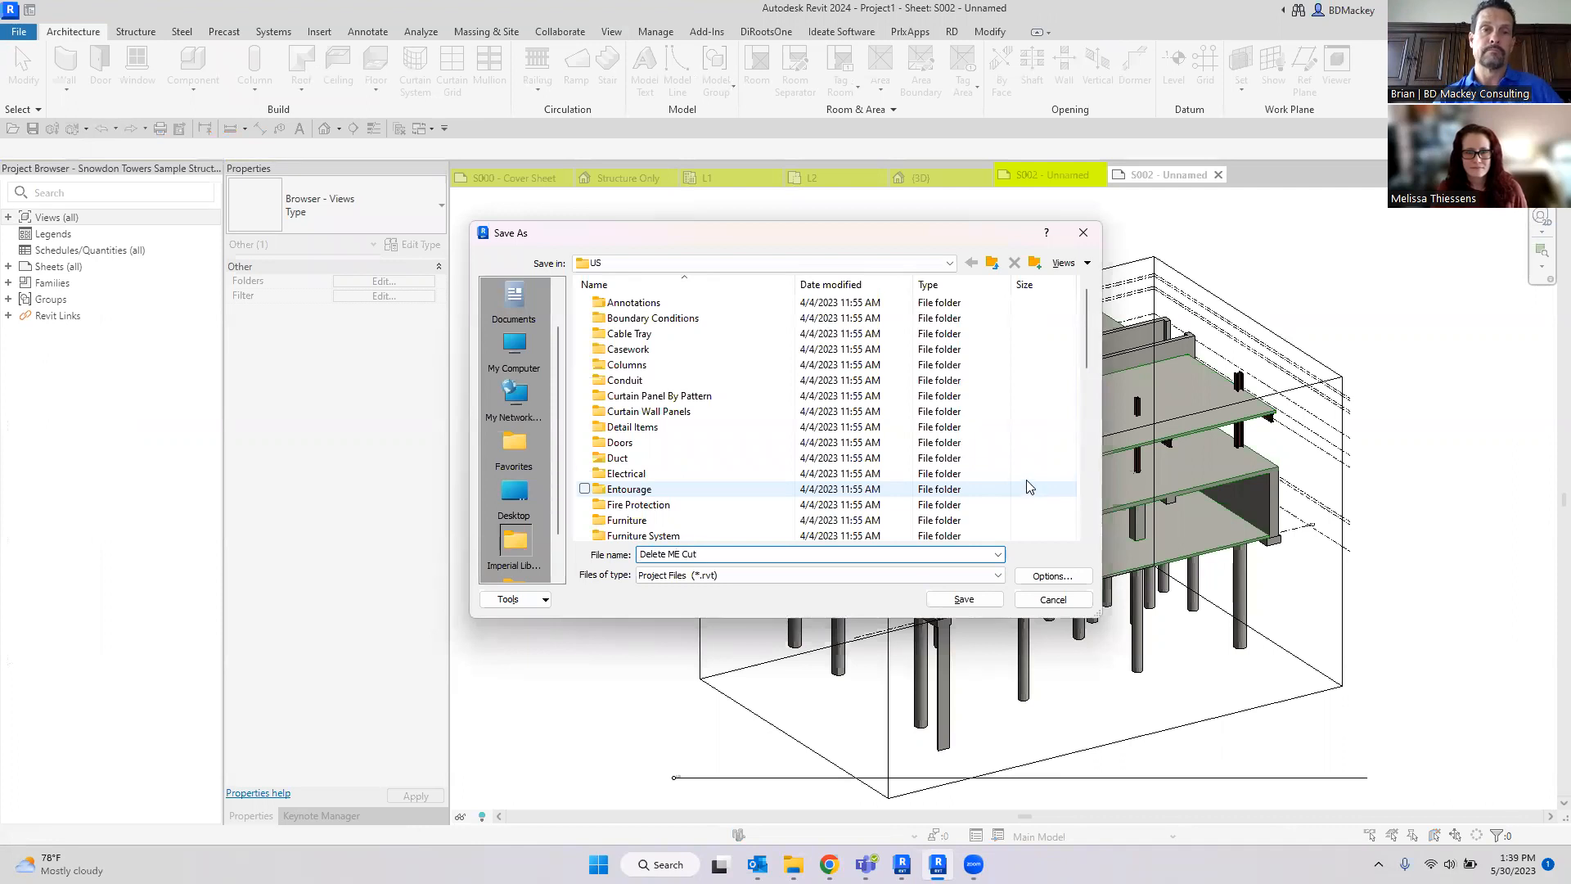
{"action": "left_click", "coordinate": [664, 263]}
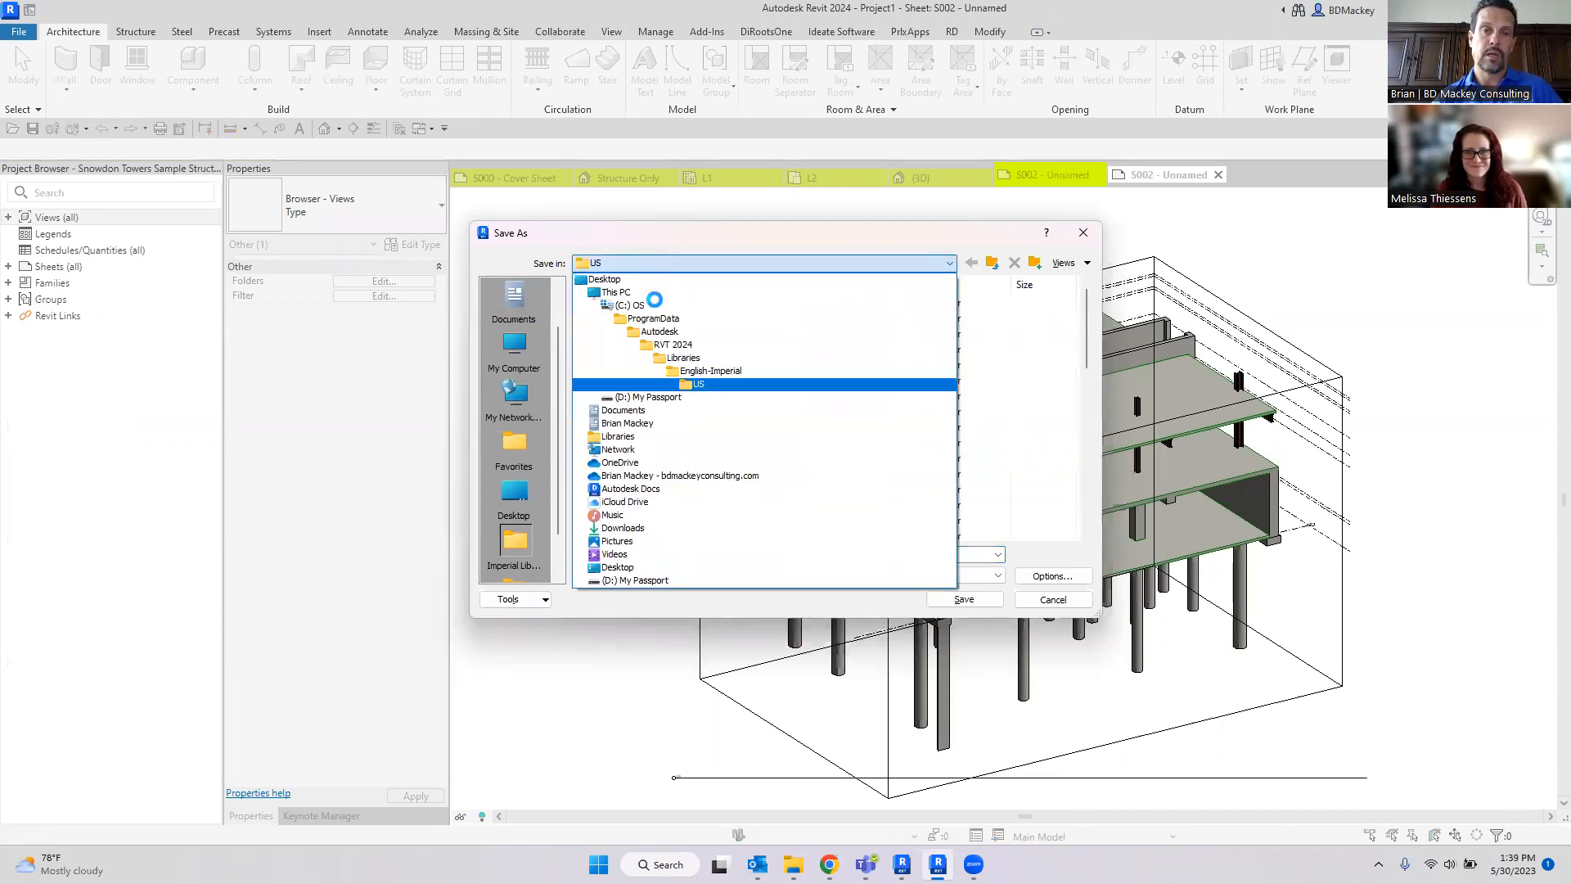
{"action": "left_click", "coordinate": [643, 305]}
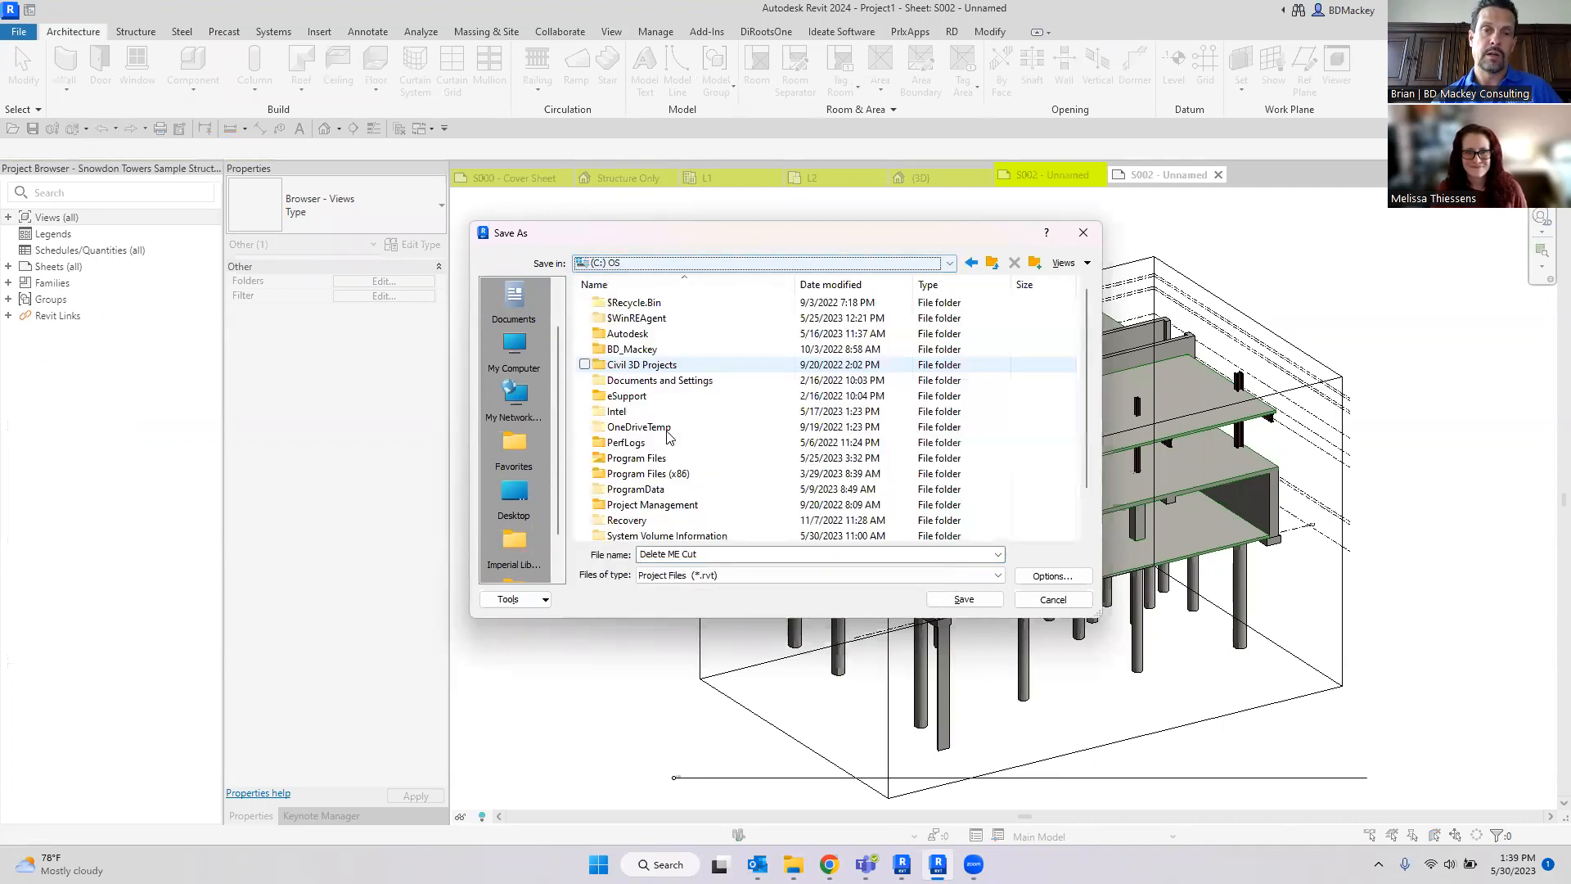
{"action": "double_click", "coordinate": [631, 349]}
{"action": "left_click", "coordinate": [624, 460]}
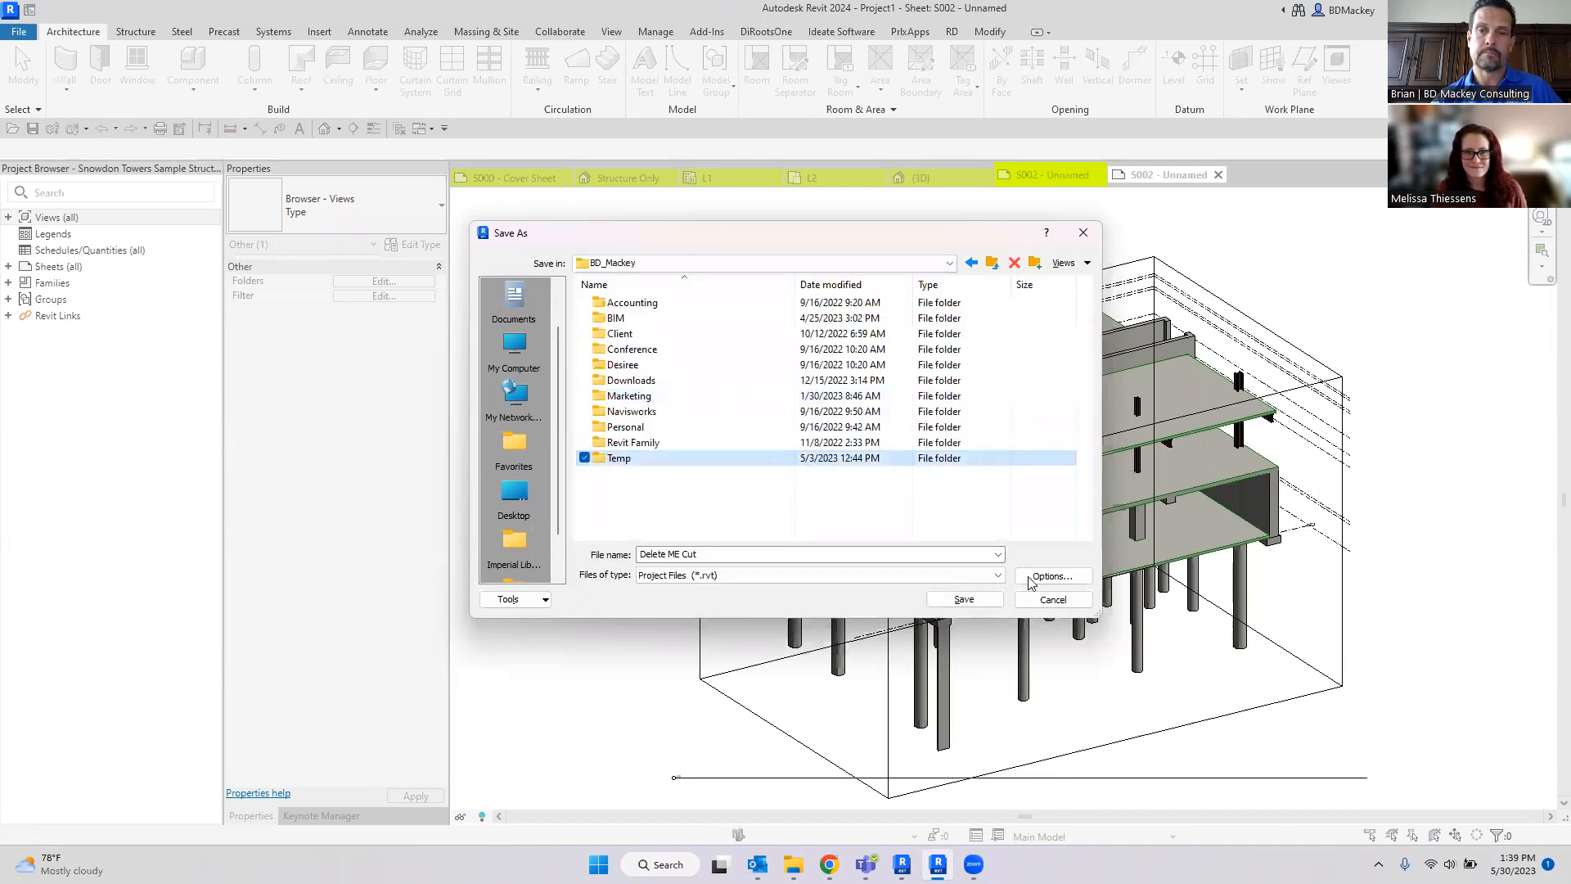
{"action": "double_click", "coordinate": [622, 458]}
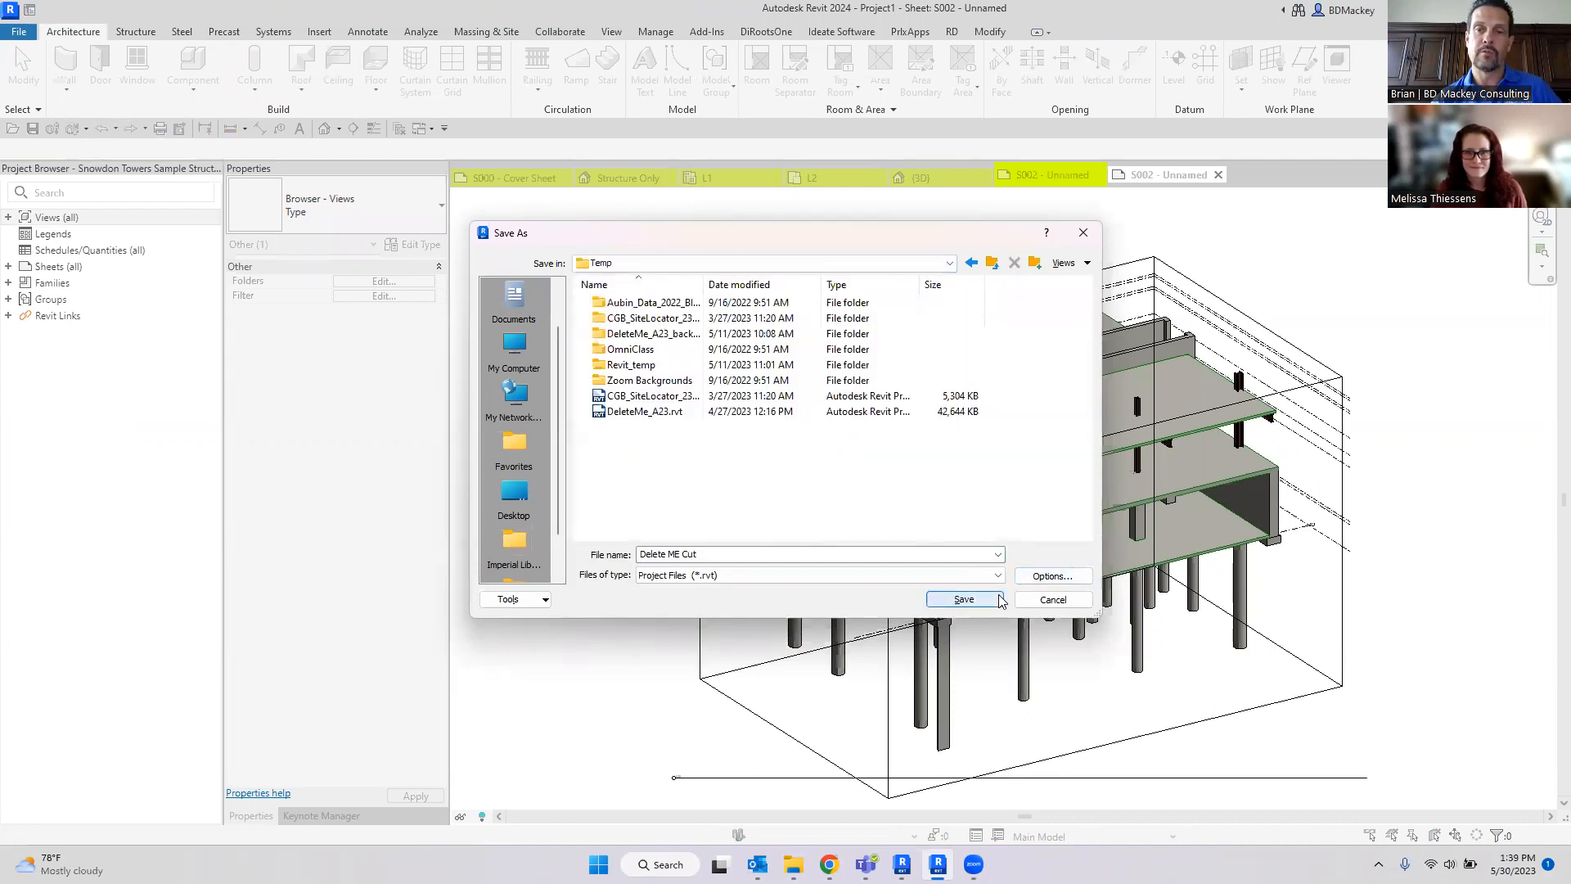
{"action": "left_click", "coordinate": [964, 600]}
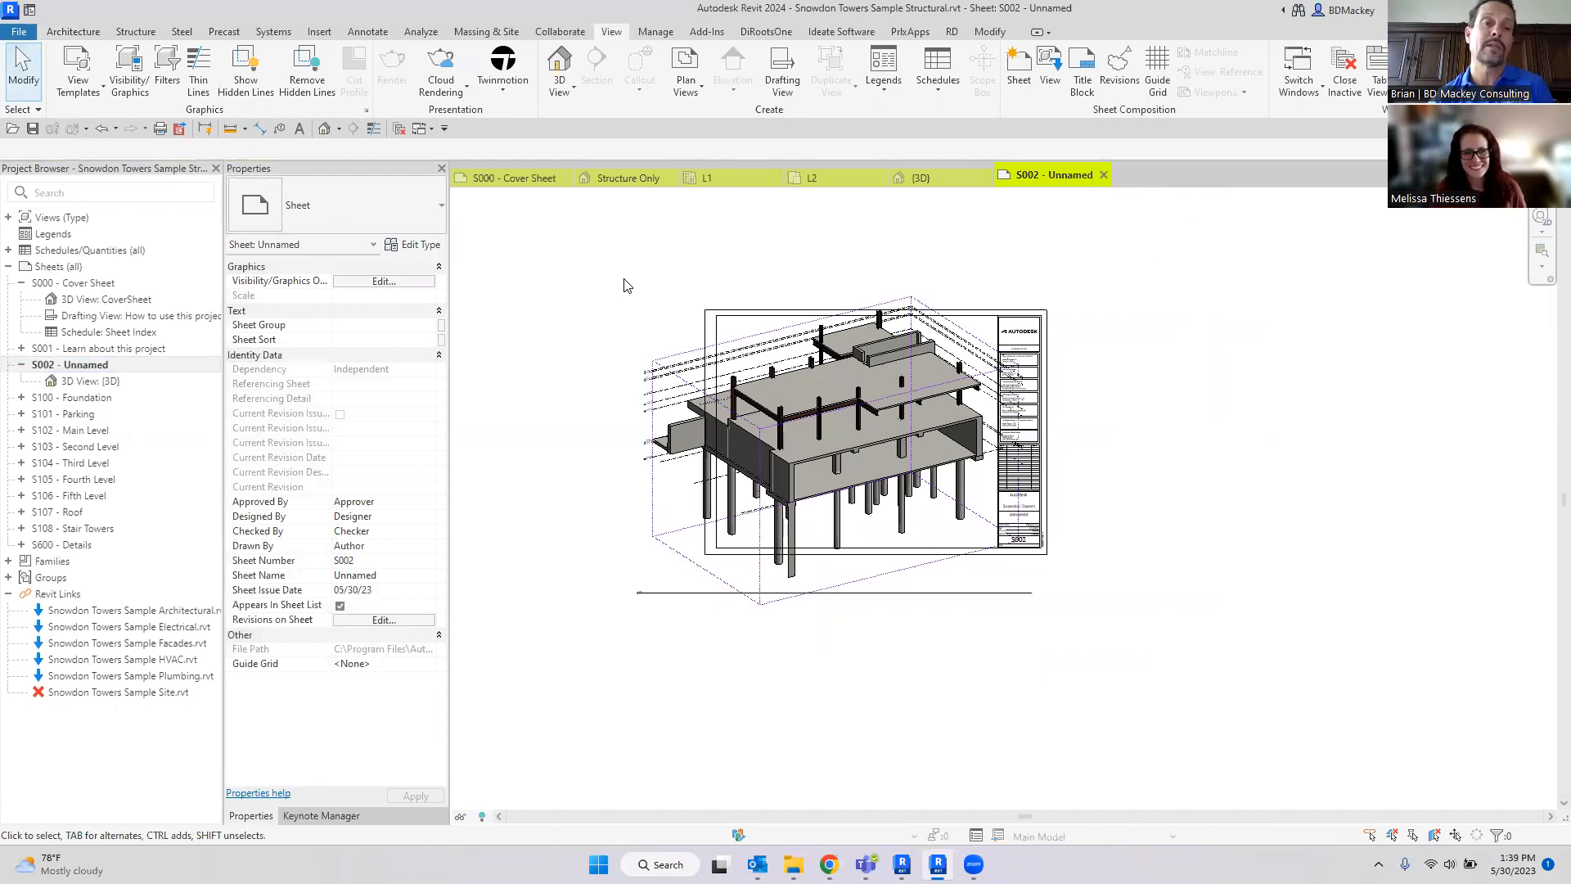
{"action": "left_click", "coordinate": [13, 129]}
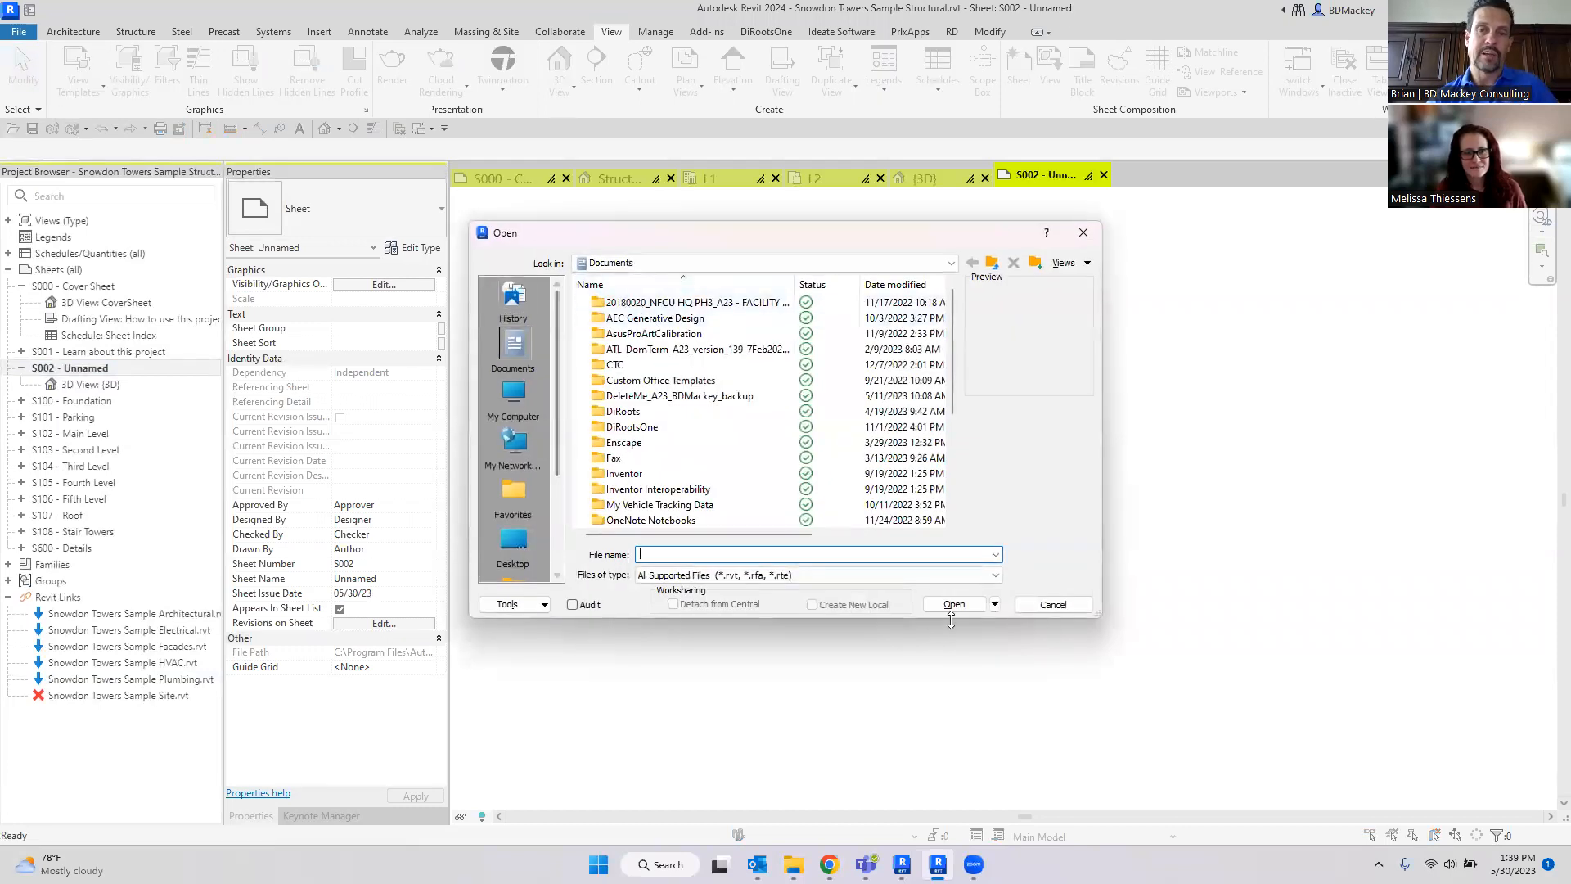
{"action": "key", "text": "Escape"}
{"action": "left_click", "coordinate": [29, 10]}
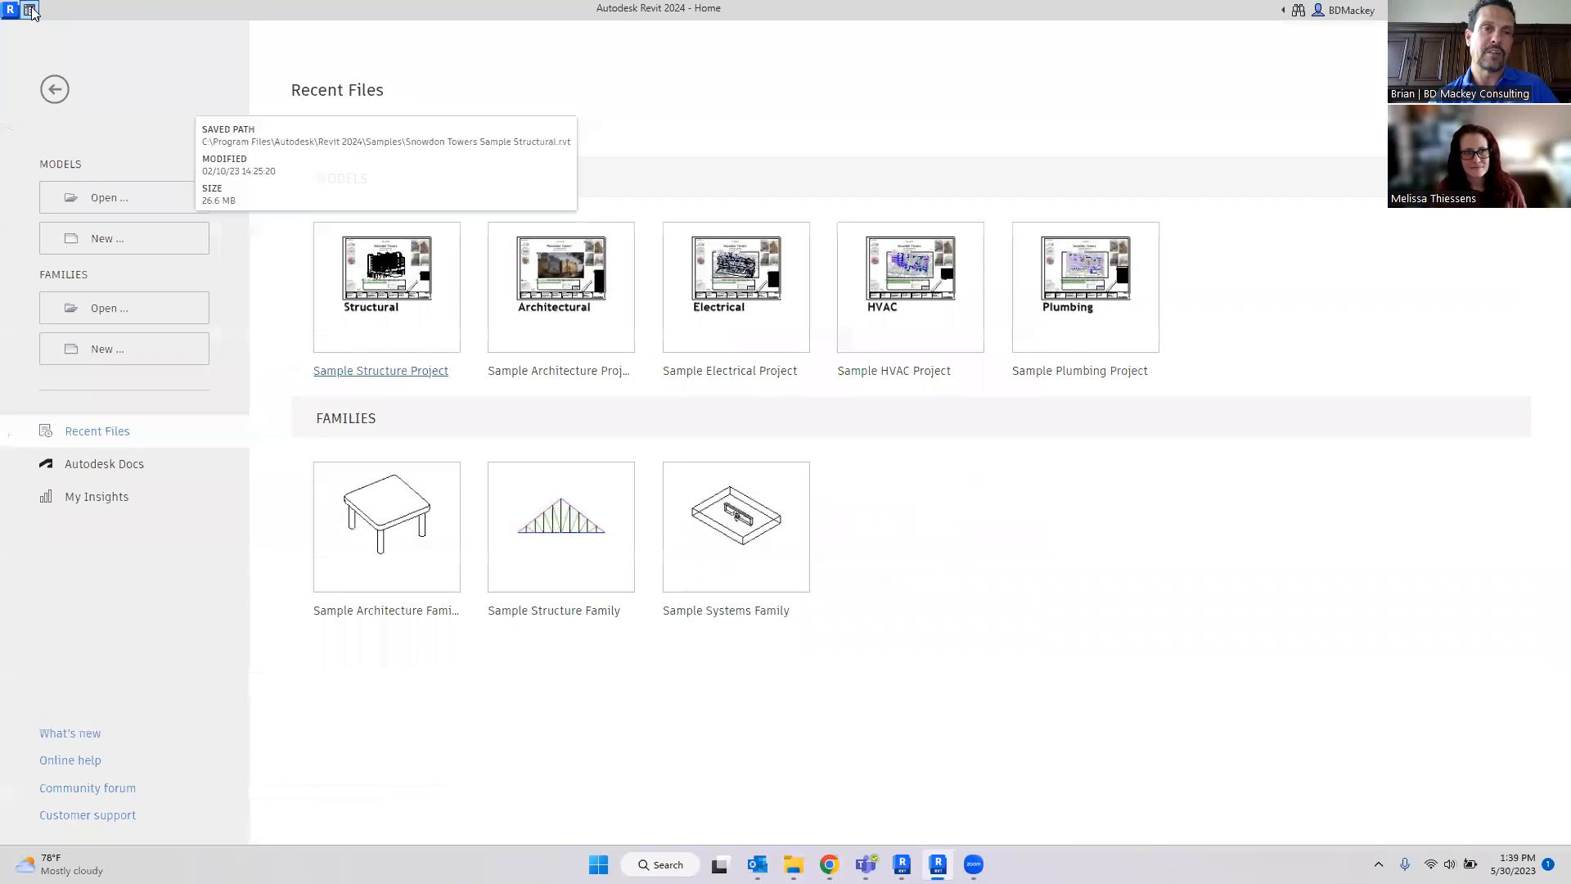
{"action": "left_click", "coordinate": [54, 88]}
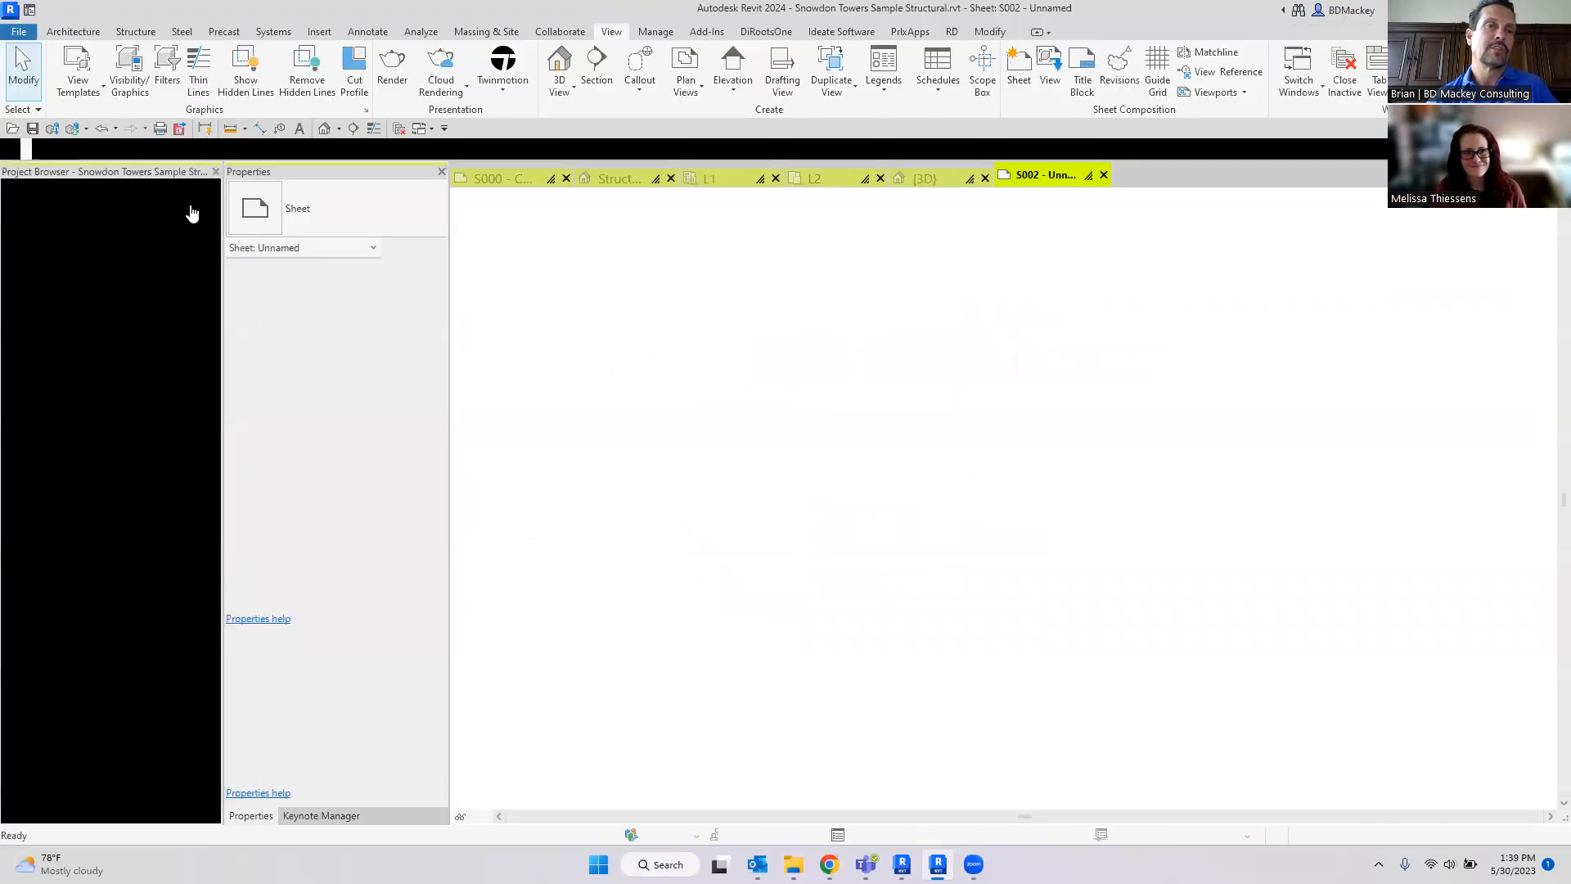
Step: Open Delete ME Cut.rvt from the Temp folder on the C: drive, sorting the files by date modified
{"action": "left_click", "coordinate": [12, 129]}
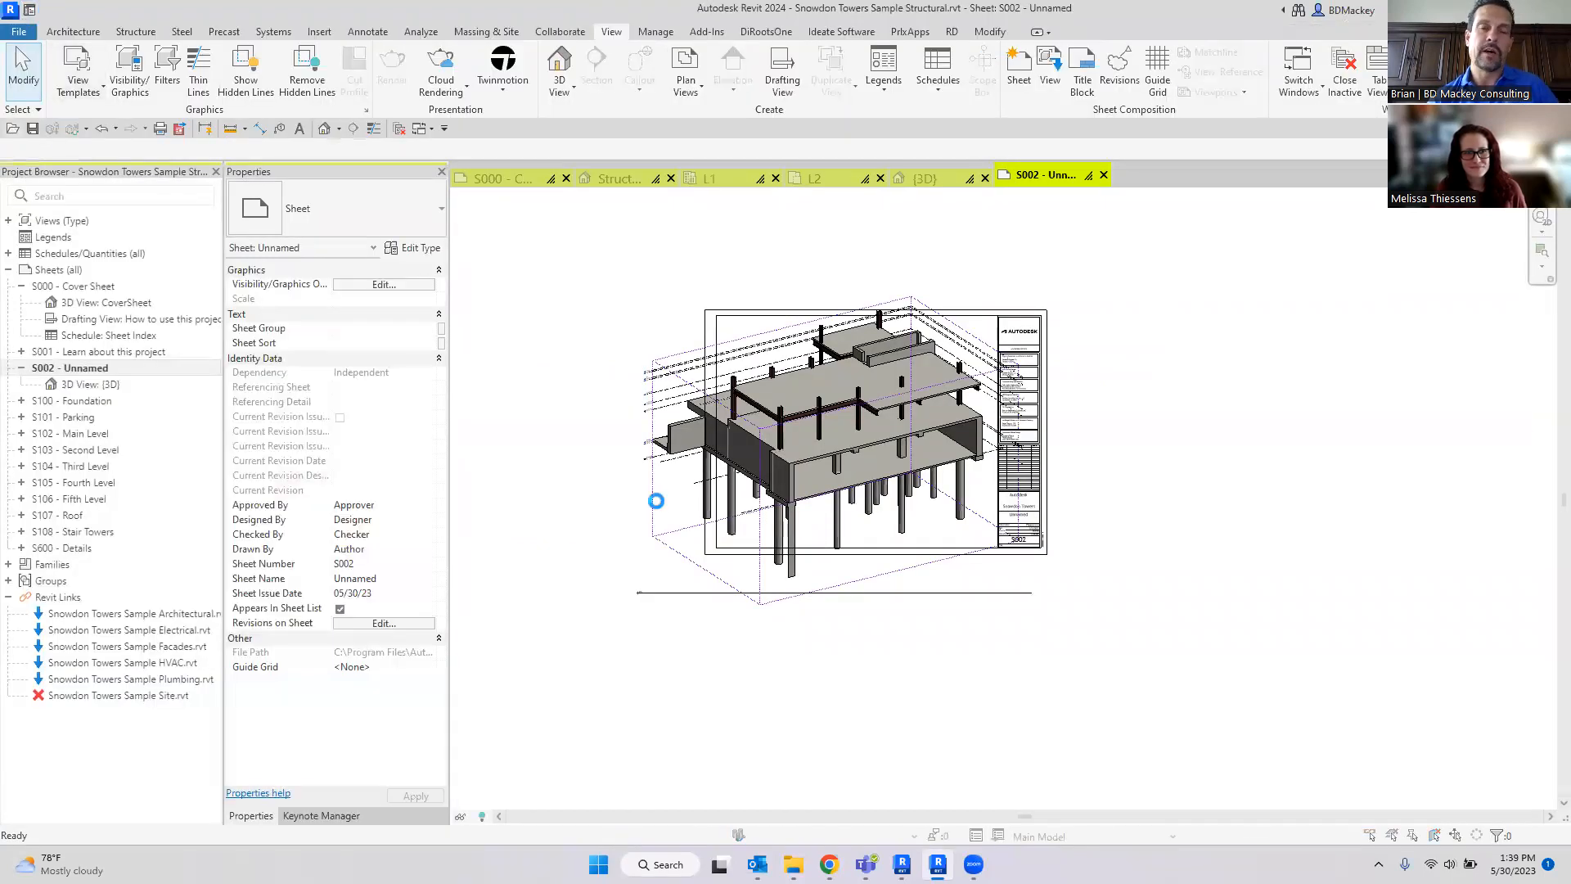
{"action": "left_click", "coordinate": [647, 263]}
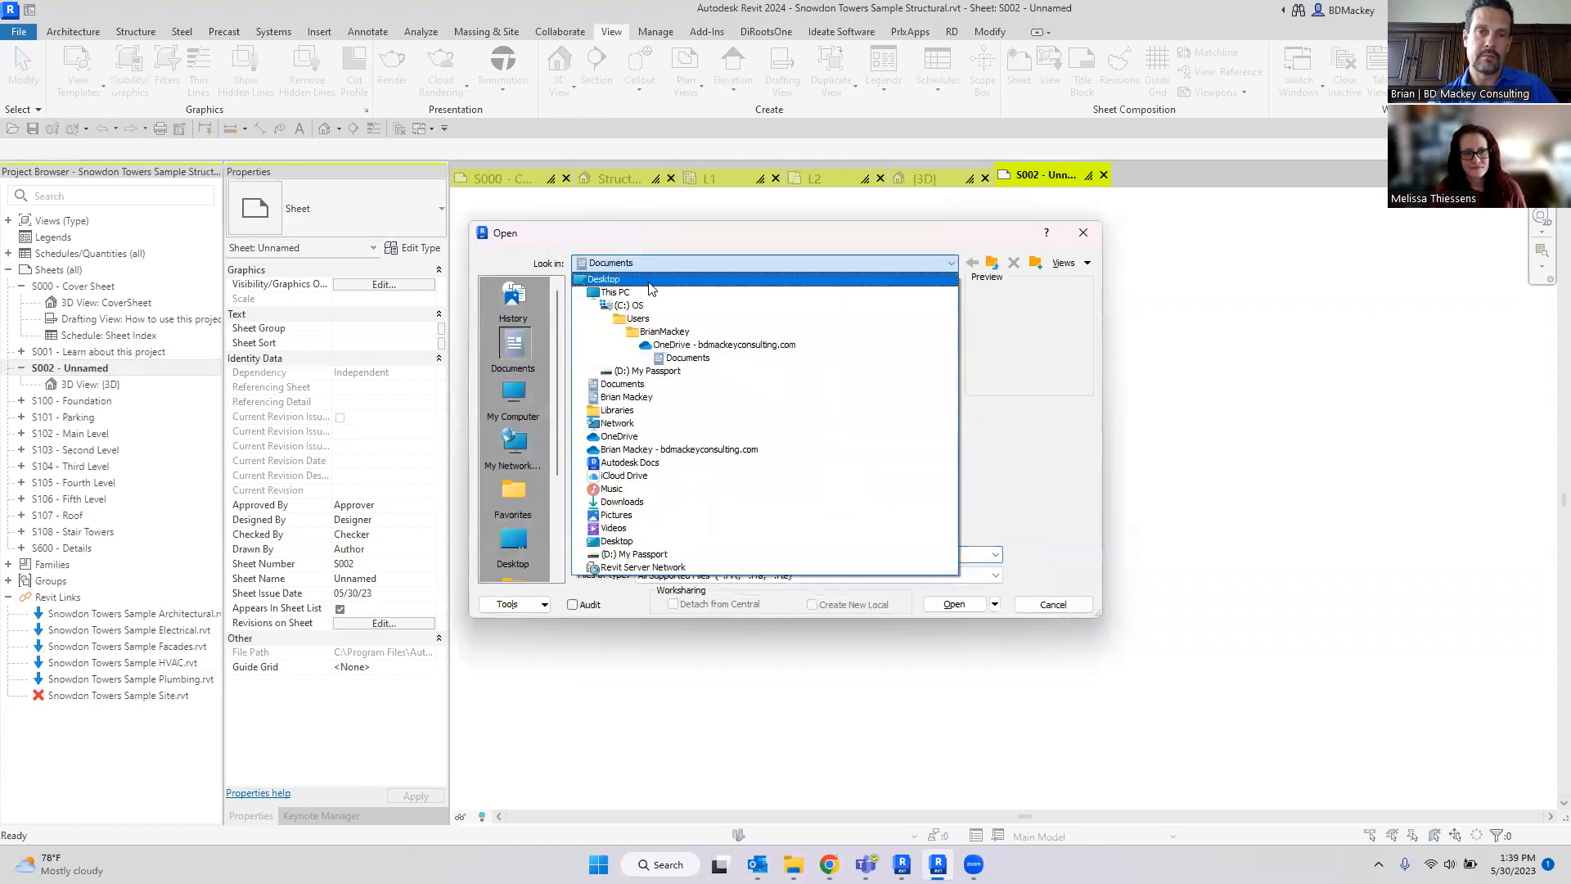
{"action": "left_click", "coordinate": [642, 352]}
{"action": "double_click", "coordinate": [642, 351]}
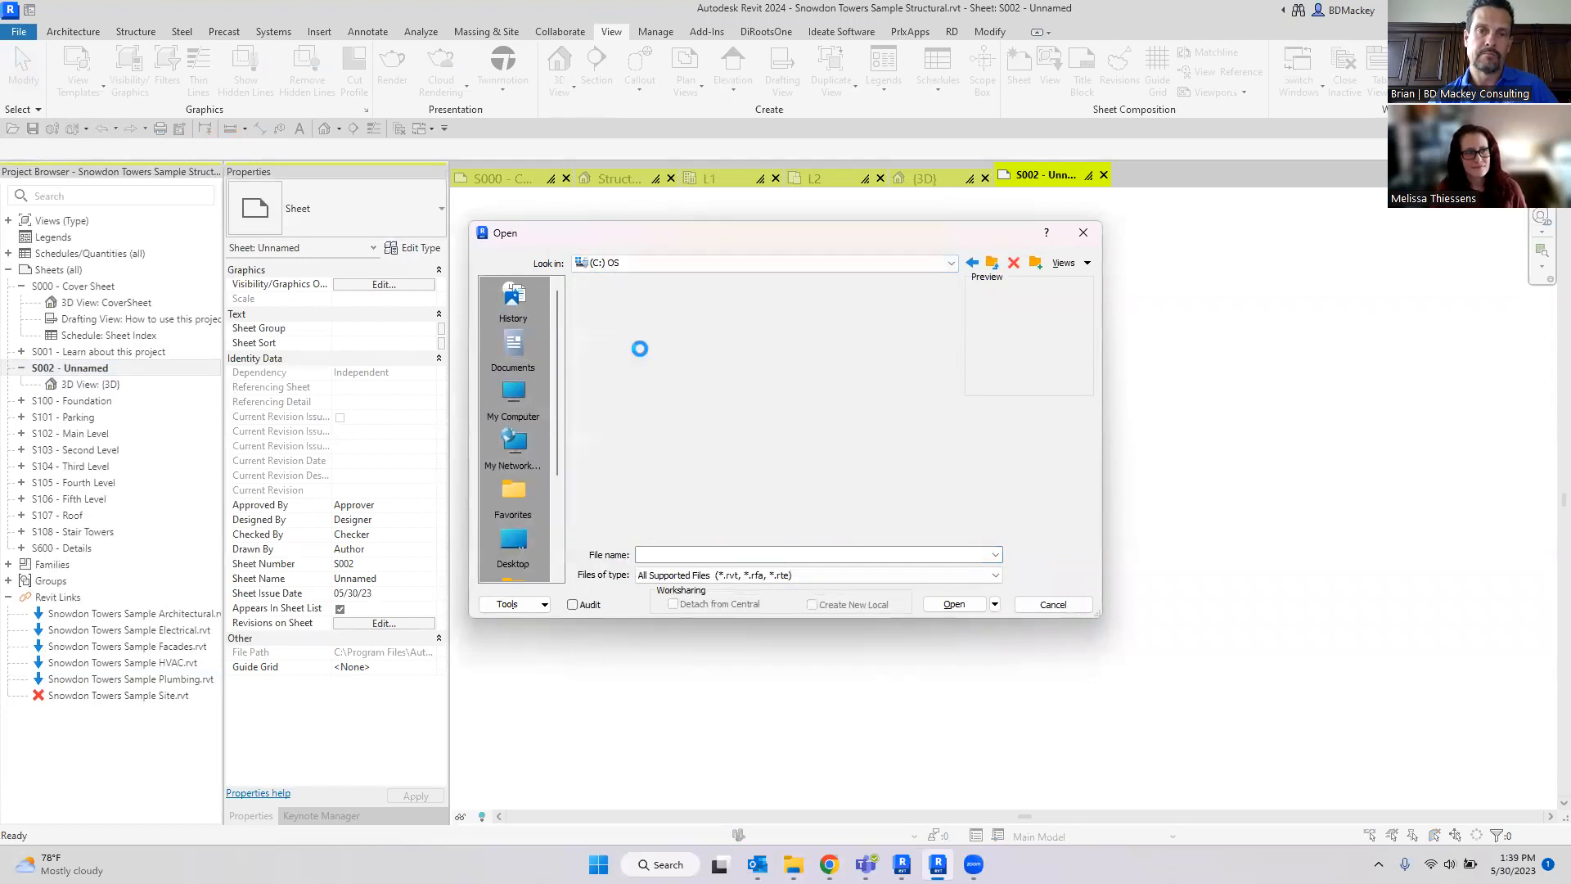
{"action": "double_click", "coordinate": [651, 457]}
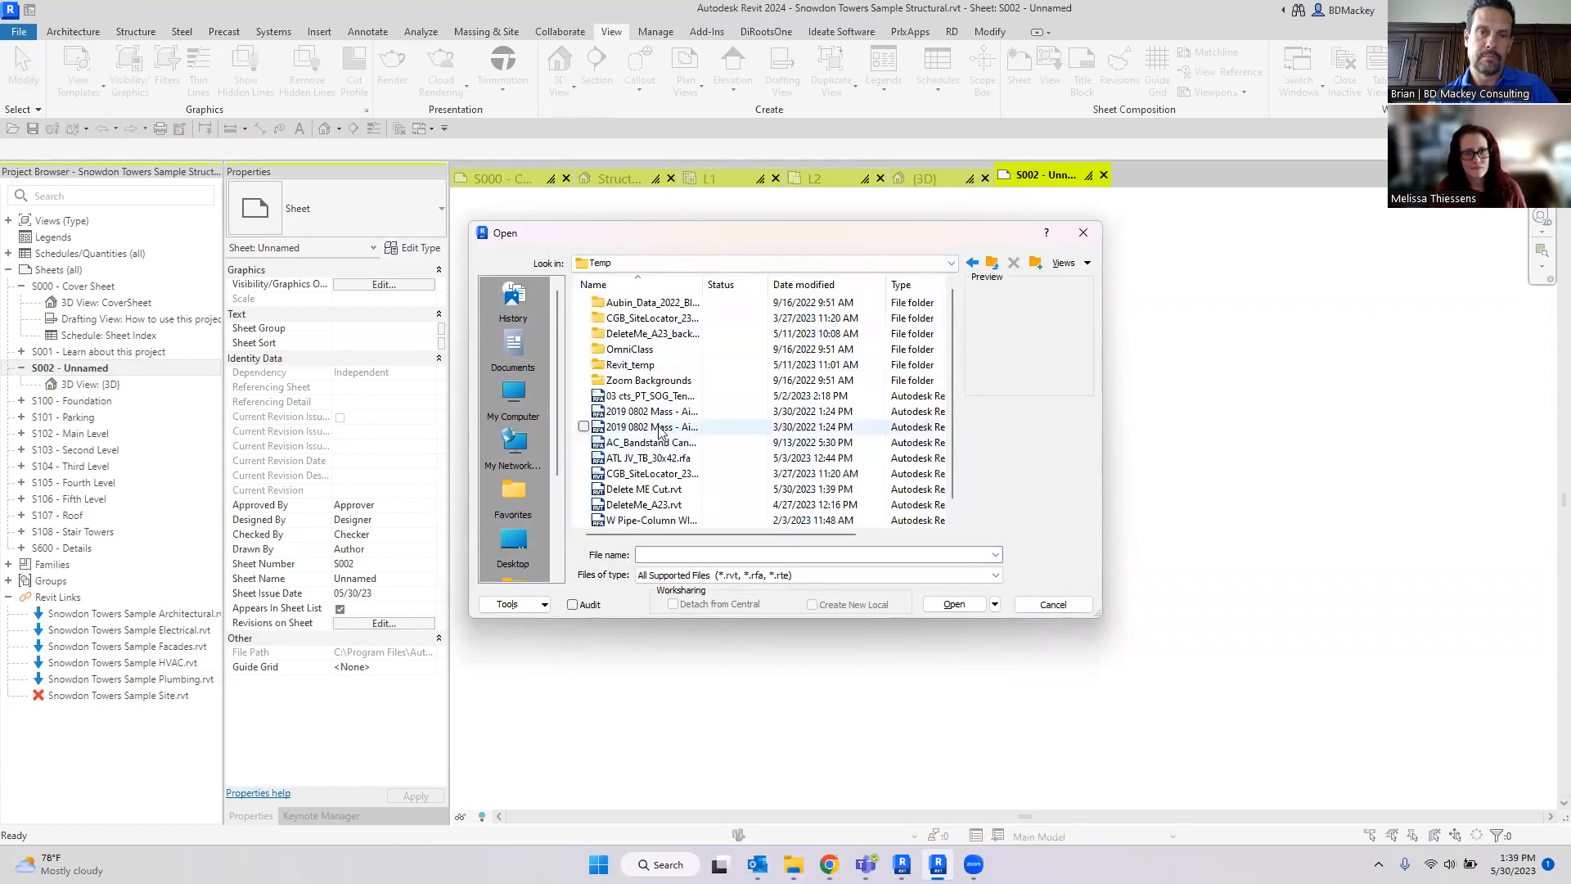
{"action": "left_click", "coordinate": [806, 283]}
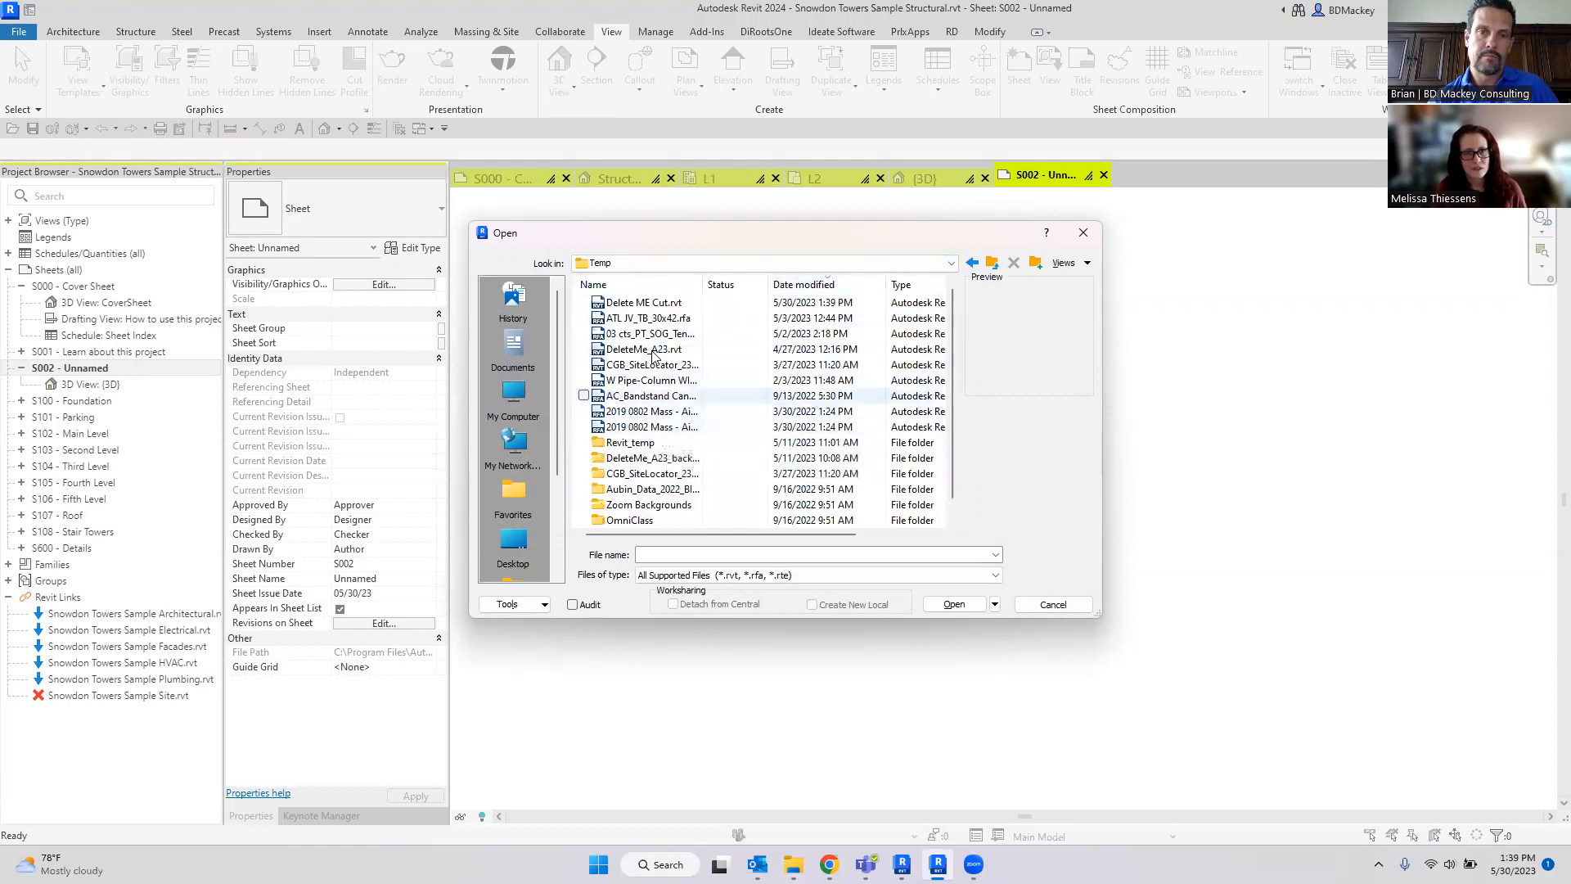
{"action": "left_click", "coordinate": [645, 303]}
{"action": "left_click", "coordinate": [953, 605]}
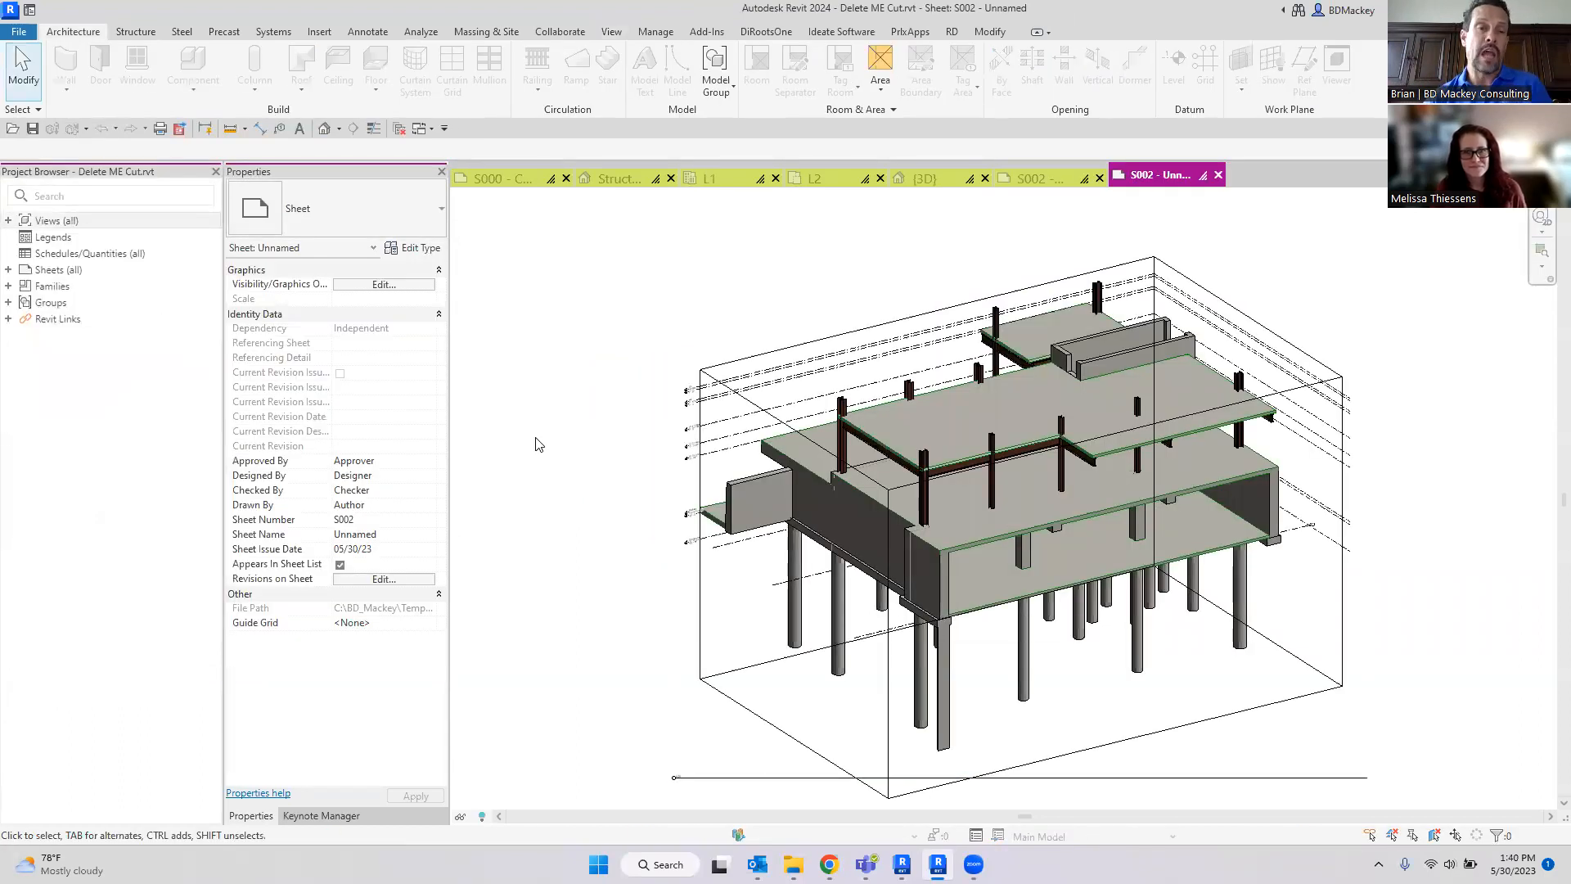
Step: Expand the project's 3D Views and open the second {3D} view
{"action": "double_click", "coordinate": [32, 220]}
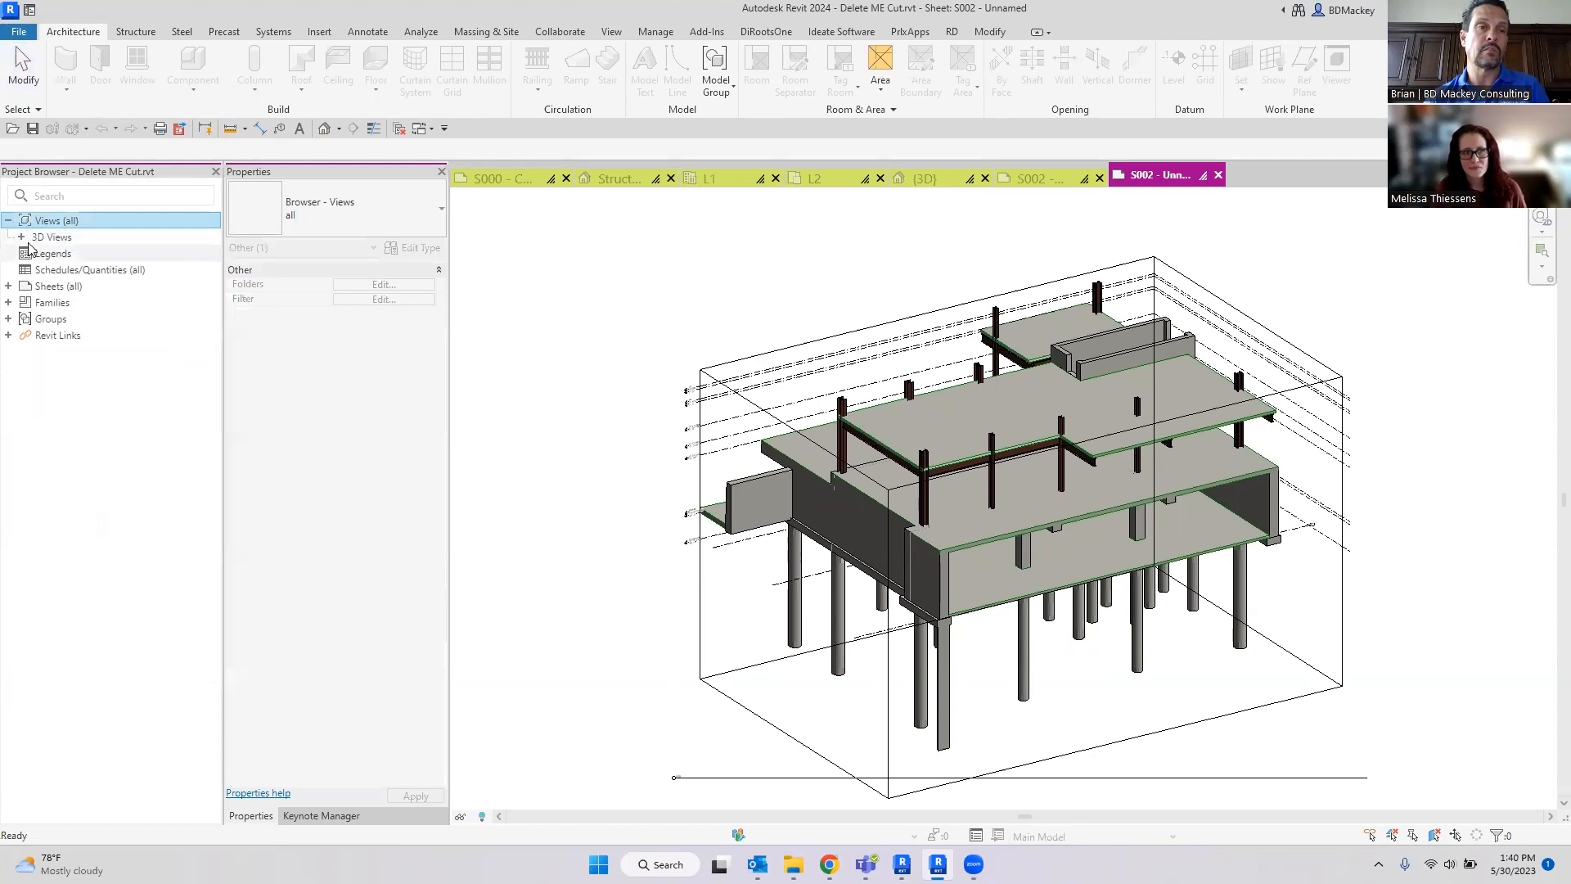
{"action": "left_click", "coordinate": [28, 238]}
{"action": "left_click", "coordinate": [54, 253]}
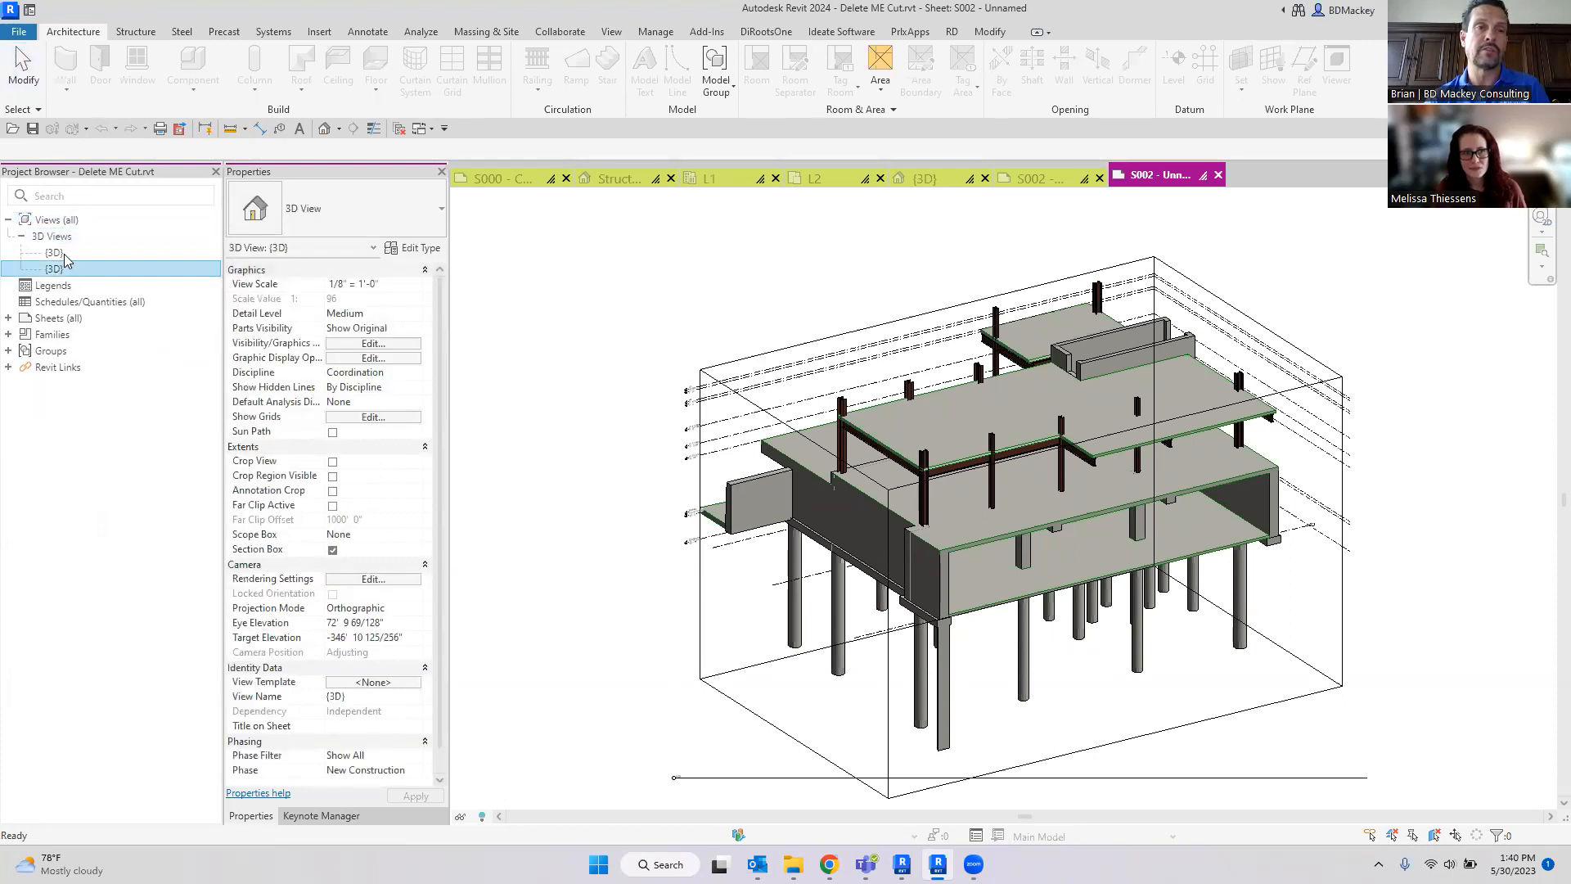
{"action": "left_click", "coordinate": [56, 270]}
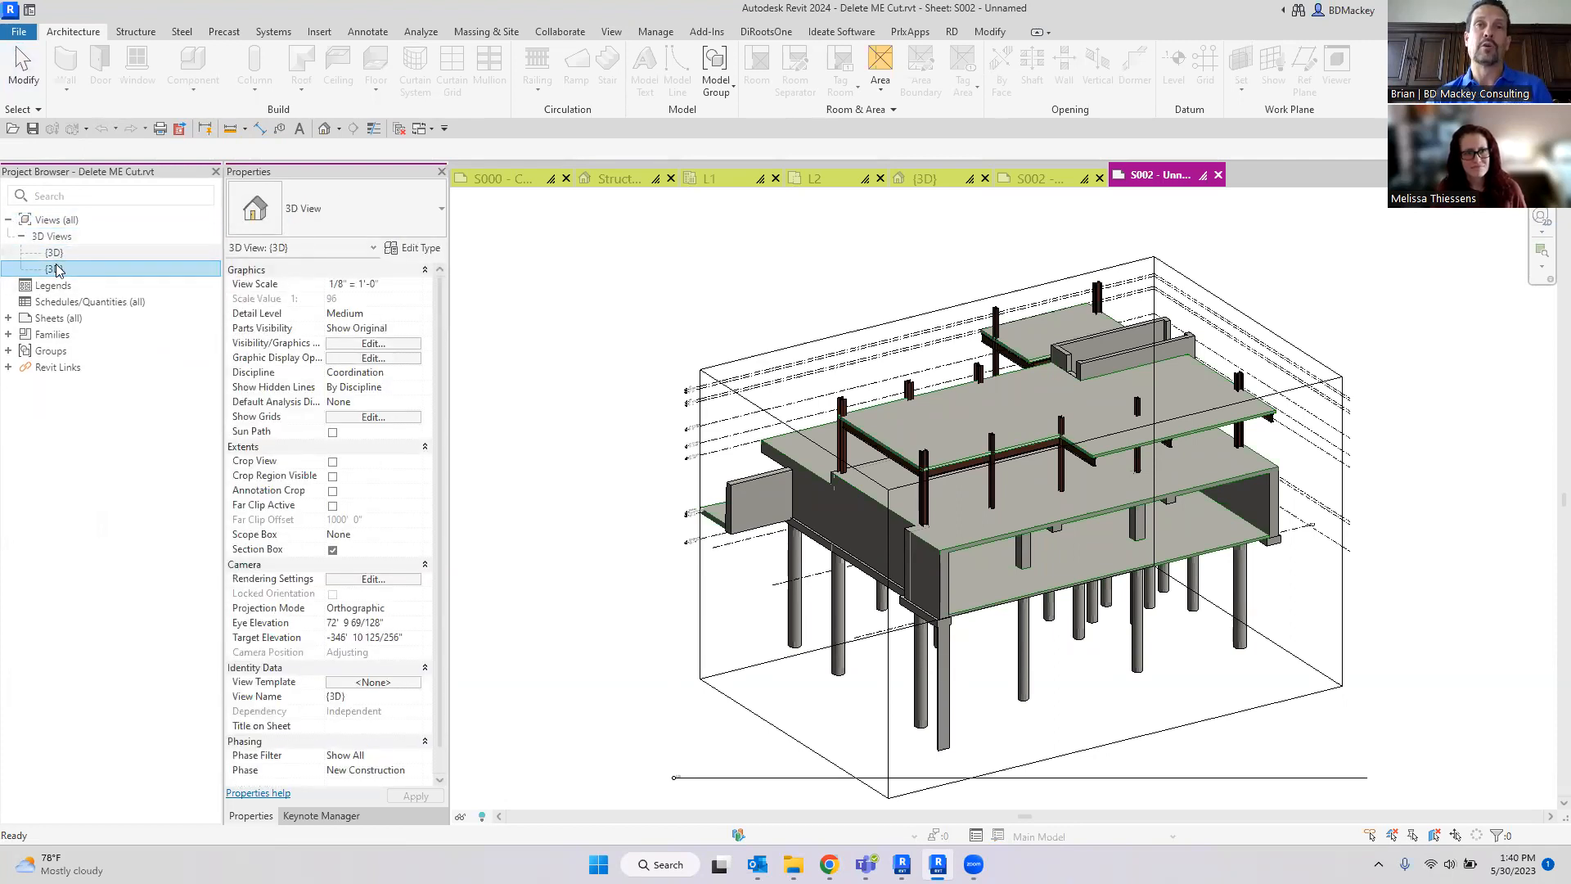
{"action": "left_click", "coordinate": [518, 324]}
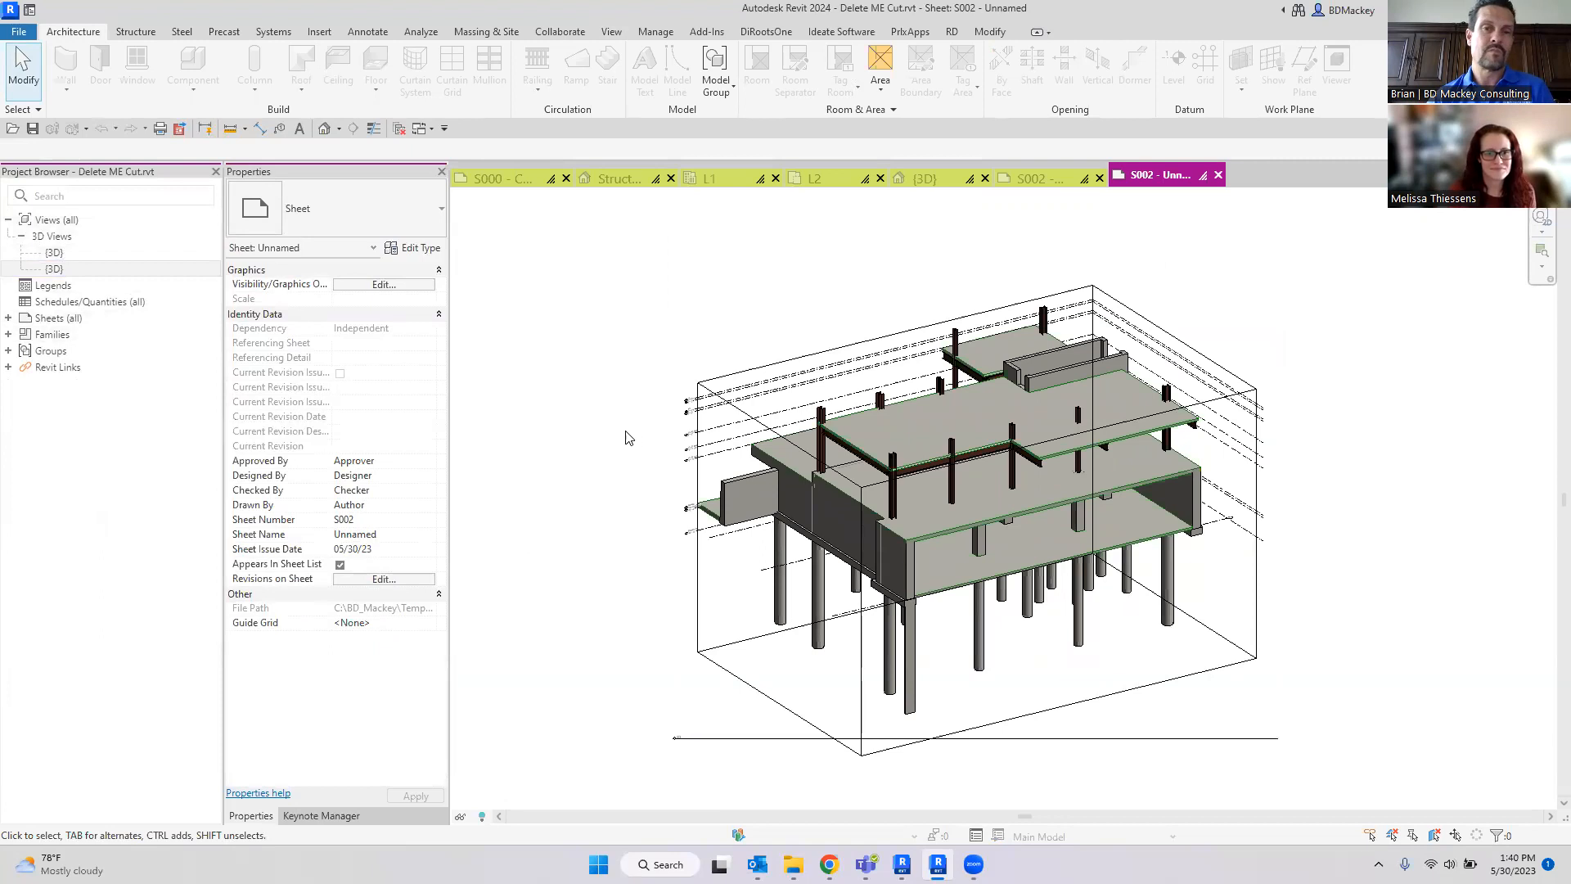
{"action": "left_click", "coordinate": [53, 268]}
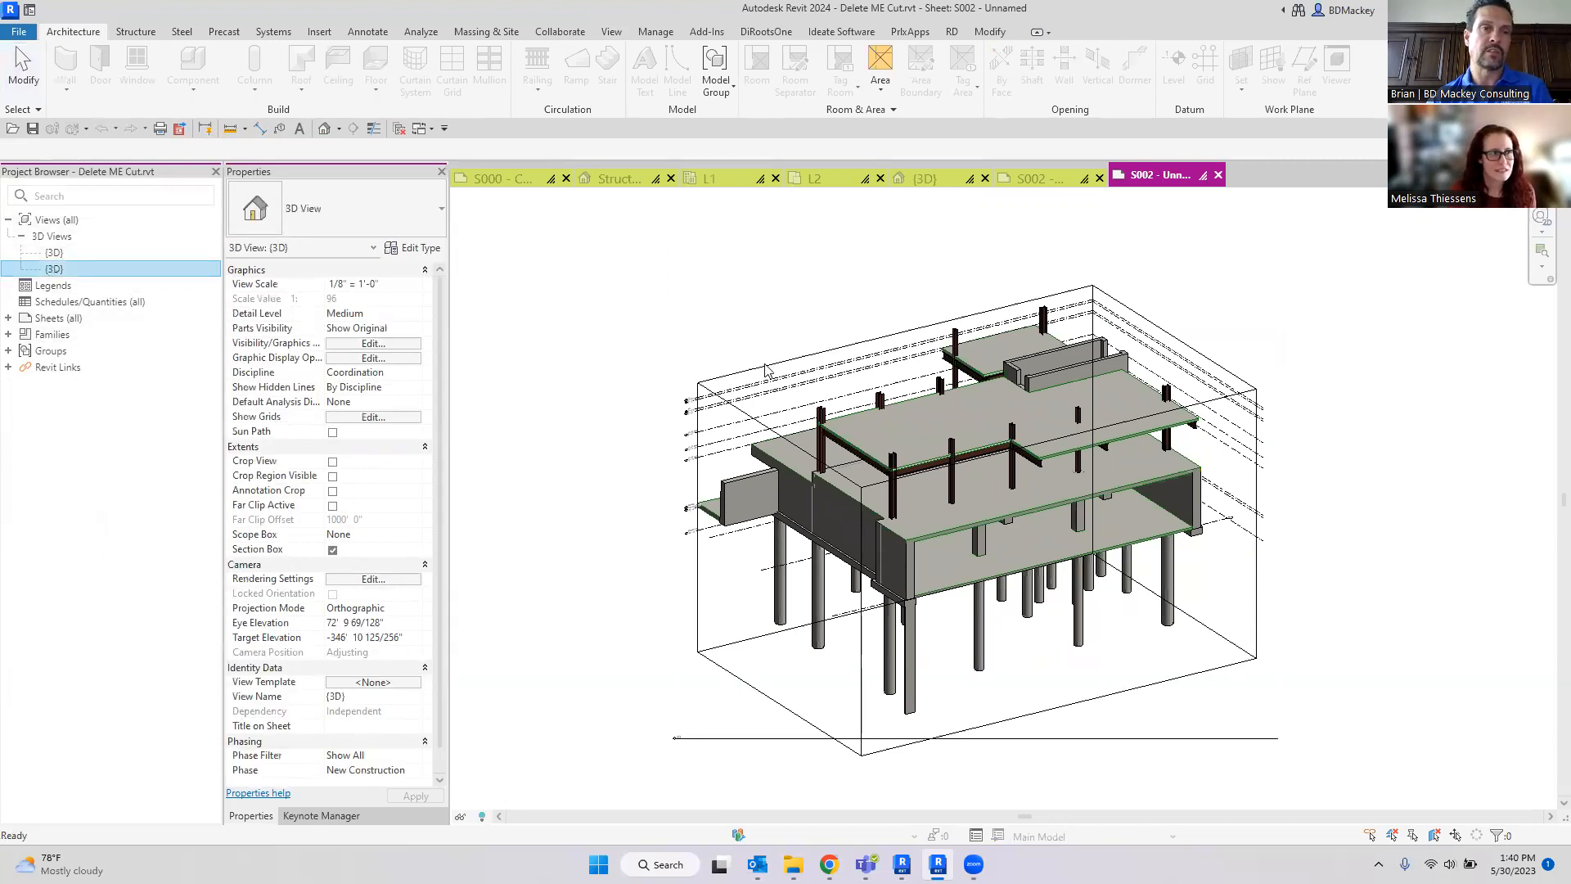
{"action": "left_click_drag", "start_coordinate": [765, 364], "coordinate": [766, 363]}
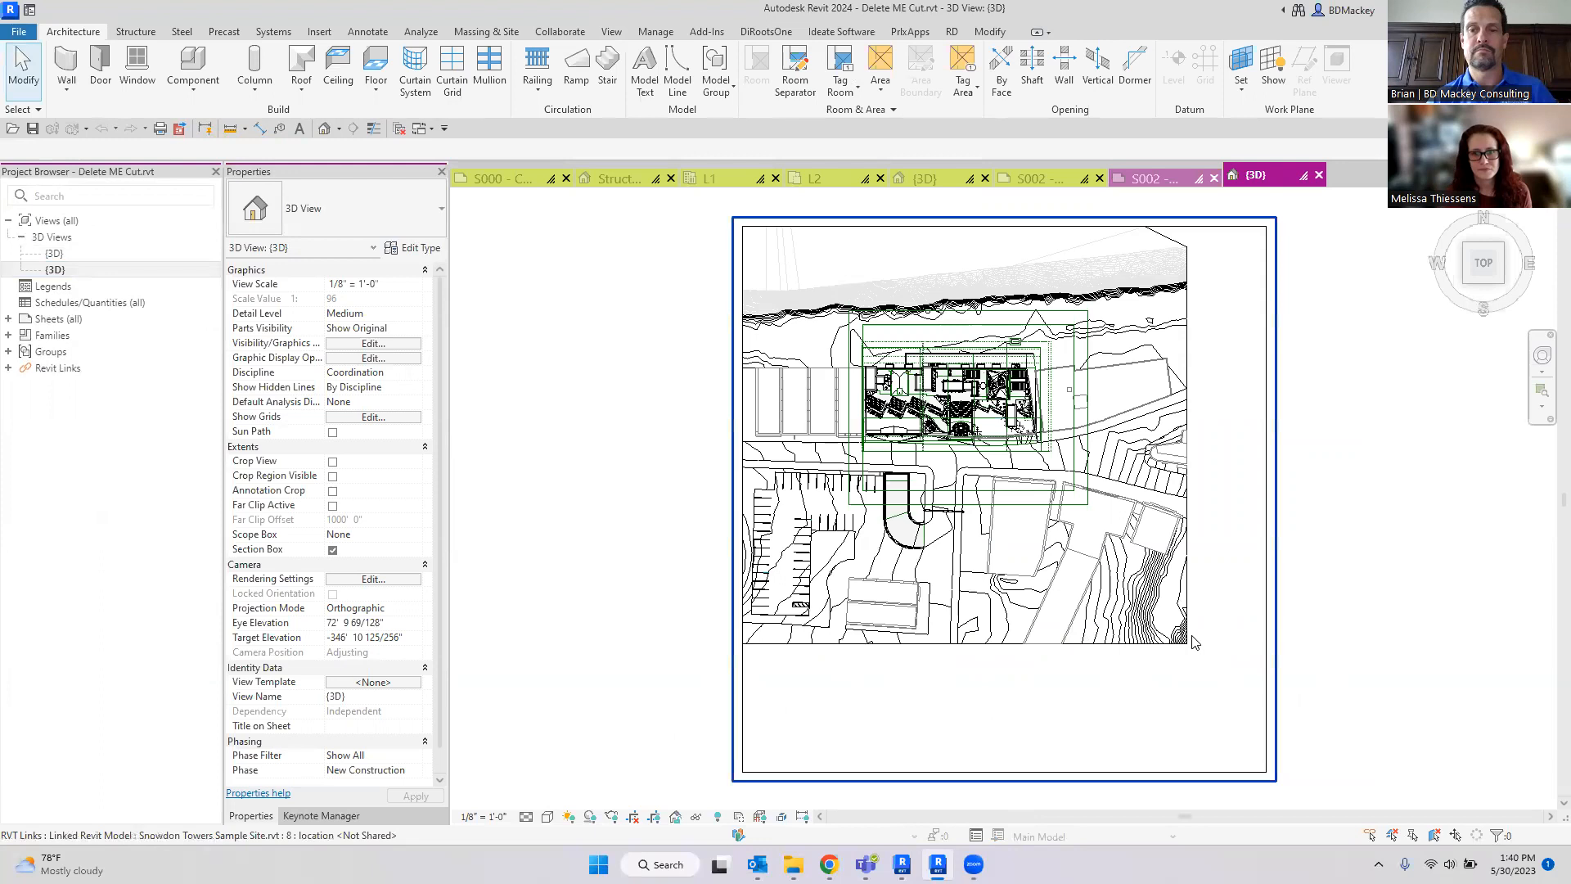
Step: Hide all six Snowdon Towers Revit links in the {3D} view through its visibility/graphics overrides
{"action": "middle_click_drag", "start_coordinate": [711, 550], "coordinate": [739, 498], "text": "shift"}
{"action": "middle_click_drag", "start_coordinate": [1025, 425], "coordinate": [1126, 509], "text": "shift"}
{"action": "scroll", "coordinate": [1126, 509], "scroll_direction": "up", "scroll_amount": 3}
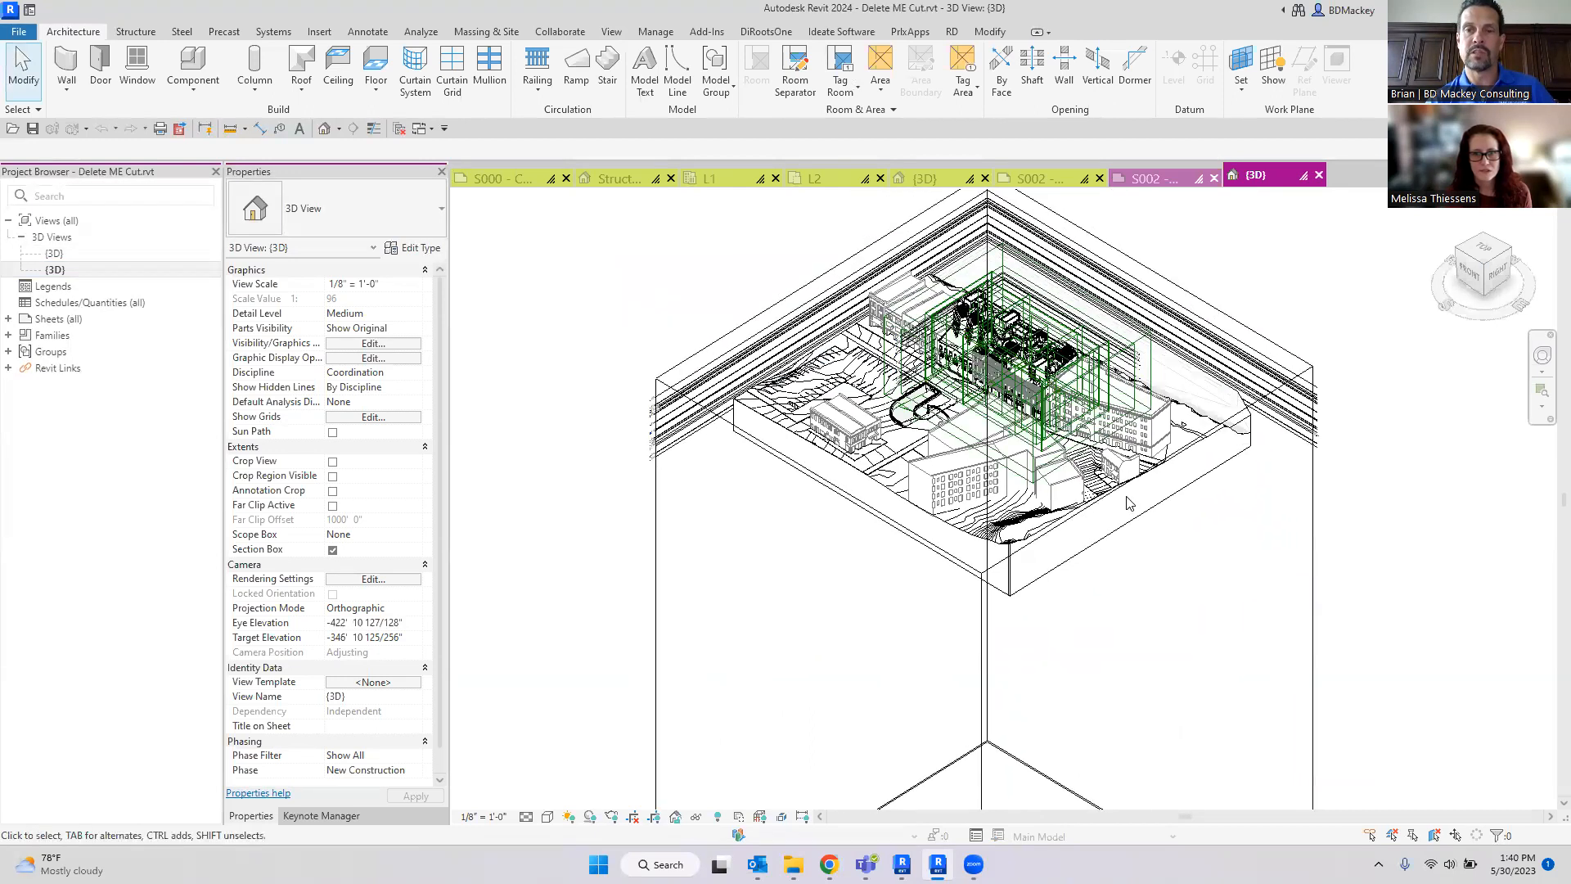
{"action": "scroll", "coordinate": [1221, 625], "scroll_direction": "up", "scroll_amount": 2}
{"action": "key", "text": "v"}
{"action": "key", "text": "v"}
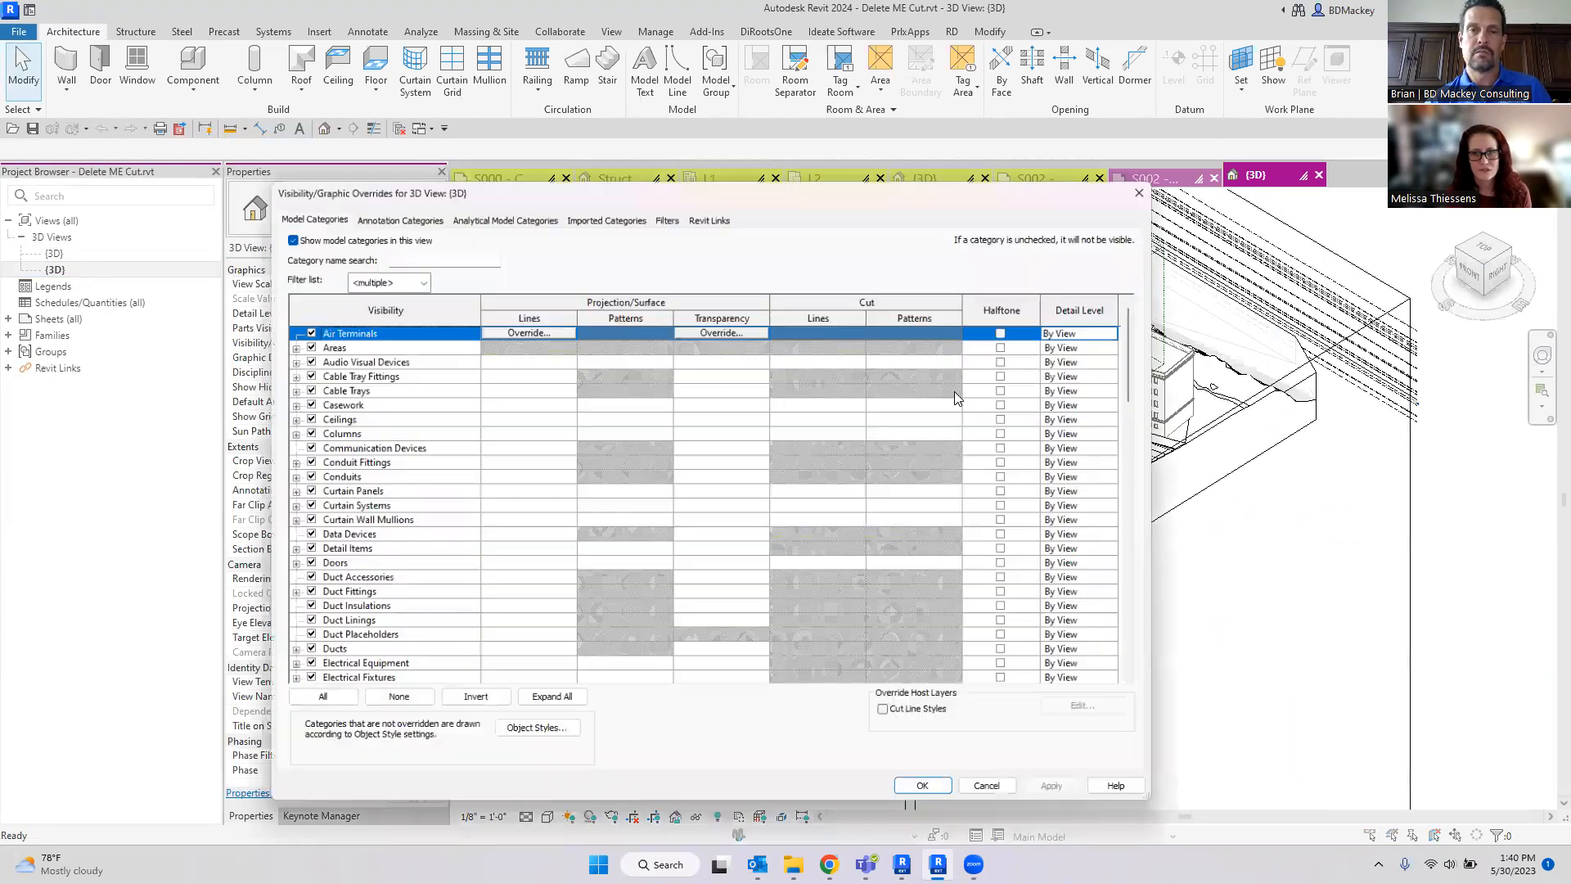
{"action": "left_click", "coordinate": [720, 216]}
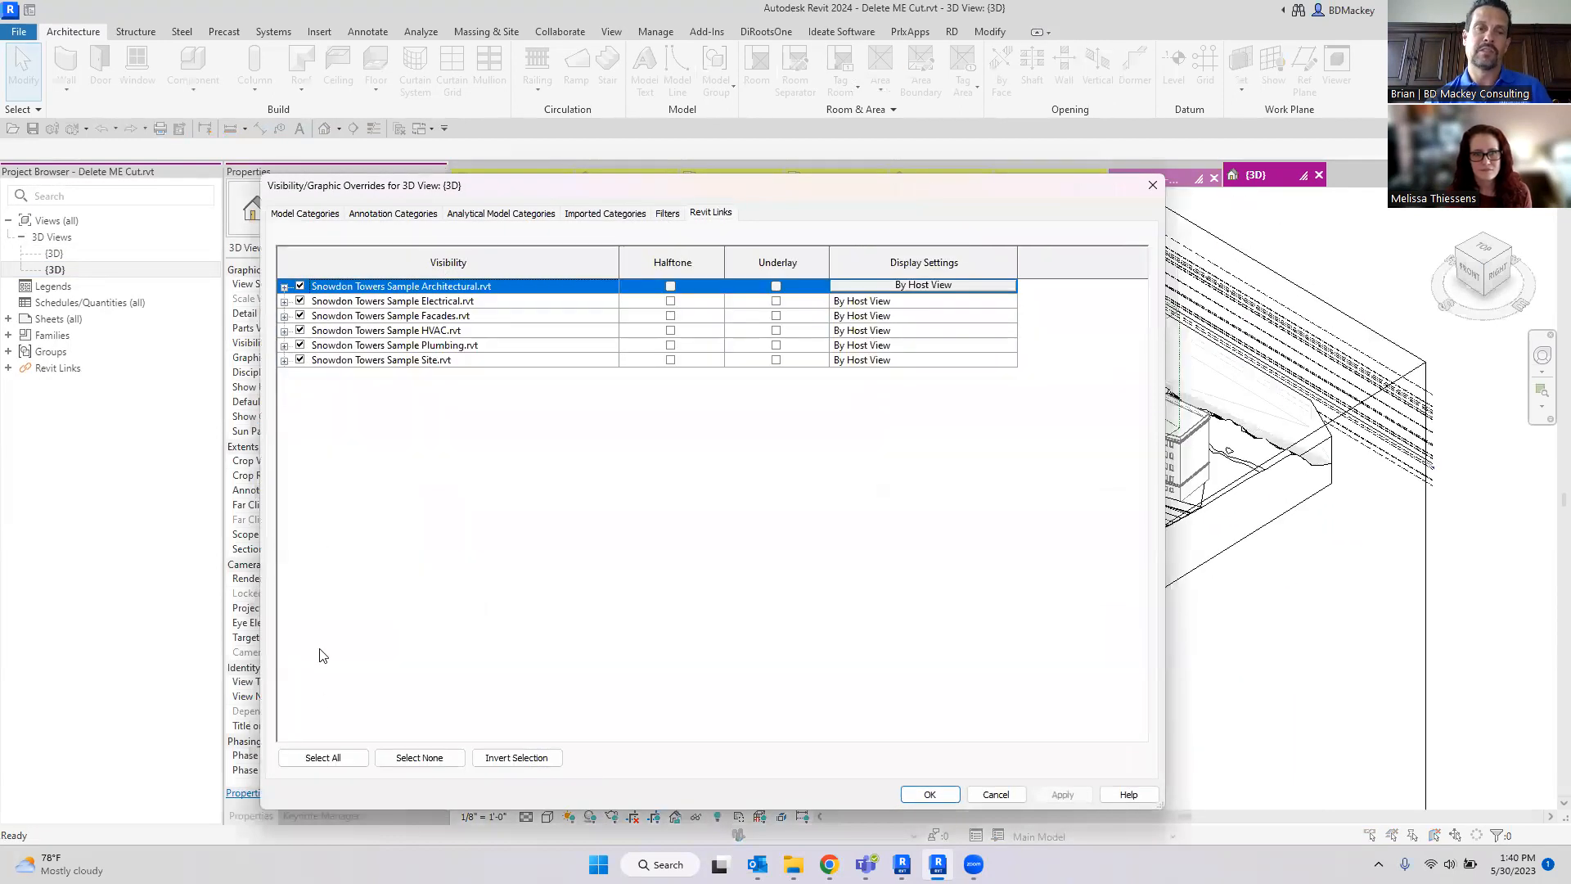
{"action": "left_click", "coordinate": [327, 765]}
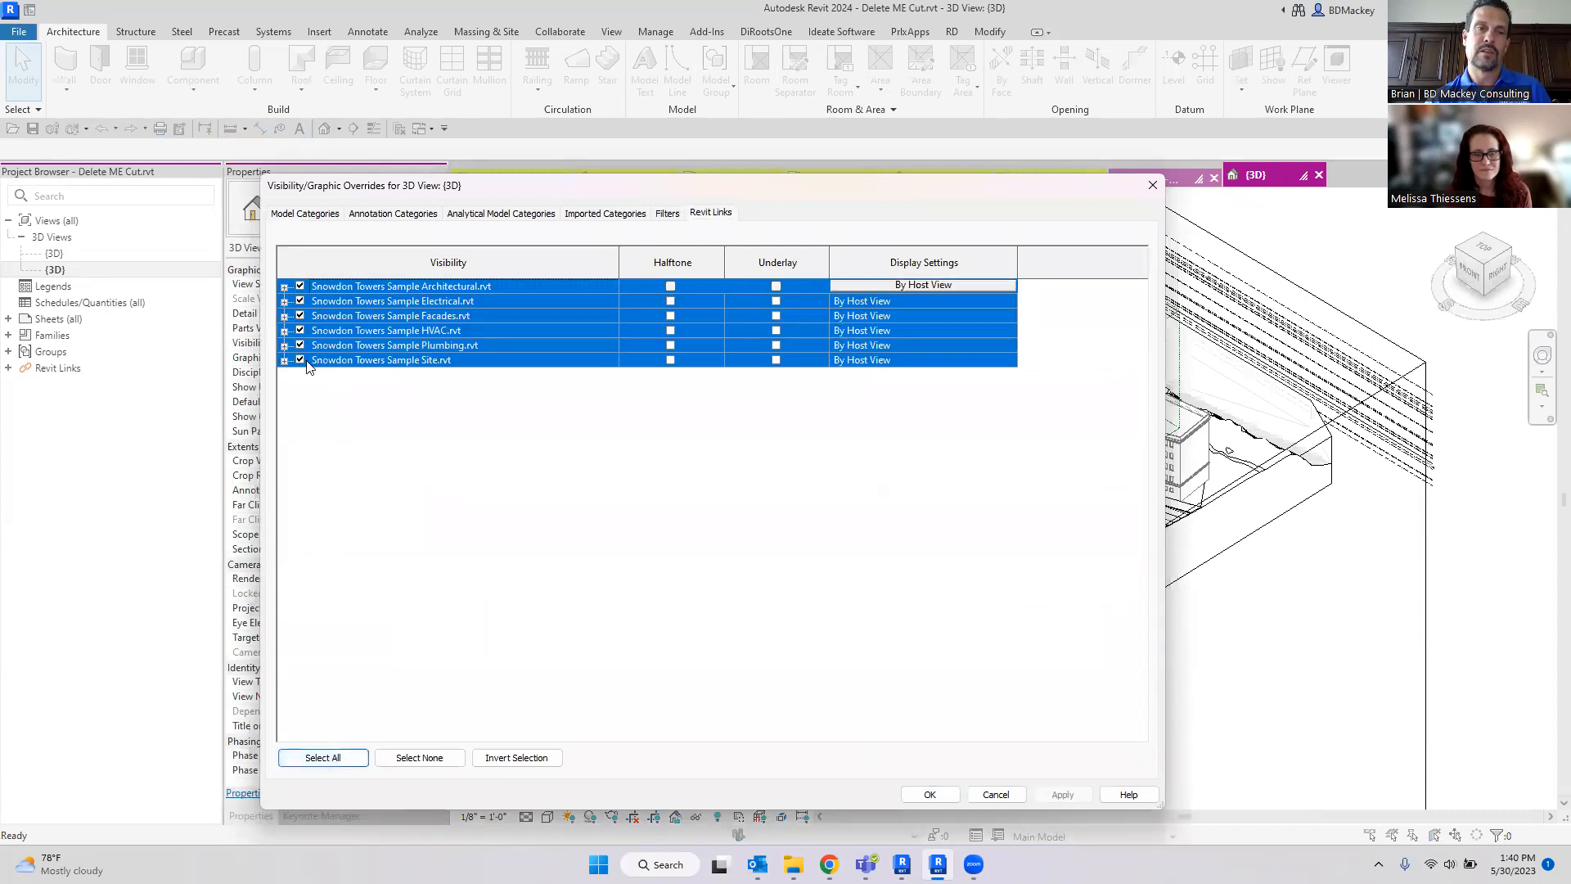
{"action": "left_click", "coordinate": [950, 803]}
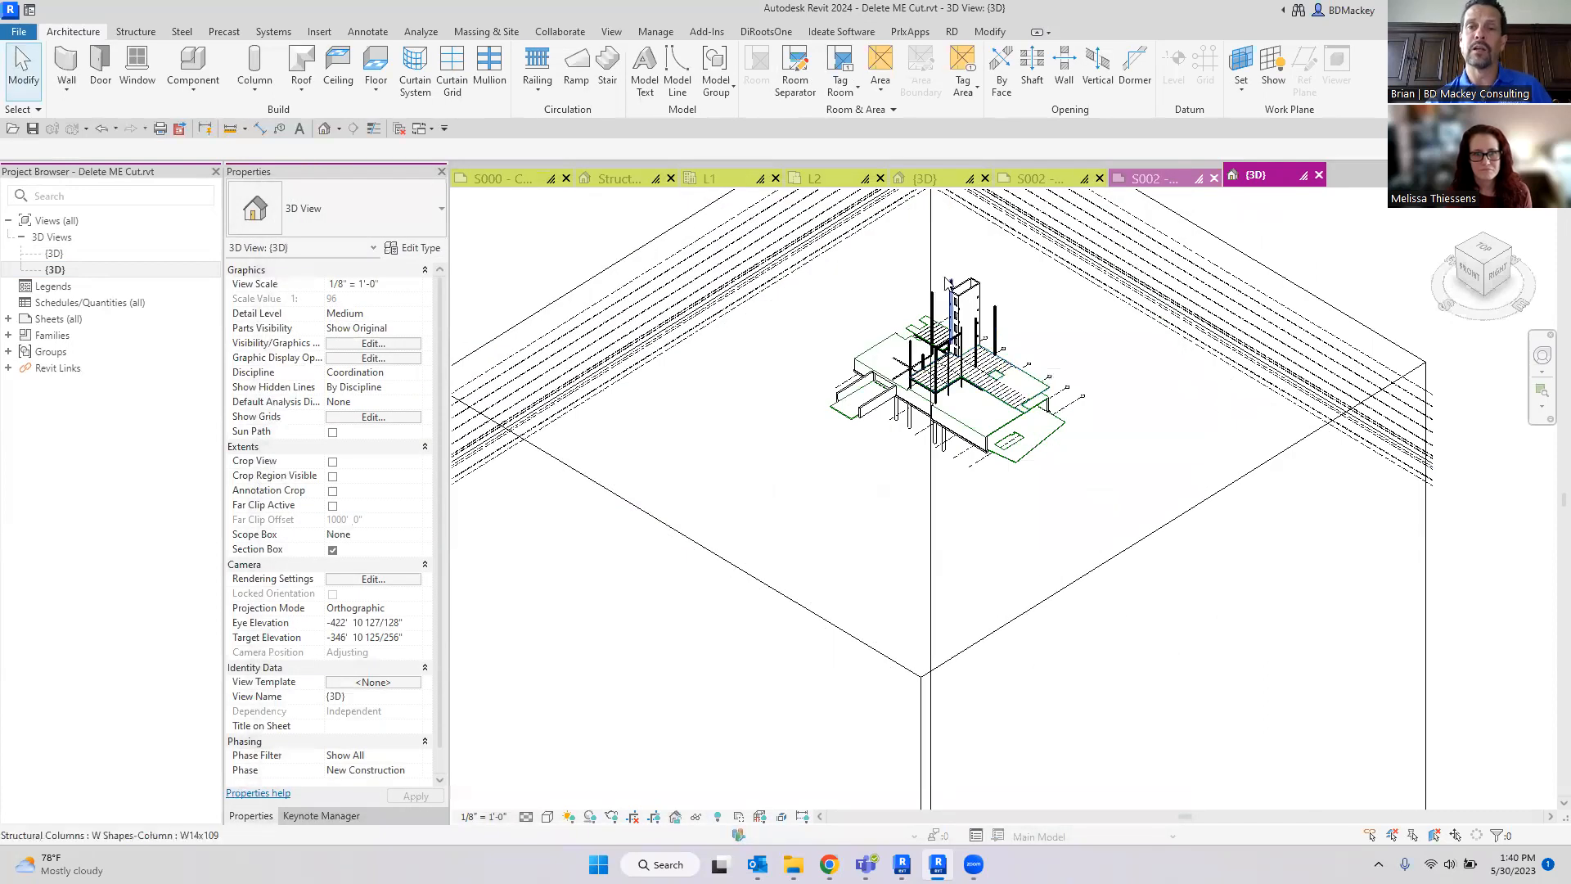
{"action": "scroll", "coordinate": [1006, 505], "scroll_direction": "up", "scroll_amount": 3}
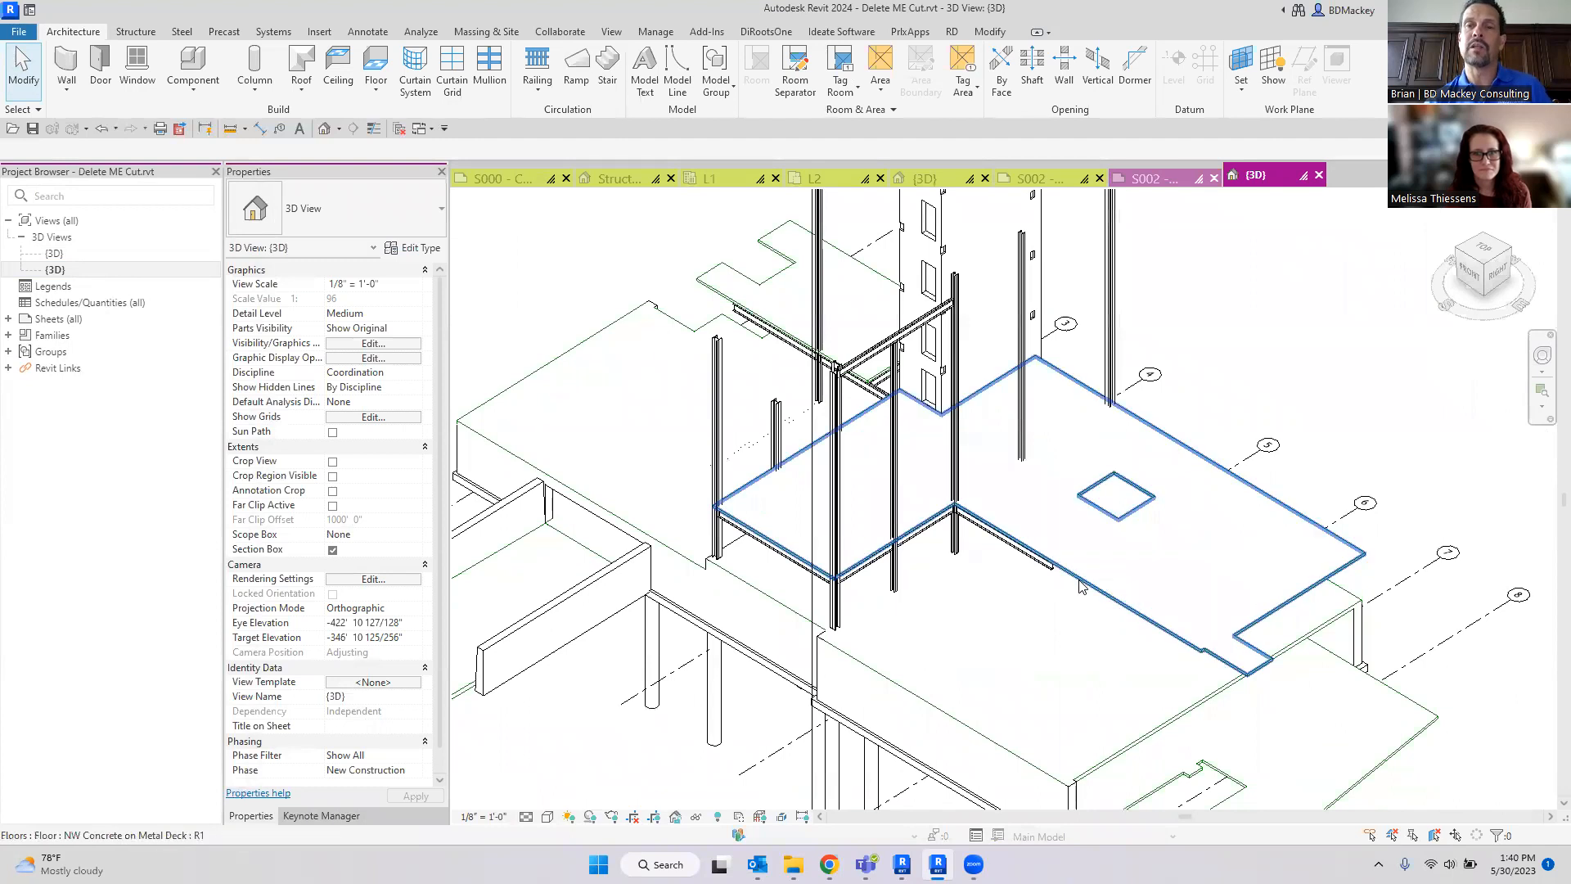
Step: Select the L2 NW Concrete on Metal Deck floor and examine the joists and framing beneath it from several angles
{"action": "scroll", "coordinate": [949, 580], "scroll_direction": "down", "scroll_amount": 2}
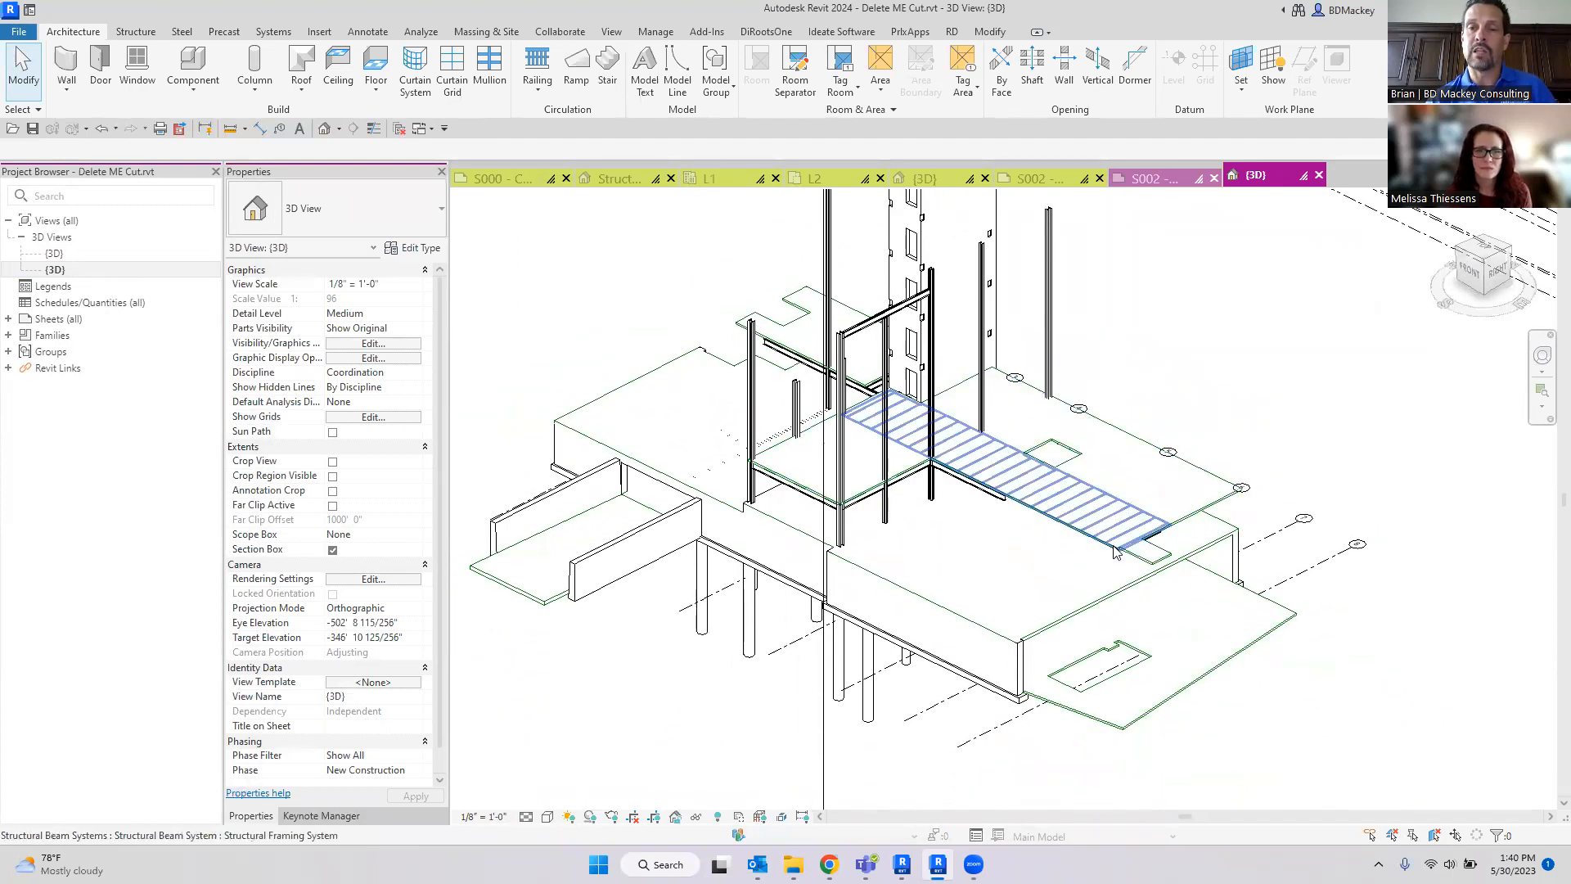
{"action": "scroll", "coordinate": [1117, 553], "scroll_direction": "up", "scroll_amount": 1}
{"action": "scroll", "coordinate": [1117, 552], "scroll_direction": "up", "scroll_amount": 2}
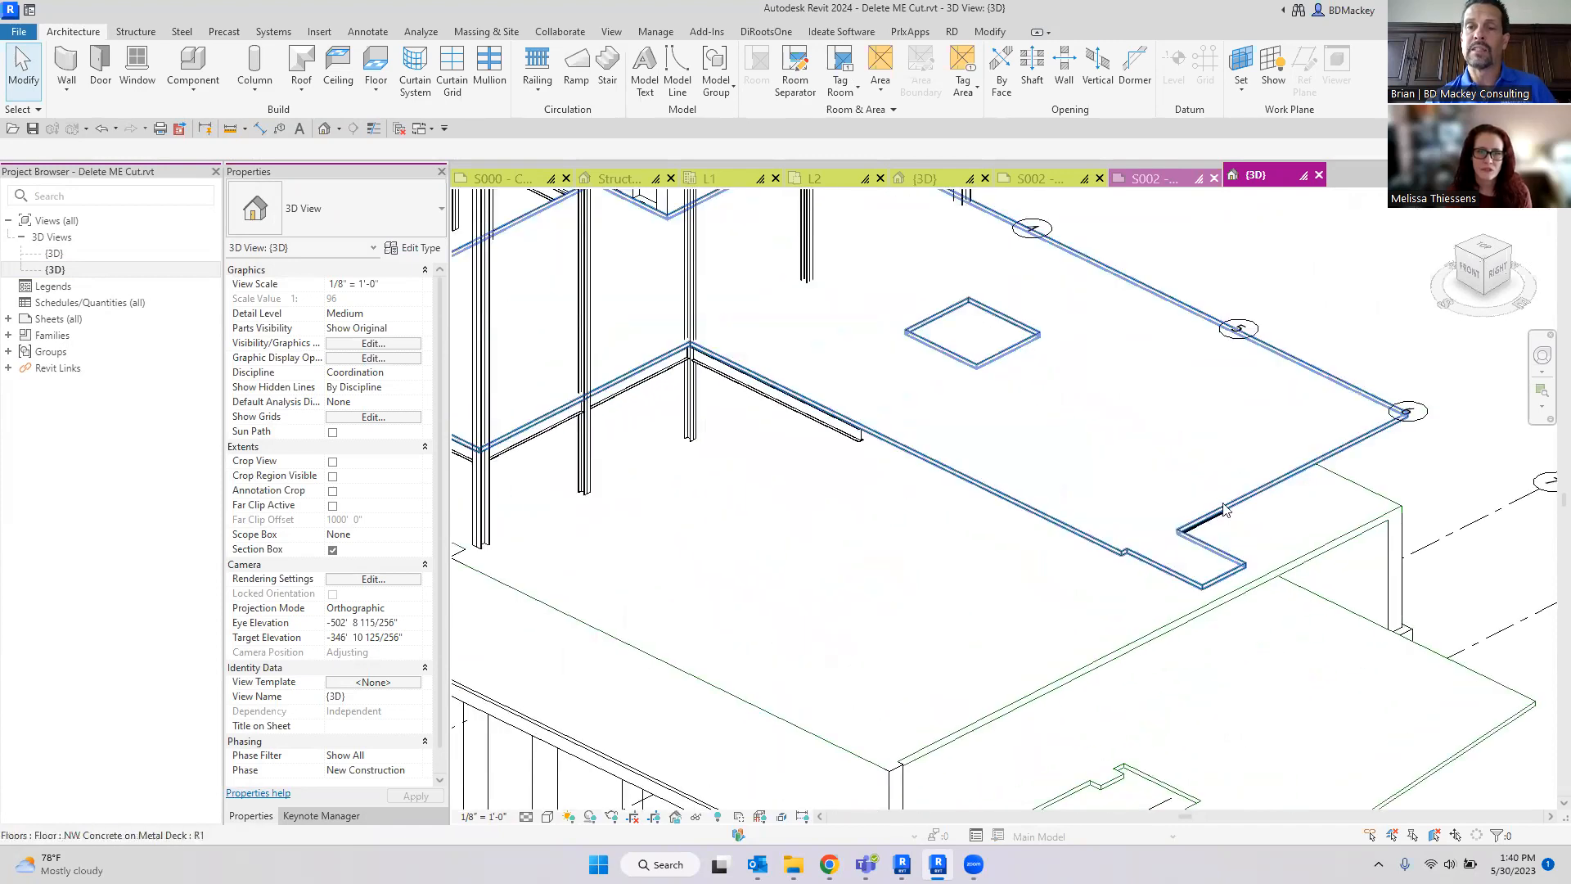
{"action": "left_click", "coordinate": [1208, 569]}
{"action": "middle_click_drag", "start_coordinate": [1088, 609], "coordinate": [745, 398], "text": "shift"}
{"action": "scroll", "coordinate": [746, 399], "scroll_direction": "up", "scroll_amount": 2}
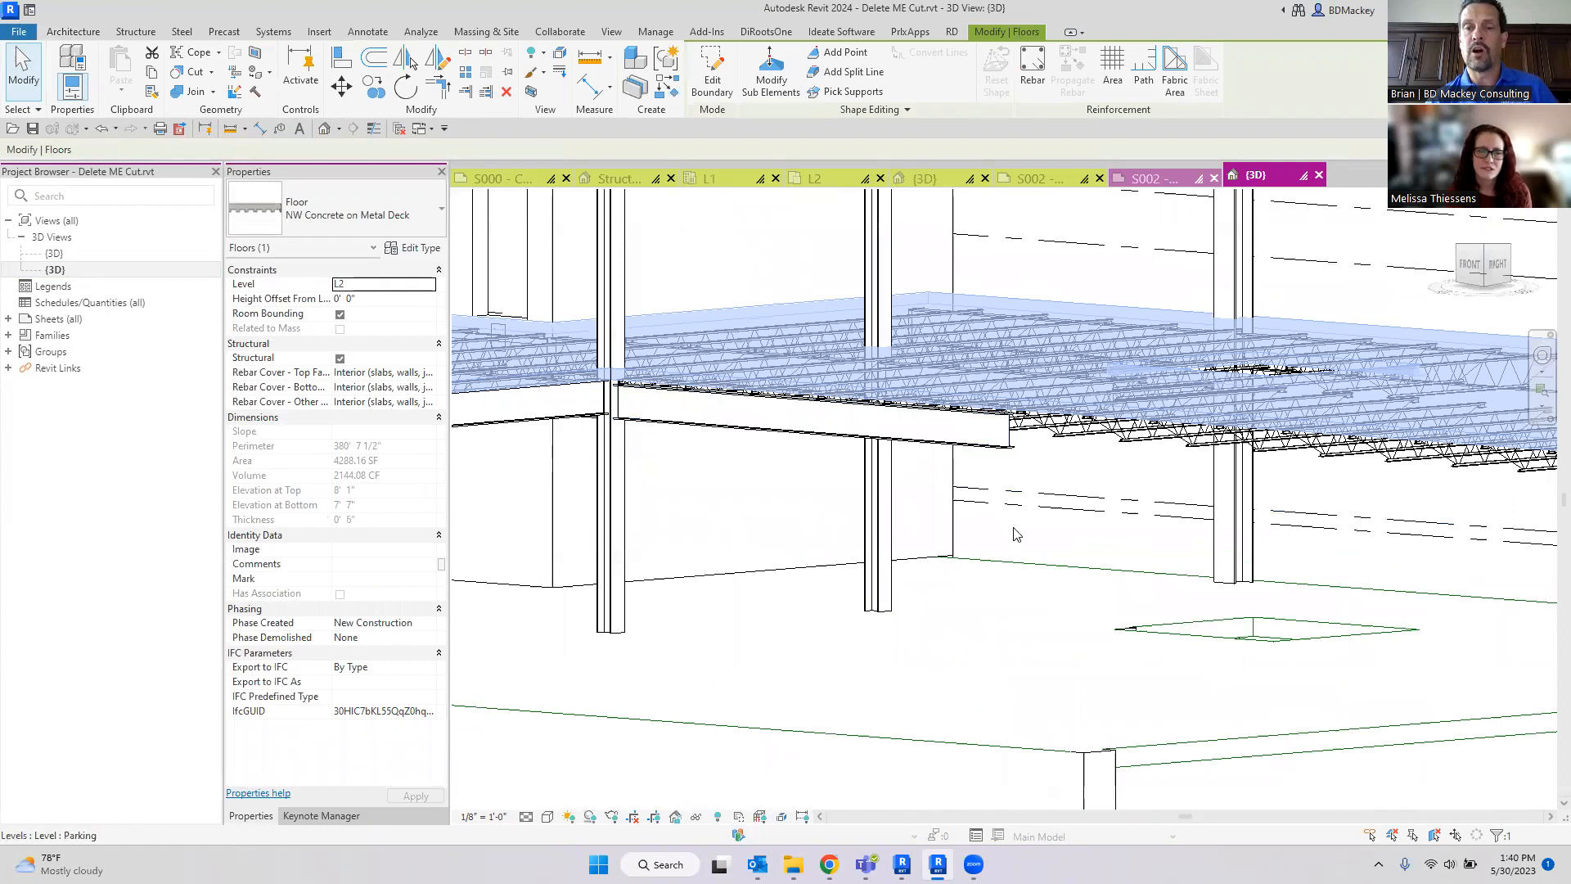
{"action": "scroll", "coordinate": [1007, 444], "scroll_direction": "down", "scroll_amount": 1}
{"action": "middle_click_drag", "start_coordinate": [1007, 444], "coordinate": [924, 407], "text": "shift"}
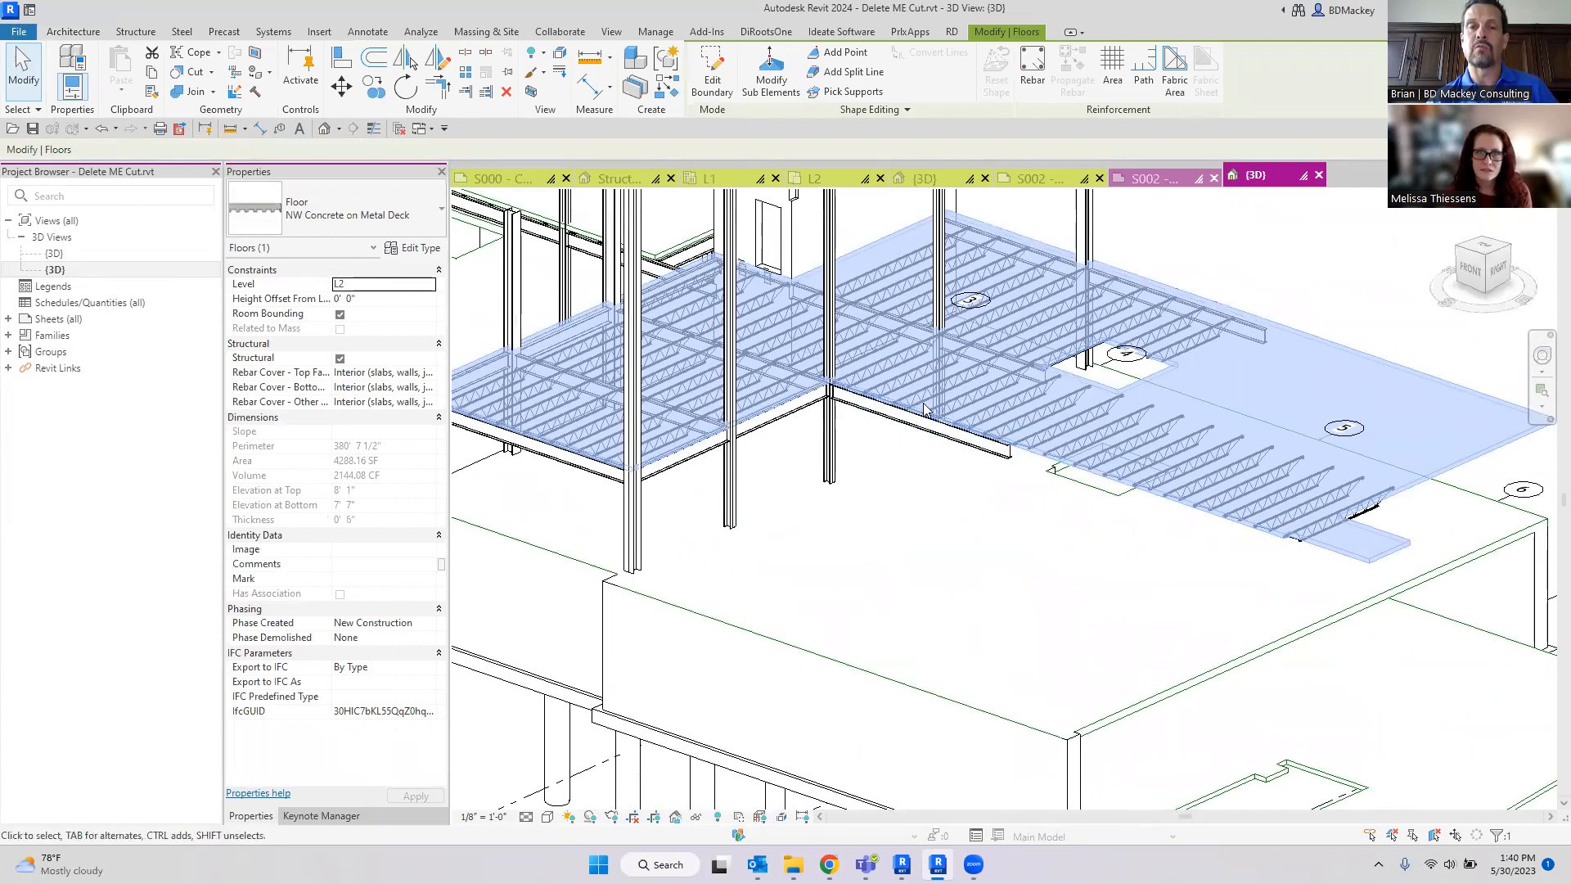
{"action": "scroll", "coordinate": [886, 440], "scroll_direction": "down", "scroll_amount": 2}
{"action": "middle_click_drag", "start_coordinate": [892, 586], "coordinate": [1000, 631], "text": "shift"}
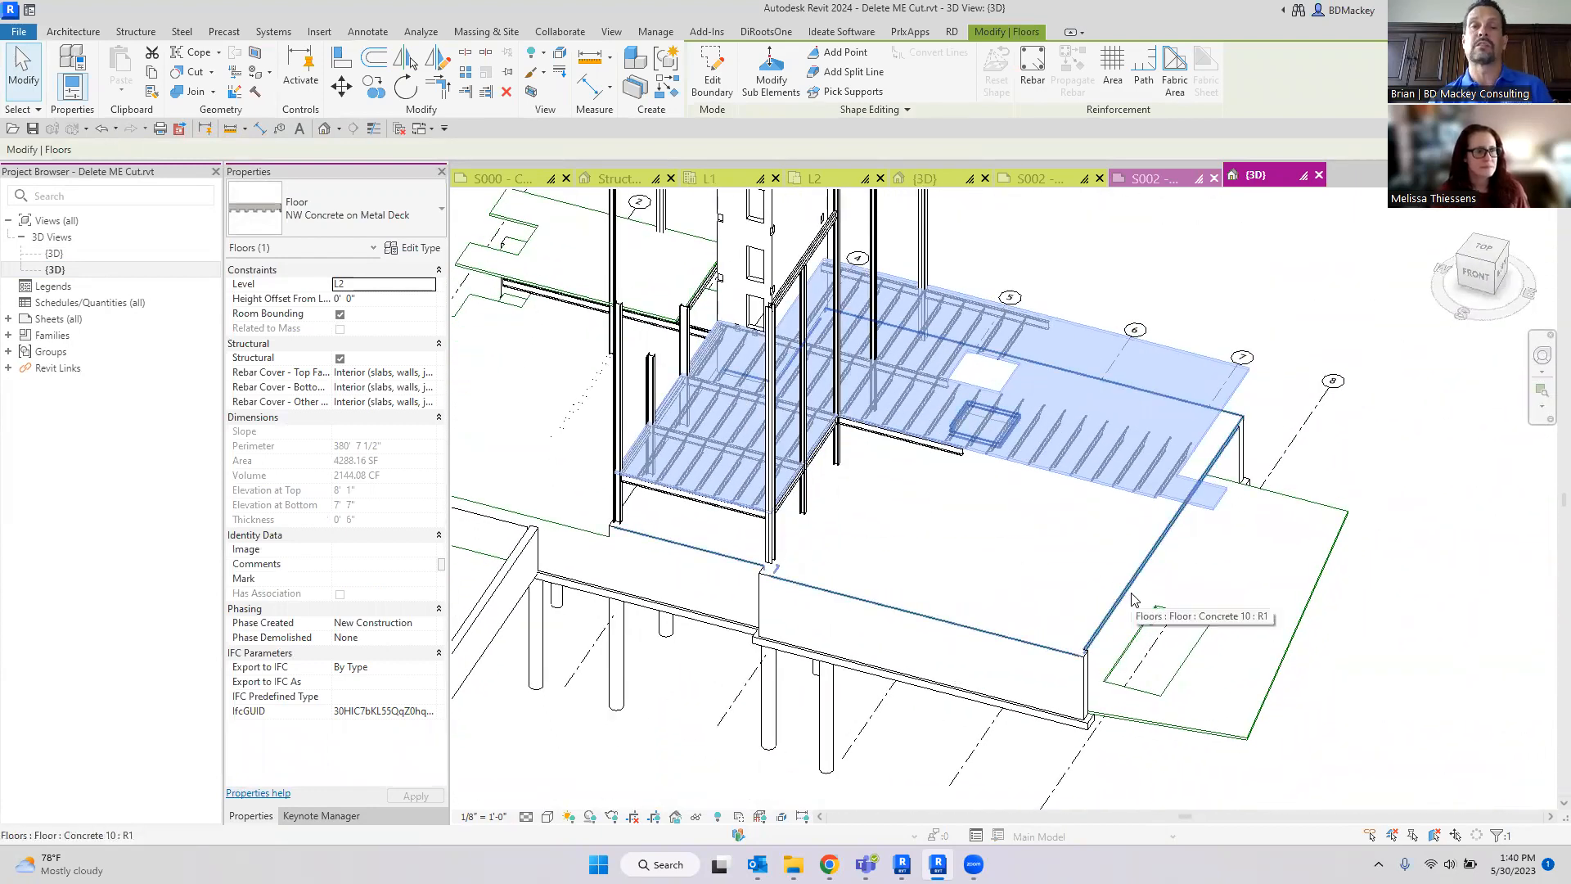
Step: Examine the columns, shaft and floors of the whole cut model from several sides, with the deck floor deselected
{"action": "scroll", "coordinate": [740, 688], "scroll_direction": "down", "scroll_amount": 3}
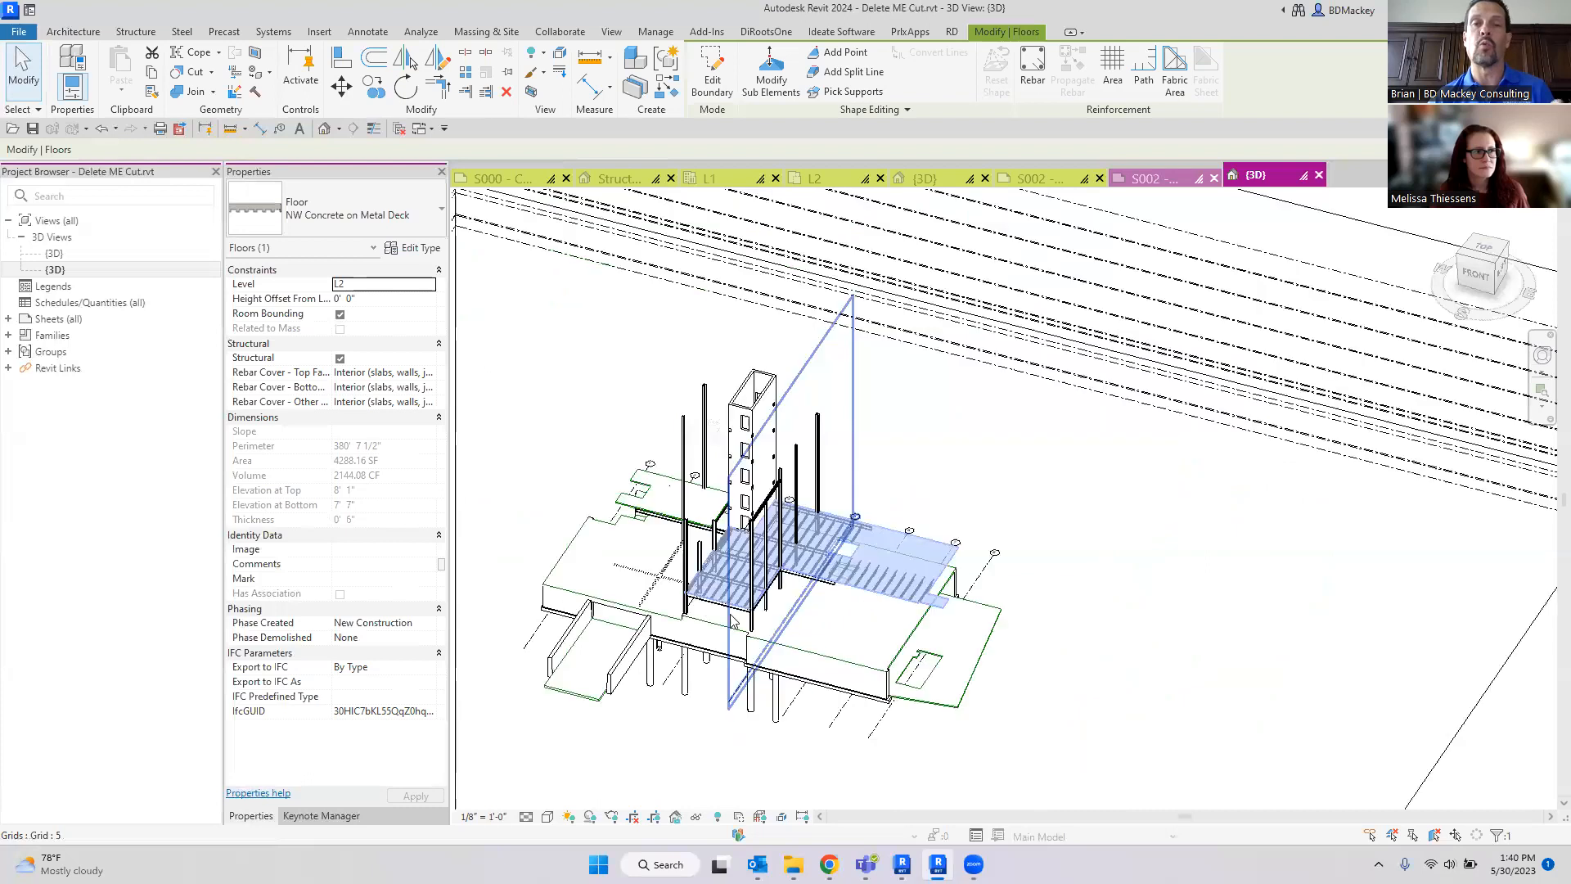
{"action": "middle_click_drag", "start_coordinate": [728, 532], "coordinate": [880, 646], "text": "shift"}
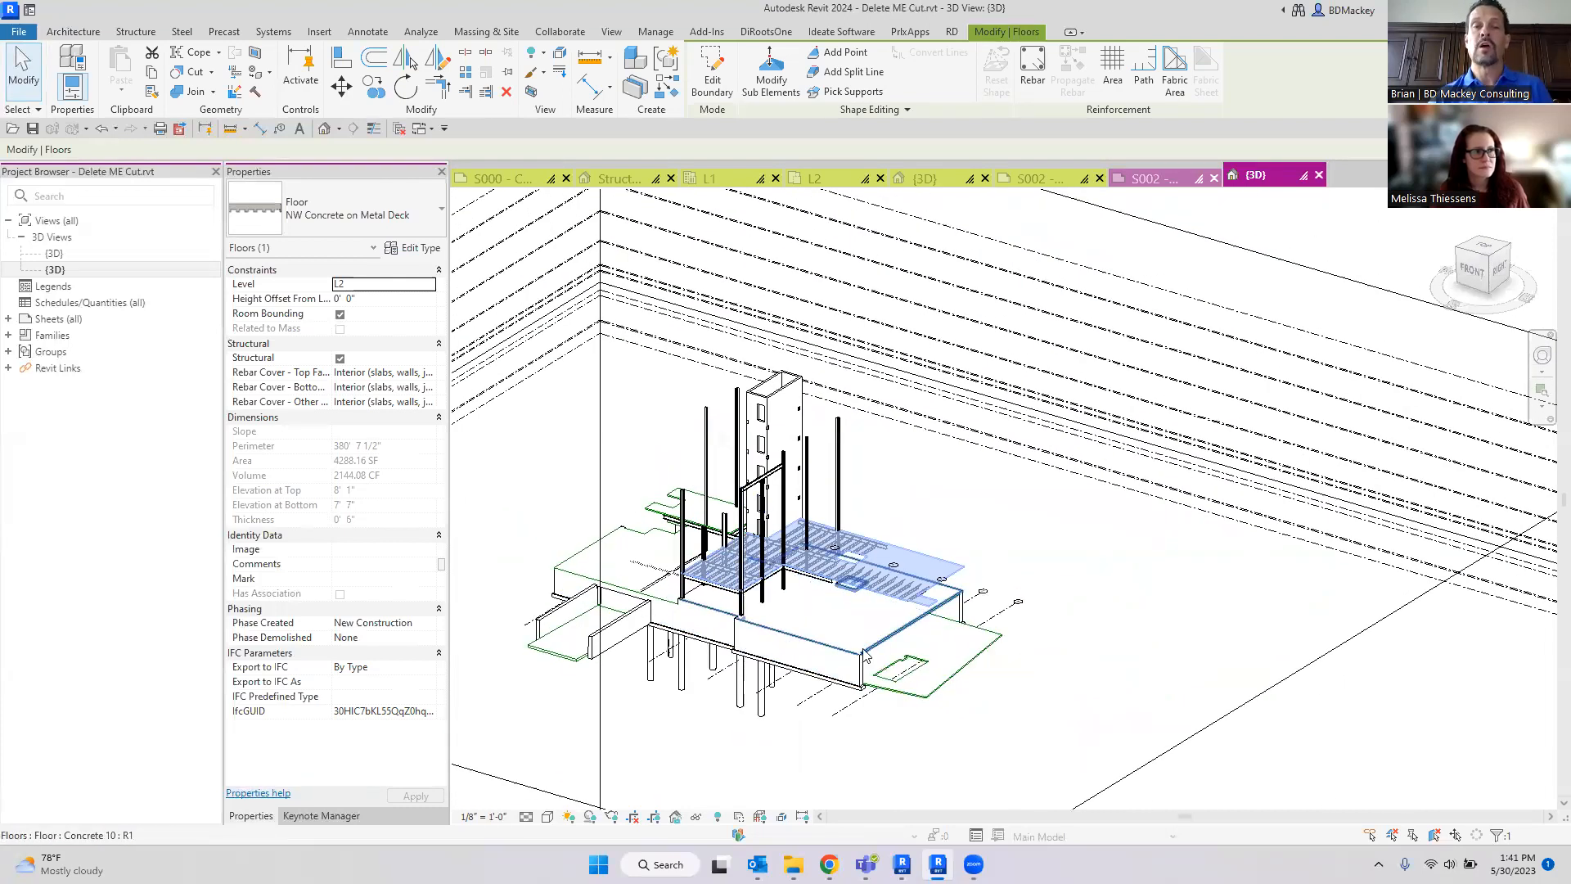
{"action": "scroll", "coordinate": [775, 524], "scroll_direction": "up", "scroll_amount": 5}
{"action": "scroll", "coordinate": [768, 396], "scroll_direction": "up", "scroll_amount": 3}
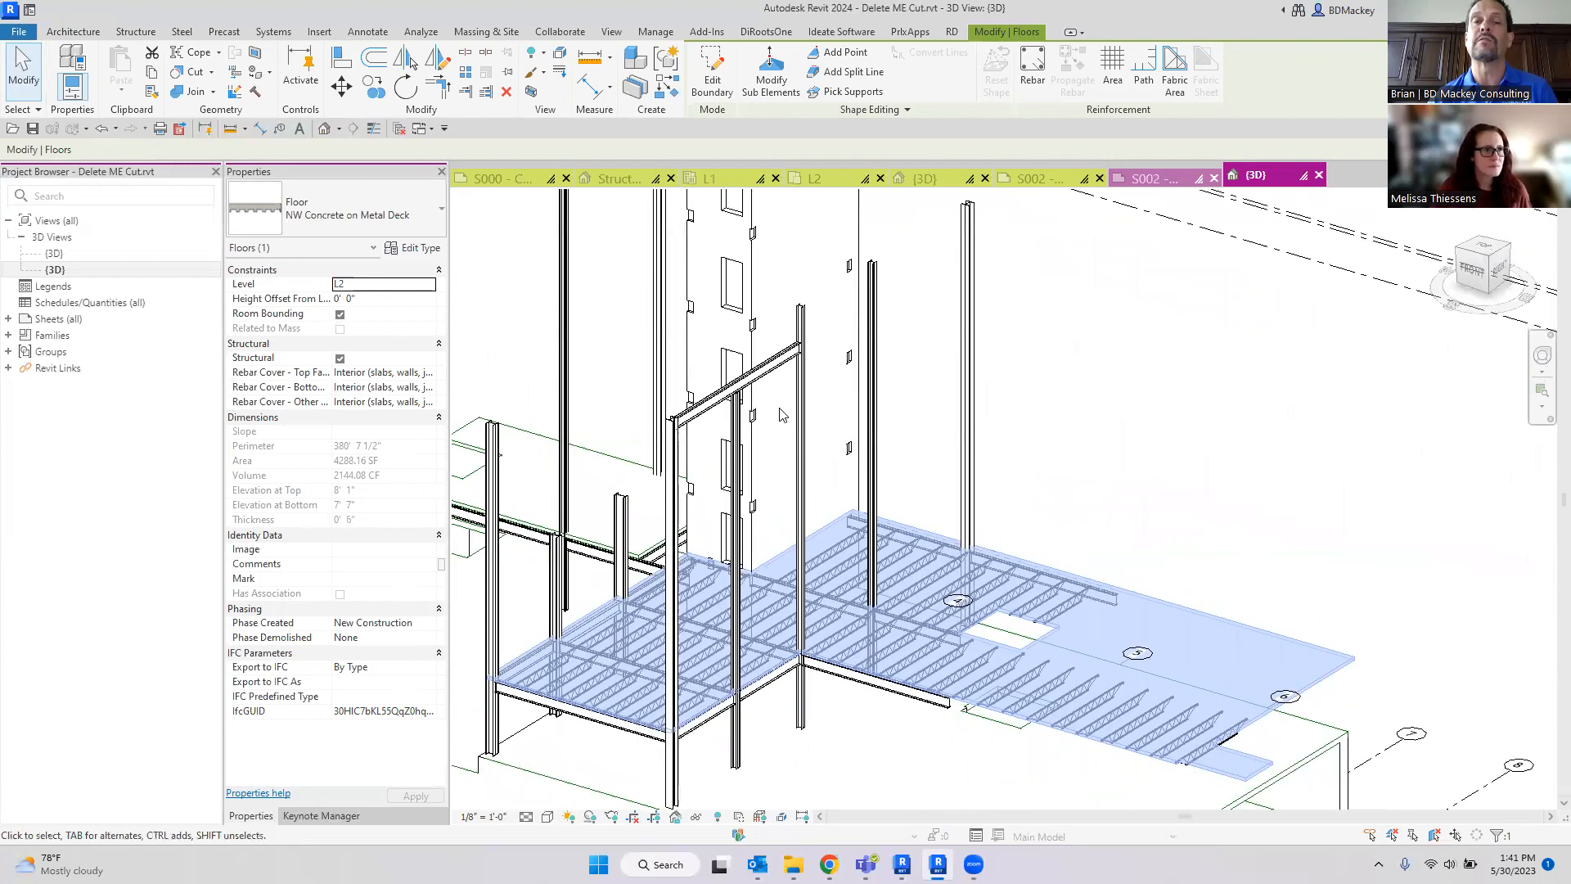
{"action": "key", "text": "Delete"}
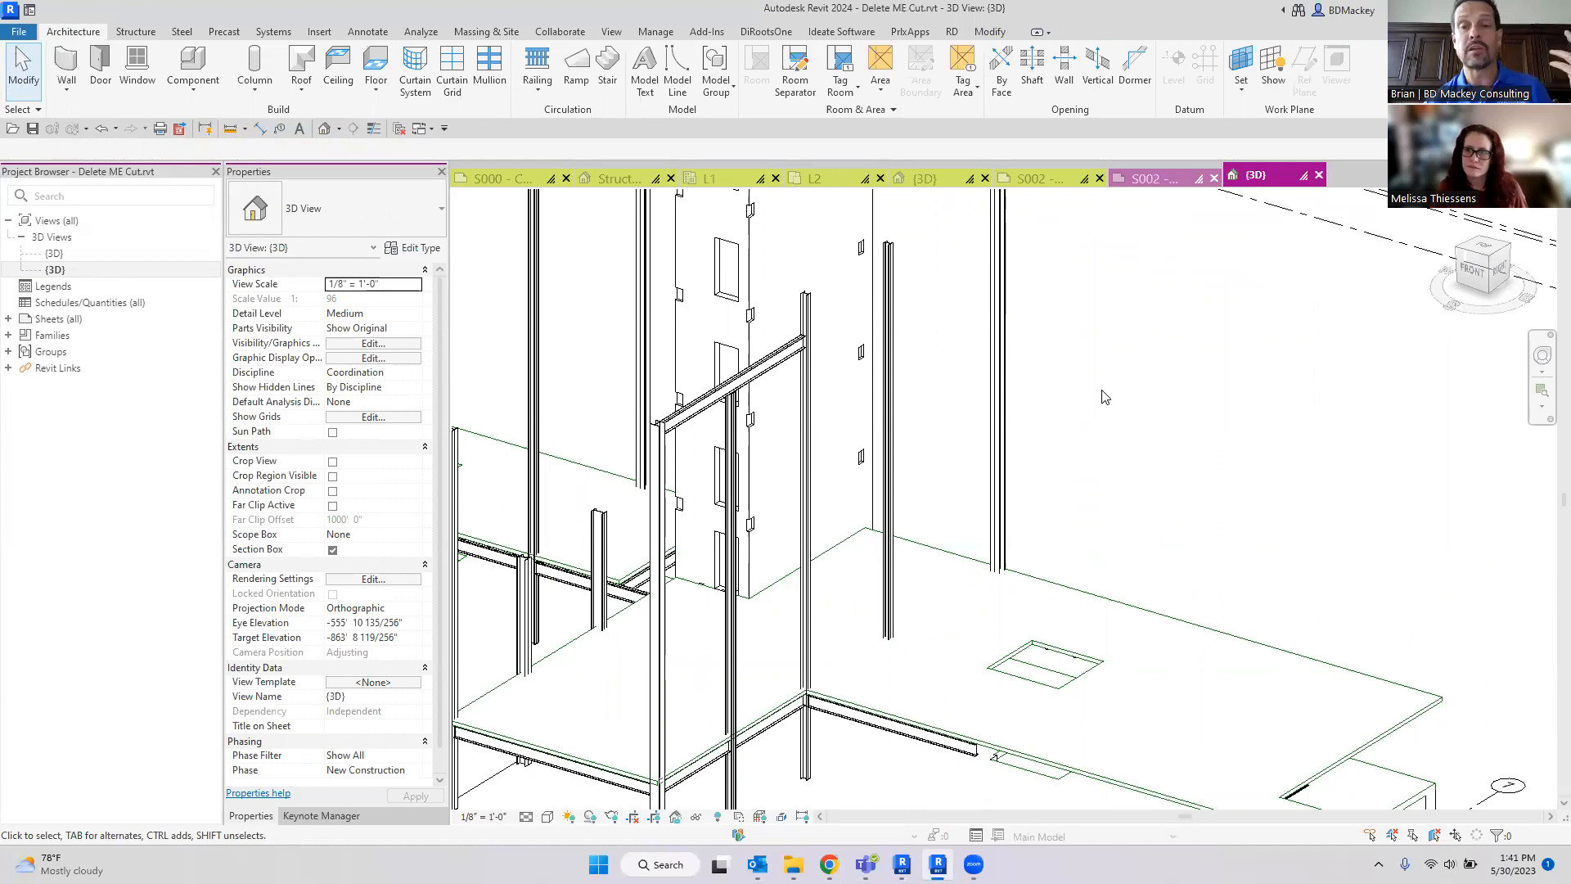
{"action": "scroll", "coordinate": [1105, 397], "scroll_direction": "down", "scroll_amount": 5}
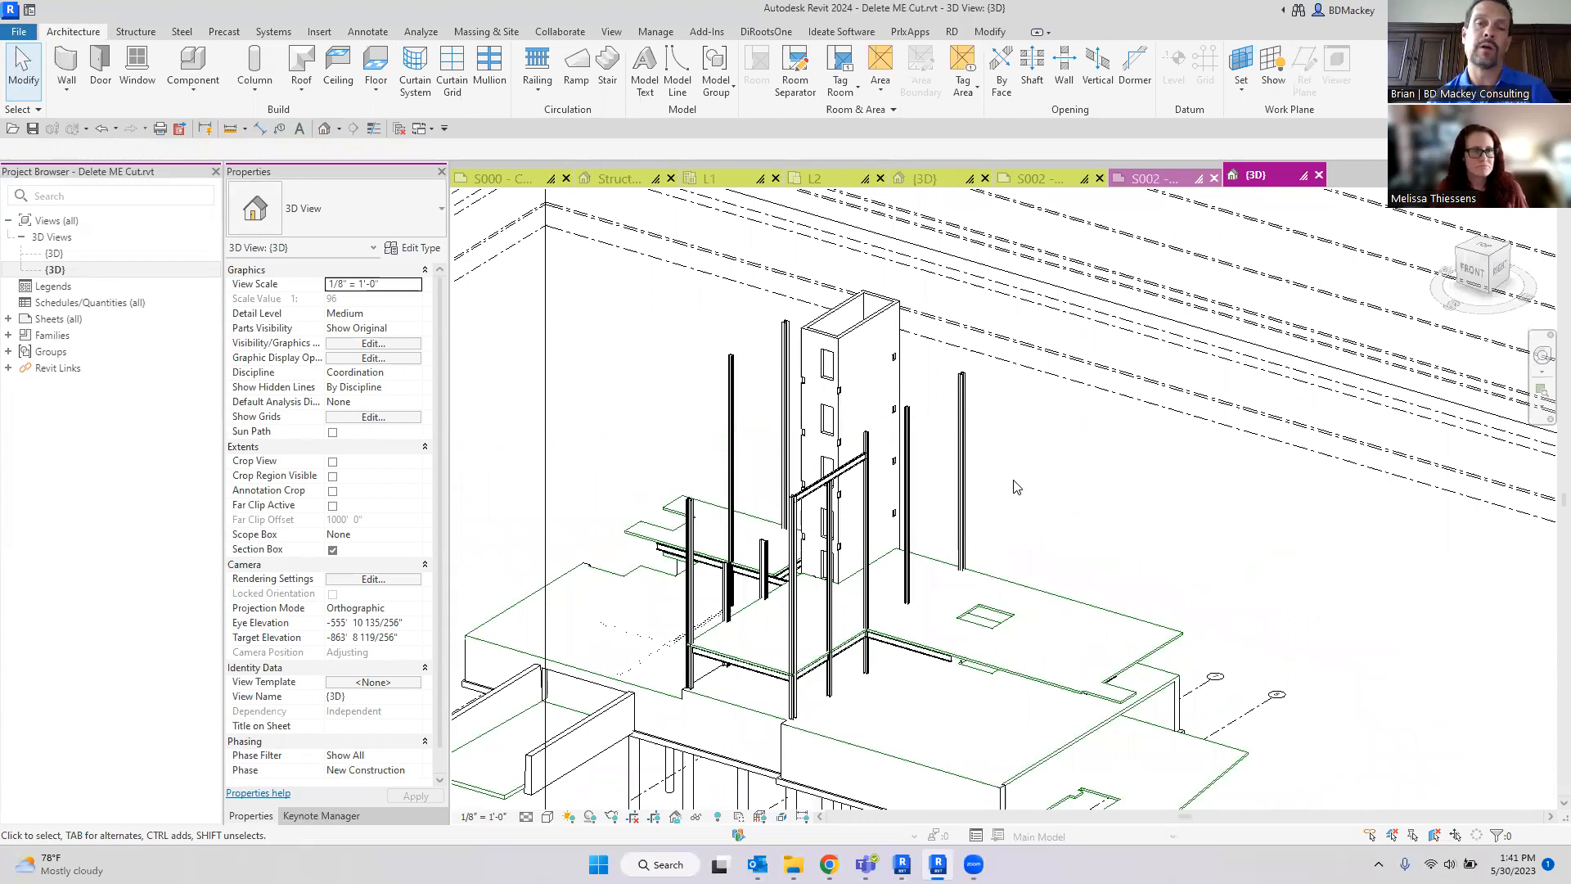
{"action": "middle_click_drag", "start_coordinate": [888, 654], "coordinate": [954, 681], "text": "shift"}
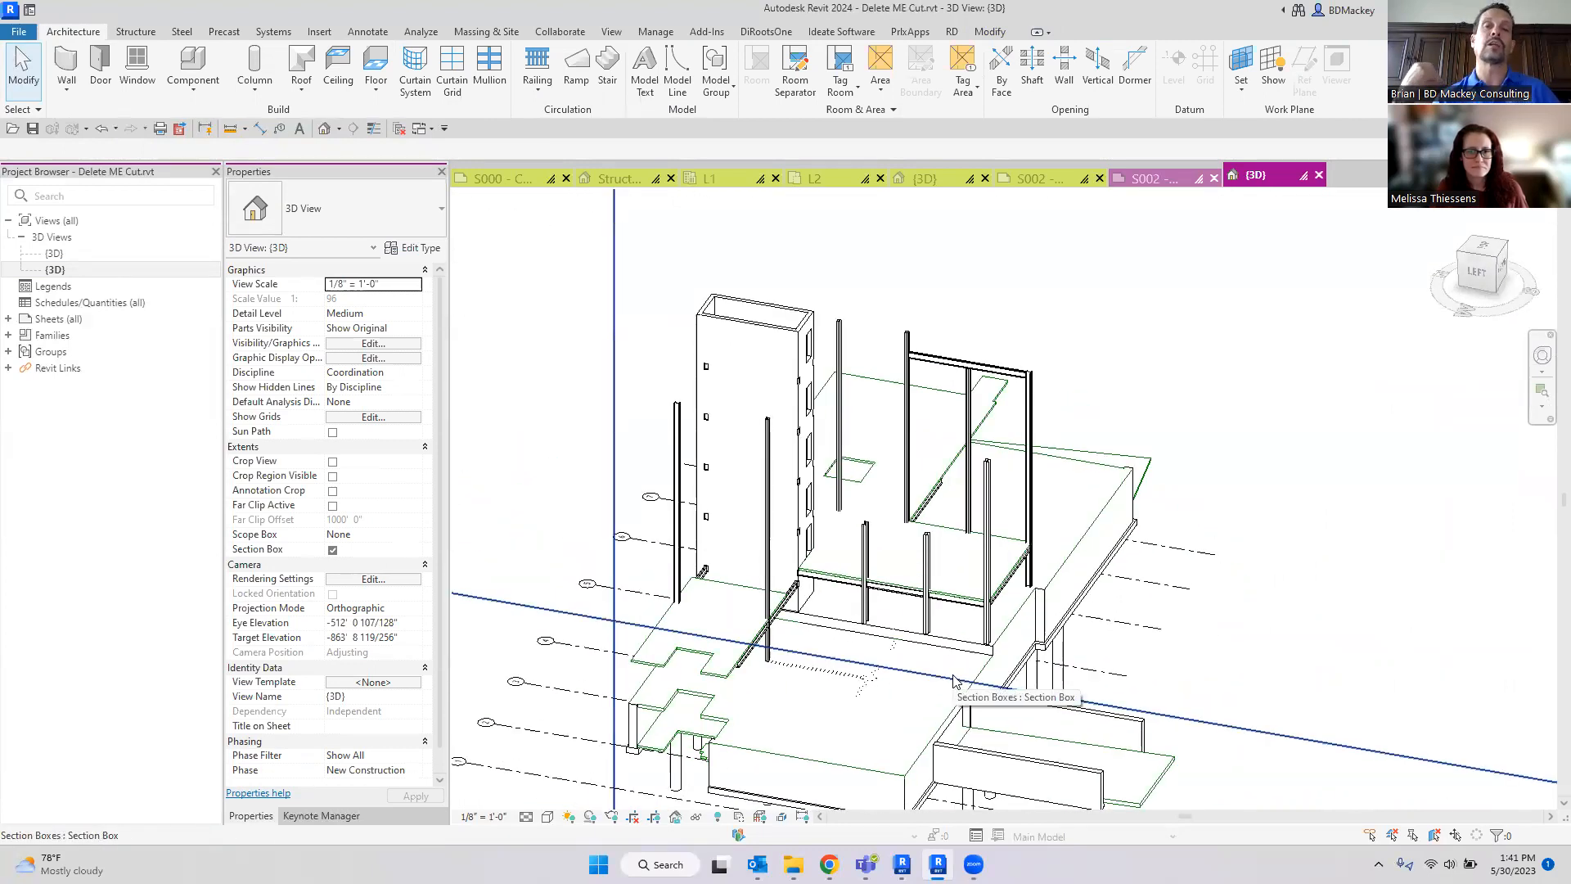
{"action": "middle_click_drag", "start_coordinate": [1318, 643], "coordinate": [1187, 336], "text": "shift"}
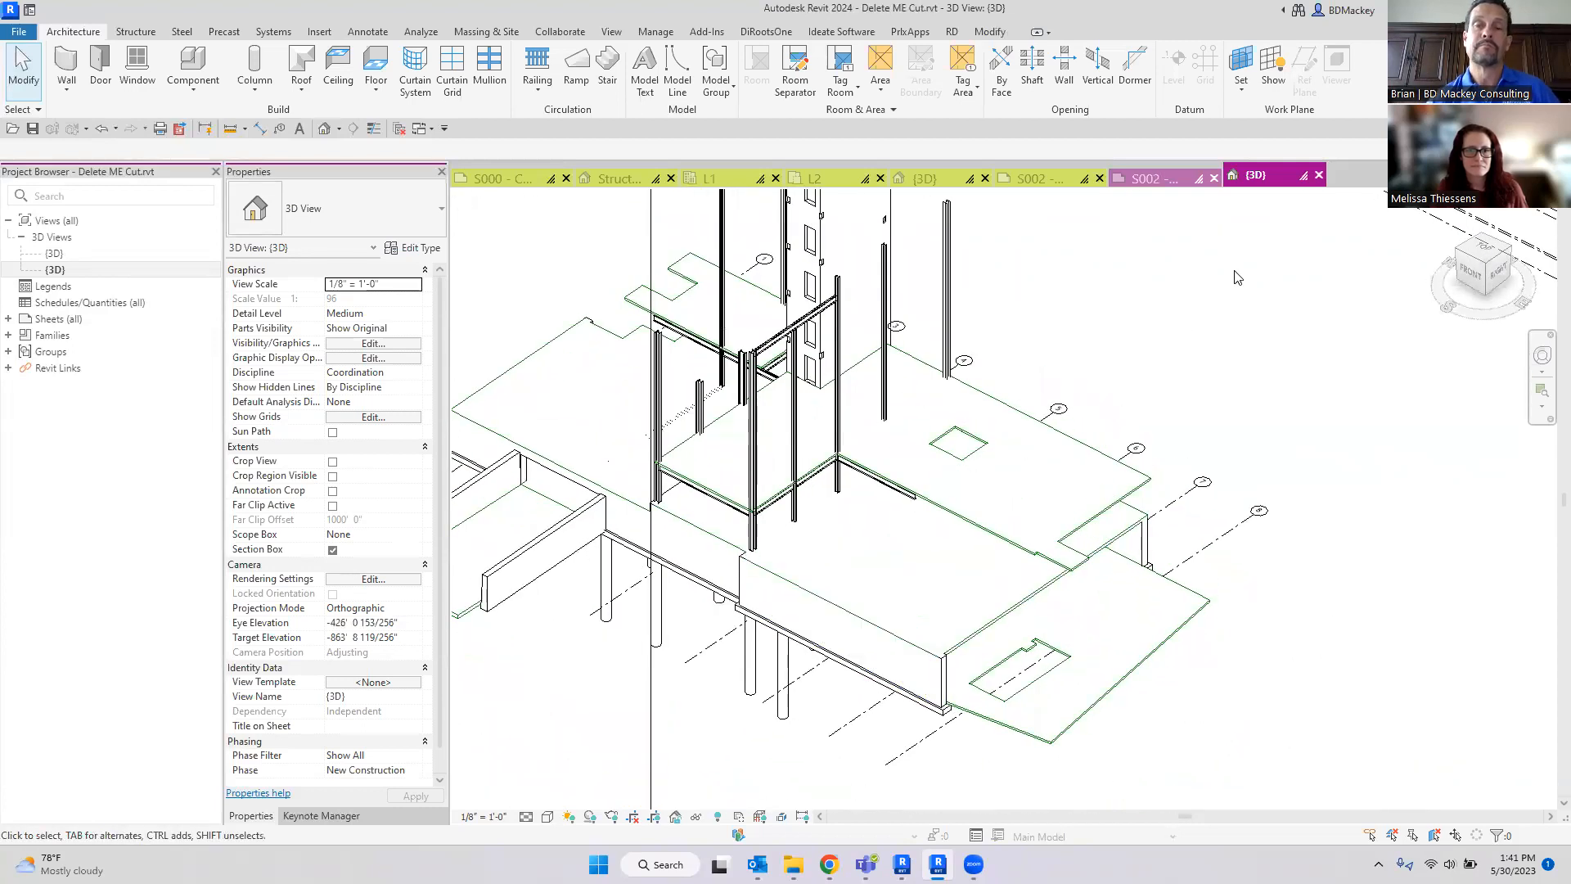
Step: Close the S002 sheets of both projects and the structural model's L1 and L2 views, keeping Delete ME Cut open
{"action": "key", "text": "ctrl+w"}
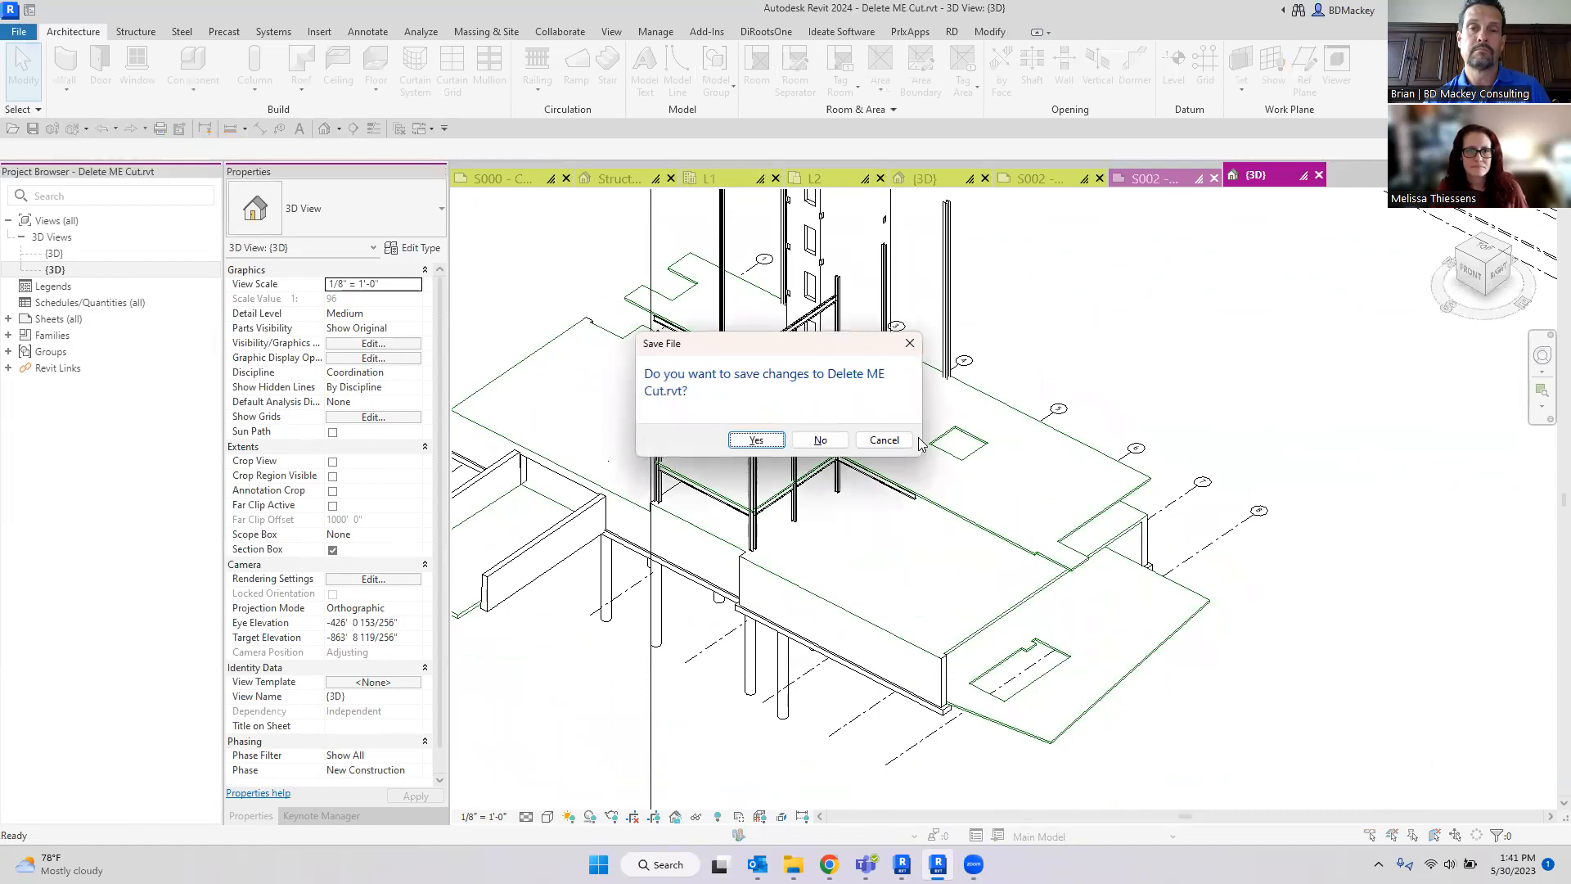
{"action": "left_click", "coordinate": [884, 440]}
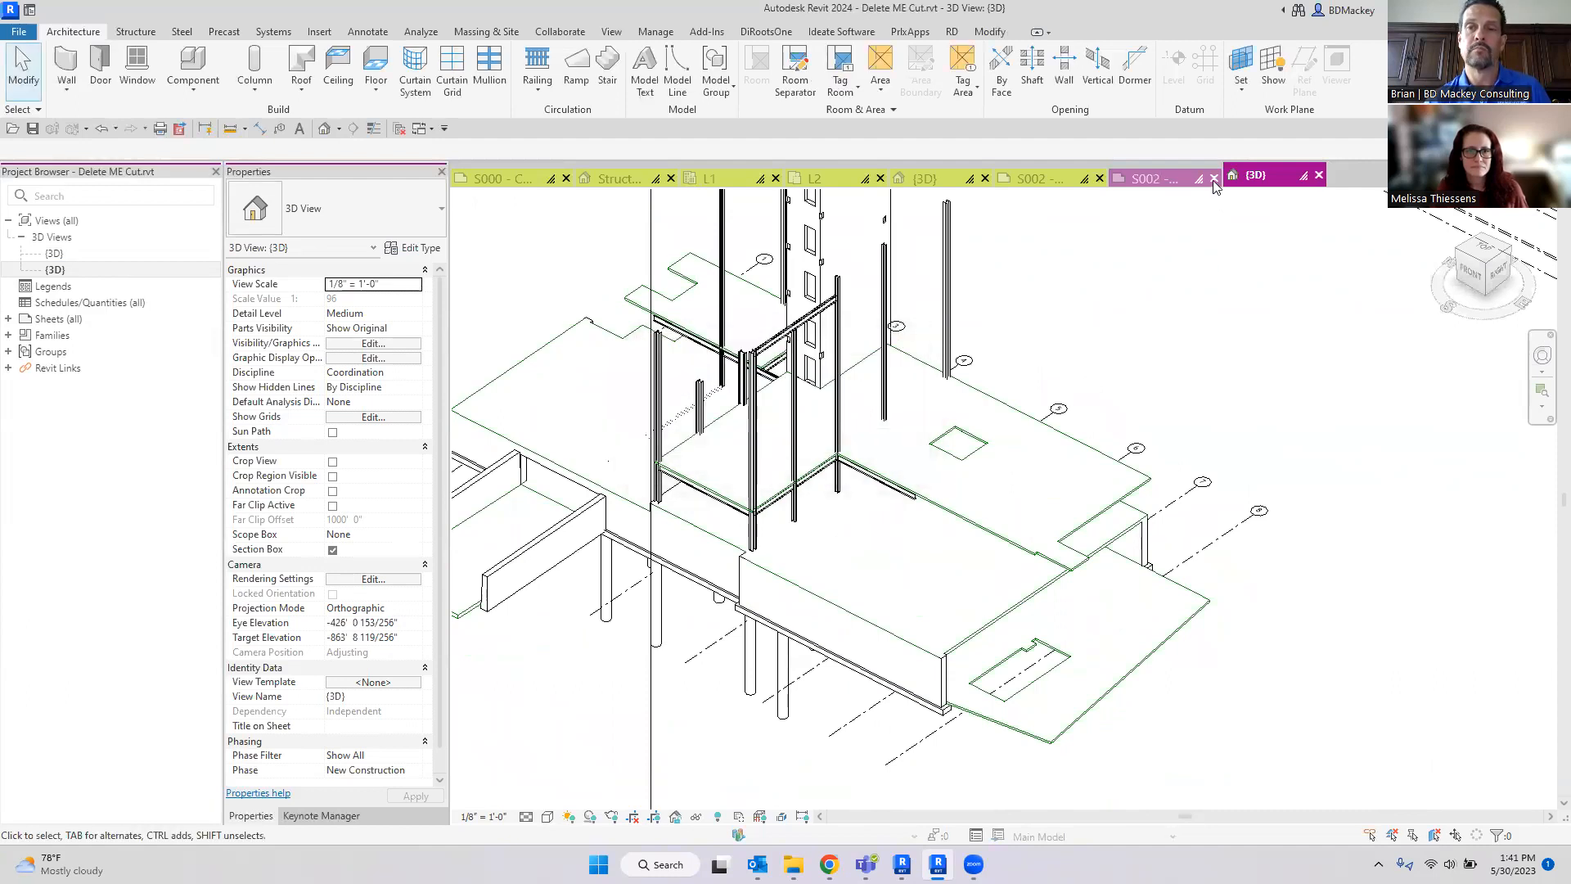
{"action": "left_click", "coordinate": [1214, 179]}
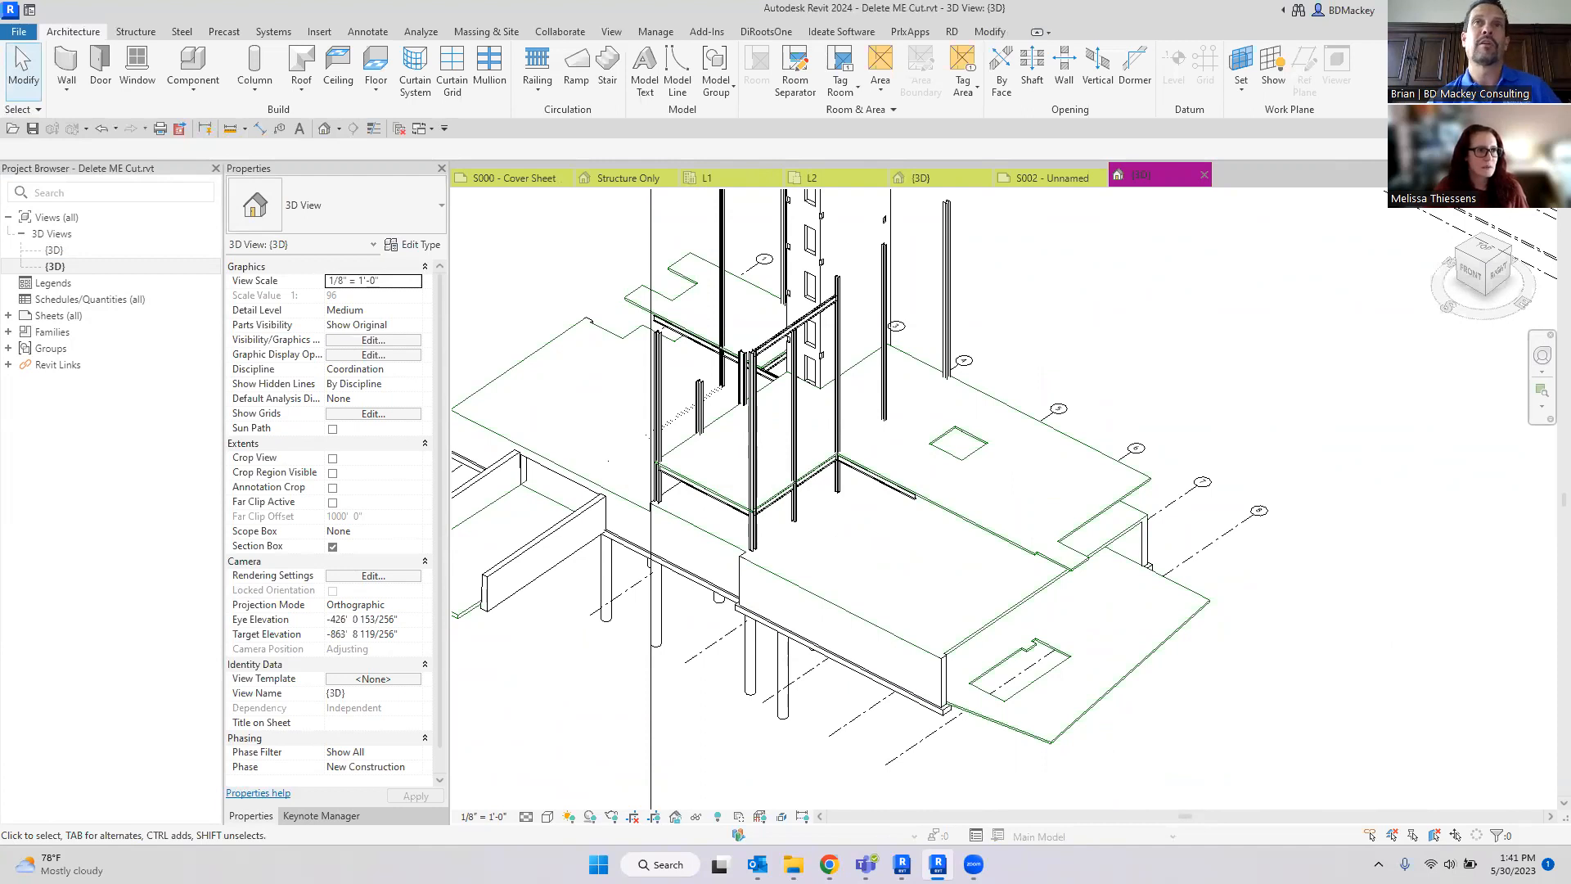
{"action": "scroll", "coordinate": [1104, 376], "scroll_direction": "down", "scroll_amount": 5}
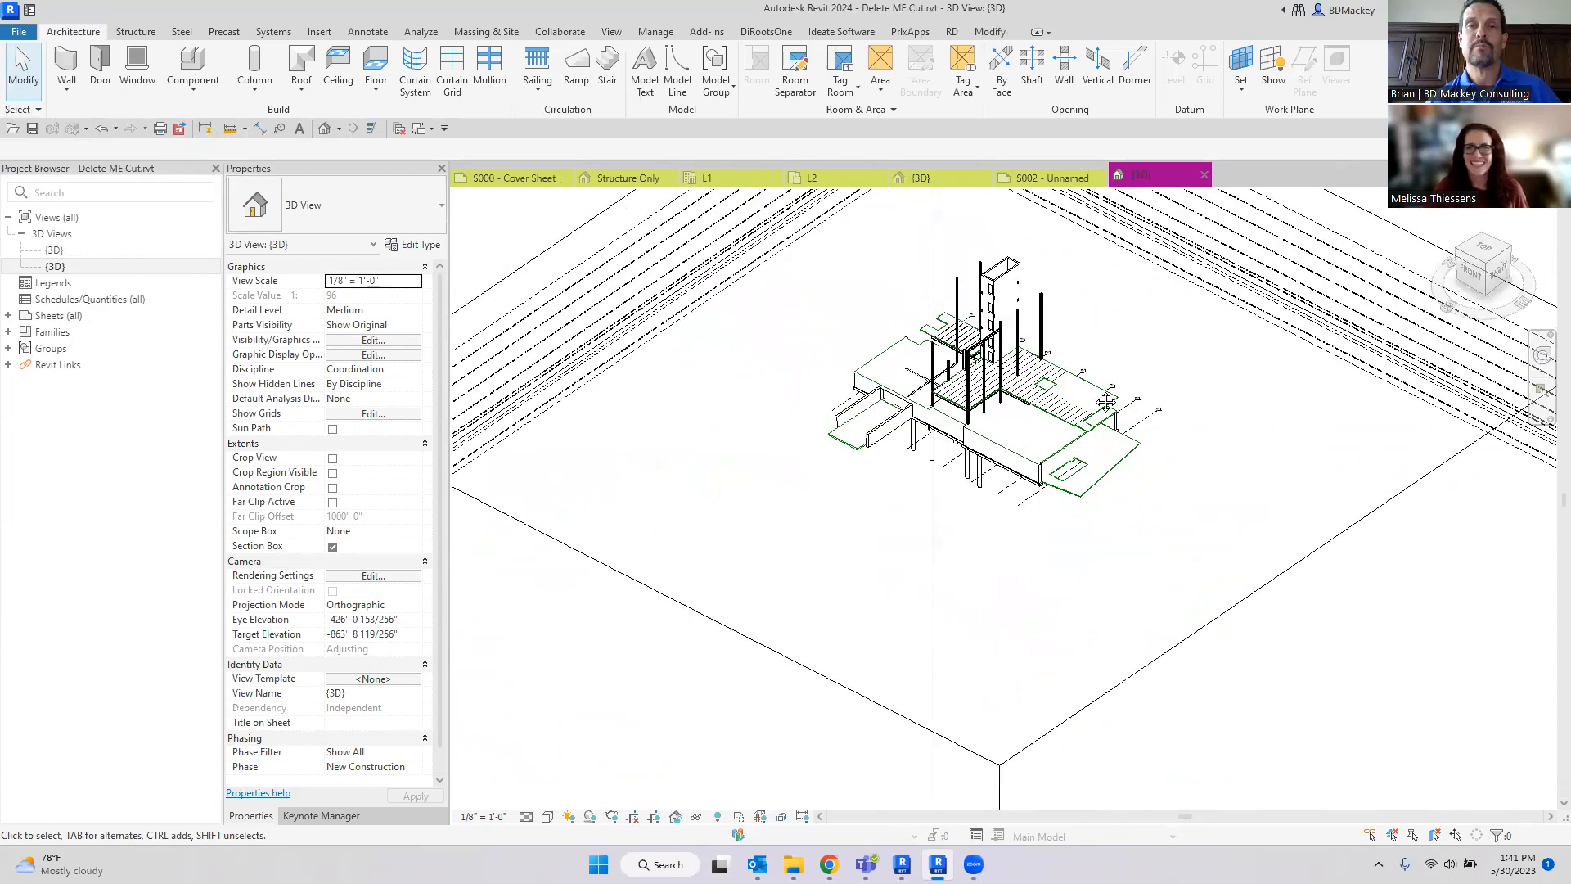
{"action": "middle_click_drag", "start_coordinate": [1106, 401], "coordinate": [1089, 422]}
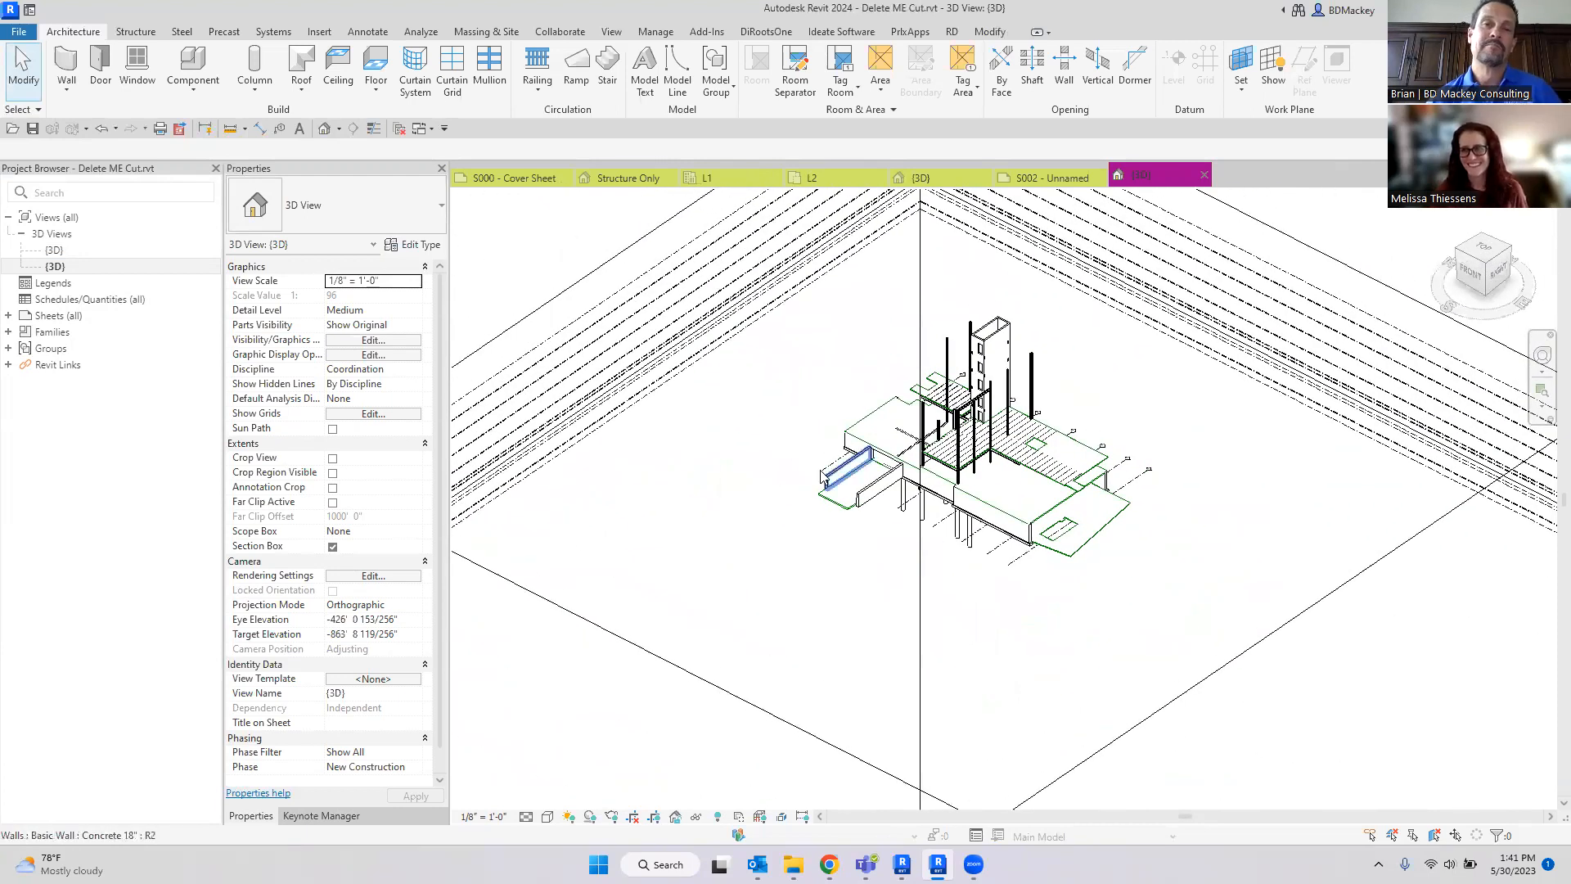
{"action": "left_click", "coordinate": [1082, 182]}
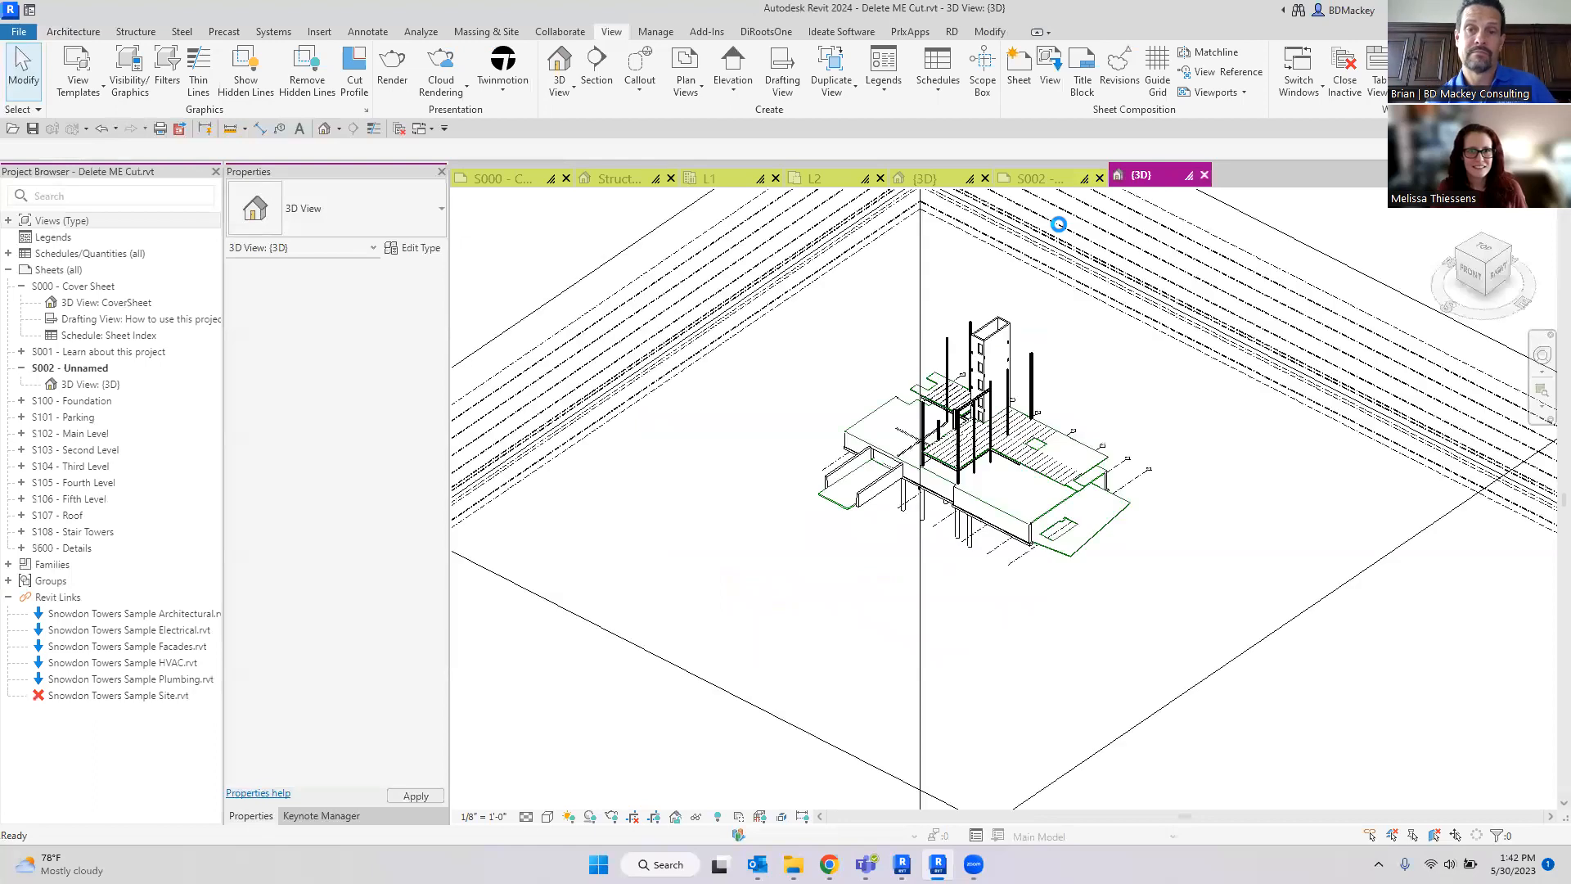
{"action": "left_click", "coordinate": [881, 178]}
{"action": "left_click", "coordinate": [776, 178]}
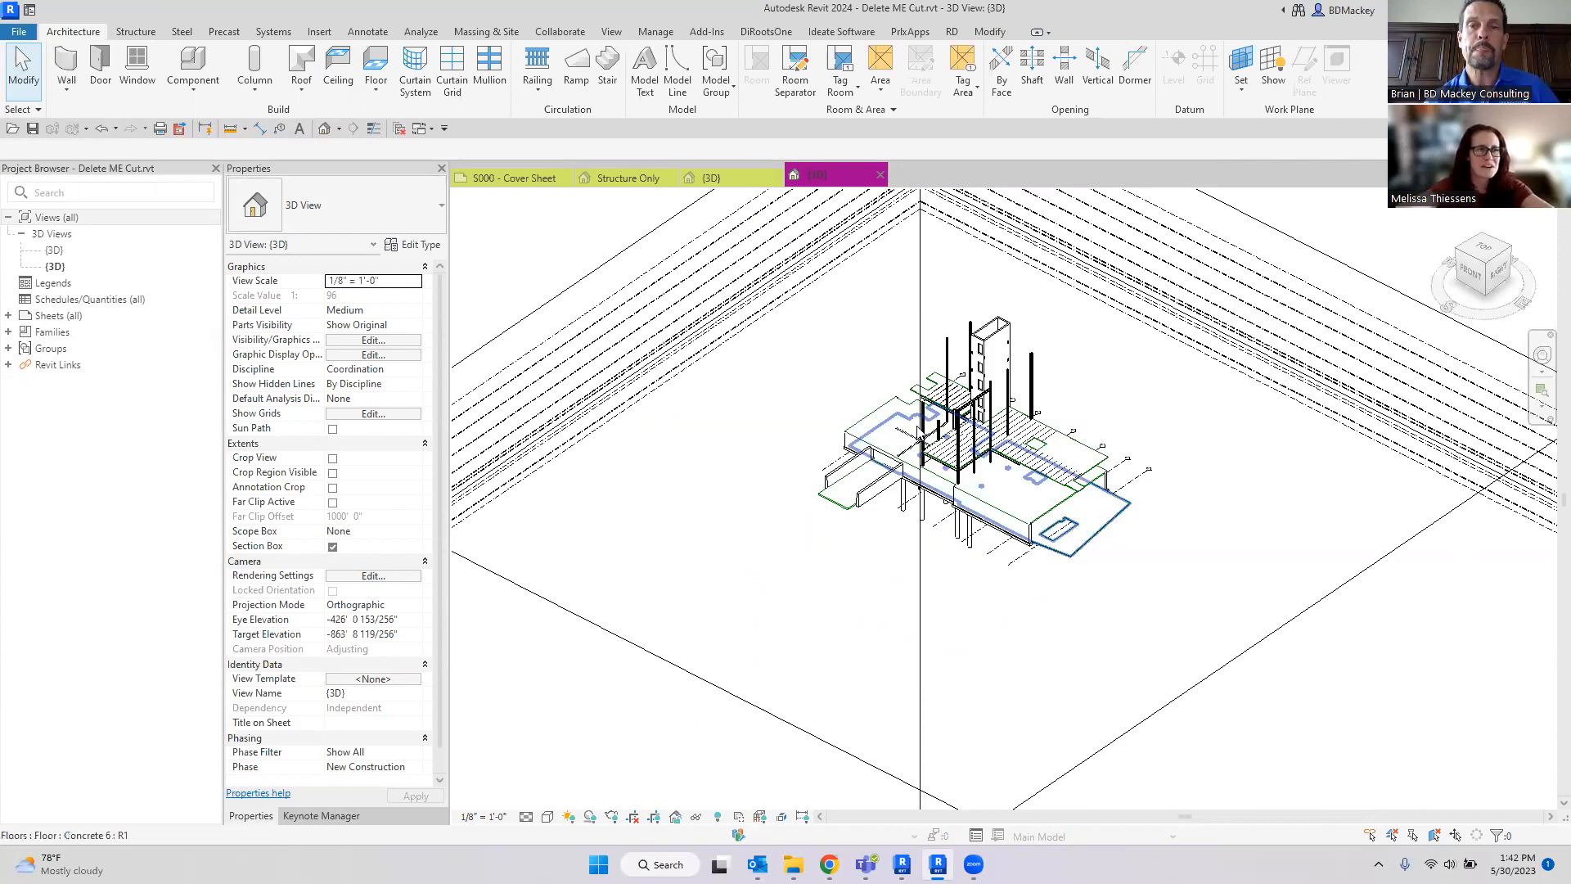
Step: Select the sloped Concrete 12" ramp floor and examine it within the surrounding model, ending with it deselected
{"action": "scroll", "coordinate": [920, 434], "scroll_direction": "up", "scroll_amount": 5}
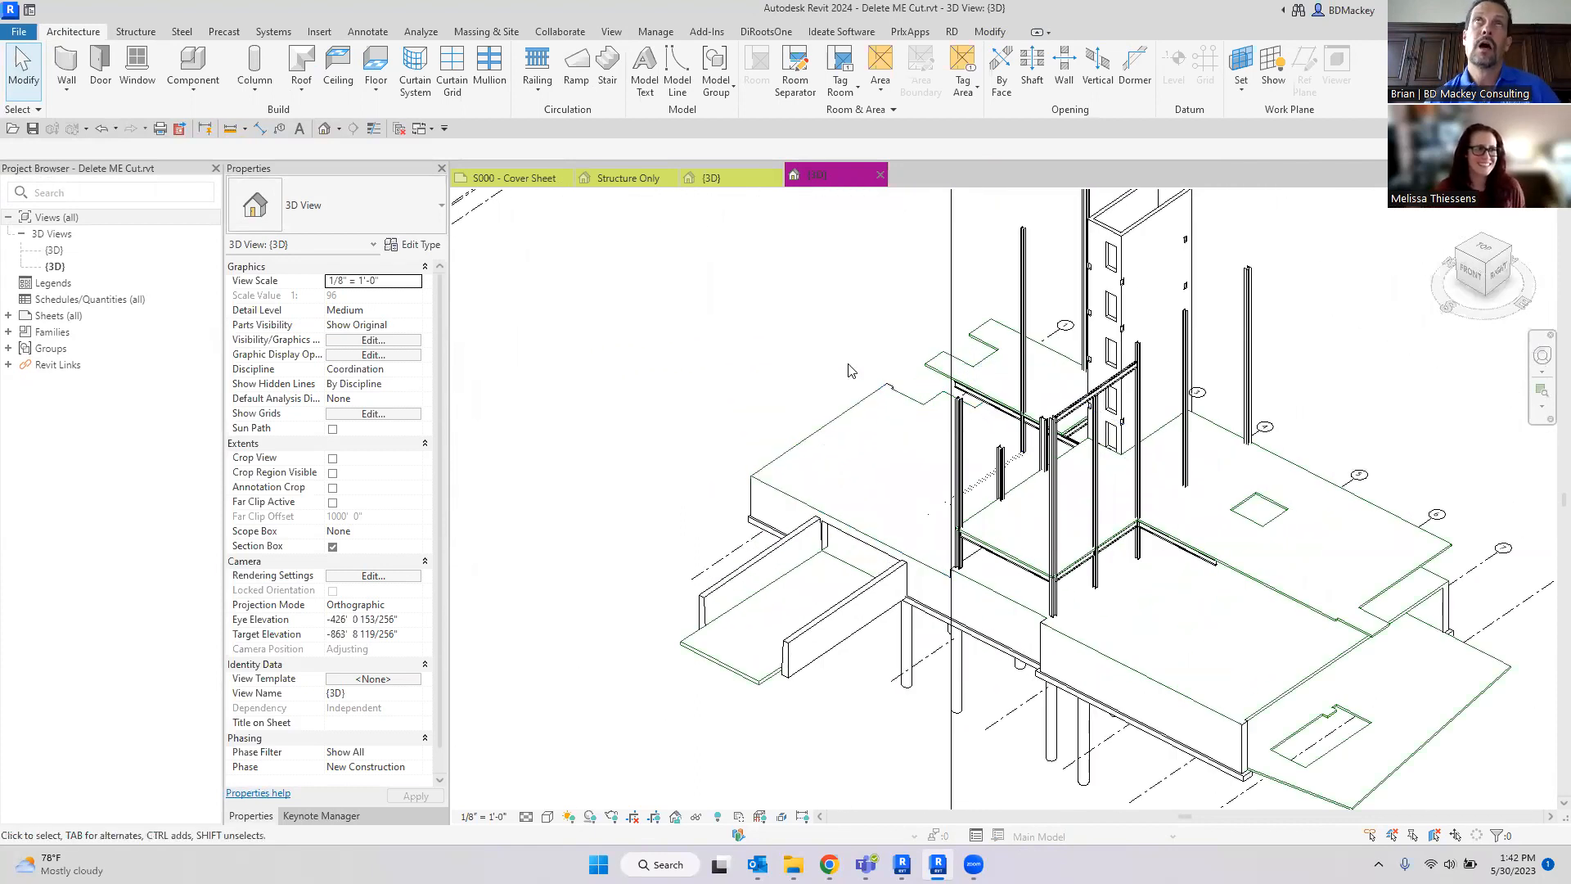
{"action": "scroll", "coordinate": [848, 371], "scroll_direction": "down", "scroll_amount": 2}
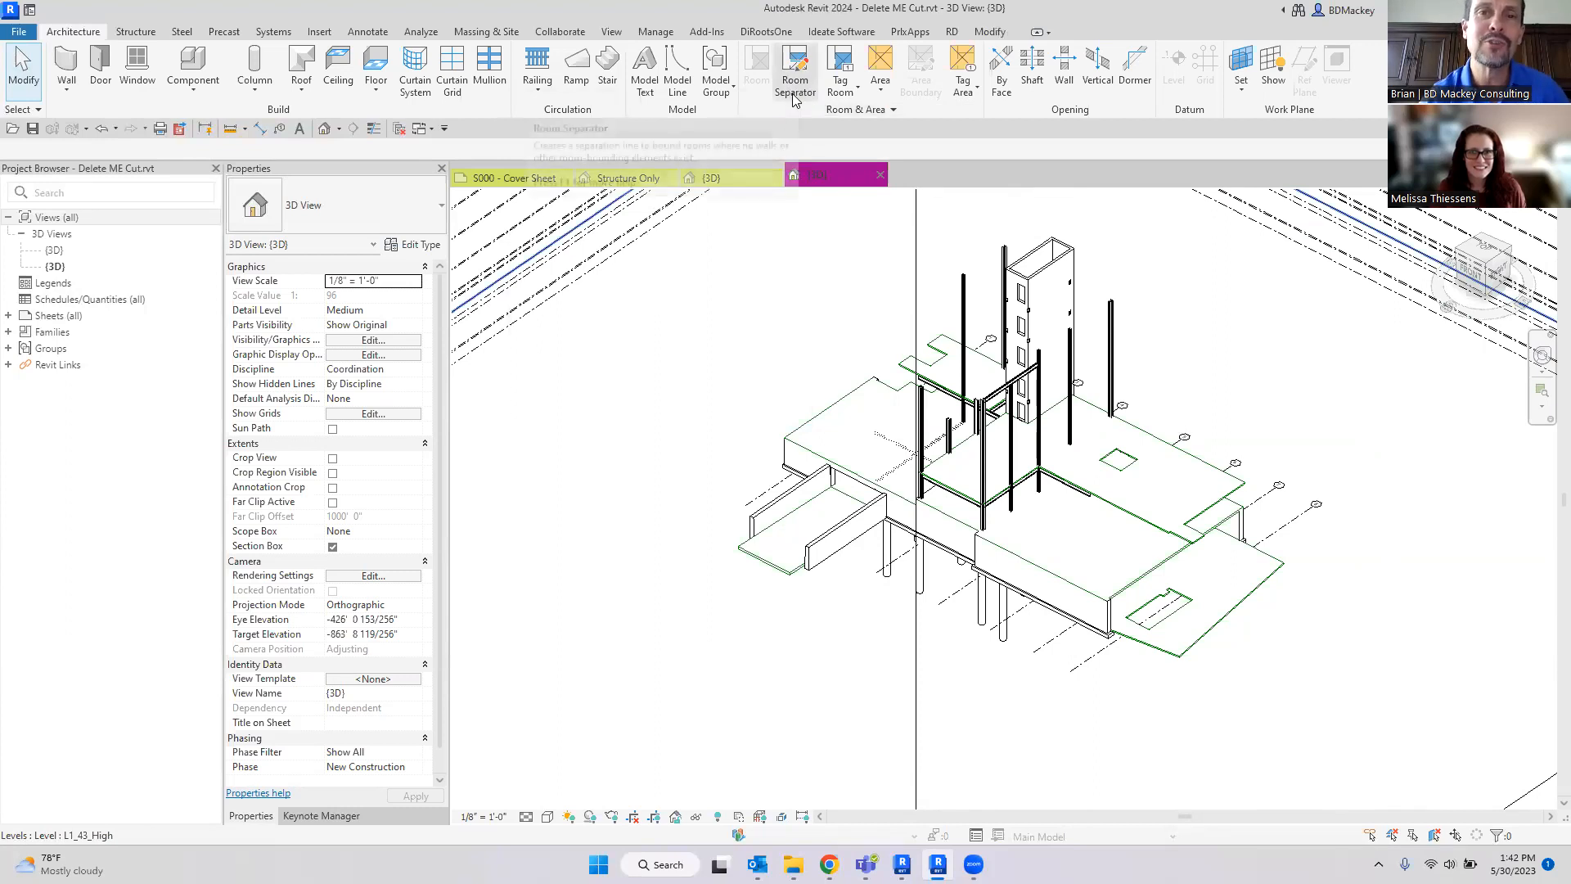
{"action": "scroll", "coordinate": [826, 350], "scroll_direction": "down", "scroll_amount": 3}
{"action": "middle_click_drag", "start_coordinate": [827, 351], "coordinate": [828, 474]}
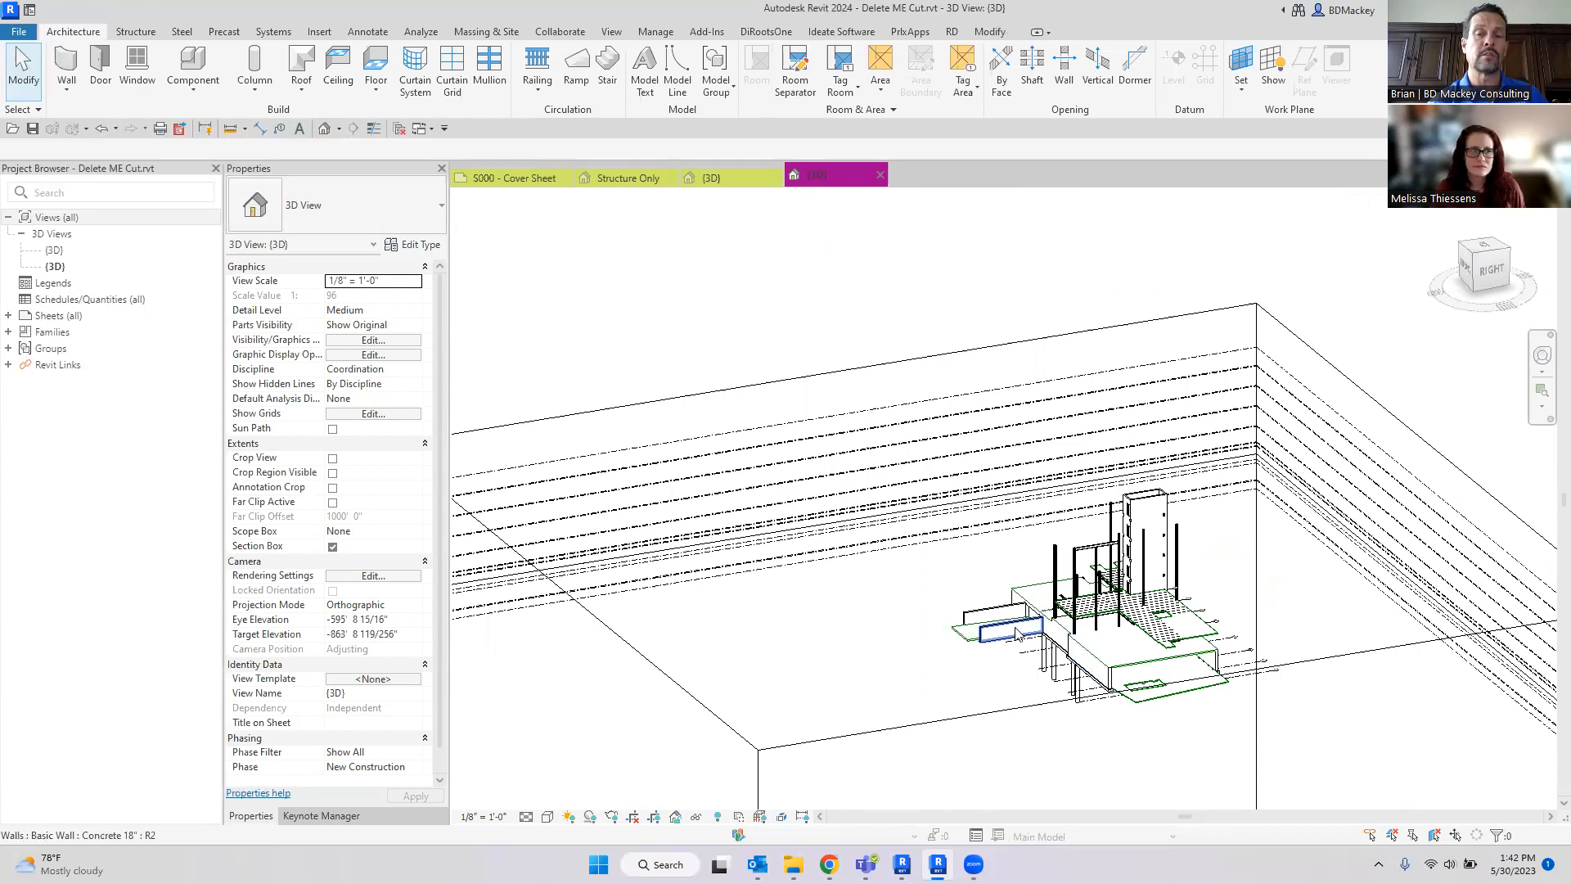
{"action": "scroll", "coordinate": [998, 634], "scroll_direction": "up", "scroll_amount": 3}
{"action": "left_click", "coordinate": [896, 671]}
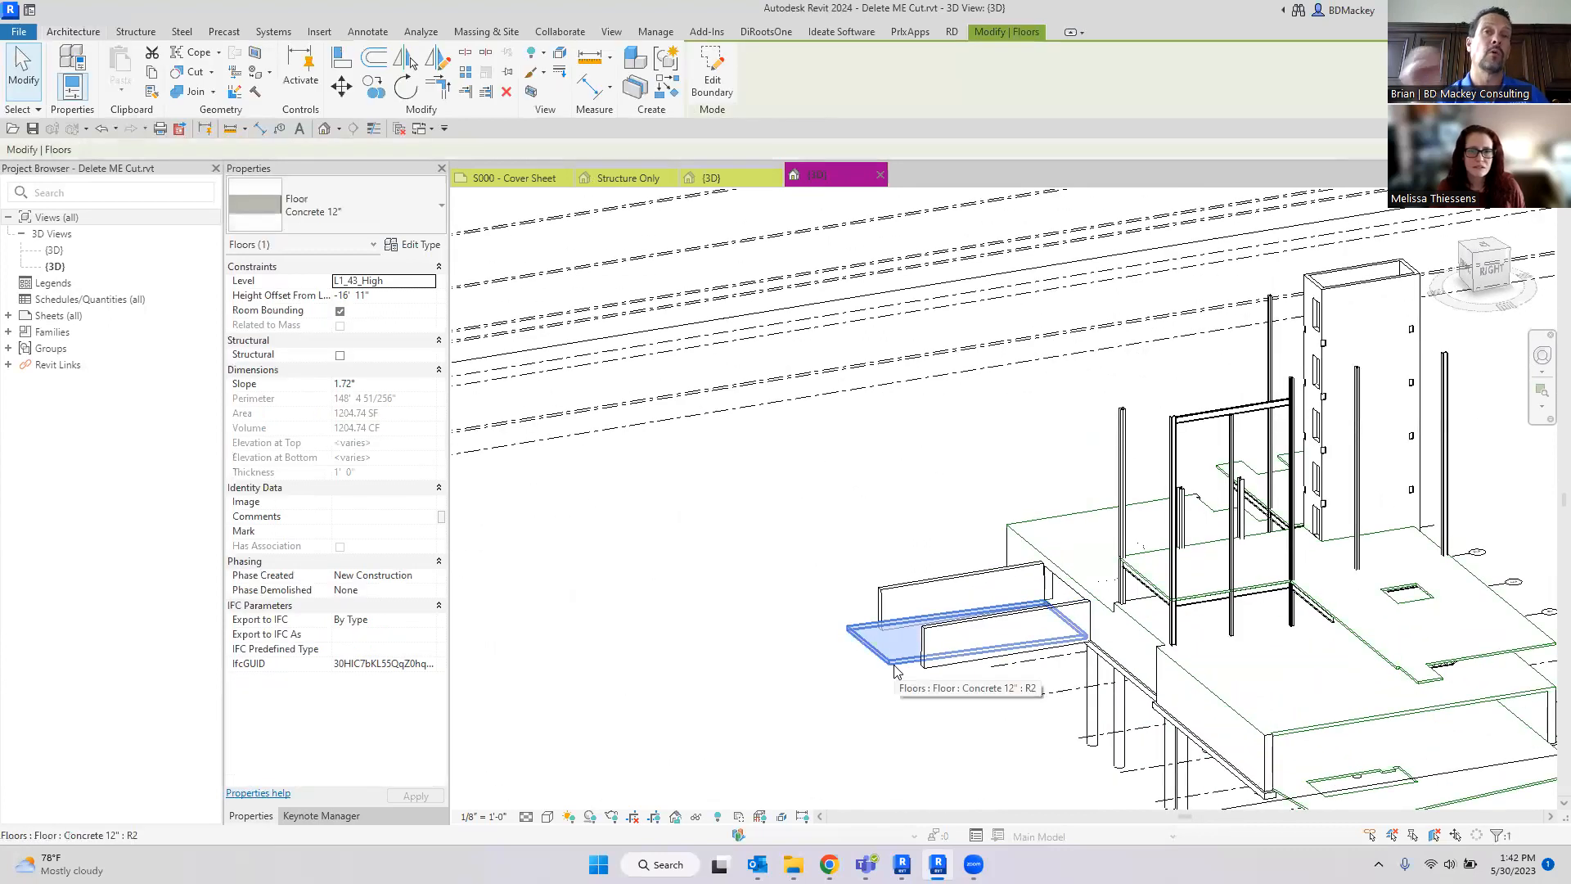
{"action": "middle_click_drag", "start_coordinate": [896, 671], "coordinate": [1005, 685], "text": "shift"}
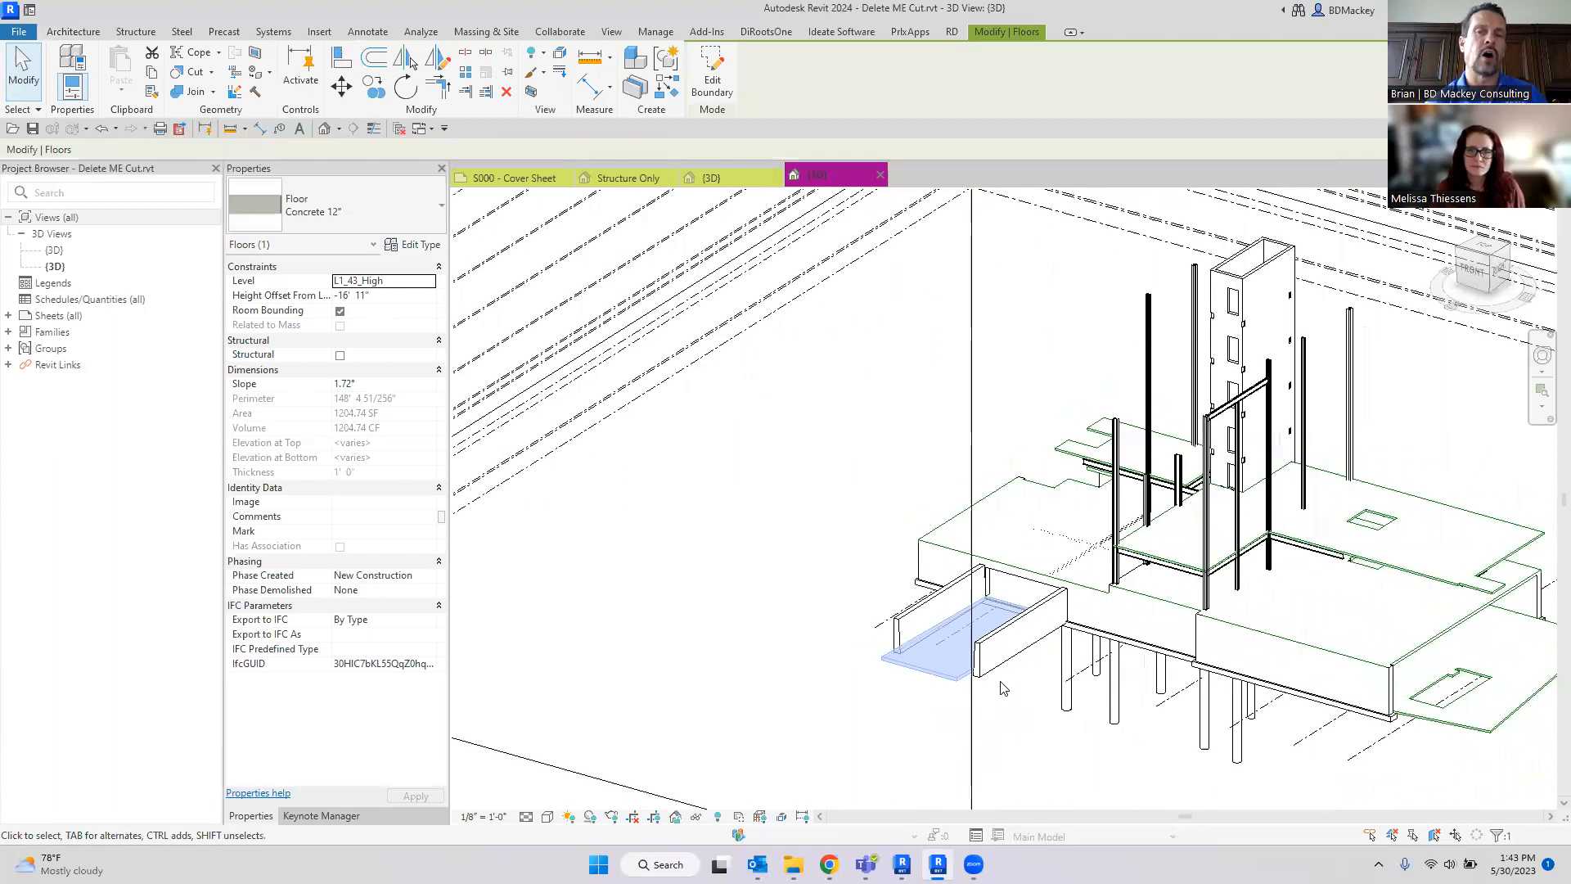
{"action": "left_click", "coordinate": [862, 497]}
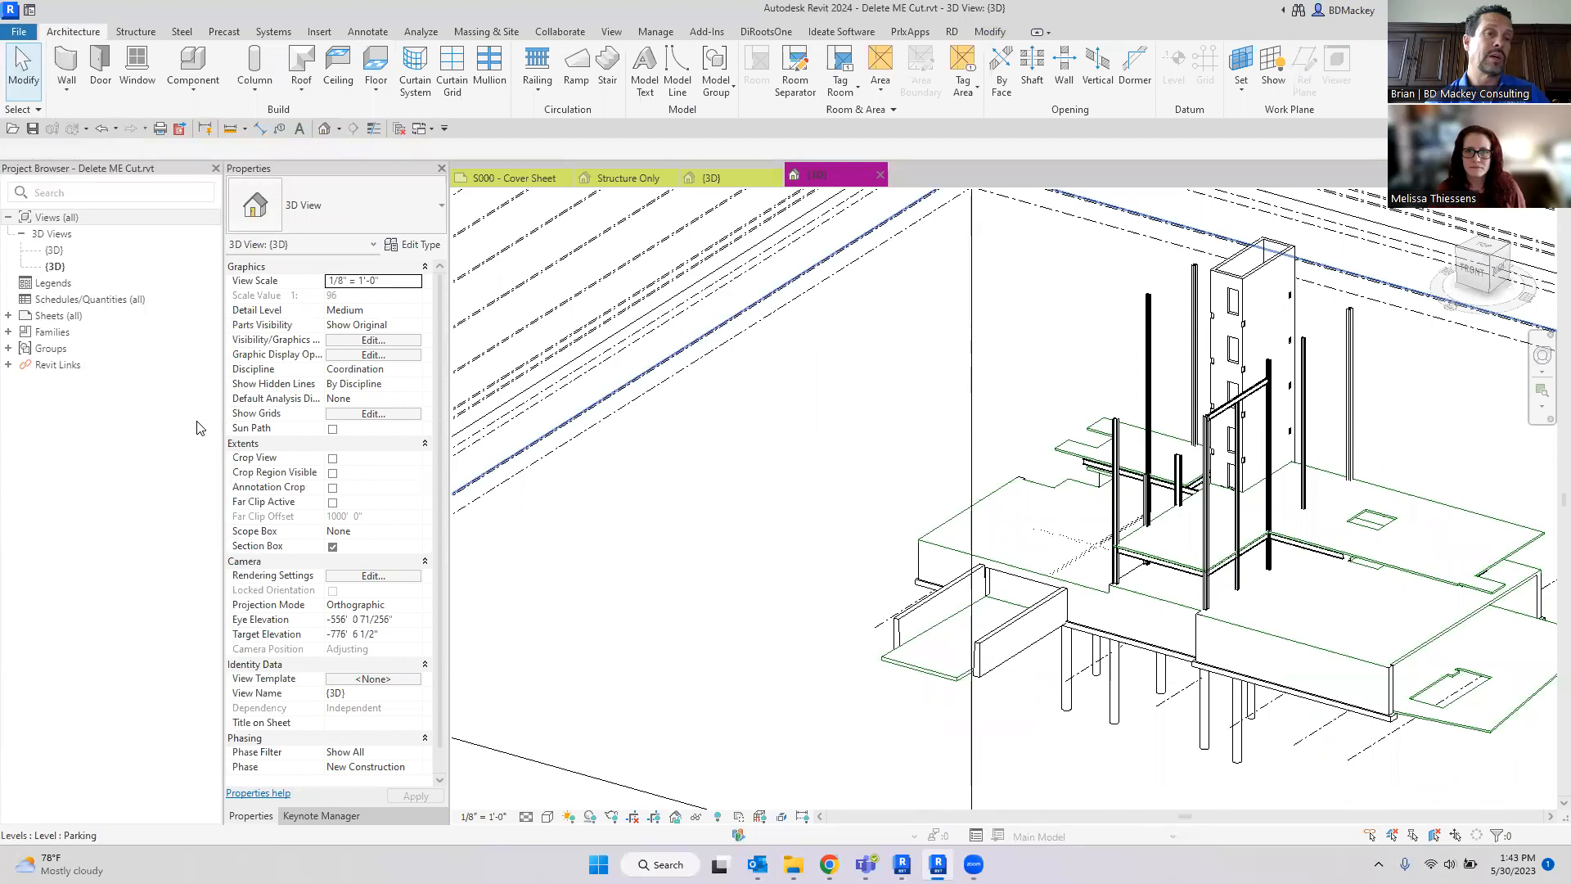
Step: List the project's Revit links and look over the whole 3D model
{"action": "left_click", "coordinate": [10, 365]}
{"action": "left_click", "coordinate": [10, 366]}
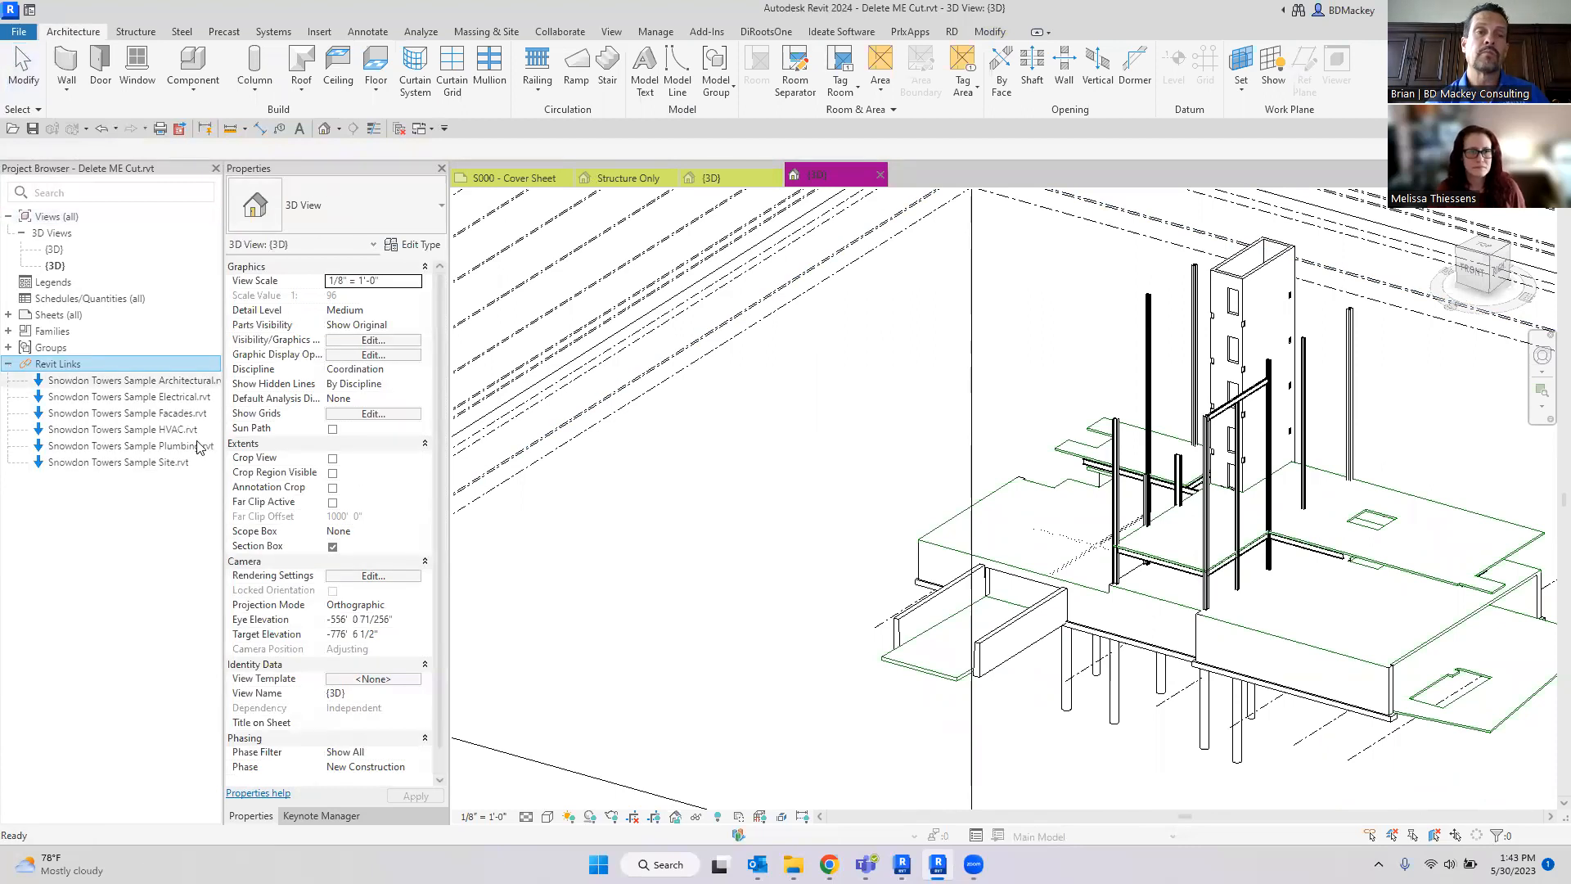
{"action": "scroll", "coordinate": [616, 501], "scroll_direction": "down", "scroll_amount": 3}
{"action": "middle_click_drag", "start_coordinate": [616, 501], "coordinate": [807, 563]}
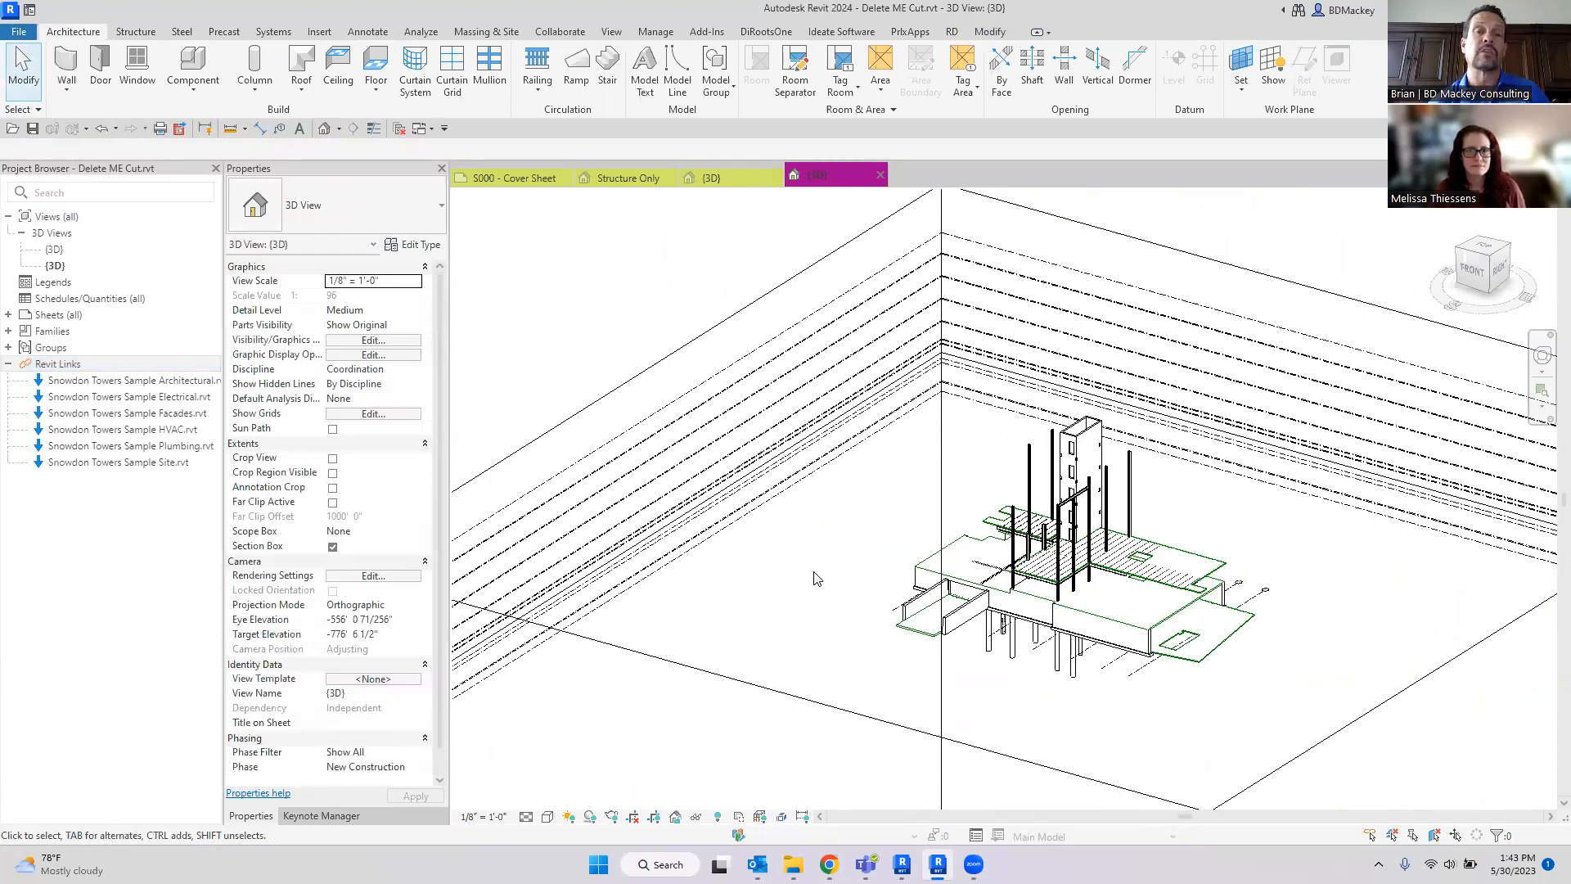
{"action": "scroll", "coordinate": [814, 579], "scroll_direction": "down", "scroll_amount": 1}
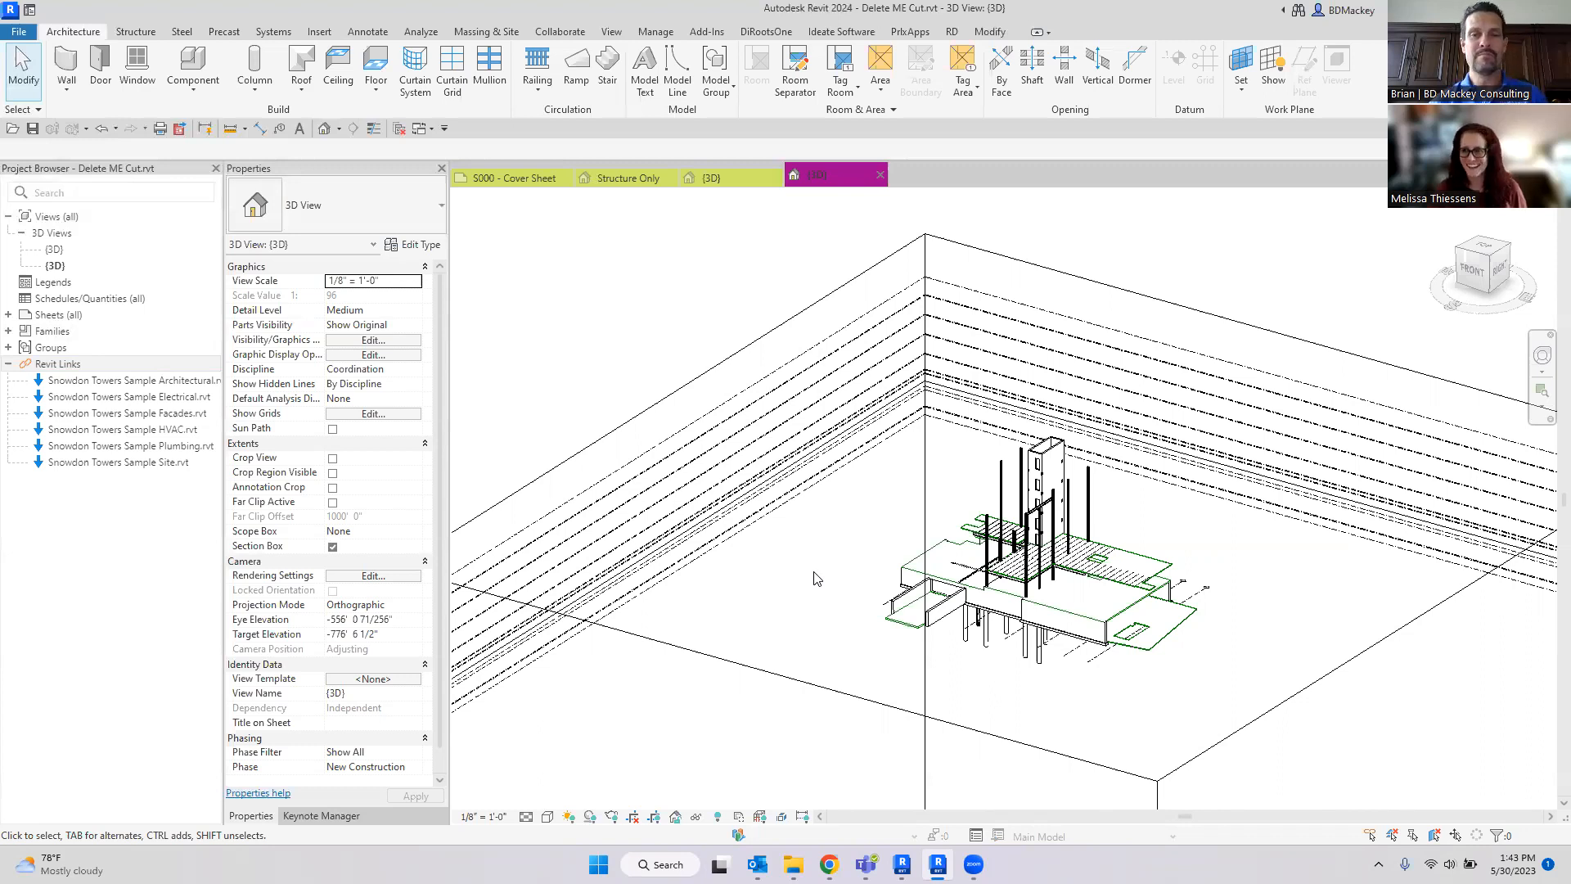
{"action": "scroll", "coordinate": [1096, 666], "scroll_direction": "up", "scroll_amount": 5}
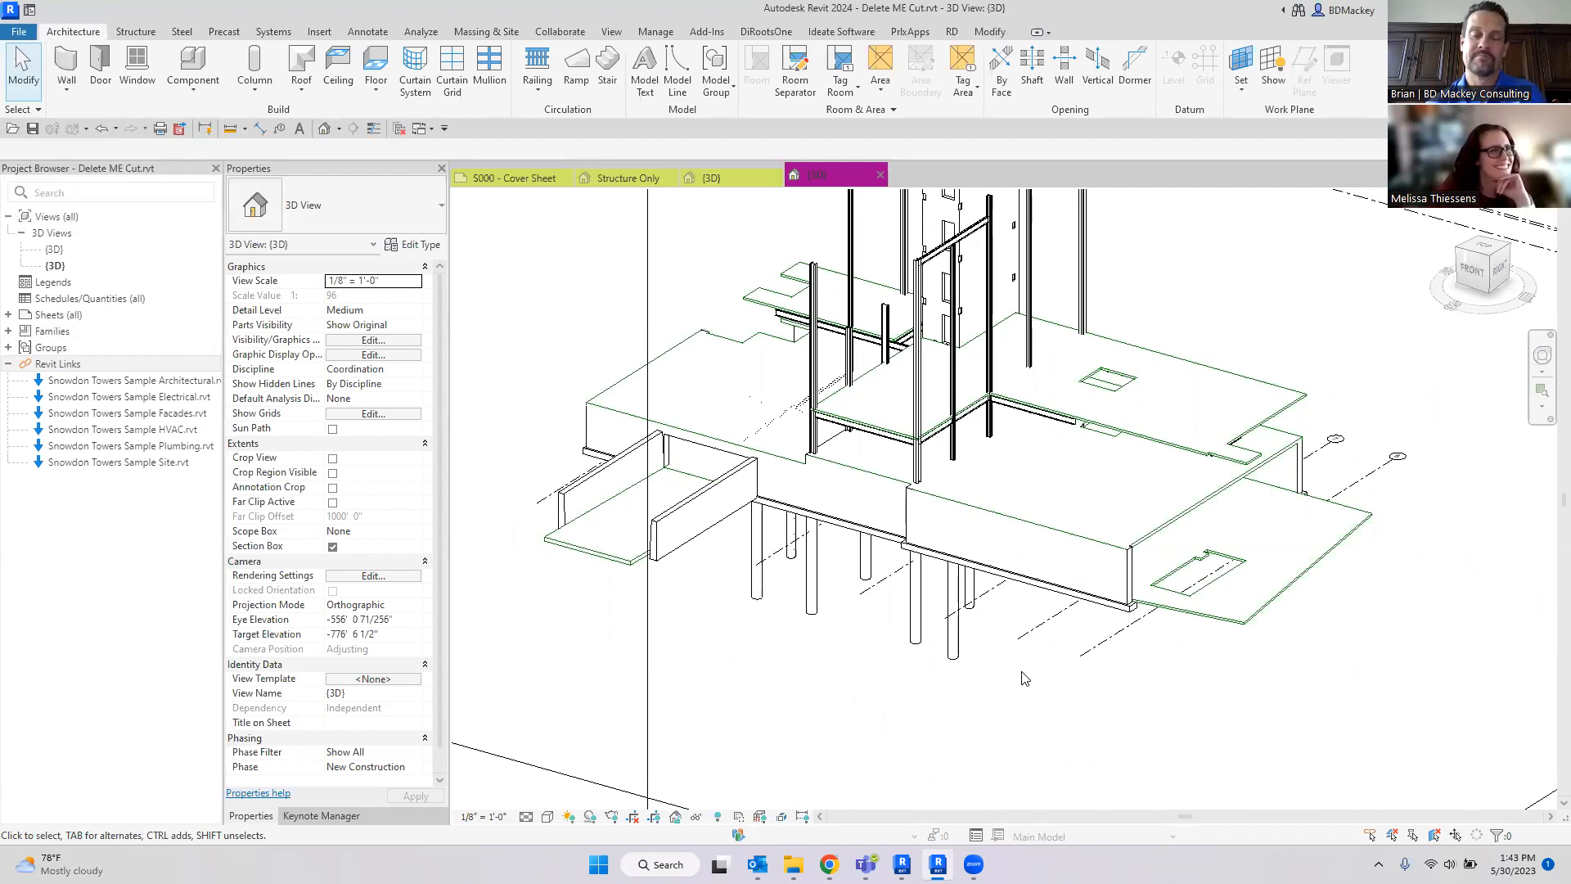
{"action": "scroll", "coordinate": [1022, 678], "scroll_direction": "down", "scroll_amount": 5}
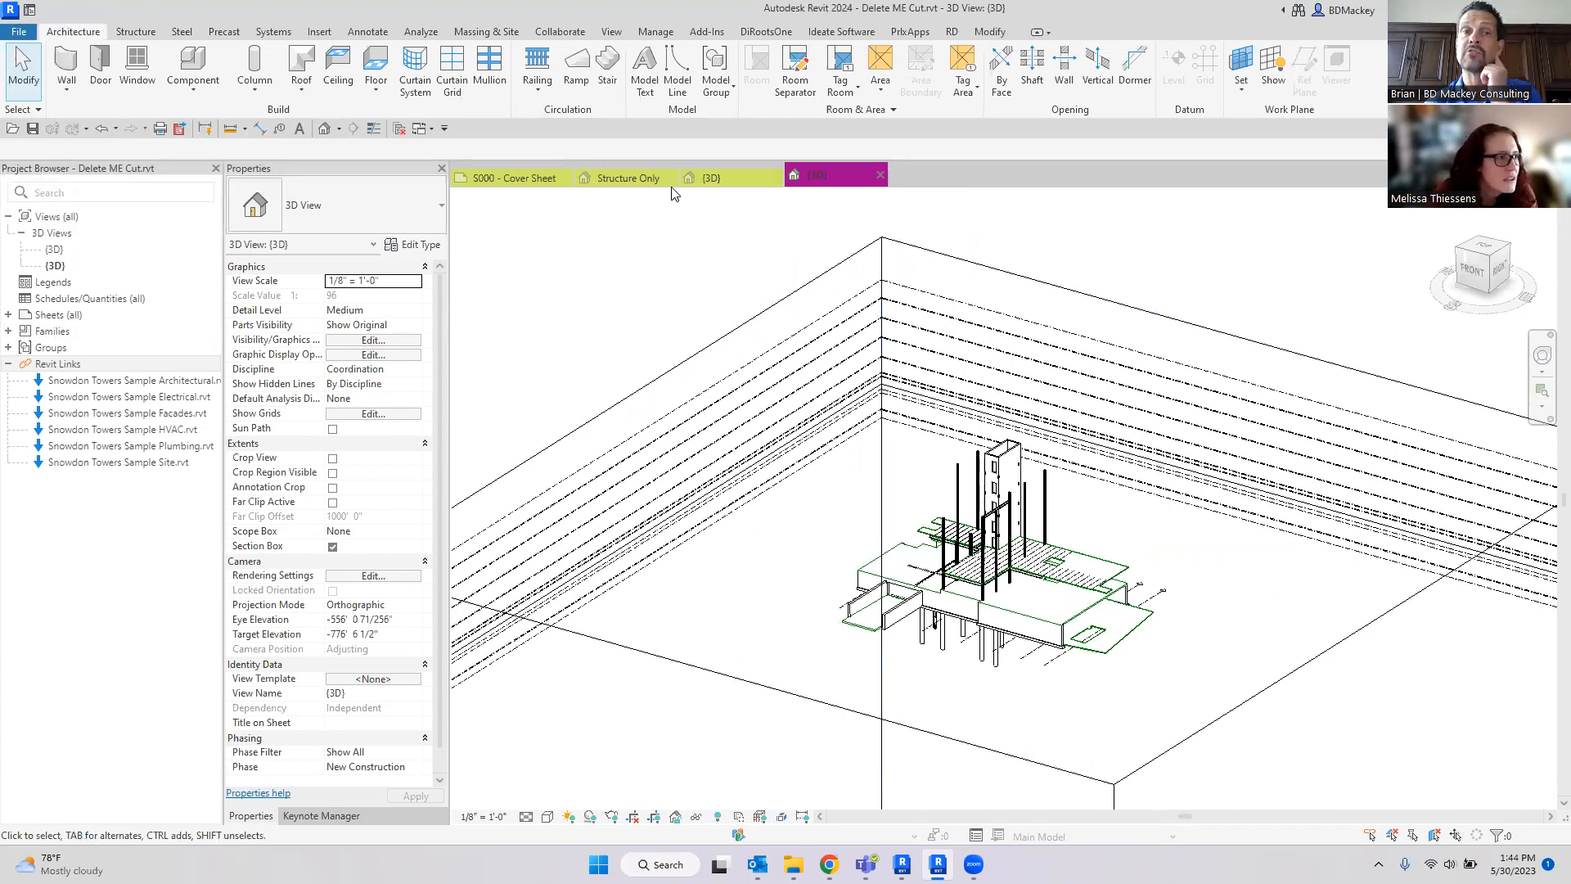
Step: Close the S000 cover sheet and open the L2 structural plan of the Snowdon Towers structural model at its framing
{"action": "left_click", "coordinate": [547, 179]}
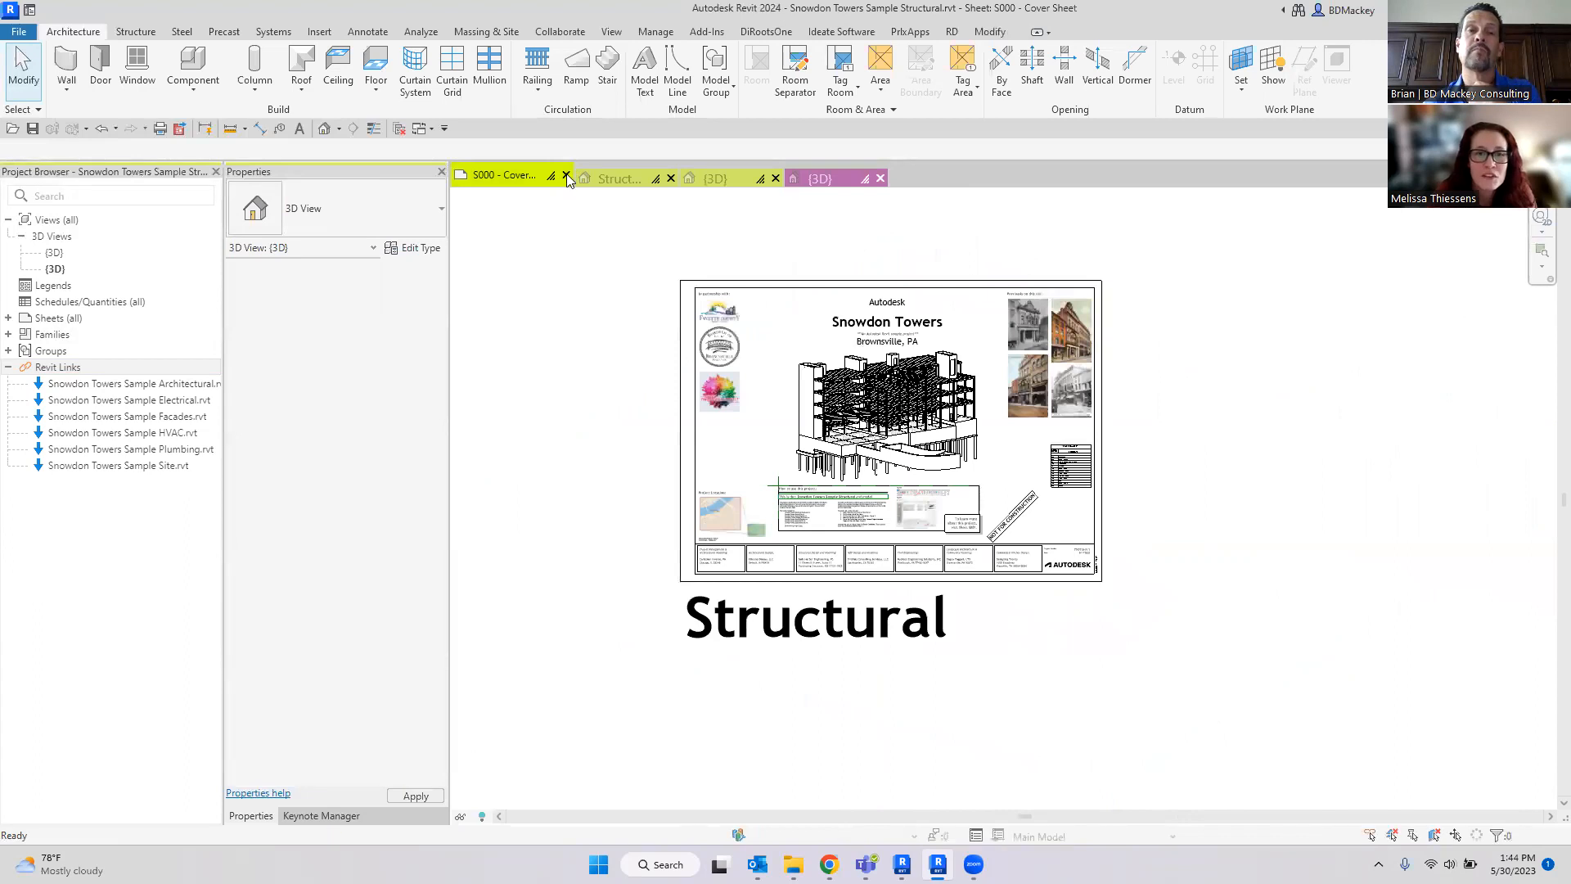
{"action": "left_click", "coordinate": [567, 175]}
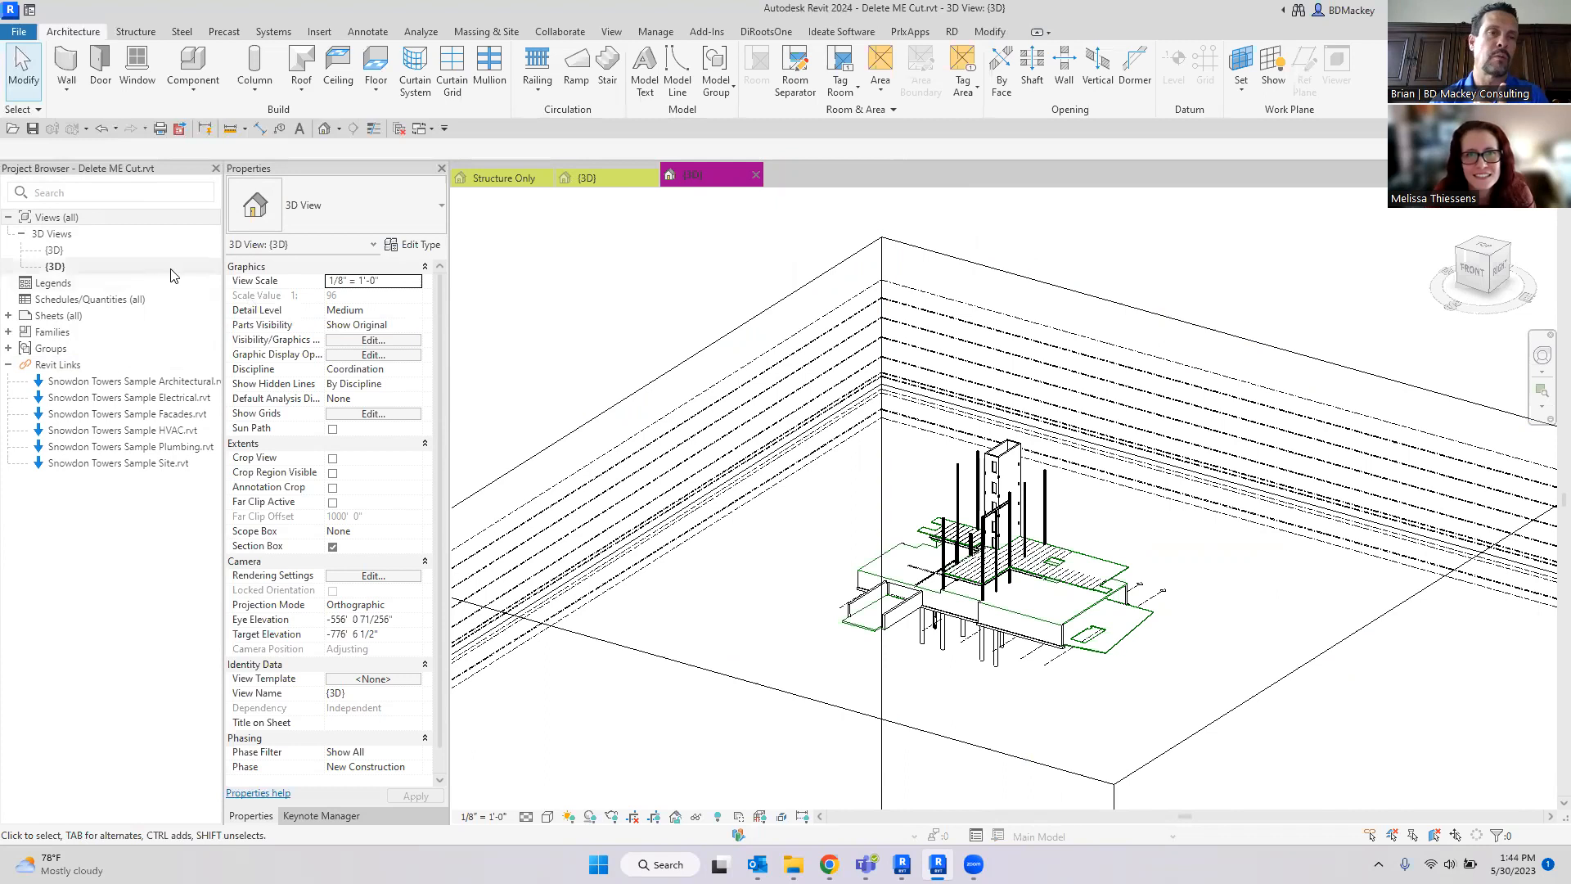
{"action": "left_click", "coordinate": [599, 180]}
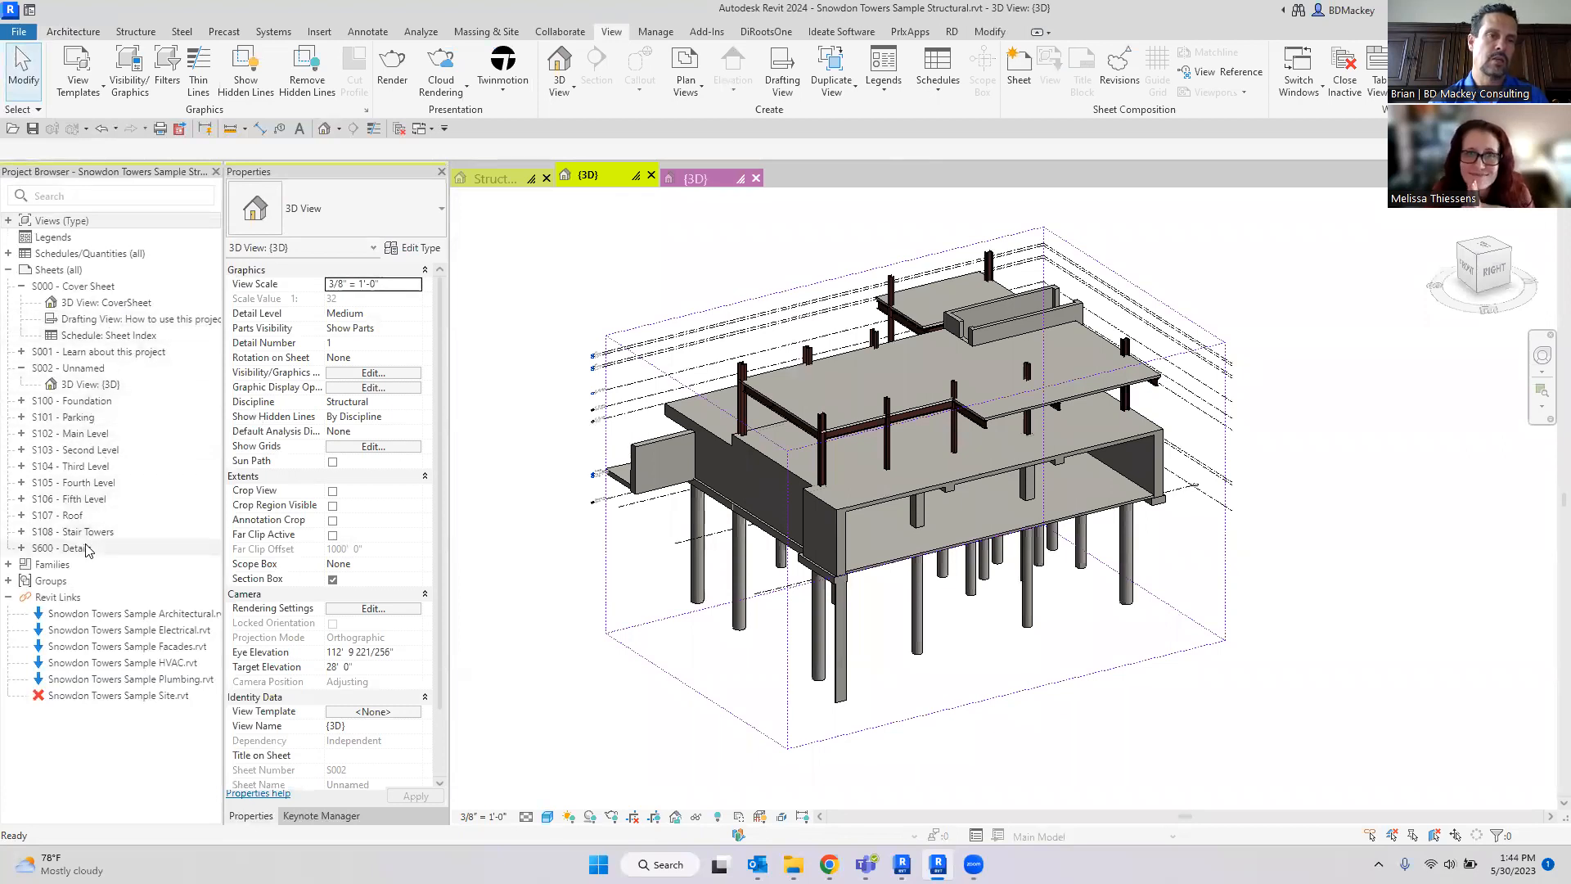
{"action": "left_click", "coordinate": [8, 269]}
{"action": "left_click", "coordinate": [9, 219]}
{"action": "left_click", "coordinate": [121, 531]}
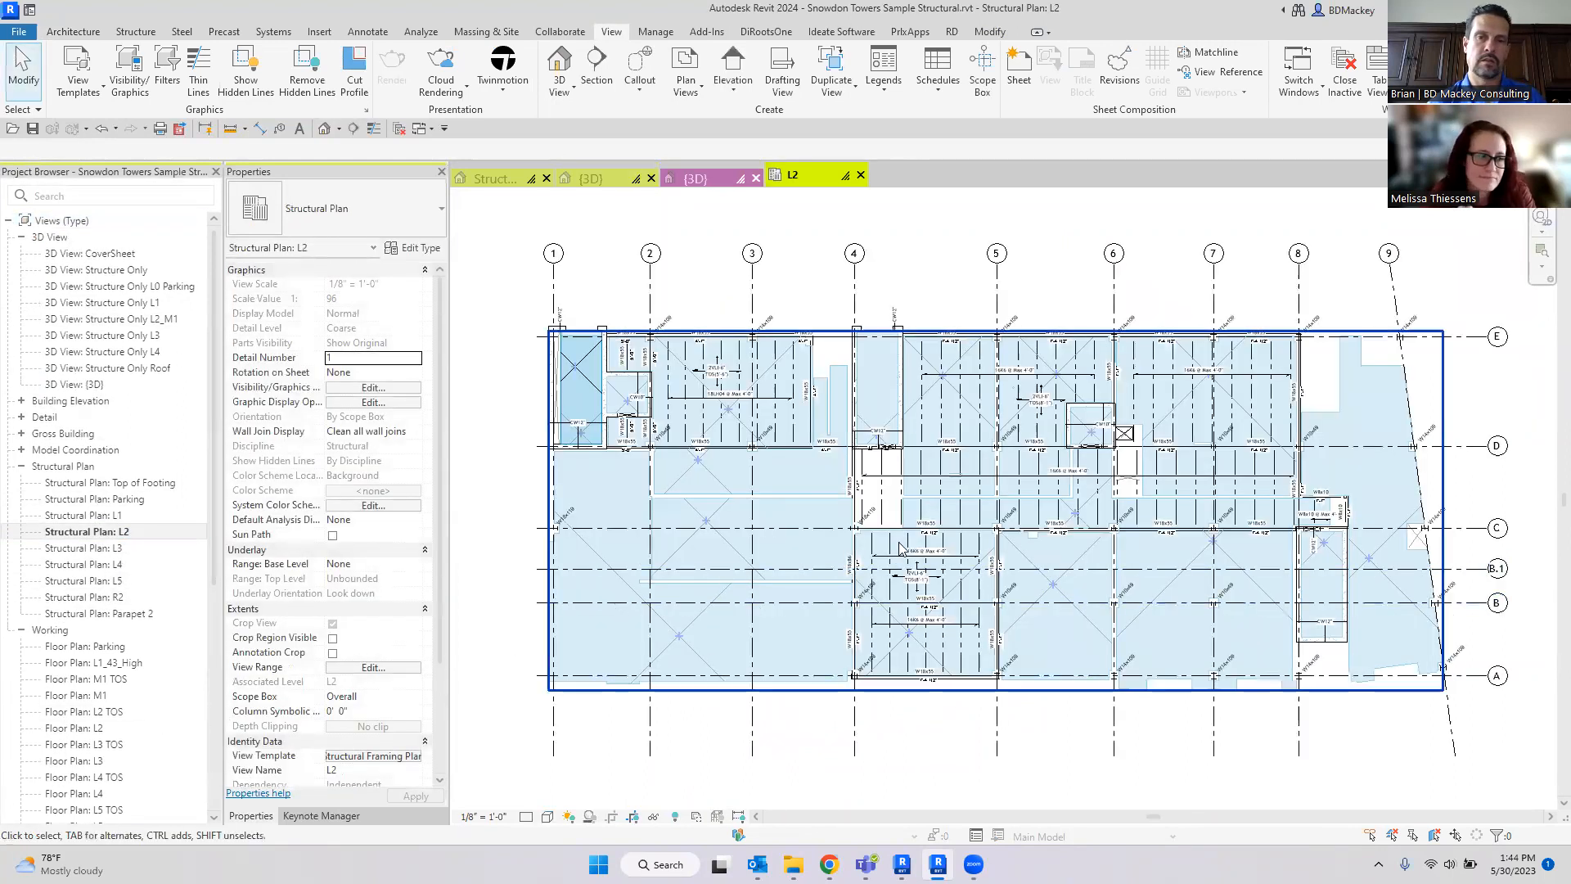
{"action": "scroll", "coordinate": [916, 543], "scroll_direction": "up", "scroll_amount": 8}
{"action": "scroll", "coordinate": [862, 547], "scroll_direction": "down", "scroll_amount": 4}
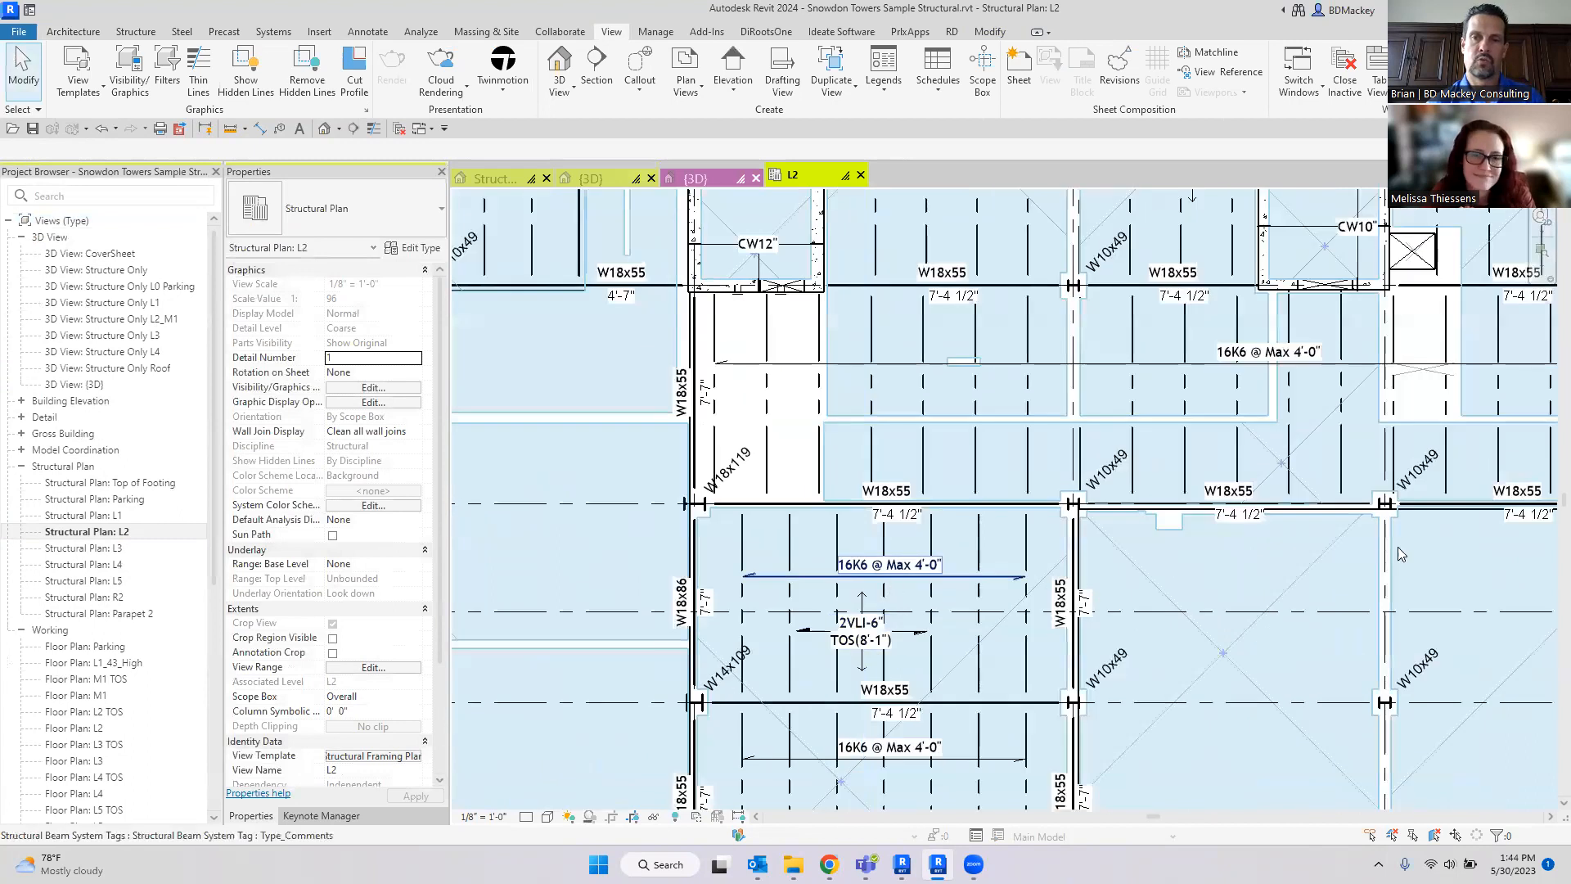
Step: Open the working L2 floor plan and bring the interior wall beside the plumbing fixtures into close view
{"action": "scroll", "coordinate": [1205, 419], "scroll_direction": "up", "scroll_amount": 3}
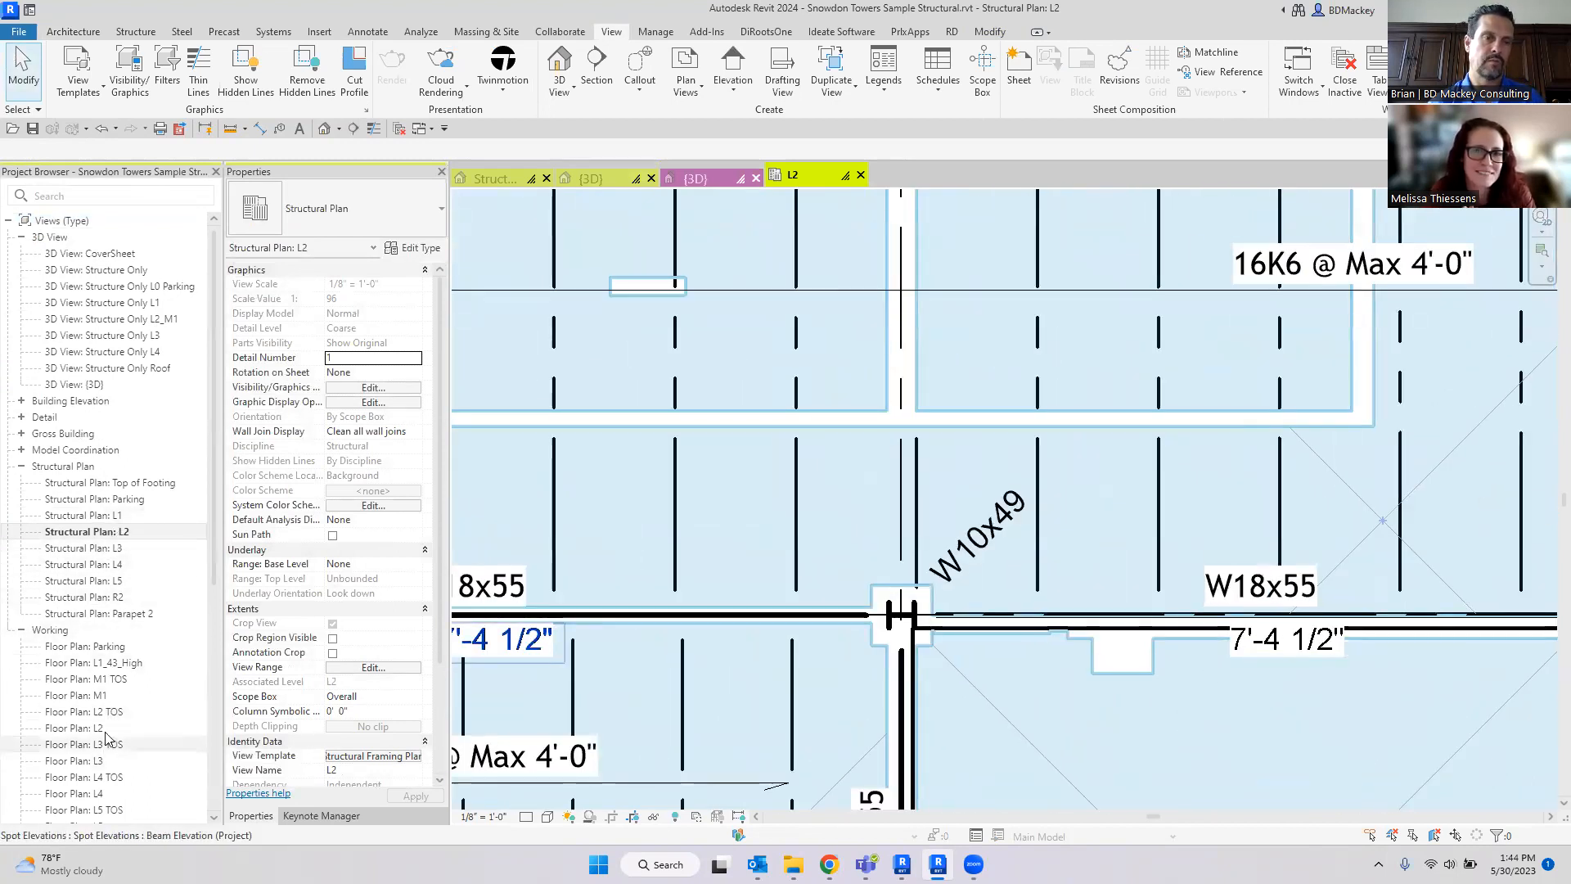
{"action": "double_click", "coordinate": [78, 727]}
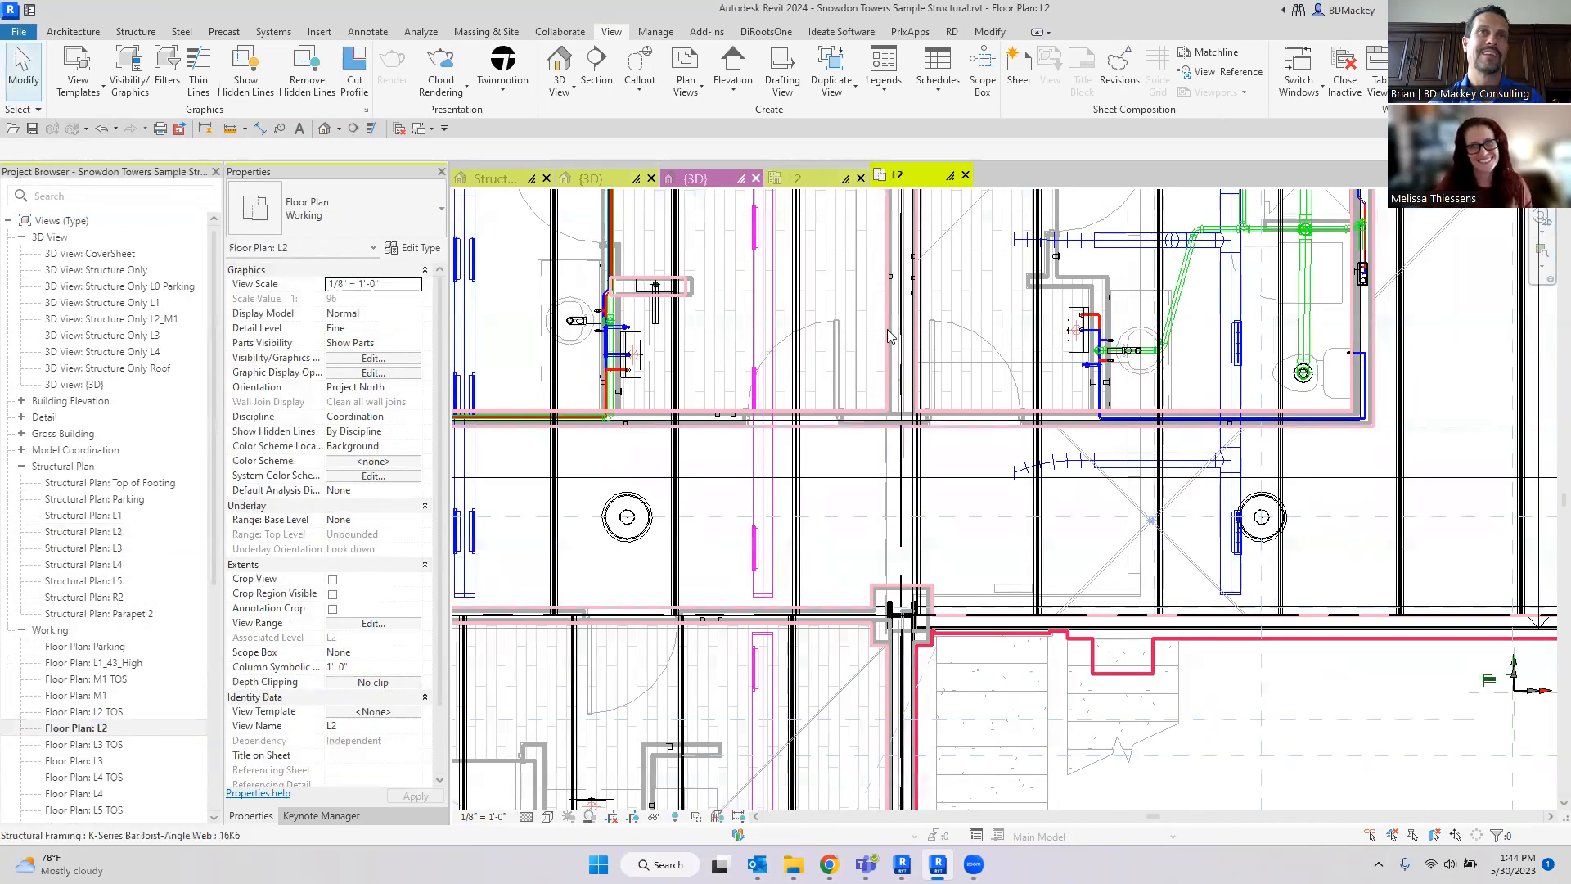
{"action": "scroll", "coordinate": [668, 403], "scroll_direction": "up", "scroll_amount": 4}
{"action": "middle_click_drag", "start_coordinate": [668, 404], "coordinate": [1221, 446]}
{"action": "scroll", "coordinate": [681, 501], "scroll_direction": "down", "scroll_amount": 2}
{"action": "scroll", "coordinate": [681, 500], "scroll_direction": "down", "scroll_amount": 1}
{"action": "scroll", "coordinate": [946, 481], "scroll_direction": "up", "scroll_amount": 3}
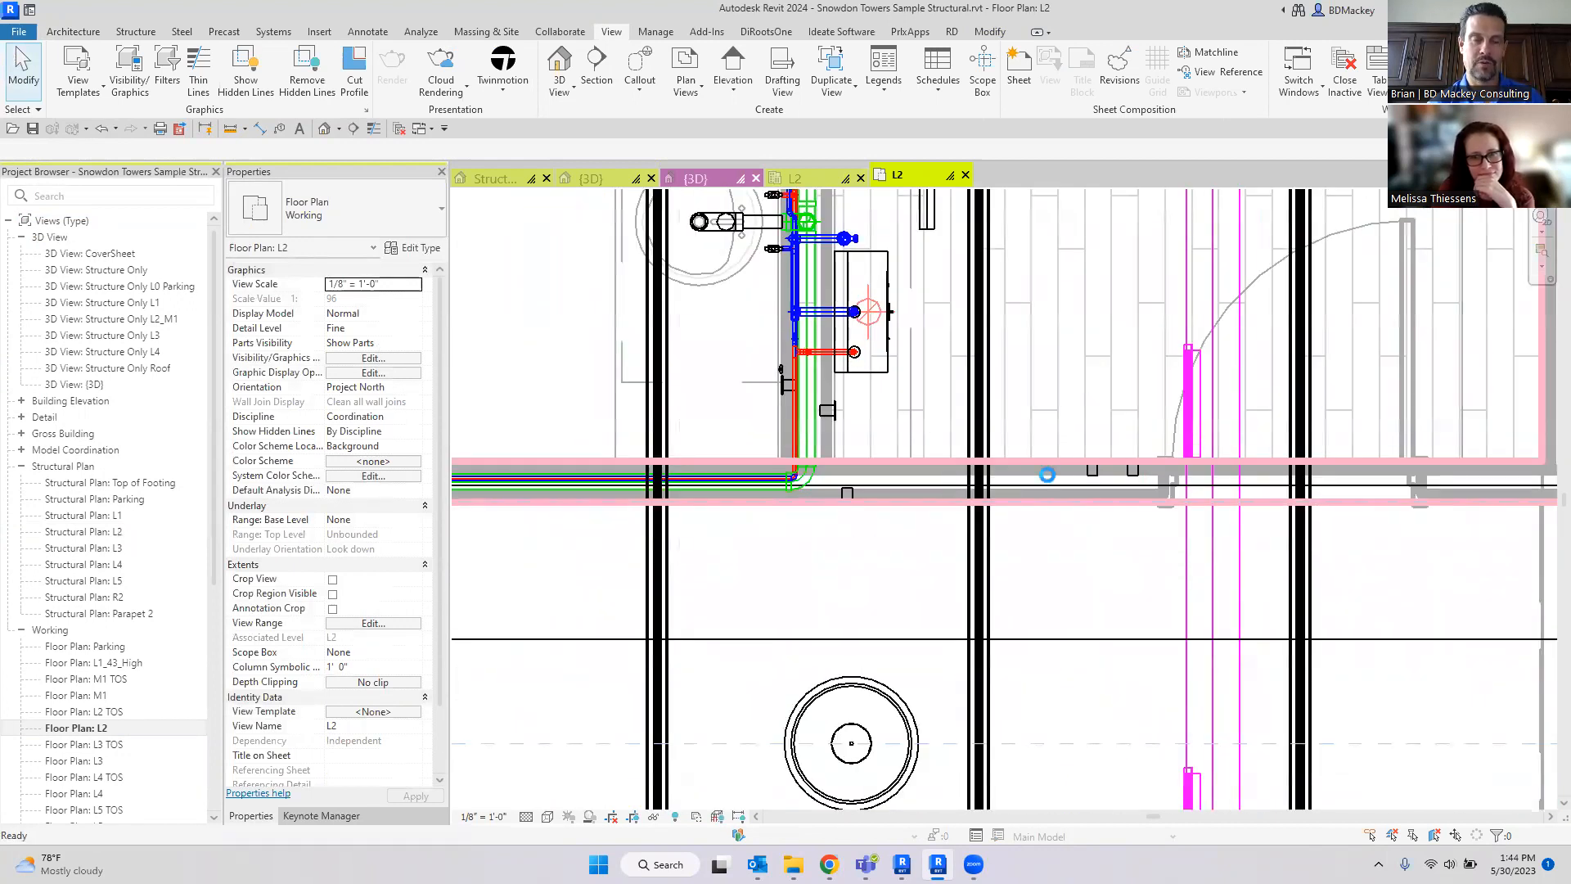
Step: Turn off the visibility of all Revit links in the L2 floor plan
{"action": "key", "text": "v"}
{"action": "key", "text": "g"}
{"action": "left_click", "coordinate": [708, 213]}
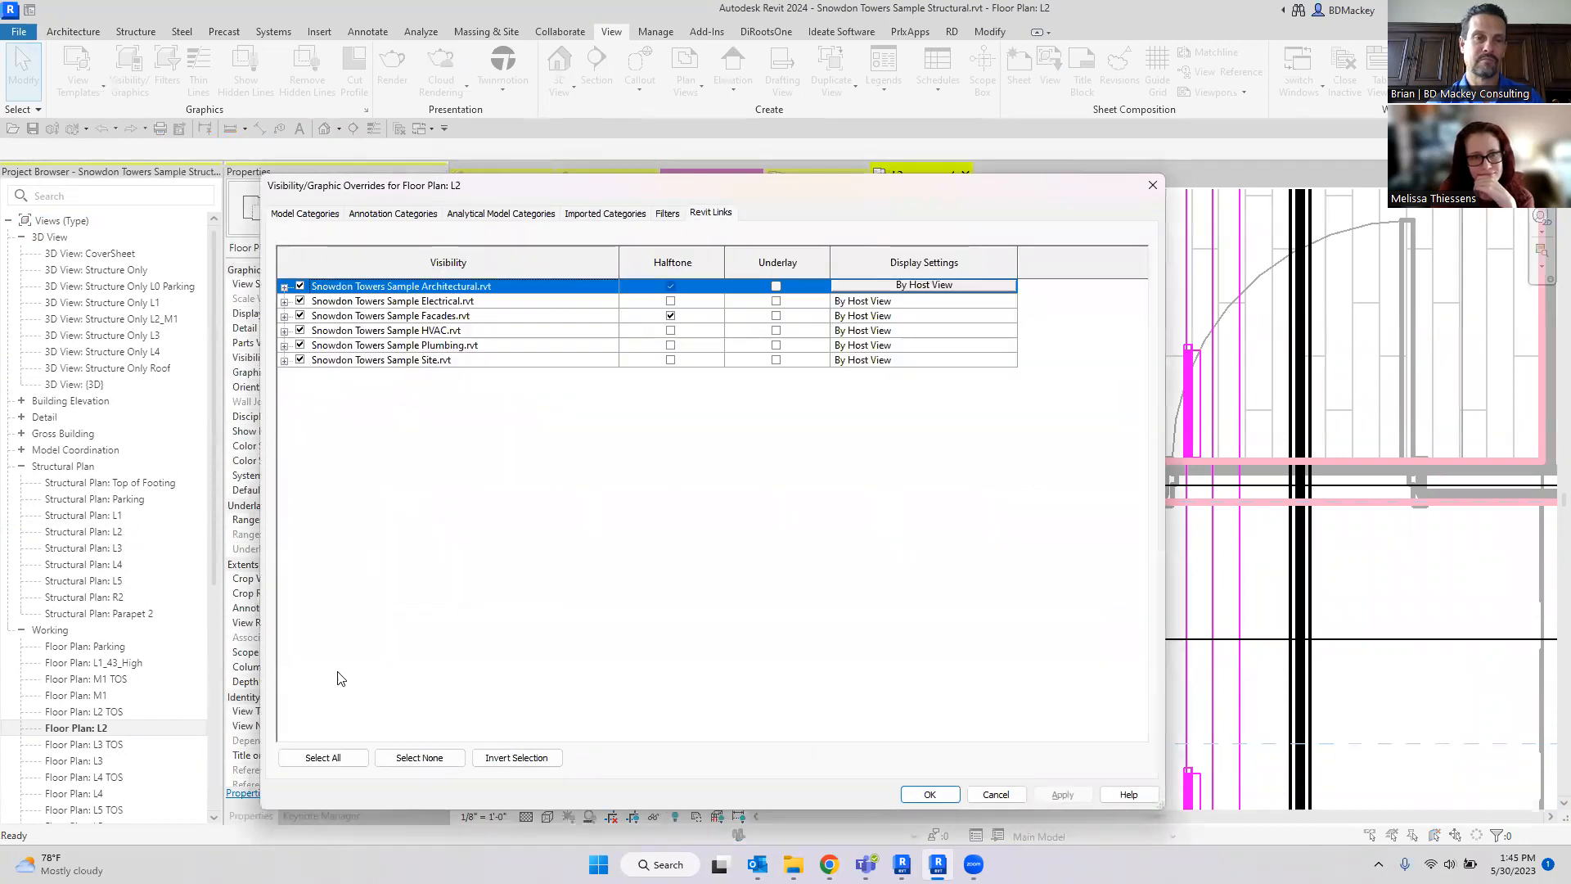
{"action": "left_click", "coordinate": [322, 758]}
{"action": "left_click", "coordinate": [931, 795]}
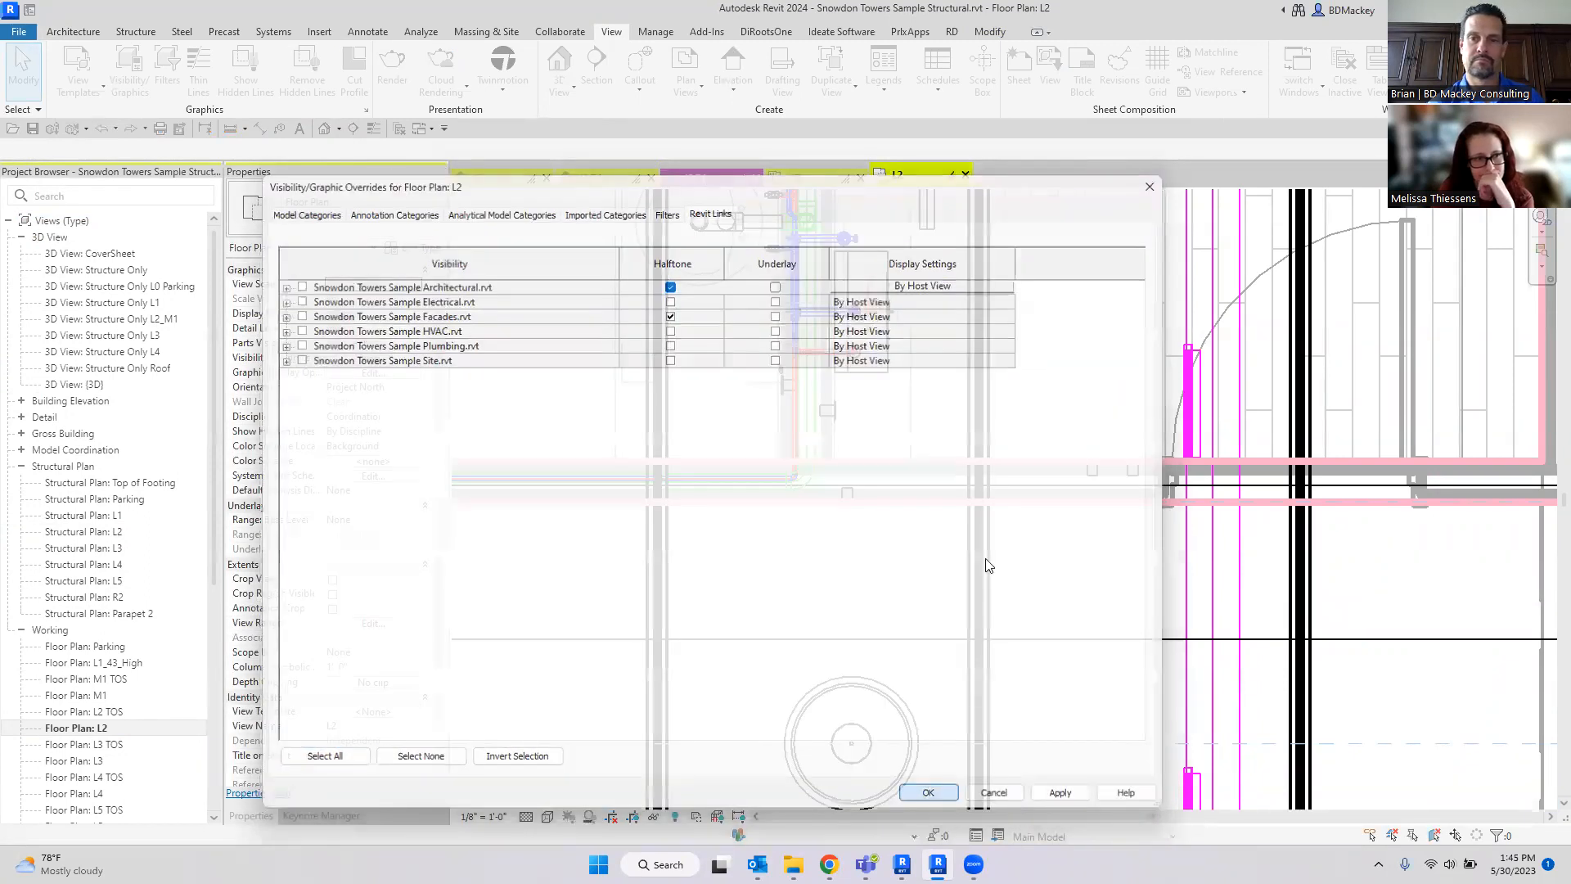
Step: Examine the wall's gypsum finish part and its core part one after the other, ending with nothing selected
{"action": "scroll", "coordinate": [941, 412], "scroll_direction": "up", "scroll_amount": 6}
{"action": "middle_click_drag", "start_coordinate": [939, 405], "coordinate": [1334, 364]}
{"action": "left_click", "coordinate": [836, 500]}
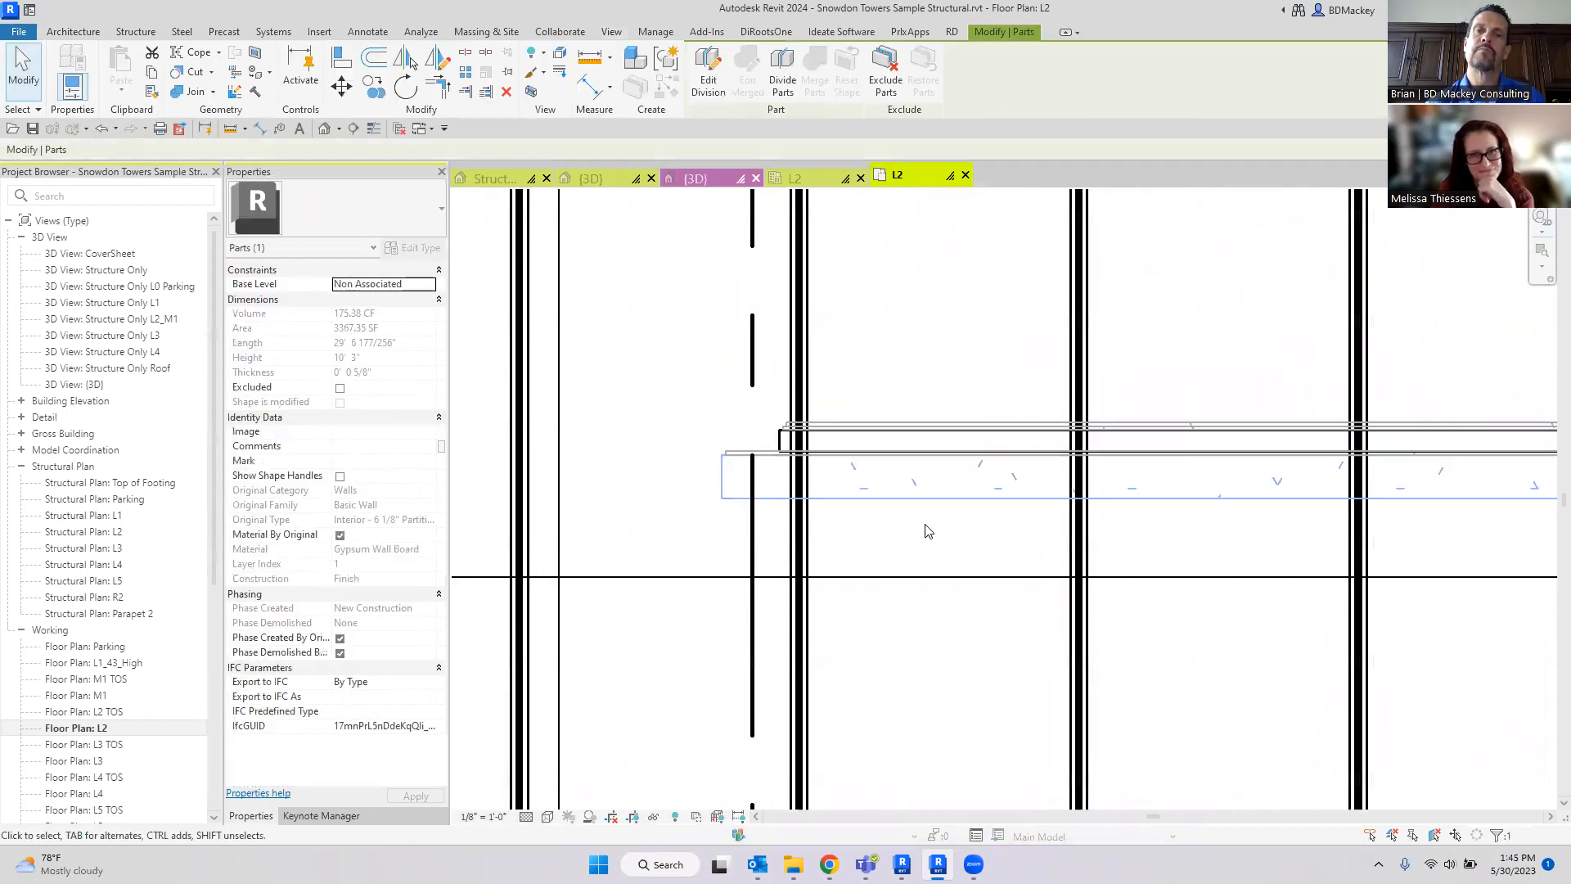
{"action": "left_click", "coordinate": [866, 383]}
{"action": "scroll", "coordinate": [897, 439], "scroll_direction": "up", "scroll_amount": 2}
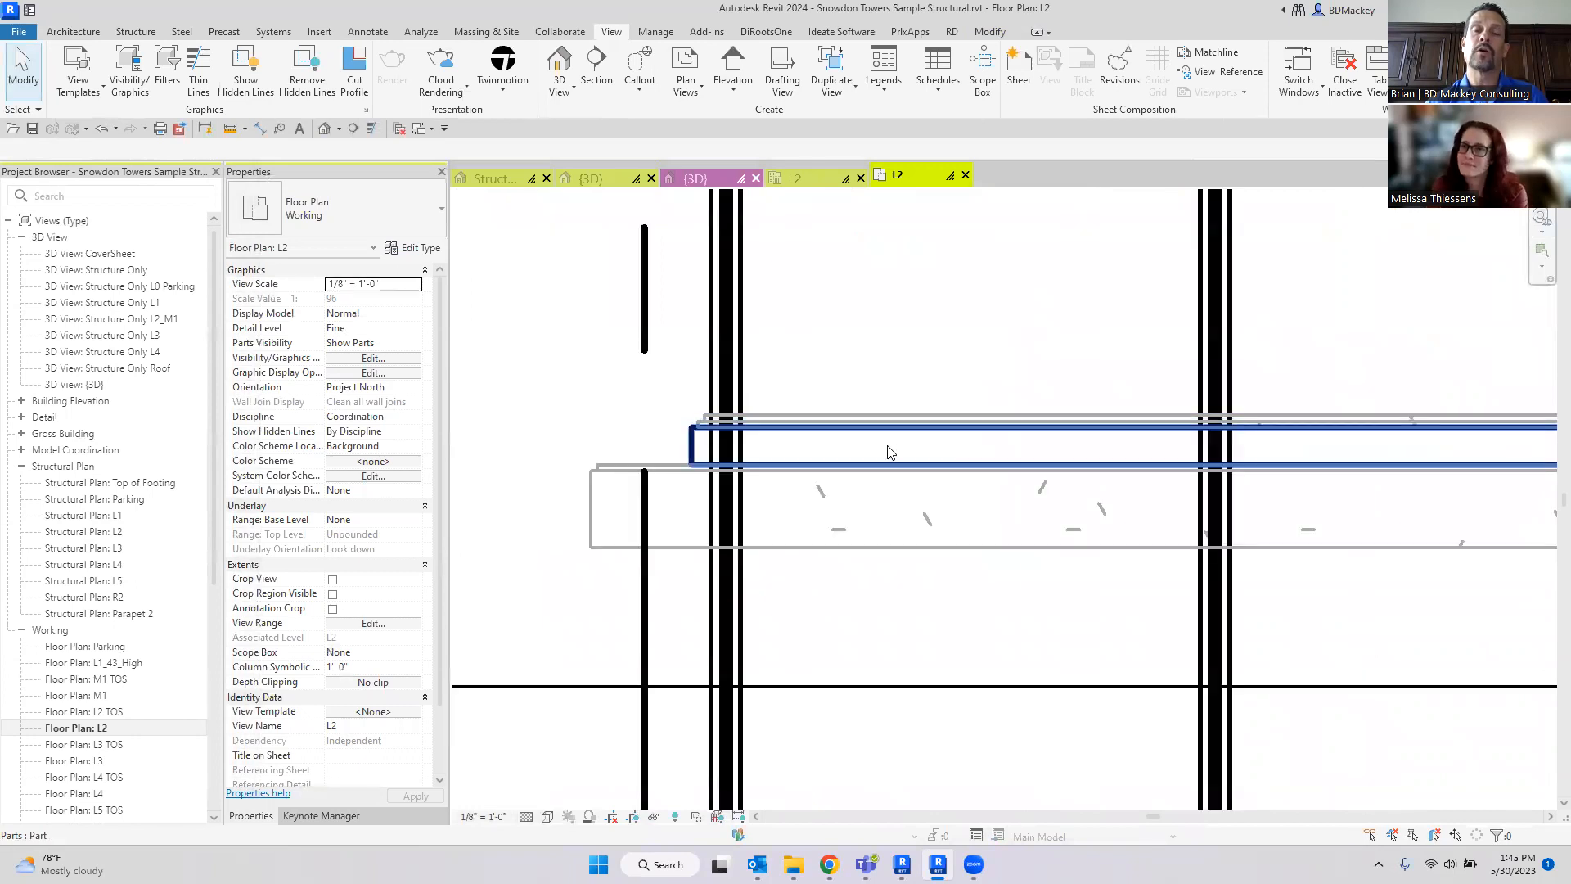
{"action": "left_click", "coordinate": [886, 448]}
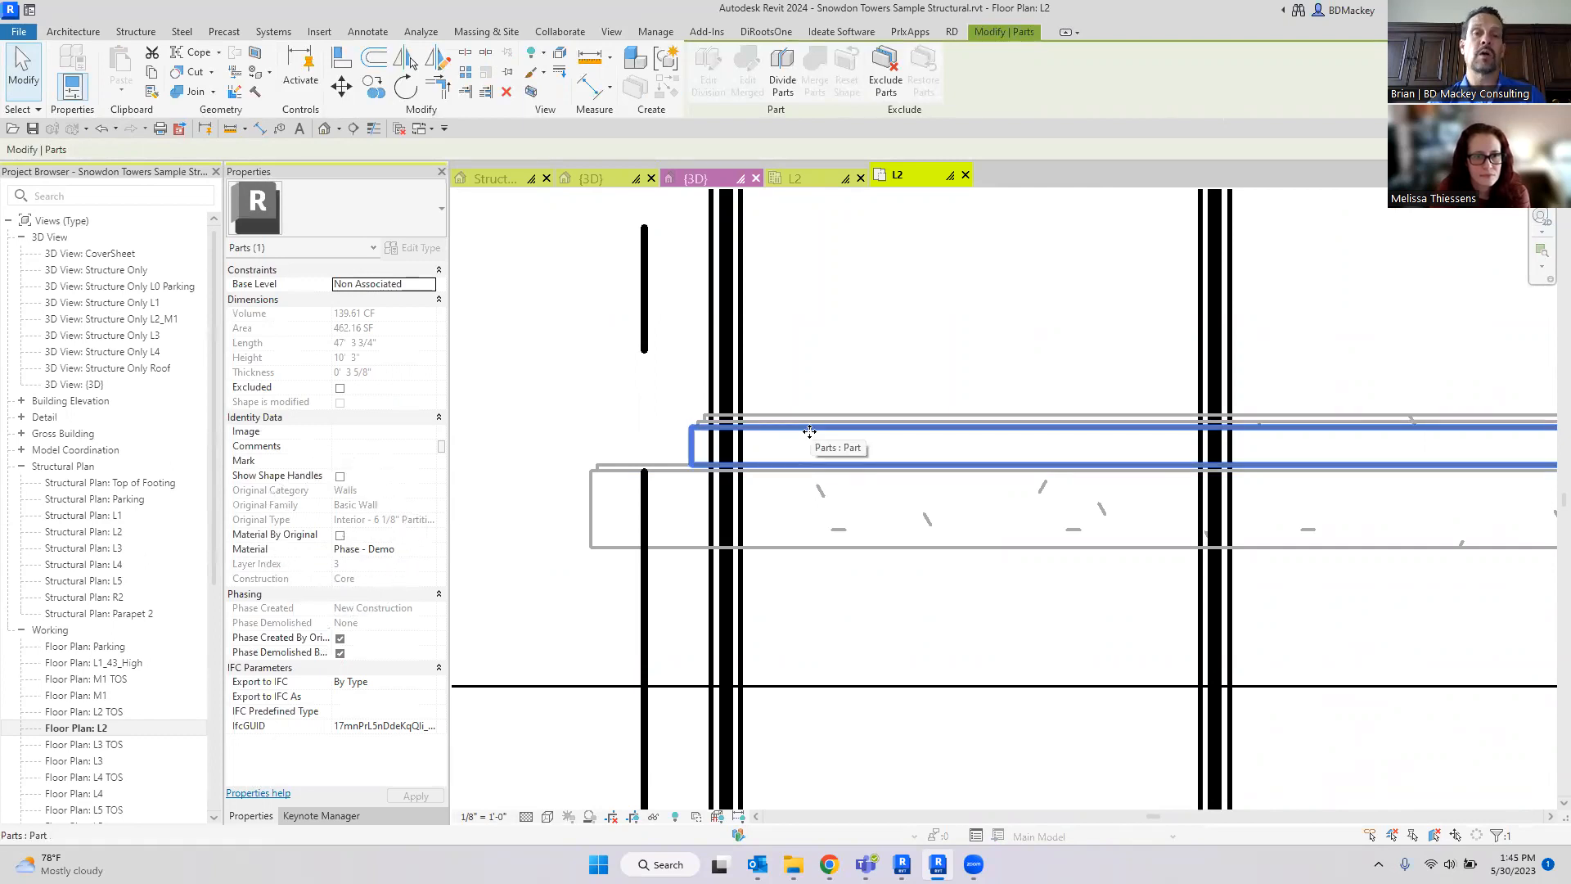
{"action": "left_click", "coordinate": [852, 343]}
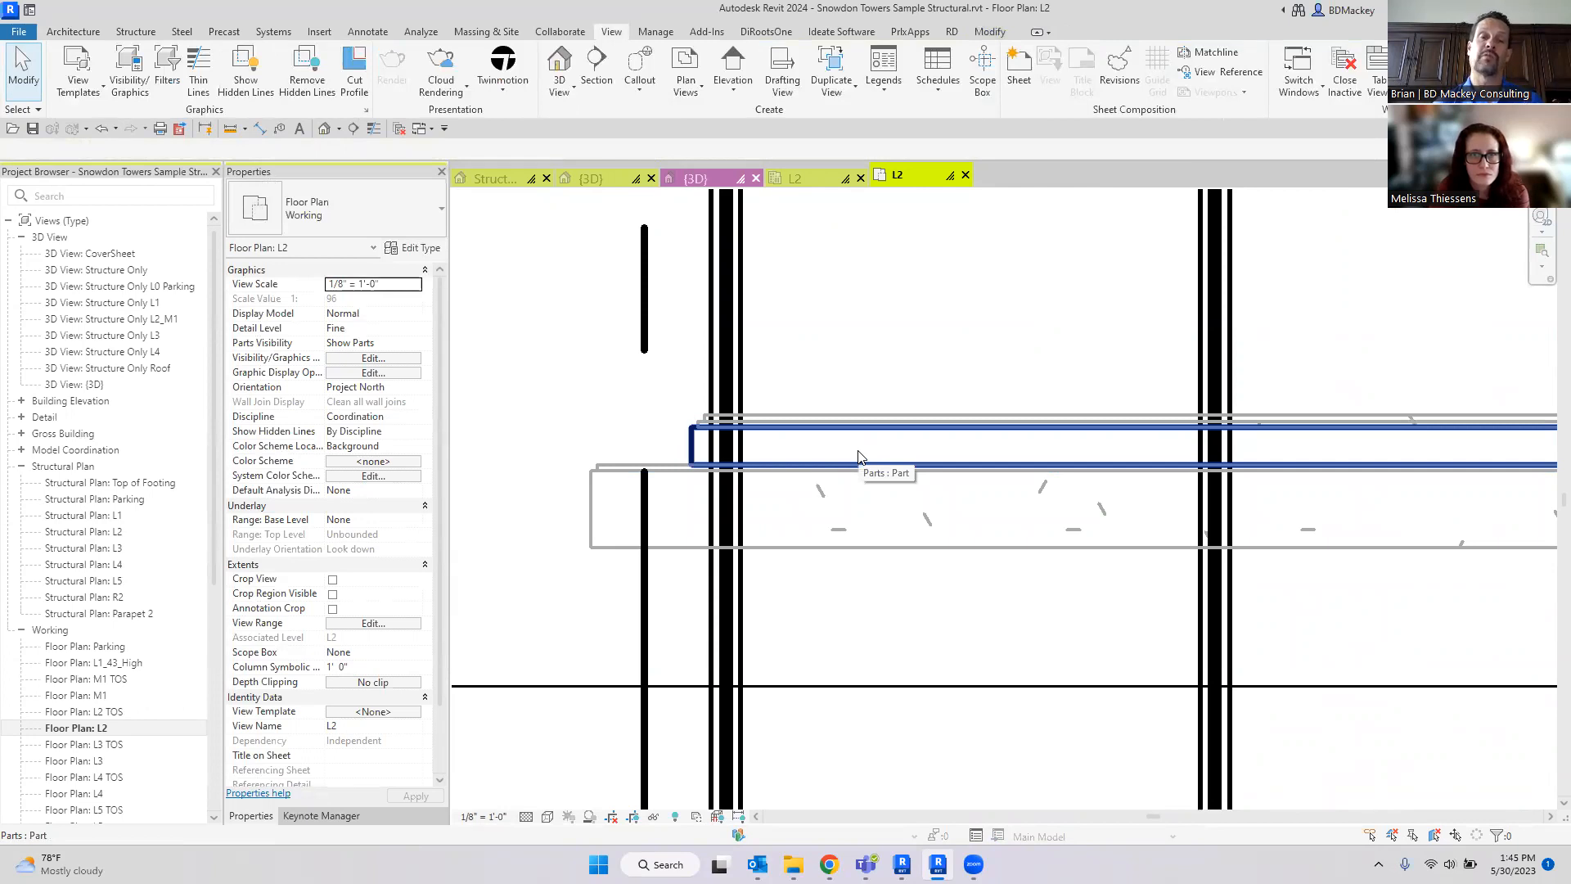
Step: Select the thick gypsum wall board part and follow it along the wall to its far end
{"action": "left_click", "coordinate": [898, 550]}
{"action": "scroll", "coordinate": [897, 550], "scroll_direction": "down", "scroll_amount": 3}
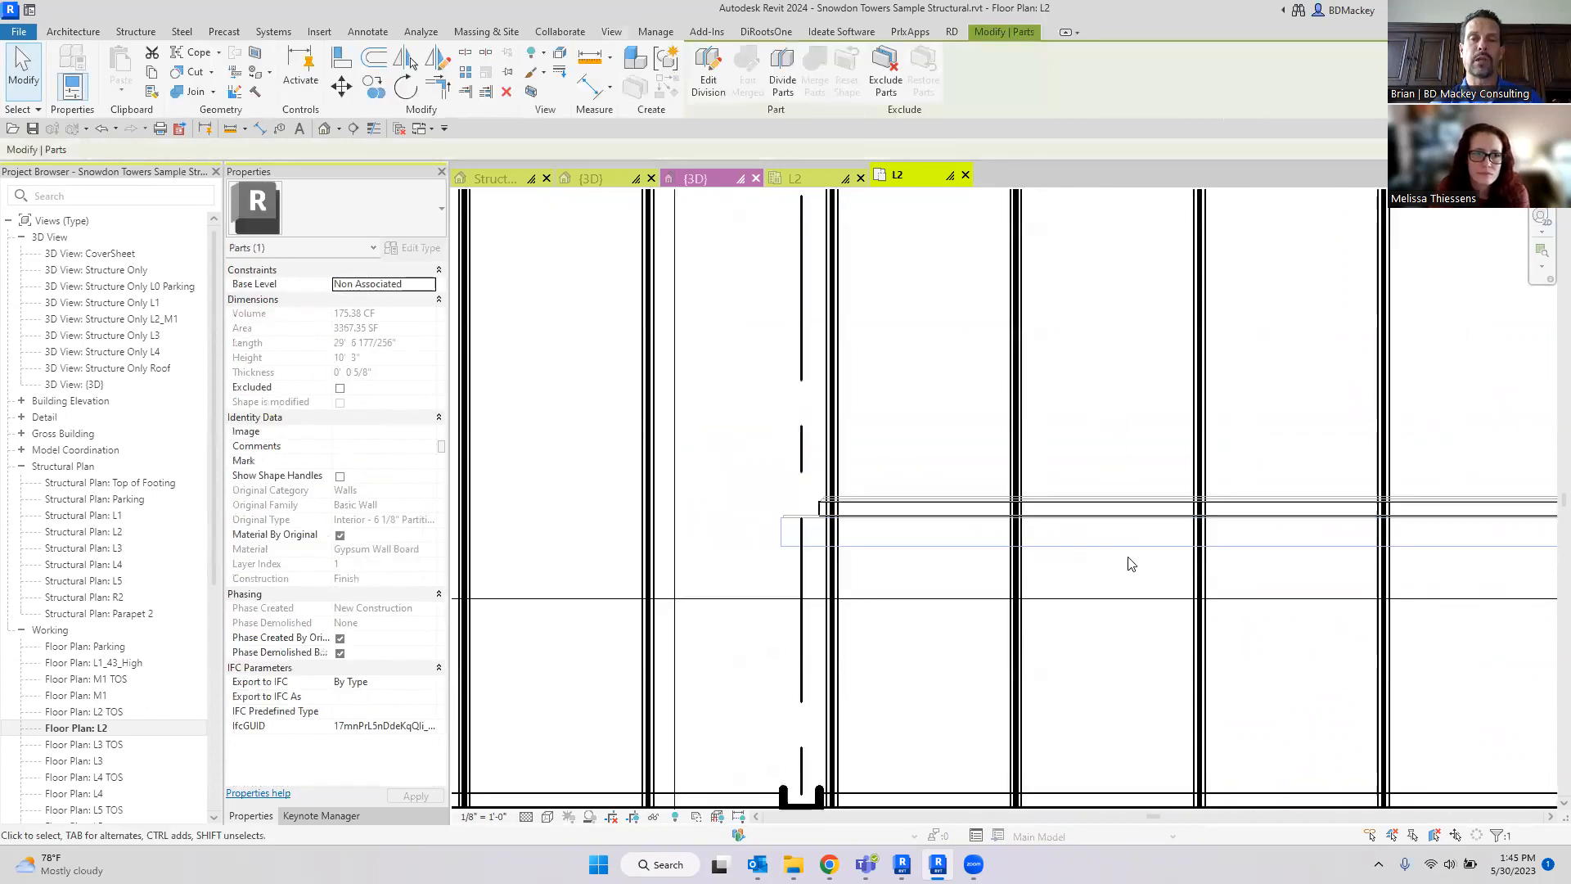
{"action": "middle_click_drag", "start_coordinate": [1419, 526], "coordinate": [1019, 547]}
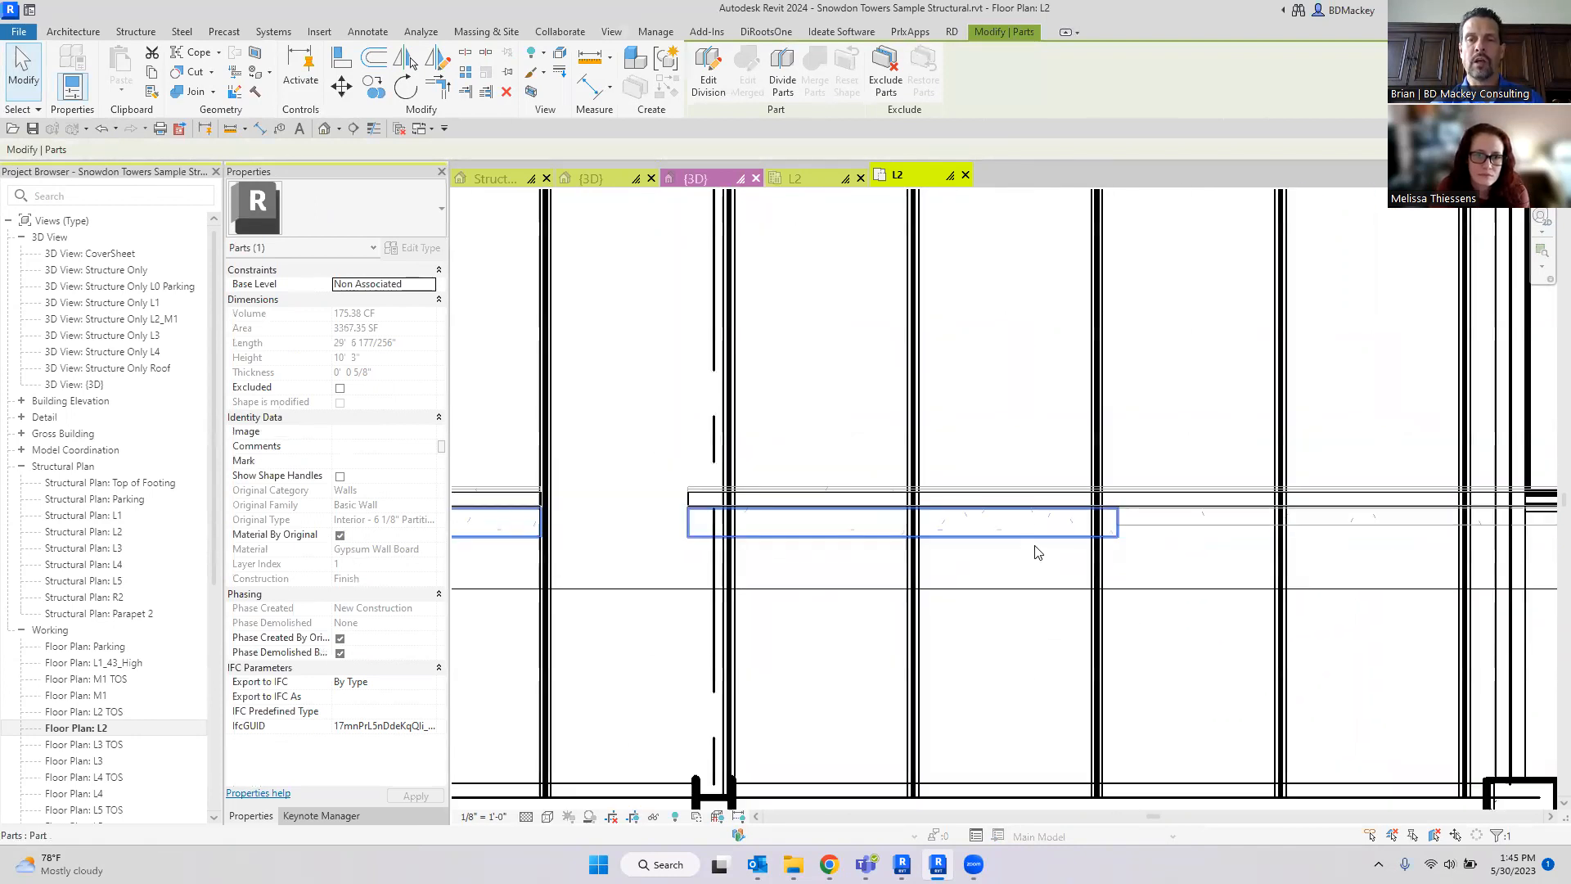
{"action": "scroll", "coordinate": [1139, 537], "scroll_direction": "up", "scroll_amount": 4}
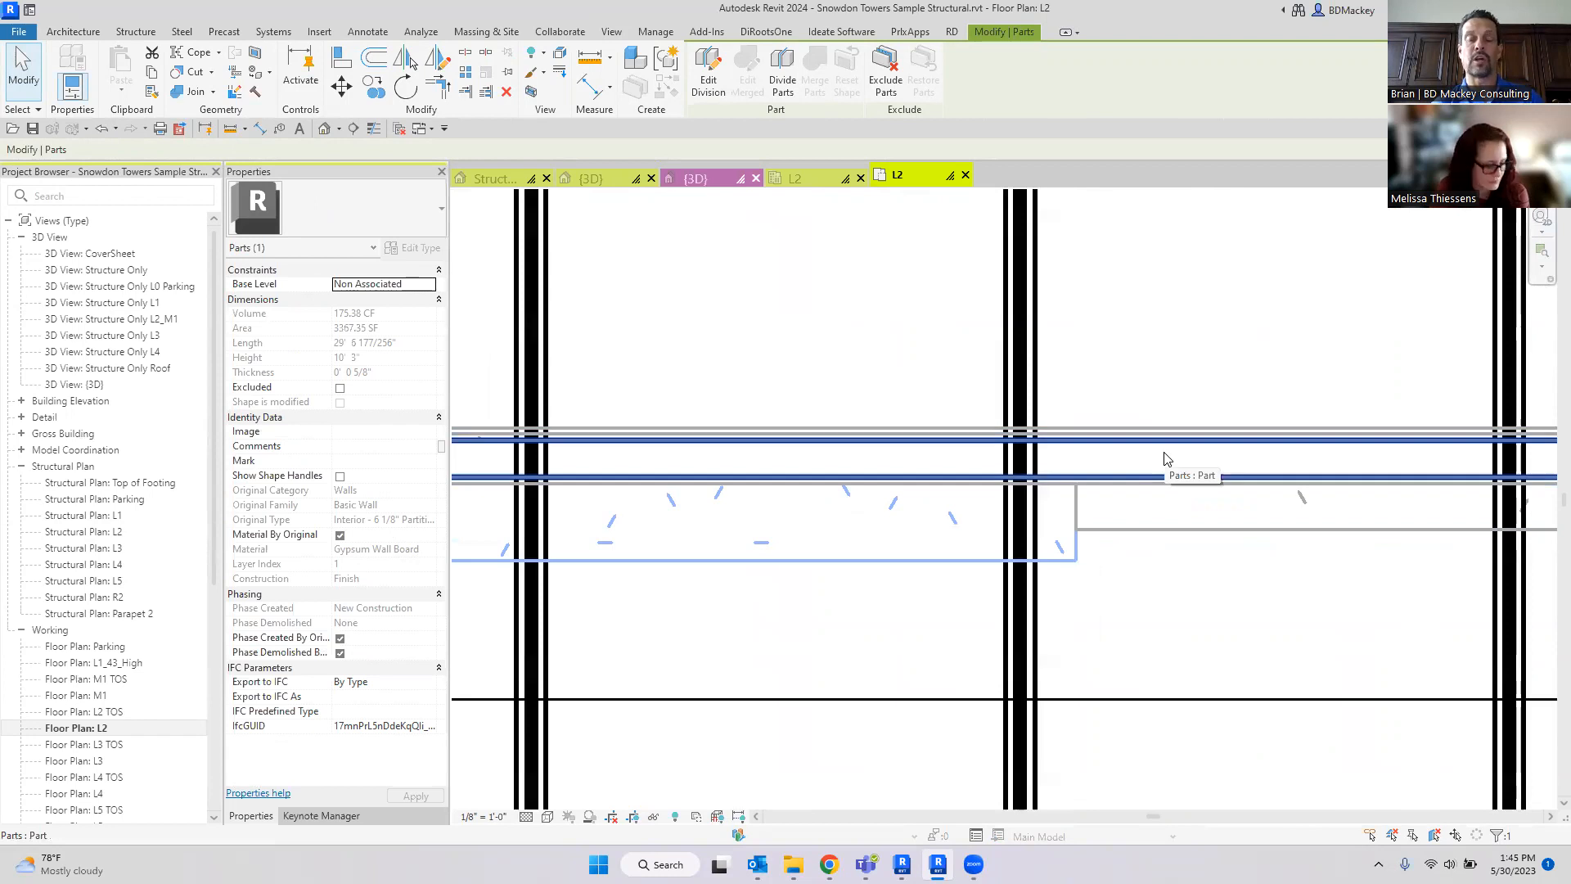
Step: Select the adjoining thinner gypsum wall board part and compare it with its neighbours along the wall, ending with it deselected
{"action": "left_click", "coordinate": [914, 567]}
{"action": "scroll", "coordinate": [914, 573], "scroll_direction": "down", "scroll_amount": 2}
{"action": "left_click", "coordinate": [1129, 547]}
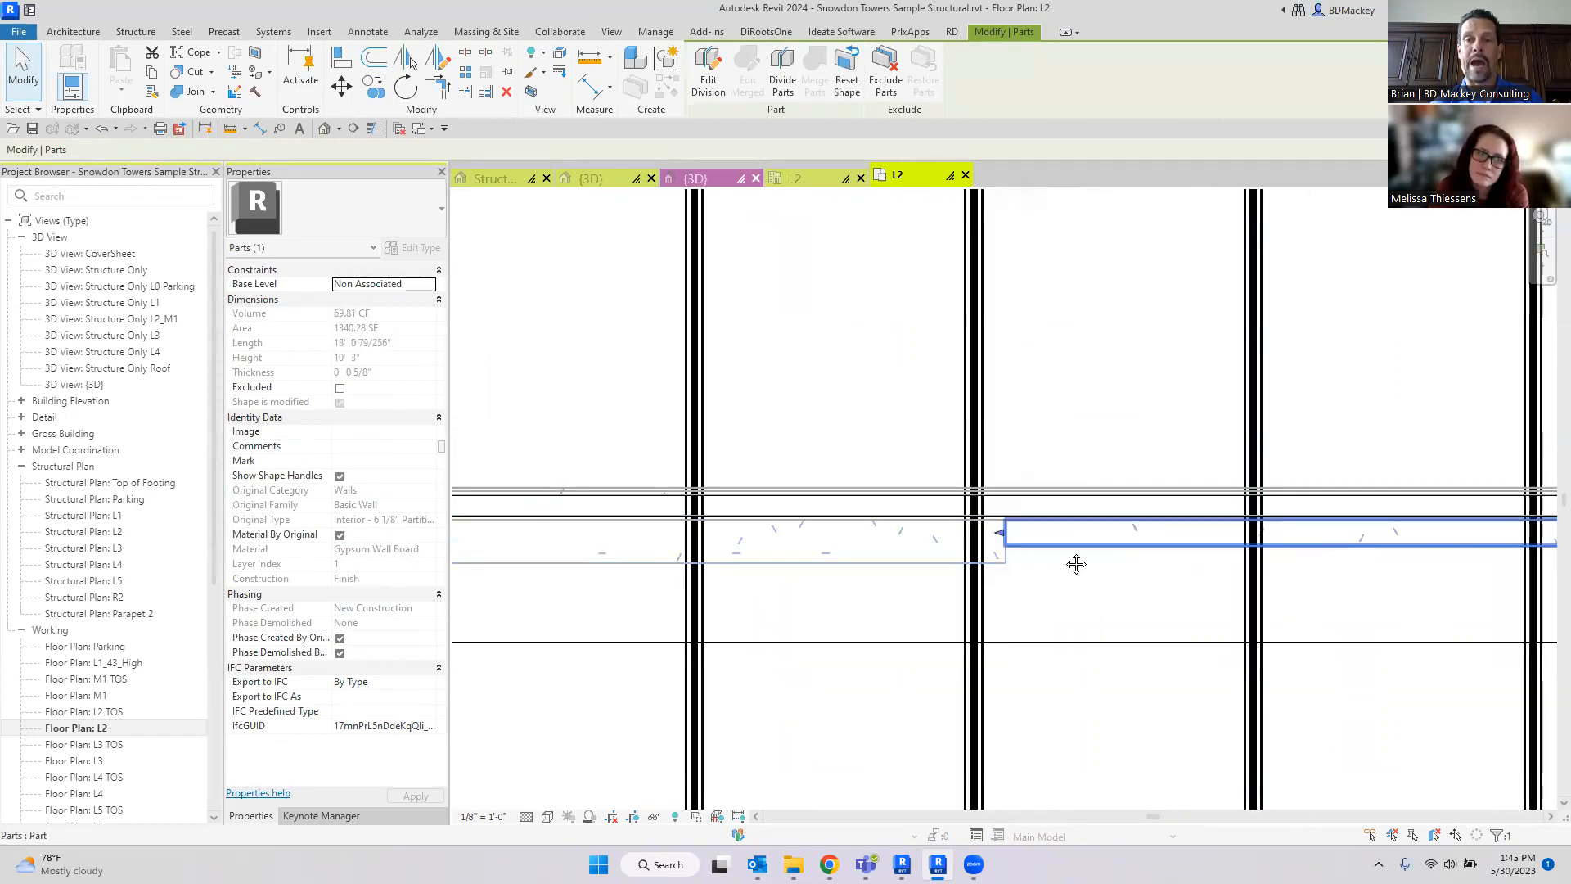
{"action": "middle_click_drag", "start_coordinate": [1076, 564], "coordinate": [691, 566]}
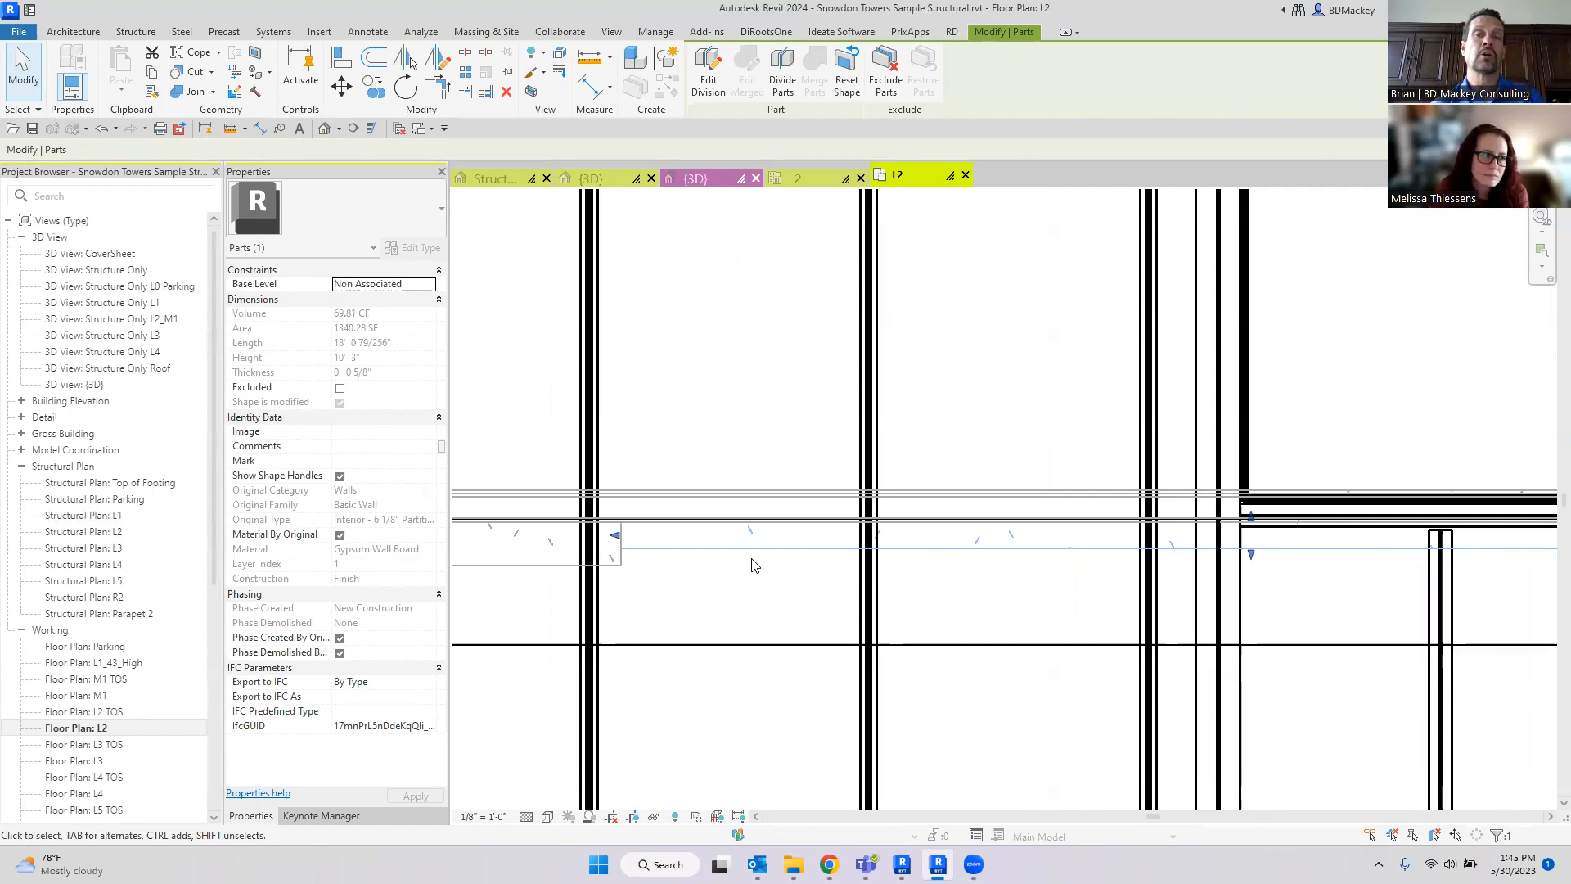
{"action": "scroll", "coordinate": [750, 559], "scroll_direction": "down", "scroll_amount": 1}
{"action": "middle_click_drag", "start_coordinate": [613, 596], "coordinate": [1399, 637]}
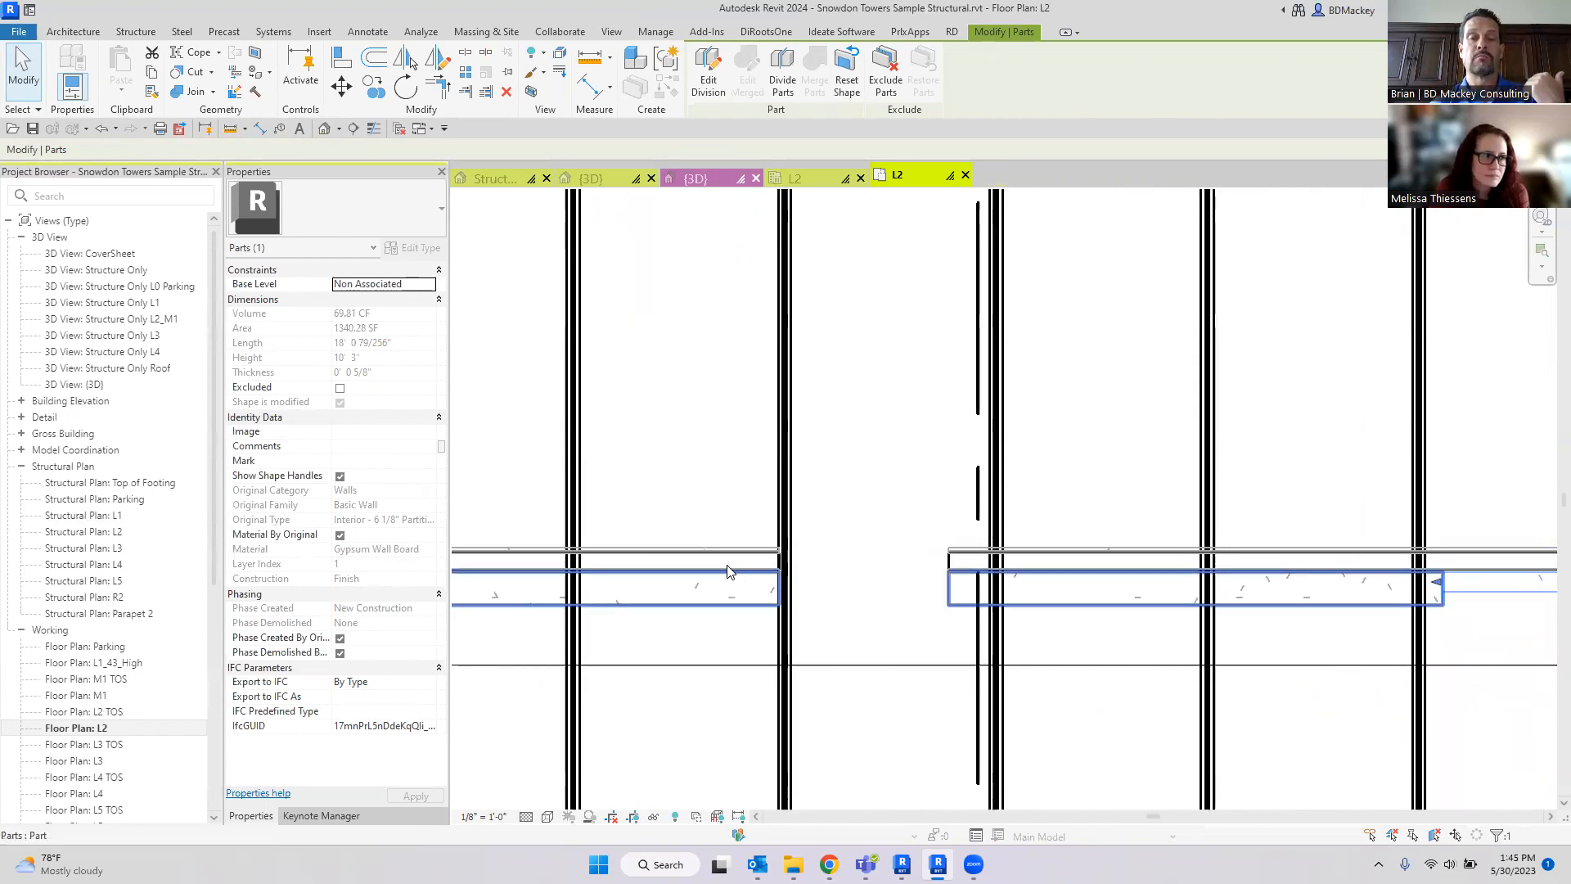
{"action": "scroll", "coordinate": [656, 614], "scroll_direction": "up", "scroll_amount": 5}
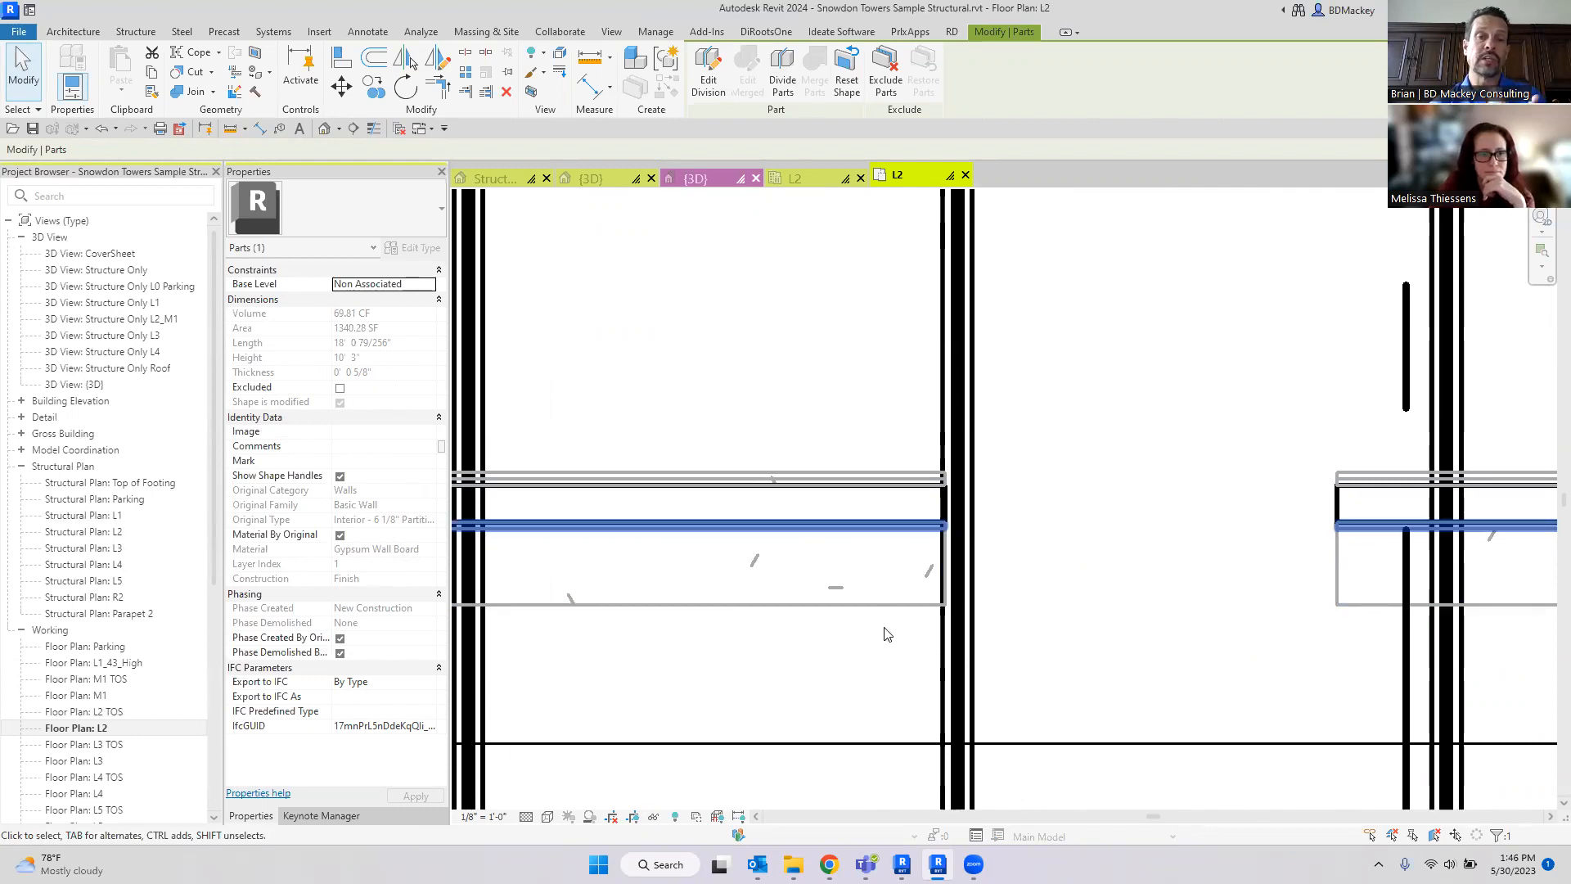
{"action": "left_click", "coordinate": [859, 695]}
Step: Start tagging by category on the wall part and load the Part Tag.rfa family from the Annotations folder
{"action": "key", "text": "t"}
{"action": "key", "text": "g"}
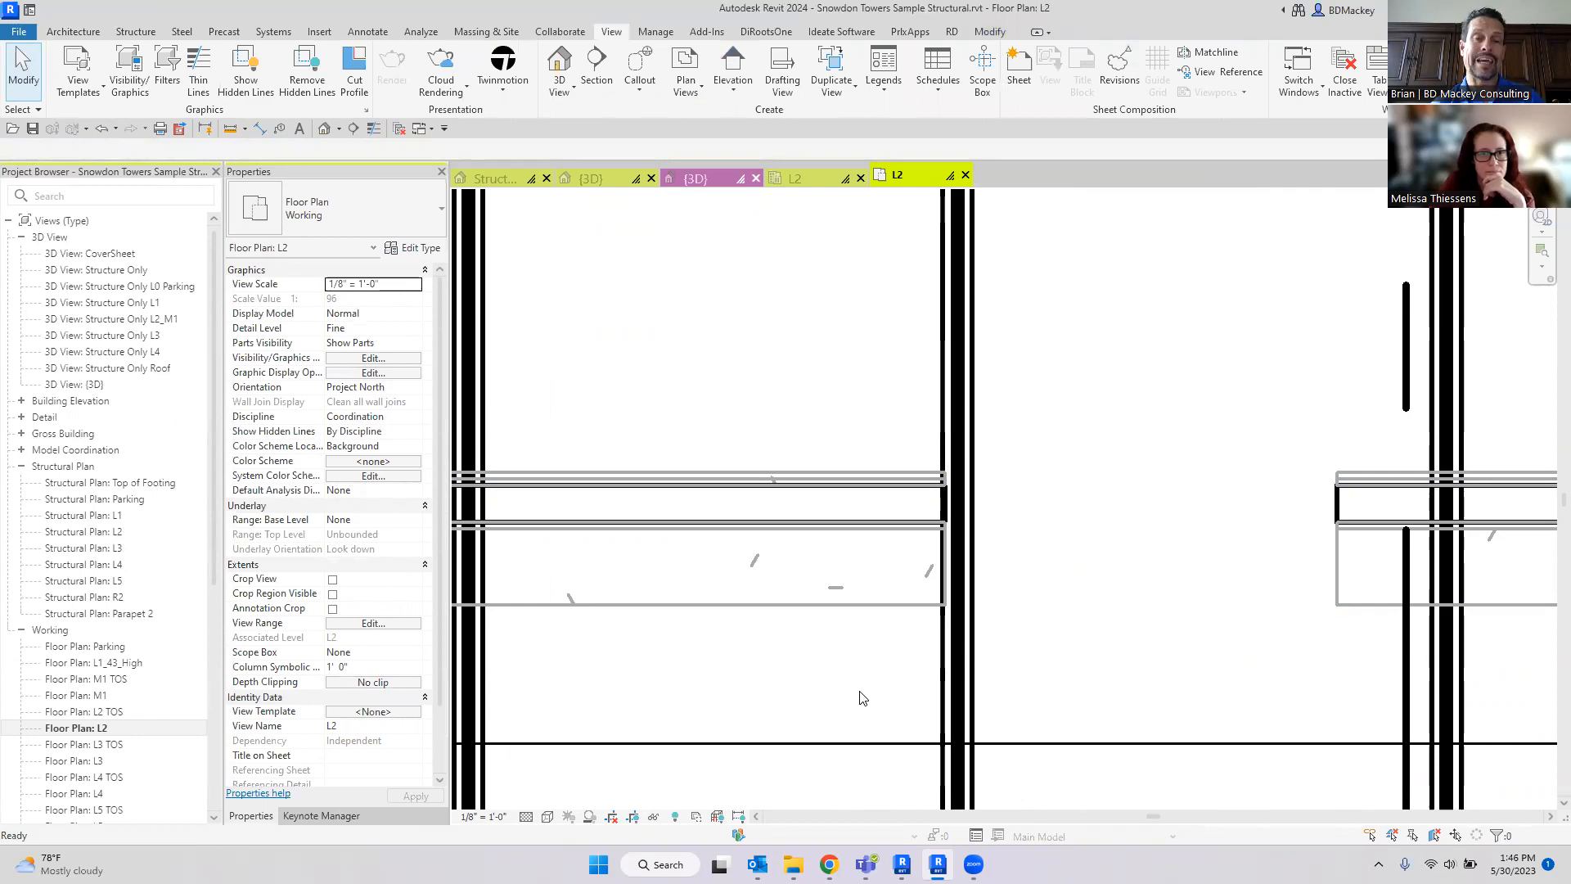
{"action": "left_click", "coordinate": [828, 599]}
{"action": "left_click", "coordinate": [812, 439]}
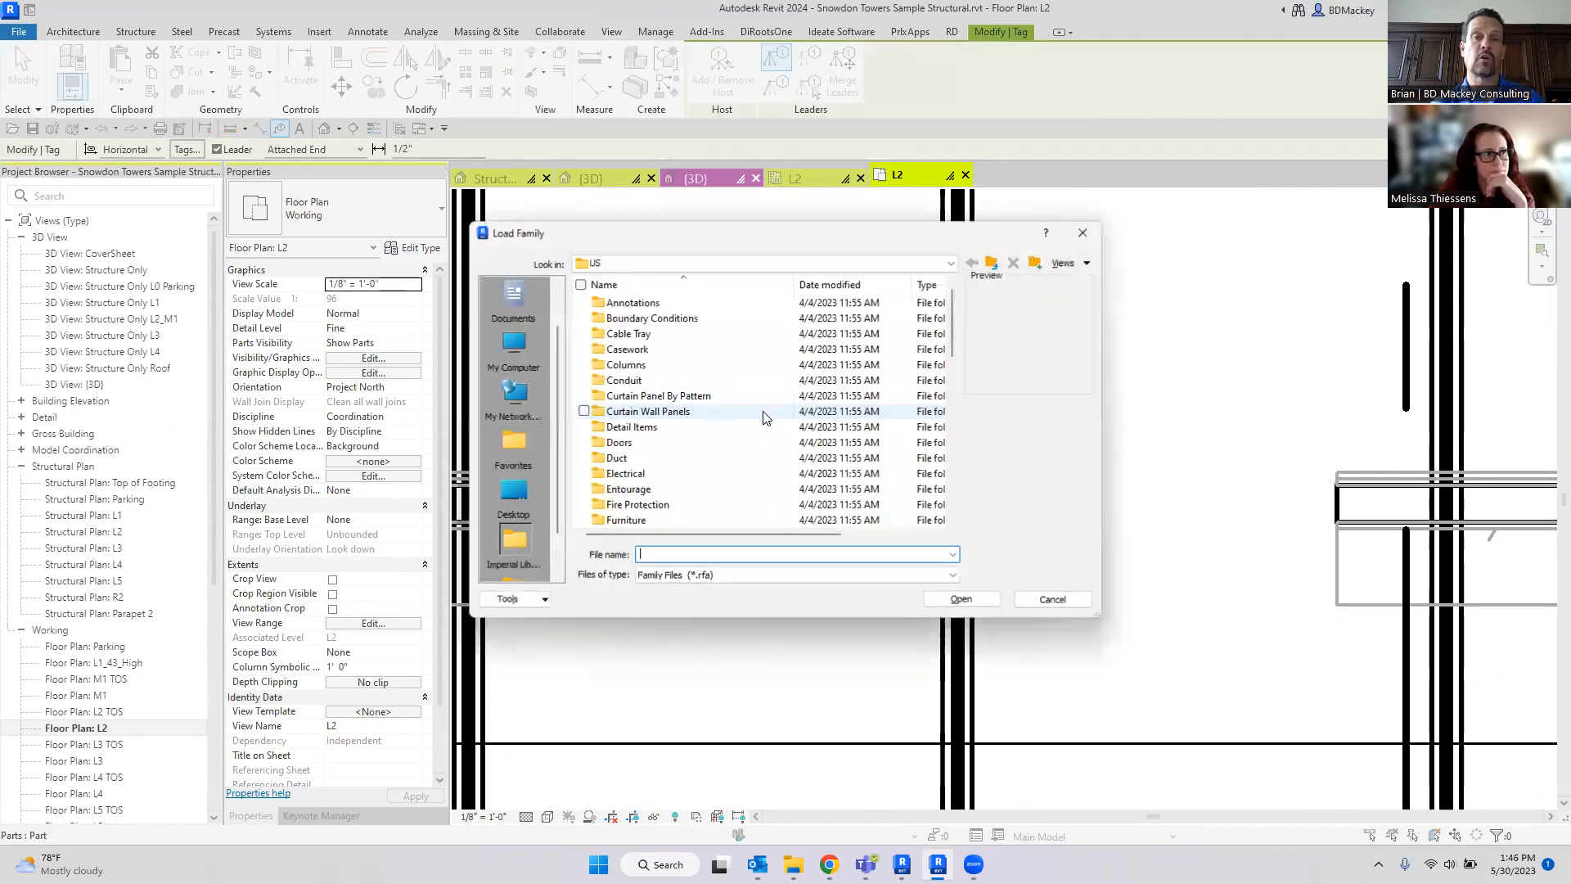
{"action": "double_click", "coordinate": [632, 302]}
{"action": "scroll", "coordinate": [670, 417], "scroll_direction": "down", "scroll_amount": 10}
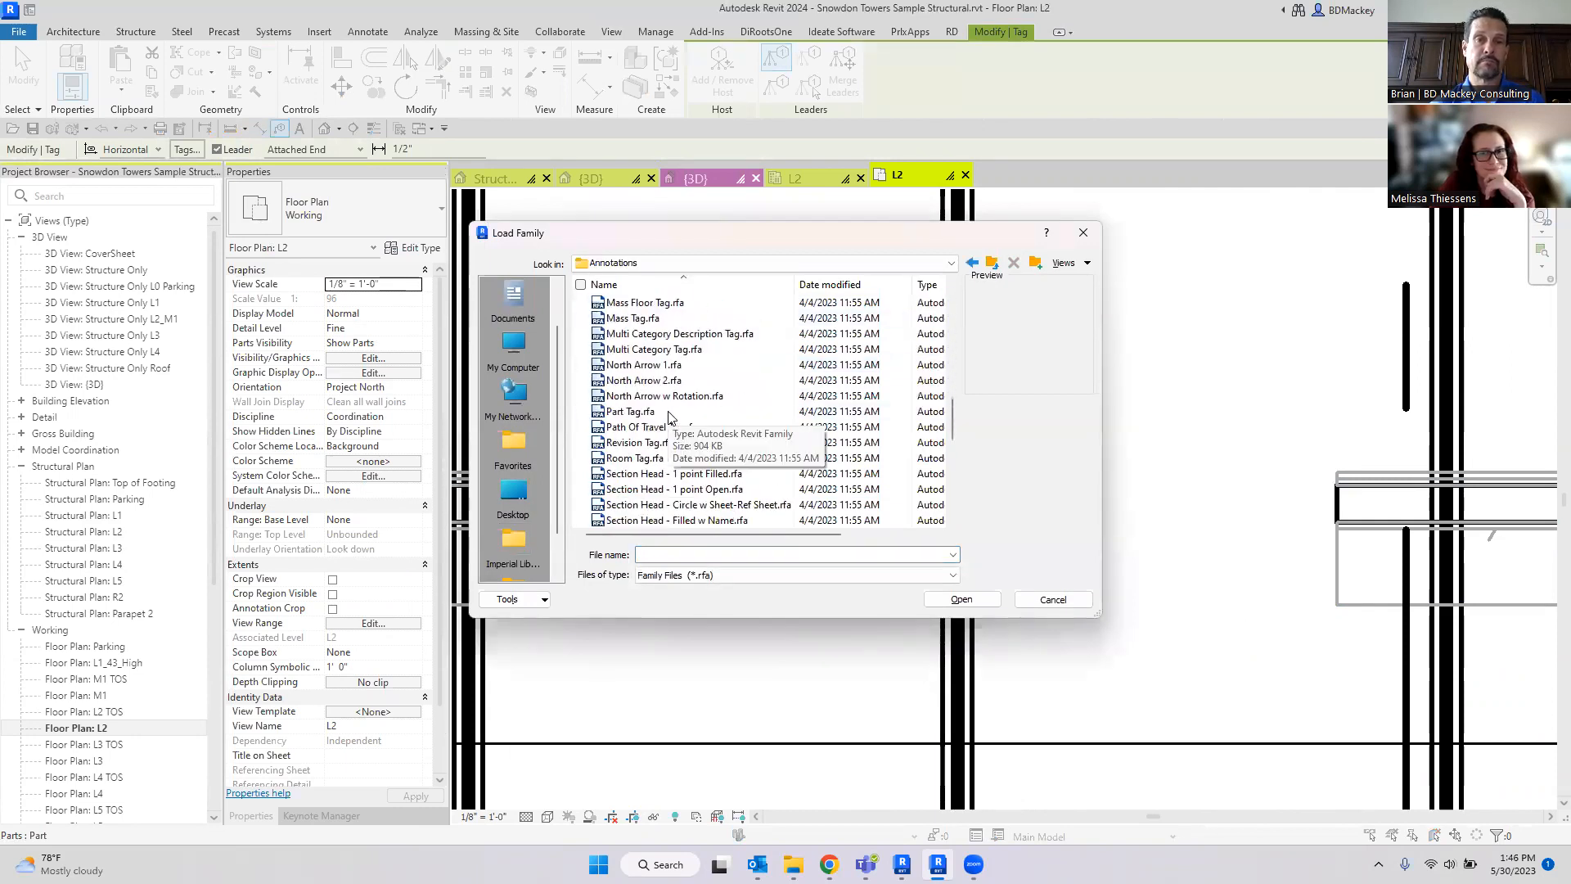
{"action": "left_click", "coordinate": [637, 412]}
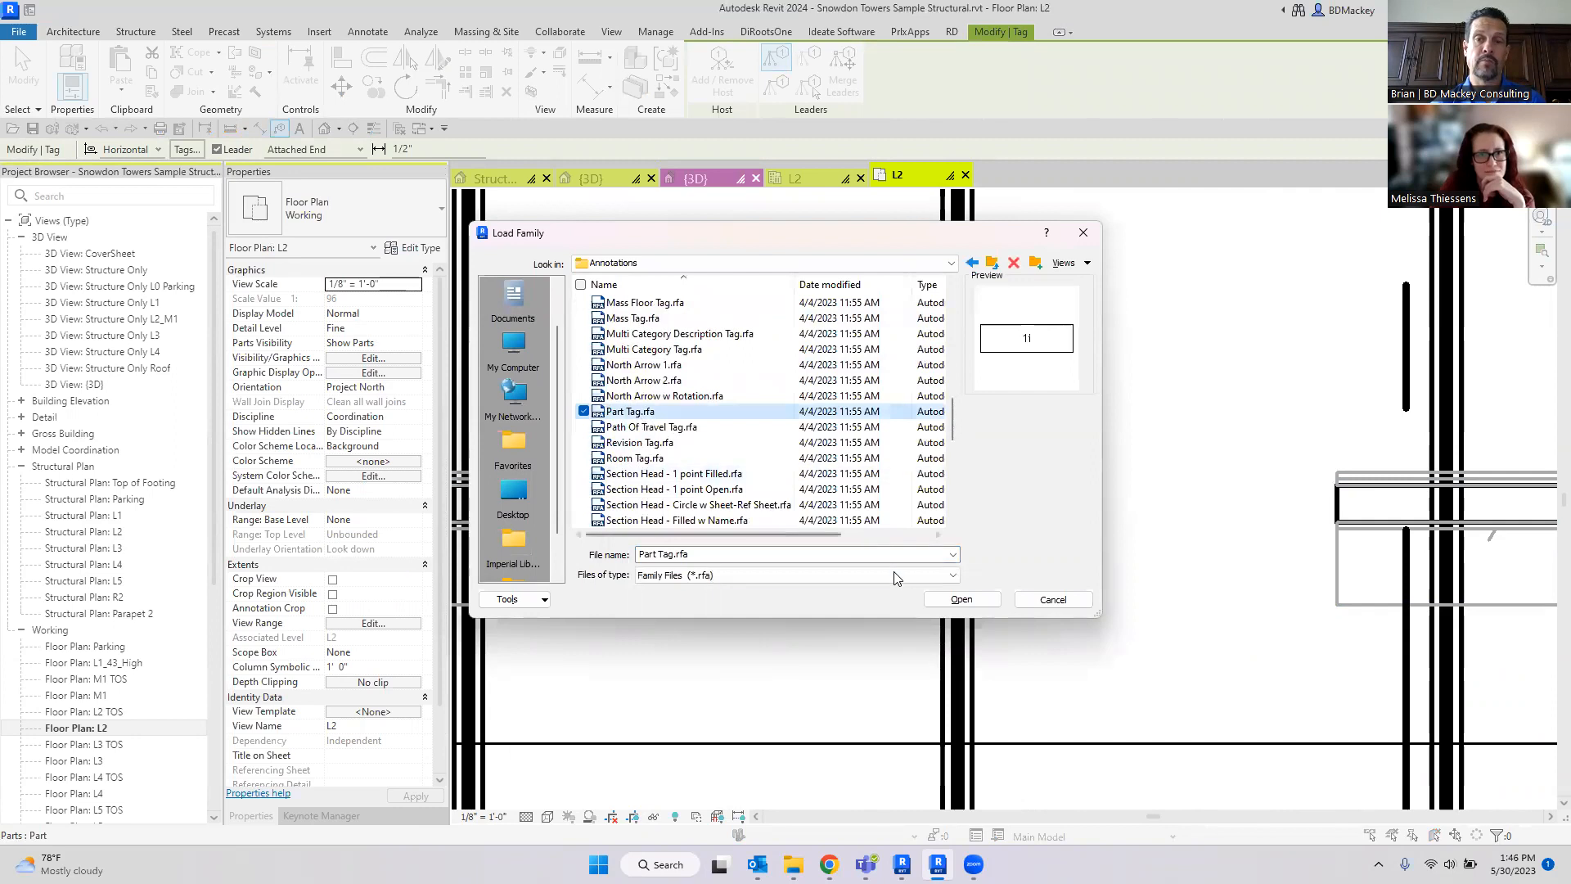
{"action": "left_click", "coordinate": [961, 599]}
Step: Tag the thick gypsum wall board part near the wall opening, placing the tag below it with a leader
{"action": "scroll", "coordinate": [831, 614], "scroll_direction": "down", "scroll_amount": 3}
{"action": "scroll", "coordinate": [826, 607], "scroll_direction": "down", "scroll_amount": 7}
{"action": "middle_click_drag", "start_coordinate": [838, 618], "coordinate": [828, 574]}
{"action": "scroll", "coordinate": [827, 574], "scroll_direction": "up", "scroll_amount": 3}
{"action": "left_click", "coordinate": [825, 701]}
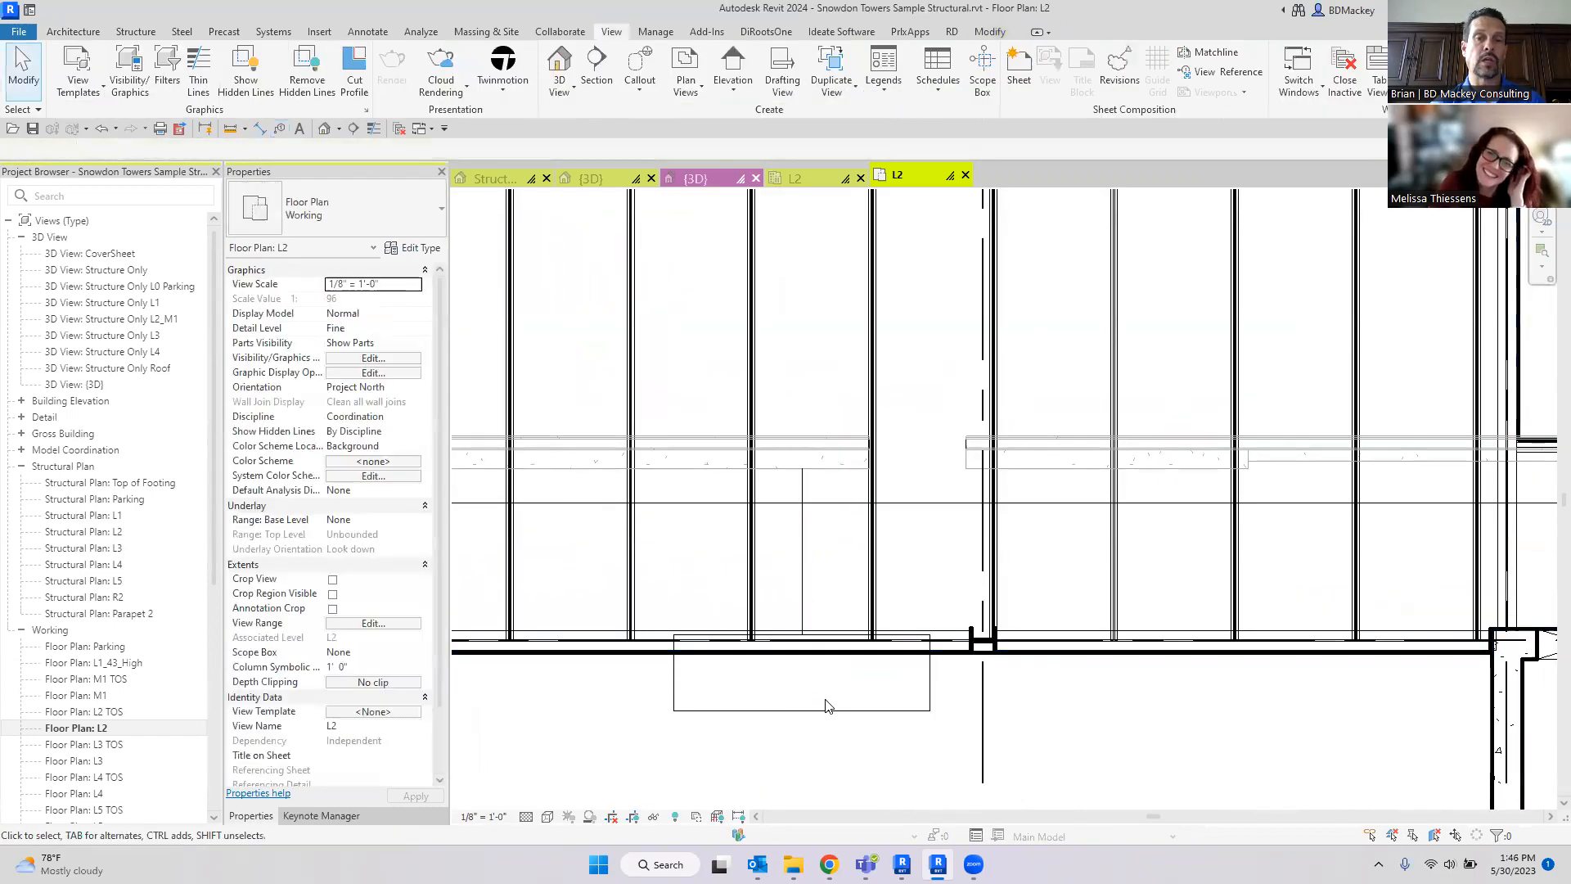
Step: Open the placed part tag's family for editing, open its label's parameters, and enlarge the dialog to list every available field
{"action": "left_click", "coordinate": [806, 679]}
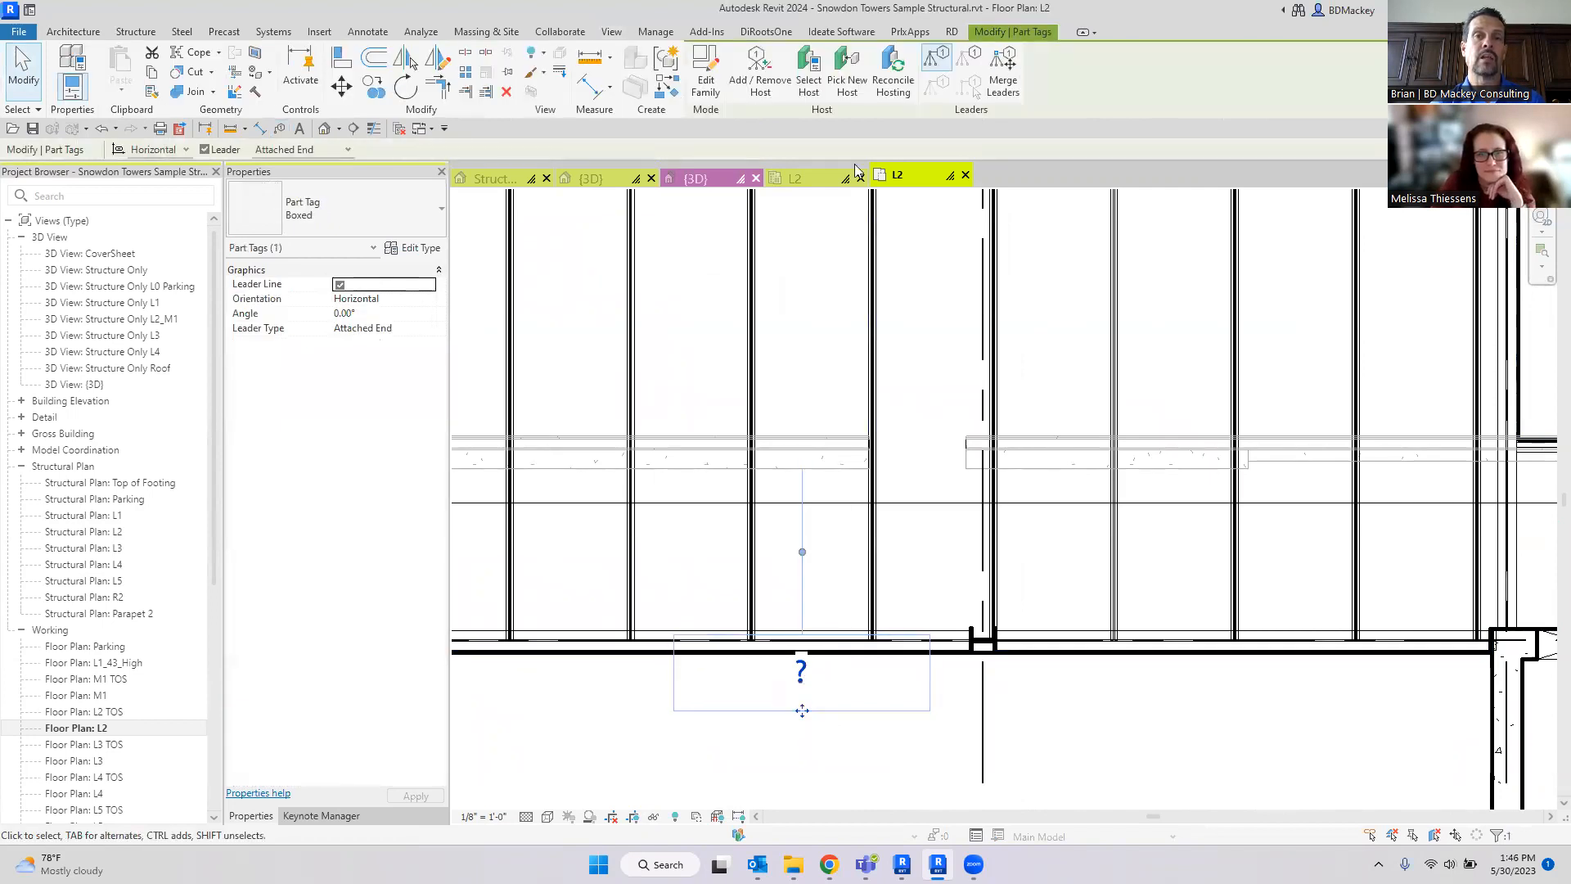
{"action": "left_click", "coordinate": [705, 76]}
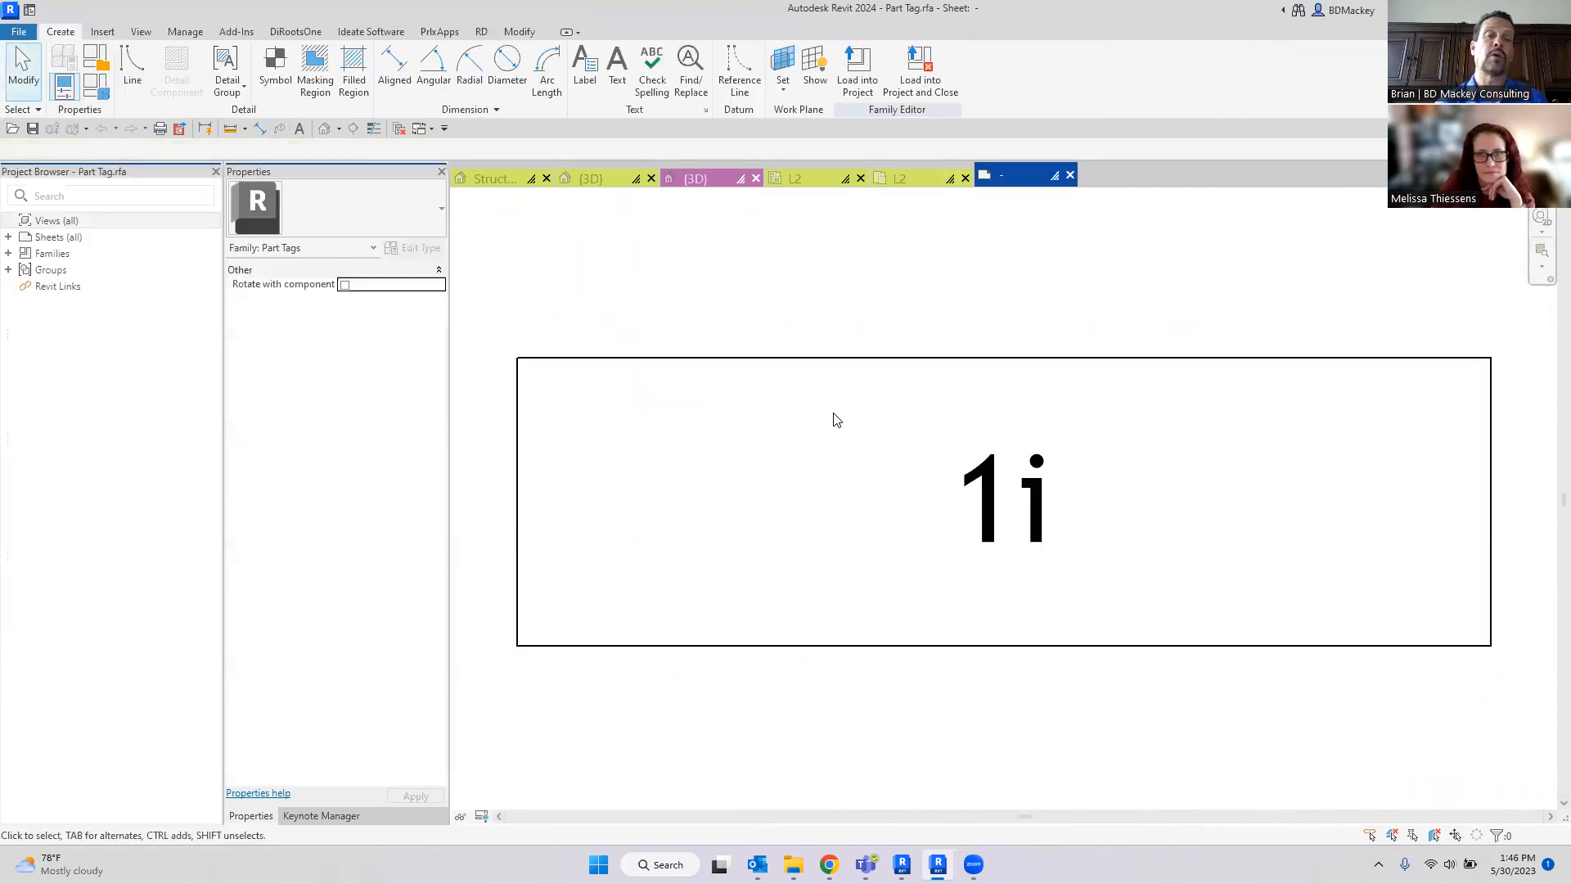
{"action": "left_click", "coordinate": [1025, 523]}
{"action": "left_click", "coordinate": [394, 299]}
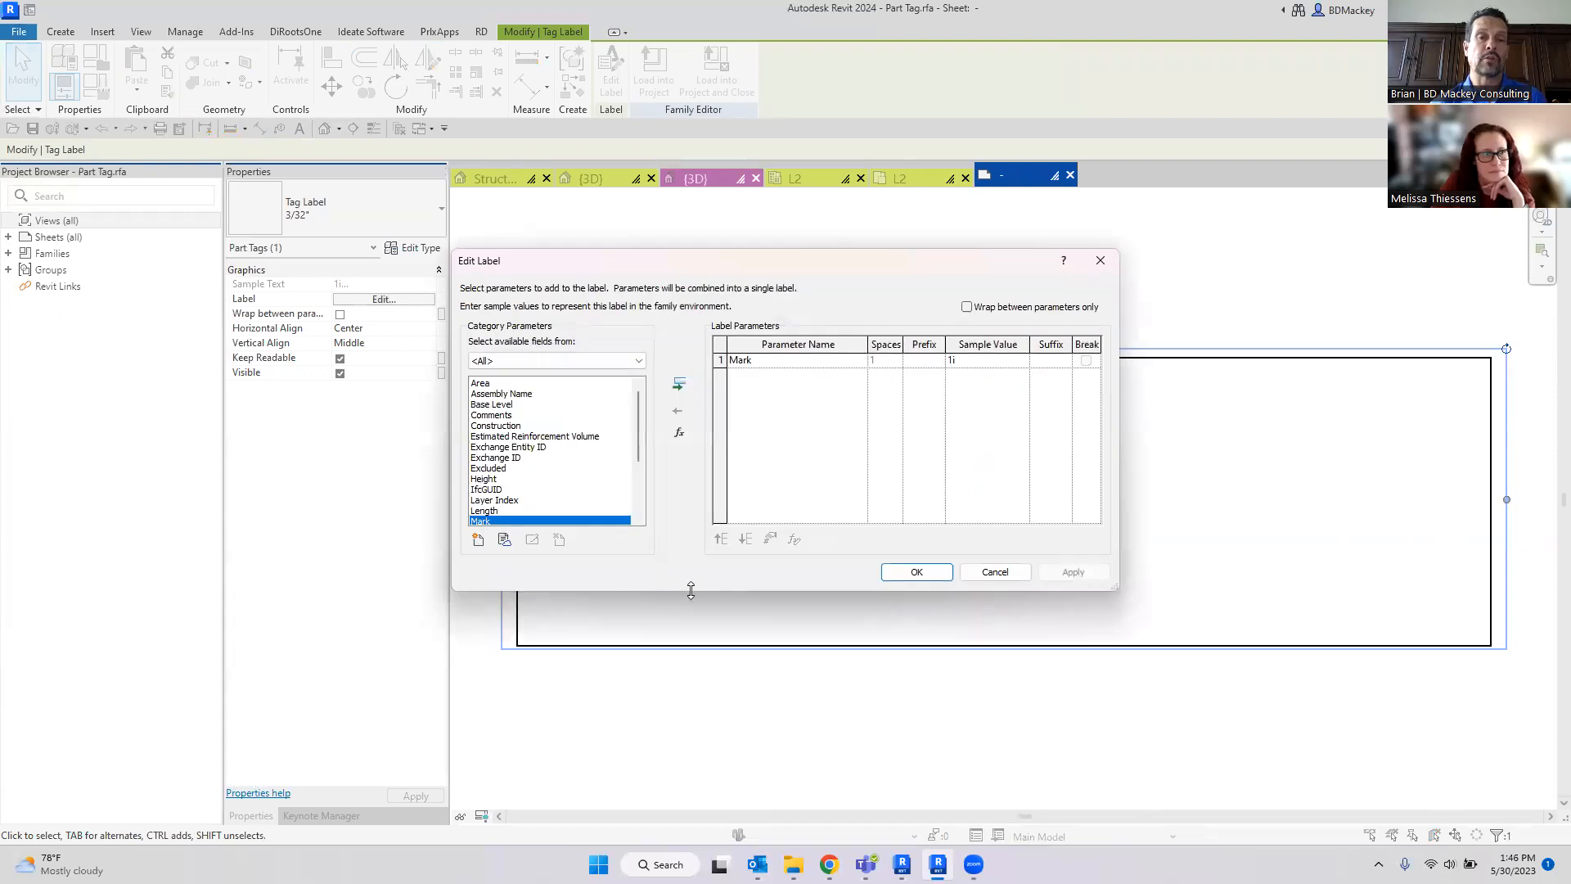
{"action": "left_click_drag", "start_coordinate": [690, 589], "coordinate": [691, 815]}
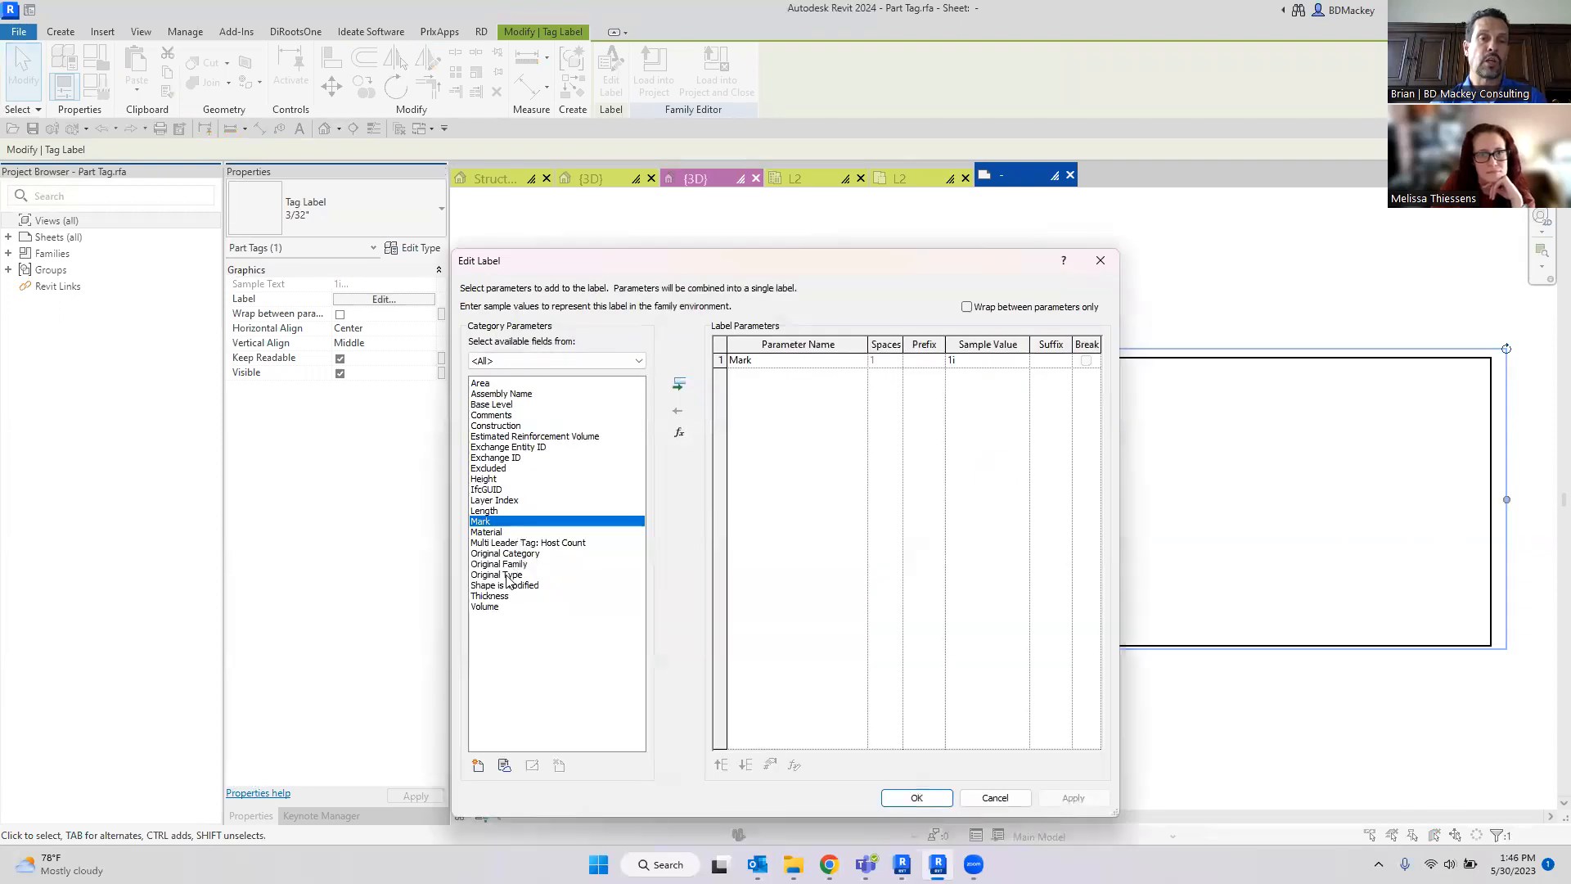
Step: Add the Base Level and Layer Index parameters to the part tag's label after Mark
{"action": "left_click", "coordinate": [505, 555]}
{"action": "left_click", "coordinate": [503, 565]}
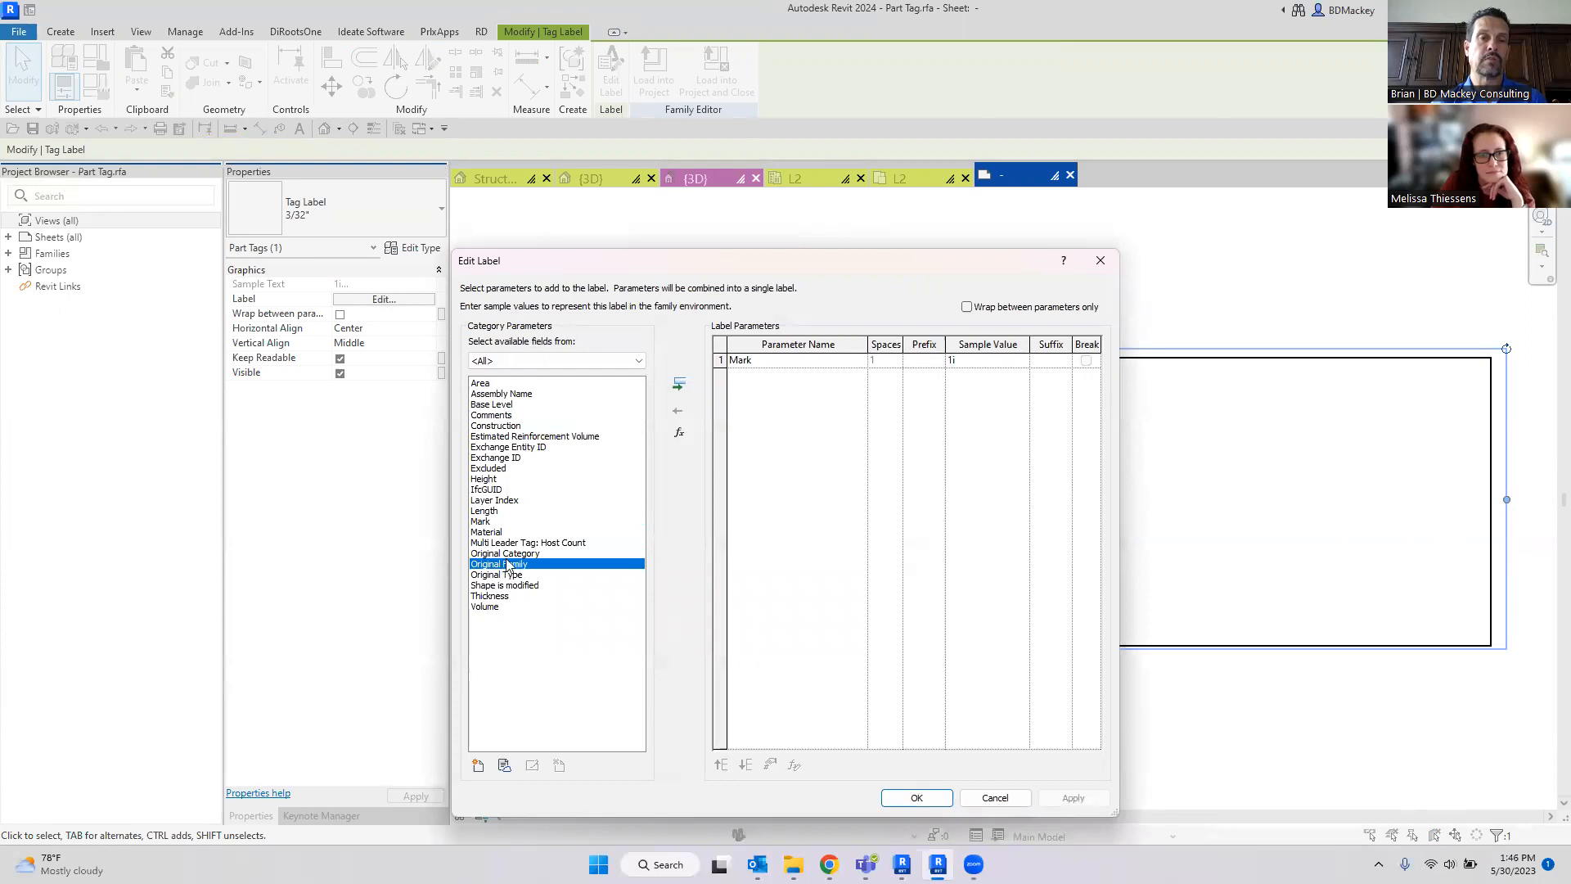
{"action": "left_click", "coordinate": [512, 586]}
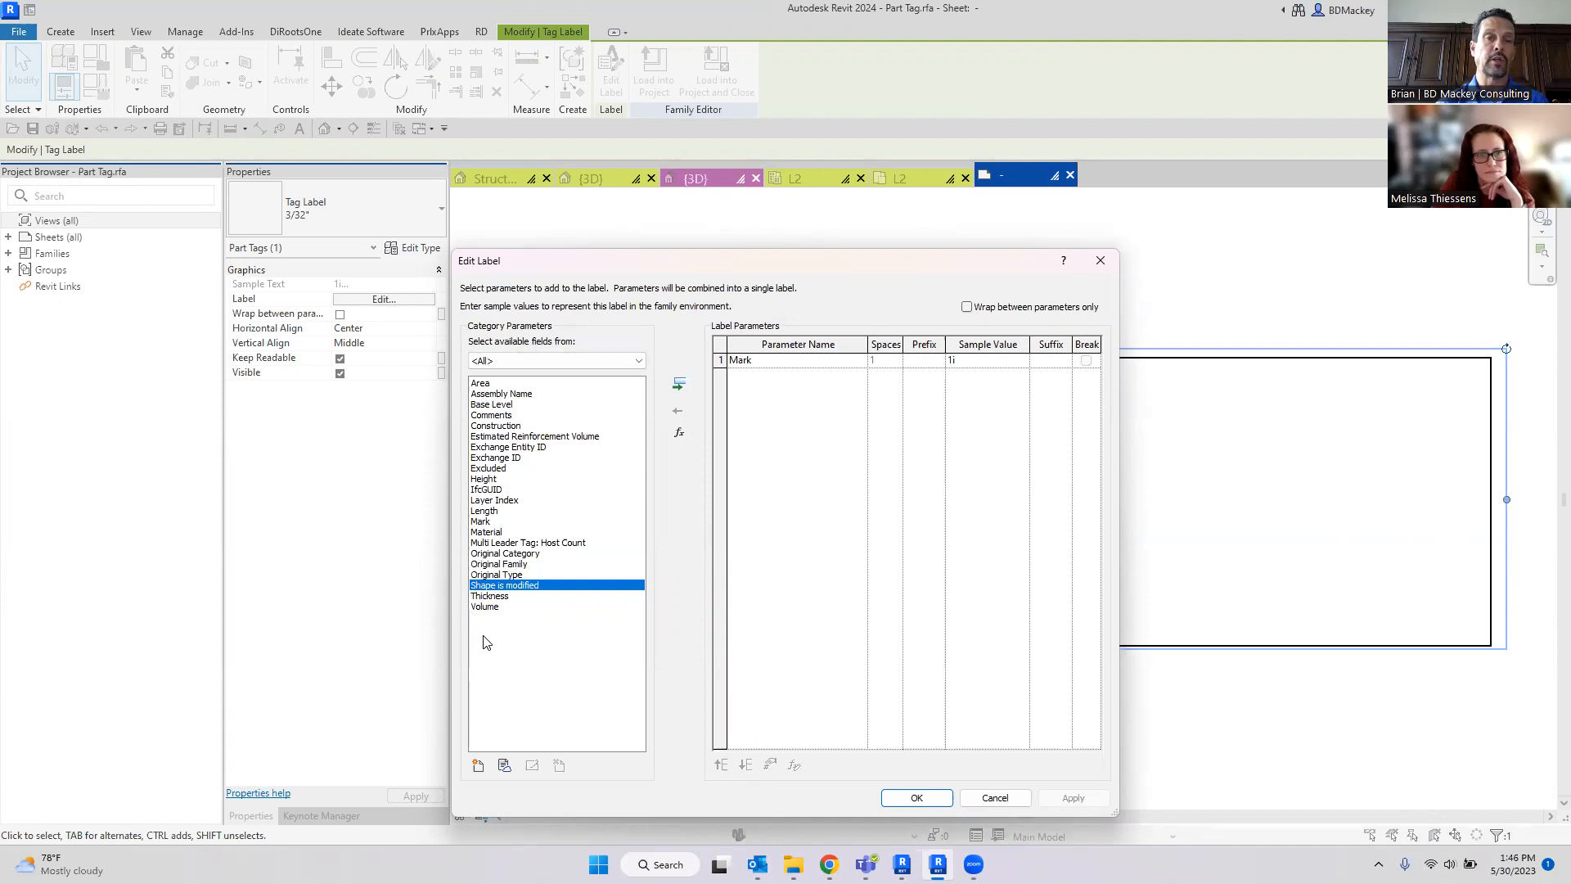
{"action": "left_click", "coordinate": [507, 405]}
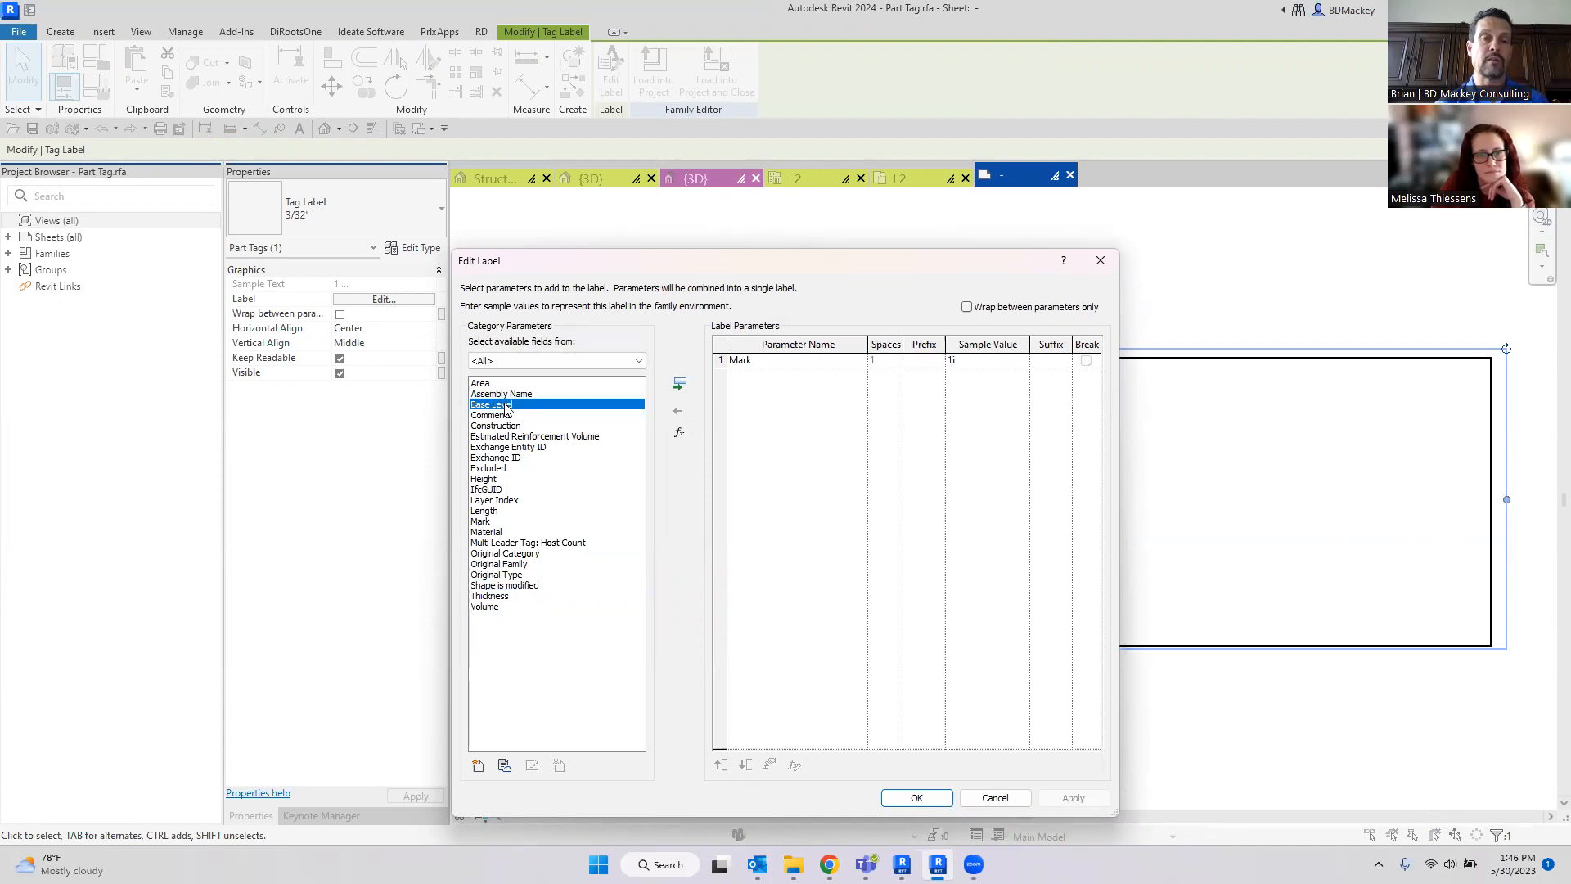
{"action": "left_click", "coordinate": [680, 384]}
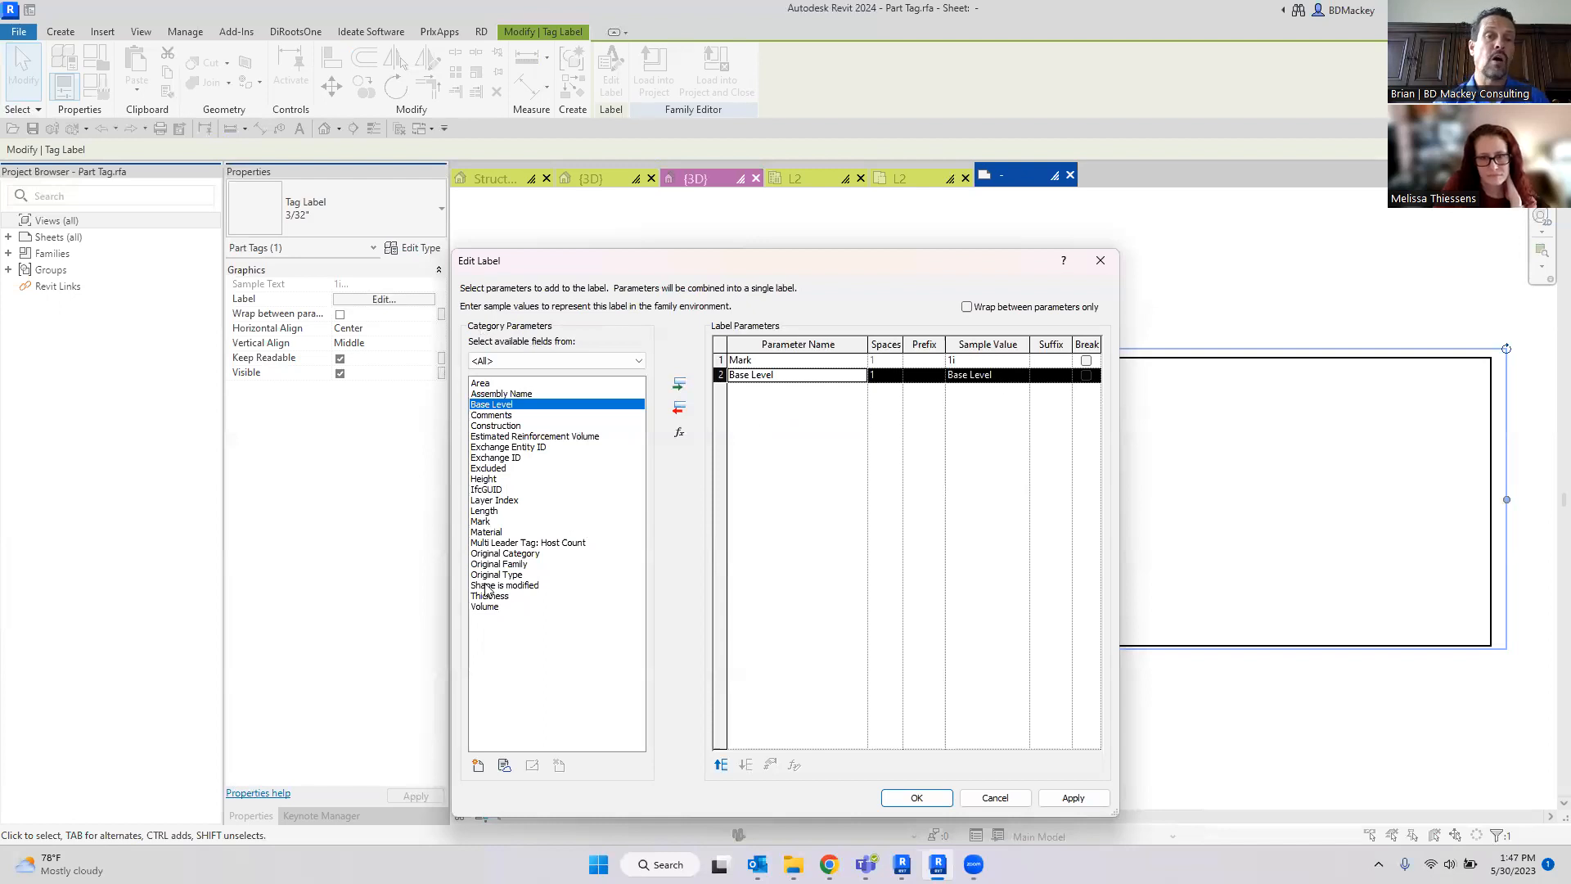
{"action": "left_click", "coordinate": [495, 469]}
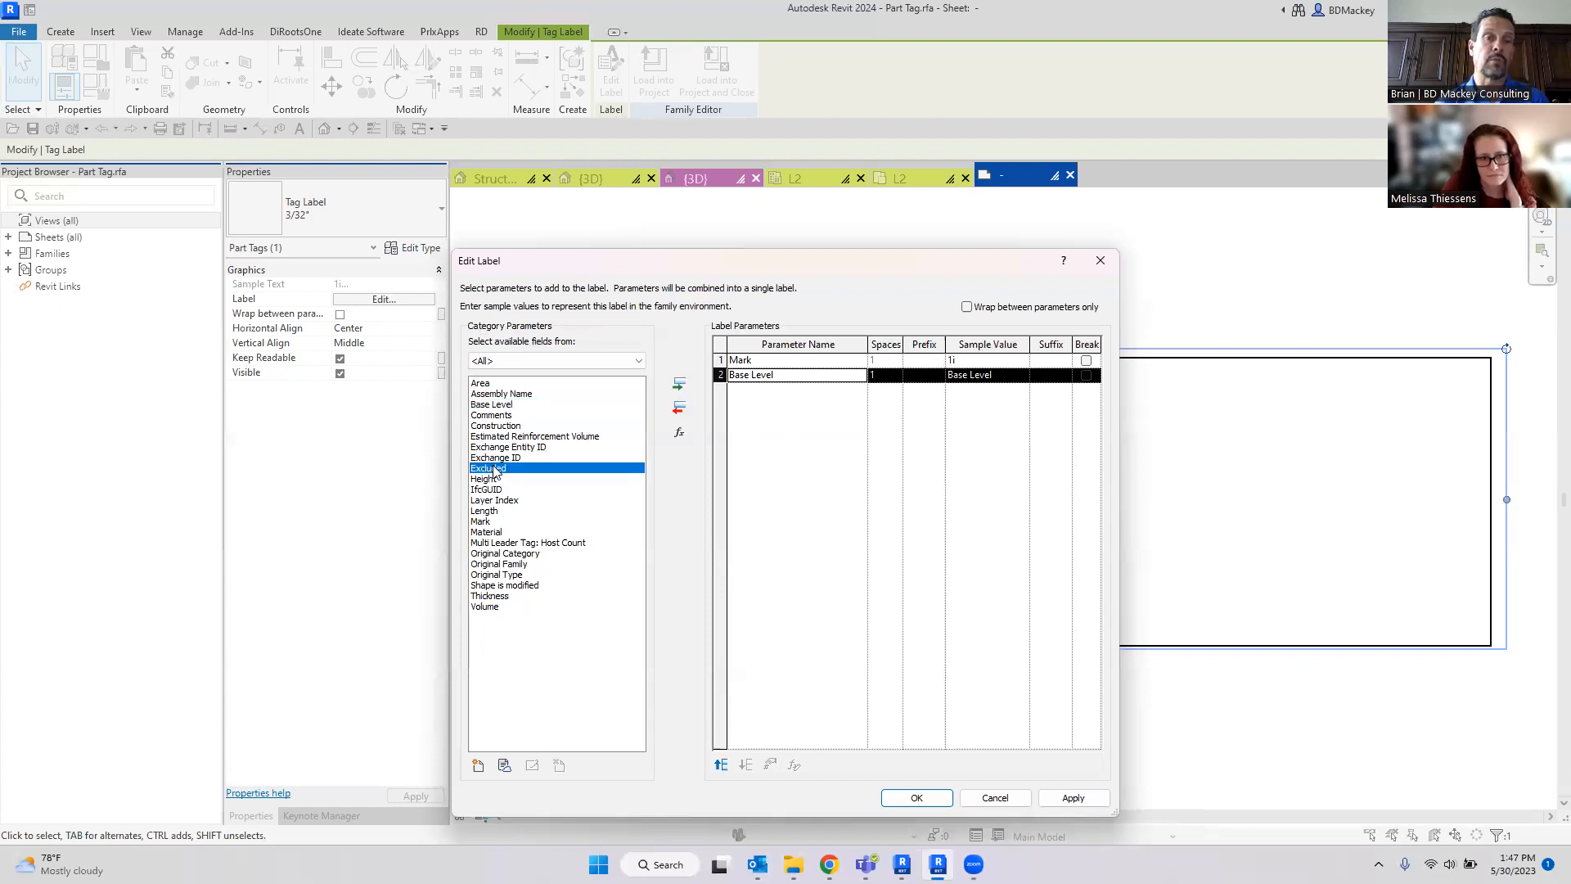
{"action": "double_click", "coordinate": [495, 500]}
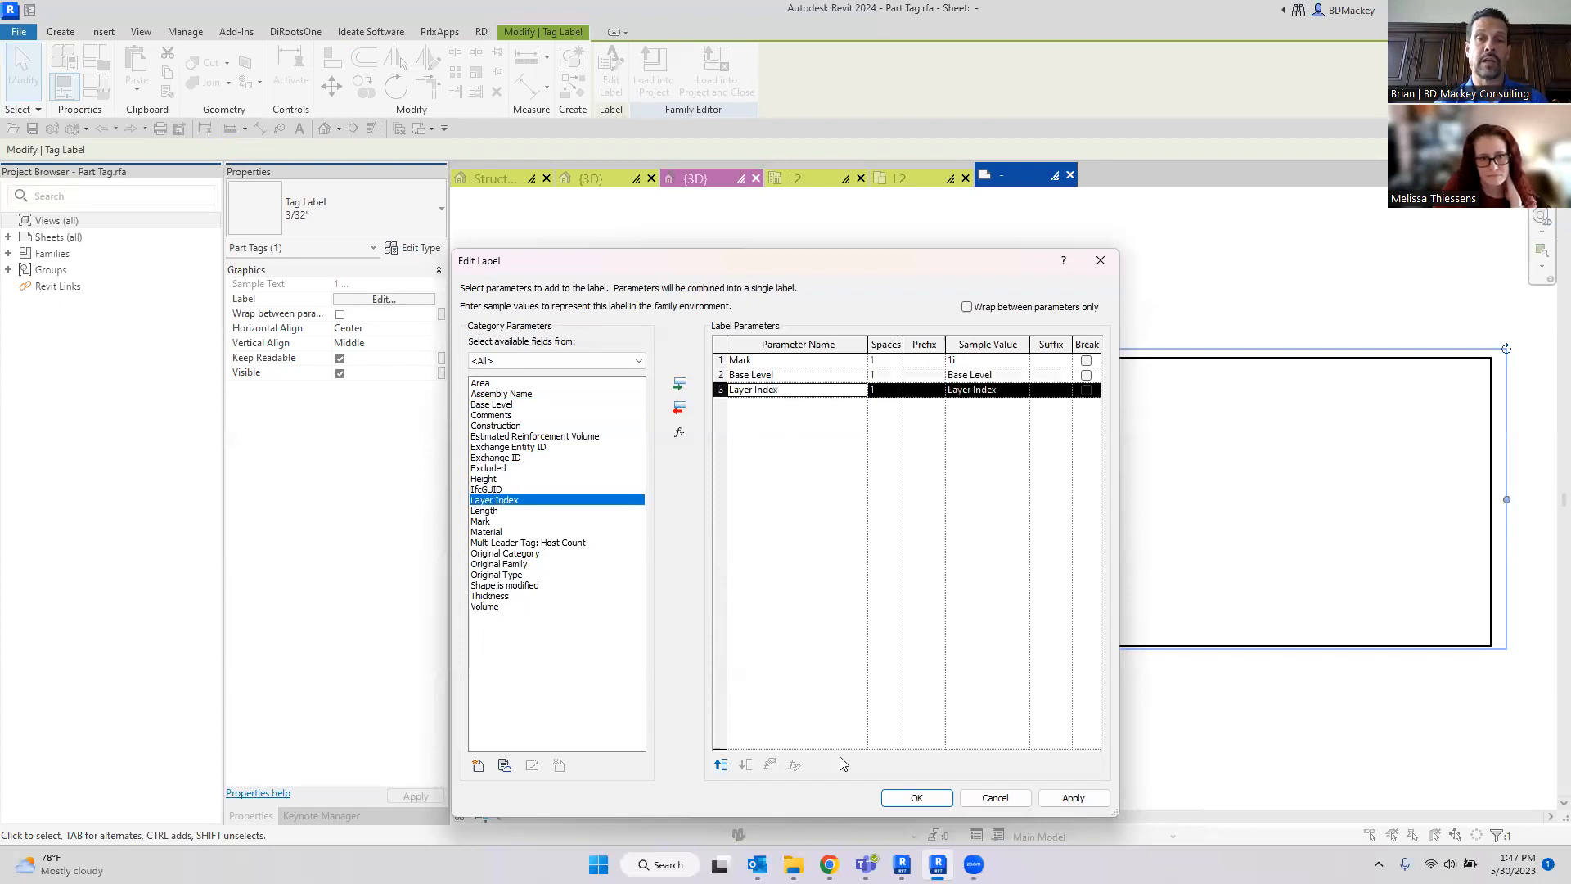
{"action": "left_click", "coordinate": [910, 806]}
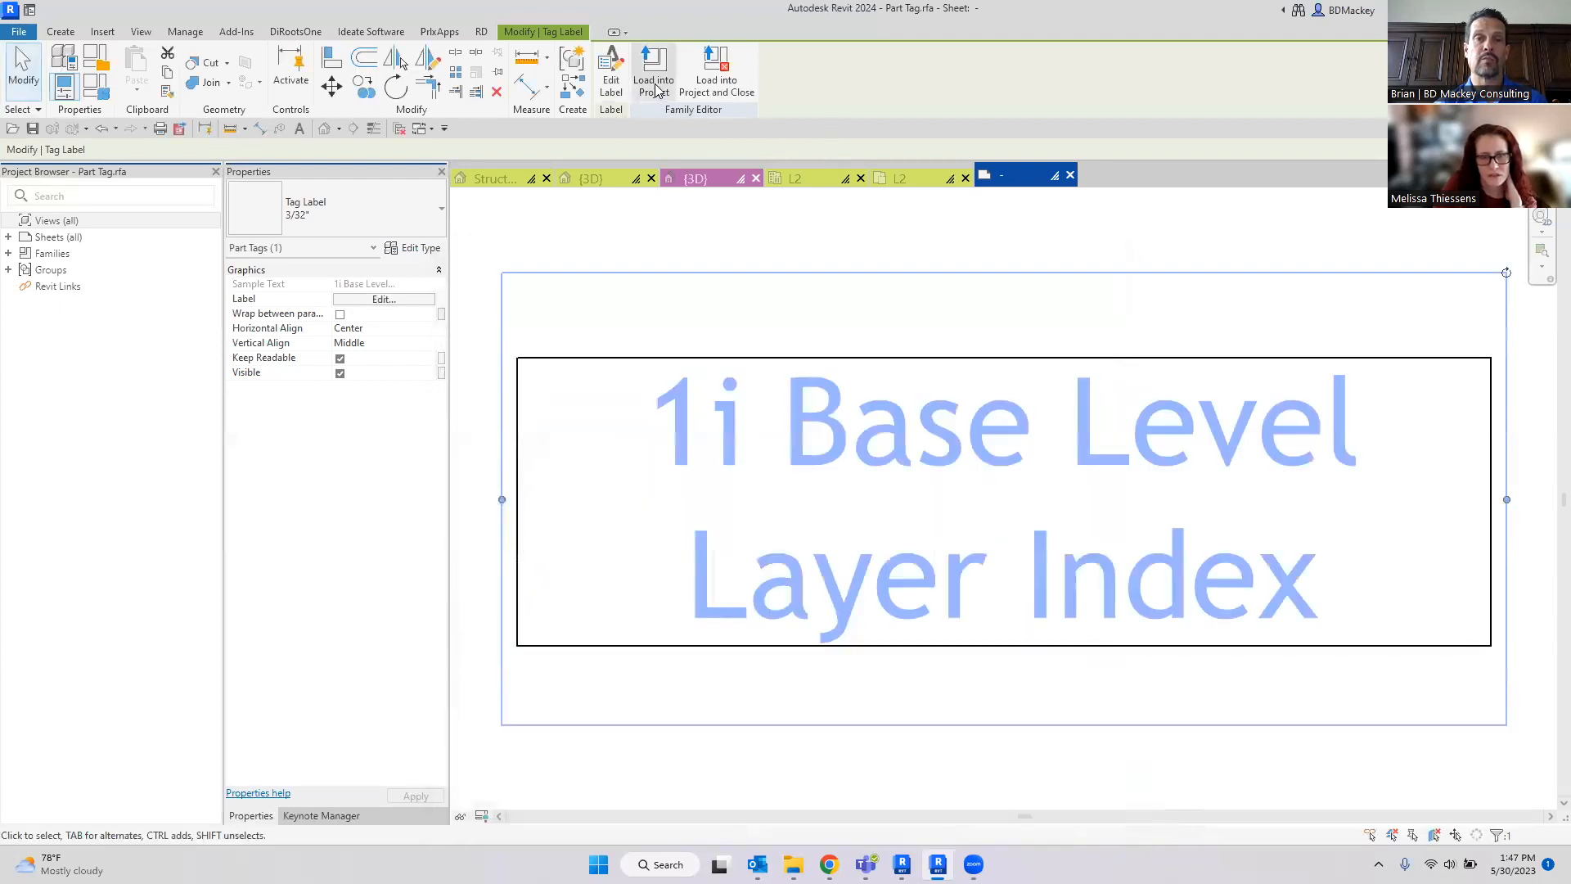
Step: Load the edited tag family into Snowdon Towers Sample Structural, overwriting the existing version and its parameter values
{"action": "left_click", "coordinate": [654, 80]}
{"action": "left_click", "coordinate": [679, 356]}
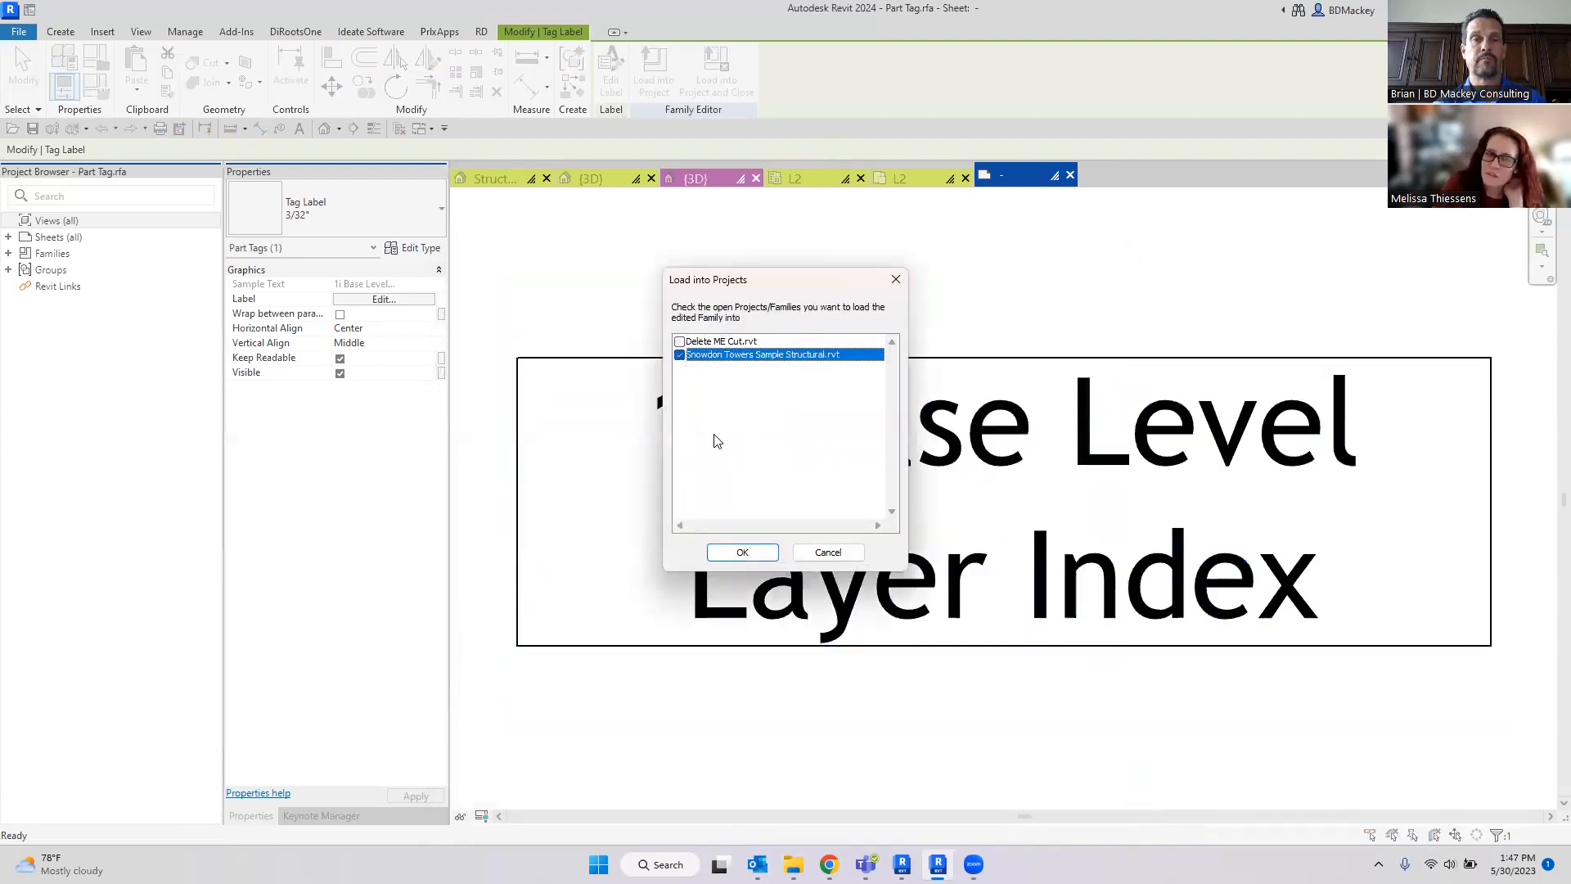
{"action": "left_click", "coordinate": [742, 552]}
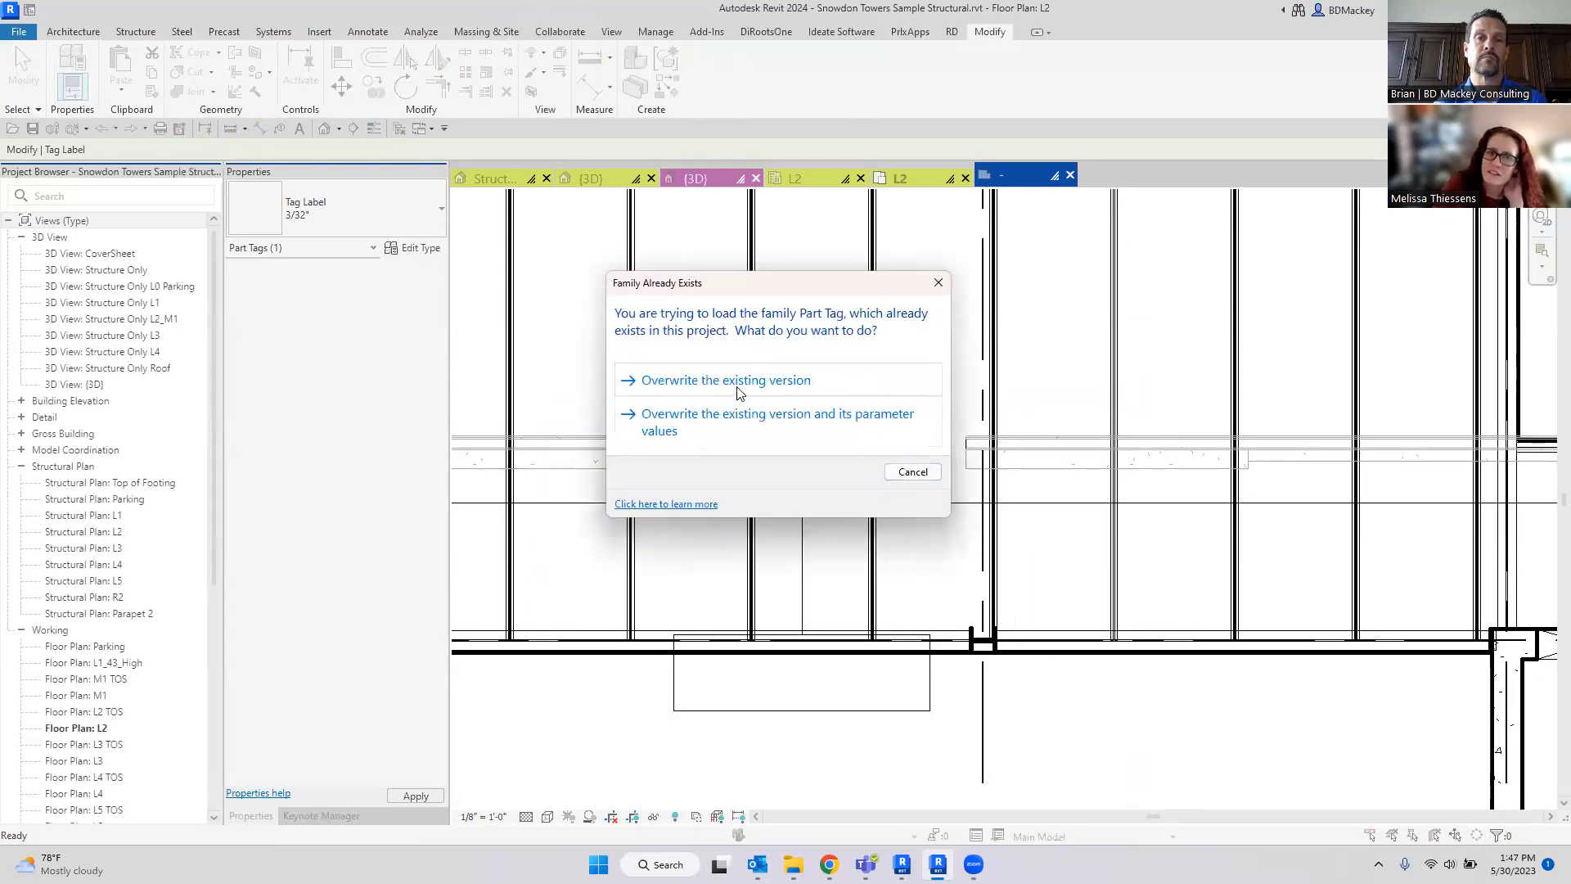
{"action": "left_click", "coordinate": [736, 416]}
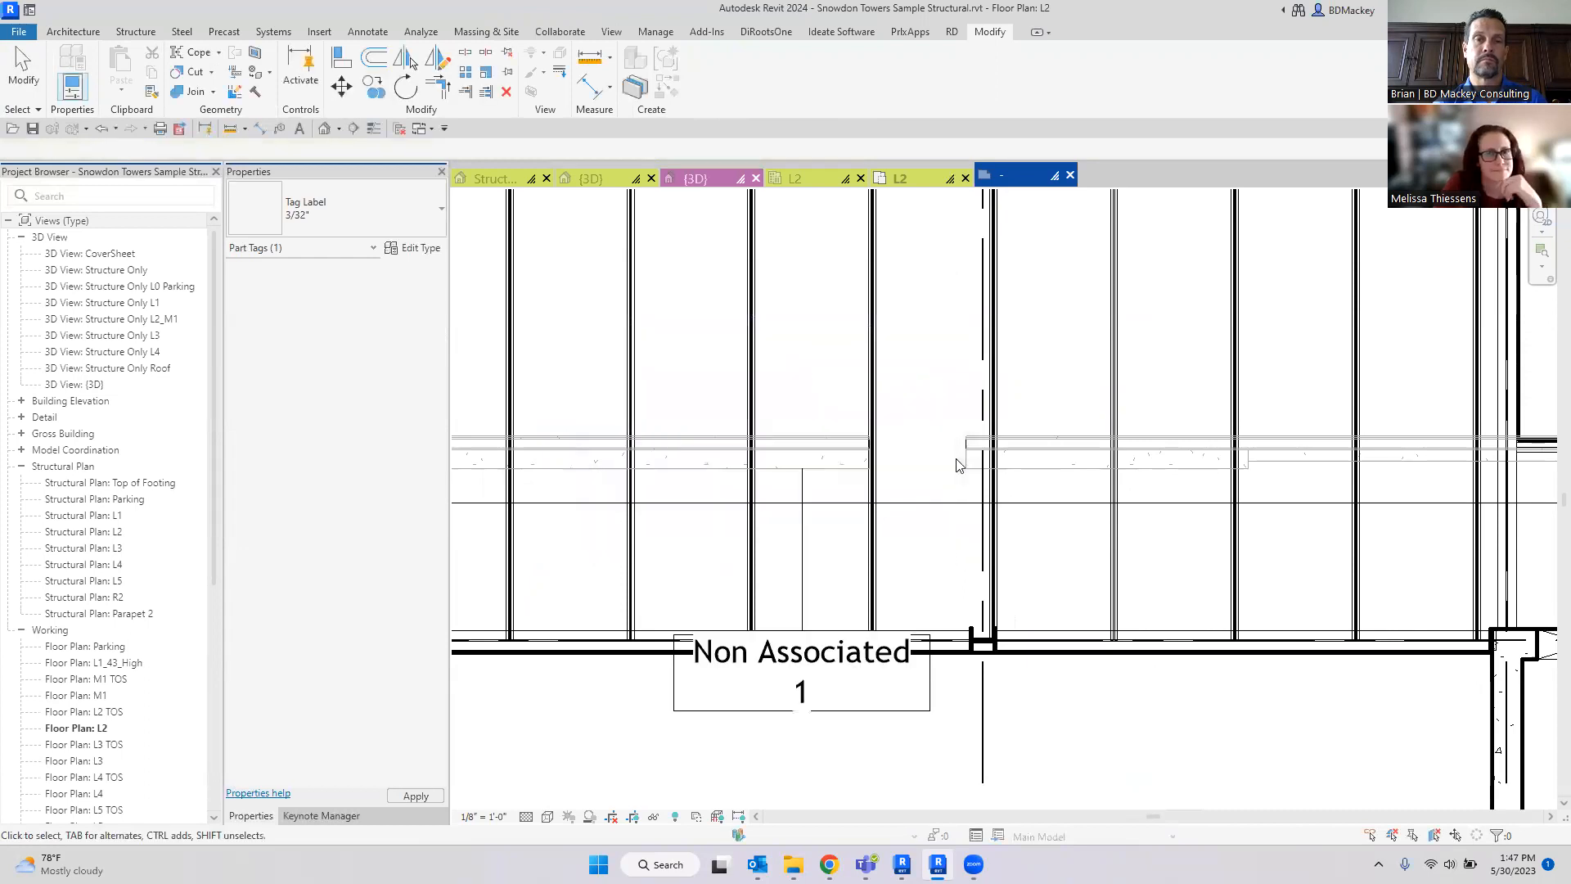
Step: Select the thick gypsum wall board part and the thin finish part behind it in turn to check each Layer Index
{"action": "scroll", "coordinate": [826, 748], "scroll_direction": "down", "scroll_amount": 1}
{"action": "middle_click_drag", "start_coordinate": [842, 736], "coordinate": [977, 642]}
{"action": "scroll", "coordinate": [977, 642], "scroll_direction": "up", "scroll_amount": 4}
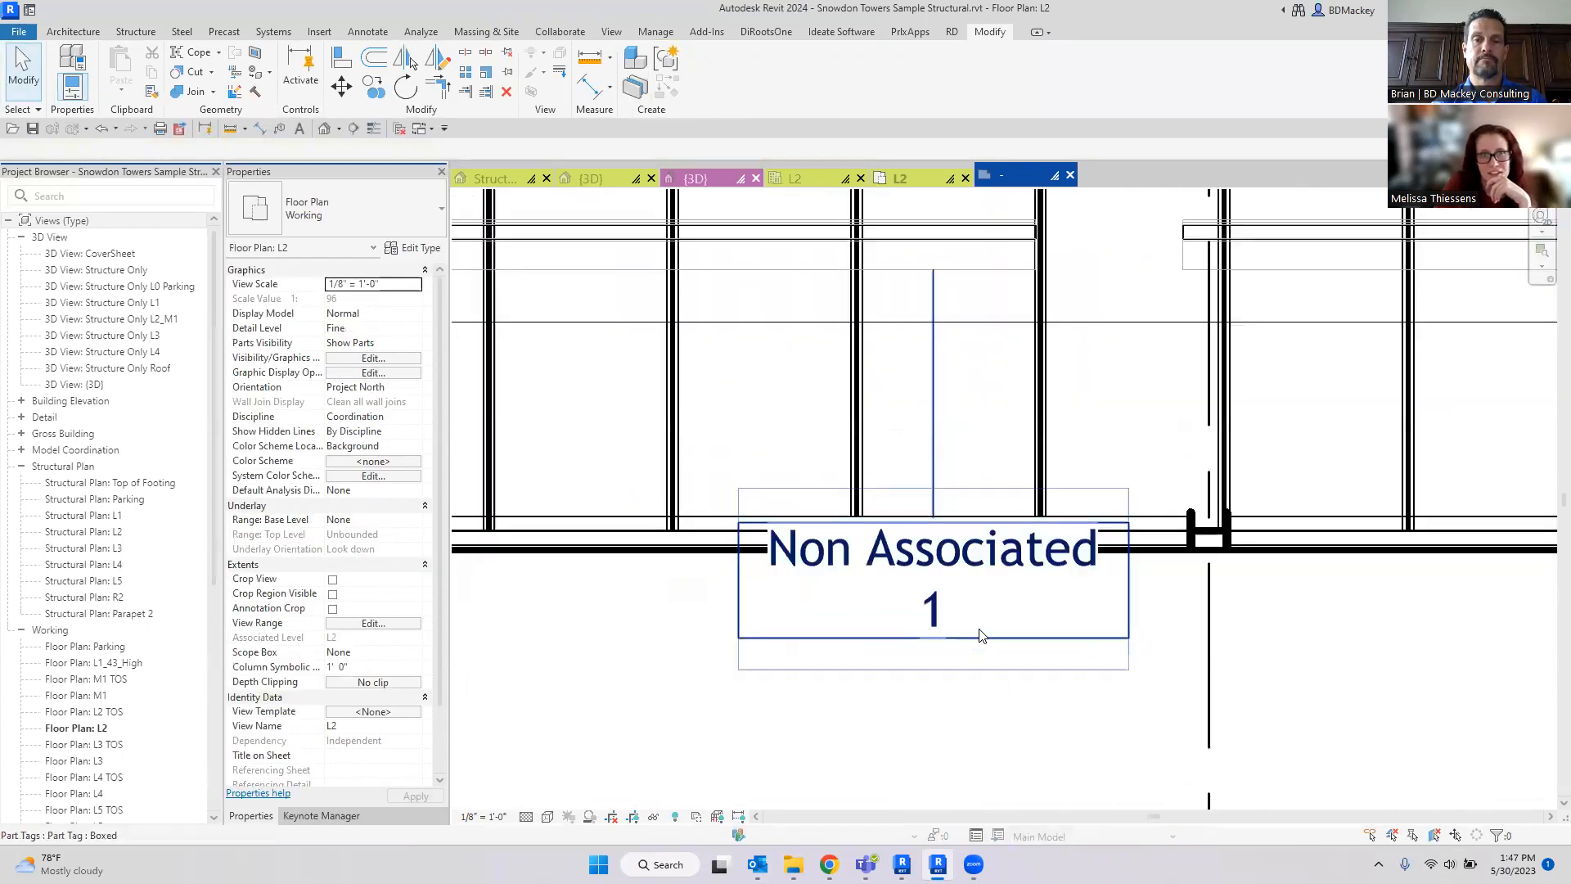
{"action": "left_click", "coordinate": [963, 258]}
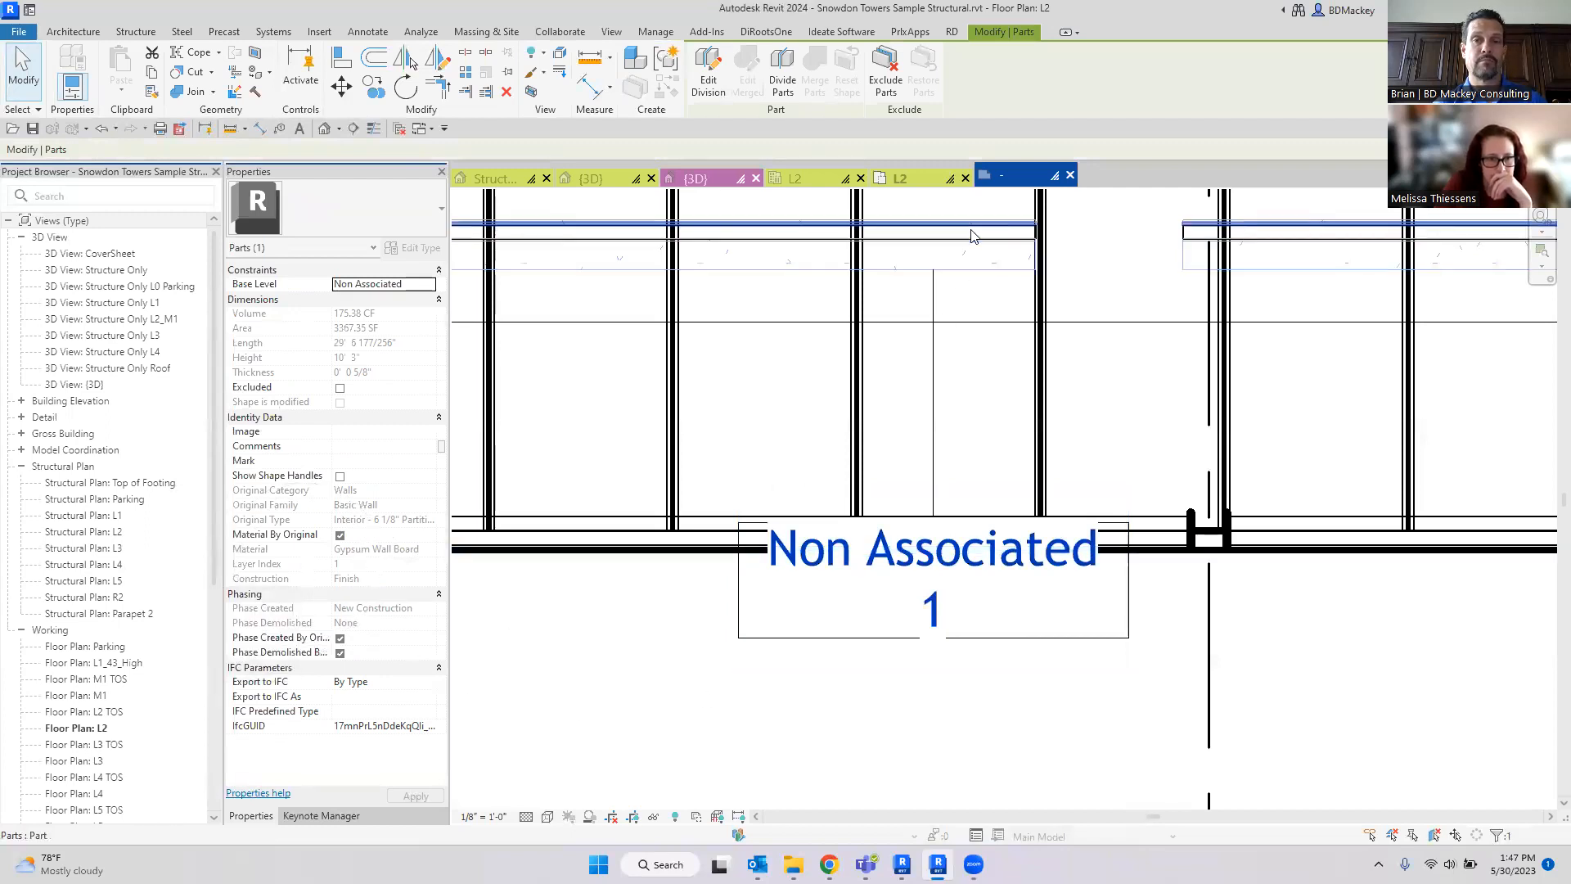
{"action": "scroll", "coordinate": [986, 296], "scroll_direction": "up", "scroll_amount": 5}
{"action": "left_click", "coordinate": [998, 291]}
{"action": "scroll", "coordinate": [614, 489], "scroll_direction": "down", "scroll_amount": 3}
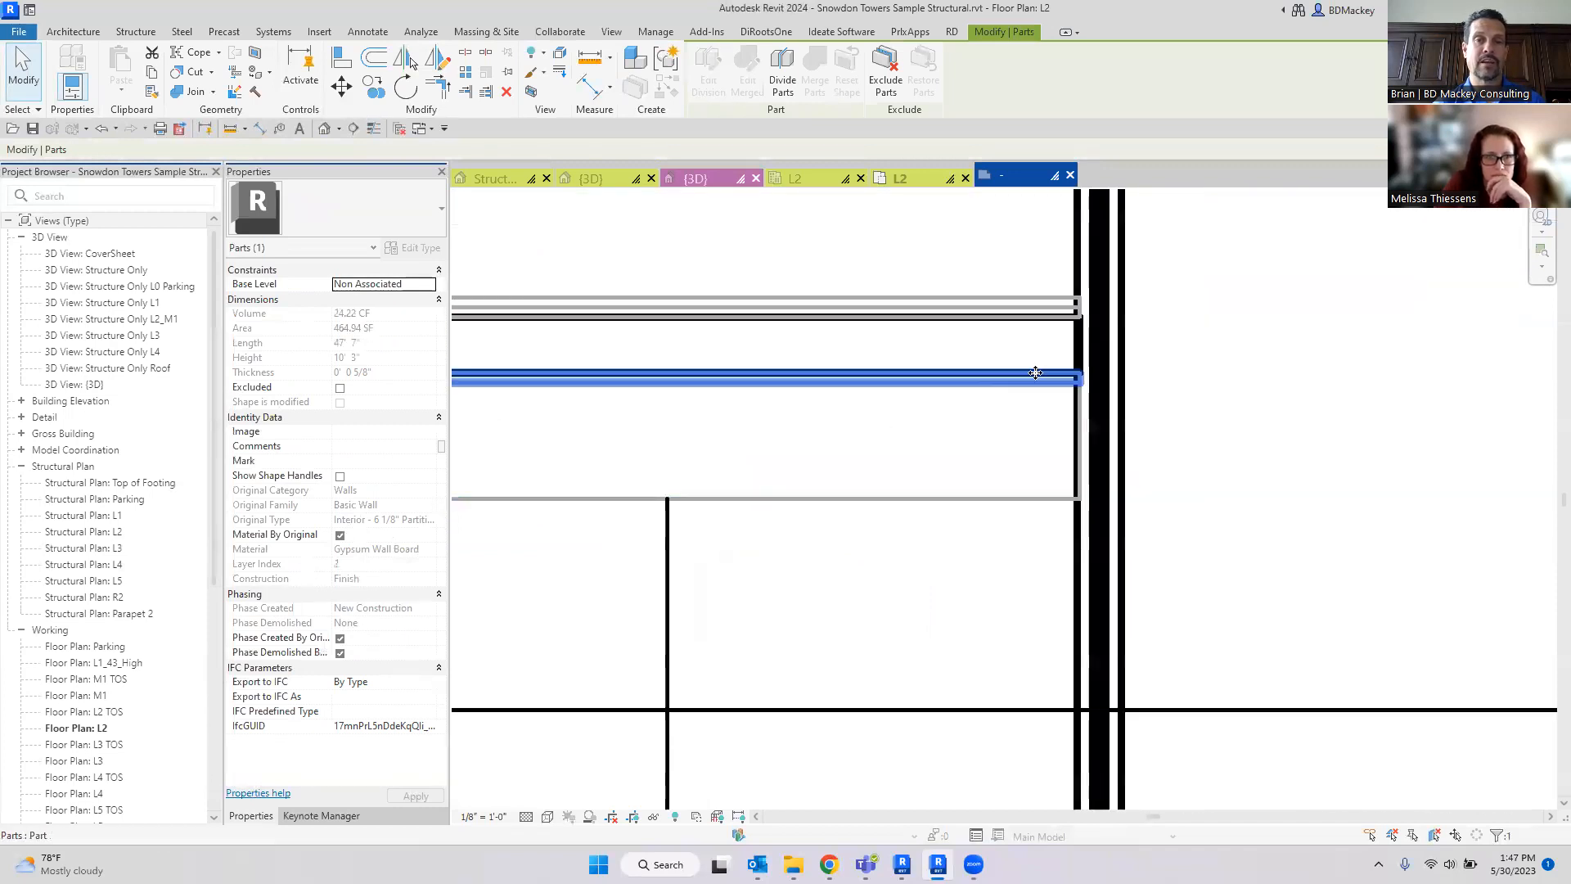
Step: Check the Layer Index of the wall's core part and of the two finish parts on its far side
{"action": "left_click", "coordinate": [838, 447]}
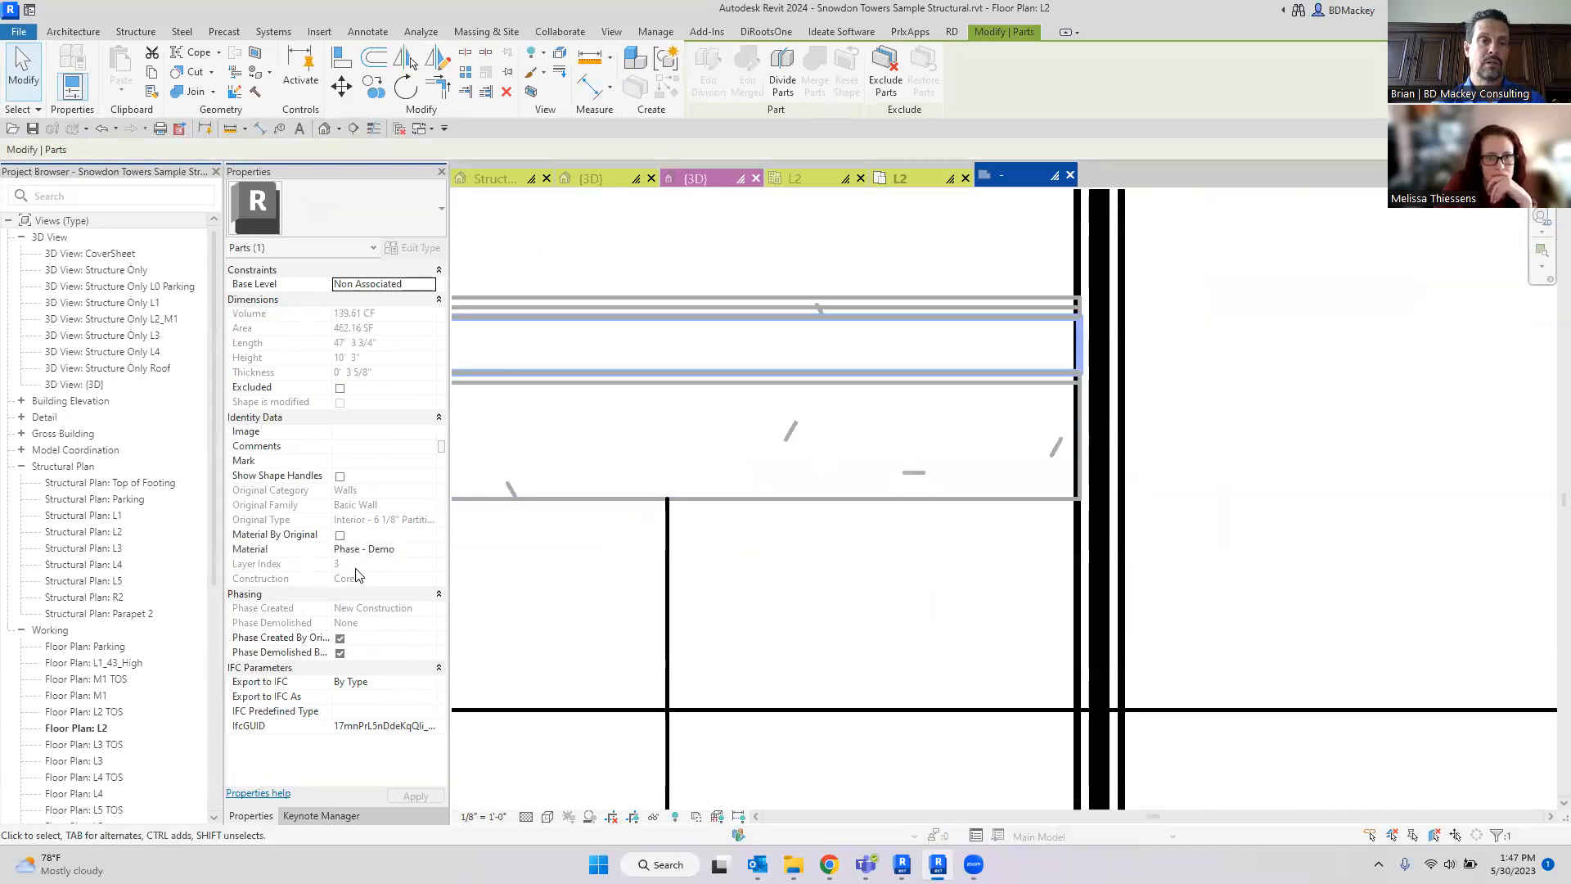
{"action": "scroll", "coordinate": [879, 298], "scroll_direction": "up", "scroll_amount": 3}
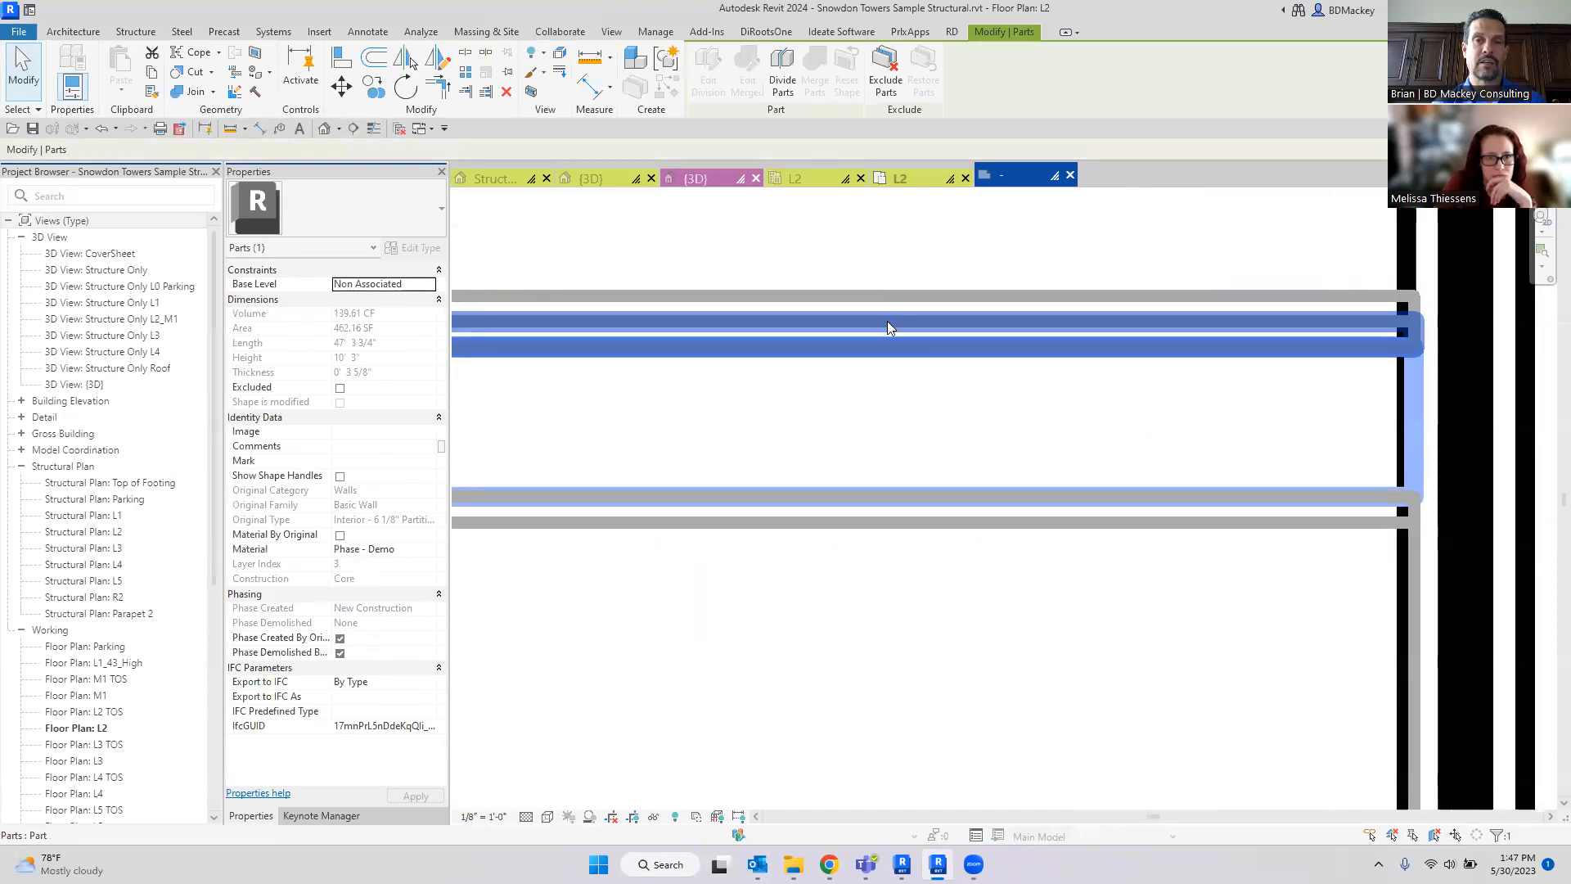
{"action": "left_click", "coordinate": [888, 322]}
{"action": "left_click", "coordinate": [898, 296]}
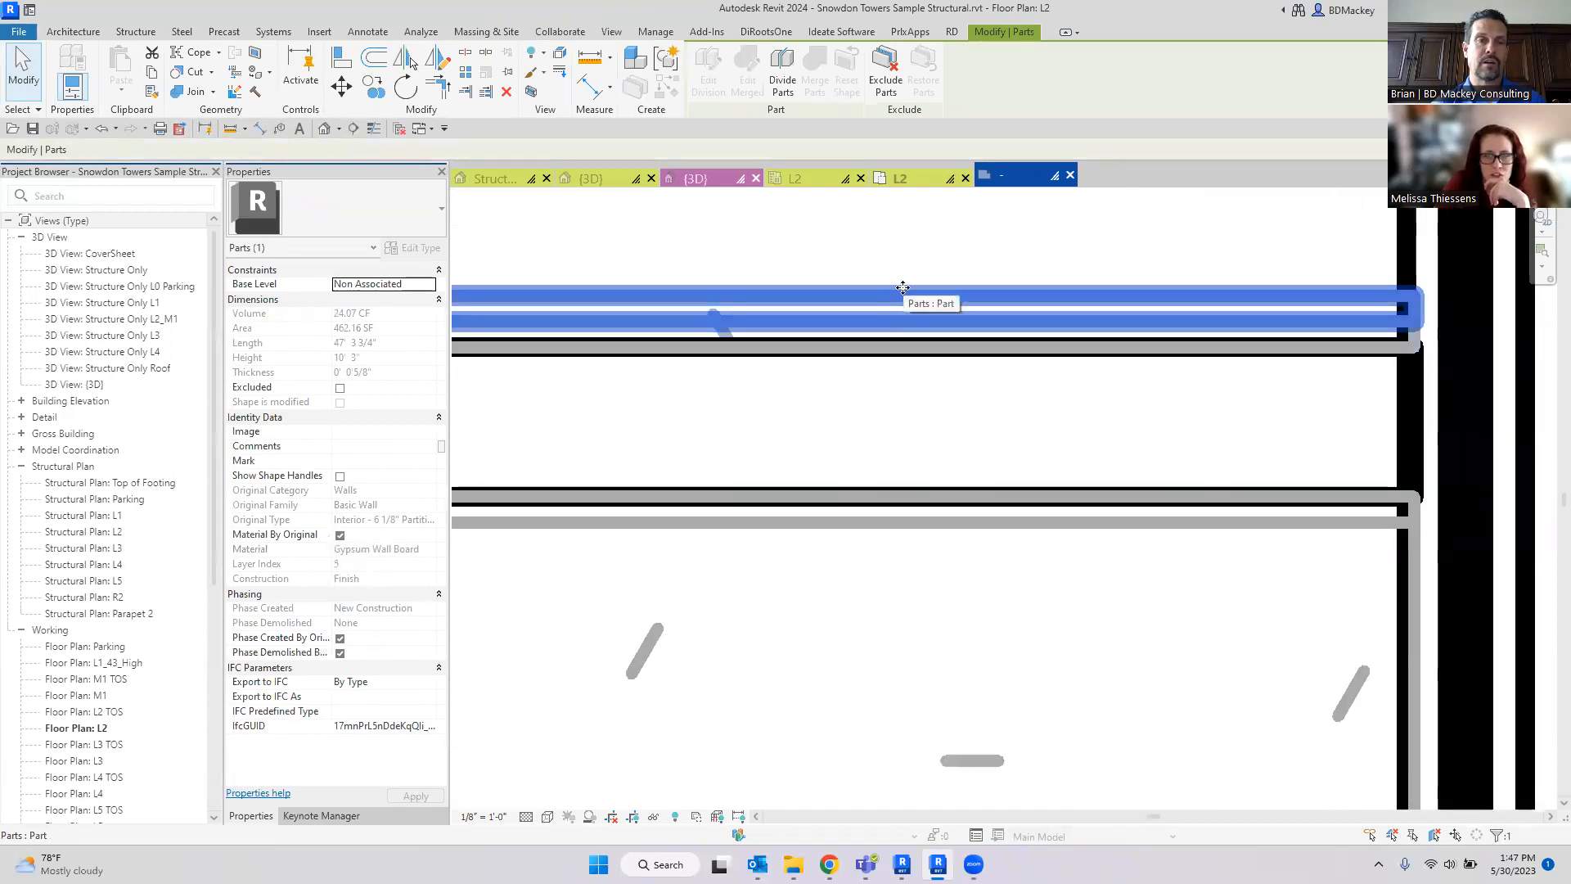
{"action": "scroll", "coordinate": [900, 298], "scroll_direction": "down", "scroll_amount": 3}
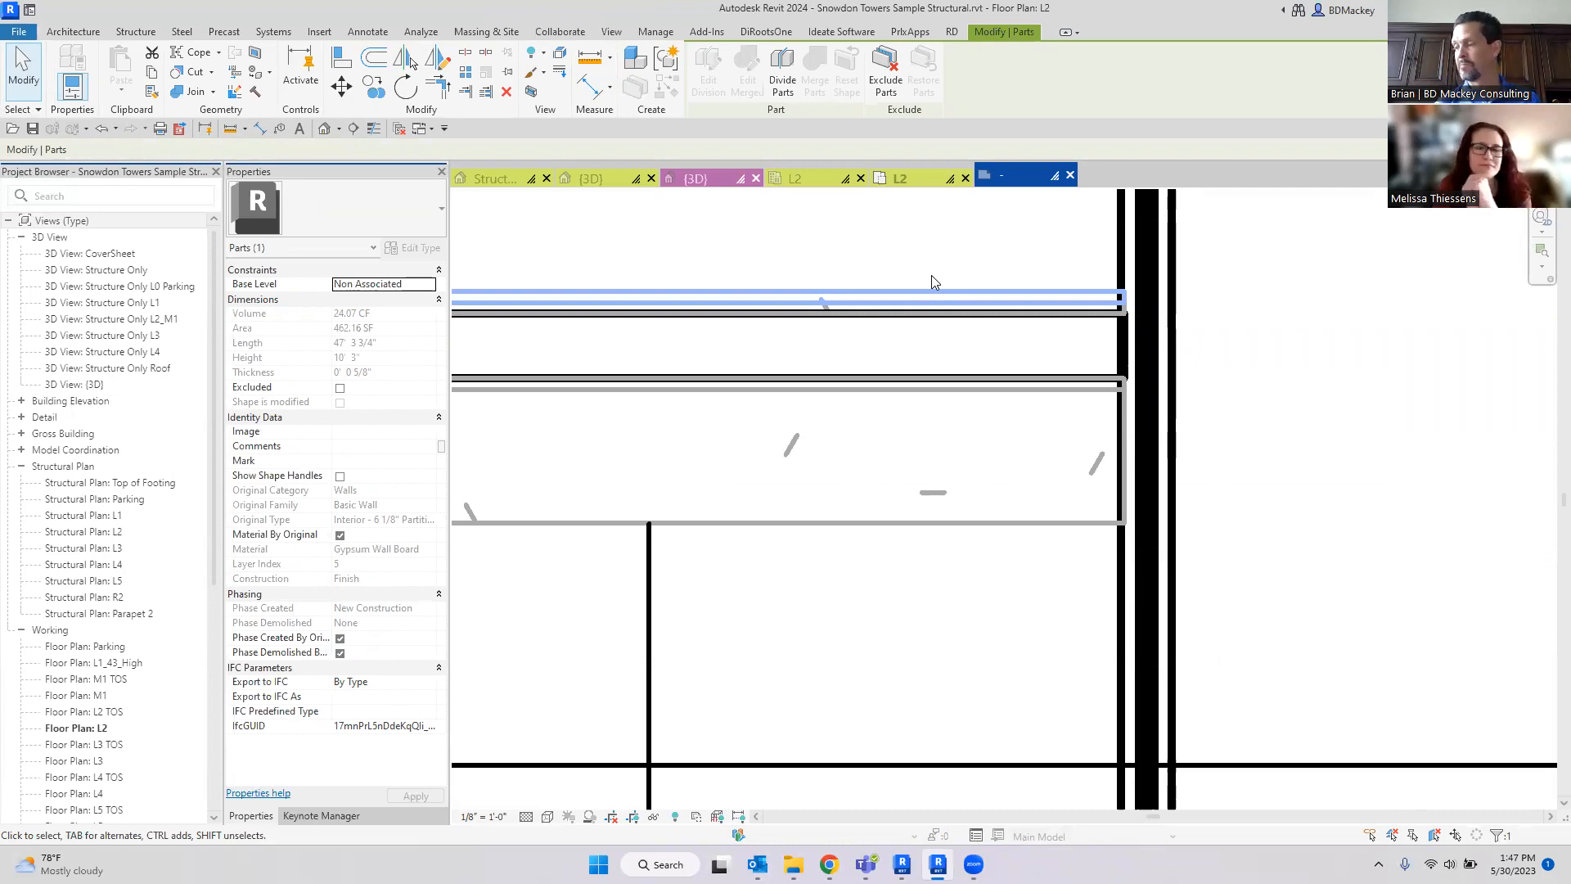
{"action": "scroll", "coordinate": [870, 581], "scroll_direction": "down", "scroll_amount": 4}
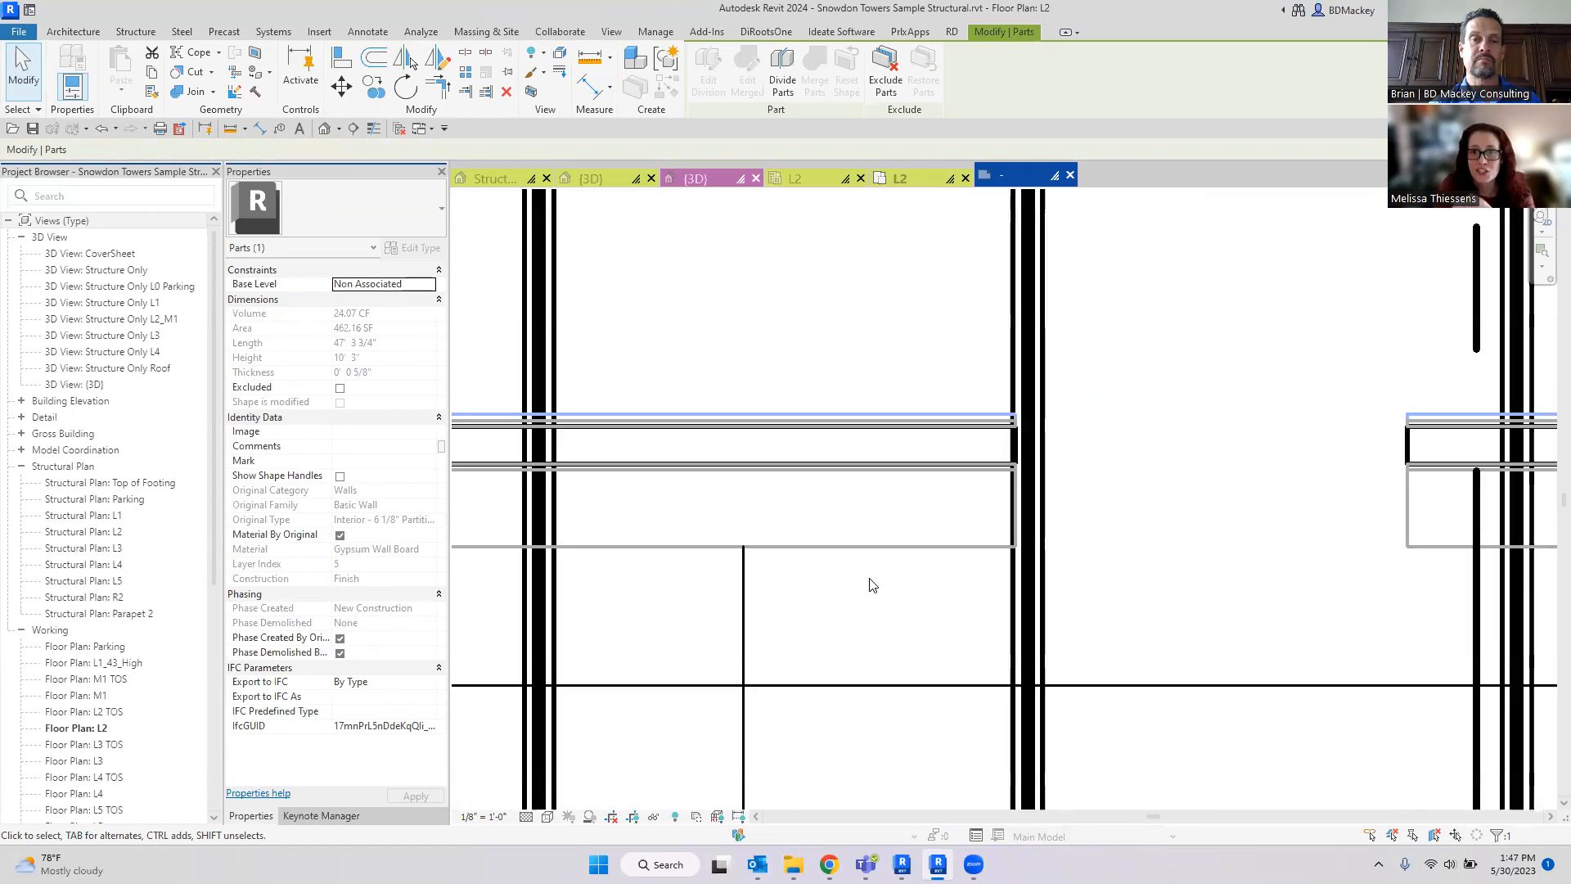
Step: Reselect the thick gypsum wall board part near the opening and review its properties
{"action": "left_click", "coordinate": [871, 587]}
{"action": "middle_click_drag", "start_coordinate": [872, 588], "coordinate": [944, 467]}
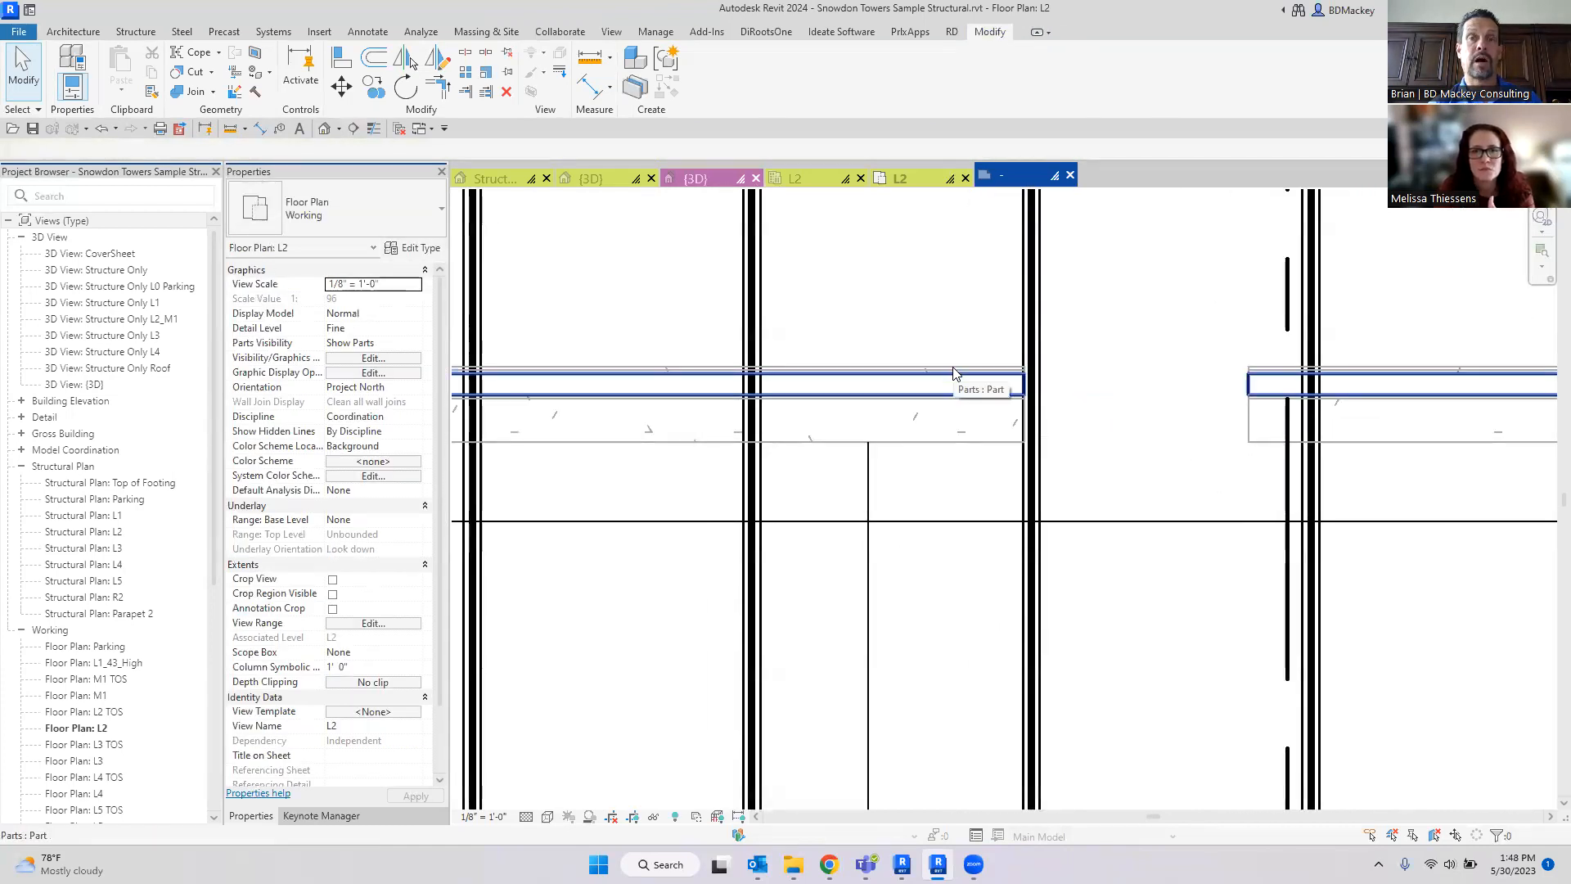
{"action": "left_click", "coordinate": [954, 434]}
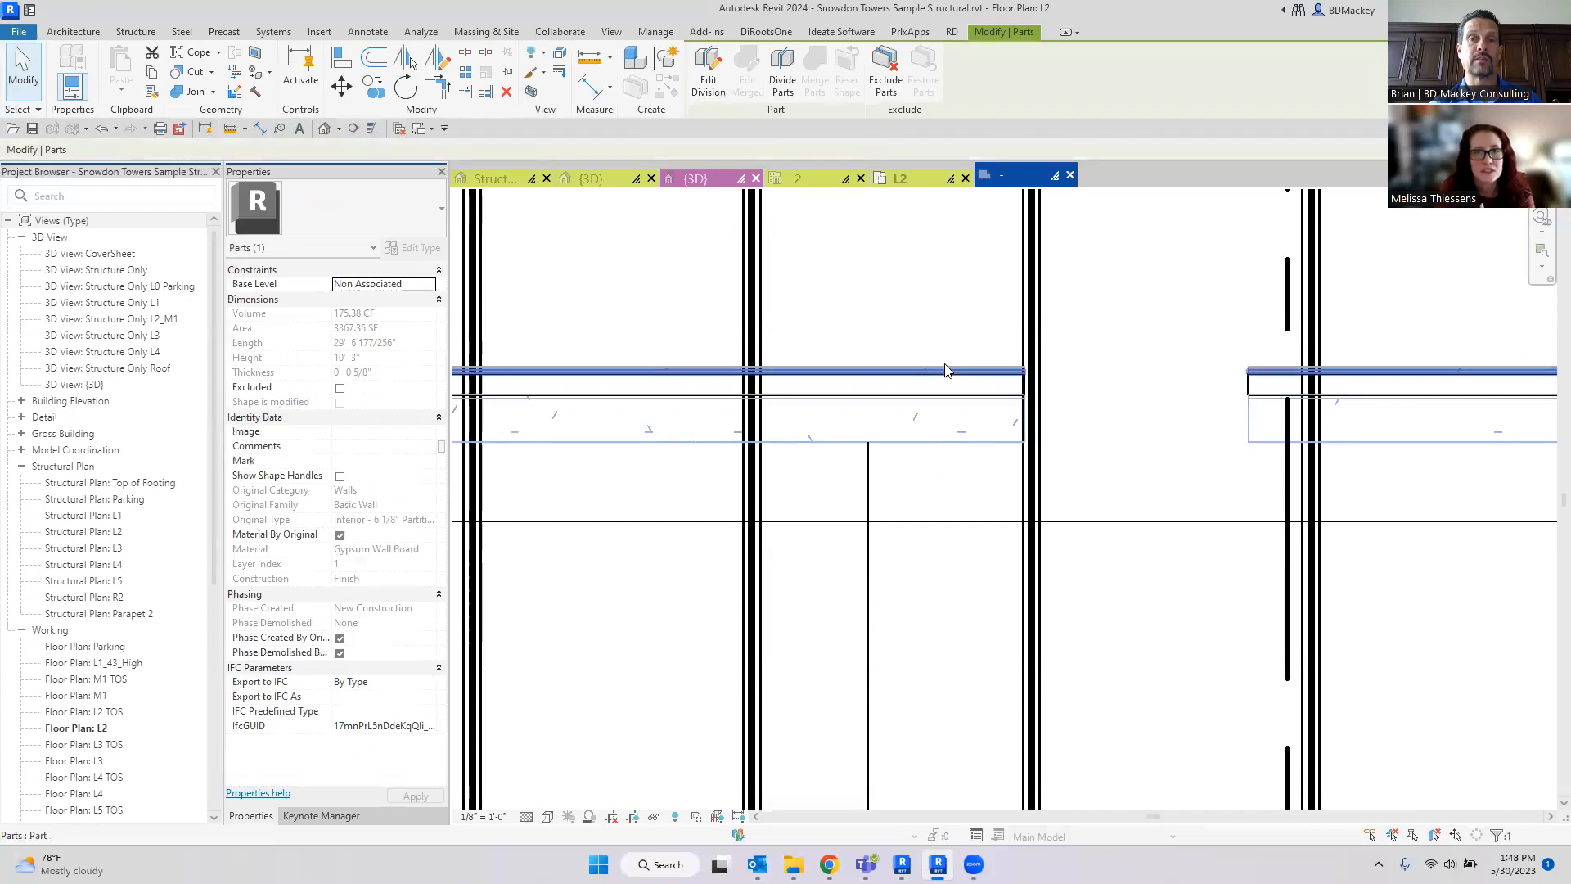
{"action": "scroll", "coordinate": [945, 370], "scroll_direction": "up", "scroll_amount": 3}
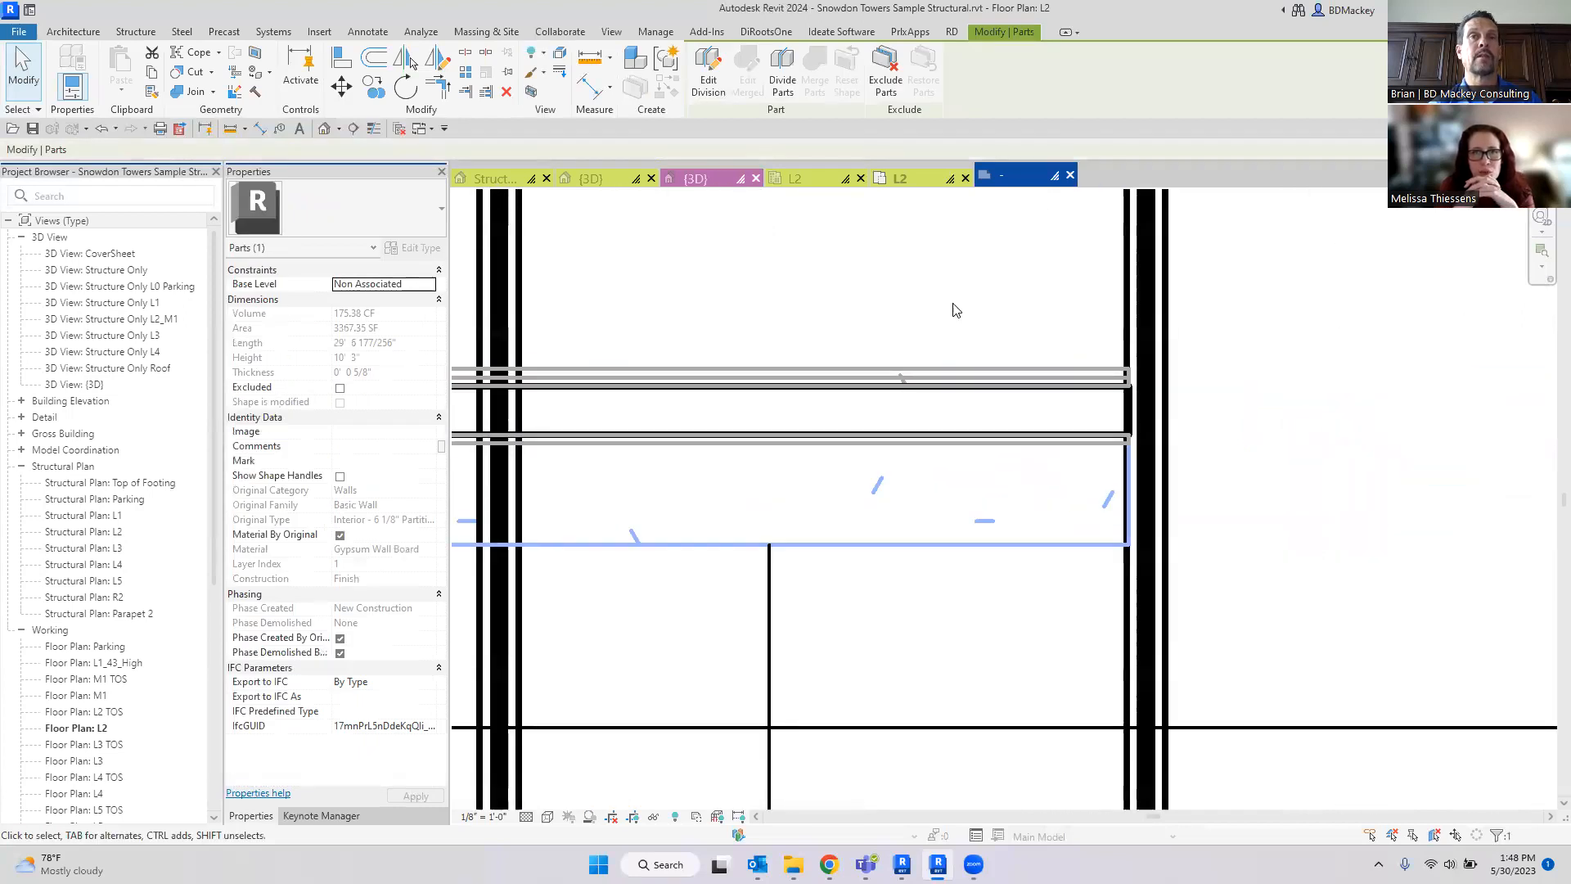
{"action": "scroll", "coordinate": [956, 412], "scroll_direction": "down", "scroll_amount": 4}
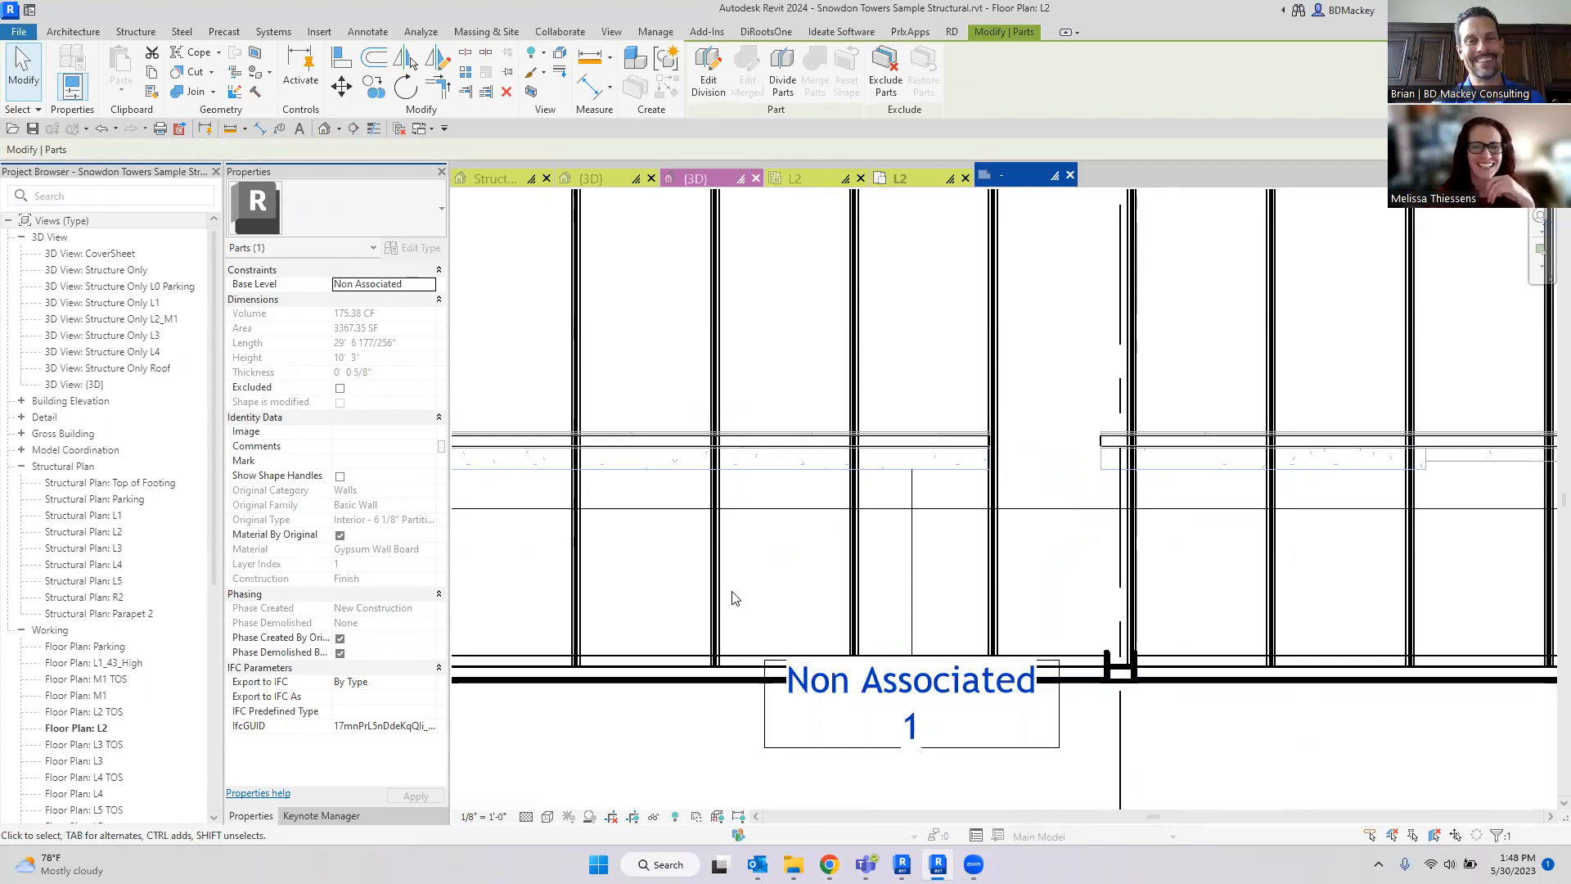
{"action": "left_click", "coordinate": [765, 586]}
{"action": "scroll", "coordinate": [877, 590], "scroll_direction": "down", "scroll_amount": 3}
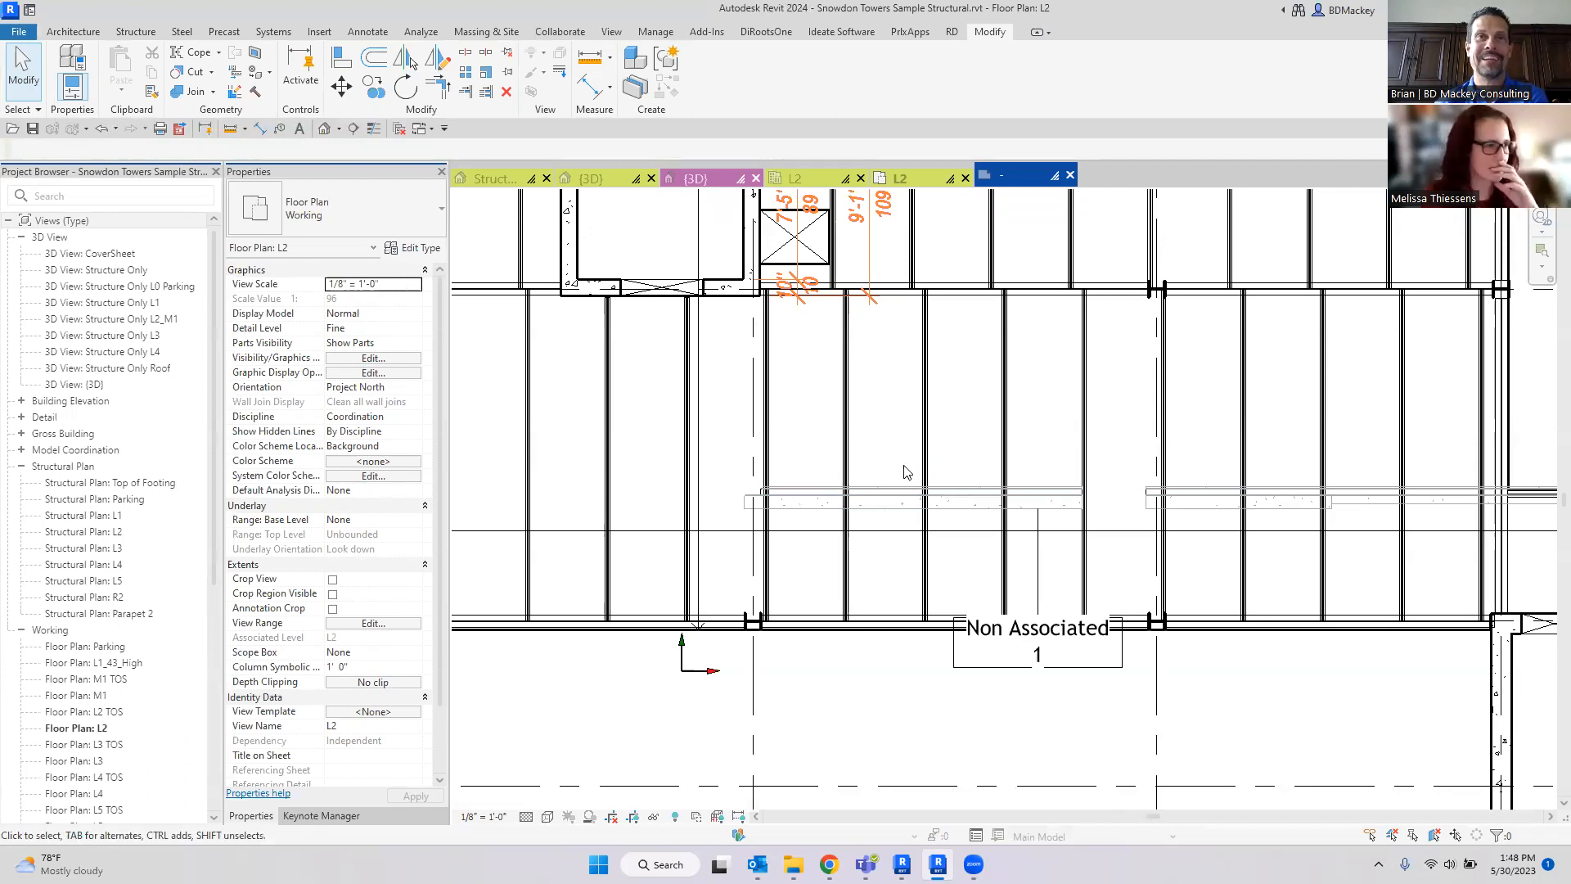
{"action": "scroll", "coordinate": [1105, 544], "scroll_direction": "up", "scroll_amount": 3}
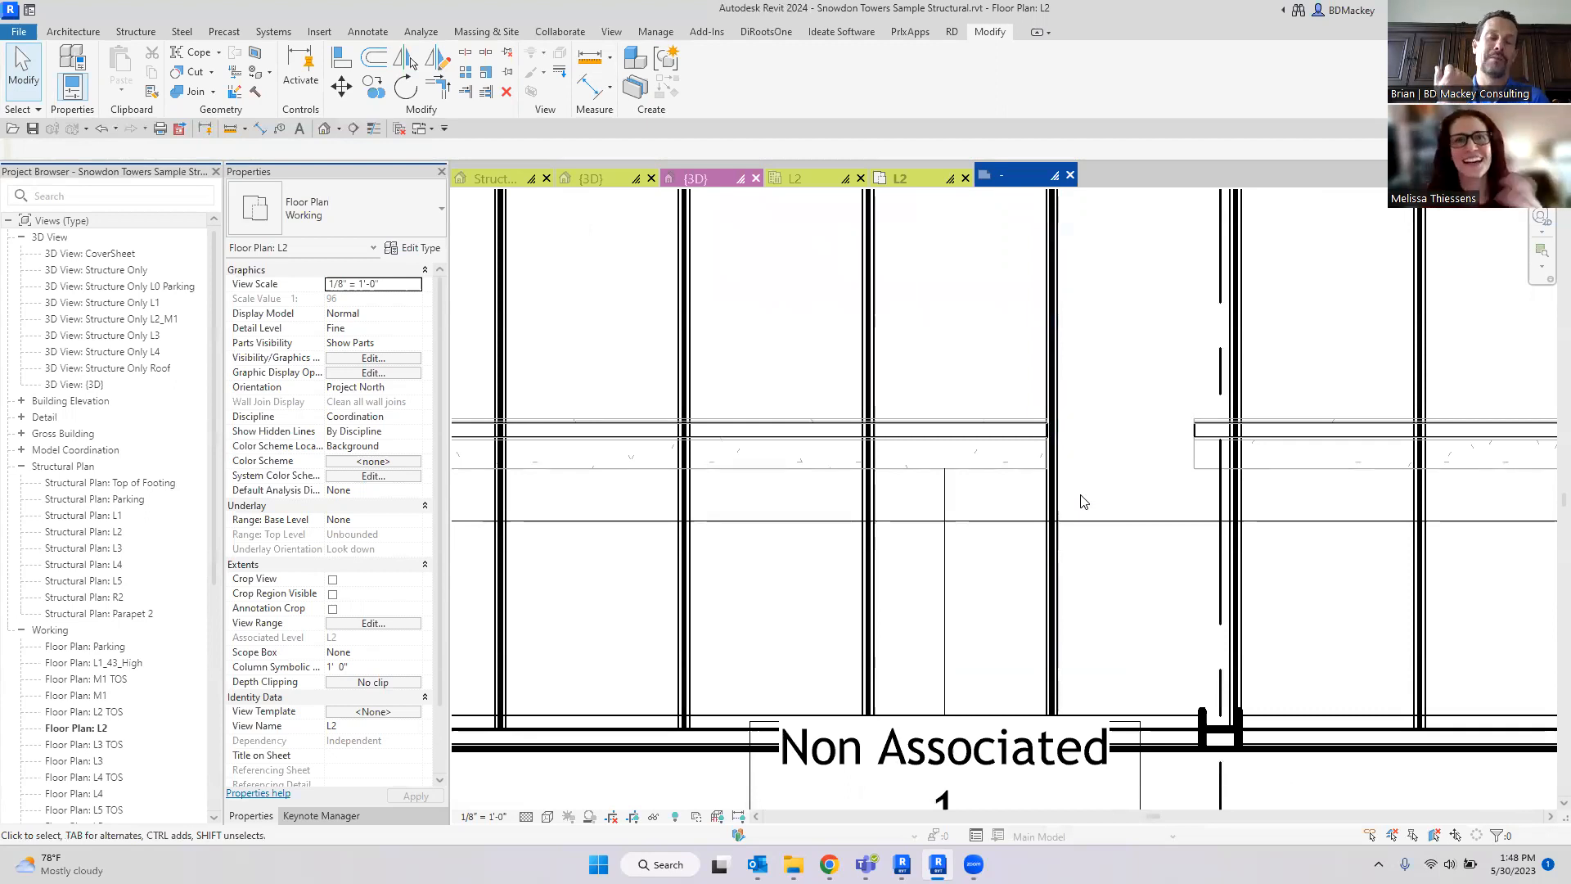
{"action": "scroll", "coordinate": [968, 701], "scroll_direction": "down", "scroll_amount": 5}
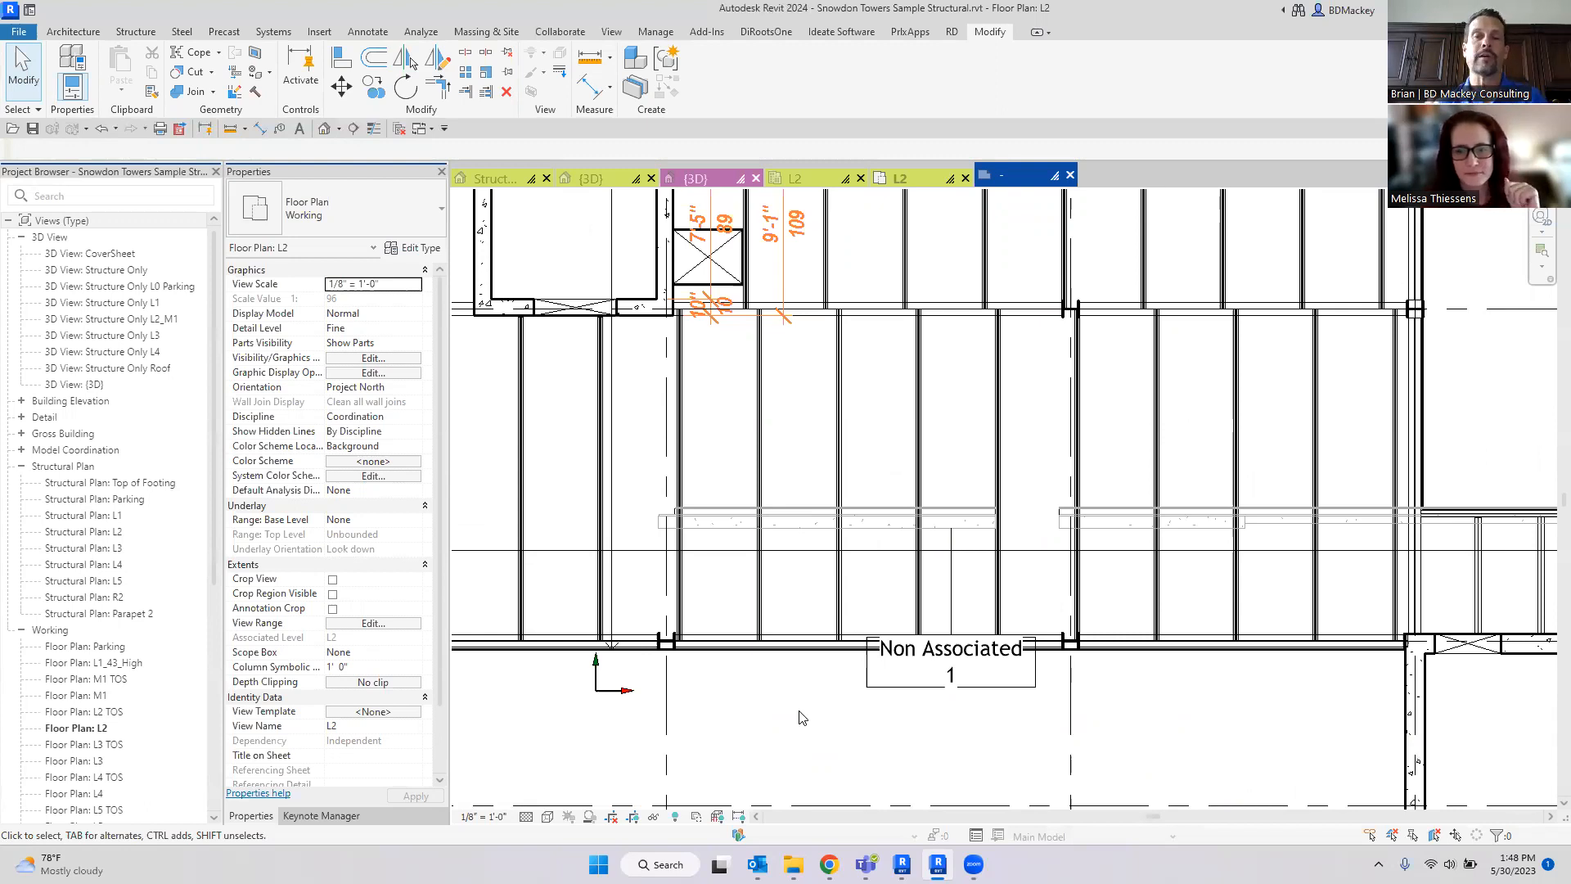
{"action": "scroll", "coordinate": [709, 542], "scroll_direction": "up", "scroll_amount": 3}
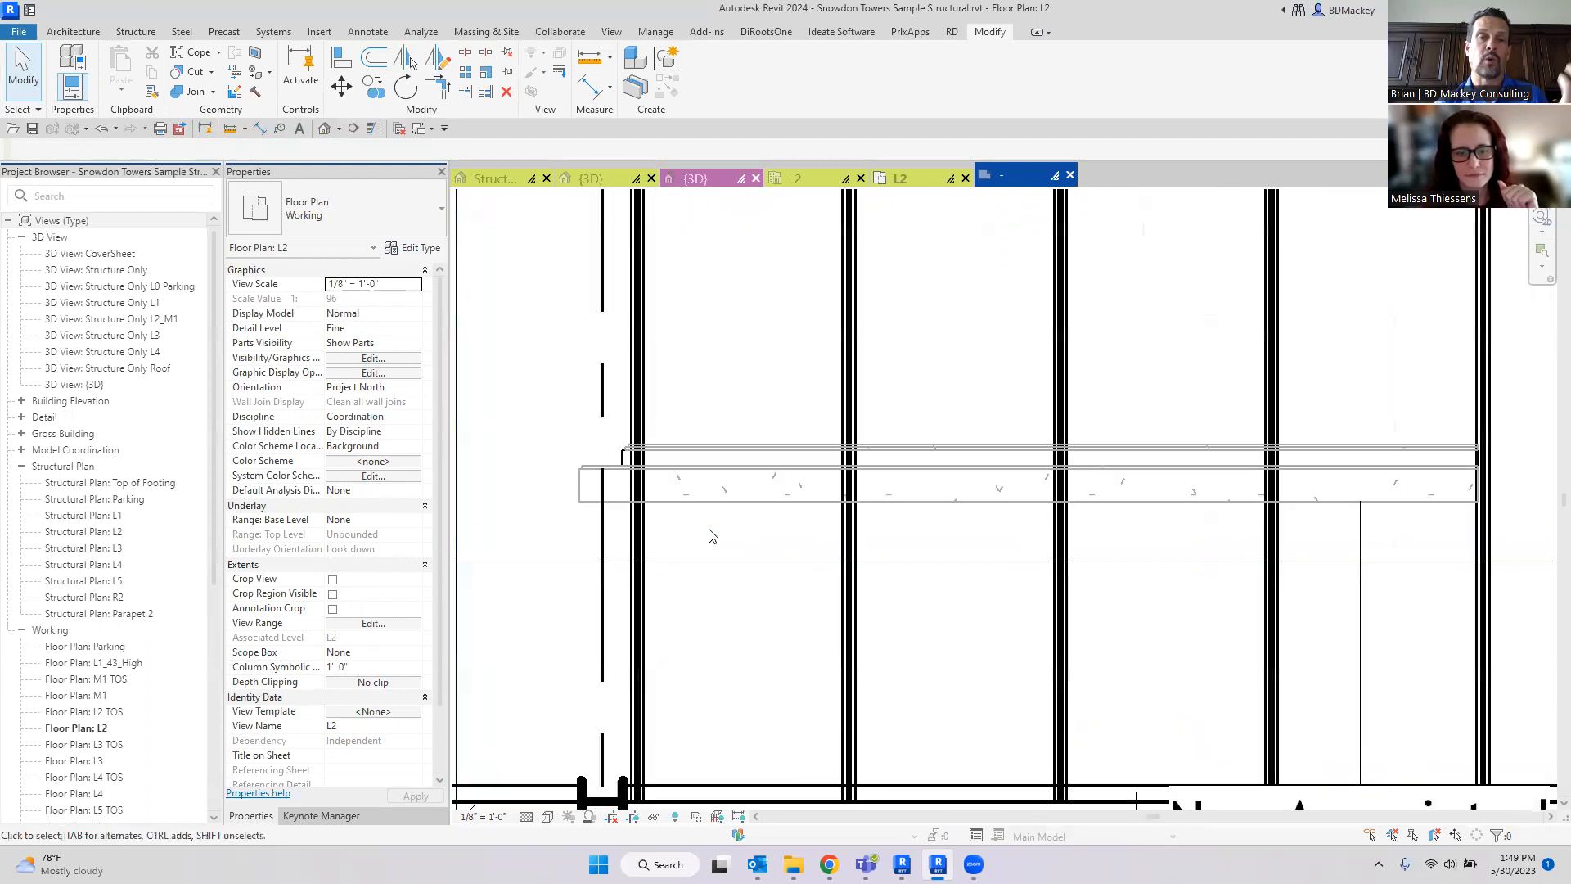
{"action": "scroll", "coordinate": [646, 410], "scroll_direction": "down", "scroll_amount": 2}
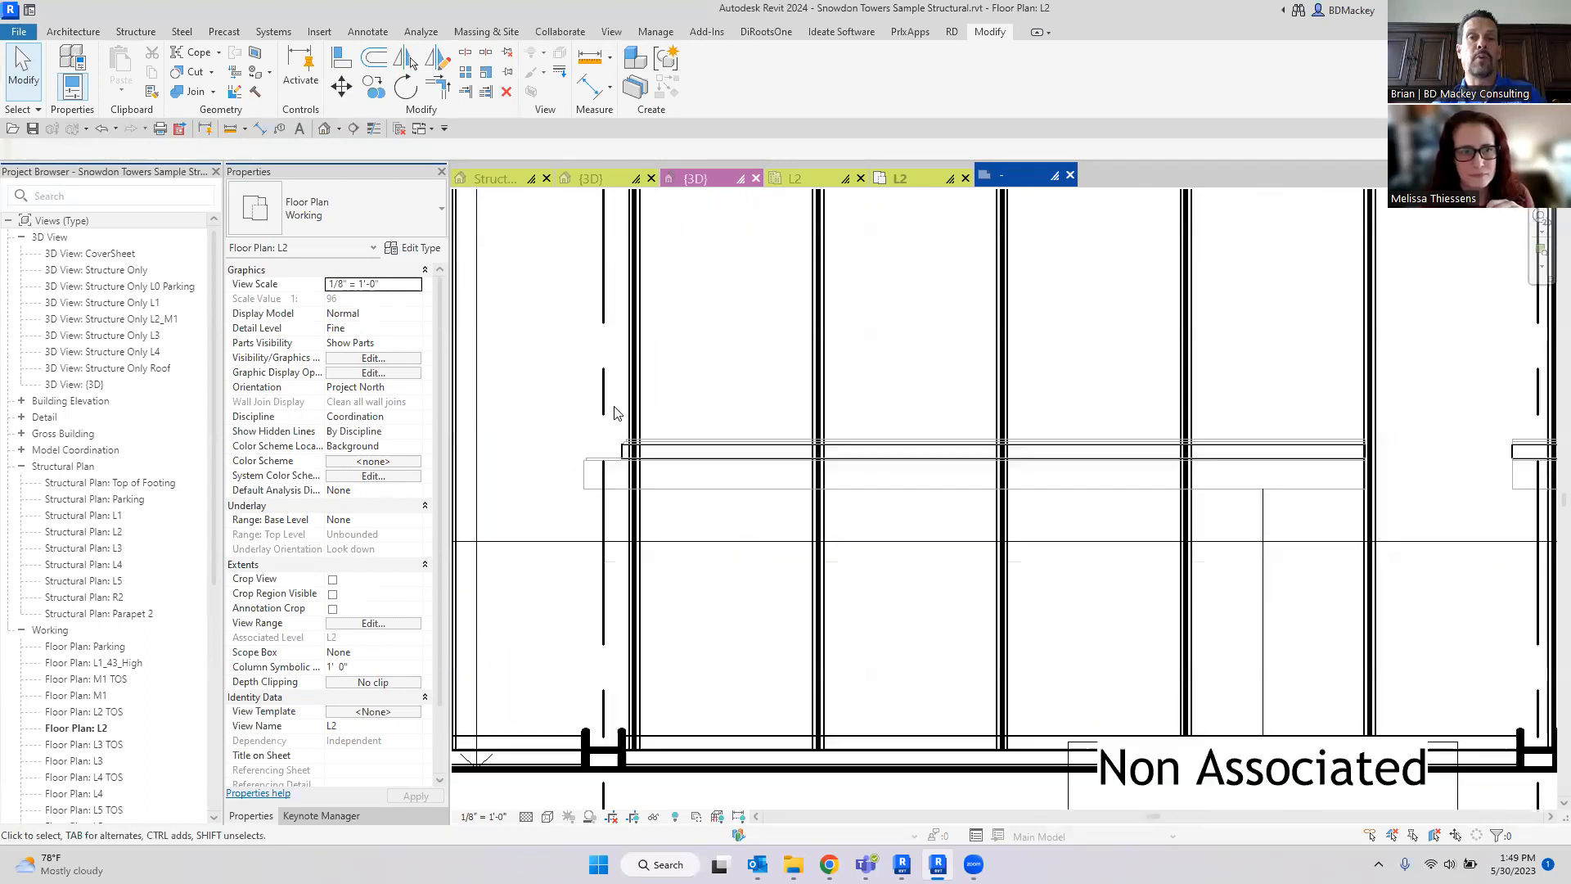
Step: Set the L2 floor plan's Parts Visibility to Show Original and look at the available Discipline options without changing them
{"action": "left_click", "coordinate": [372, 343]}
{"action": "left_click", "coordinate": [375, 343]}
{"action": "left_click", "coordinate": [377, 373]}
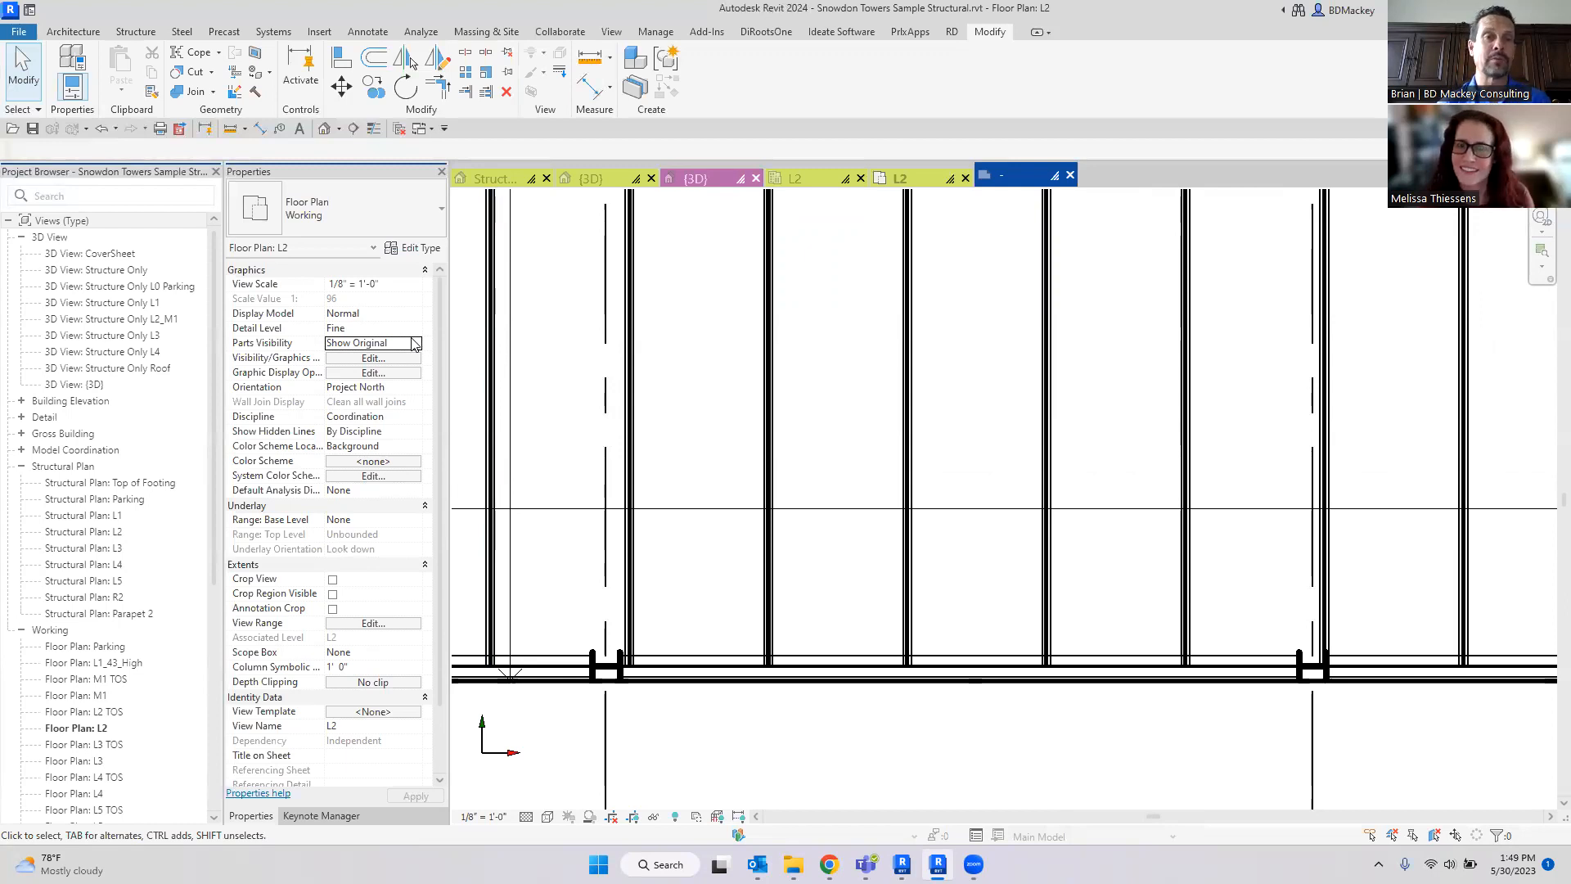
{"action": "left_click", "coordinate": [384, 417]}
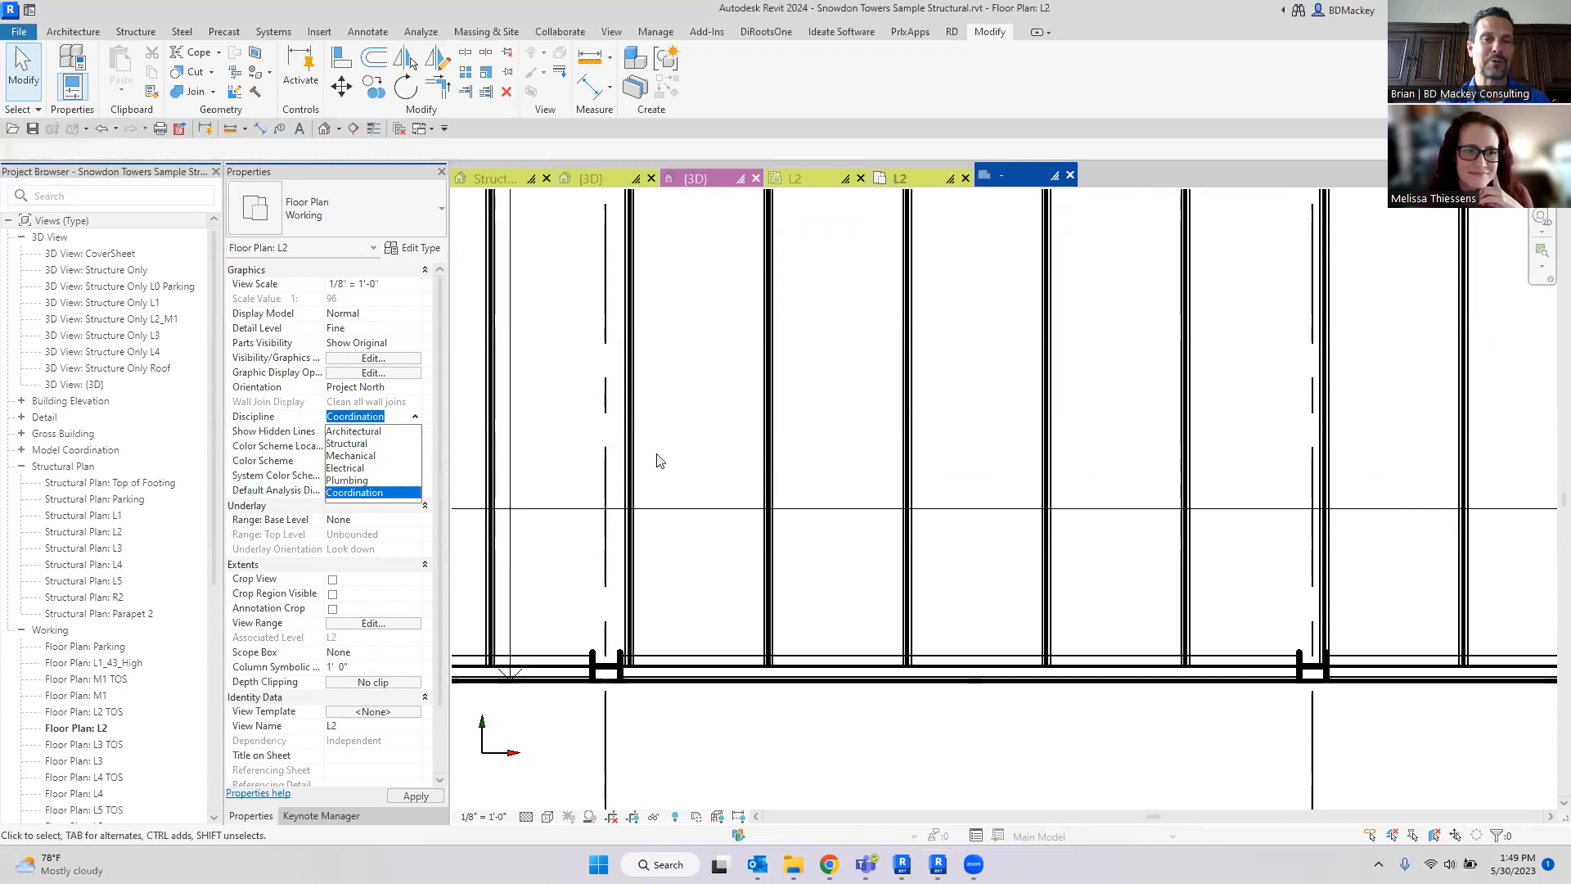
{"action": "left_click", "coordinate": [697, 446]}
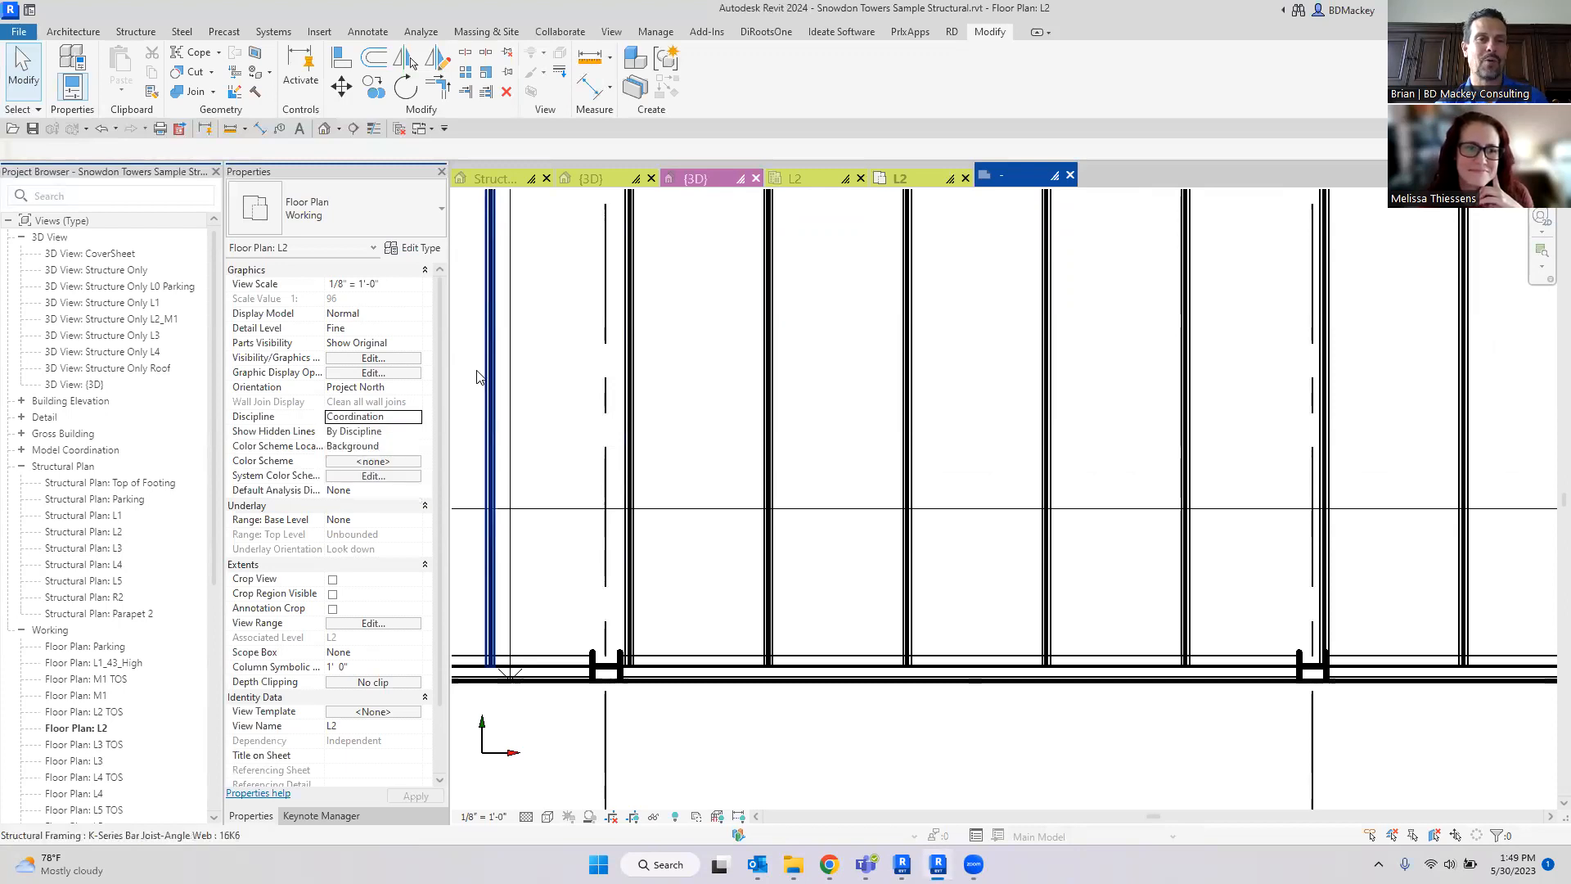
Step: Switch the L2 floor plan's Parts Visibility to Show Both, and return it to Show Parts
{"action": "left_click", "coordinate": [415, 345]}
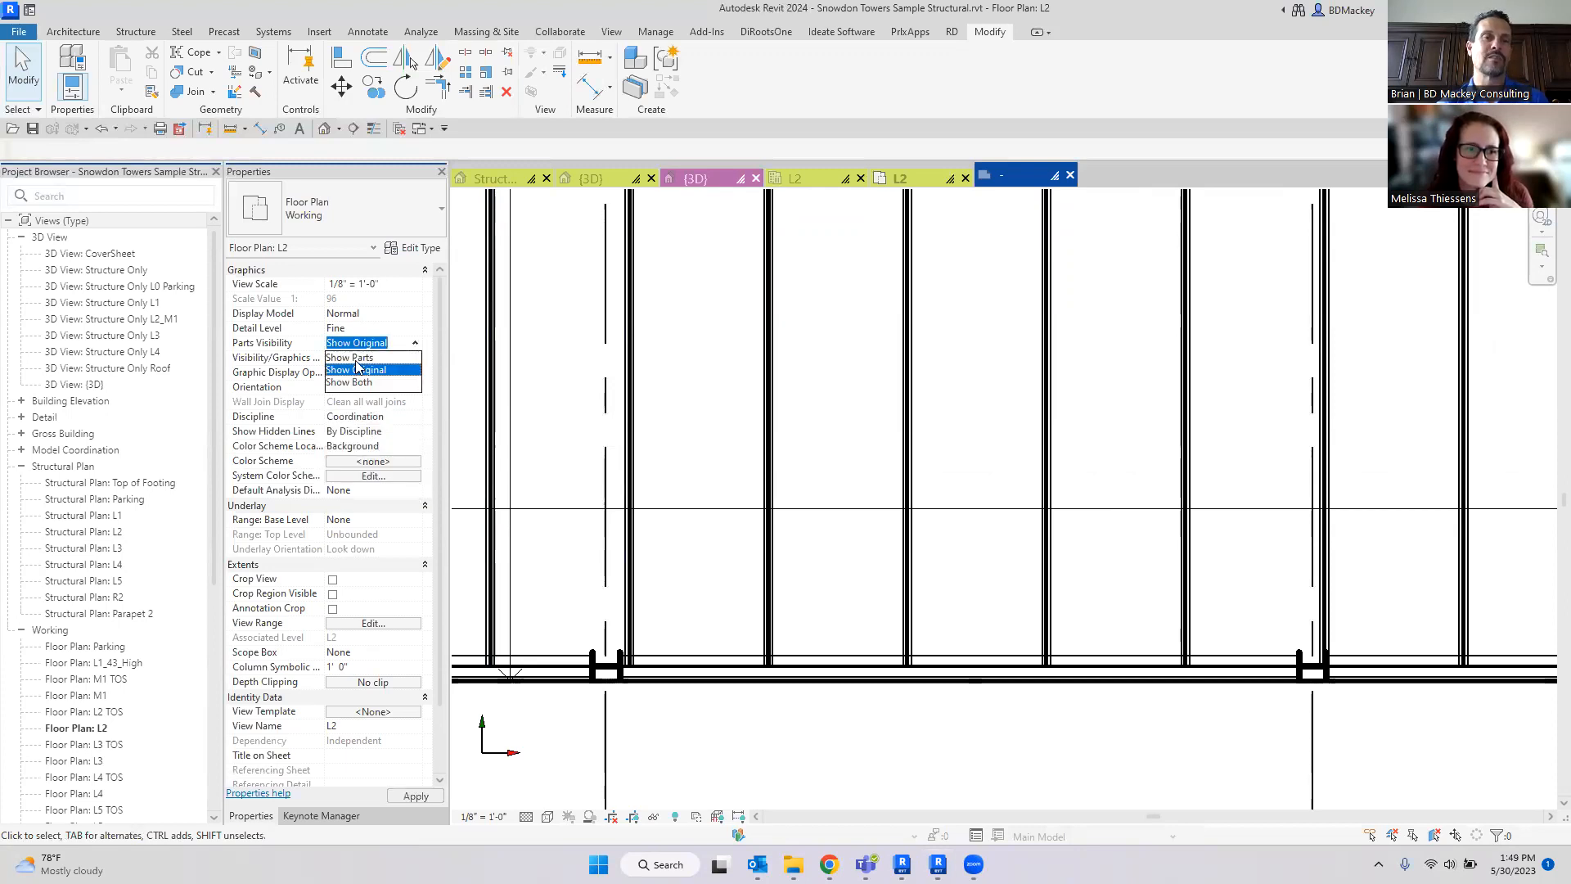
{"action": "left_click", "coordinate": [360, 383]}
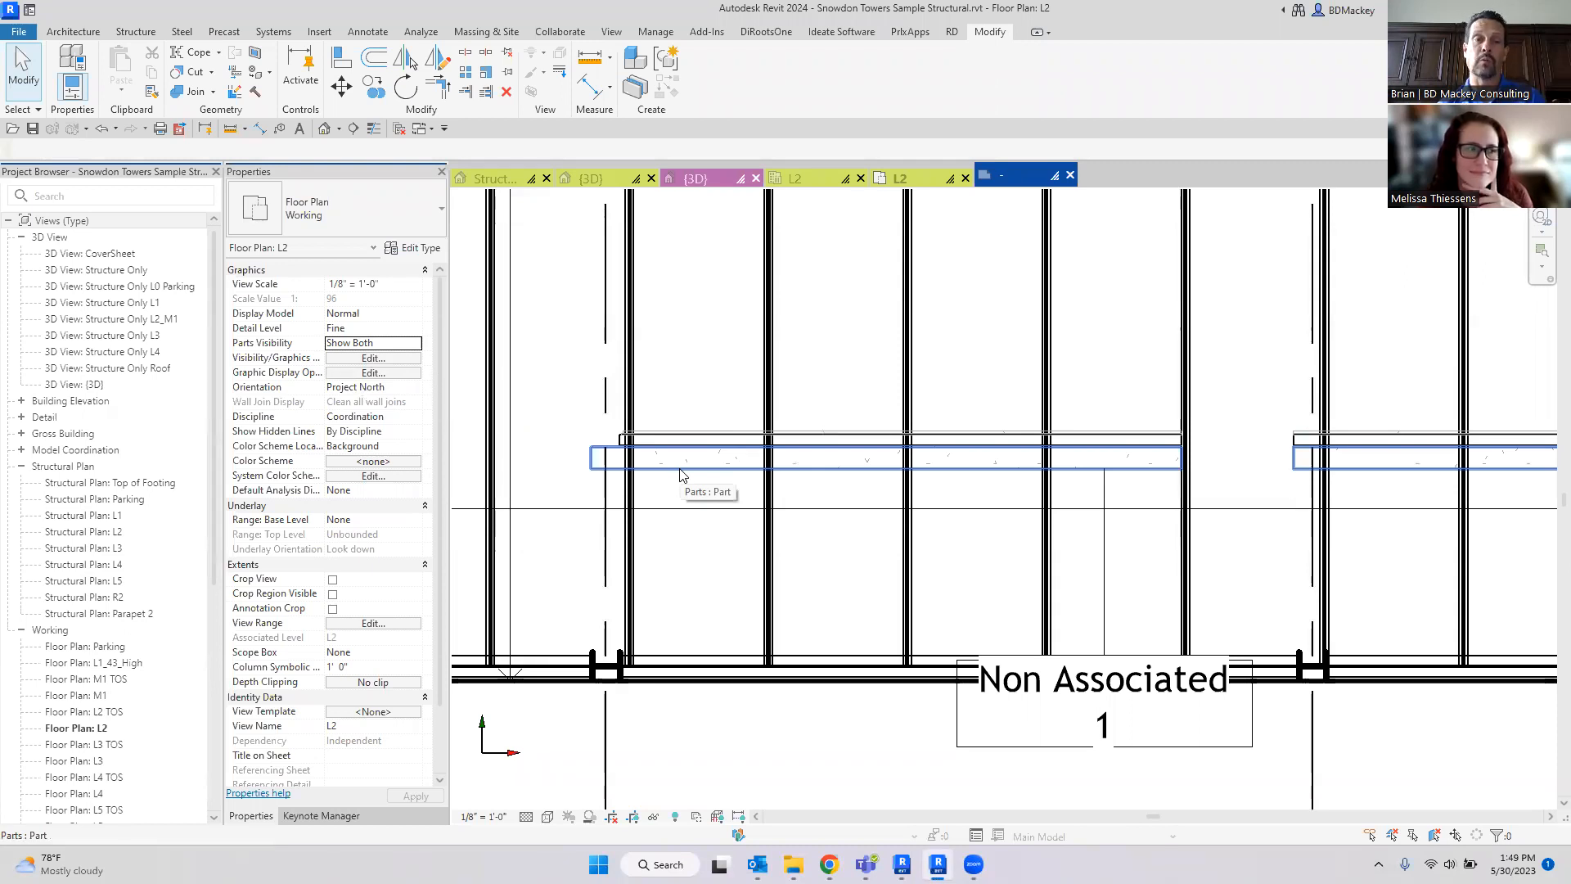
{"action": "left_click", "coordinate": [413, 342]}
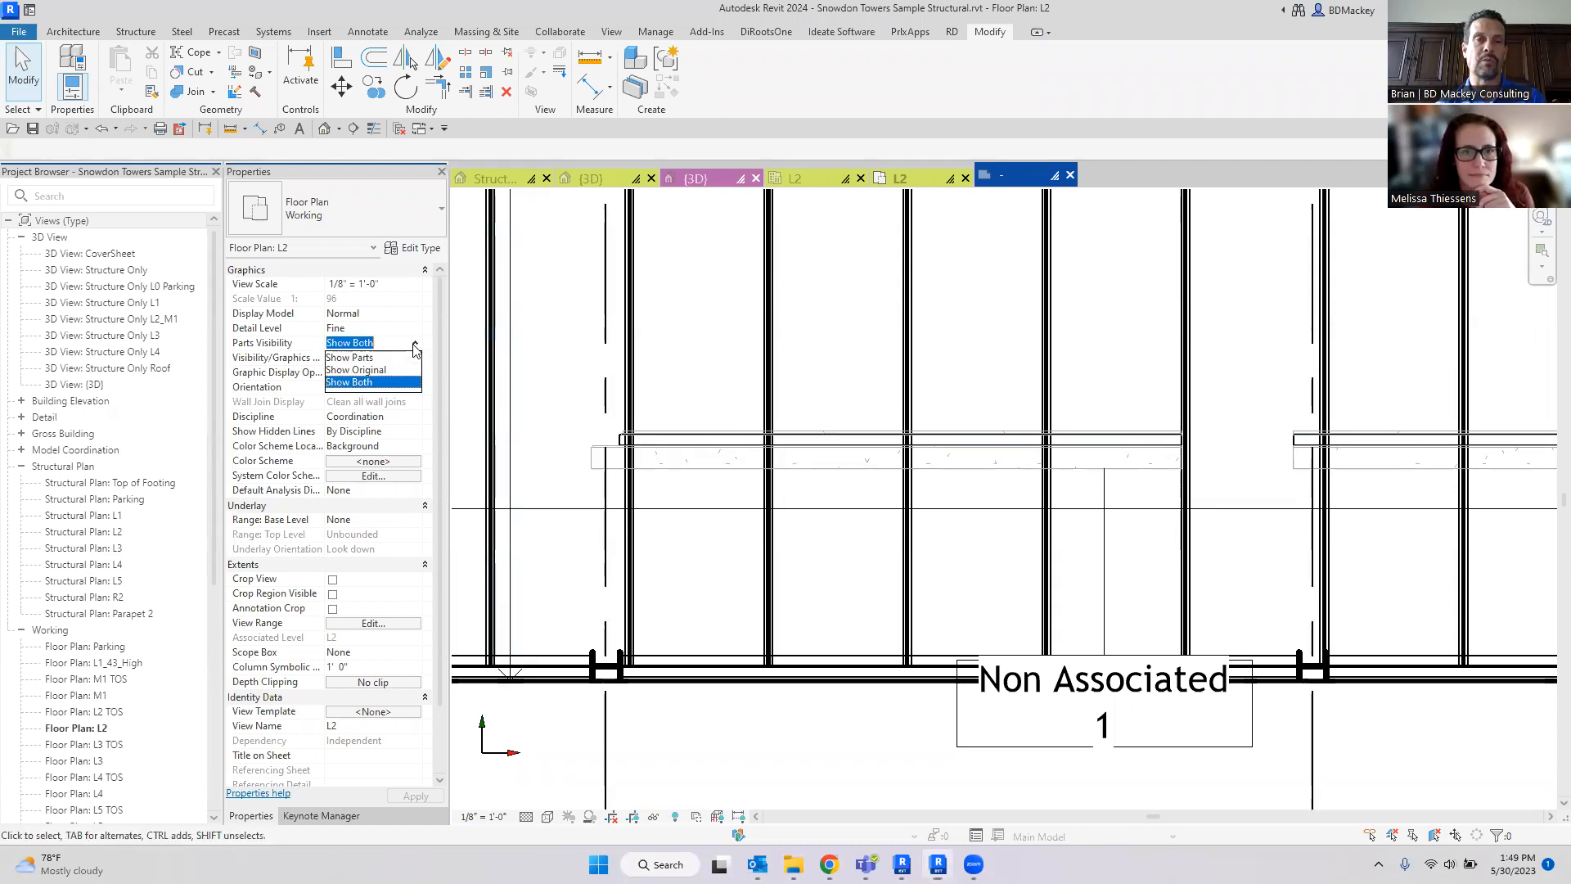
{"action": "left_click", "coordinate": [366, 358]}
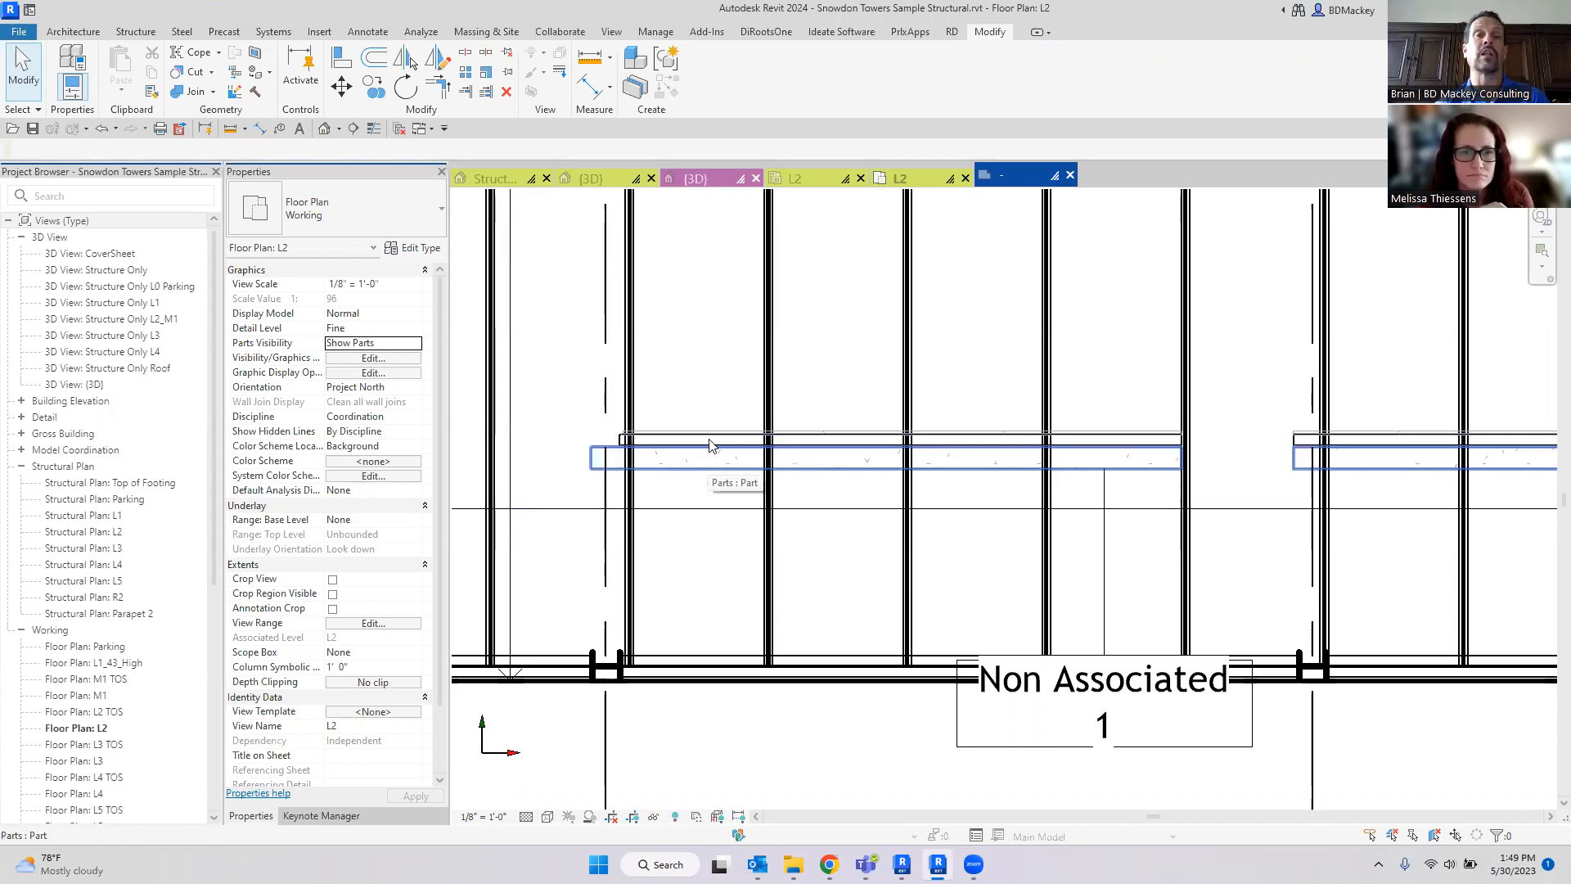
Step: Open the {3D} view, turn off its section box, and bring the level with the wall parts into close view
{"action": "left_click", "coordinate": [589, 178]}
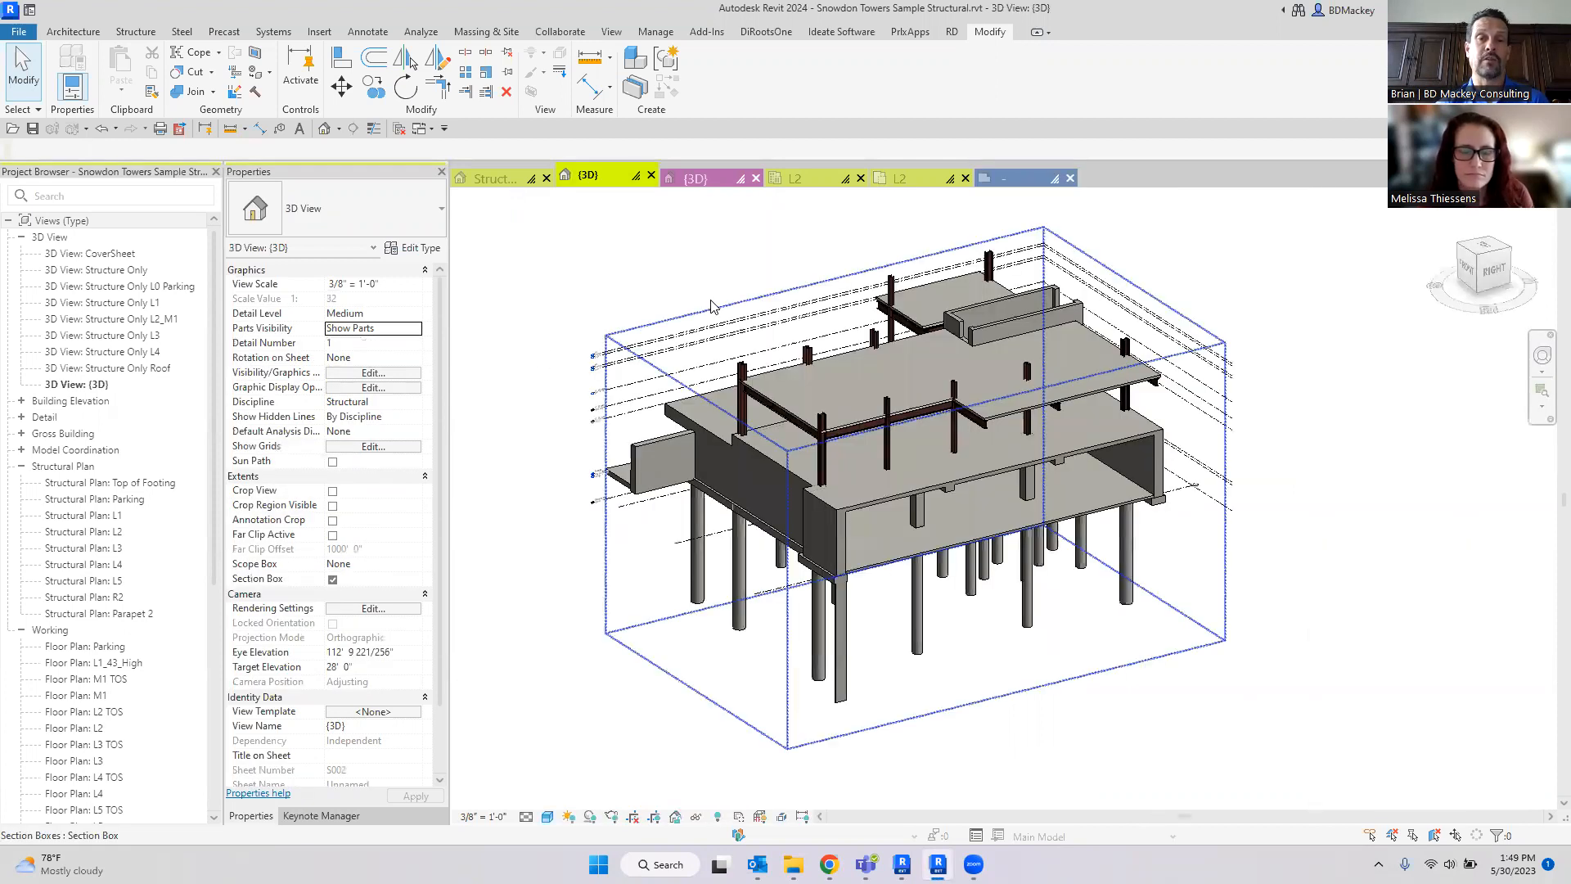
{"action": "scroll", "coordinate": [949, 511], "scroll_direction": "down", "scroll_amount": 3}
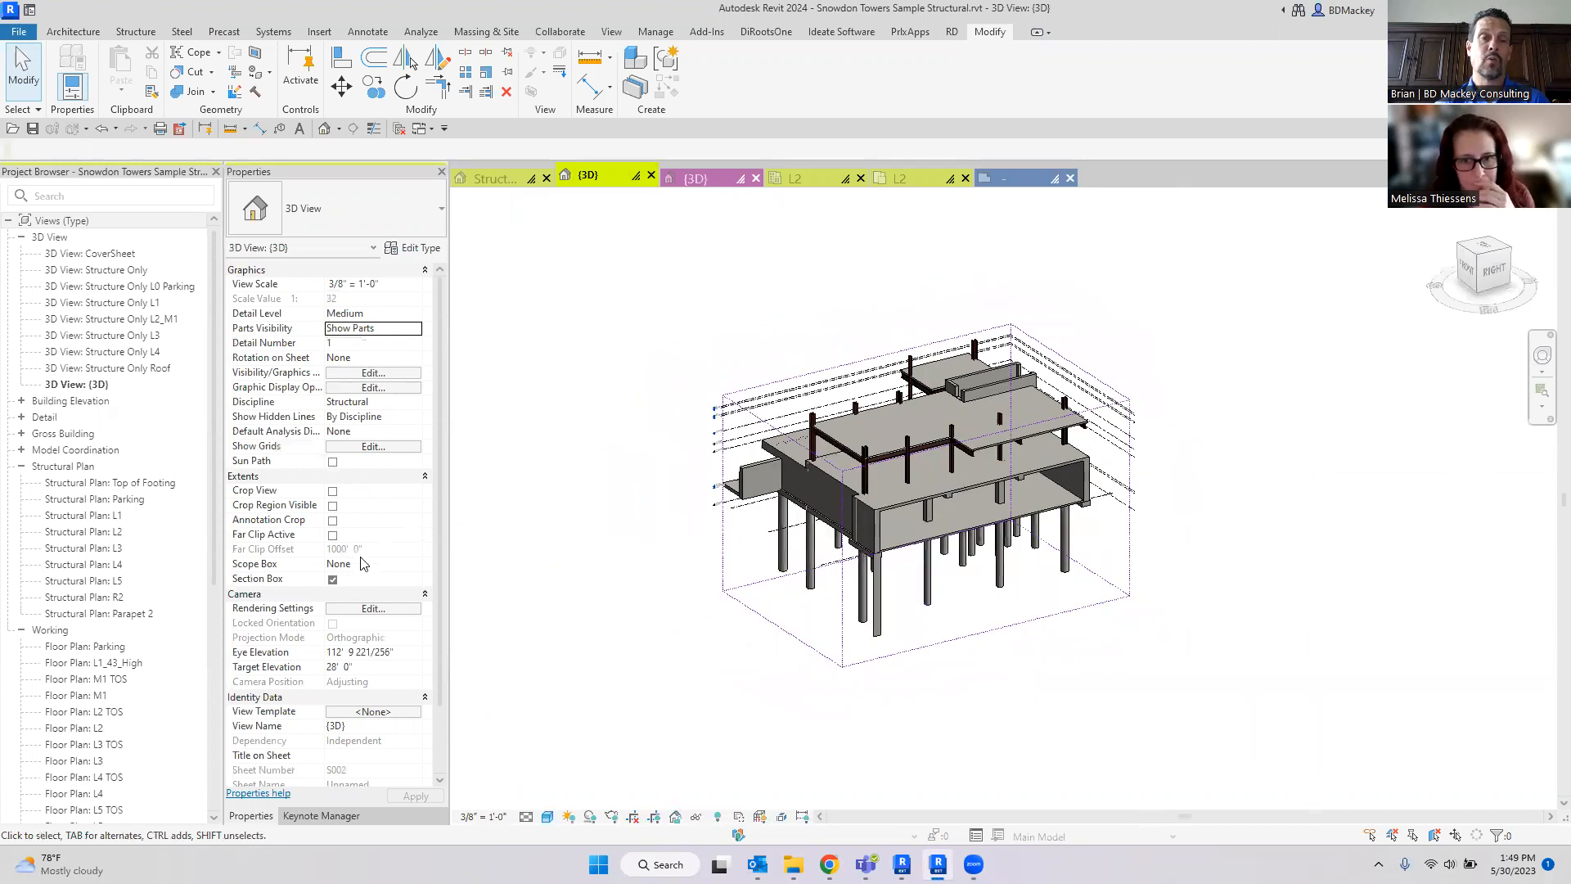
{"action": "left_click", "coordinate": [332, 579]}
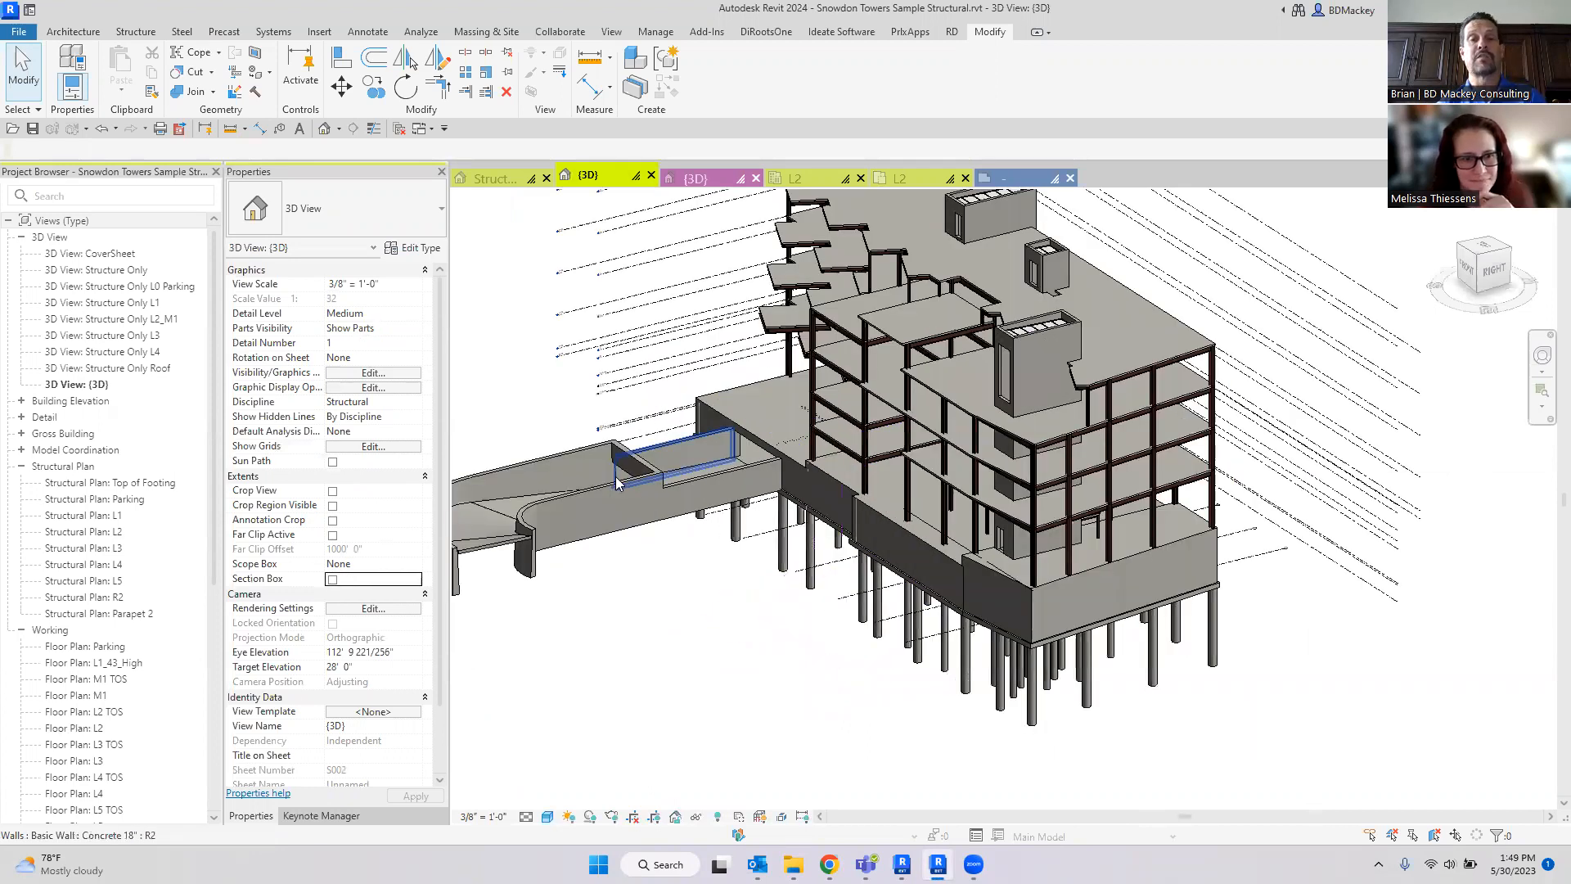
{"action": "middle_click_drag", "start_coordinate": [616, 481], "coordinate": [1022, 394], "text": "shift"}
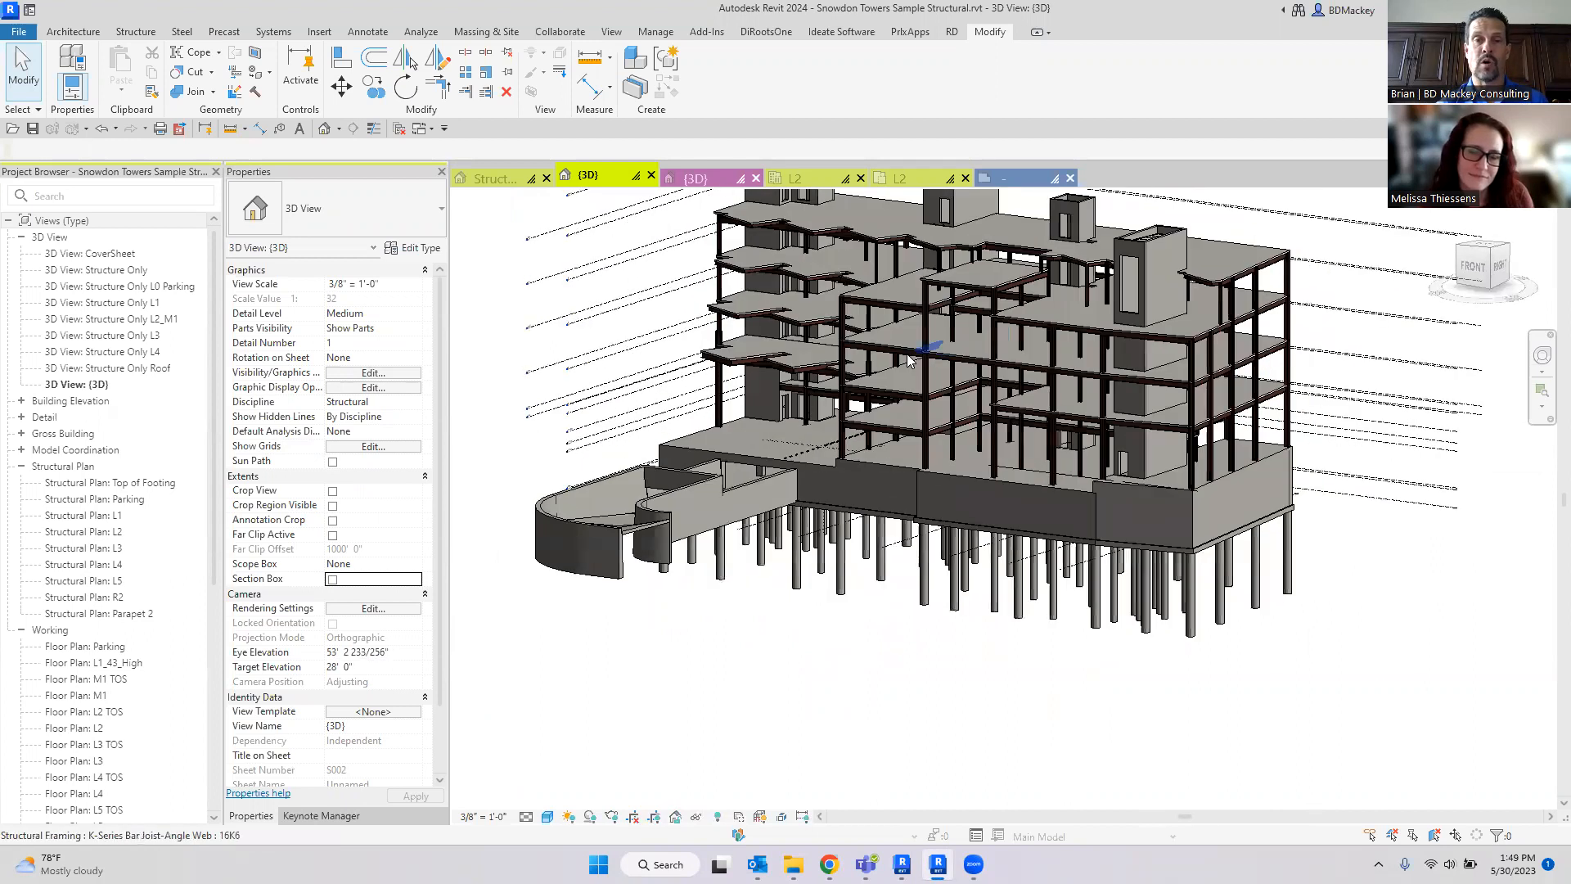
{"action": "scroll", "coordinate": [608, 398], "scroll_direction": "up", "scroll_amount": 6}
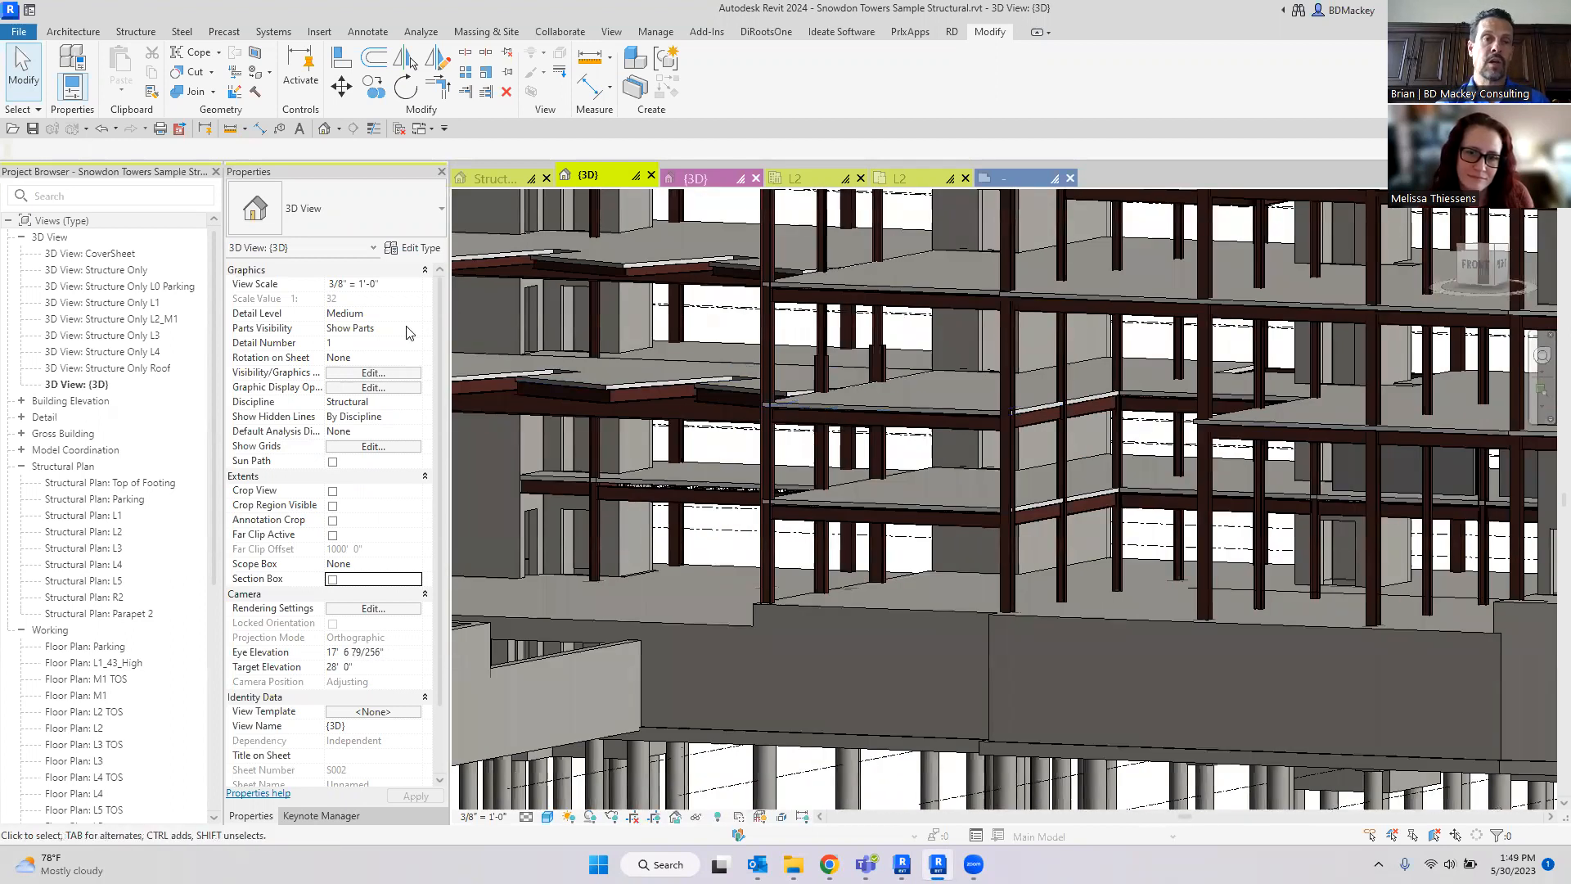
{"action": "scroll", "coordinate": [1116, 481], "scroll_direction": "down", "scroll_amount": 3}
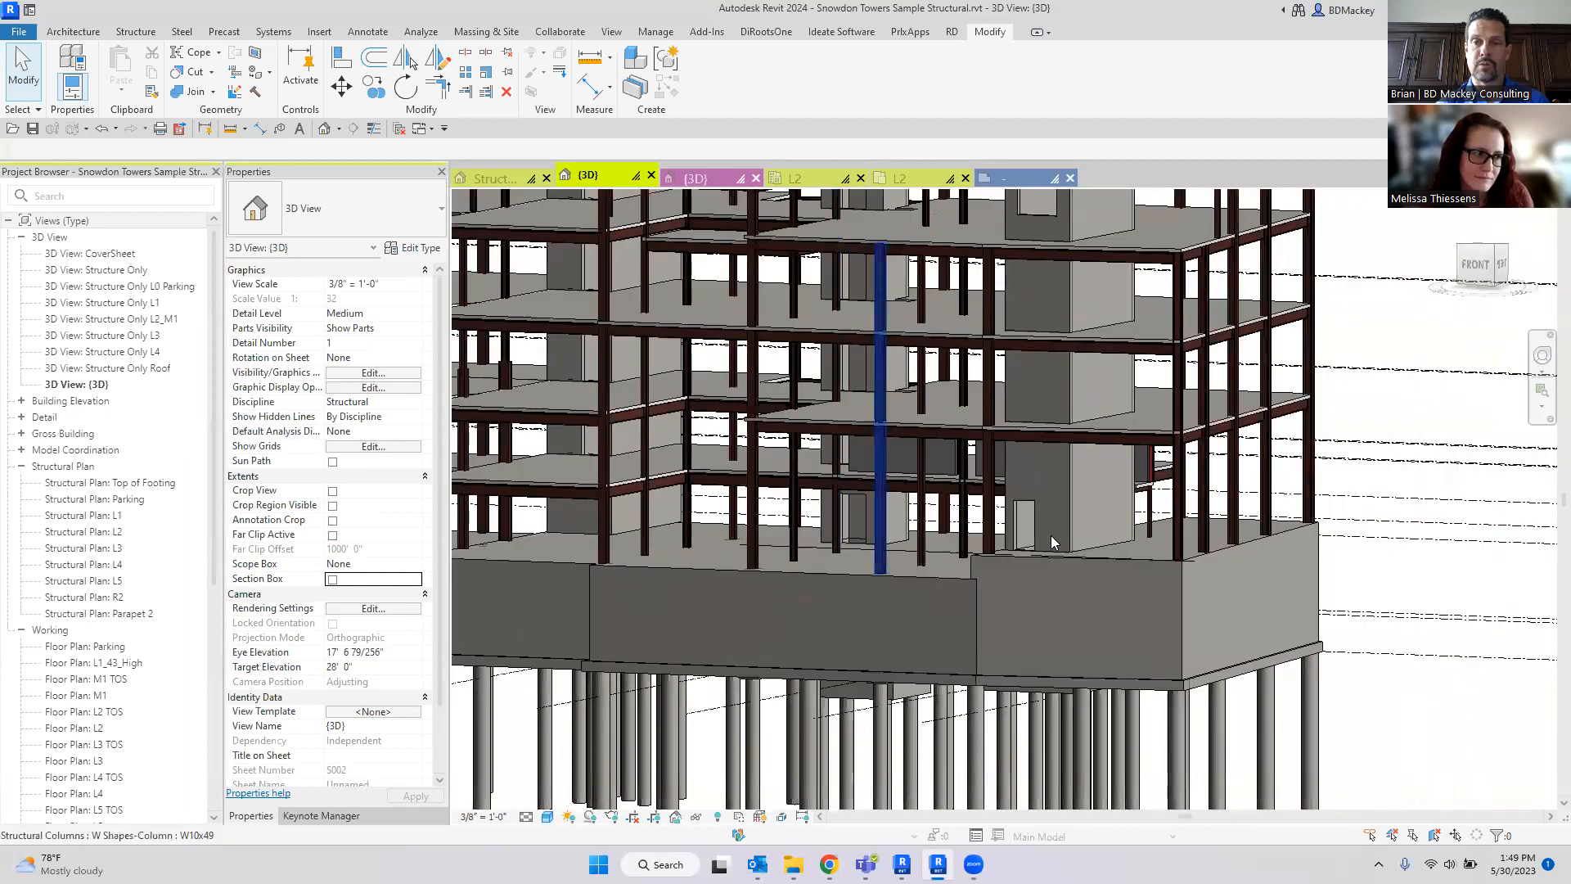
{"action": "scroll", "coordinate": [916, 464], "scroll_direction": "up", "scroll_amount": 5}
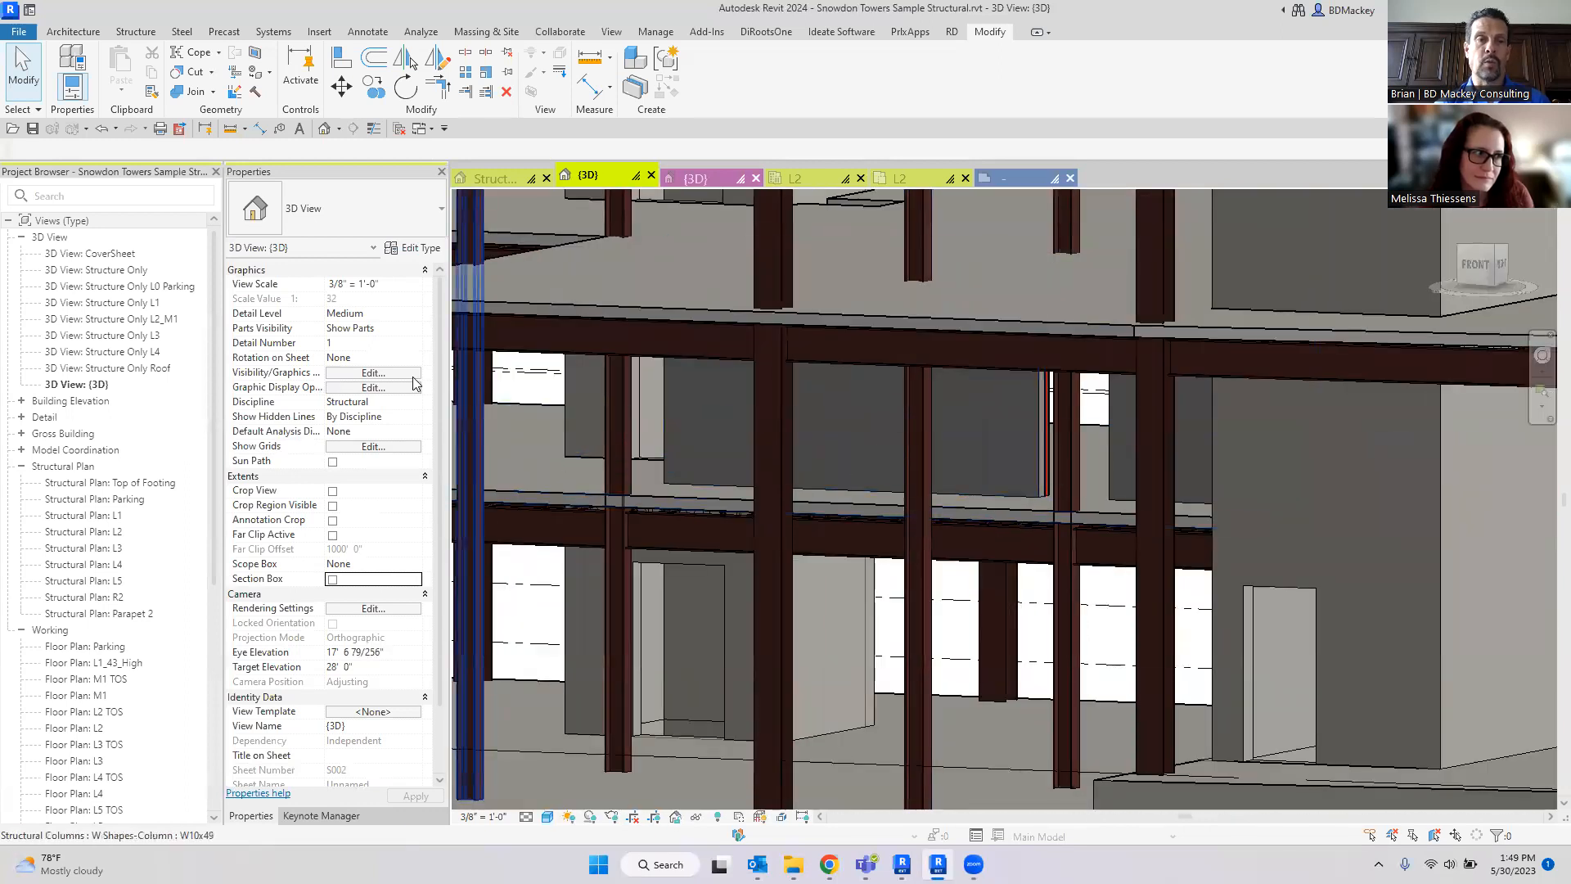
Step: Switch the 3D view's Parts Visibility to Show Original for comparison, and return it to Show Parts
{"action": "left_click", "coordinate": [413, 329]}
{"action": "left_click", "coordinate": [415, 328]}
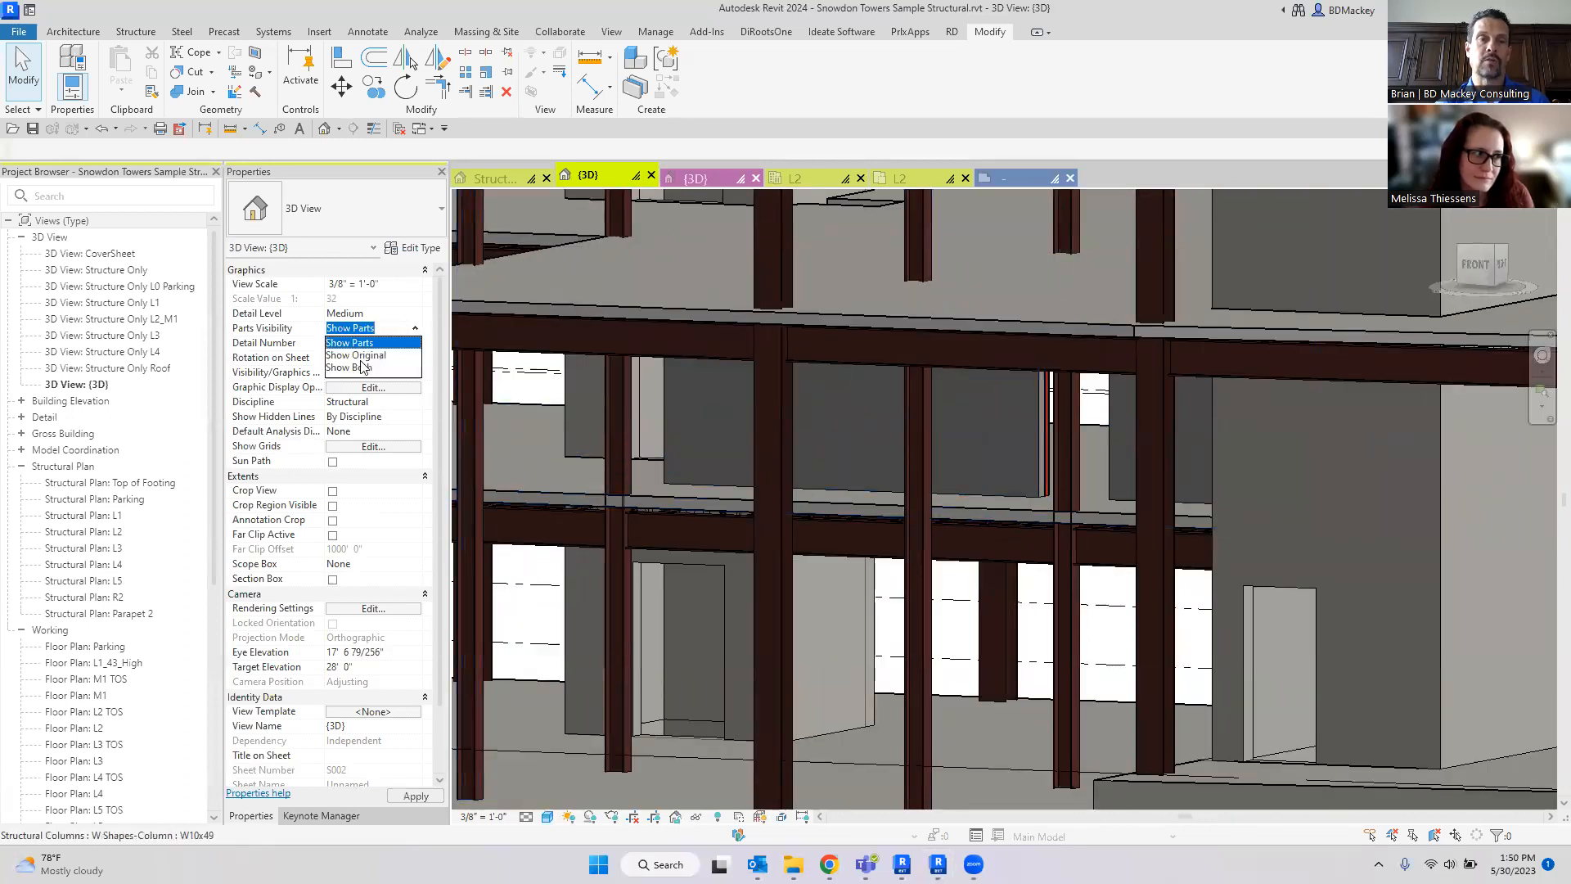
{"action": "left_click", "coordinate": [362, 357]}
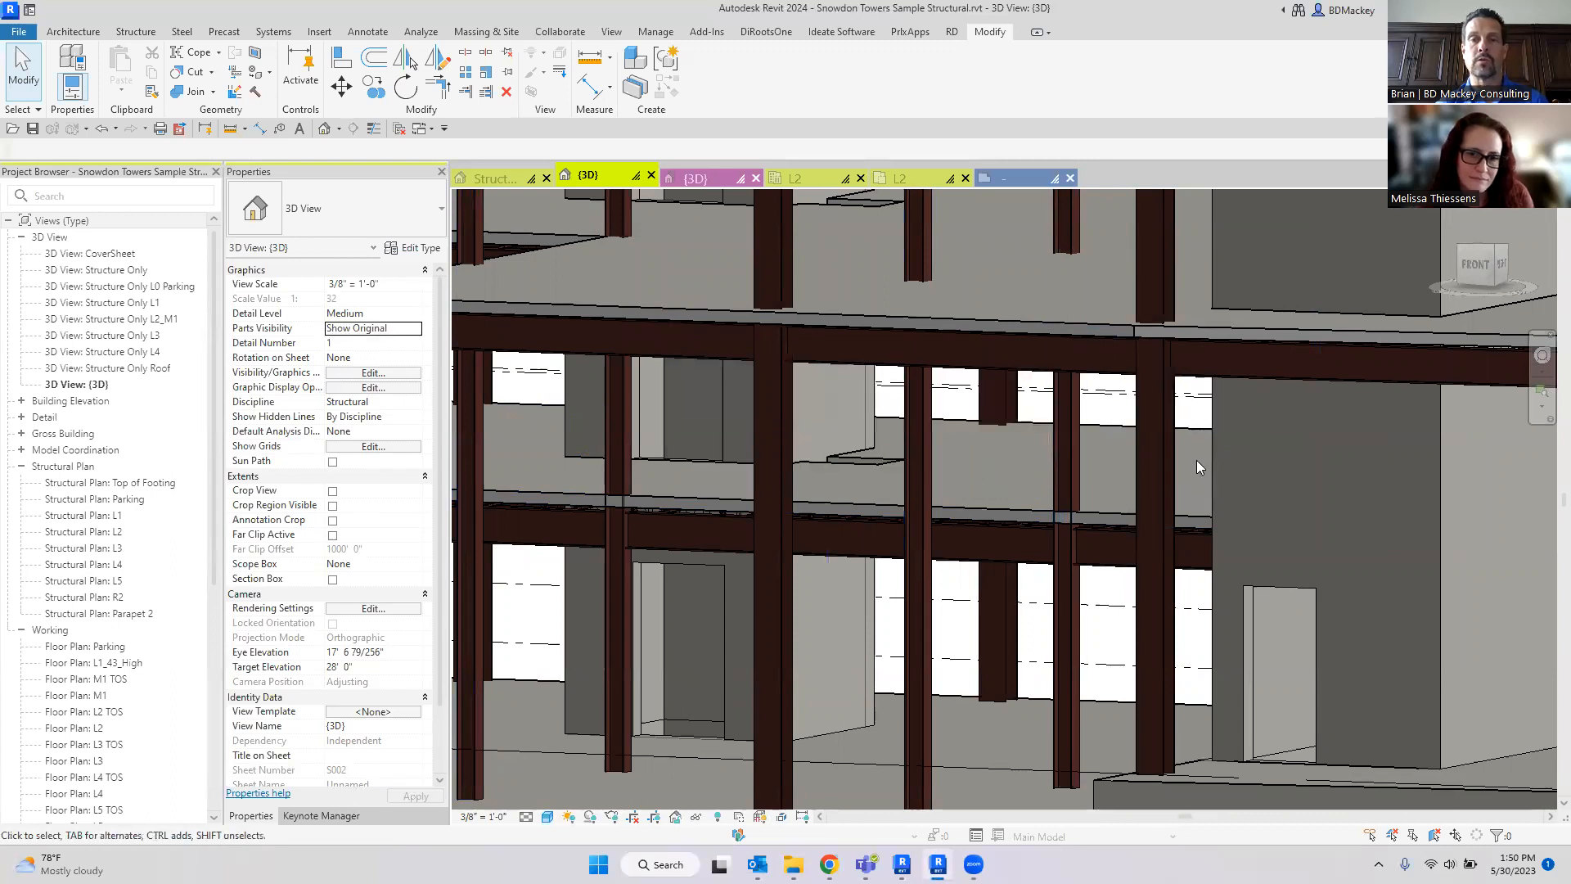
{"action": "left_click", "coordinate": [417, 329]}
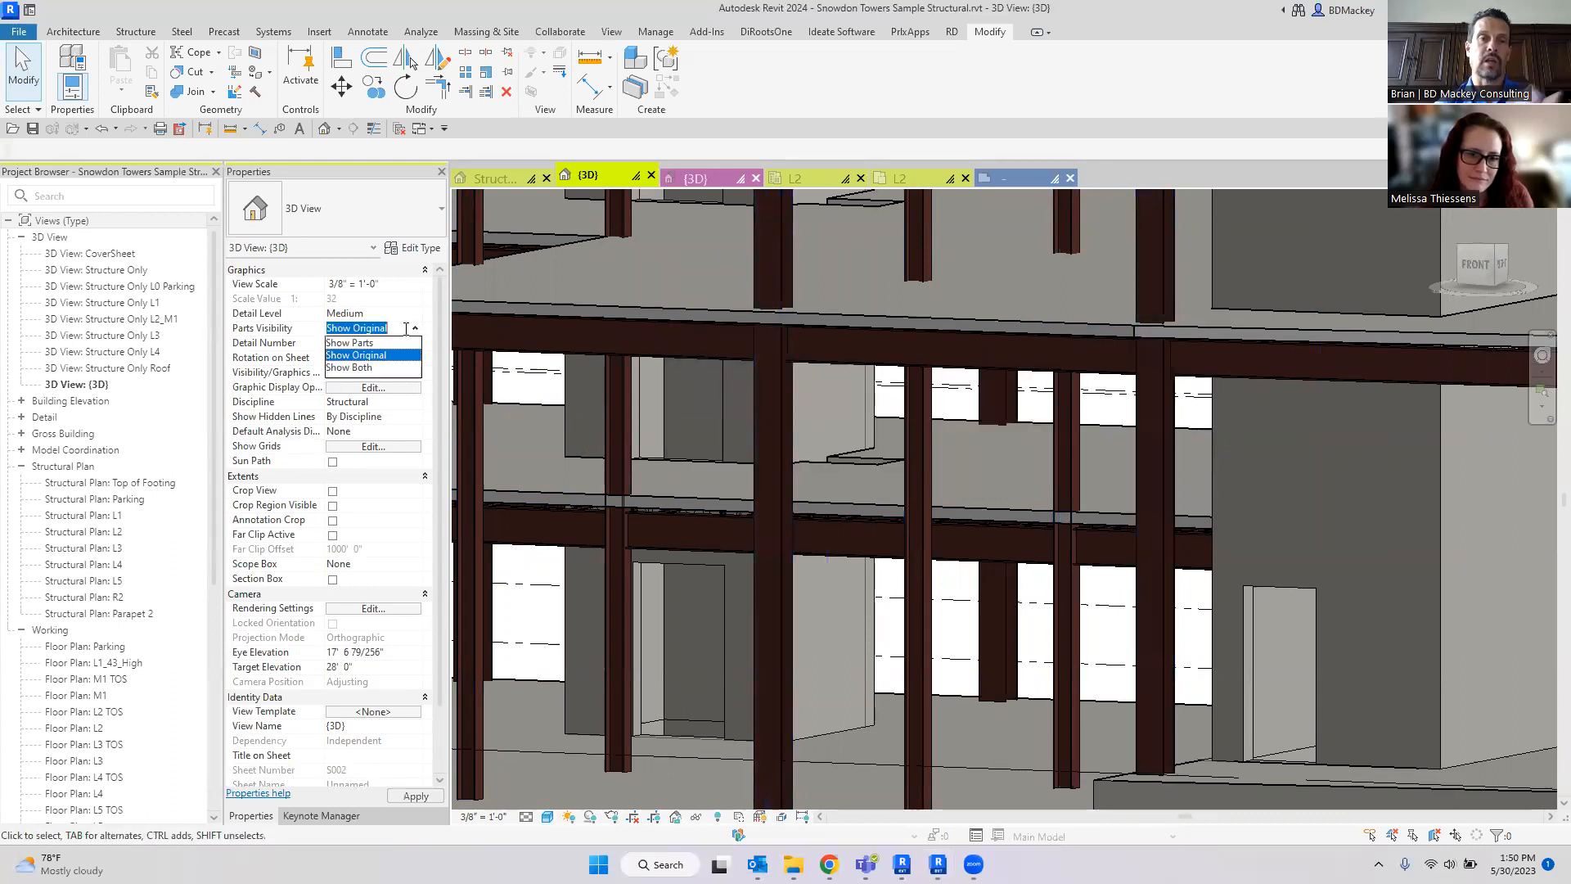
{"action": "left_click", "coordinate": [362, 343]}
Step: Examine the layered end of the wall parts at the opening in the 3D view
{"action": "middle_click_drag", "start_coordinate": [1162, 471], "coordinate": [1029, 459], "text": "shift"}
{"action": "middle_click_drag", "start_coordinate": [1028, 458], "coordinate": [862, 422]}
{"action": "scroll", "coordinate": [863, 422], "scroll_direction": "down", "scroll_amount": 3}
{"action": "scroll", "coordinate": [773, 466], "scroll_direction": "up", "scroll_amount": 6}
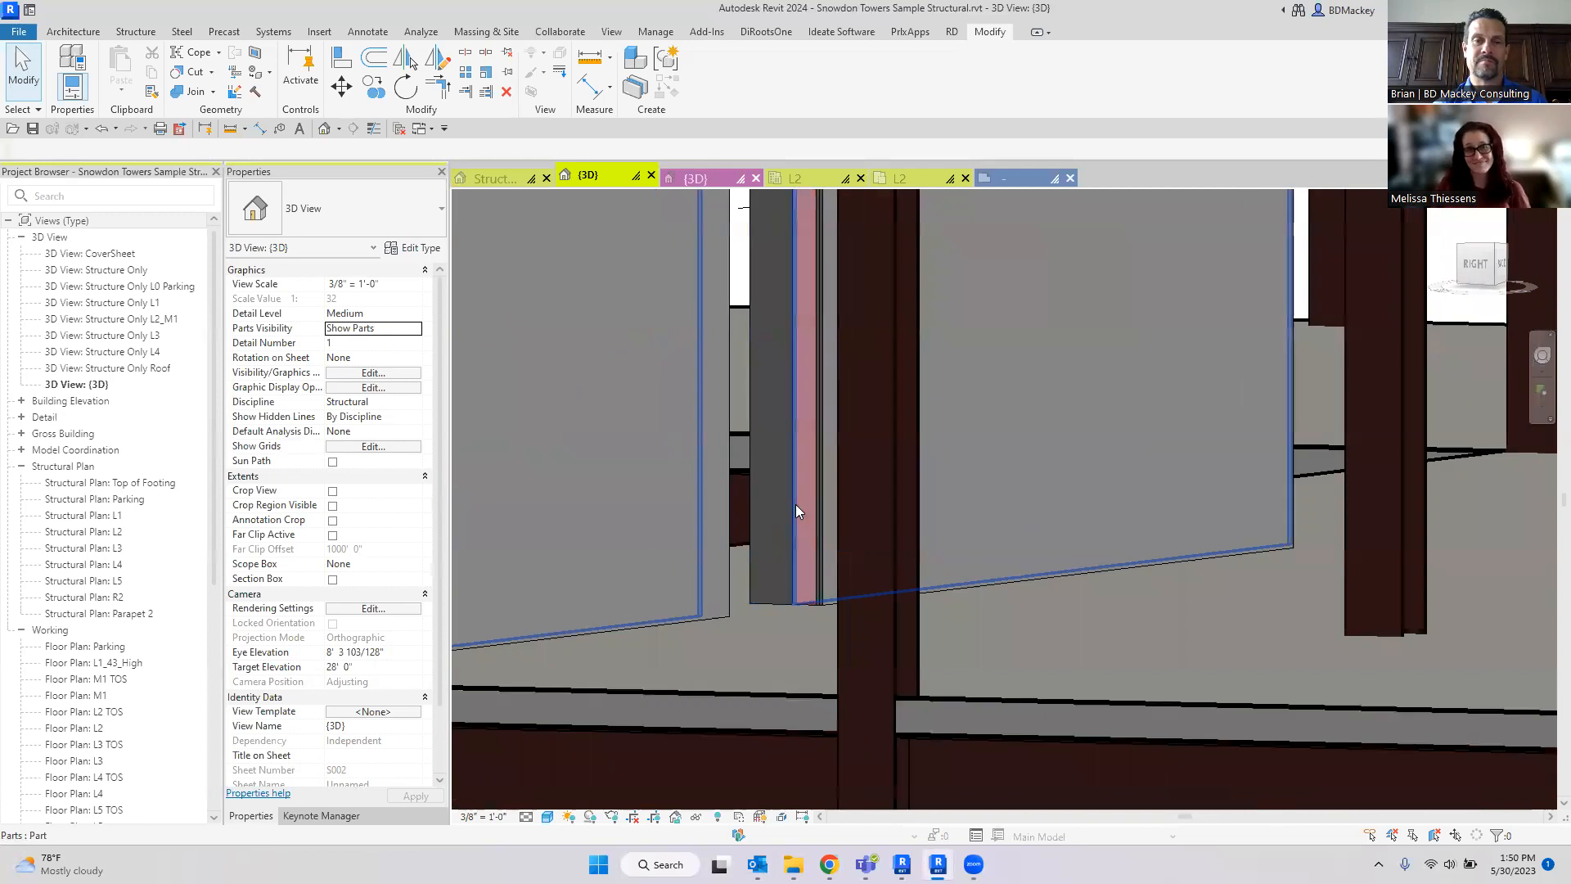
Step: Examine the red core layer at the wall's end up close, and the entire building structure from its front corner
{"action": "left_click", "coordinate": [795, 504]}
{"action": "middle_click_drag", "start_coordinate": [796, 504], "coordinate": [812, 529], "text": "shift"}
{"action": "left_click", "coordinate": [773, 600]}
{"action": "scroll", "coordinate": [766, 576], "scroll_direction": "up", "scroll_amount": 4}
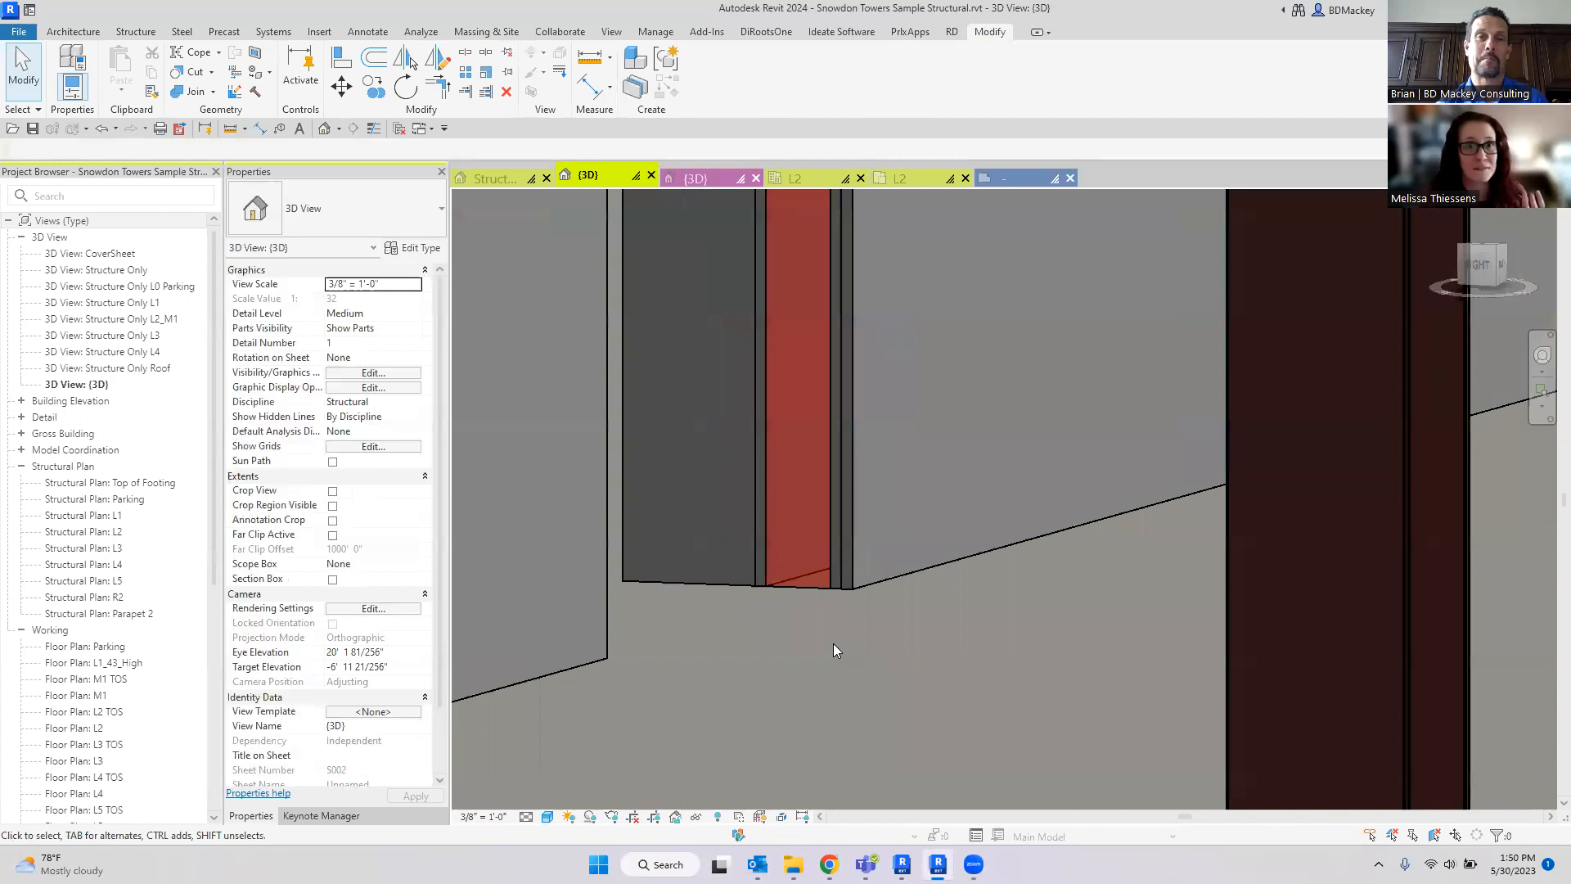
{"action": "scroll", "coordinate": [855, 588], "scroll_direction": "down", "scroll_amount": 4}
{"action": "scroll", "coordinate": [866, 602], "scroll_direction": "down", "scroll_amount": 5}
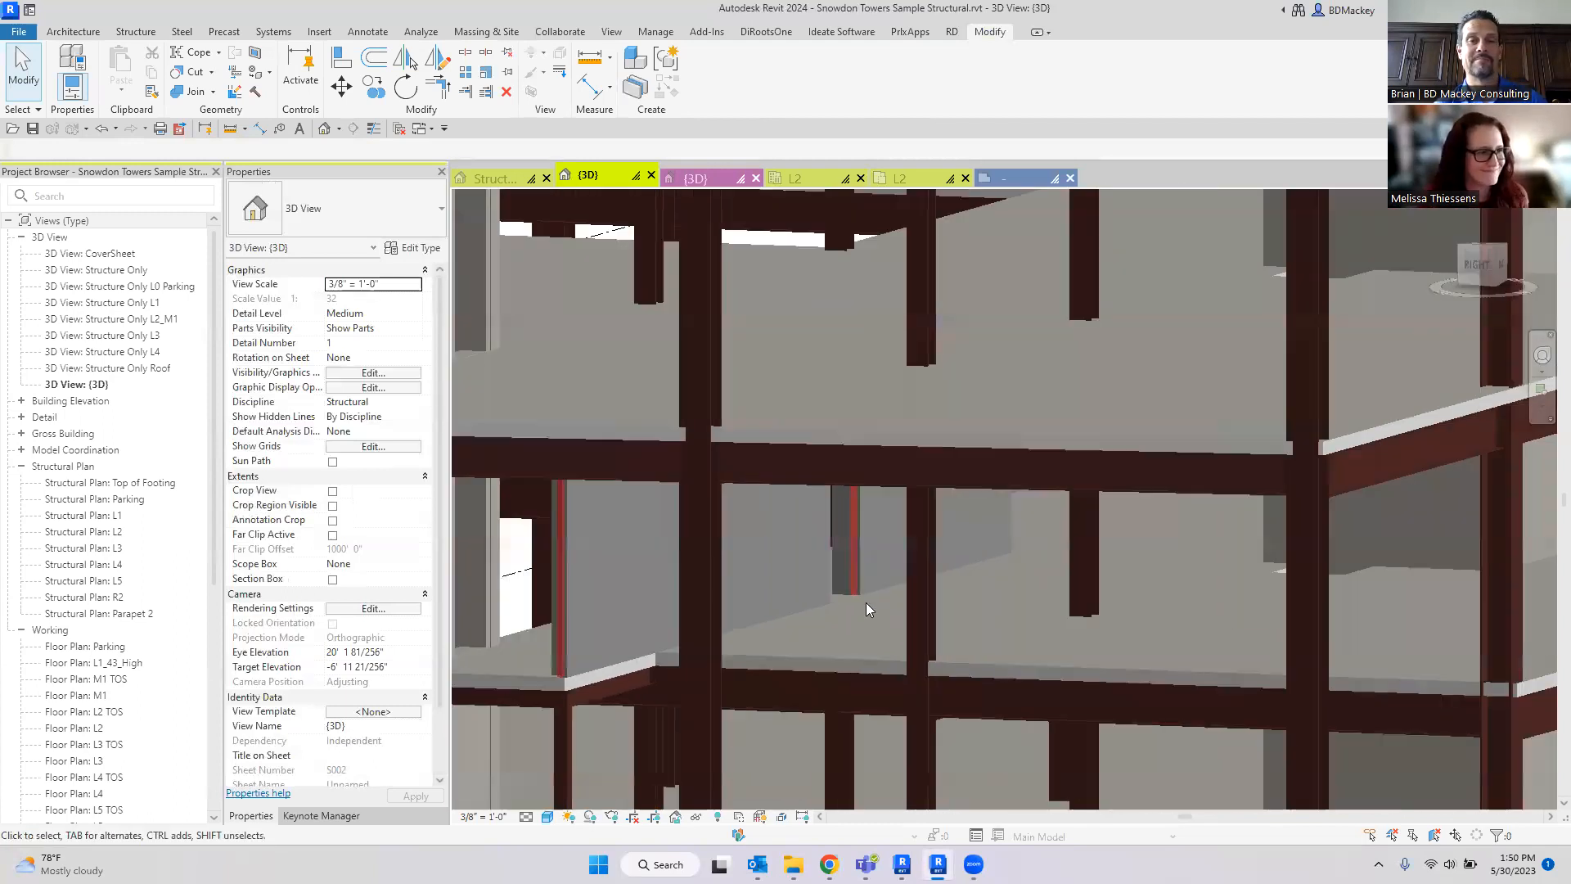
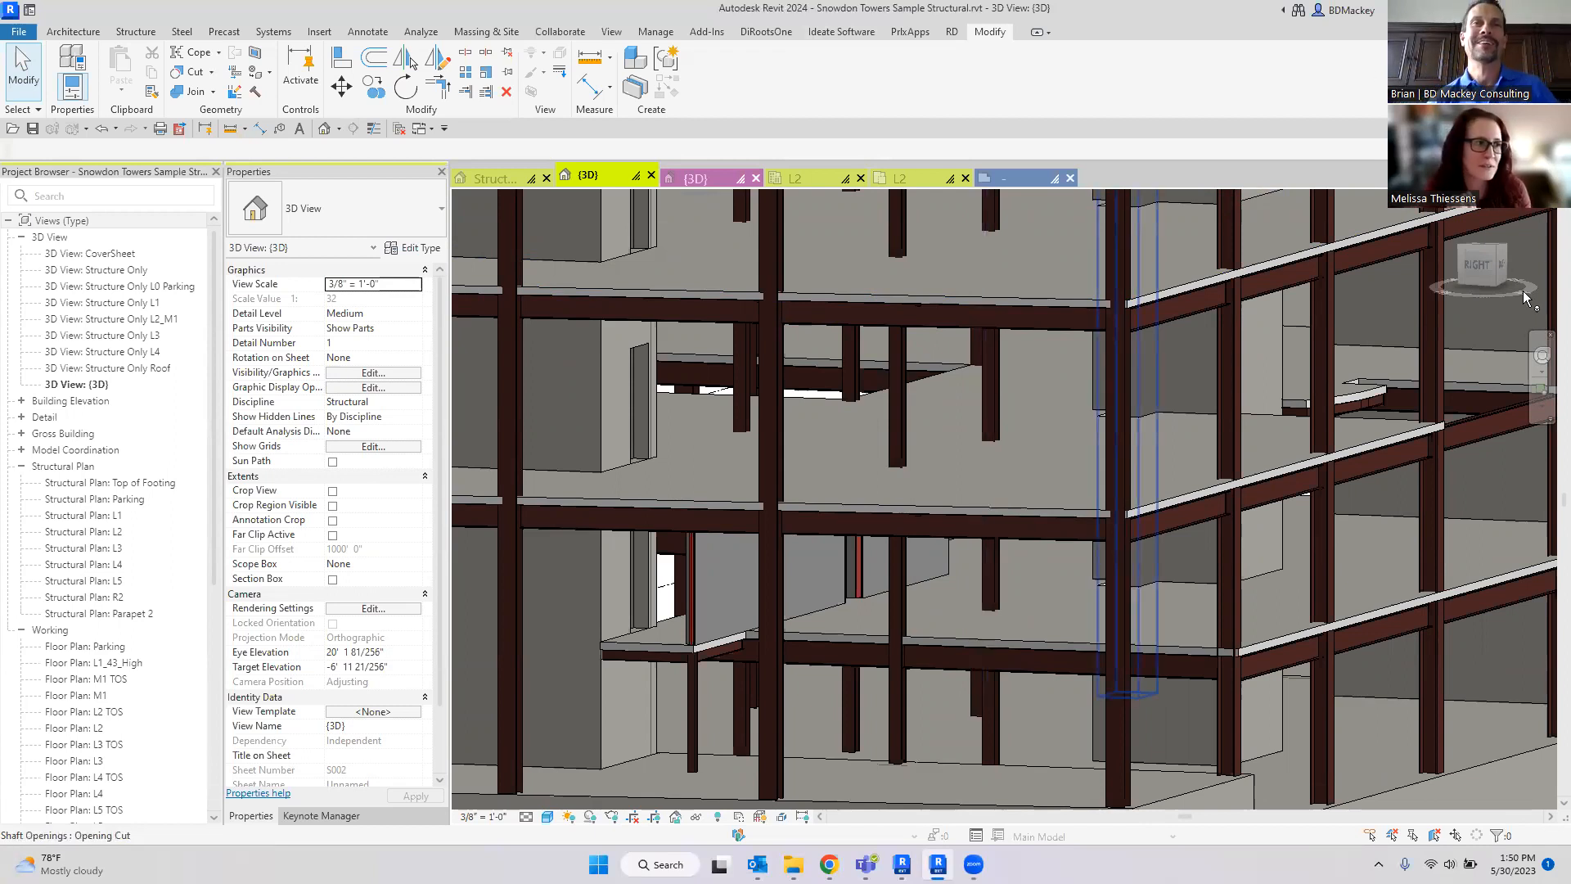
{"action": "scroll", "coordinate": [1083, 311], "scroll_direction": "down", "scroll_amount": 4}
{"action": "scroll", "coordinate": [1045, 408], "scroll_direction": "down", "scroll_amount": 1}
{"action": "middle_click_drag", "start_coordinate": [1023, 507], "coordinate": [1287, 603], "text": "shift"}
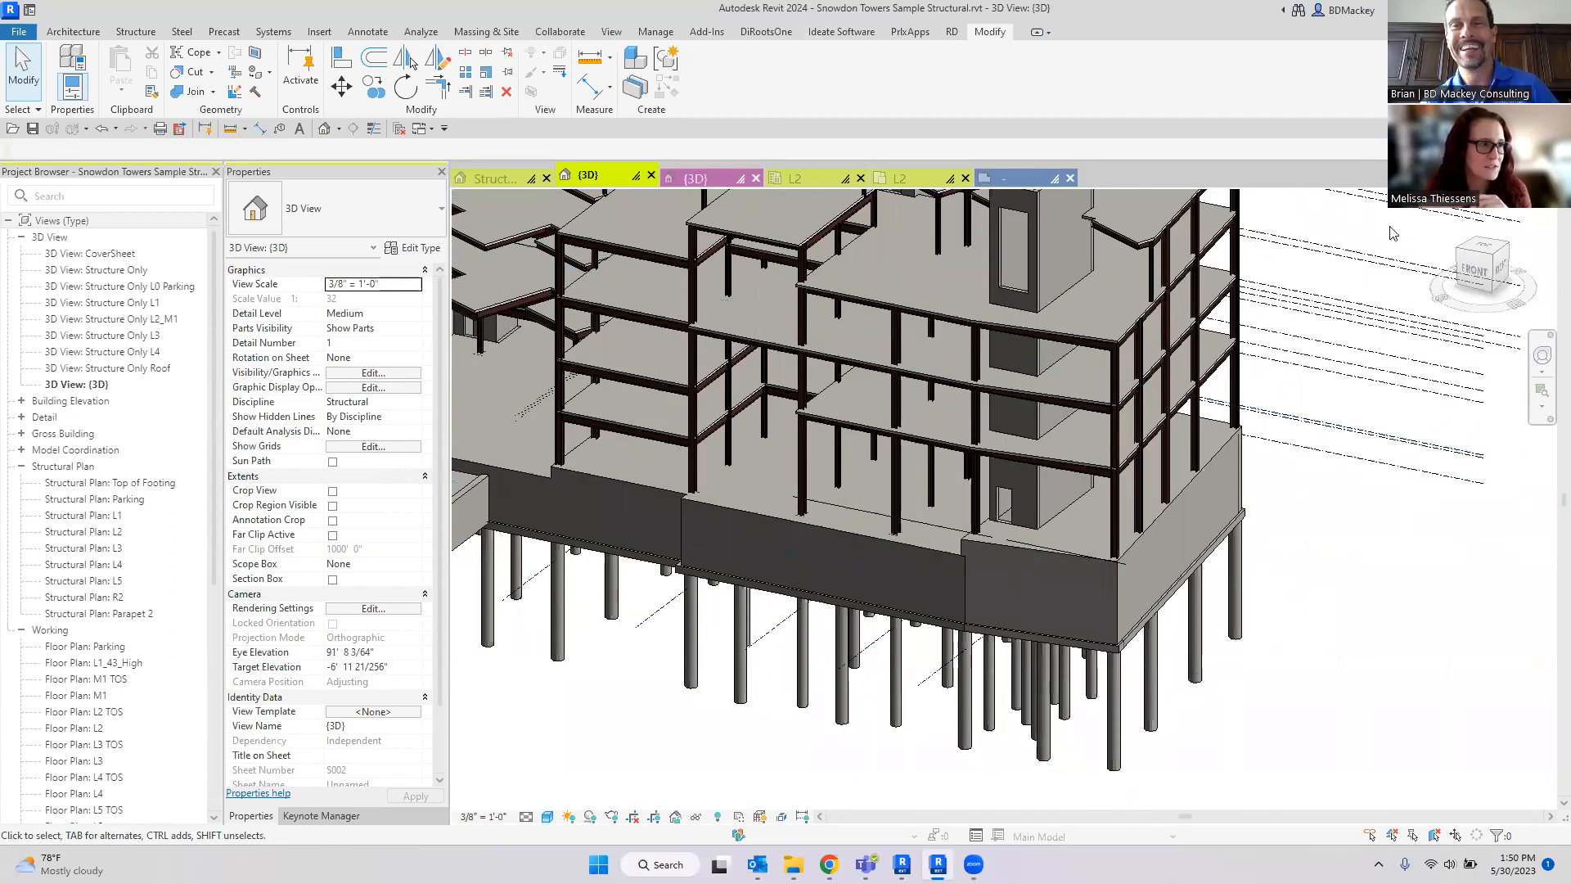
{"action": "middle_click_drag", "start_coordinate": [1335, 437], "coordinate": [1380, 294], "text": "shift"}
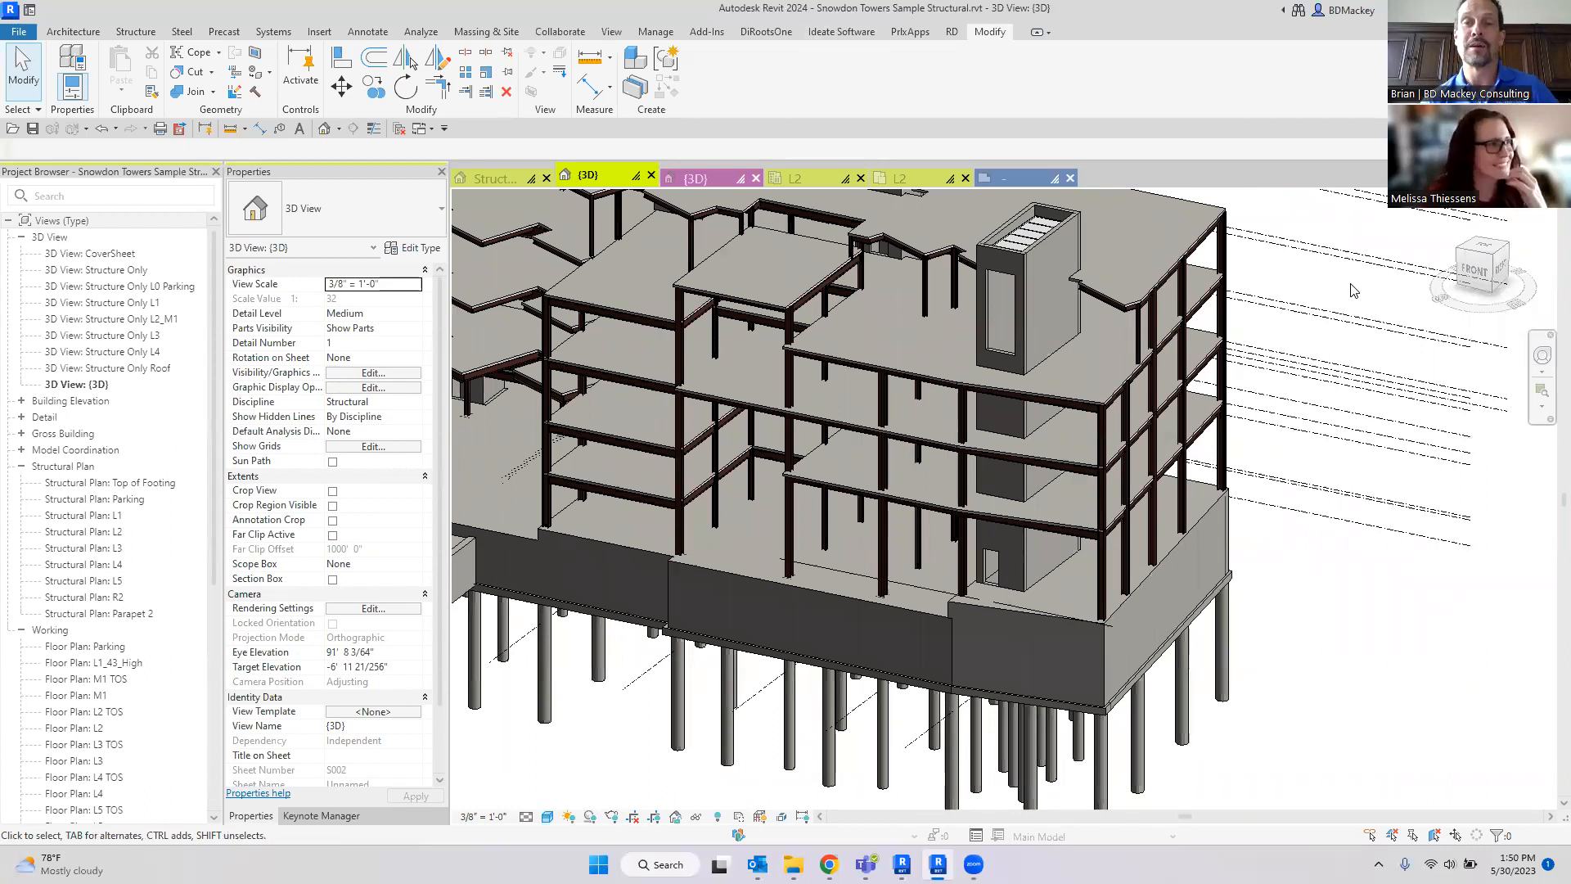
{"action": "scroll", "coordinate": [1355, 291], "scroll_direction": "down", "scroll_amount": 4}
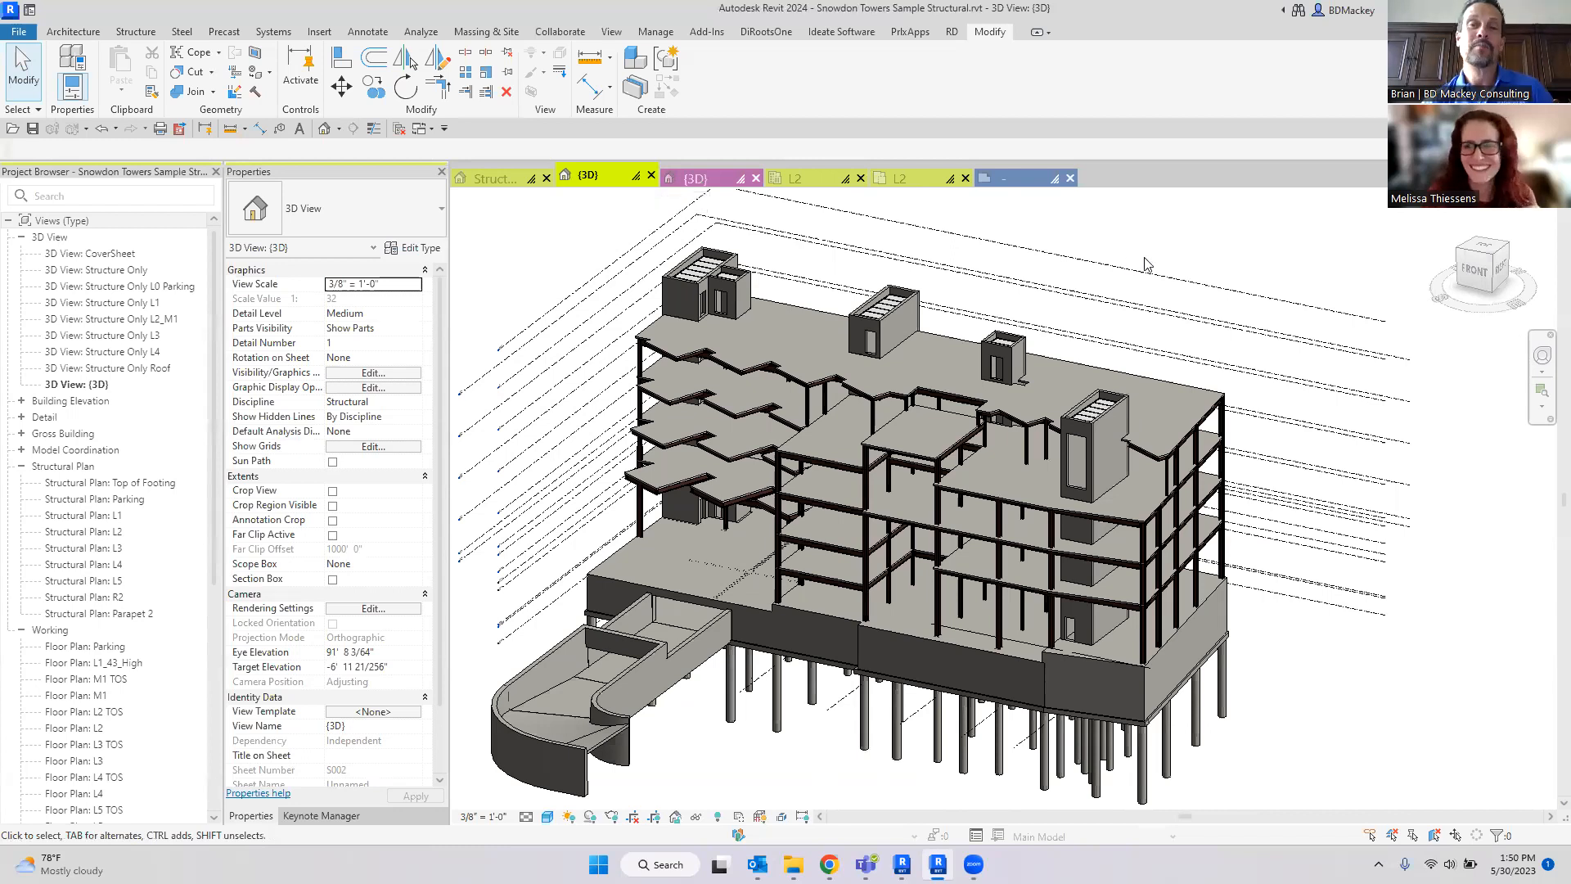
Step: Open the L2 structural plan and frame the wall running between the floor bays south of the CW12" shaft
{"action": "left_click", "coordinate": [818, 180]}
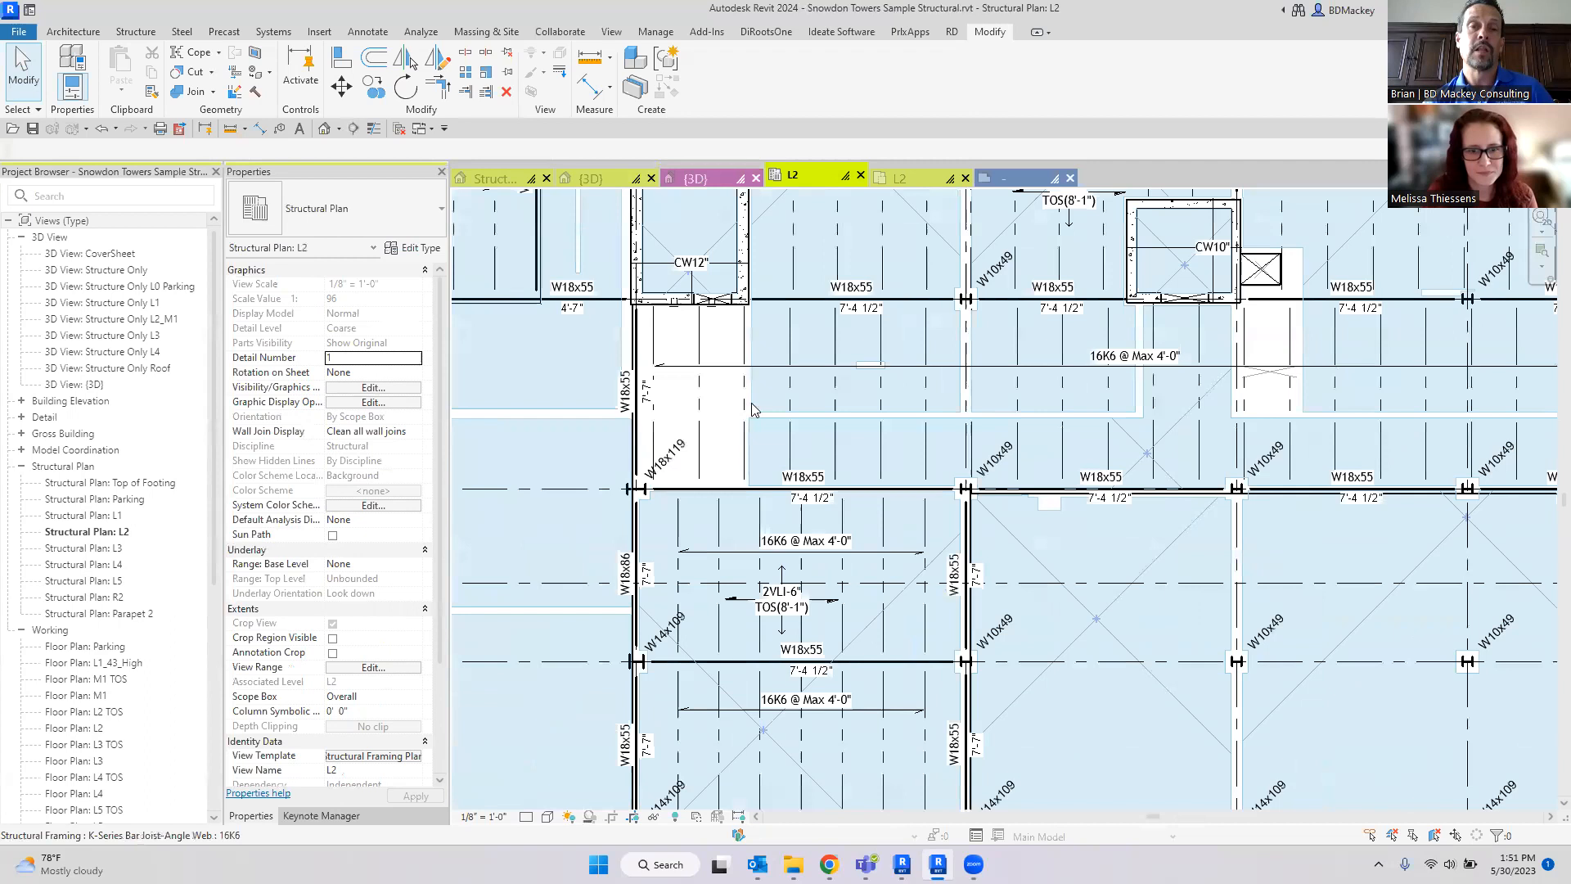
{"action": "scroll", "coordinate": [761, 397], "scroll_direction": "up", "scroll_amount": 3}
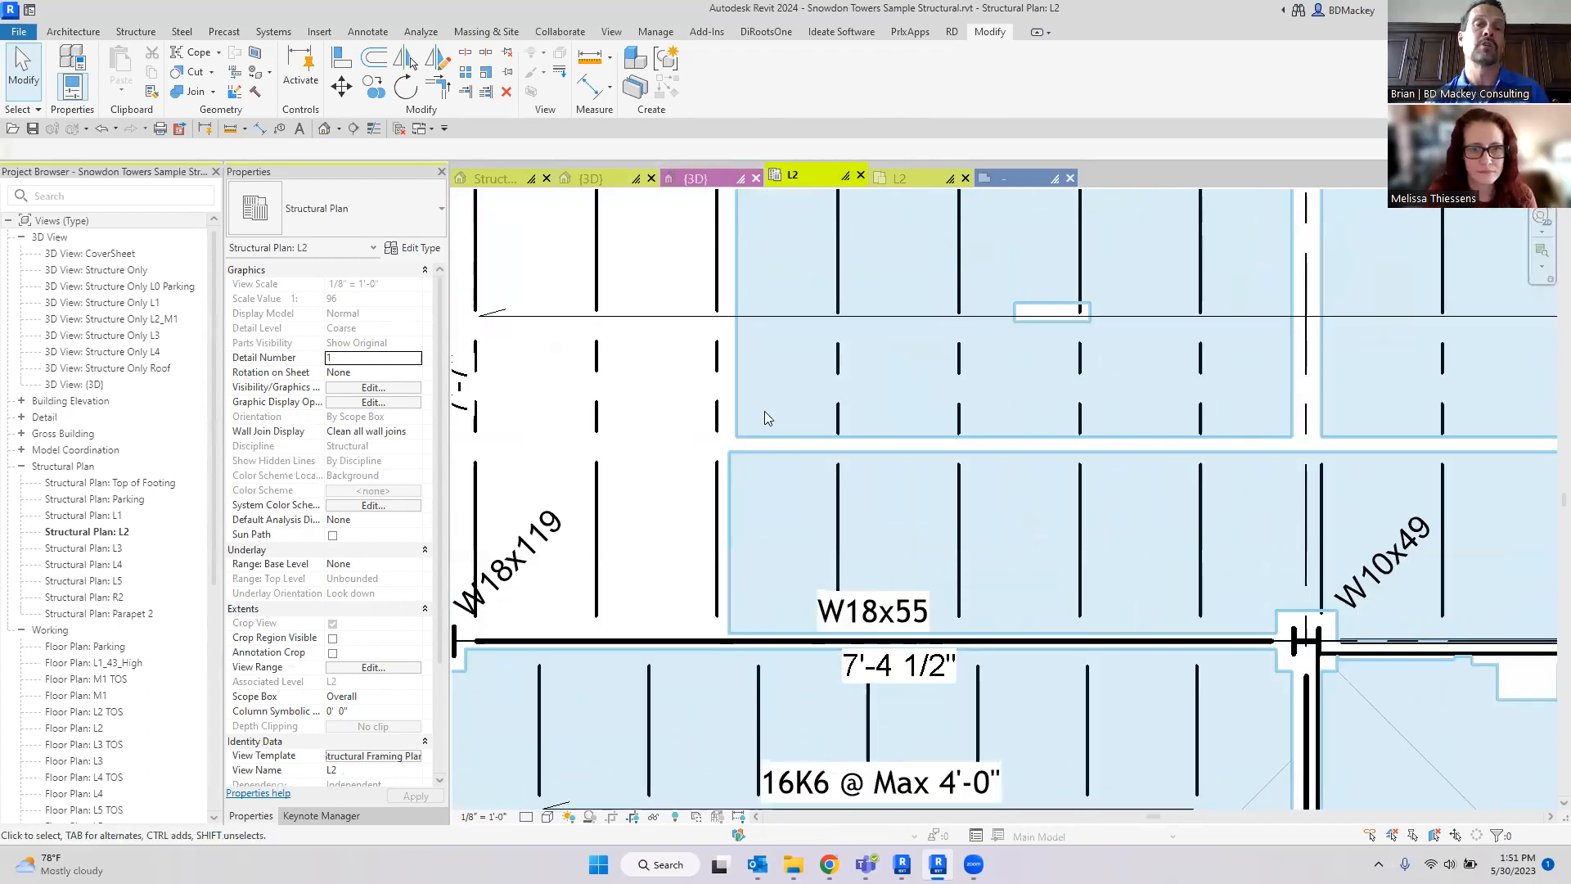
{"action": "left_click", "coordinate": [783, 457]}
{"action": "left_click", "coordinate": [673, 425]}
{"action": "scroll", "coordinate": [1136, 594], "scroll_direction": "down", "scroll_amount": 2}
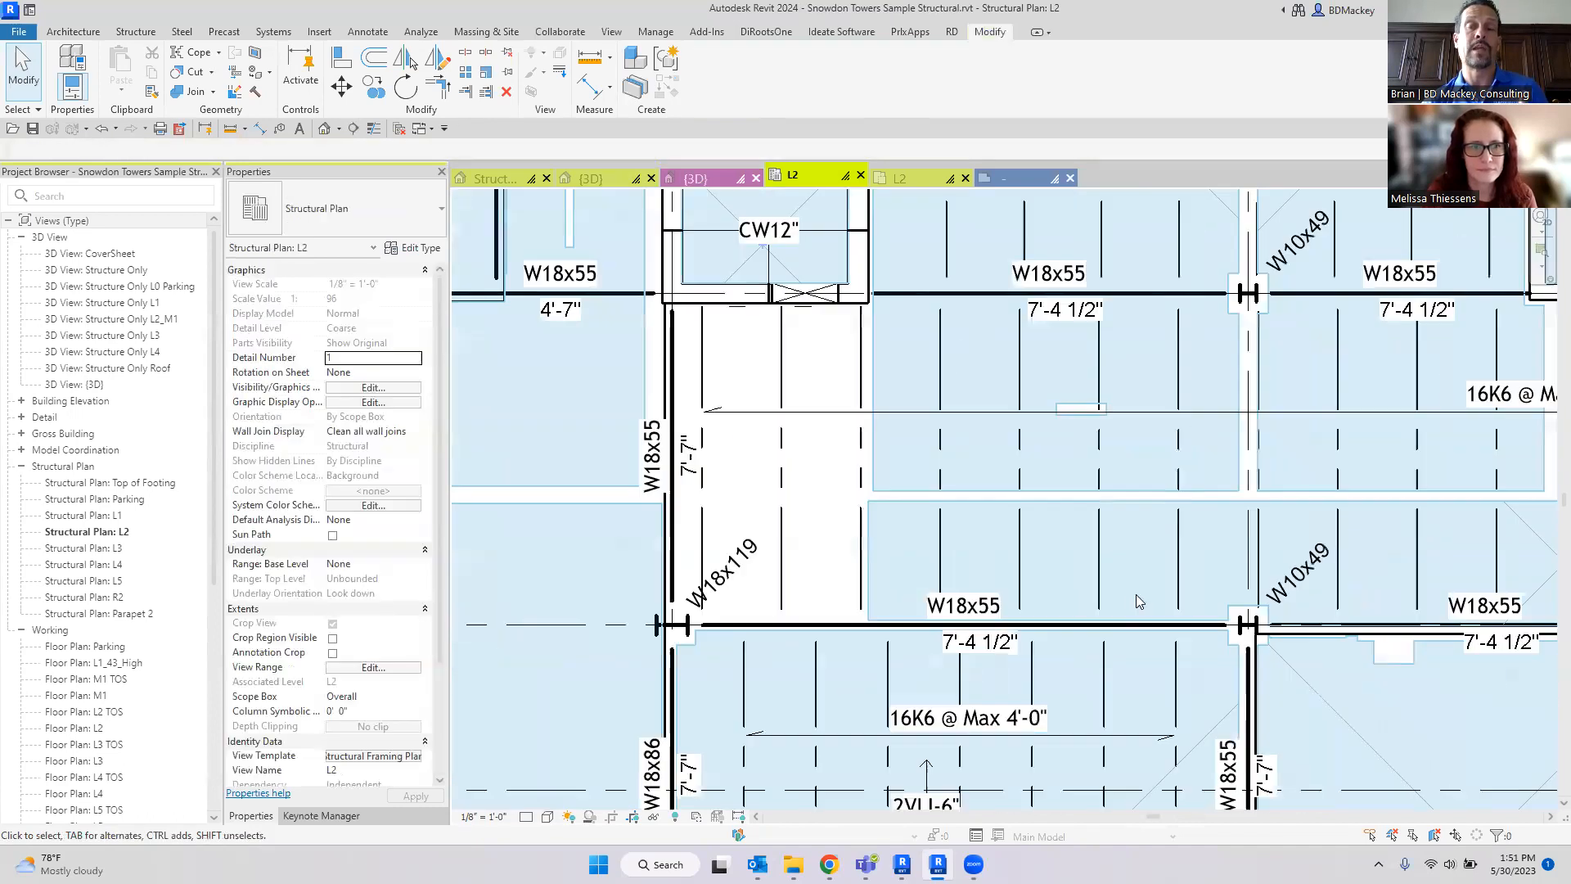
{"action": "scroll", "coordinate": [1136, 594], "scroll_direction": "down", "scroll_amount": 3}
{"action": "scroll", "coordinate": [954, 572], "scroll_direction": "up", "scroll_amount": 3}
{"action": "middle_click_drag", "start_coordinate": [916, 554], "coordinate": [689, 488]}
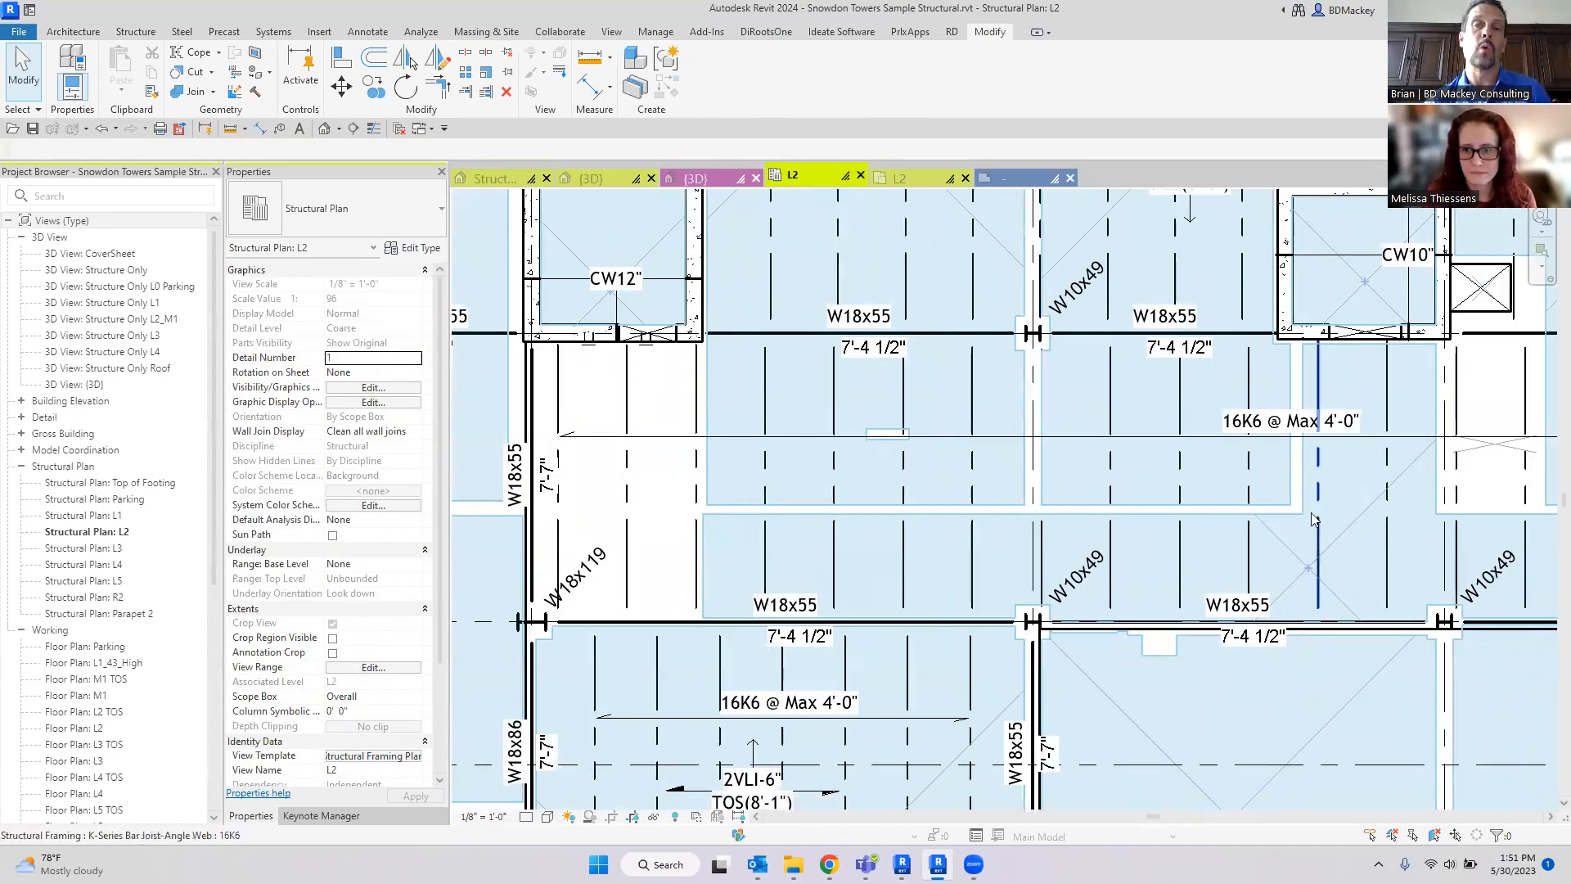
{"action": "scroll", "coordinate": [699, 515], "scroll_direction": "up", "scroll_amount": 1}
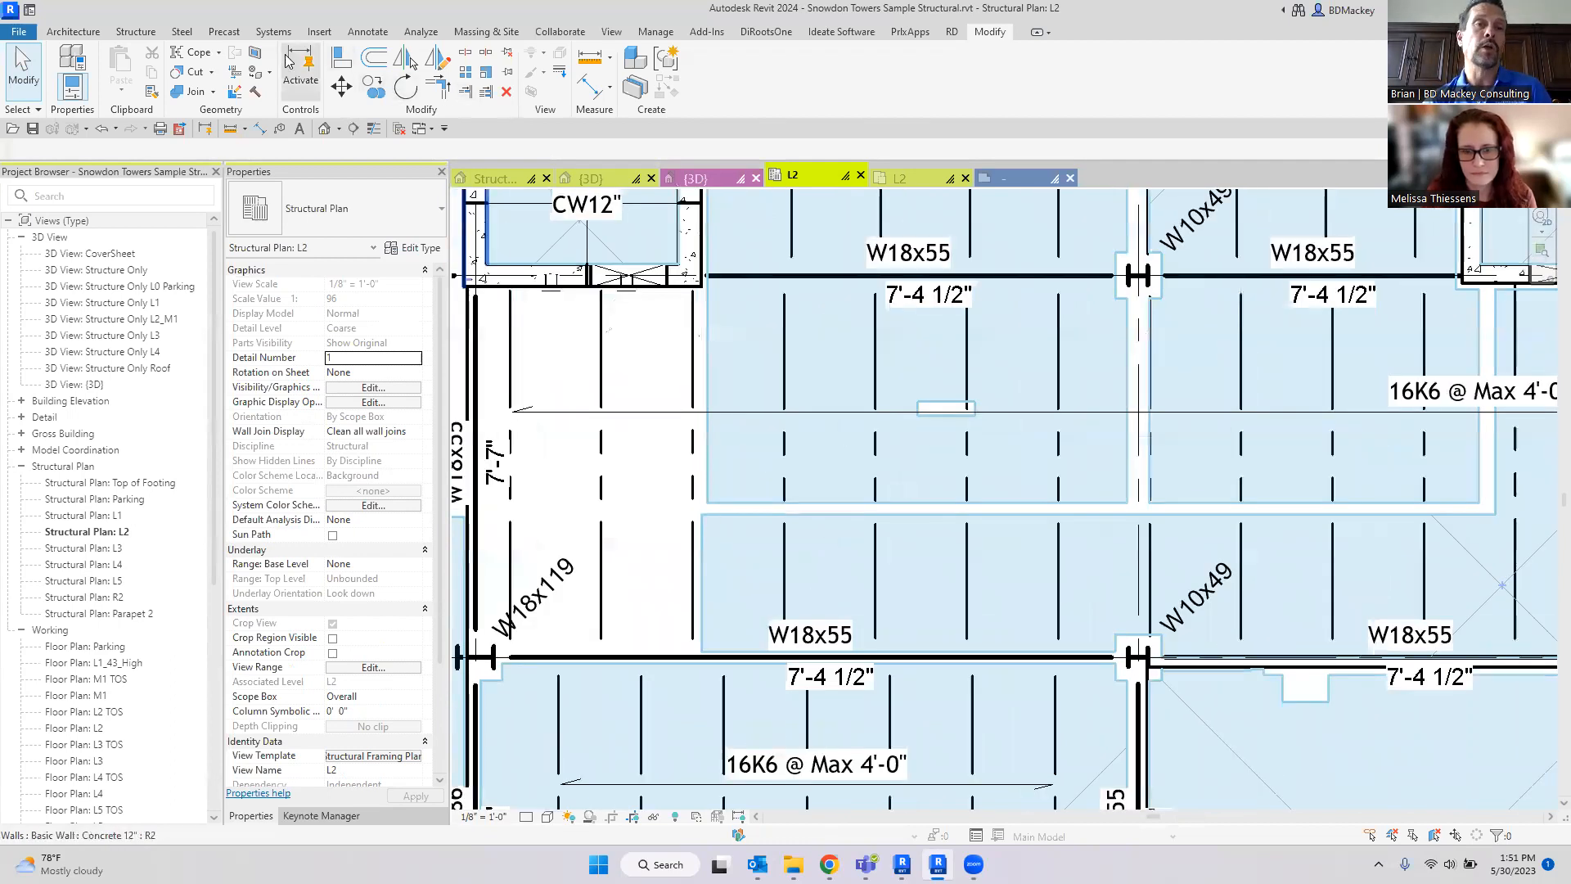
Step: Start loading a family and browse to the company's Revit Family folder
{"action": "left_click", "coordinate": [316, 33]}
{"action": "left_click", "coordinate": [653, 81]}
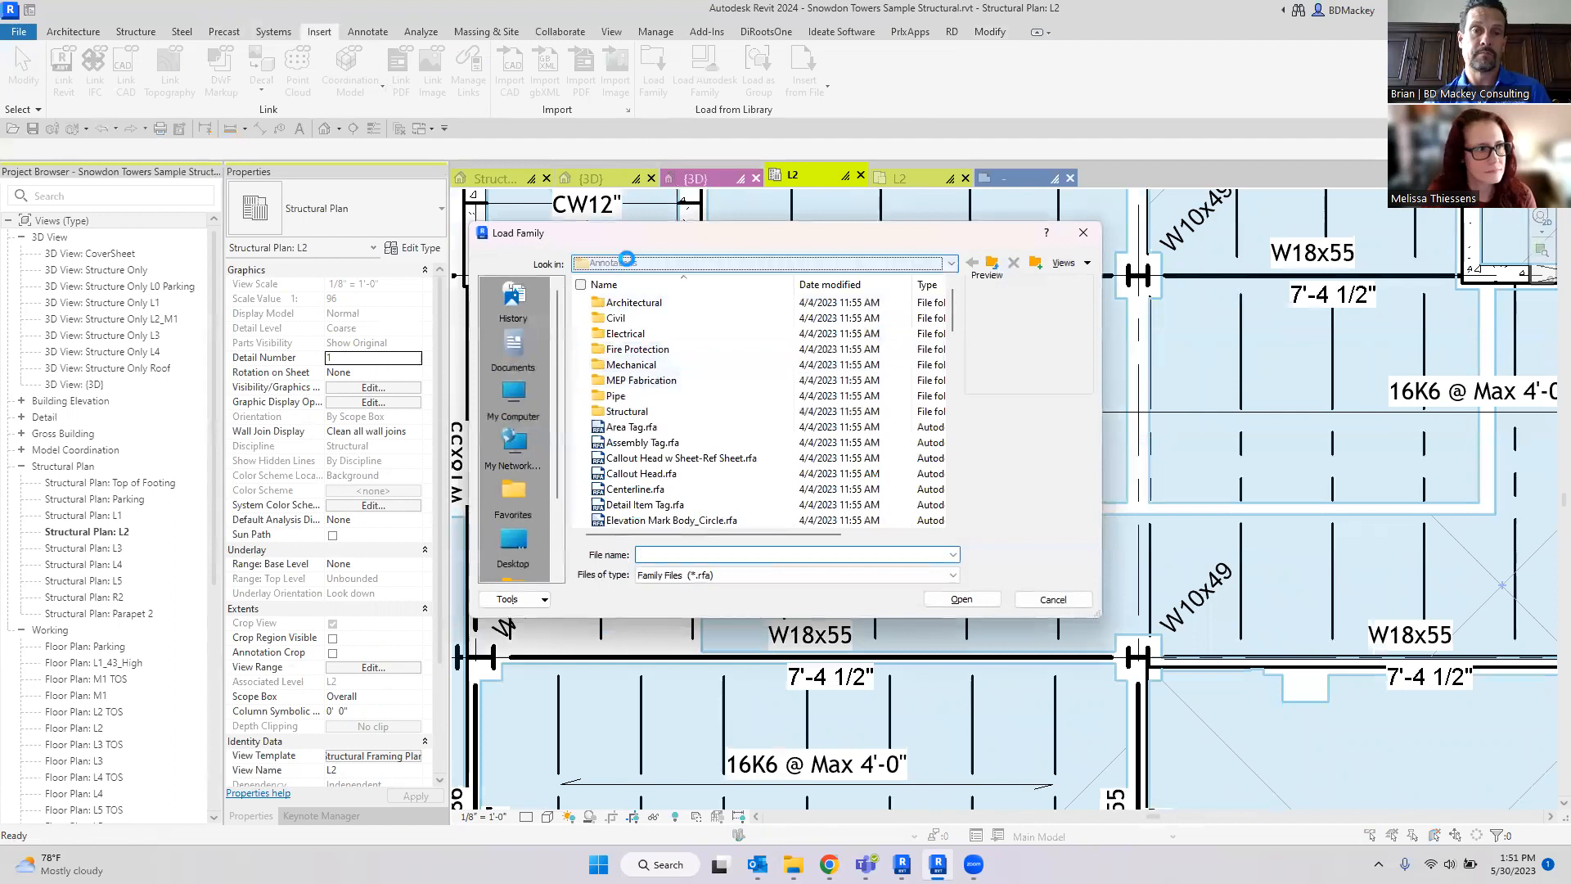
{"action": "left_click", "coordinate": [627, 262]}
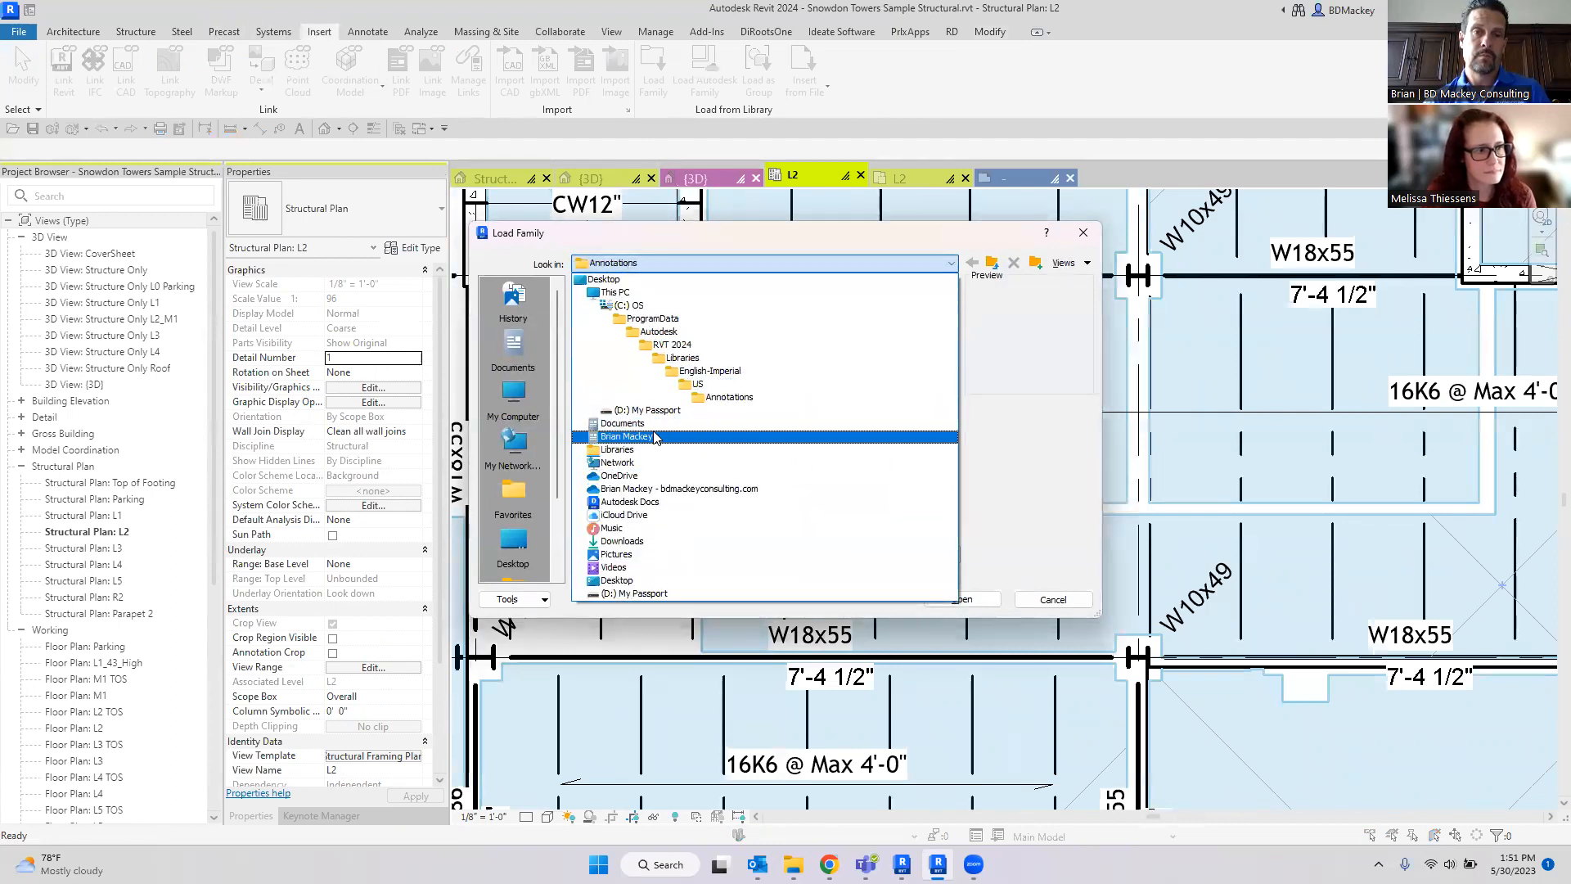
{"action": "left_click", "coordinate": [647, 437]}
{"action": "left_click", "coordinate": [648, 263]}
{"action": "left_click", "coordinate": [655, 315]}
{"action": "double_click", "coordinate": [650, 340]}
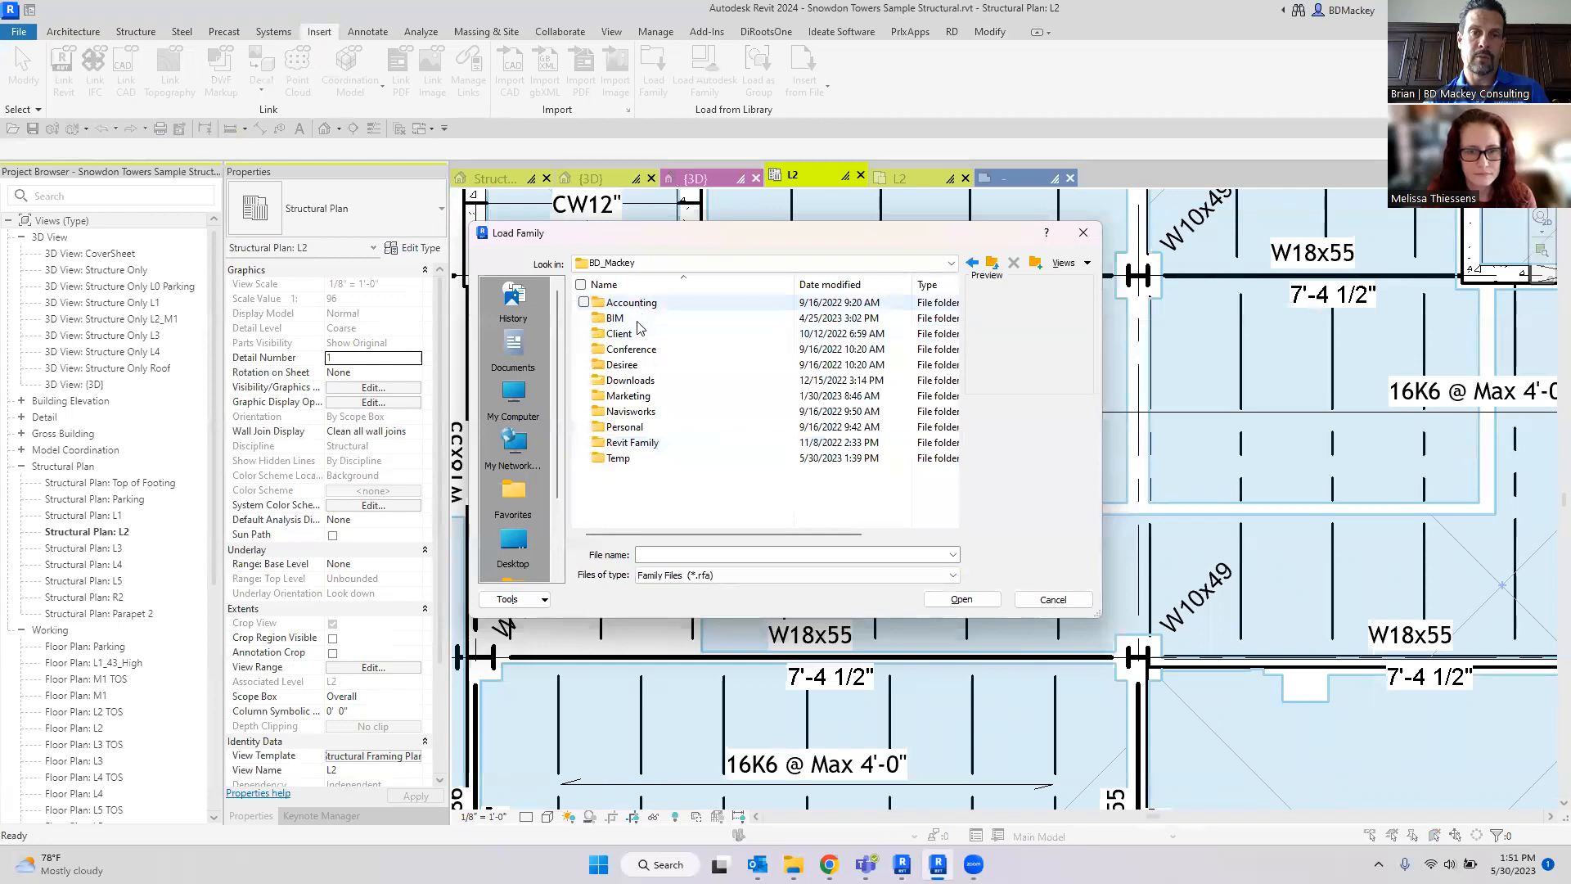
{"action": "double_click", "coordinate": [626, 442]}
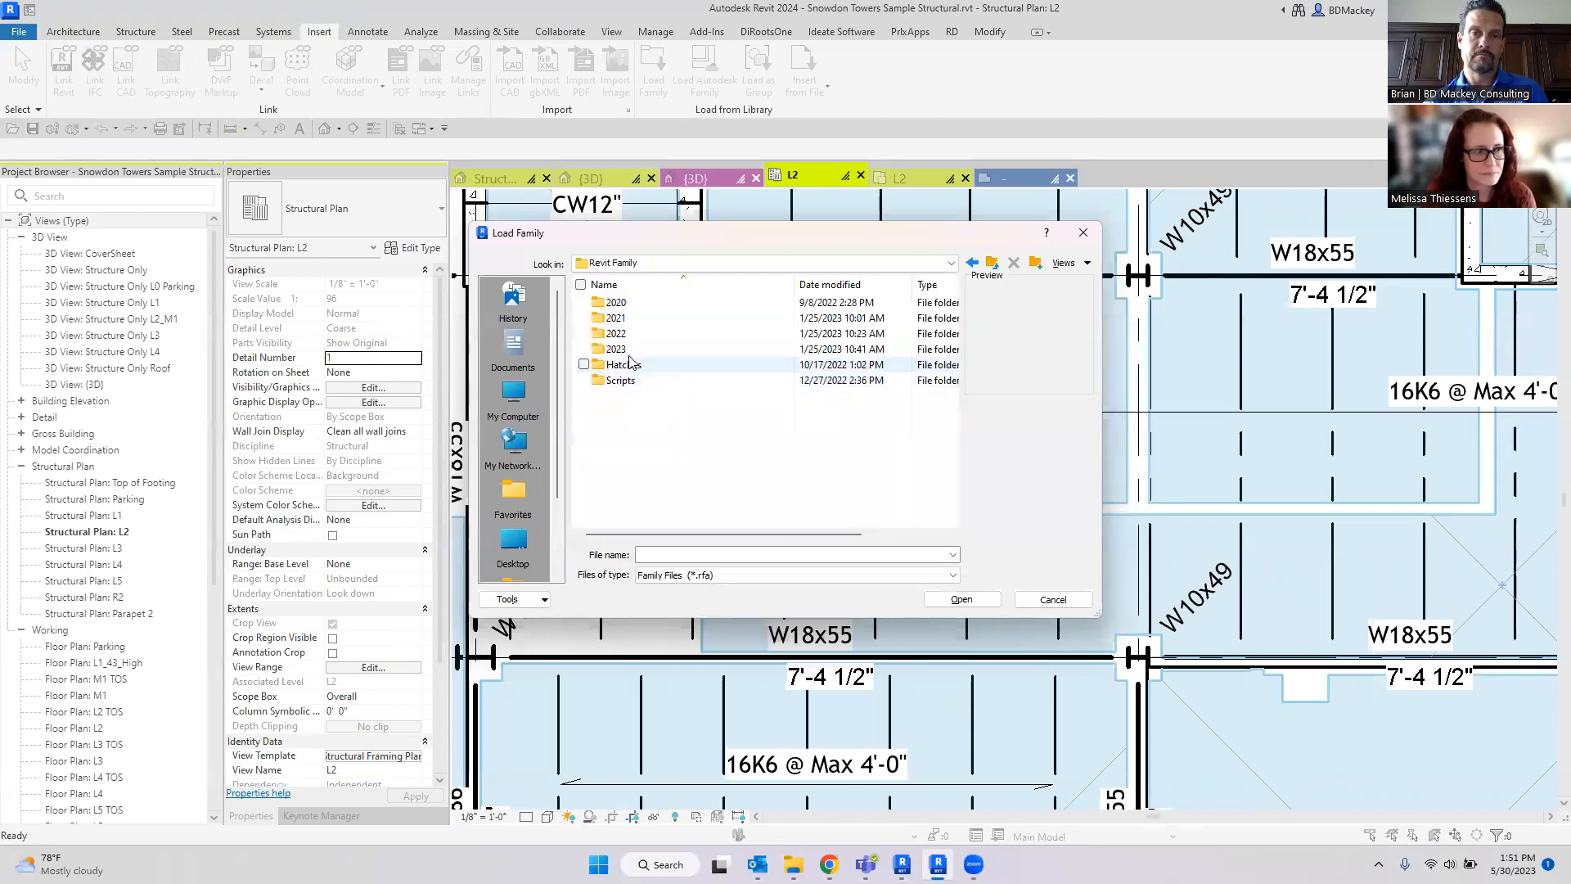
Step: Load the 000_Extents.rfa family from the Div 00-Generic folder of the 2023 library
{"action": "double_click", "coordinate": [620, 355]}
{"action": "left_click", "coordinate": [651, 430]}
{"action": "double_click", "coordinate": [651, 430]}
{"action": "double_click", "coordinate": [654, 304]}
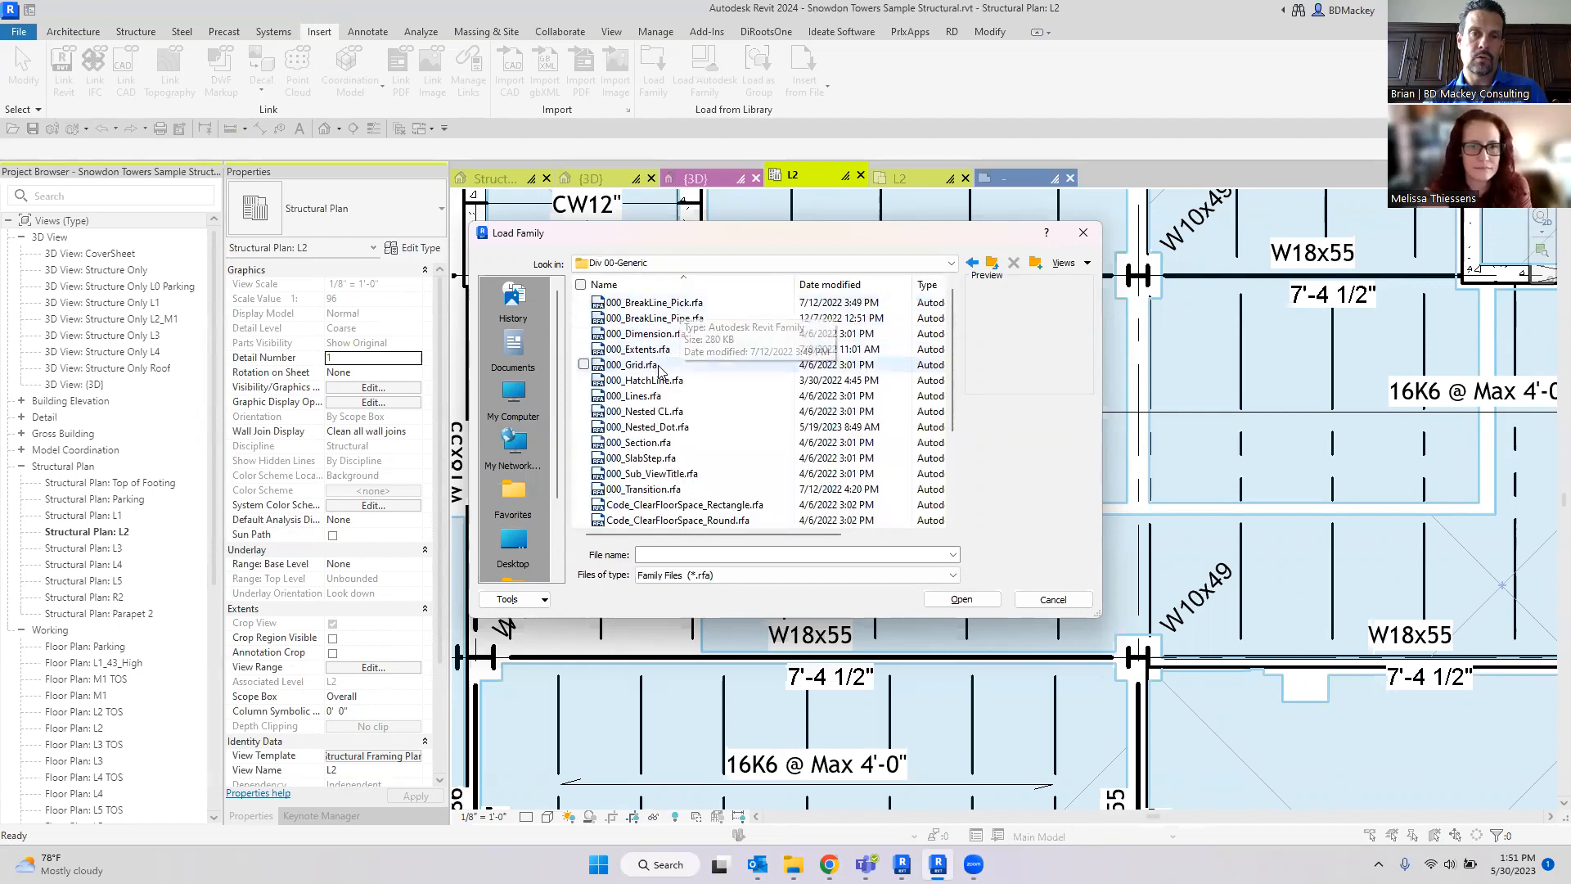
{"action": "left_click", "coordinate": [655, 351]}
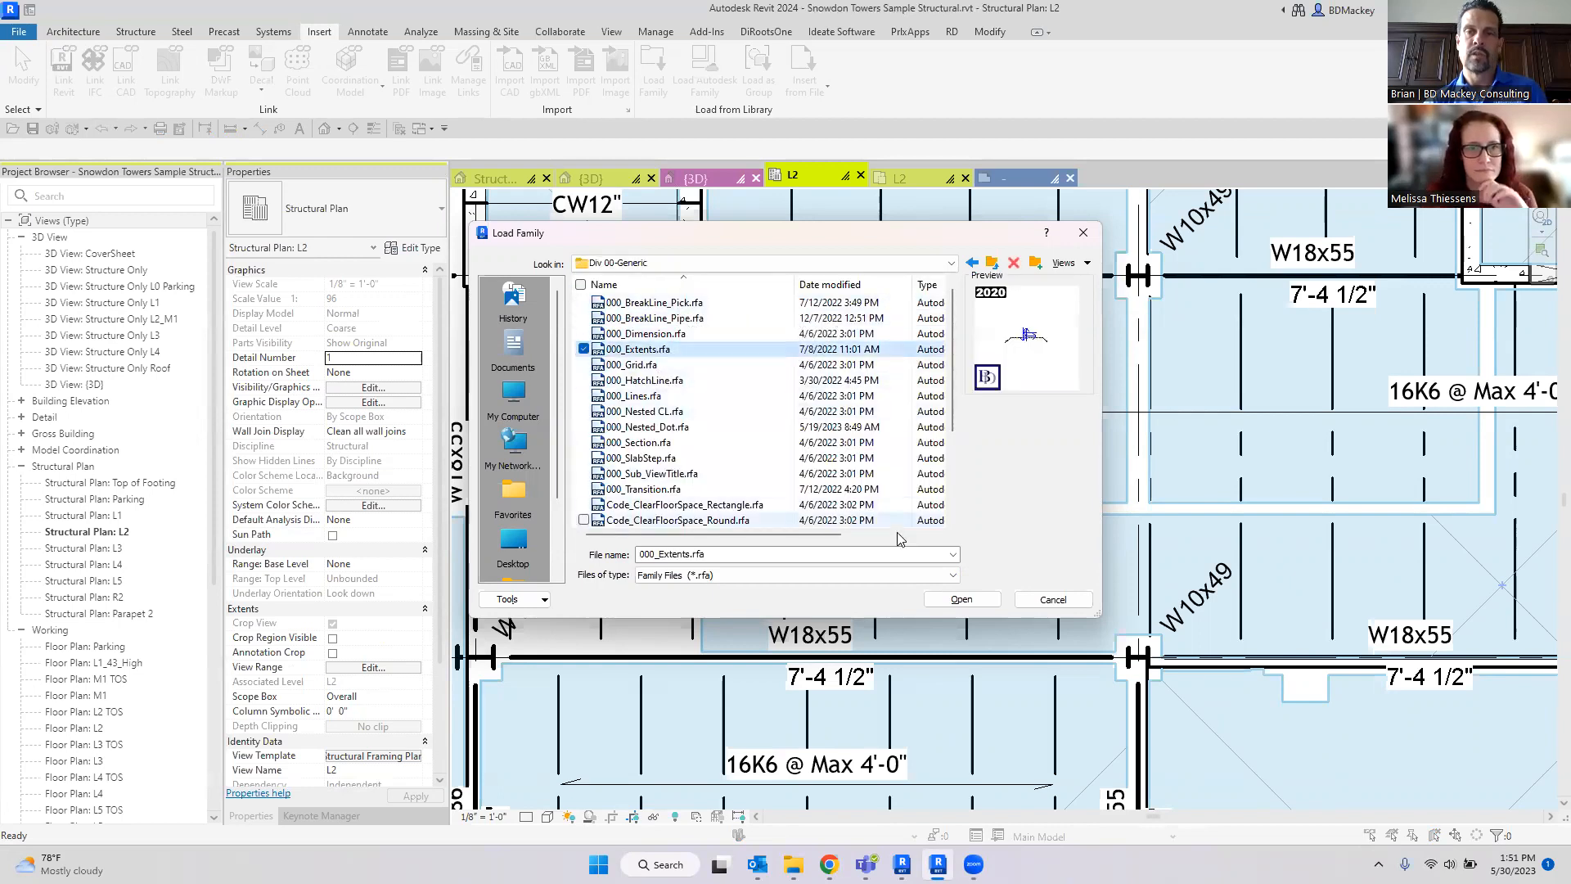
{"action": "left_click", "coordinate": [951, 600]}
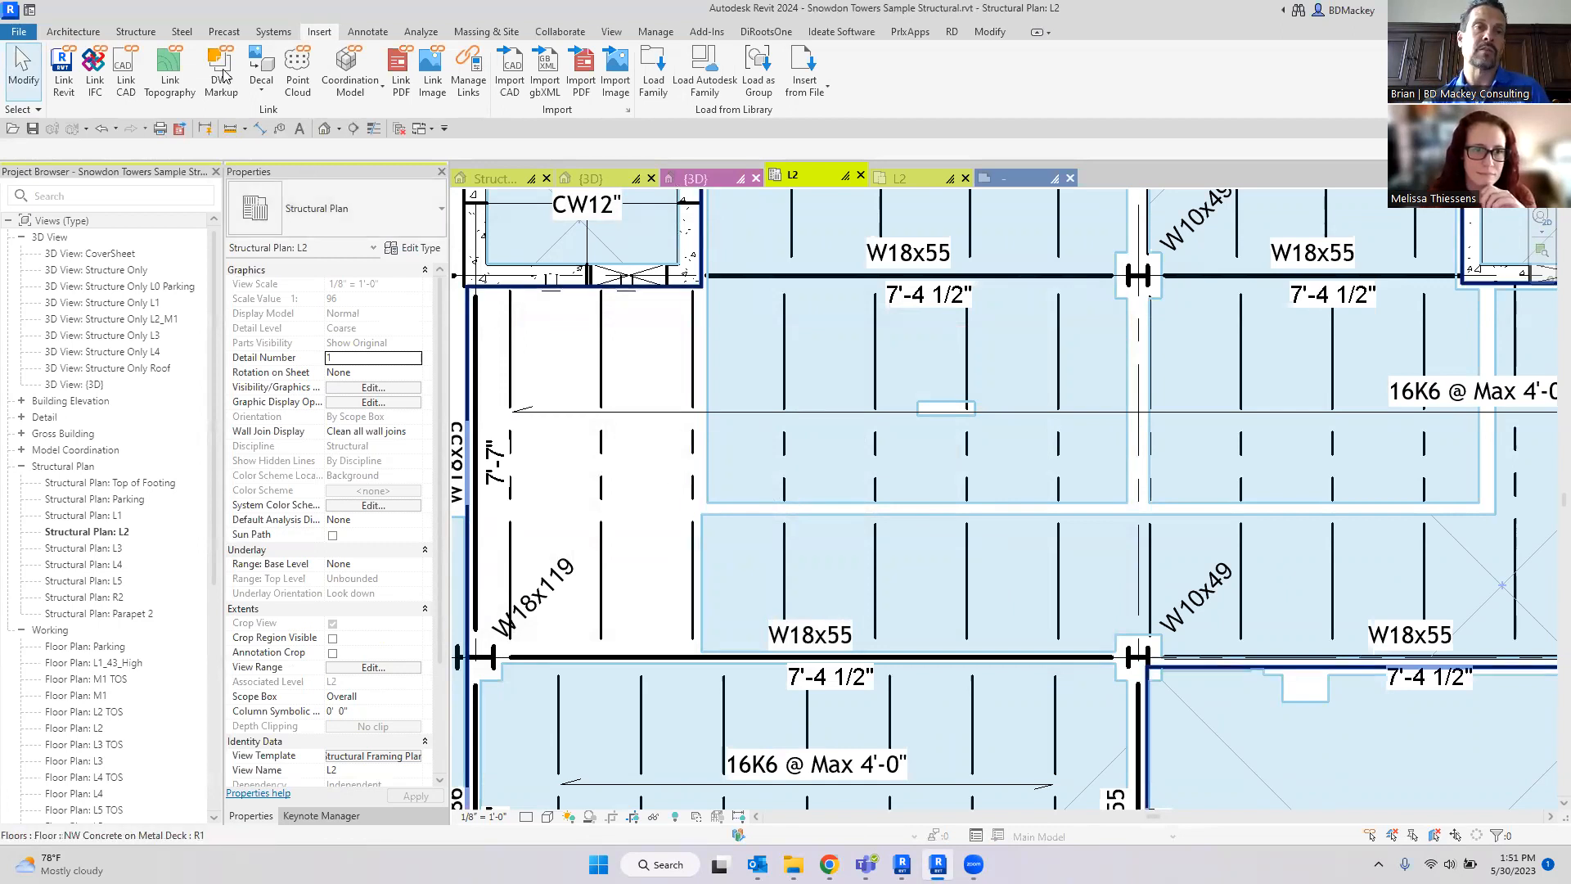
Step: Place a 000_Extents Paint Extents detail component, about 80'-7" long, along the wall's lower edge from its free end to the far W18x55 beam
{"action": "left_click", "coordinate": [362, 33]}
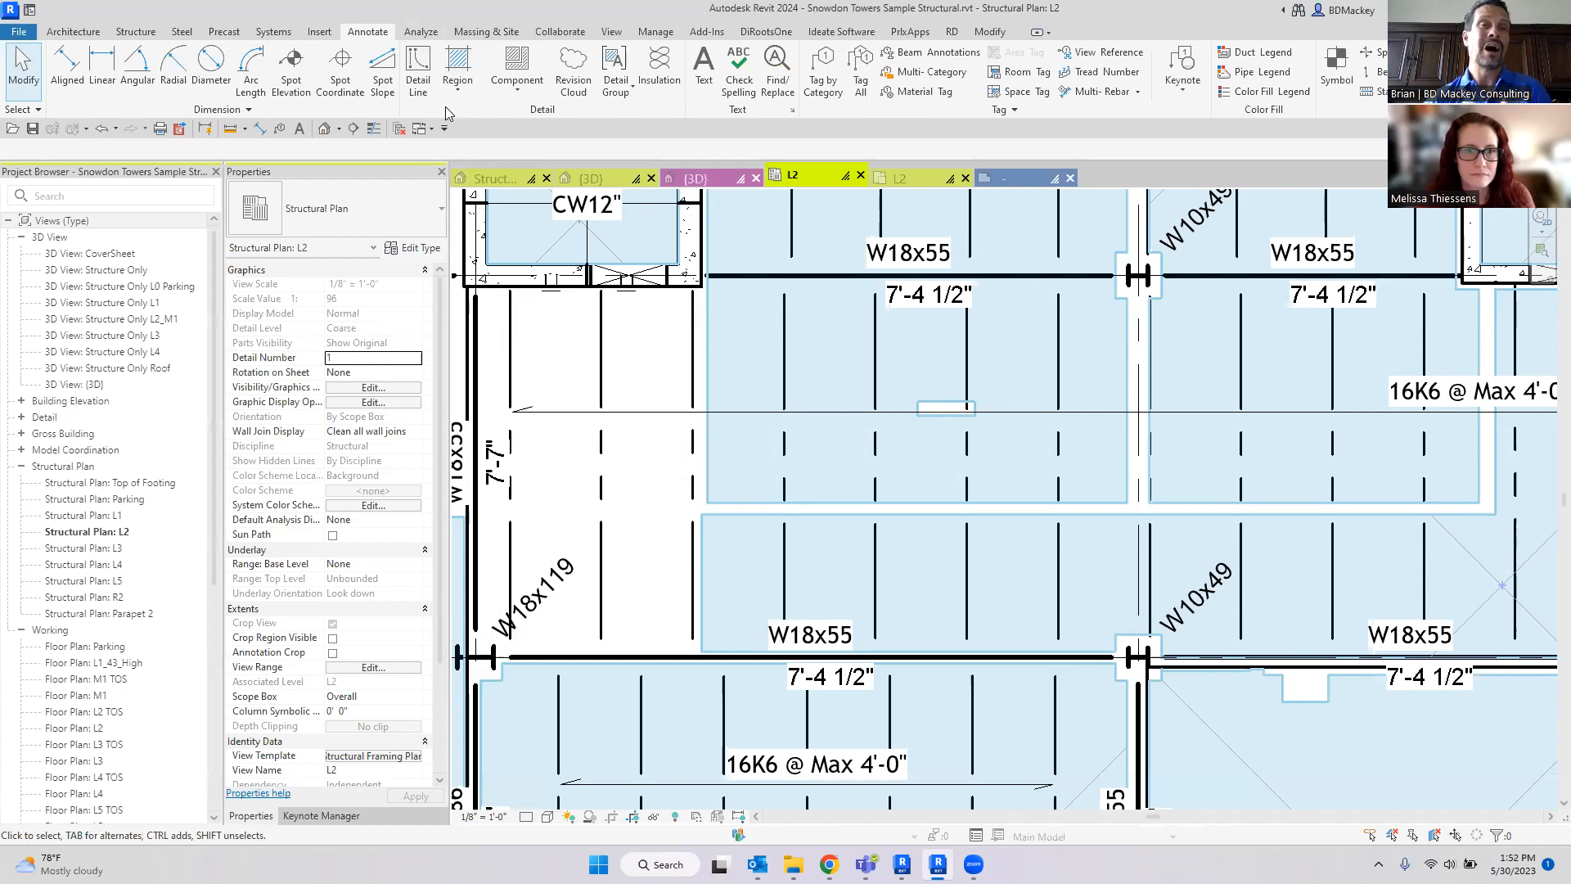
{"action": "left_click", "coordinate": [415, 90]}
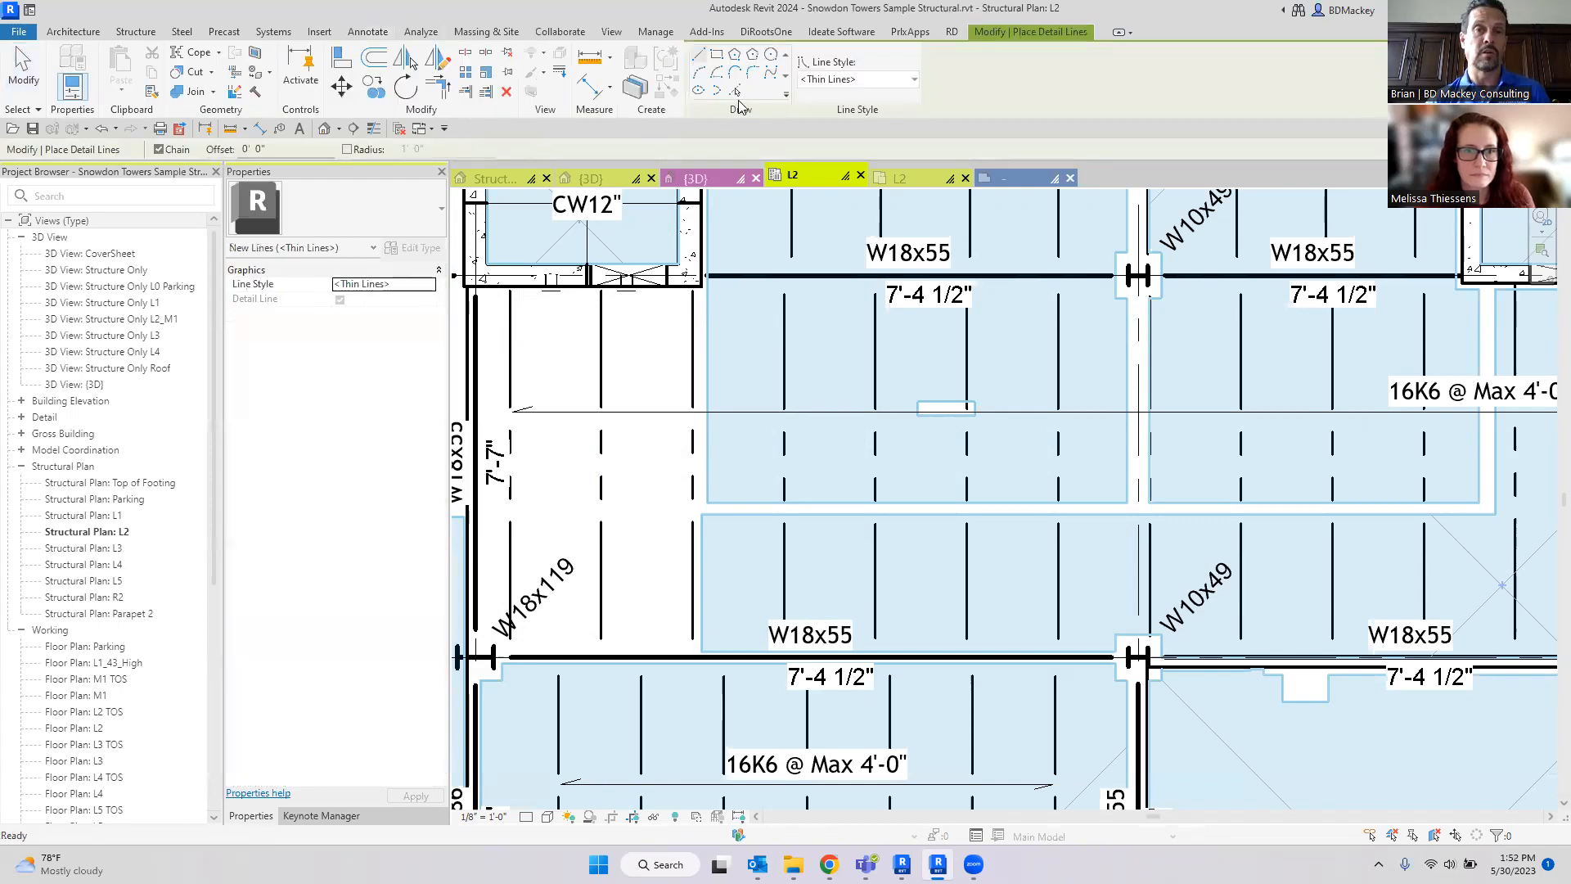
{"action": "key", "text": "Escape"}
{"action": "left_click", "coordinate": [522, 51]}
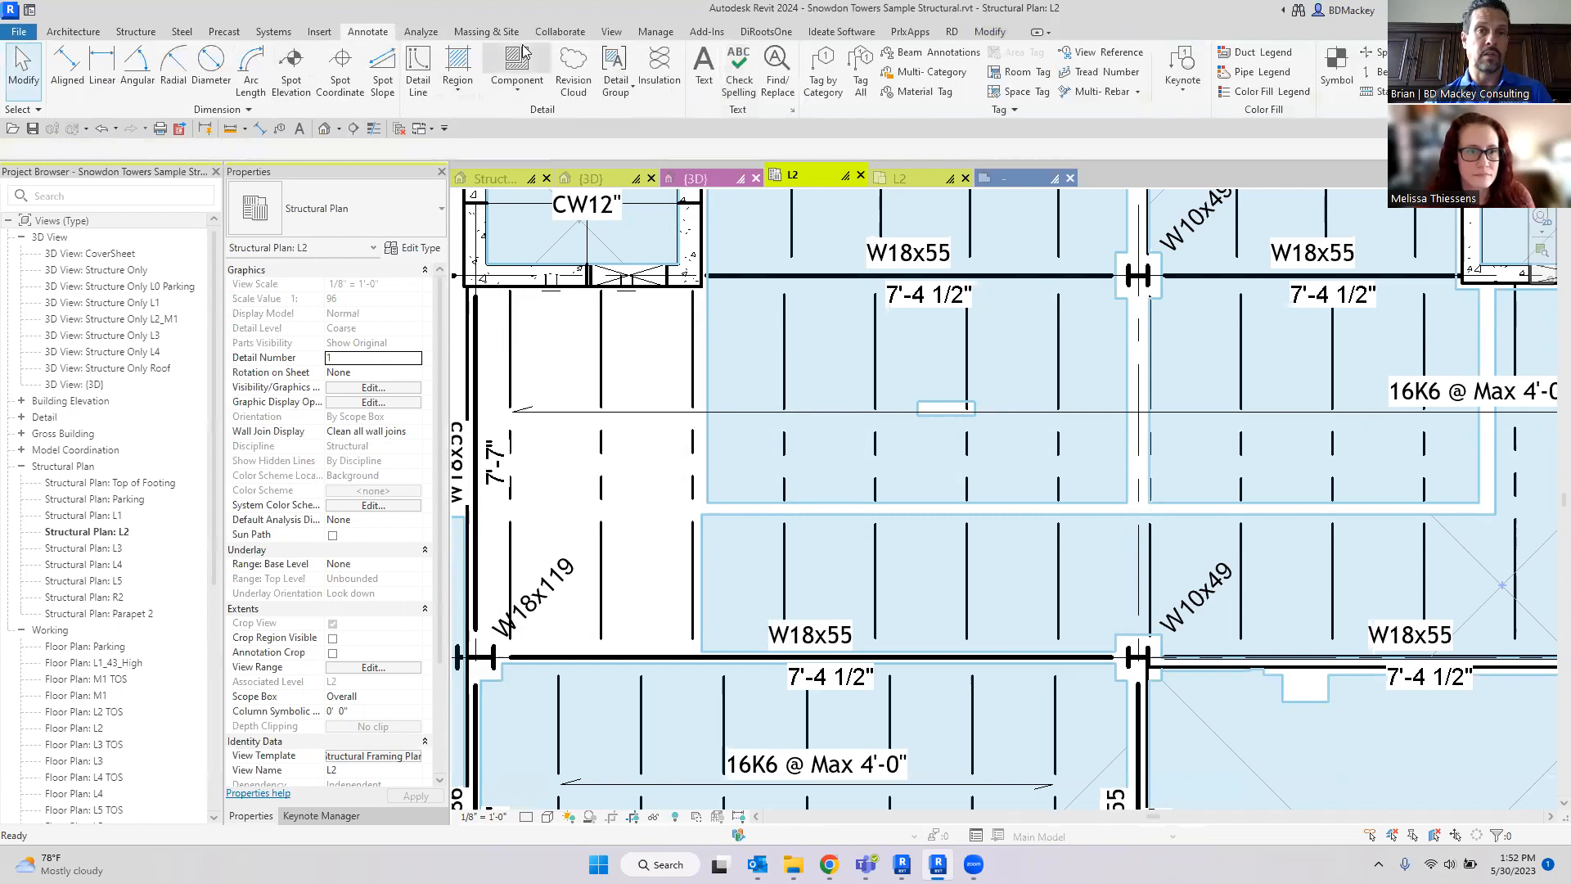
{"action": "left_click", "coordinate": [365, 218]}
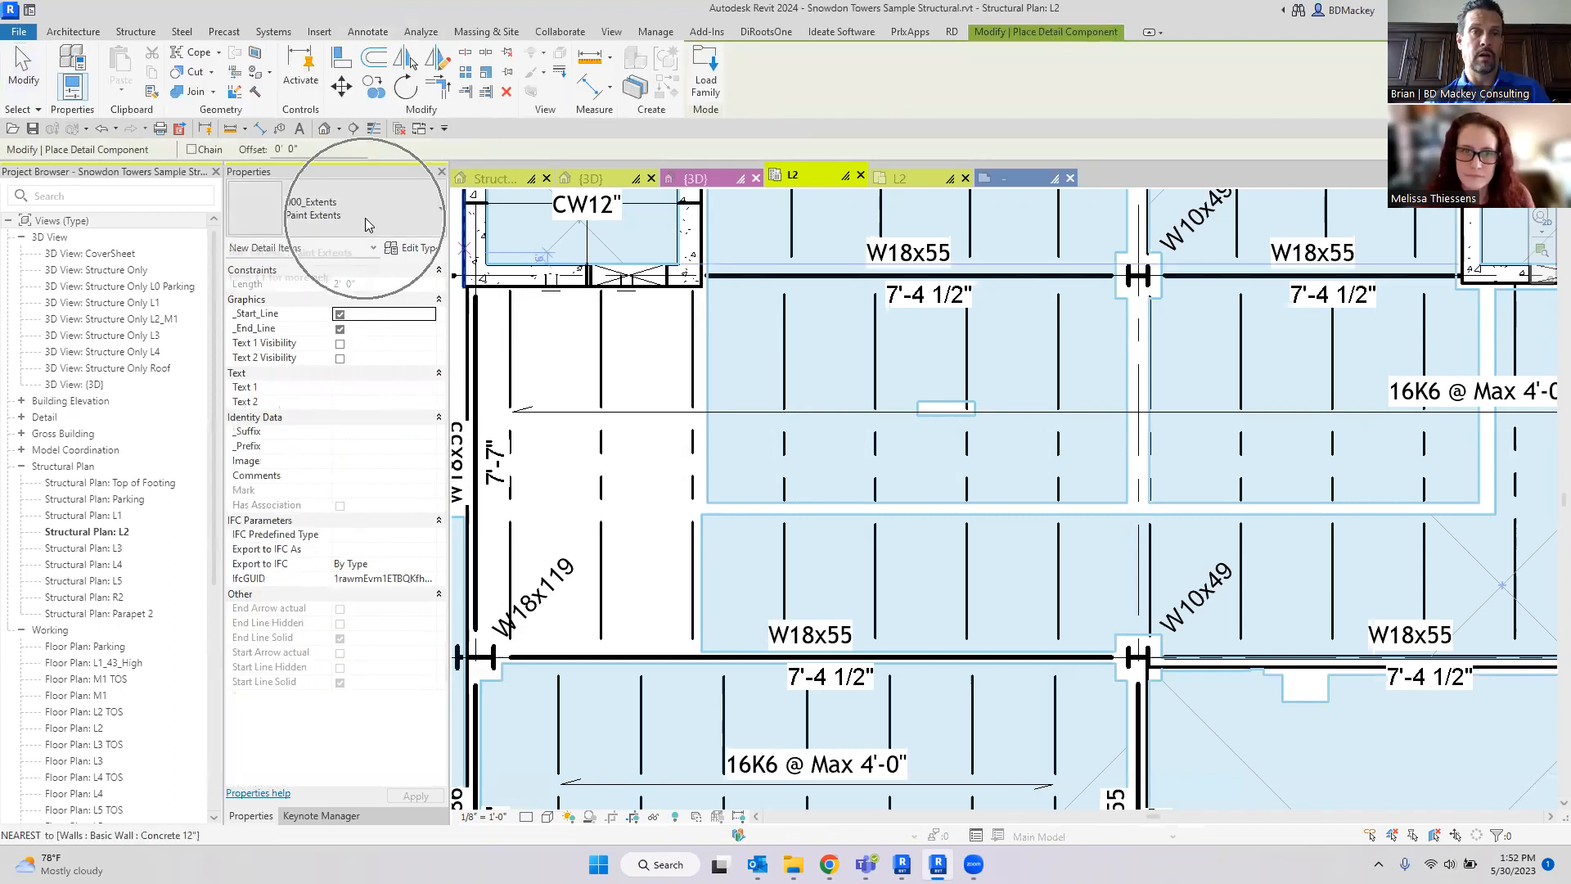
{"action": "left_click", "coordinate": [365, 218]}
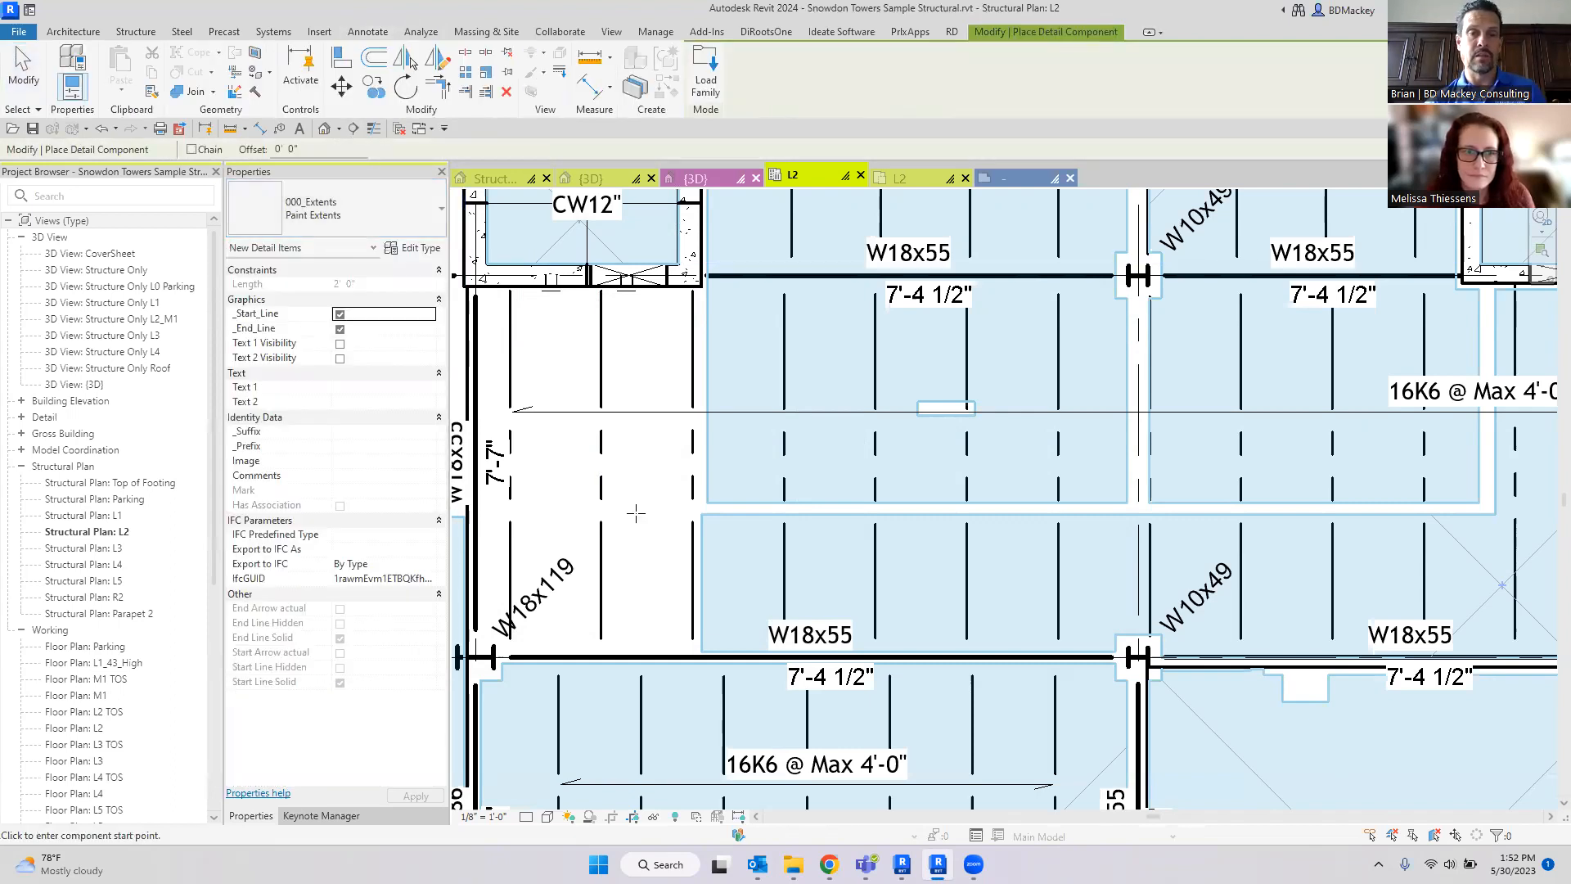
{"action": "scroll", "coordinate": [702, 520], "scroll_direction": "down", "scroll_amount": 3}
{"action": "left_click", "coordinate": [697, 507]}
{"action": "scroll", "coordinate": [697, 507], "scroll_direction": "down", "scroll_amount": 2}
{"action": "scroll", "coordinate": [698, 506], "scroll_direction": "down", "scroll_amount": 3}
{"action": "scroll", "coordinate": [1313, 530], "scroll_direction": "up", "scroll_amount": 6}
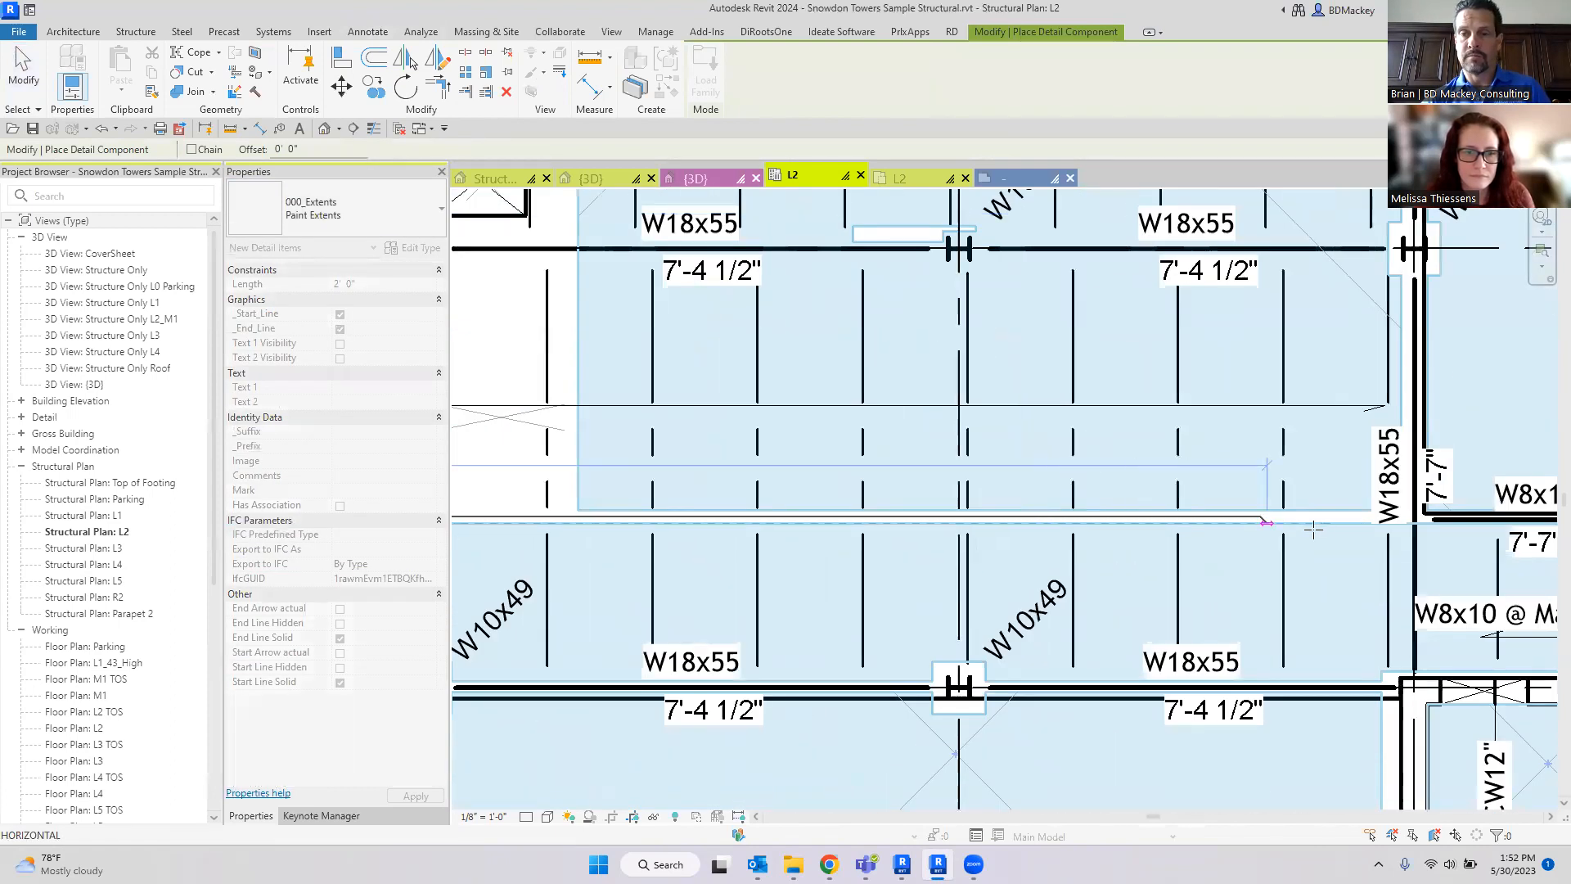
{"action": "left_click", "coordinate": [1414, 522]}
{"action": "key", "text": "Escape"}
{"action": "key", "text": "Escape"}
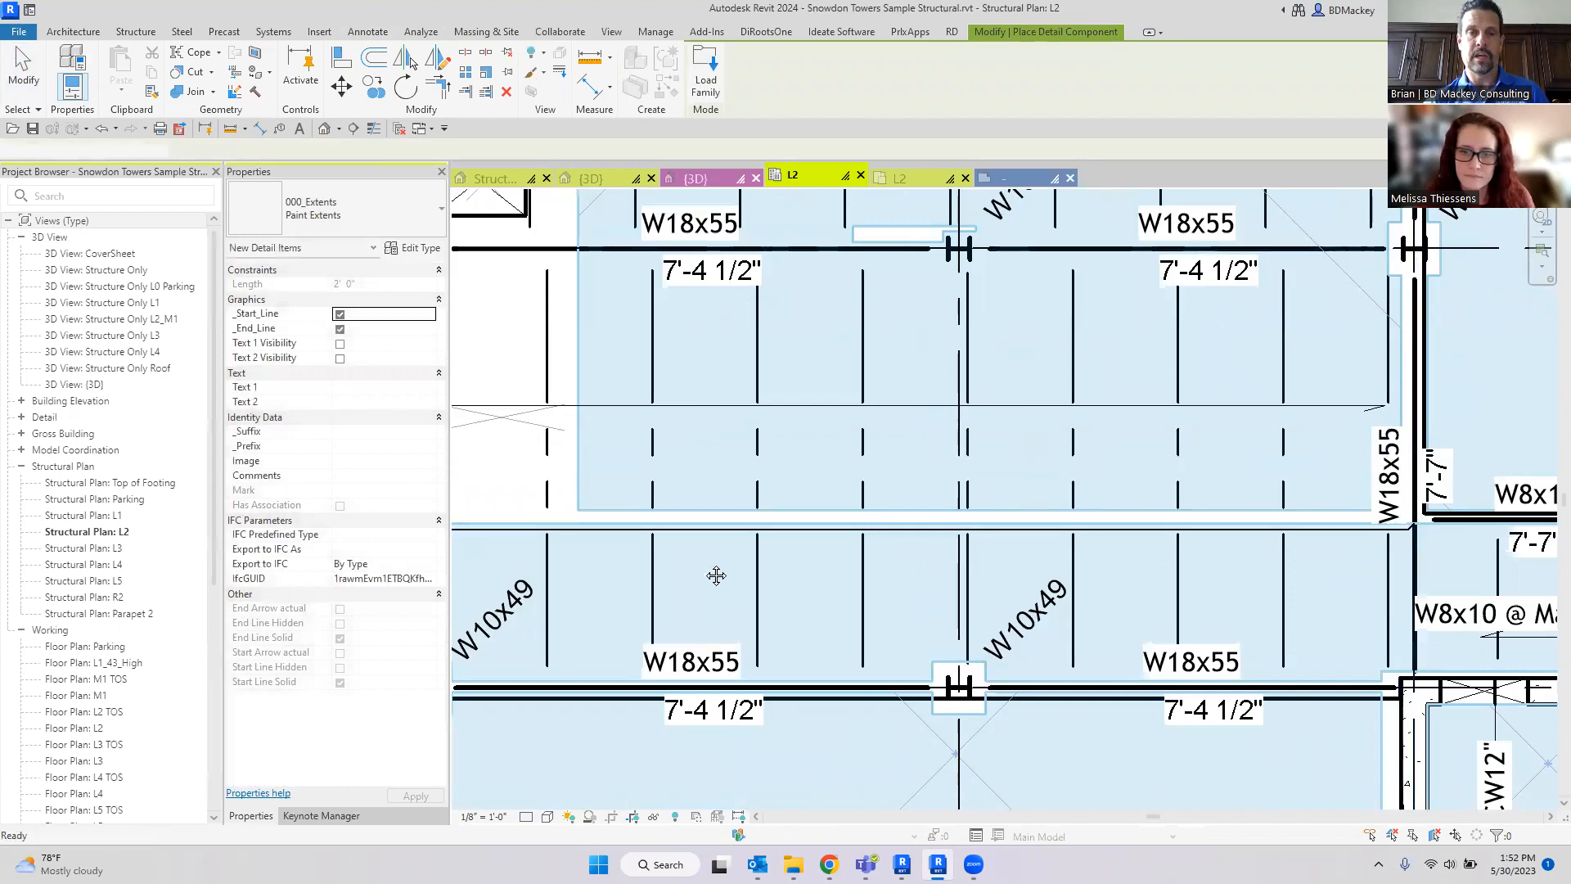
Step: Shorten the Paint Extents component to about 34'-7", ending it at the corner where the perpendicular wall meets
{"action": "scroll", "coordinate": [718, 569], "scroll_direction": "up", "scroll_amount": 4}
{"action": "left_click", "coordinate": [740, 476]}
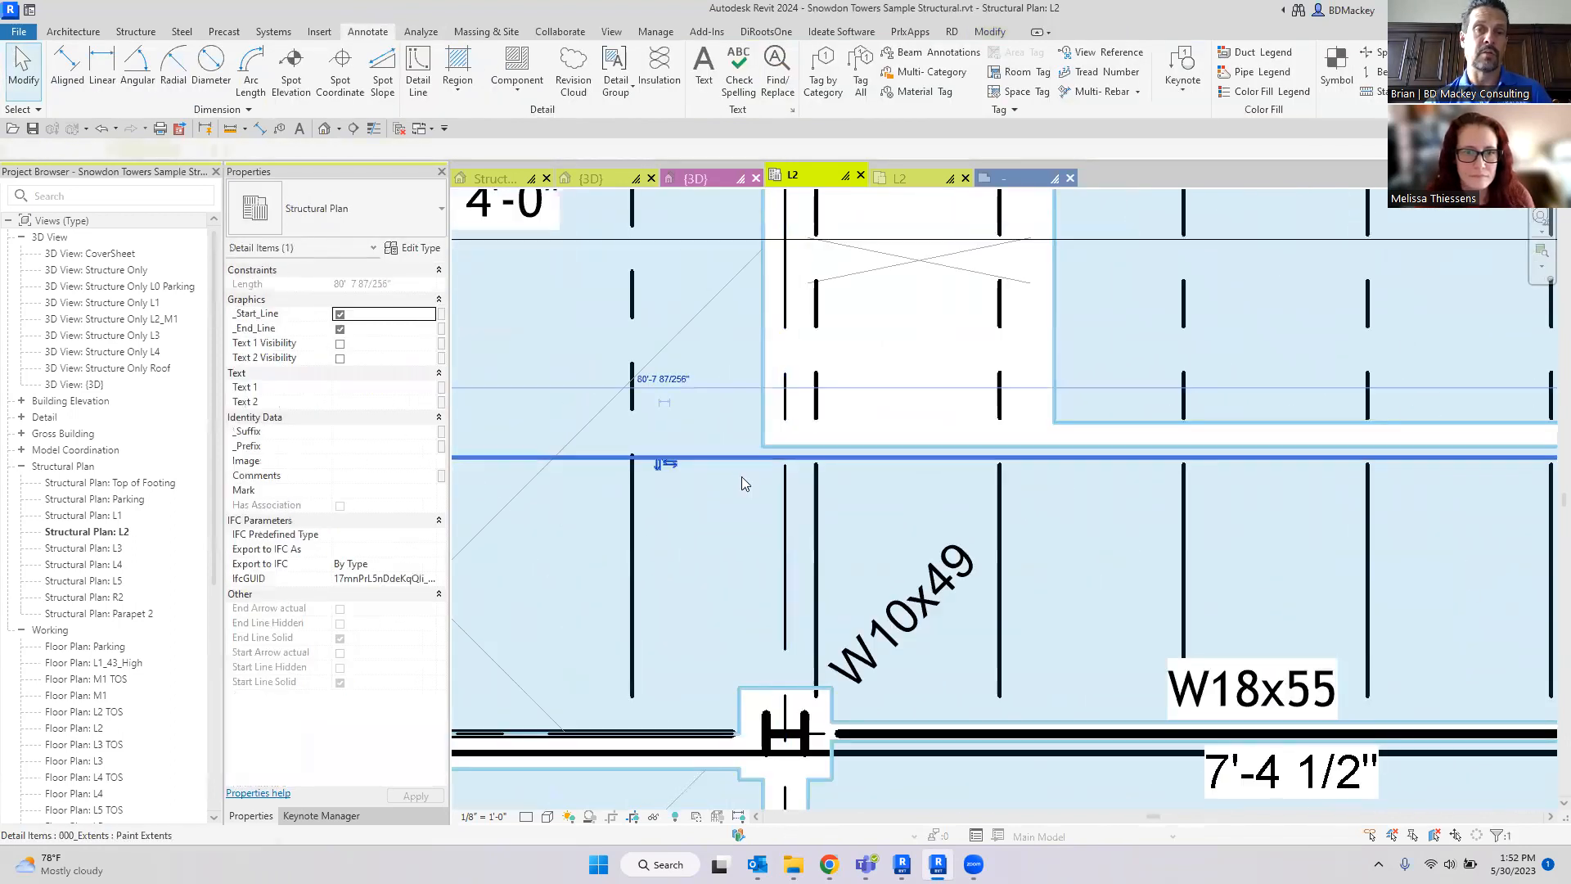
{"action": "scroll", "coordinate": [834, 491], "scroll_direction": "down", "scroll_amount": 2}
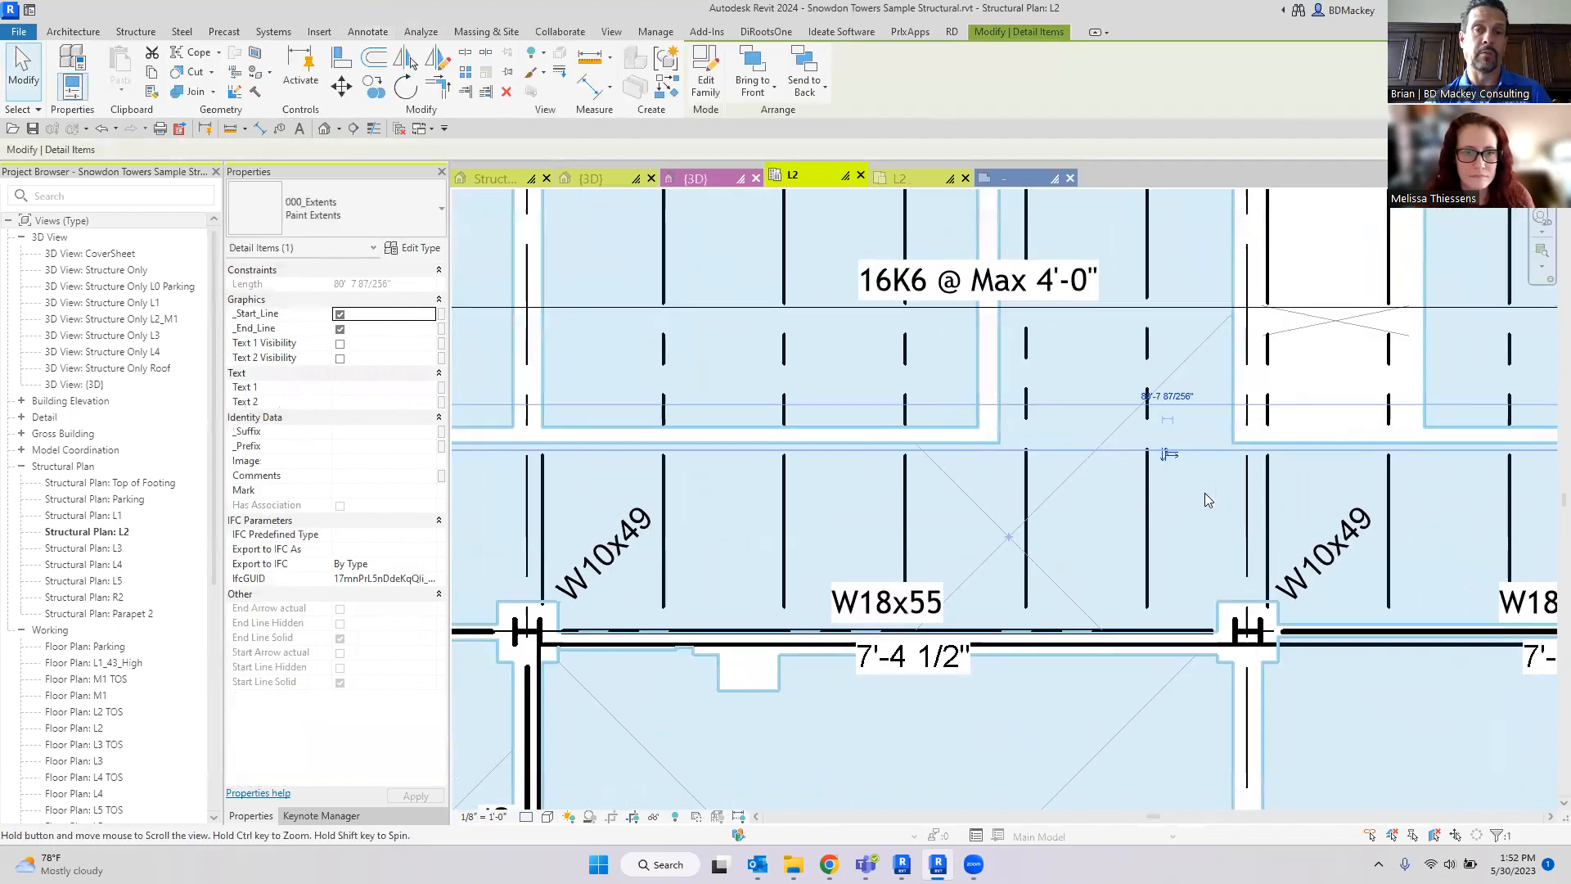
{"action": "left_click", "coordinate": [351, 431]}
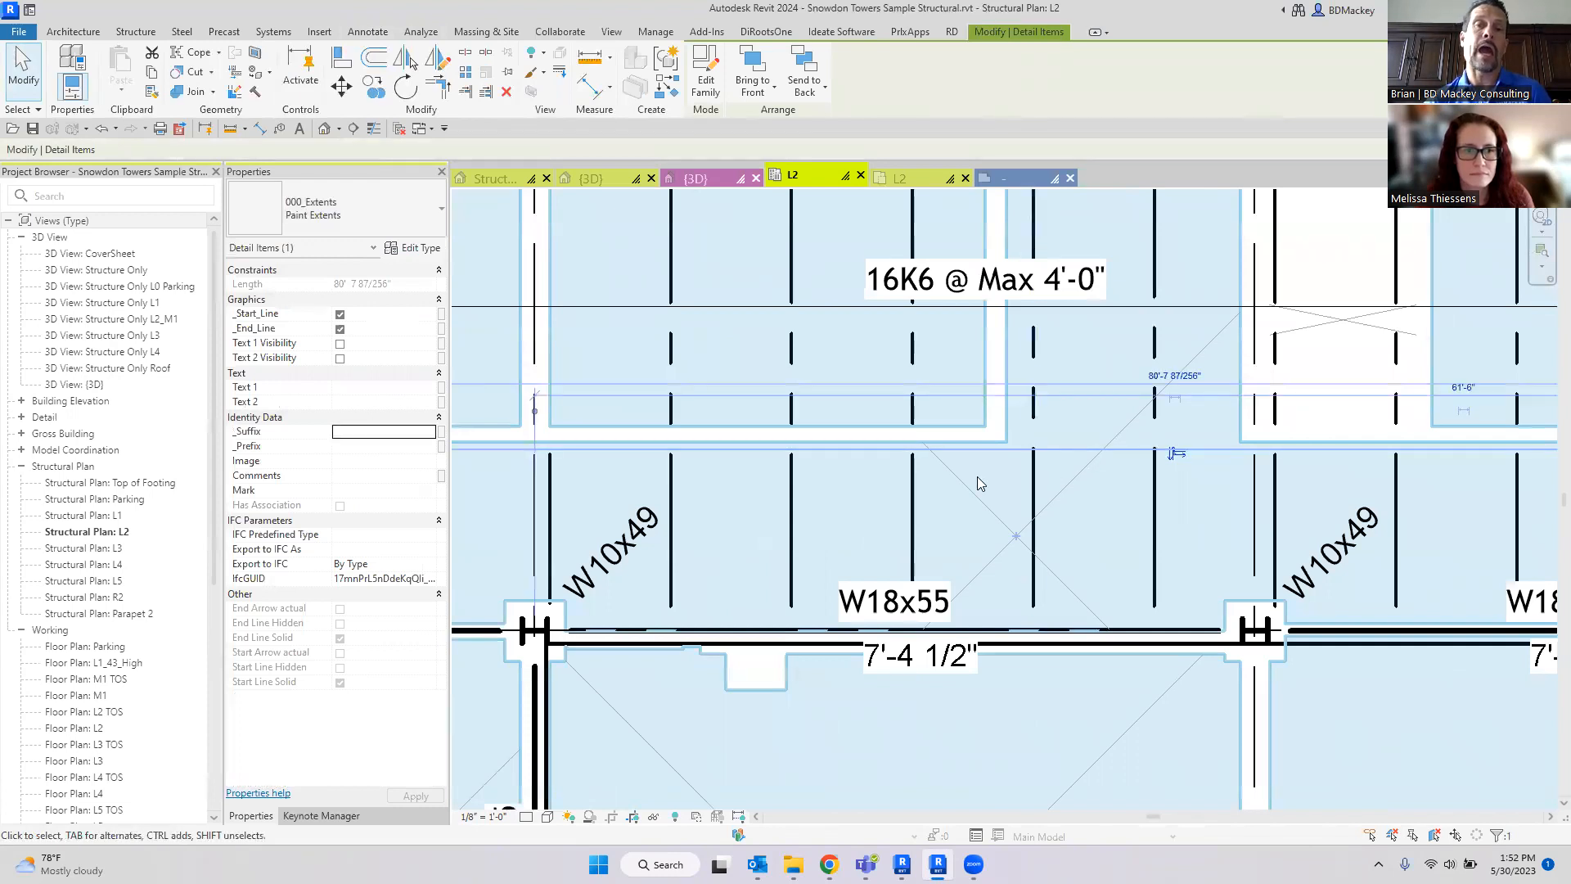
{"action": "key", "text": "Escape"}
{"action": "scroll", "coordinate": [994, 470], "scroll_direction": "up", "scroll_amount": 5}
{"action": "left_click", "coordinate": [1009, 413]}
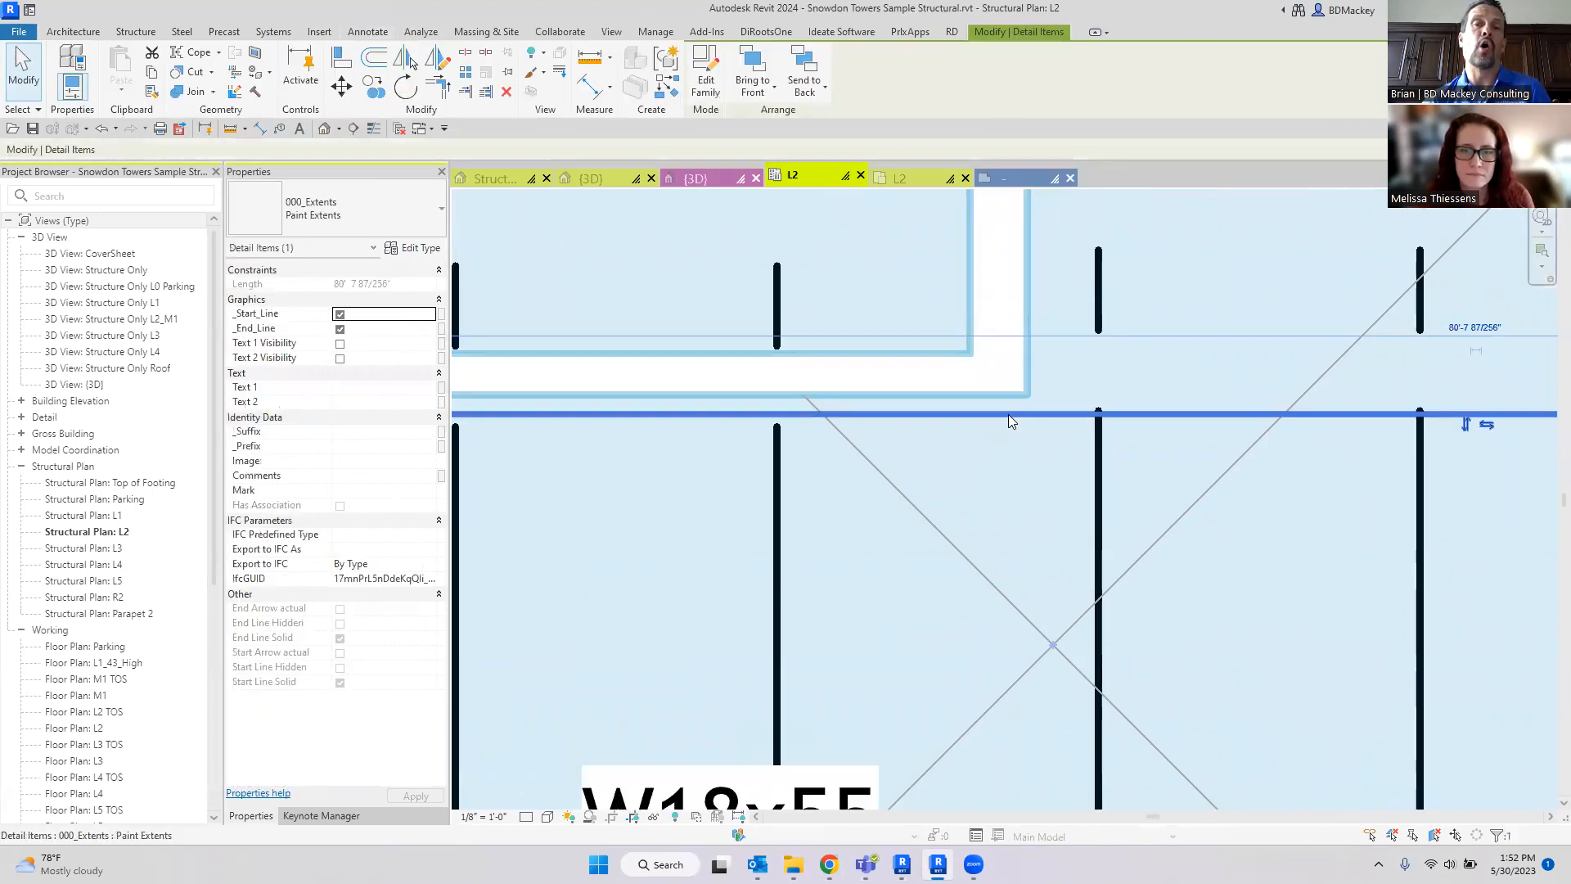
{"action": "scroll", "coordinate": [1009, 414], "scroll_direction": "down", "scroll_amount": 4}
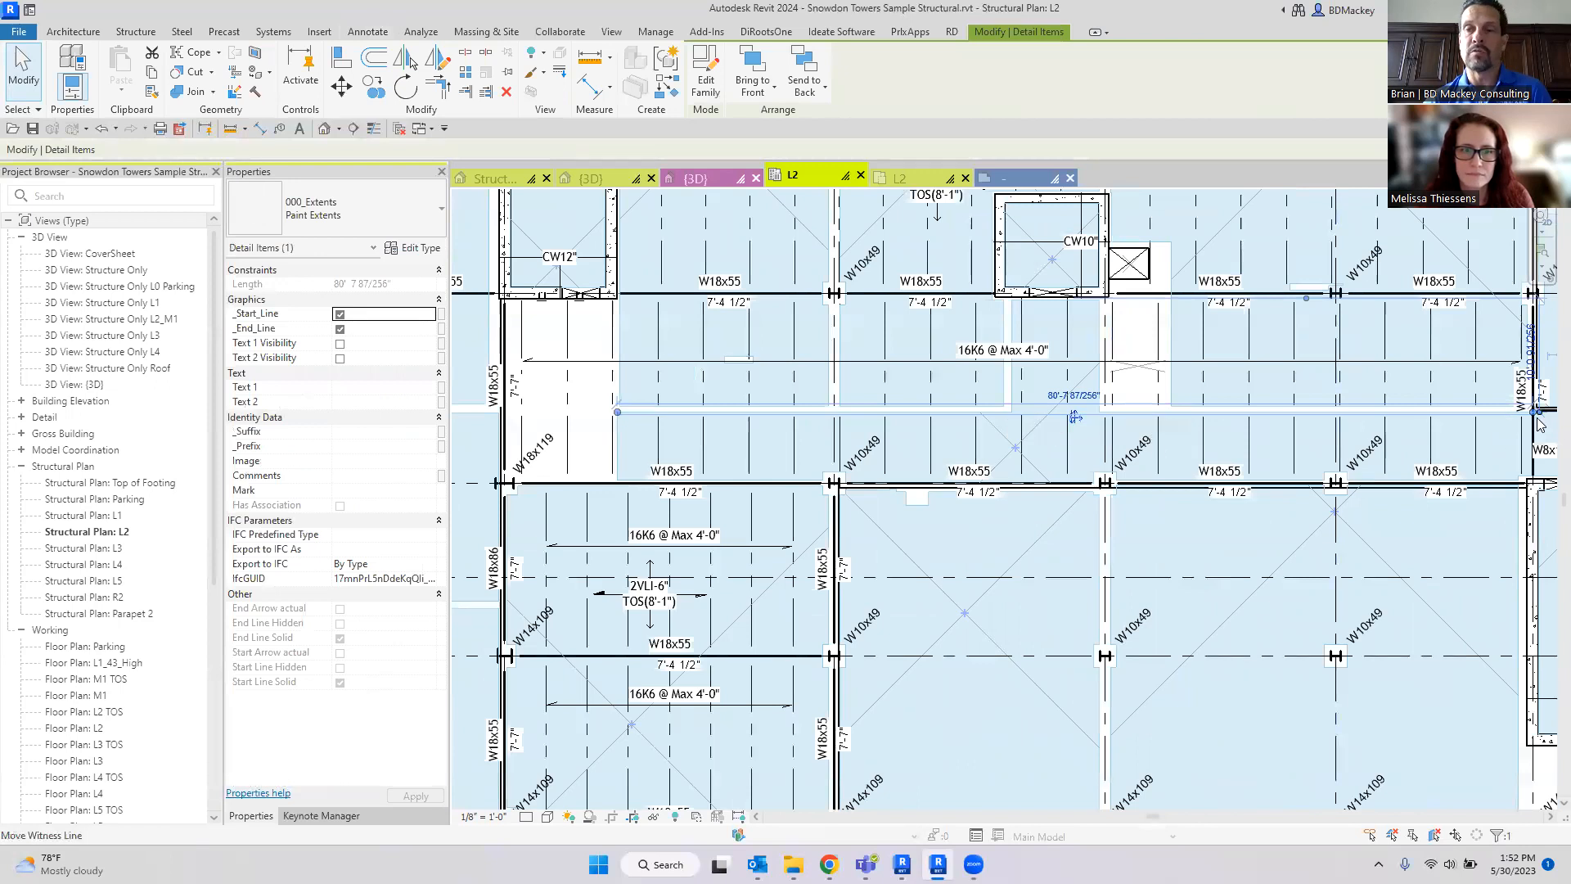
{"action": "left_click_drag", "start_coordinate": [1053, 422], "coordinate": [1006, 410]}
{"action": "scroll", "coordinate": [1011, 414], "scroll_direction": "up", "scroll_amount": 4}
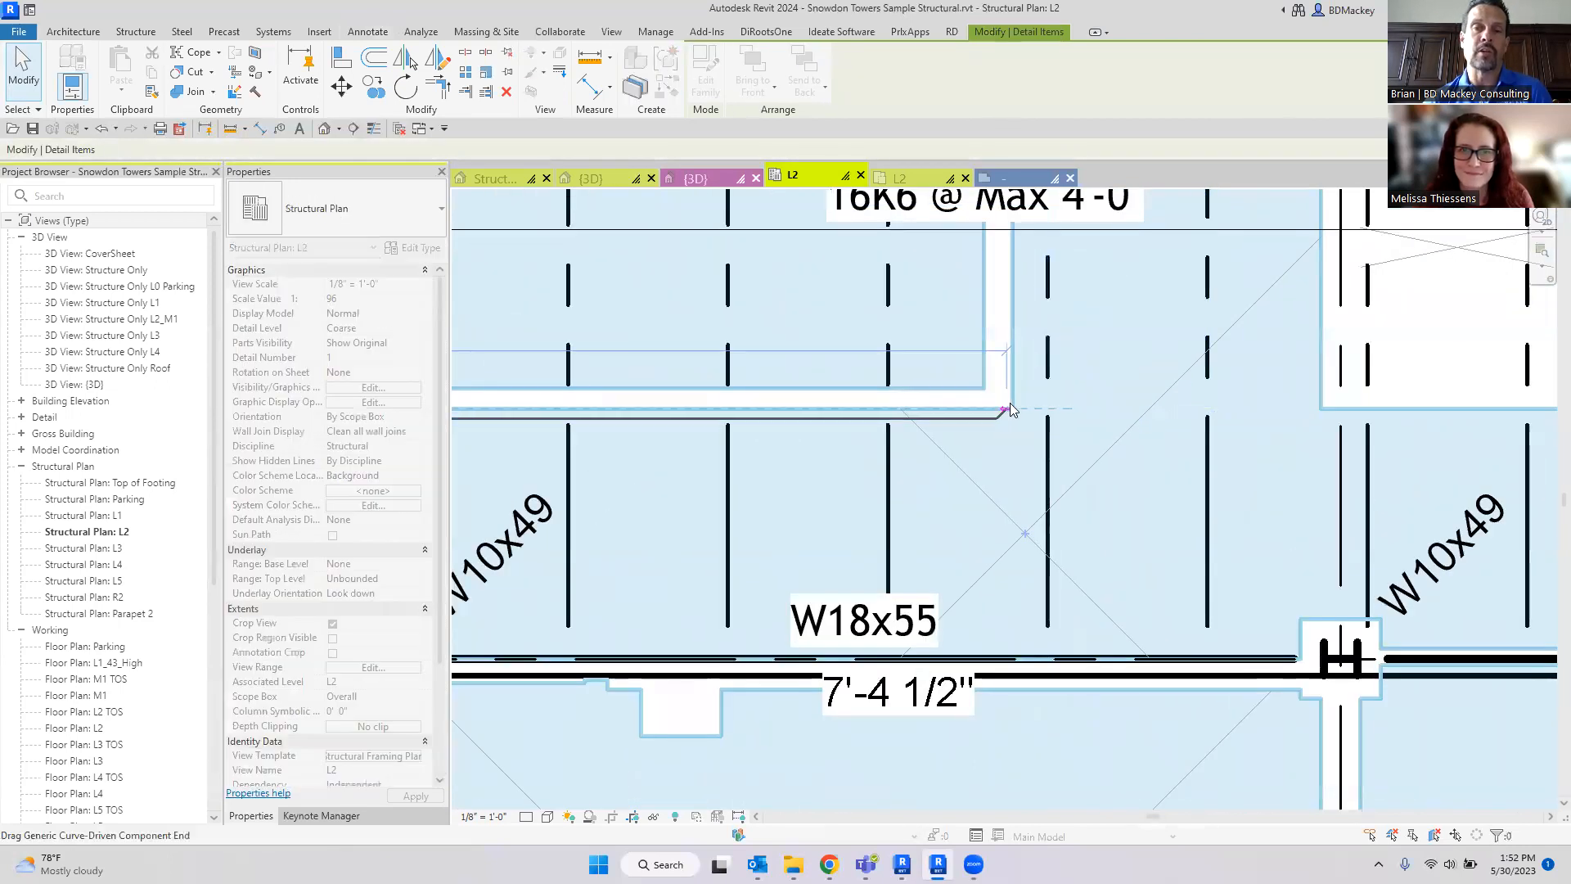
{"action": "middle_click_drag", "start_coordinate": [576, 452], "coordinate": [1174, 391]}
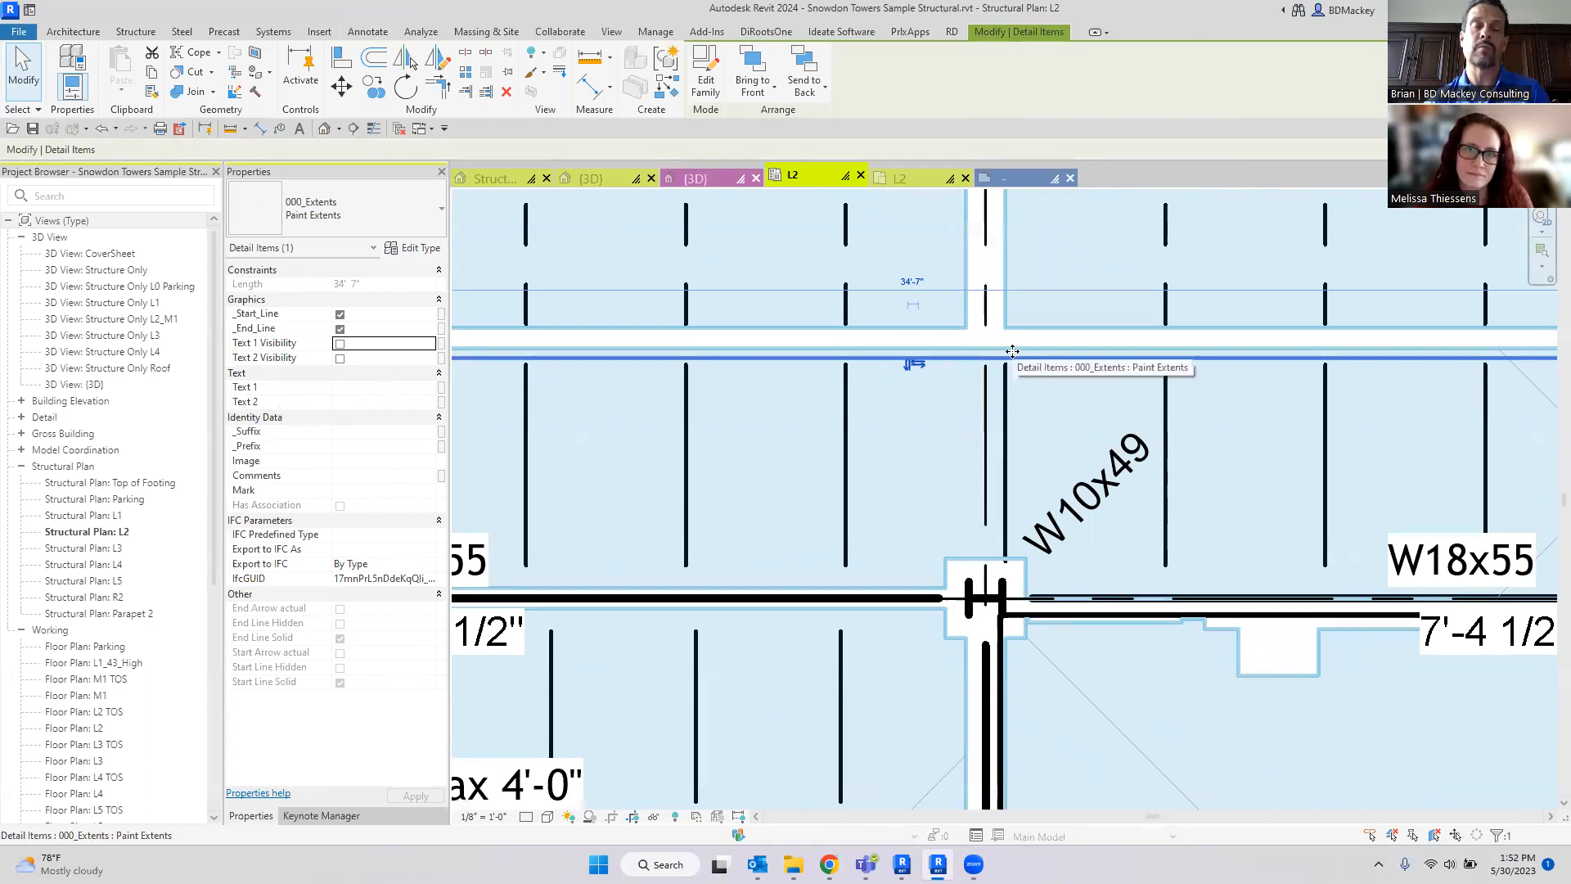
Step: Deselect the extents component and examine its angled end and overall run along the wall in the L2 plan
{"action": "scroll", "coordinate": [997, 375], "scroll_direction": "down", "scroll_amount": 2}
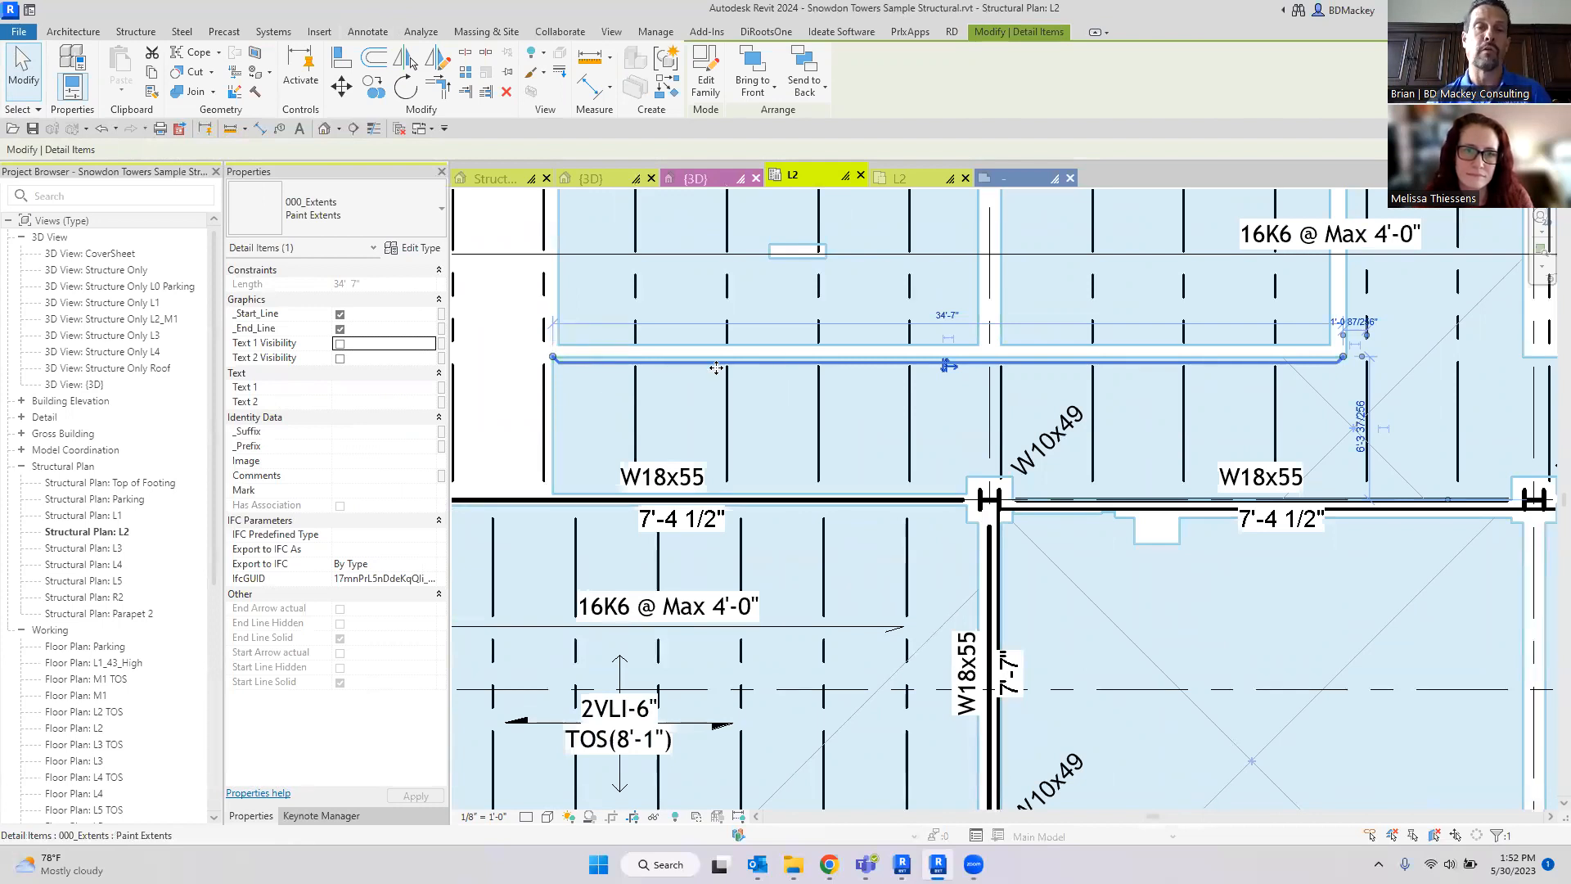
{"action": "scroll", "coordinate": [693, 356], "scroll_direction": "up", "scroll_amount": 2}
{"action": "left_click", "coordinate": [558, 373]}
{"action": "middle_click_drag", "start_coordinate": [558, 373], "coordinate": [679, 365]}
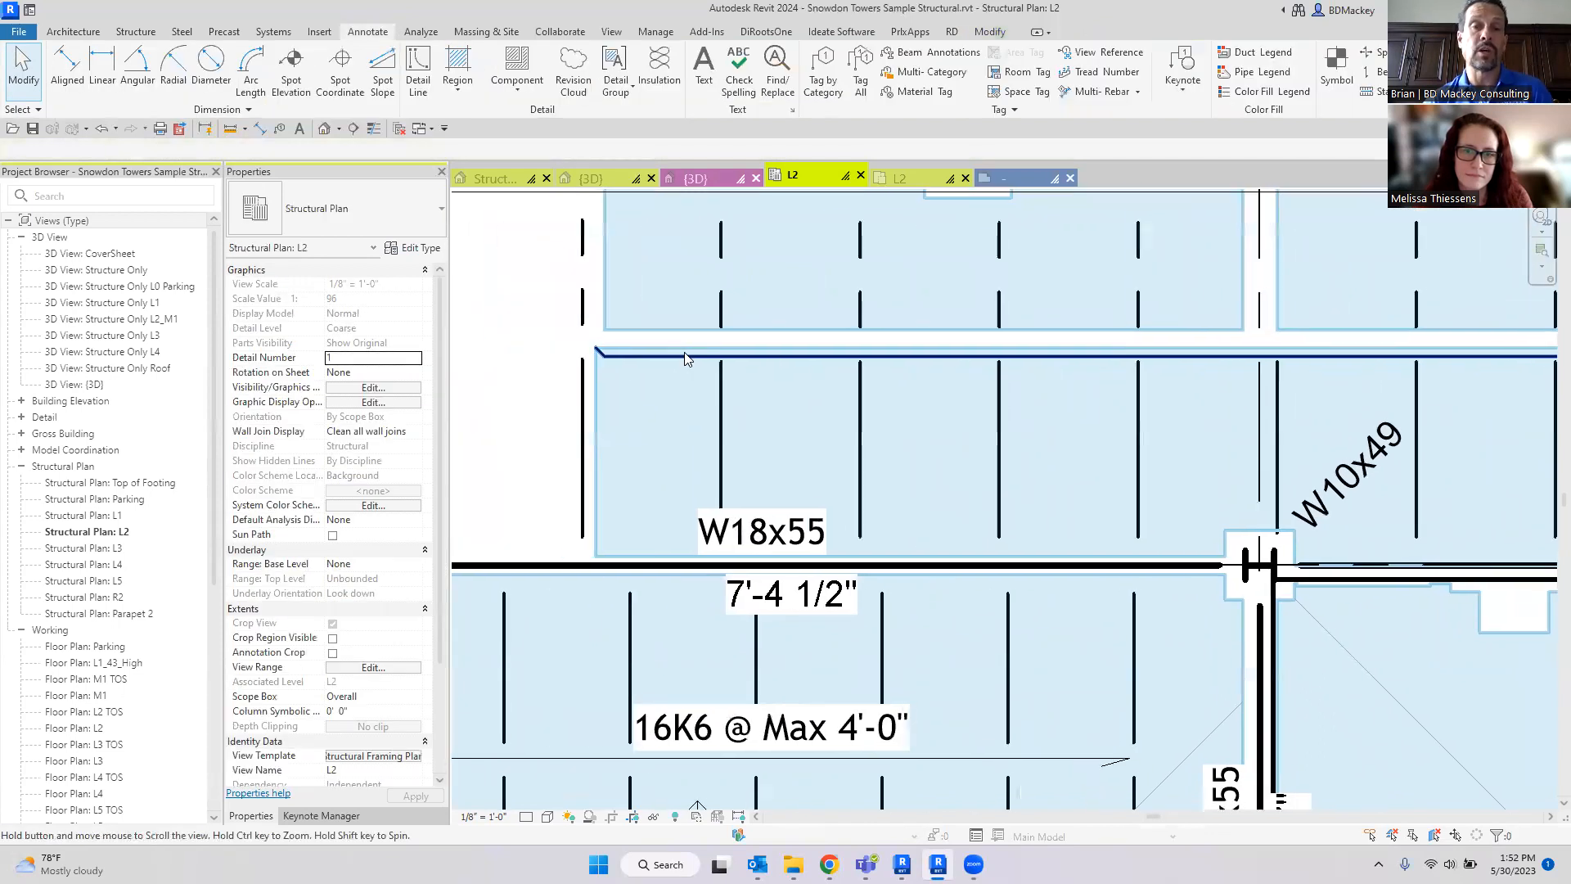
{"action": "scroll", "coordinate": [650, 312], "scroll_direction": "down", "scroll_amount": 3}
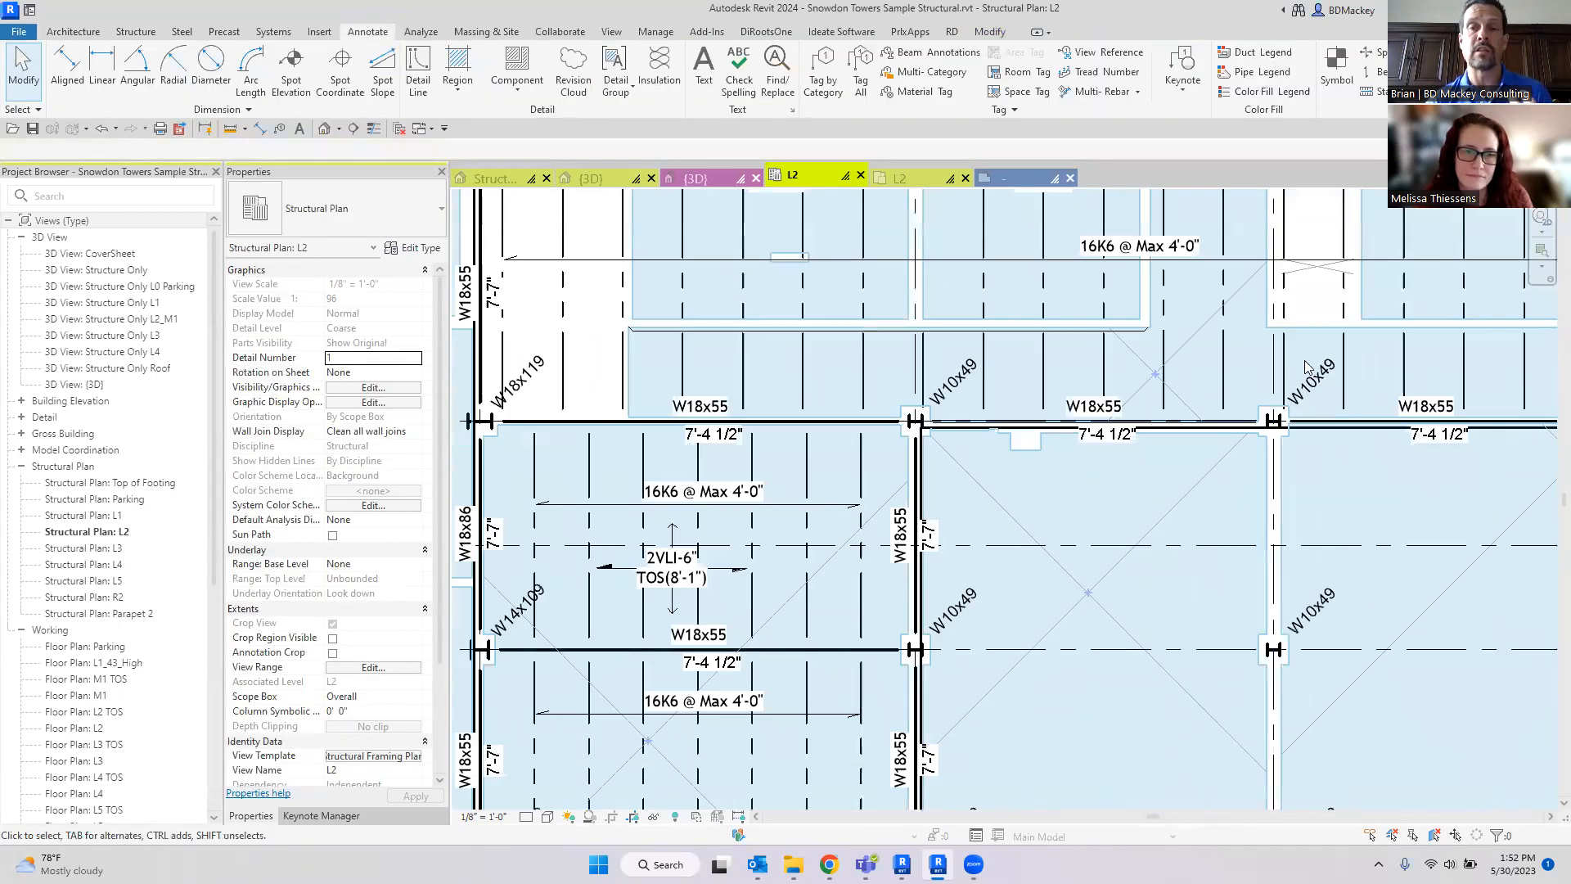
Step: Select the Paint Extents component along the wall in the L2 plan and examine its end grips, length and line settings
{"action": "scroll", "coordinate": [704, 332], "scroll_direction": "up", "scroll_amount": 3}
{"action": "left_click", "coordinate": [704, 329]}
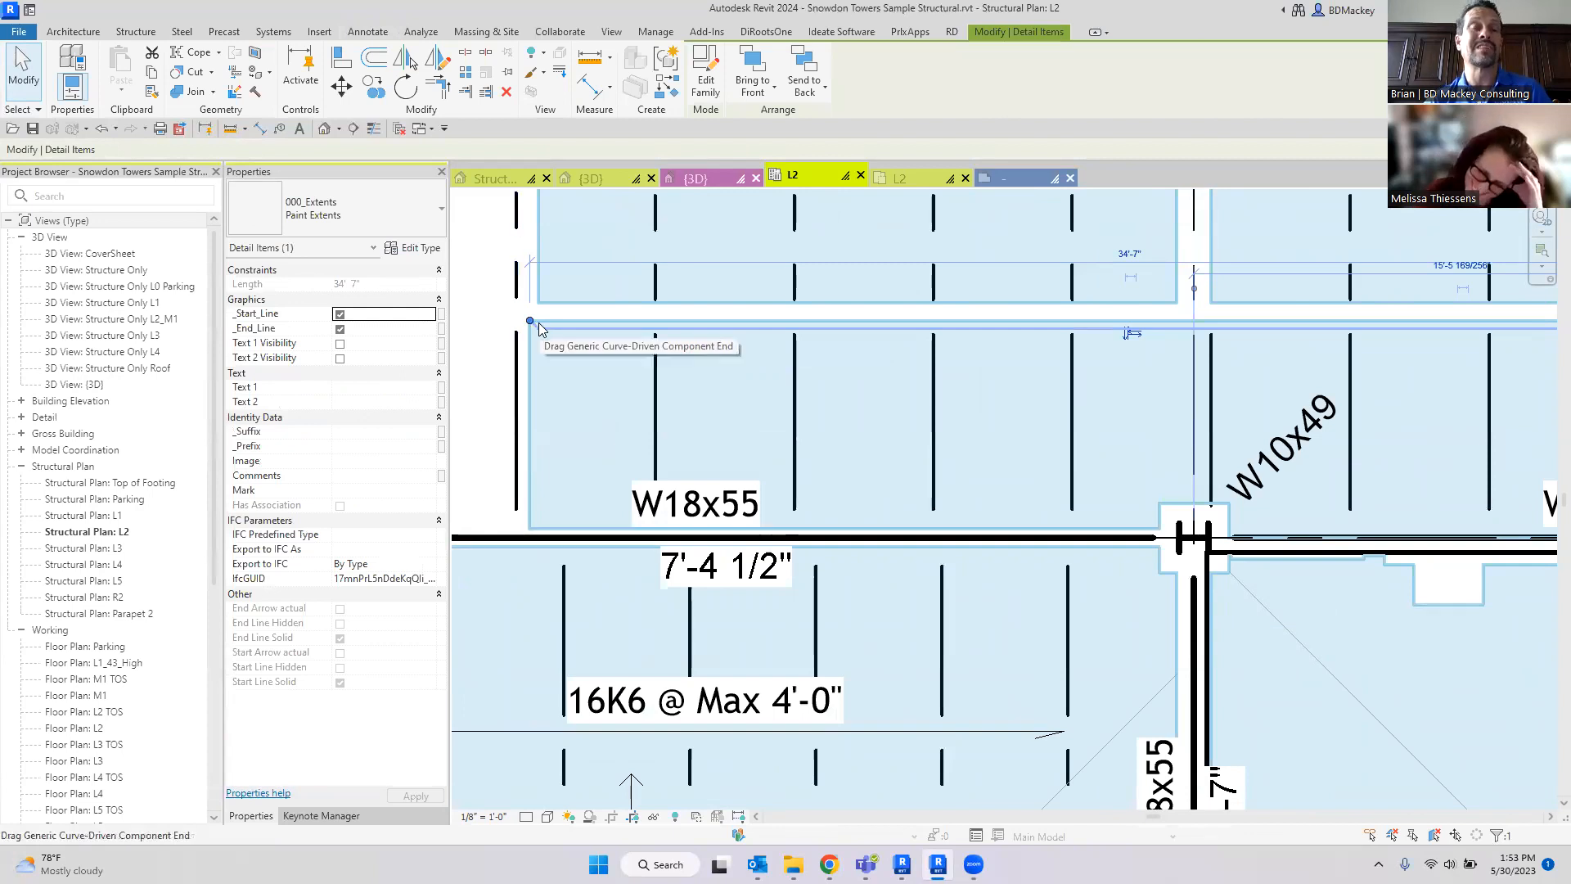
{"action": "scroll", "coordinate": [537, 324], "scroll_direction": "down", "scroll_amount": 2}
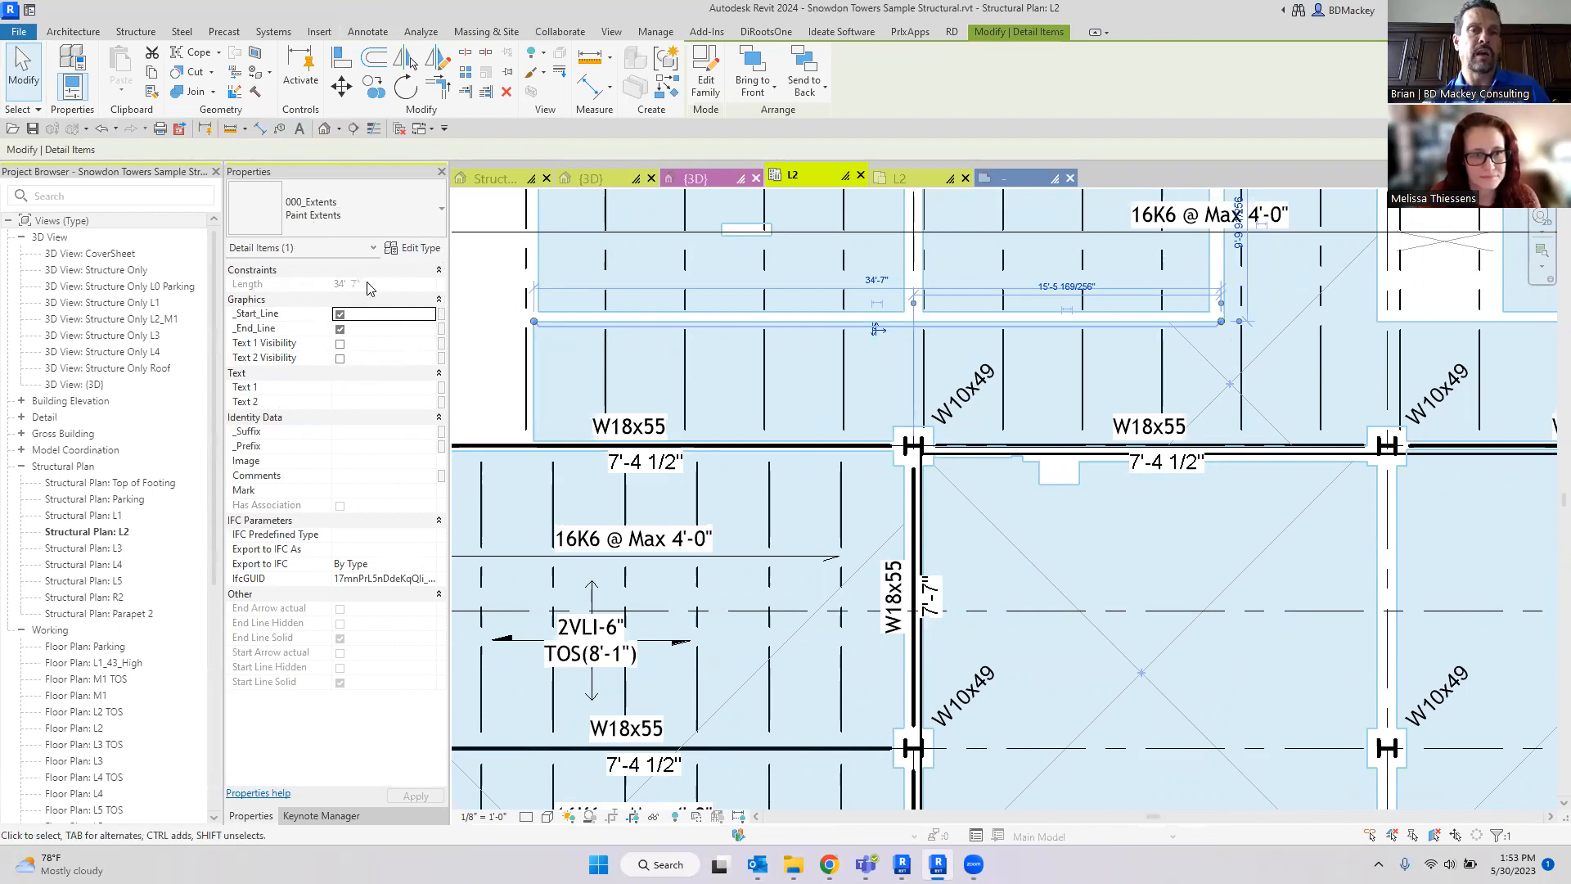
{"action": "scroll", "coordinate": [575, 325], "scroll_direction": "up", "scroll_amount": 2}
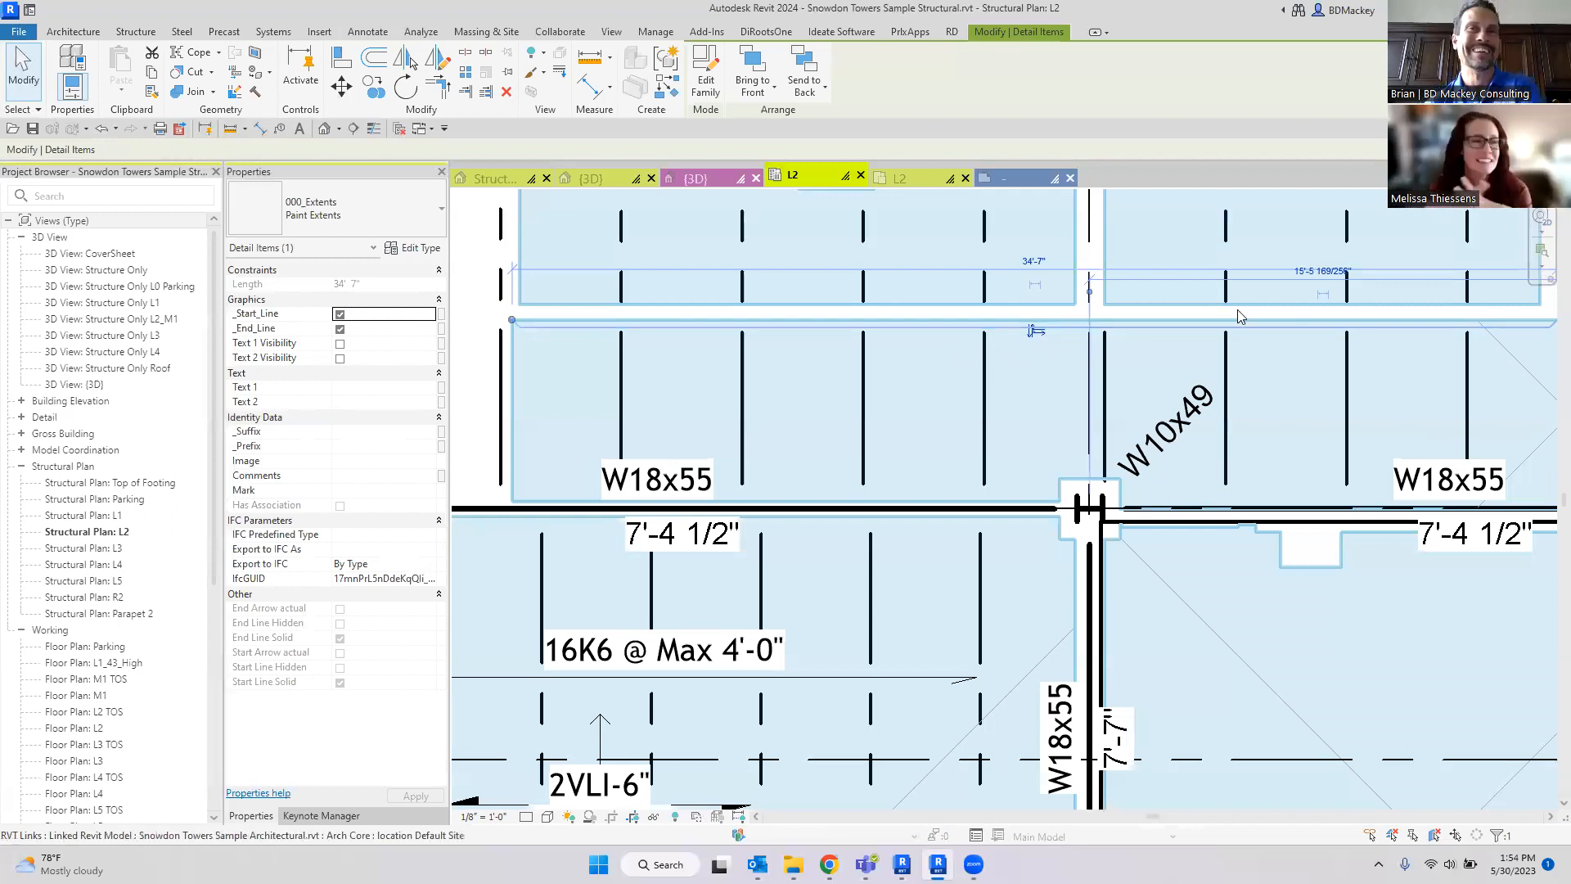
{"action": "scroll", "coordinate": [910, 487], "scroll_direction": "down", "scroll_amount": 2}
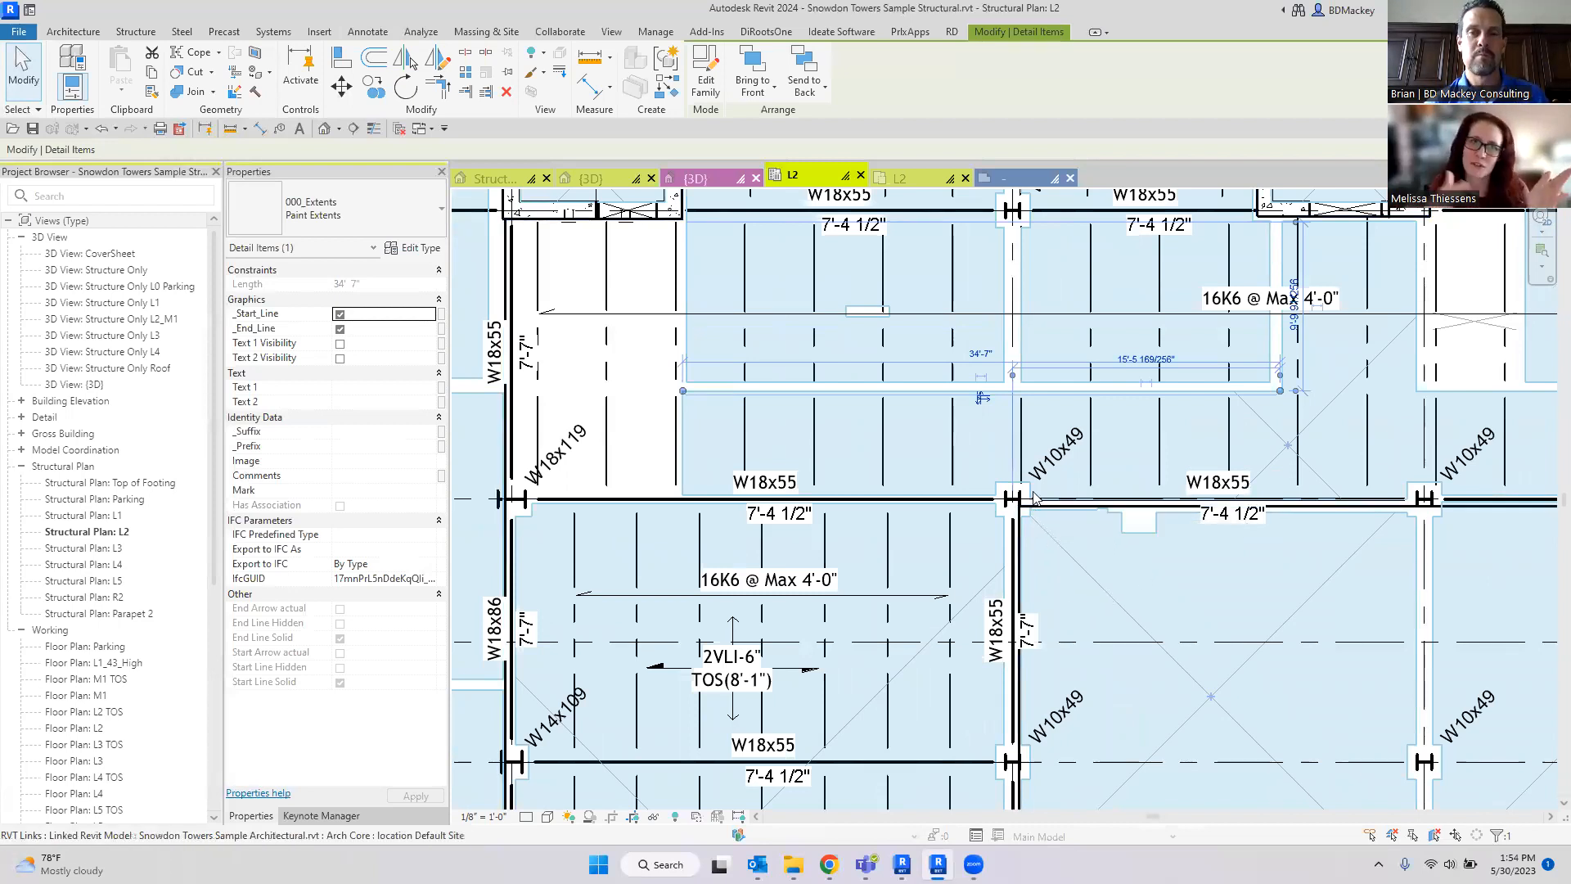
{"action": "scroll", "coordinate": [853, 400], "scroll_direction": "up", "scroll_amount": 3}
{"action": "key", "text": "Escape"}
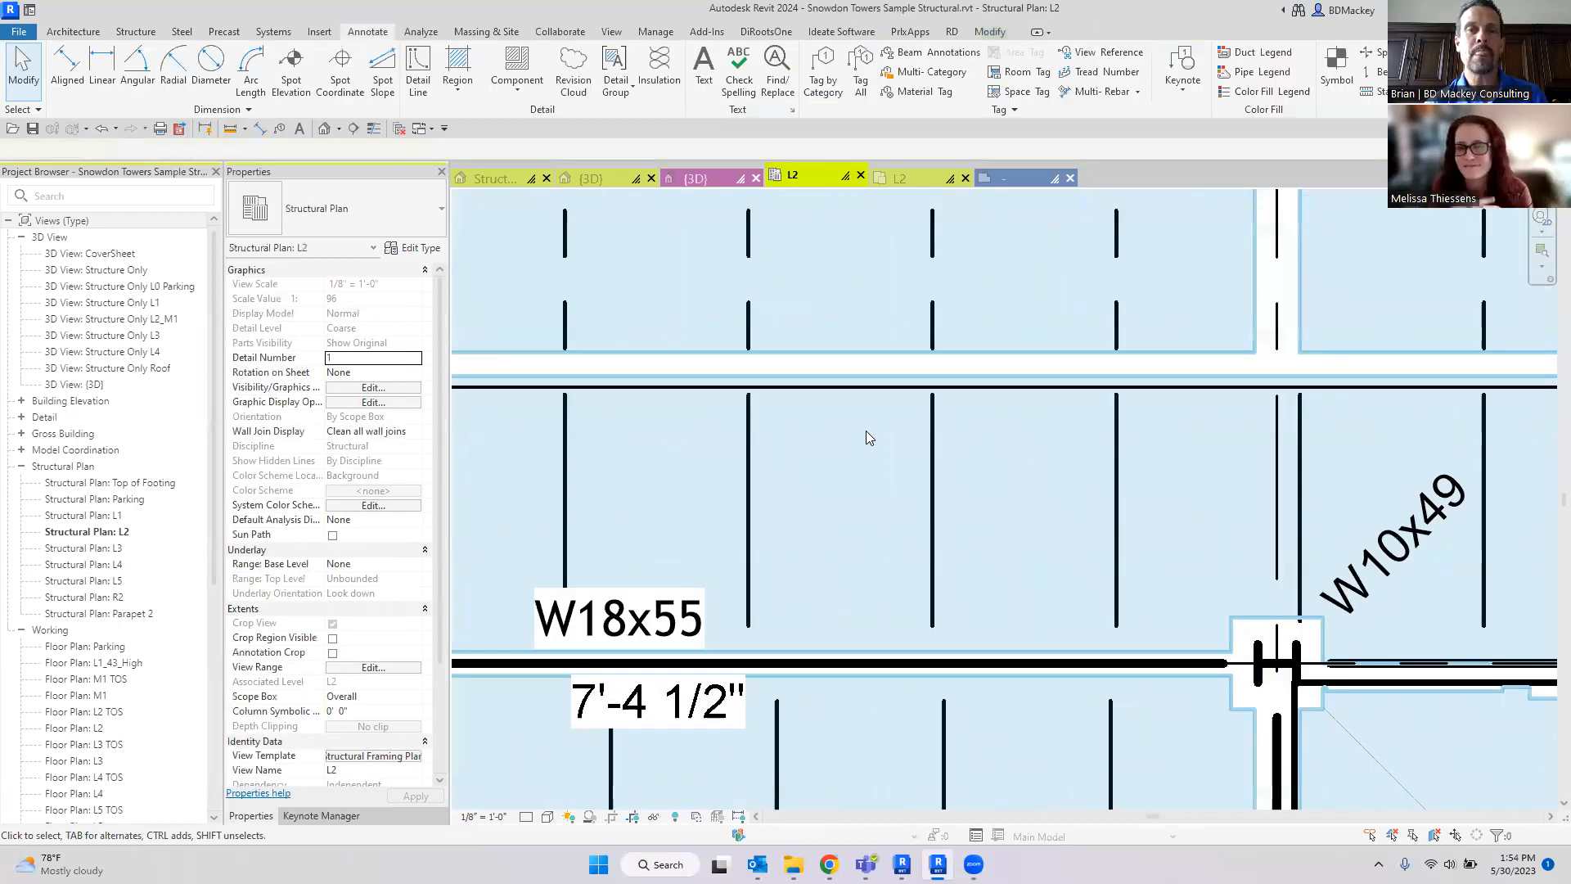
Step: Reselect the Paint Extents component and inspect its angled end at the wall's free end, then review the whole L2 plan
{"action": "scroll", "coordinate": [865, 430], "scroll_direction": "down", "scroll_amount": 3}
{"action": "left_click", "coordinate": [710, 412]}
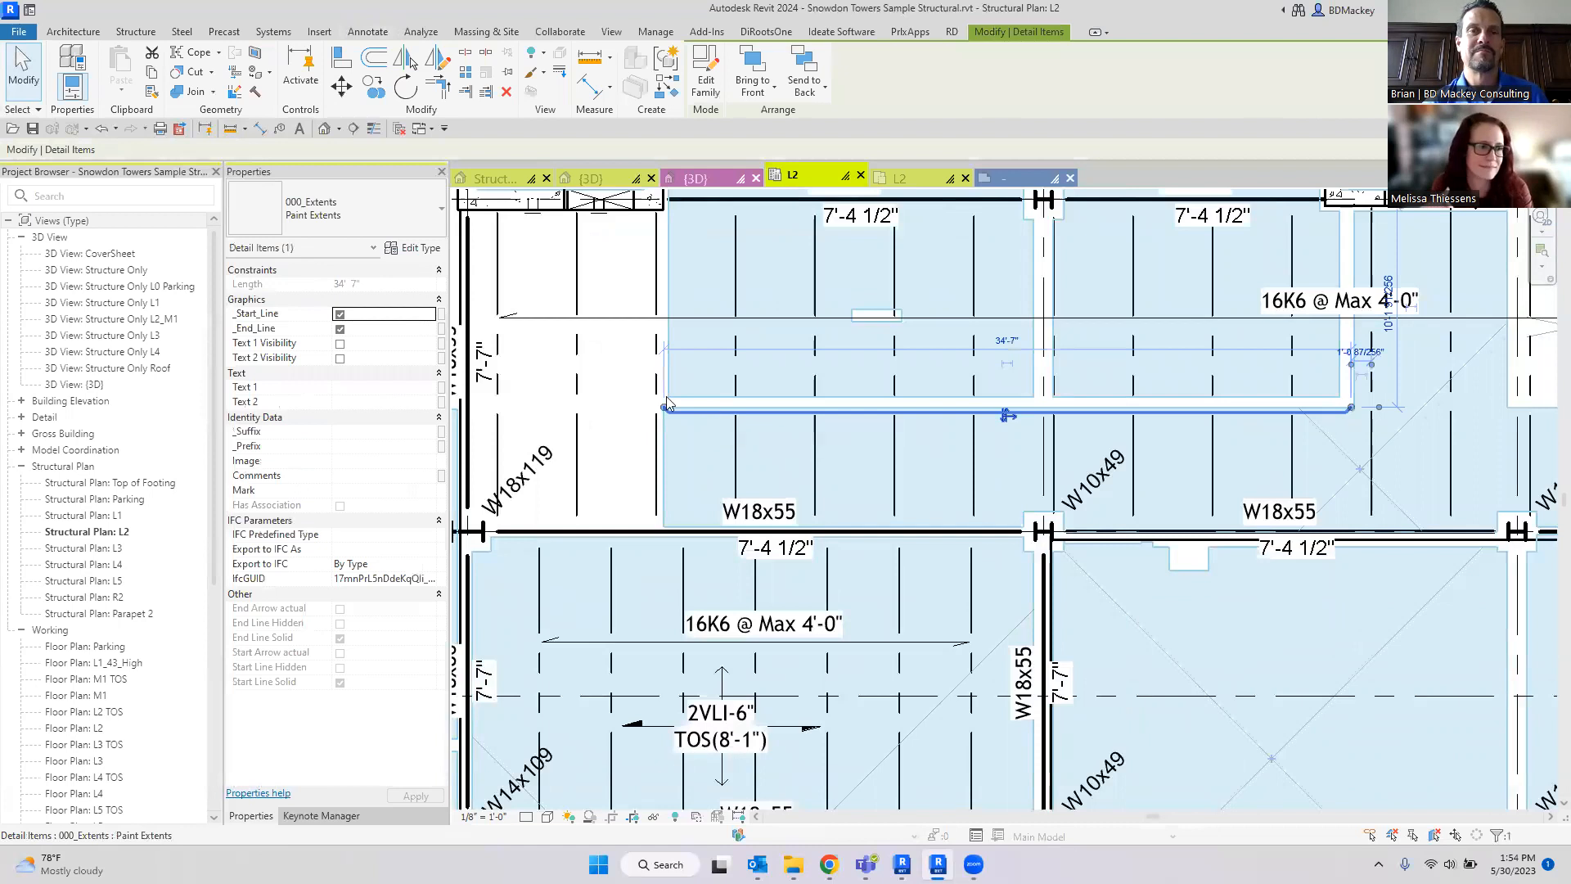
{"action": "scroll", "coordinate": [649, 403], "scroll_direction": "up", "scroll_amount": 5}
{"action": "scroll", "coordinate": [642, 407], "scroll_direction": "up", "scroll_amount": 2}
{"action": "key", "text": "Escape"}
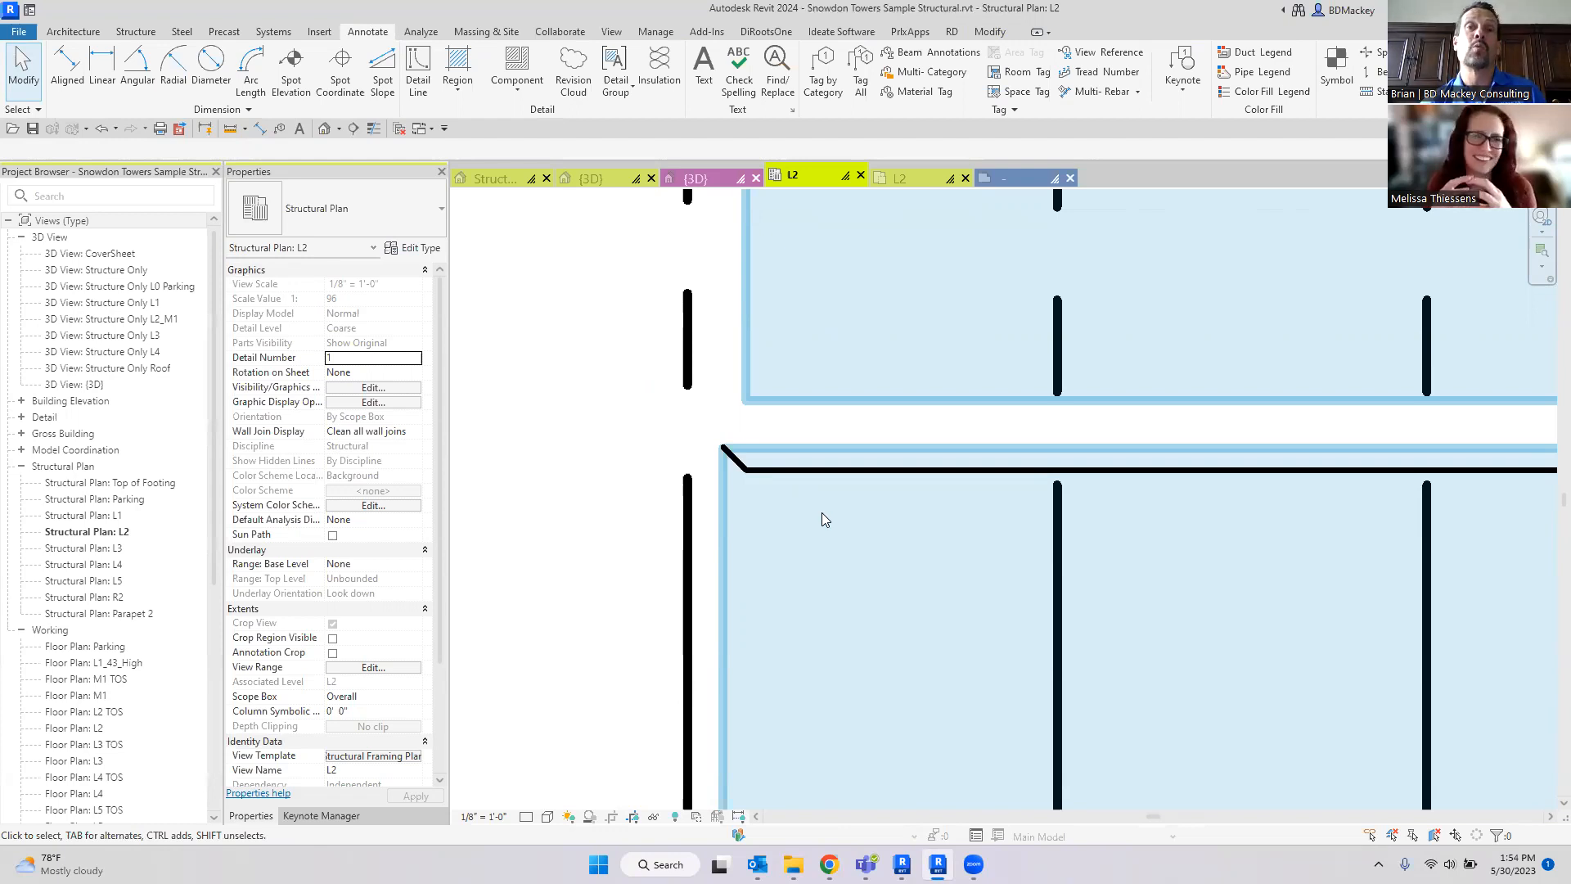
{"action": "scroll", "coordinate": [826, 529], "scroll_direction": "down", "scroll_amount": 5}
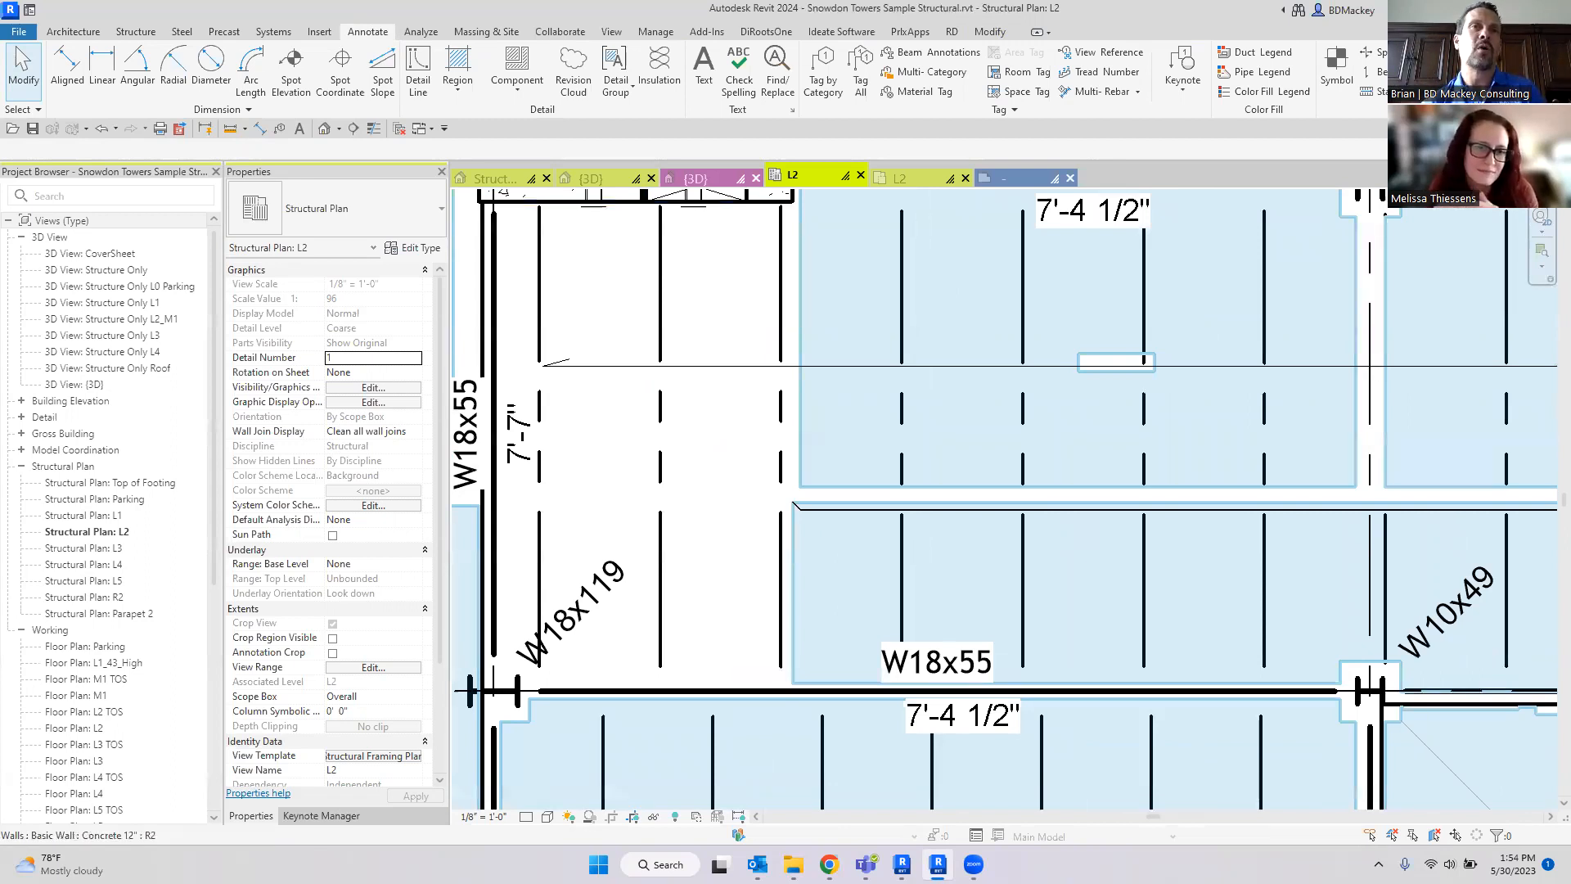
{"action": "scroll", "coordinate": [967, 442], "scroll_direction": "down", "scroll_amount": 3}
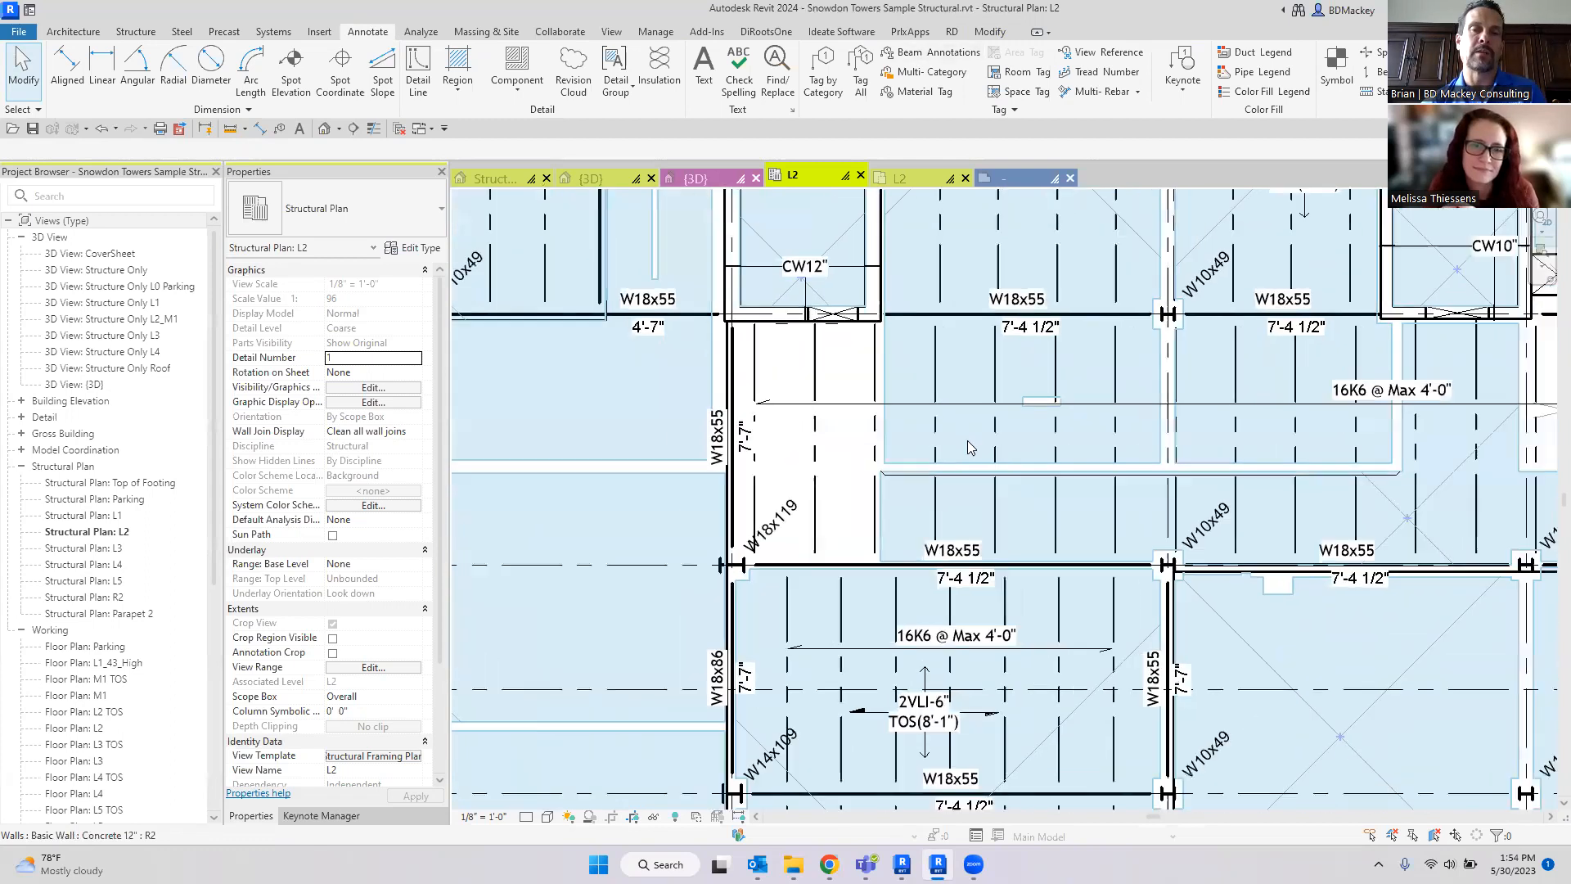
{"action": "scroll", "coordinate": [1145, 505], "scroll_direction": "down", "scroll_amount": 4}
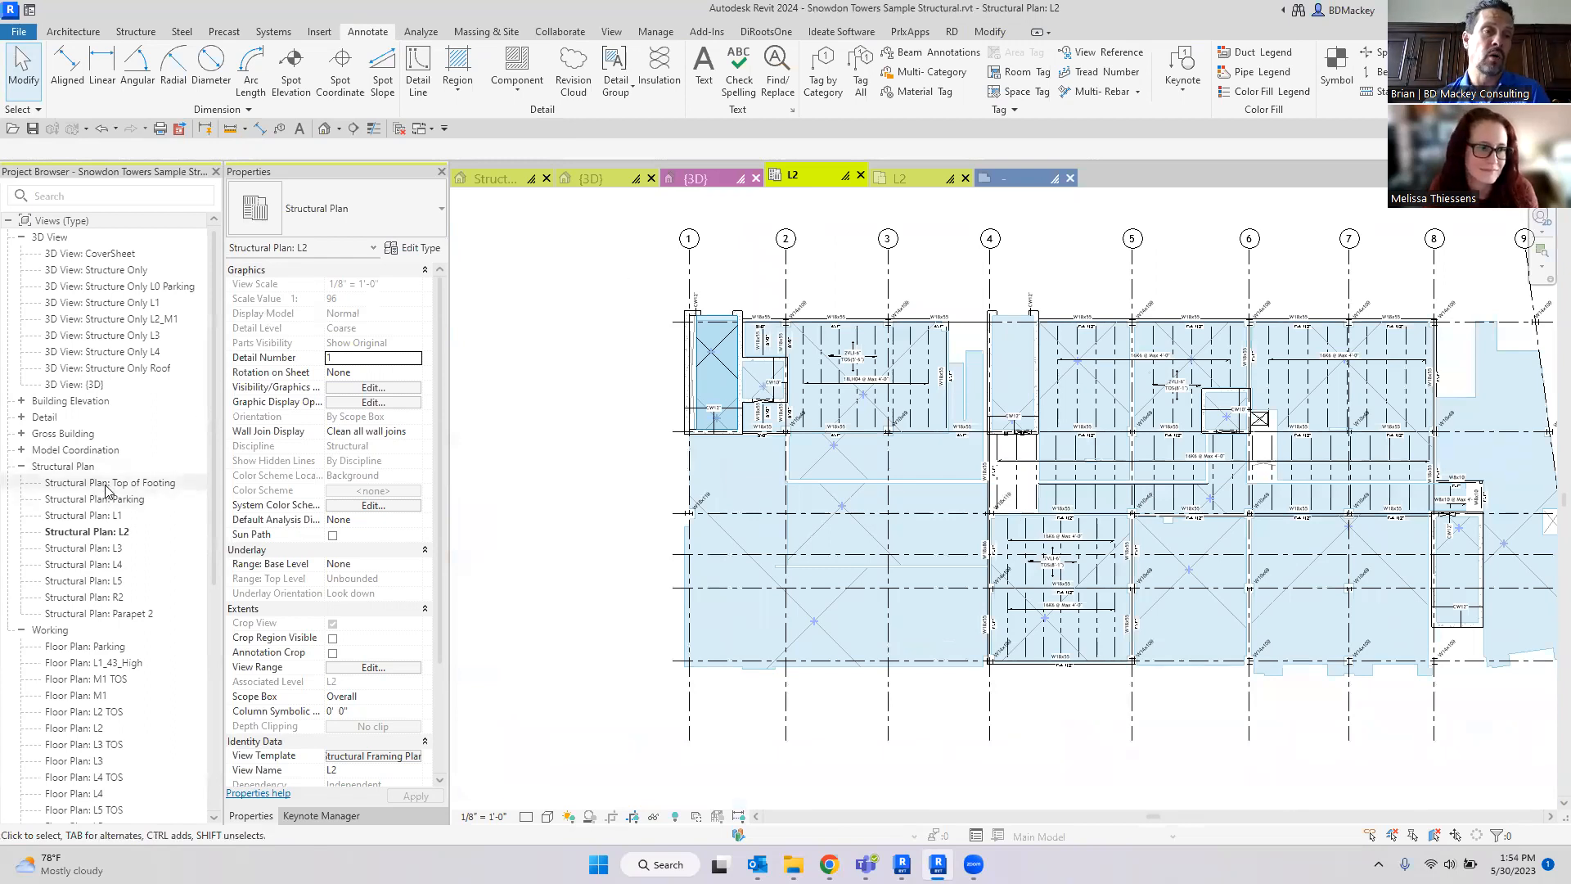
Step: Open the working Parking floor plan and hide all the linked Snowdon Towers Revit models in it
{"action": "left_click", "coordinate": [94, 646]}
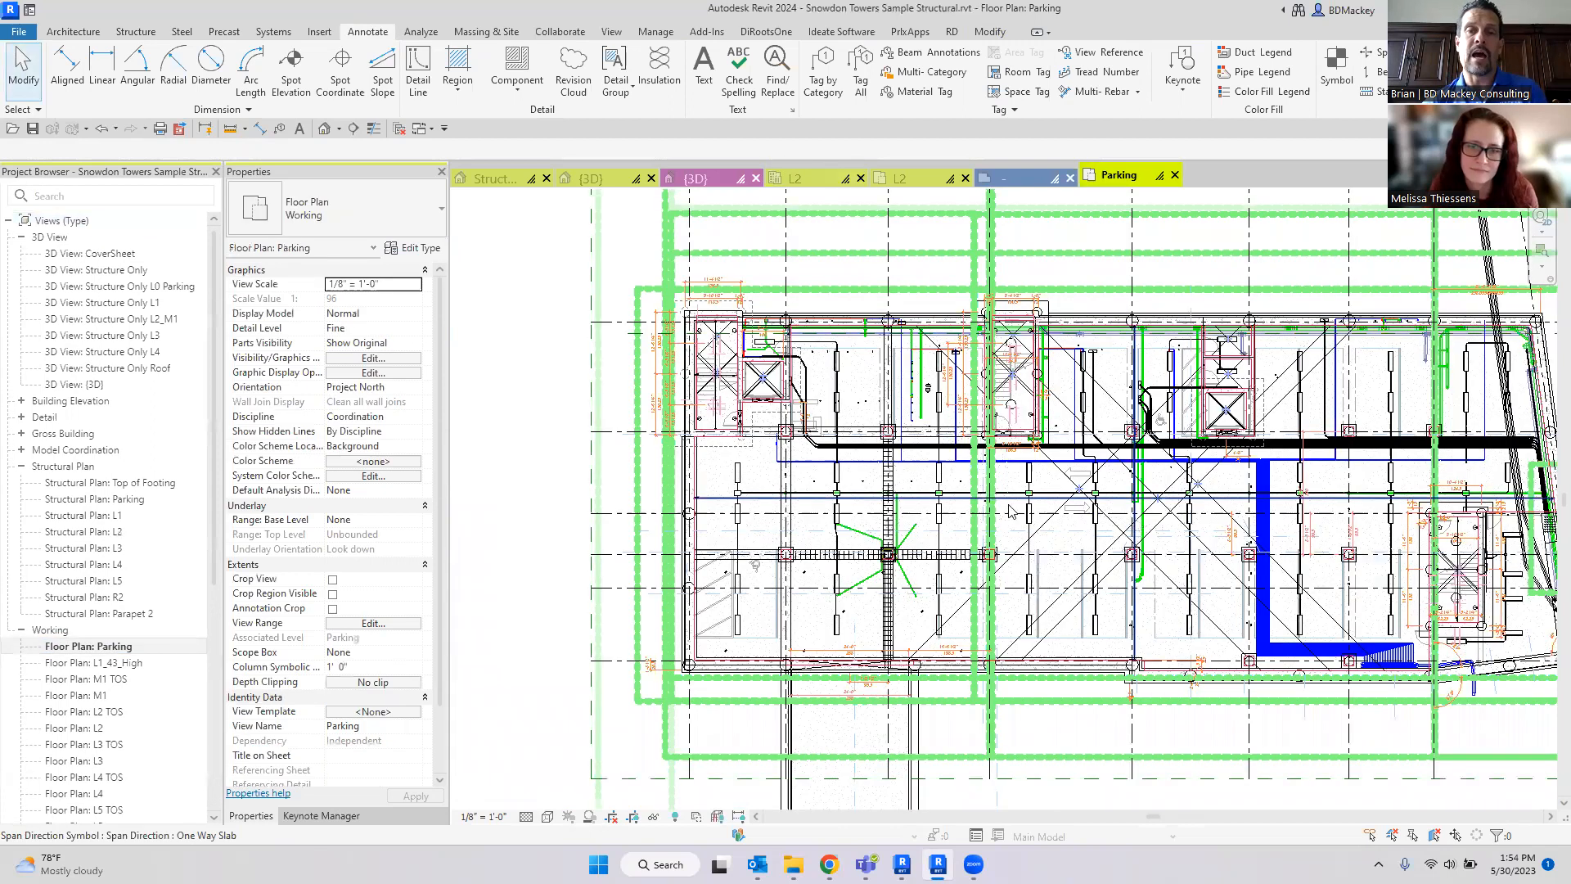
{"action": "key", "text": "v"}
{"action": "key", "text": "g"}
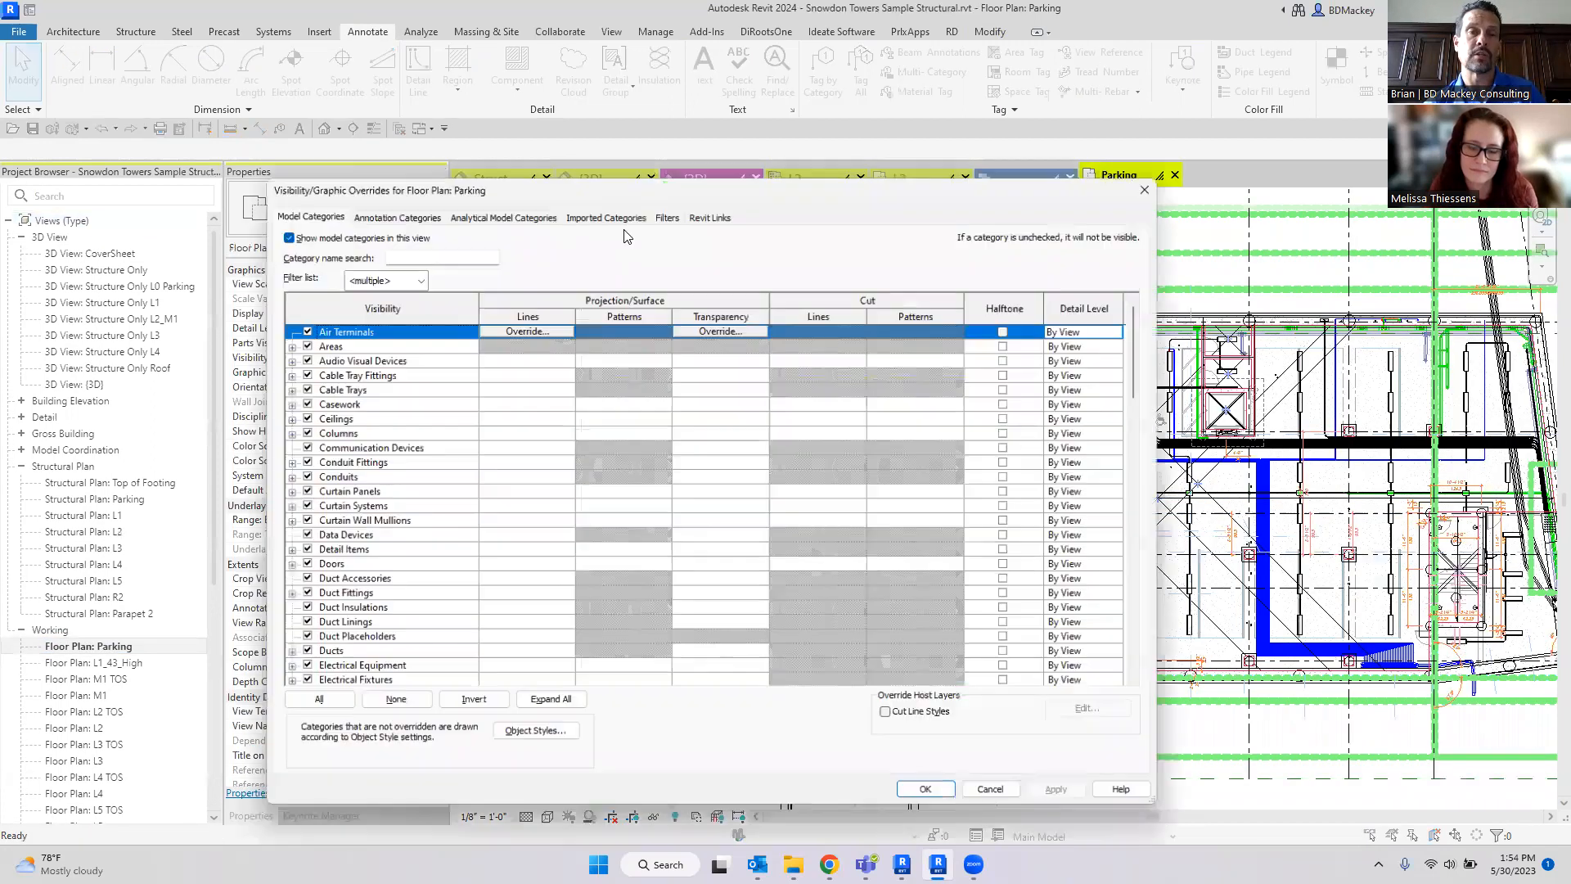
{"action": "left_click", "coordinate": [709, 214]}
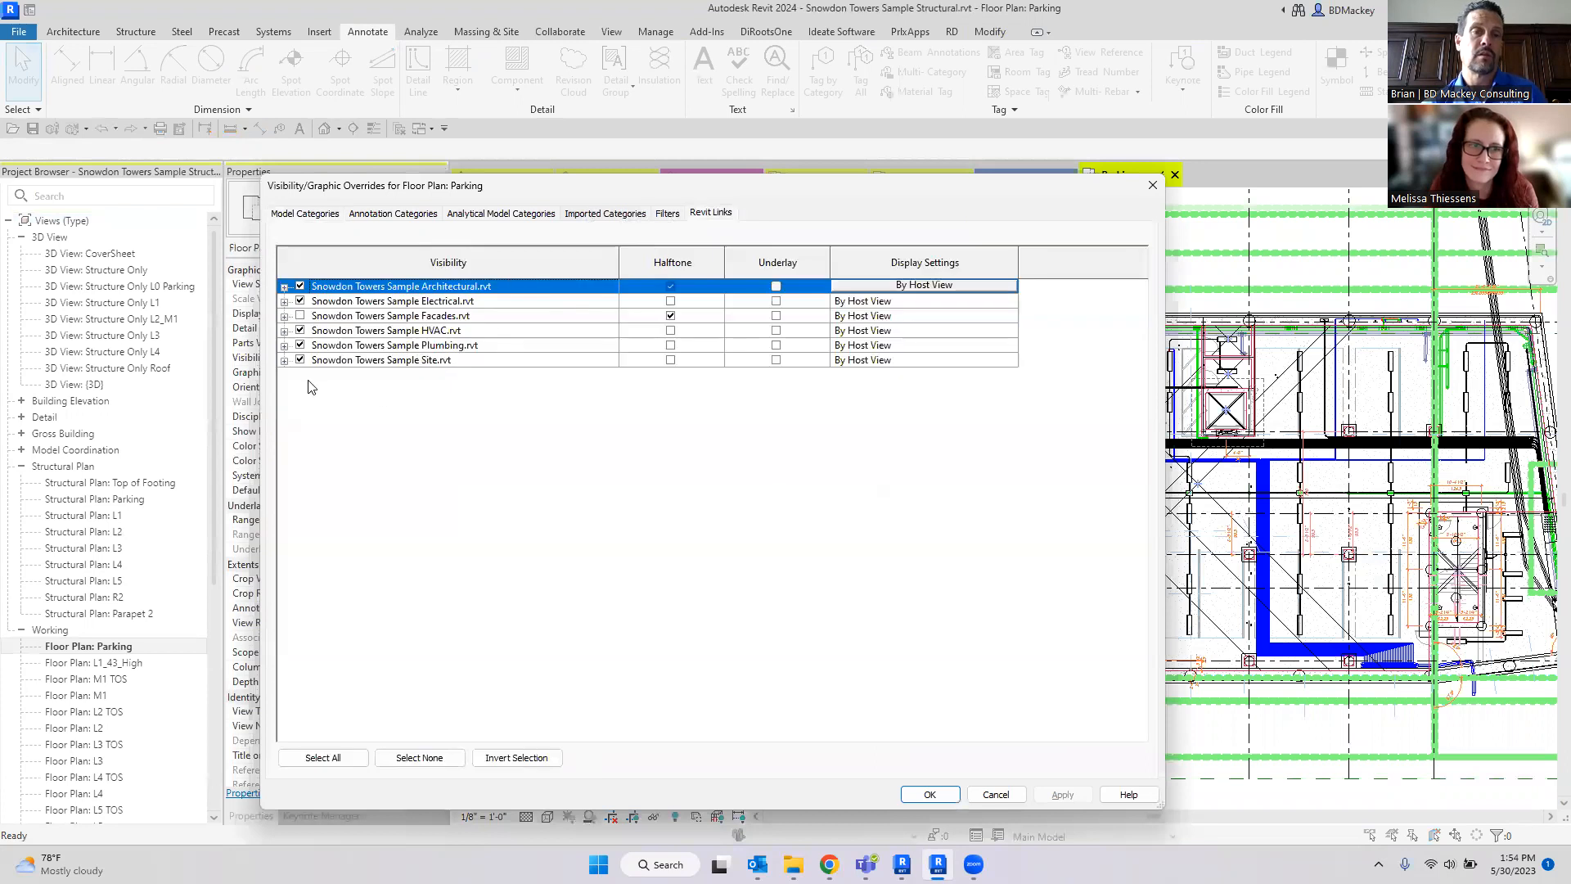
{"action": "left_click", "coordinate": [320, 362]}
{"action": "left_click", "coordinate": [323, 758]}
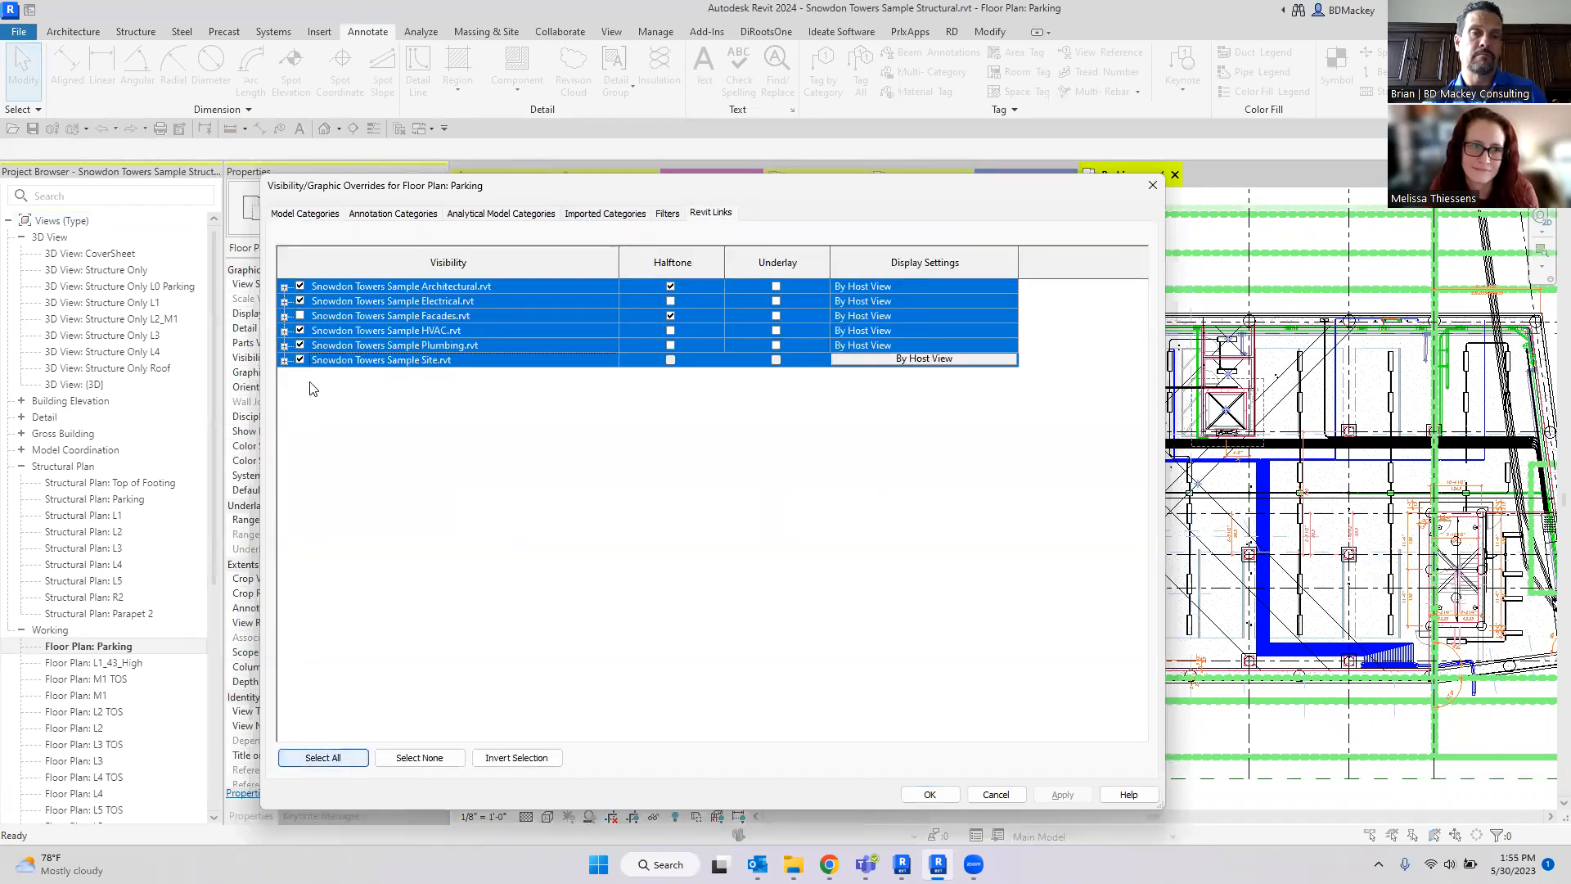
{"action": "left_click", "coordinate": [929, 795]}
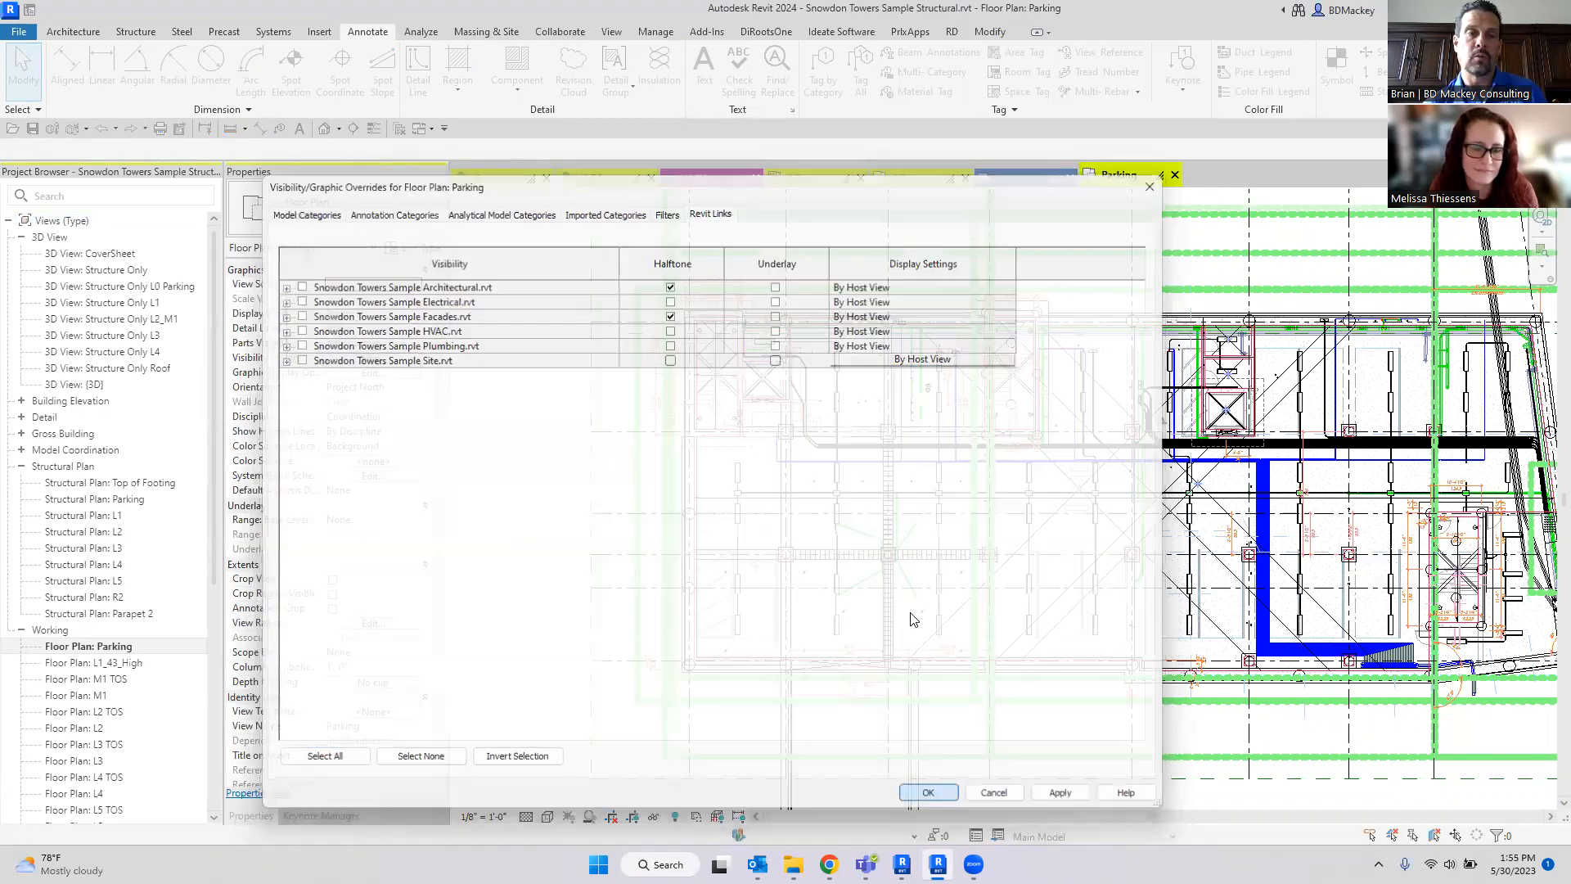
Step: Select the Concrete 6 floor slab in the Parking plan and create parts from it
{"action": "scroll", "coordinate": [914, 320], "scroll_direction": "up", "scroll_amount": 5}
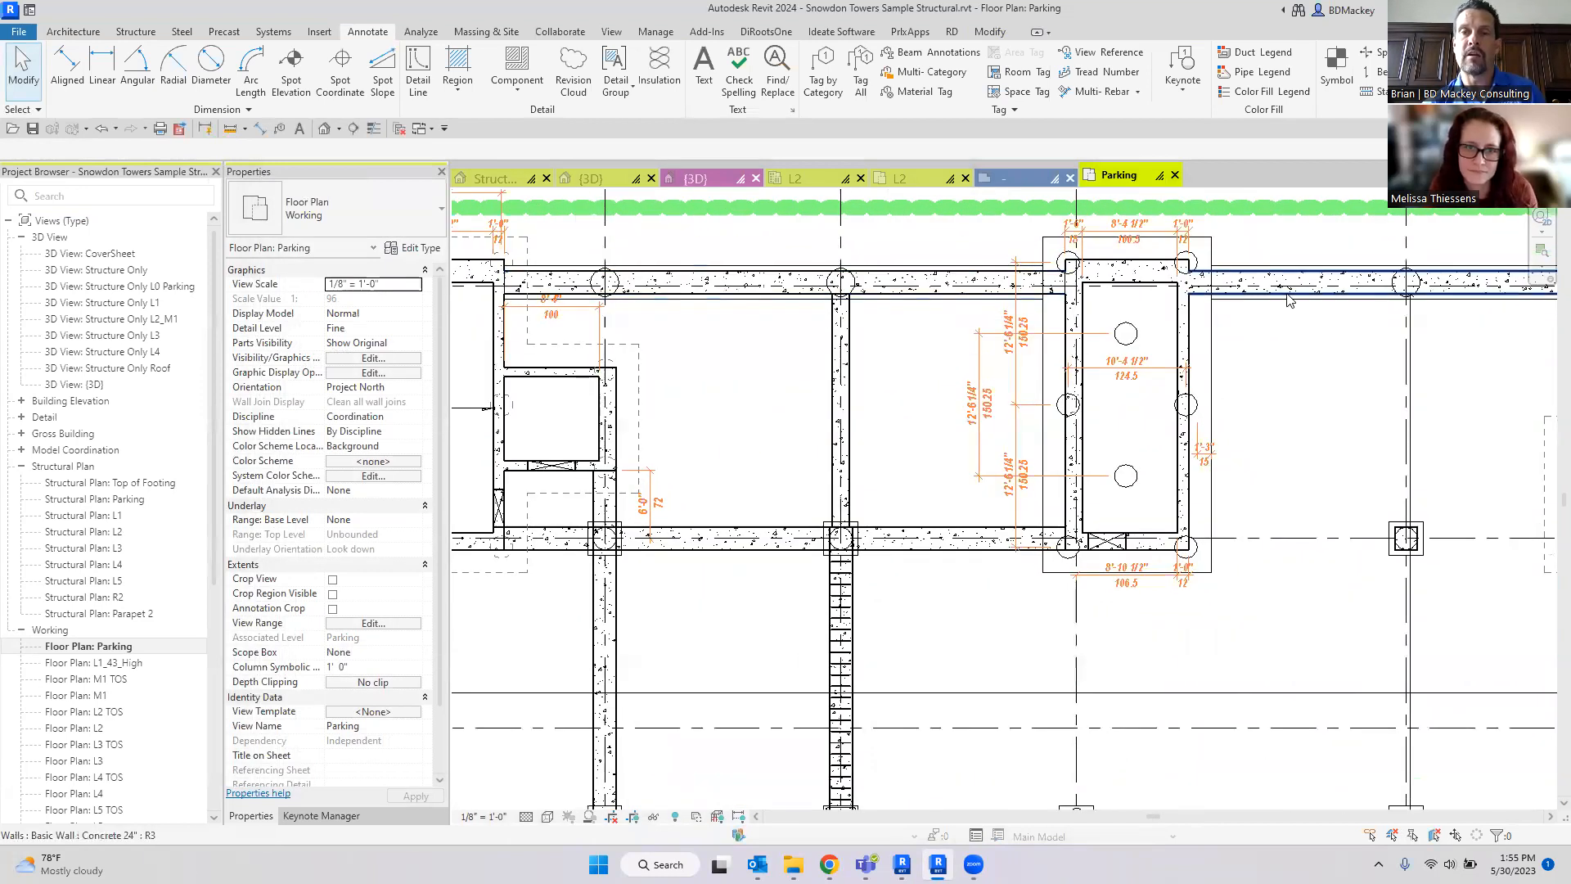
{"action": "key", "text": "Tab"}
{"action": "key", "text": "Tab"}
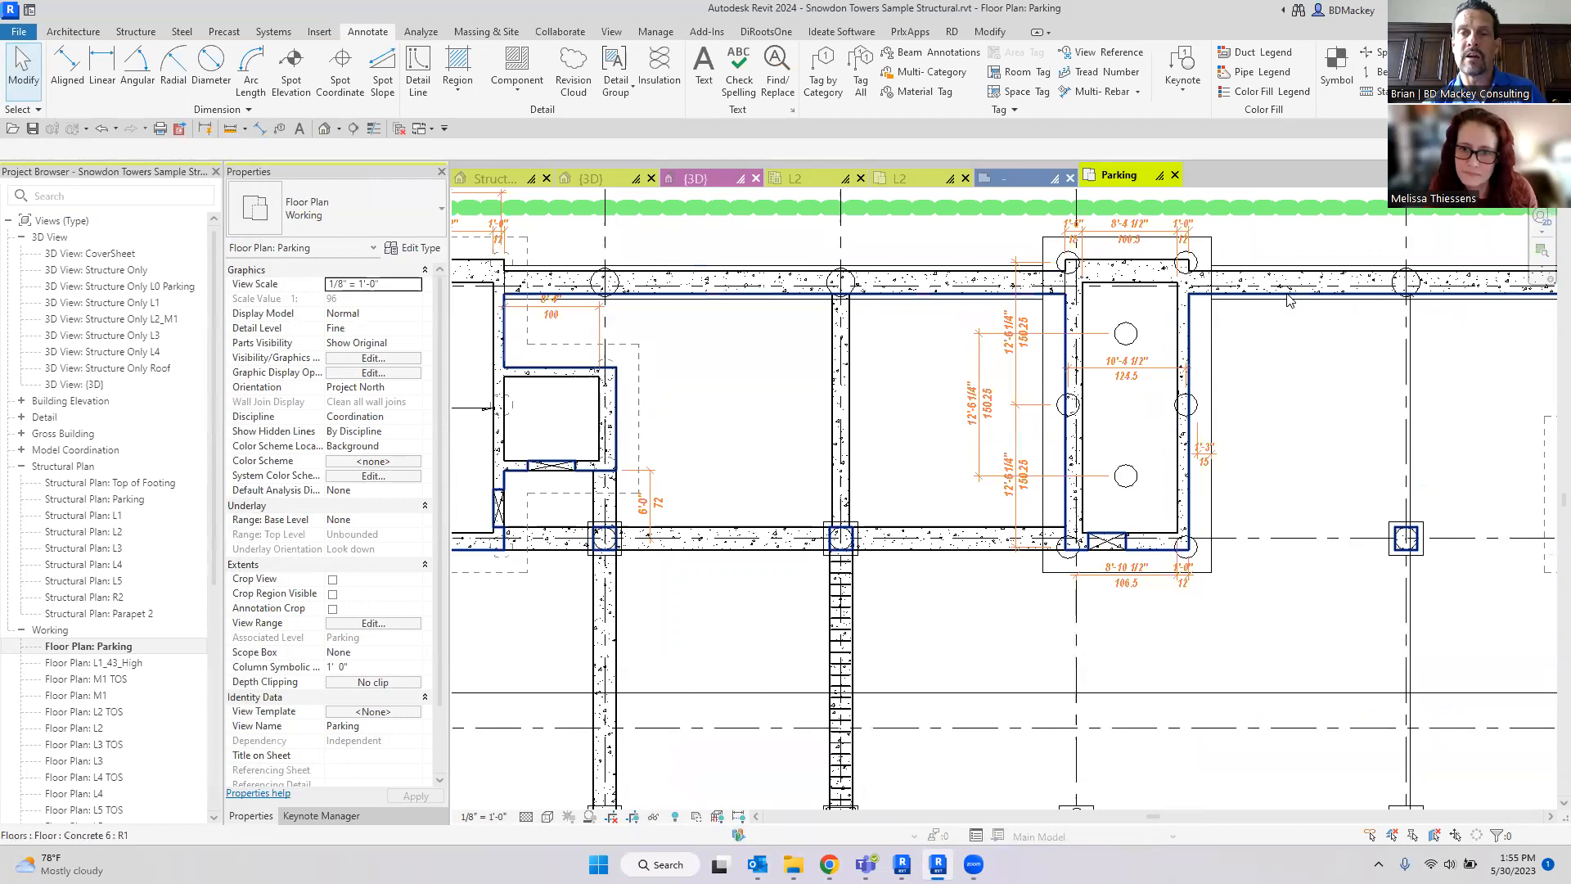
{"action": "left_click", "coordinate": [1289, 299]}
{"action": "scroll", "coordinate": [1178, 418], "scroll_direction": "down", "scroll_amount": 3}
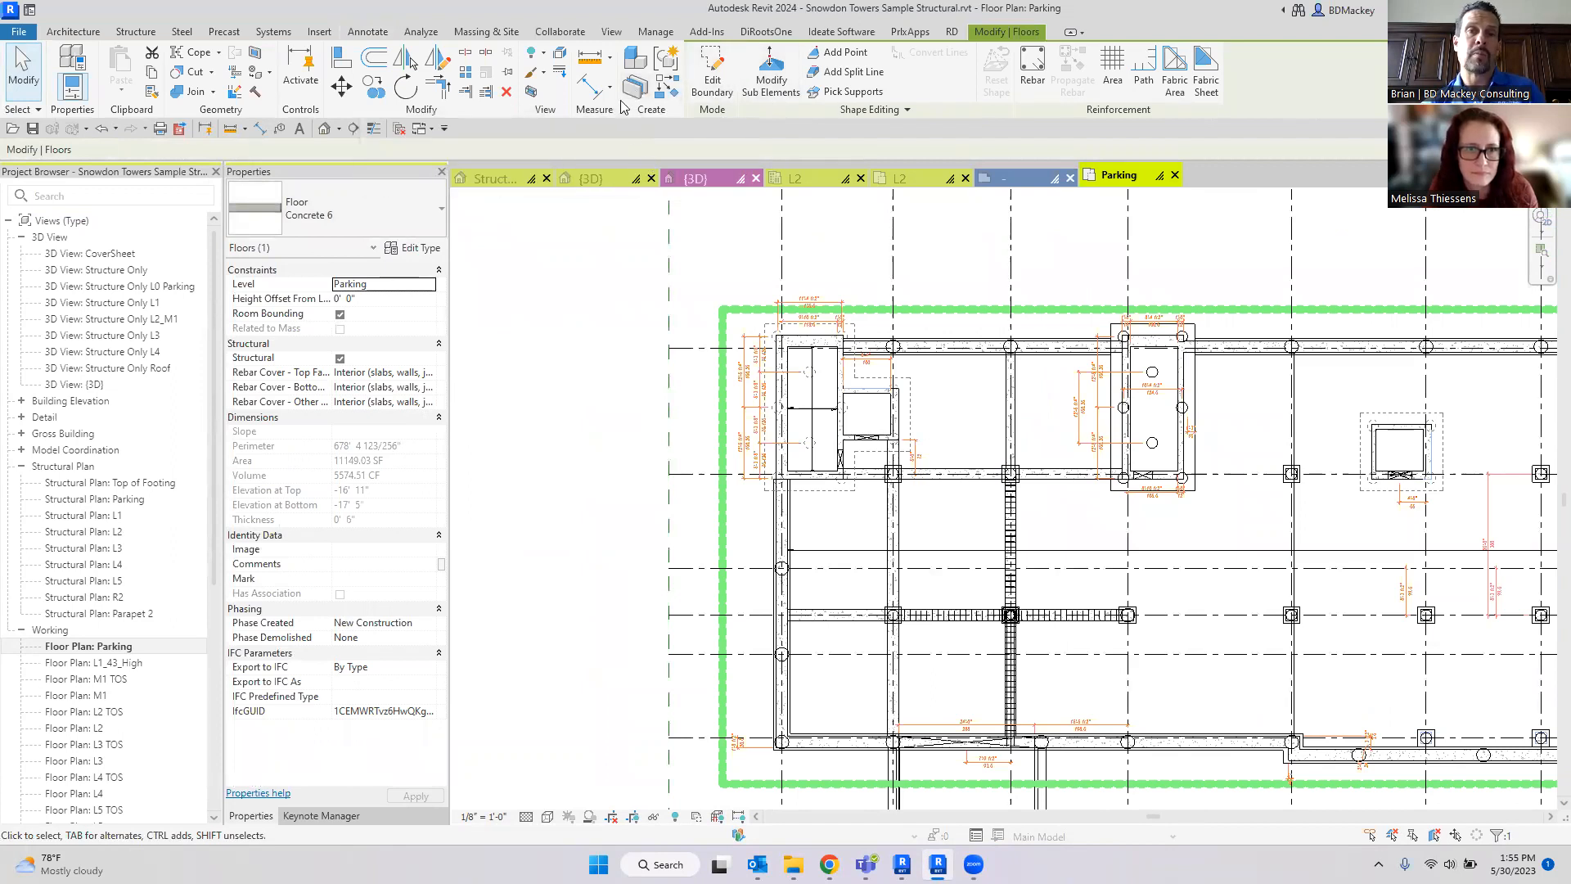
{"action": "left_click", "coordinate": [644, 90]}
{"action": "scroll", "coordinate": [965, 372], "scroll_direction": "up", "scroll_amount": 3}
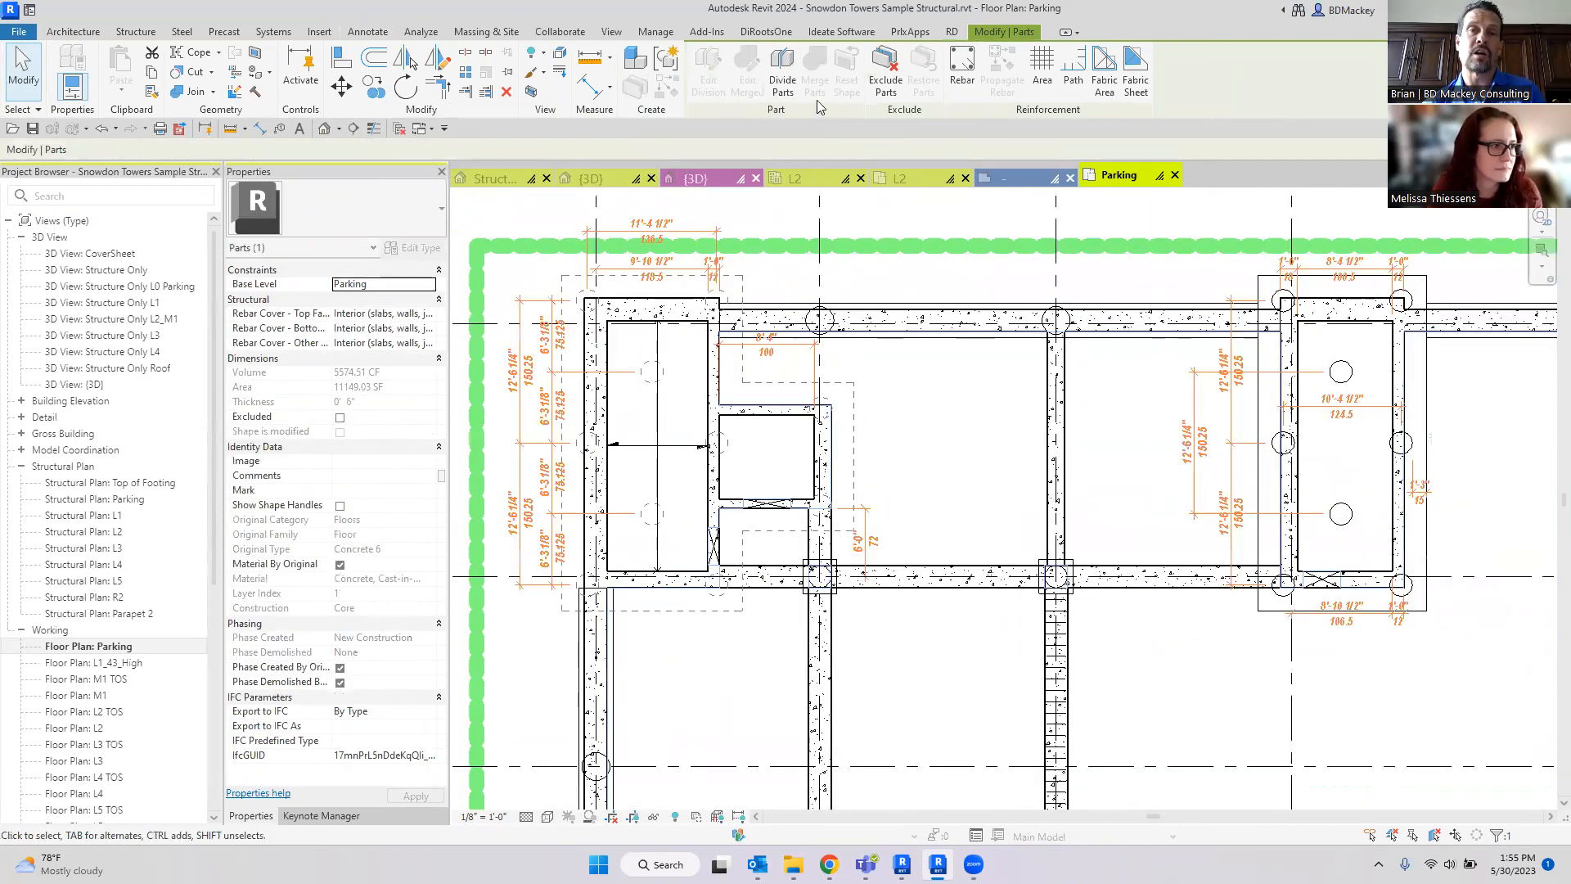
Step: Divide the floor part using all the grids as intersecting references
{"action": "left_click", "coordinate": [782, 70]}
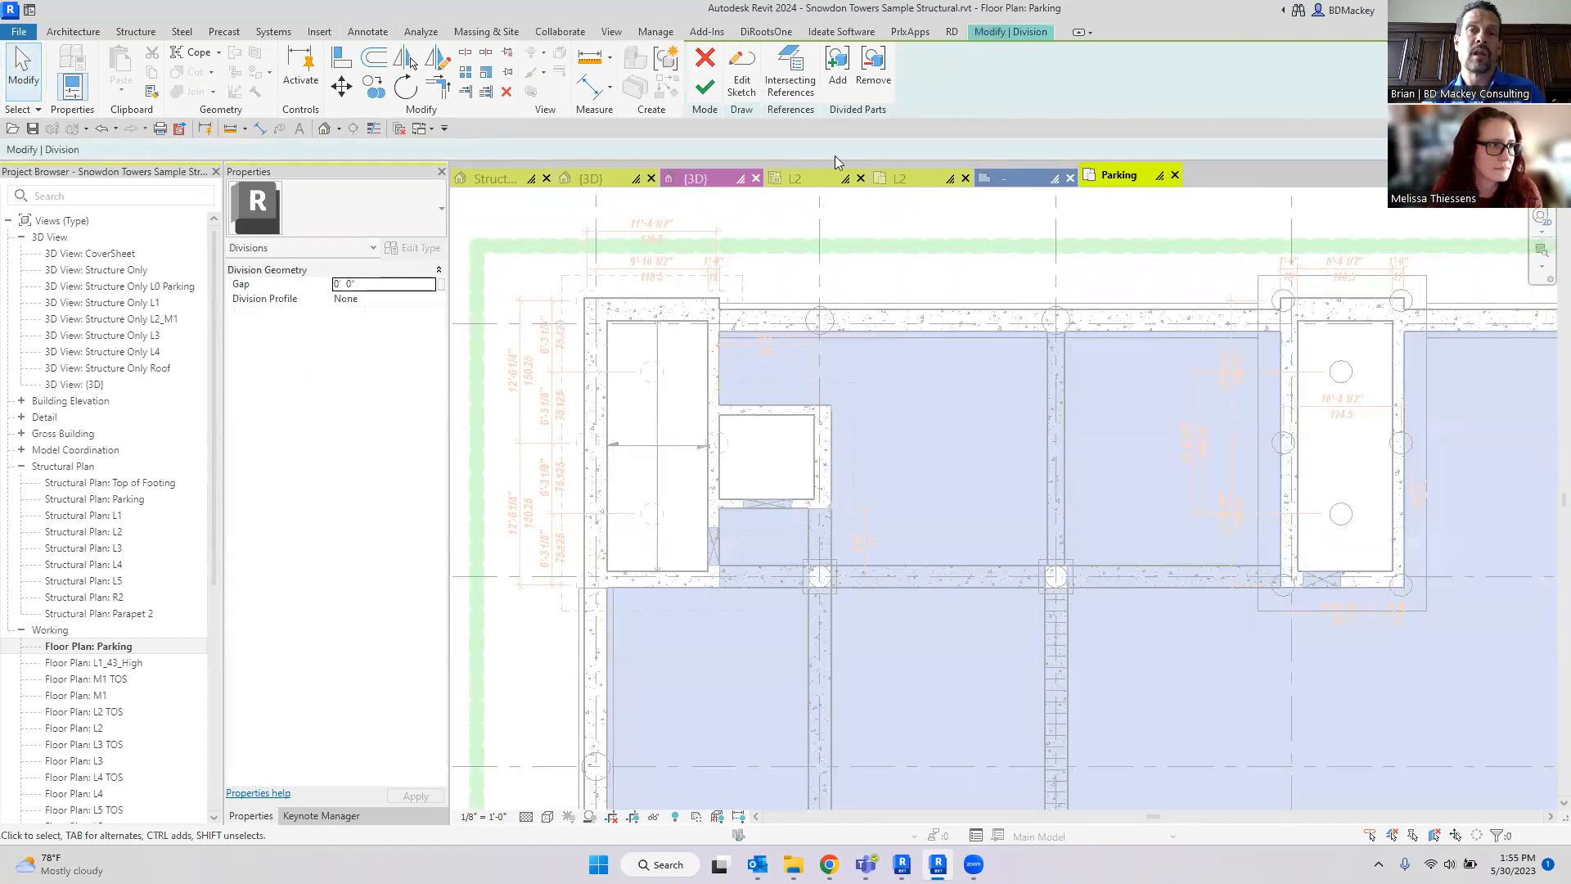
{"action": "left_click", "coordinate": [791, 80]}
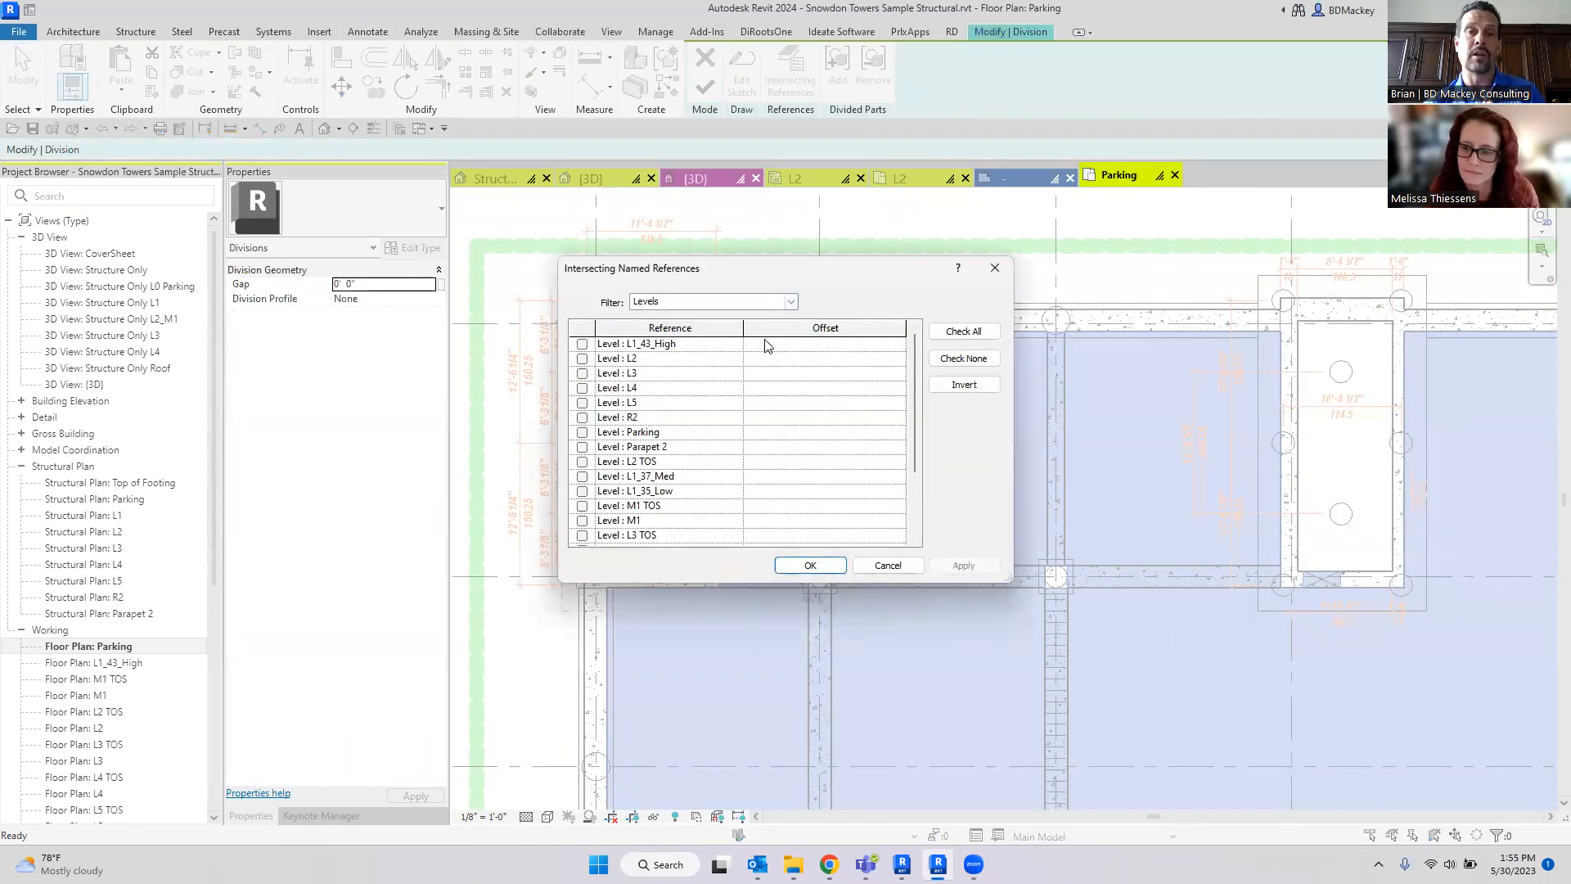
{"action": "left_click", "coordinate": [791, 302]}
{"action": "left_click", "coordinate": [655, 322]}
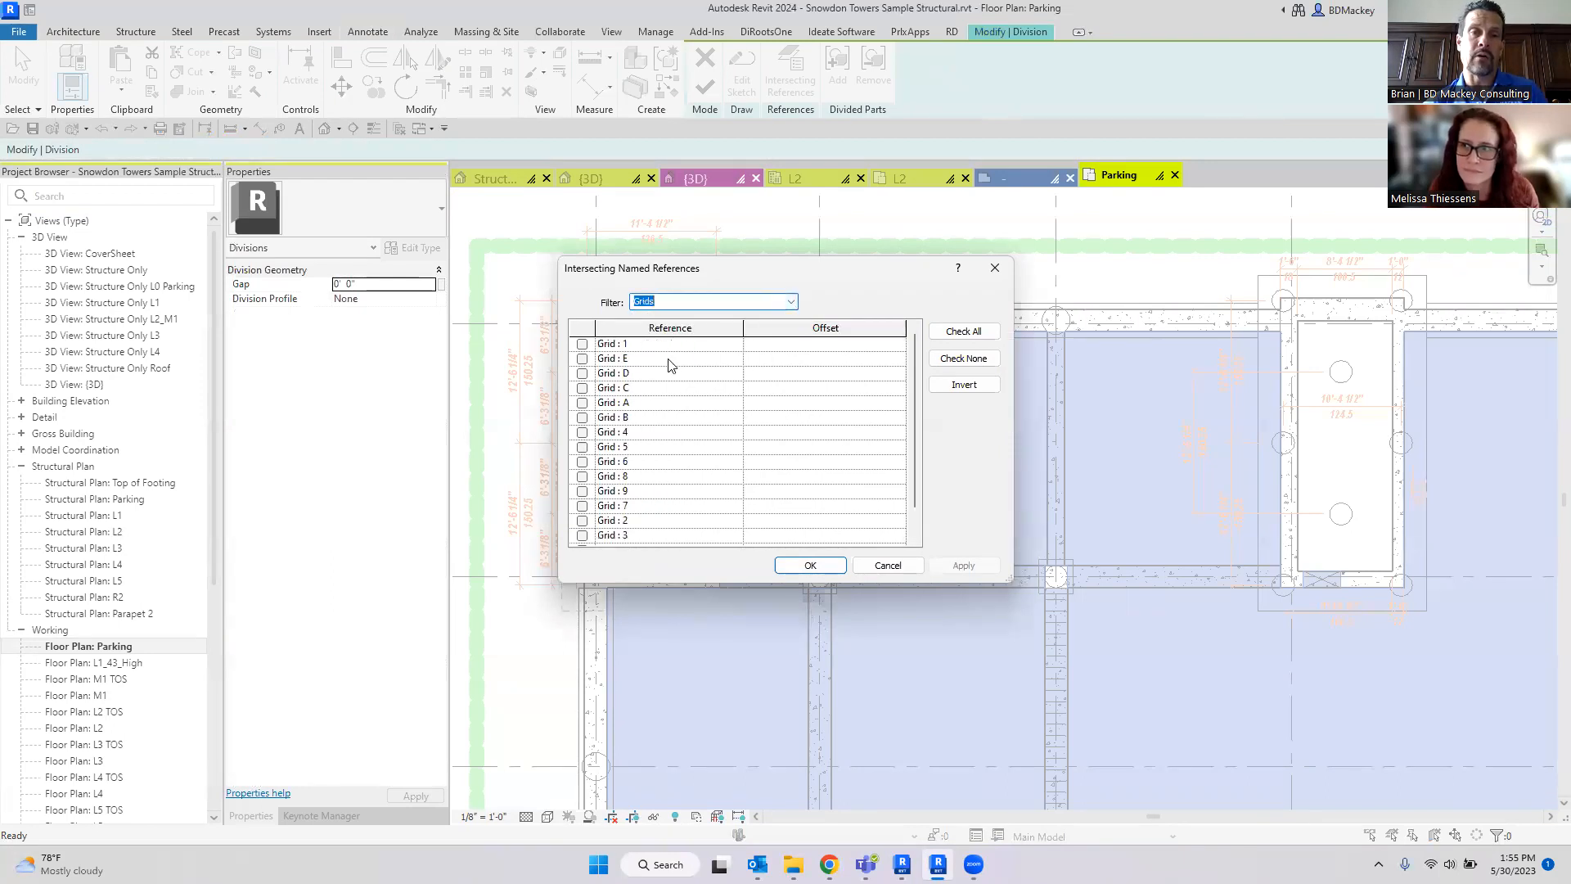
{"action": "left_click", "coordinate": [963, 332]}
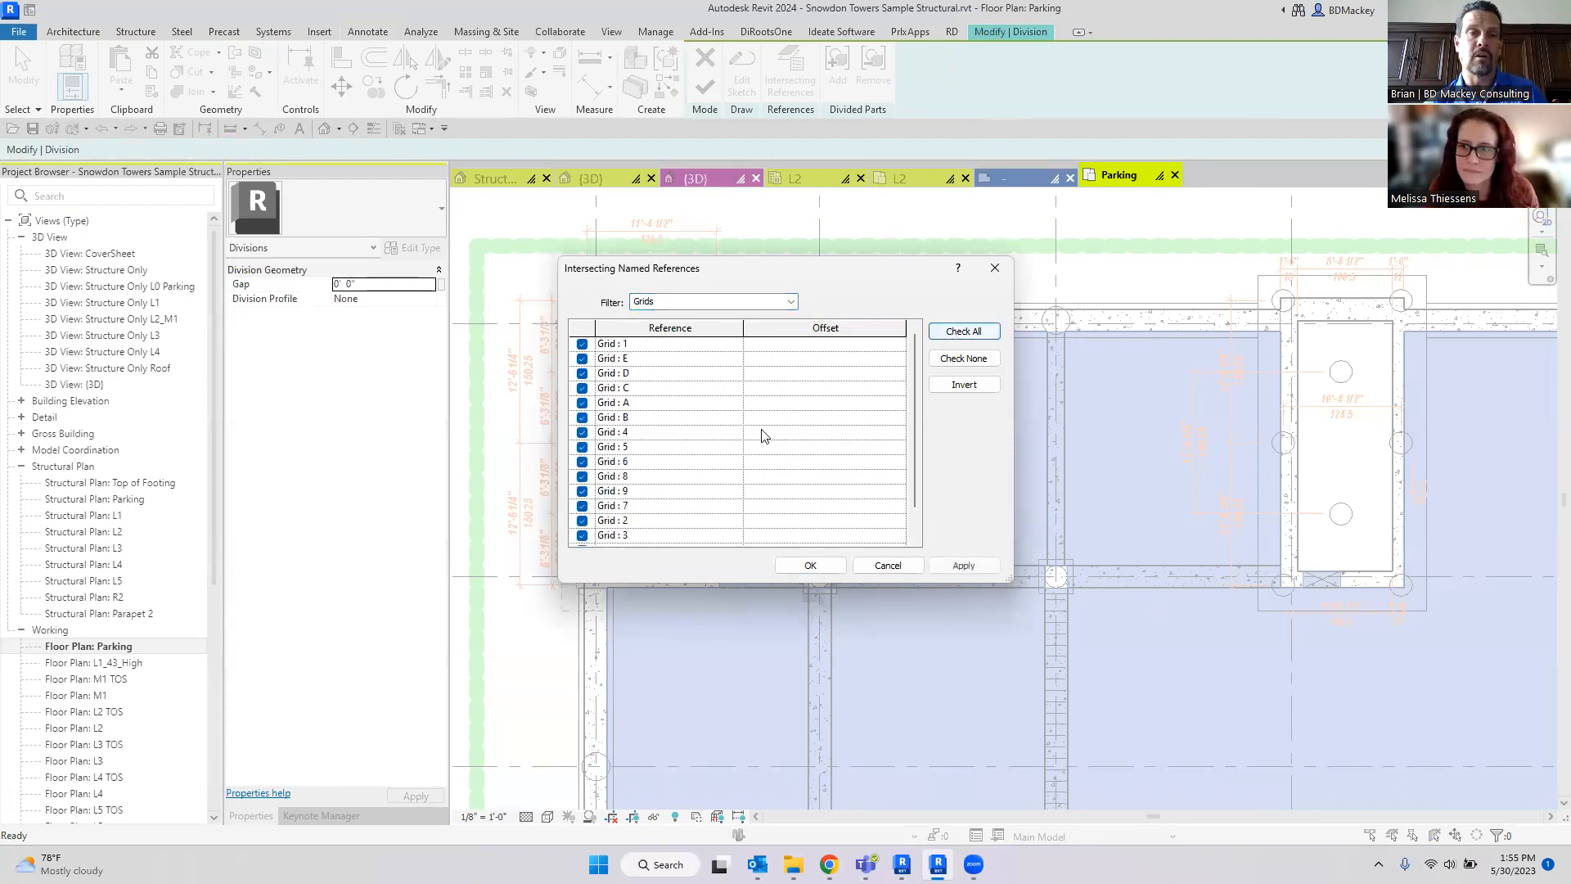
{"action": "left_click", "coordinate": [828, 566]}
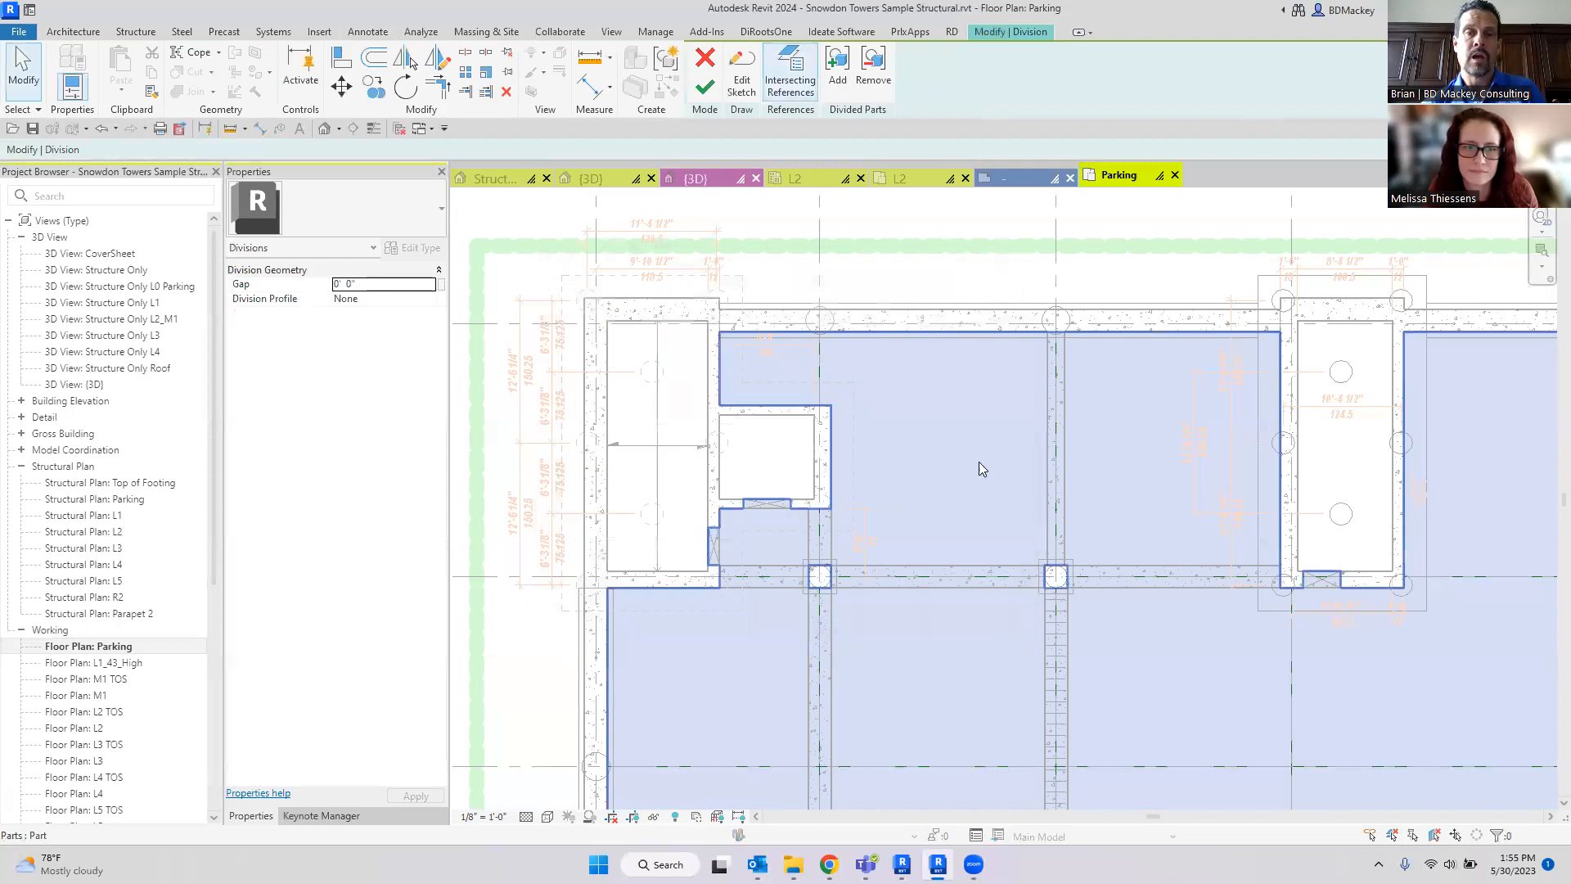
{"action": "left_click", "coordinate": [704, 86]}
Step: Isolate the divided slab part beside the small shaft in a 3D view with a section box around the selection
{"action": "scroll", "coordinate": [851, 342], "scroll_direction": "up", "scroll_amount": 5}
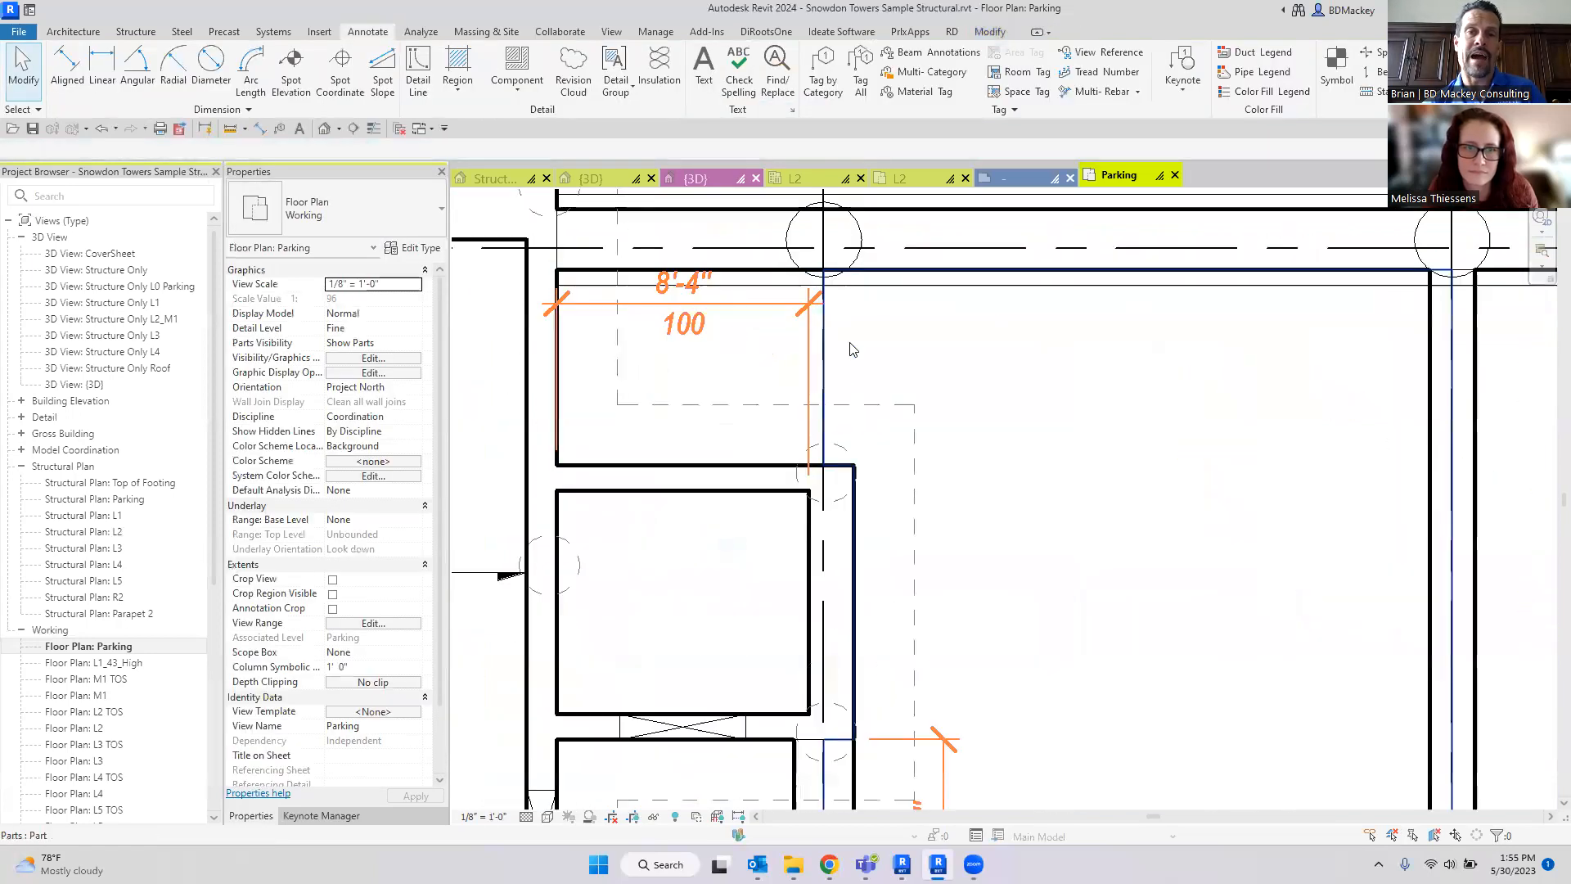
{"action": "left_click", "coordinate": [782, 293]}
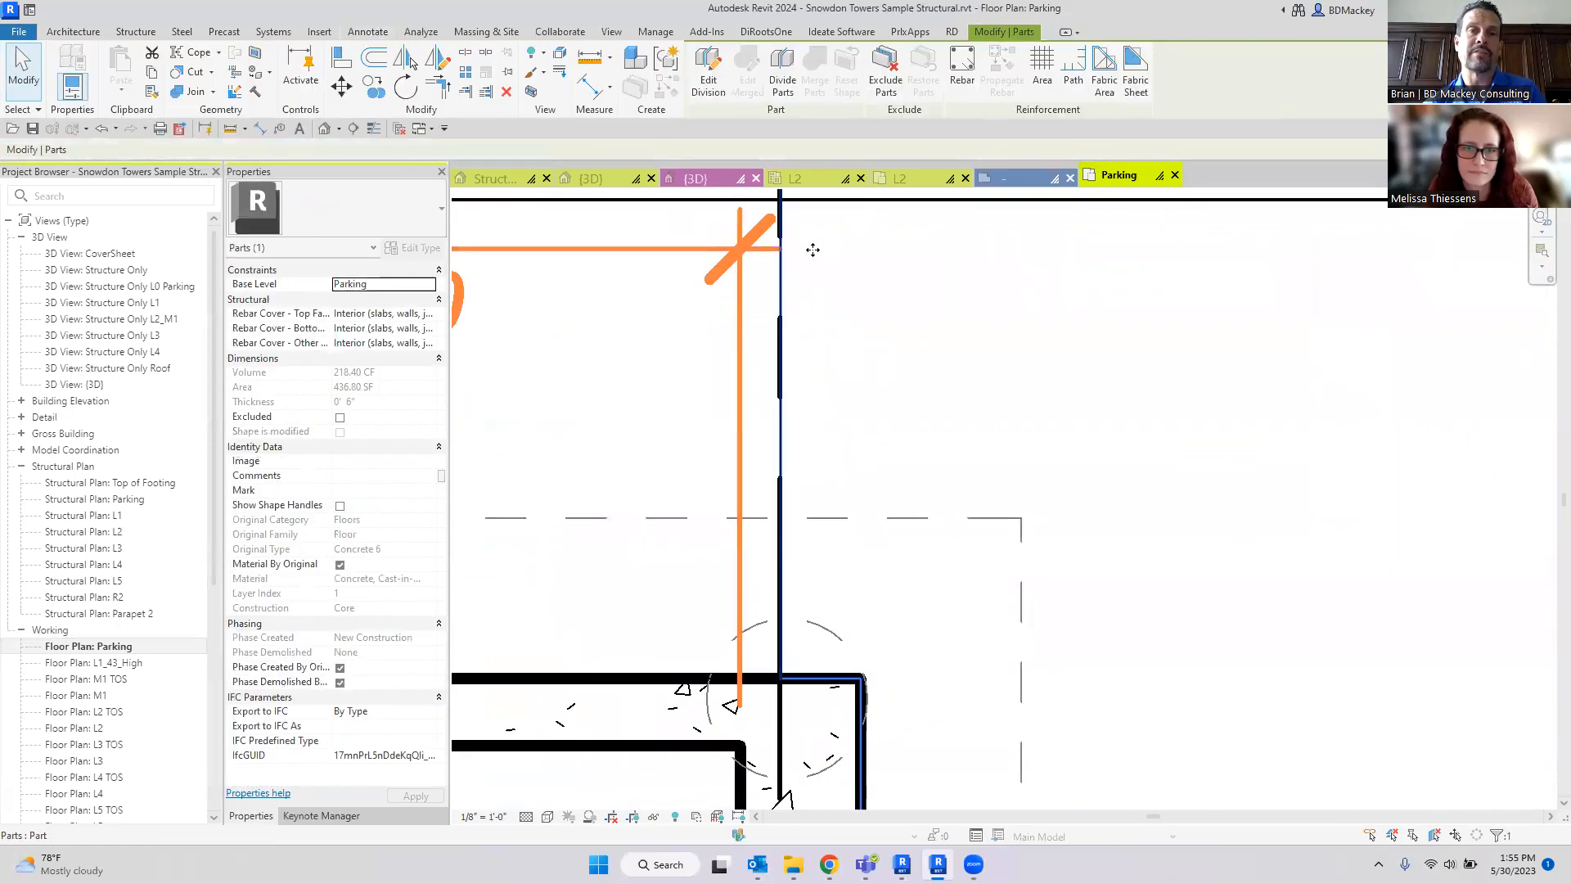
{"action": "left_click", "coordinate": [530, 90]}
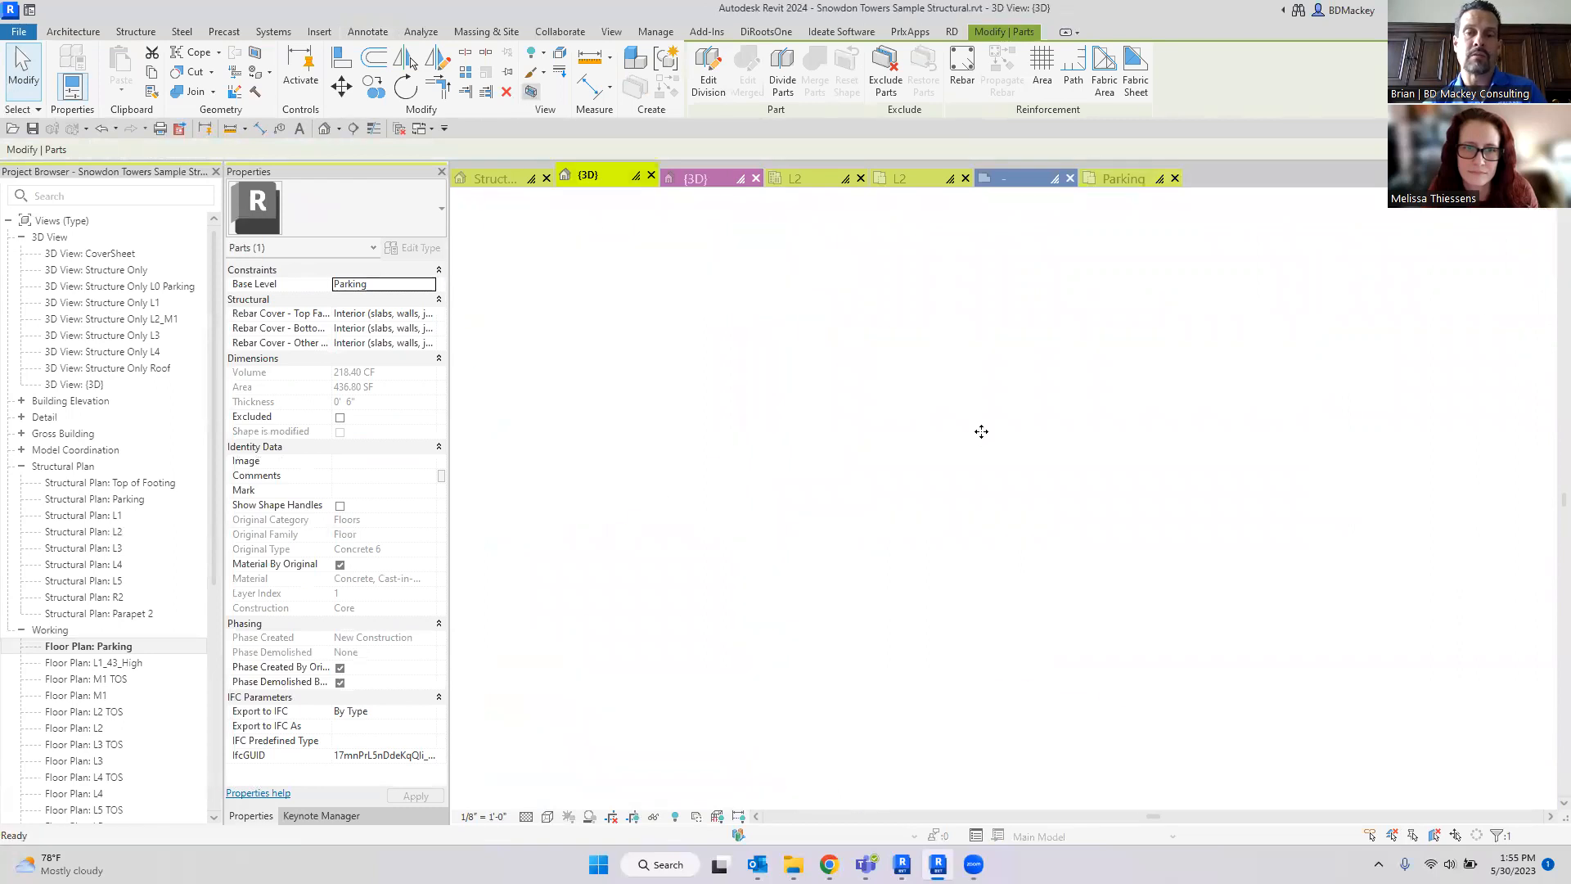
{"action": "left_click", "coordinate": [874, 711]}
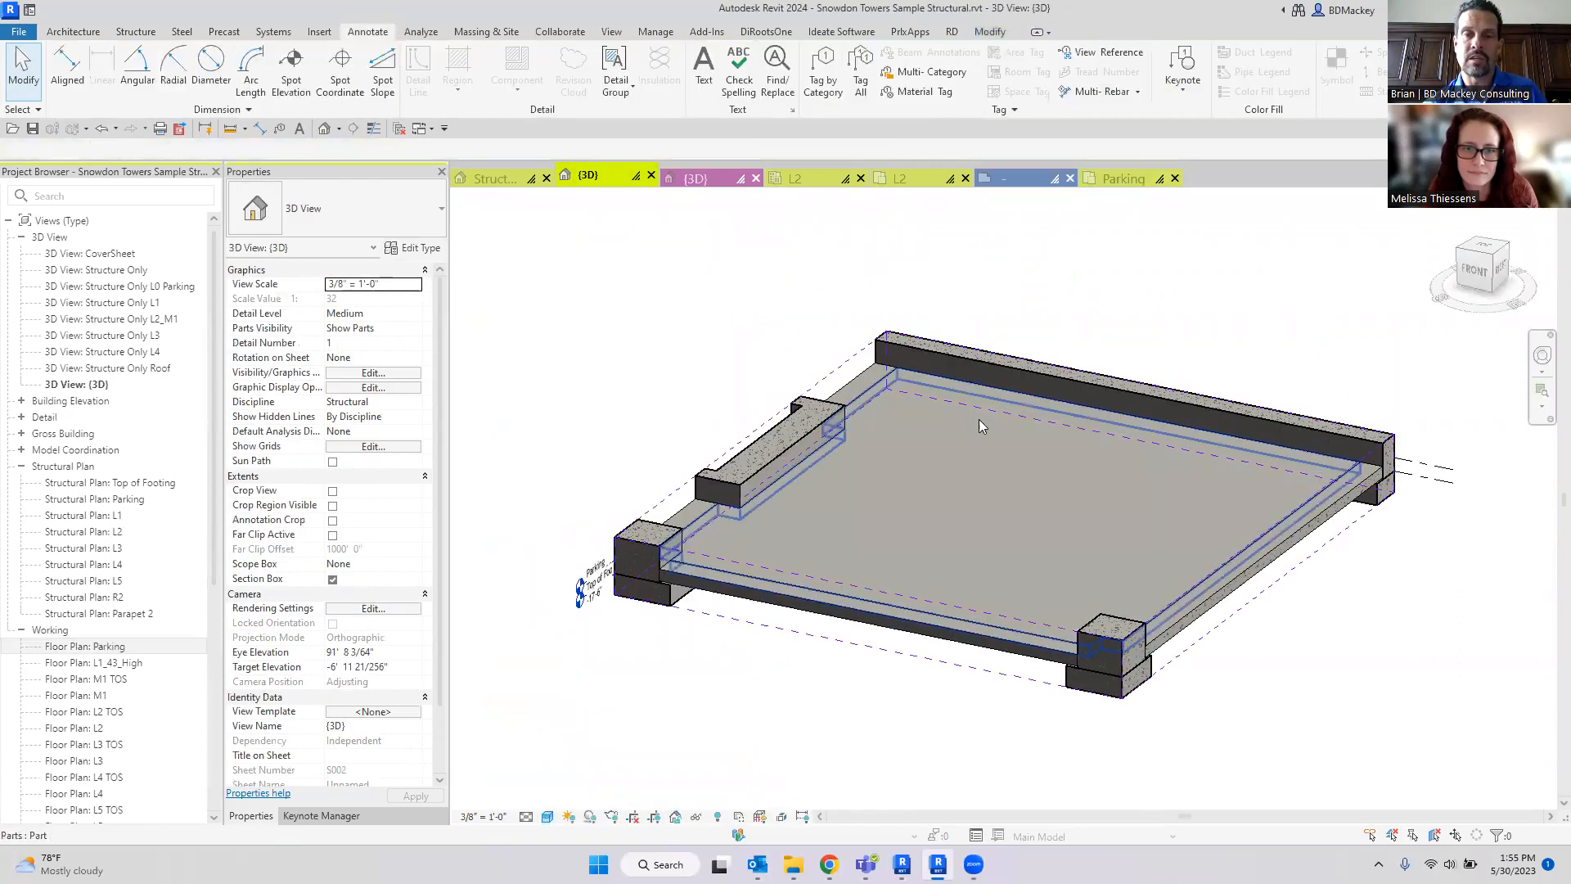
{"action": "left_click", "coordinate": [969, 390]}
{"action": "middle_click_drag", "start_coordinate": [1166, 516], "coordinate": [1170, 579], "text": "shift"}
{"action": "scroll", "coordinate": [1170, 579], "scroll_direction": "down", "scroll_amount": 3}
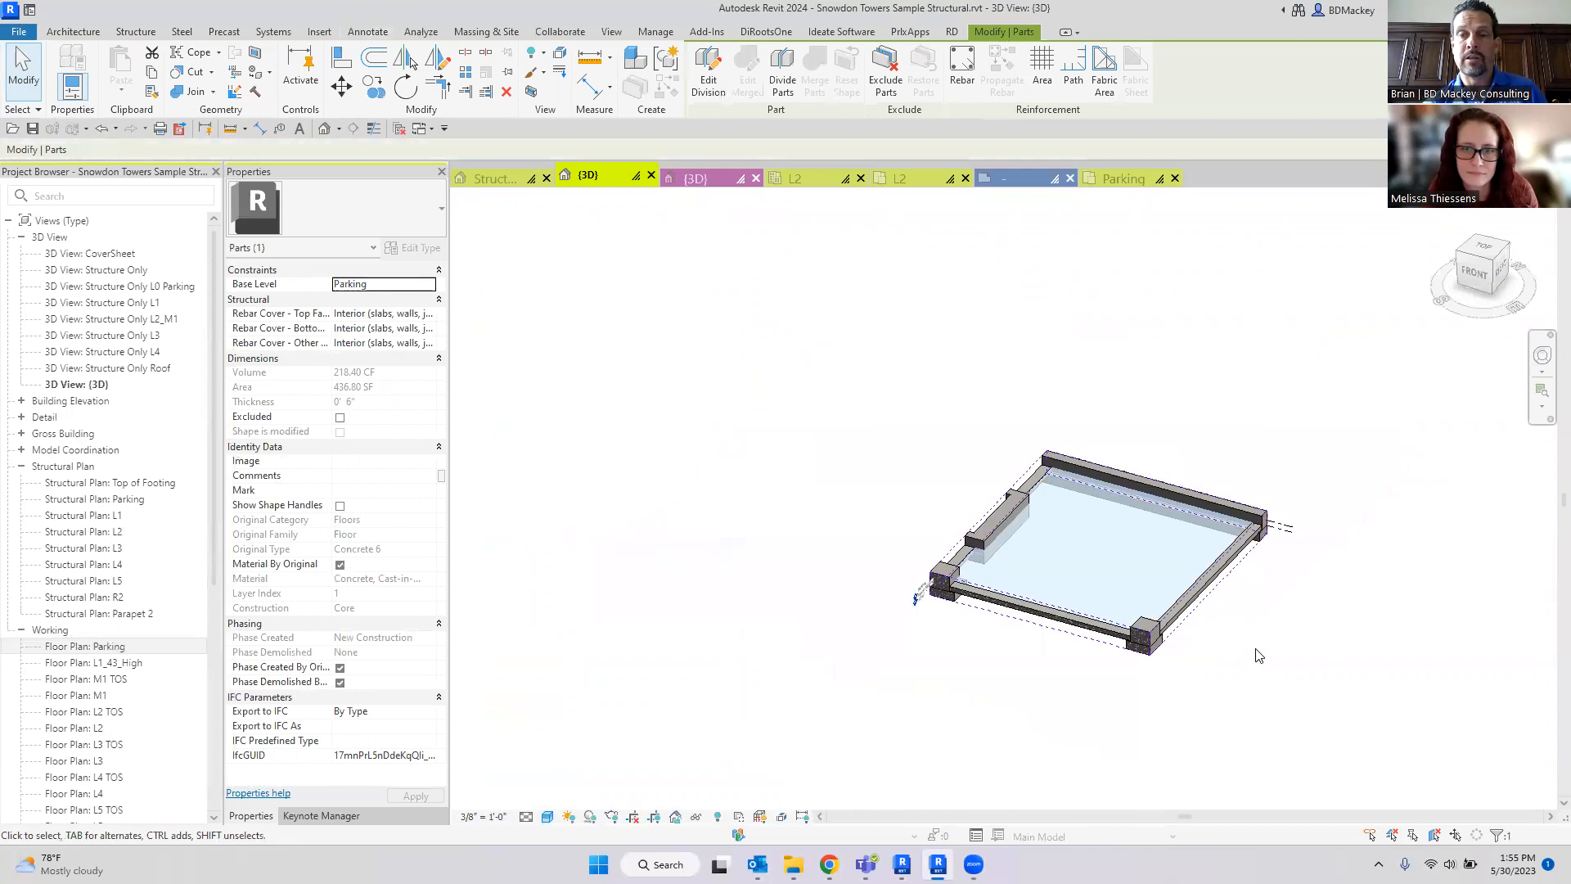
Step: Enlarge the section box at the front, back and side to include the neighbouring slab parts
{"action": "left_click", "coordinate": [1258, 652]}
{"action": "left_click", "coordinate": [1090, 648]}
{"action": "left_click_drag", "start_coordinate": [1040, 613], "coordinate": [909, 748]}
{"action": "left_click_drag", "start_coordinate": [1280, 526], "coordinate": [1400, 401]}
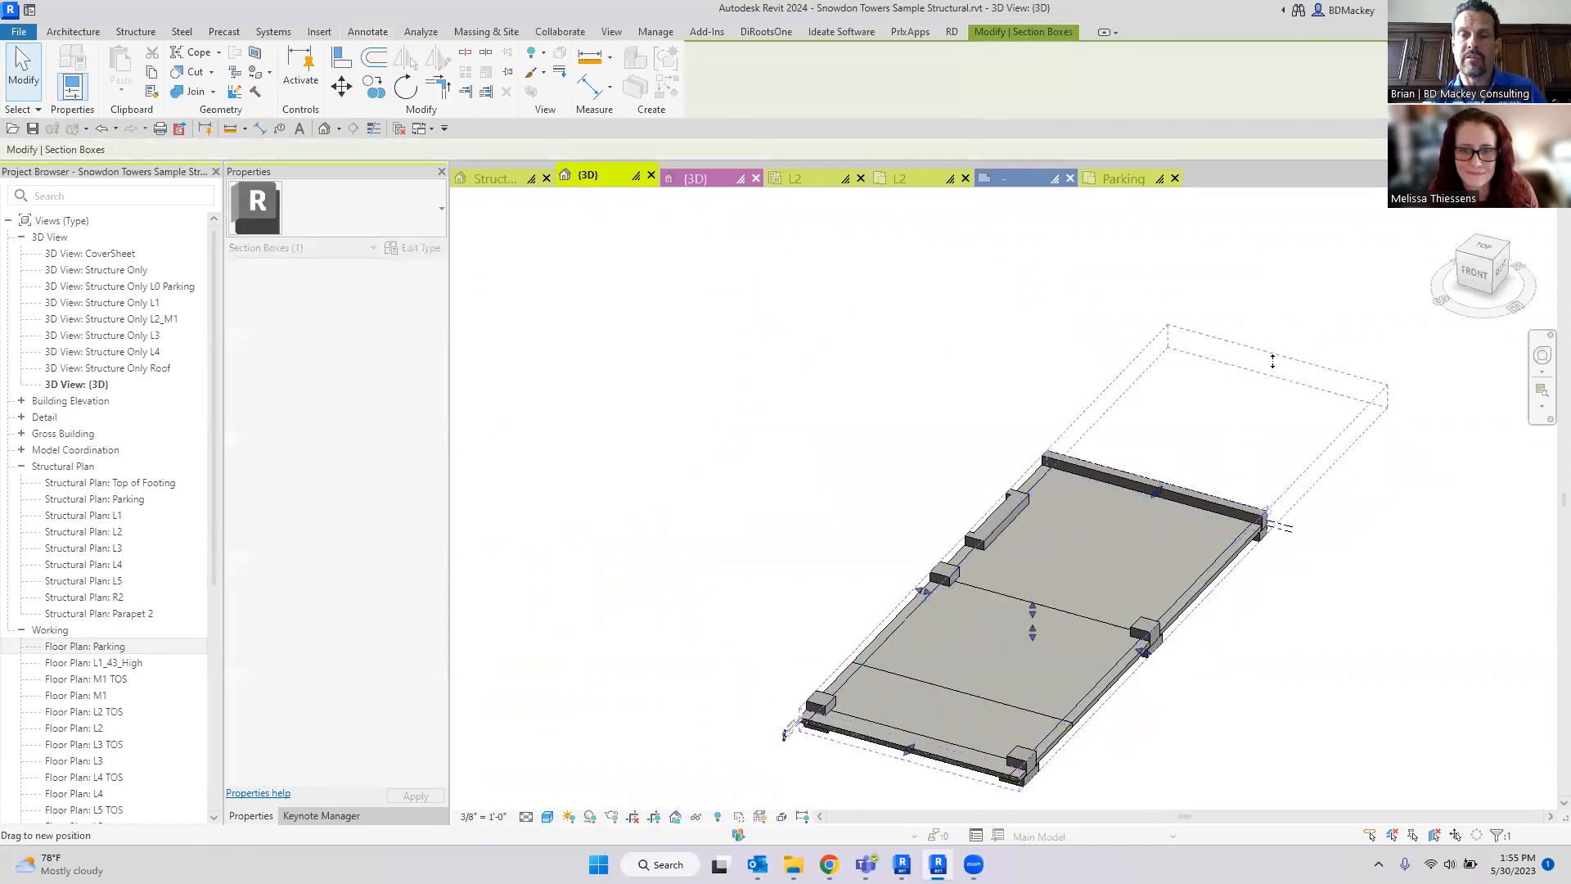
{"action": "left_click", "coordinate": [1069, 504]}
{"action": "left_click", "coordinate": [1209, 592]}
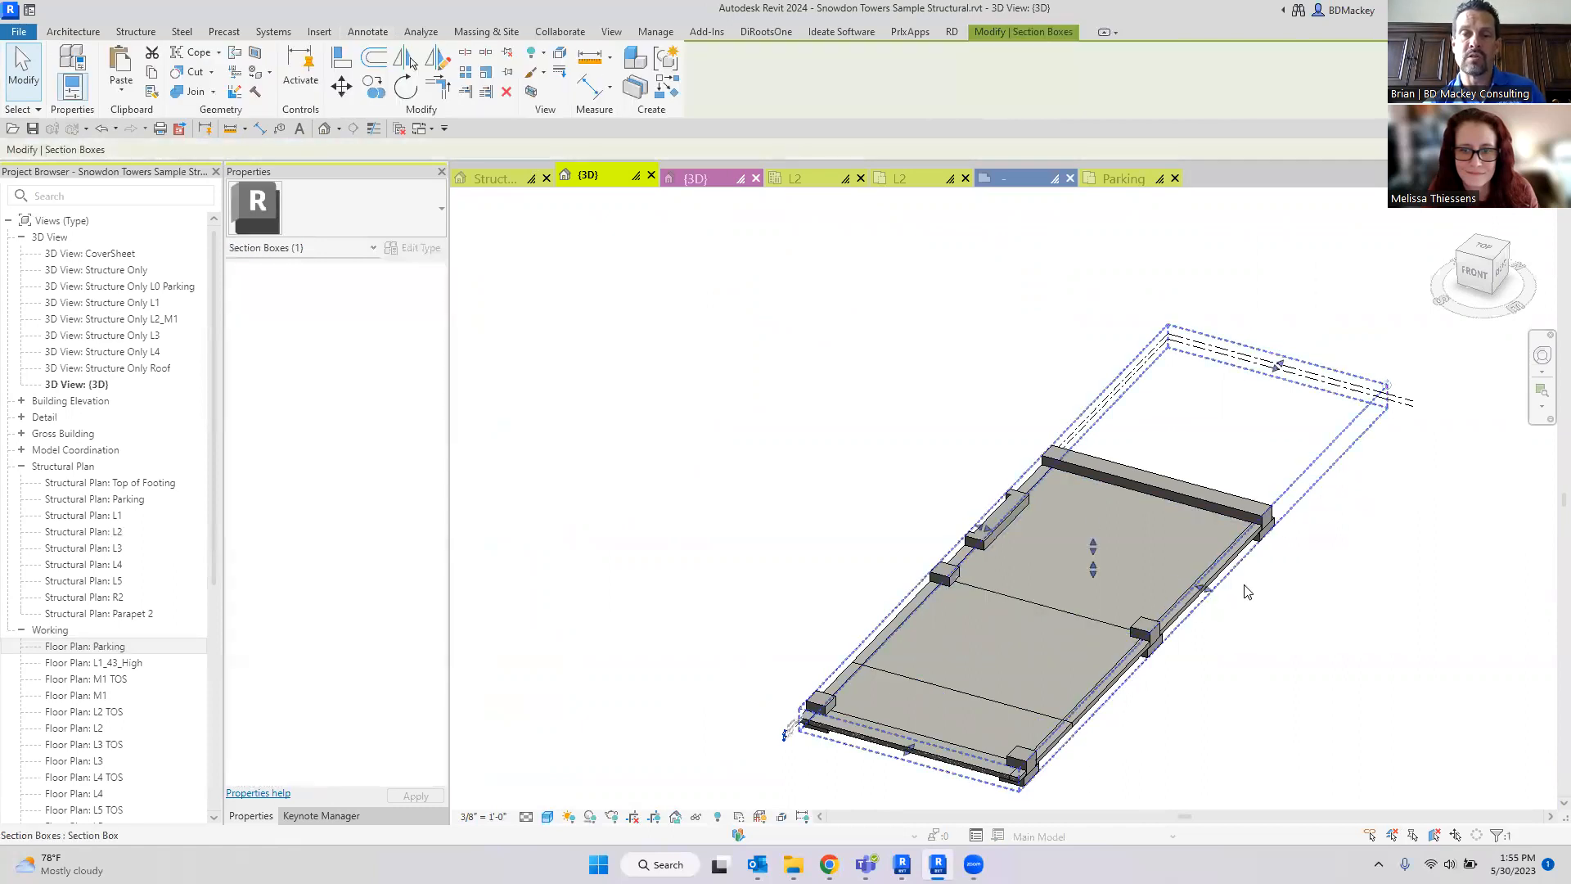
Step: Select individual slab parts around the middle column and examine their volume, area and other part properties
{"action": "scroll", "coordinate": [1209, 653], "scroll_direction": "up", "scroll_amount": 5}
{"action": "left_click", "coordinate": [1208, 572]}
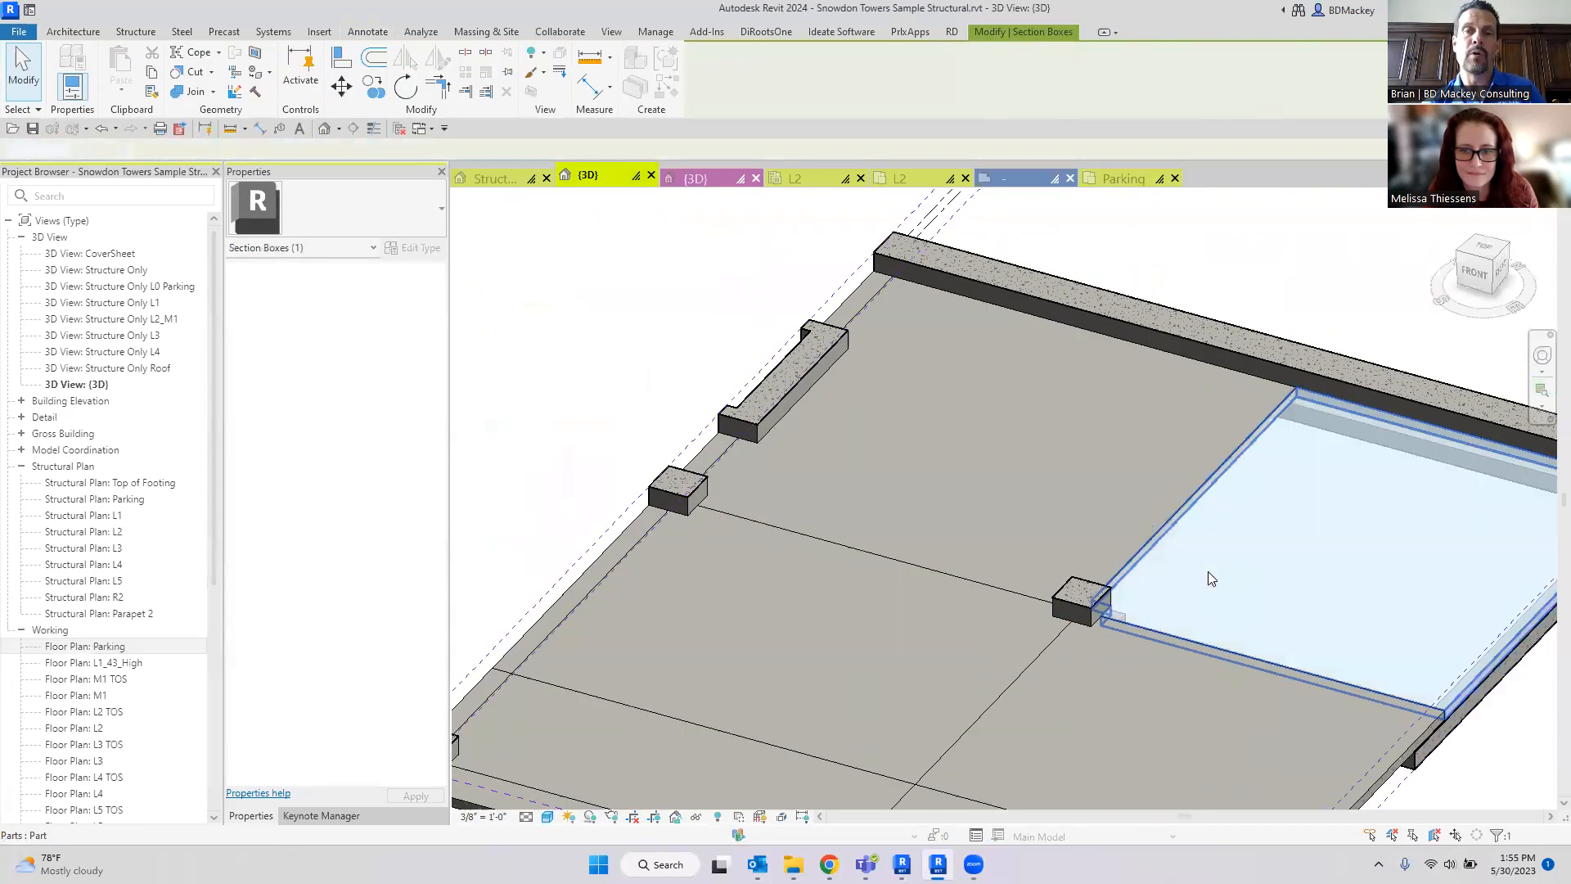
{"action": "scroll", "coordinate": [1178, 573], "scroll_direction": "up", "scroll_amount": 2}
{"action": "left_click", "coordinate": [948, 520]}
{"action": "left_click", "coordinate": [863, 620]}
{"action": "left_click", "coordinate": [1075, 717]}
{"action": "middle_click_drag", "start_coordinate": [1147, 485], "coordinate": [1120, 444]}
{"action": "scroll", "coordinate": [564, 380], "scroll_direction": "up", "scroll_amount": 3}
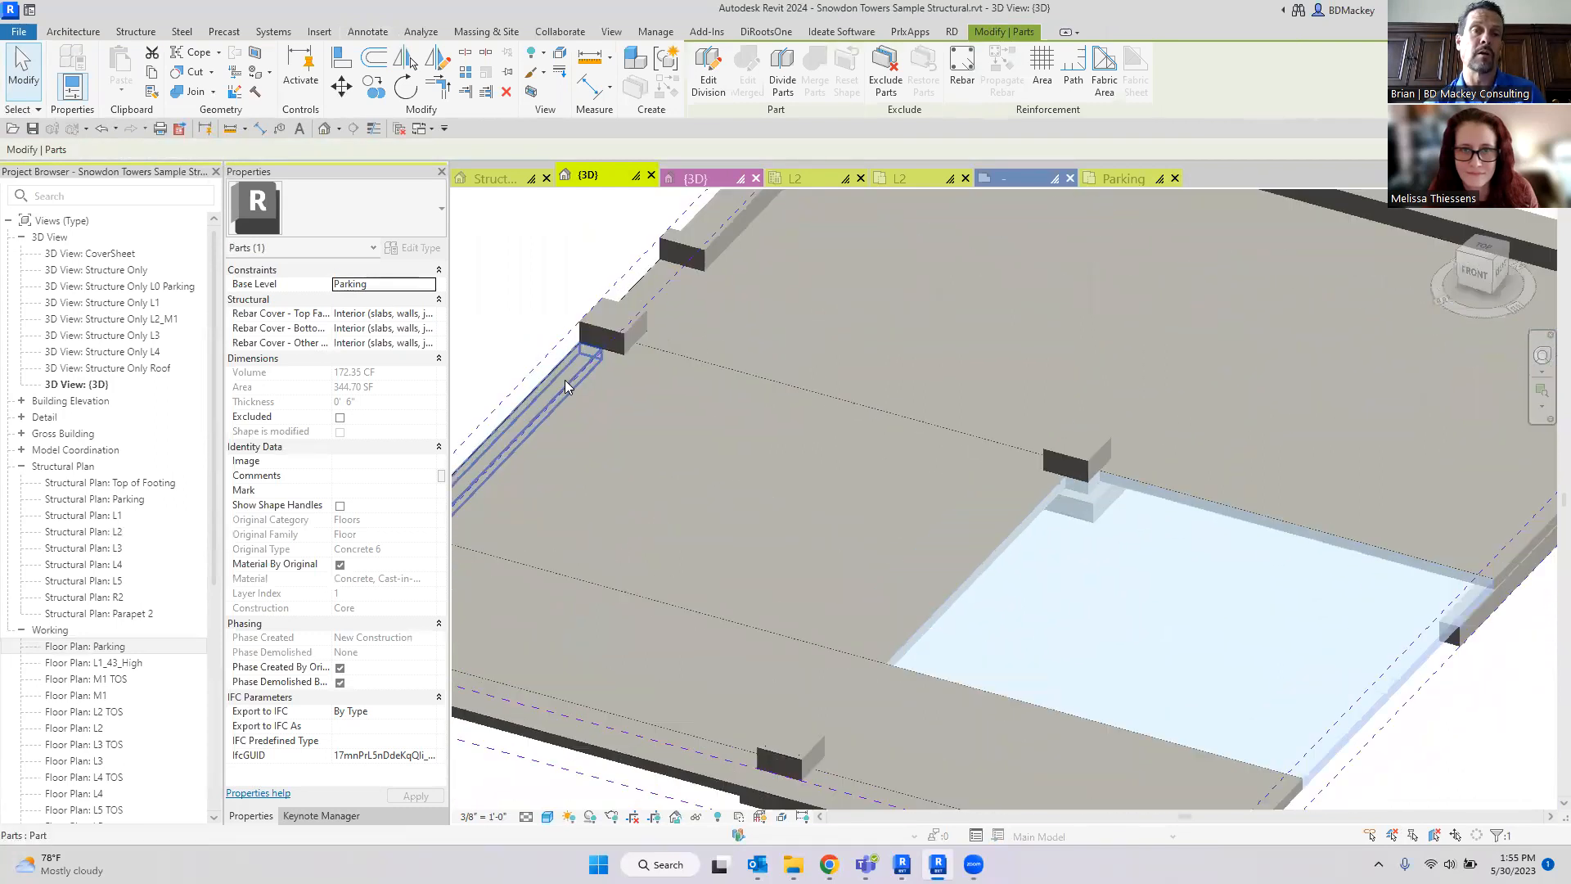
{"action": "left_click", "coordinate": [637, 440]}
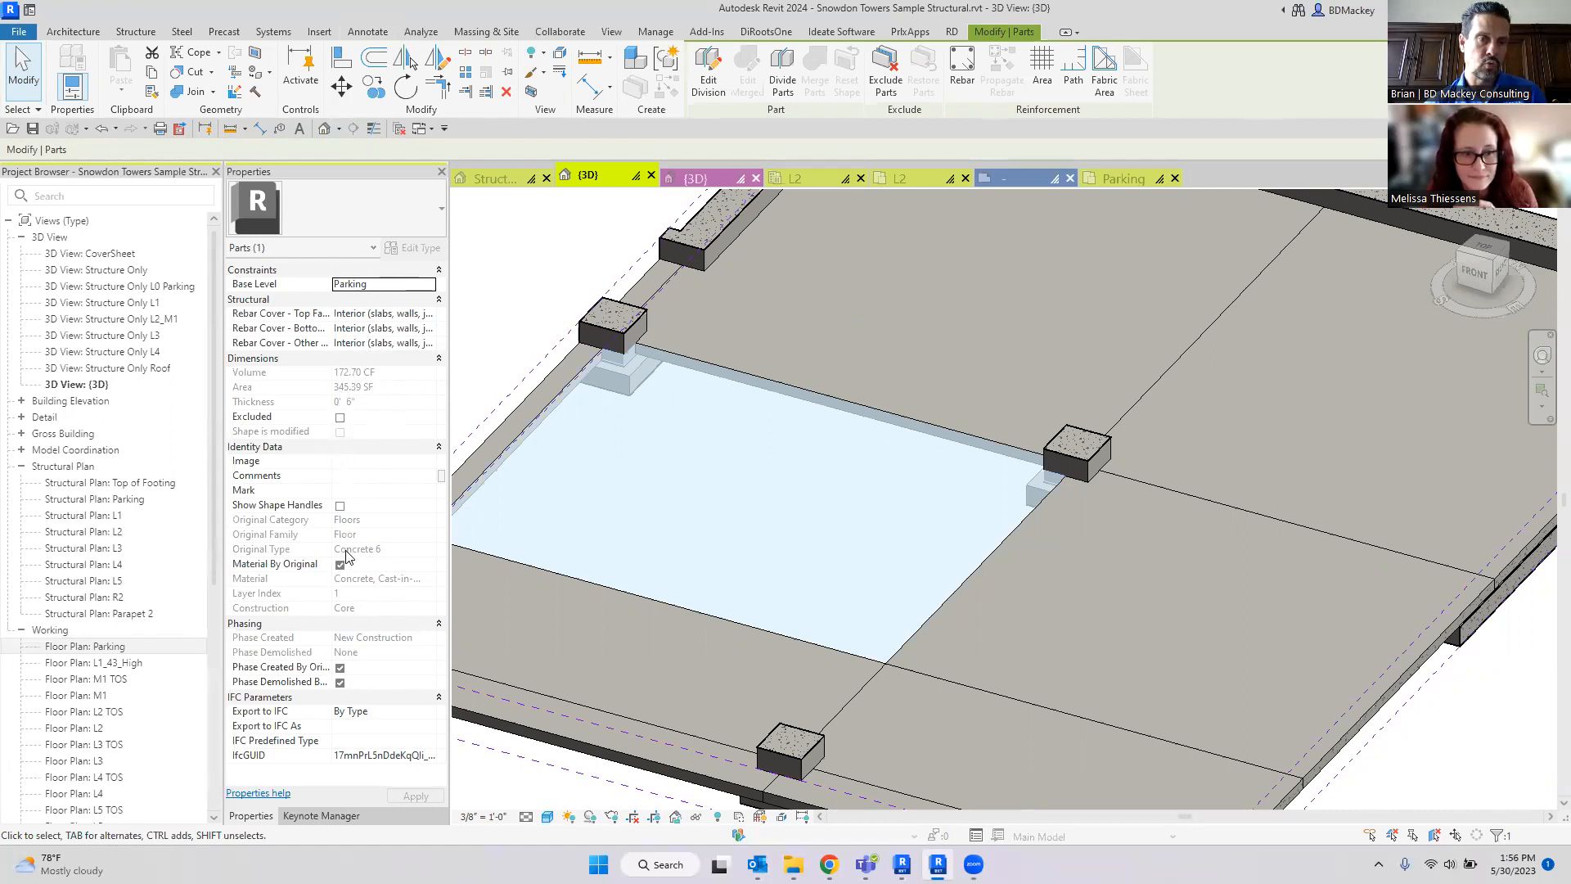
{"action": "scroll", "coordinate": [1130, 546], "scroll_direction": "down", "scroll_amount": 5}
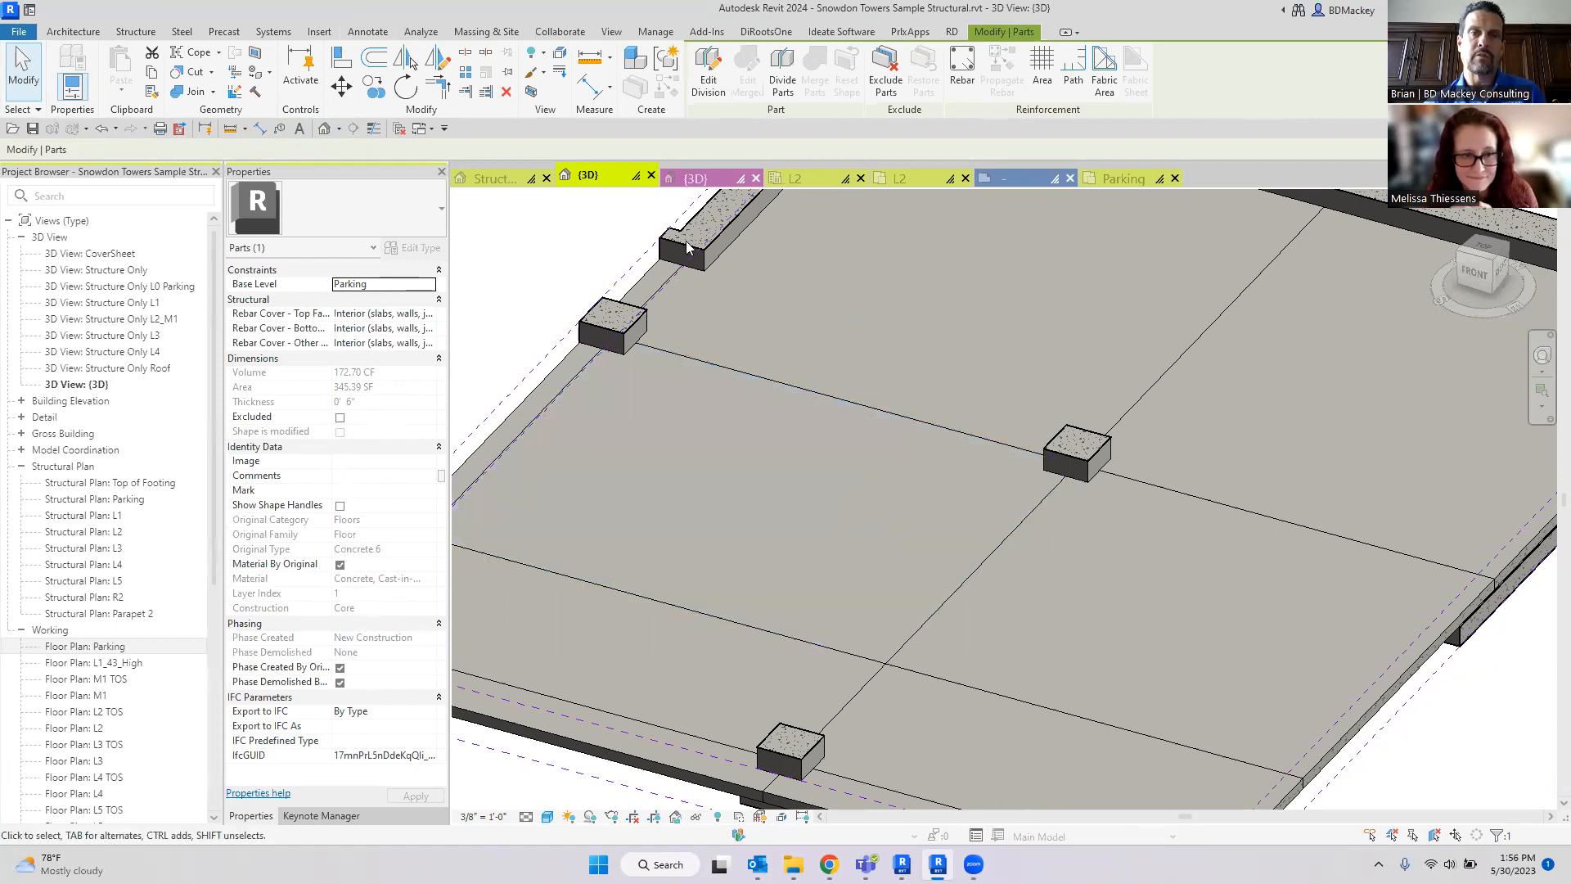
Step: Set the 3D view's parts visibility to Show Both
{"action": "key", "text": "Escape"}
{"action": "left_click", "coordinate": [1126, 536]}
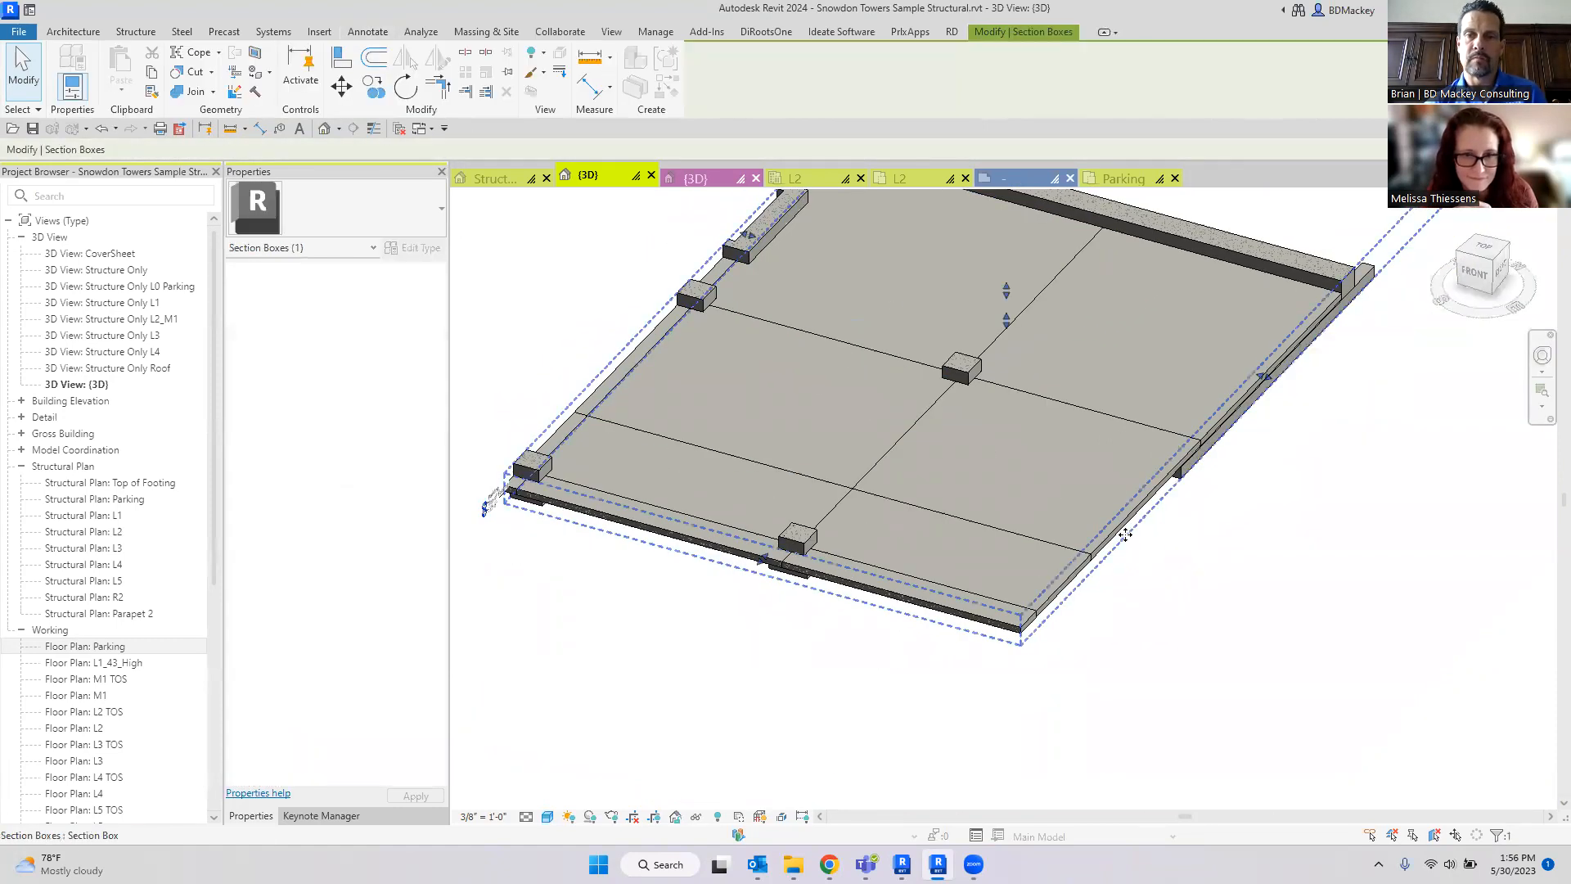
{"action": "scroll", "coordinate": [1126, 536], "scroll_direction": "down", "scroll_amount": 3}
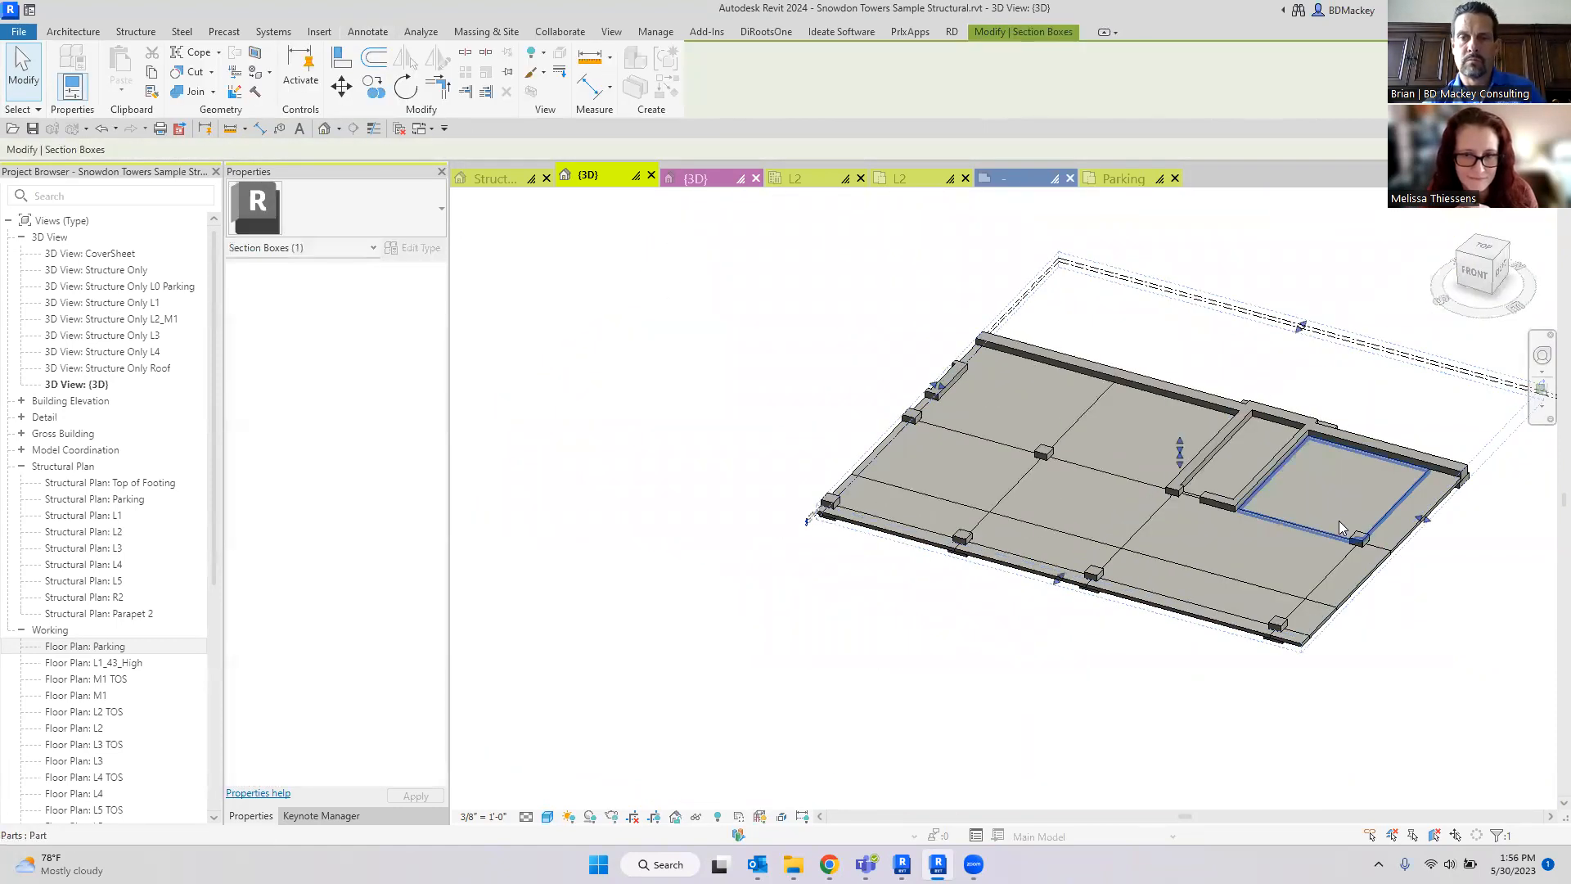
{"action": "middle_click_drag", "start_coordinate": [1508, 548], "coordinate": [1358, 624], "text": "shift"}
{"action": "scroll", "coordinate": [1270, 557], "scroll_direction": "up", "scroll_amount": 3}
{"action": "key", "text": "Escape"}
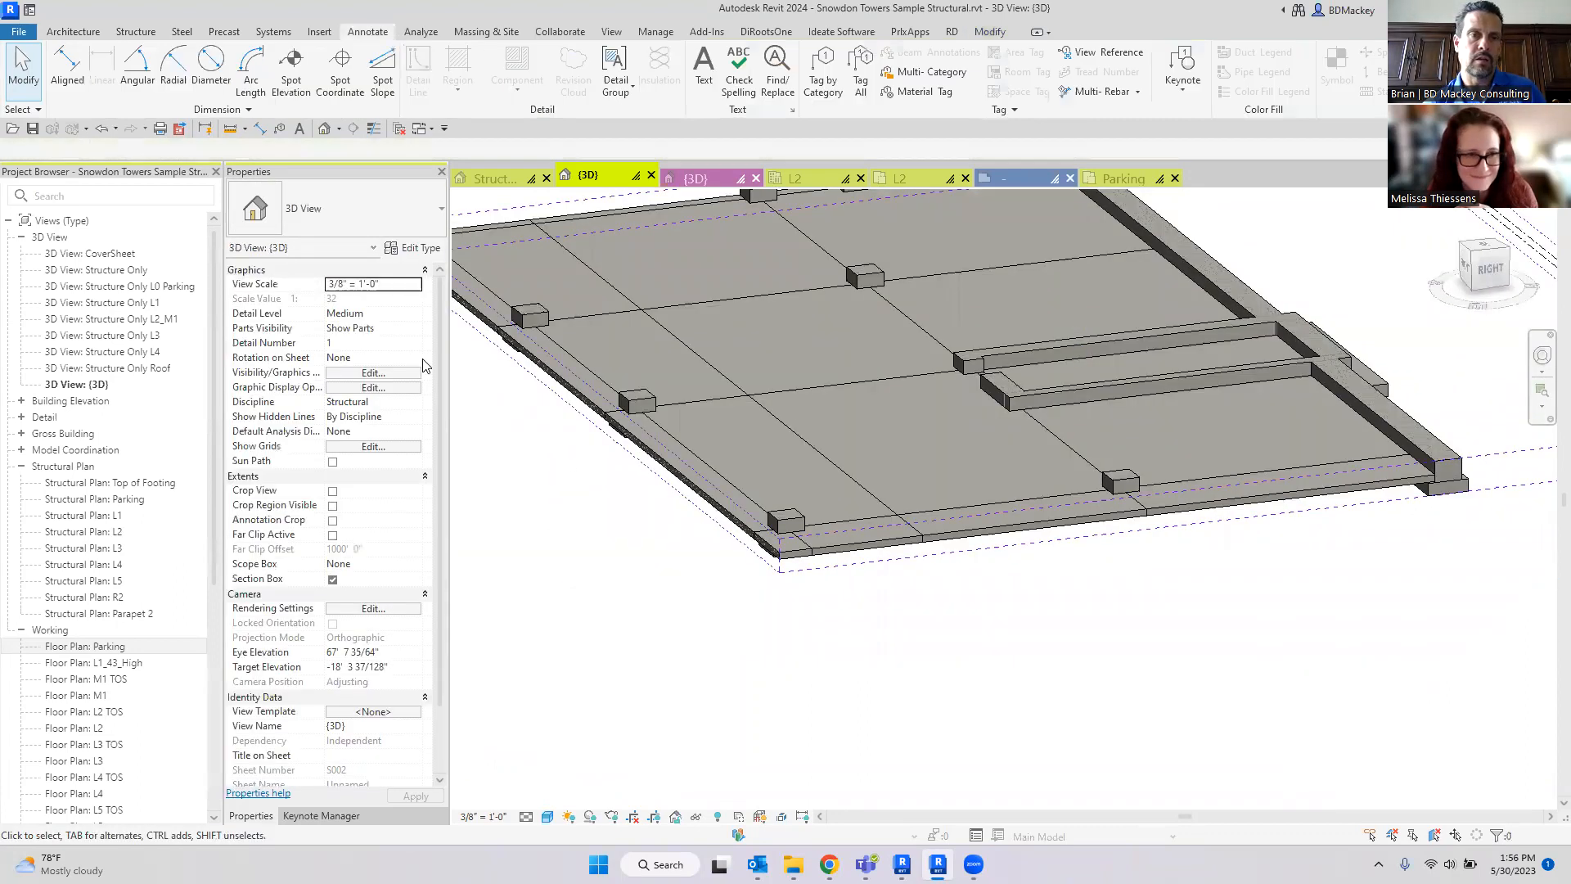
{"action": "left_click", "coordinate": [416, 328]}
{"action": "left_click", "coordinate": [415, 328]}
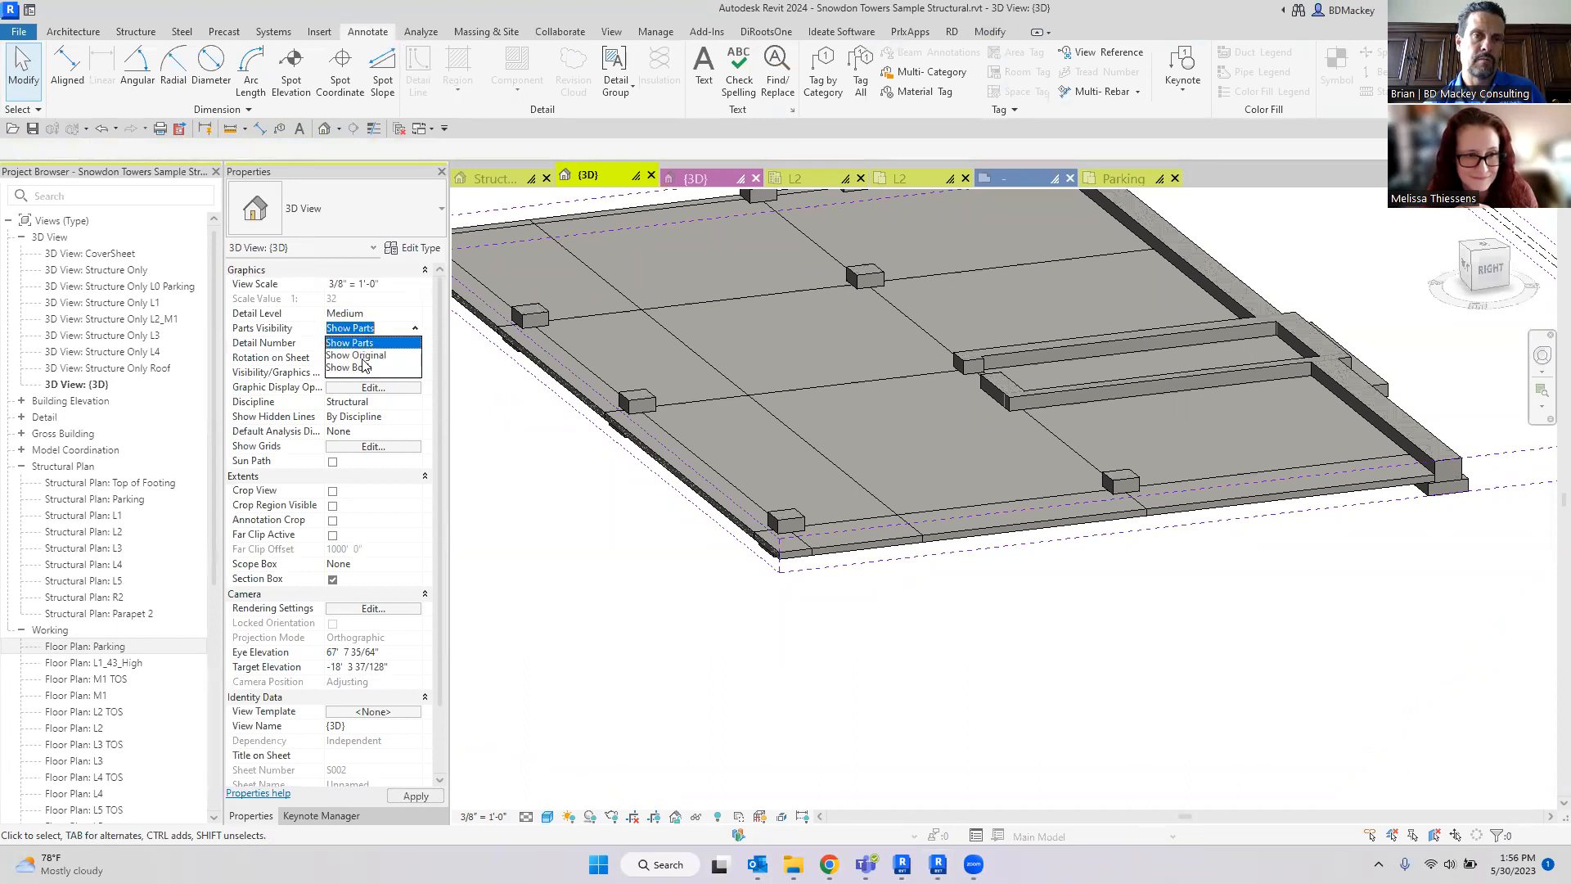
{"action": "left_click", "coordinate": [365, 367]}
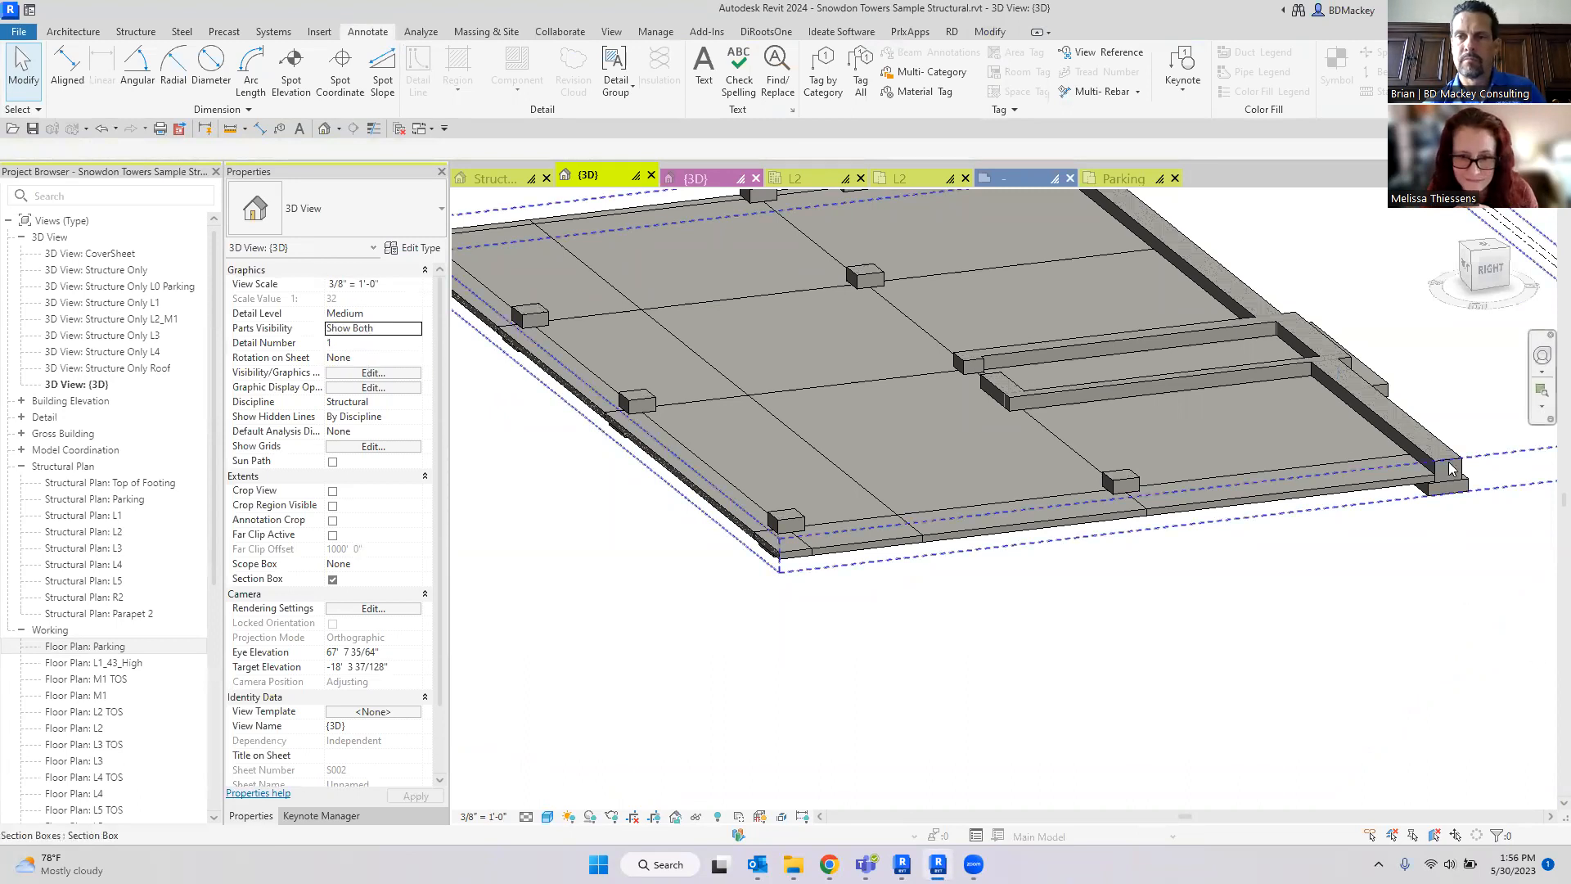
Step: Select the original floor at the slab corner beside the wall and examine its properties
{"action": "scroll", "coordinate": [1405, 513], "scroll_direction": "up", "scroll_amount": 4}
{"action": "left_click", "coordinate": [1405, 513]}
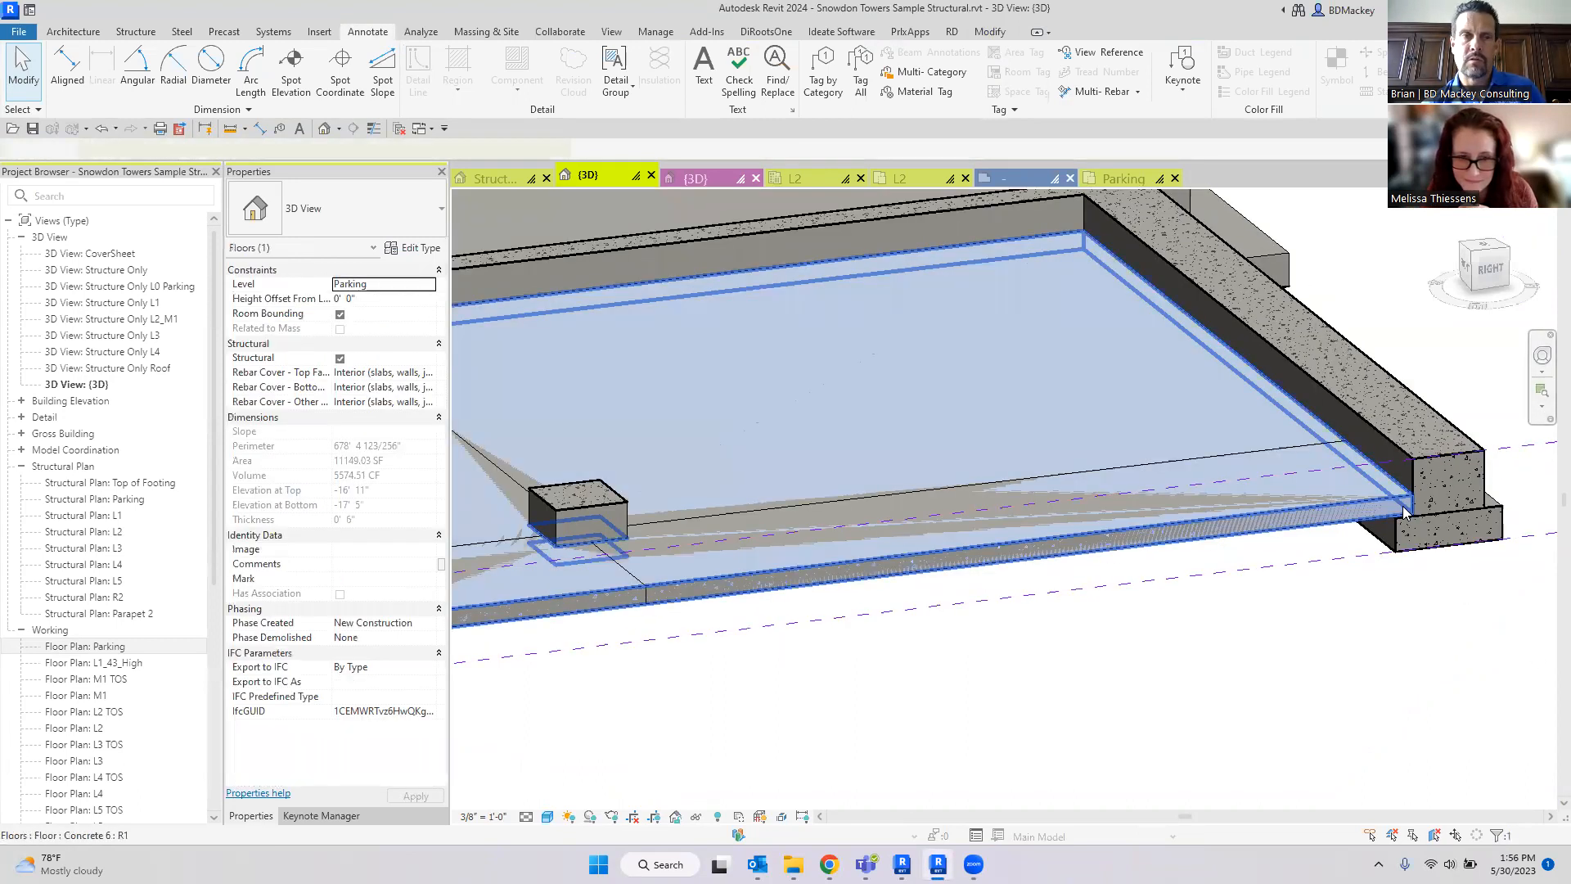
{"action": "scroll", "coordinate": [1158, 657], "scroll_direction": "down", "scroll_amount": 2}
{"action": "left_click", "coordinate": [1158, 657]}
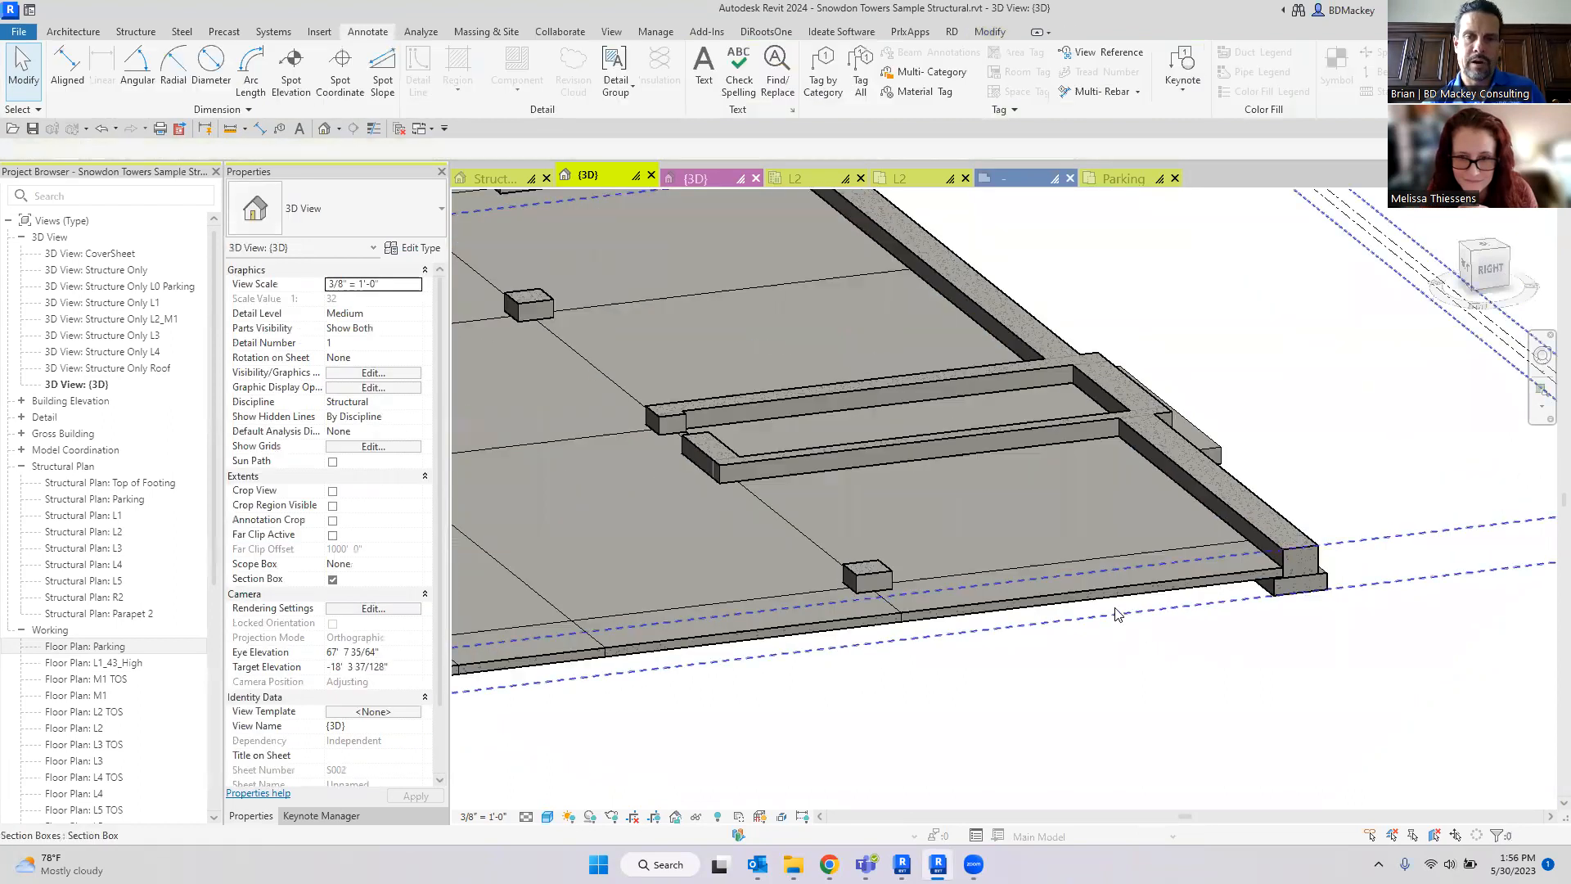
Step: Edit the division of the slab parts and set the gap to 1"
{"action": "left_click", "coordinate": [1106, 549]}
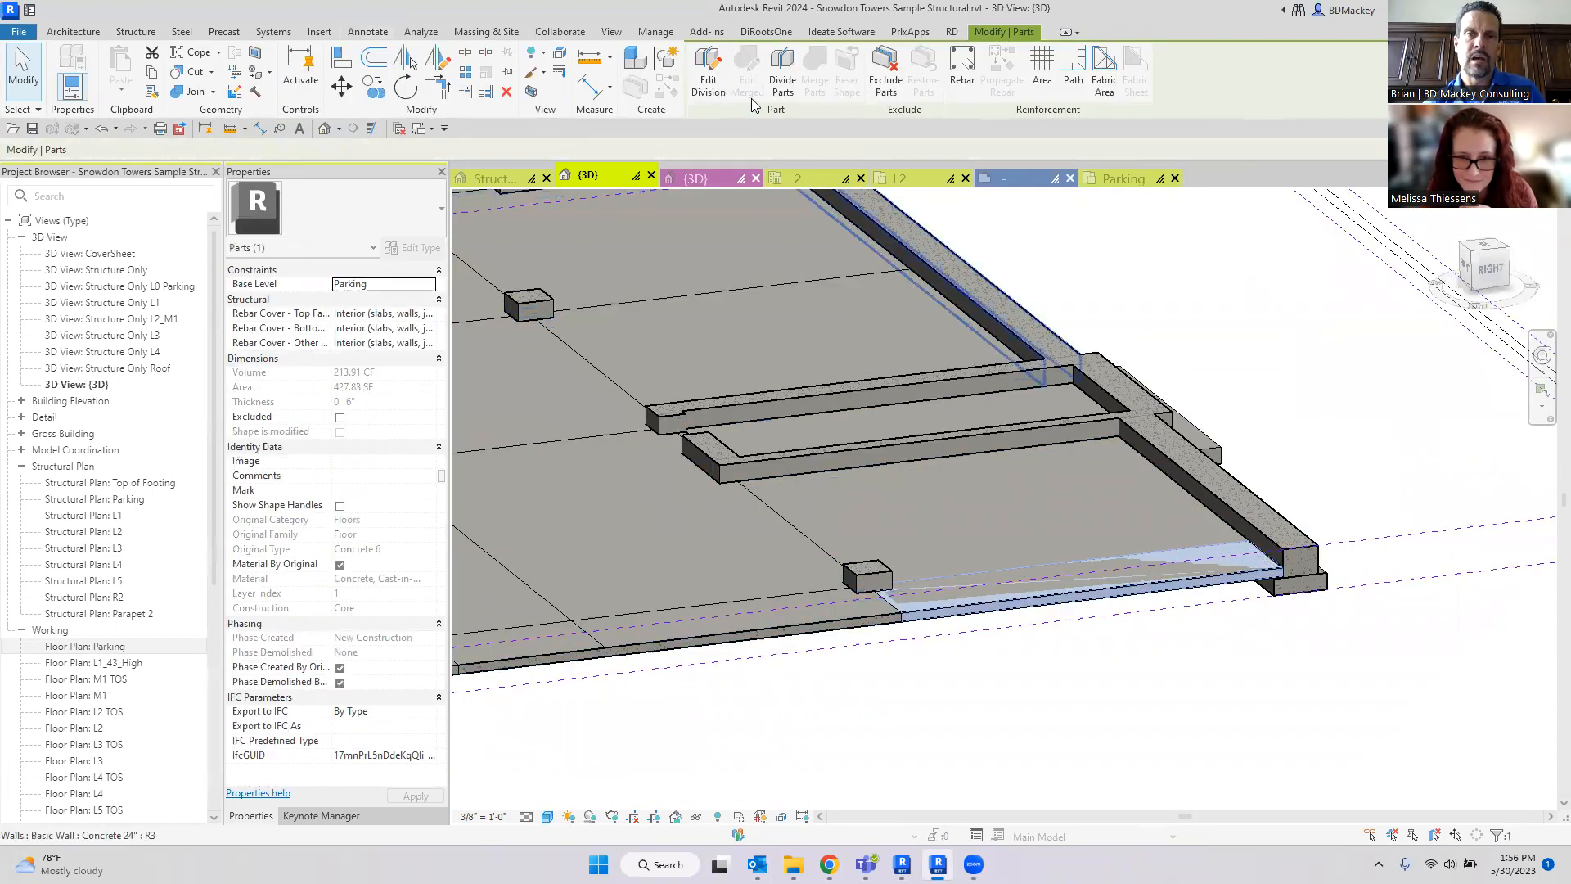
{"action": "left_click", "coordinate": [709, 80]}
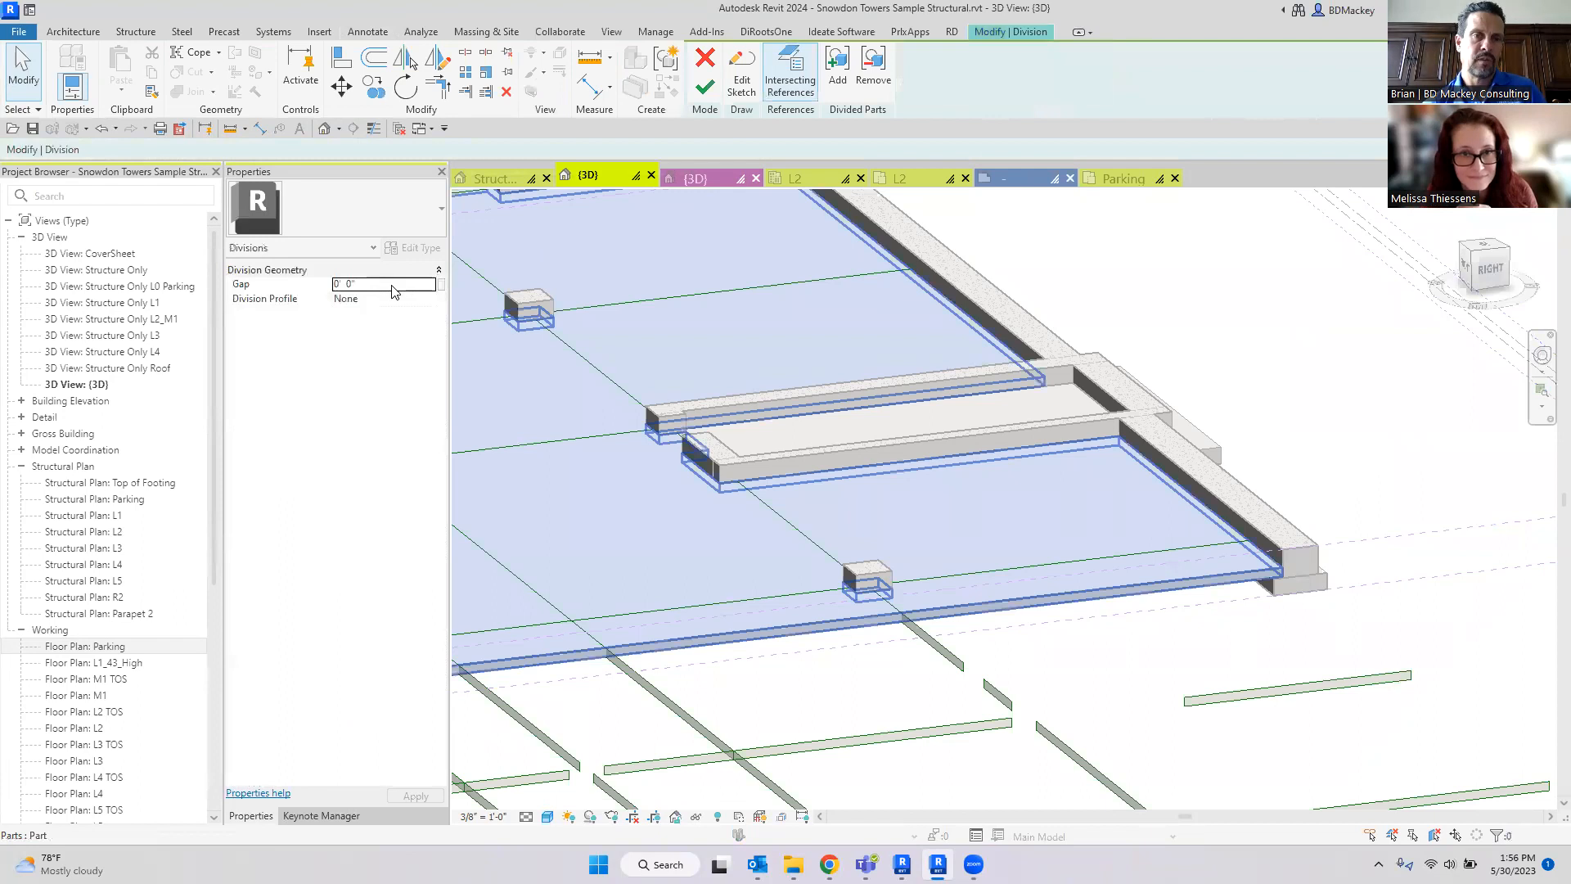
{"action": "left_click", "coordinate": [388, 283]}
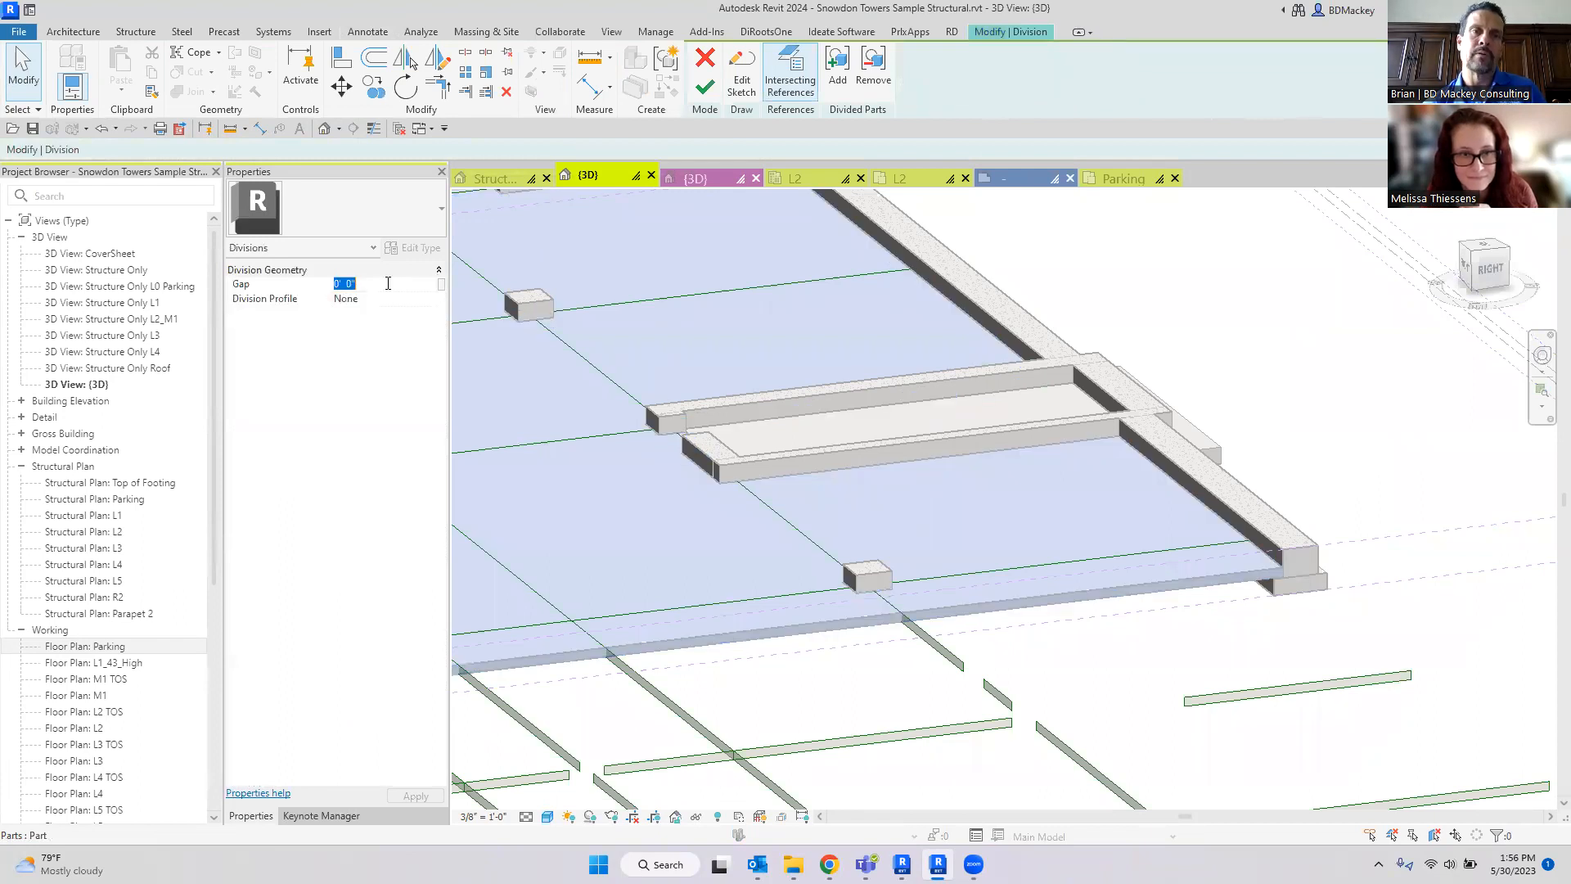
{"action": "type", "text": "1\""}
{"action": "key", "text": "Return"}
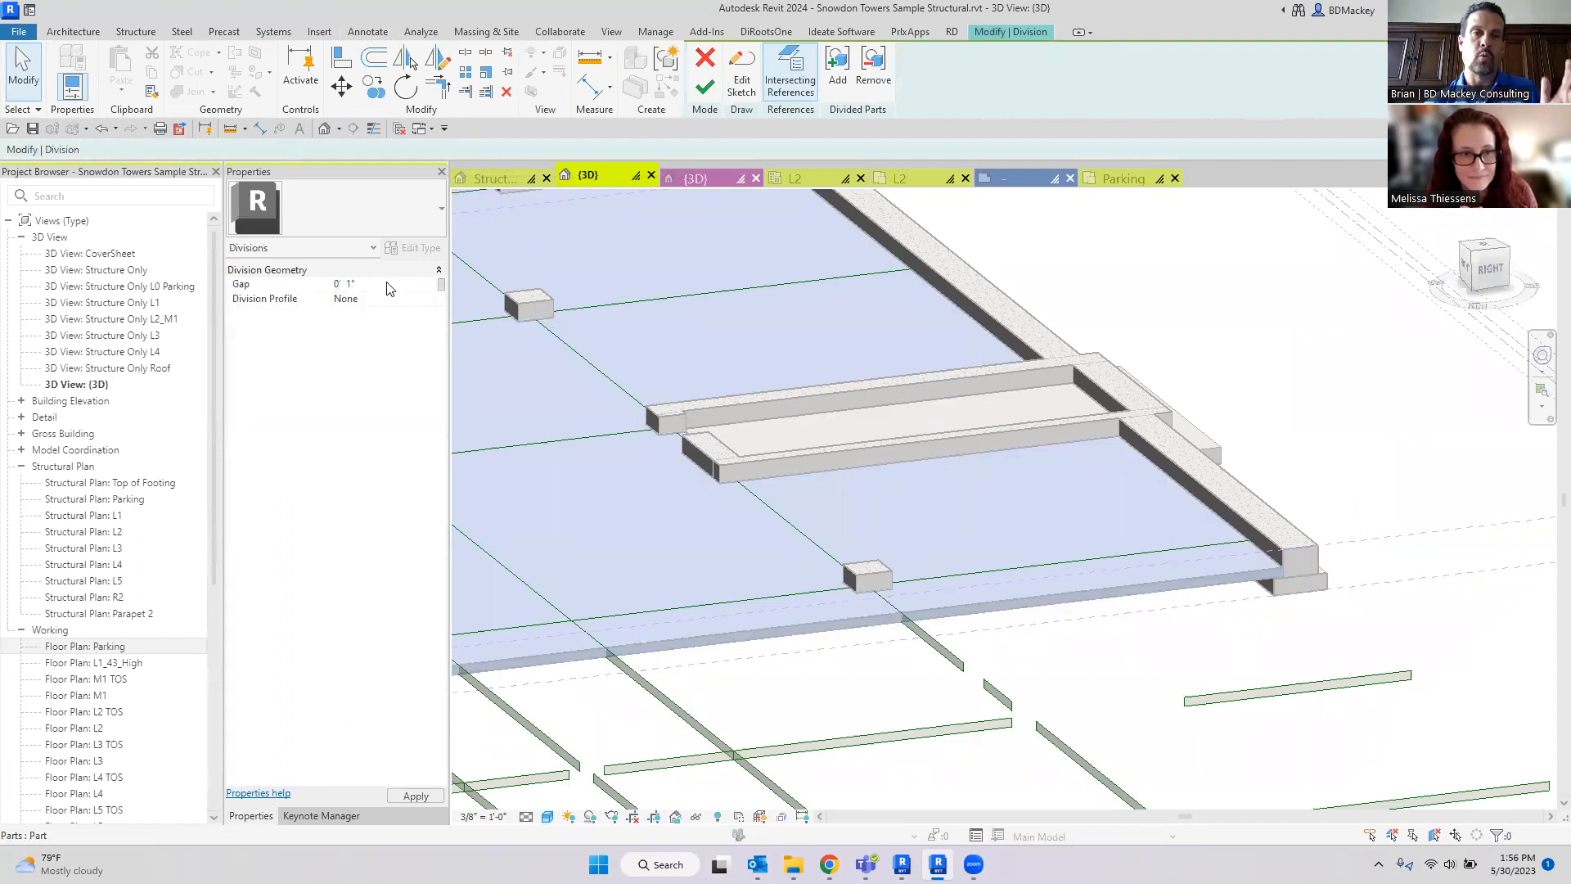
{"action": "left_click", "coordinate": [705, 90]}
Step: Apply the Angled Step division profile to the slab division and inspect the joint at the slab's outer edge
{"action": "scroll", "coordinate": [915, 565], "scroll_direction": "up", "scroll_amount": 3}
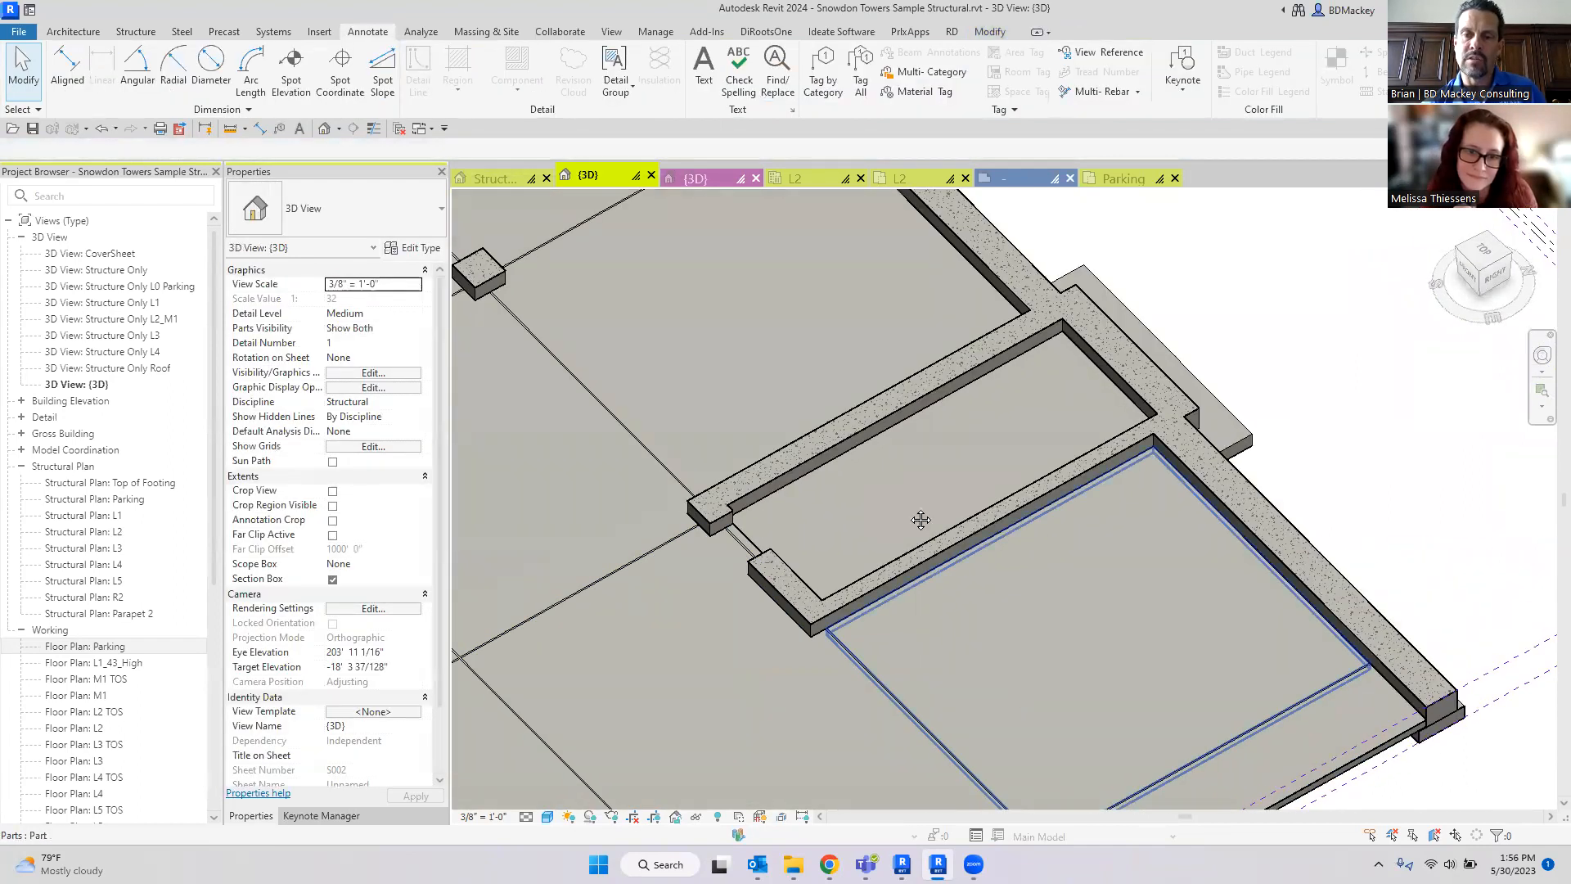
{"action": "scroll", "coordinate": [920, 520], "scroll_direction": "down", "scroll_amount": 5}
{"action": "scroll", "coordinate": [920, 521], "scroll_direction": "up", "scroll_amount": 8}
{"action": "scroll", "coordinate": [921, 517], "scroll_direction": "down", "scroll_amount": 2}
{"action": "scroll", "coordinate": [903, 500], "scroll_direction": "down", "scroll_amount": 2}
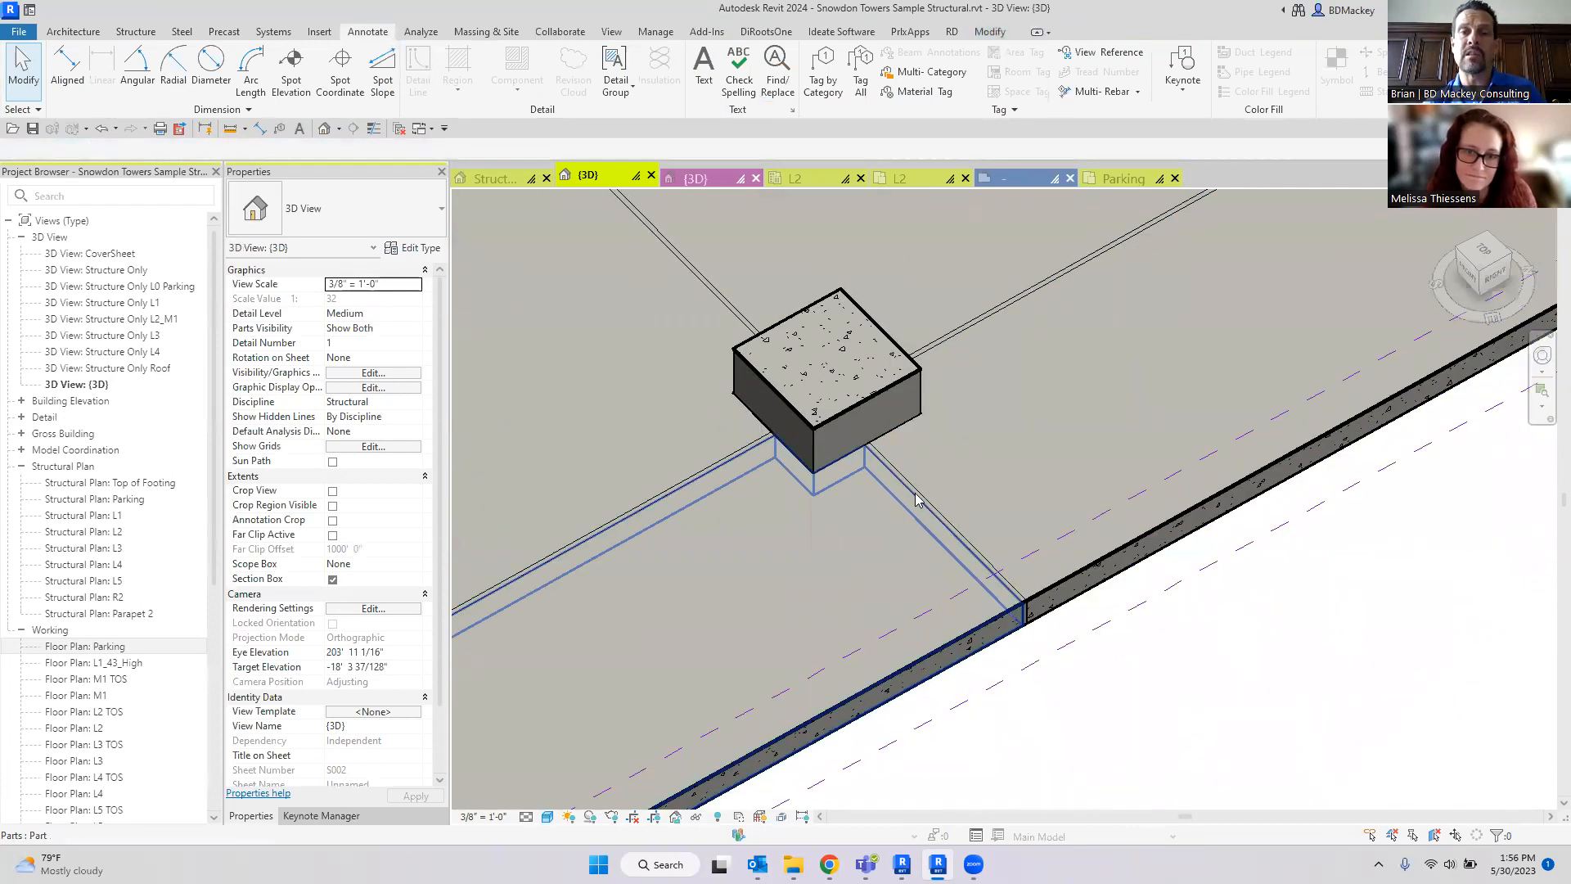
{"action": "left_click", "coordinate": [905, 498]}
{"action": "left_click", "coordinate": [706, 77]}
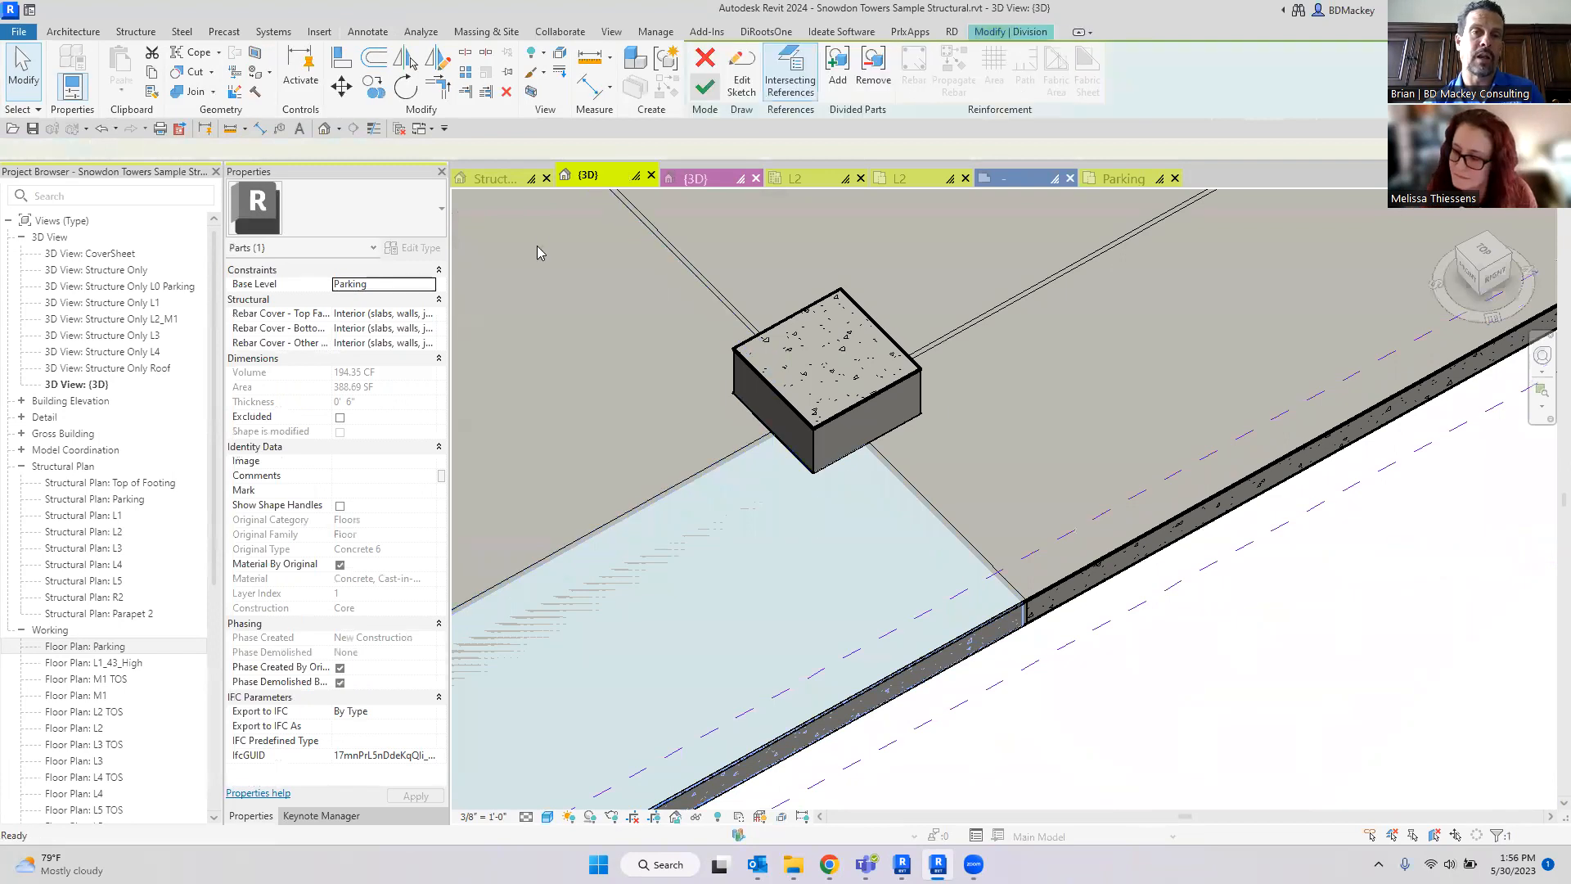
{"action": "left_click", "coordinate": [435, 305]}
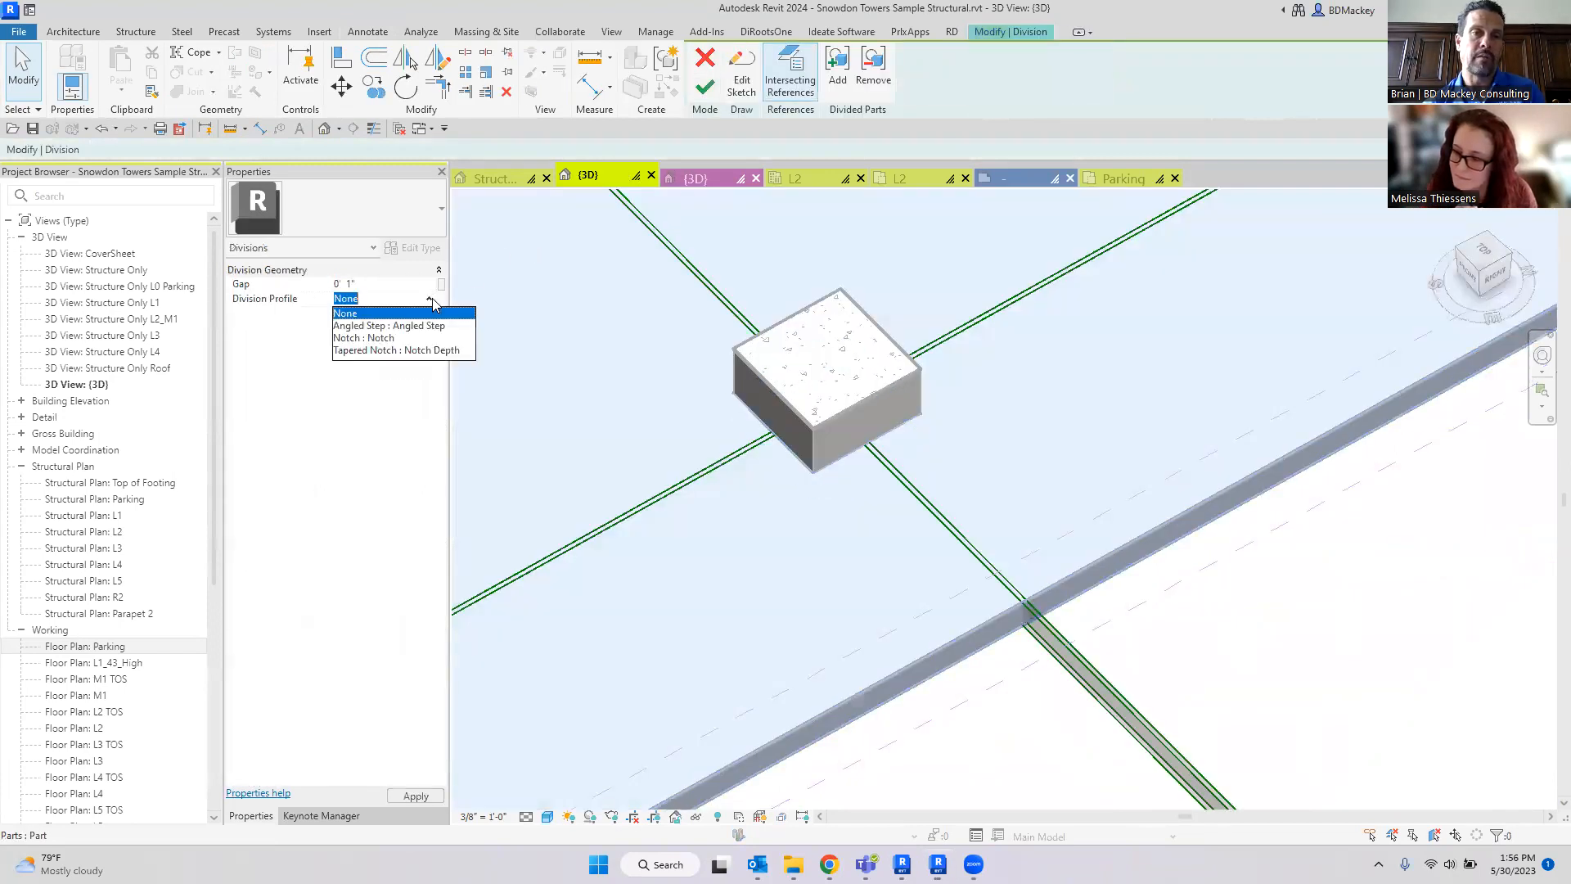
{"action": "left_click", "coordinate": [397, 327]}
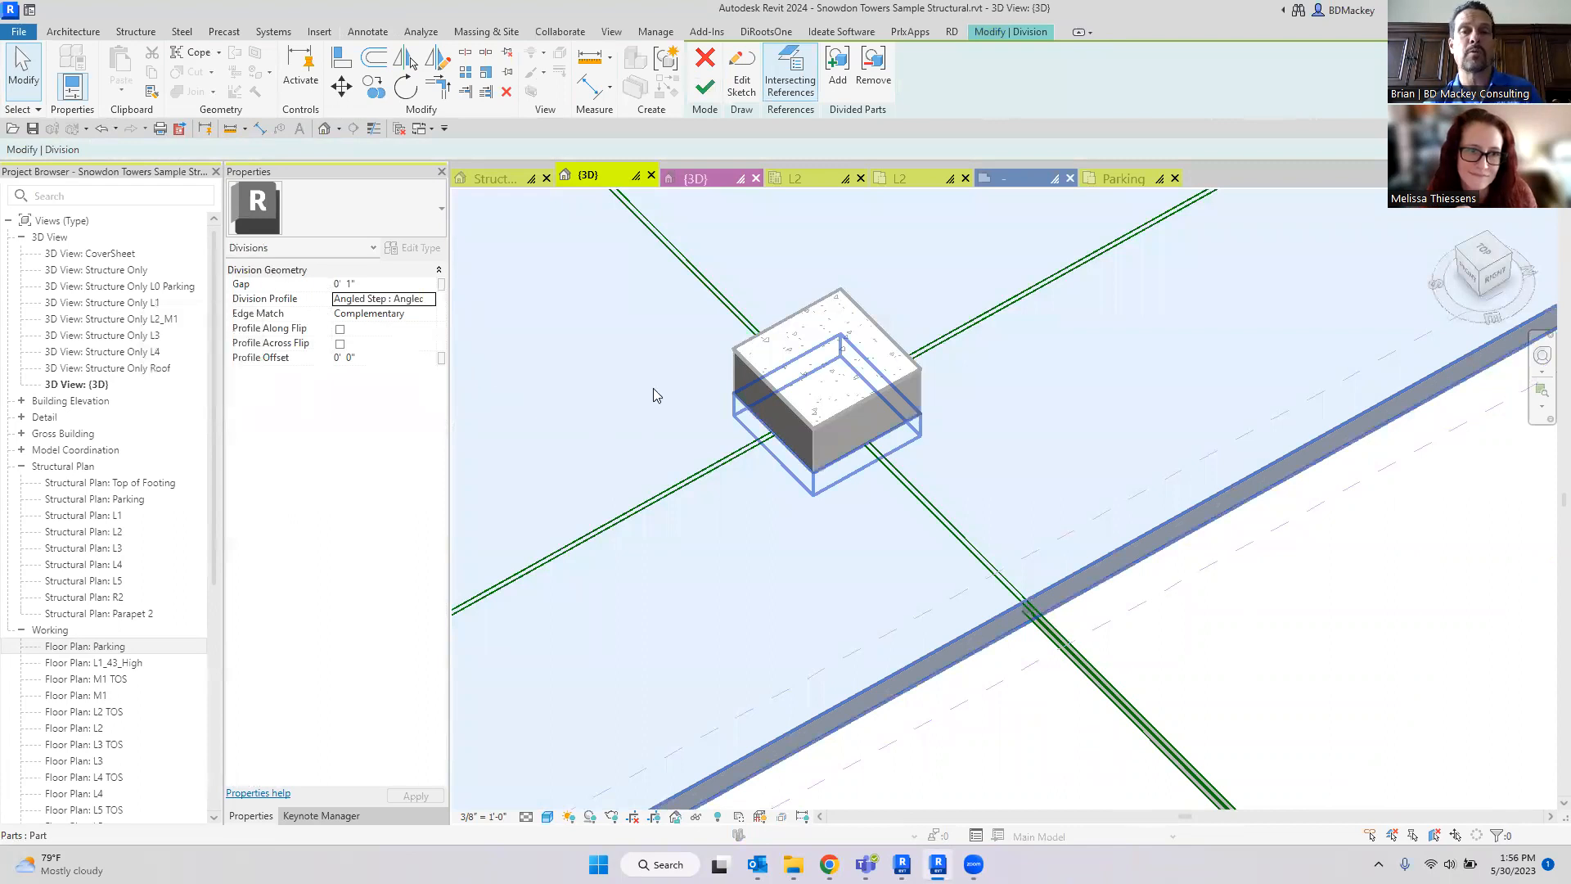
{"action": "left_click", "coordinate": [704, 84]}
{"action": "scroll", "coordinate": [1042, 619], "scroll_direction": "up", "scroll_amount": 5}
{"action": "scroll", "coordinate": [1041, 619], "scroll_direction": "up", "scroll_amount": 4}
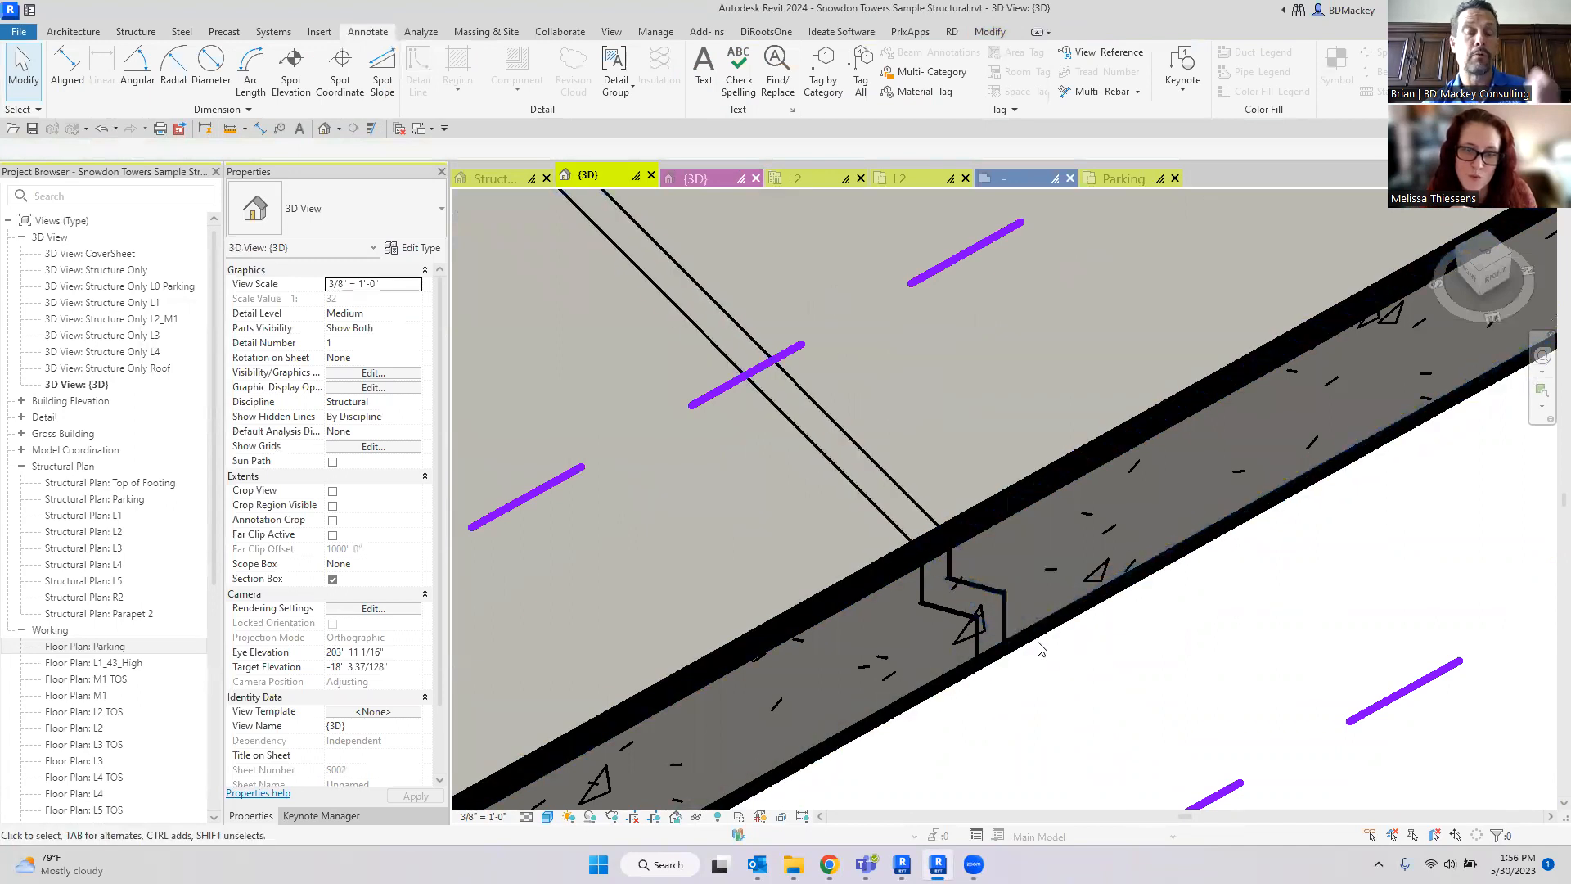
Step: Edit the slab division's intersecting references and filter the reference list to Grids
{"action": "scroll", "coordinate": [1040, 648], "scroll_direction": "down", "scroll_amount": 5}
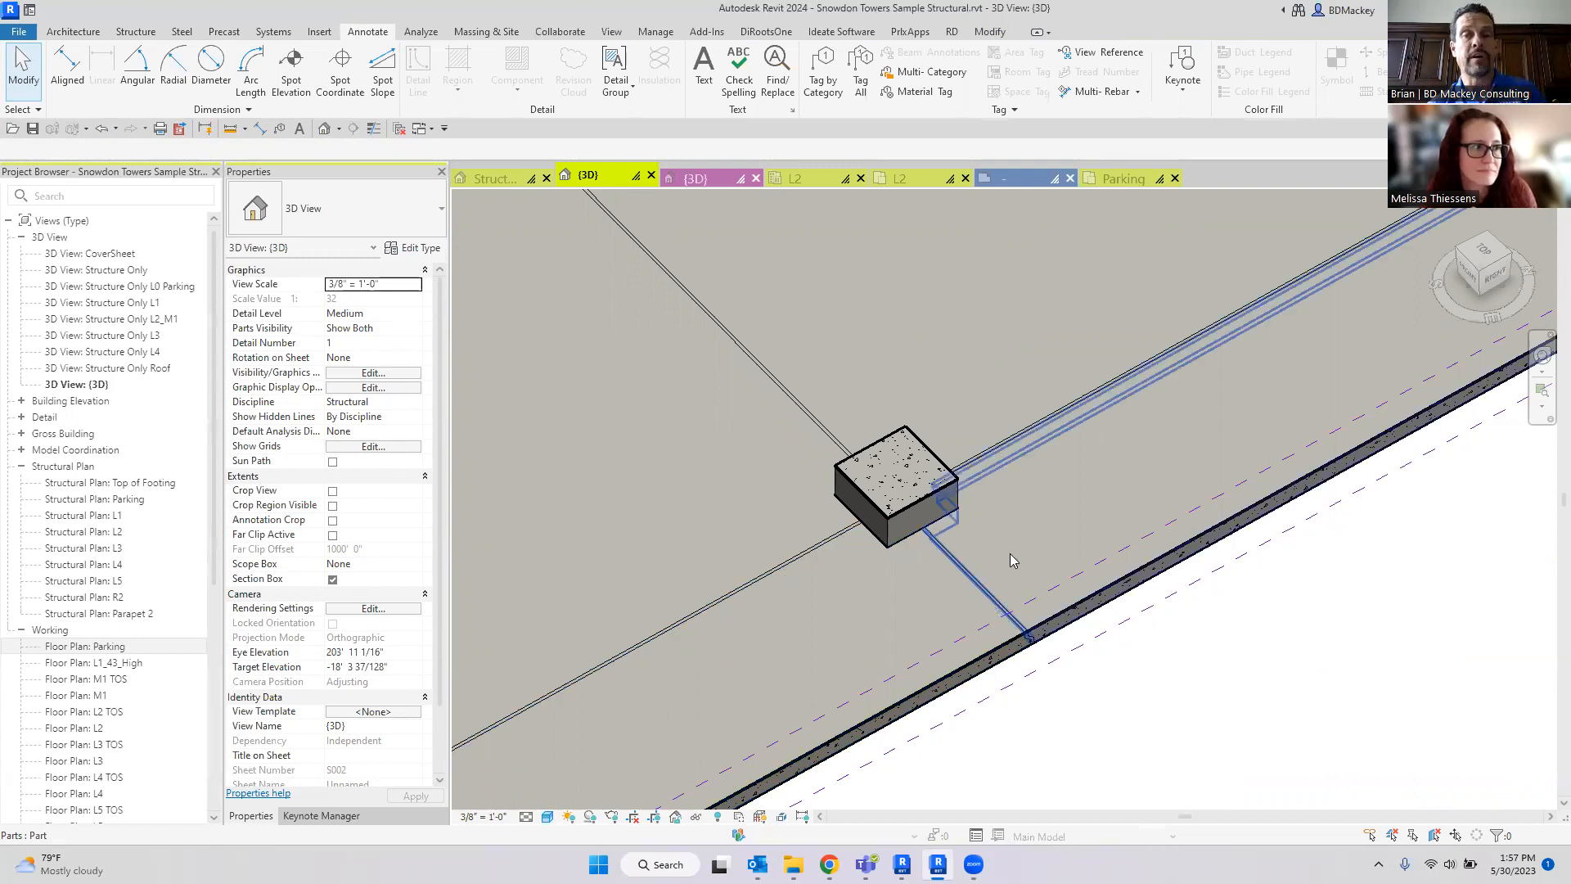
{"action": "scroll", "coordinate": [1010, 553], "scroll_direction": "down", "scroll_amount": 2}
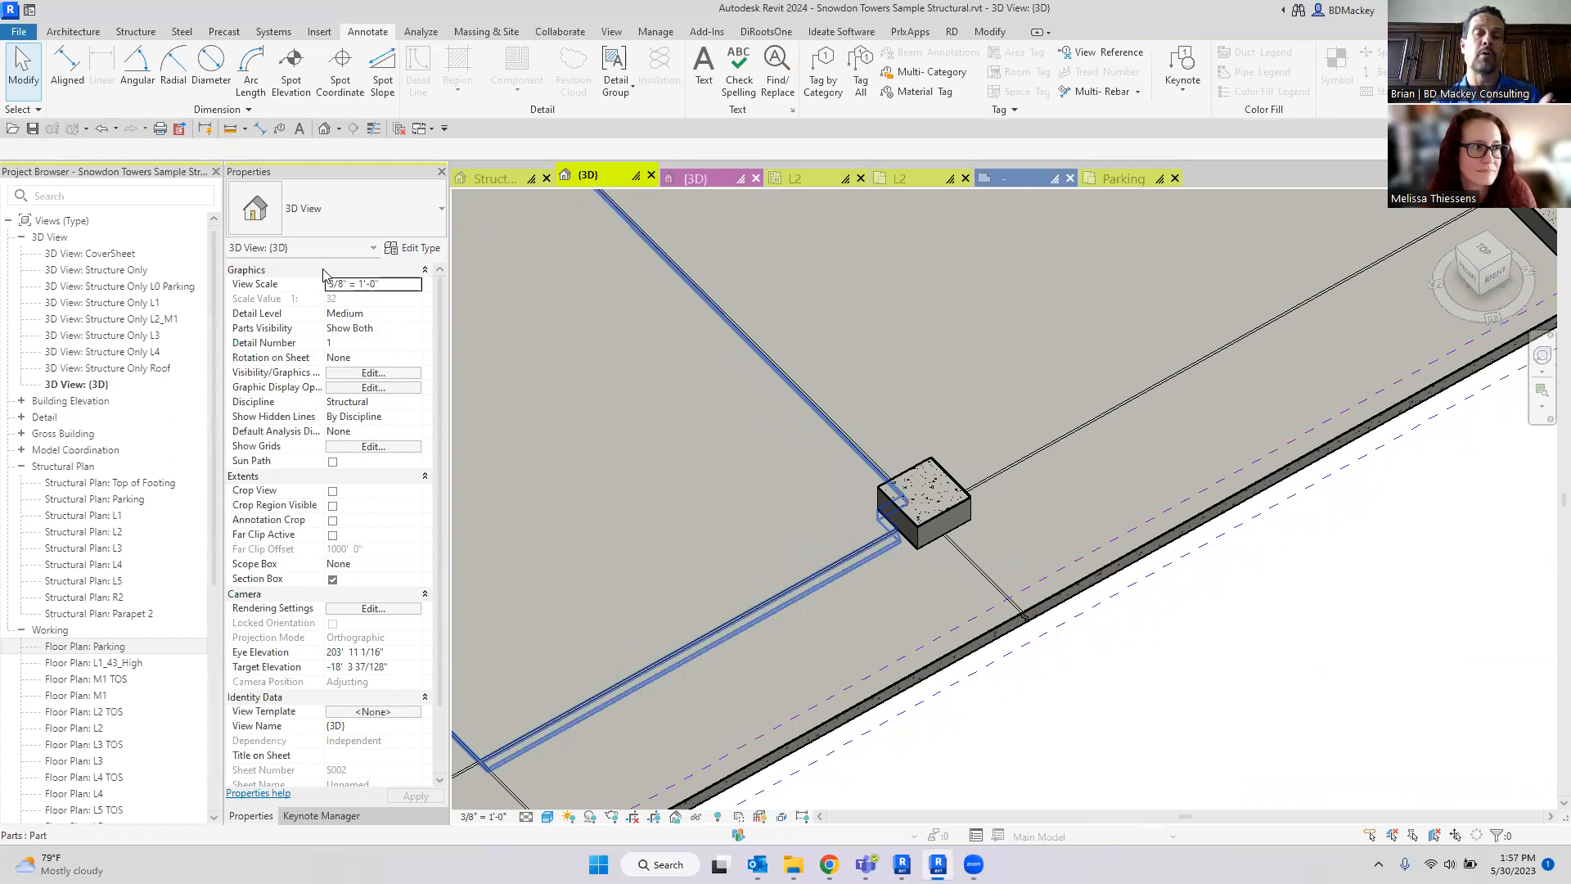
{"action": "scroll", "coordinate": [938, 553], "scroll_direction": "down", "scroll_amount": 4}
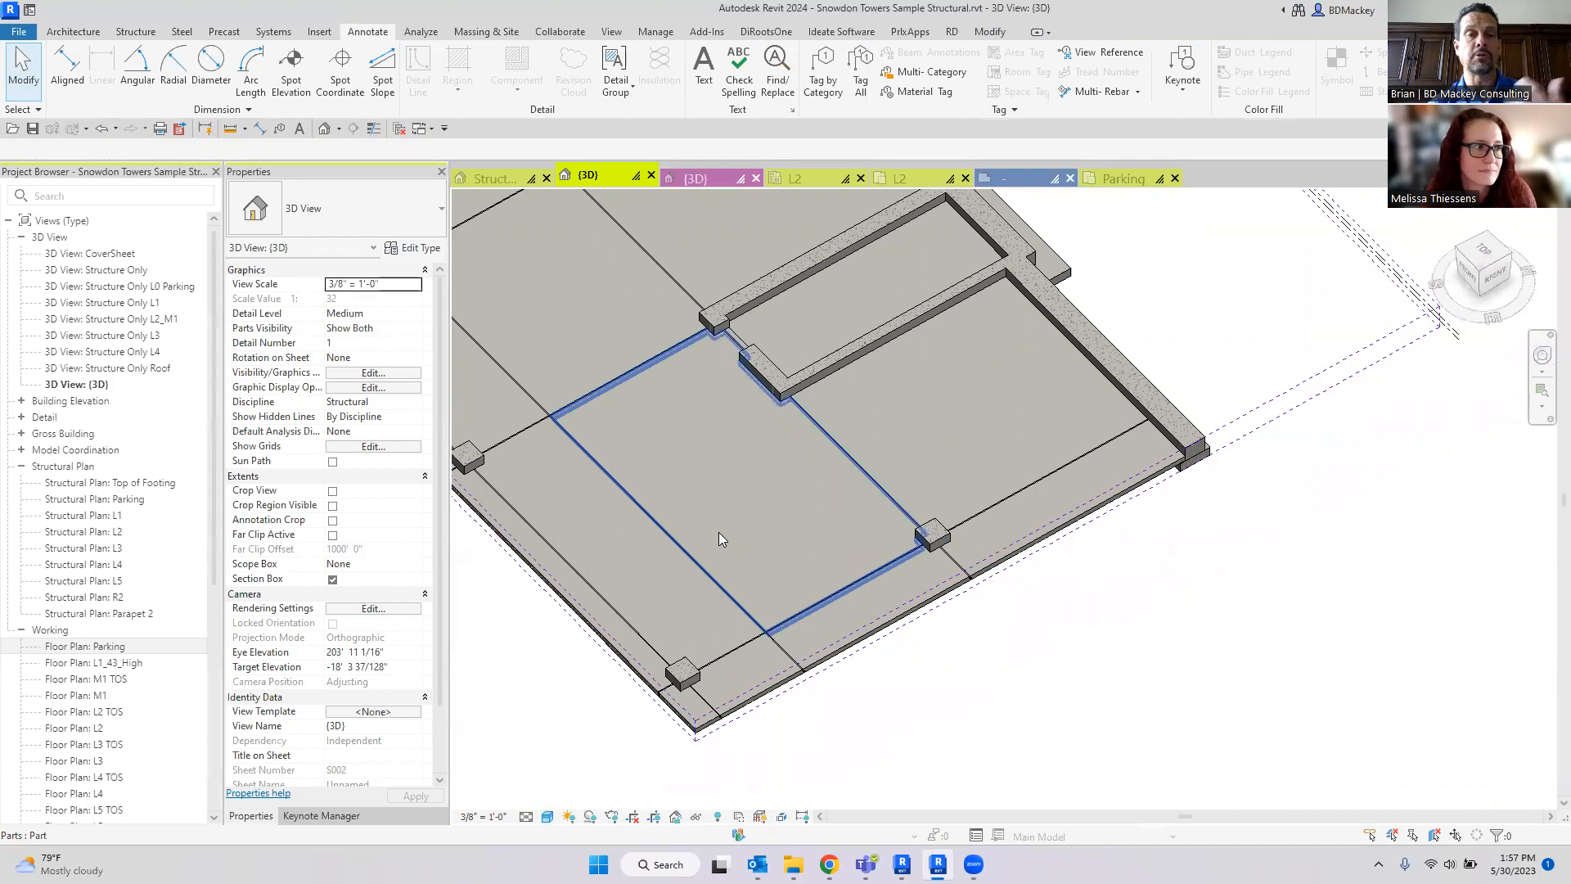
{"action": "scroll", "coordinate": [718, 532], "scroll_direction": "down", "scroll_amount": 3}
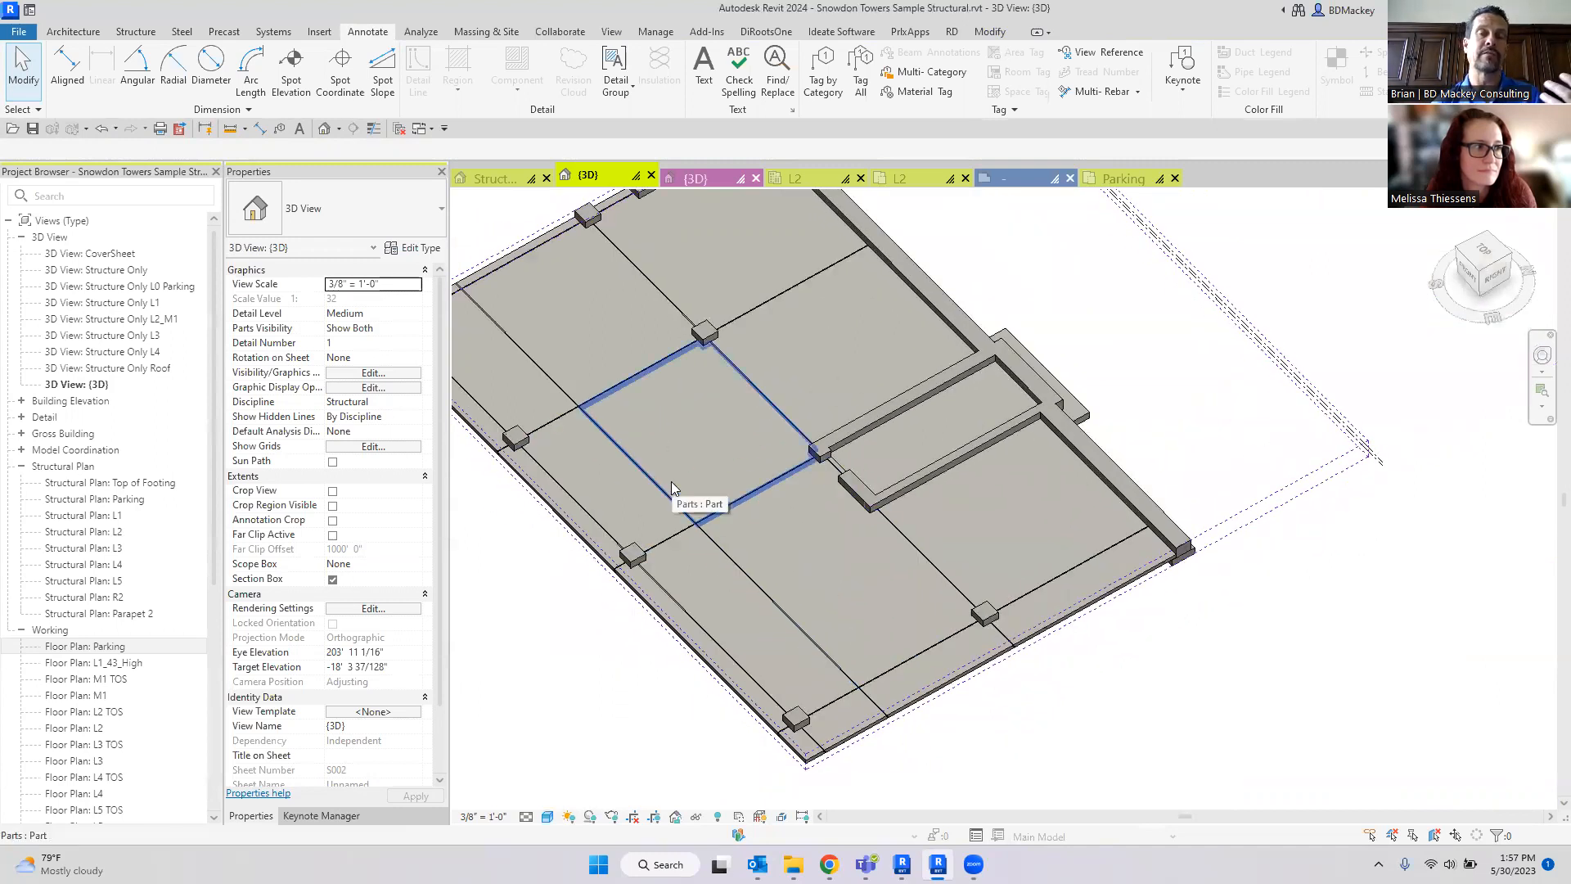
{"action": "scroll", "coordinate": [827, 619], "scroll_direction": "up", "scroll_amount": 5}
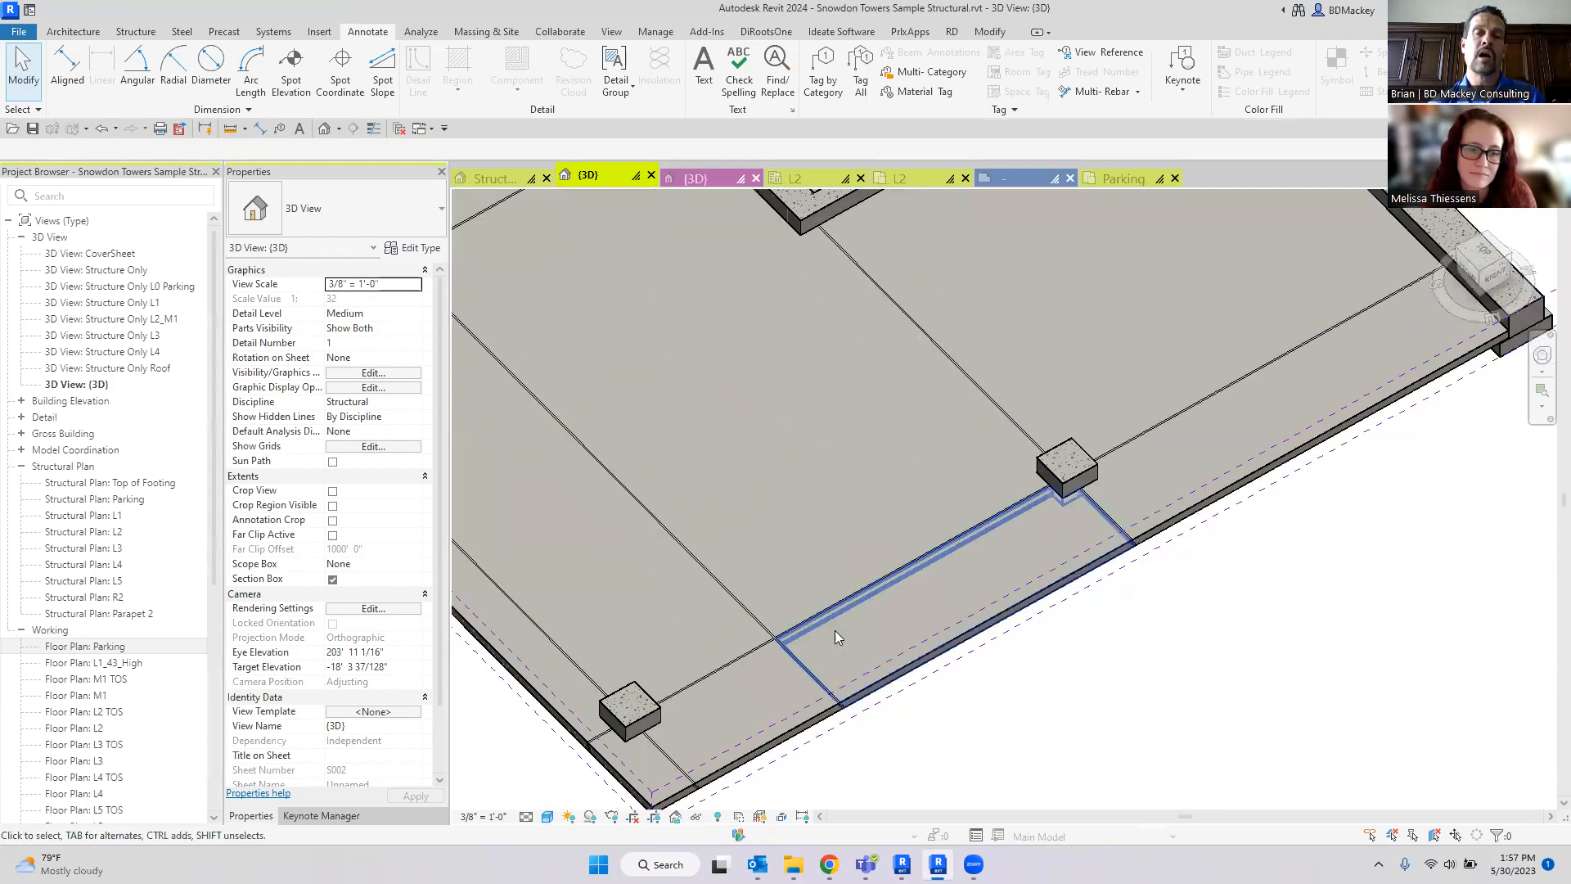
{"action": "left_click", "coordinate": [833, 634]}
{"action": "left_click", "coordinate": [710, 78]}
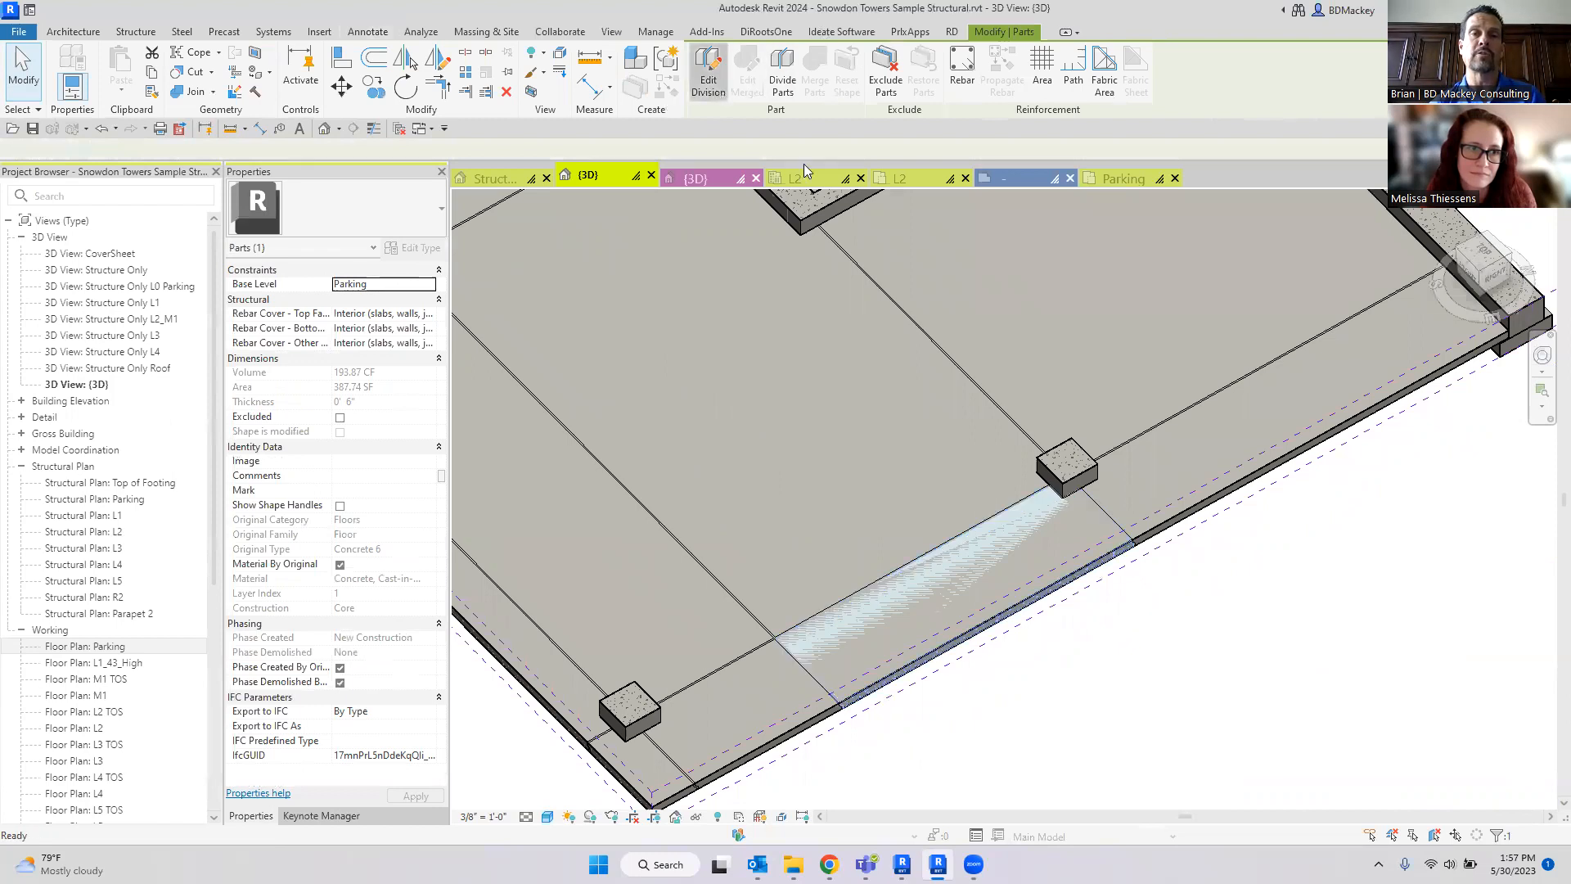
{"action": "left_click", "coordinate": [796, 87]}
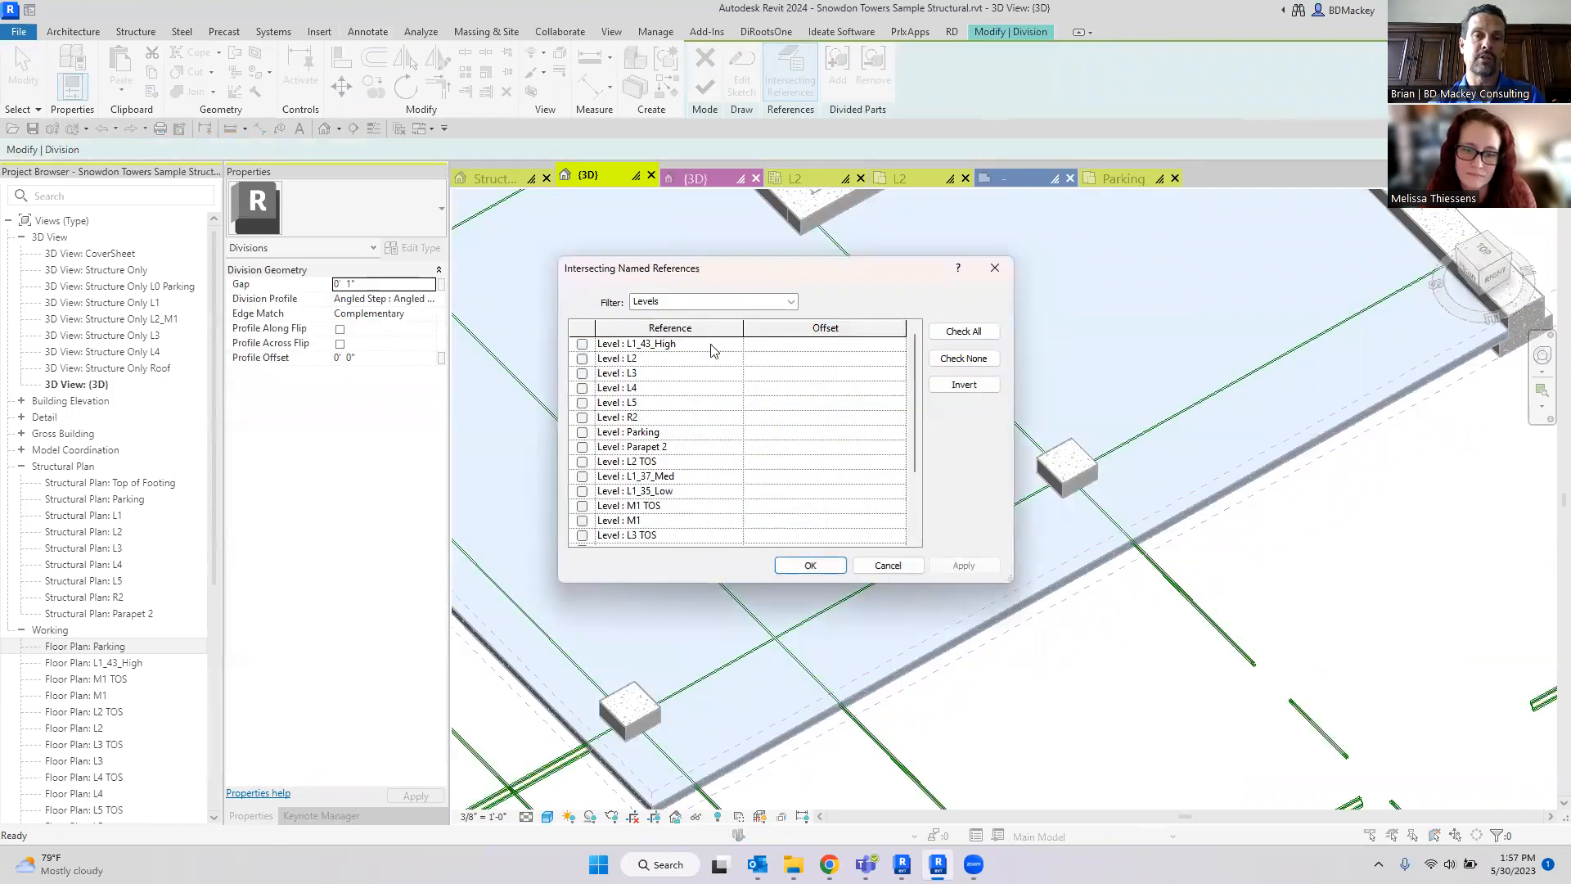
{"action": "left_click", "coordinate": [782, 305]}
{"action": "left_click", "coordinate": [791, 302]}
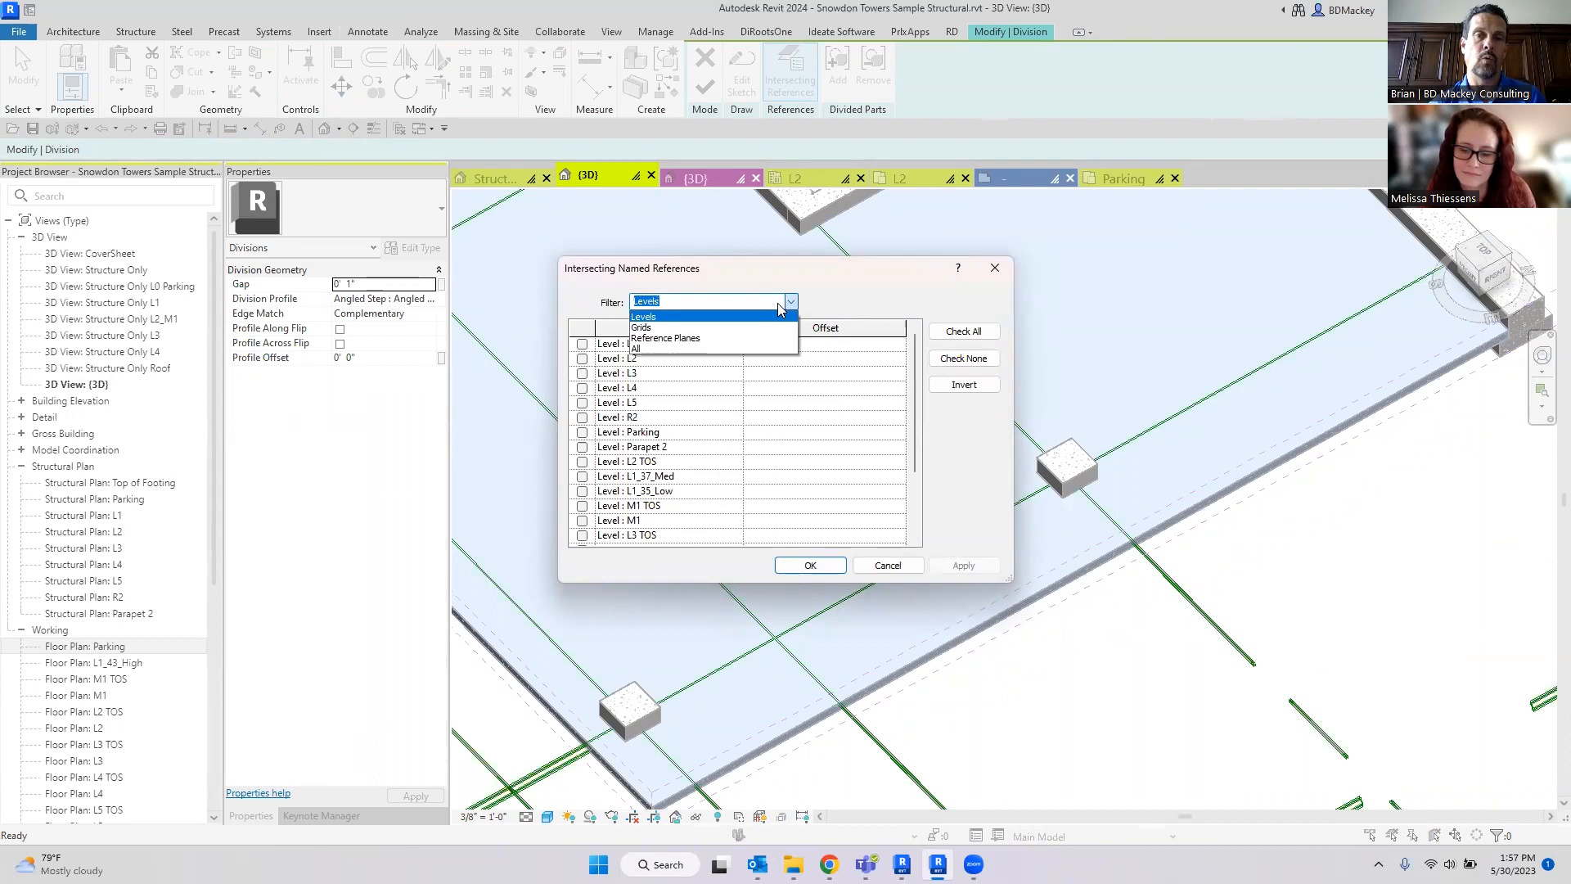
{"action": "left_click", "coordinate": [671, 315]}
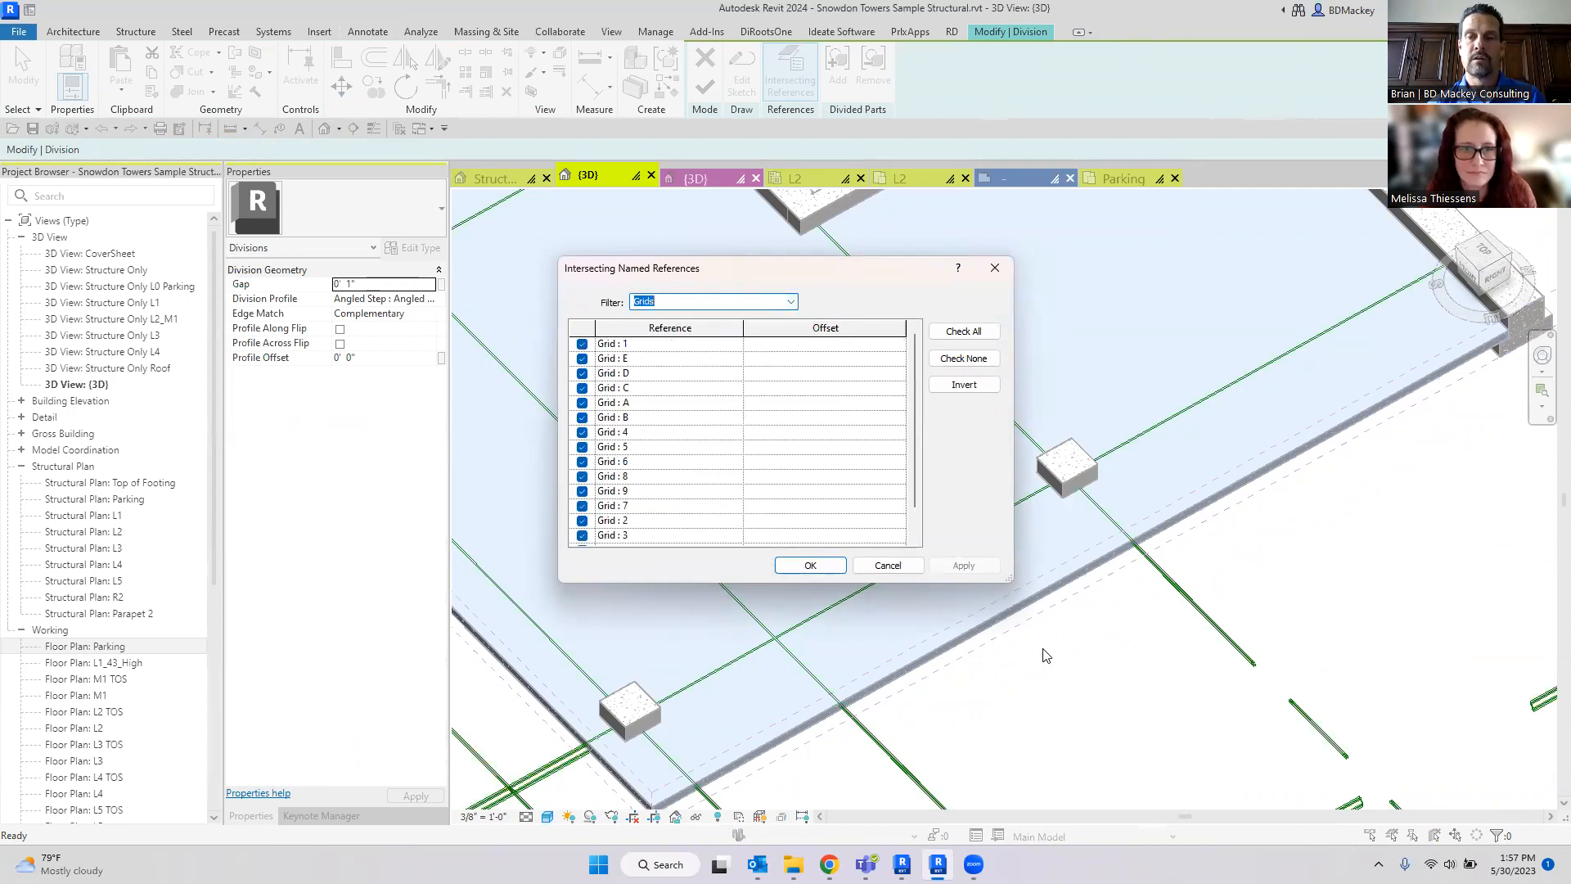
Step: Remove grids 1, D, C, A, B, 4, 5, 6, 8 and 9 from the intersecting references and finish the division
{"action": "left_click", "coordinate": [619, 347]}
{"action": "left_click", "coordinate": [628, 503], "text": "shift"}
{"action": "left_click", "coordinate": [584, 491]}
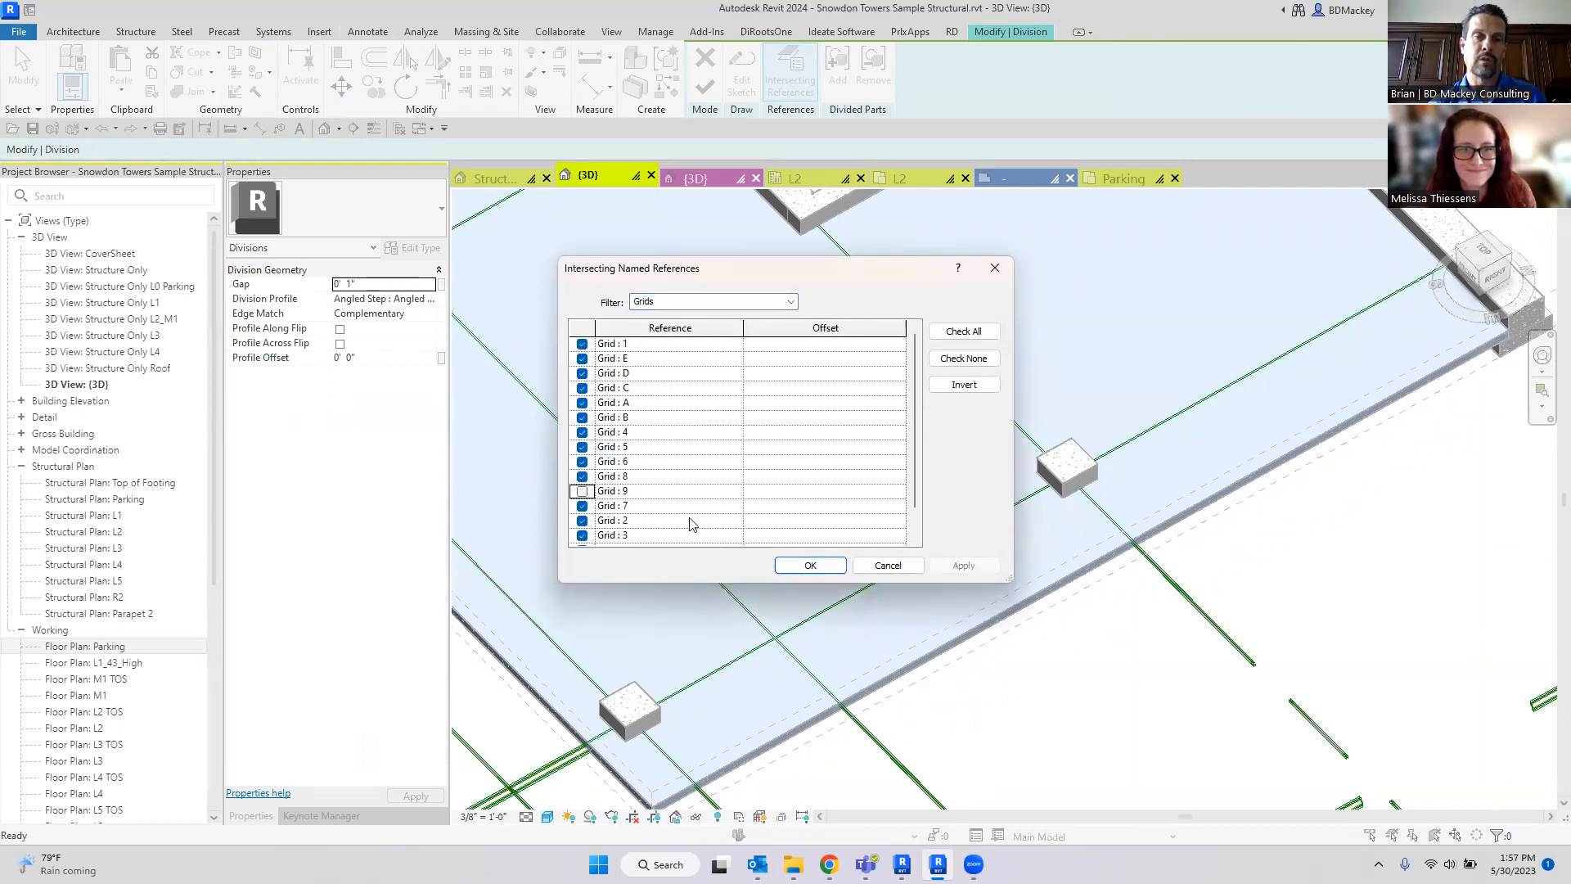
{"action": "left_click", "coordinate": [583, 345]}
{"action": "left_click", "coordinate": [582, 359]}
{"action": "left_click", "coordinate": [582, 362]}
{"action": "left_click", "coordinate": [583, 388]}
{"action": "left_click", "coordinate": [582, 403]}
{"action": "left_click", "coordinate": [582, 417]}
{"action": "left_click", "coordinate": [583, 432]}
{"action": "left_click", "coordinate": [583, 447]}
{"action": "left_click", "coordinate": [582, 462]}
{"action": "left_click", "coordinate": [583, 476]}
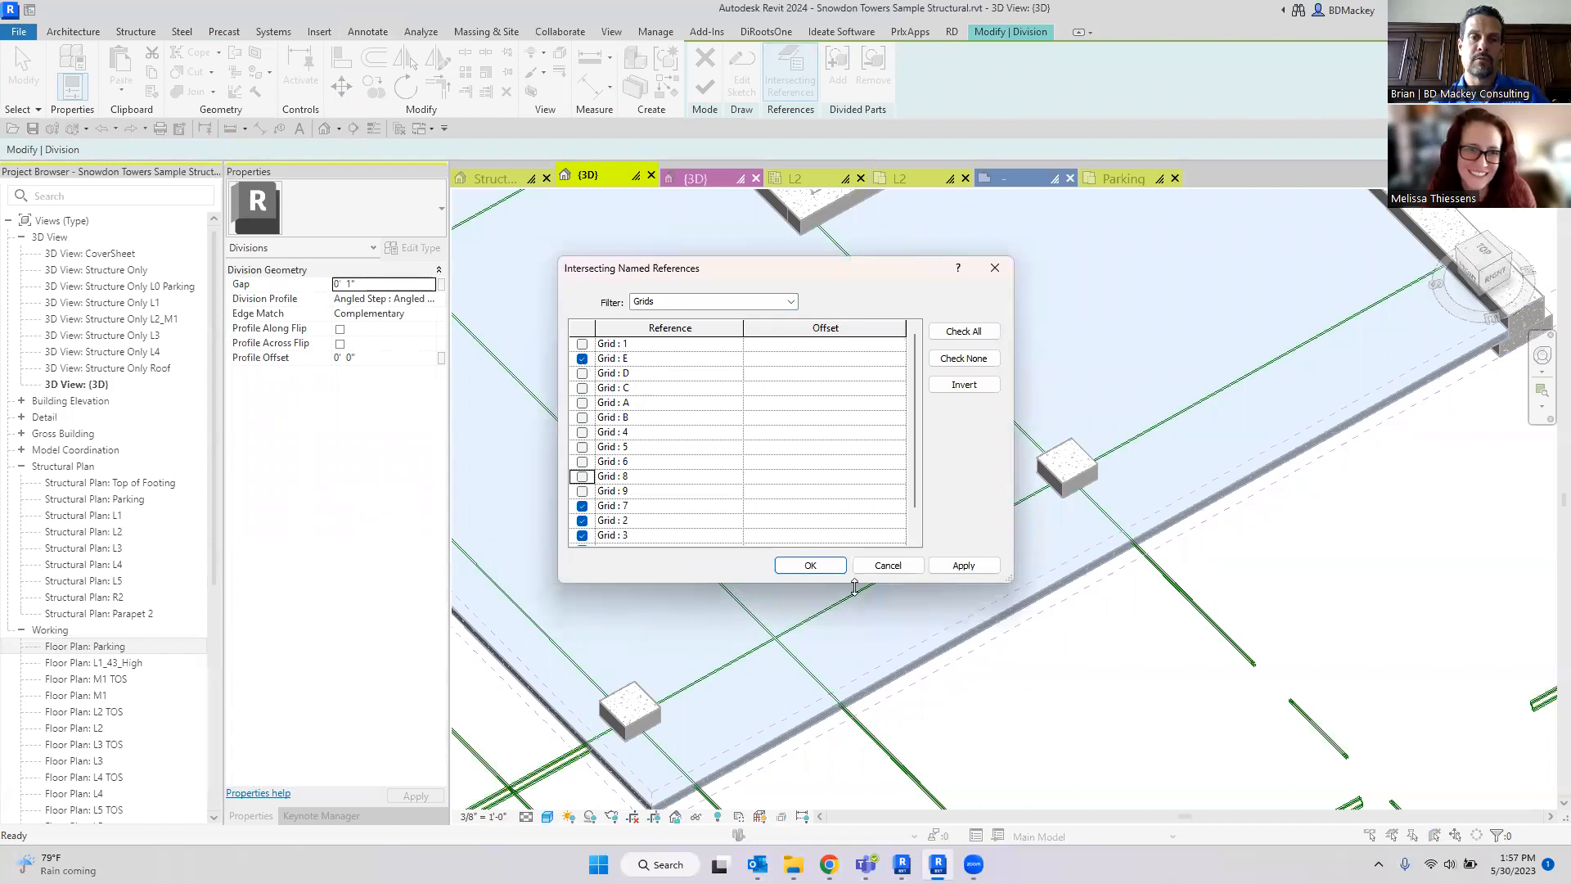
{"action": "left_click", "coordinate": [810, 566]}
{"action": "scroll", "coordinate": [1090, 522], "scroll_direction": "down", "scroll_amount": 3}
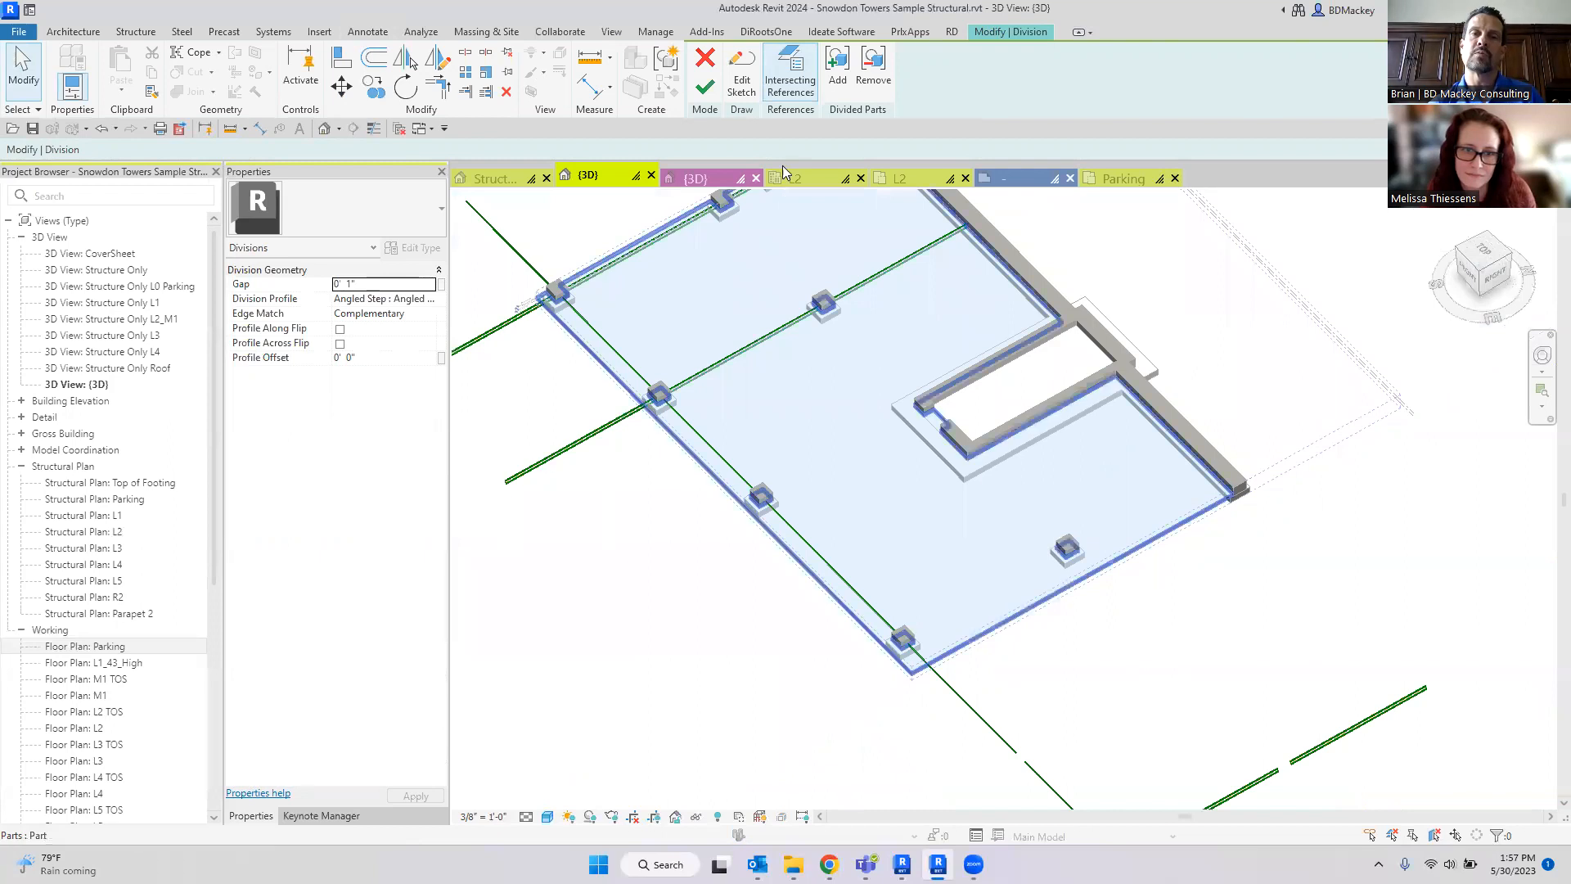
{"action": "left_click", "coordinate": [705, 86]}
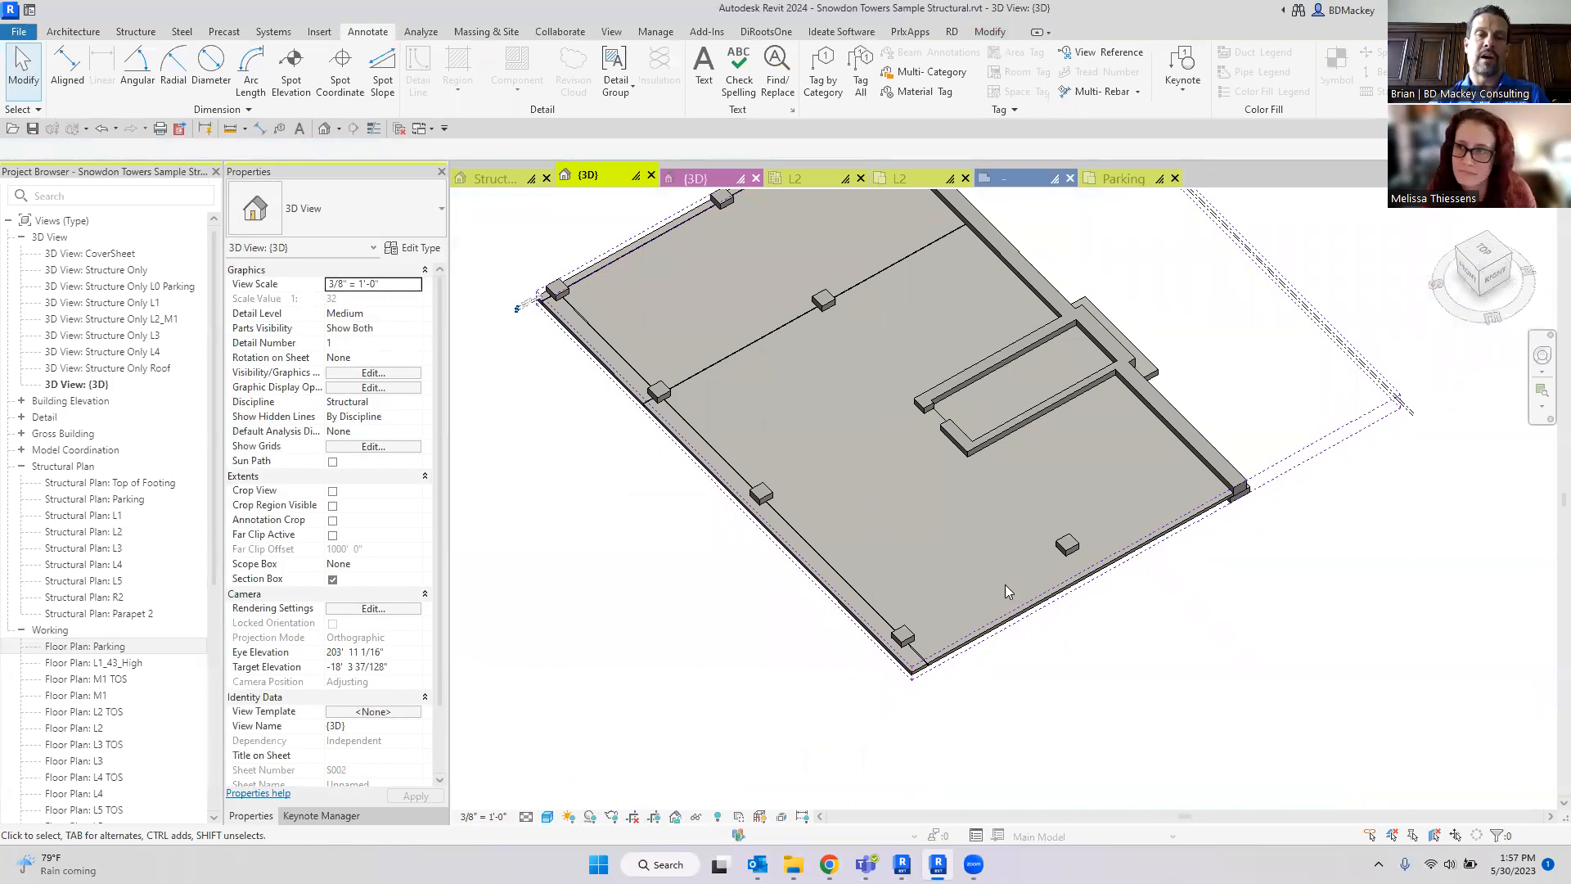
Step: Split the large slab part with a sketched diagonal division line from the joint's end at the wall past the shaft corner and beyond the slab edge
{"action": "left_click", "coordinate": [754, 417]}
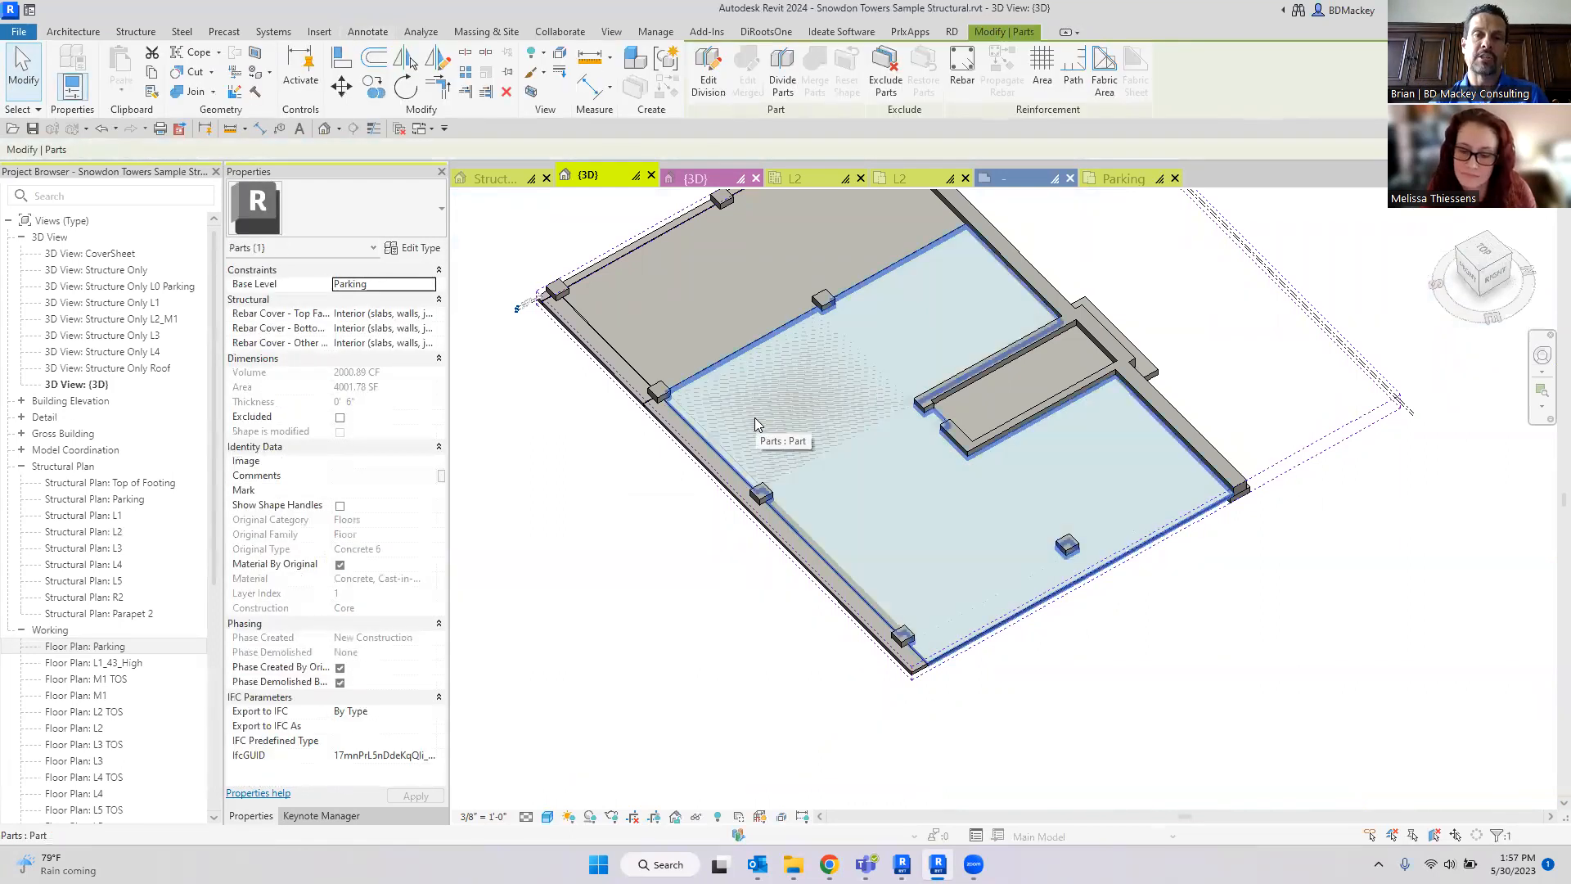
{"action": "left_click", "coordinate": [707, 77]}
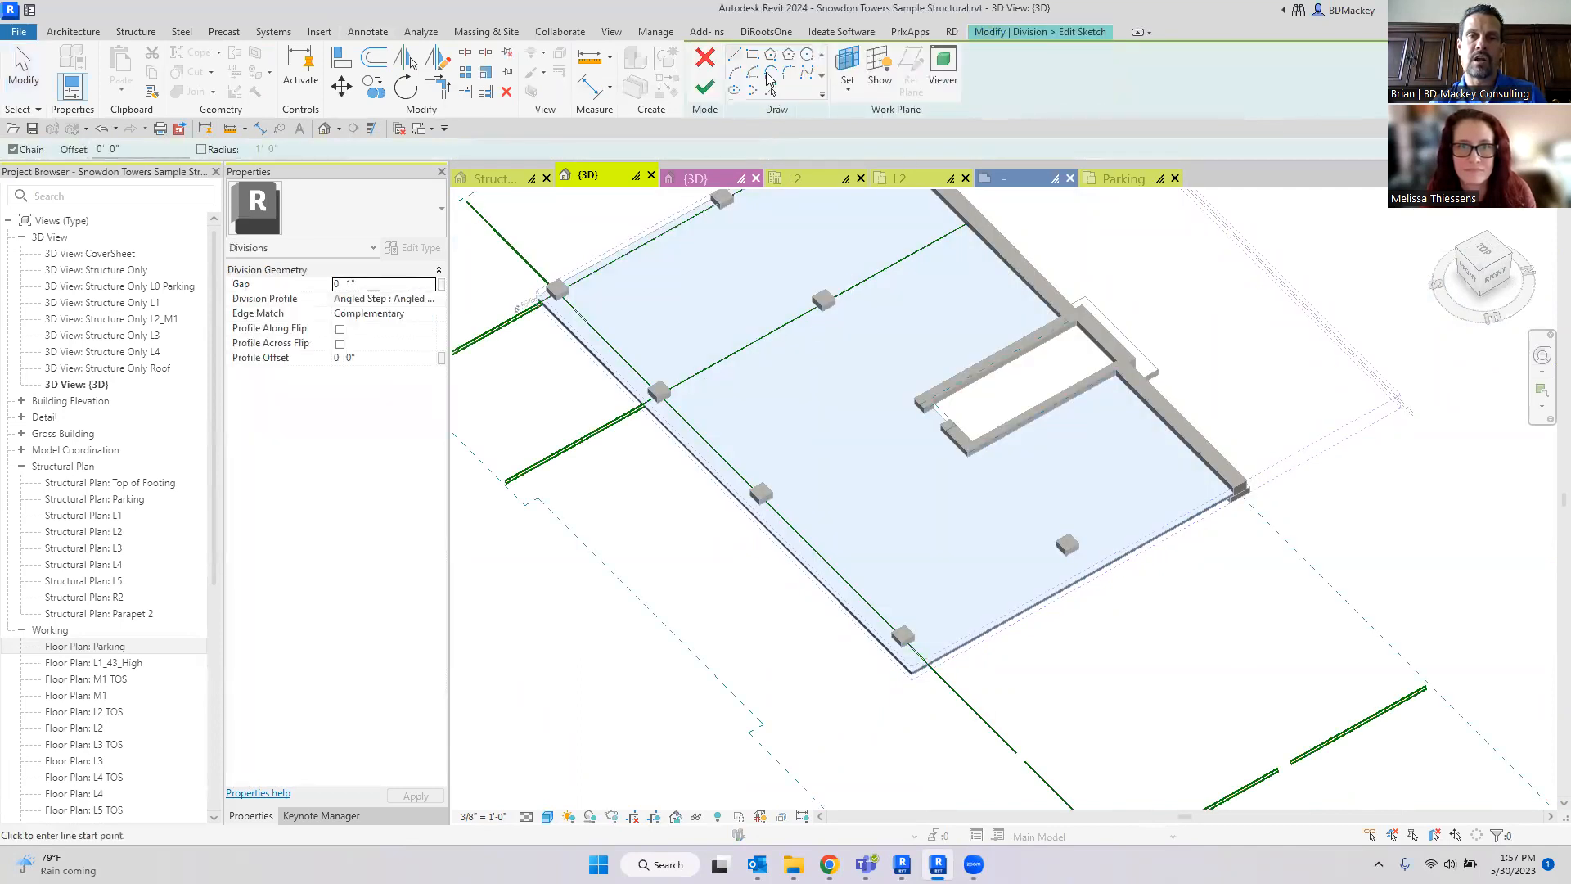
{"action": "left_click", "coordinate": [915, 403]}
{"action": "left_click", "coordinate": [849, 628]}
{"action": "left_click", "coordinate": [709, 87]}
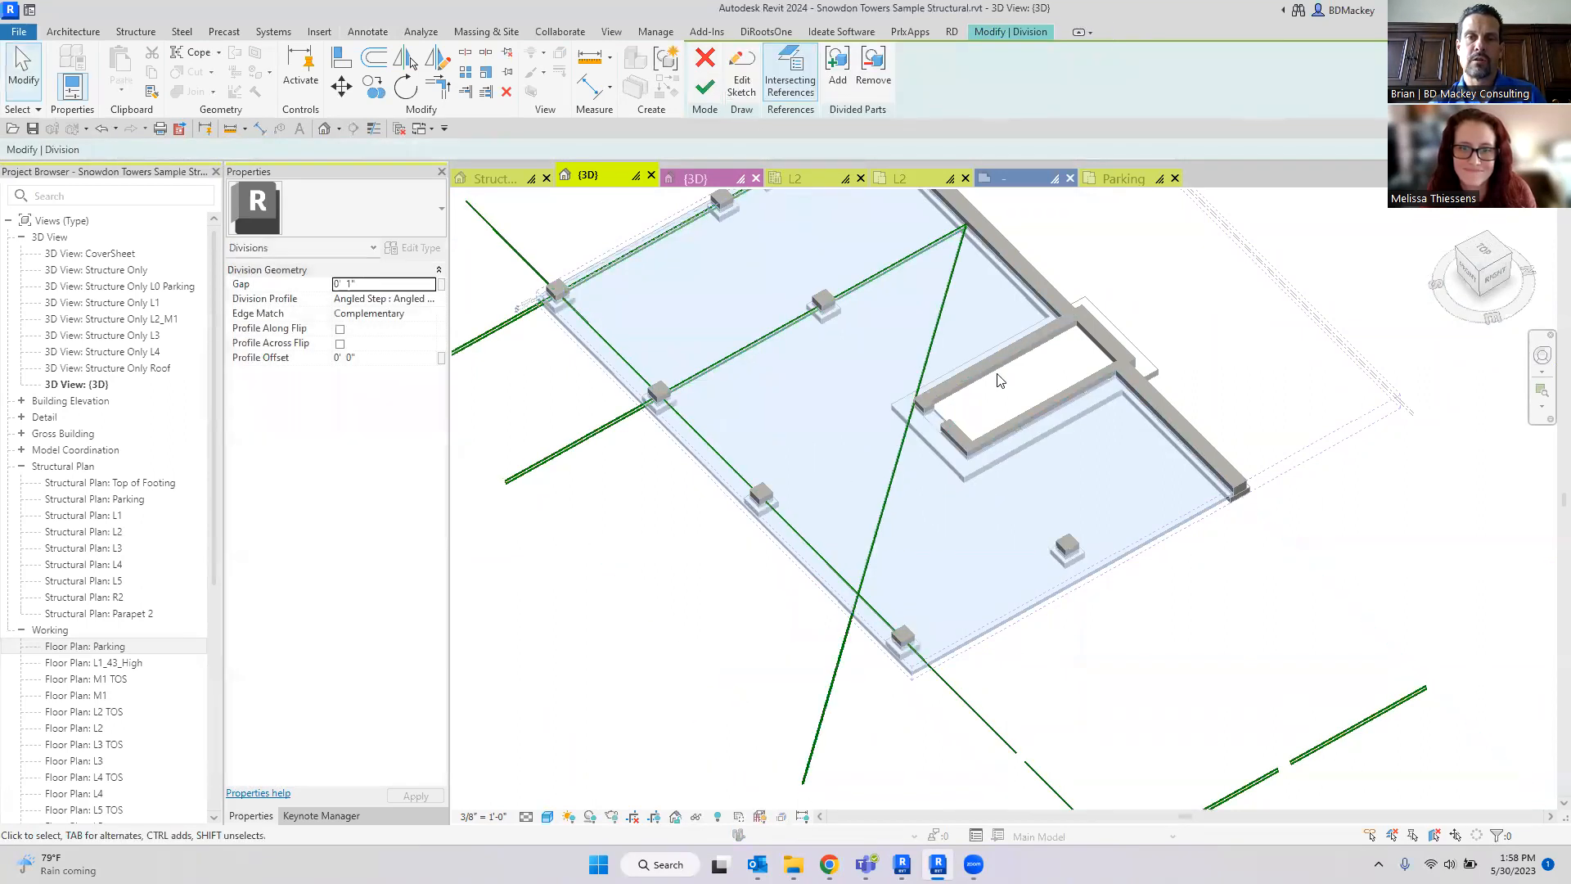
{"action": "left_click", "coordinate": [704, 87]}
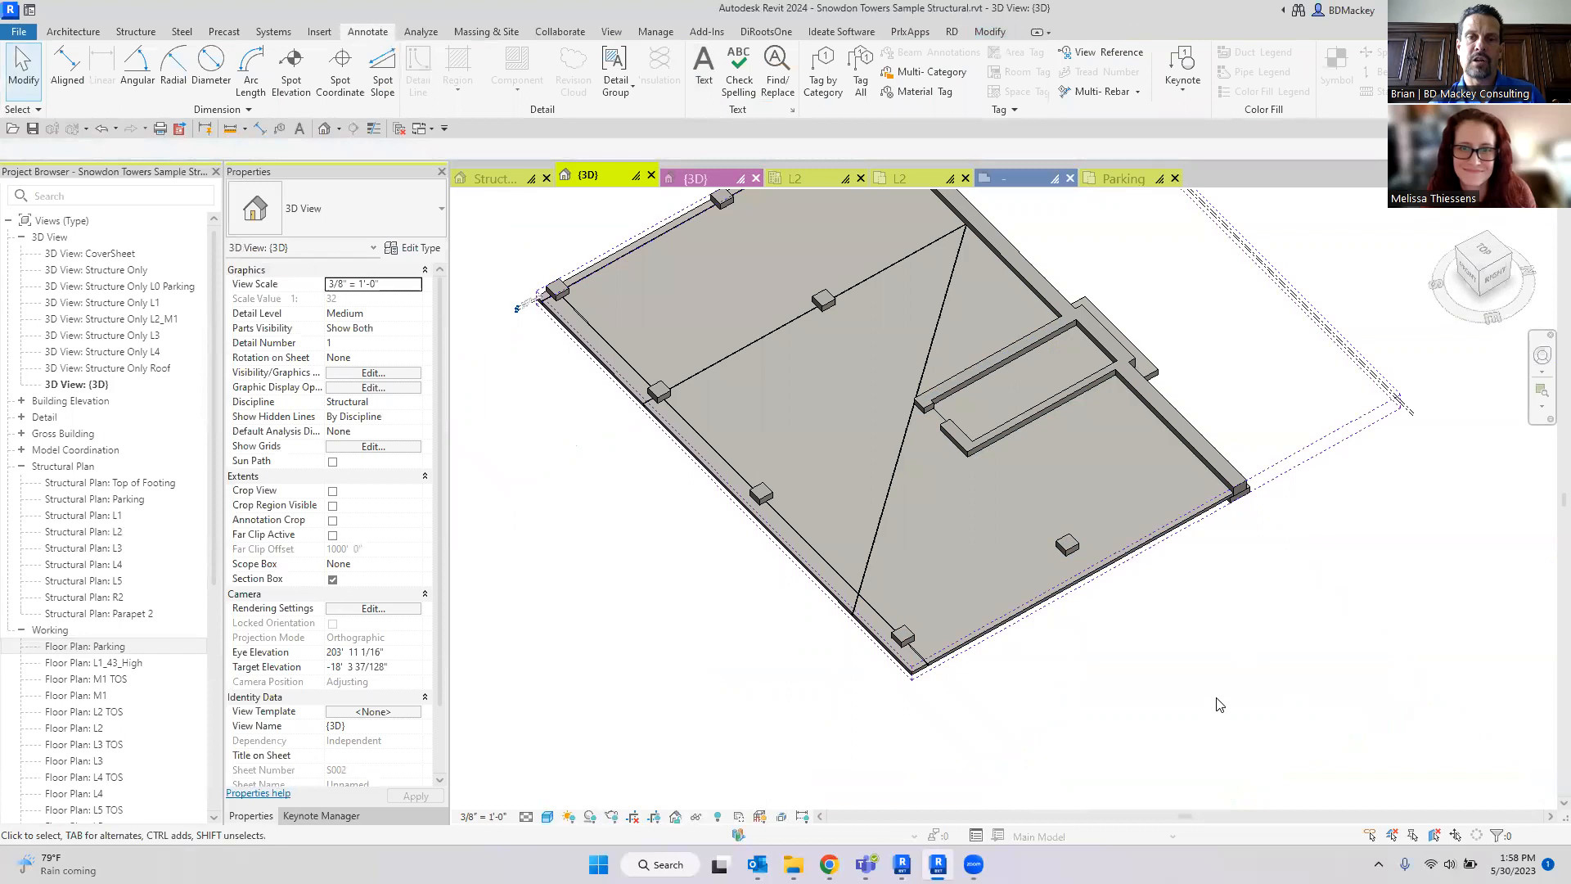
{"action": "scroll", "coordinate": [918, 488], "scroll_direction": "up", "scroll_amount": 3}
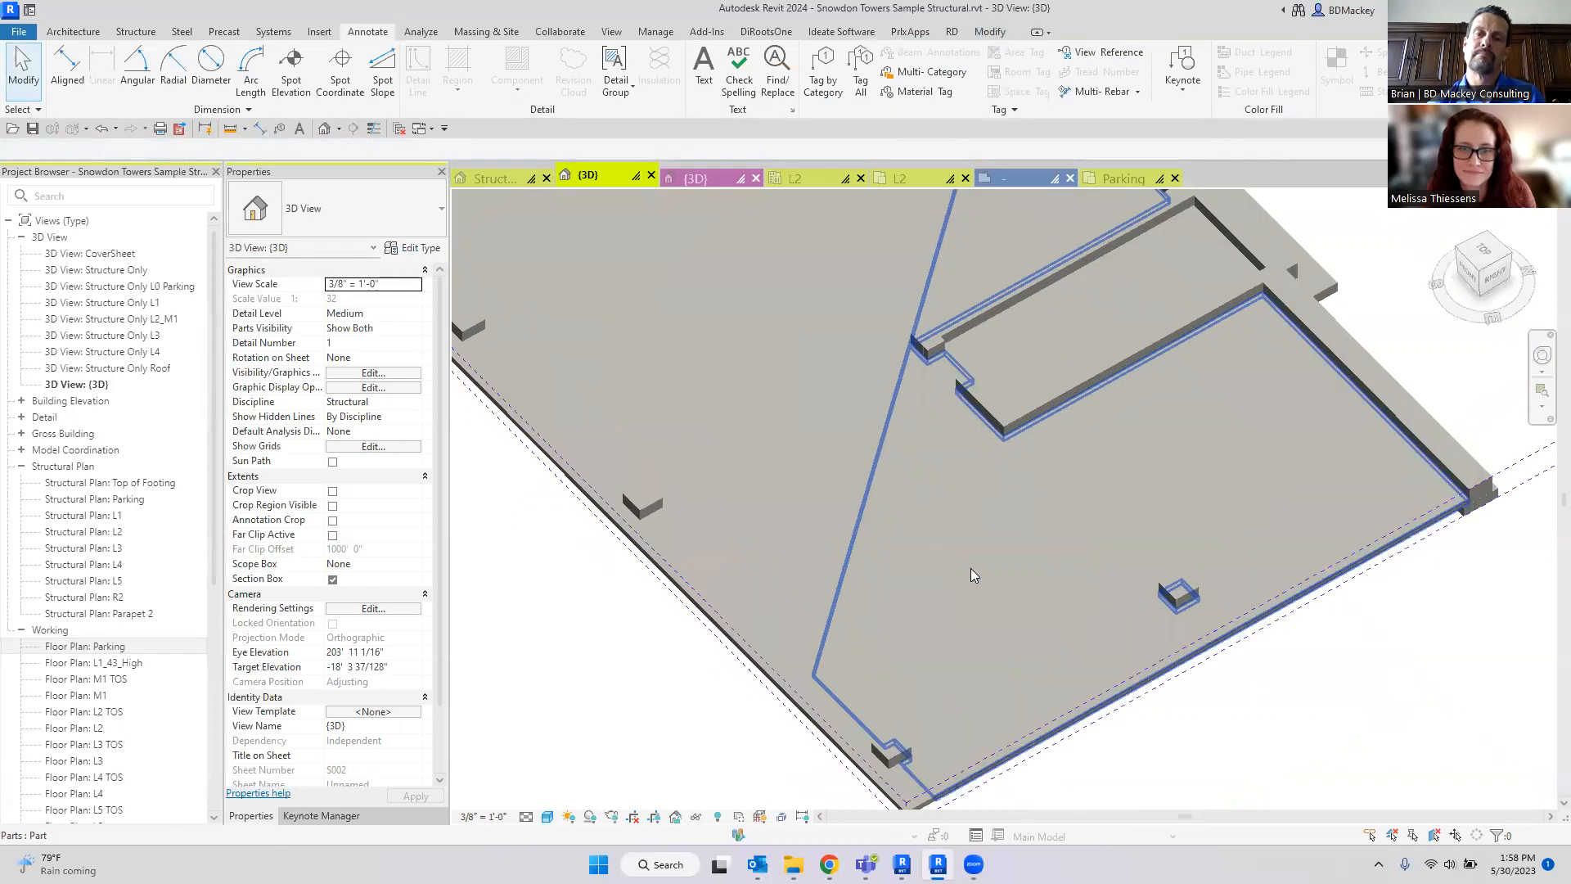
Step: Select the slab part beside the diagonal division to check its extent, and clear the selection to view the whole divided slab
{"action": "left_click", "coordinate": [972, 570]}
{"action": "scroll", "coordinate": [1095, 612], "scroll_direction": "down", "scroll_amount": 4}
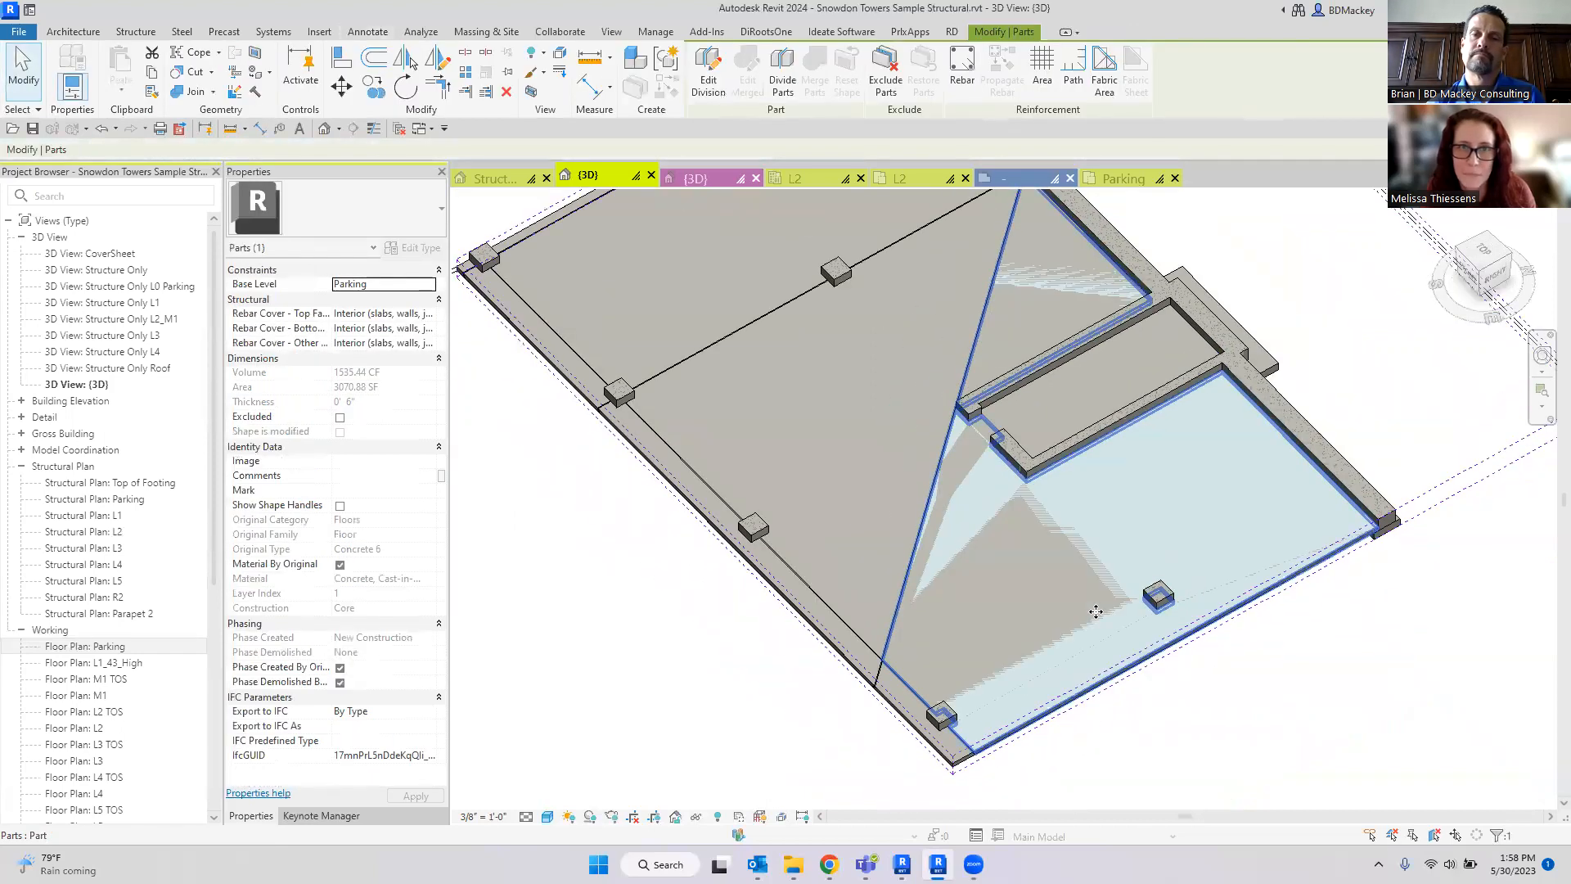
{"action": "left_click", "coordinate": [1423, 777]}
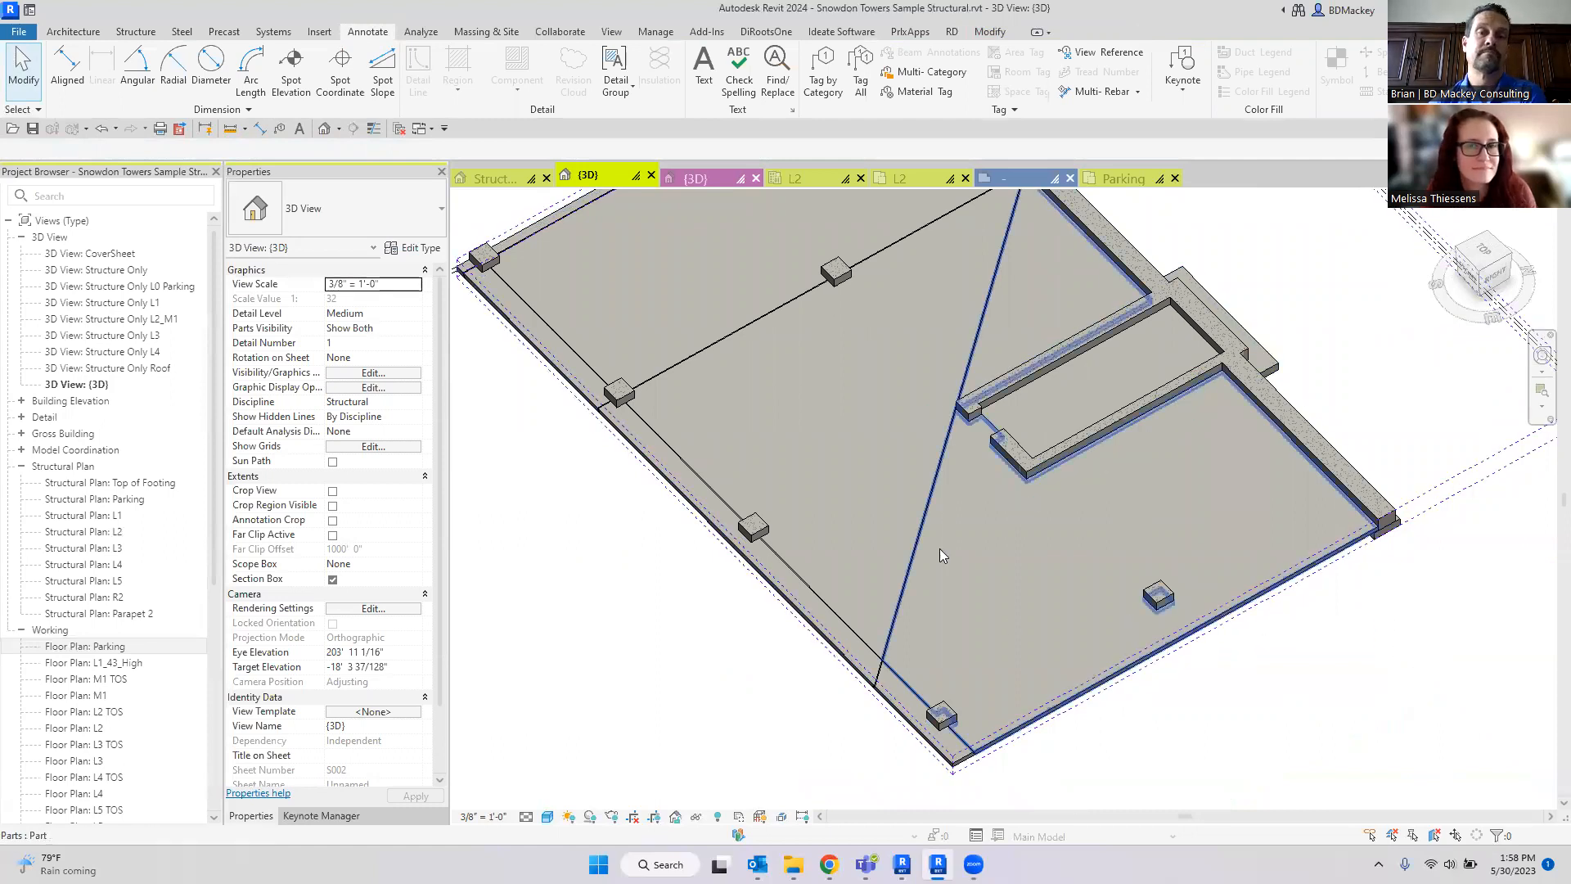
{"action": "scroll", "coordinate": [792, 499], "scroll_direction": "down", "scroll_amount": 2}
{"action": "scroll", "coordinate": [792, 505], "scroll_direction": "down", "scroll_amount": 1}
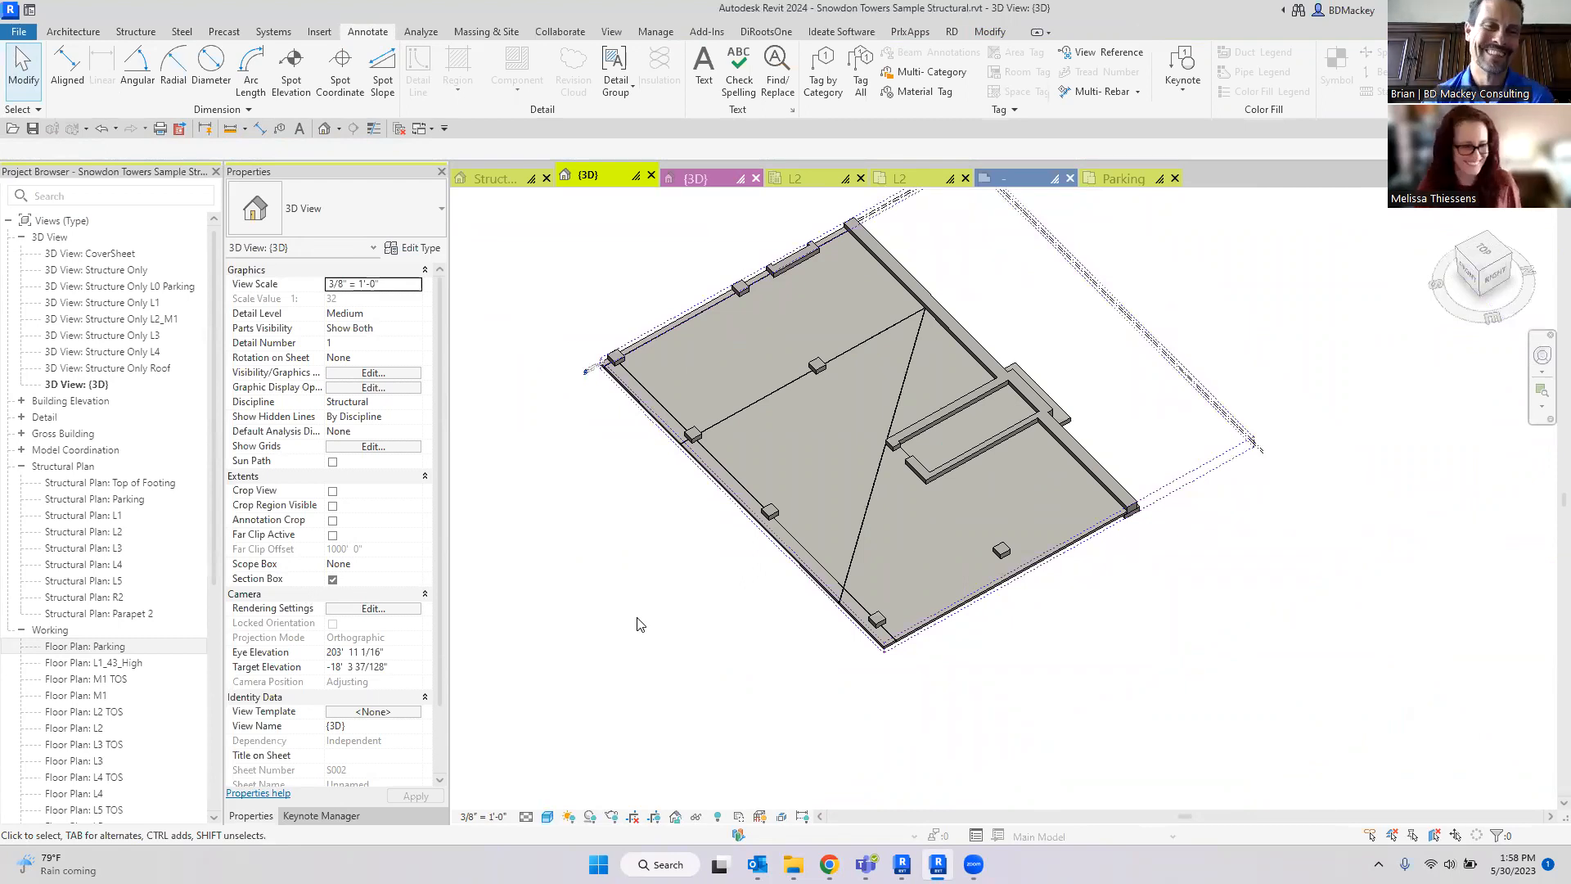
Step: Turn off the 3D view's section box to show the whole building, dismiss the save reminder and return to the model
{"action": "left_click", "coordinate": [333, 579]}
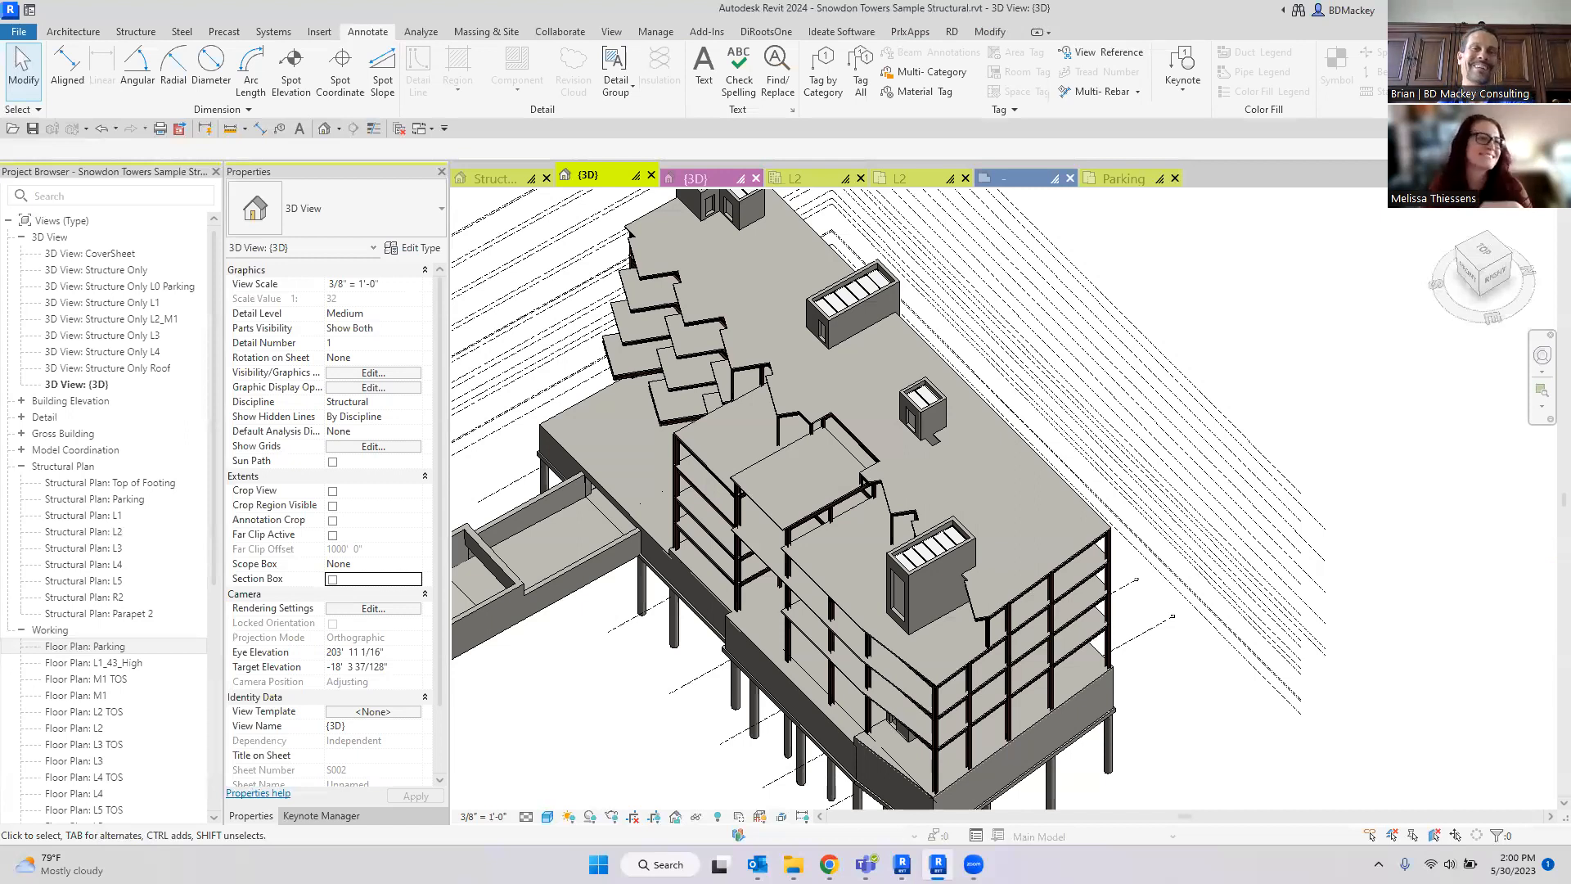
{"action": "scroll", "coordinate": [928, 563], "scroll_direction": "up", "scroll_amount": 3}
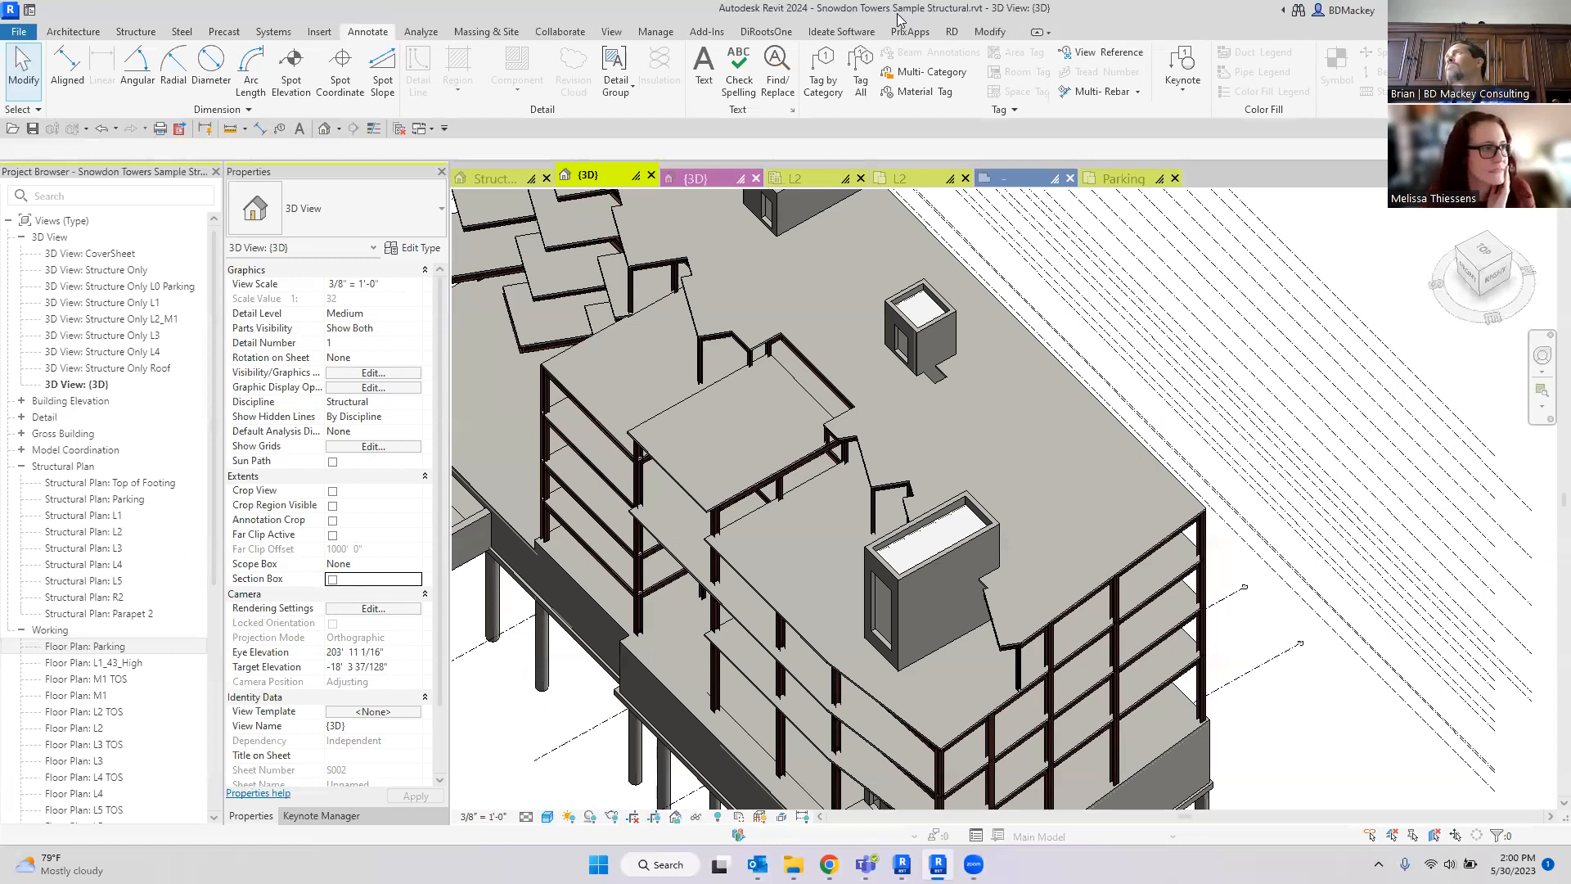
{"action": "scroll", "coordinate": [1279, 396], "scroll_direction": "down", "scroll_amount": 3}
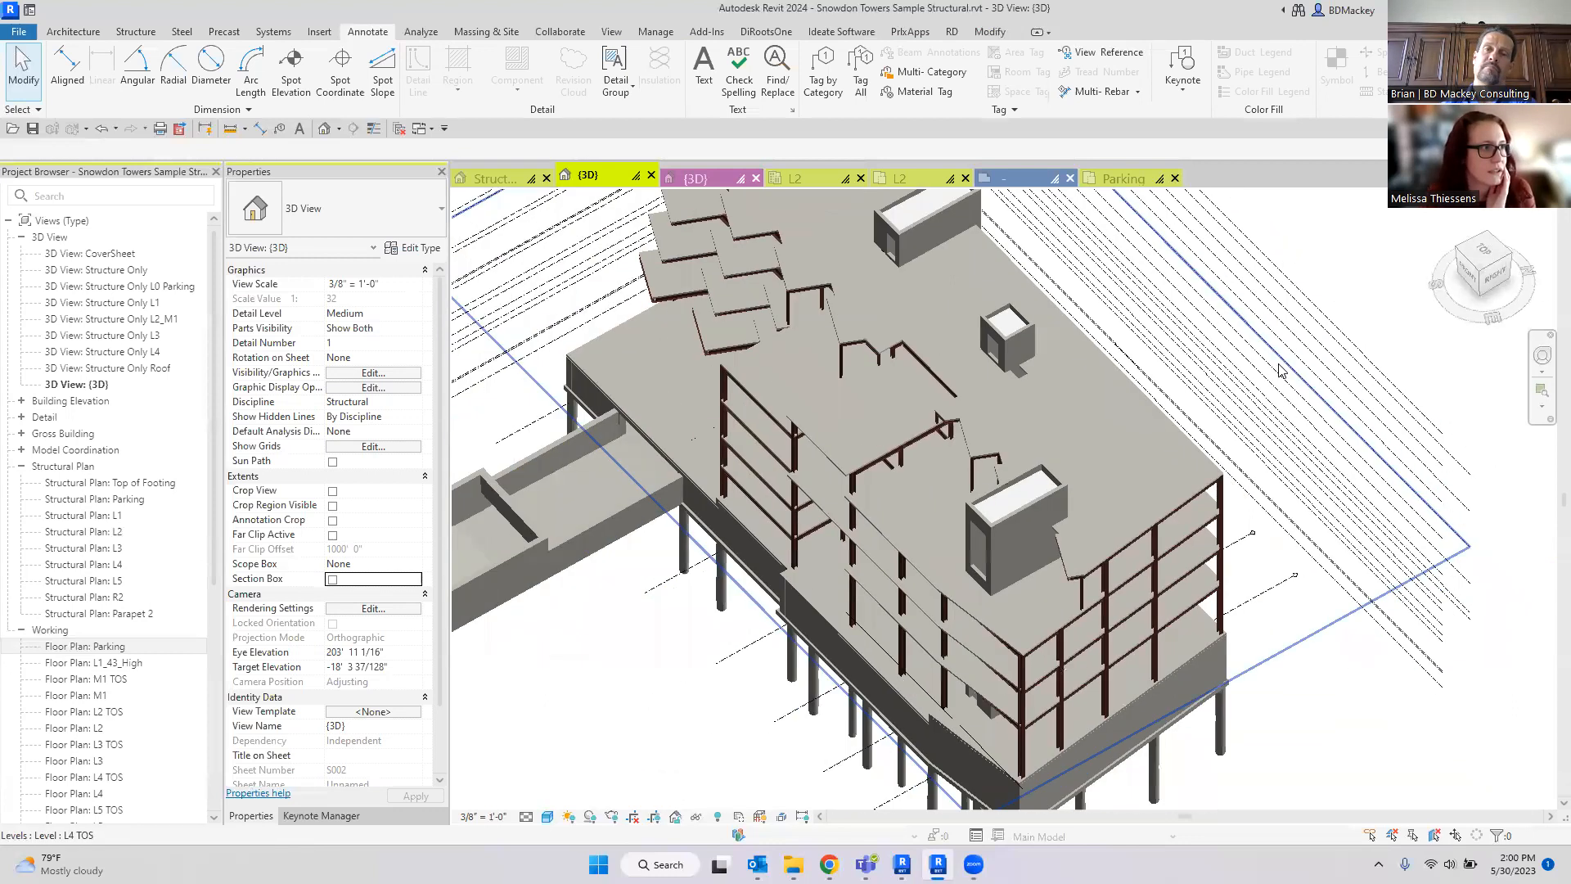
{"action": "mouse_move", "coordinate": [1090, 713]}
{"action": "middle_mouse_down", "text": "shift"}
{"action": "mouse_move", "coordinate": [1133, 605]}
{"action": "mouse_move", "coordinate": [1109, 720]}
{"action": "middle_mouse_up", "text": "shift"}
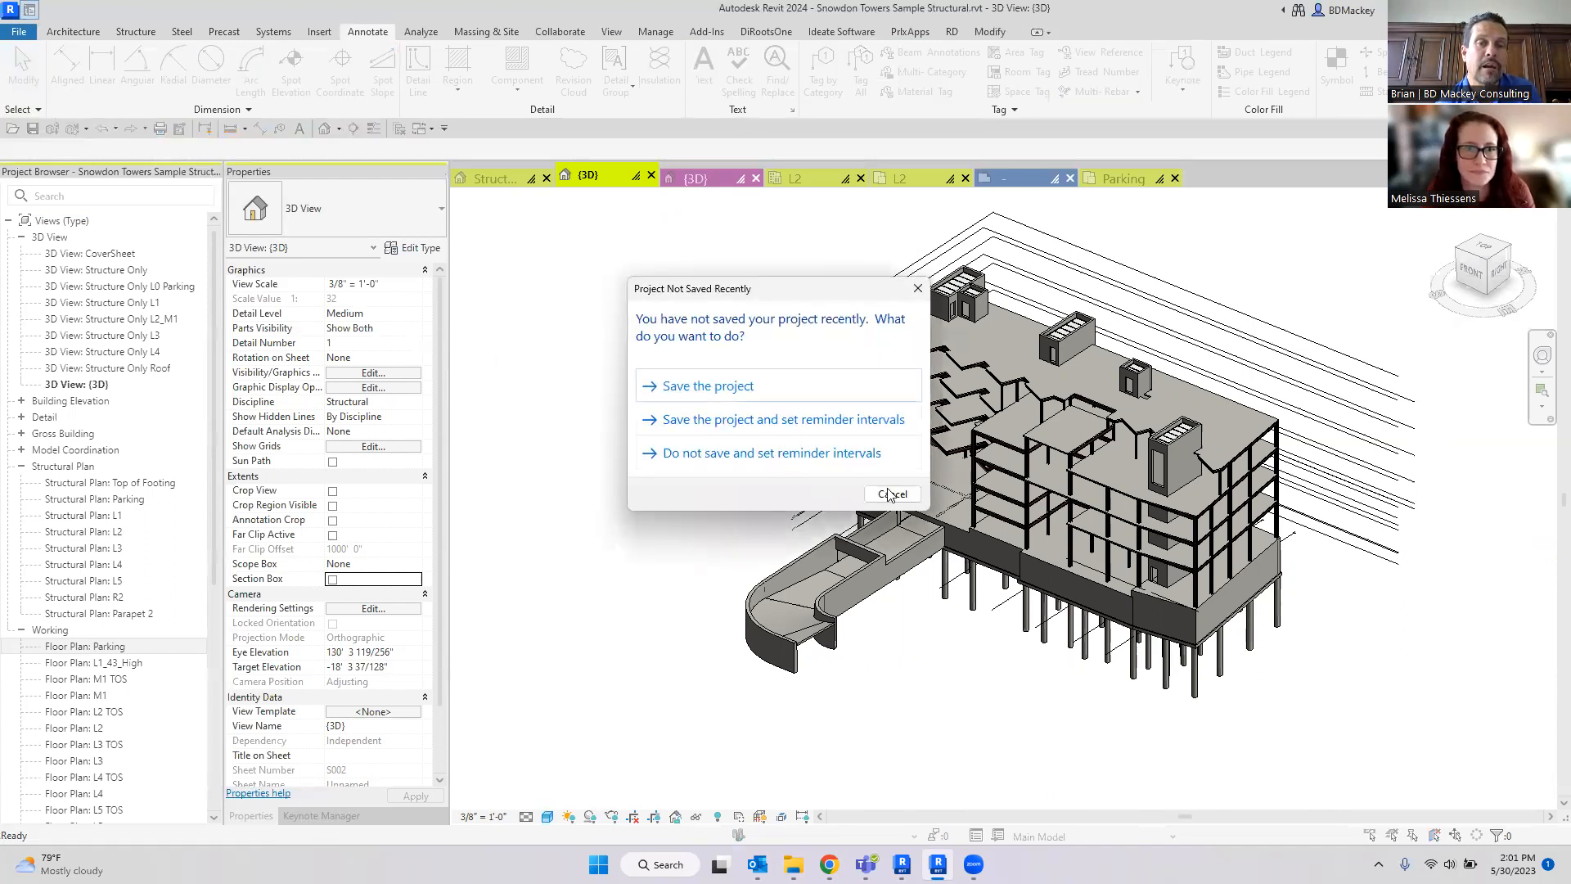
{"action": "left_click", "coordinate": [892, 491]}
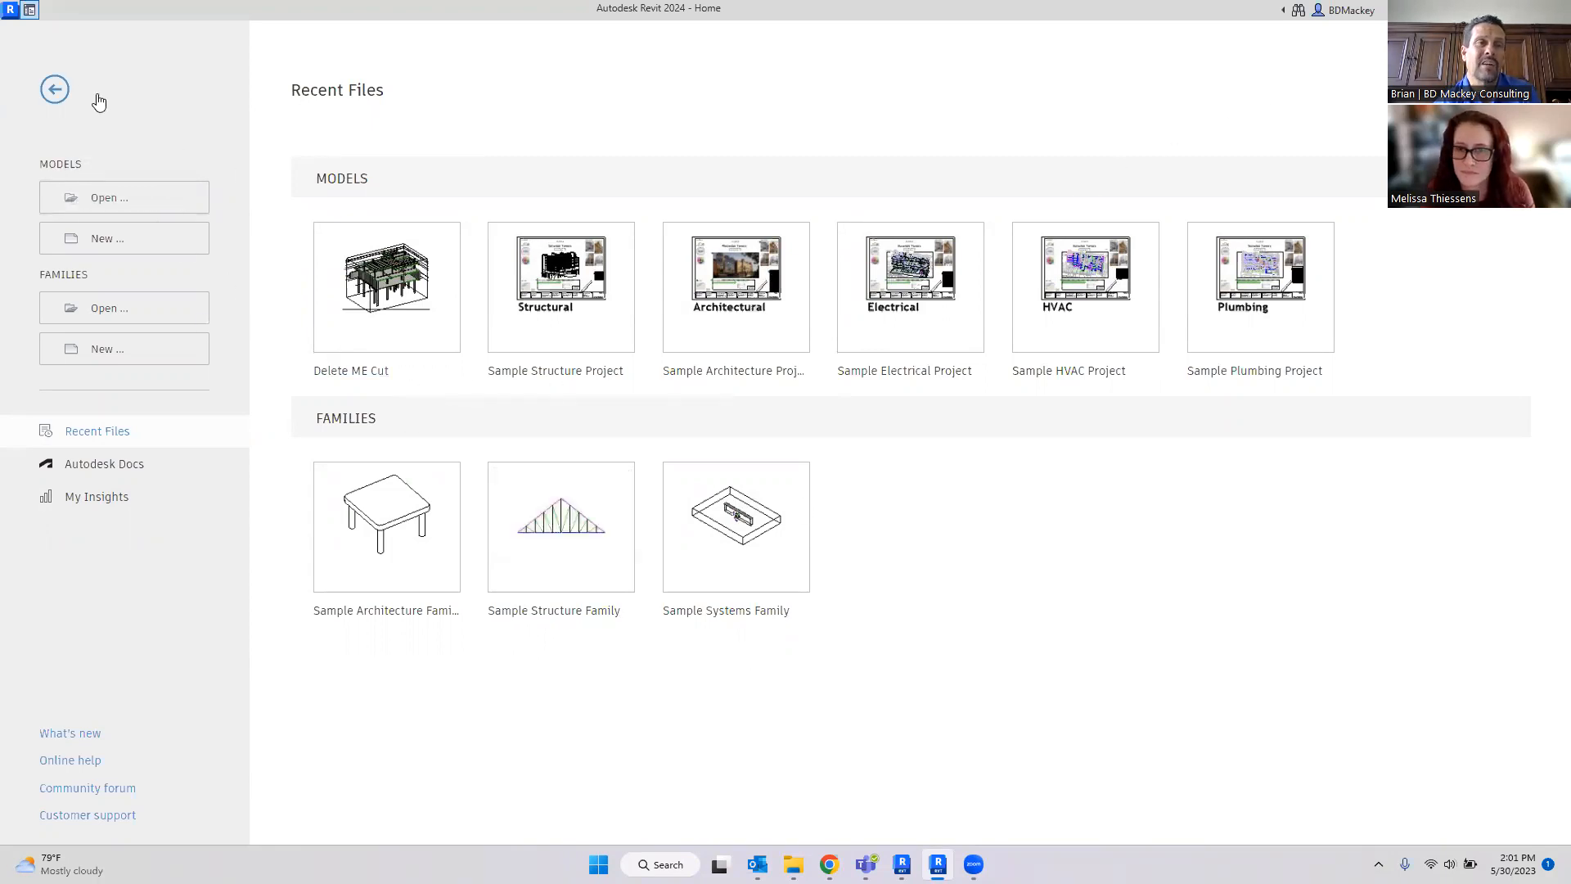
{"action": "left_click", "coordinate": [56, 92]}
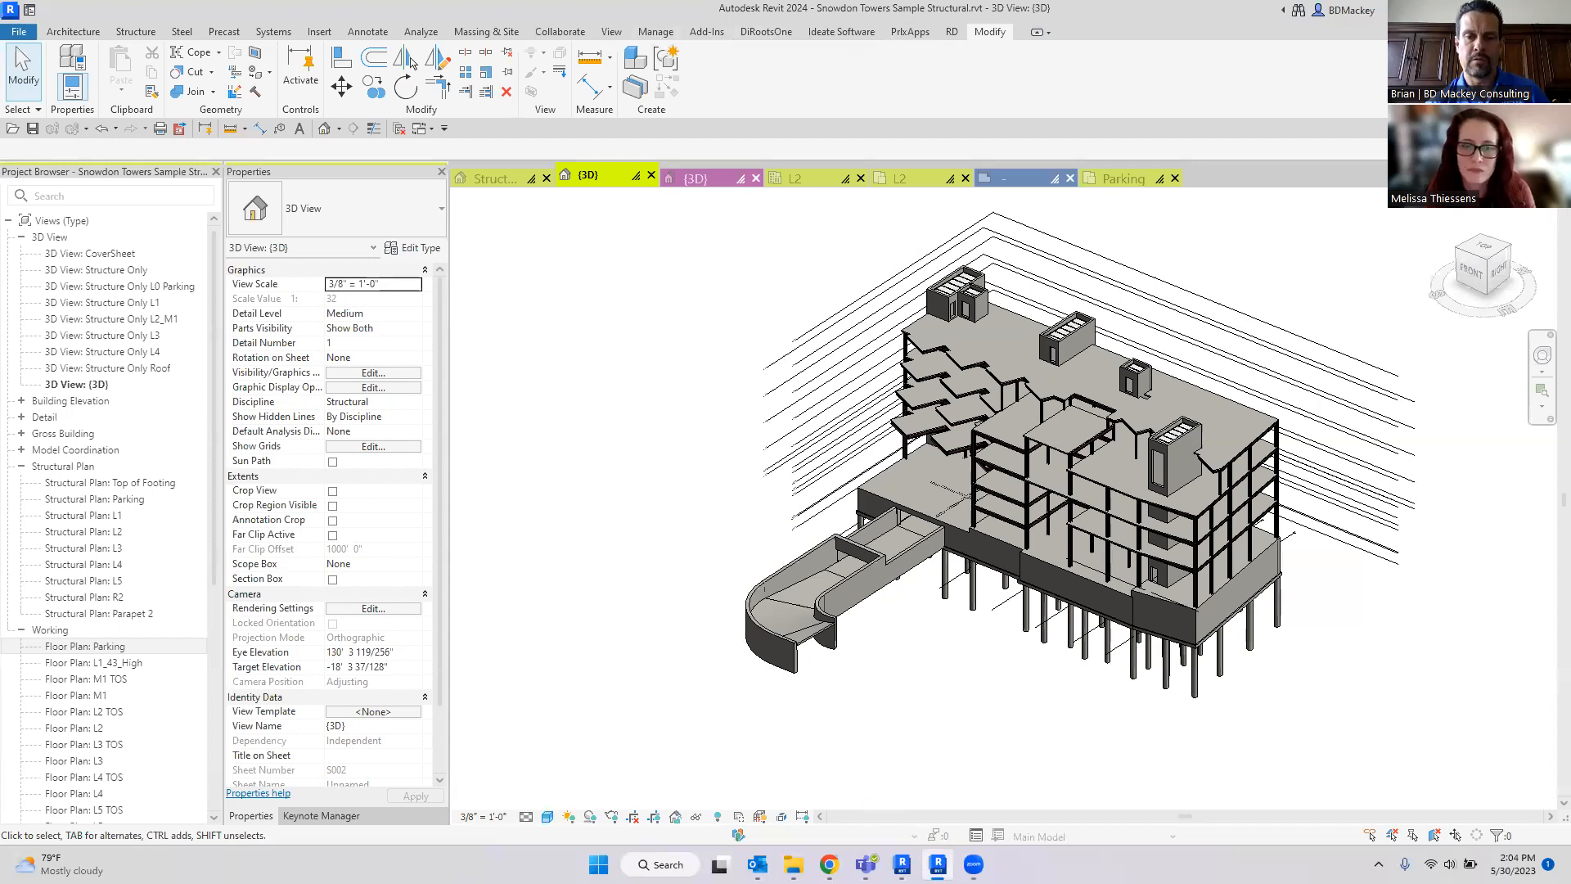
Step: Switch to the Revit 2023.1 session, look through the pyRevit Wipe tools including Wipe BIM360 Collab Cache, and return to Revit 2024
{"action": "left_click", "coordinate": [902, 864]}
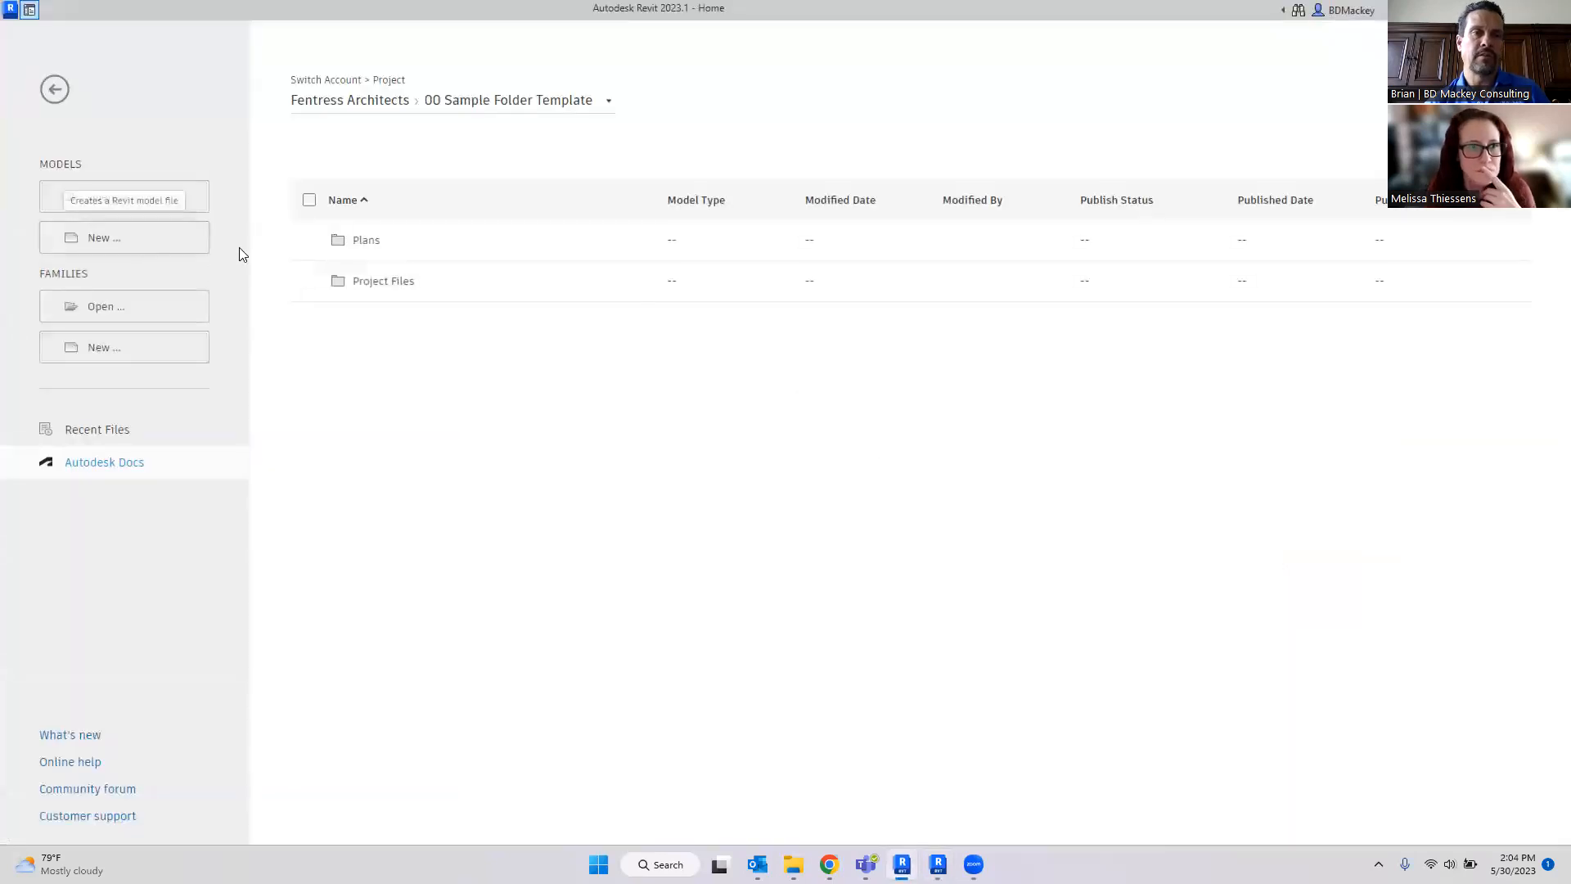
{"action": "left_click", "coordinate": [54, 89]}
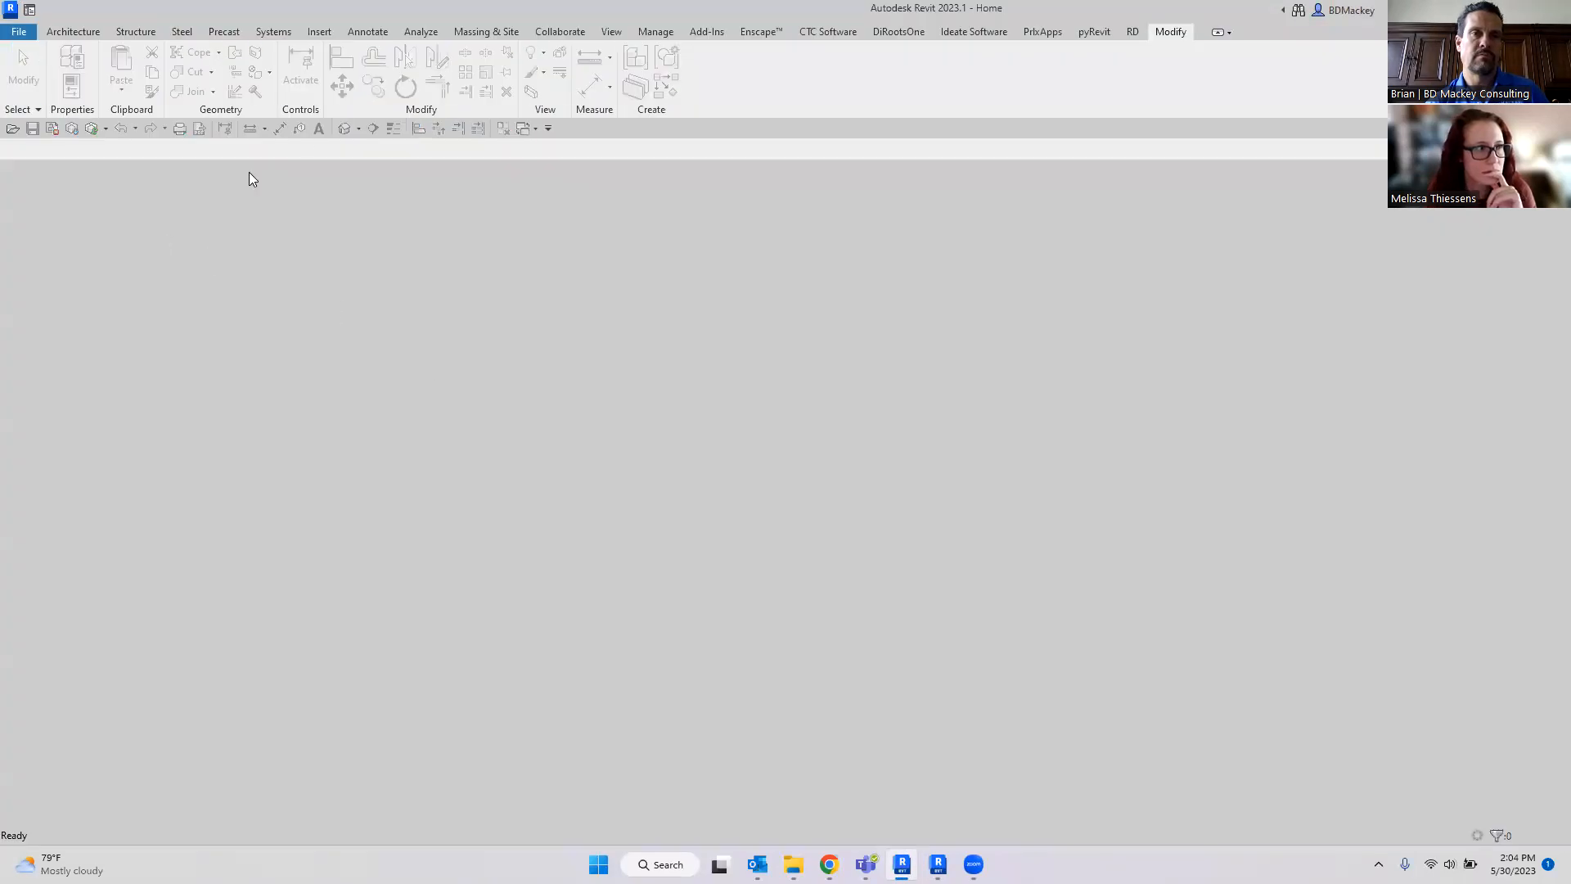
{"action": "left_click", "coordinate": [1103, 37]}
{"action": "left_click", "coordinate": [1371, 94]}
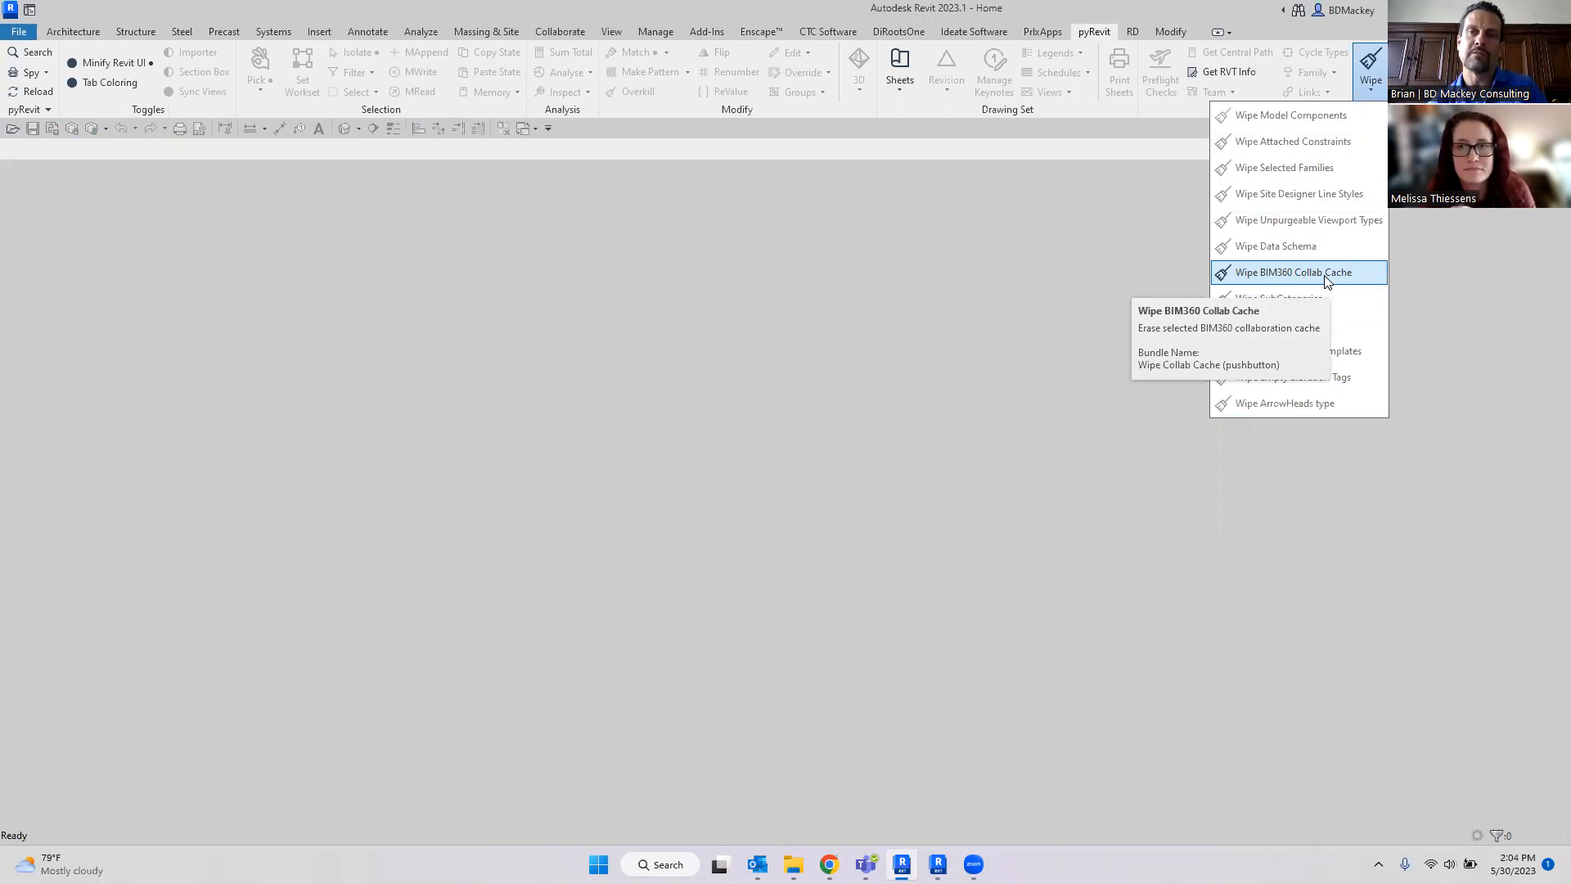
{"action": "left_click", "coordinate": [985, 331]}
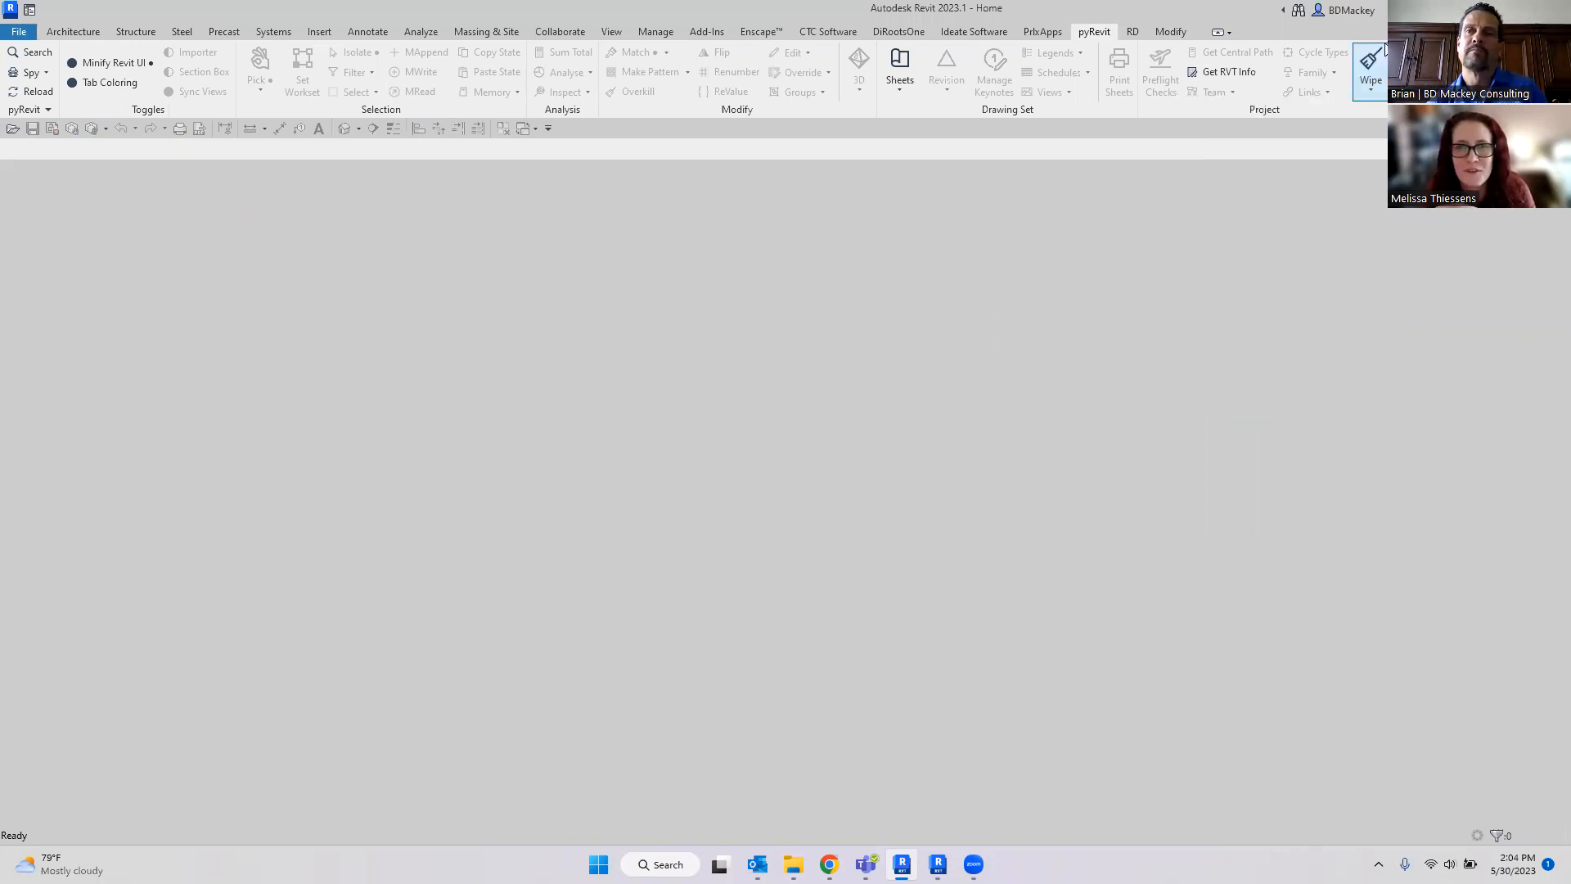
{"action": "left_click", "coordinate": [1475, 10]}
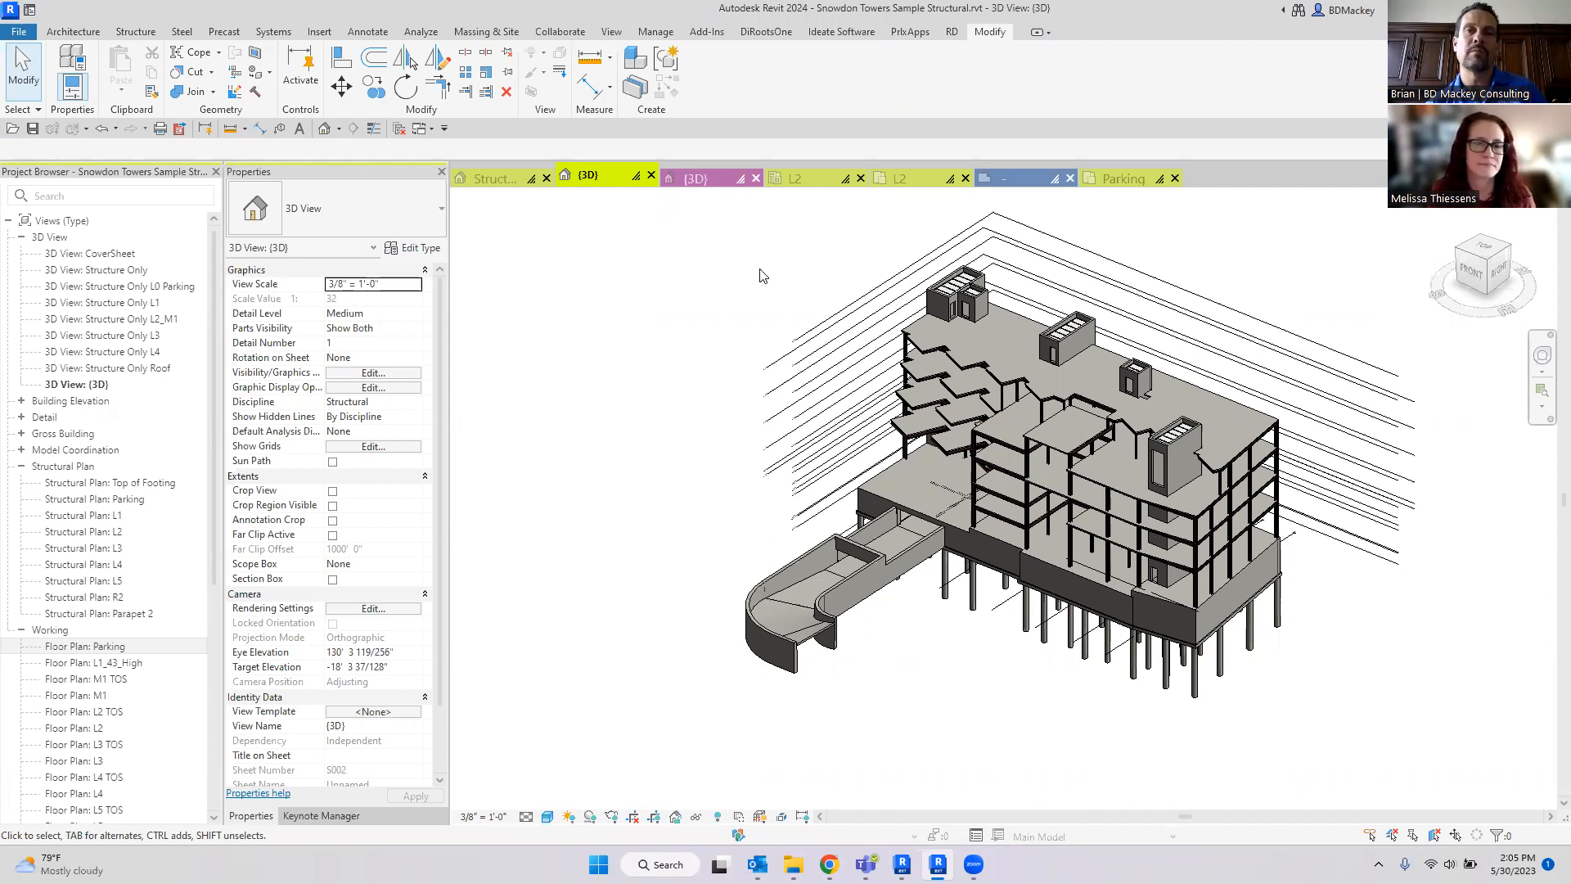
Step: View the Keynote Manager license information and close it
{"action": "left_click", "coordinate": [952, 31]}
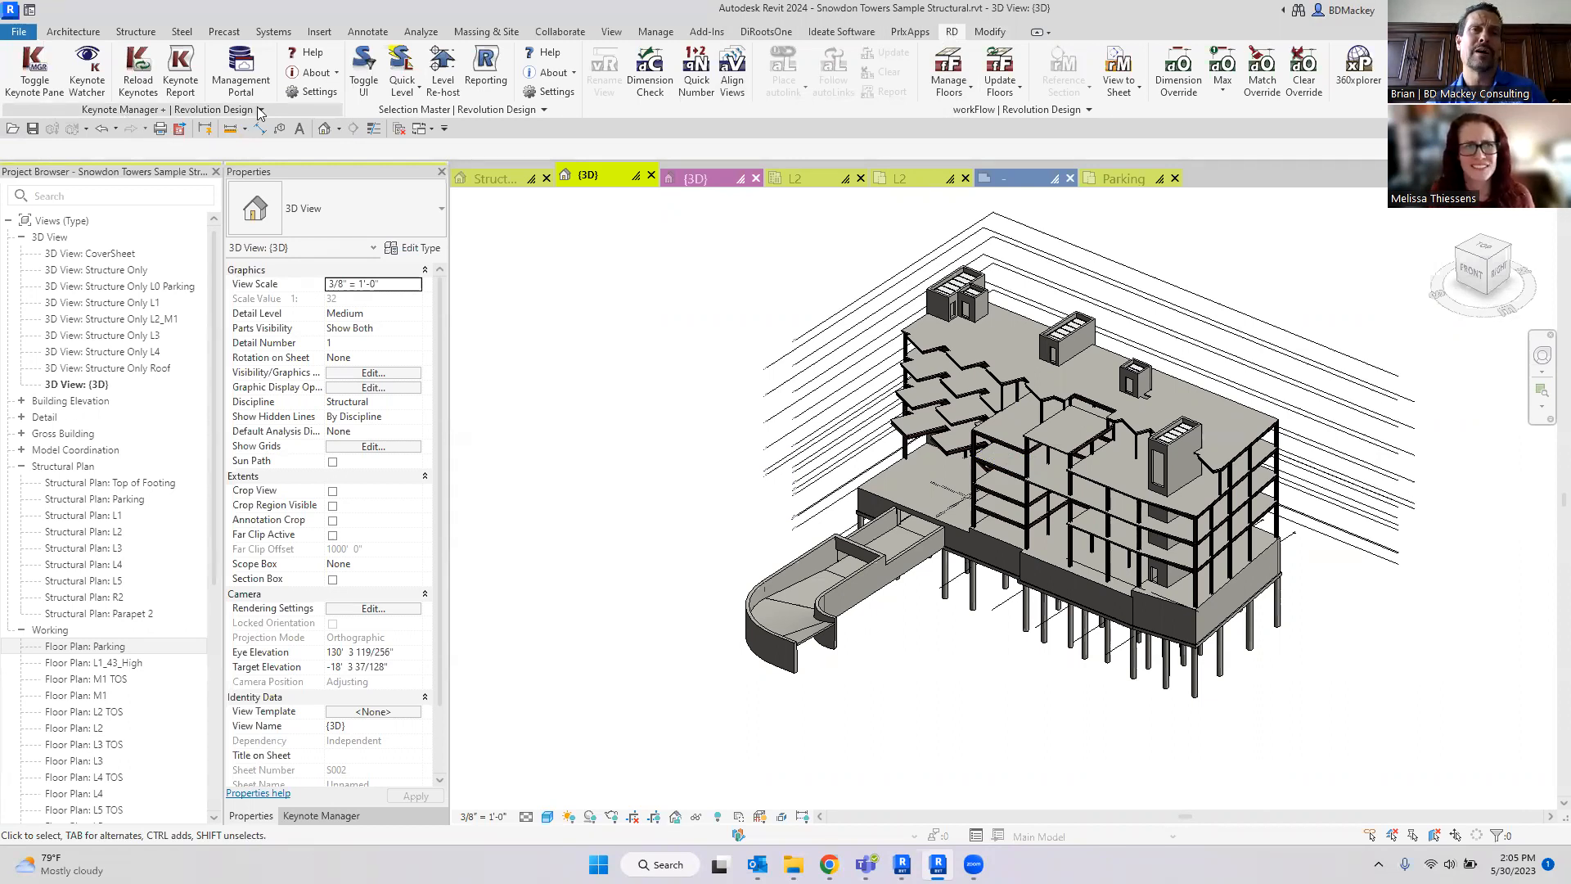
{"action": "left_click", "coordinate": [315, 72]}
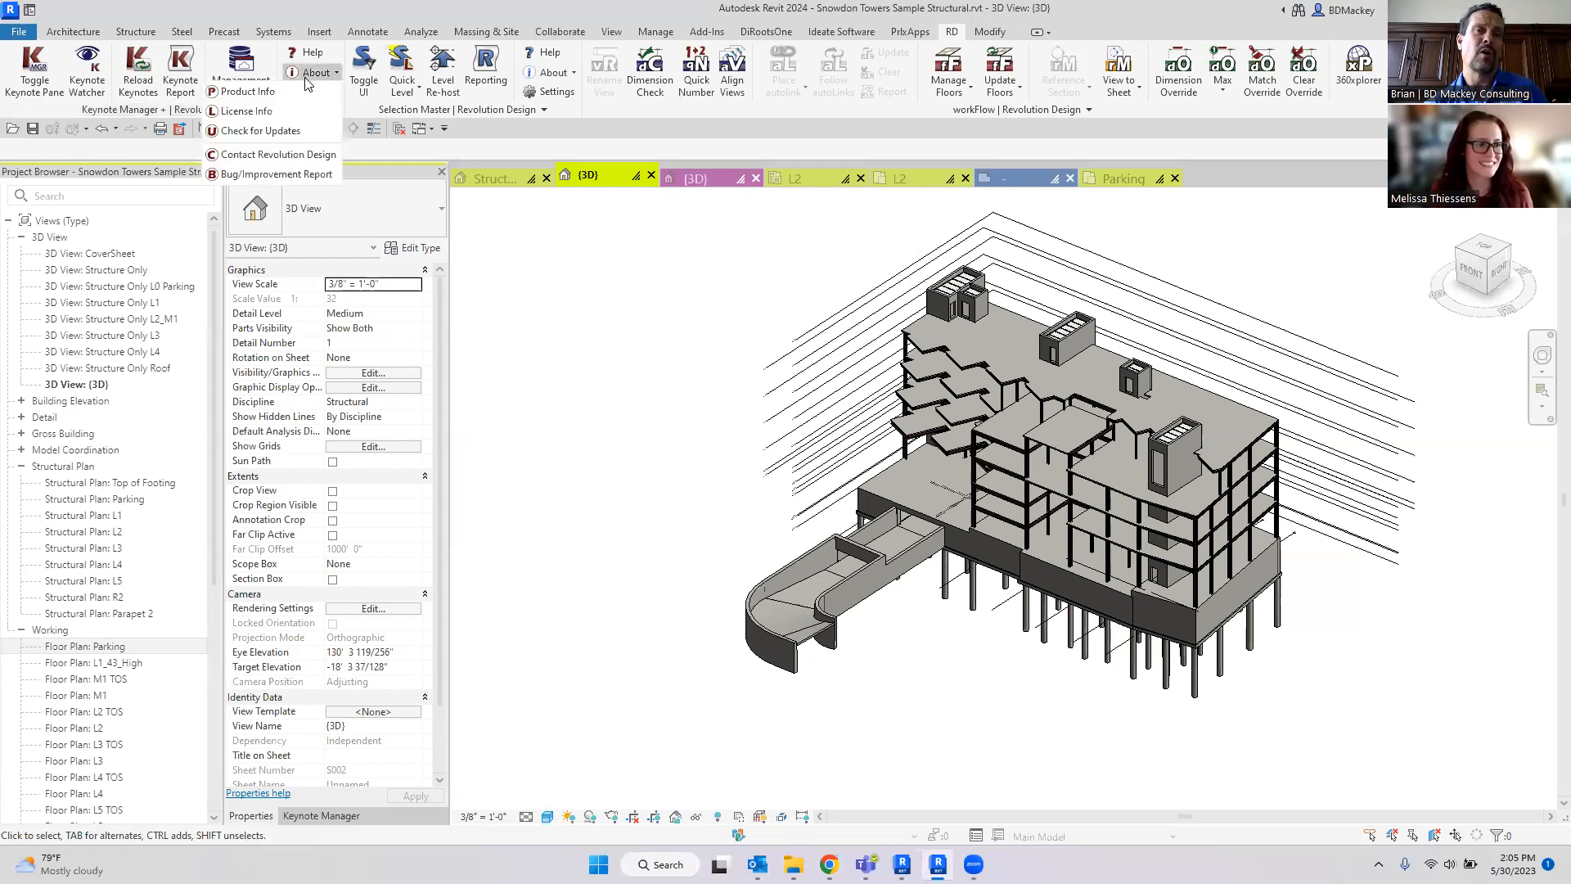
{"action": "left_click", "coordinate": [281, 114]}
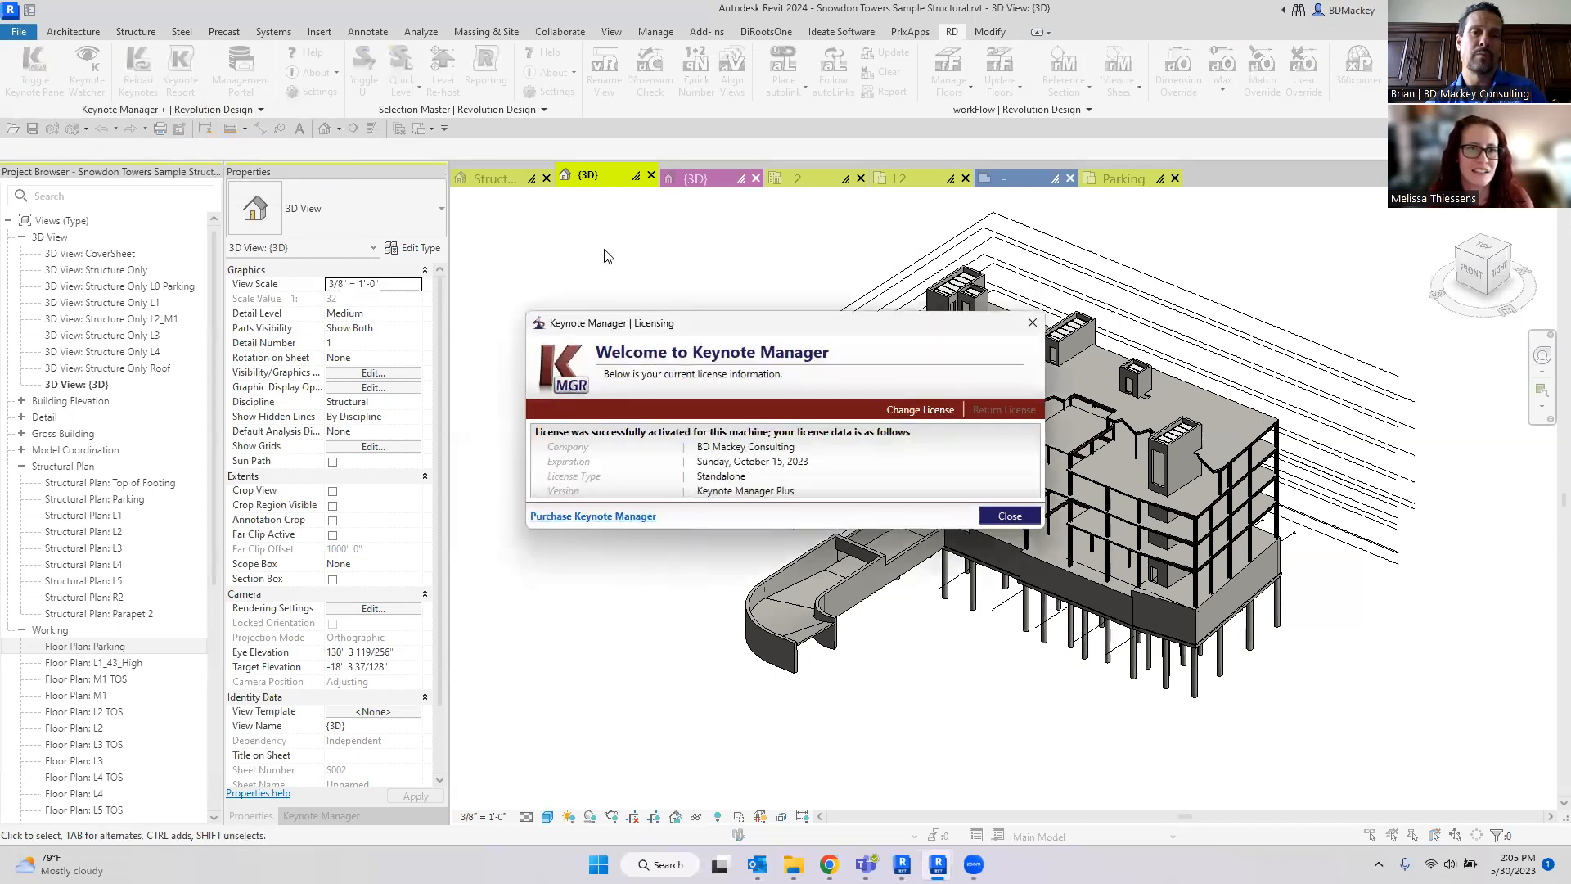
{"action": "left_click", "coordinate": [1032, 323]}
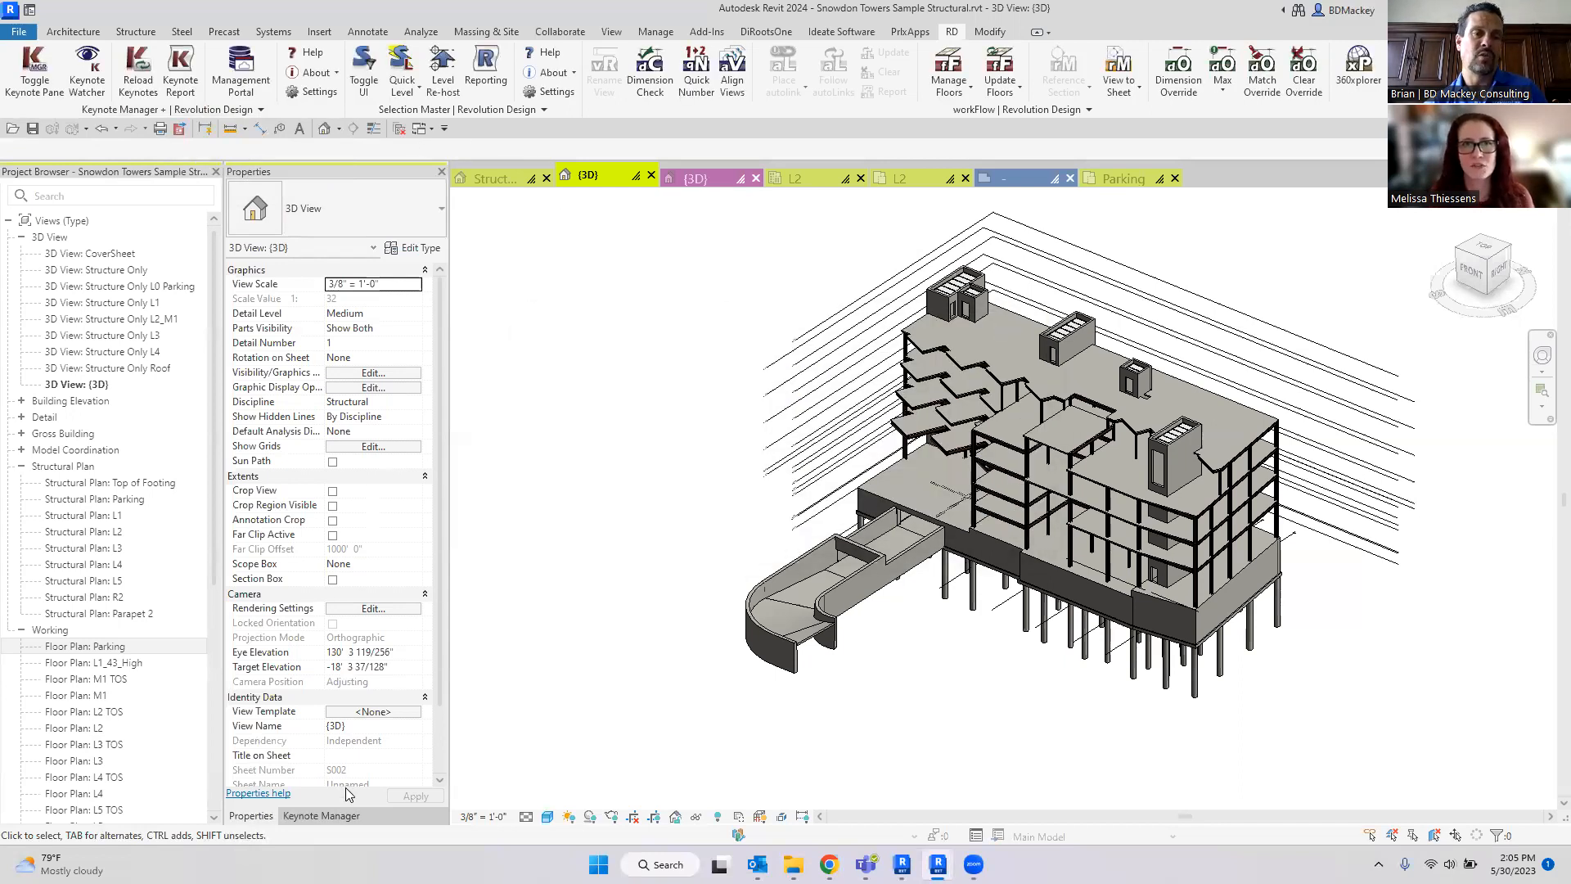
Step: Browse the keynote divisions in Keynote Manager and expand Division 33 Utilities down to the 33 46 00 Subdrainage keynotes
{"action": "left_click", "coordinate": [321, 815]}
{"action": "scroll", "coordinate": [366, 516], "scroll_direction": "down", "scroll_amount": 8}
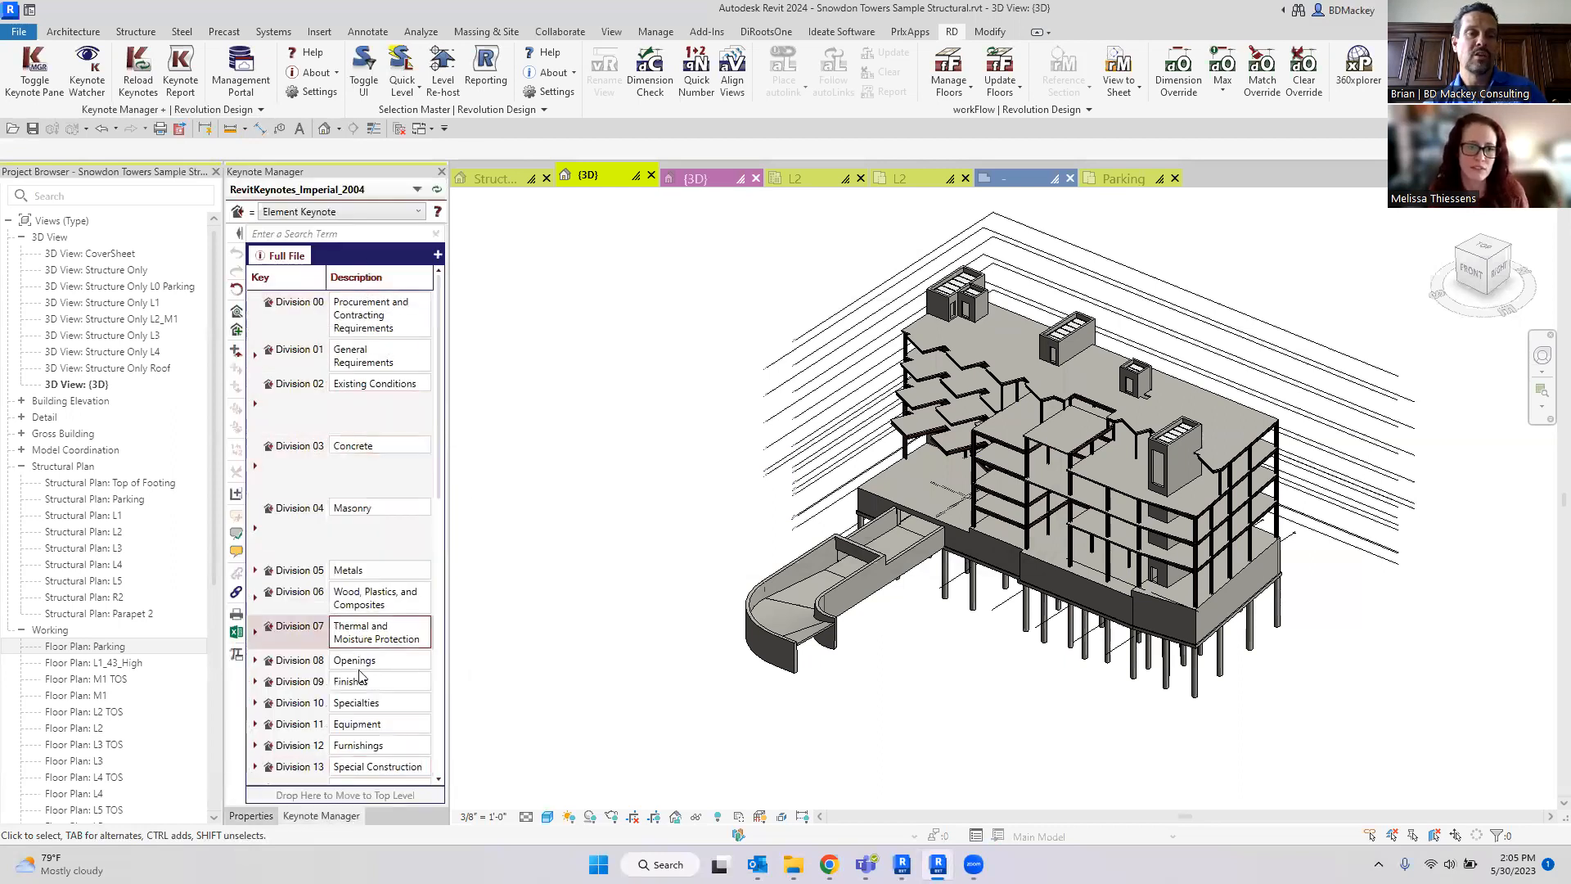
{"action": "scroll", "coordinate": [359, 433], "scroll_direction": "down", "scroll_amount": 3}
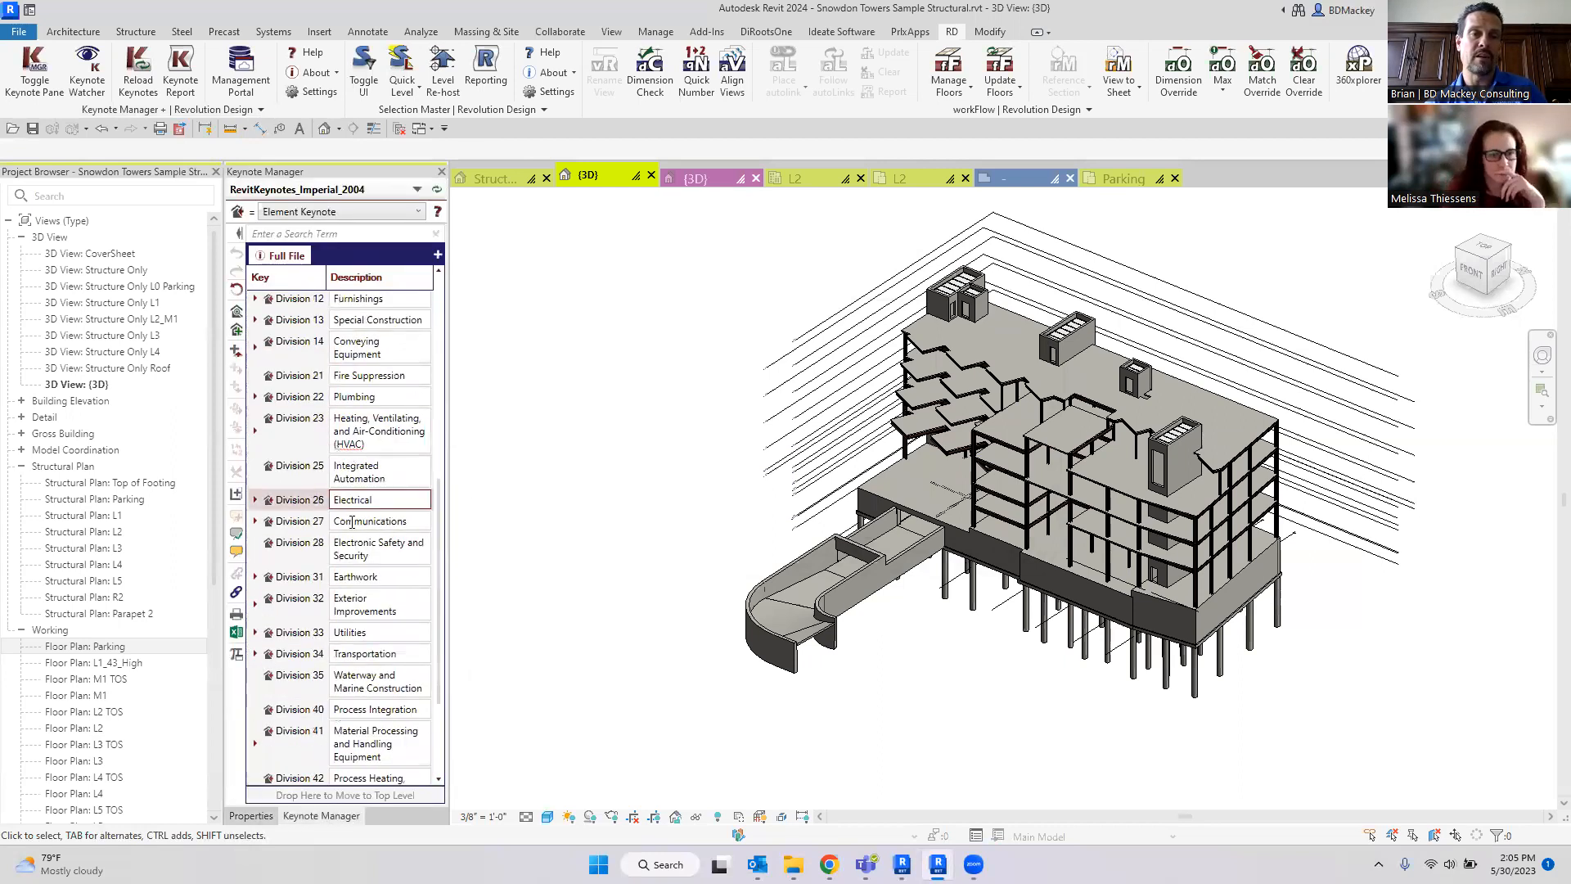
{"action": "double_click", "coordinate": [371, 638]}
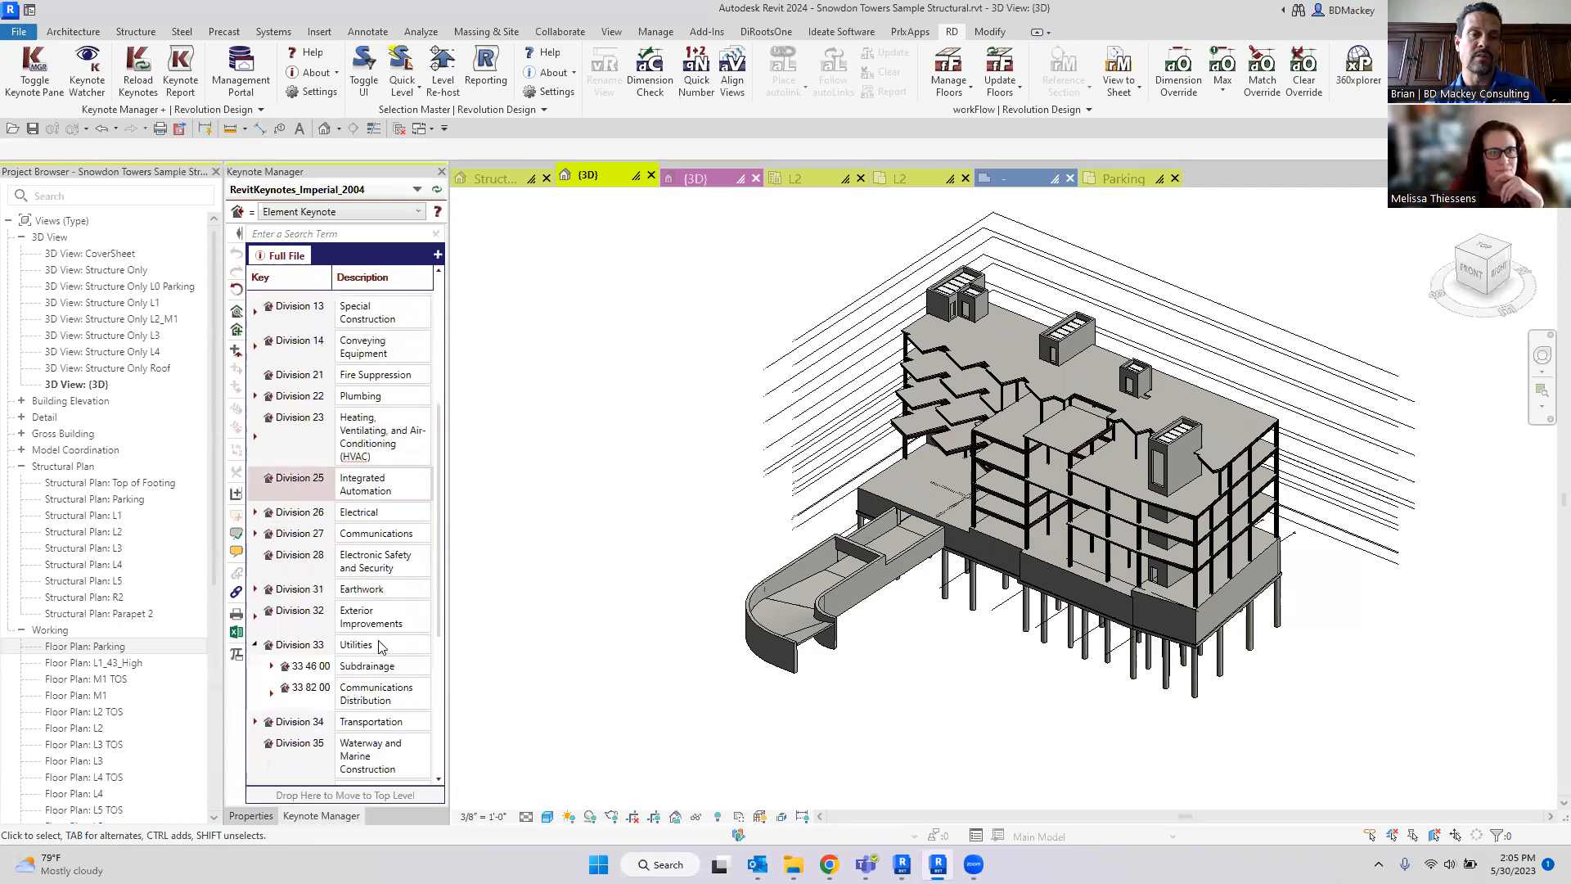
{"action": "left_click", "coordinate": [273, 665]}
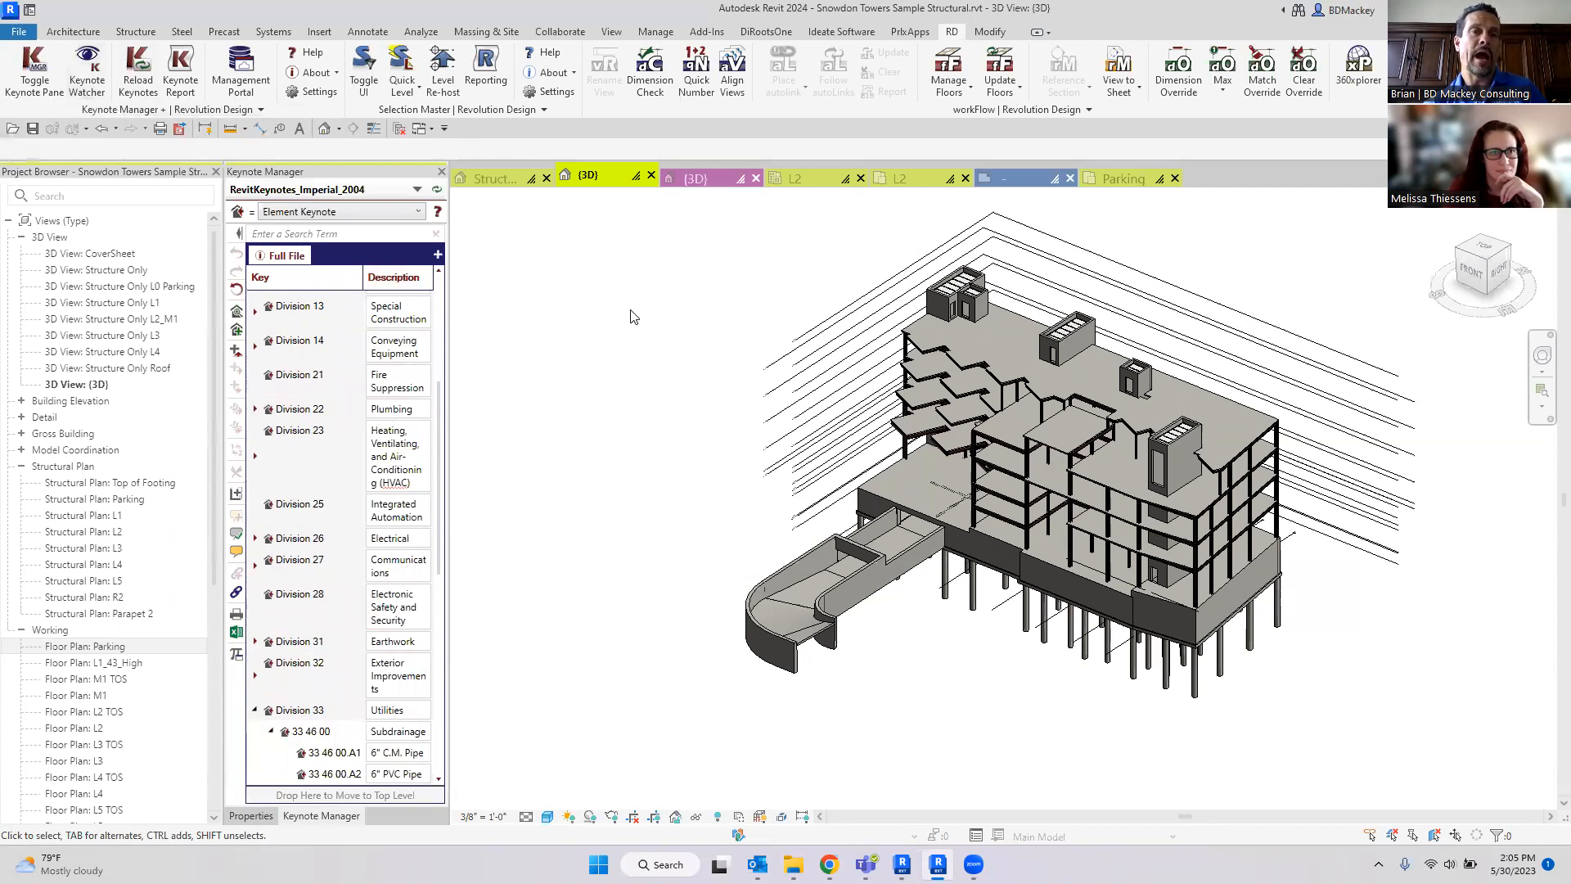
{"action": "left_click", "coordinate": [400, 459]}
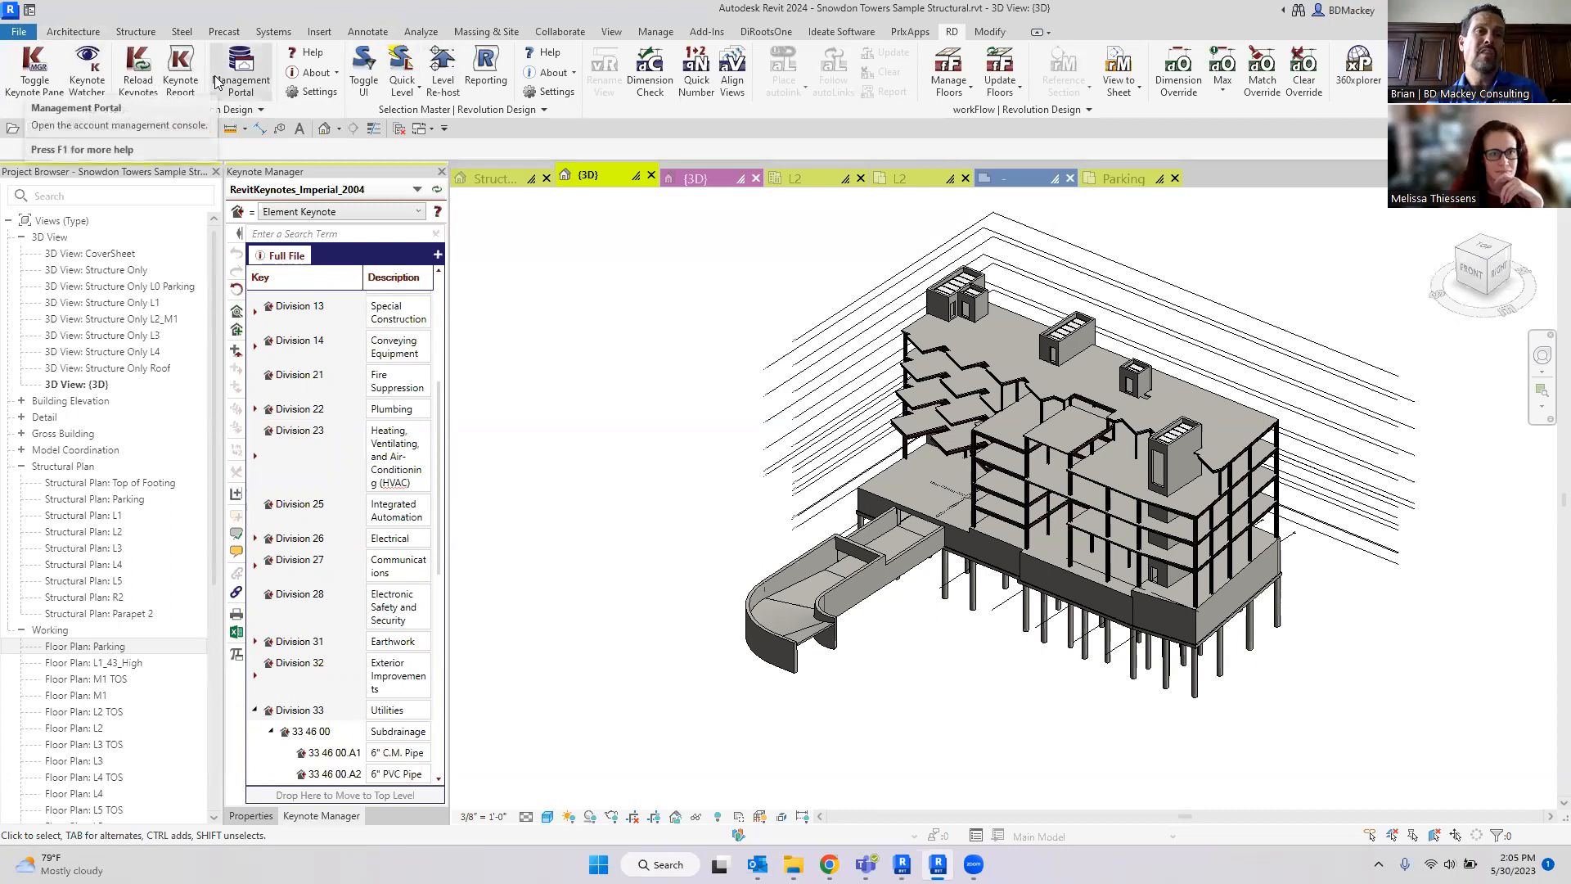
Step: Open the Keynote Manager settings, try the Manual Save mode and set the save mode back to Instant Save / Multi-User
{"action": "left_click", "coordinate": [256, 108]}
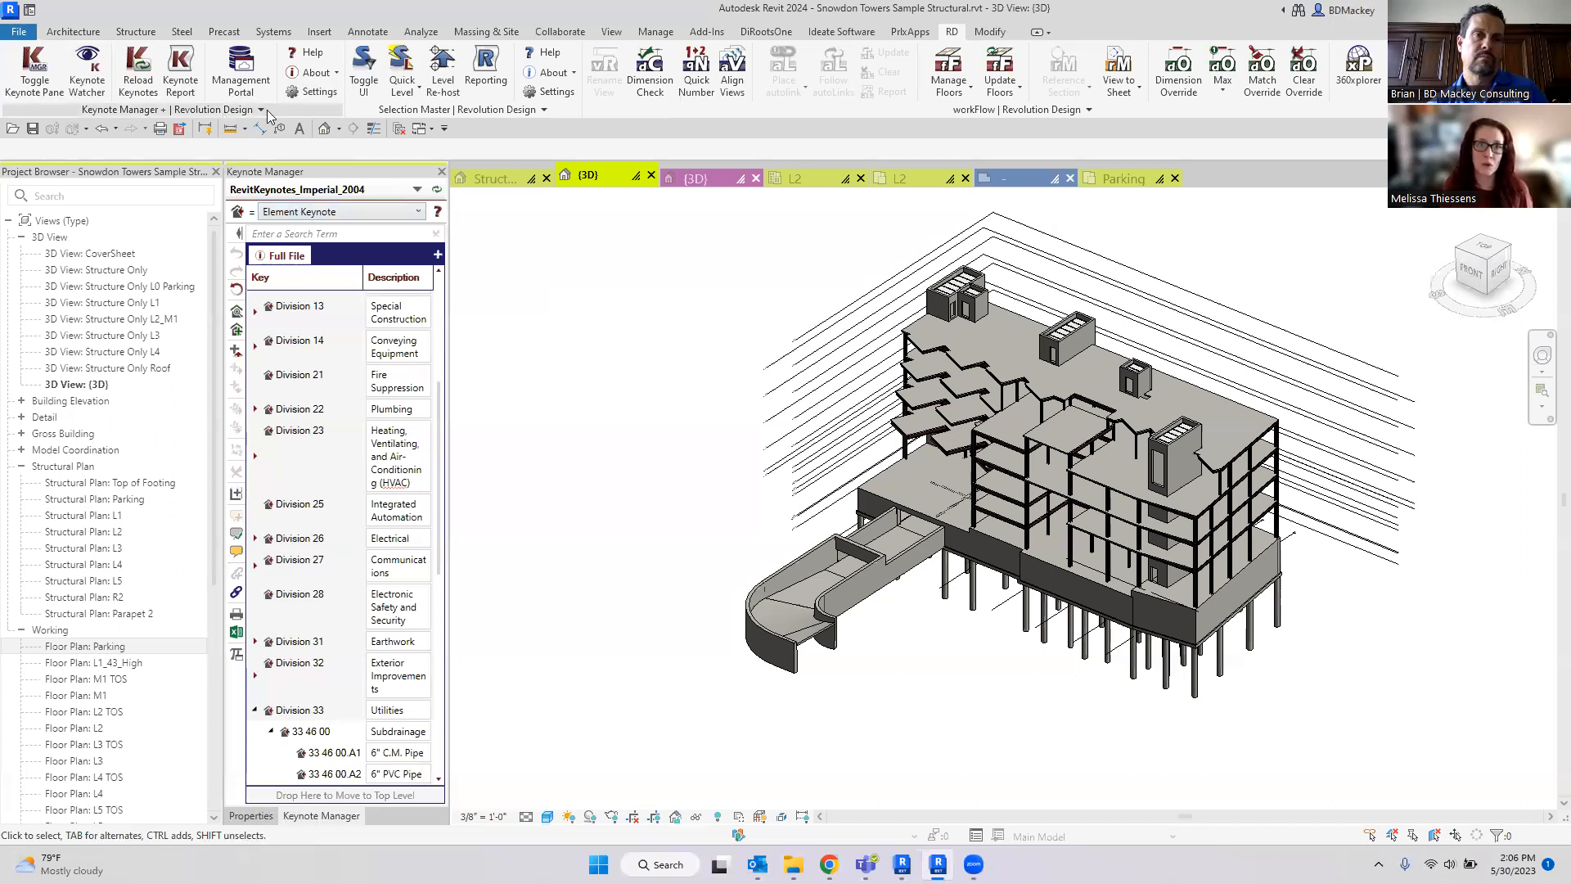
{"action": "left_click", "coordinate": [377, 130]}
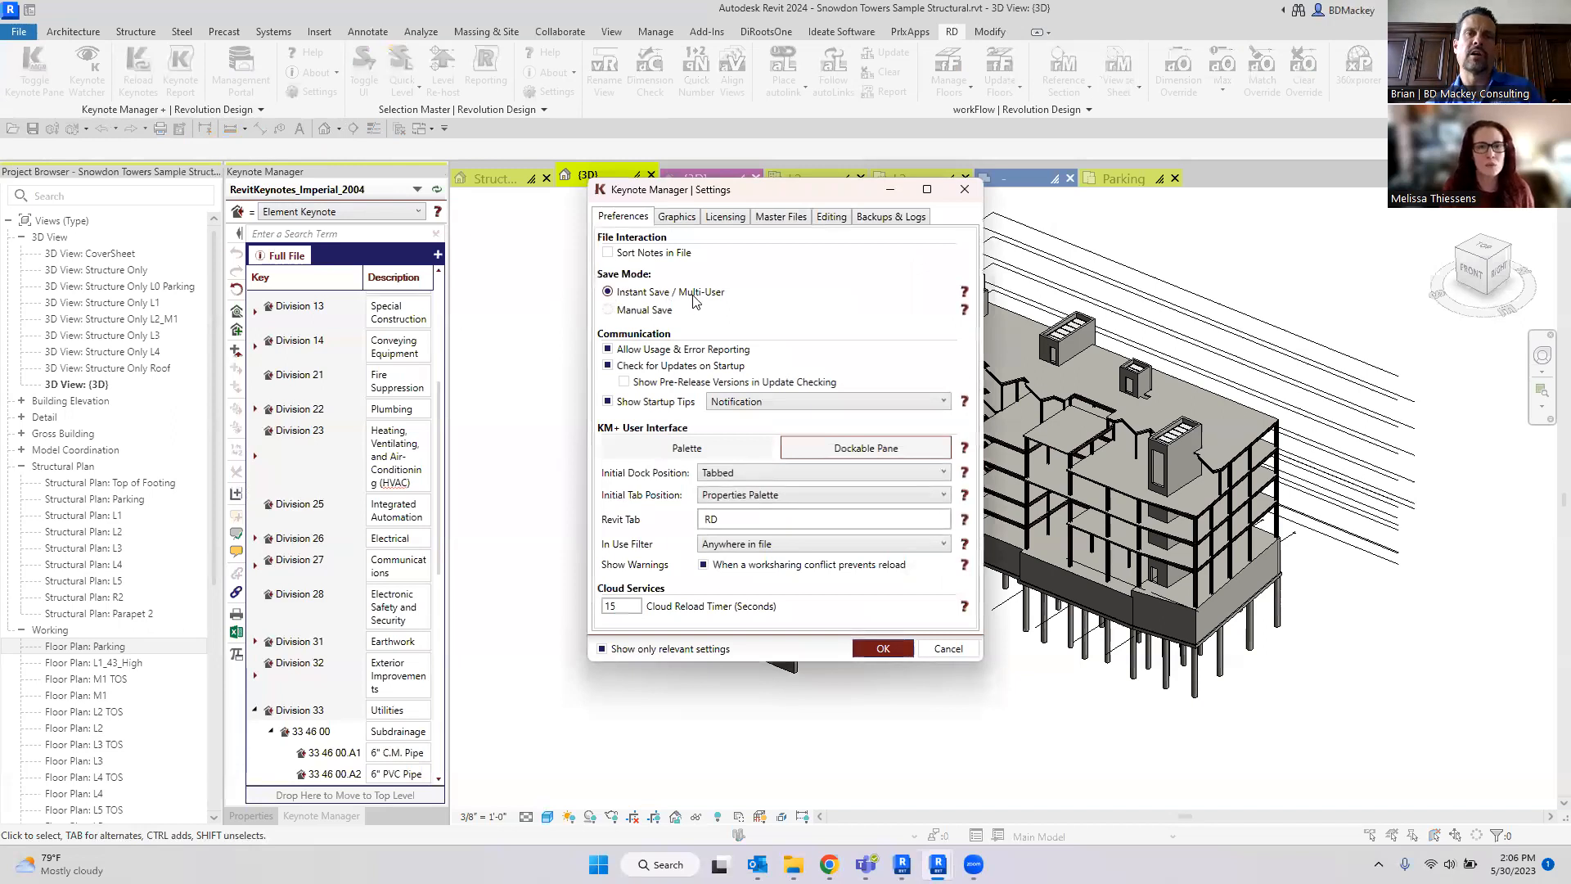
{"action": "key", "text": "ctrl"}
{"action": "key", "text": "ctrl"}
{"action": "key", "text": "ctrl"}
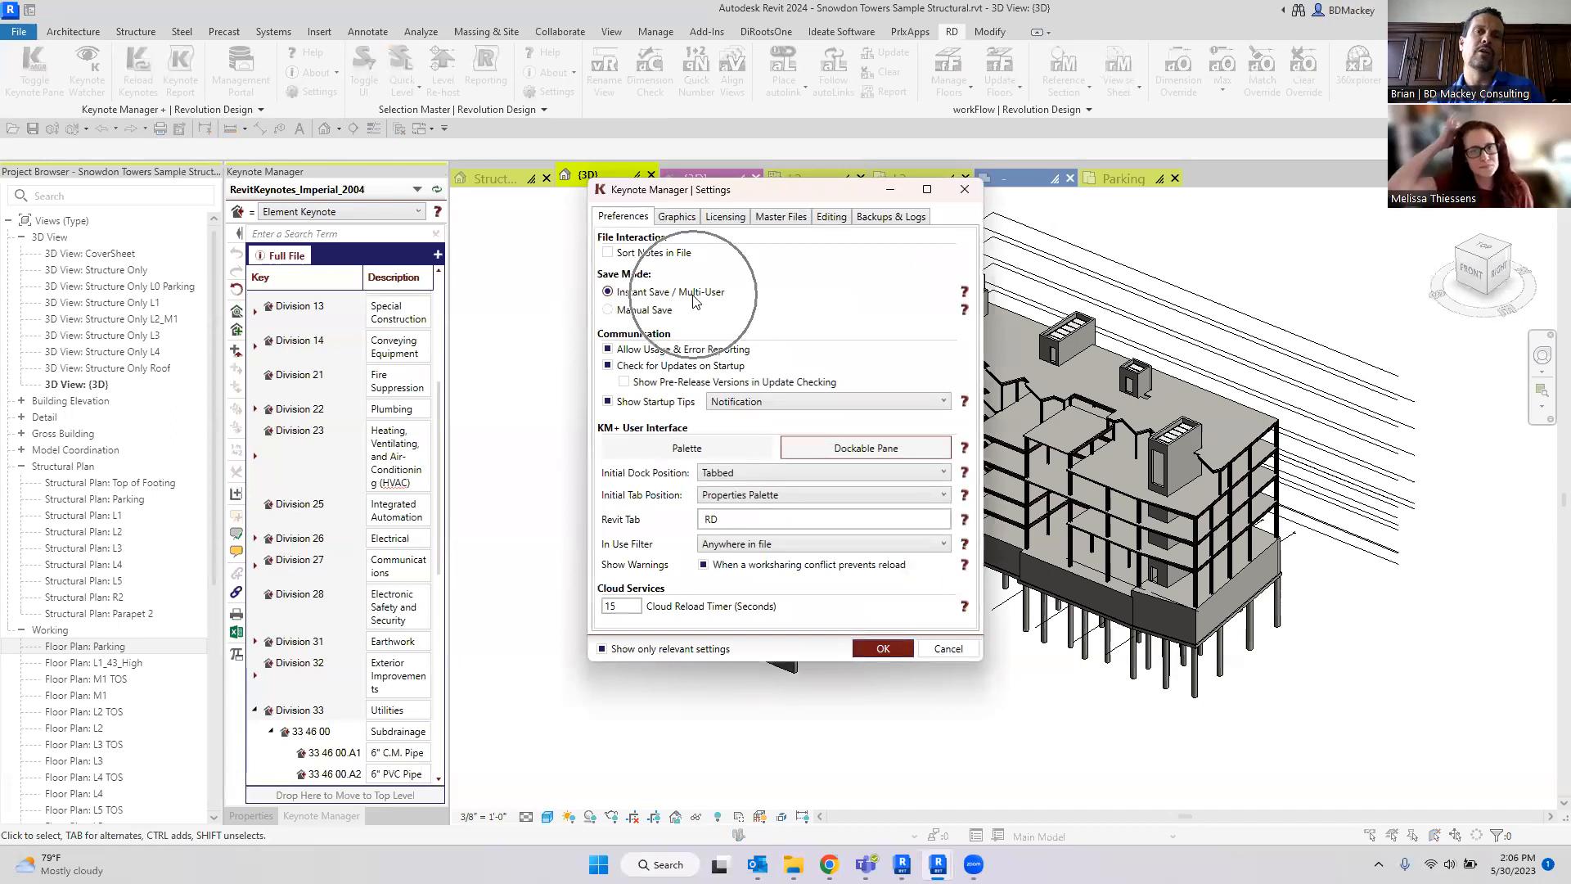
{"action": "key", "text": "ctrl"}
{"action": "key", "text": "ctrl"}
{"action": "left_click", "coordinate": [619, 315]}
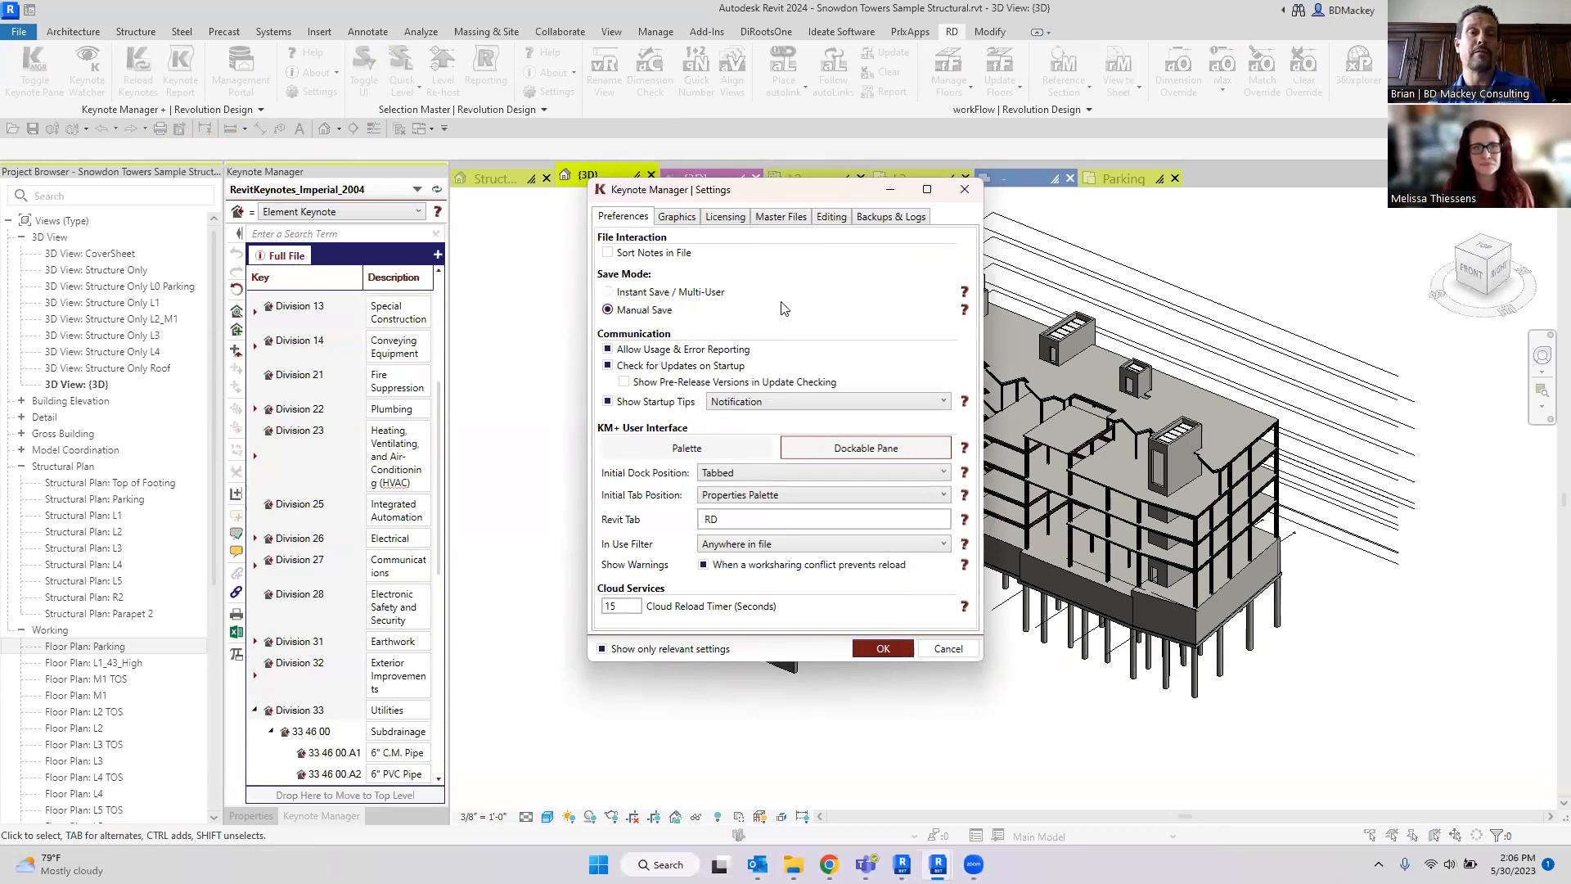
{"action": "left_click", "coordinate": [651, 293]}
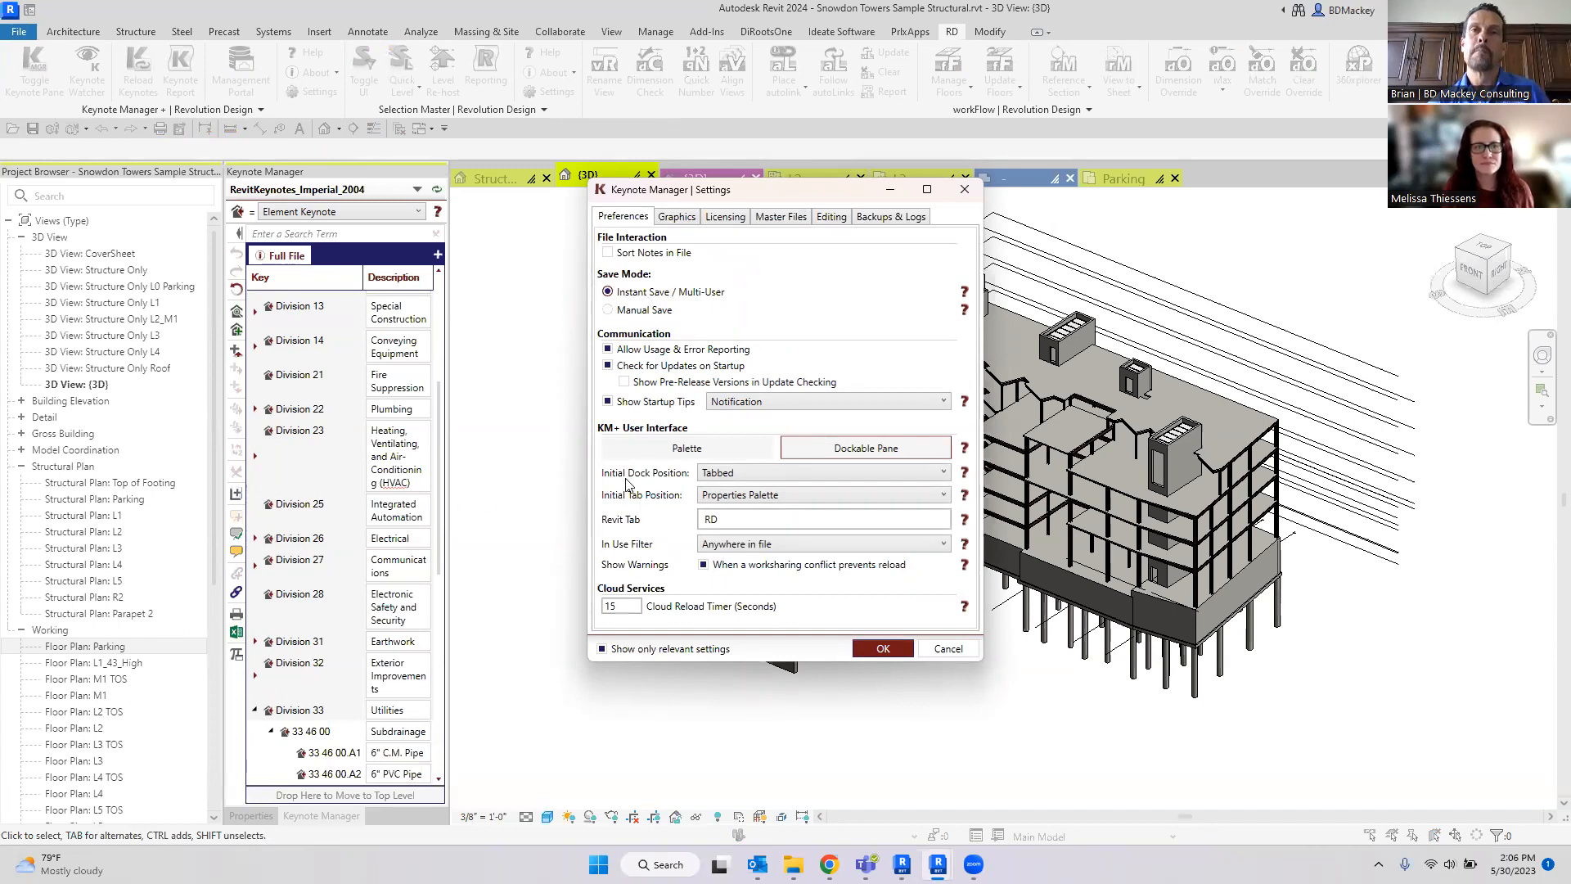
{"action": "left_click", "coordinate": [627, 312]}
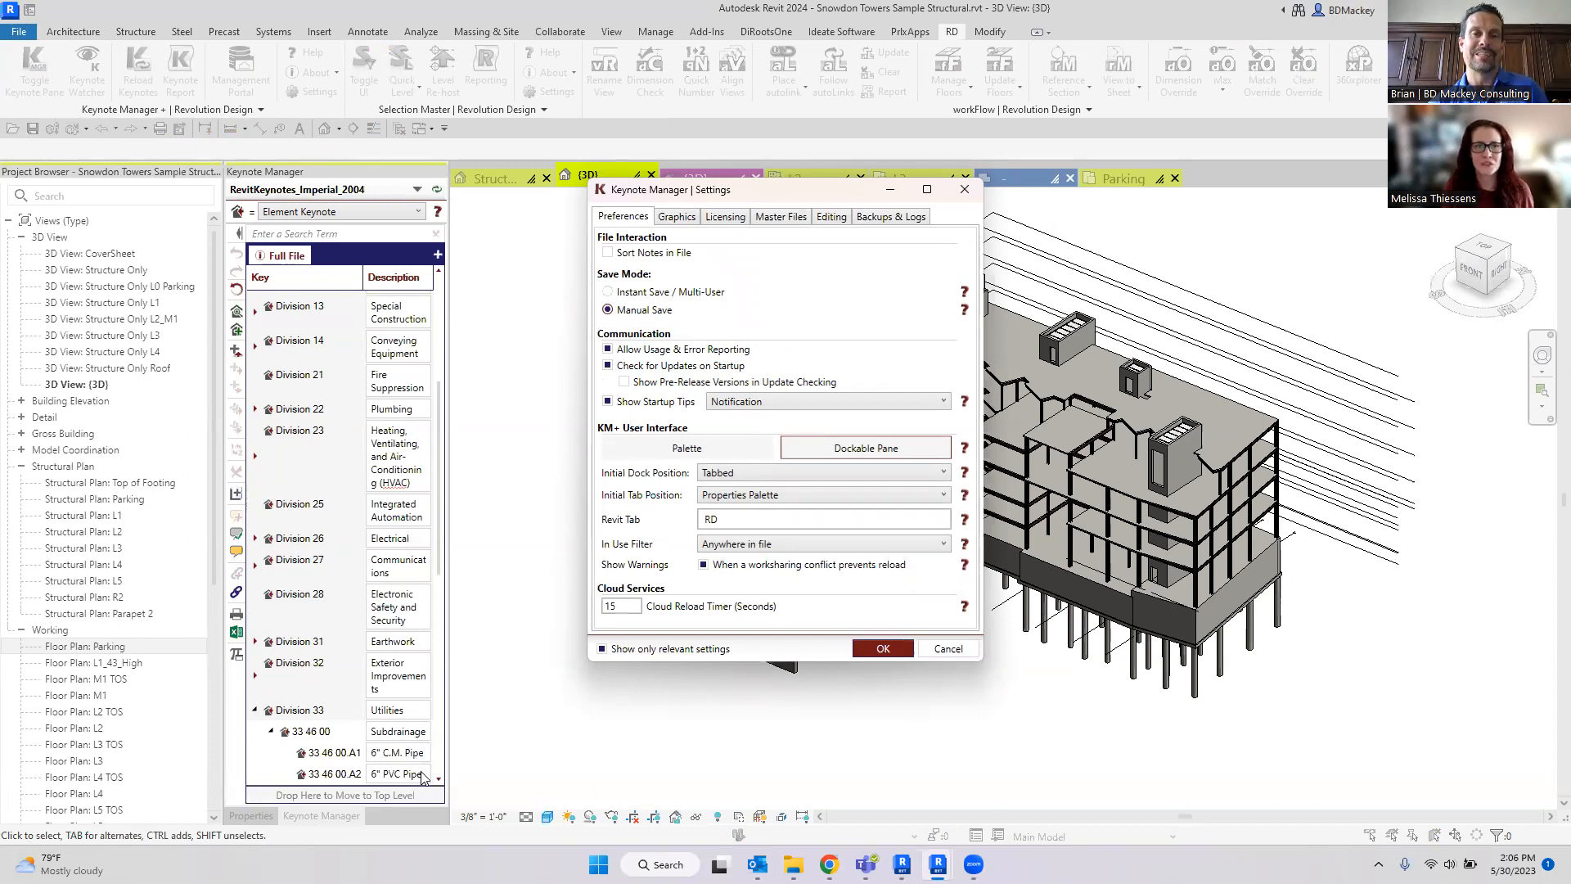
{"action": "left_click", "coordinate": [610, 292]}
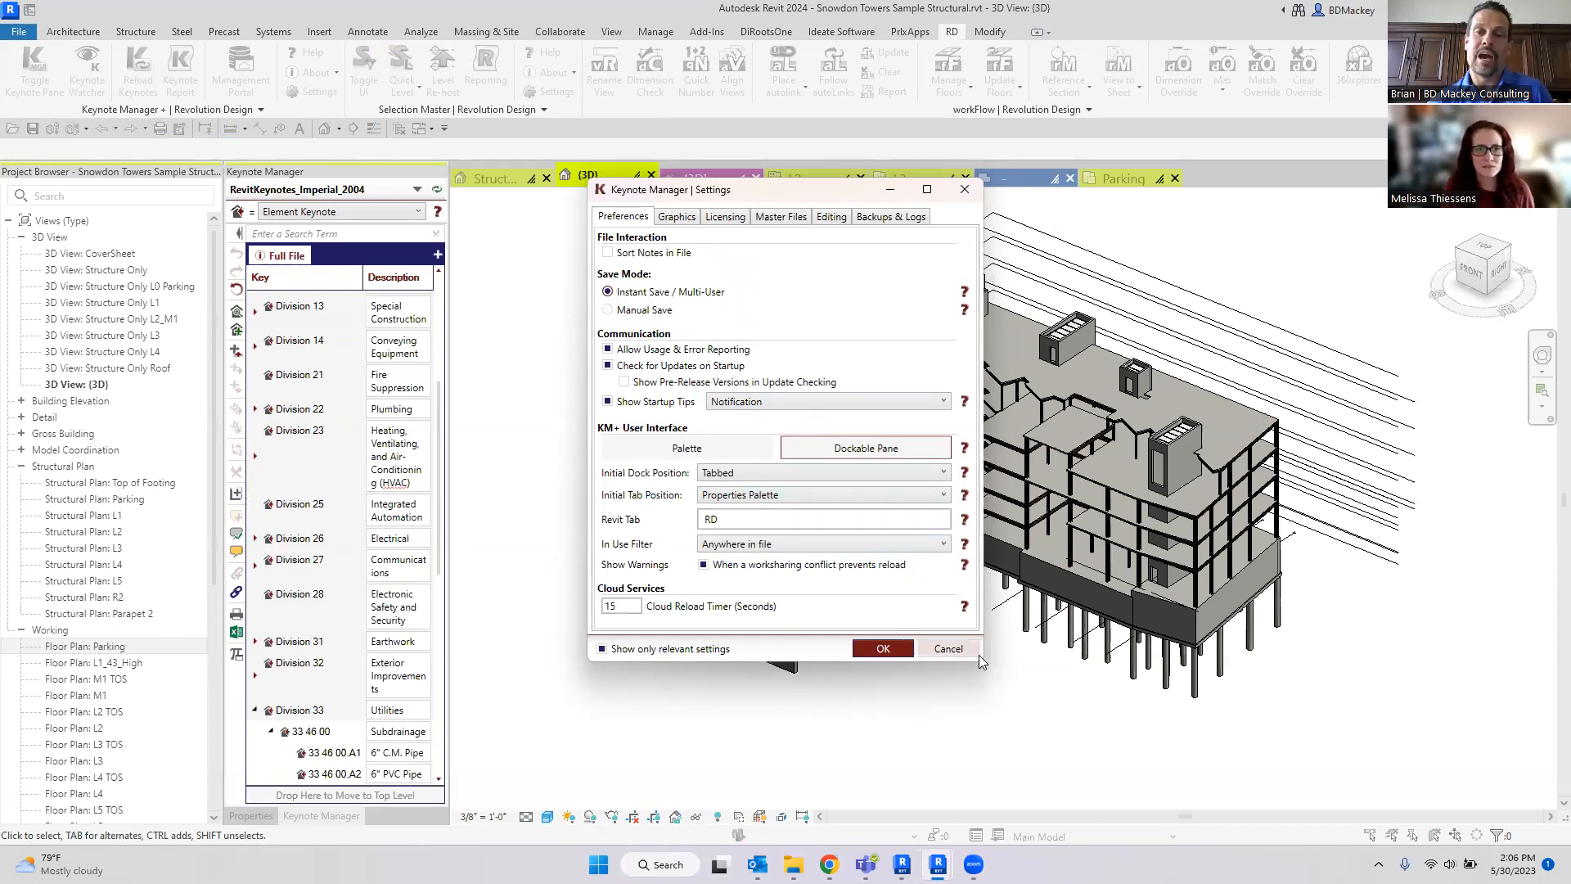
Step: Enlarge the Keynote Manager settings dialog, examine the Revit Tab name setting and cancel the dialog, discarding the changes
{"action": "left_click_drag", "start_coordinate": [982, 659], "coordinate": [1084, 763]}
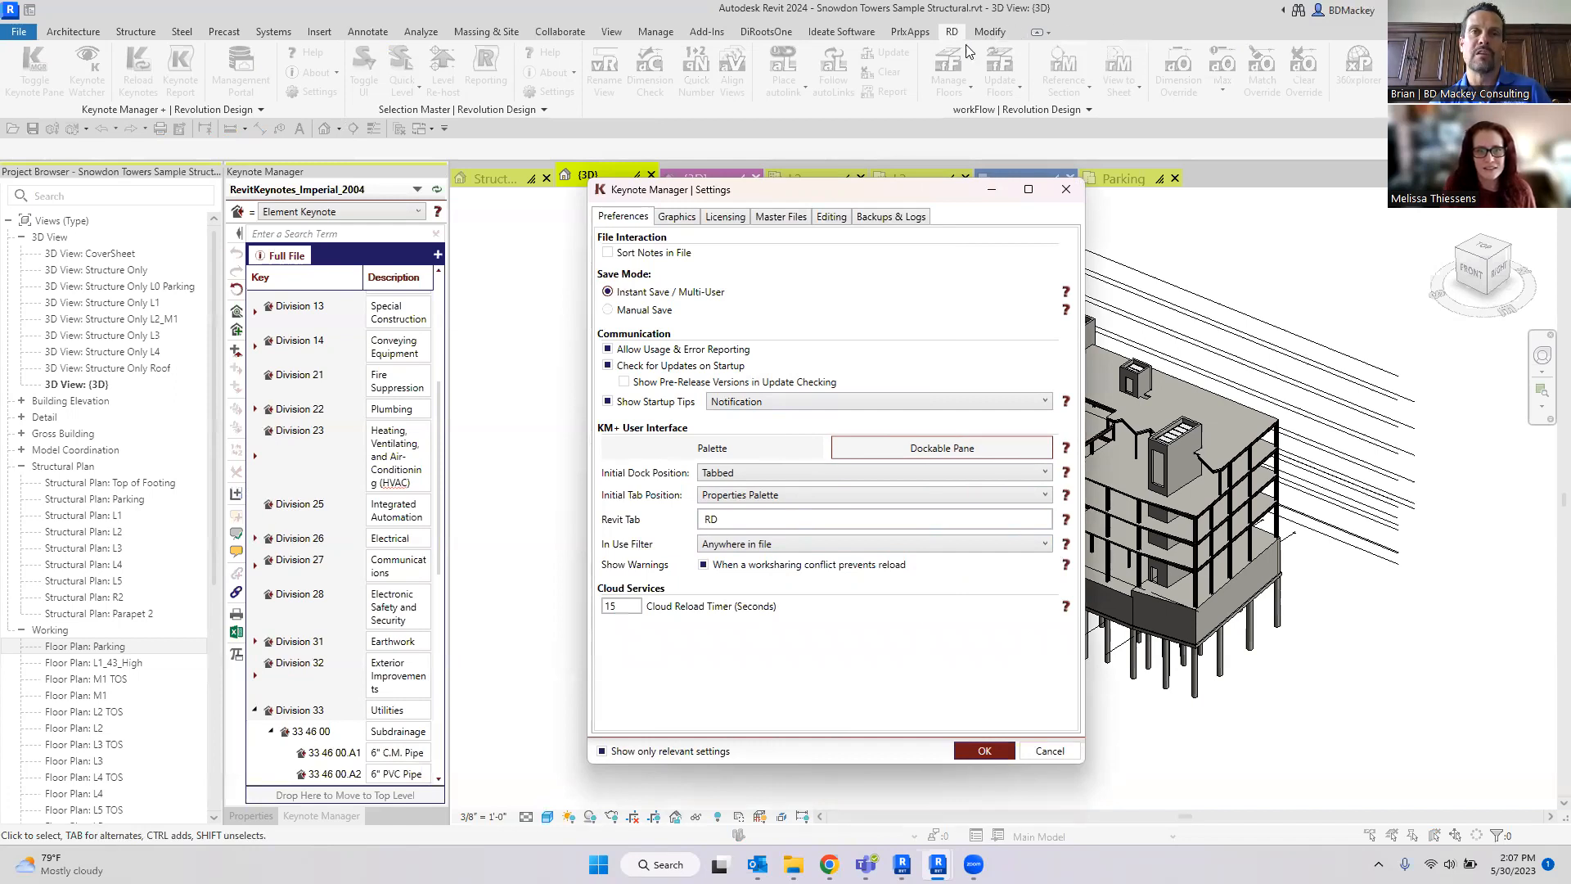
{"action": "double_click", "coordinate": [727, 519]}
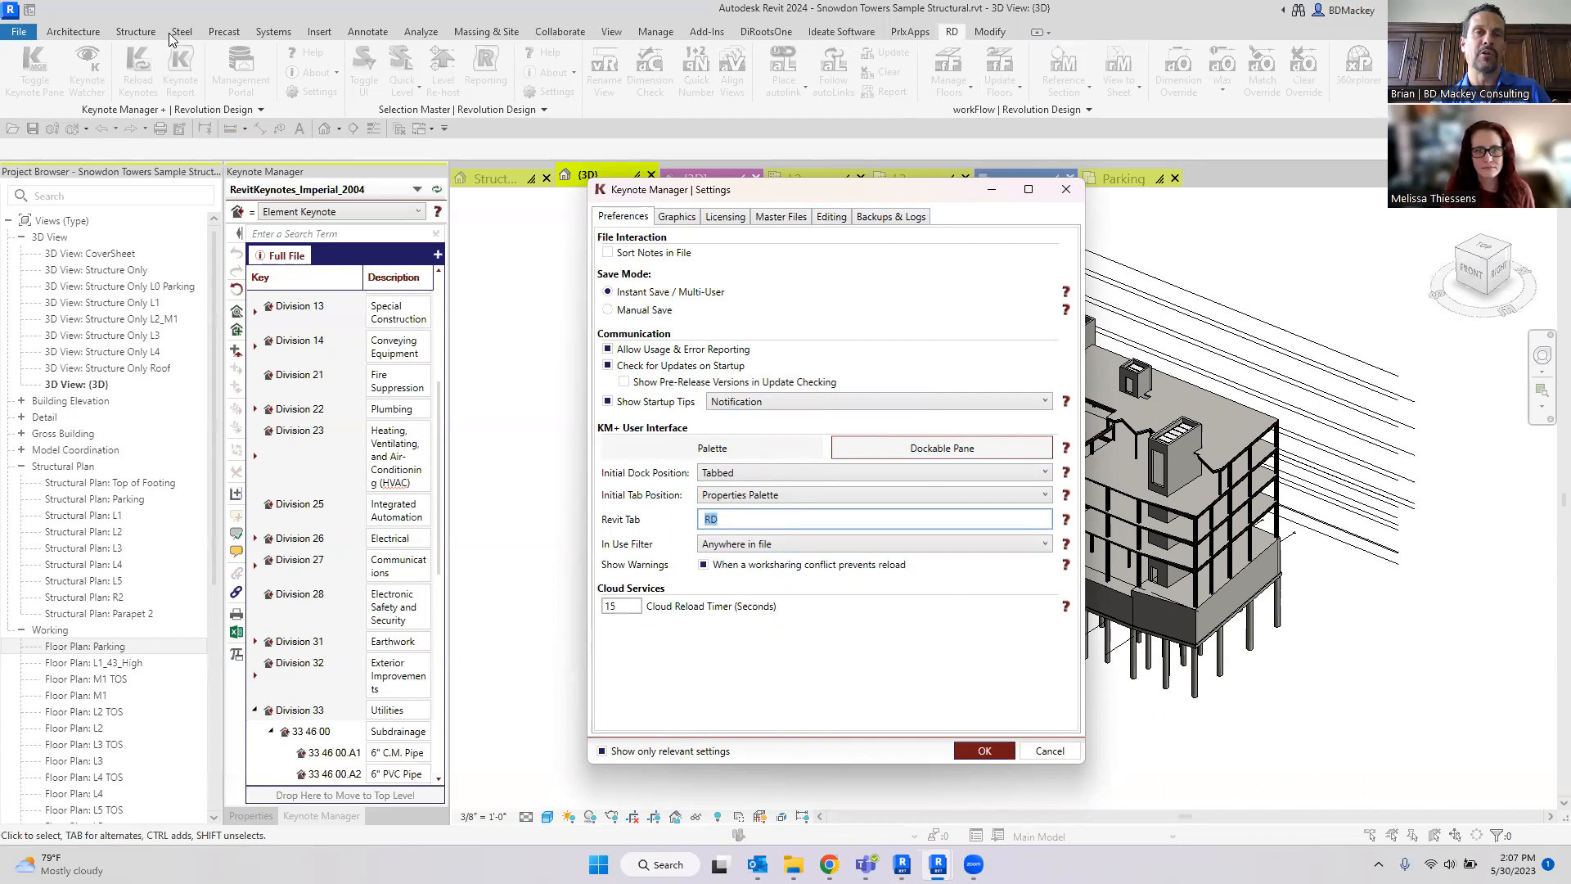
{"action": "left_click", "coordinate": [944, 289]}
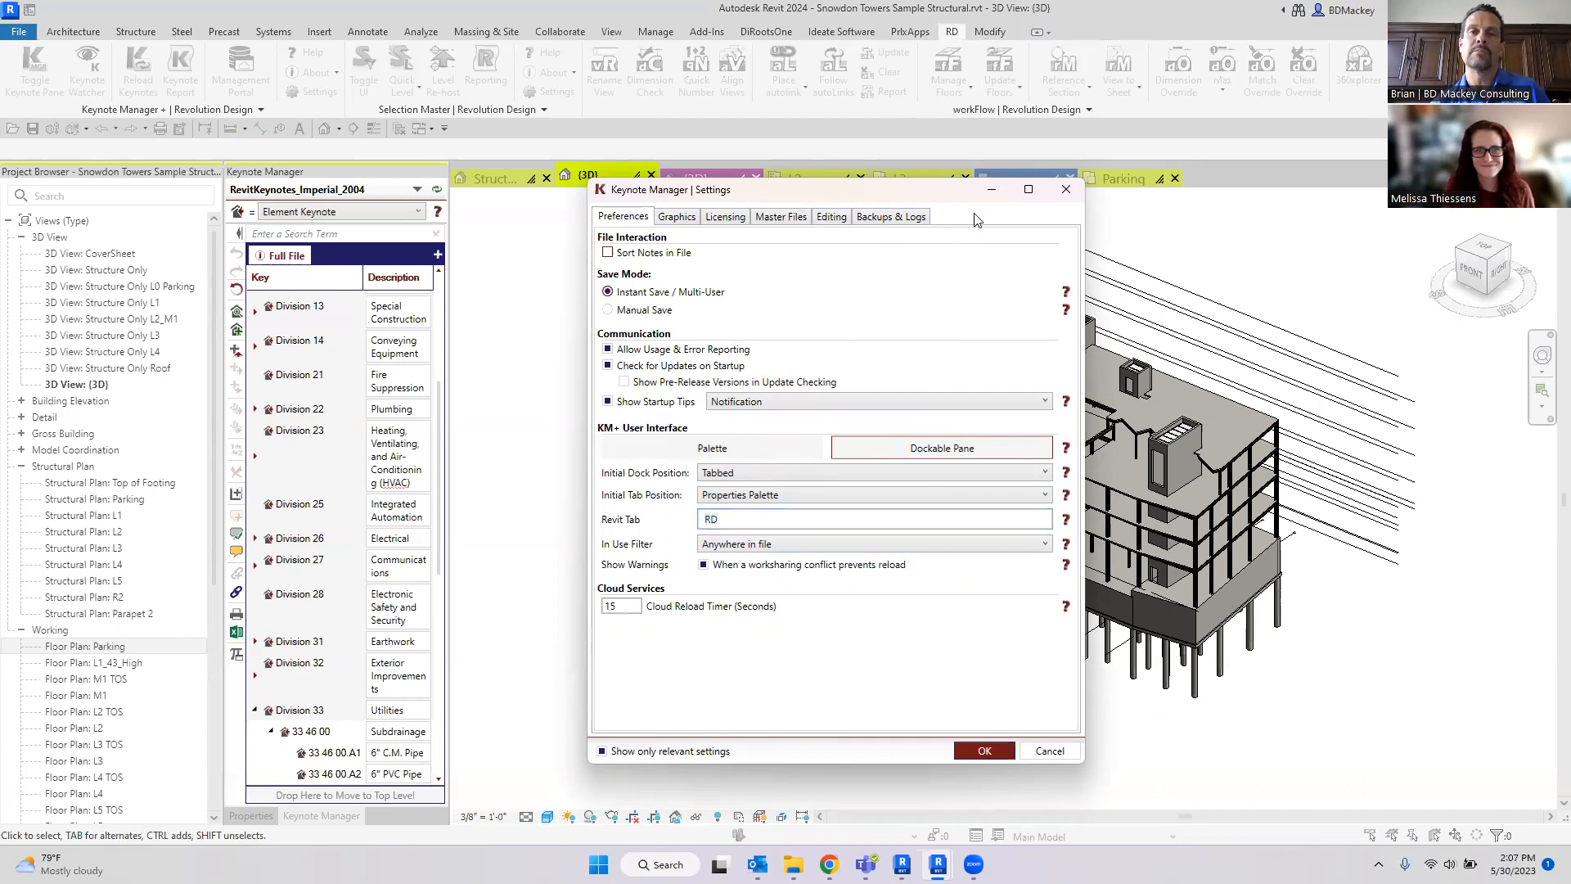
{"action": "left_click", "coordinate": [1051, 753]}
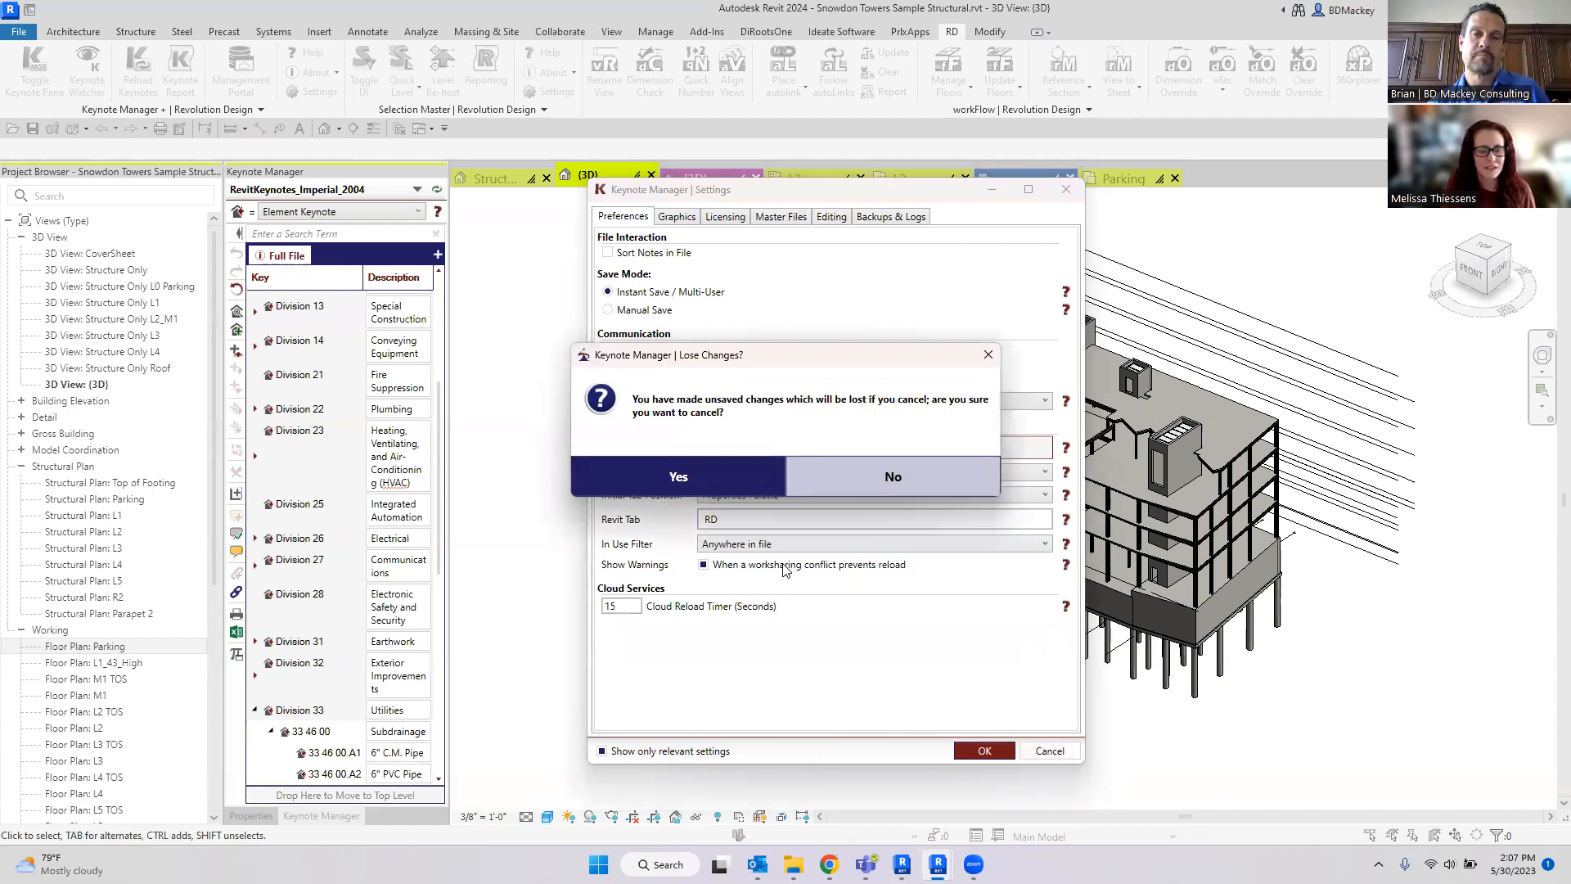
{"action": "left_click", "coordinate": [759, 490]}
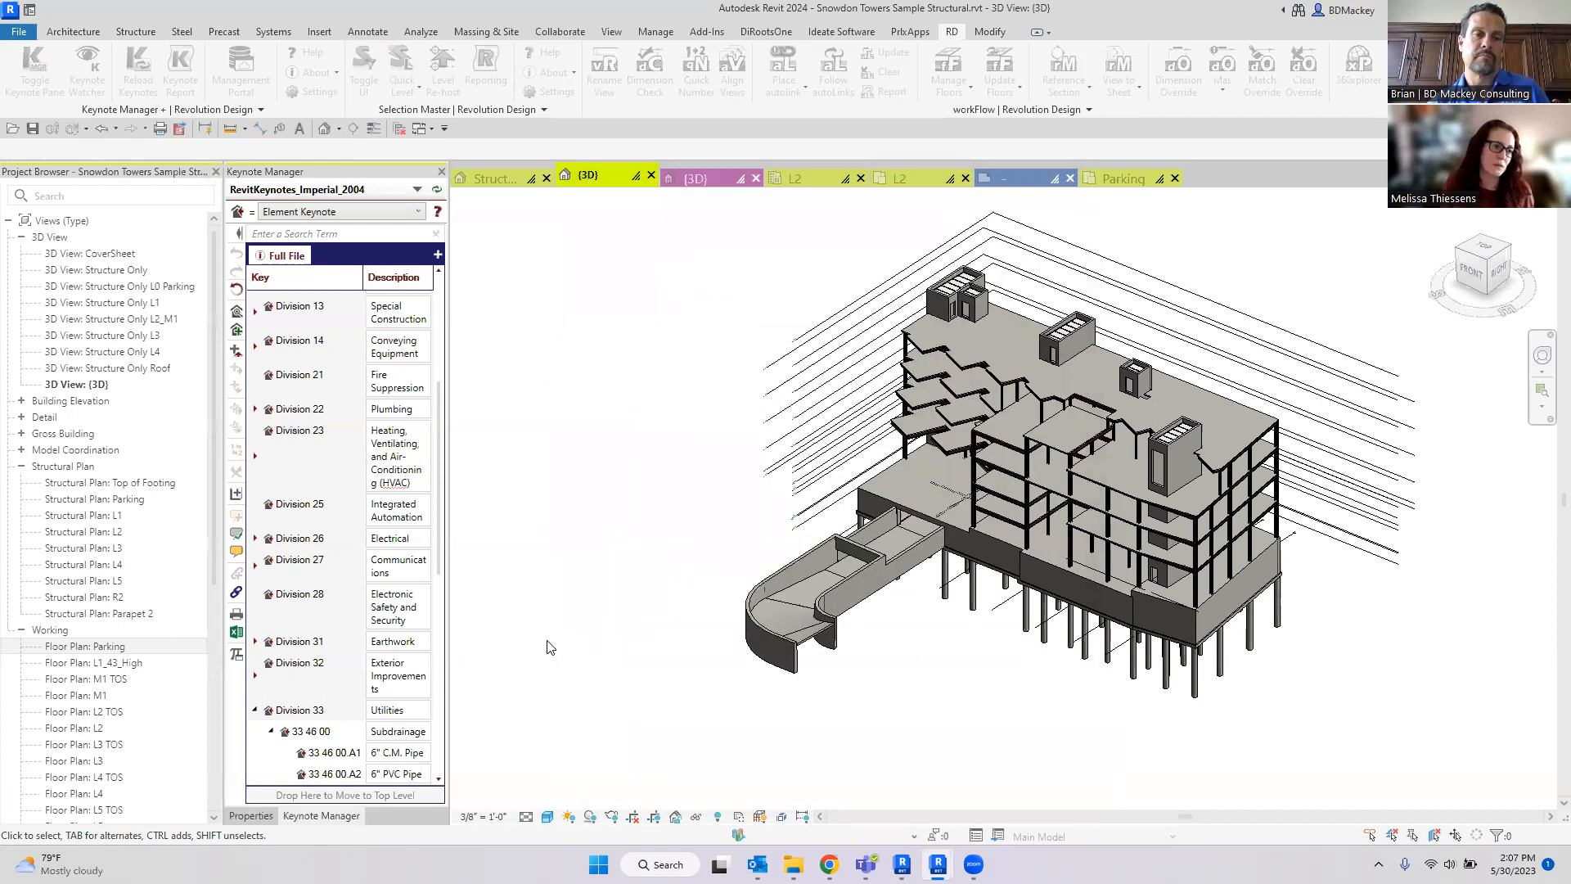